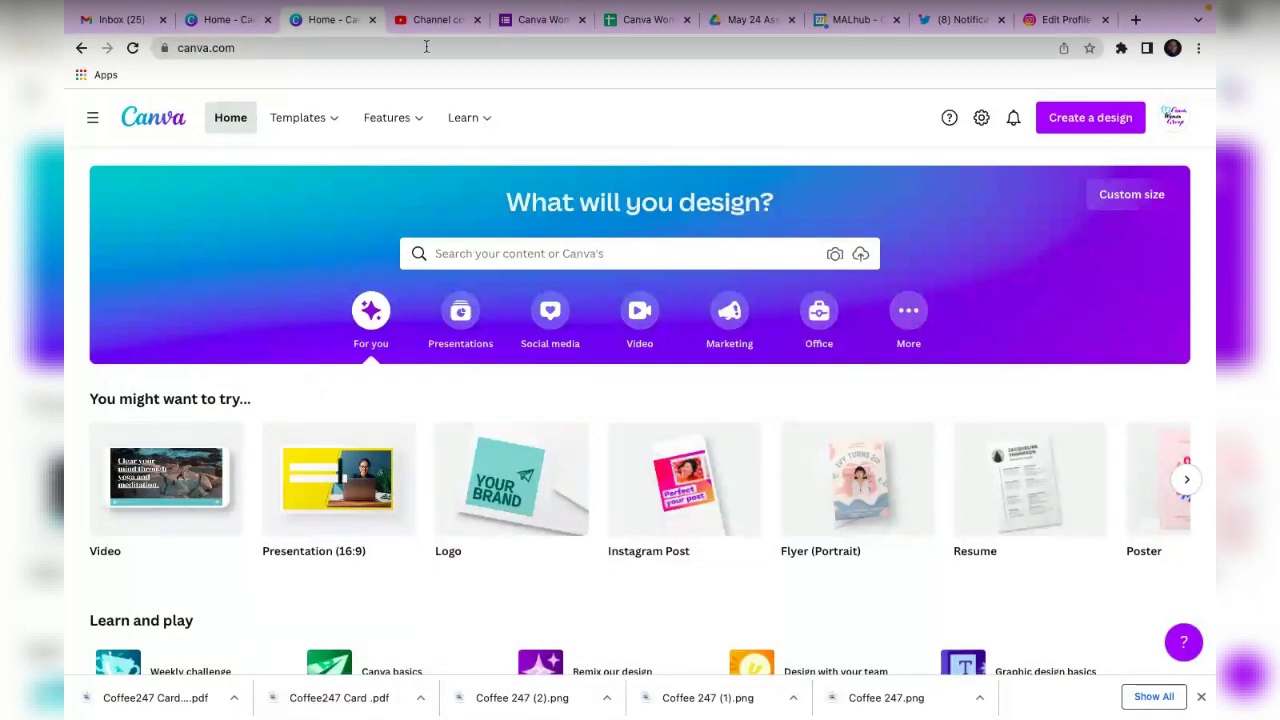
Switch to the Twitter mentions and like the Honeybee Cakes assignment tweet about logo design, Instagram post and identity card.
left_click(936, 24)
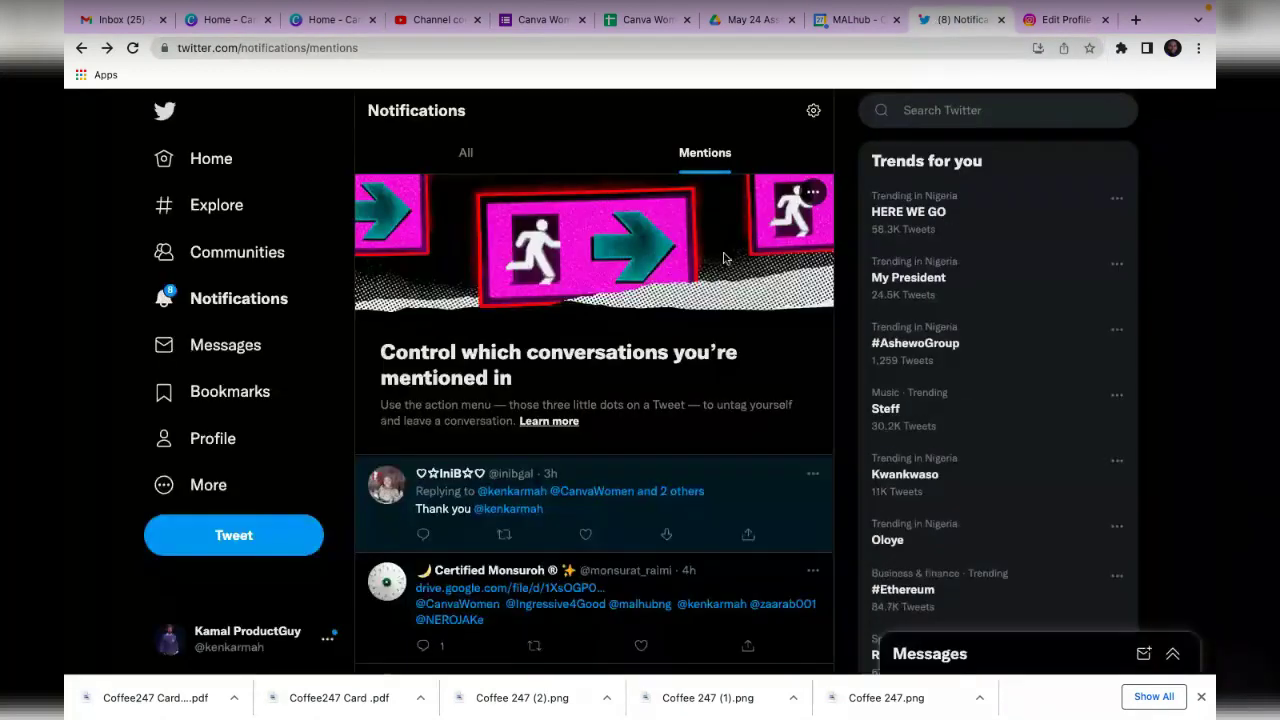
scroll(628, 400, "down", 3)
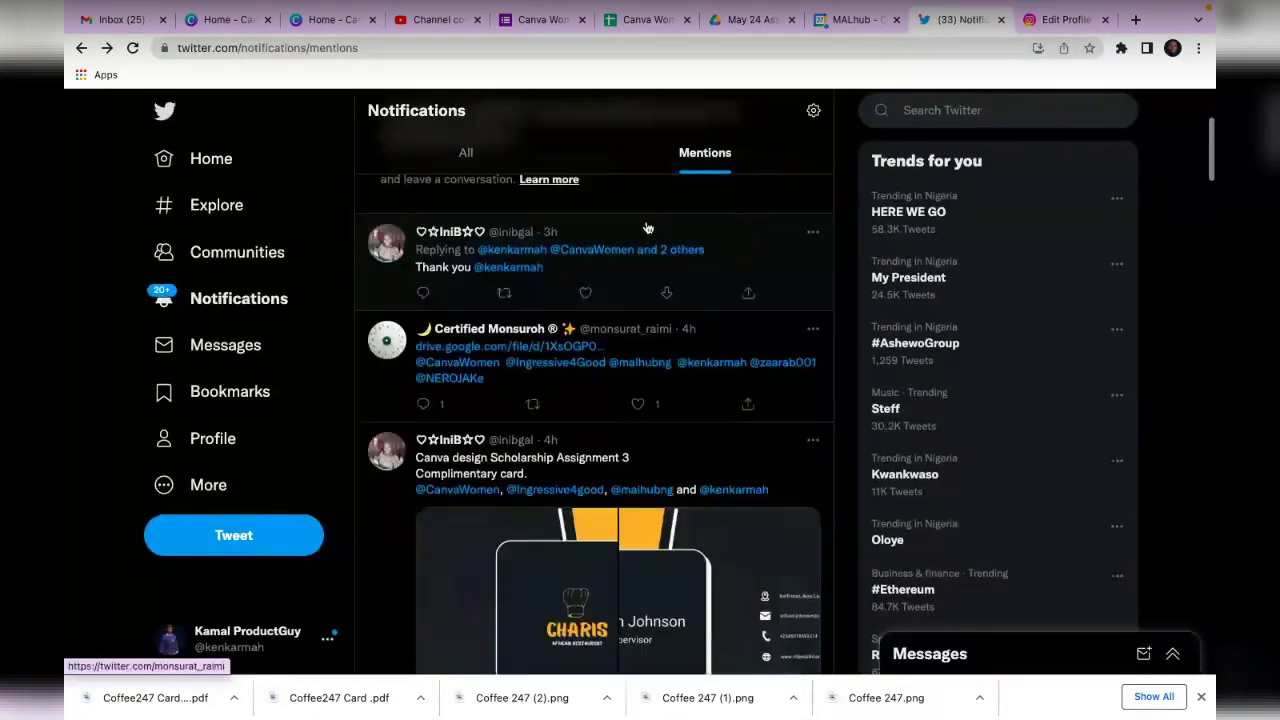
scroll(651, 150, "up", 3)
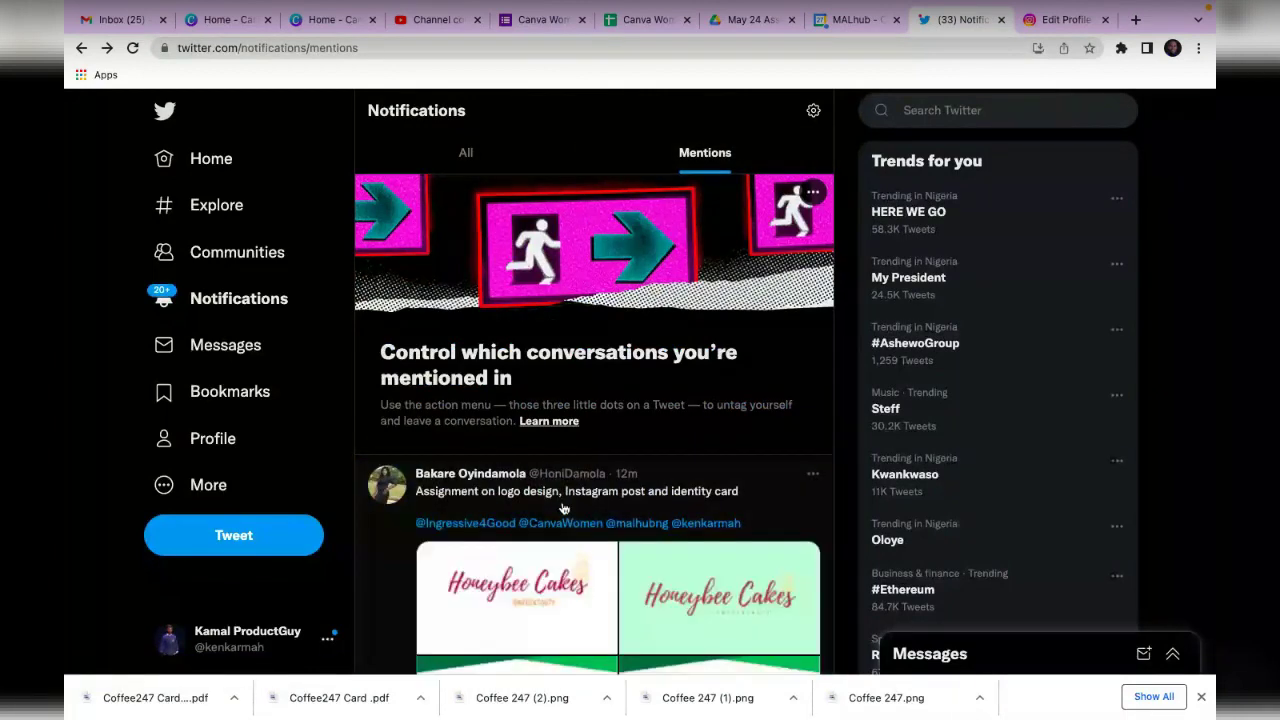
scroll(537, 456, "down", 5)
scroll(617, 515, "up", 2)
left_click(639, 531)
View the front and back of the Honeybee Cakes identity card at full size, and return to the mentions.
left_click(549, 320)
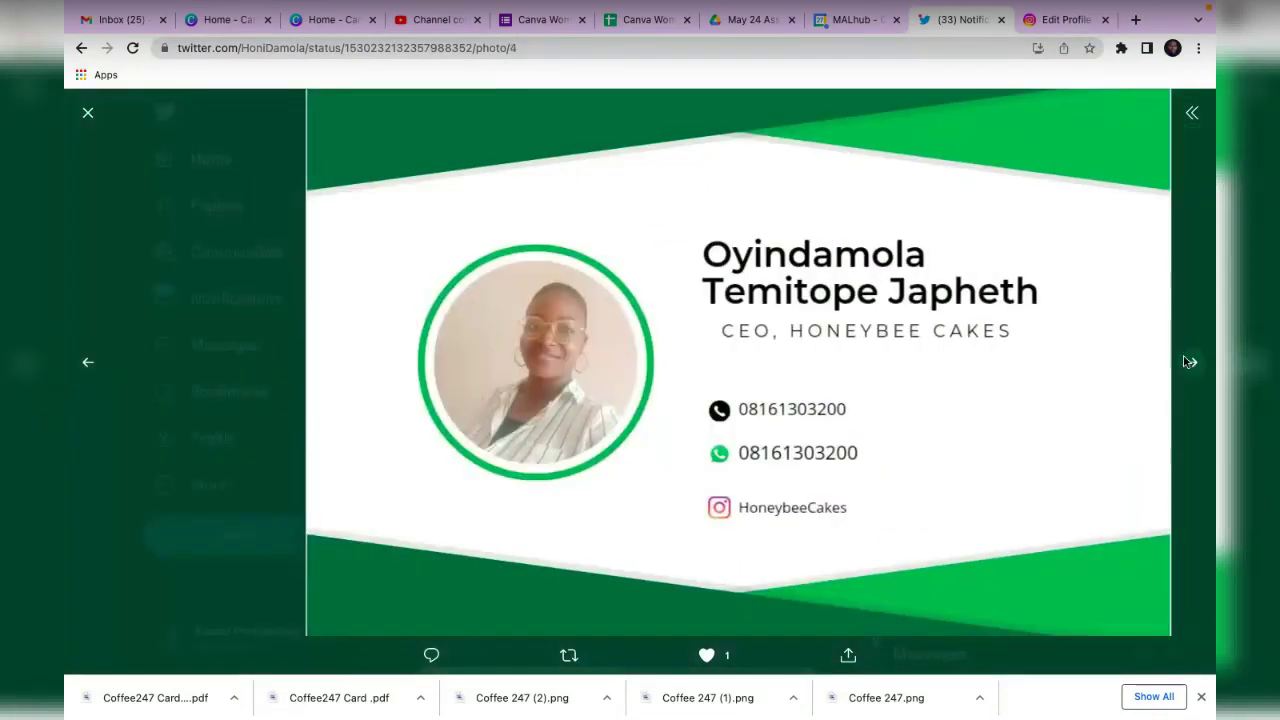
left_click(1189, 362)
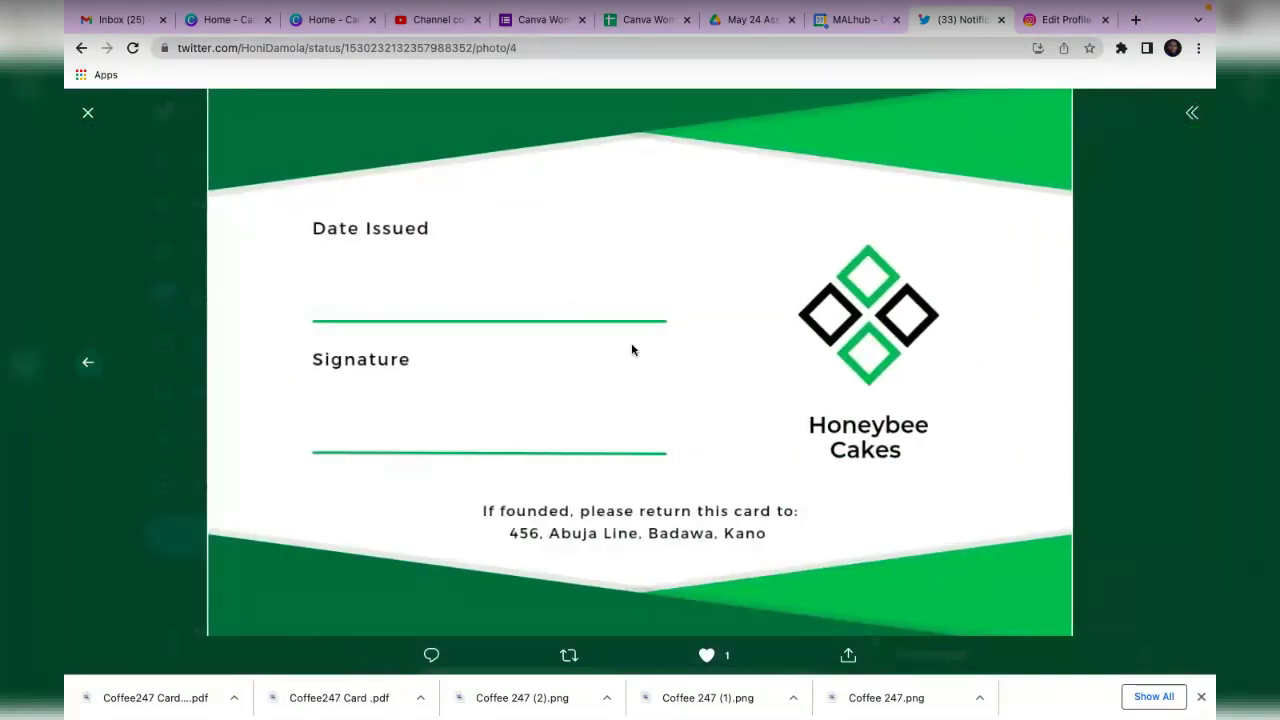
left_click(1114, 313)
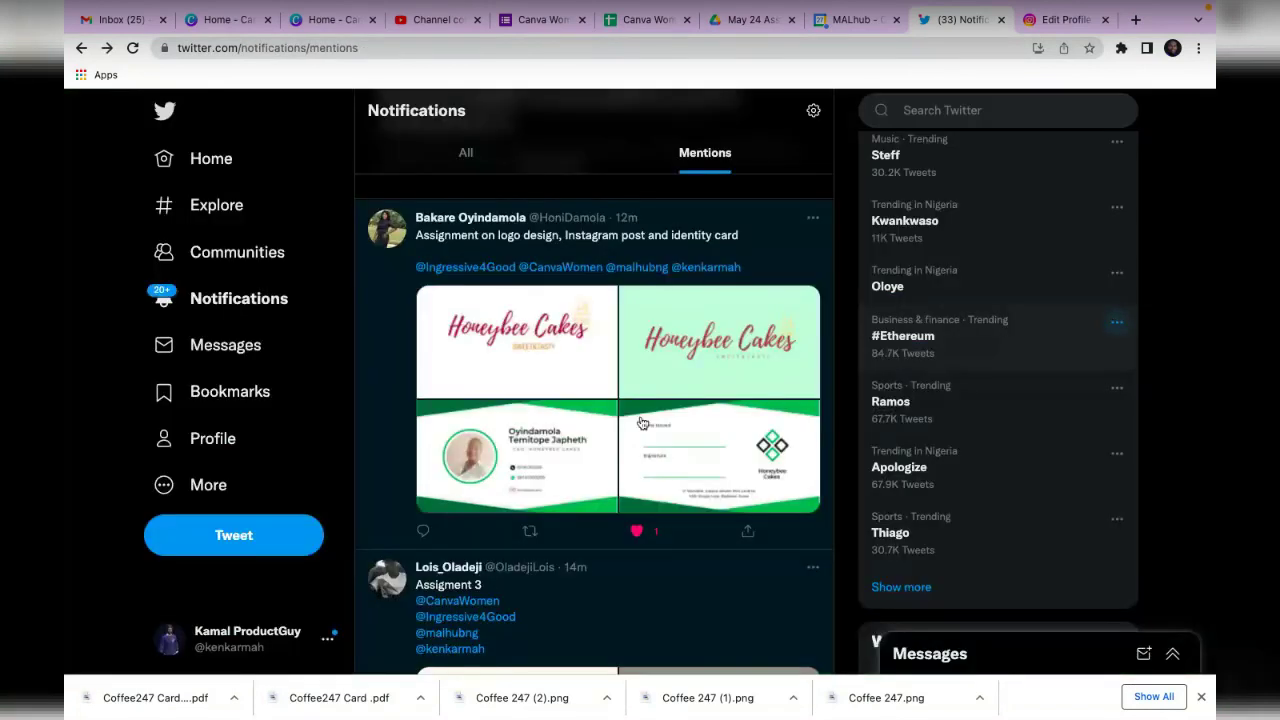
scroll(631, 524, "down", 2)
scroll(631, 524, "up", 2)
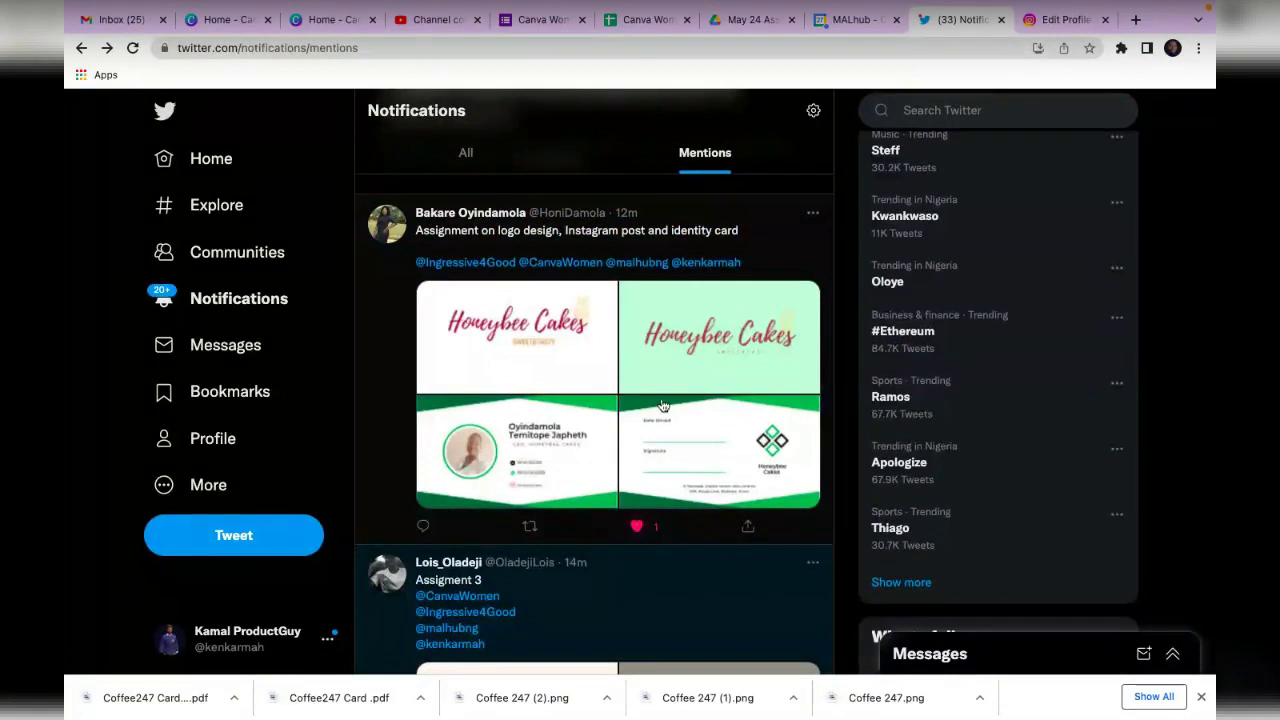
Examine the Coffee House logo and business card images in the Assignment 3 tweet at full size.
scroll(541, 397, "down", 4)
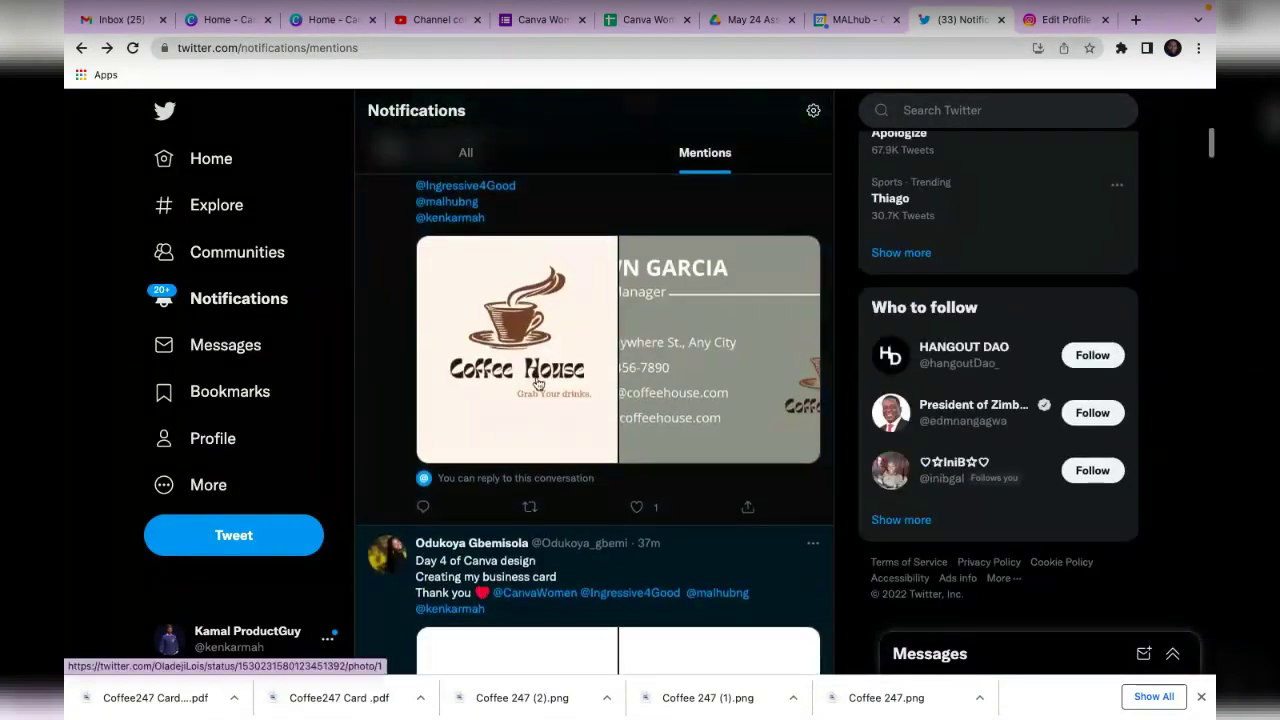
scroll(537, 383, "up", 2)
scroll(537, 383, "down", 2)
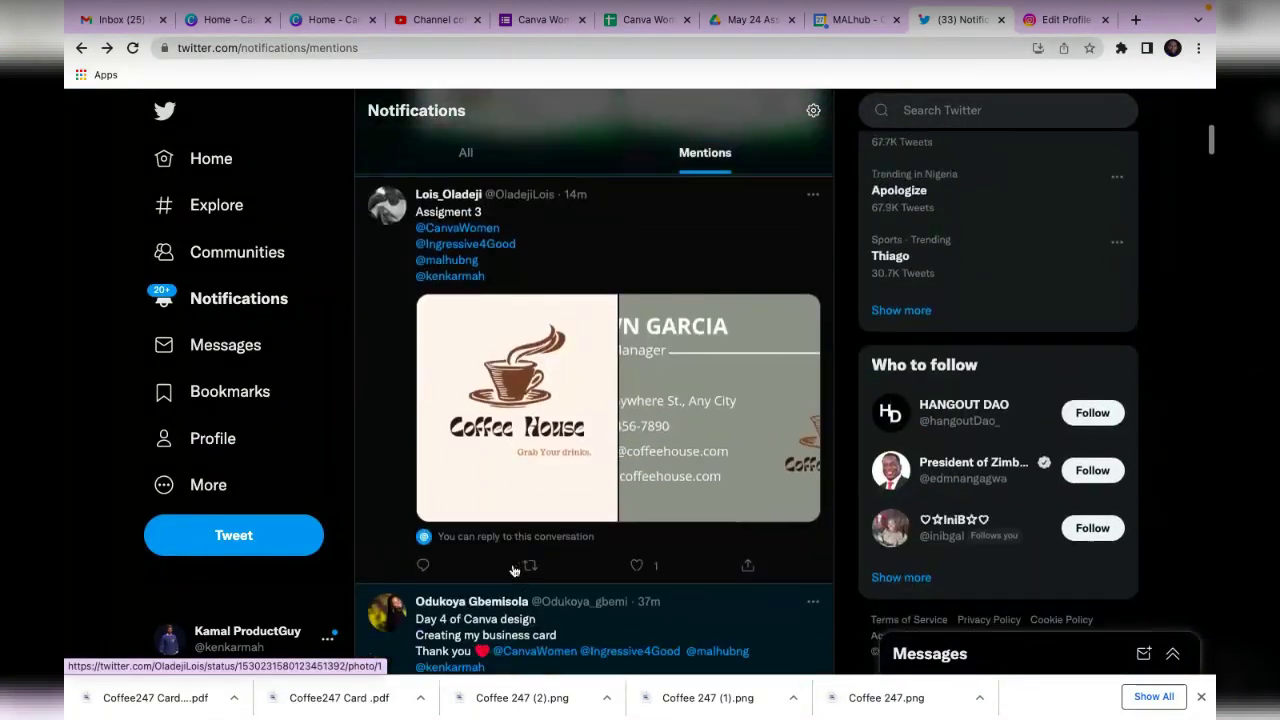
left_click(520, 450)
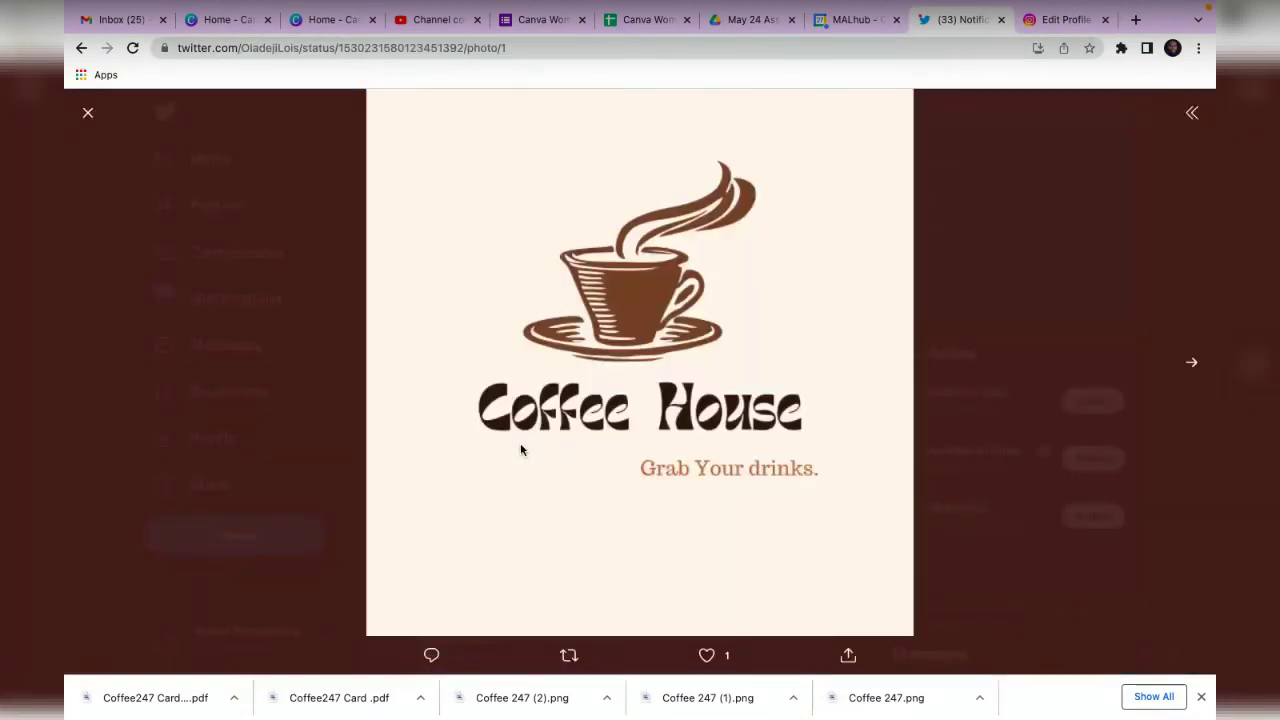
key("Right")
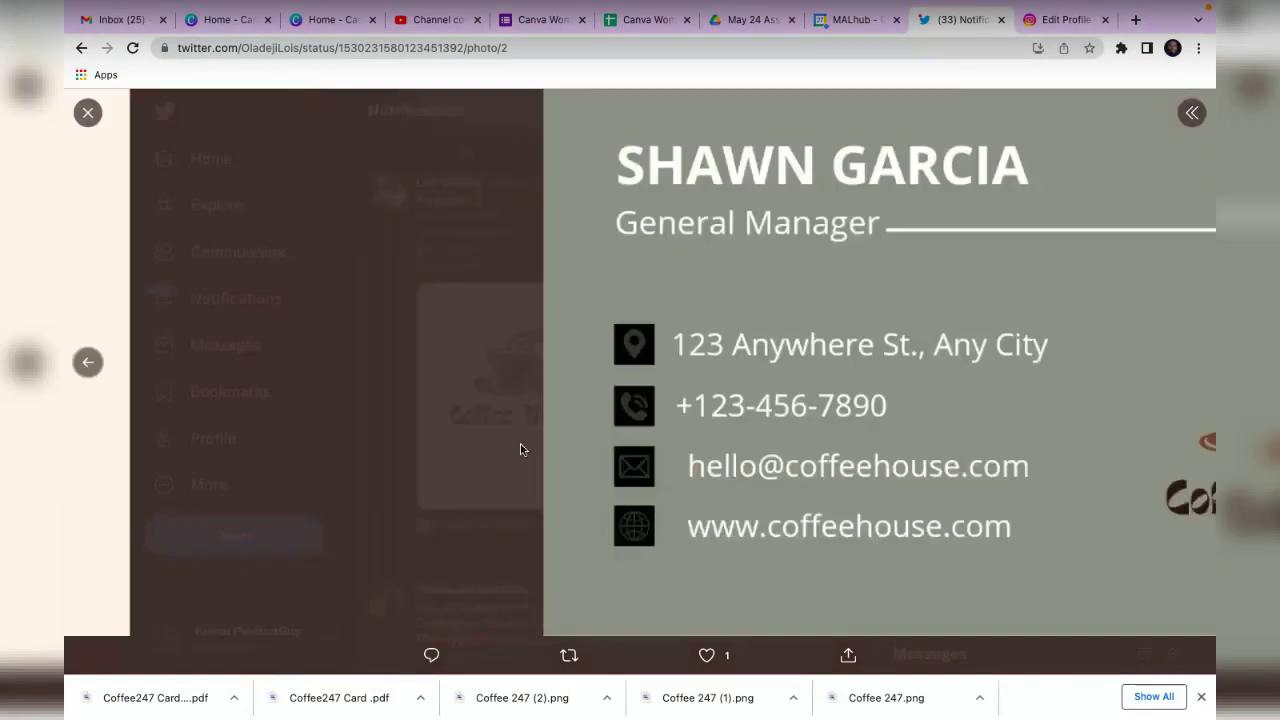
key("Left")
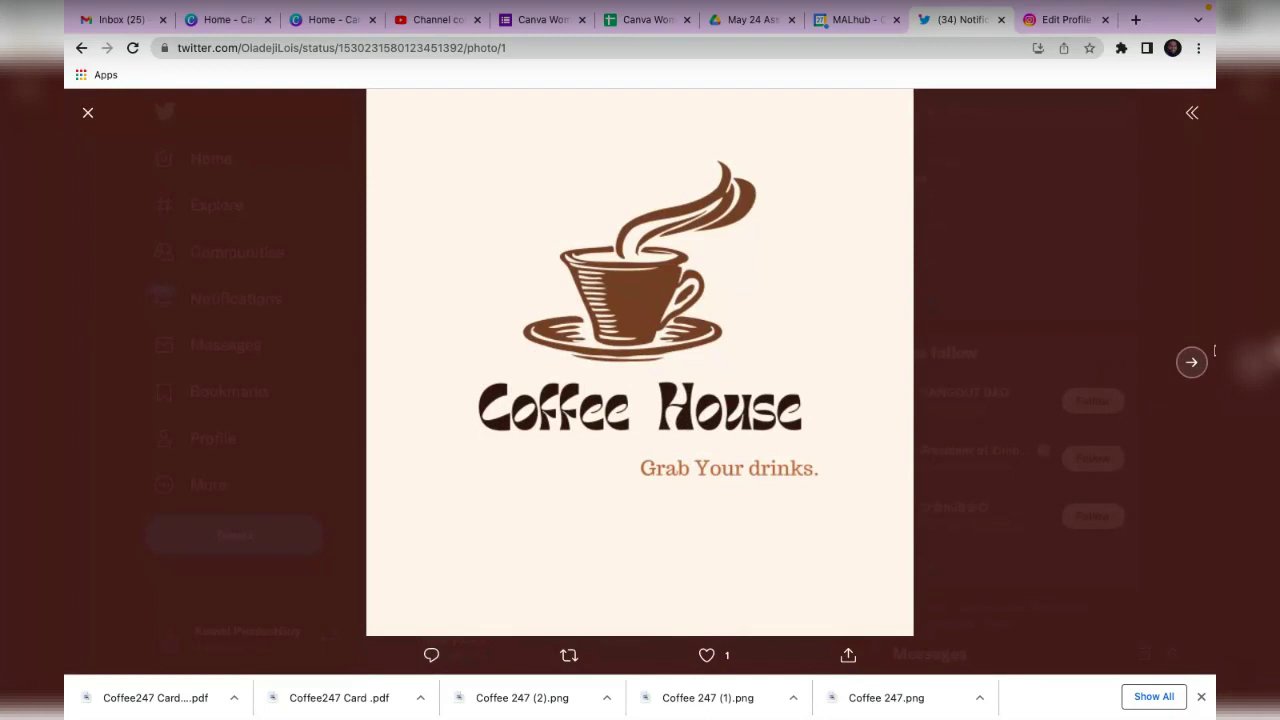
left_click(1194, 368)
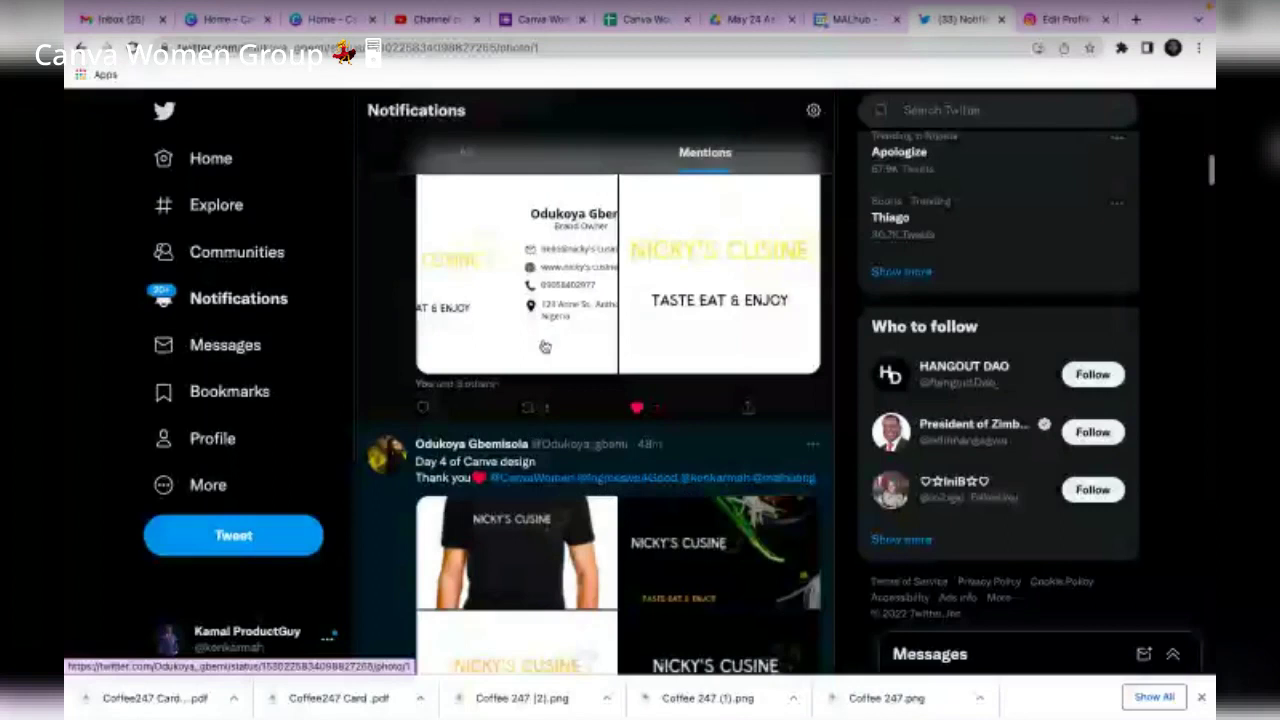
View both Nicky's Cusine business card images at full size and close the viewer.
left_click(543, 345)
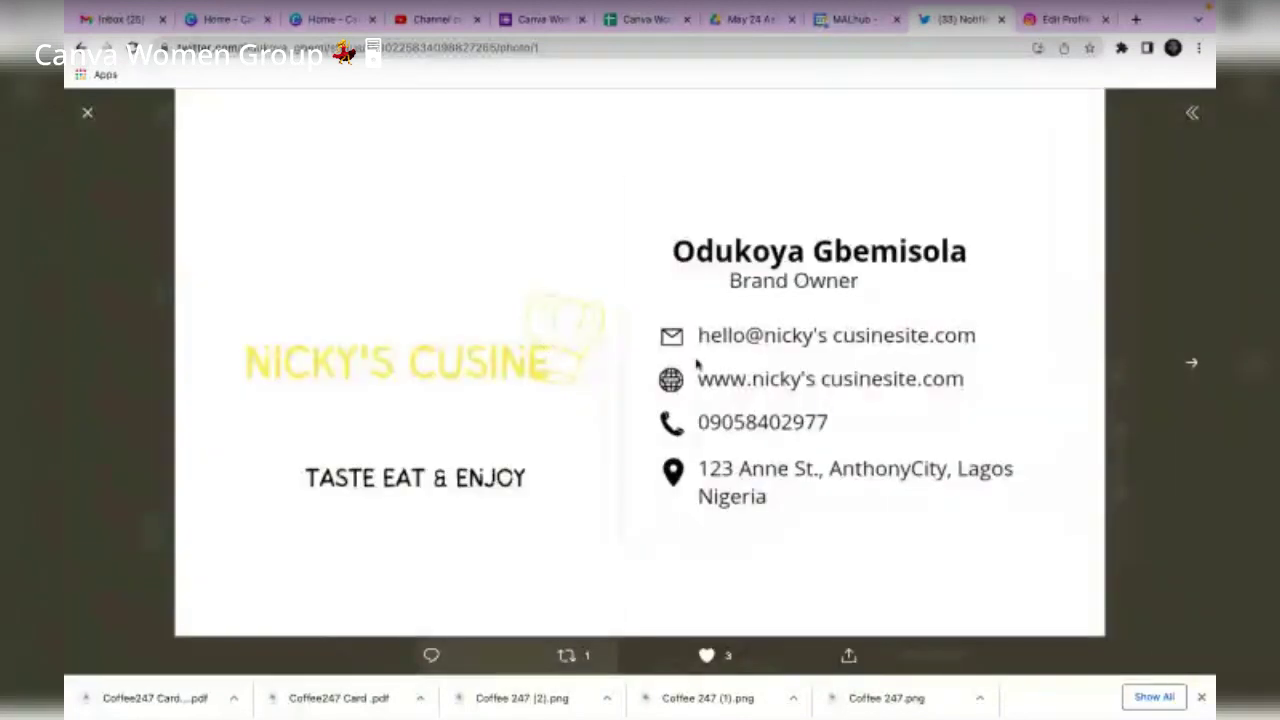
left_click(1191, 363)
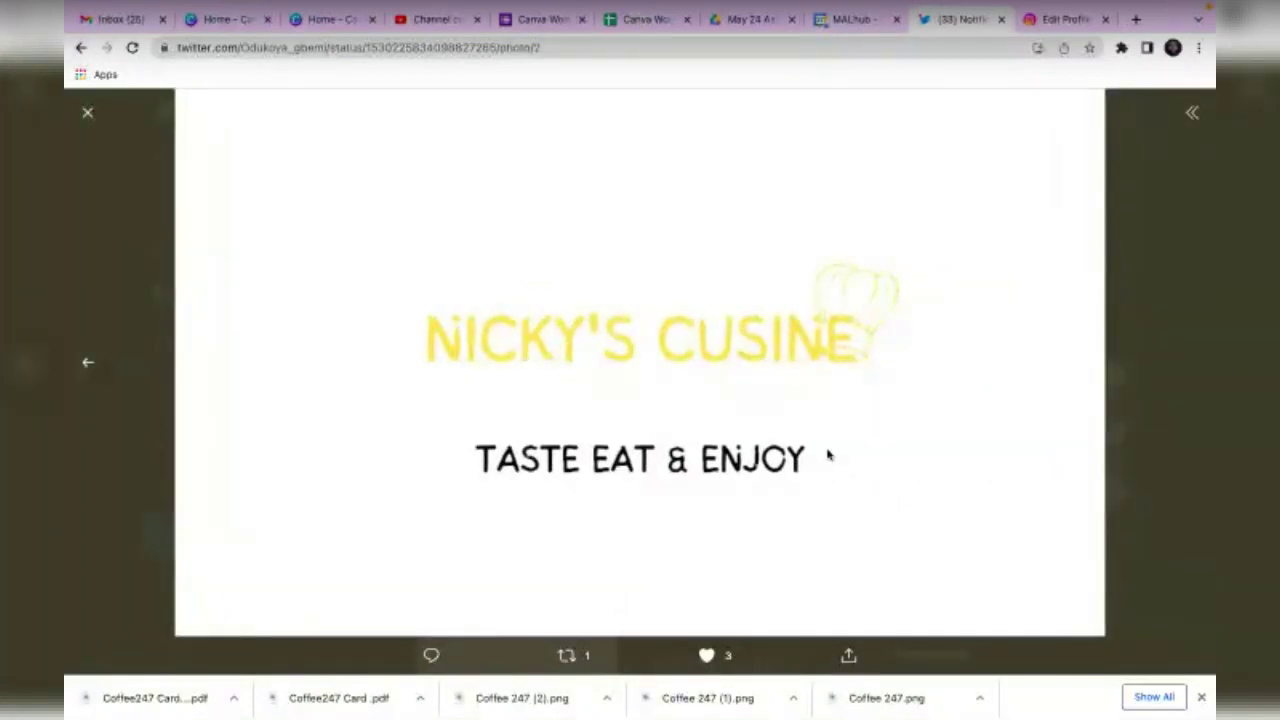
left_click(1157, 248)
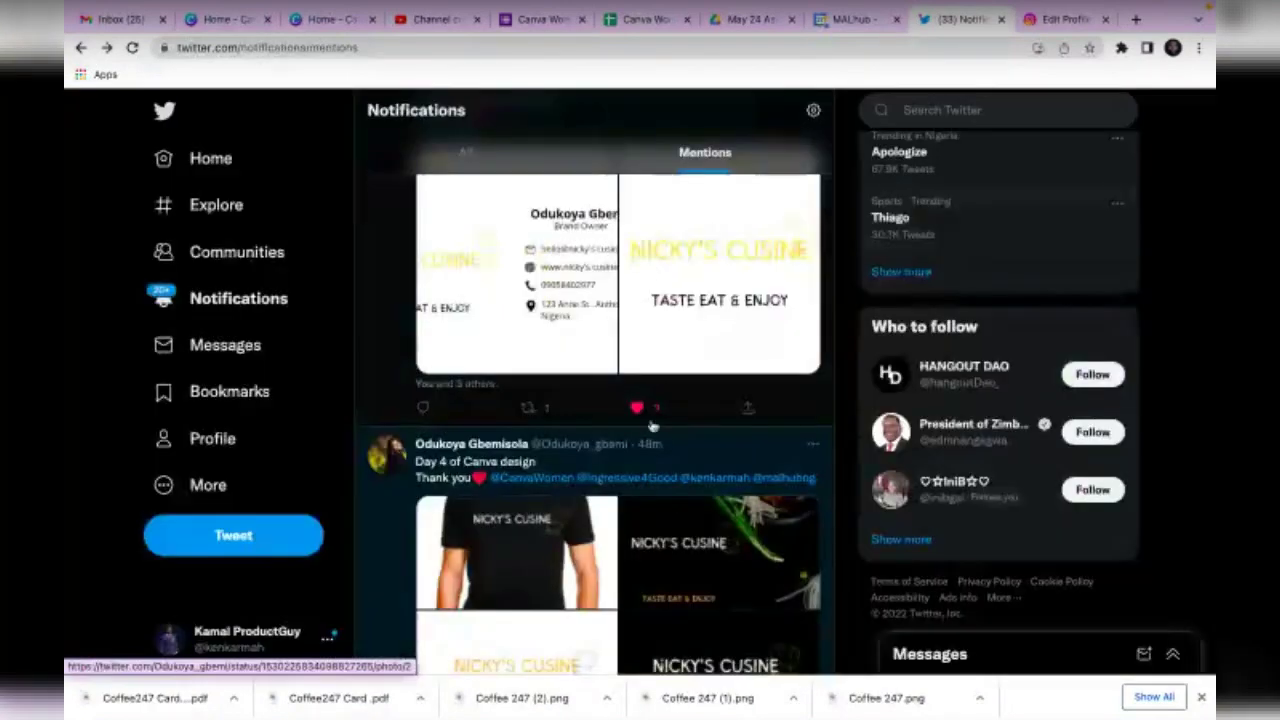
View the Nicky's Cusine T-shirt mockup and food flyer from the "Day 4 of Canva design" tweet, and close the viewer.
scroll(504, 327, "down", 2)
left_click(504, 327)
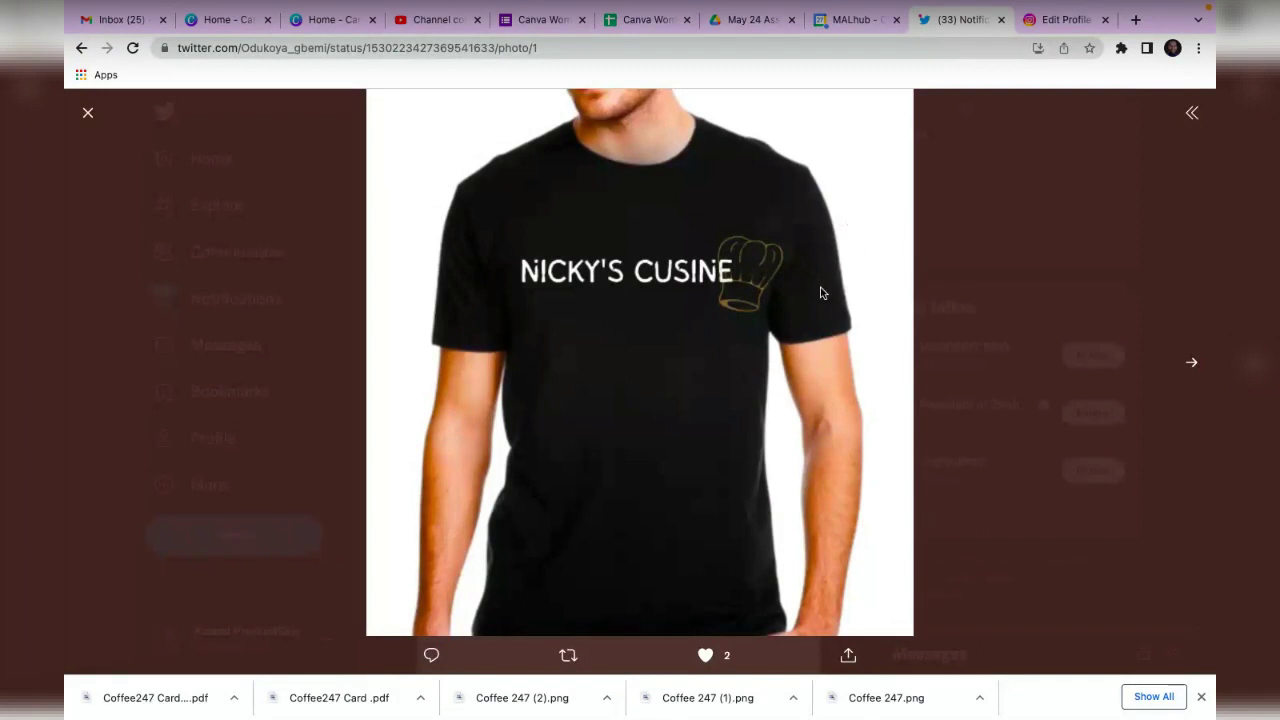
left_click(1190, 362)
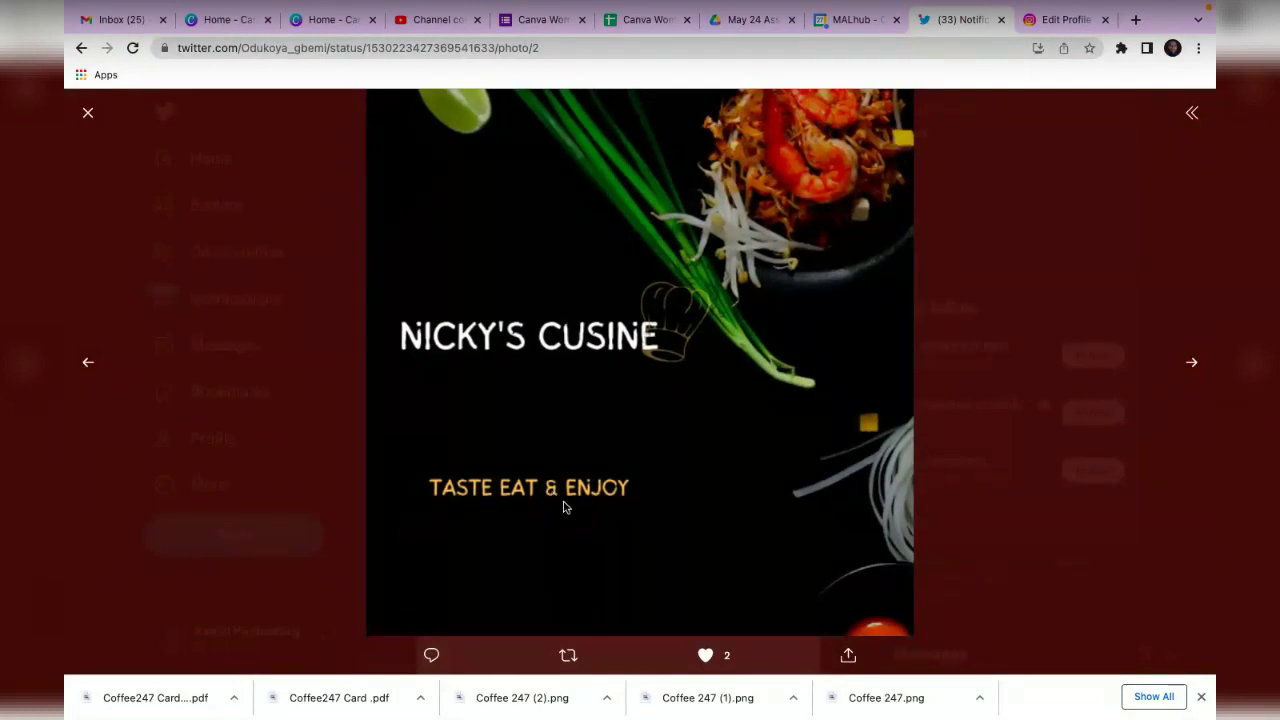
left_click(1121, 245)
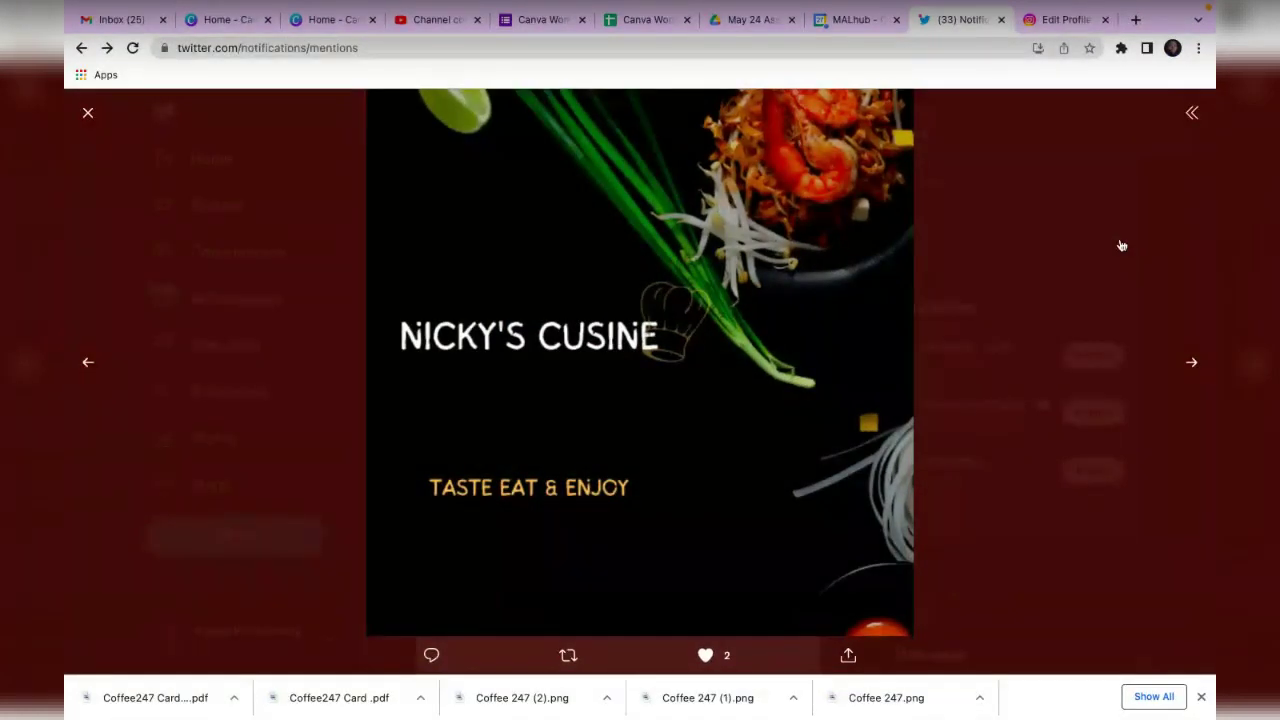
Reply "Awesome!" to the "Day 4 of Canva design" tweet showing the Nicky's Cusine T-shirt and flyer.
scroll(621, 551, "down", 3)
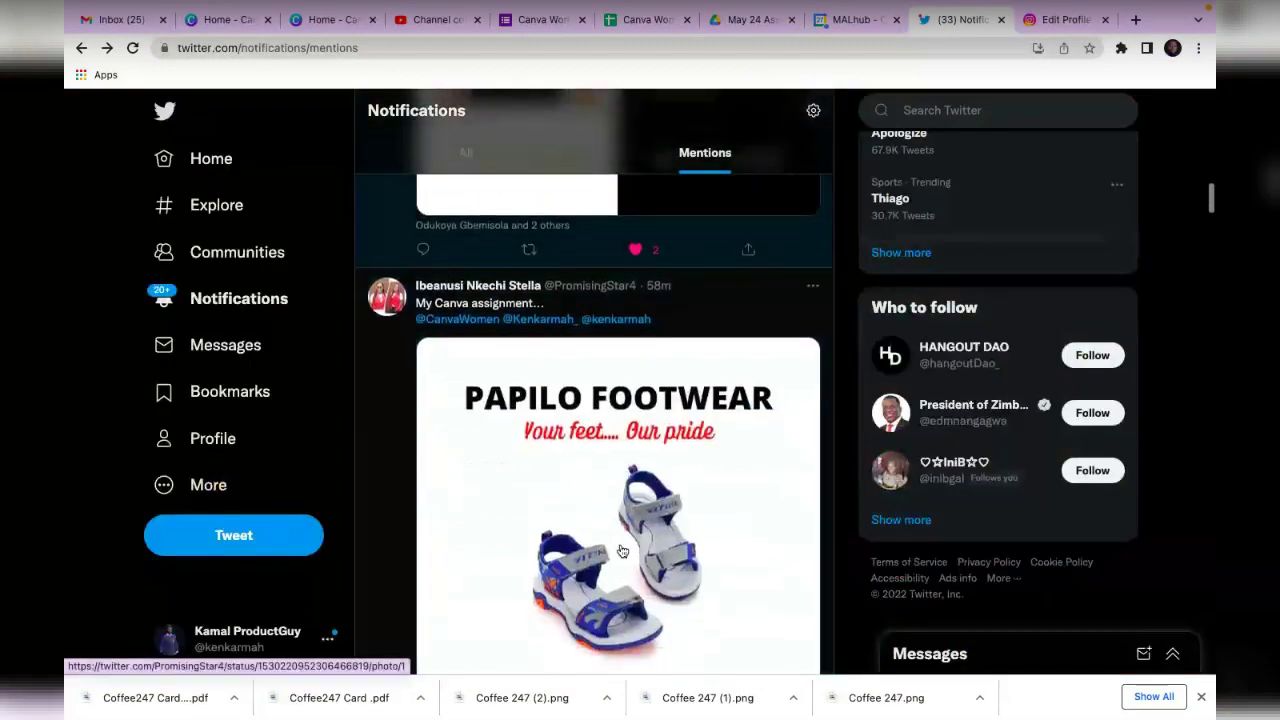
scroll(621, 551, "up", 1)
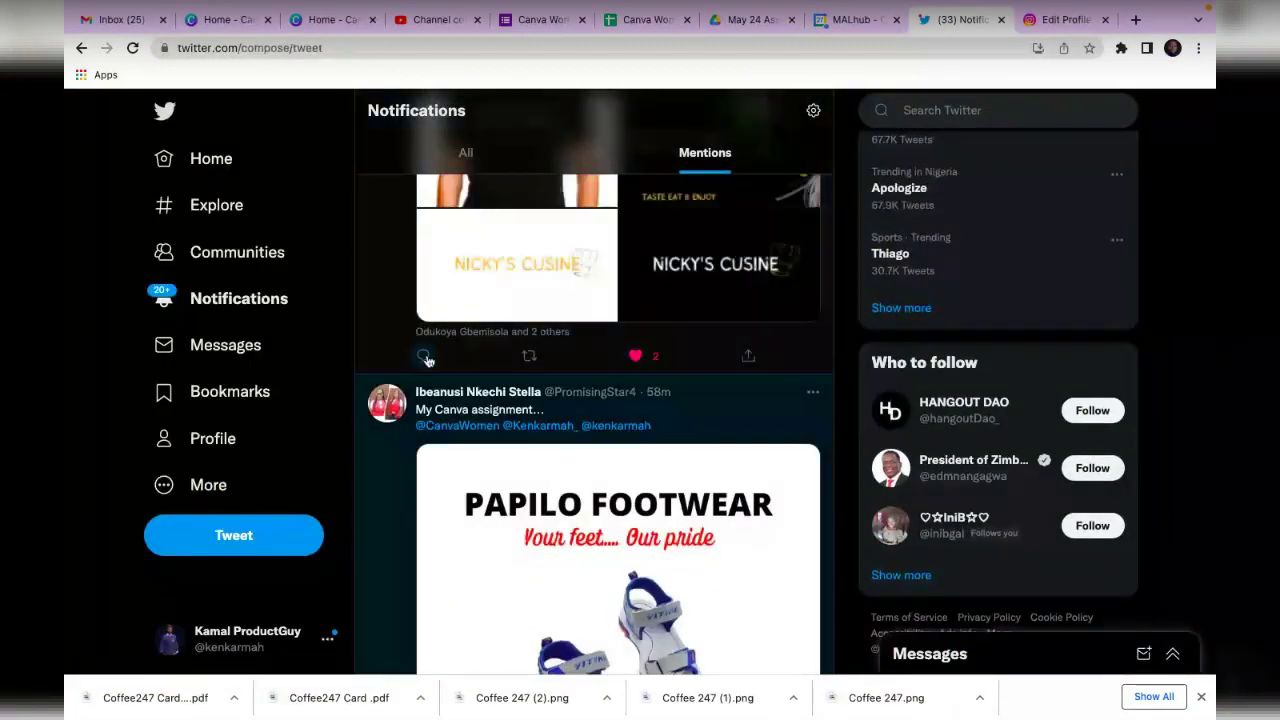
left_click(423, 354)
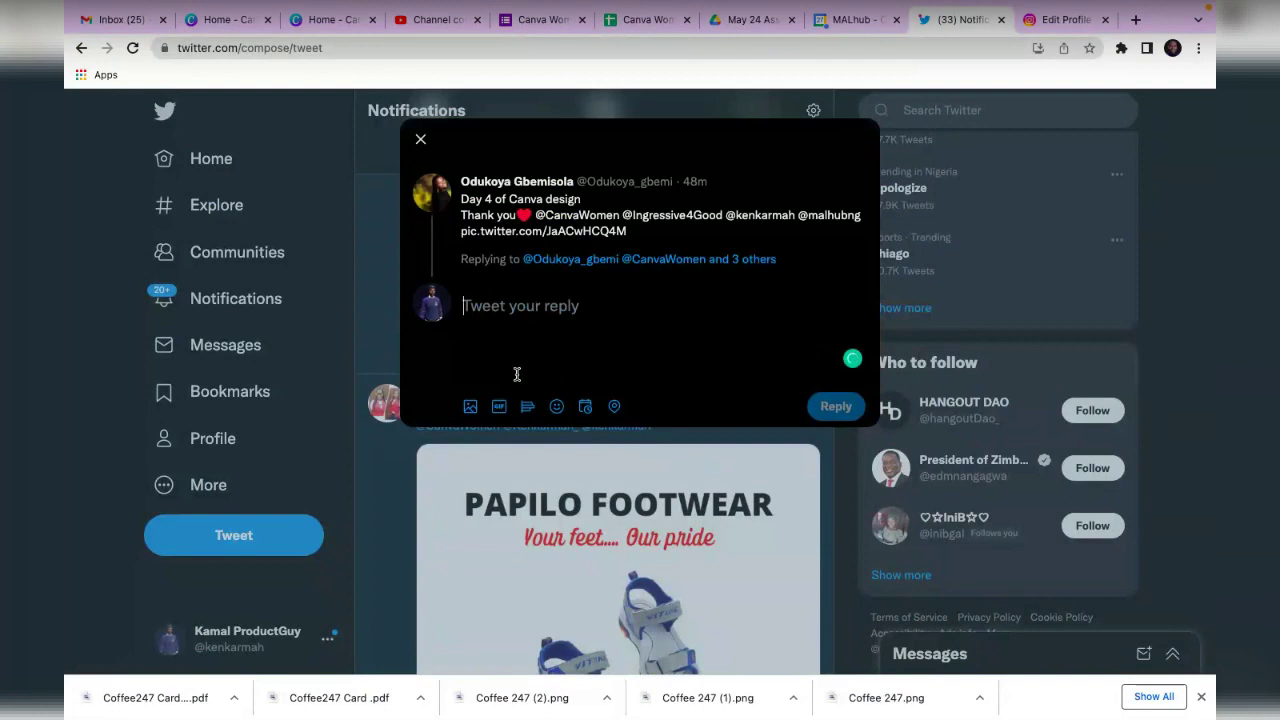
type("Awee")
key("BackSpace")
type("som")
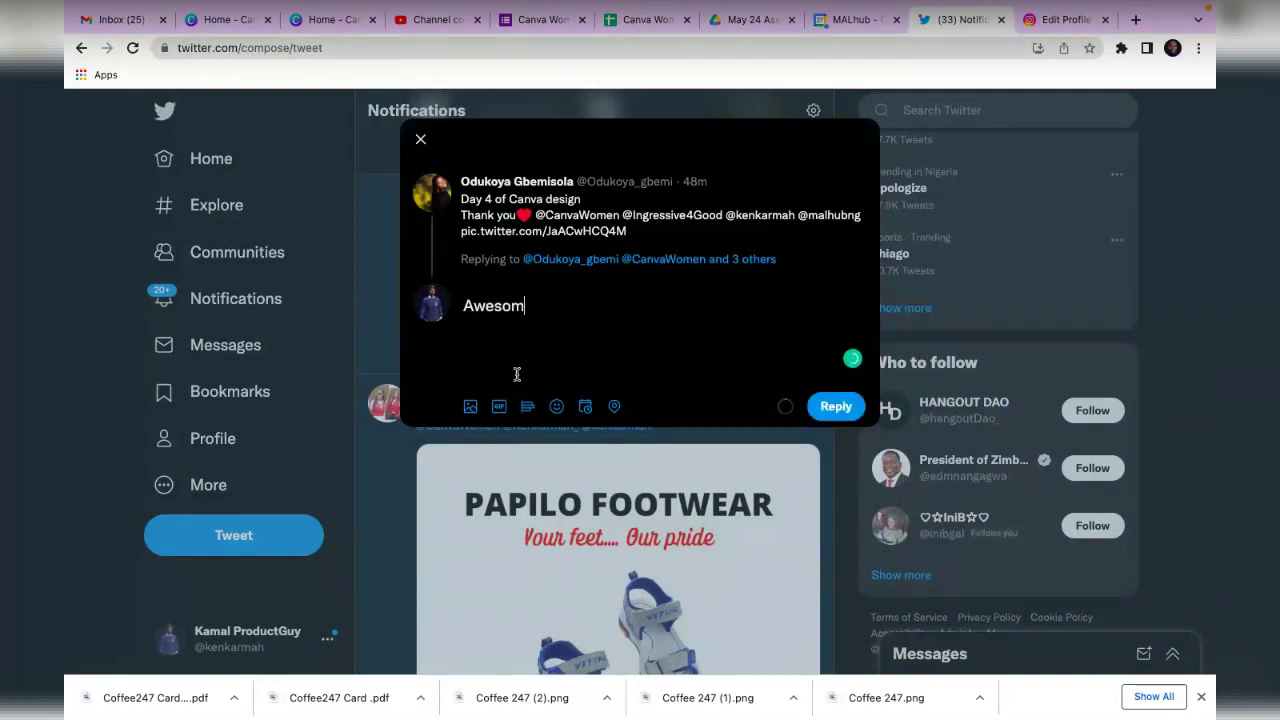
type("e n")
key("BackSpace")
key("BackSpace")
type("!")
left_click(836, 406)
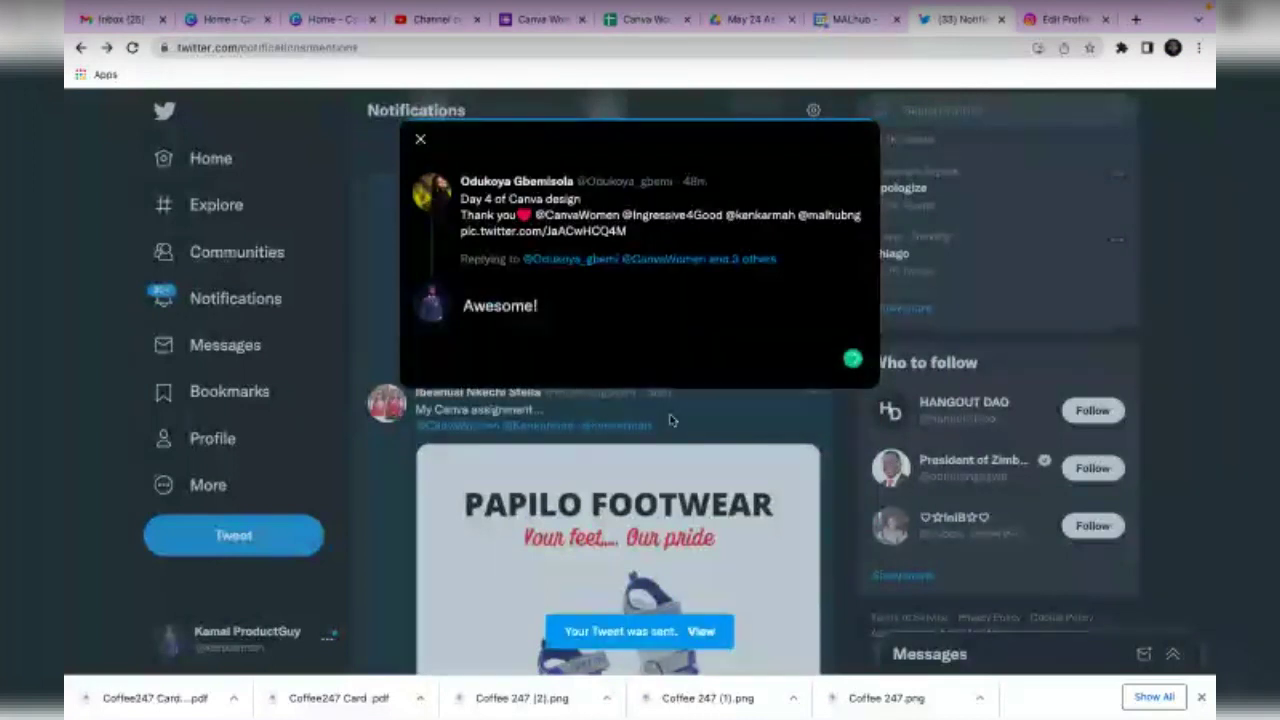
Examine the Papilo Footwear design in the "My Canva assignment" tweet.
scroll(641, 503, "down", 2)
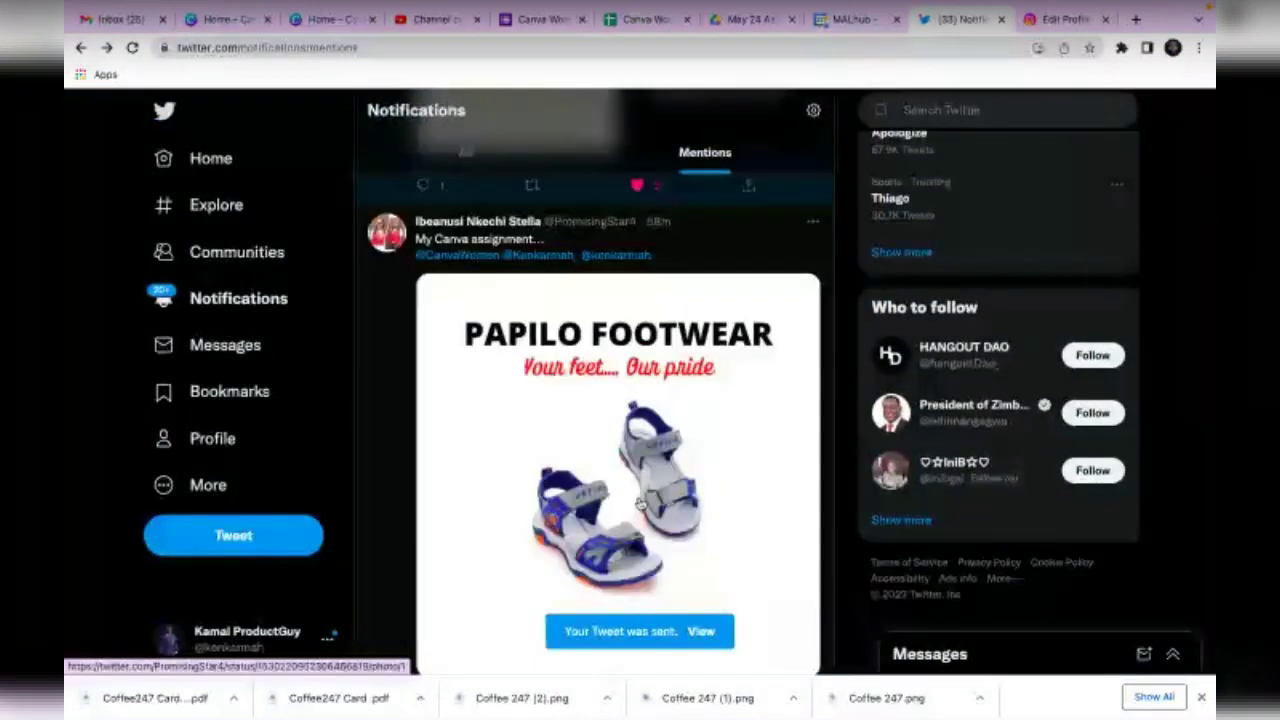
scroll(641, 503, "down", 1)
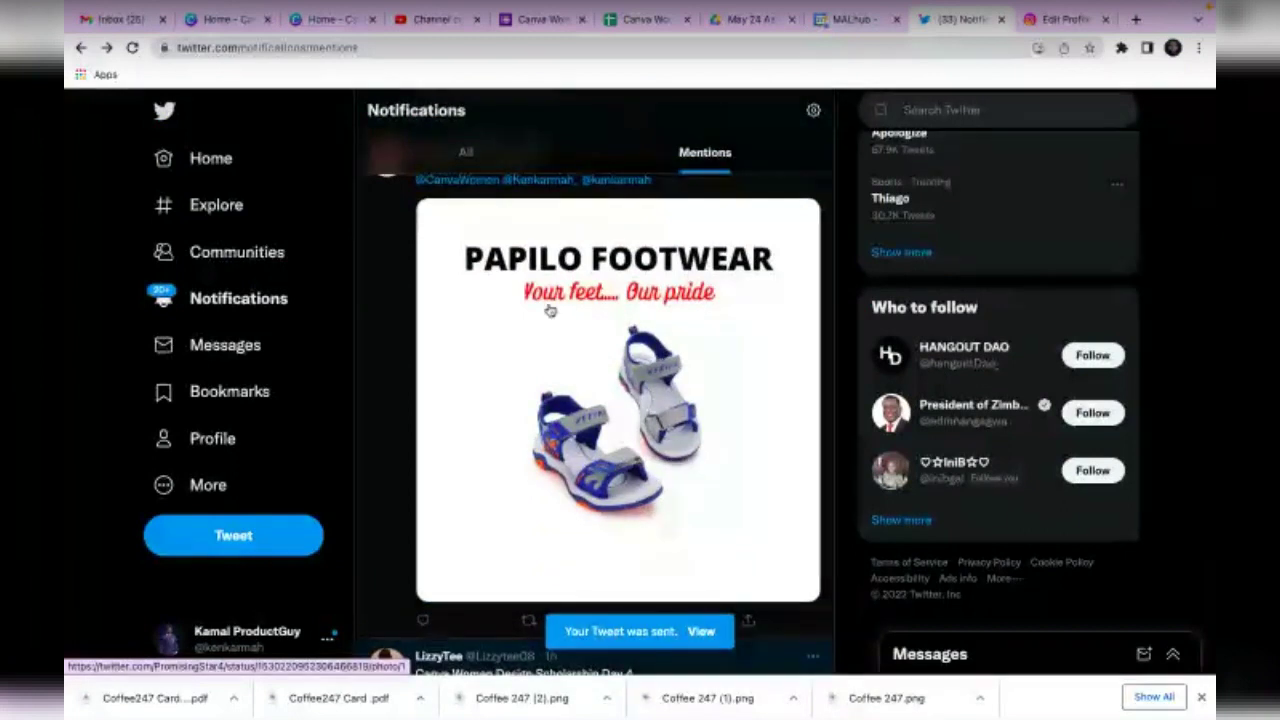
scroll(717, 326, "down", 1)
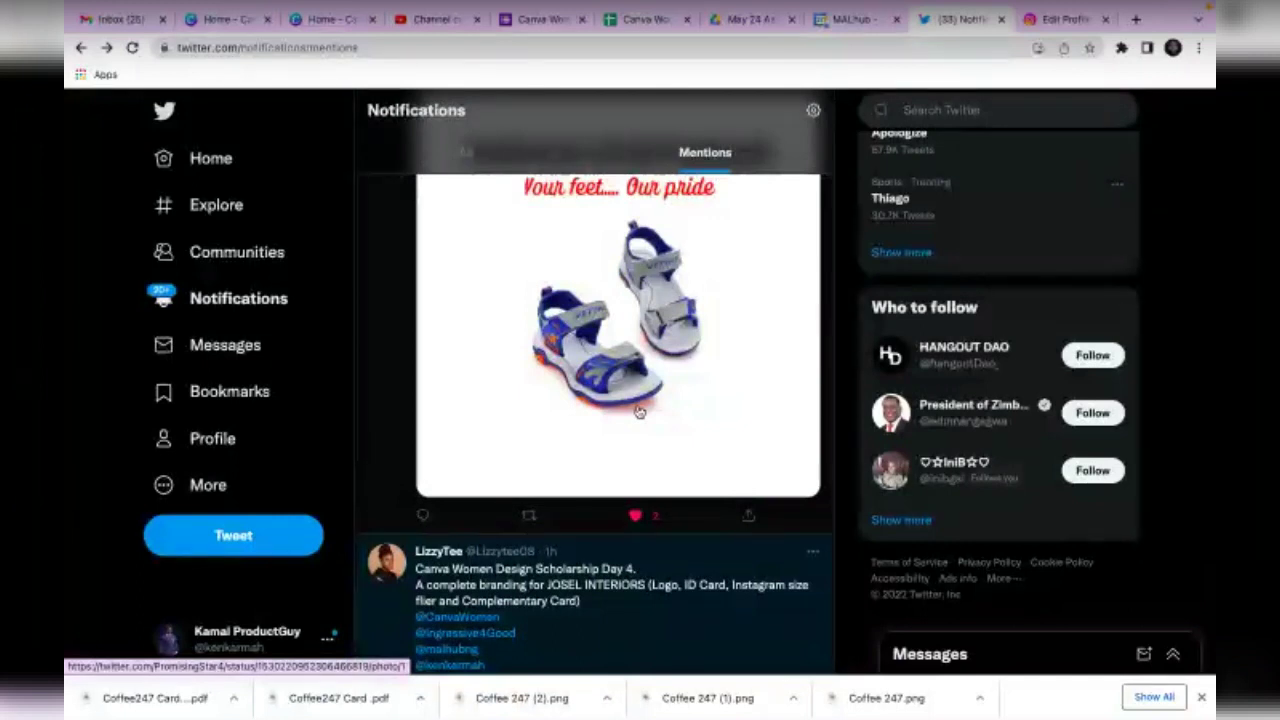
scroll(638, 411, "down", 3)
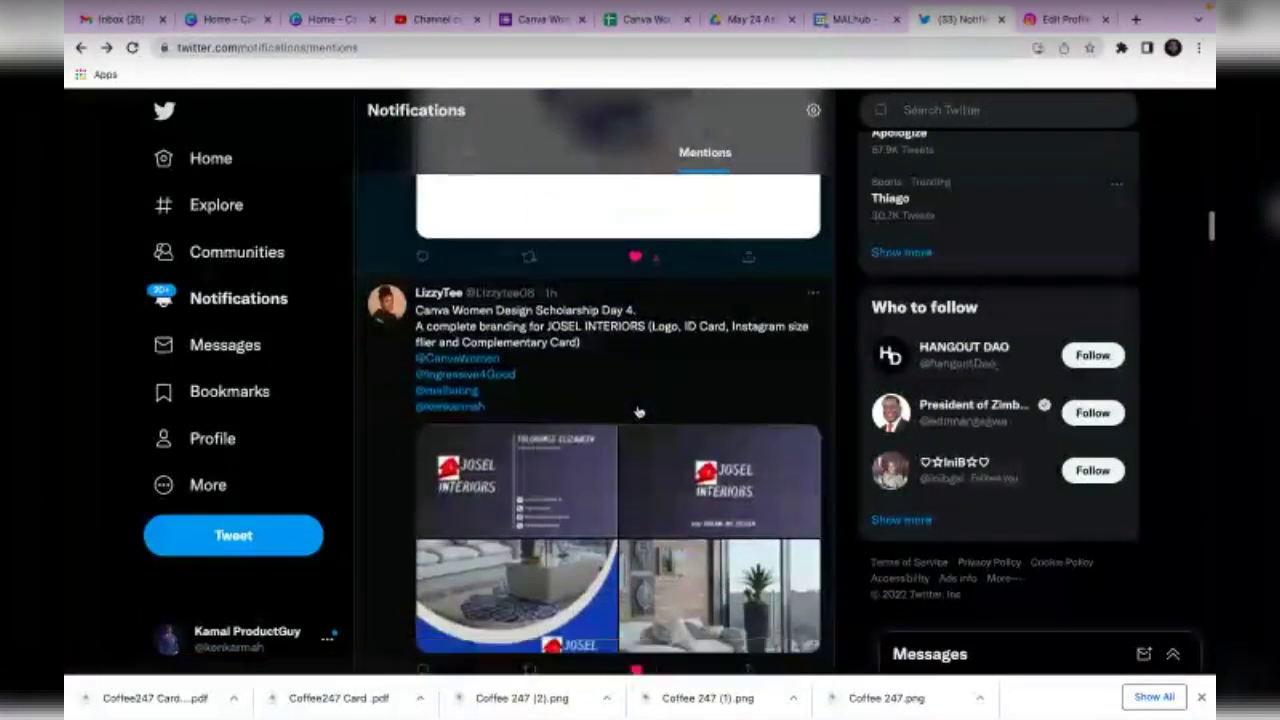
scroll(638, 411, "up", 5)
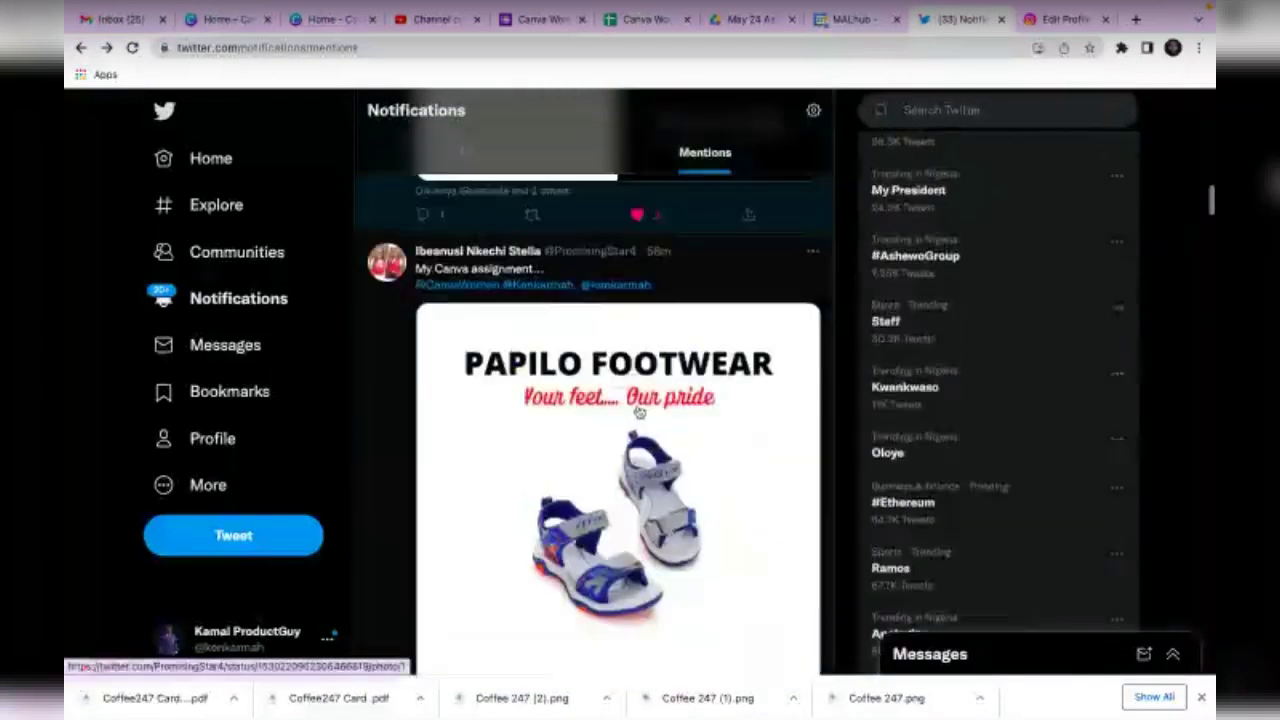
scroll(638, 411, "down", 2)
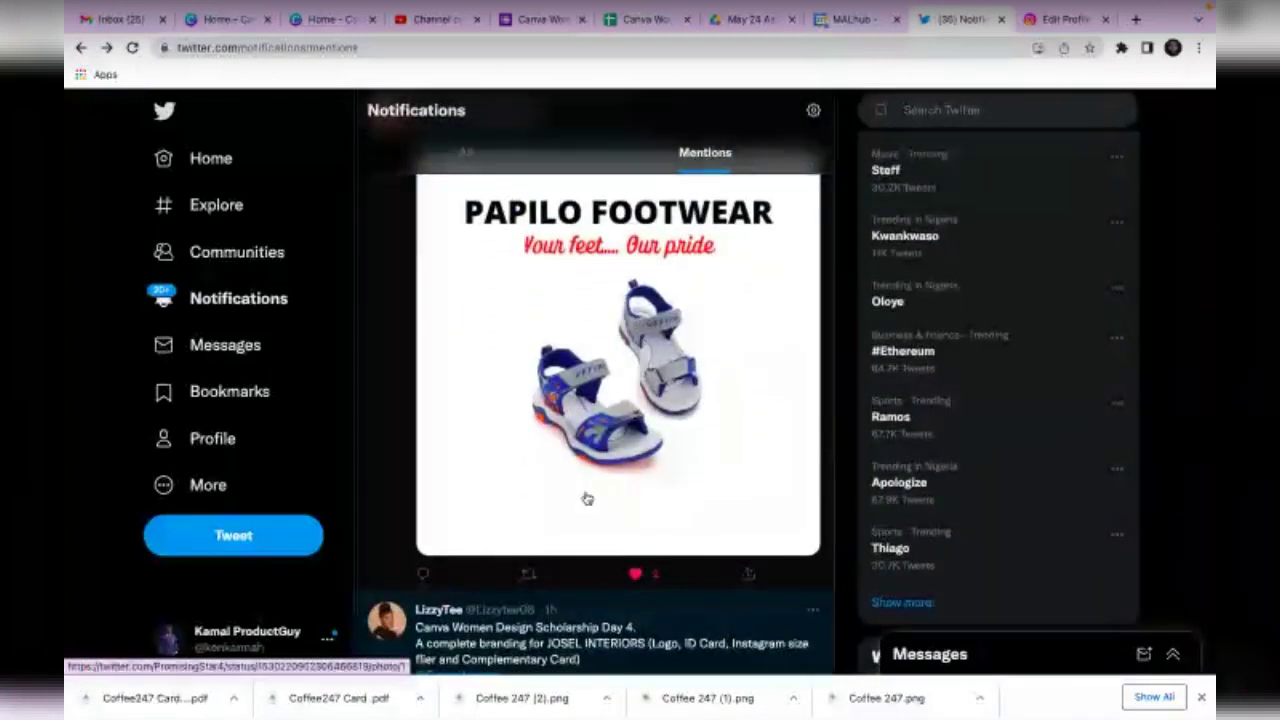
View the Josel Interiors business card at full size, close it, and look over the follow-up tweet's Josel Interiors designs.
scroll(533, 556, "down", 3)
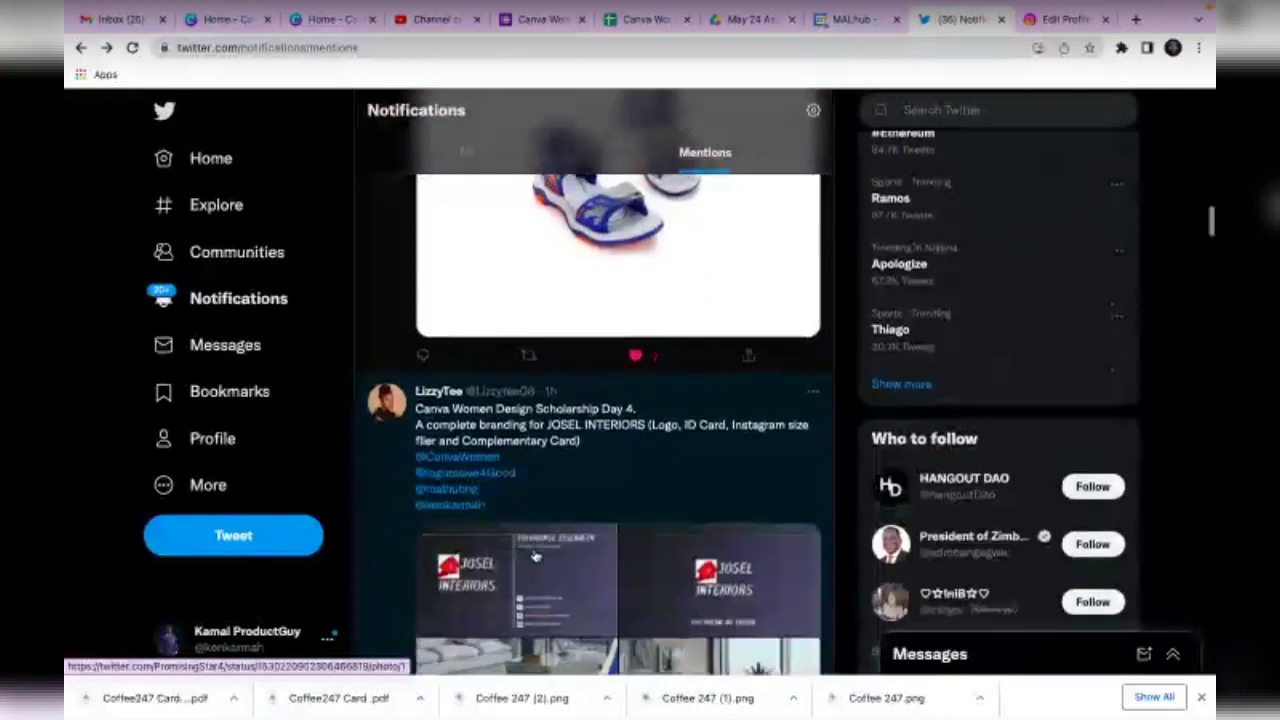
scroll(535, 556, "down", 2)
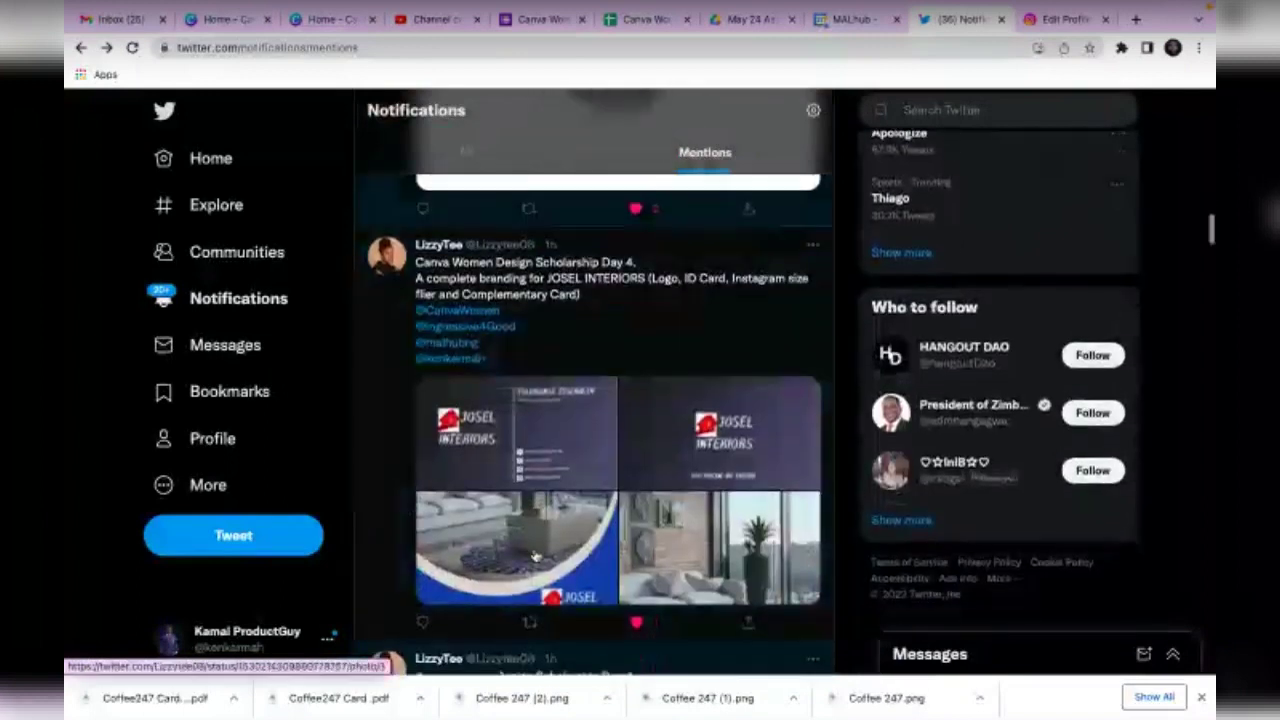
left_click(533, 451)
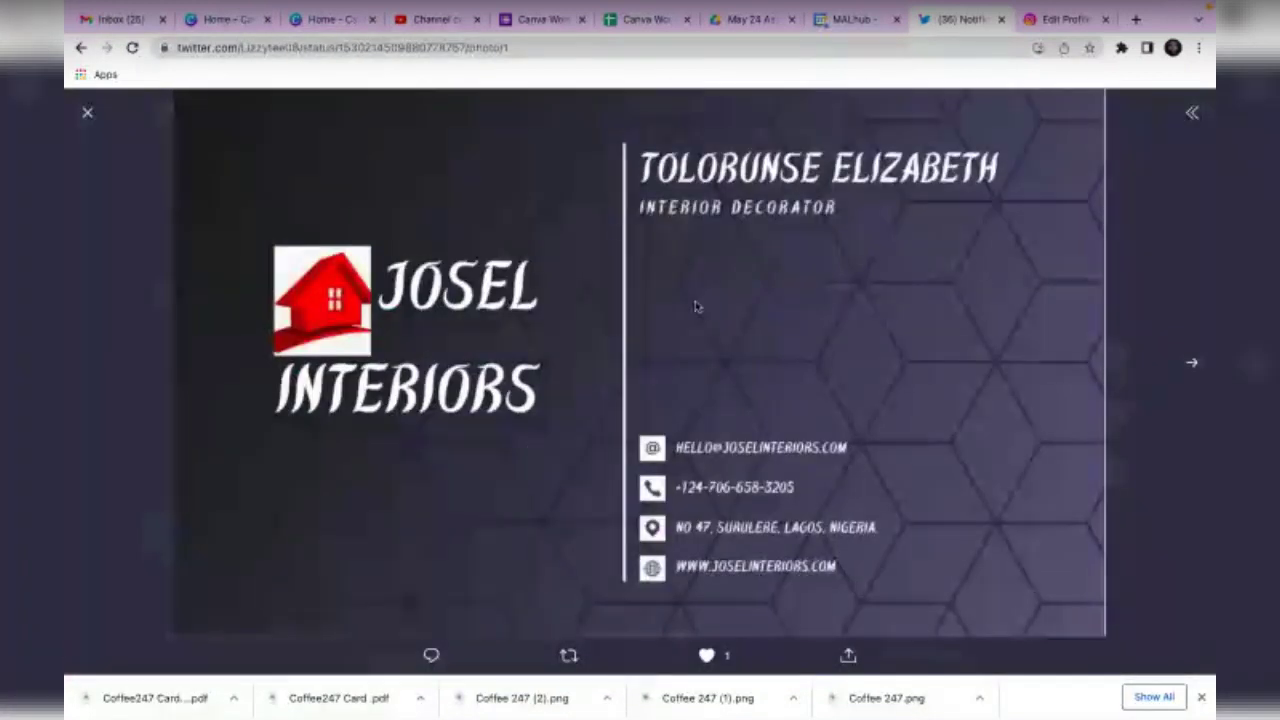
key("Escape")
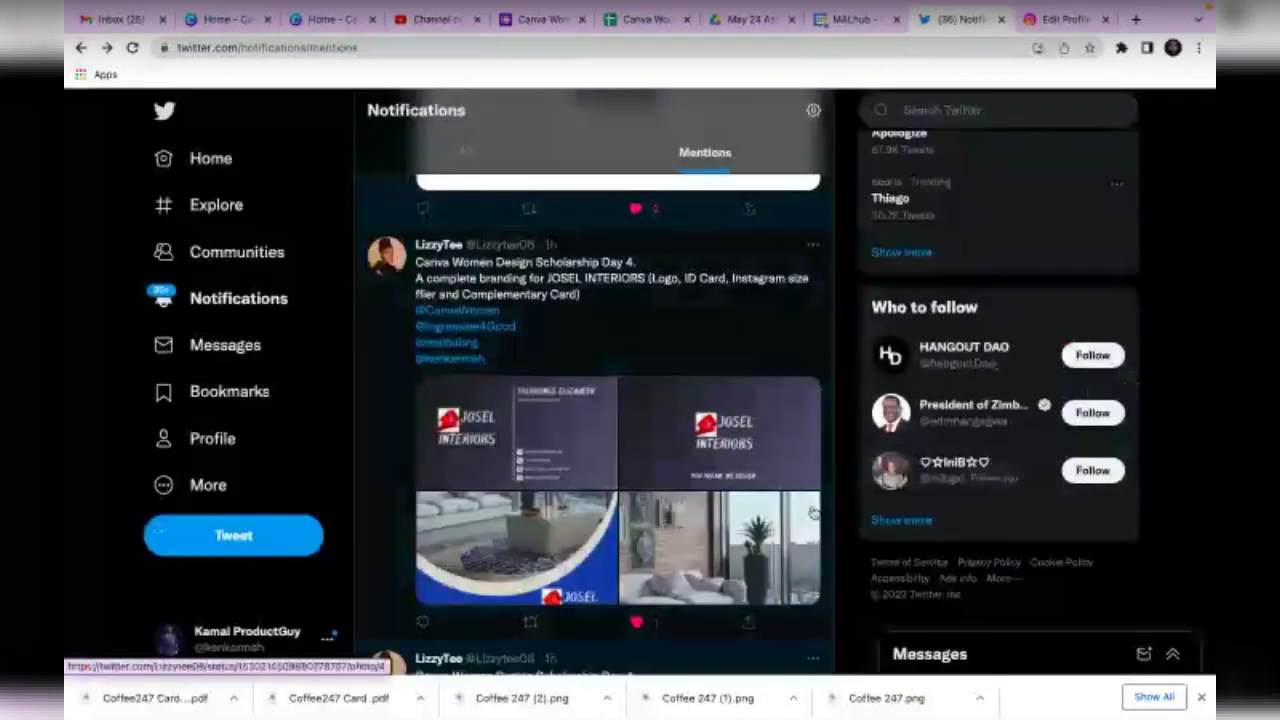
scroll(798, 512, "down", 2)
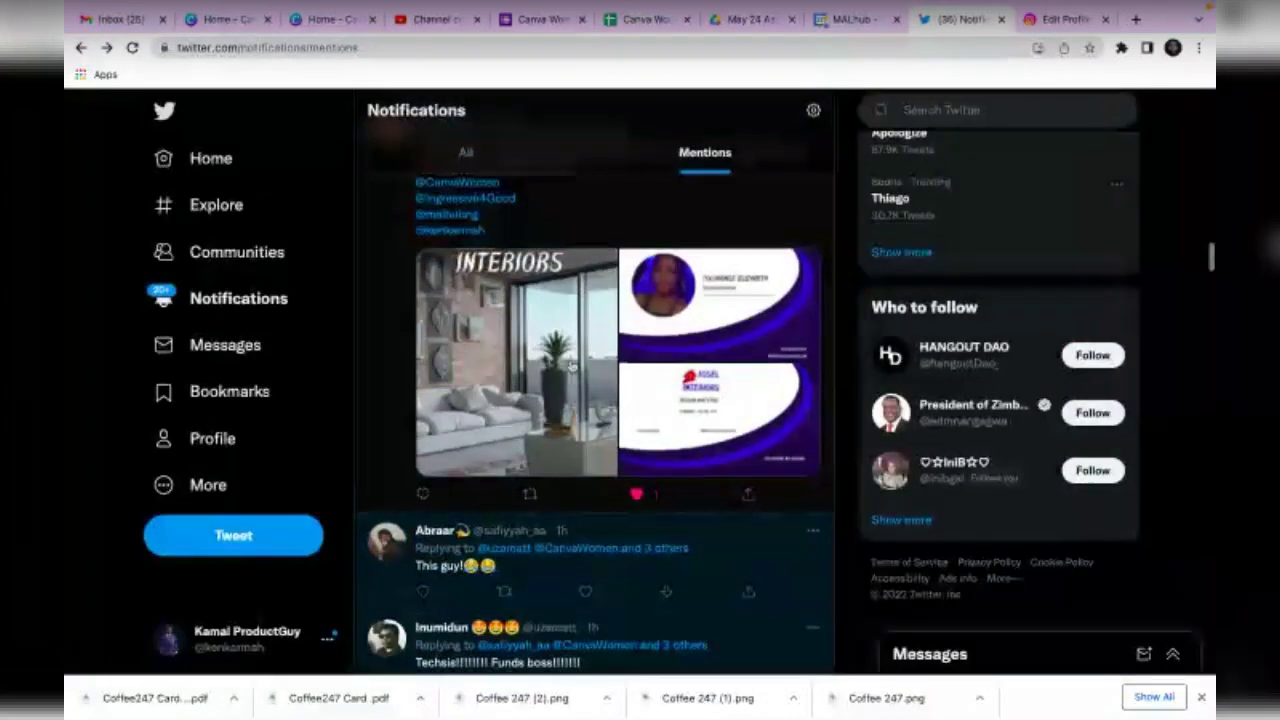
View the WALEXCOOL car A/C card from the "Assignment 3" tweet, close it, and look at the Coffee Treat design in the "Another assignment!" tweet.
scroll(572, 366, "down", 7)
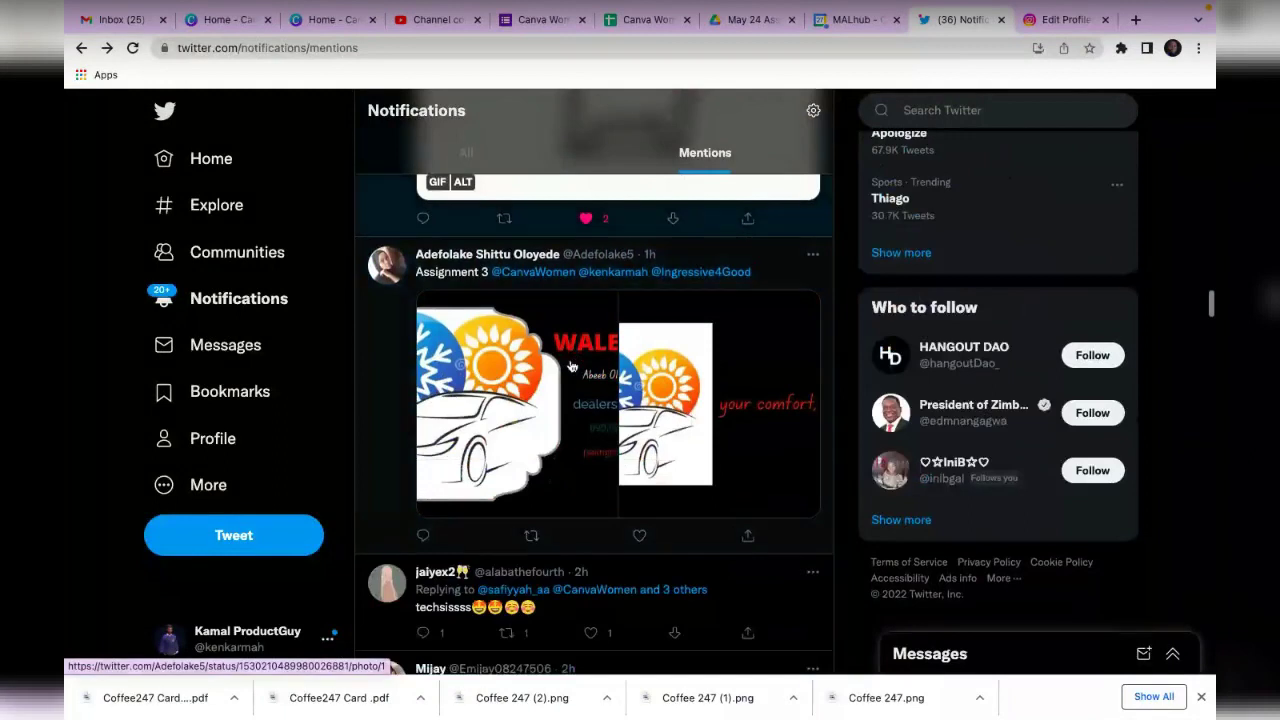
scroll(509, 447, "down", 2)
left_click(531, 379)
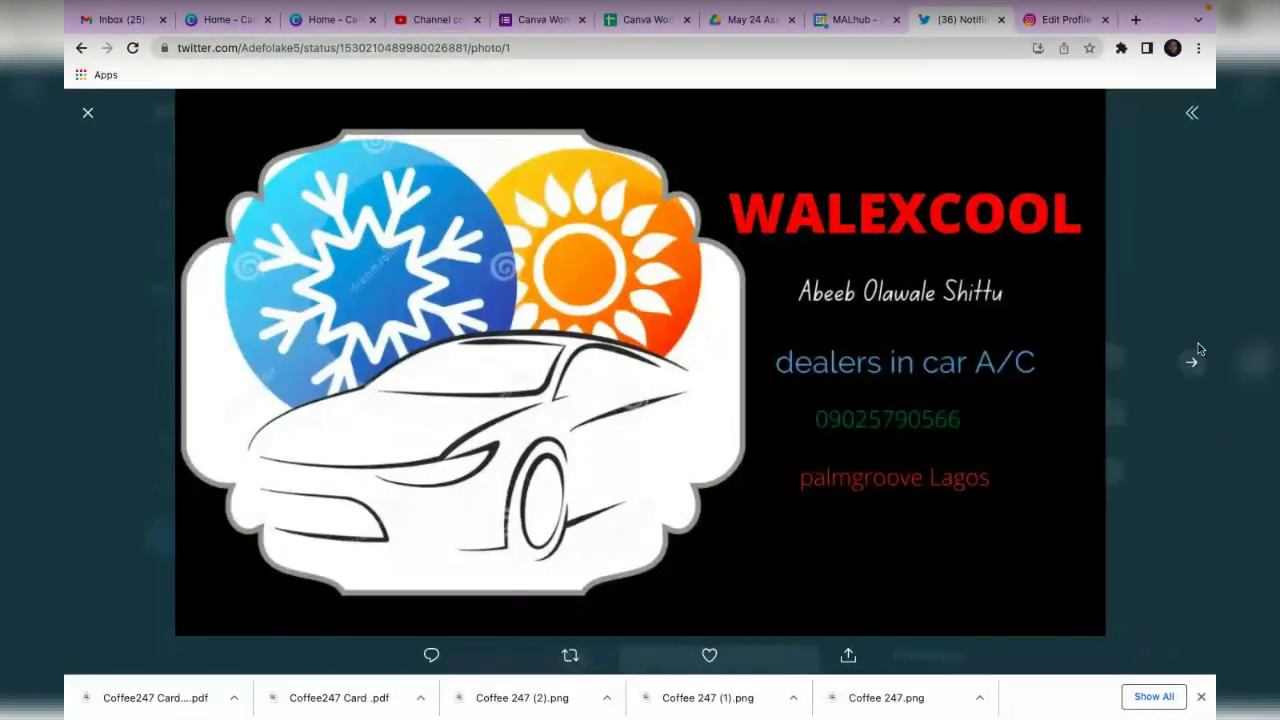
left_click(88, 116)
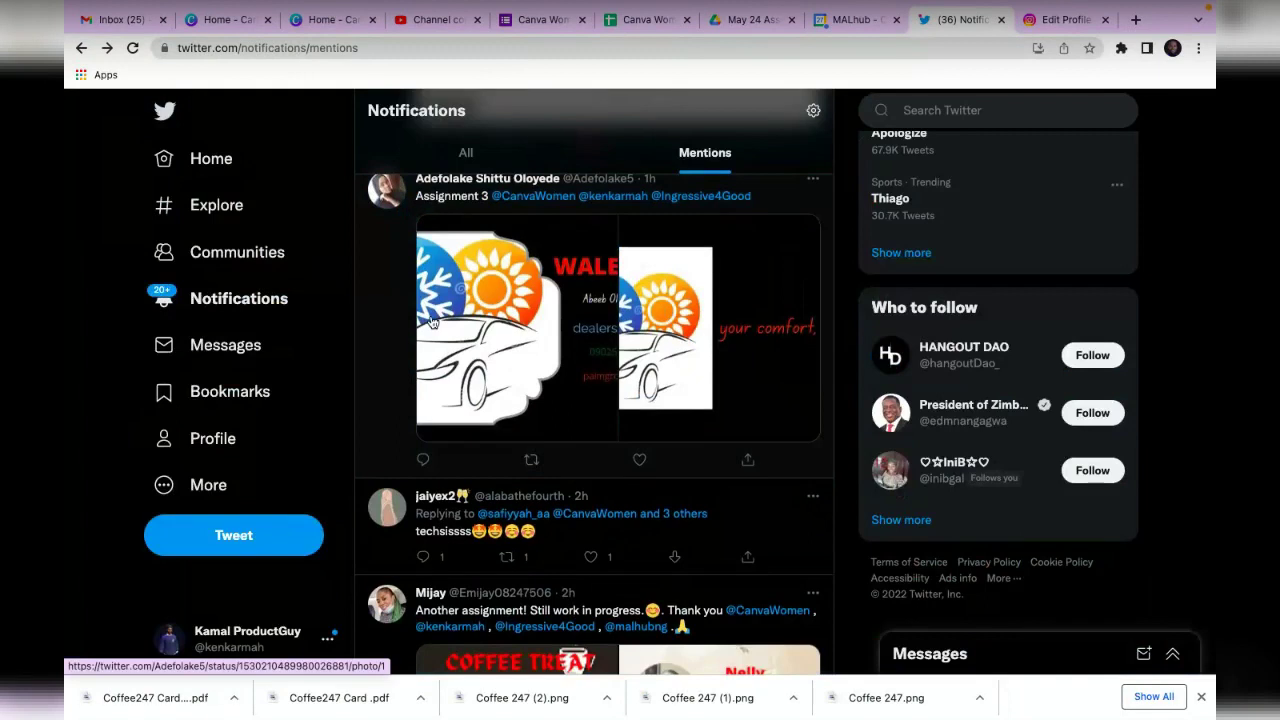
scroll(432, 320, "down", 5)
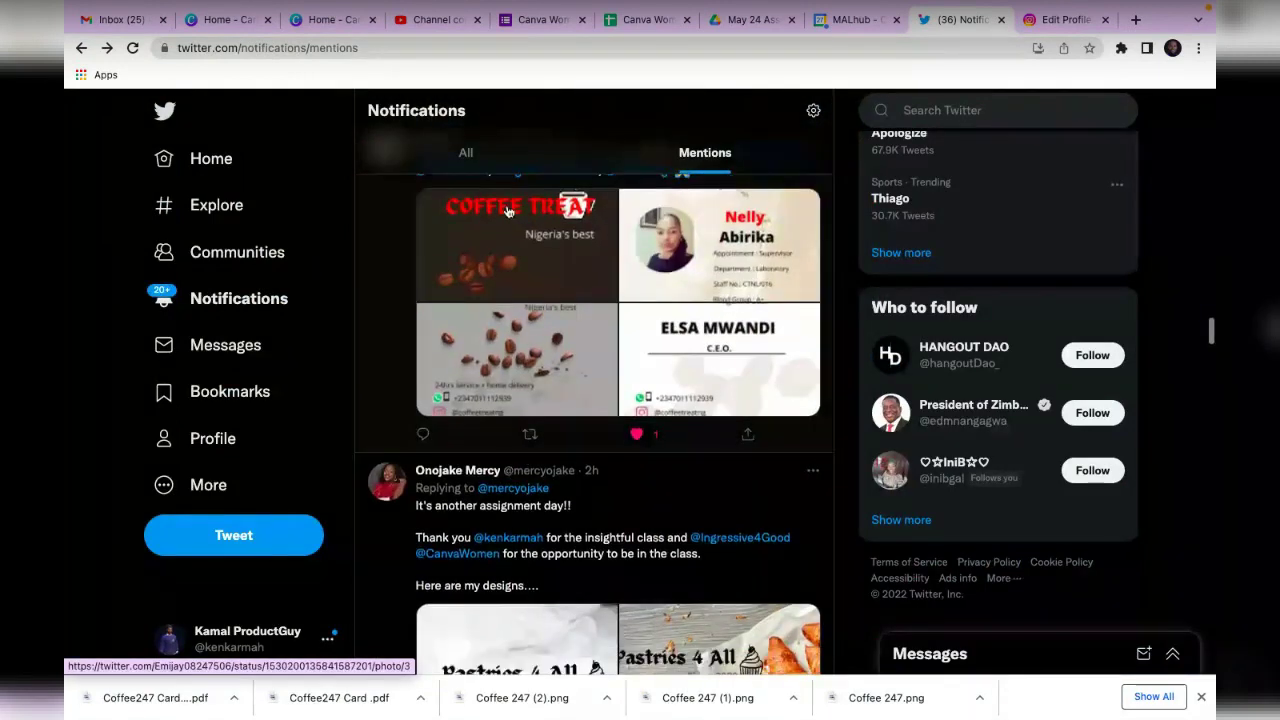
left_click(509, 211)
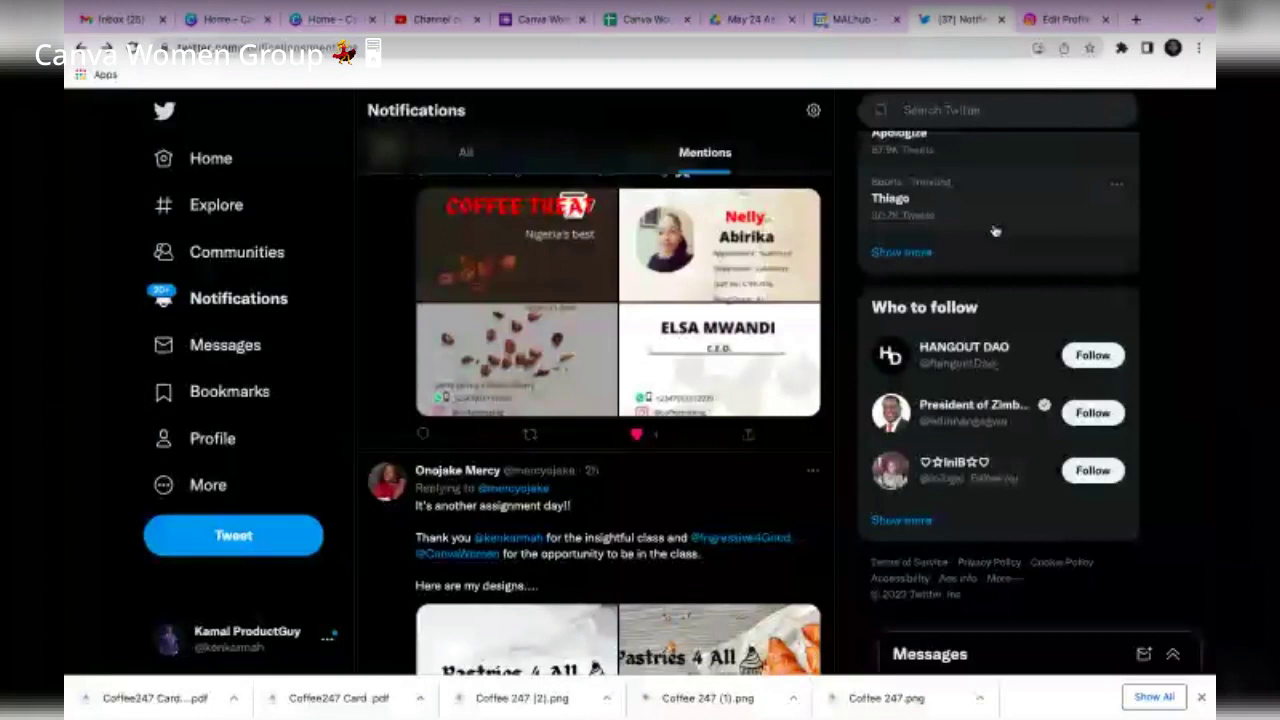
View both Pastries 4 All designs from the "It's another assignment day!!" tweet at full size, closing the viewer after each.
scroll(575, 470, "down", 2)
left_click(574, 469)
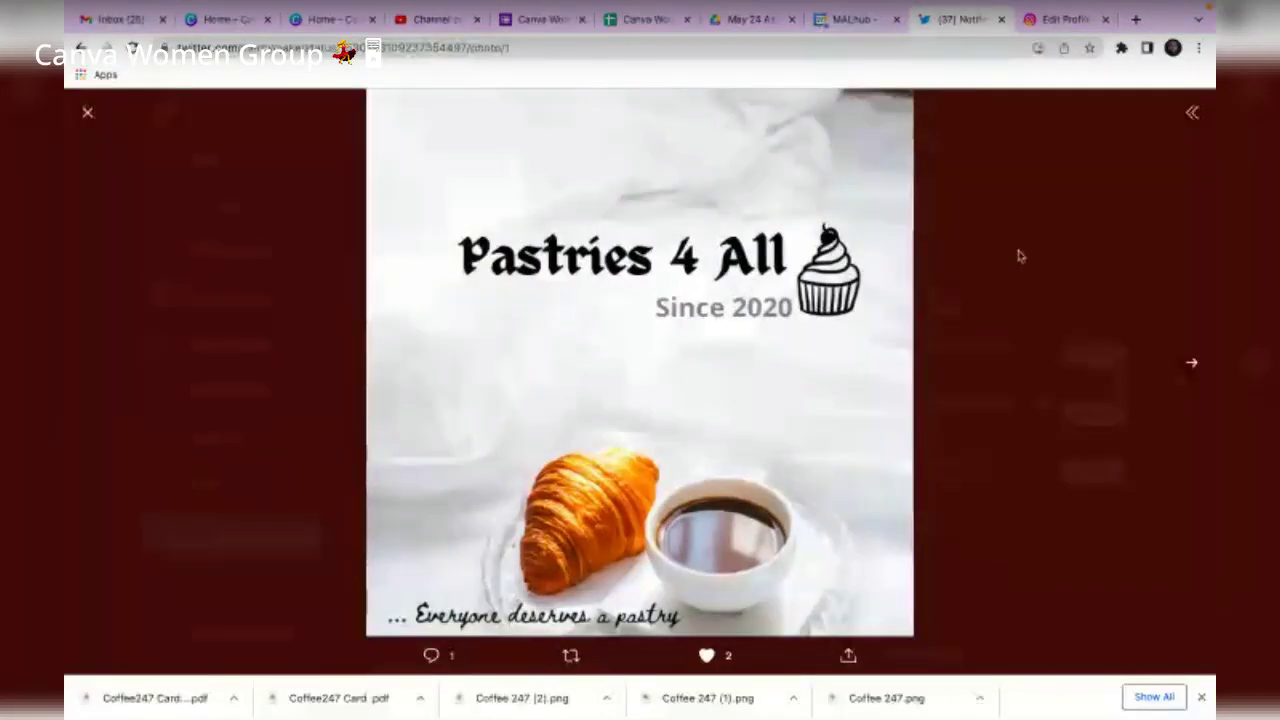
left_click(1018, 256)
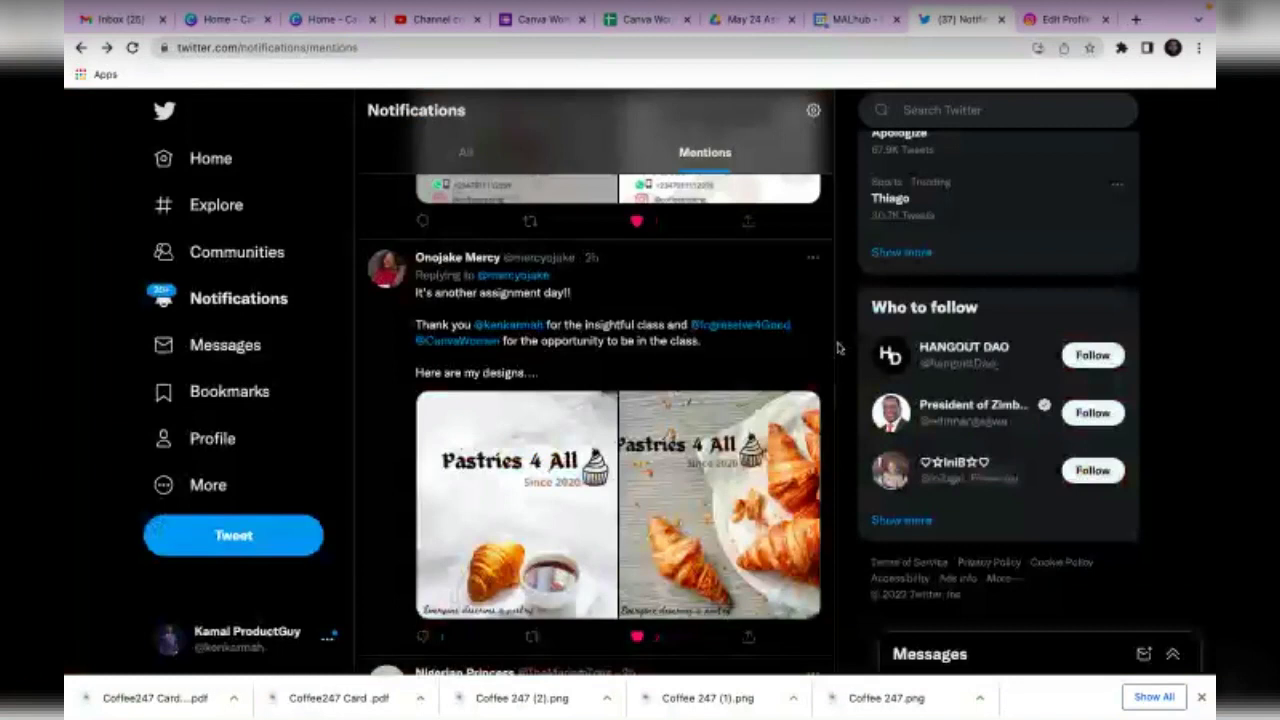
left_click(724, 502)
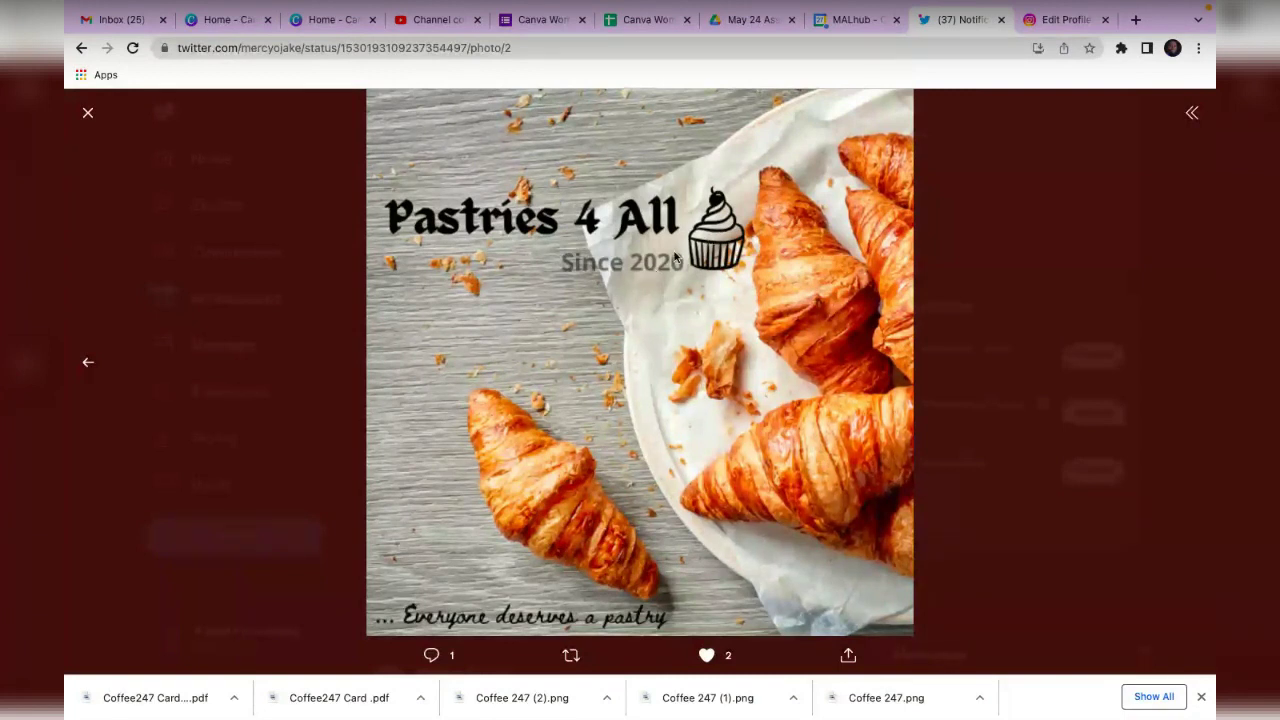
left_click(1009, 195)
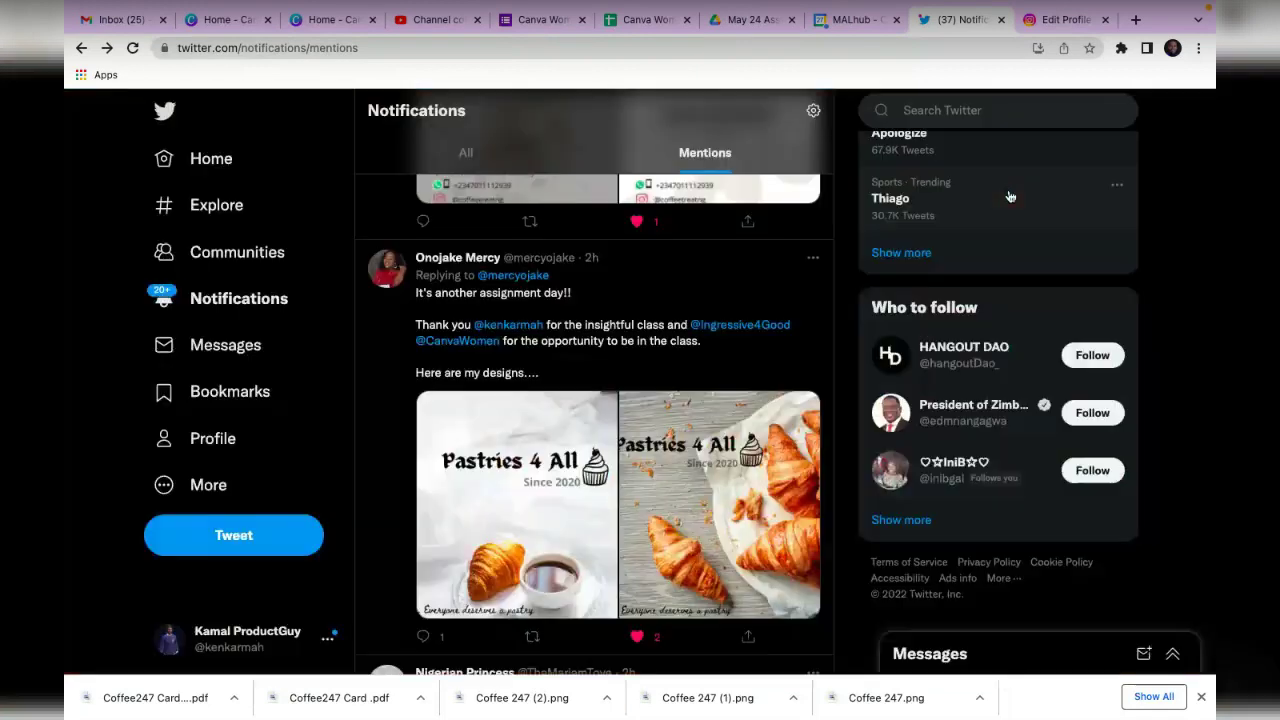
View the Cakes & Bites logo from the logo assignment tweet at full size and close it.
scroll(767, 453, "down", 10)
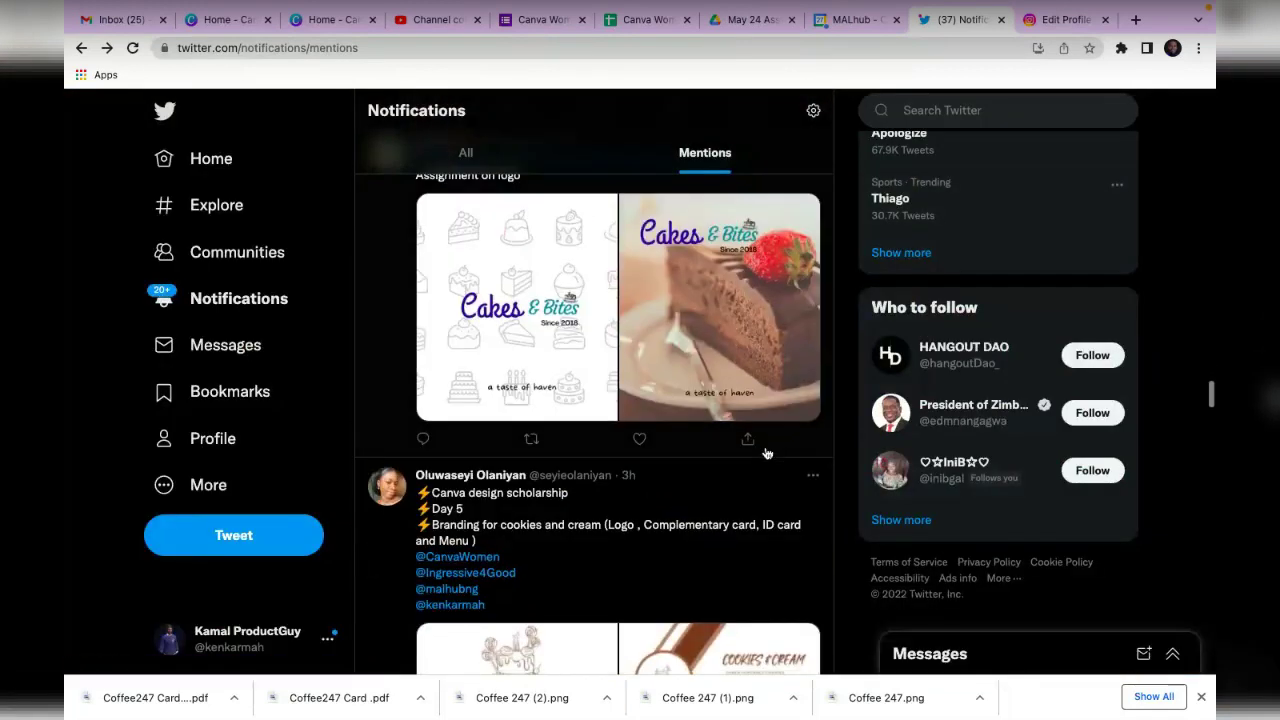
left_click(540, 288)
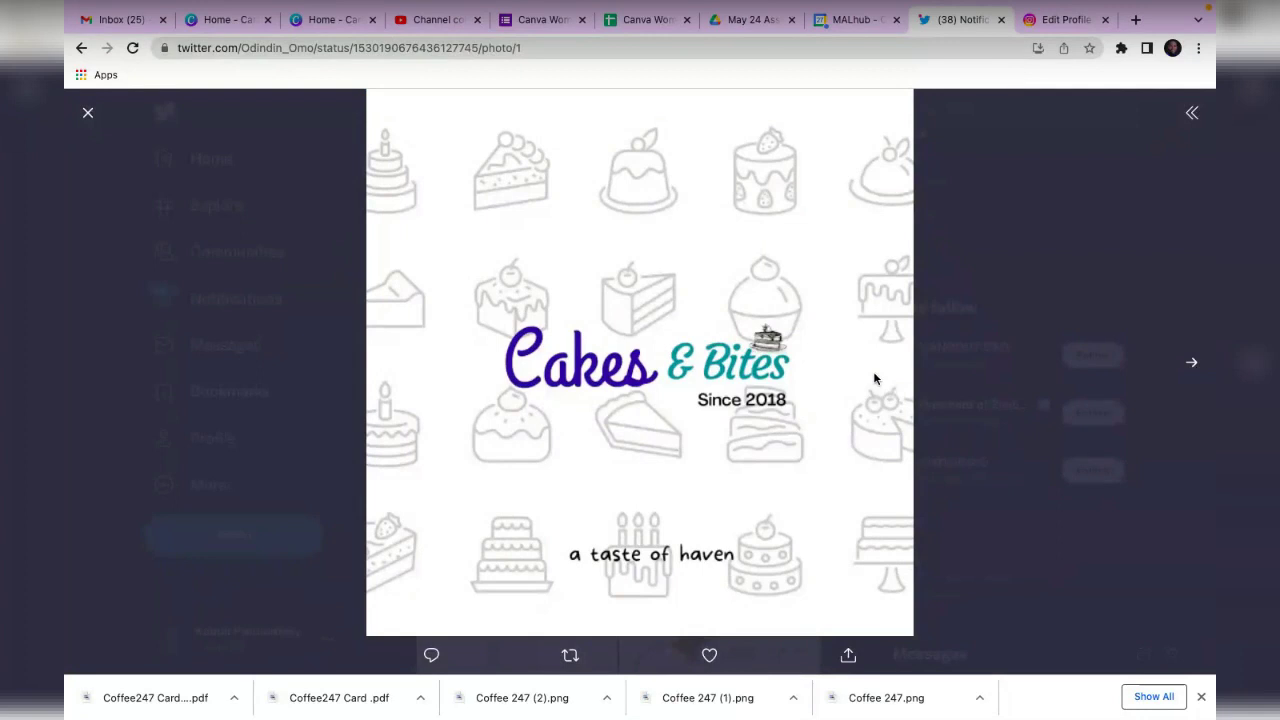
left_click(981, 415)
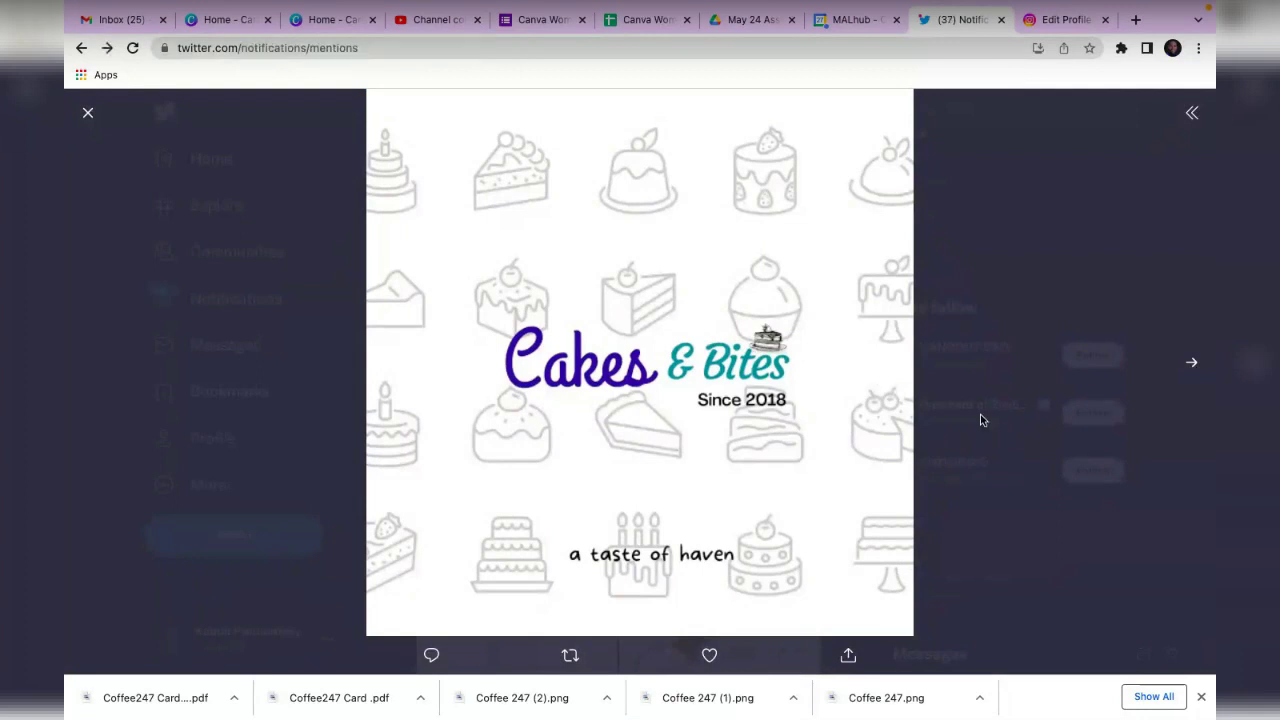
View the Cookies&Cream logo, manager card and menu from the "Day 5" branding tweet, and close the viewer.
scroll(707, 418, "down", 6)
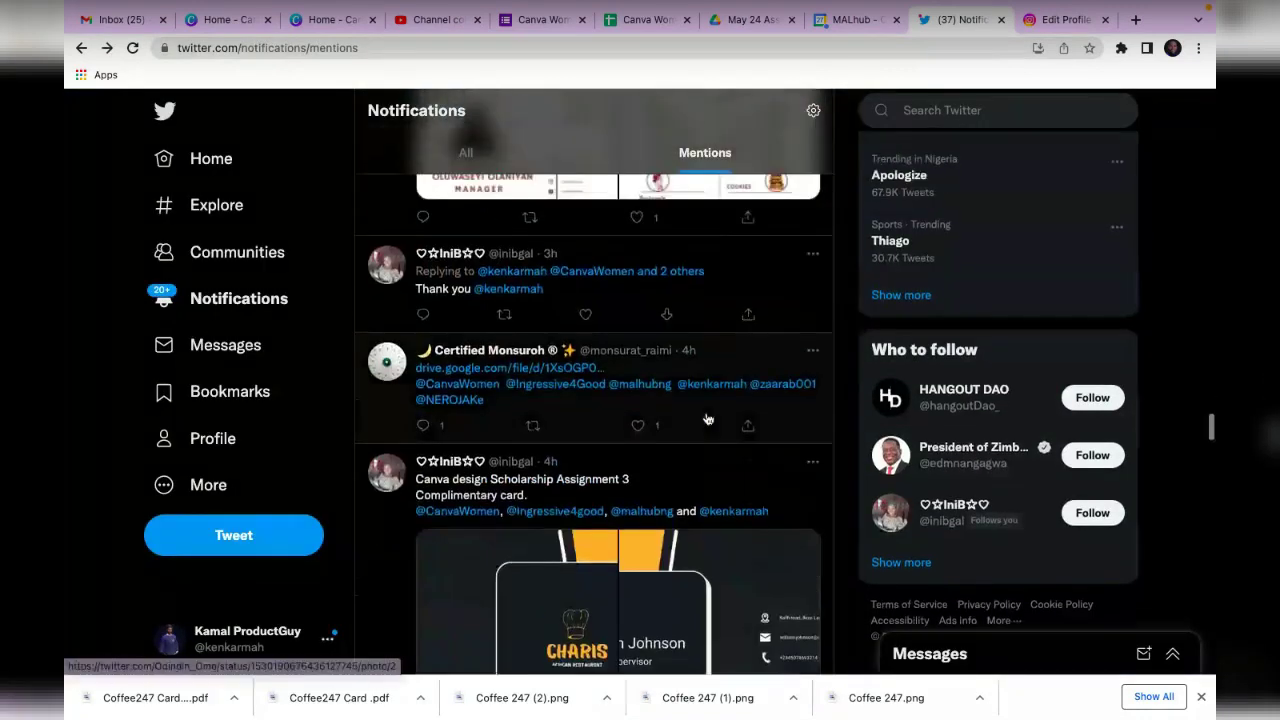
scroll(707, 418, "up", 3)
left_click(562, 281)
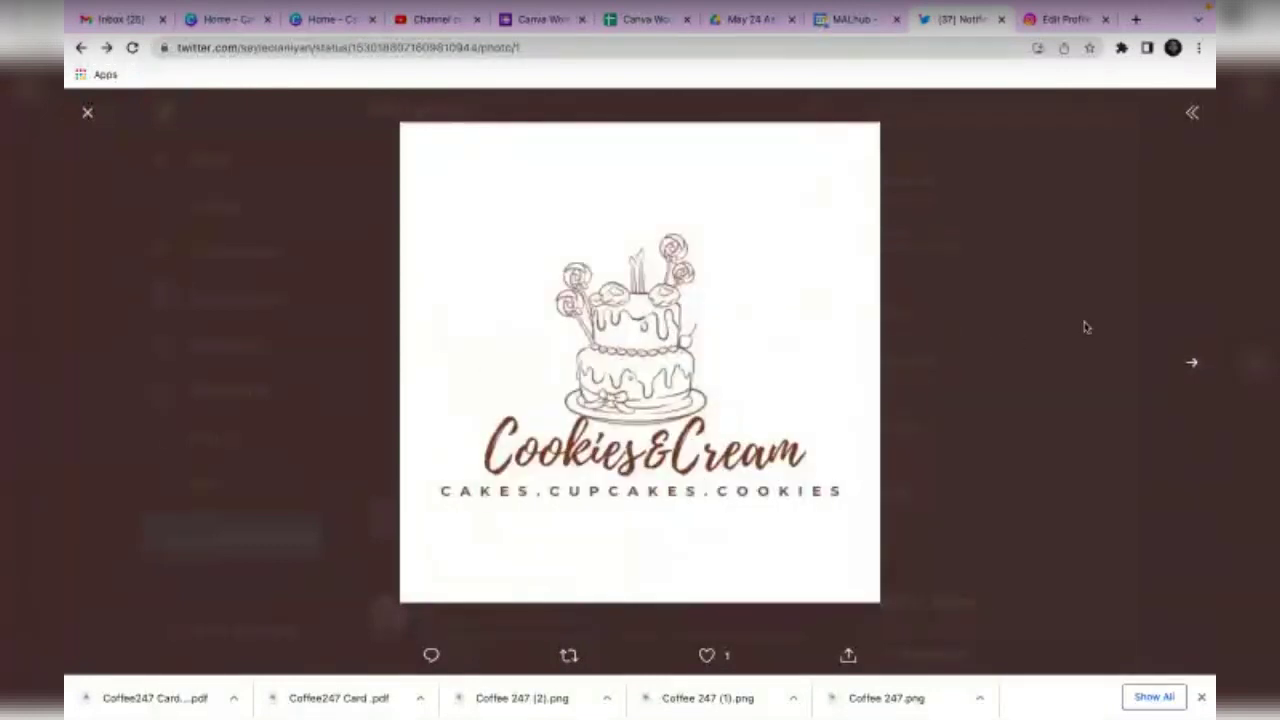
left_click(1086, 328)
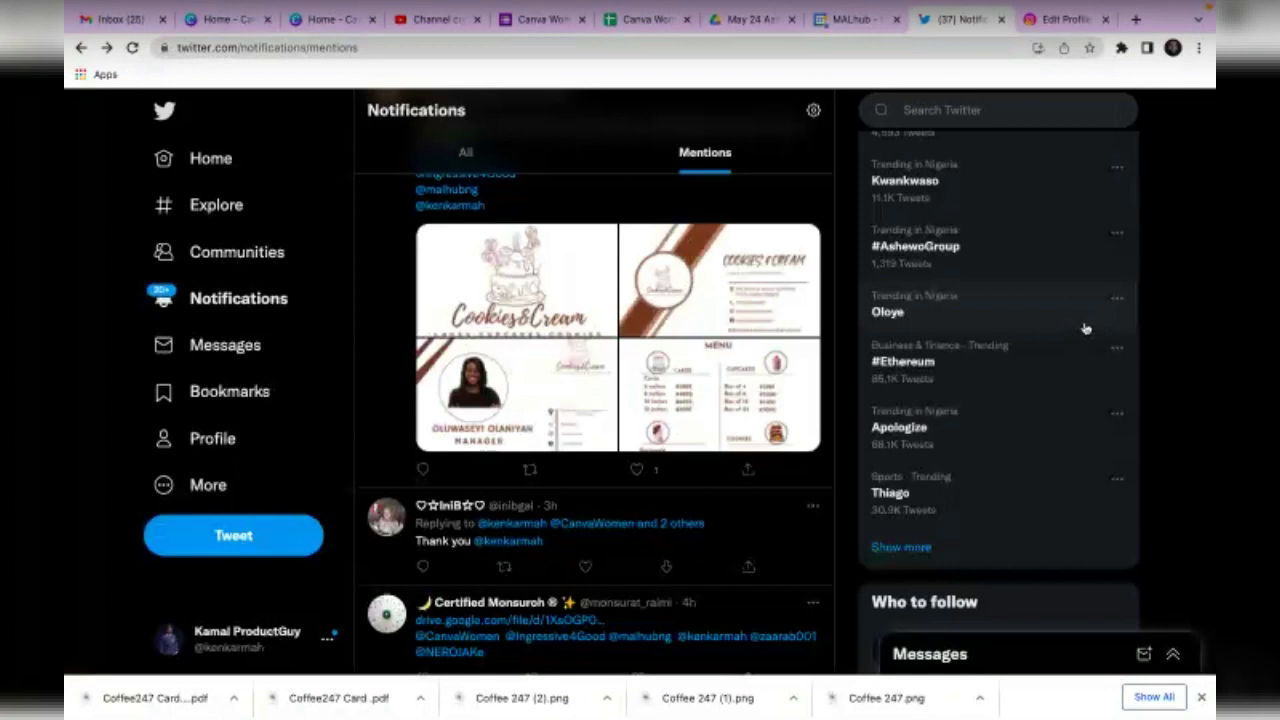
left_click(576, 383)
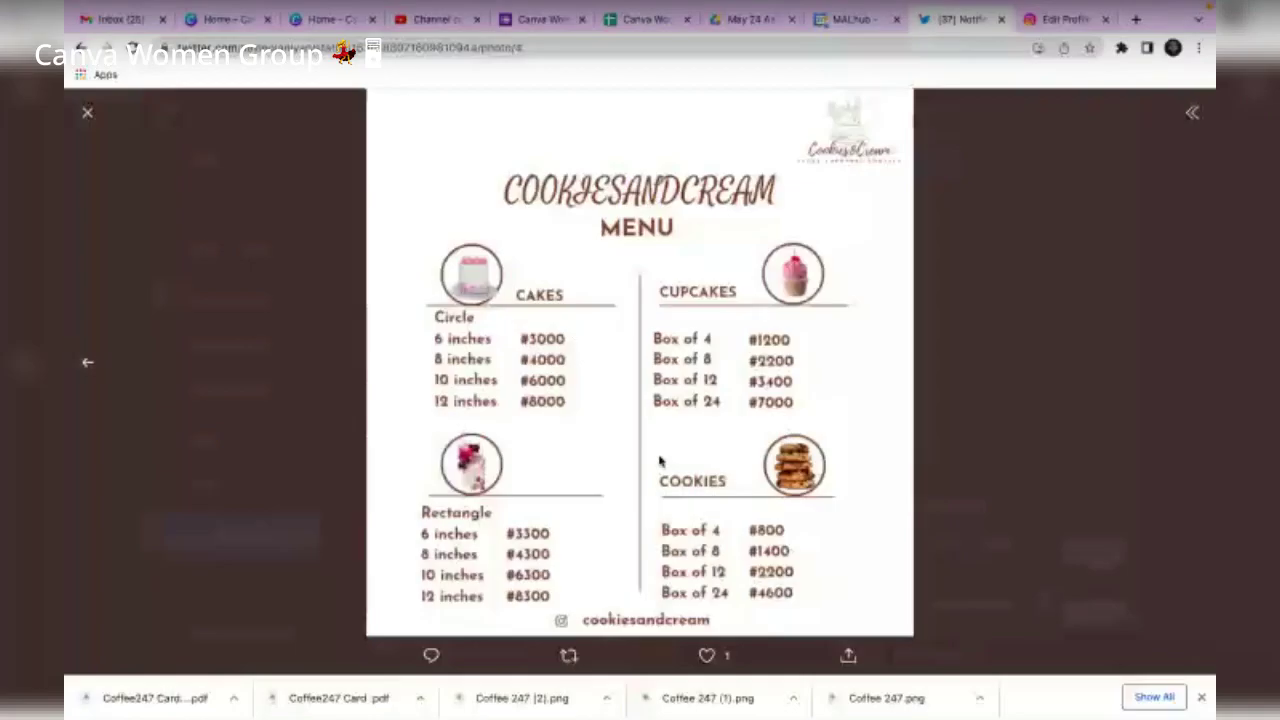
left_click(1007, 376)
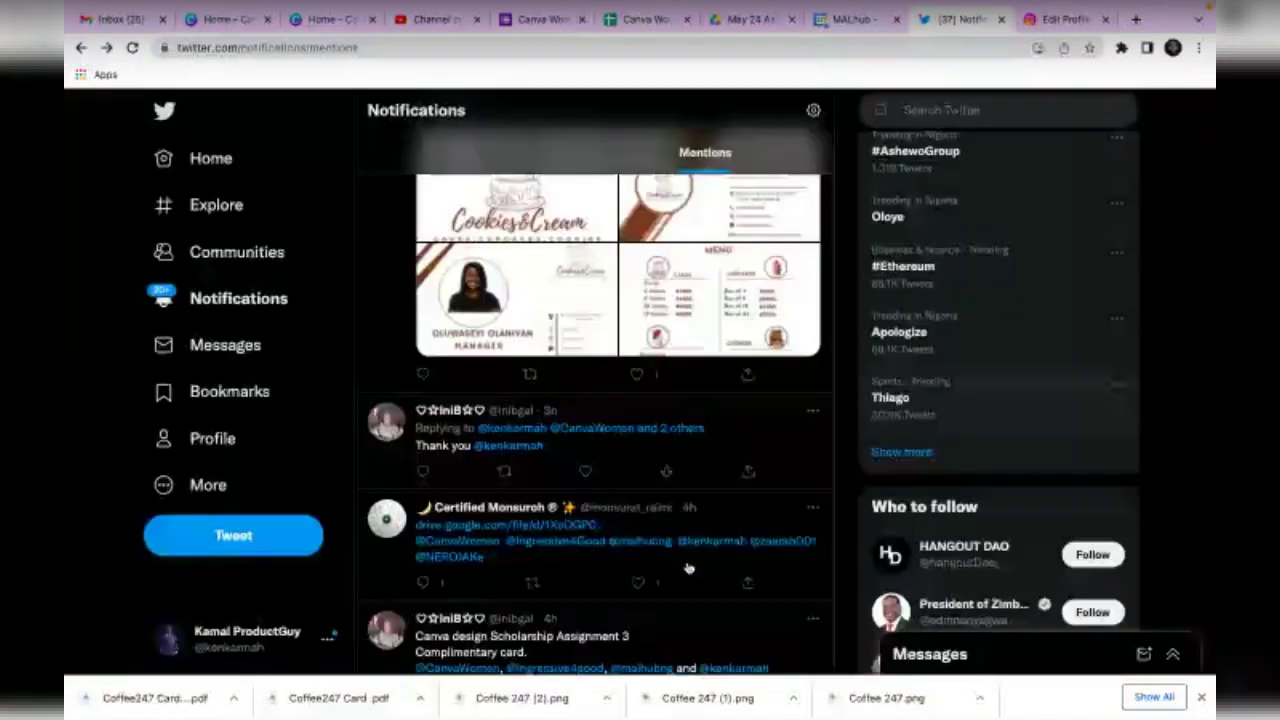
View the front and back of the Charis African Restaurant complimentary card at full size, and return to the mentions.
scroll(688, 568, "down", 3)
left_click(606, 449)
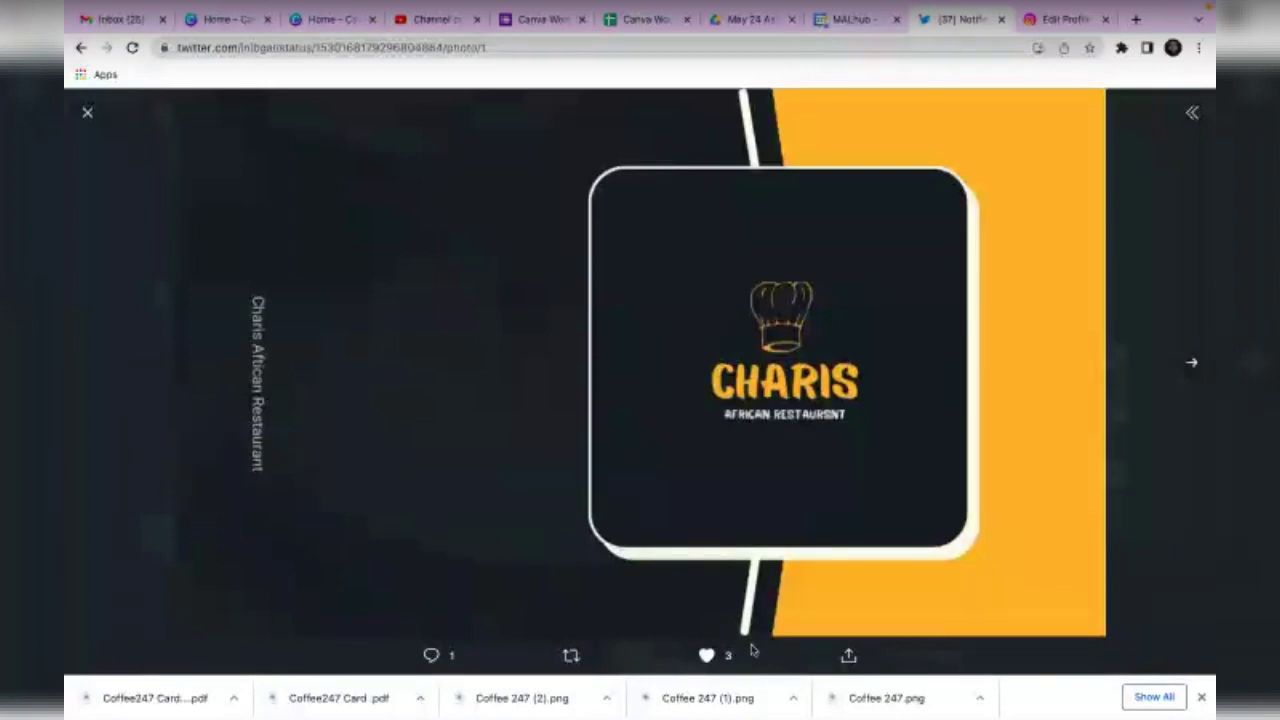
left_click(704, 656)
left_click(704, 656)
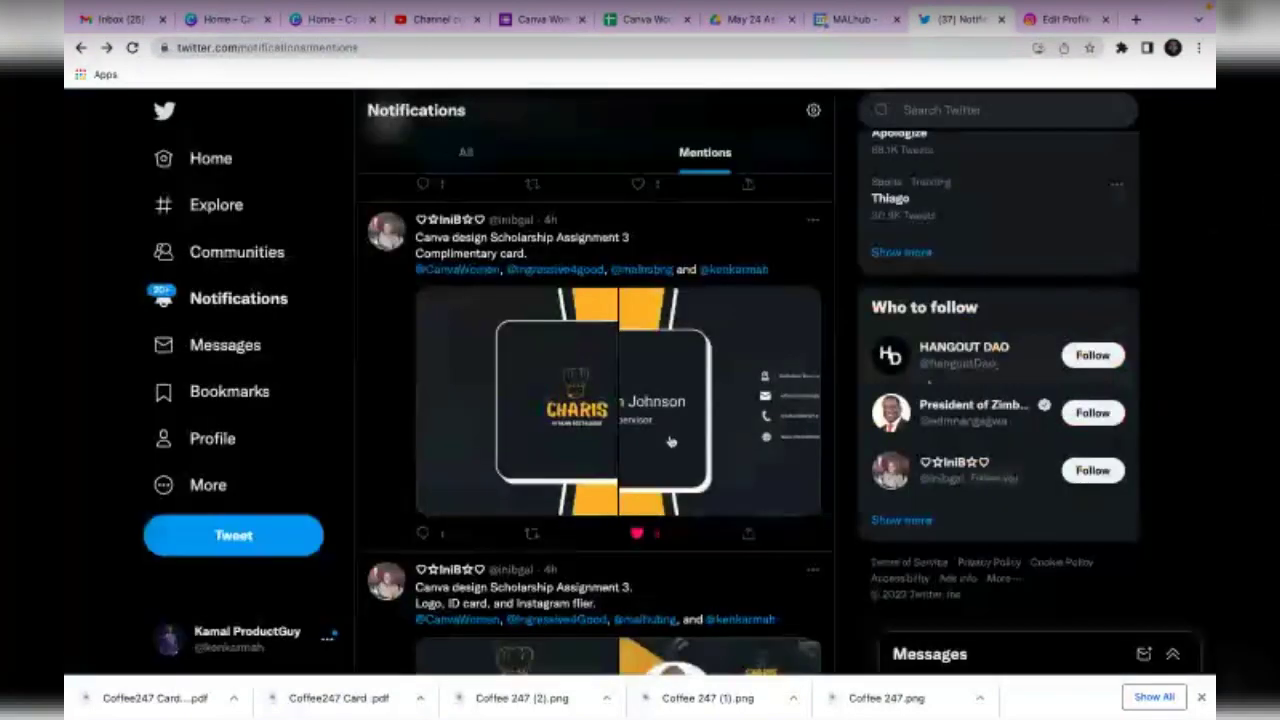
left_click(670, 437)
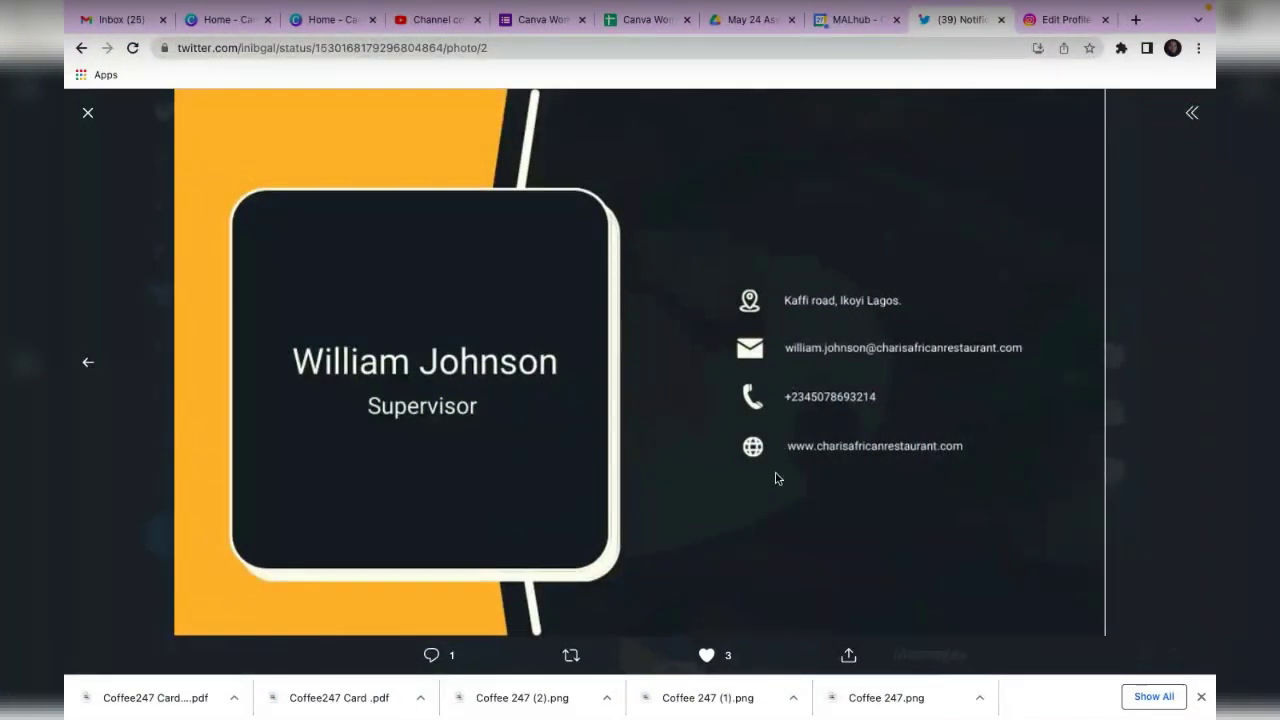
left_click(1110, 355)
left_click(1110, 355)
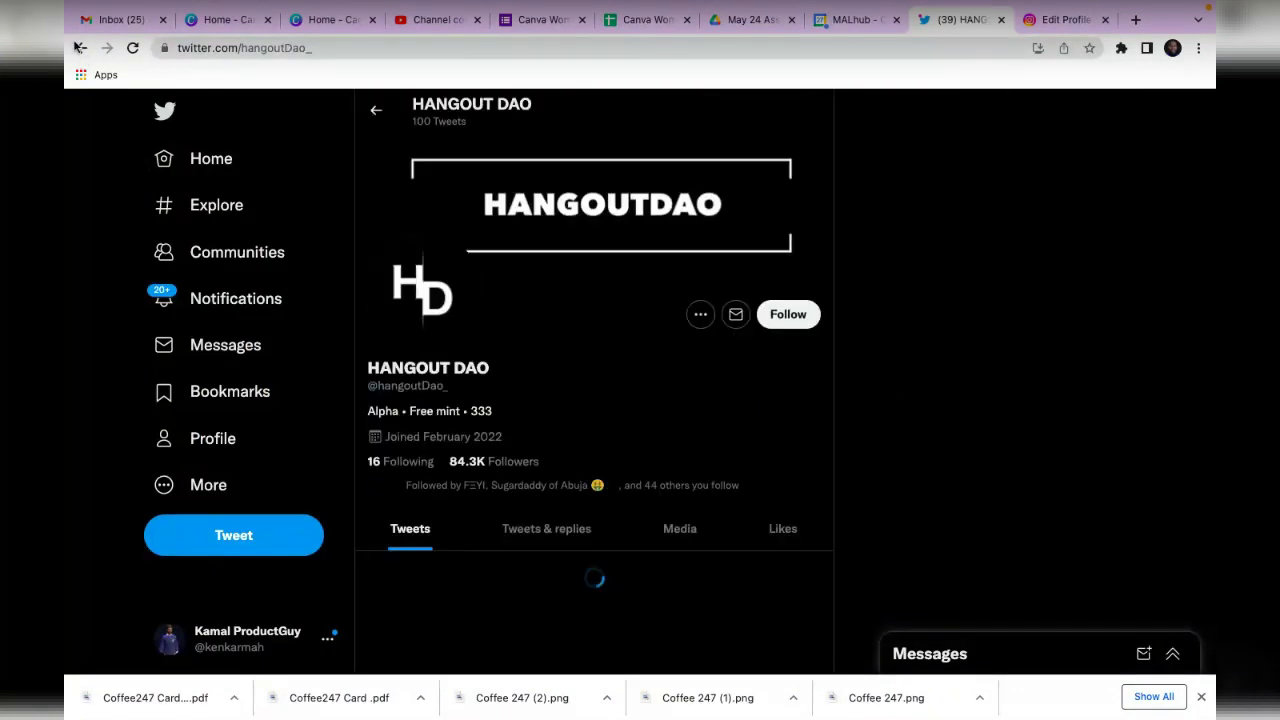
left_click(79, 47)
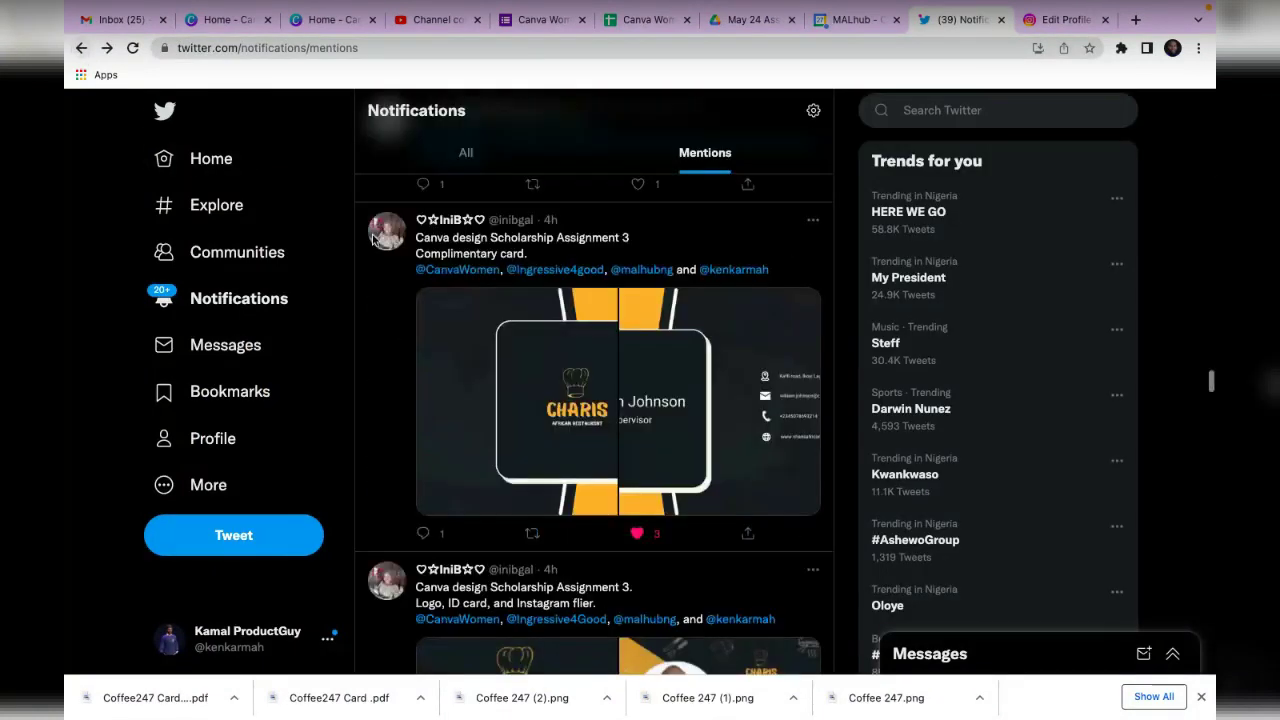
View the Charis logo, ID card and Instagram flier images one after another at full size, and close the viewer.
scroll(543, 443, "down", 5)
scroll(543, 443, "up", 2)
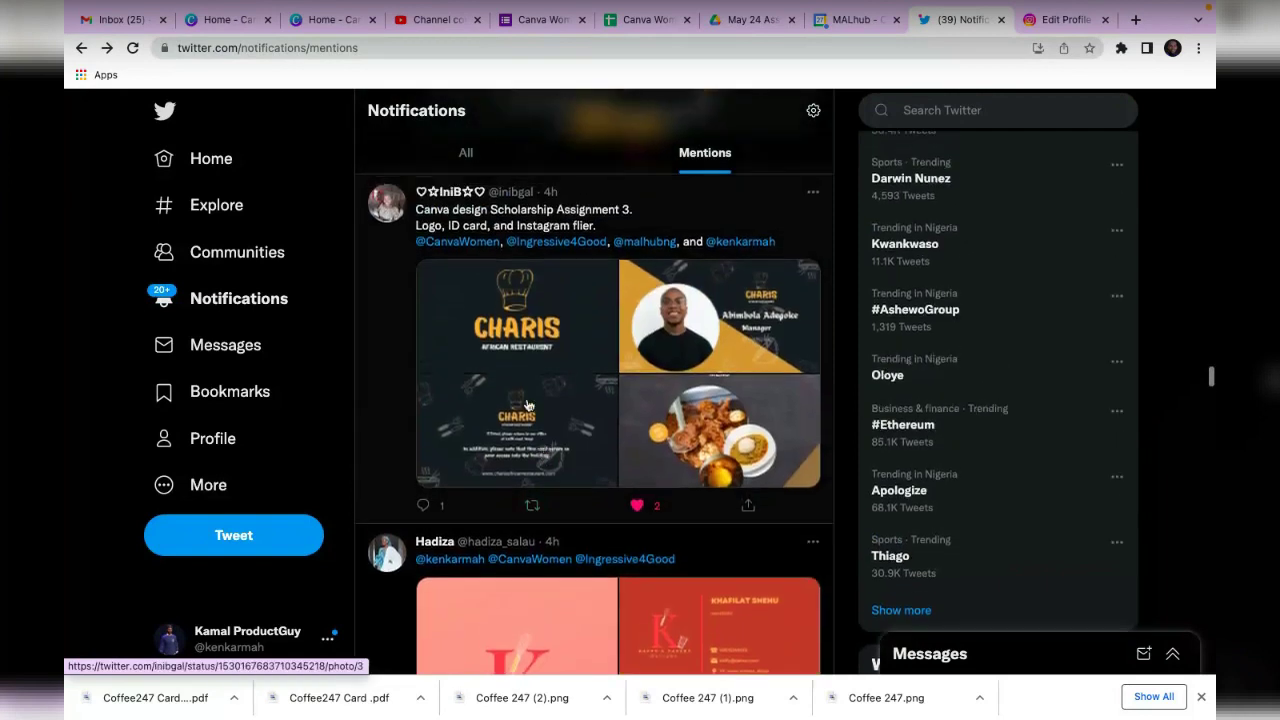
left_click(508, 328)
key("Right")
key("Right")
key("Right")
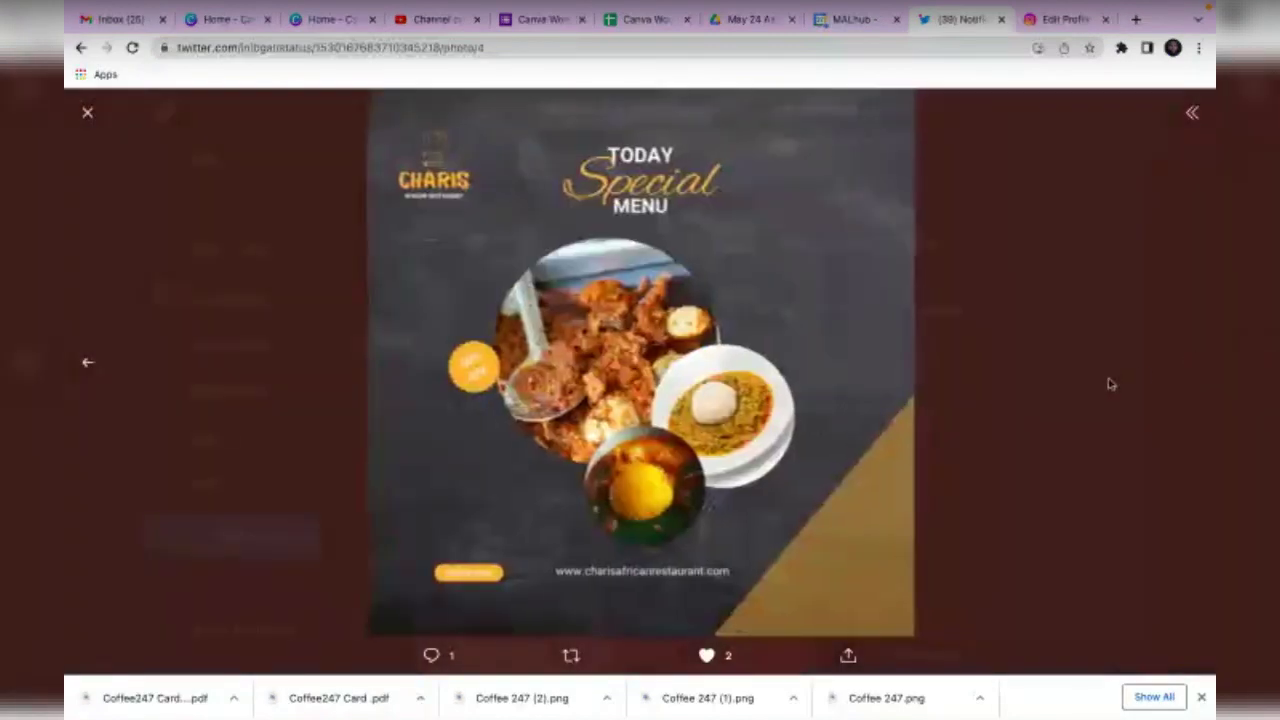
left_click(1106, 383)
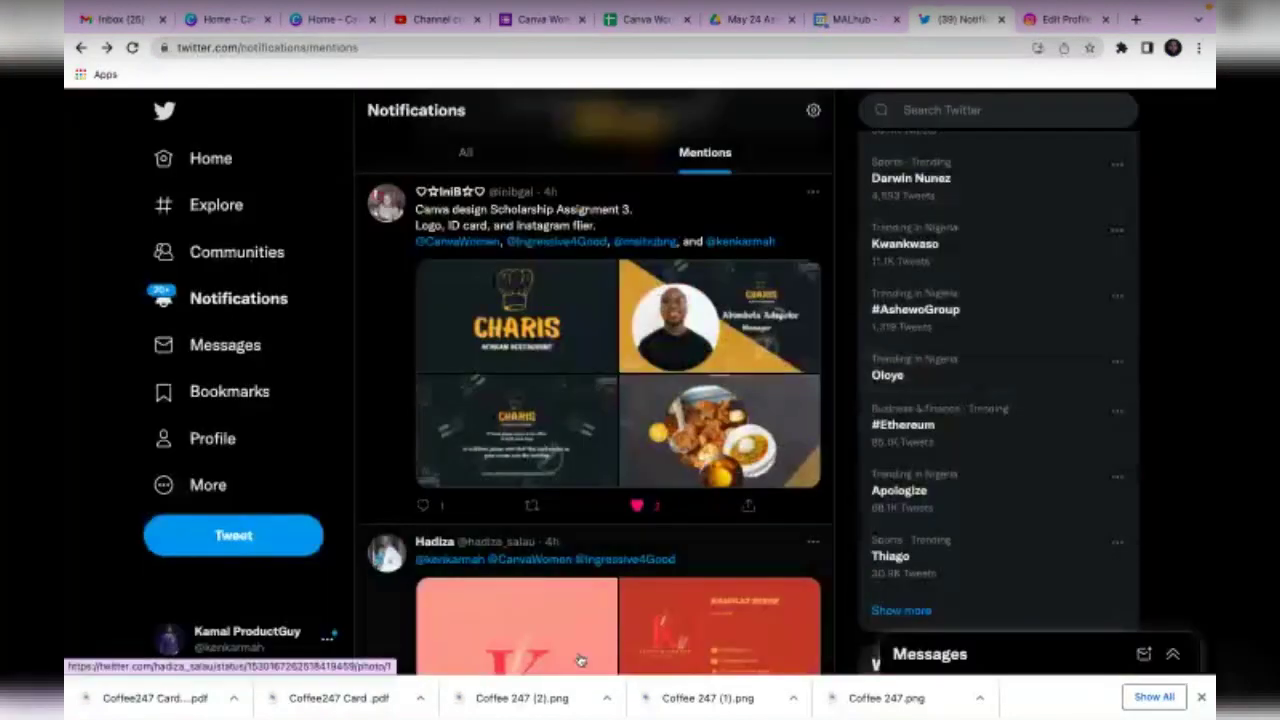
Open the tweet with the Kaffy's Pastry Delight designs and like it.
scroll(580, 660, "down", 4)
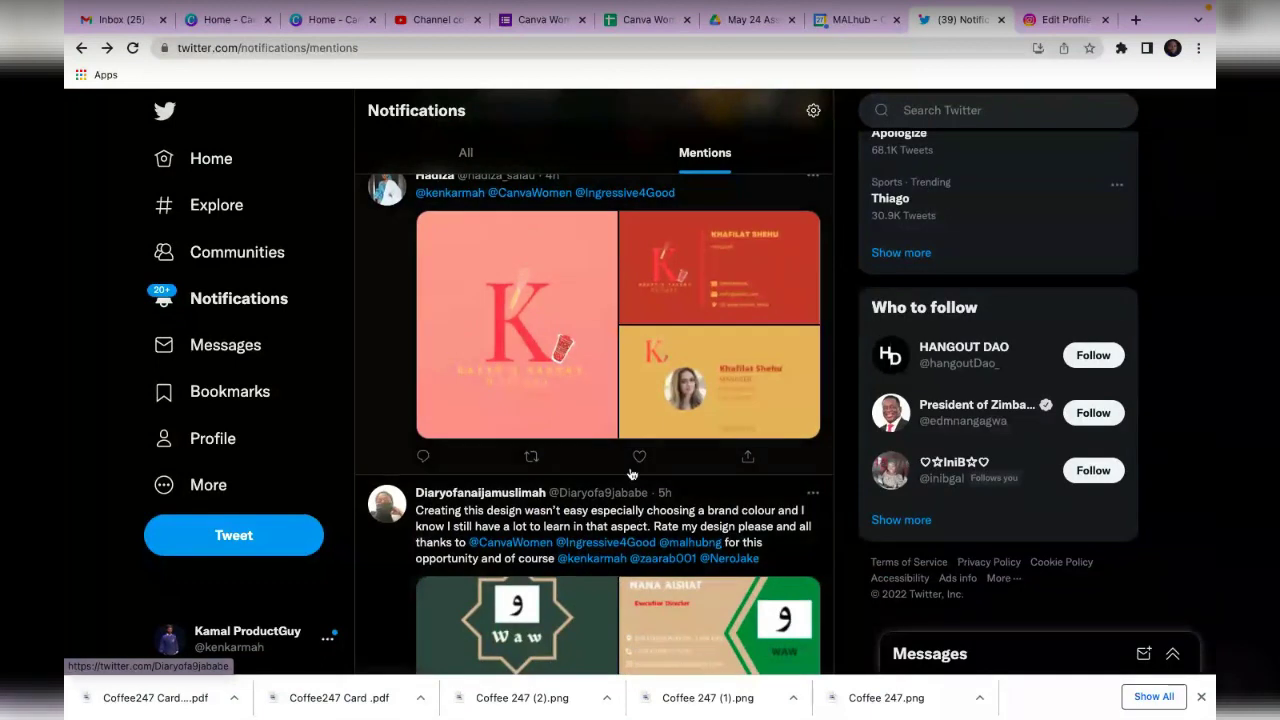
left_click(643, 465)
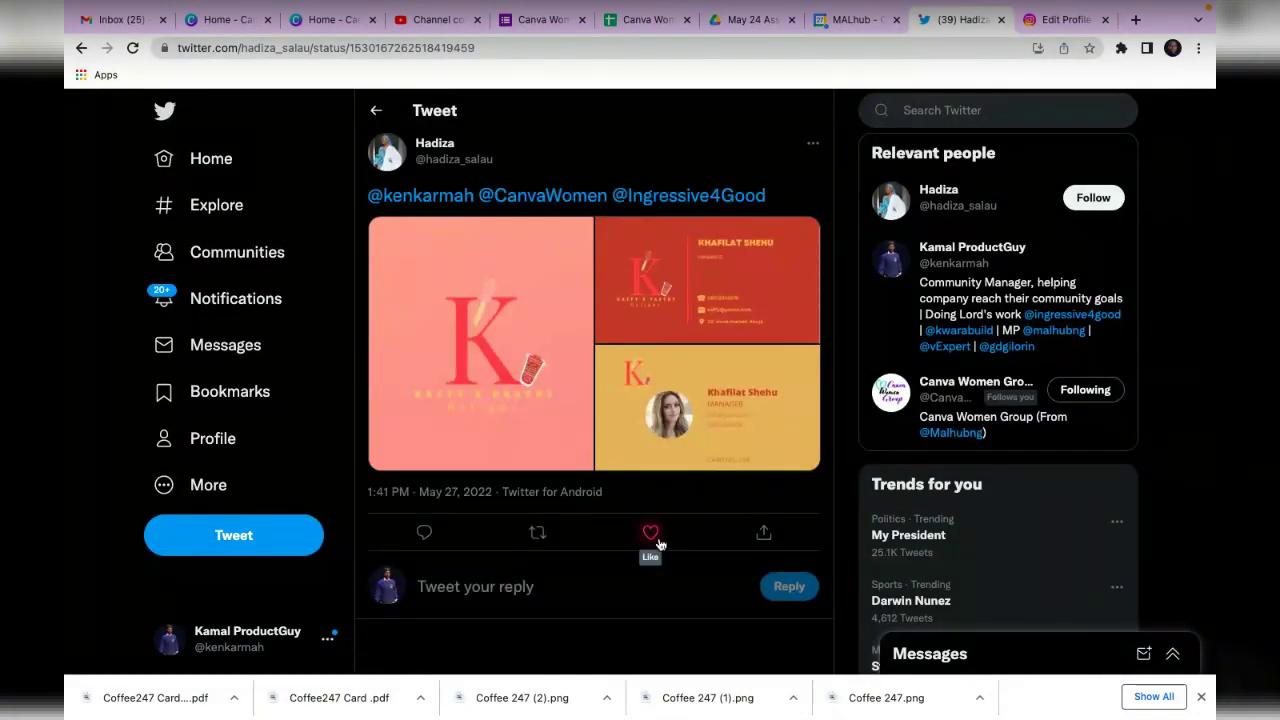
left_click(659, 544)
View the Kaffy's Pastry Delight logo, business card and ID card at full size, and return to the mentions.
left_click(475, 391)
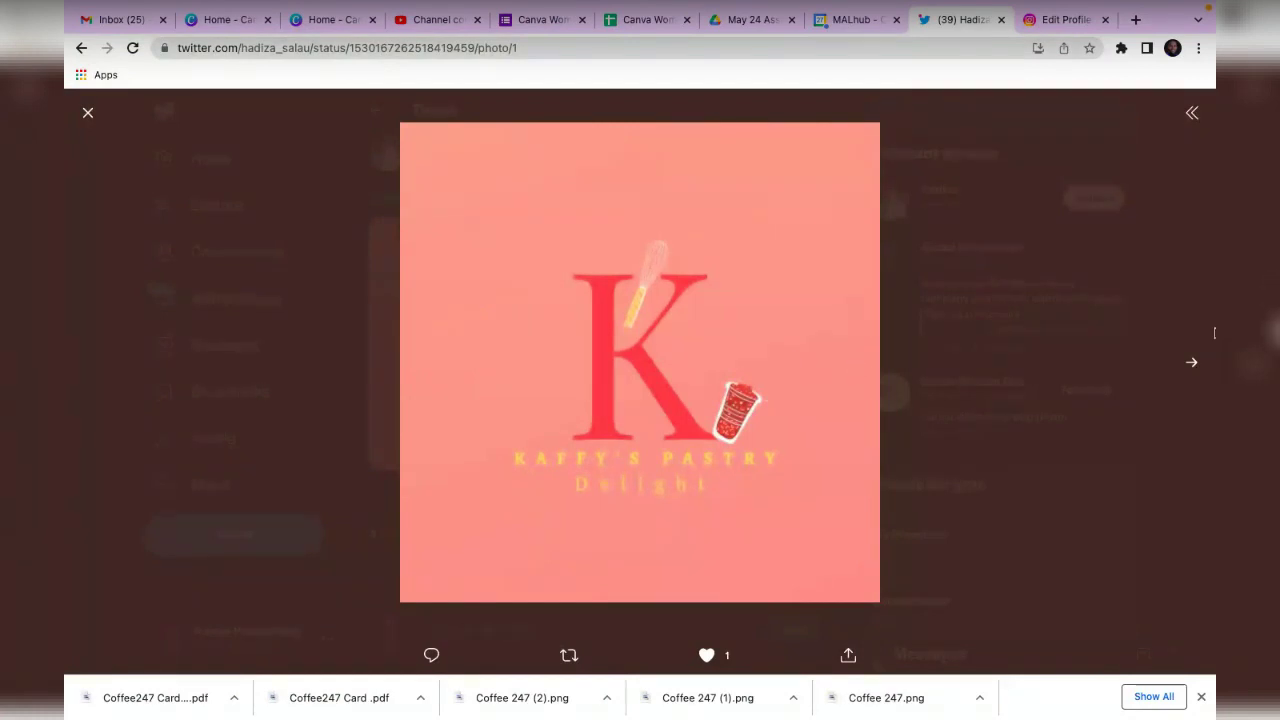
left_click(1194, 366)
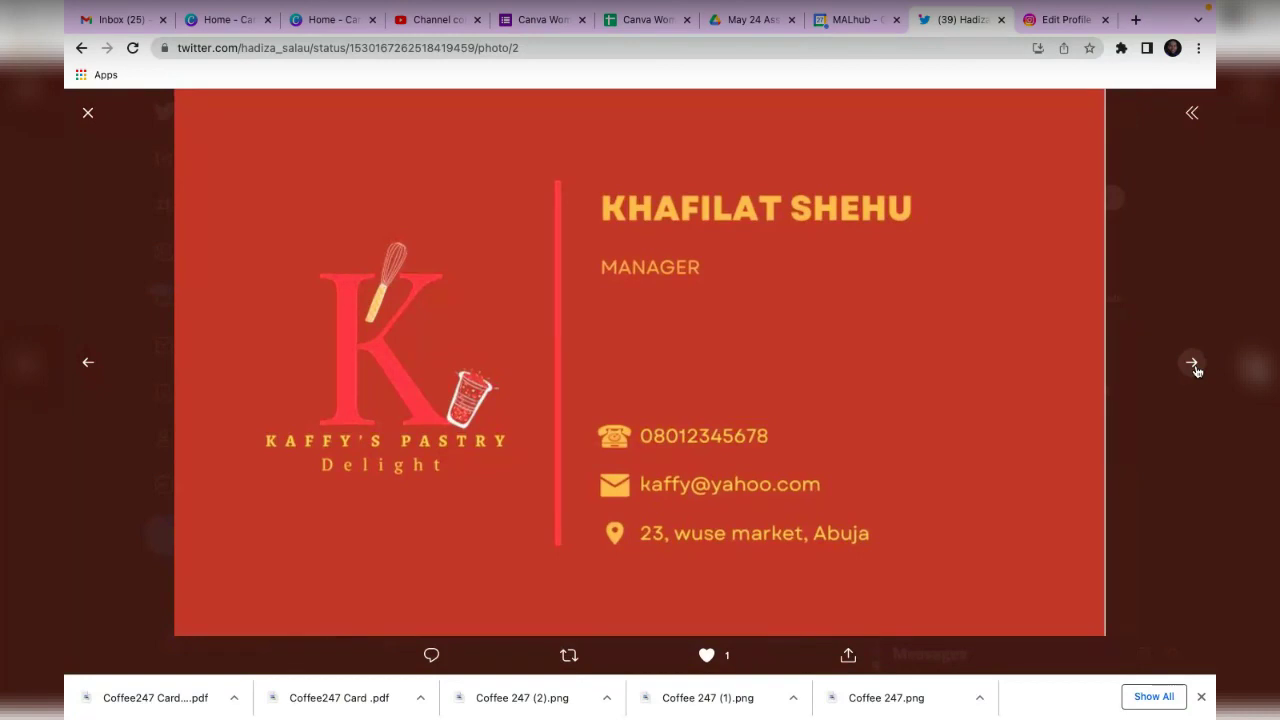
left_click(1193, 366)
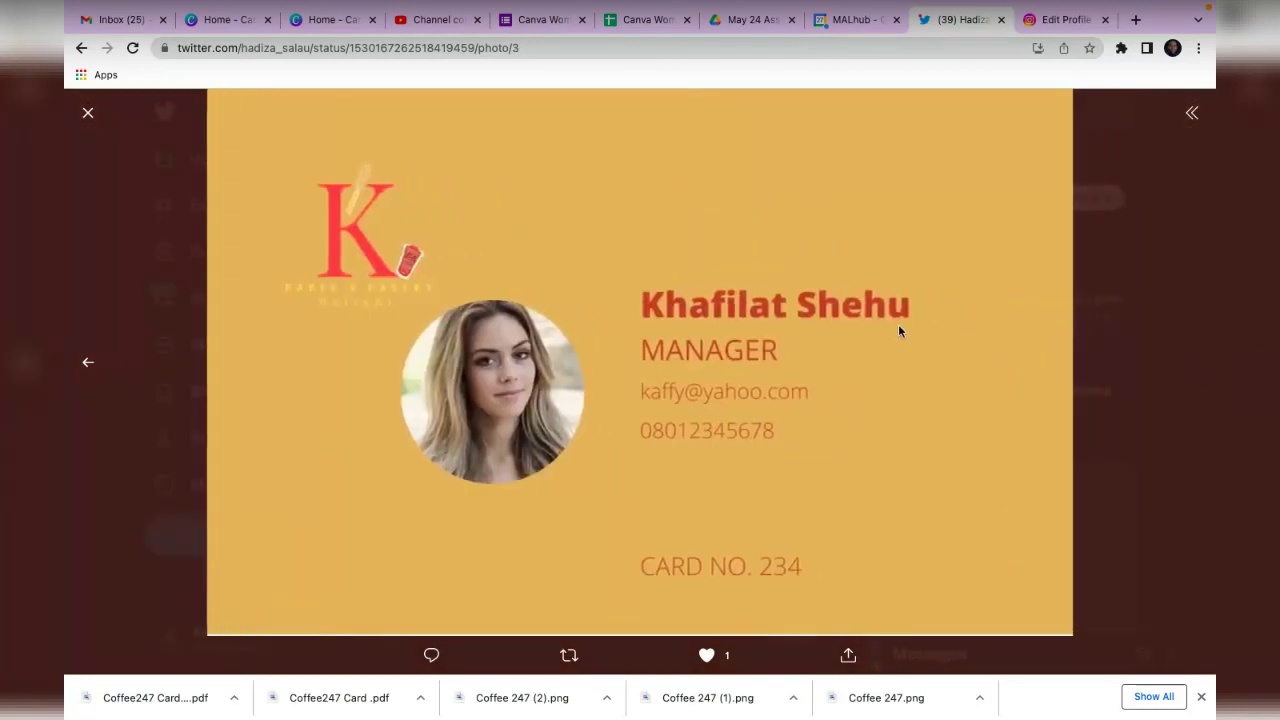
left_click(88, 112)
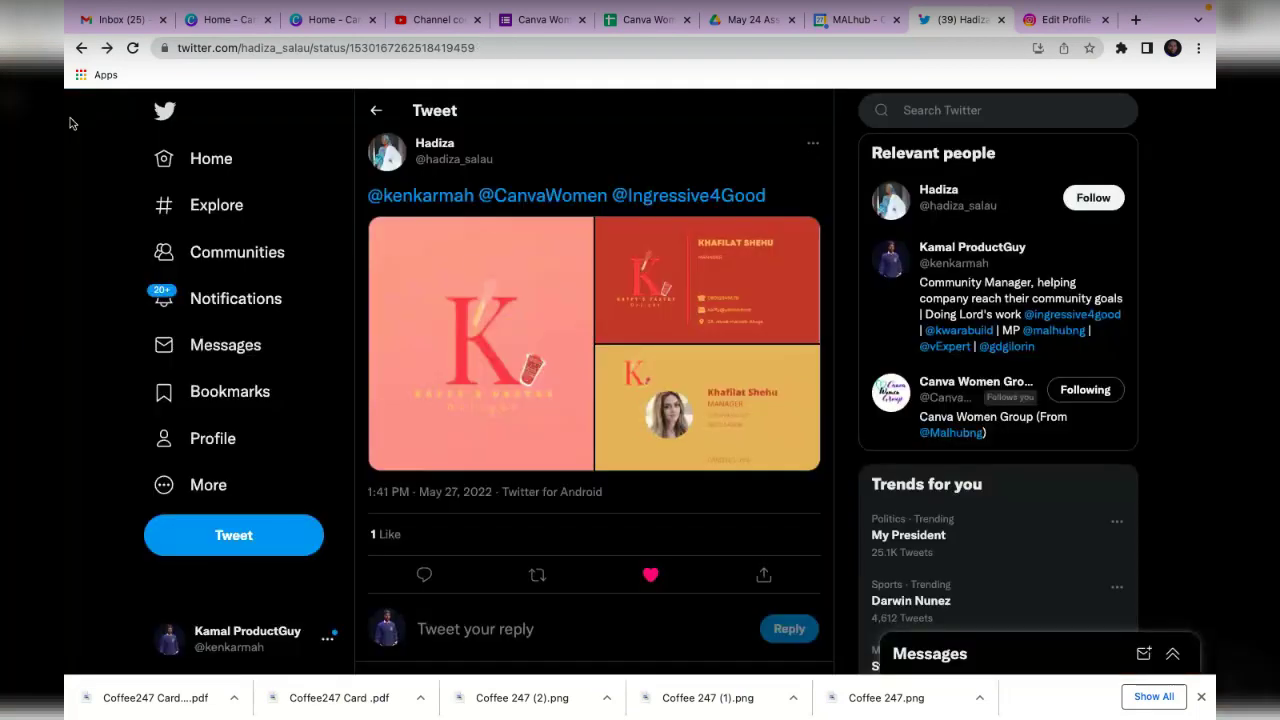
scroll(533, 357, "down", 5)
scroll(533, 357, "up", 3)
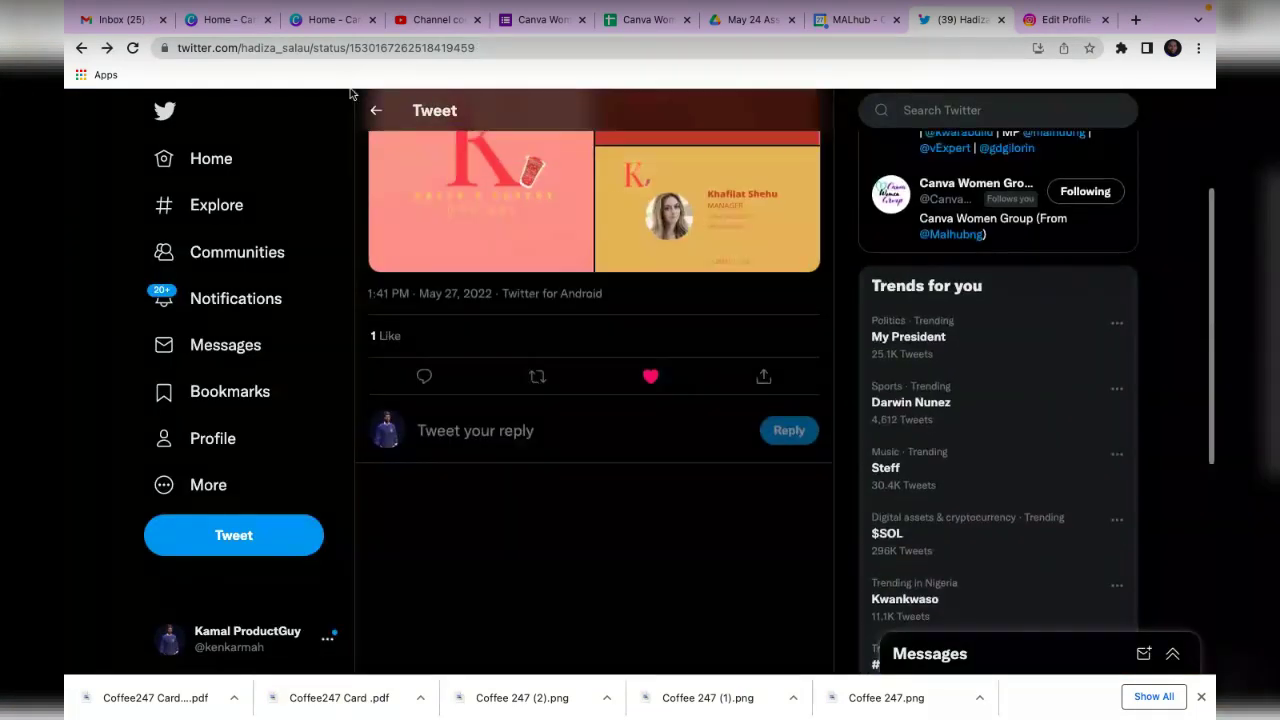
left_click(378, 111)
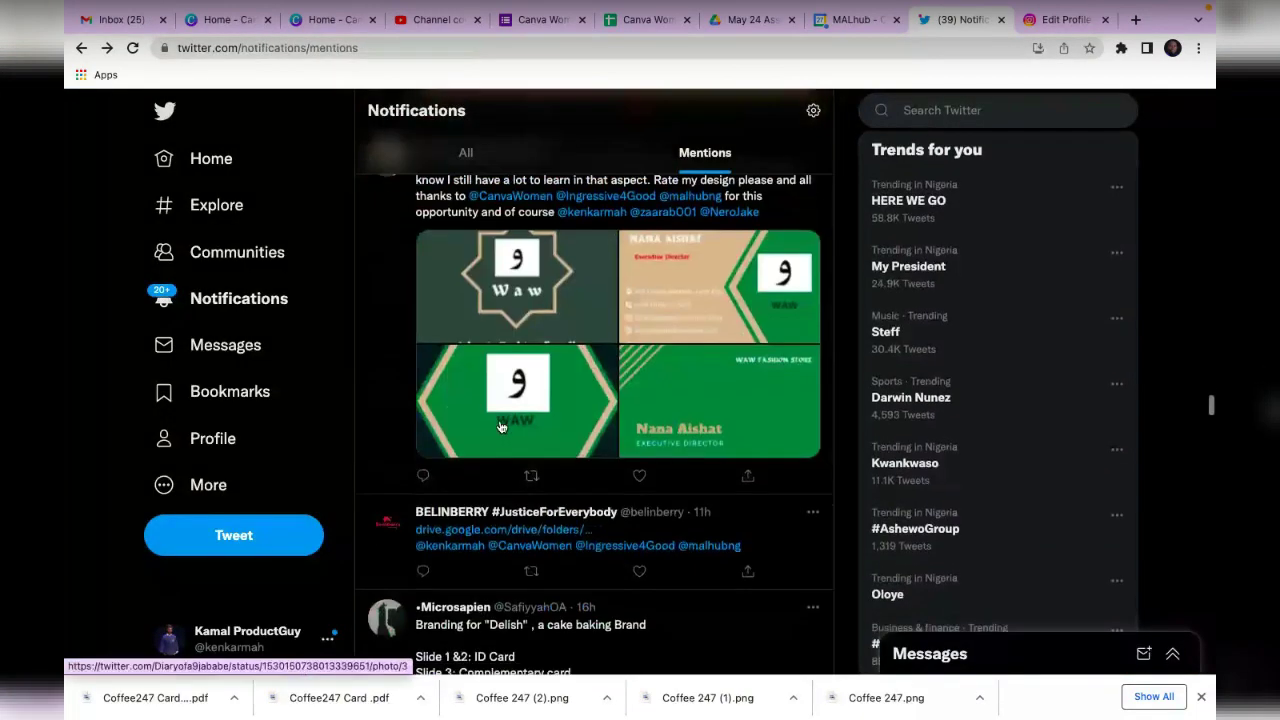
Open the Waw "Islamic Fashion for all" logo at full size and like its tweet.
left_click(533, 280)
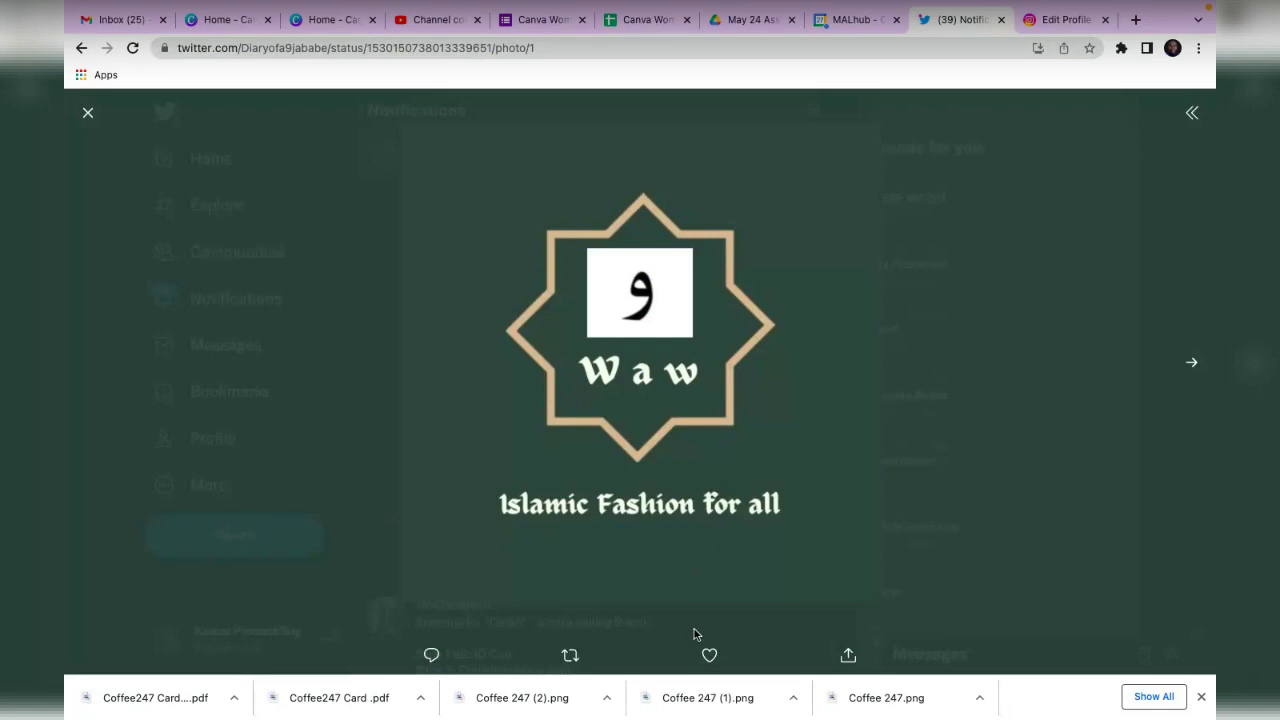
left_click(709, 655)
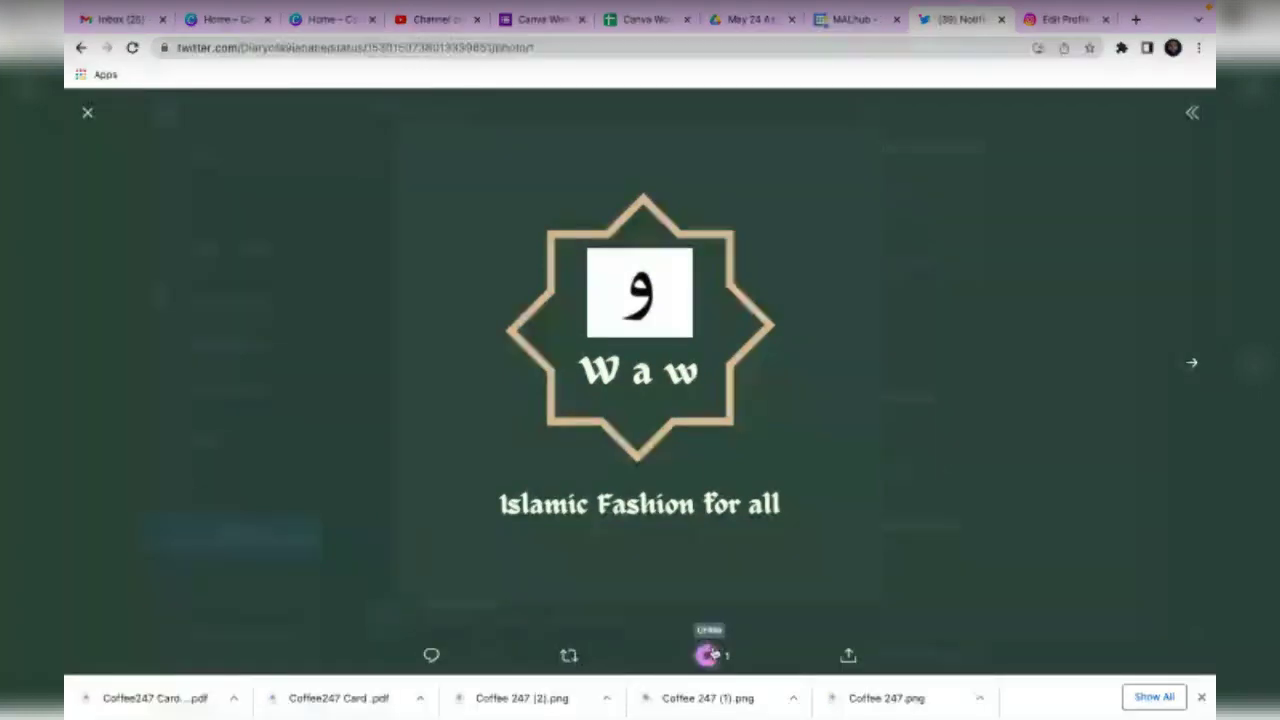
View the remaining Waw business card and ID card images at full size, and close the viewer.
left_click(1190, 364)
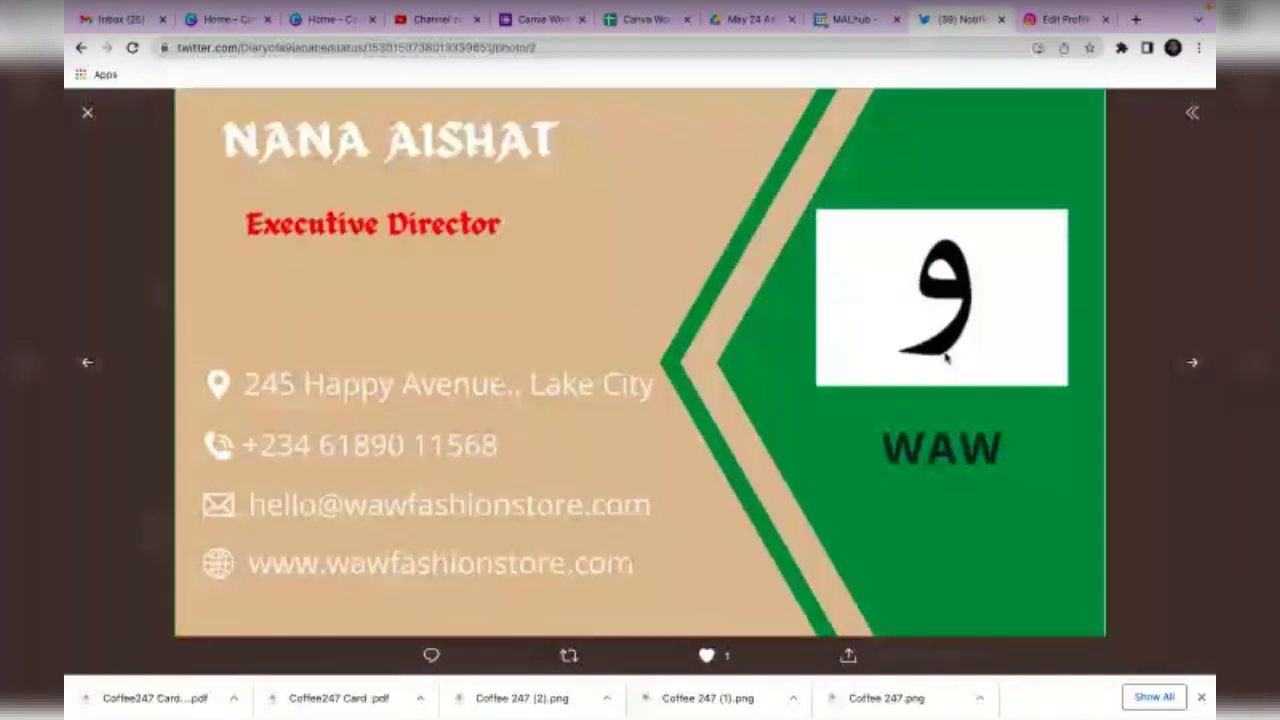
left_click(1192, 363)
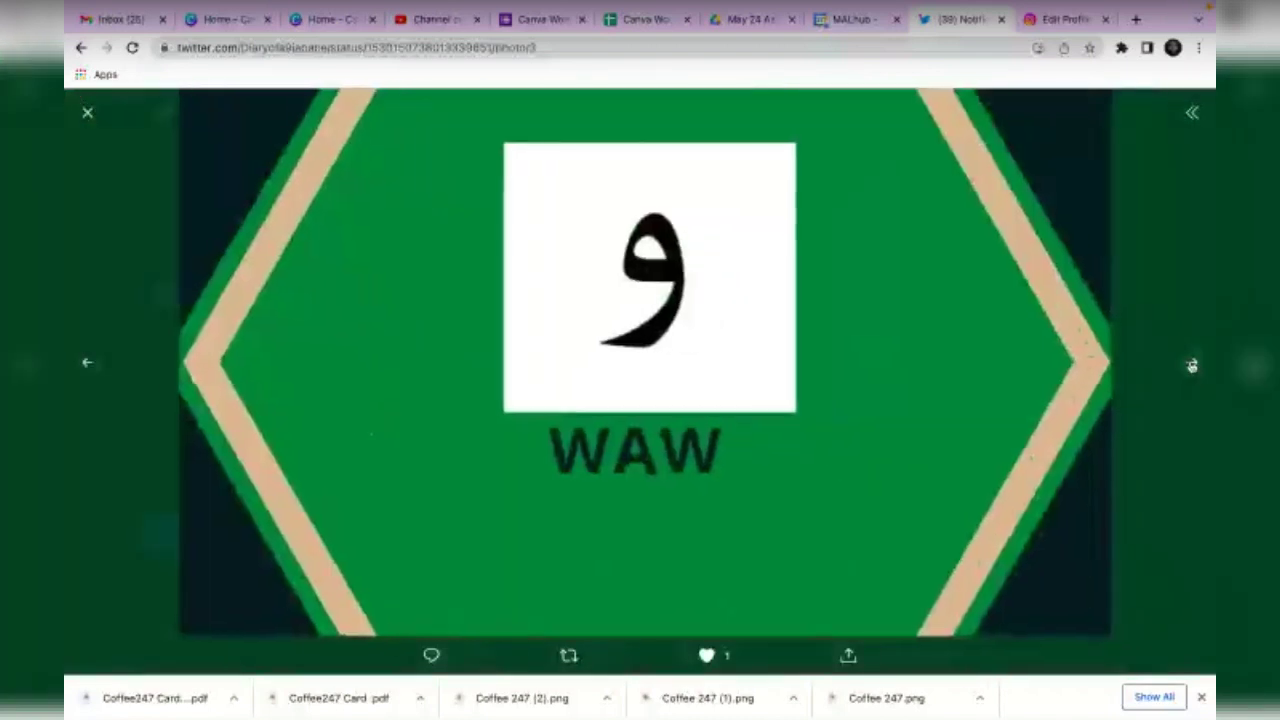
left_click(1192, 365)
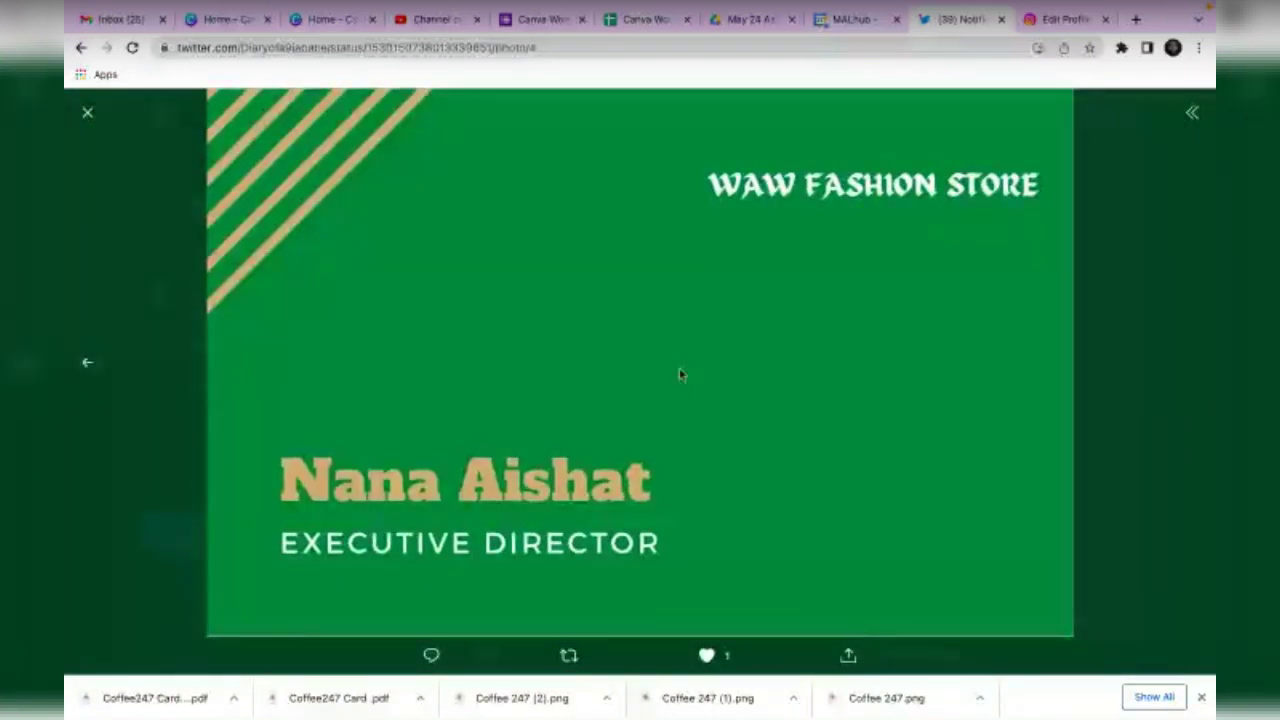
left_click(1134, 267)
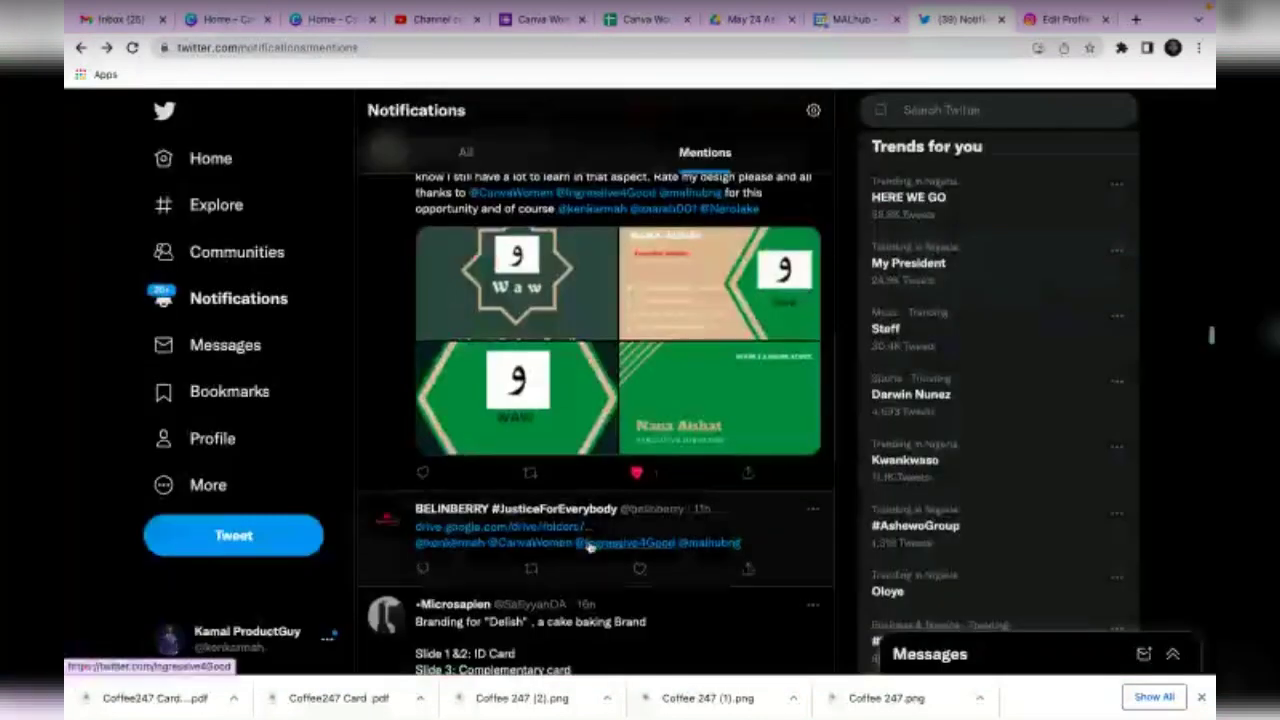
Look through the following mentions with the Delish and Day 4 designs, and return to the start of the list.
scroll(590, 546, "down", 5)
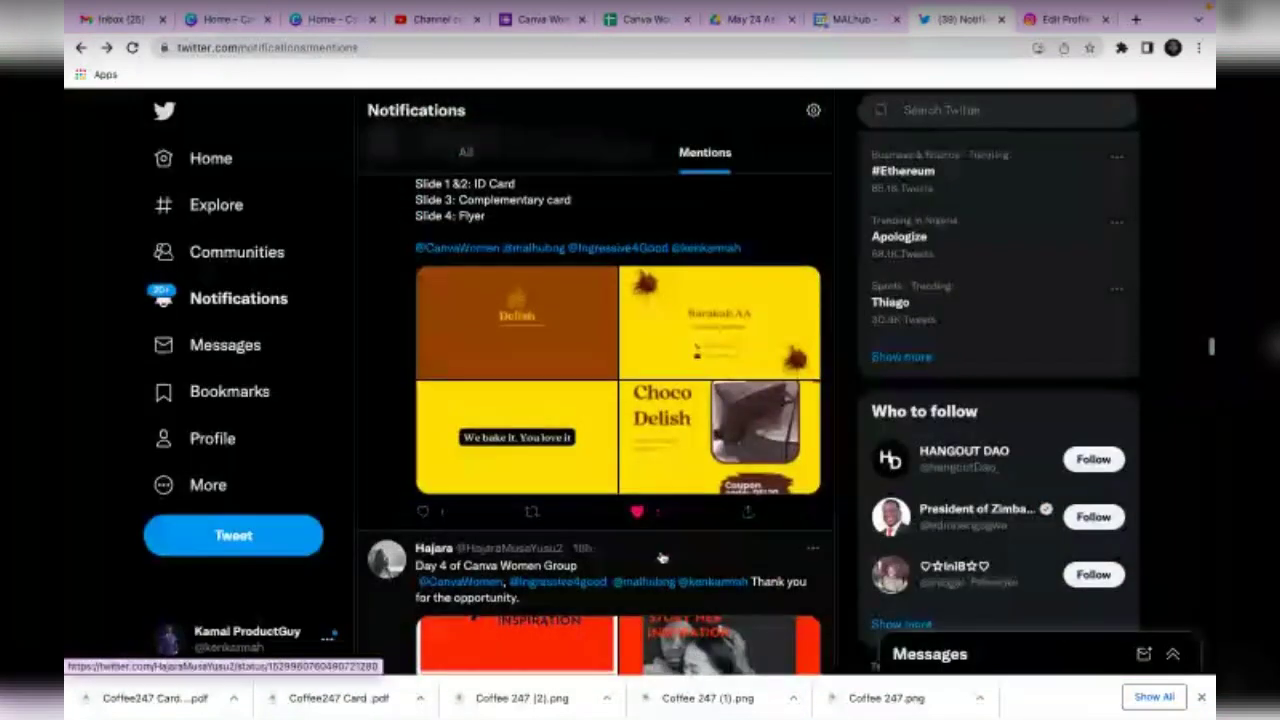
scroll(655, 515, "down", 10)
scroll(662, 557, "up", 20)
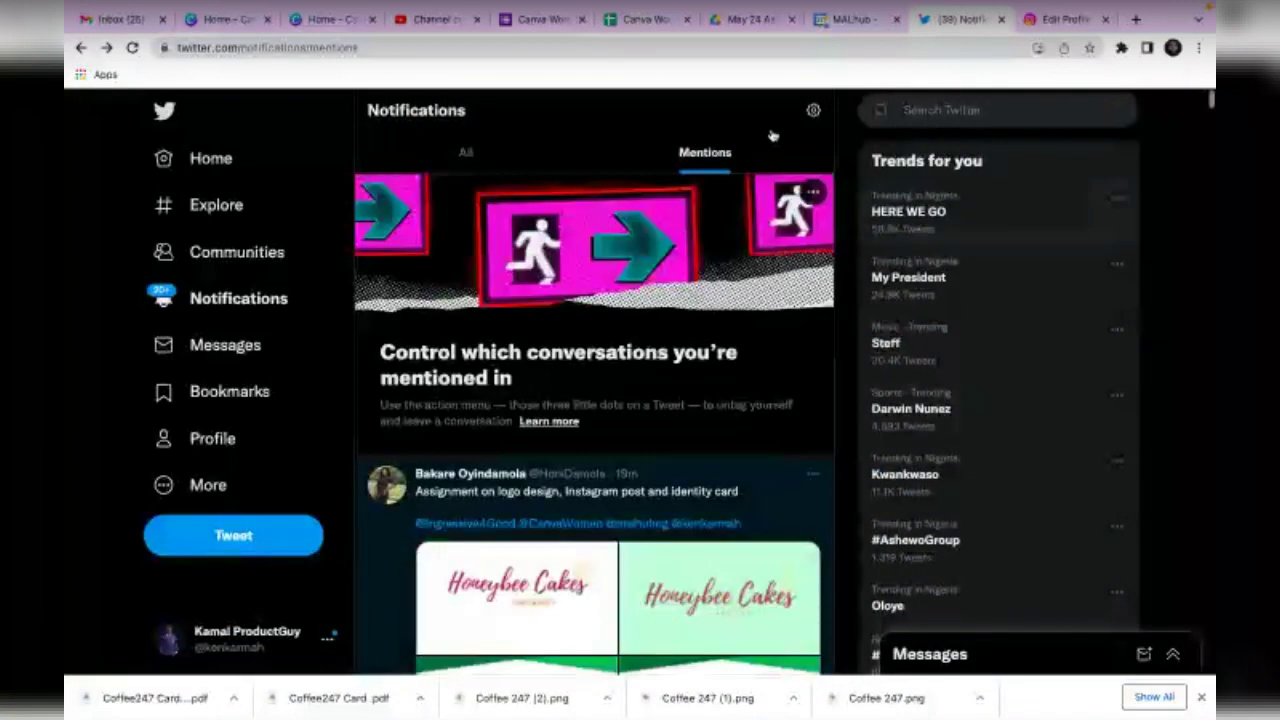
Switch to Telegram and open the Canva ID card design link posted in the Canva Women Group chat.
left_click(333, 18)
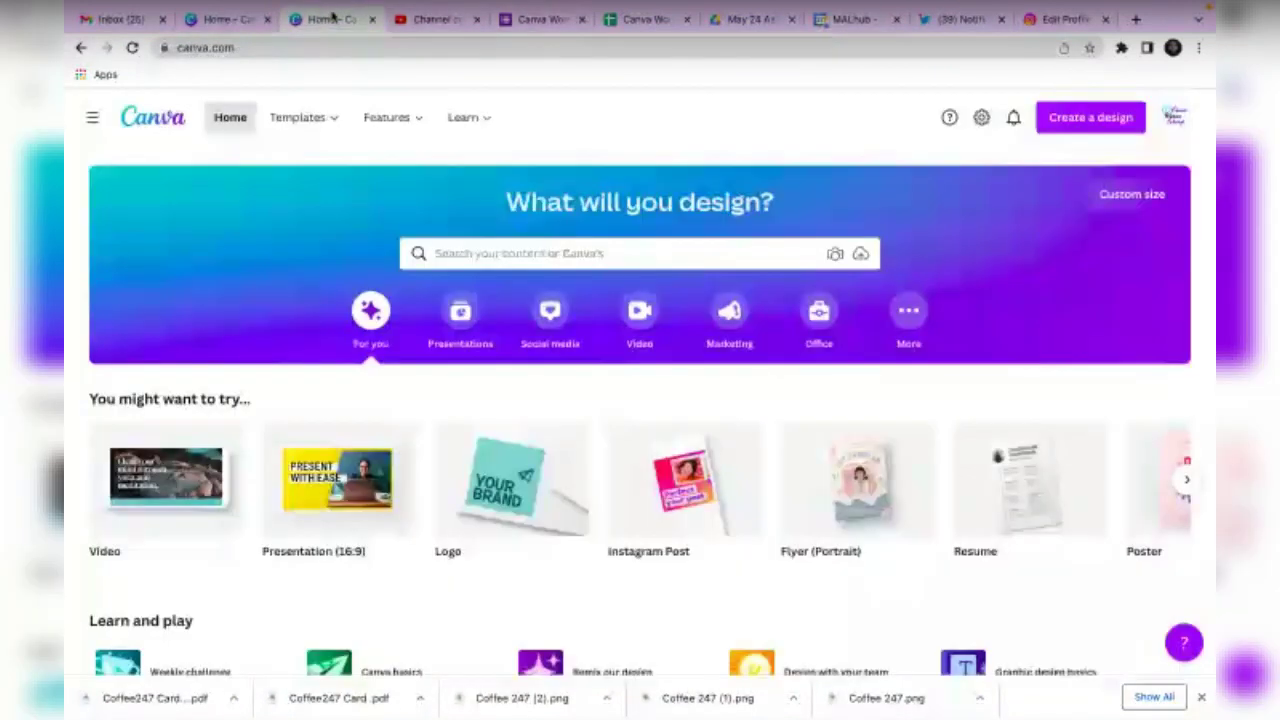
left_click(255, 18)
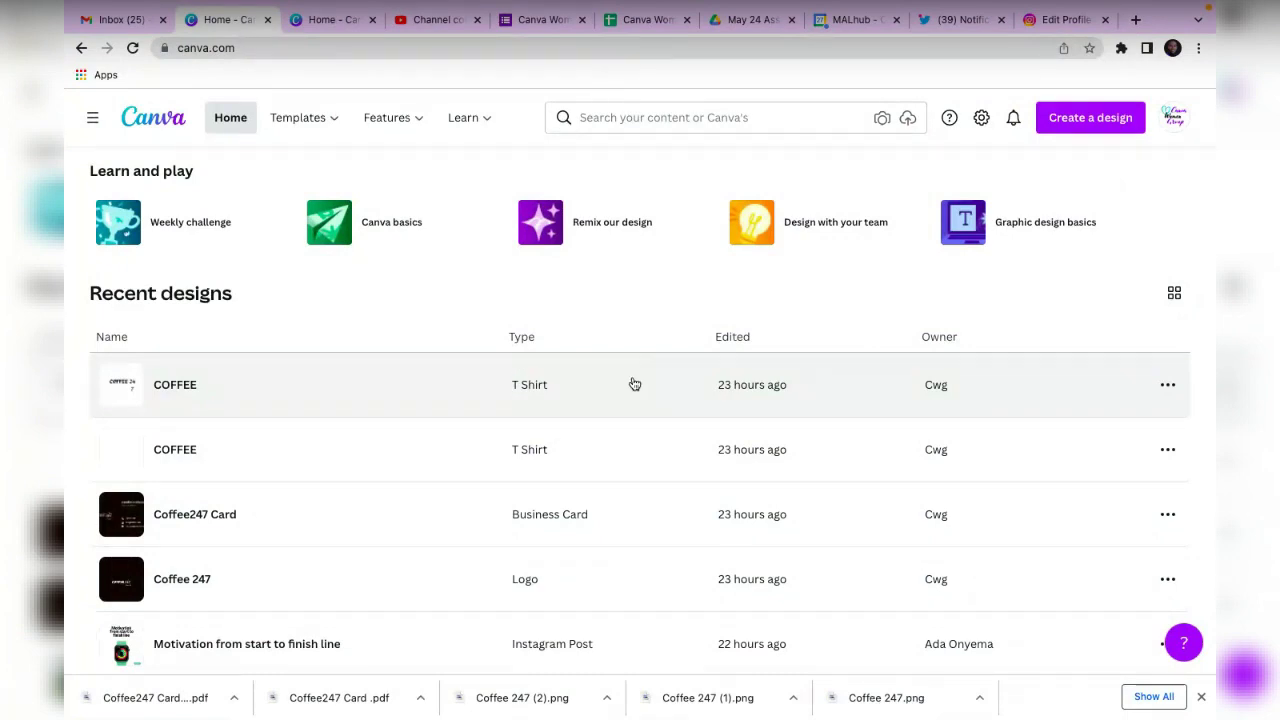
key("ctrl+Up")
left_click(792, 435)
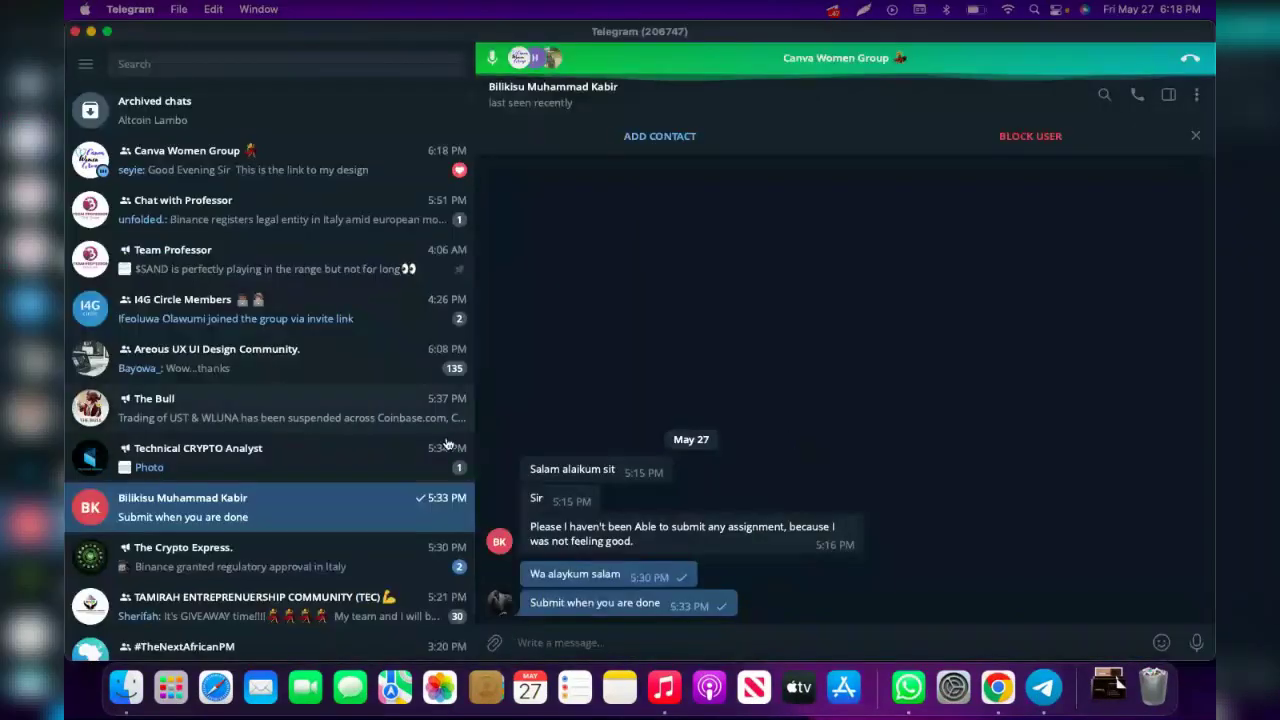
left_click(297, 161)
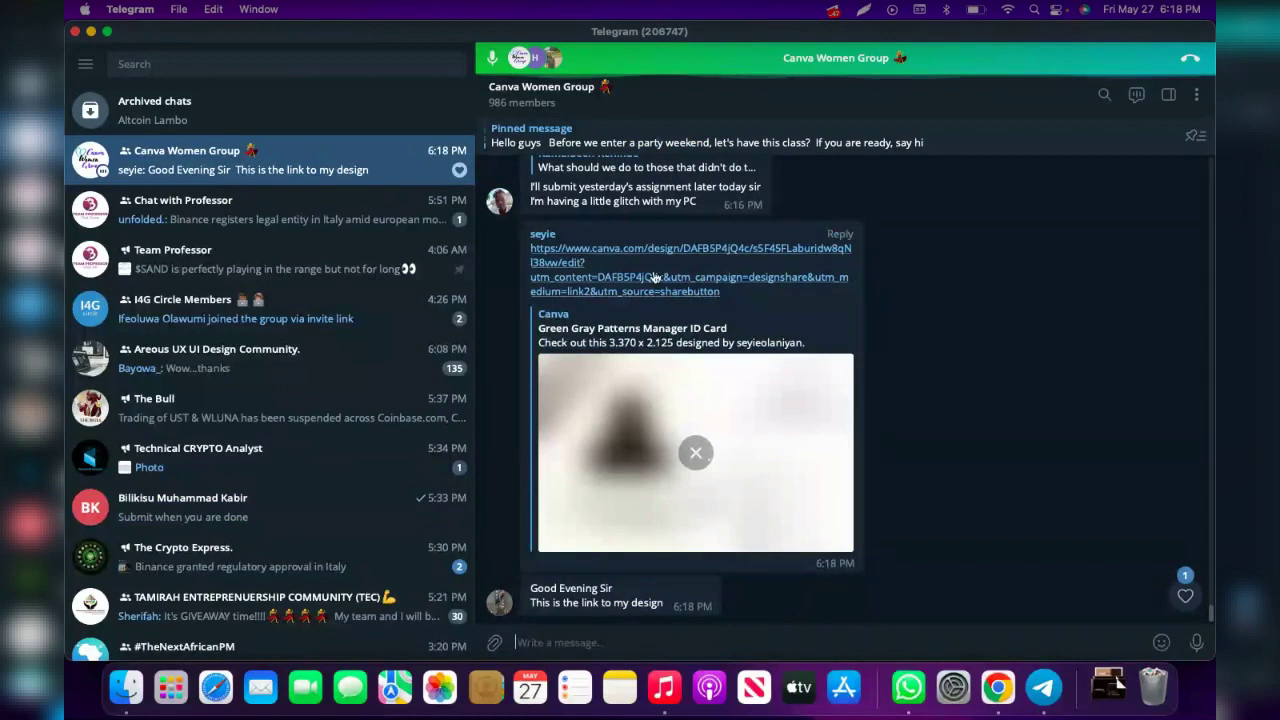
left_click(655, 278)
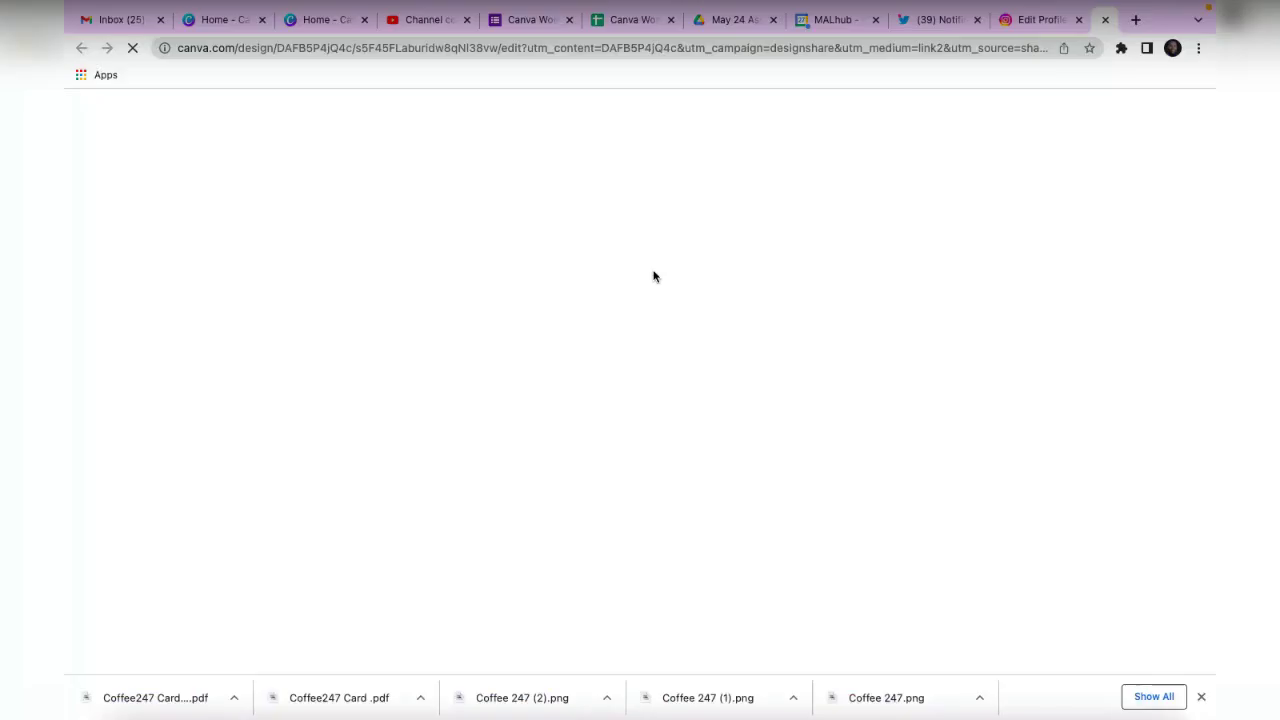
Return to the browser and look over the Canva home page's template categories and recent designs.
key("ctrl+Up")
left_click(704, 494)
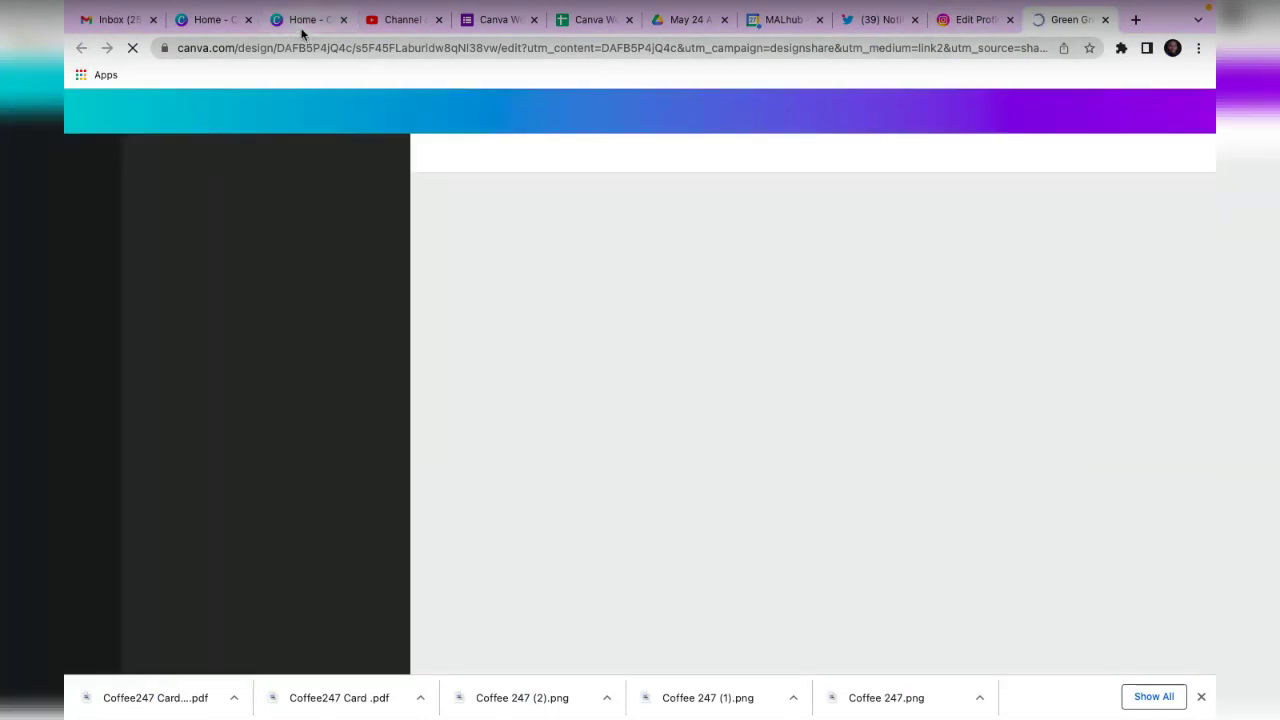
left_click(302, 24)
scroll(462, 477, "down", 2)
scroll(462, 477, "up", 1)
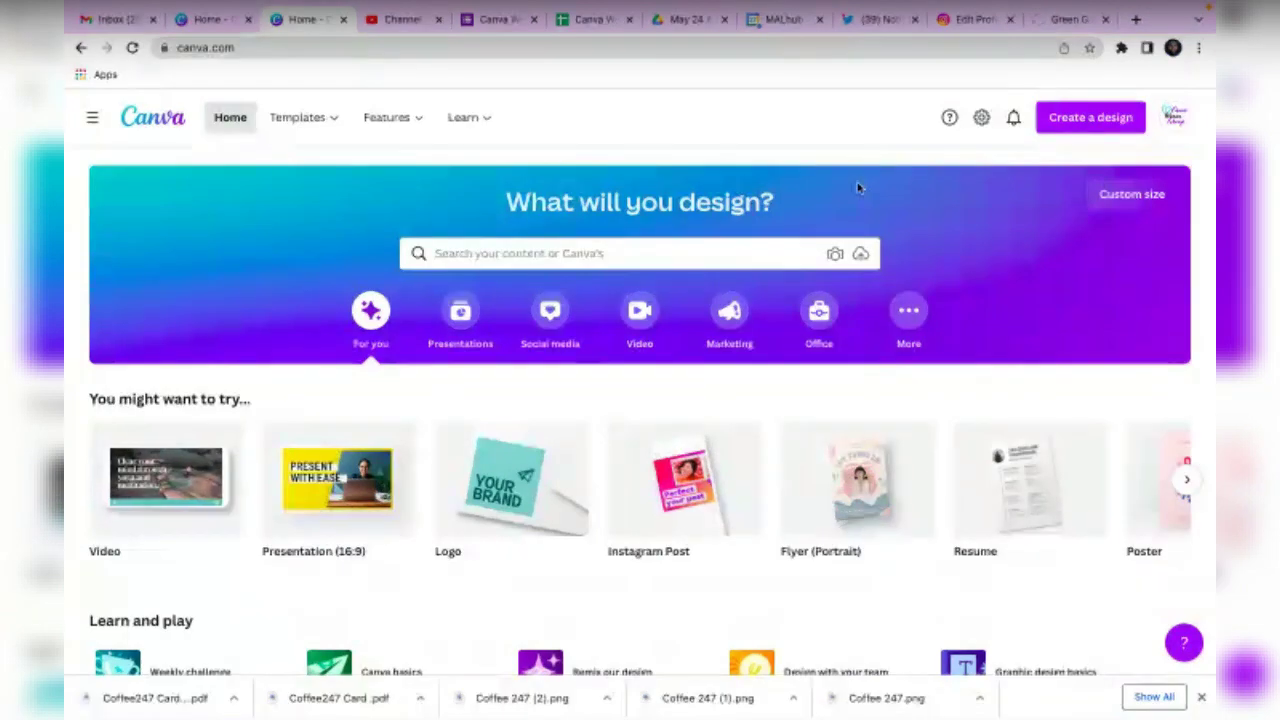
mouse_move(310, 121)
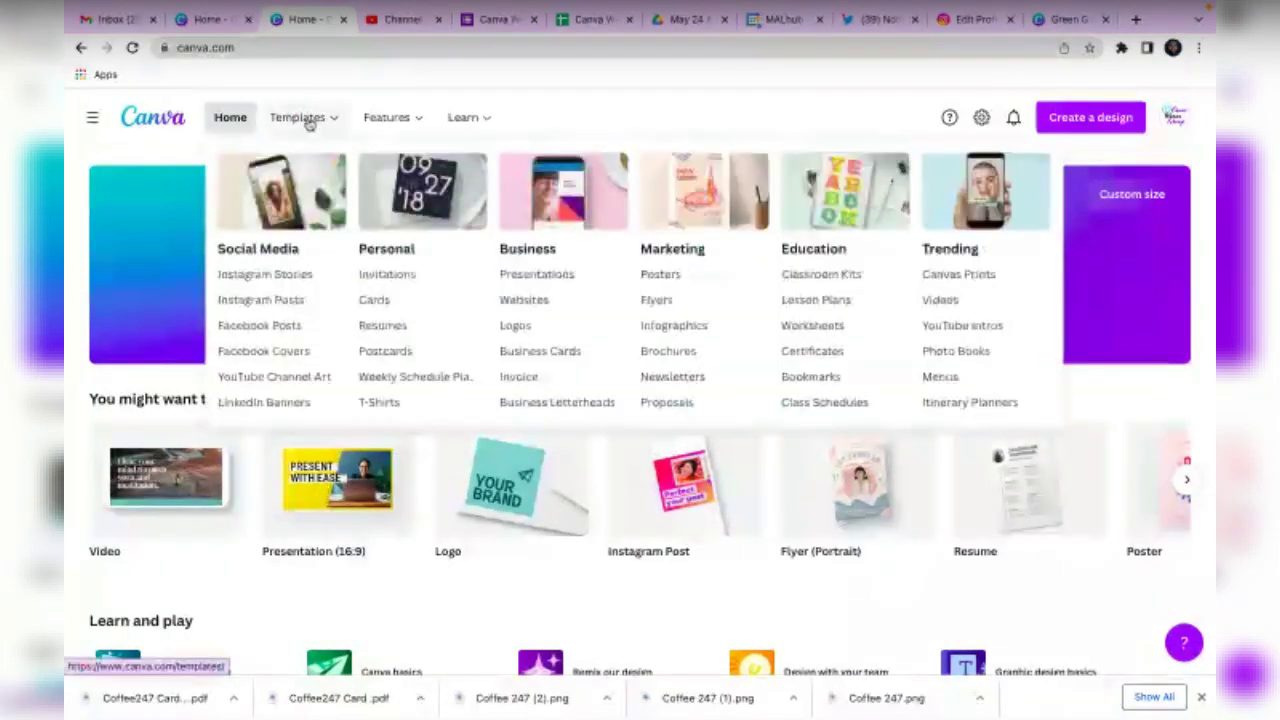
scroll(237, 557, "down", 4)
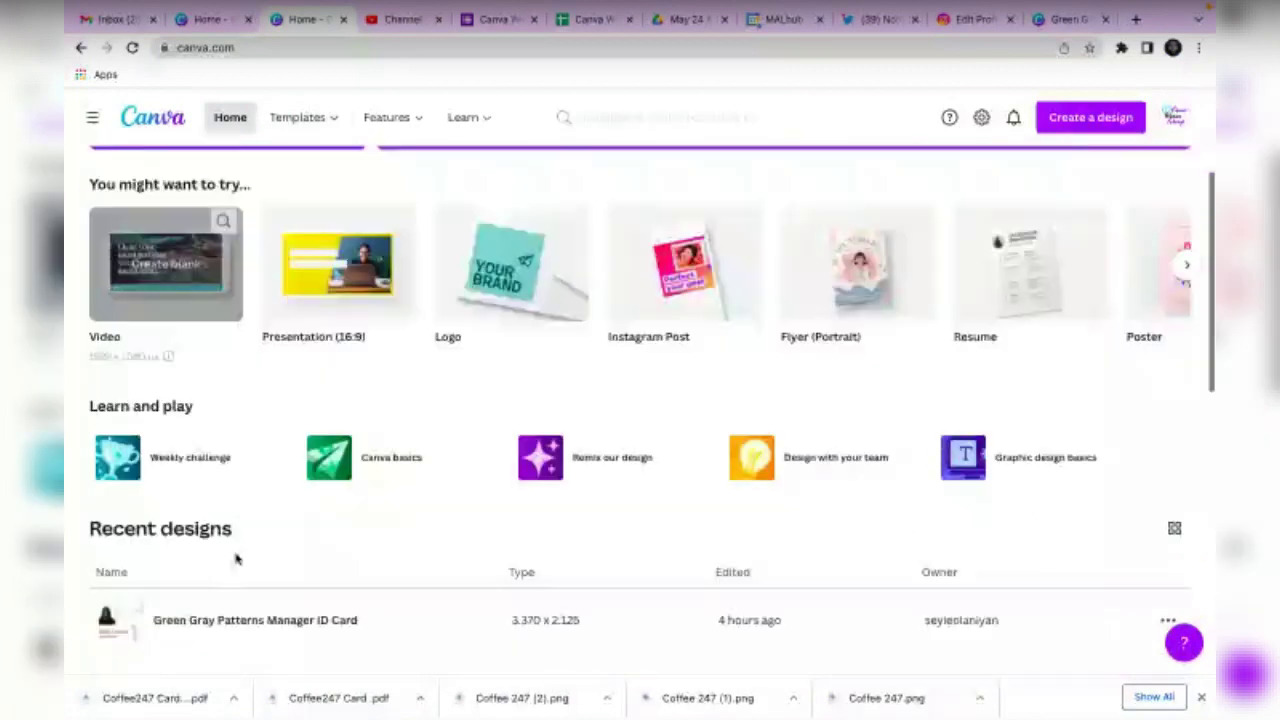
scroll(237, 559, "up", 3)
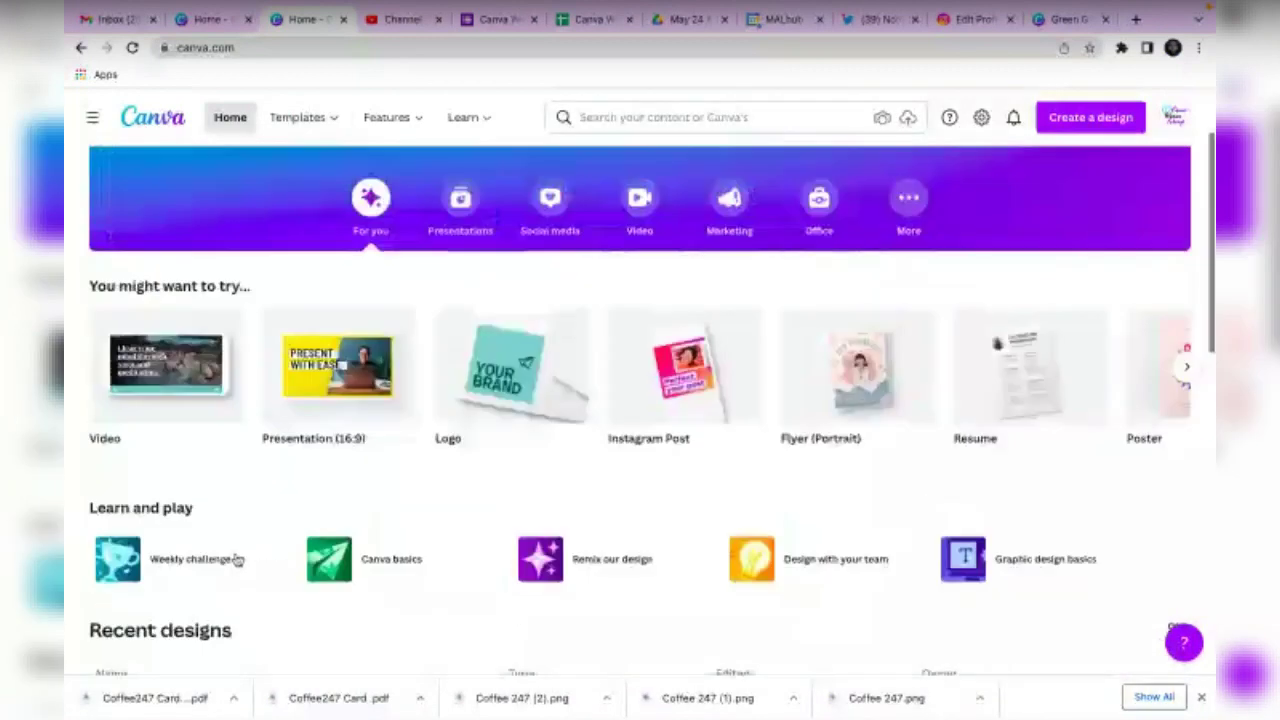
scroll(237, 559, "down", 4)
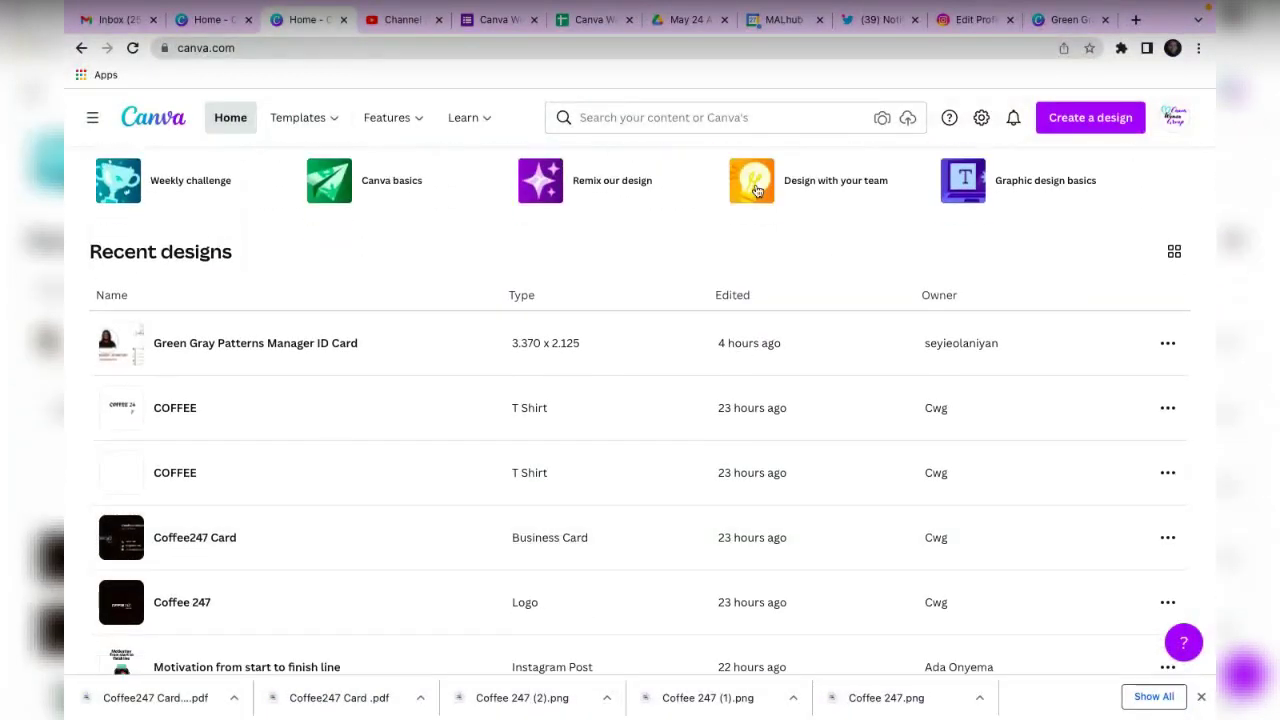
Open the Green Gray Patterns Manager ID Card design and examine page 1's portrait photo and the vertical line beside the contact details.
left_click(1062, 22)
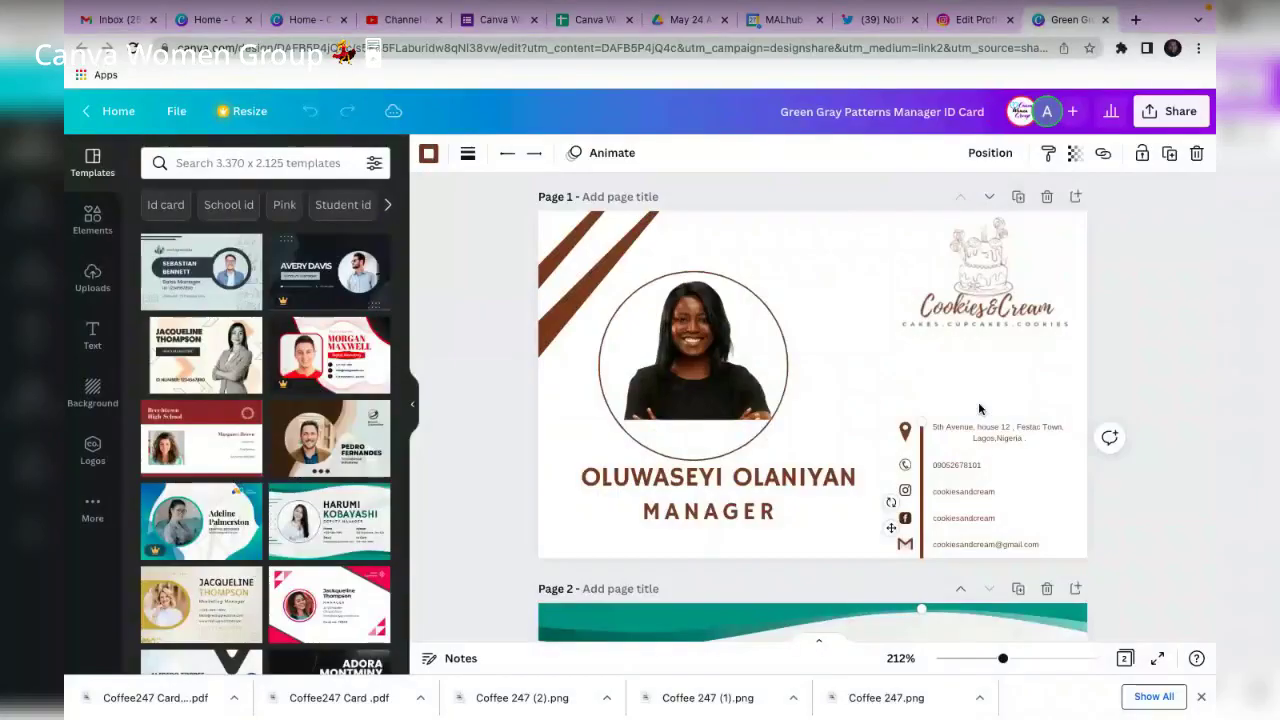
scroll(810, 400, "down", 1)
left_click(860, 320)
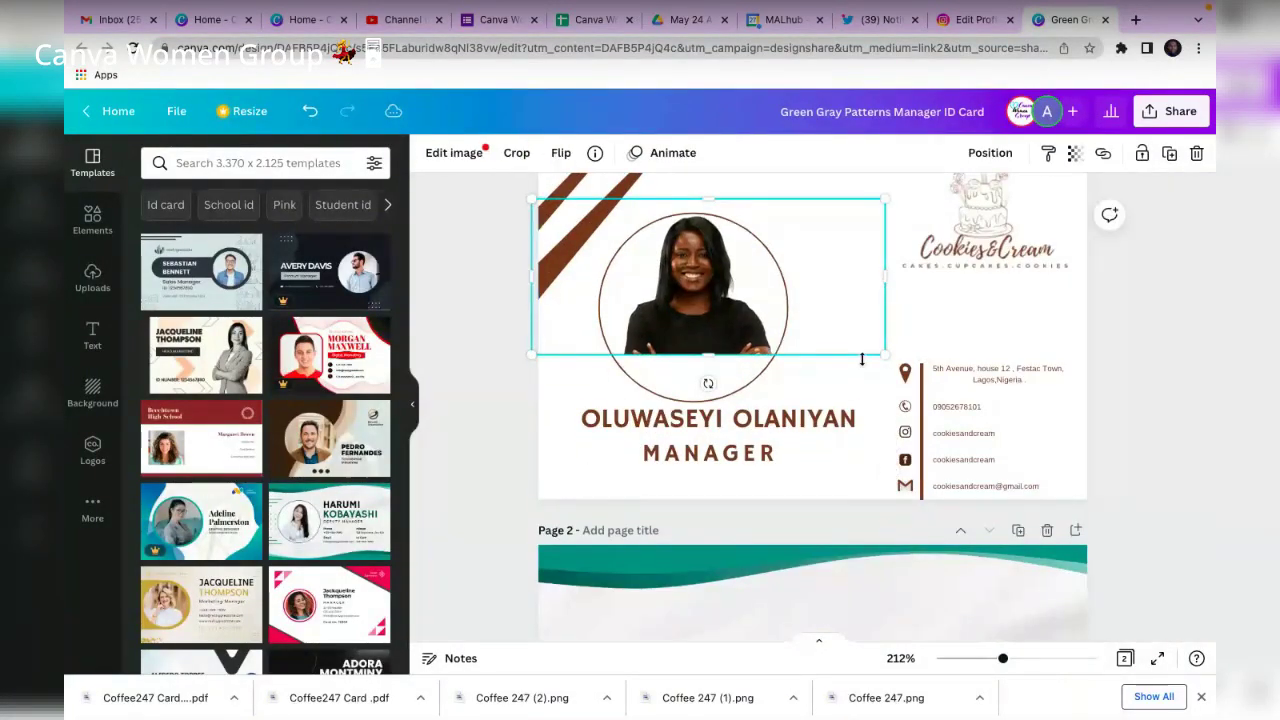
key("ctrl+z")
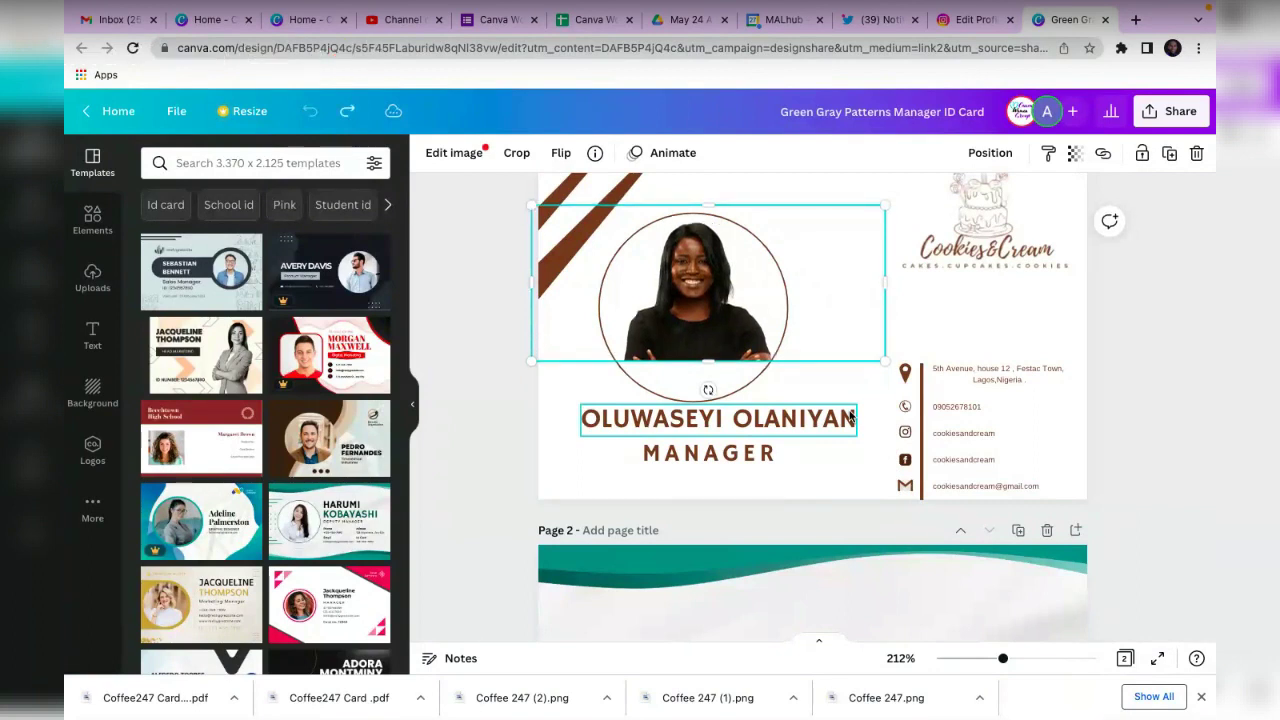
left_click(920, 418)
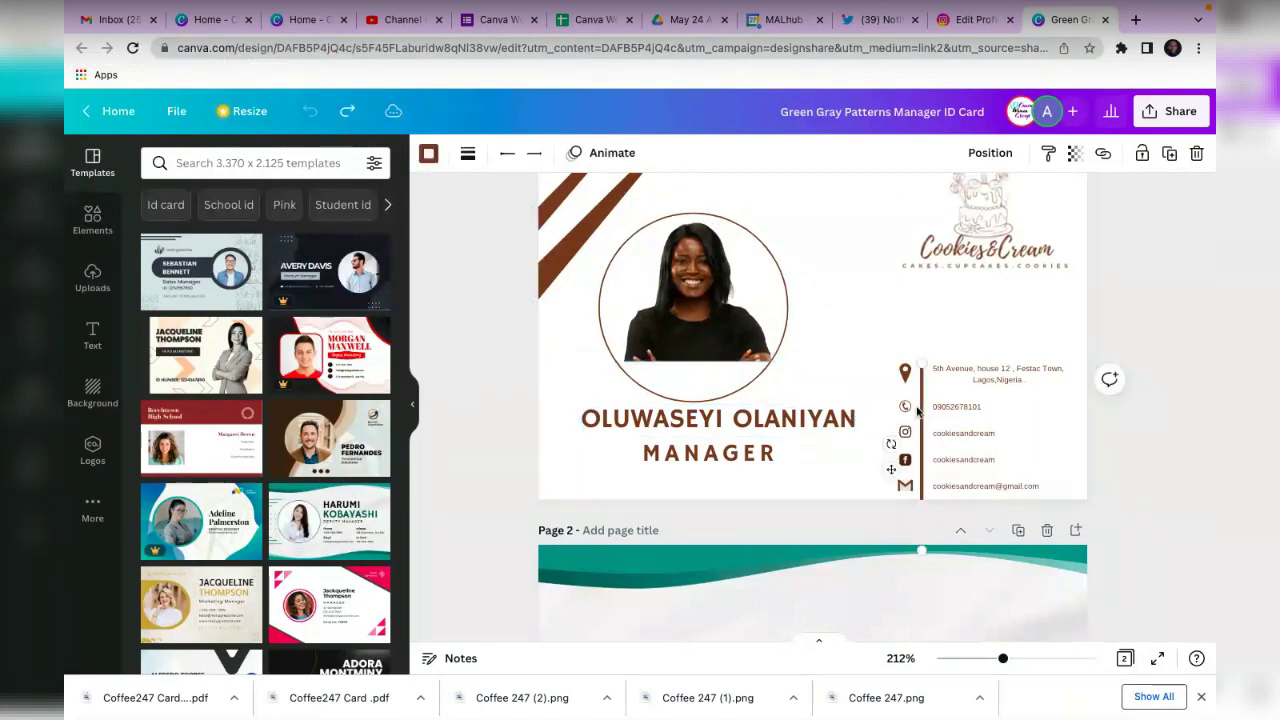
left_click(884, 325)
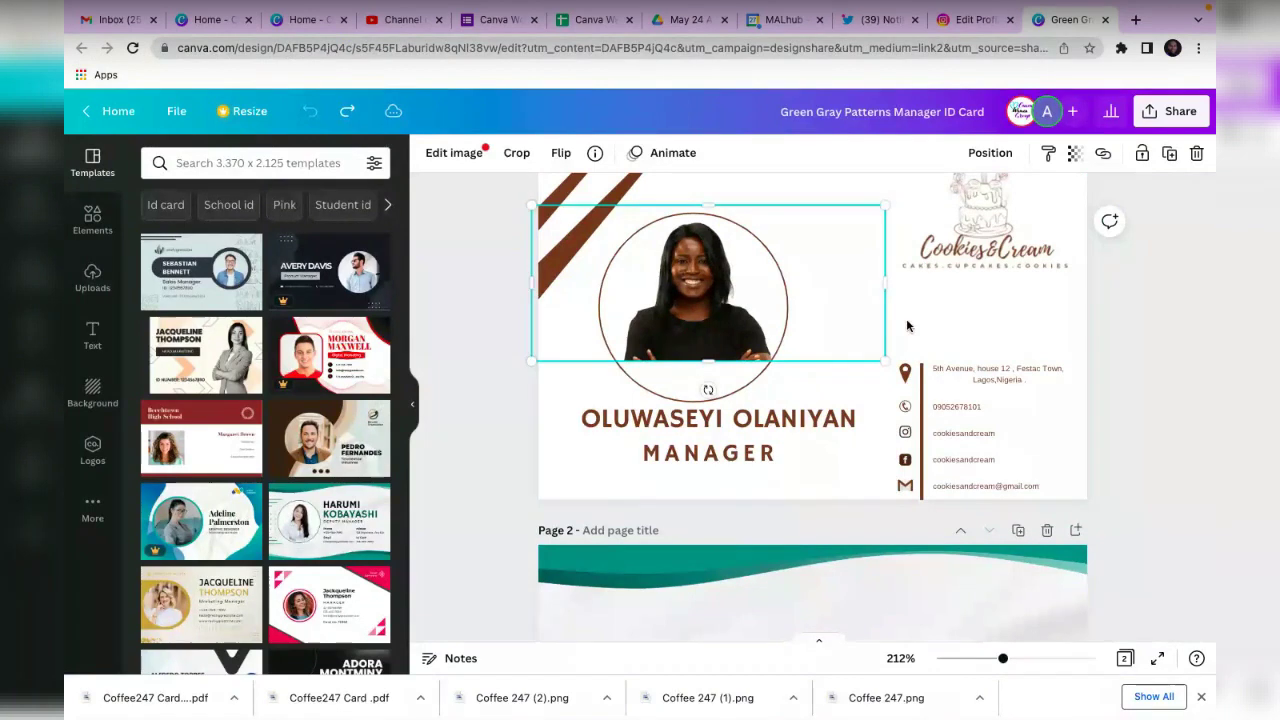
Try to shift the portrait photo toward the contact details on page 1, and undo the move.
scroll(900, 322, "up", 5)
scroll(906, 320, "down", 4)
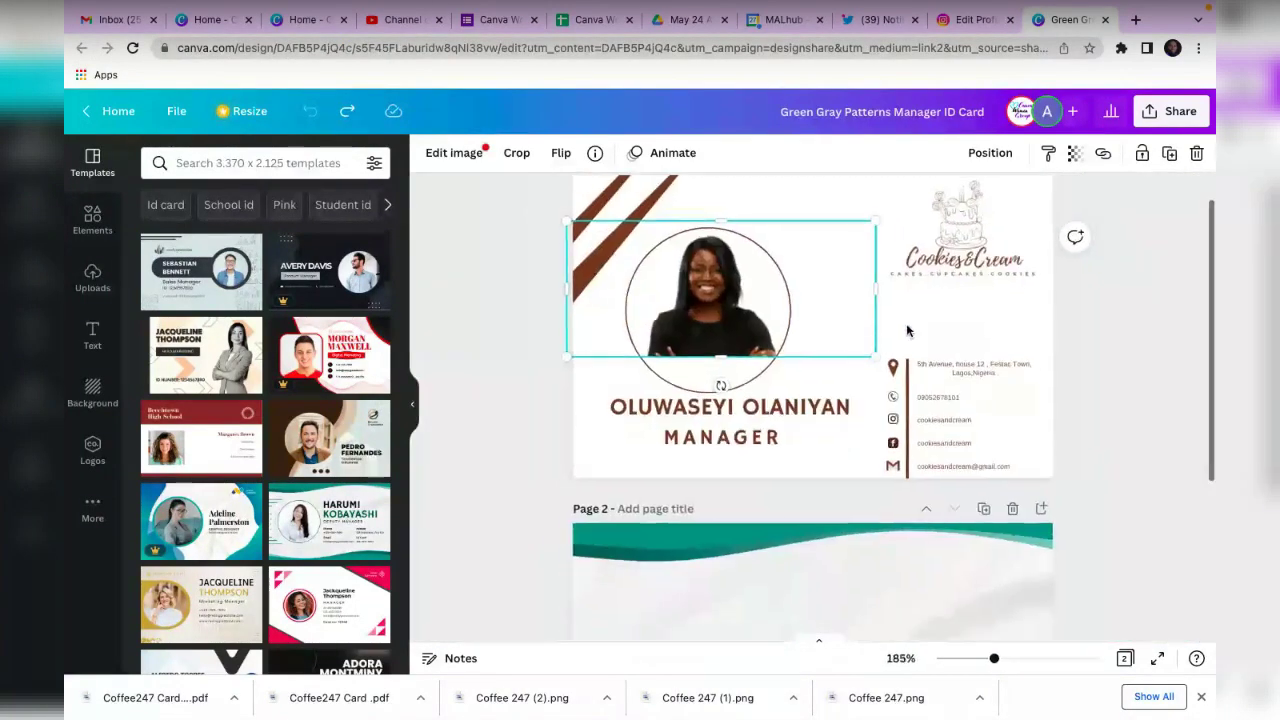
left_click(908, 376)
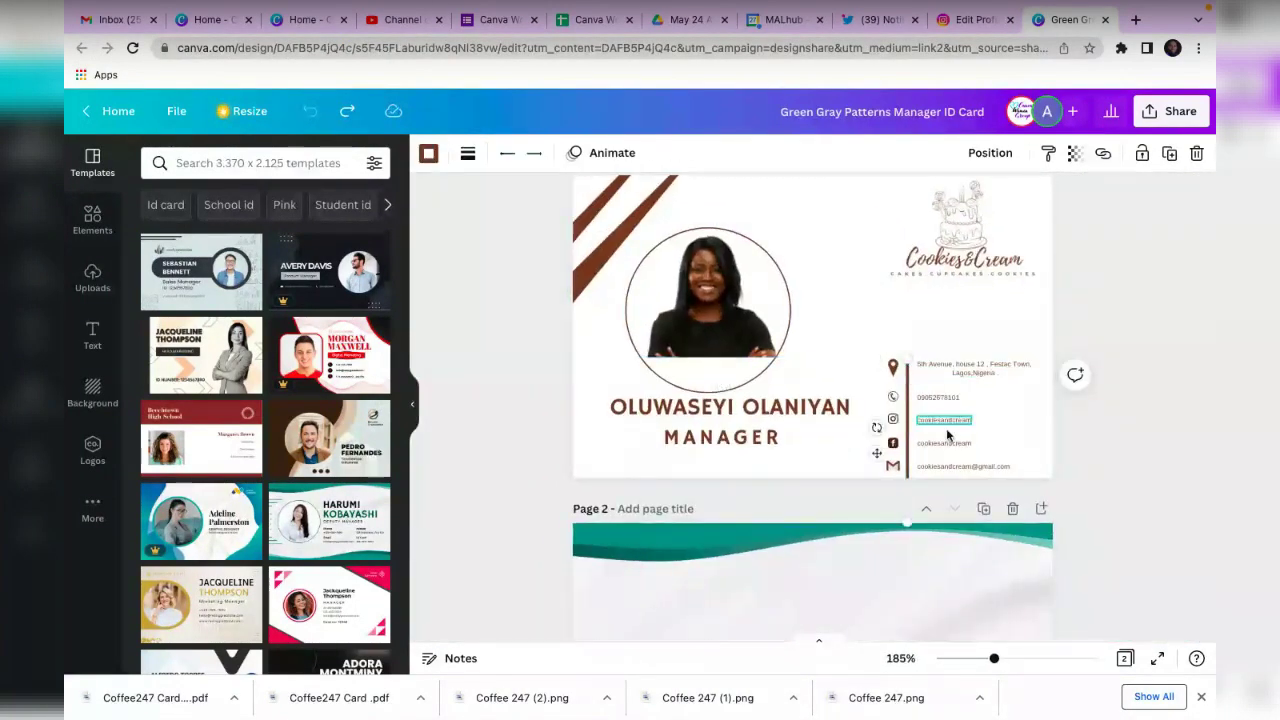
left_click_drag(874, 347, 897, 368)
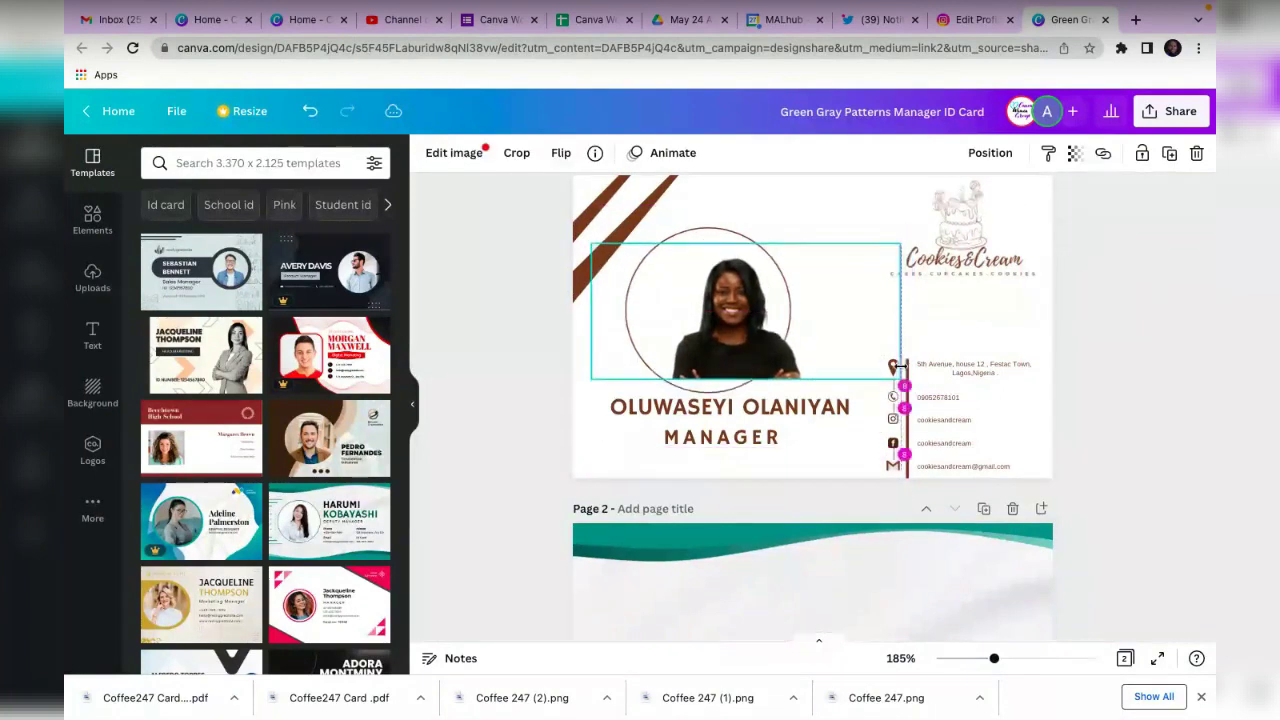
key("ctrl+z")
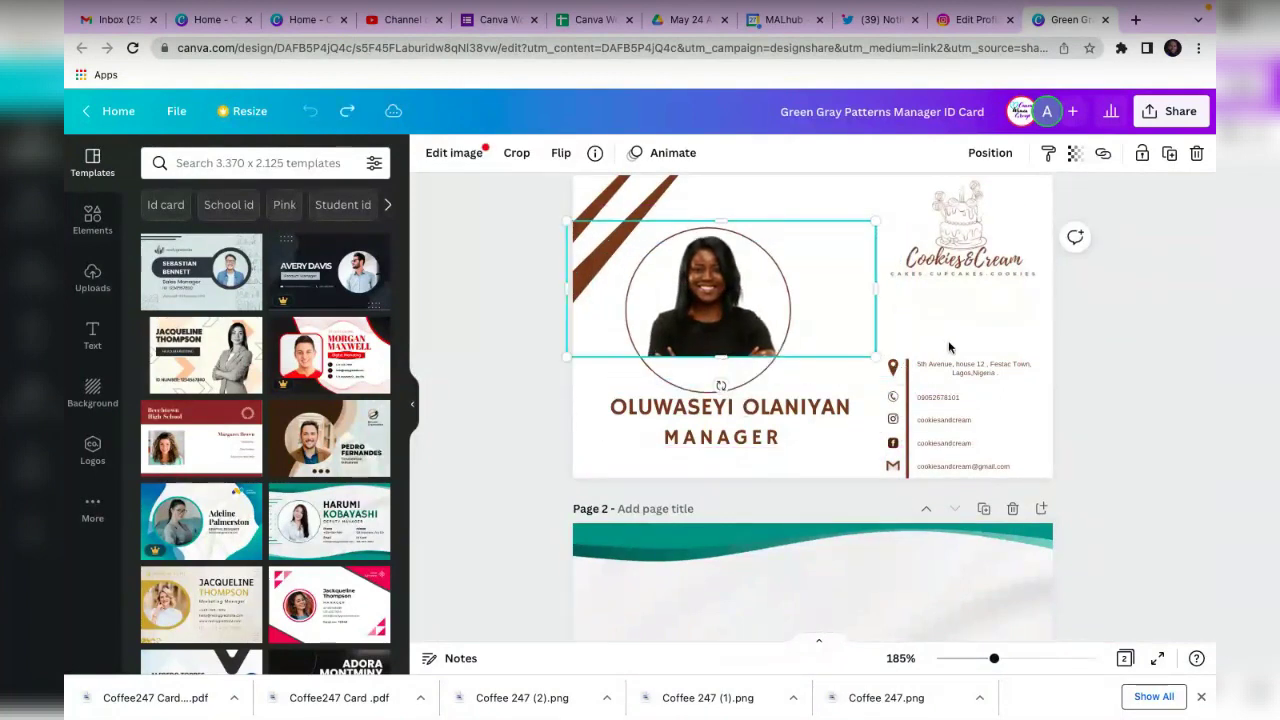
Select all contact details with their icons and vertical line, and move them up closer to the Cookies&Cream logo.
left_click(1045, 335)
left_click_drag(1036, 378, 889, 480)
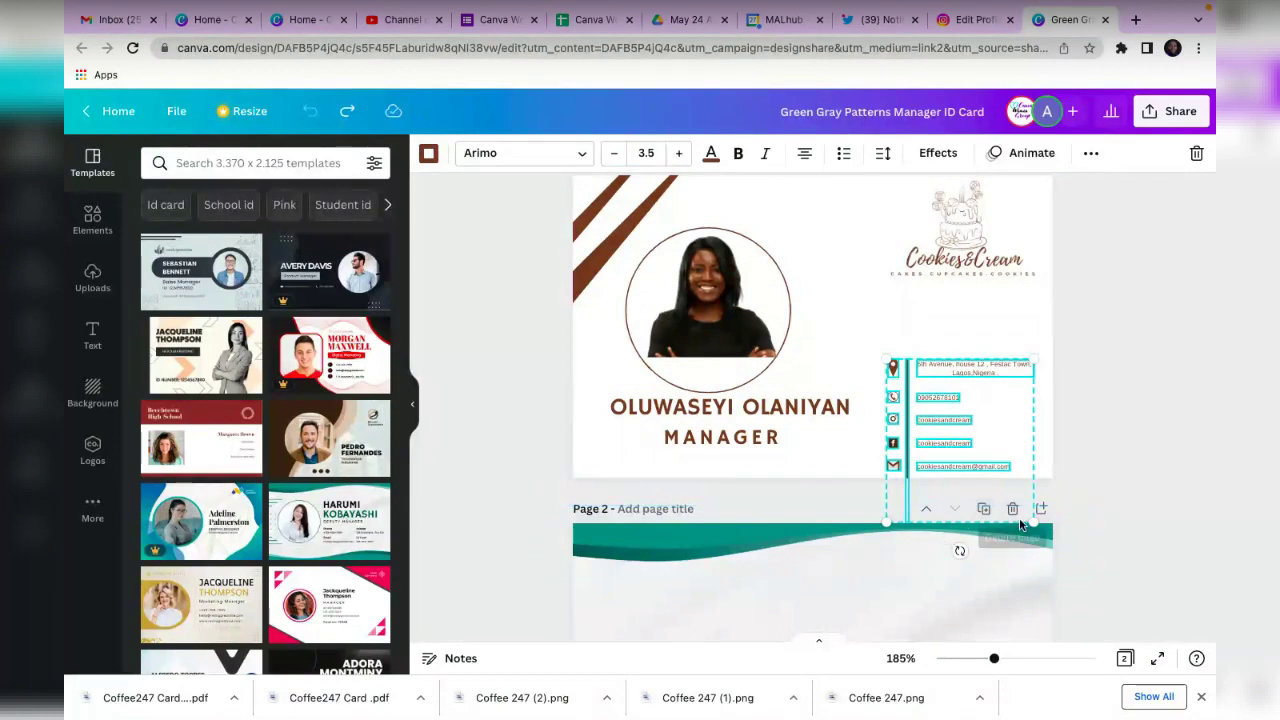
left_click_drag(975, 410, 979, 355)
left_click(1066, 357)
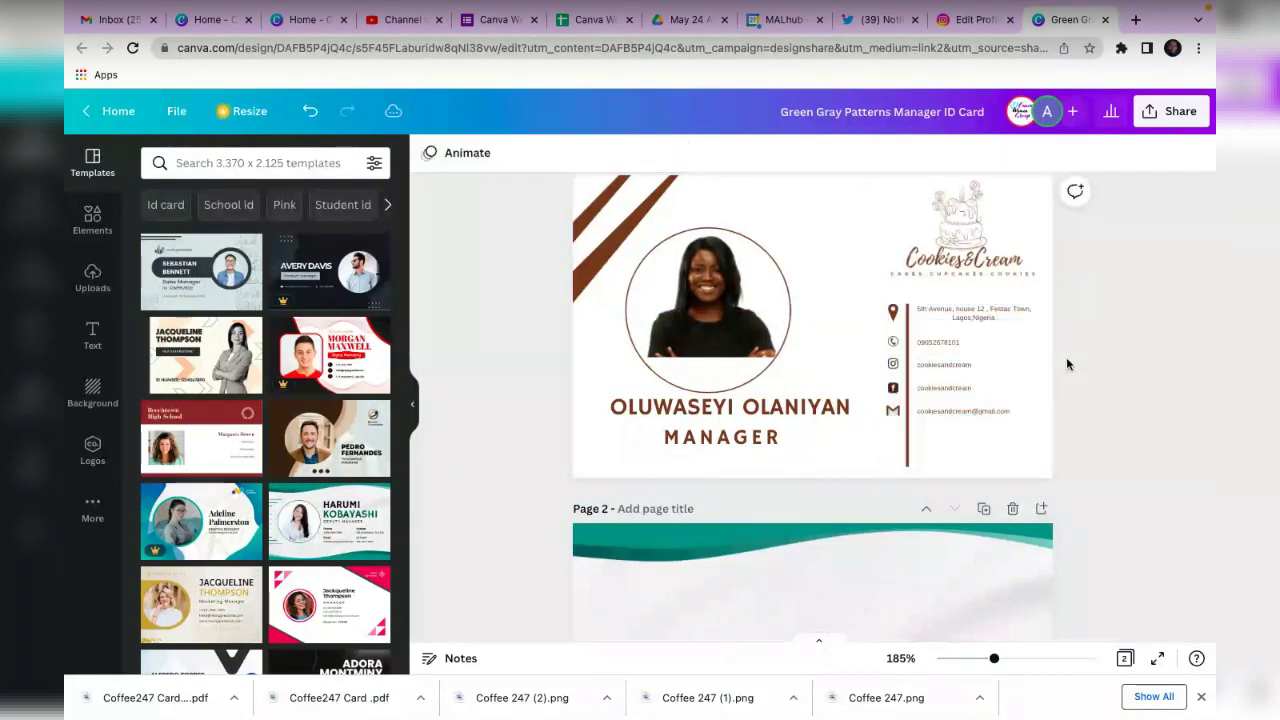
Shorten the vertical line beside the contact details so it ends level with the e-mail row.
left_click(906, 456)
left_click_drag(906, 457, 909, 421)
left_click(921, 427)
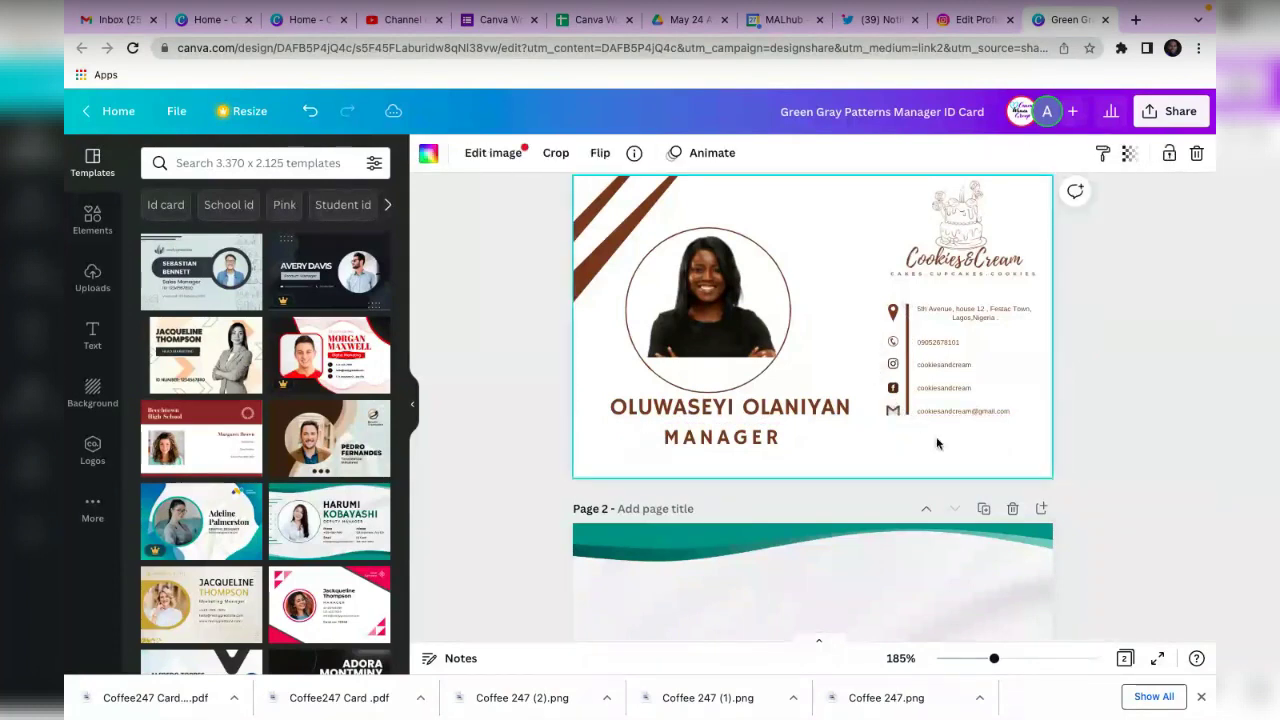
Reposition the whole contact details block slightly lower and further left, leaving a margin along the card's edges.
left_click_drag(1023, 432, 943, 361)
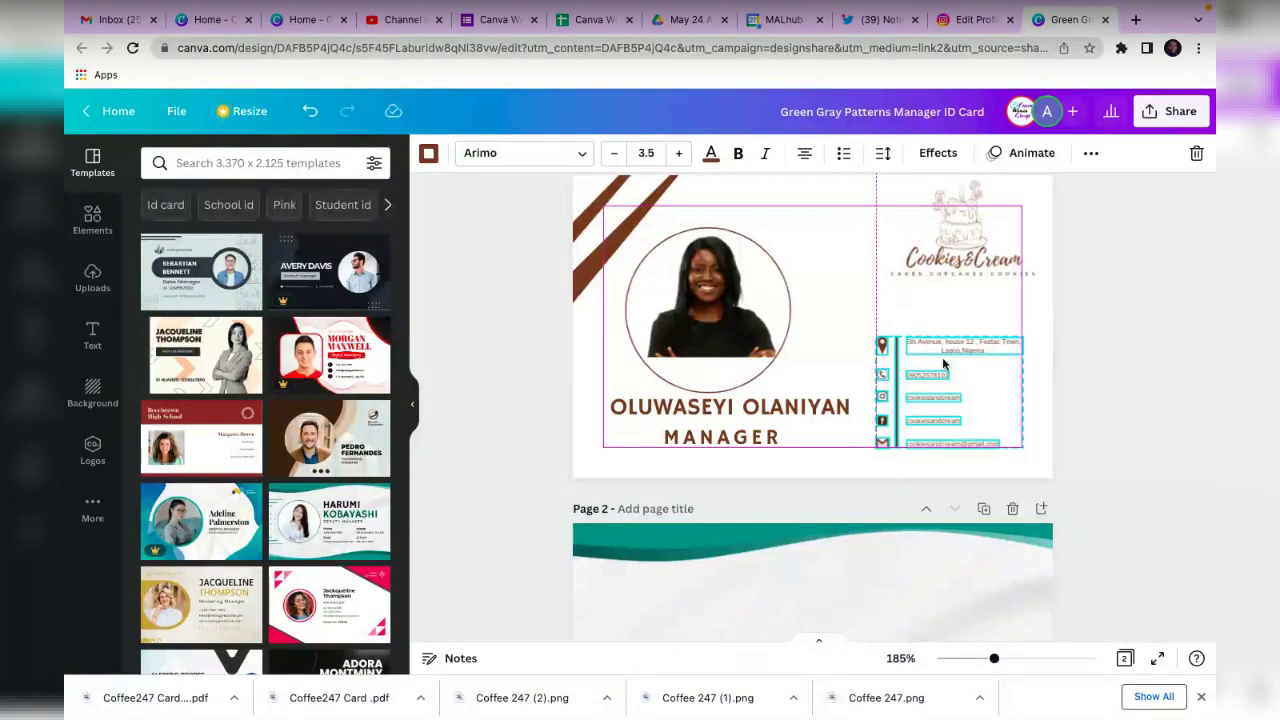
left_click_drag(942, 357, 952, 391)
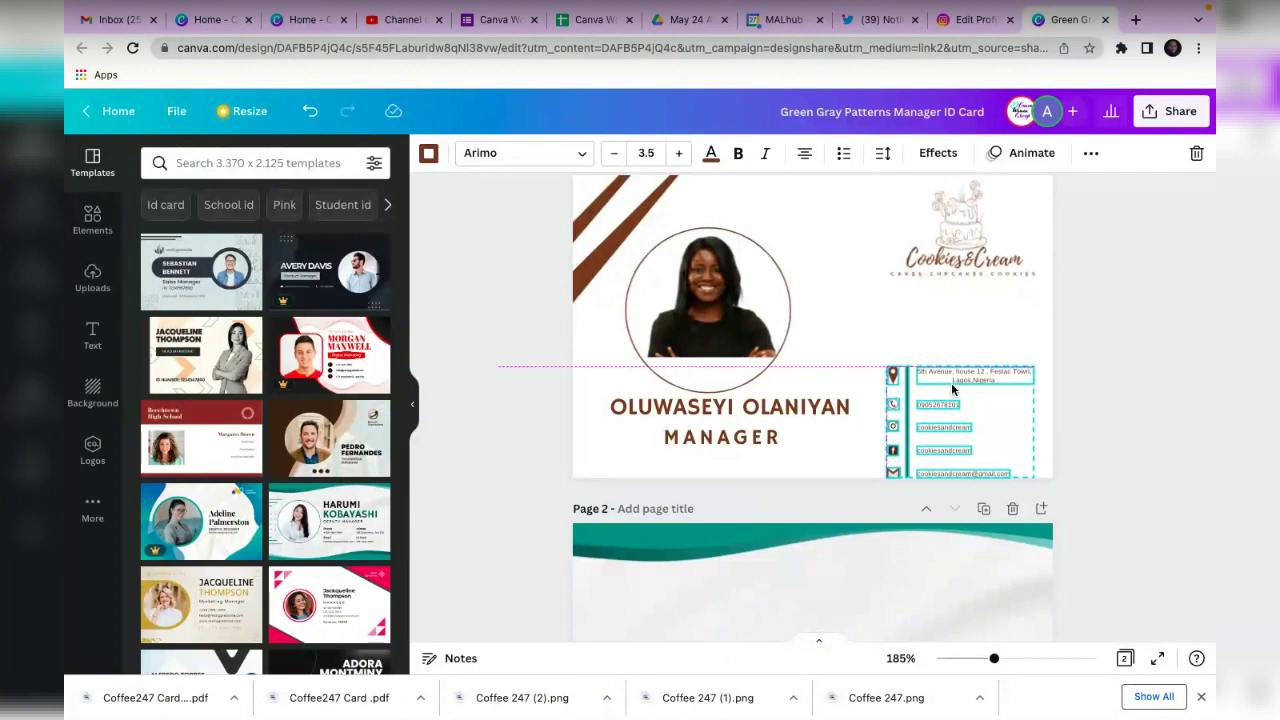
left_click_drag(952, 388, 938, 362)
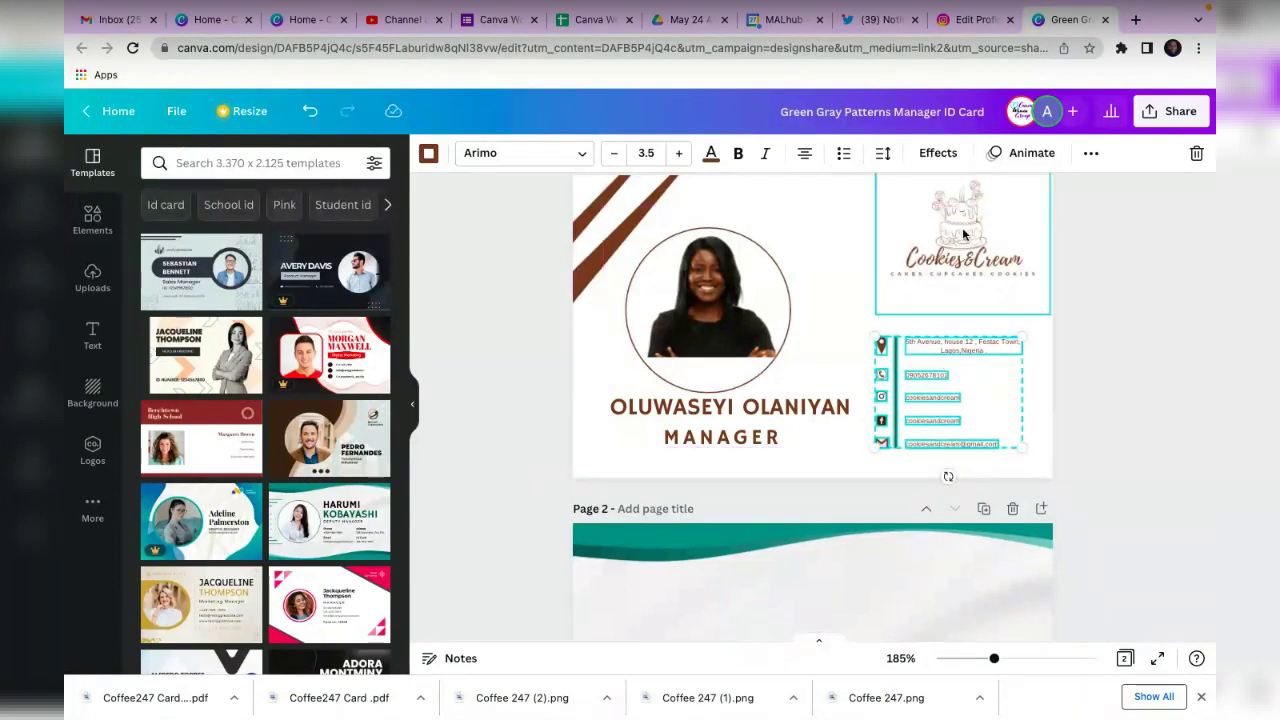
Shrink the Cookies&Cream logo and place it just above the contact details block.
left_click(964, 262)
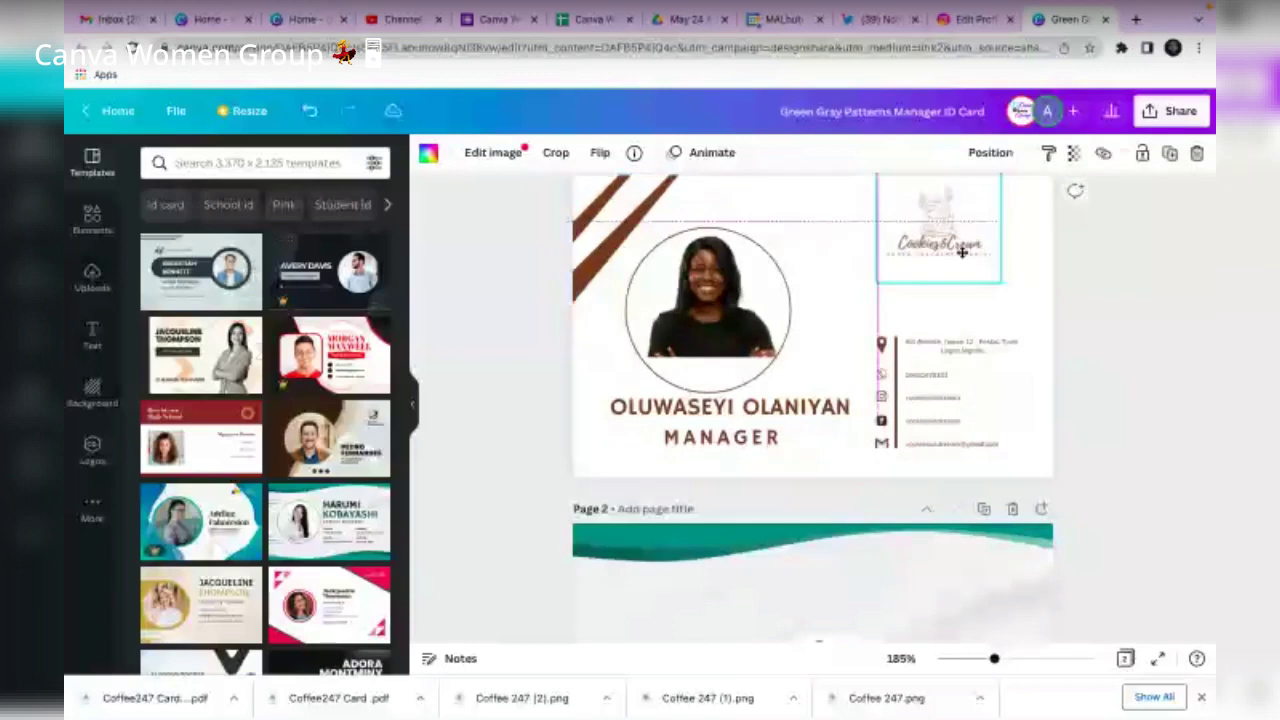
left_click_drag(962, 252, 994, 292)
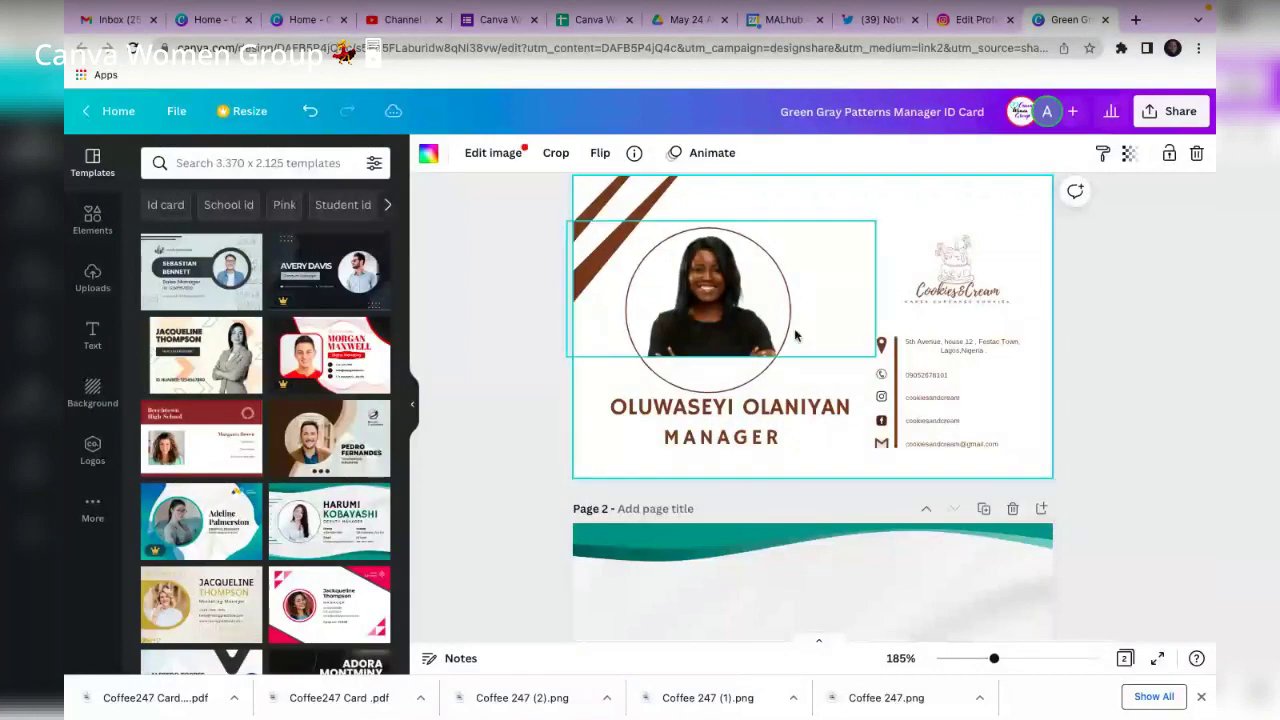
Reduce the font size of the cardholder's name under the portrait to 10.
left_click(781, 376)
left_click(795, 408)
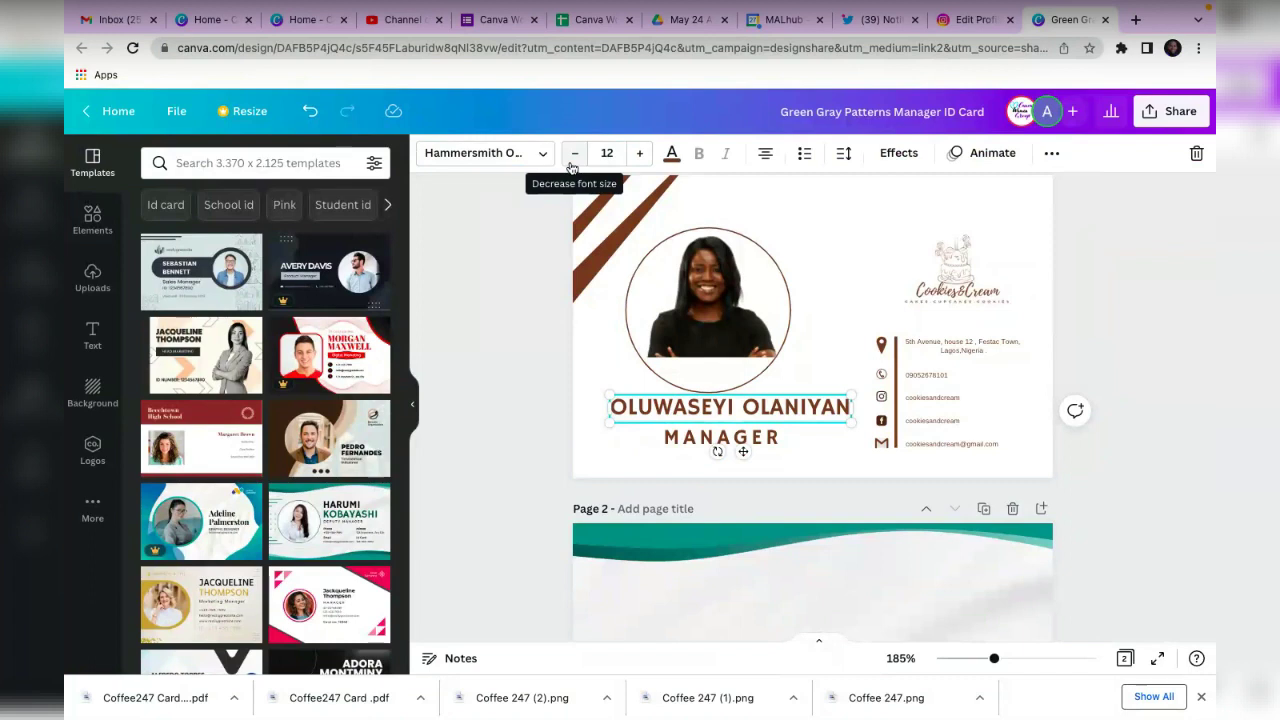
left_click(574, 153)
left_click(572, 161)
left_click(572, 161)
left_click(572, 161)
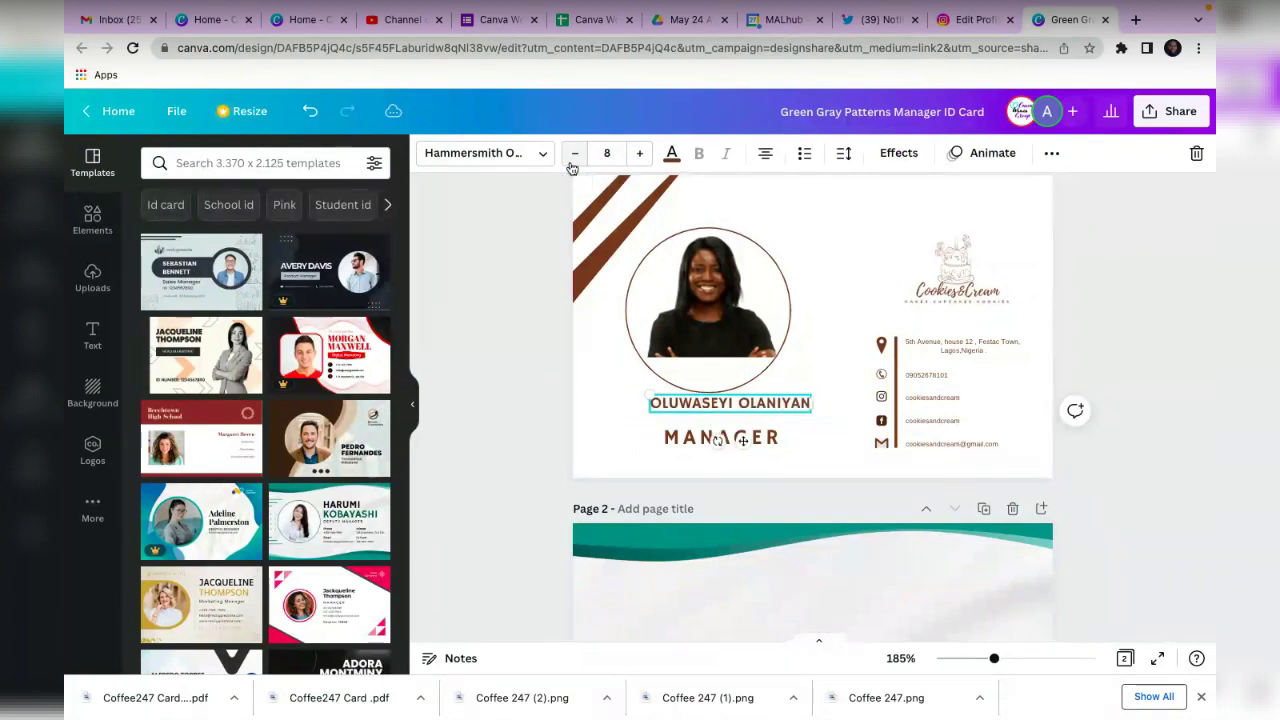
left_click(640, 155)
left_click(640, 155)
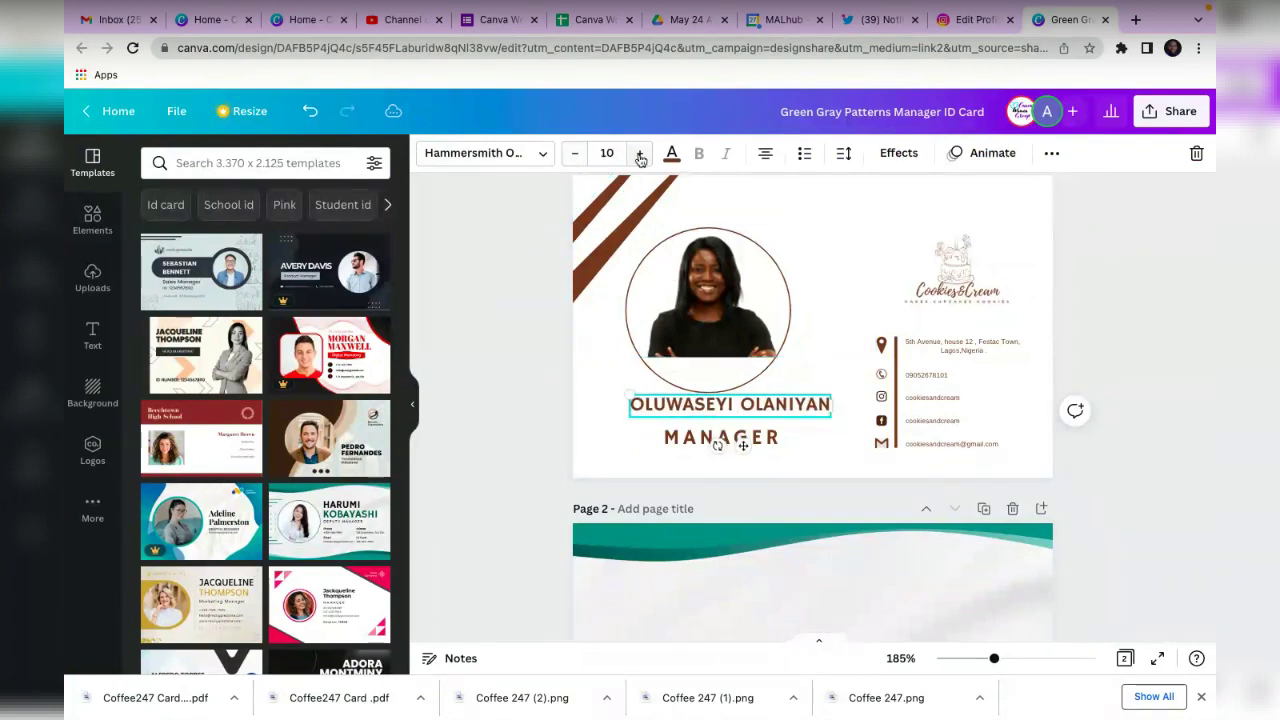
Narrow the MANAGER text box so it fits the word tightly on a single line.
left_click(742, 441)
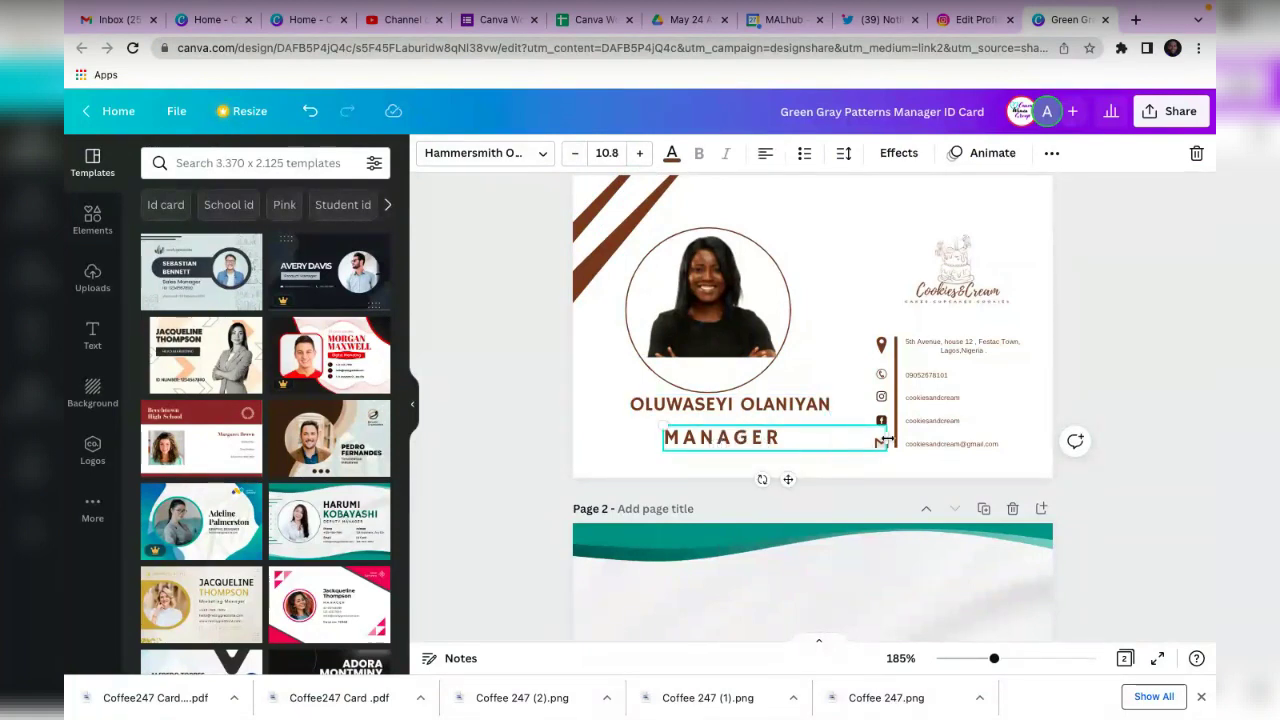
left_click_drag(886, 443, 789, 428)
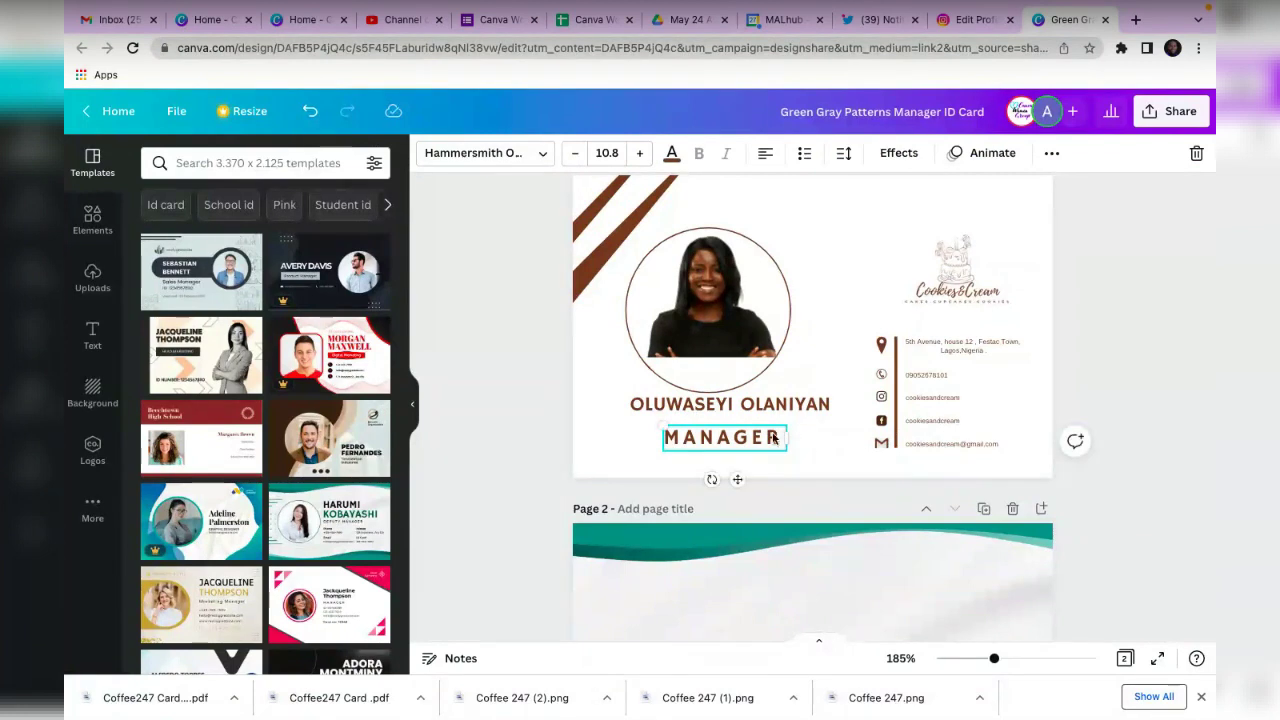
key("ctrl+z")
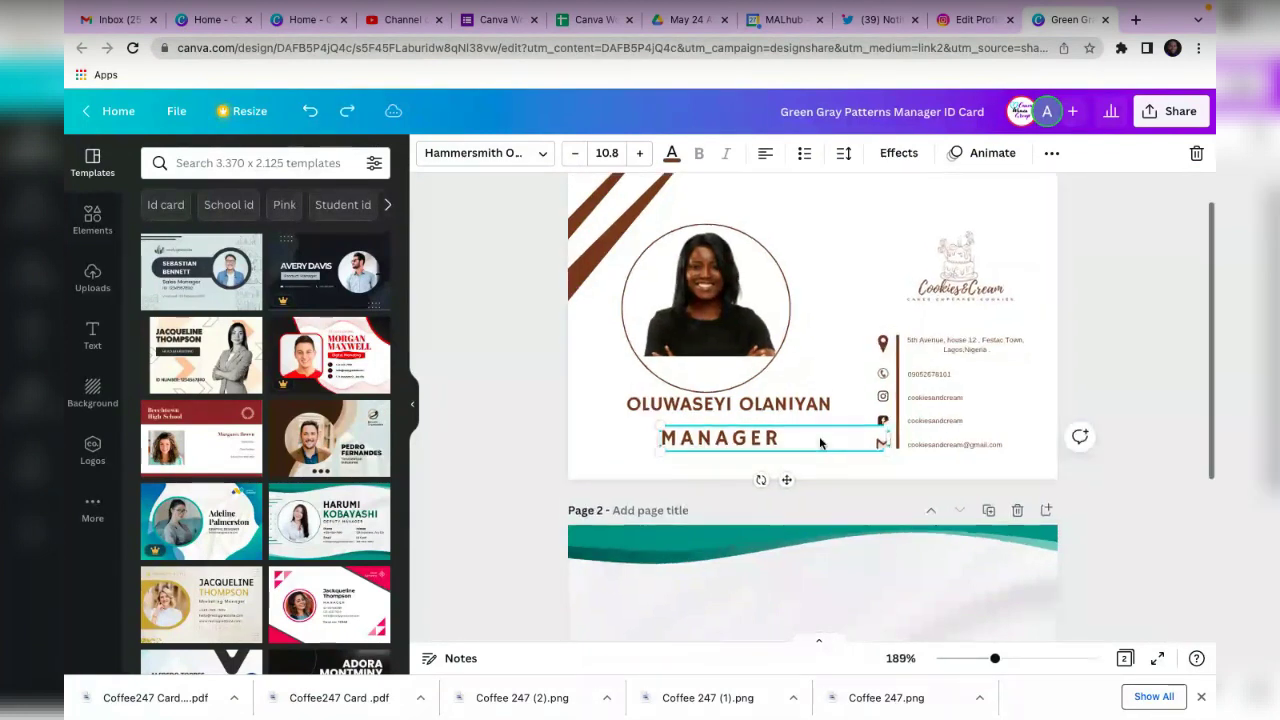
scroll(818, 443, "up", 5)
scroll(818, 443, "up", 3)
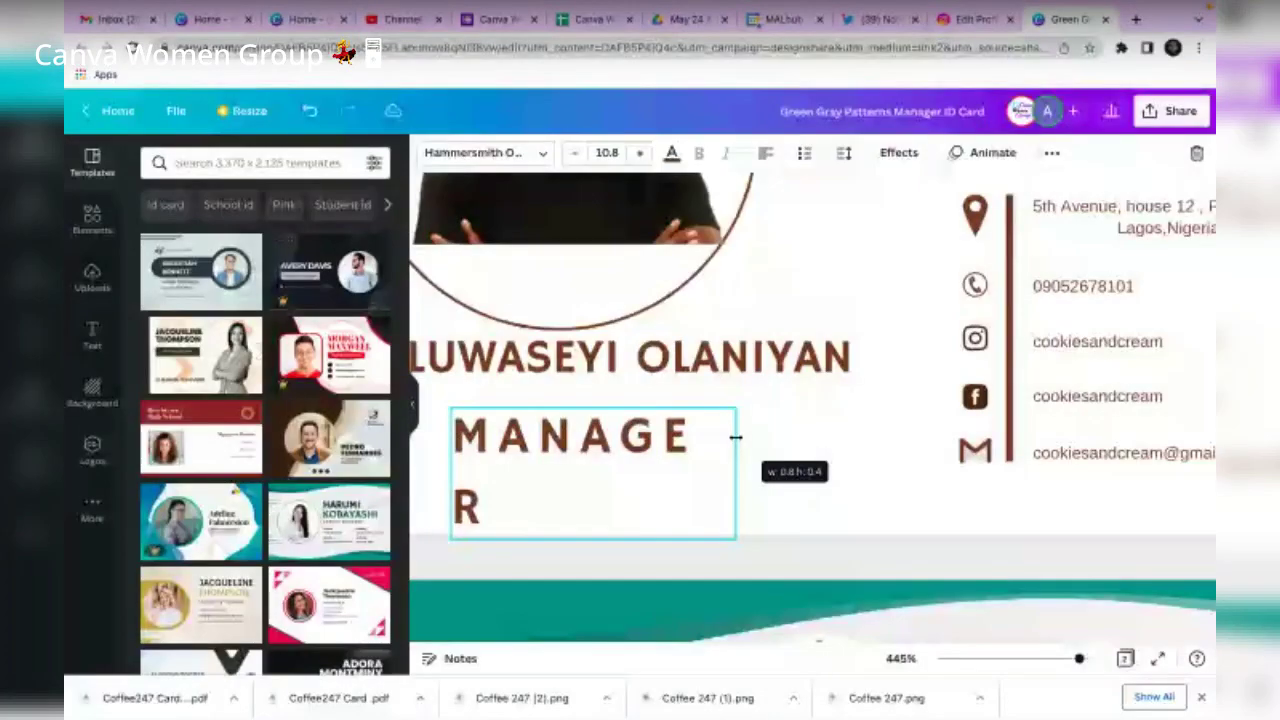
left_click_drag(735, 437, 738, 435)
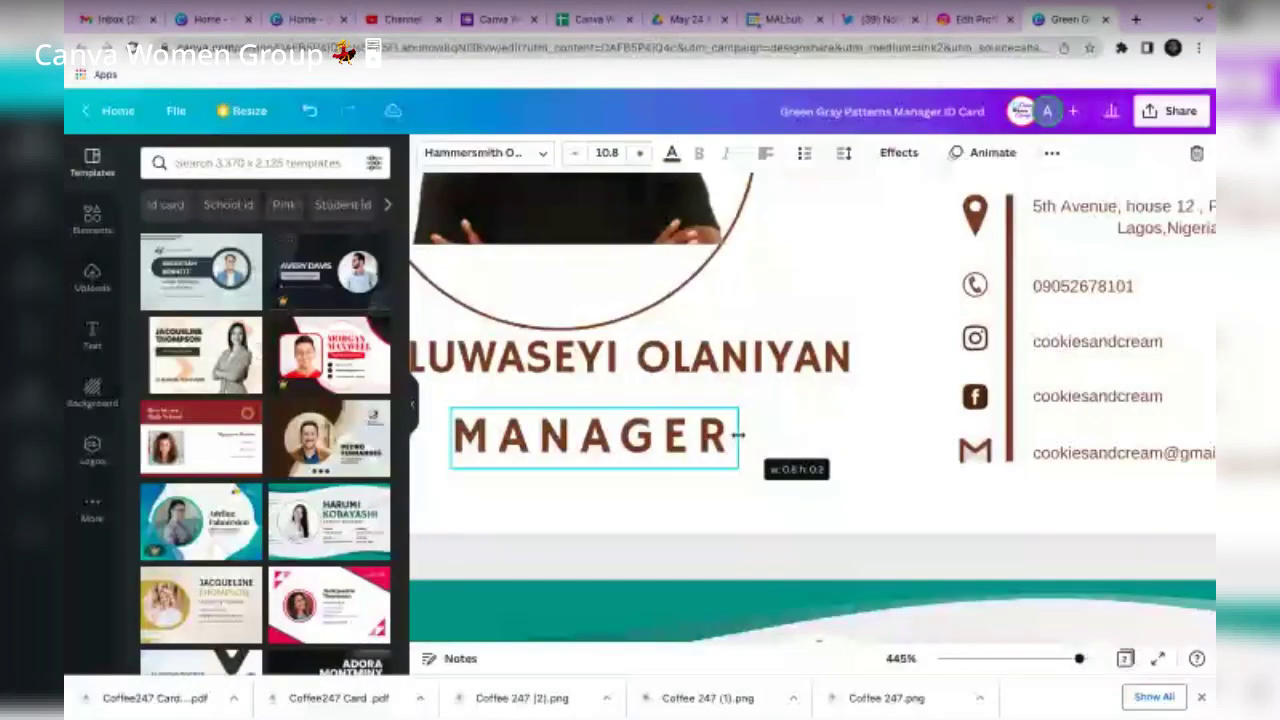
left_click(822, 428)
Move the cardholder's name so it is centred beneath the circular portrait frame.
scroll(820, 425, "down", 5)
left_click(809, 390)
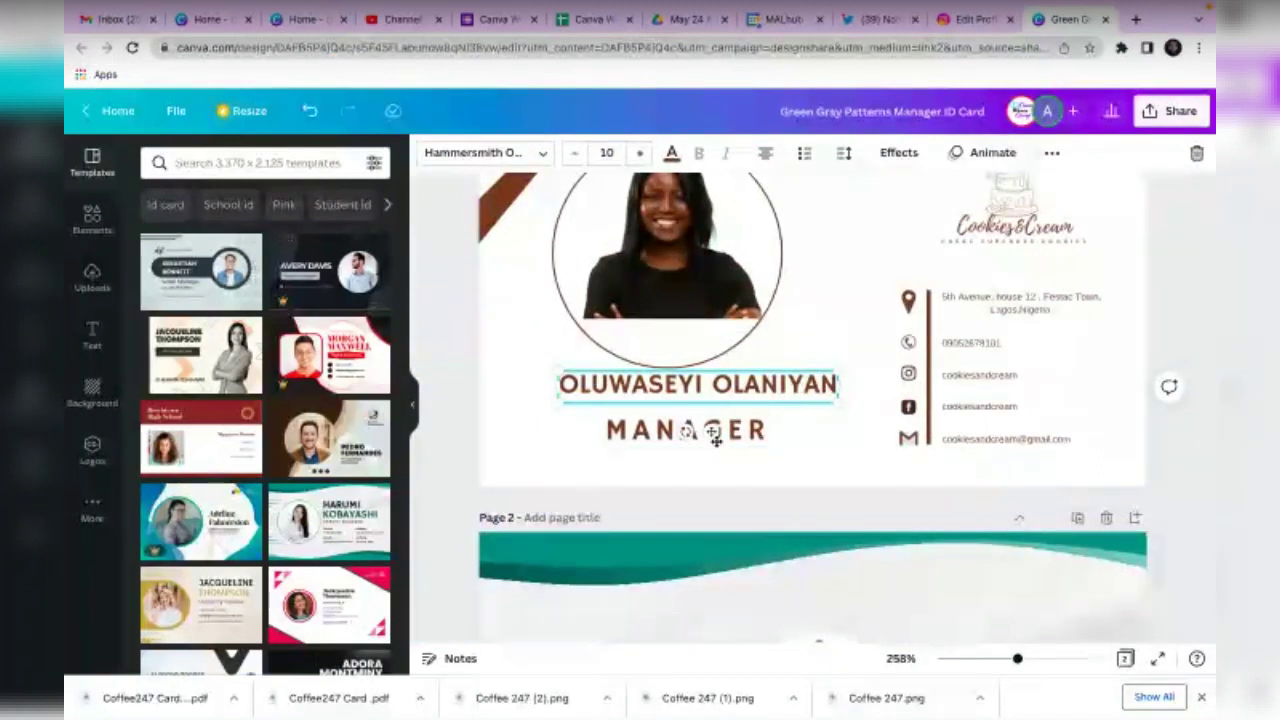
left_click(800, 383)
left_click(800, 383)
left_click_drag(800, 384, 716, 388)
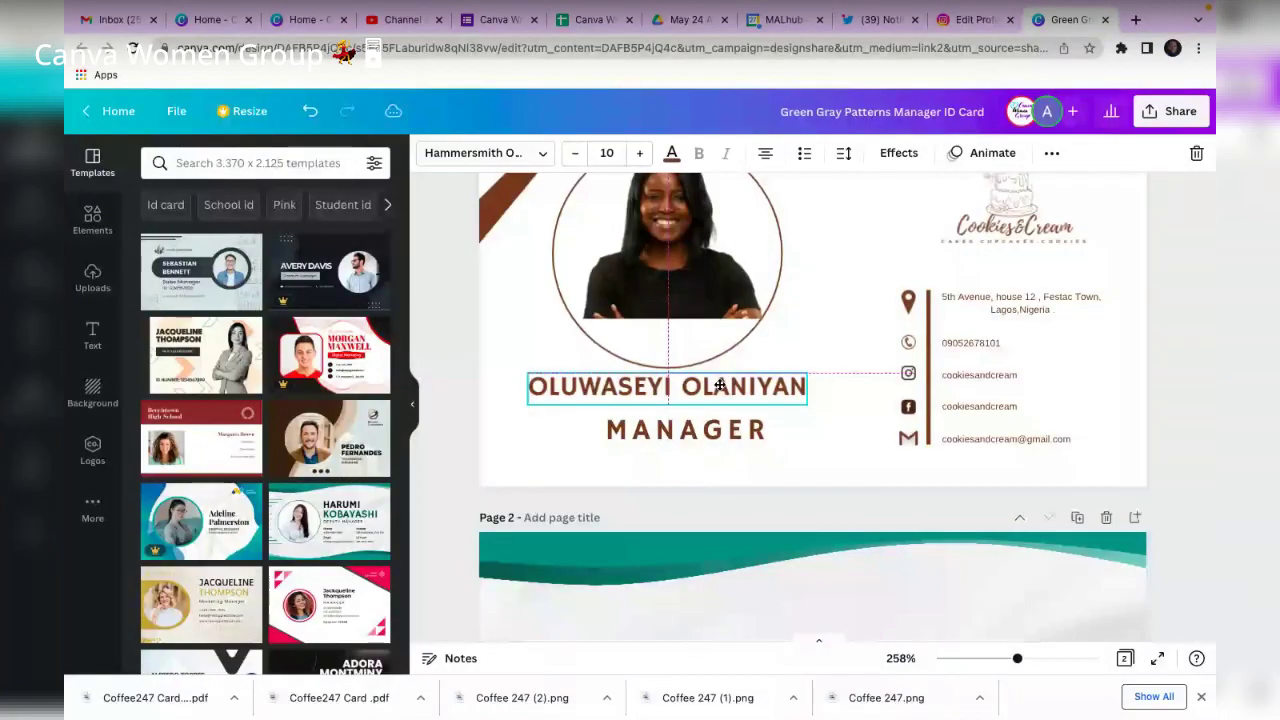
Reduce the font size of the MANAGER title to 5.8.
left_click(690, 425)
double_click(692, 425)
left_click(575, 155)
left_click(575, 155)
left_click(575, 155)
left_click(575, 155)
left_click(575, 155)
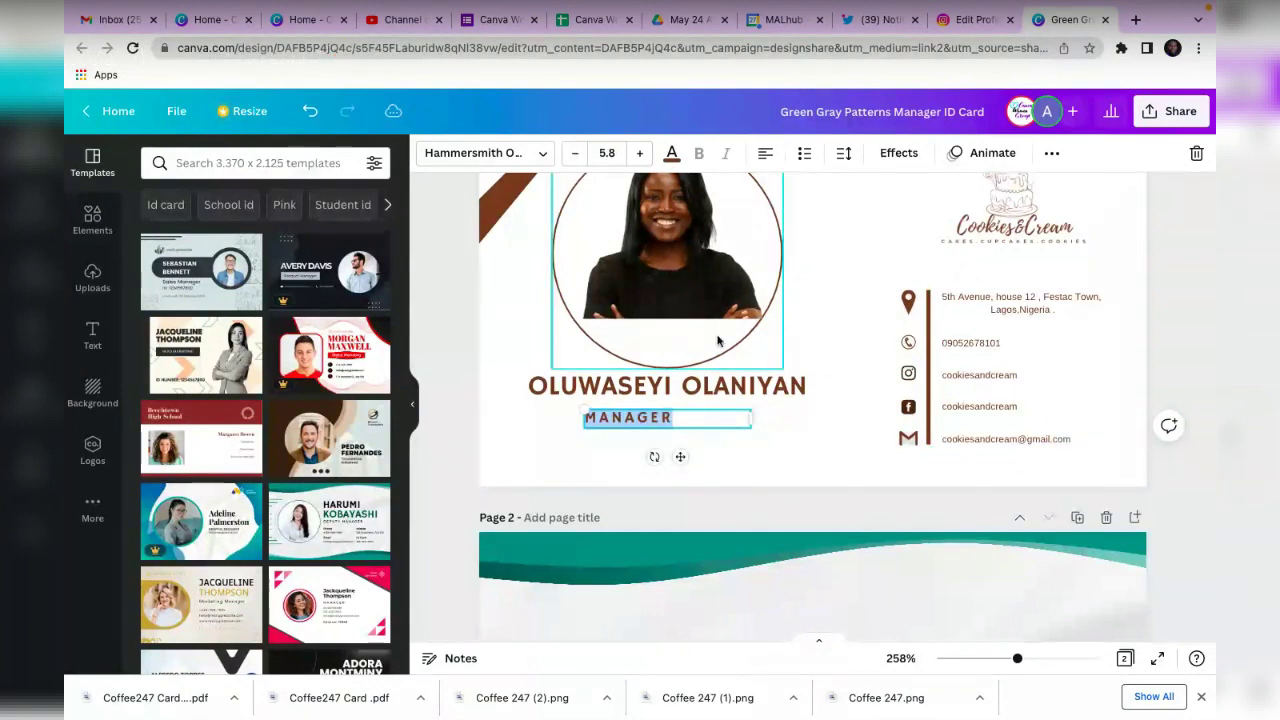
Narrow the MANAGER text box to its text and centre it beneath the cardholder's name.
left_click(748, 418)
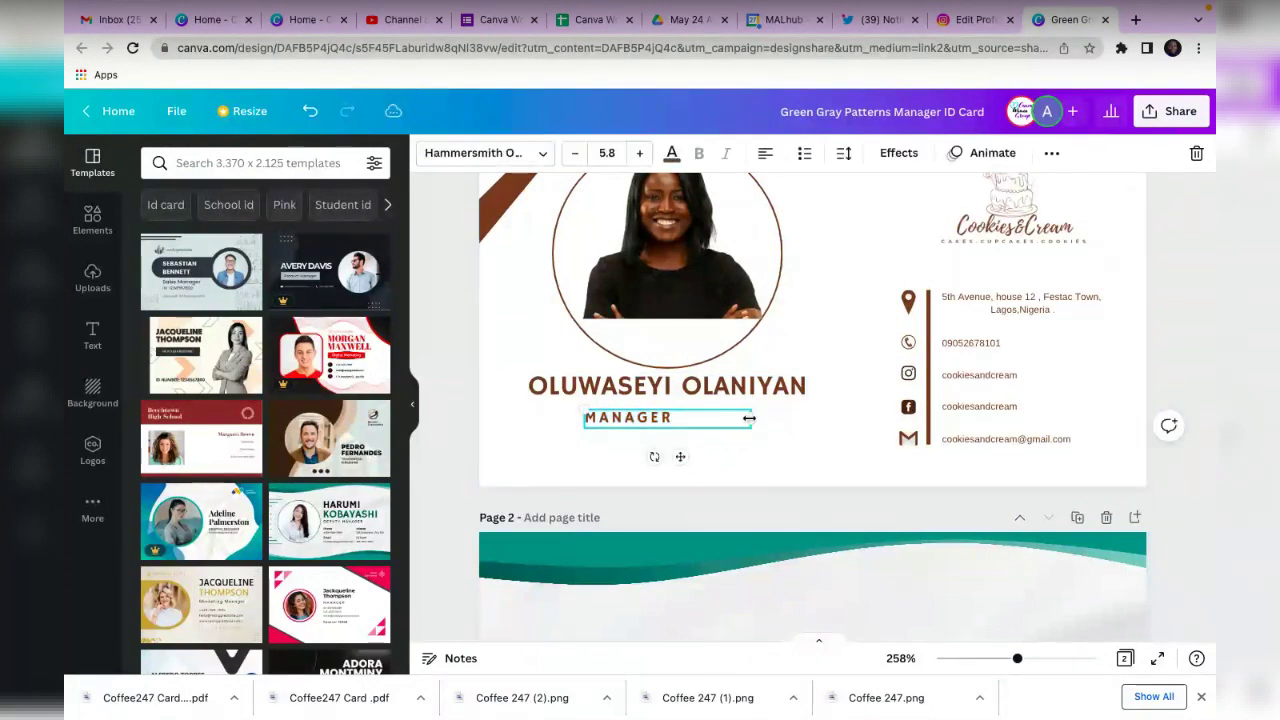
left_click_drag(743, 422, 679, 415)
left_click(723, 418)
left_click(744, 443)
scroll(744, 436, "down", 2)
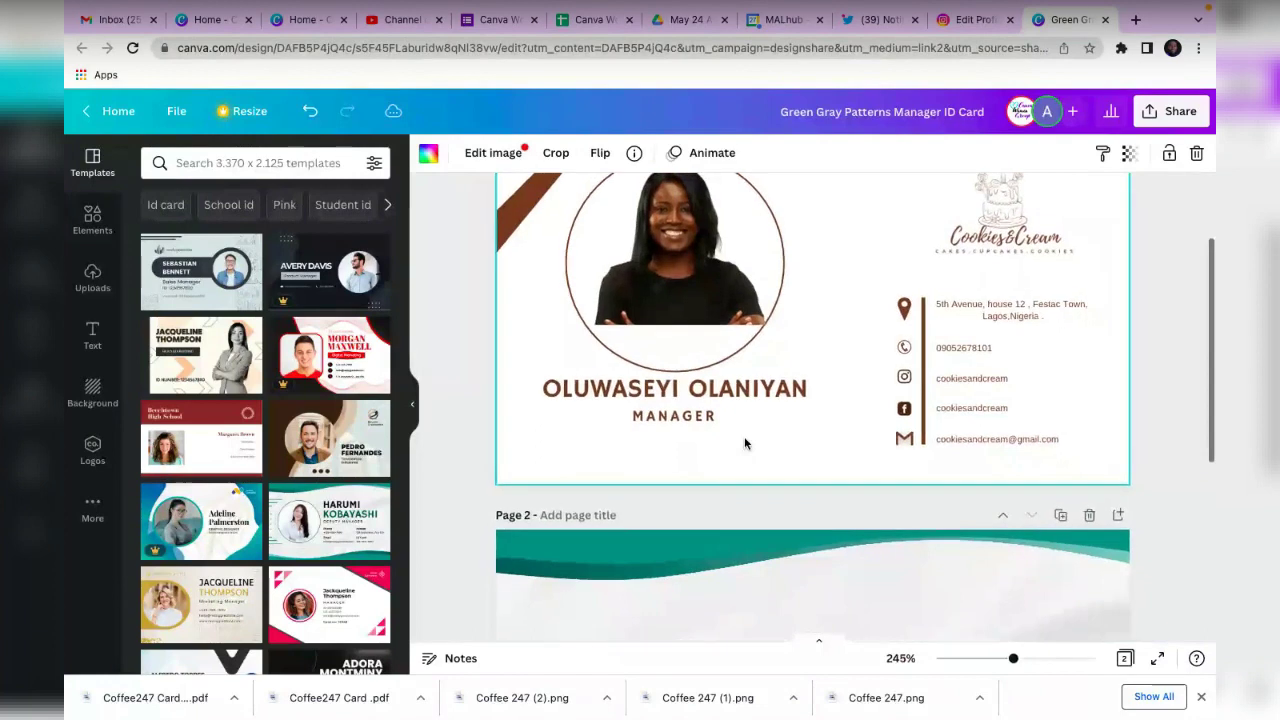
scroll(767, 443, "down", 5)
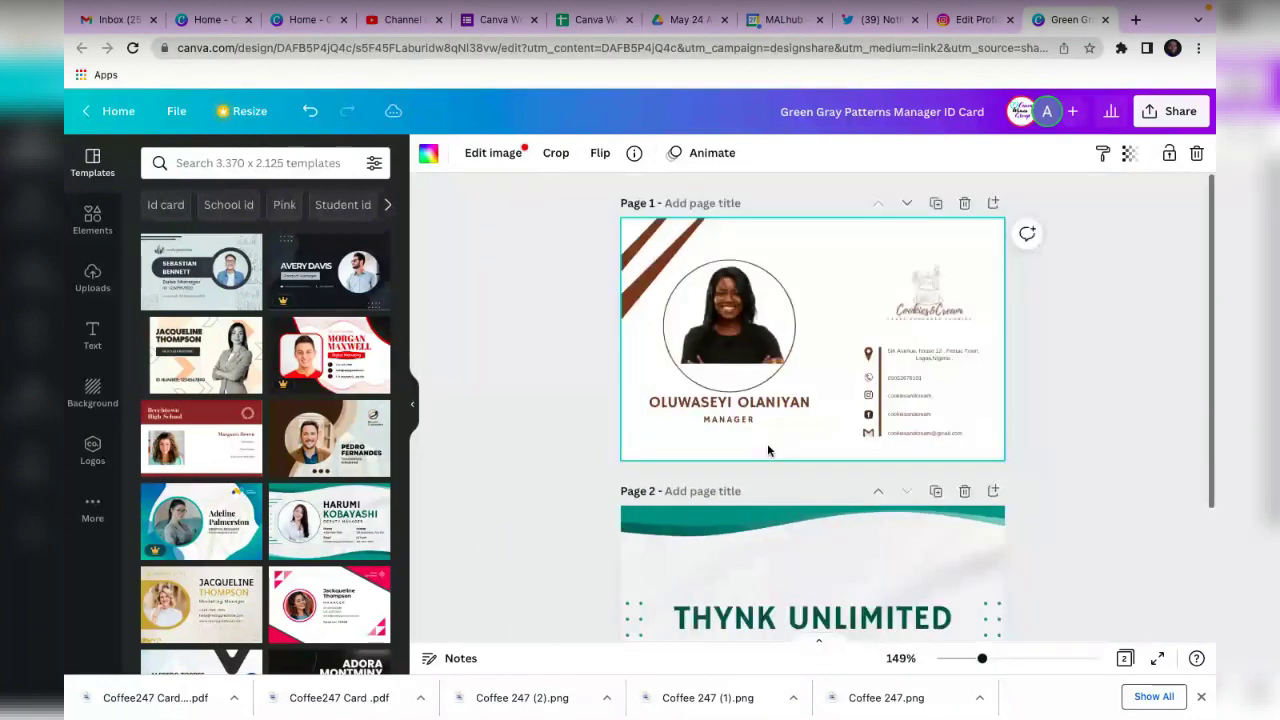
Crop the portrait photo's sides to the width of the circle and adjust its upper and lower edges.
left_click(825, 342)
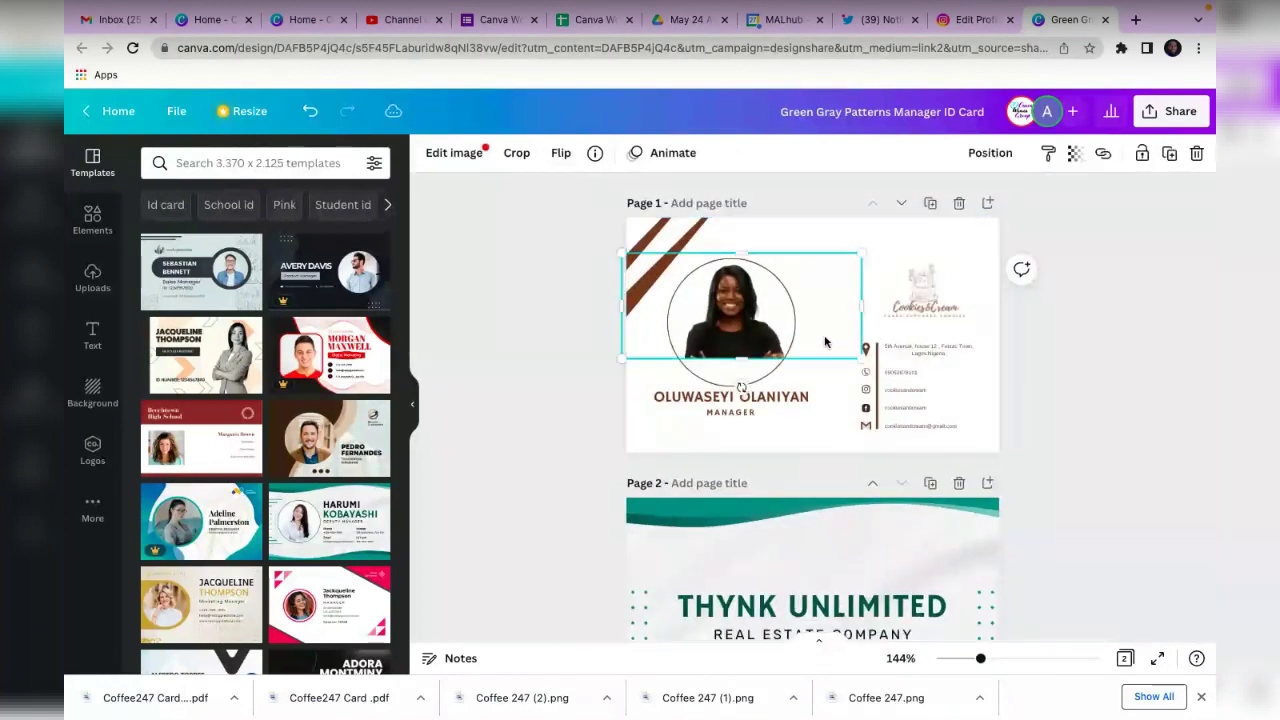
scroll(778, 354, "up", 5)
scroll(778, 354, "up", 1)
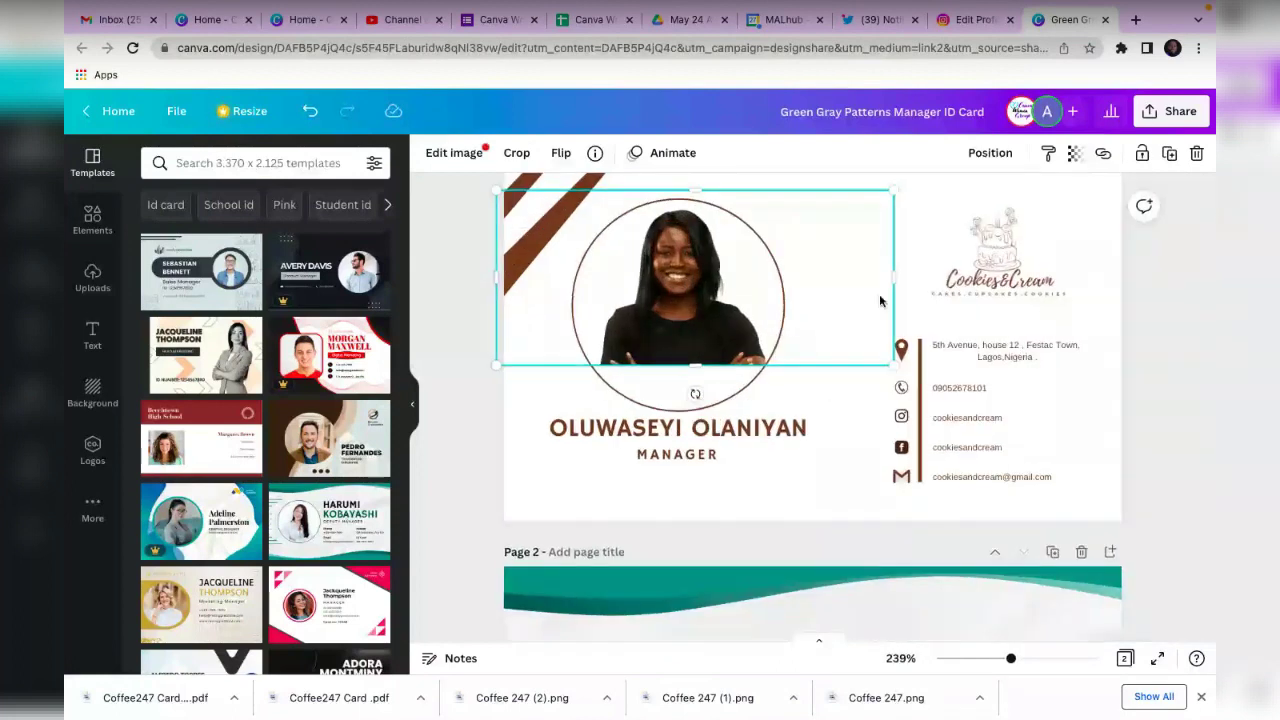
left_click_drag(880, 283, 790, 285)
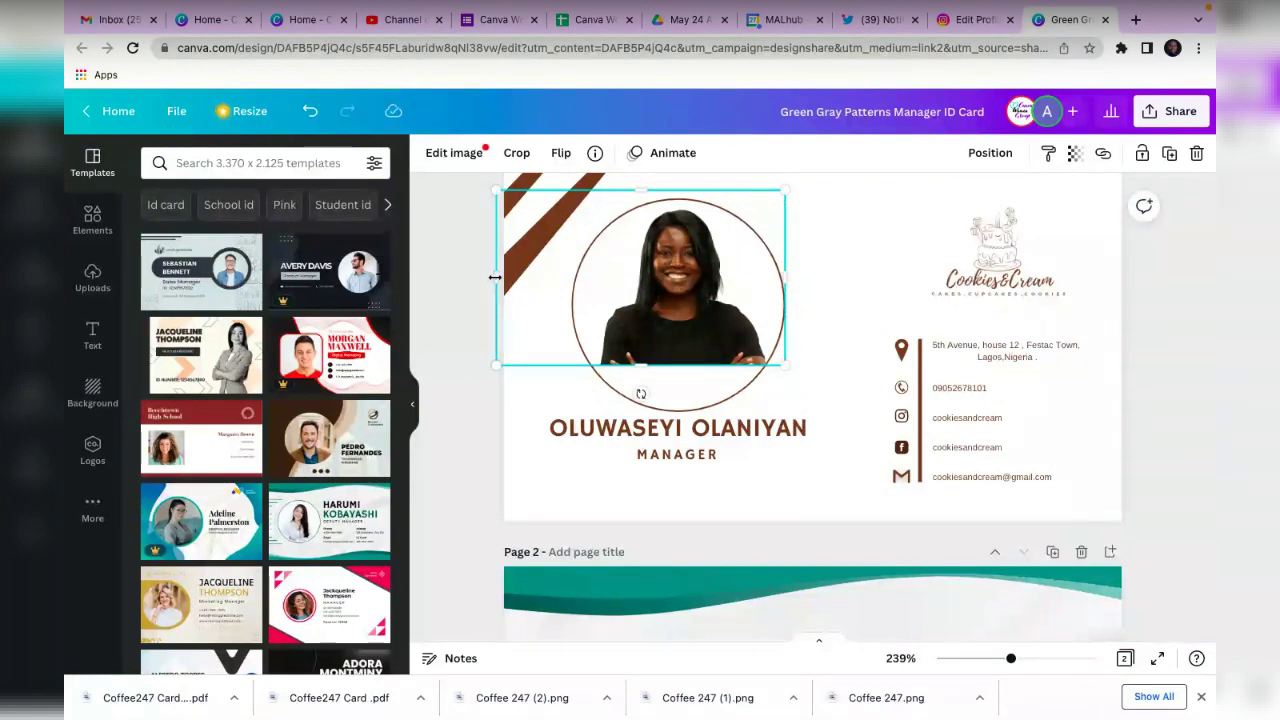
left_click_drag(495, 277, 572, 277)
mouse_move(676, 189)
left_mouse_down()
mouse_move(681, 241)
mouse_move(683, 178)
left_mouse_up()
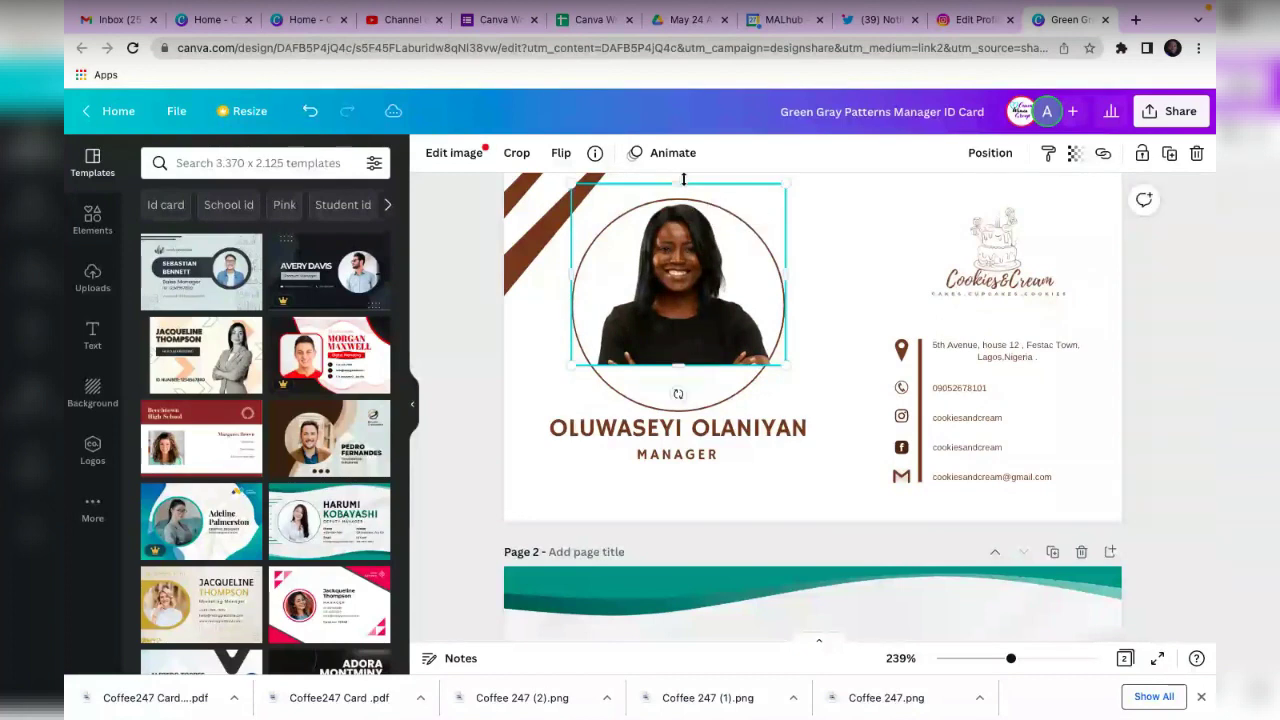
mouse_move(678, 366)
left_mouse_down()
mouse_move(679, 427)
mouse_move(677, 357)
left_mouse_up()
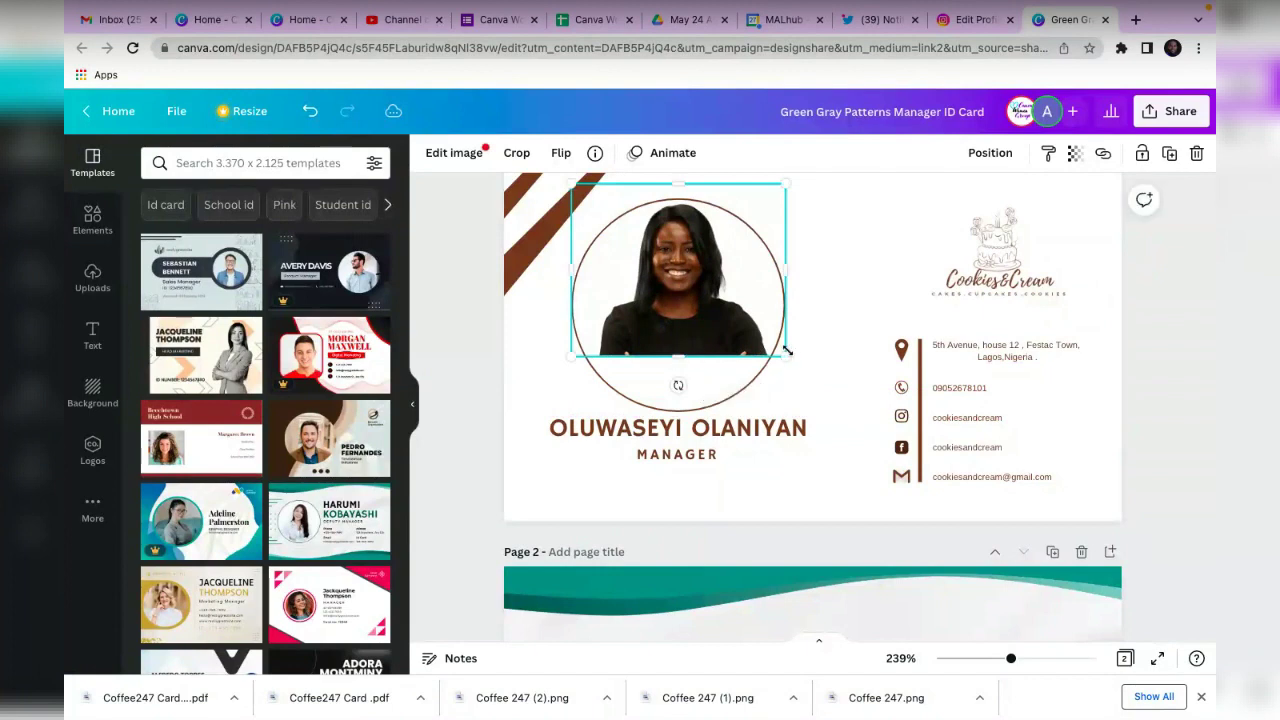
left_click(828, 335)
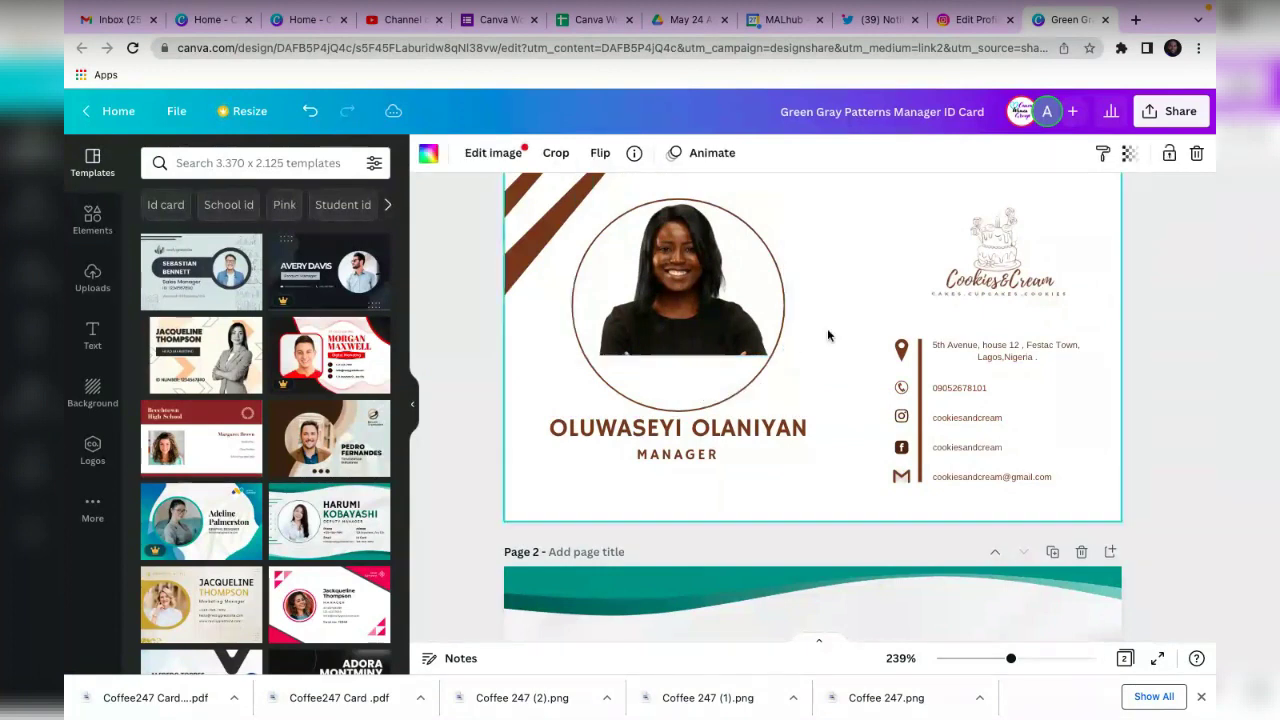
Reposition the portrait inside its crop frame so the woman sits centred in the circle, and apply the crop.
left_click(724, 305)
double_click(724, 305)
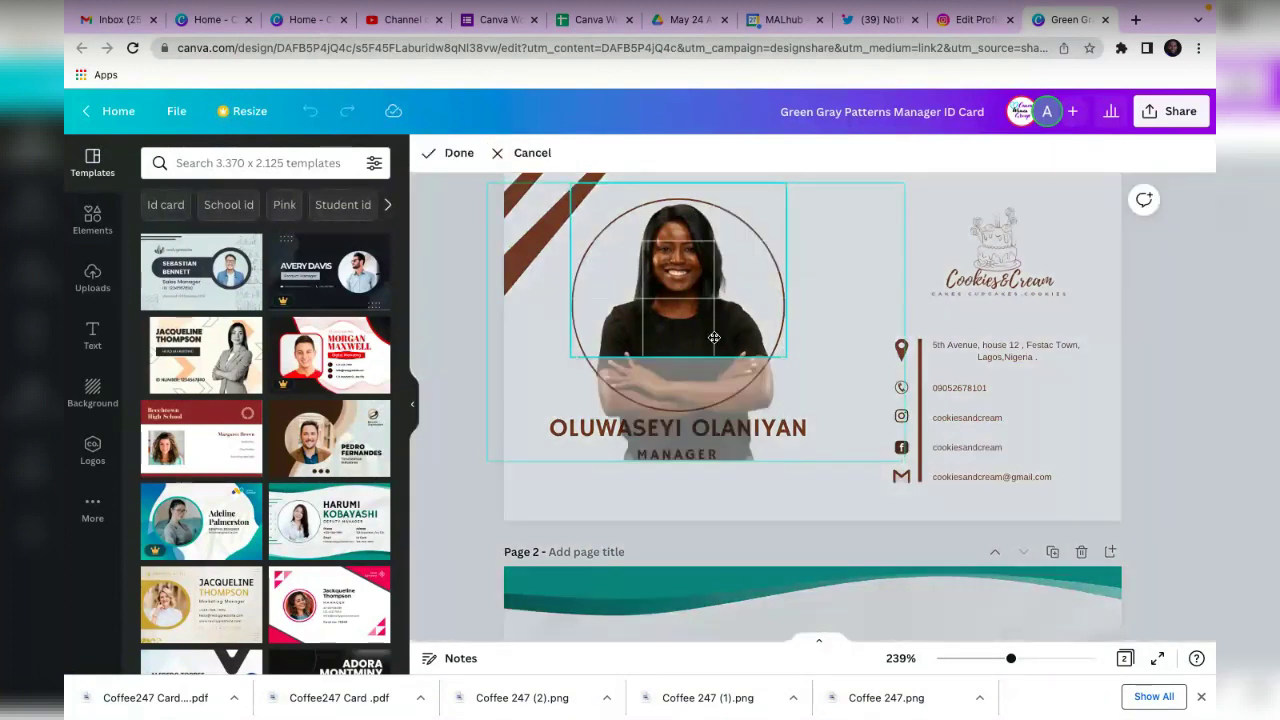
mouse_move(715, 340)
left_mouse_down()
mouse_move(710, 322)
mouse_move(700, 343)
left_mouse_up()
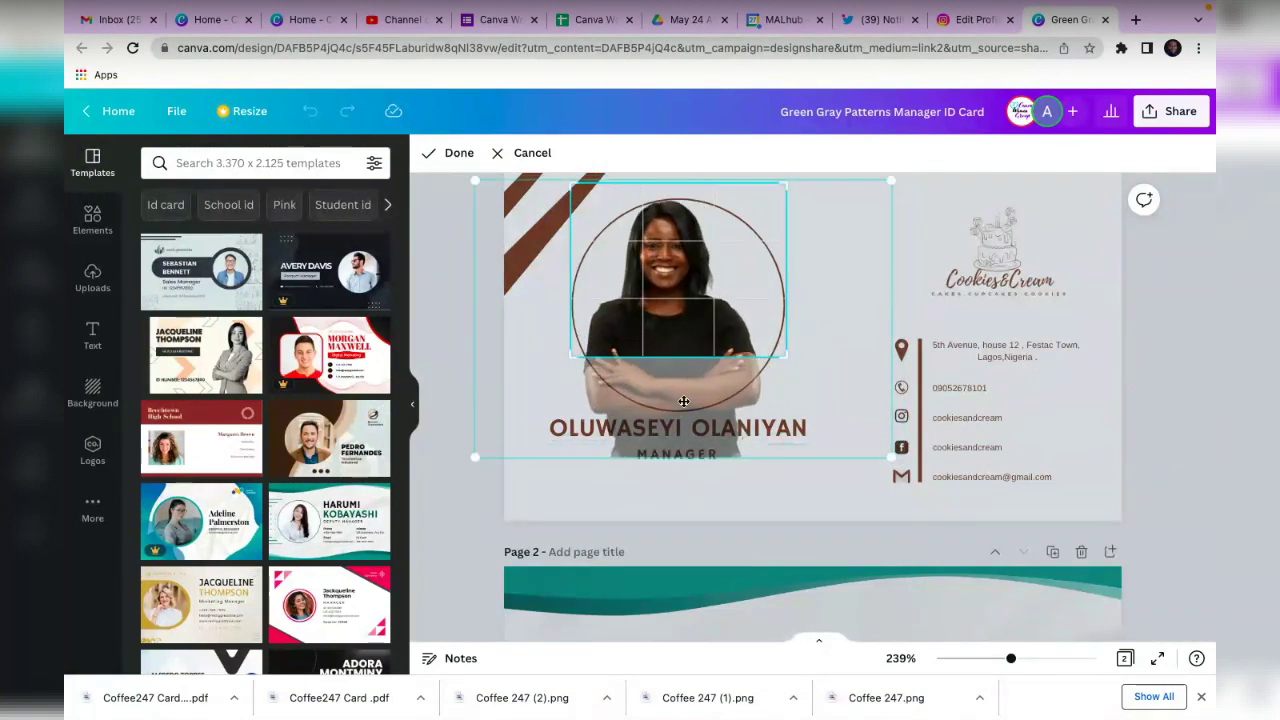
scroll(680, 321, "up", 3)
scroll(850, 285, "down", 5)
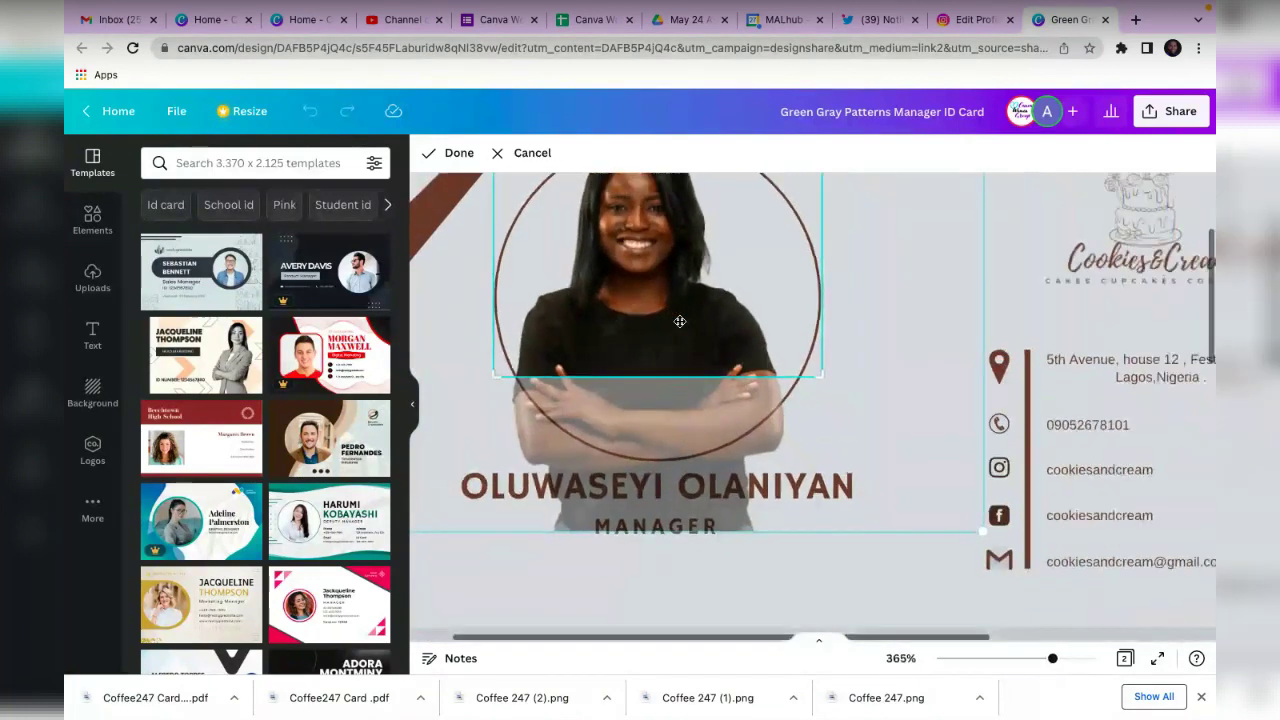
left_click_drag(676, 291, 686, 294)
key("Return")
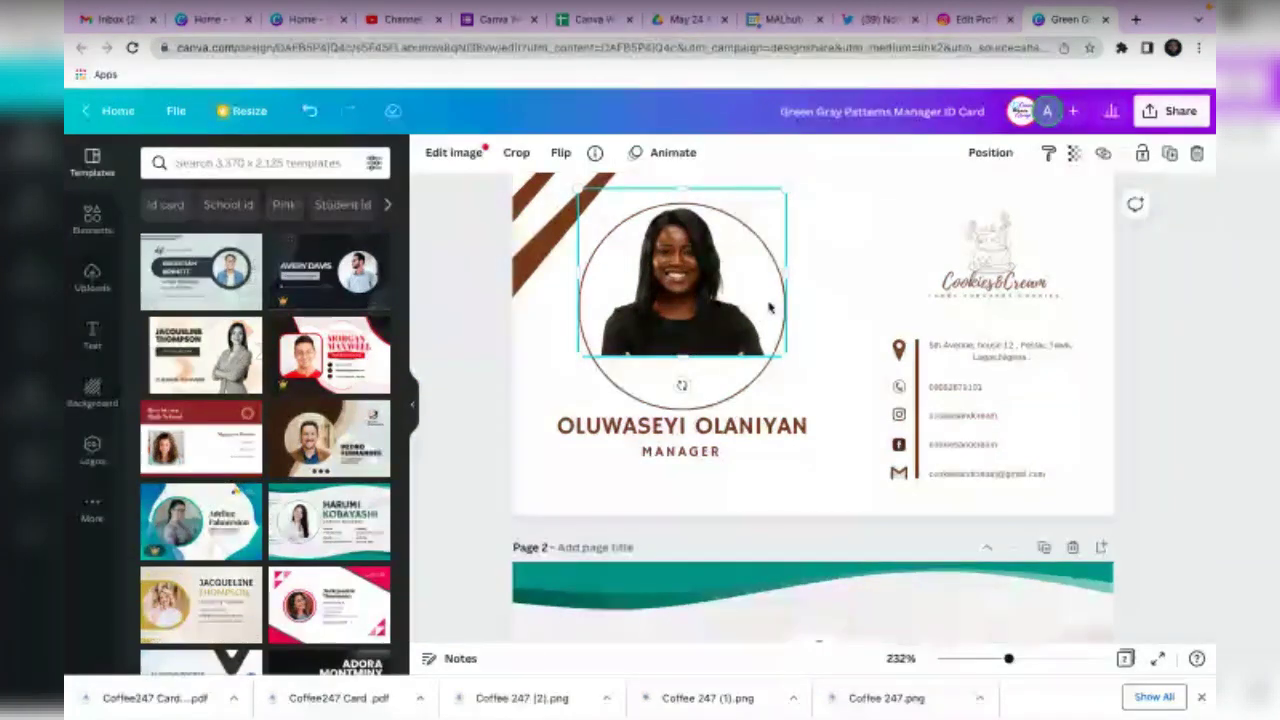
left_click(855, 293)
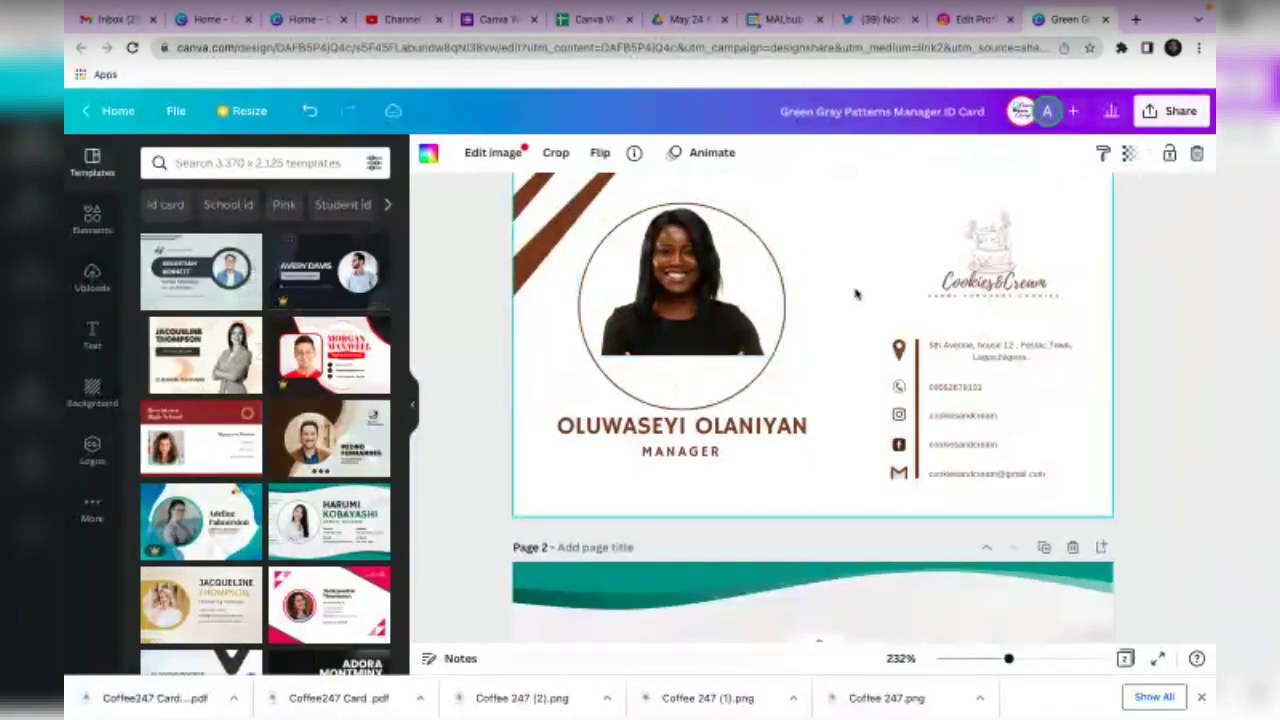
Extend the portrait's crop frame downward and outward to include the folded arms, and apply the crop.
scroll(857, 291, "down", 2)
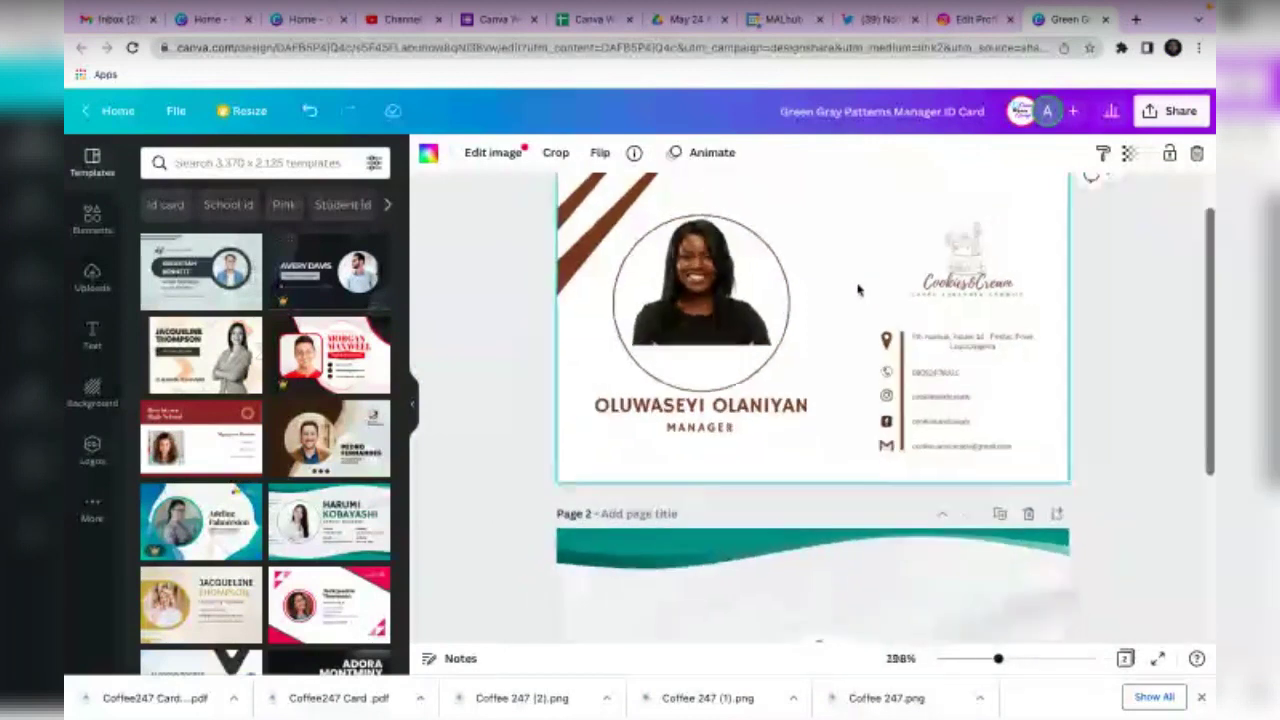
scroll(857, 290, "down", 1)
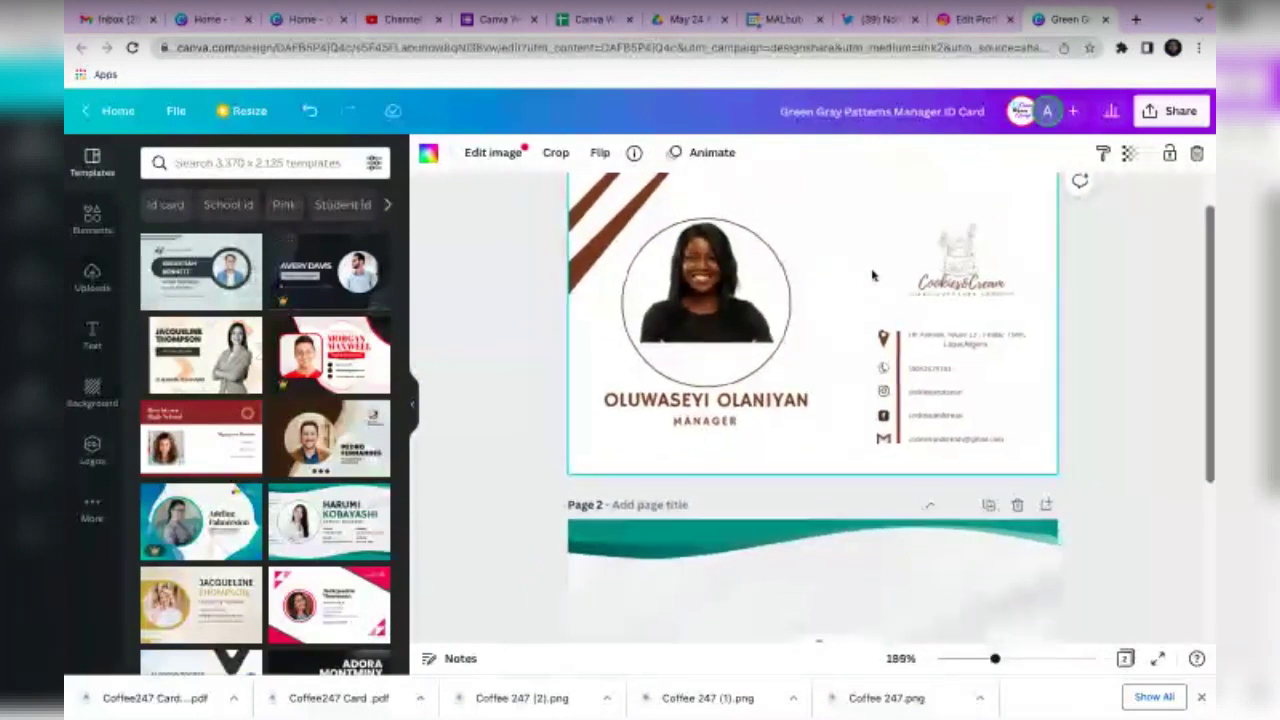
left_click(705, 295)
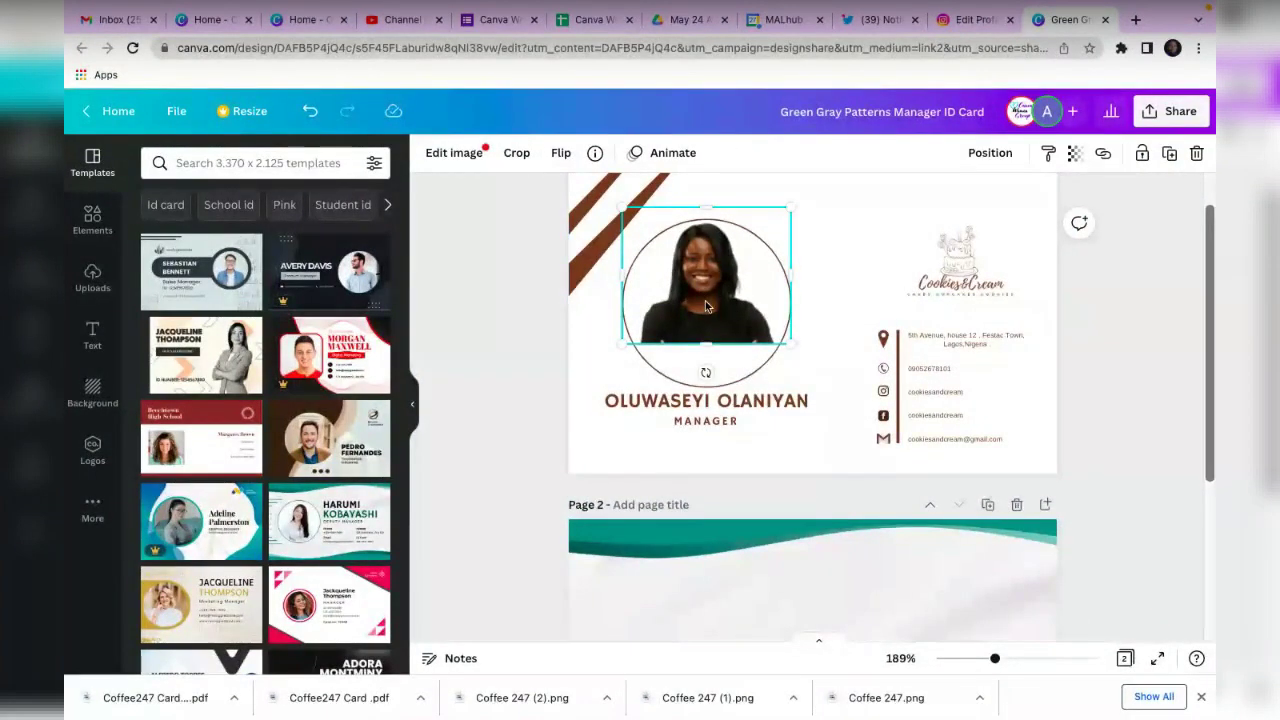
double_click(705, 305)
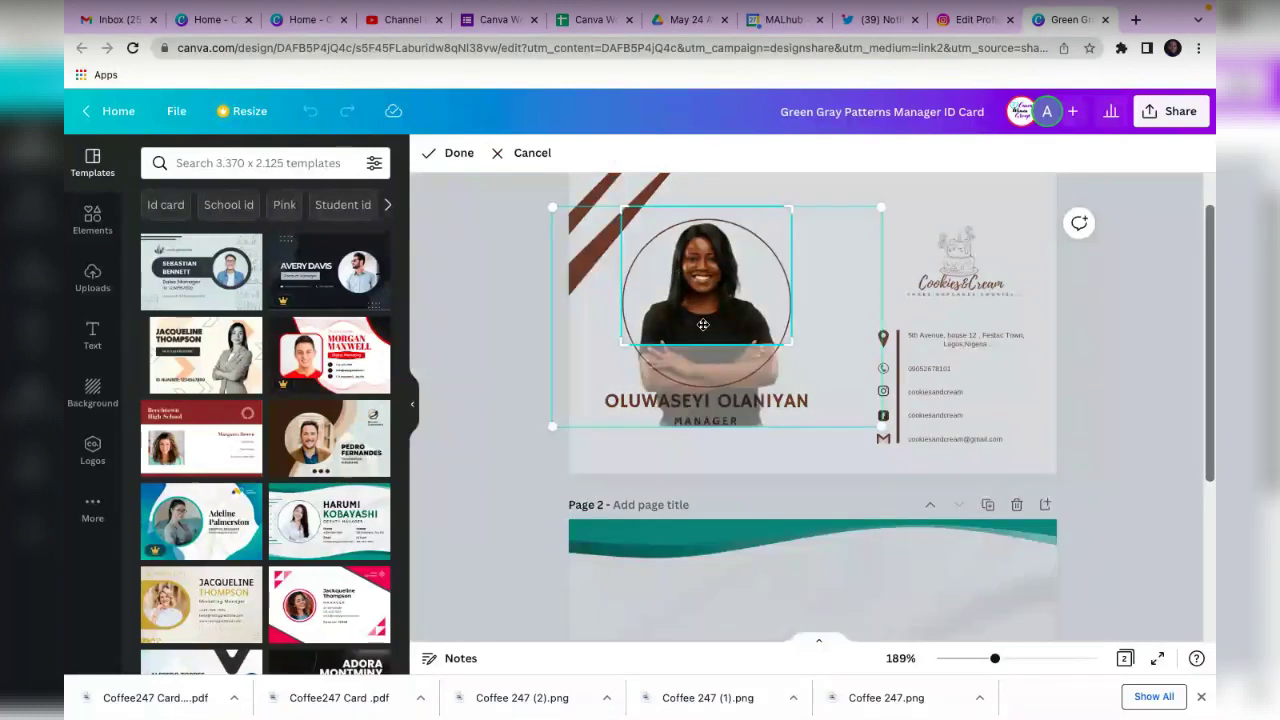
left_click_drag(620, 345, 598, 430)
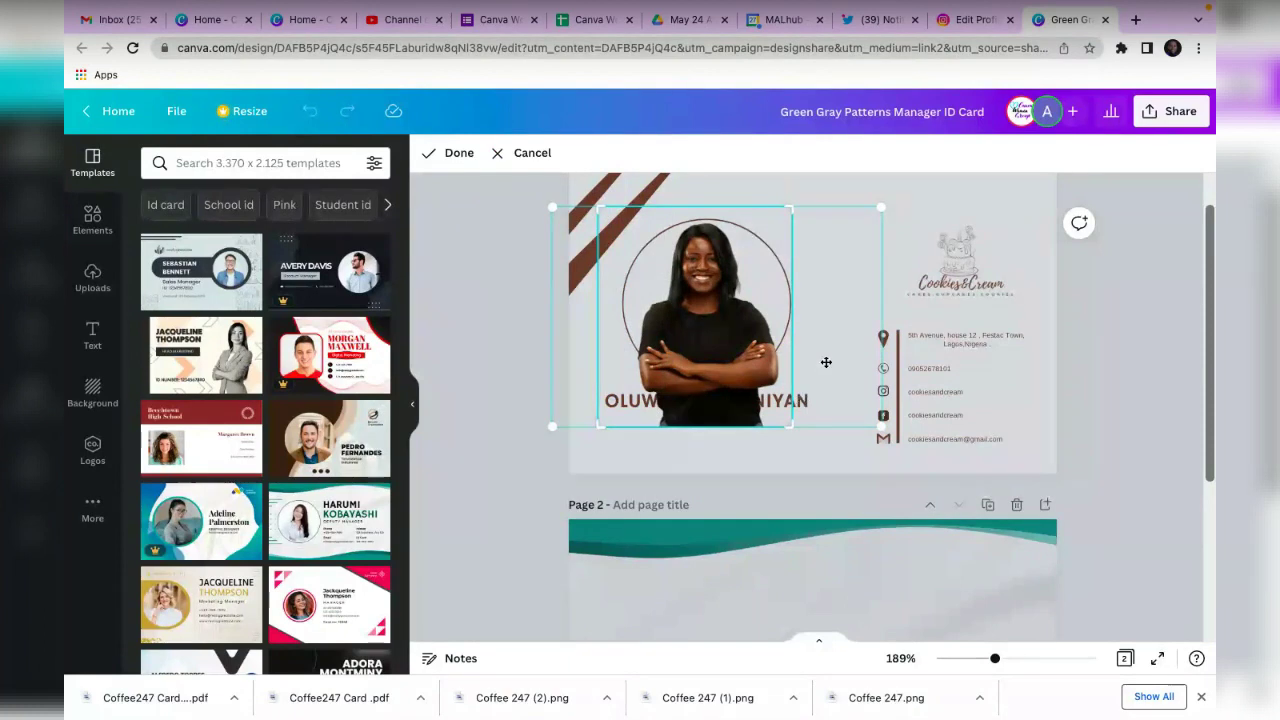
left_click(835, 458)
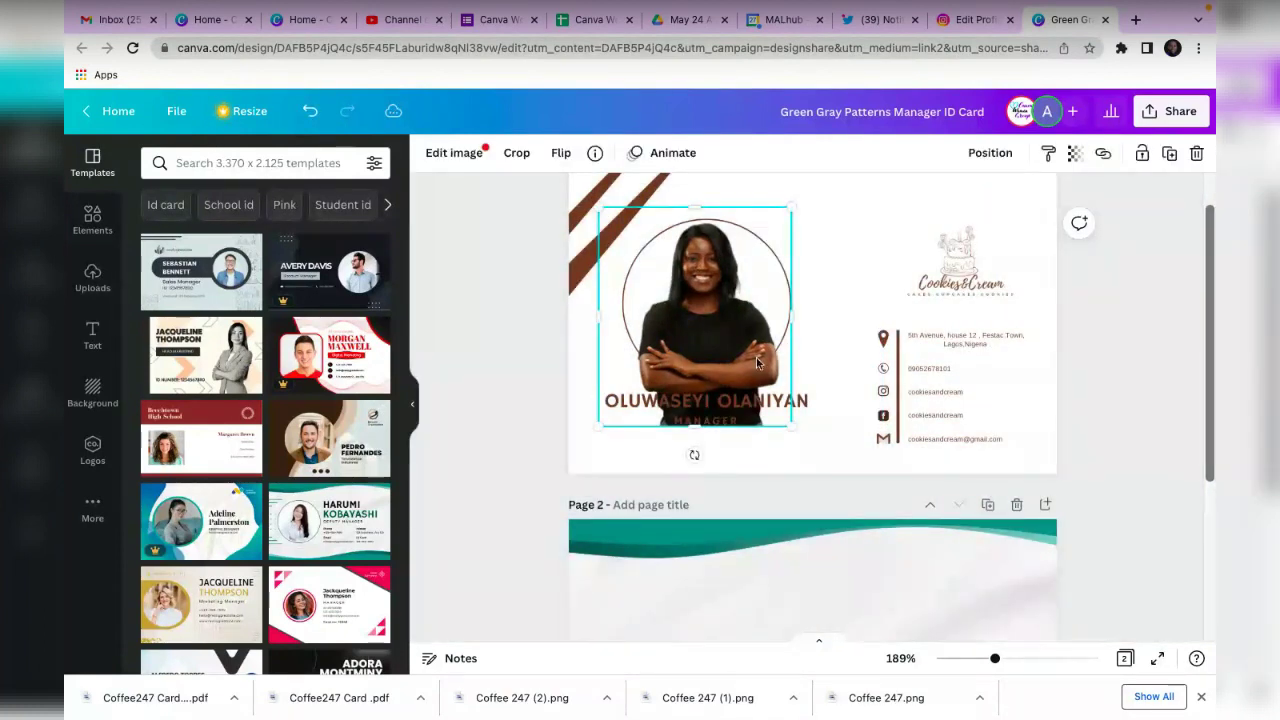
Crop the portrait back to the circle's width and cut it off above the folded arms, at about 1.2 by 1.
left_click_drag(694, 426, 715, 345)
left_click(844, 289)
left_click(722, 296)
left_click_drag(596, 276, 622, 276)
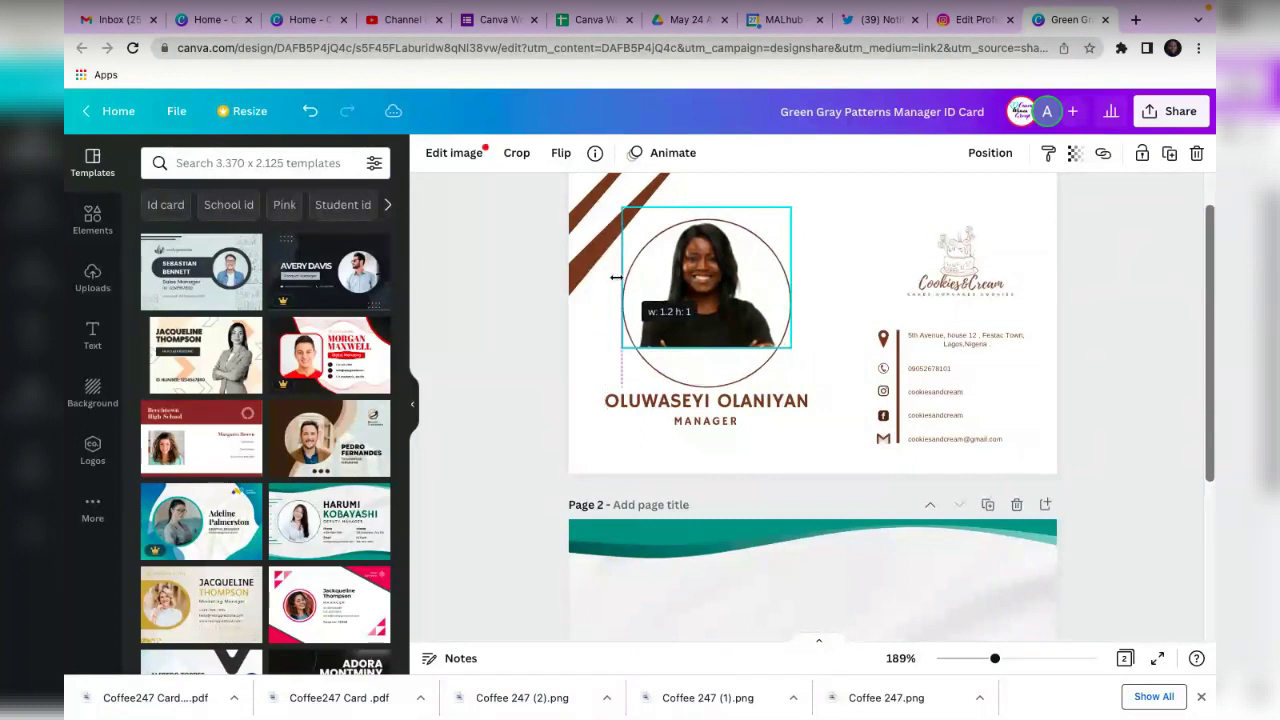
Delete the portrait photo and the circular outline around it from the ID card.
double_click(697, 306)
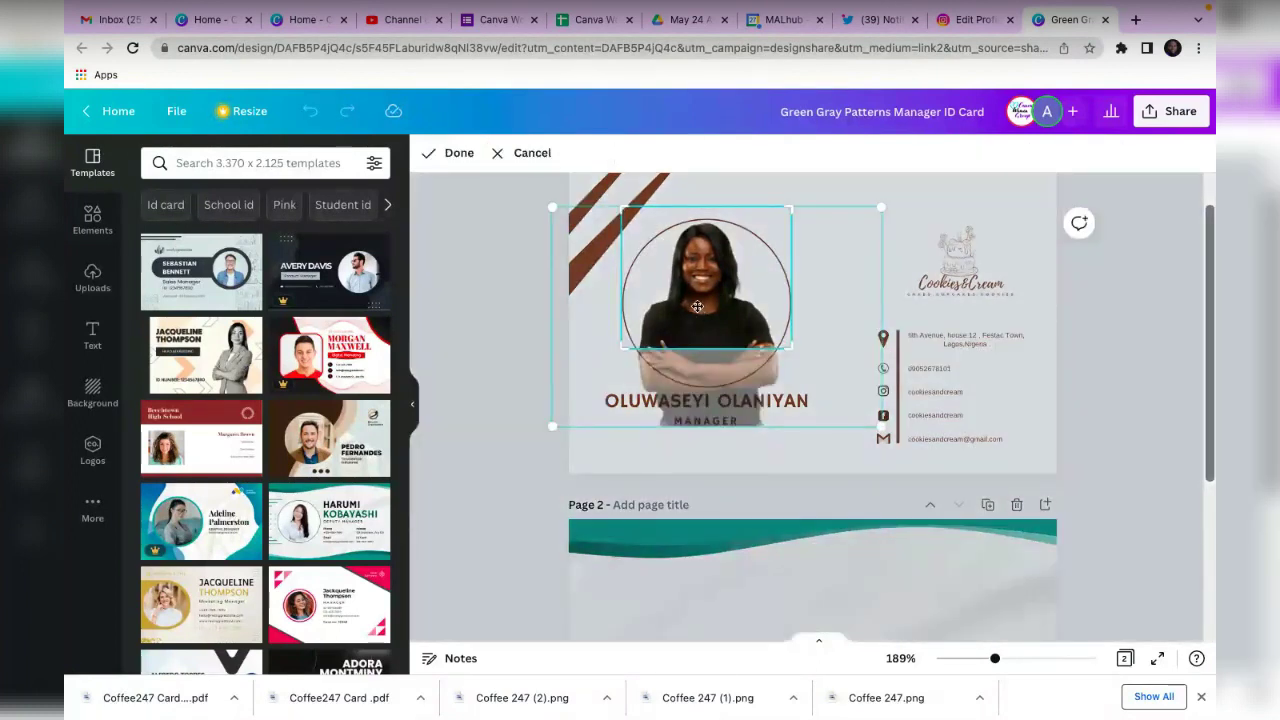
key("Escape")
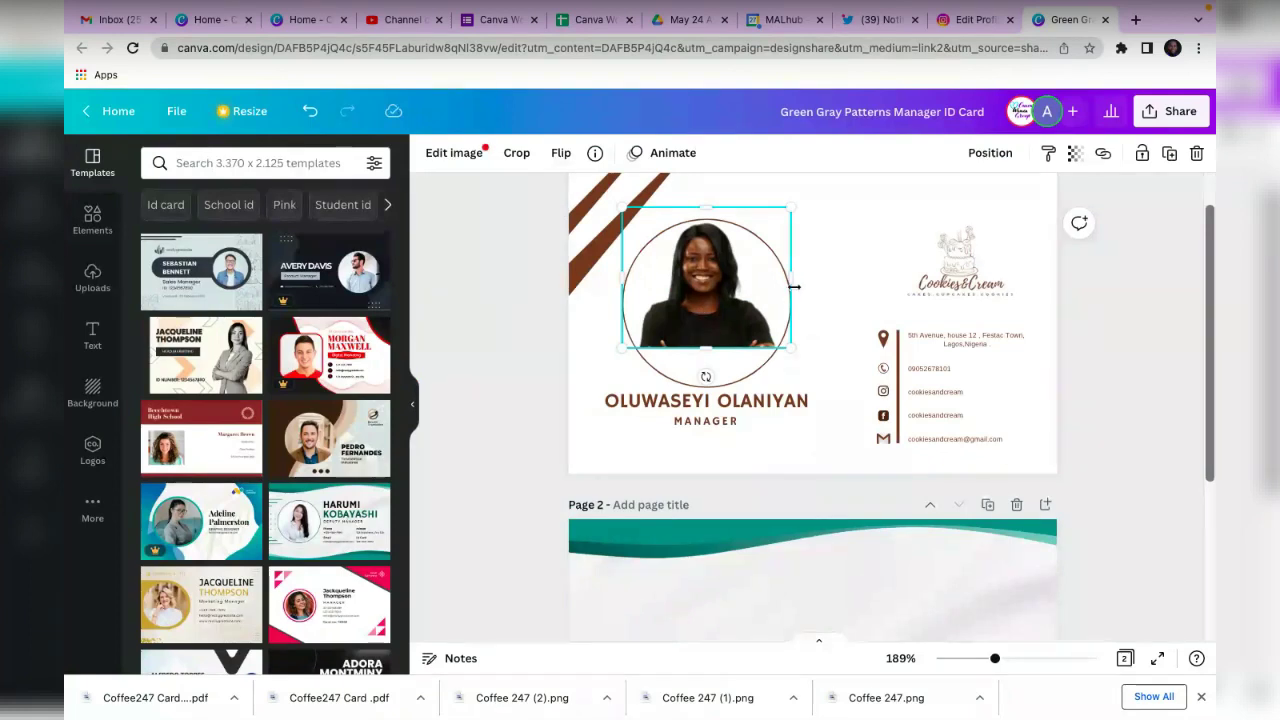
double_click(775, 293)
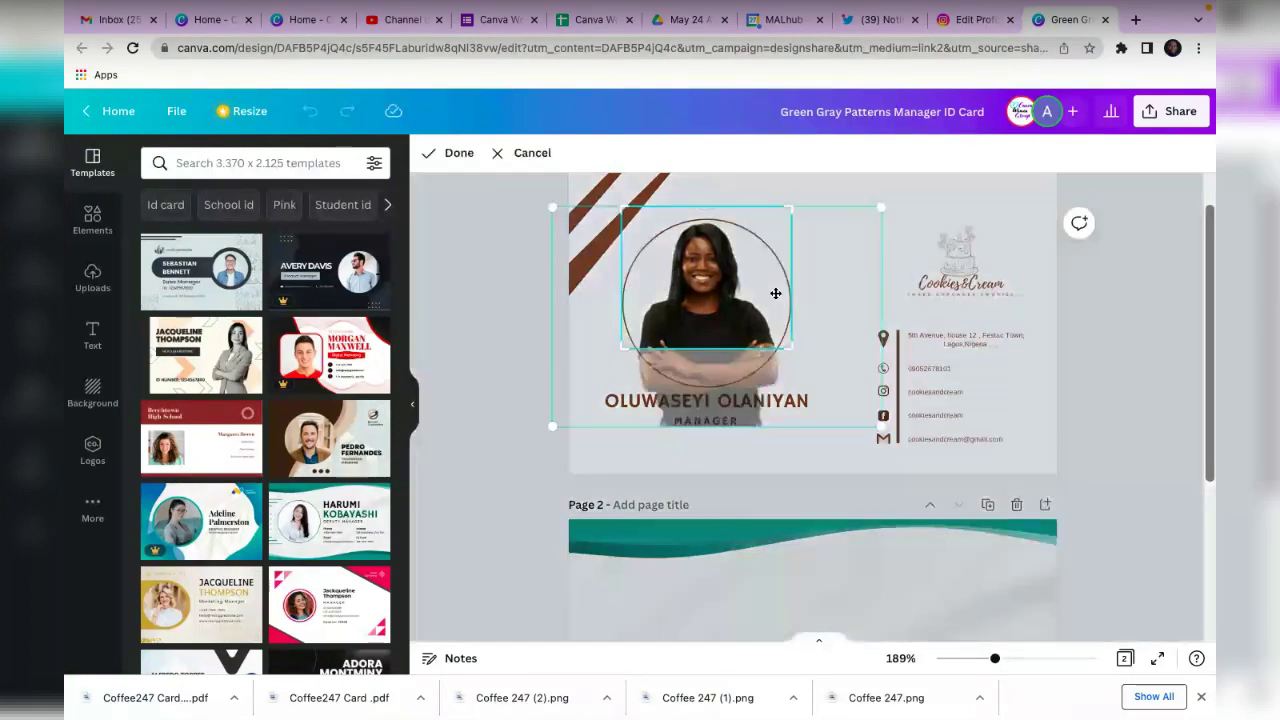
key("Delete")
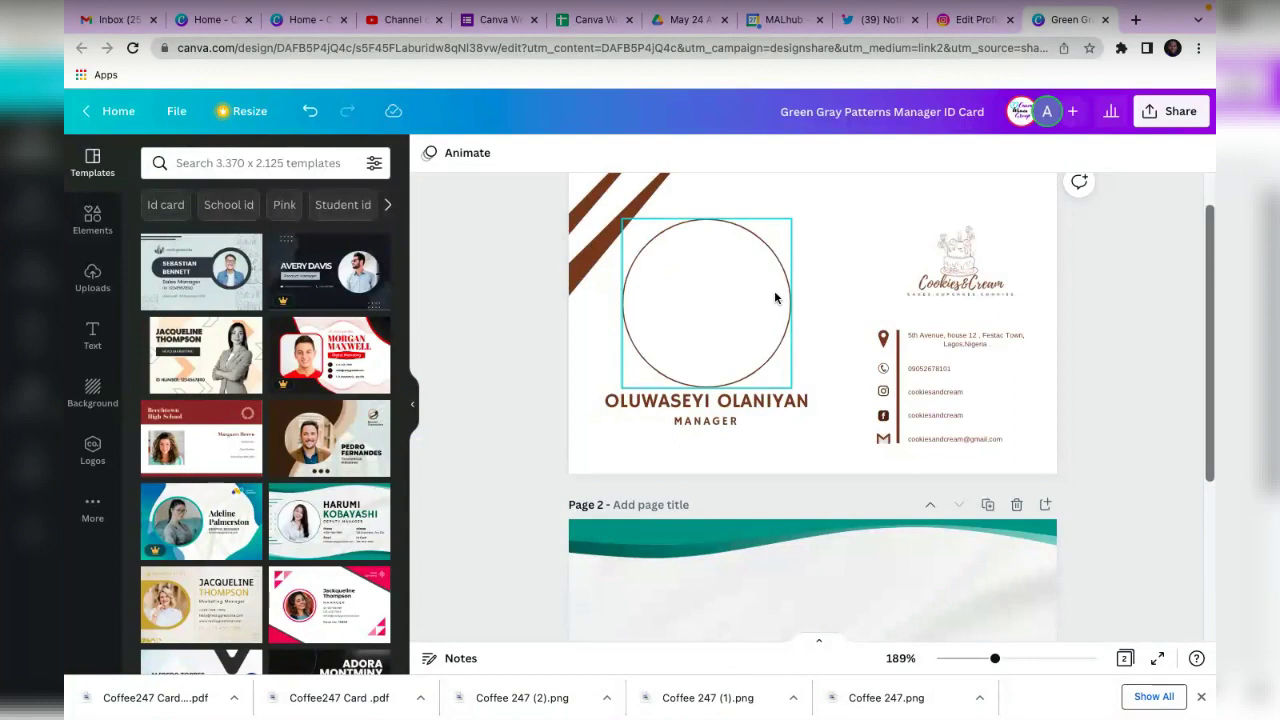
left_click(774, 298)
key("Delete")
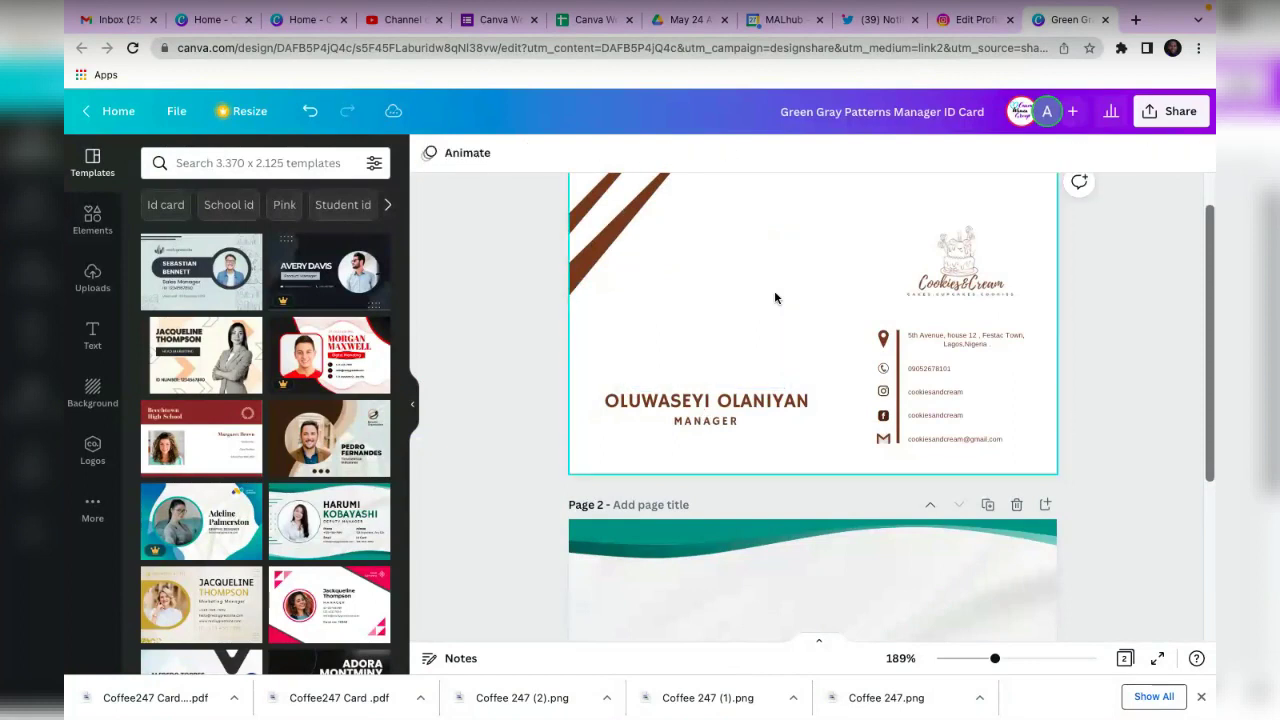
Add a solid brown circle to the ID card and place it in the emptied portrait area above the name.
scroll(265, 430, "down", 2)
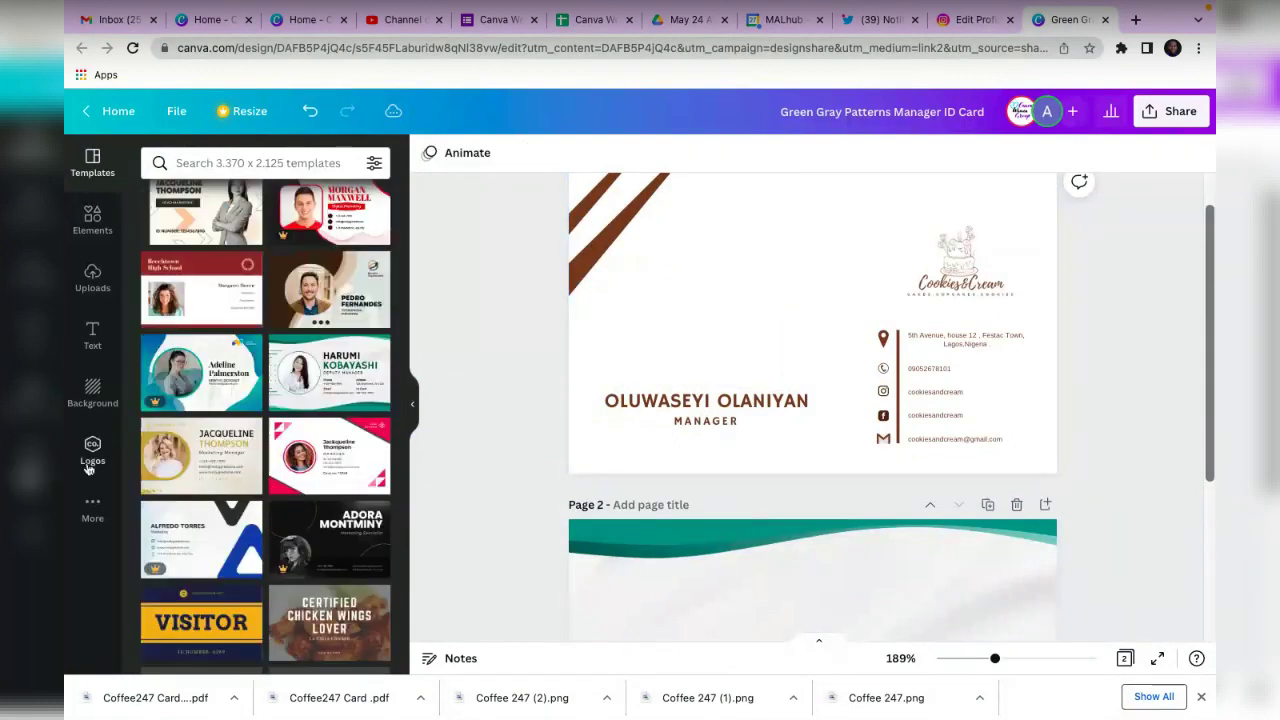
left_click(697, 287)
key("ctrl+z")
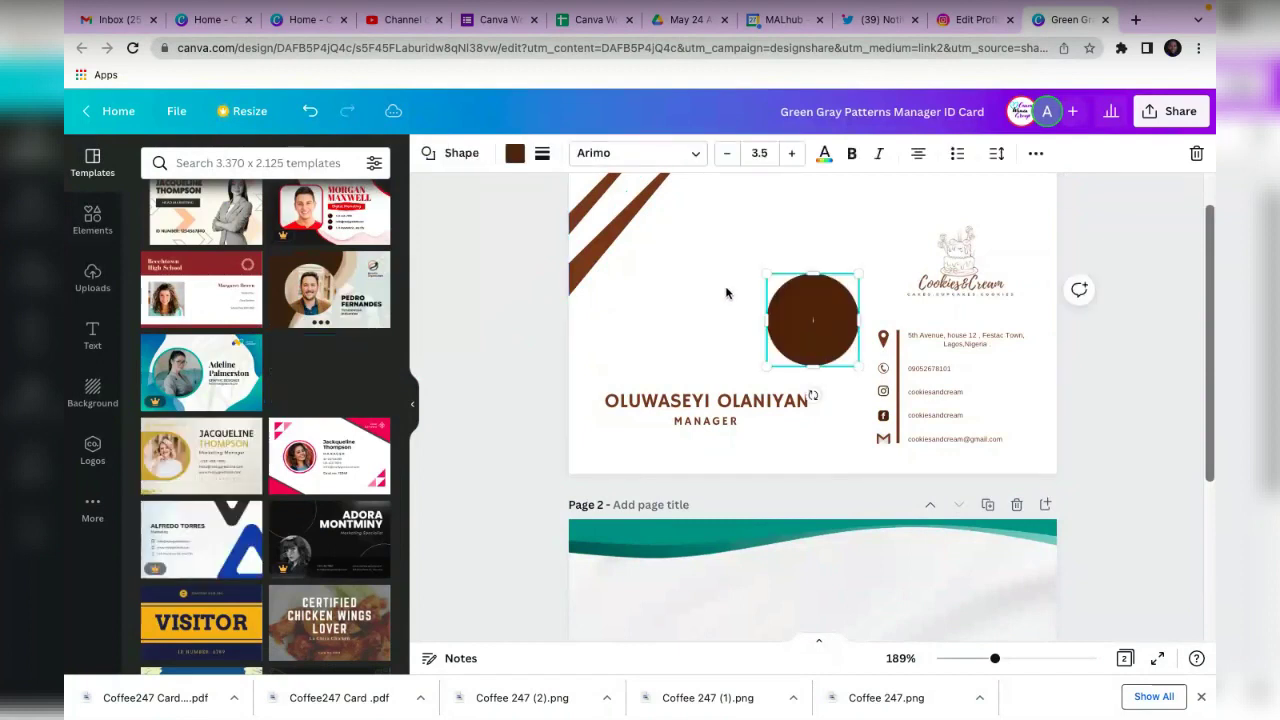
left_click(739, 306)
left_click_drag(823, 312, 704, 292)
left_click(778, 253)
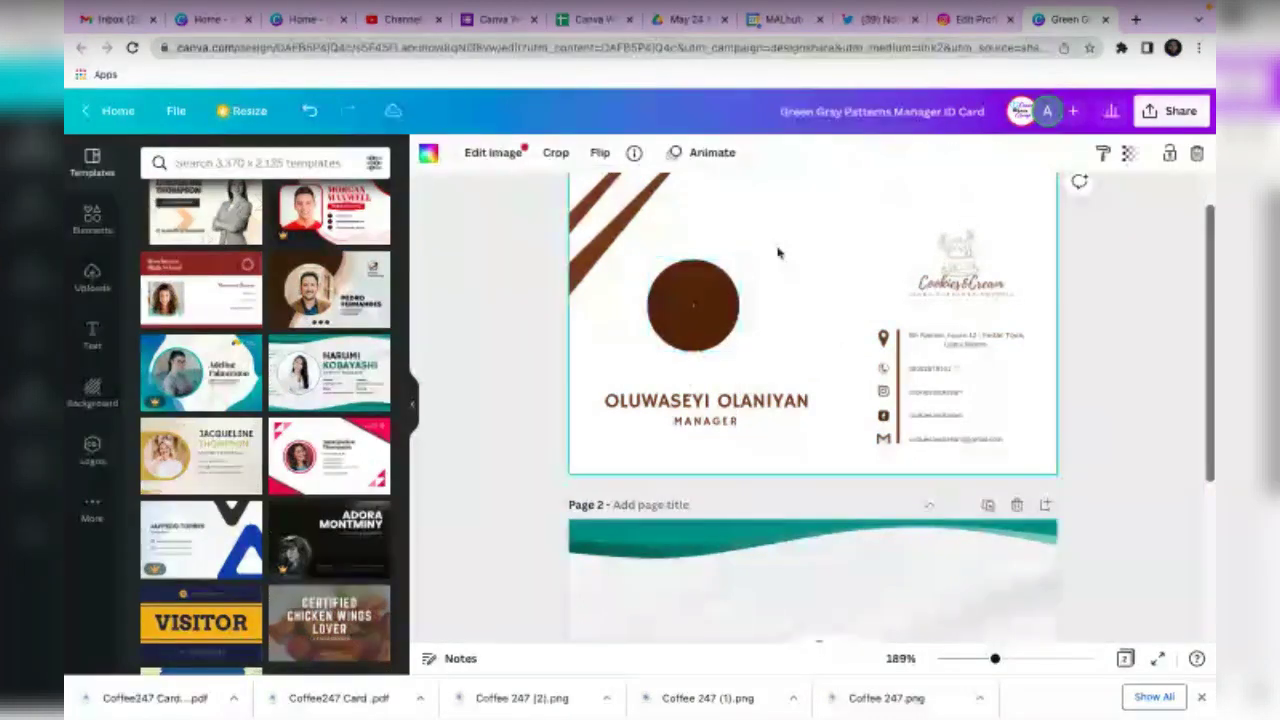
left_click(669, 301)
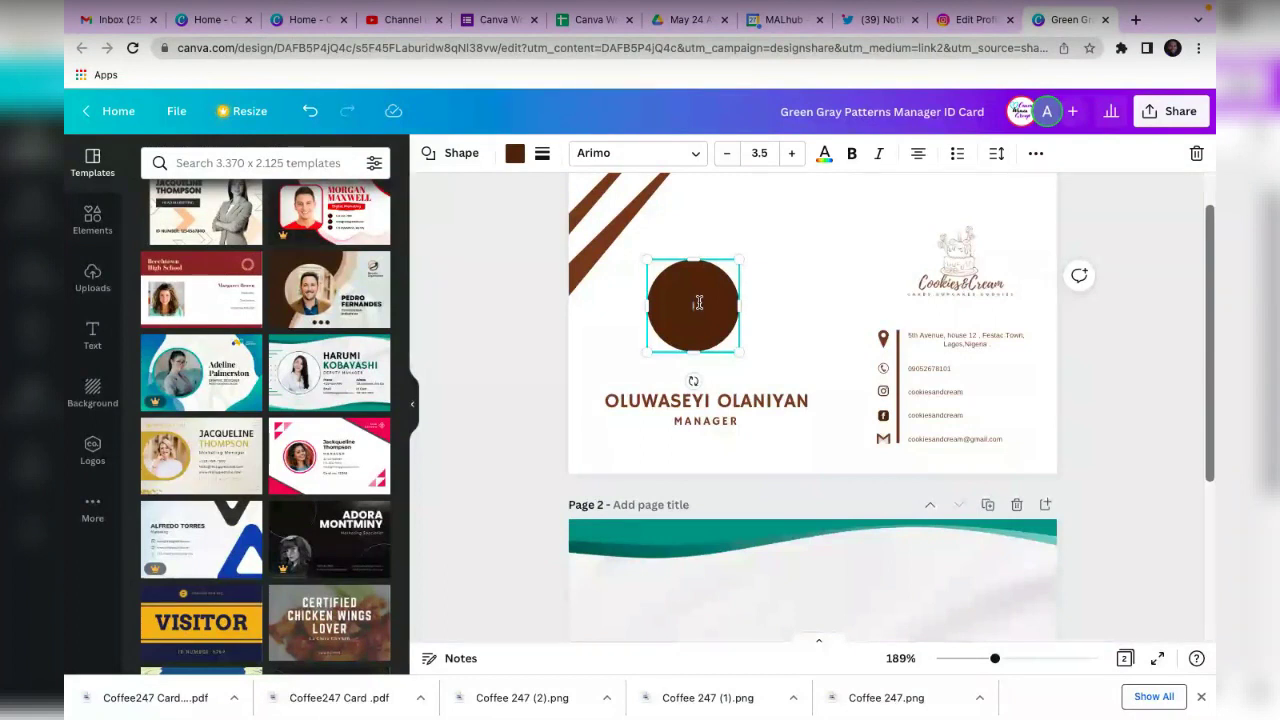
left_click(452, 154)
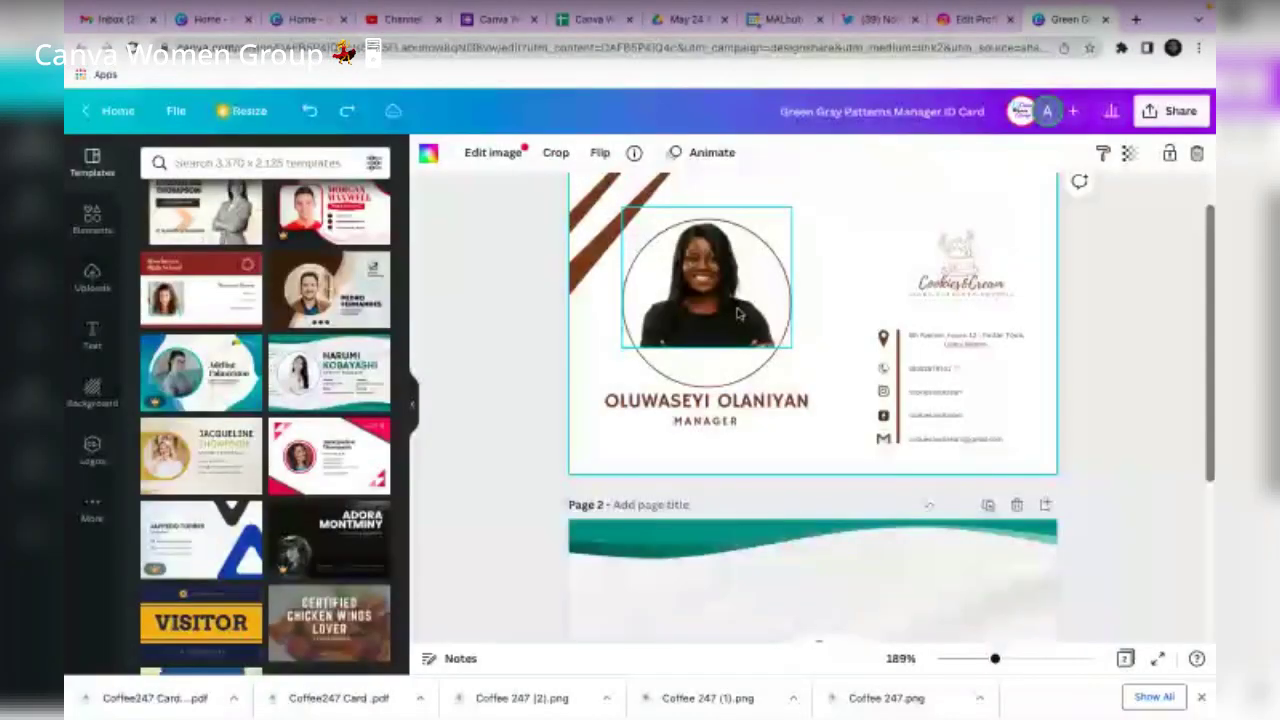
Close the ID card design and return to the Canva home page.
scroll(829, 313, "up", 1)
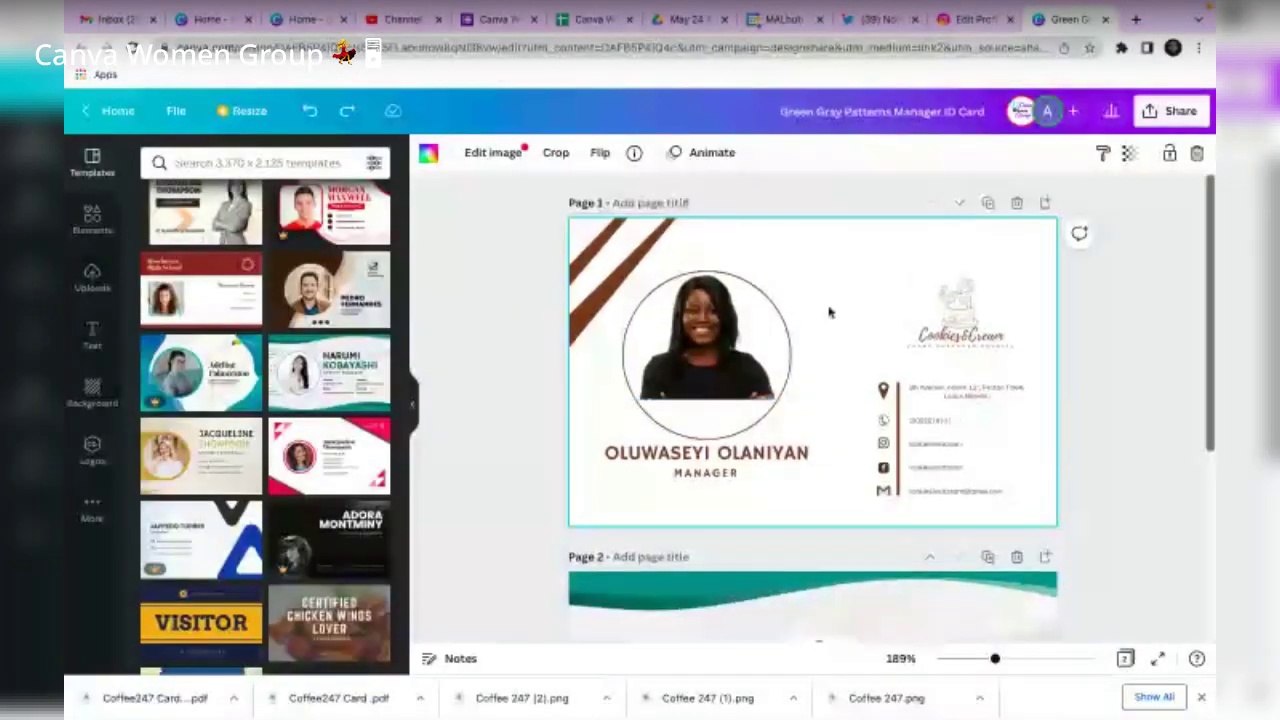
scroll(829, 313, "down", 2)
left_click(1105, 19)
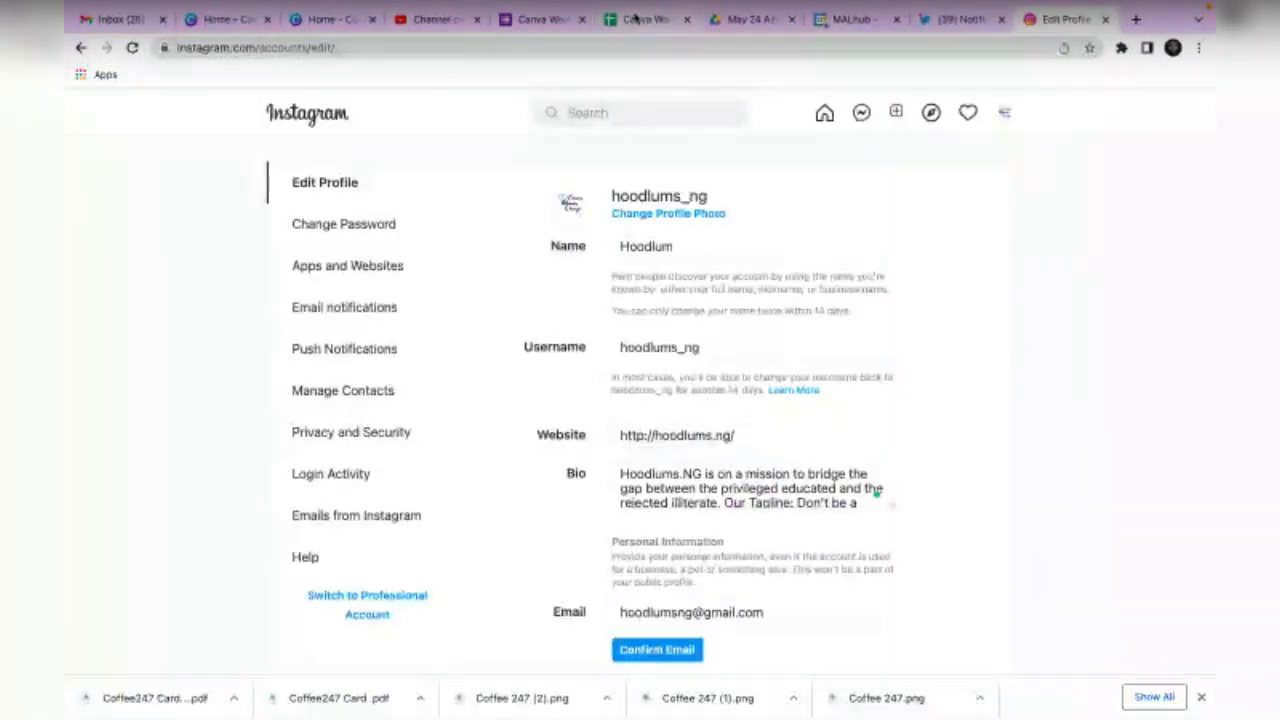
left_click(305, 19)
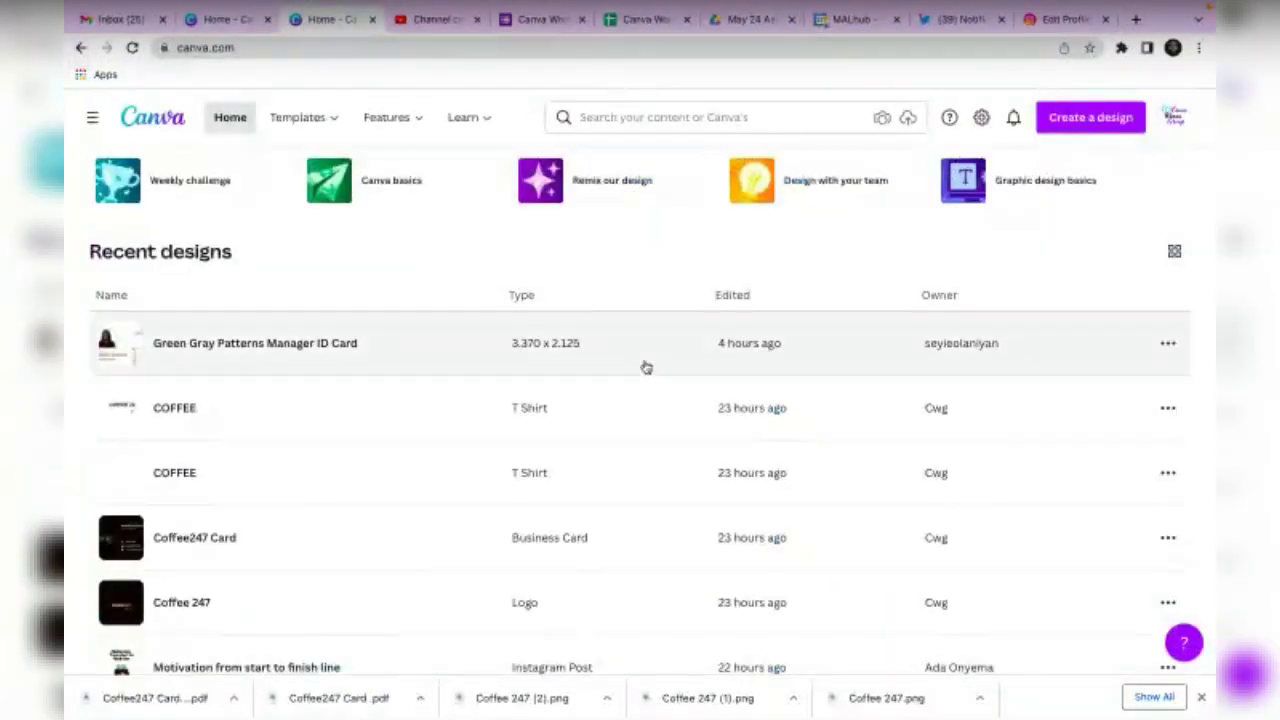
Open the first COFFEE T-shirt design from the recent designs and delete its "COFFEE 24 7" text.
scroll(572, 480, "up", 2)
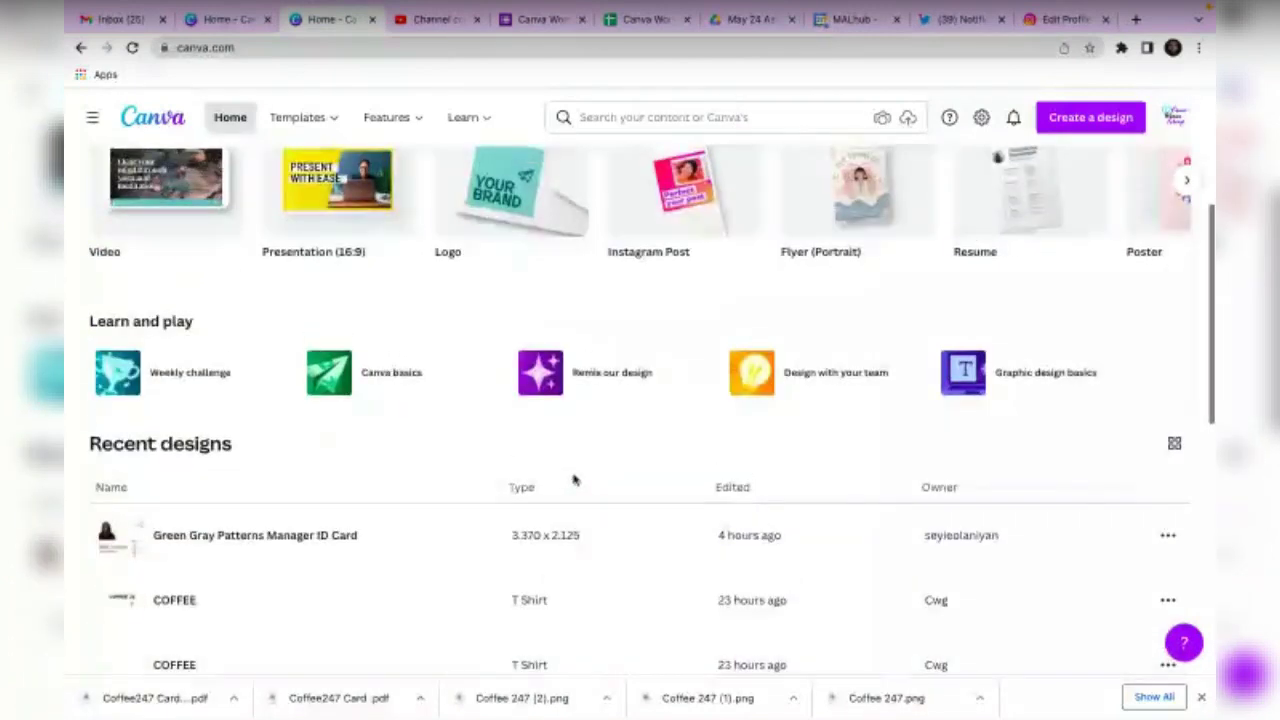
scroll(469, 591, "up", 1)
scroll(470, 593, "down", 2)
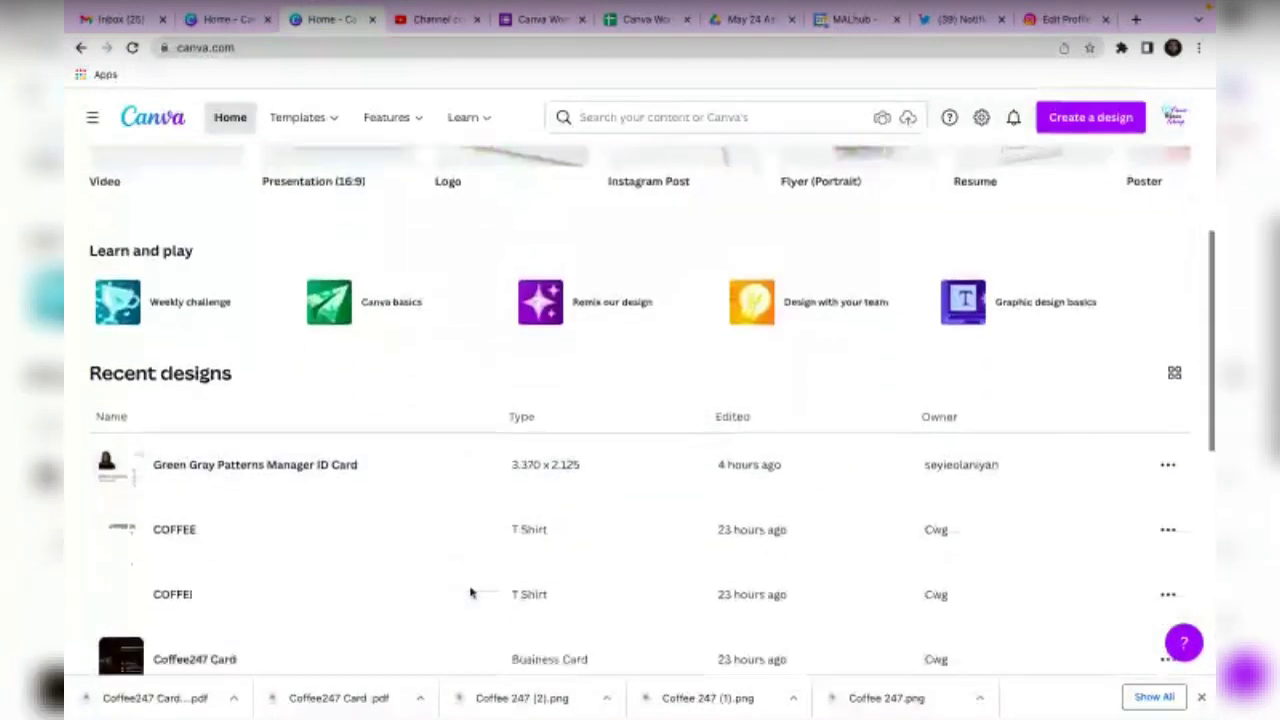
scroll(470, 593, "down", 1)
scroll(548, 435, "down", 1)
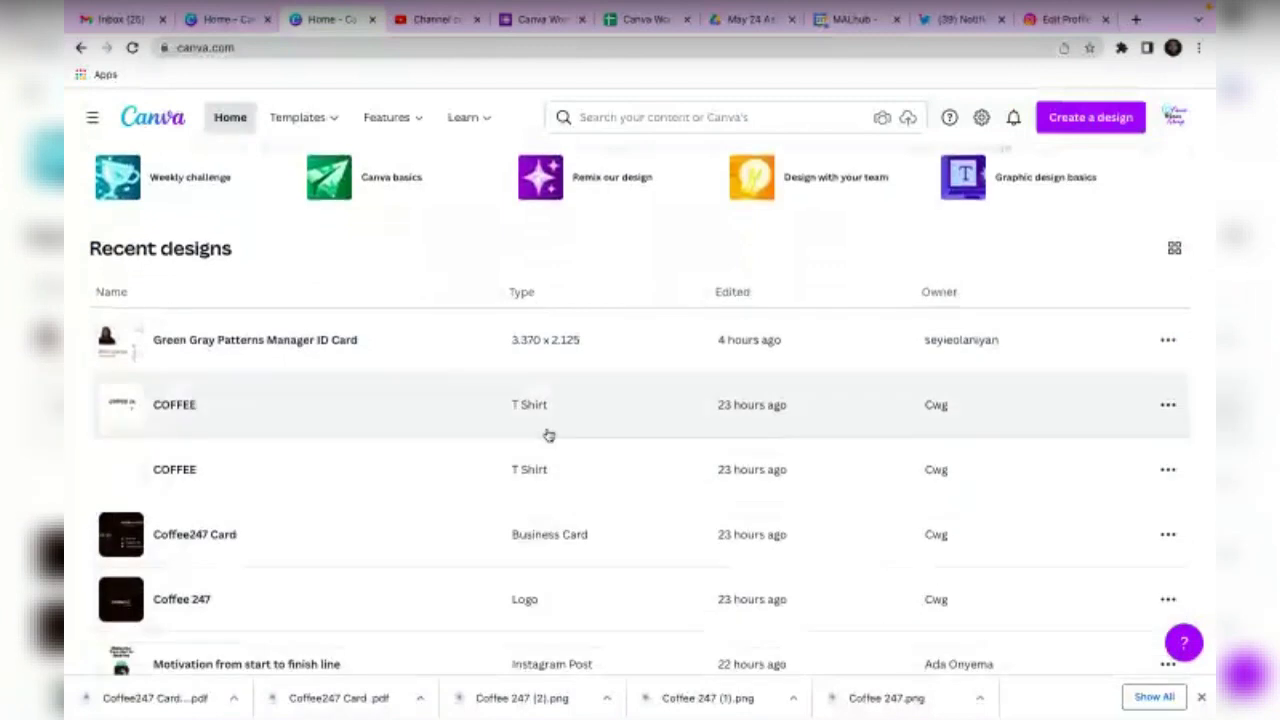
left_click(548, 435)
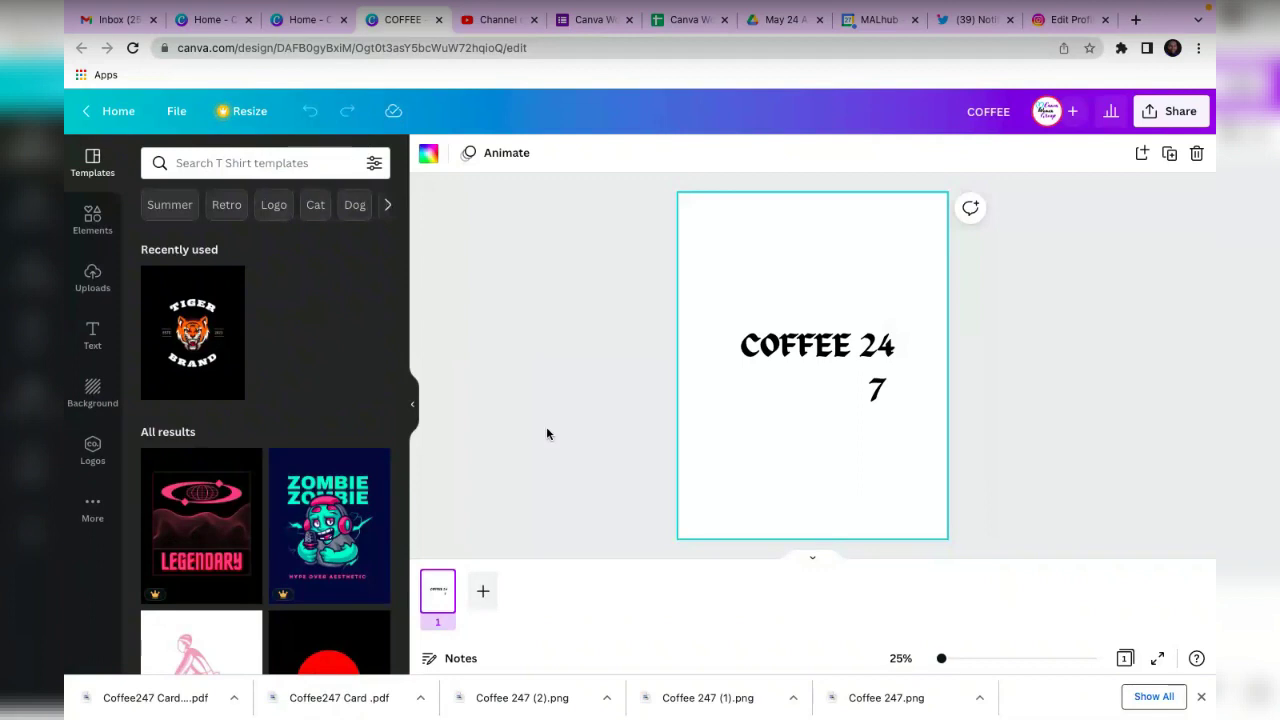
left_click(842, 395)
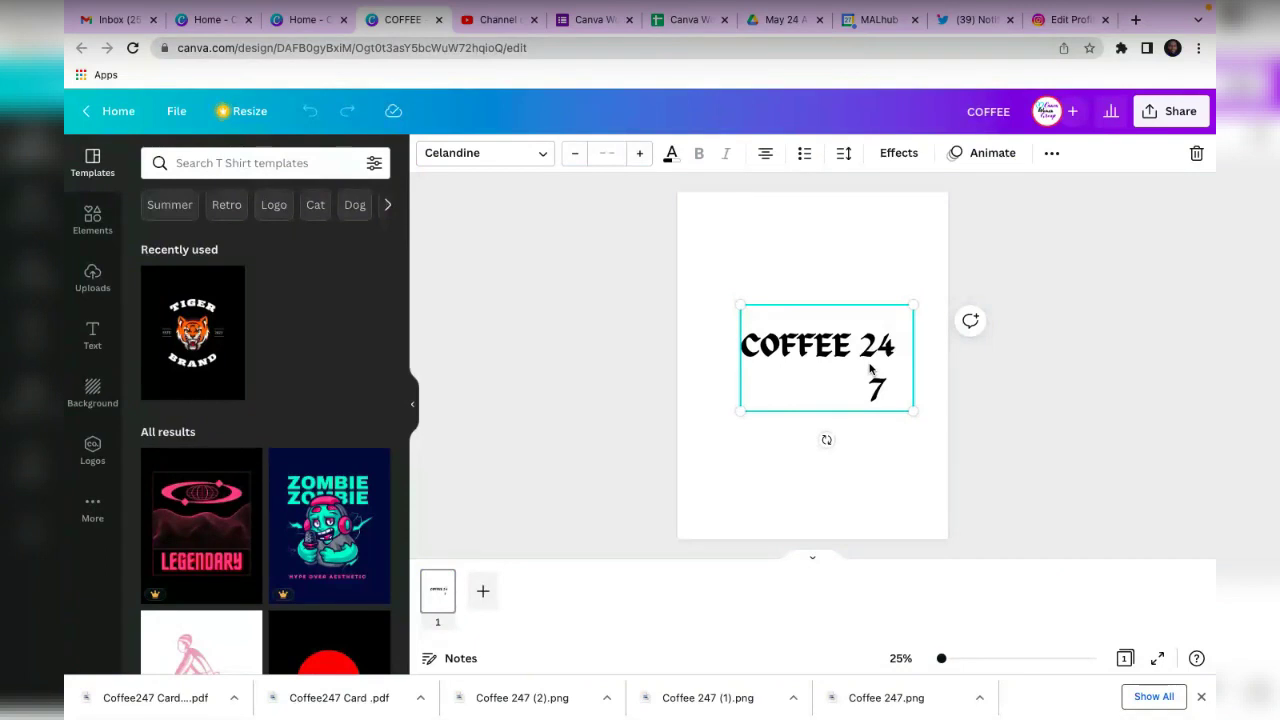
key("Delete")
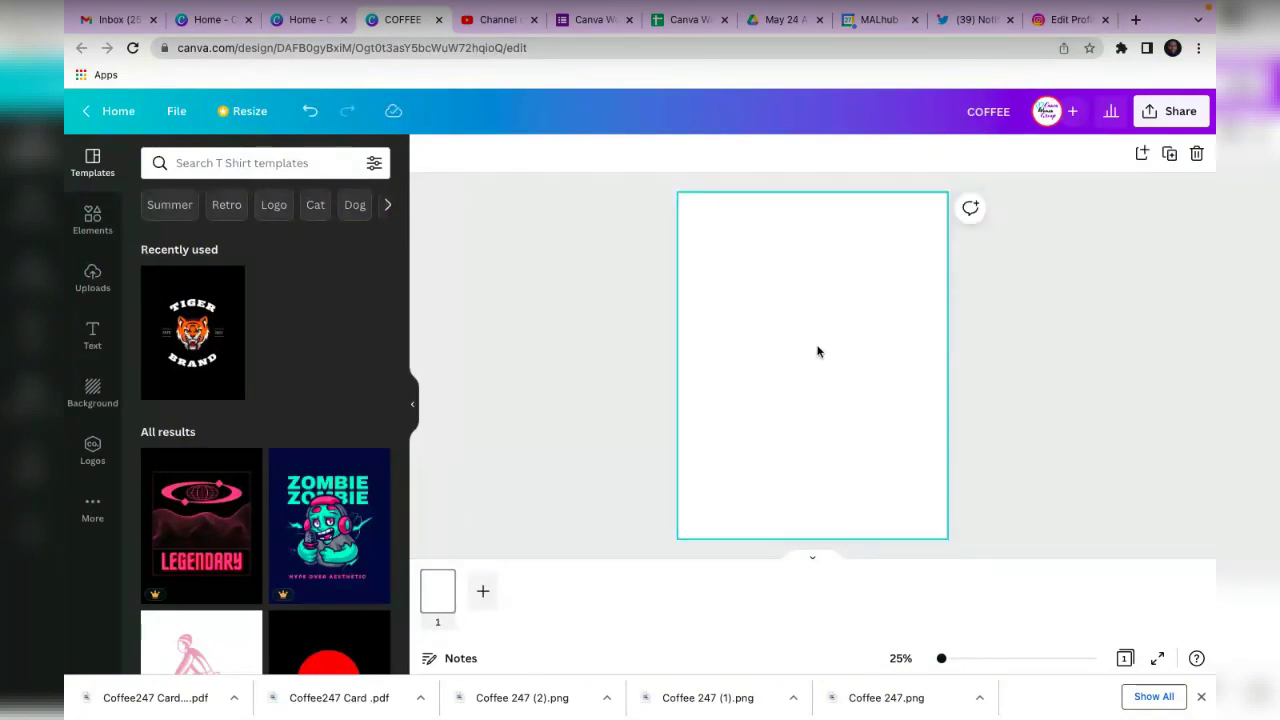
Return to the recent designs and open the Coffee 247 logo design.
left_click(305, 19)
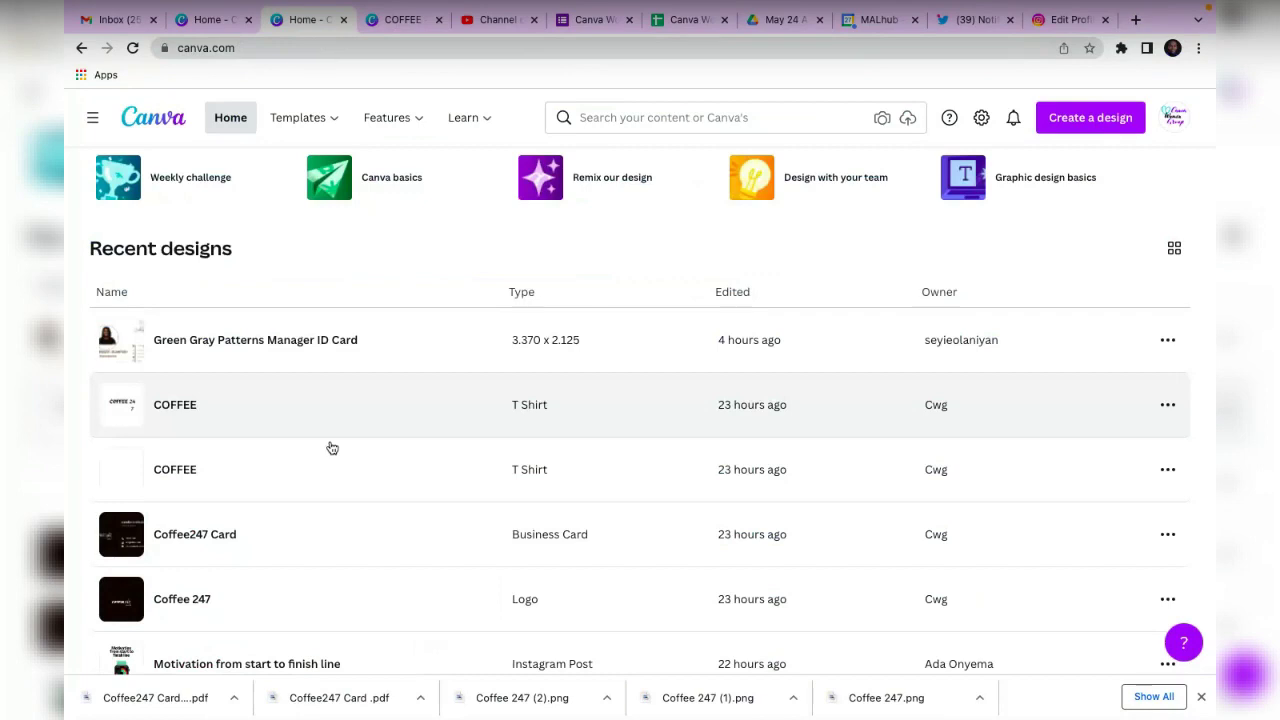
scroll(329, 449, "down", 3)
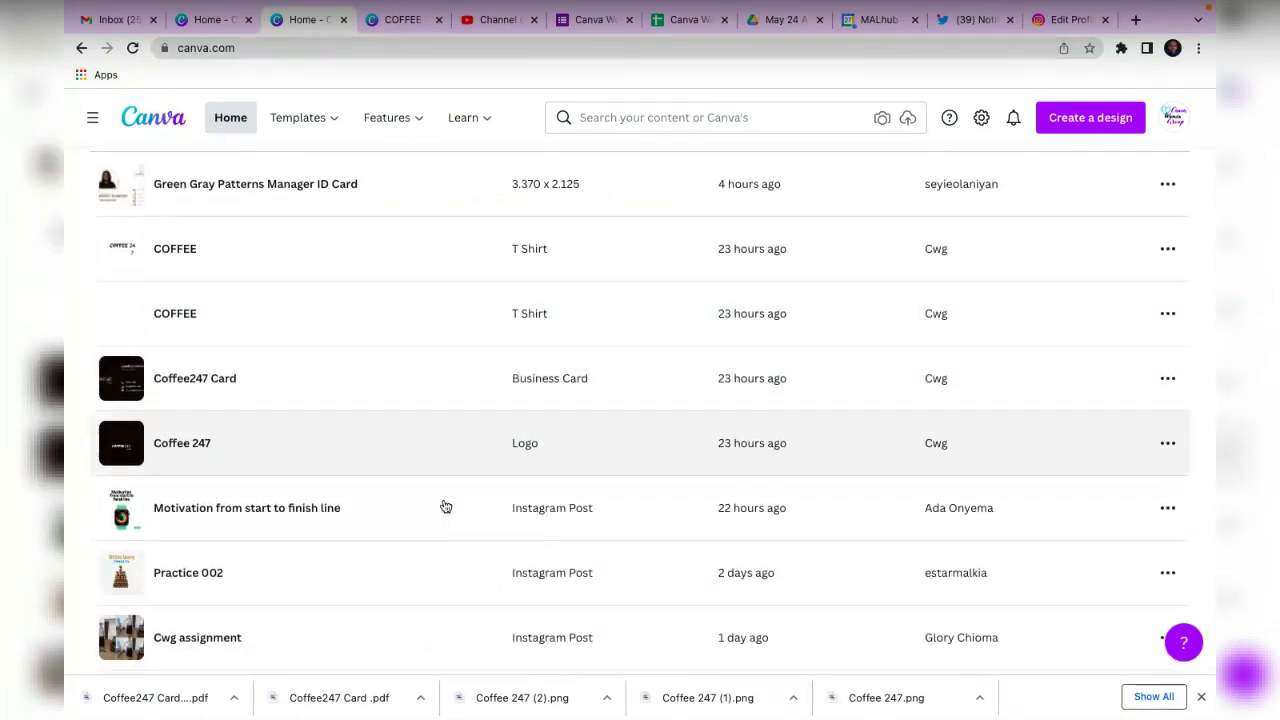
scroll(440, 515, "down", 1)
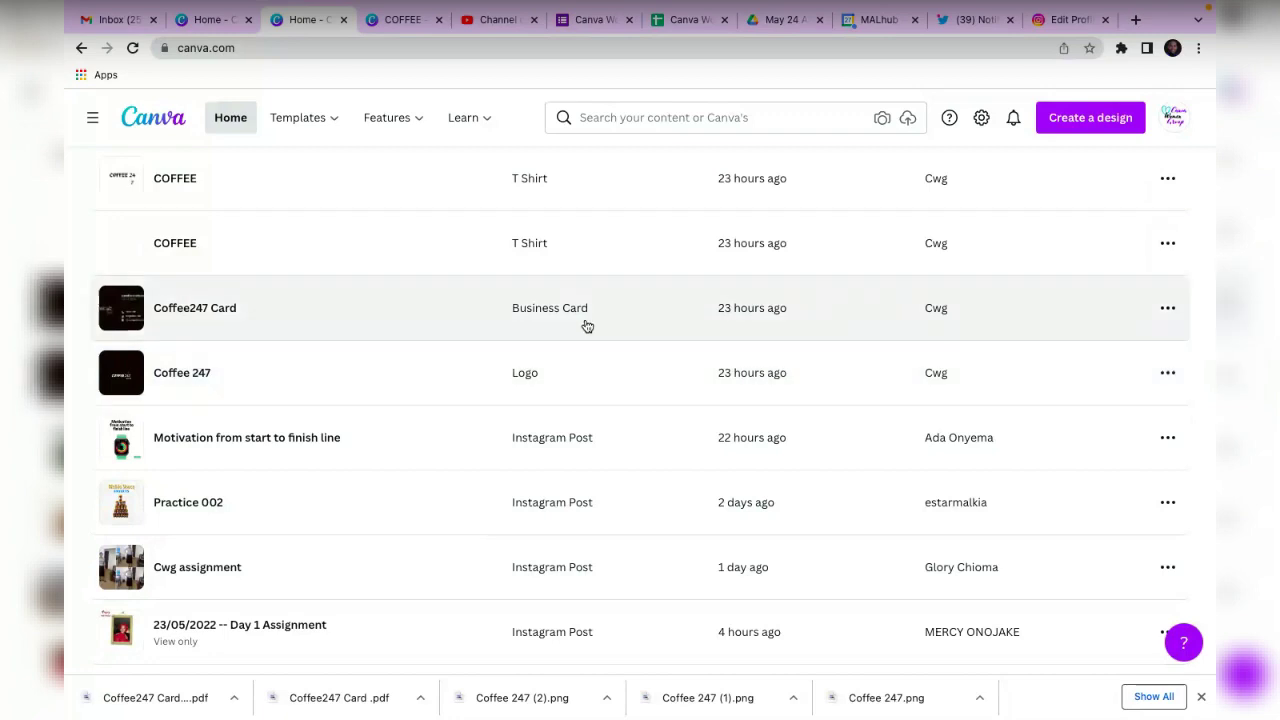
left_click(577, 371)
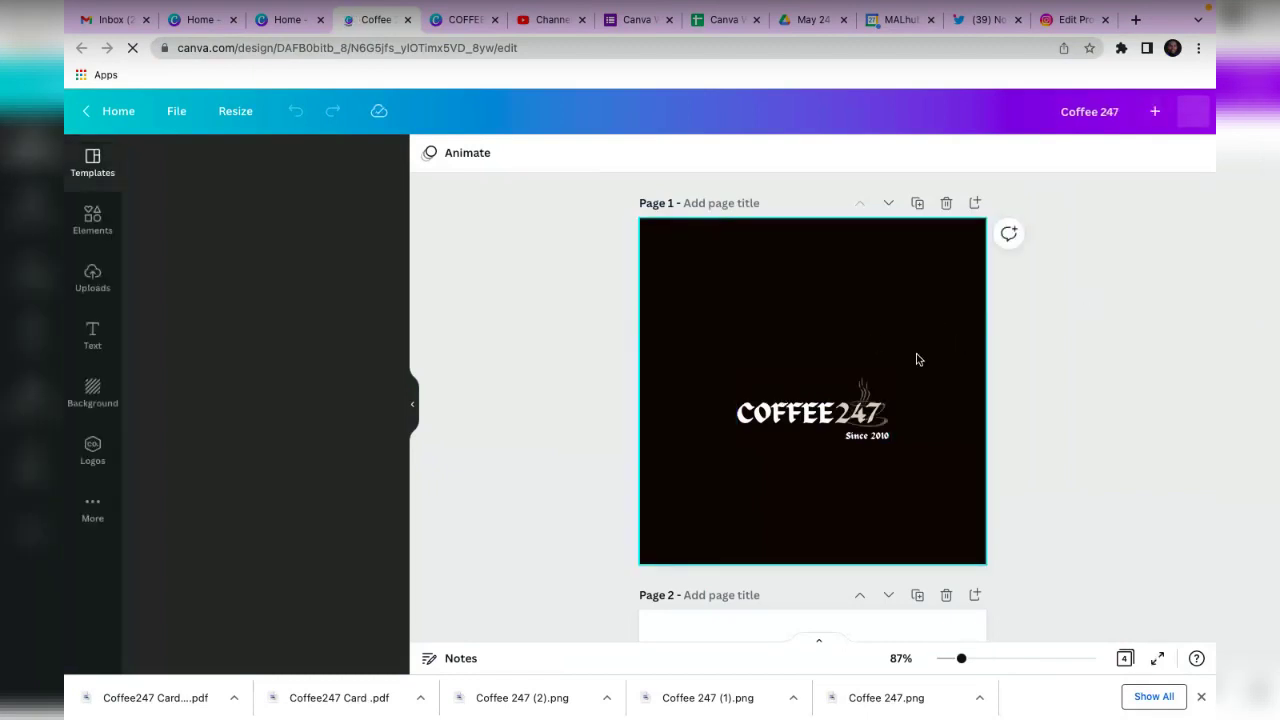
Examine the COFFEE247 logo with its steaming cup and "Since 2010" line up close, and its version on page 3.
scroll(866, 398, "up", 5)
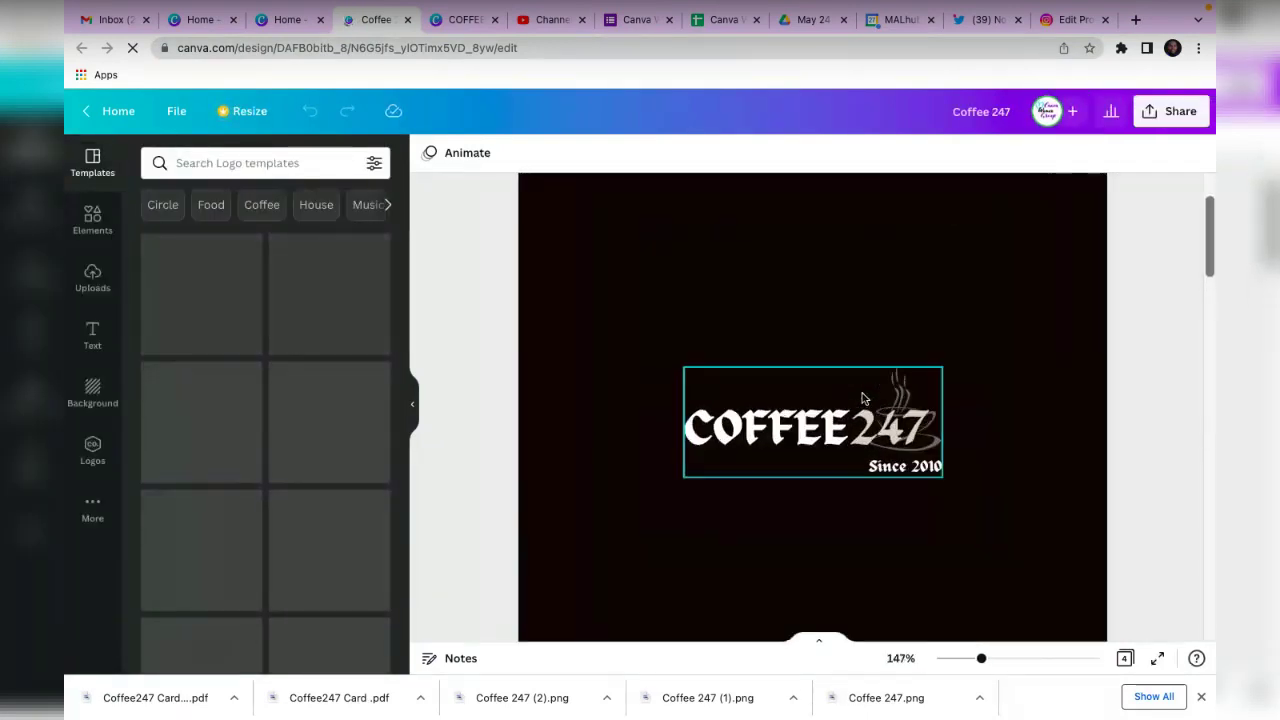
scroll(866, 398, "up", 2)
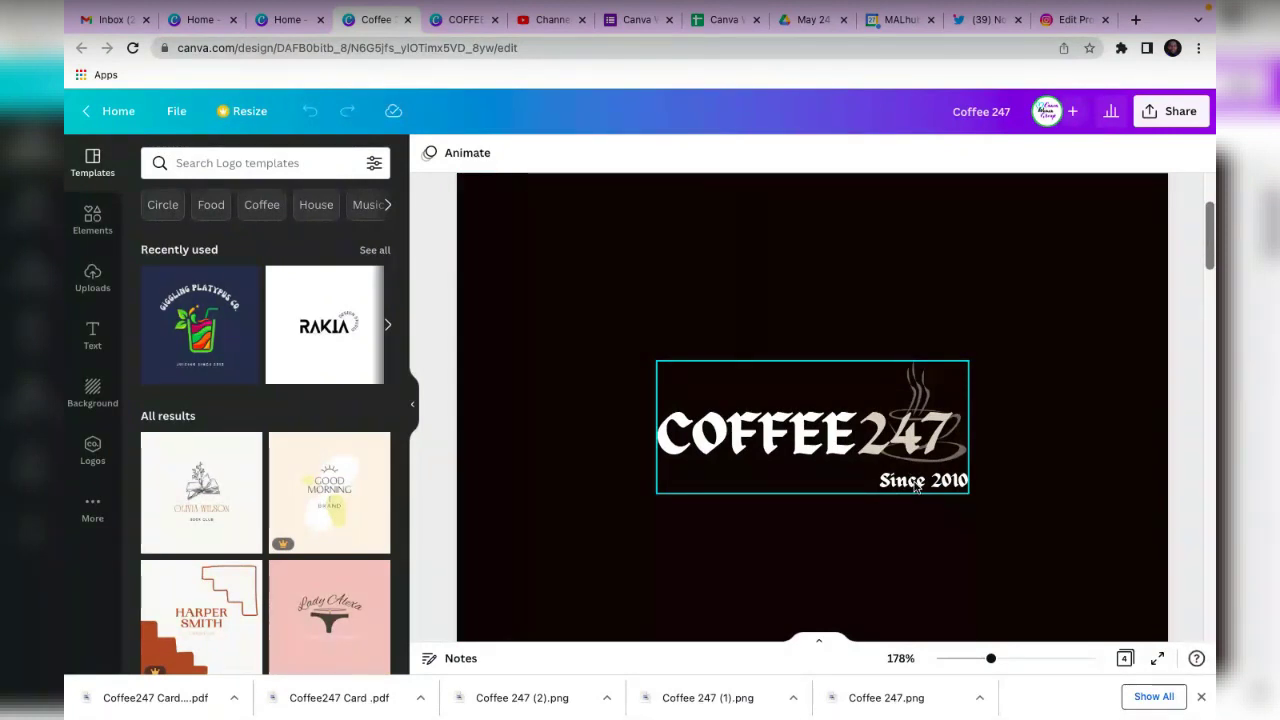
scroll(914, 487, "down", 3)
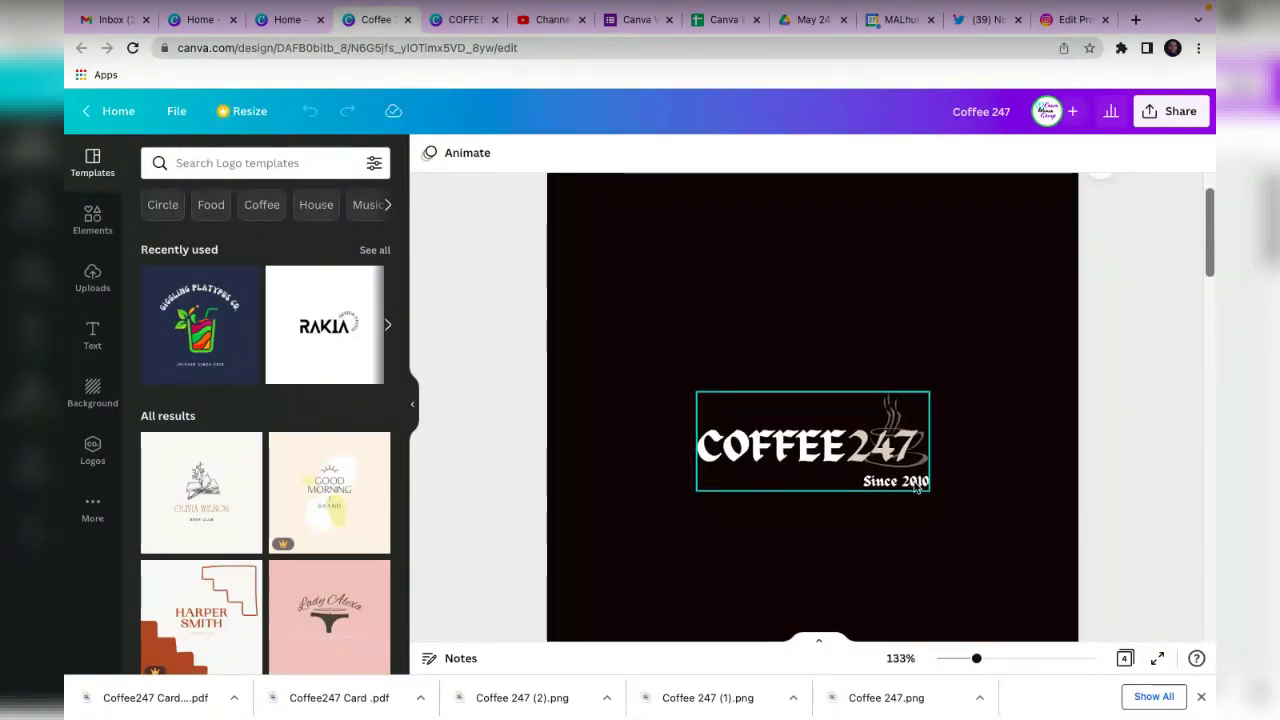
scroll(914, 487, "down", 1)
left_click(928, 527)
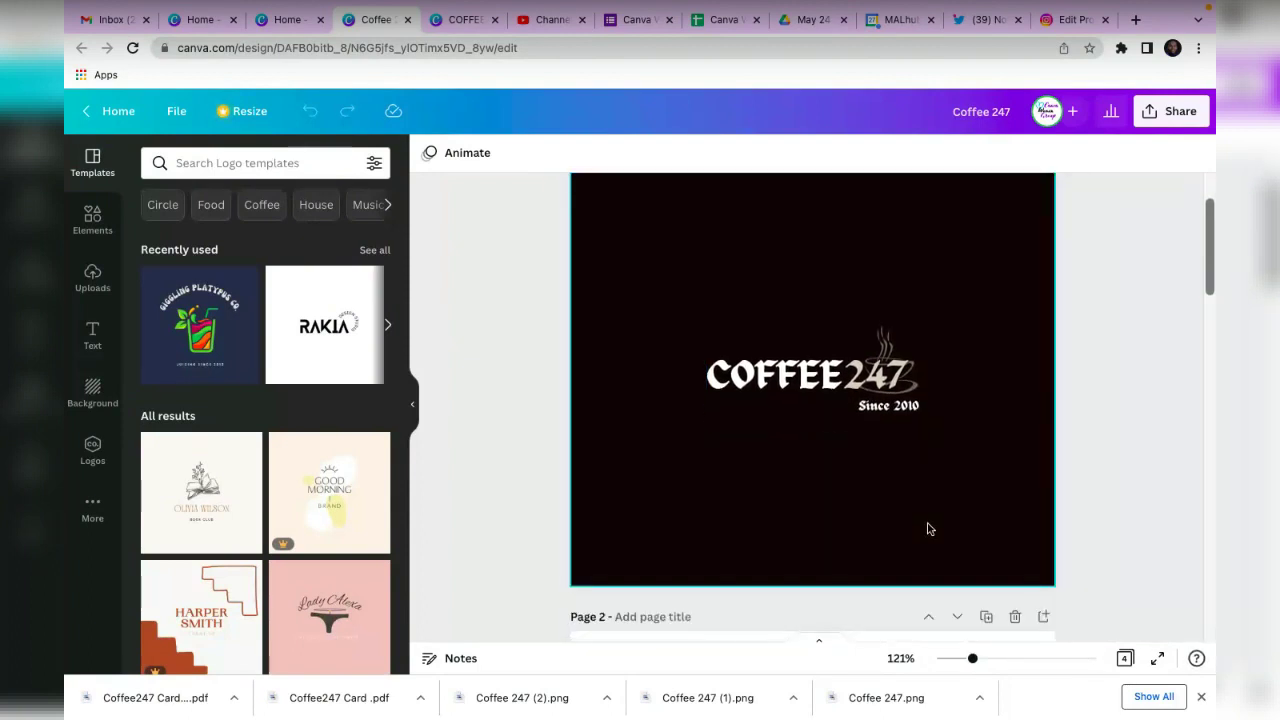
left_click(916, 412)
scroll(893, 376, "down", 2)
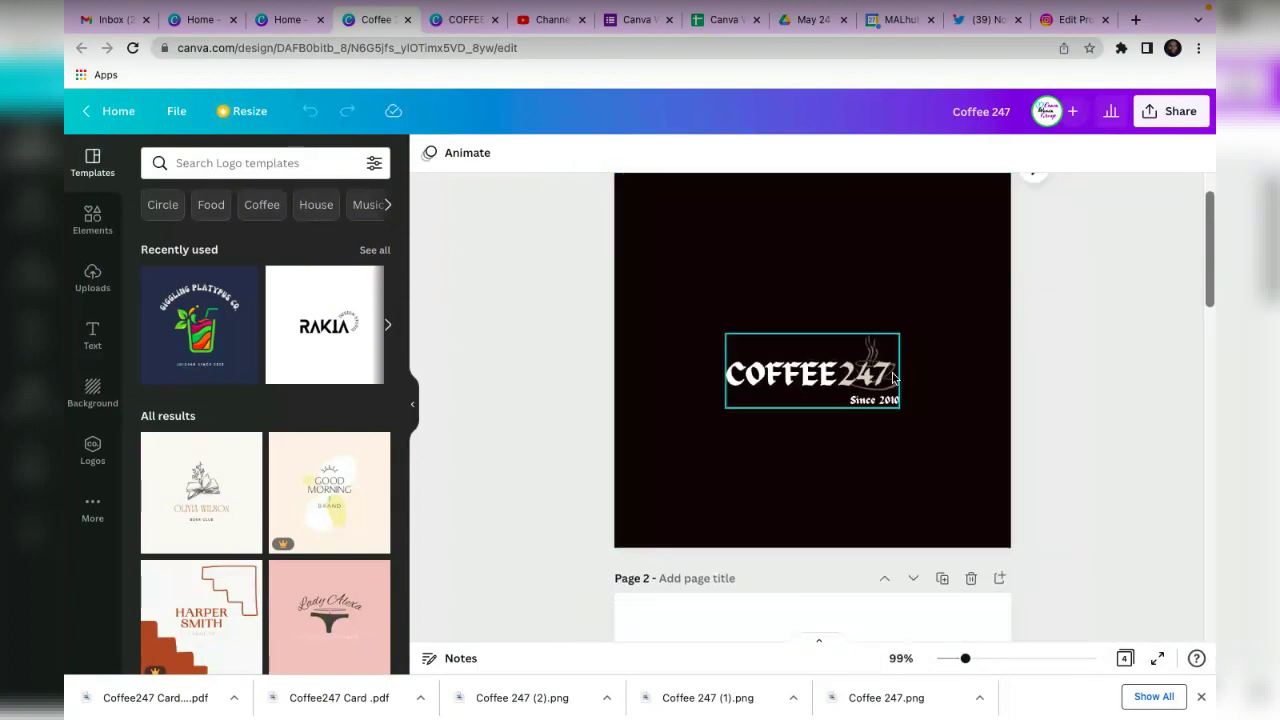
scroll(893, 376, "down", 3)
scroll(830, 541, "down", 5)
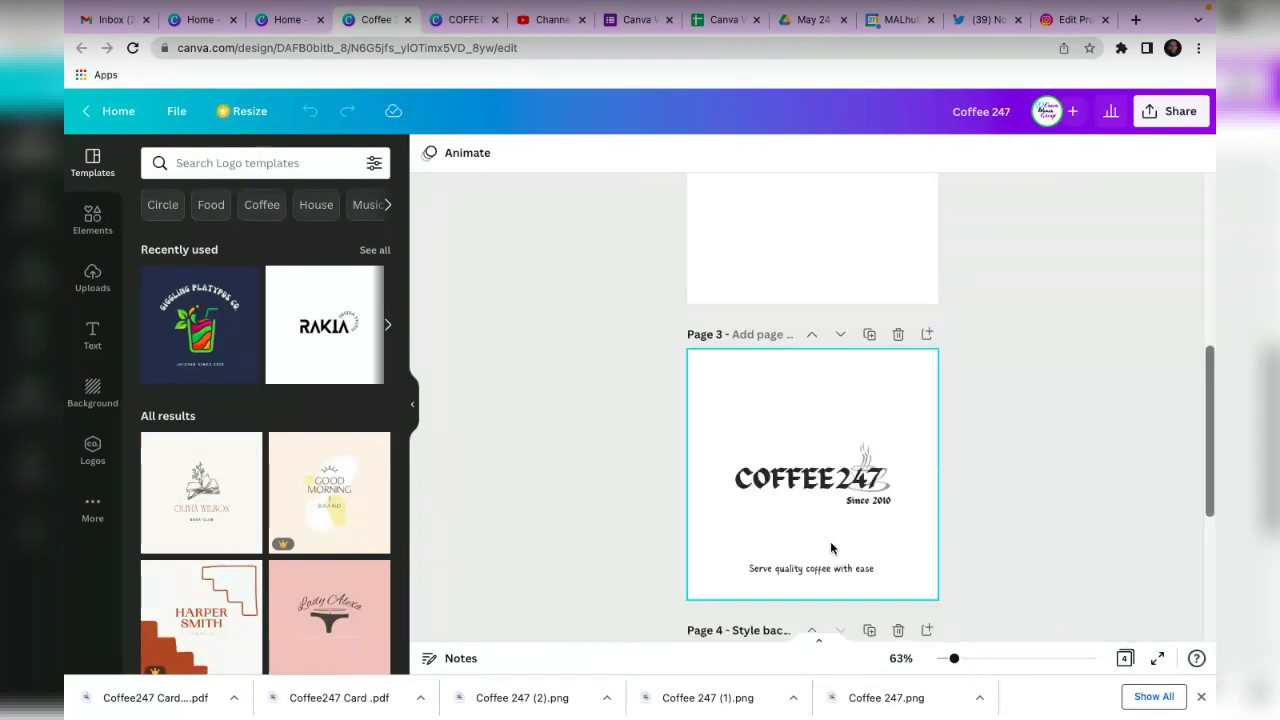
Move the "Serve quality coffee with ease" tagline on page 4 so it lines up with the left edge of the COFFEE247 logo.
scroll(830, 541, "down", 3)
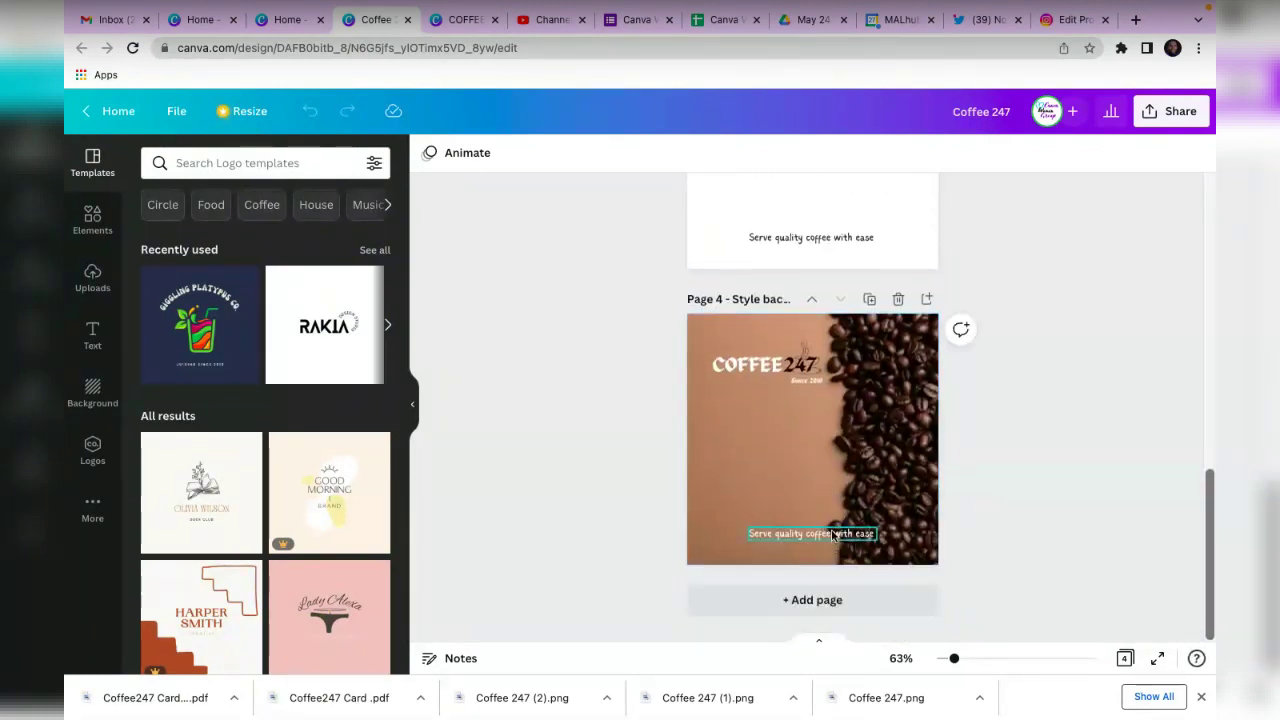
left_click(833, 535)
left_click_drag(842, 537, 801, 533)
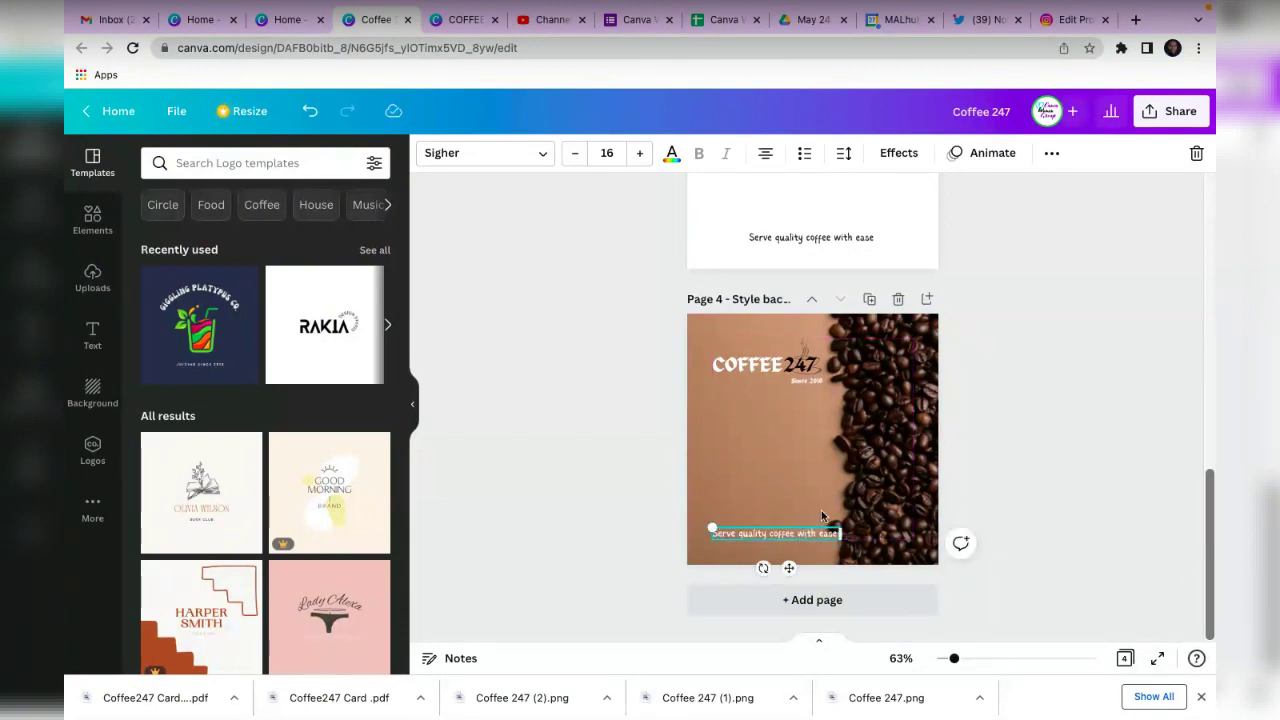
left_click(764, 500)
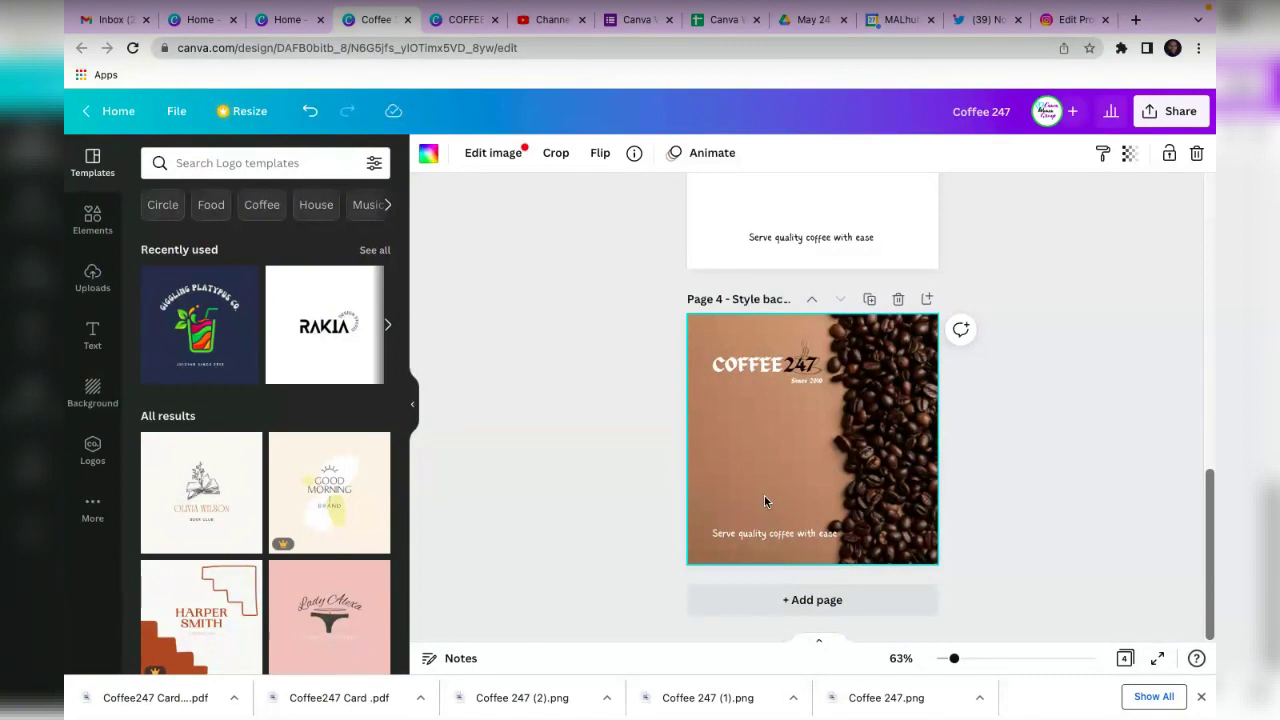
left_click(1176, 367)
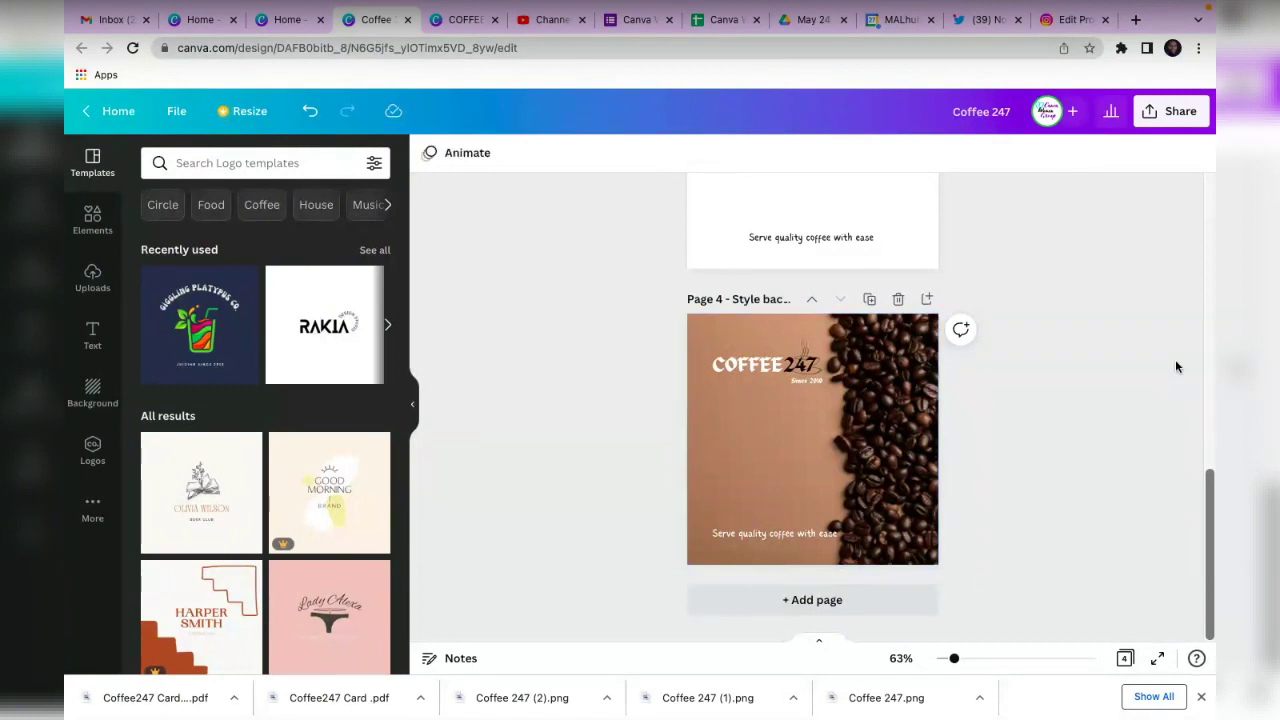
Check the tagline below the logo on page 3 and go back to the dark logo on page 1.
scroll(805, 480, "up", 3)
left_click(805, 470)
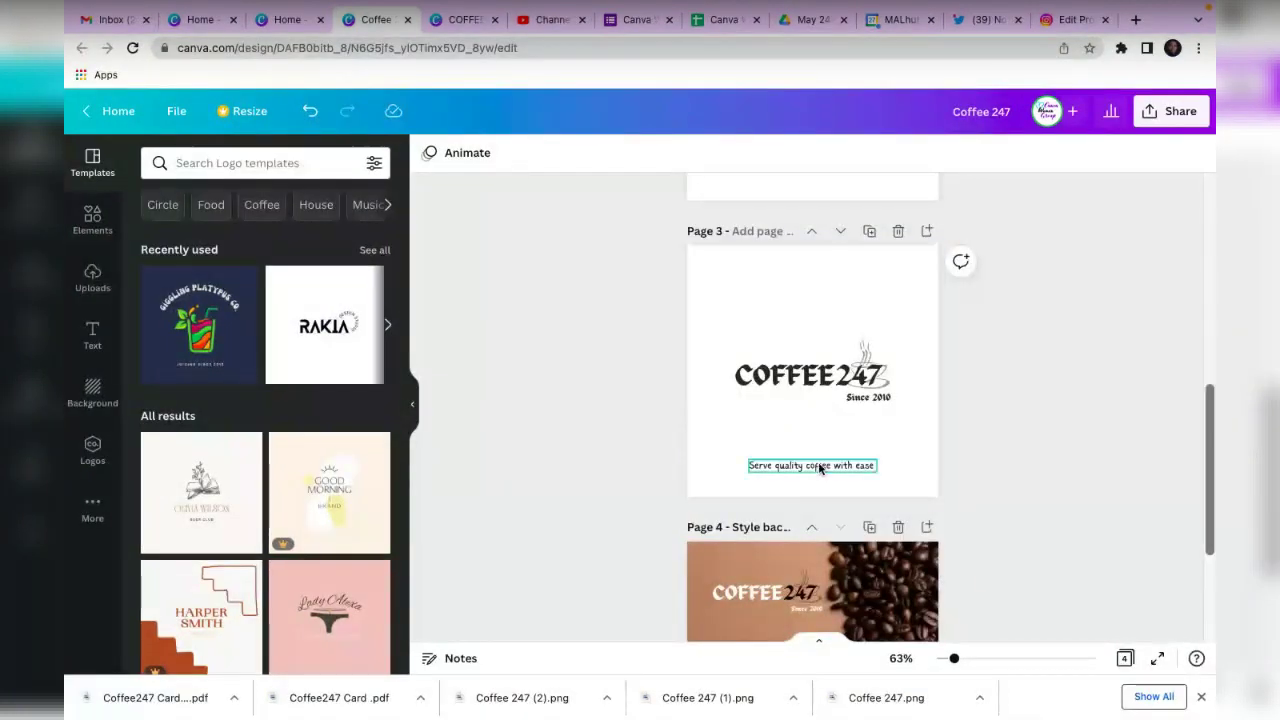
scroll(956, 371, "up", 6)
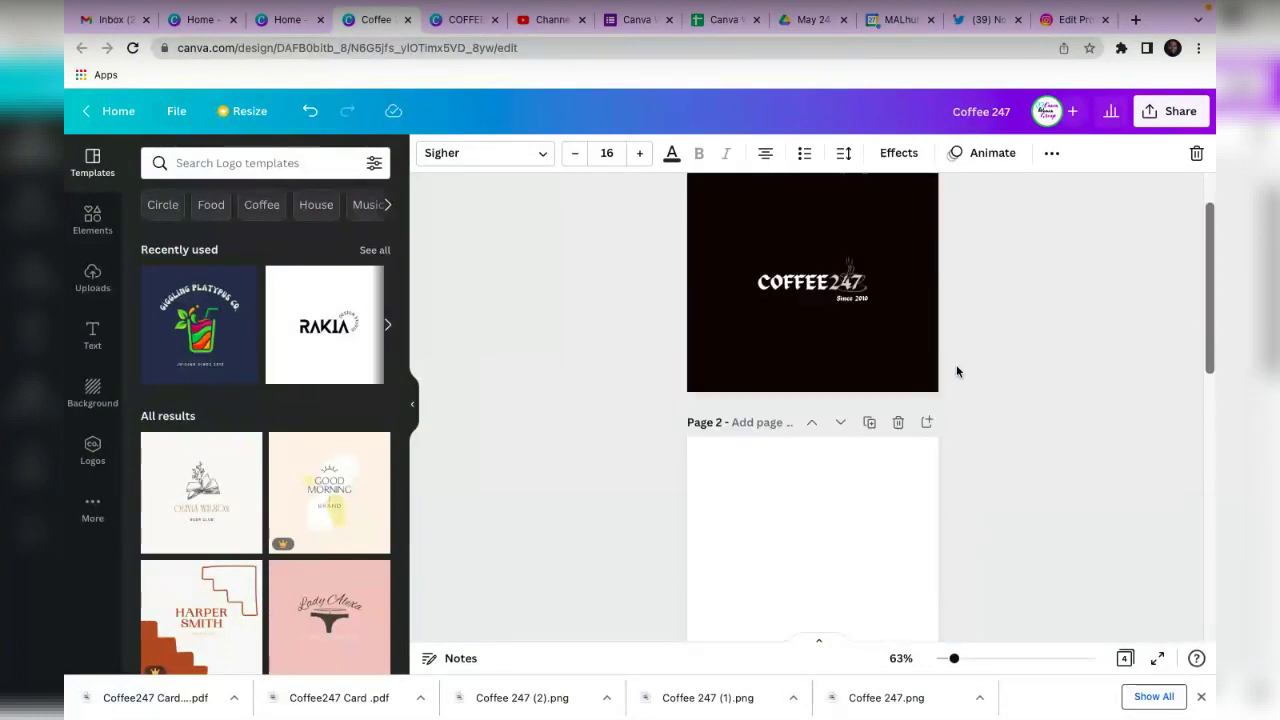
Enlarge the grouped COFFEE247 logo on page 1 until it nearly spans the page width, and centre it on the dark background.
left_click(812, 358)
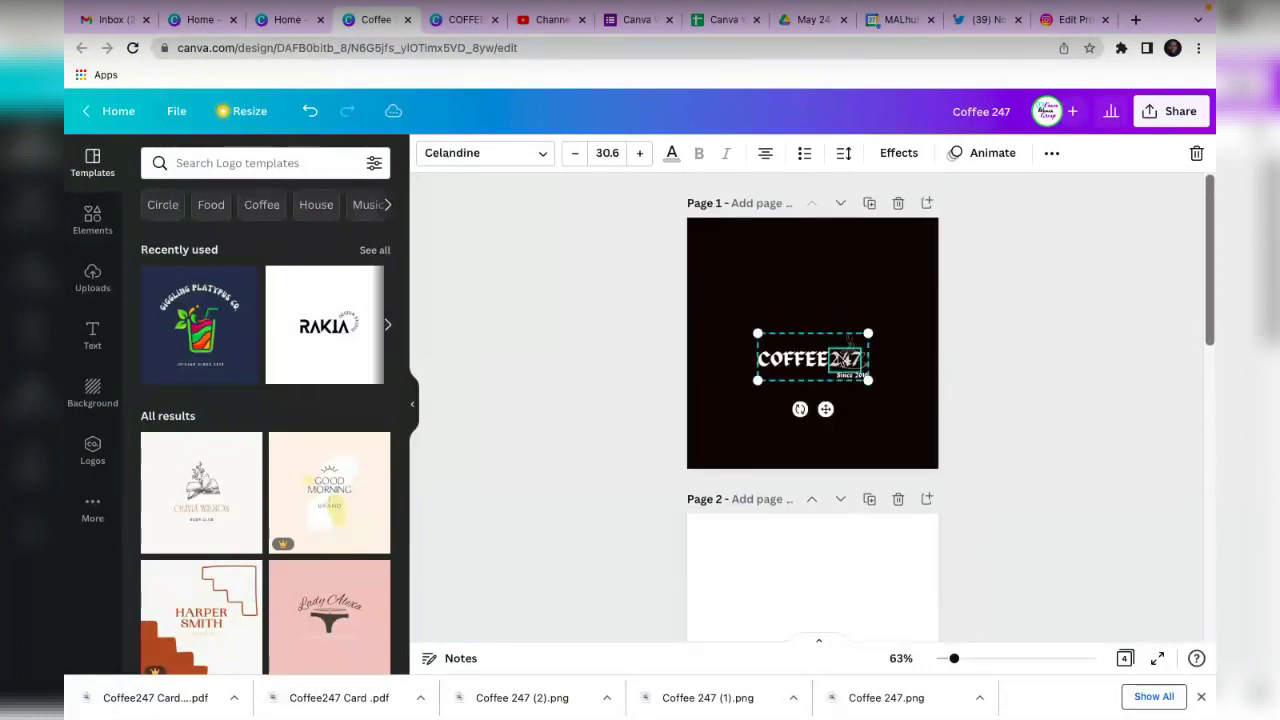
left_click(1020, 273)
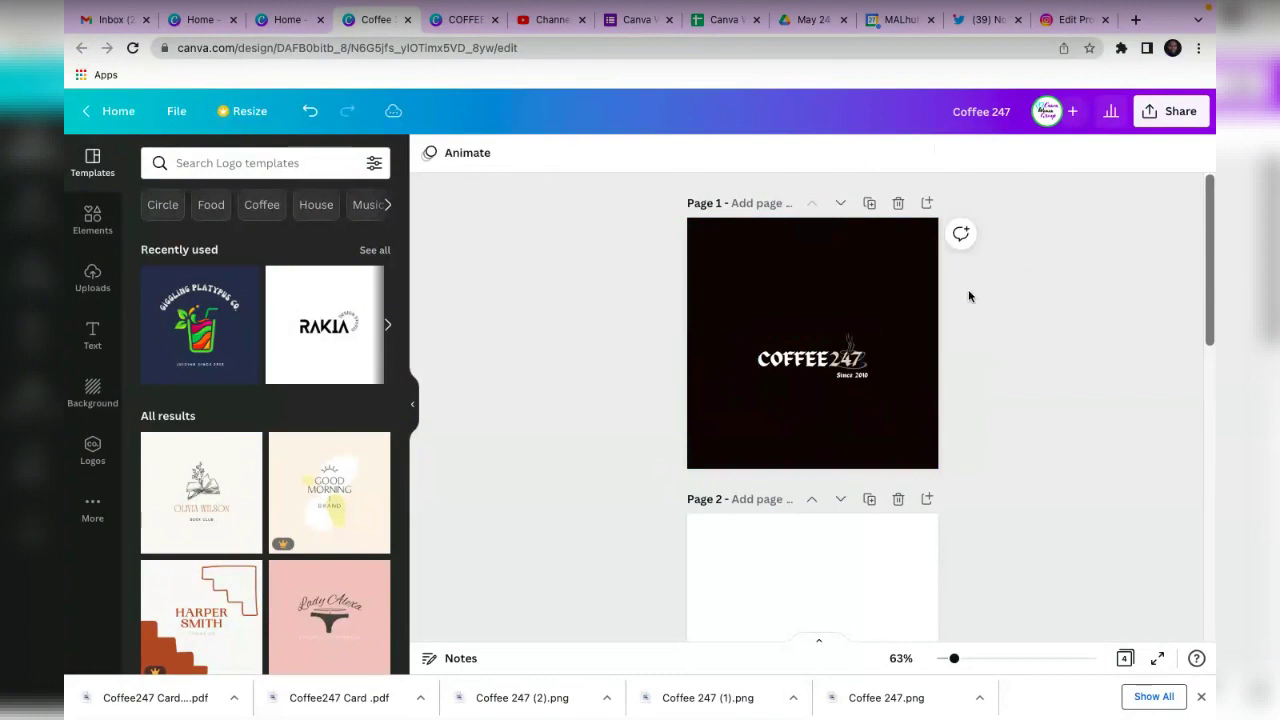
left_click(845, 364)
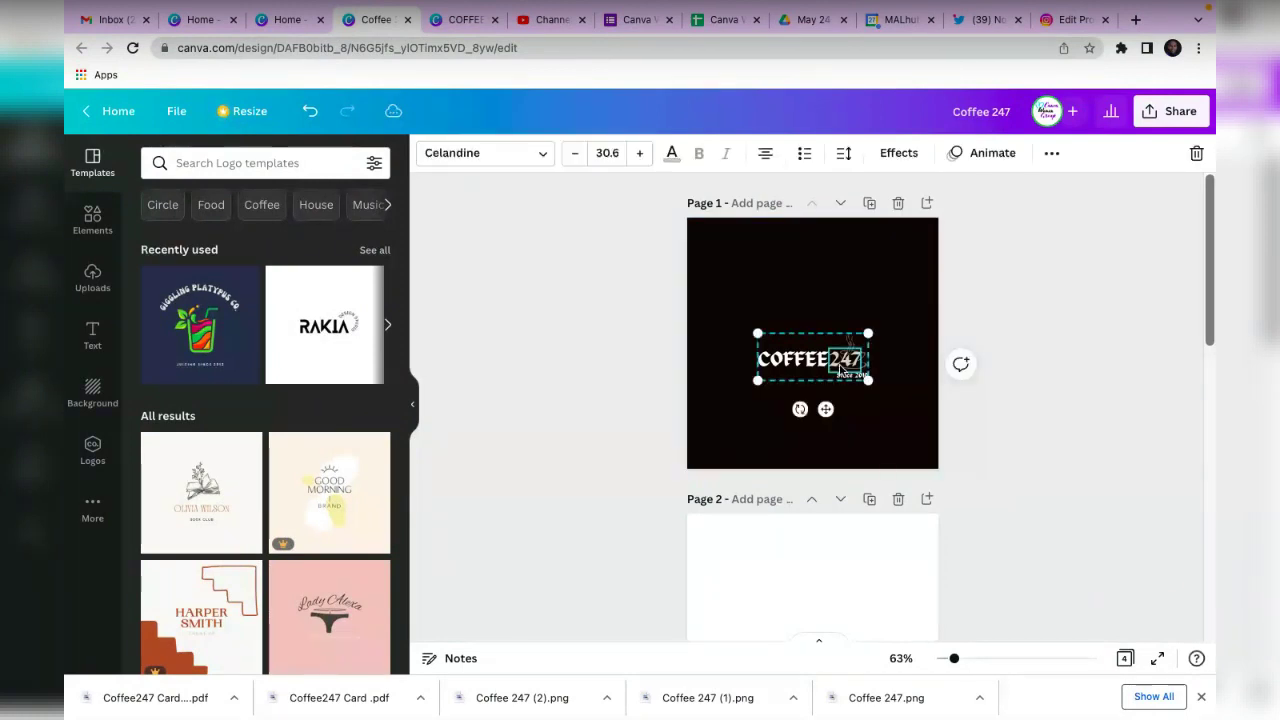
left_click(760, 300)
left_click(814, 352)
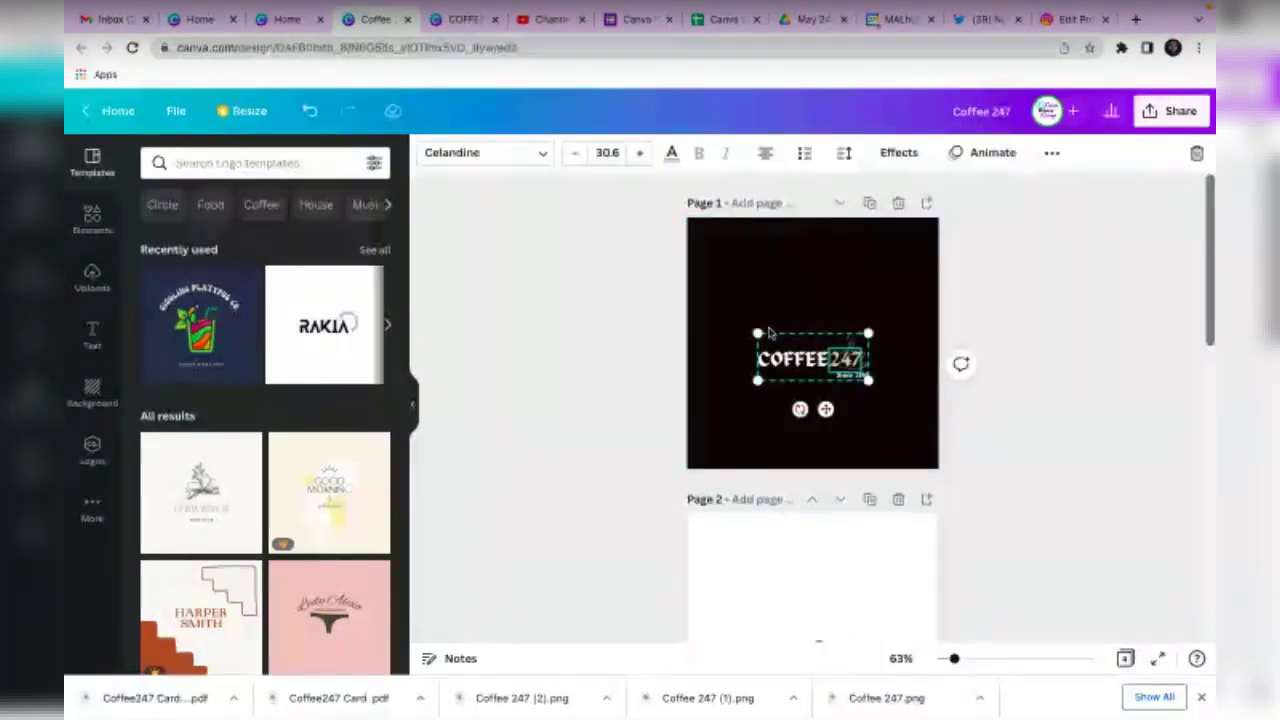
left_click_drag(757, 332, 720, 318)
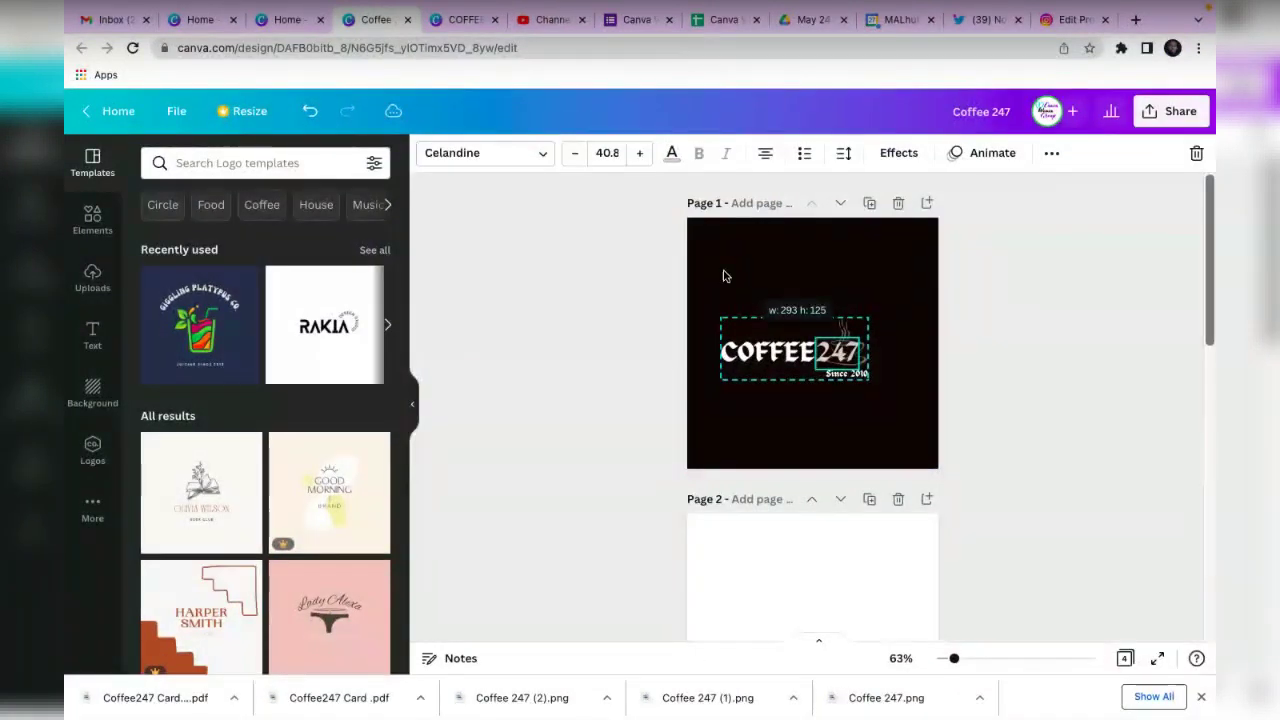
left_click_drag(869, 318, 913, 294)
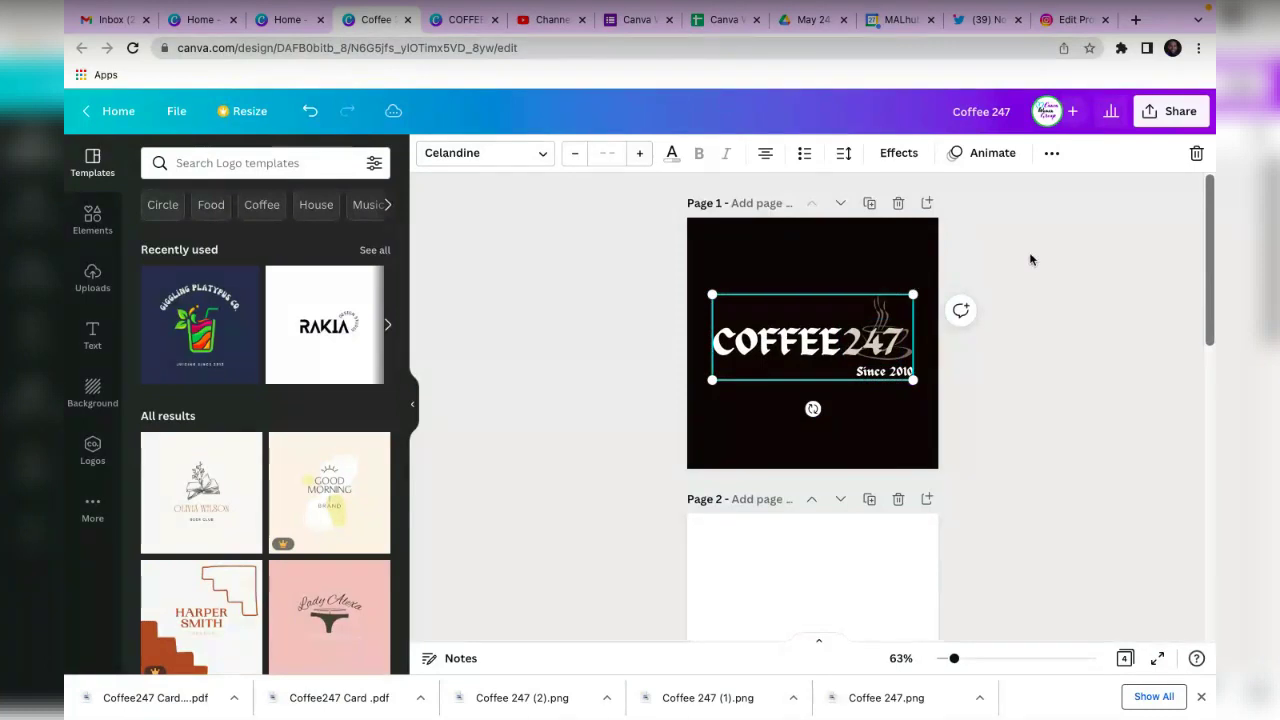
left_click(1092, 342)
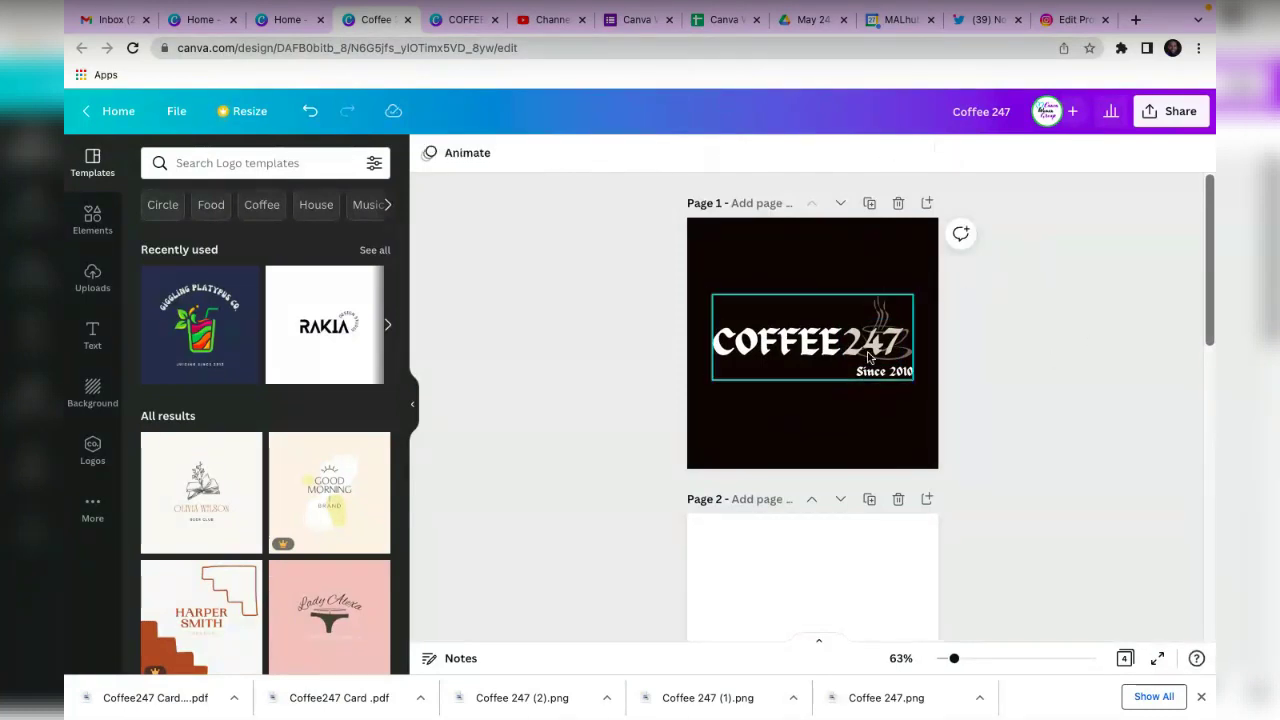
left_click_drag(866, 342, 836, 328)
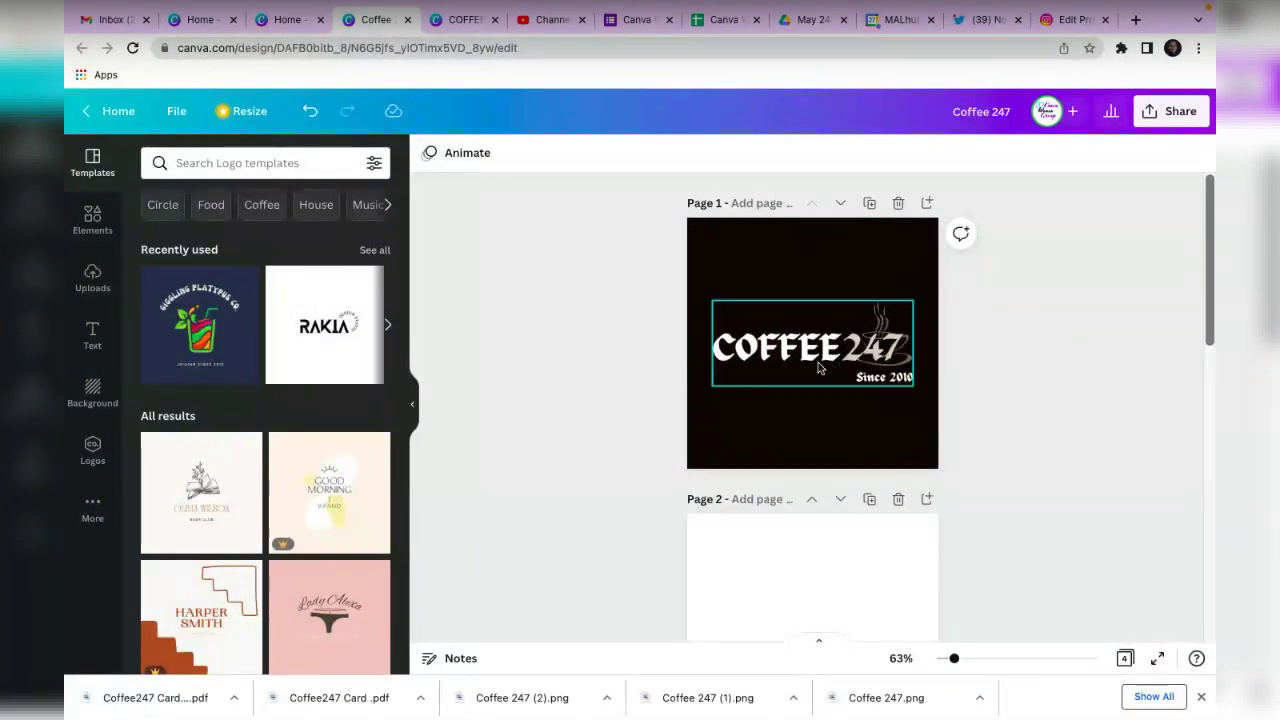
left_click(818, 368)
left_click(846, 294)
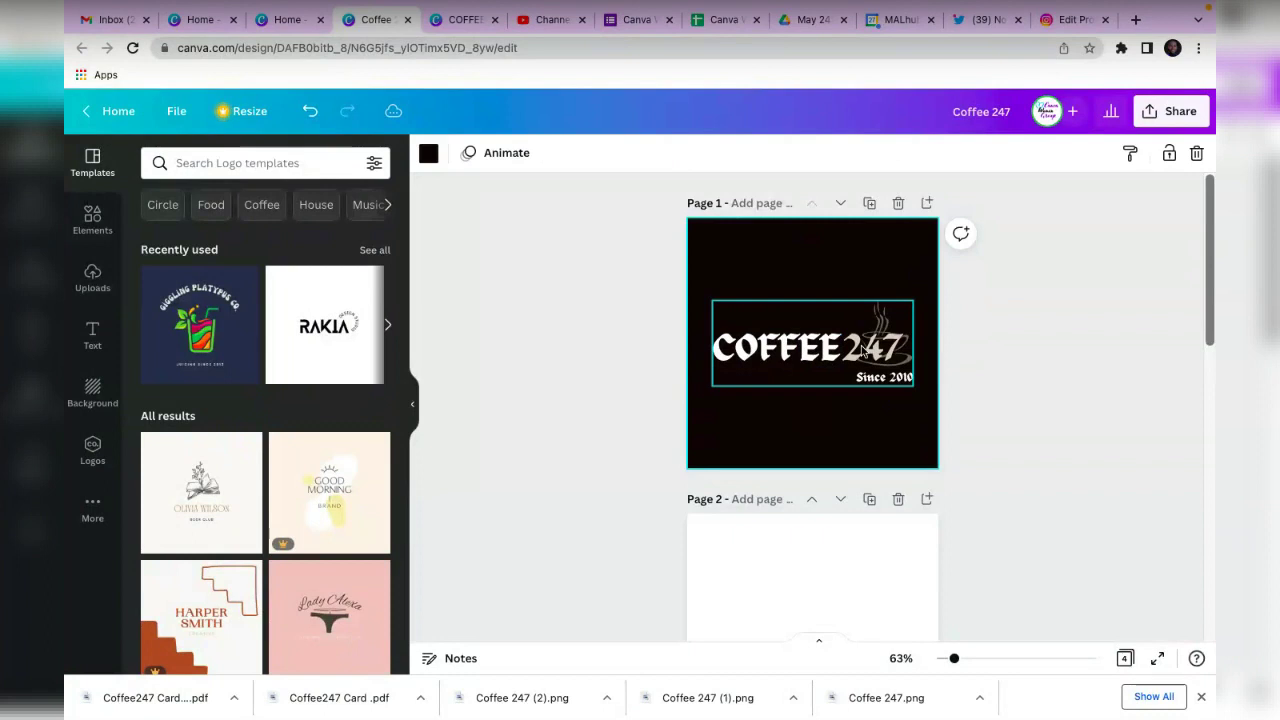
Download all four pages of the Coffee 247 design as PNG at size 1.
left_click(1180, 111)
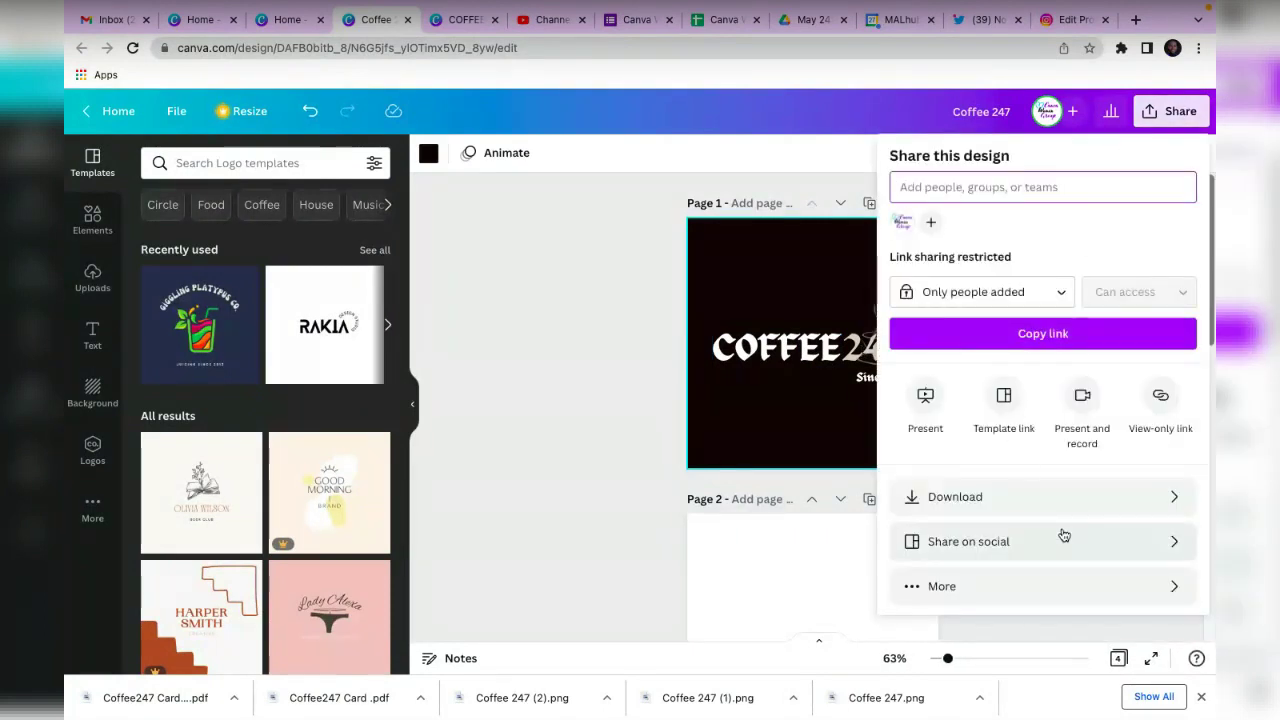
left_click(1100, 497)
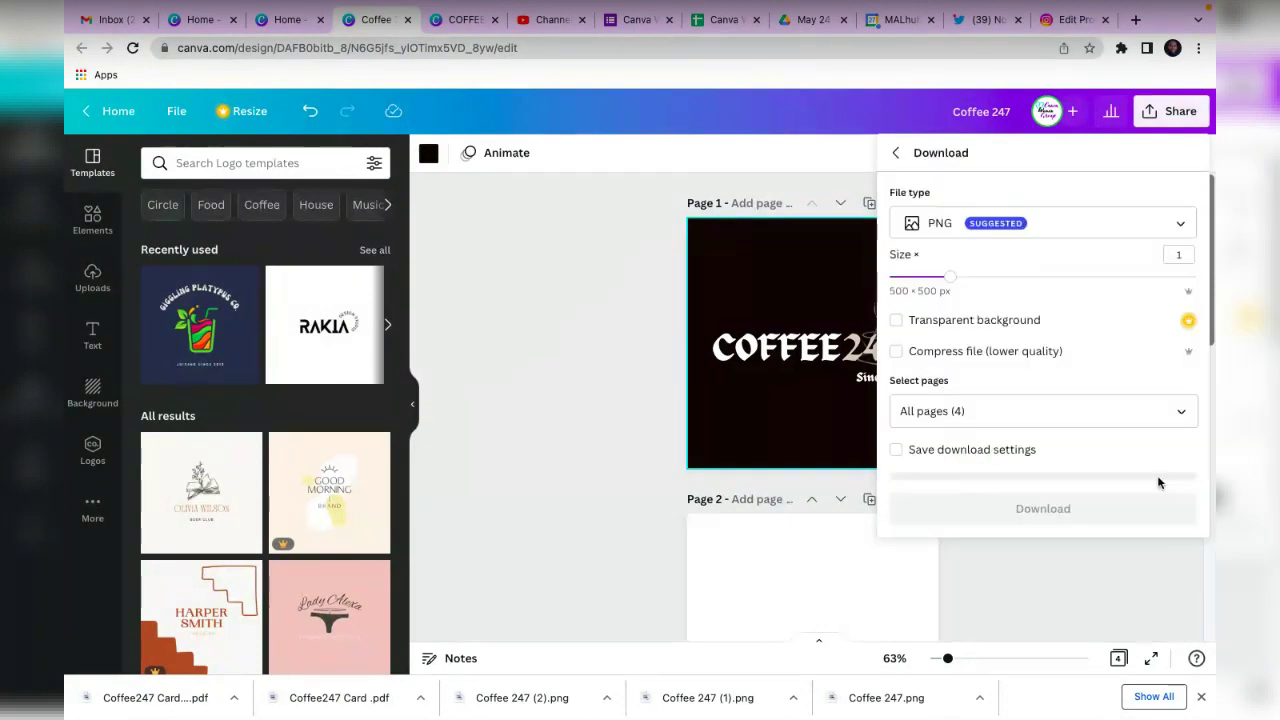
left_click(896, 322)
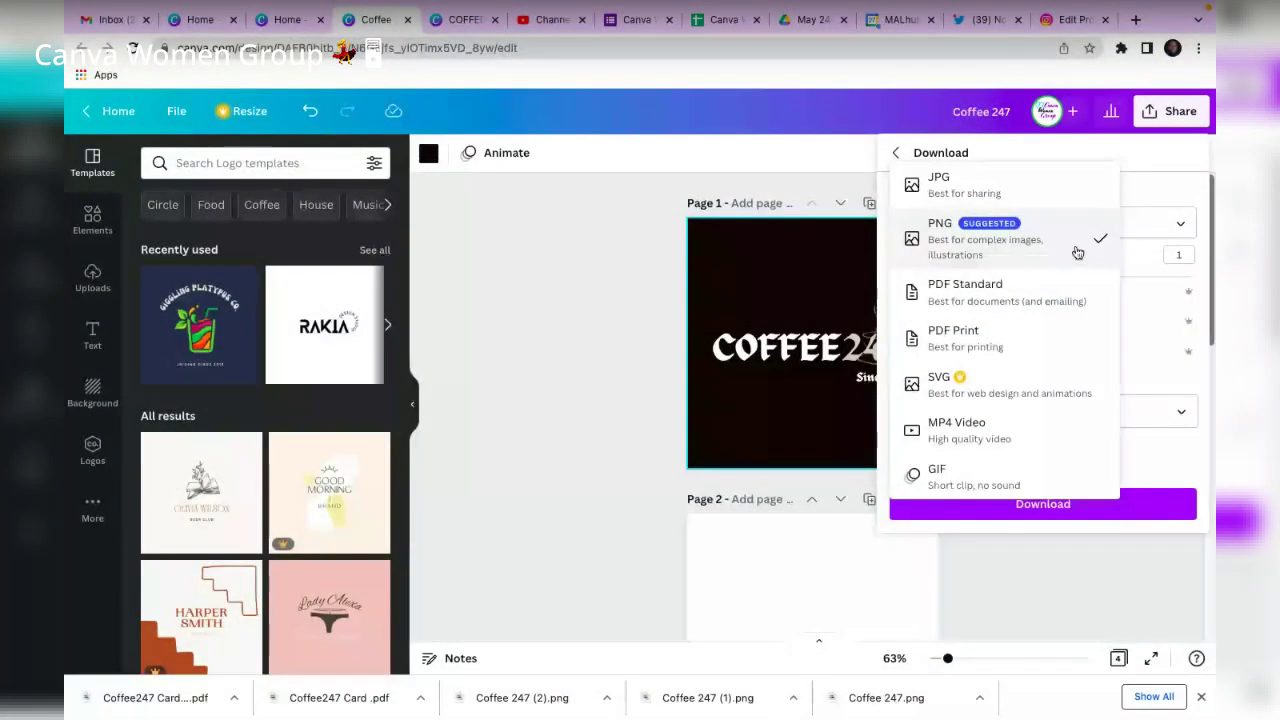
left_click(1076, 256)
left_click(1026, 519)
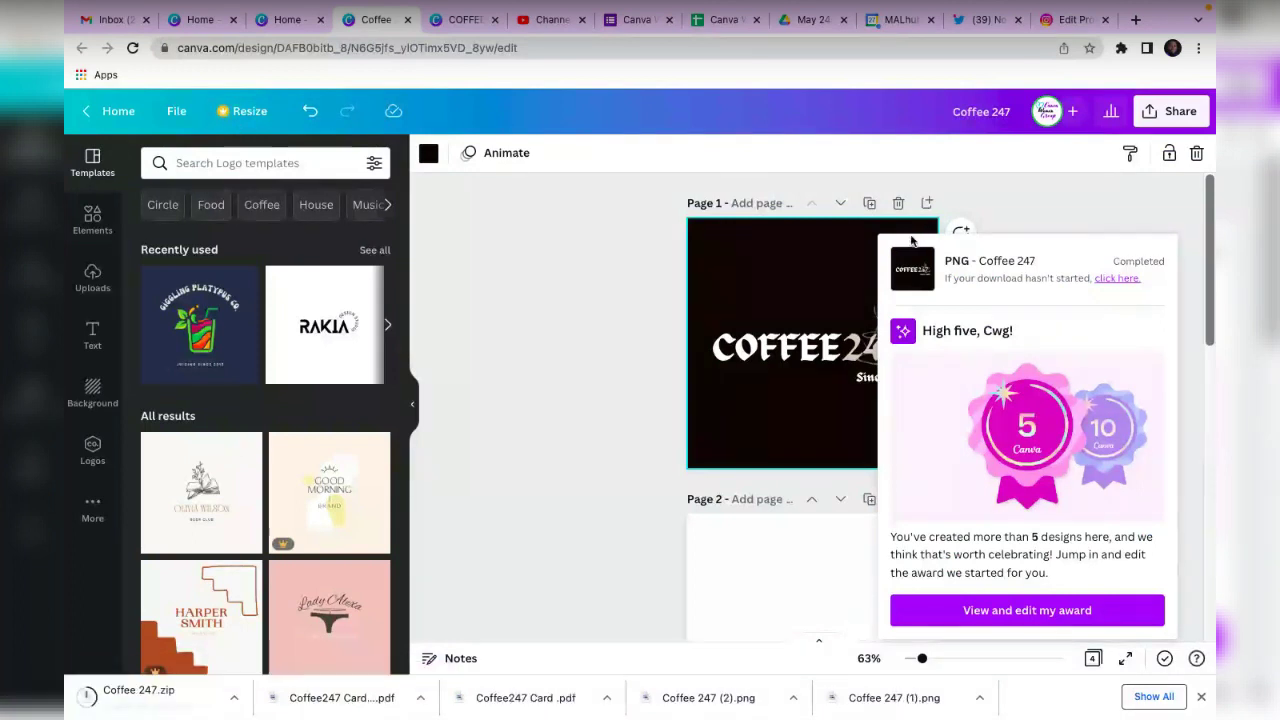
Dismiss the download notice and check the file options of the downloaded Coffee 247.zip.
left_click(910, 278)
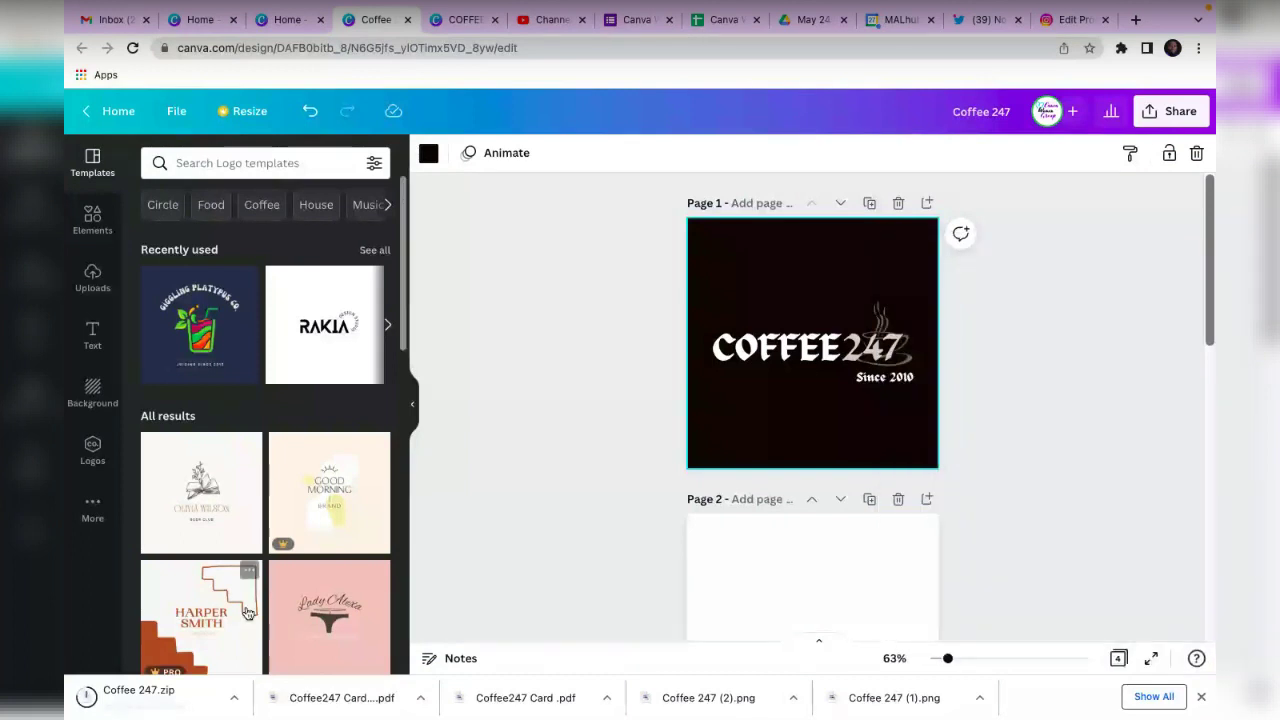
scroll(247, 613, "down", 1)
left_click(230, 698)
left_click(226, 703)
left_click(227, 703)
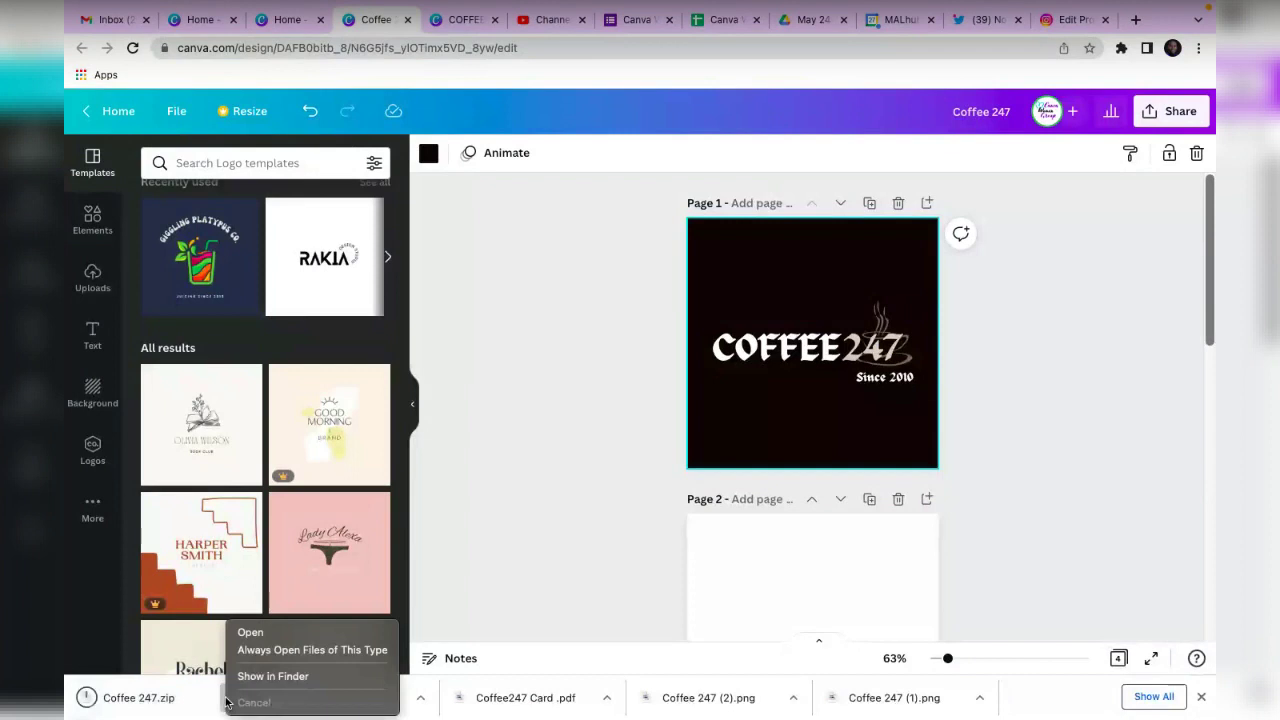
left_click(760, 393)
Reopen the download settings of the Coffee 247 design and keep PNG as the file type.
left_click(1170, 111)
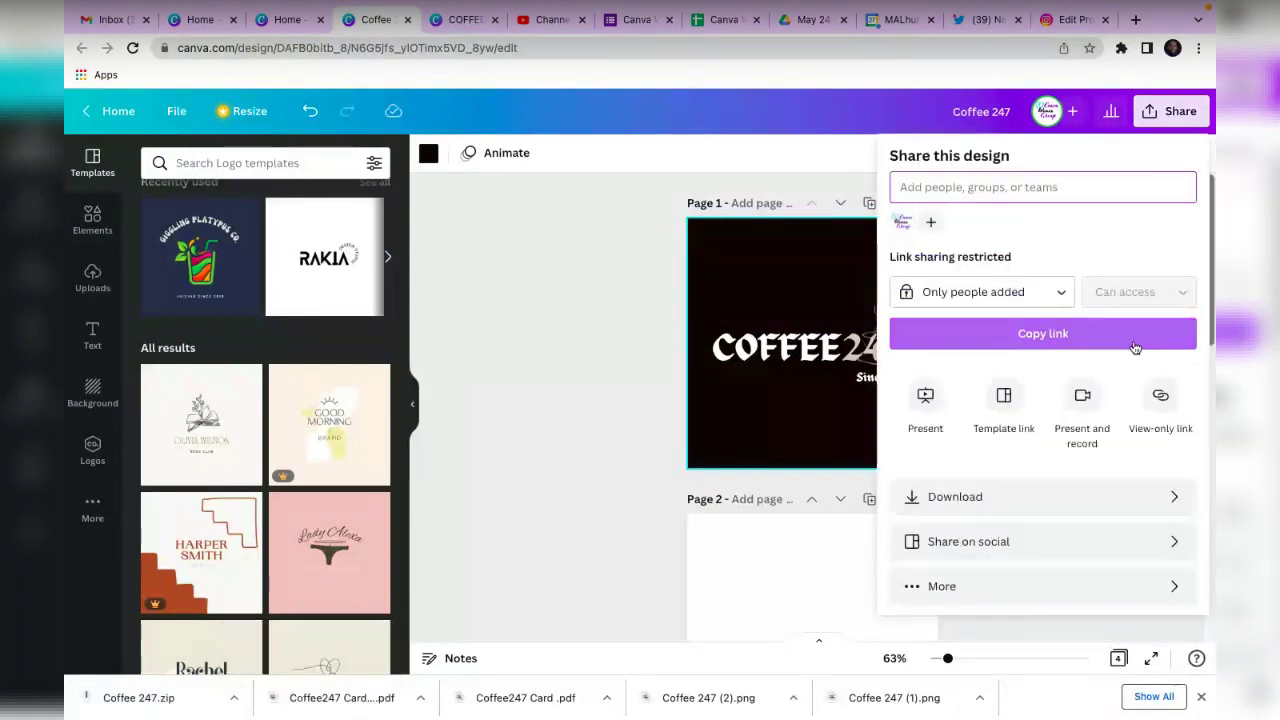
left_click(1066, 508)
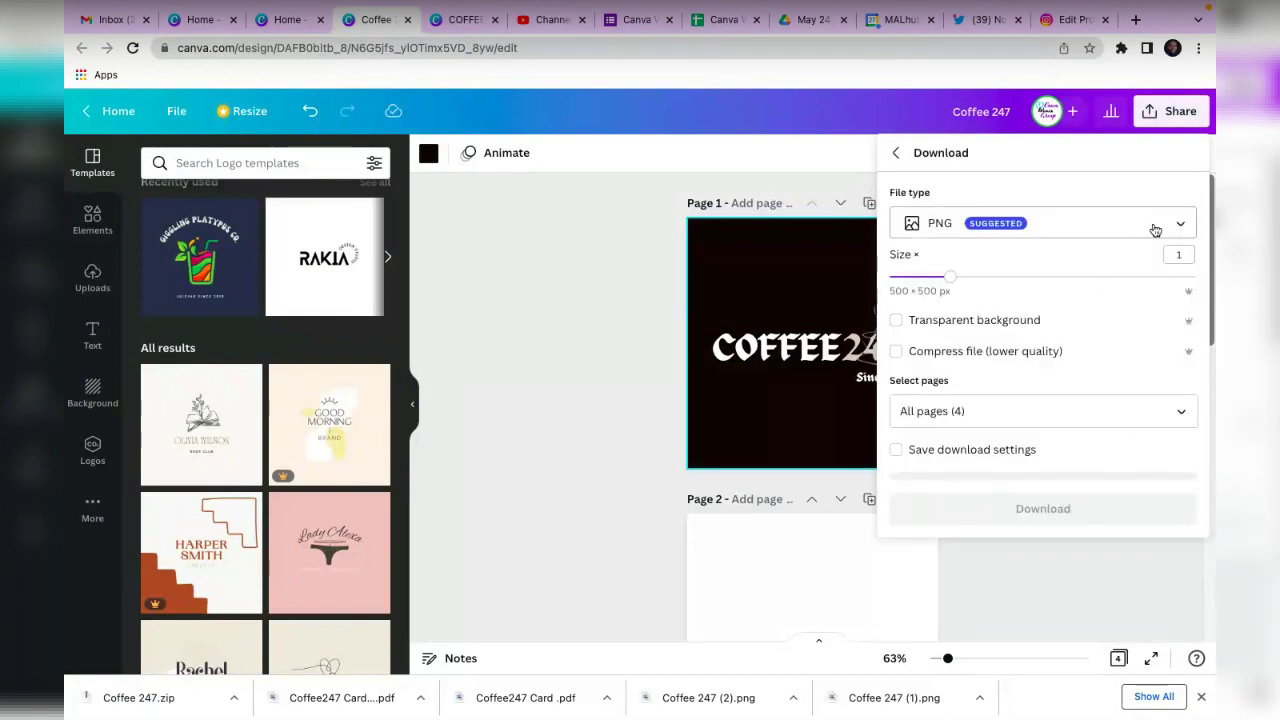
left_click(1163, 222)
left_click(1102, 230)
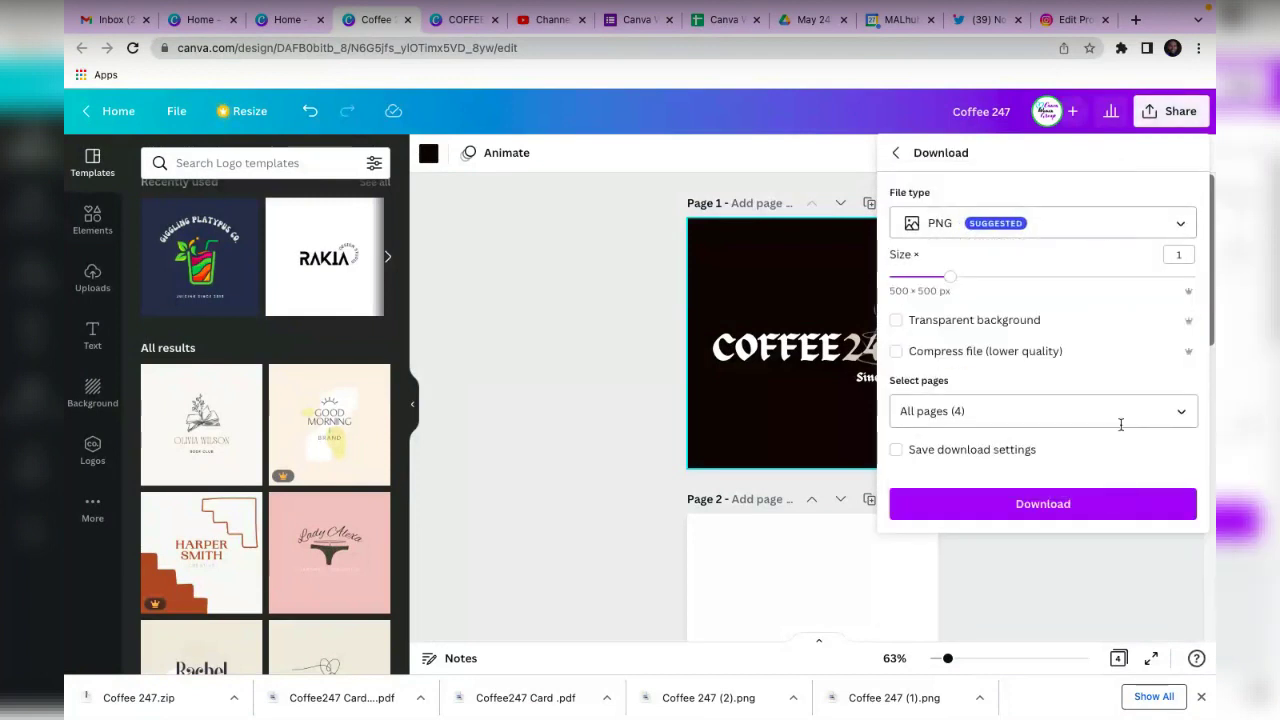
Restrict the page selection to page 1 only and download it as a PNG.
left_click(1157, 424)
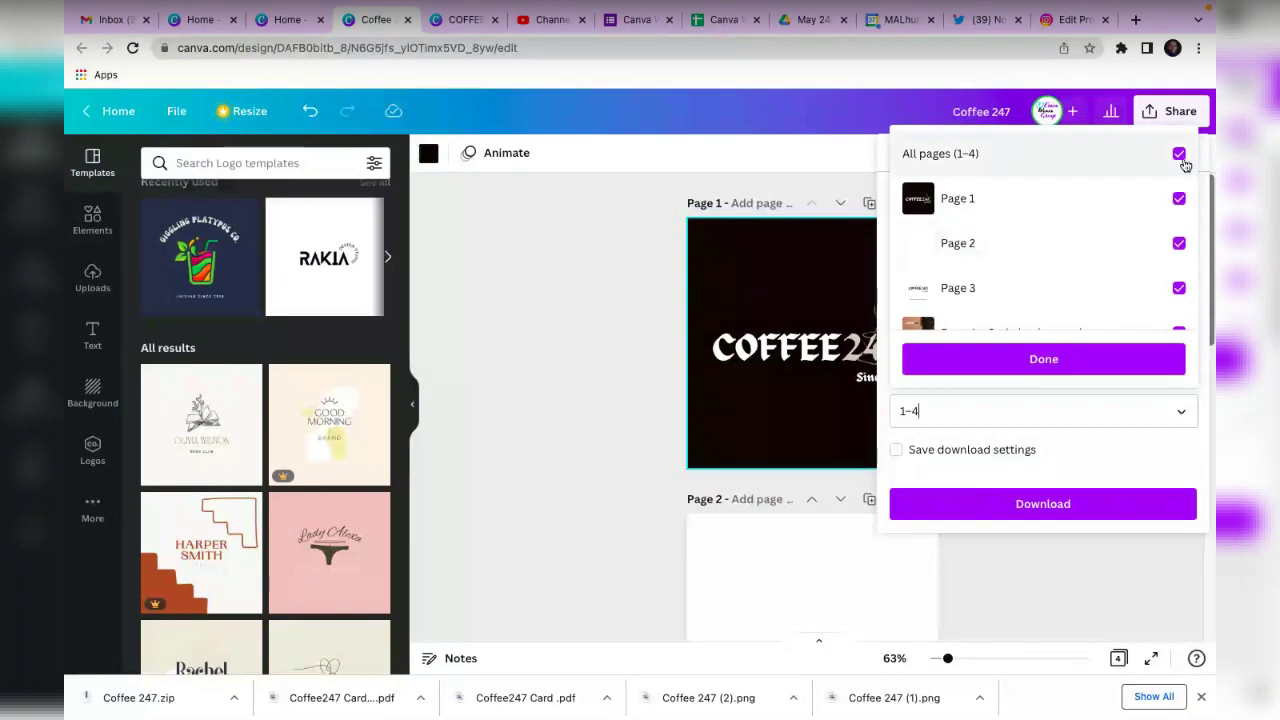
scroll(1184, 160, "down", 2)
scroll(1180, 155, "up", 2)
left_click(1180, 201)
left_click(1180, 201)
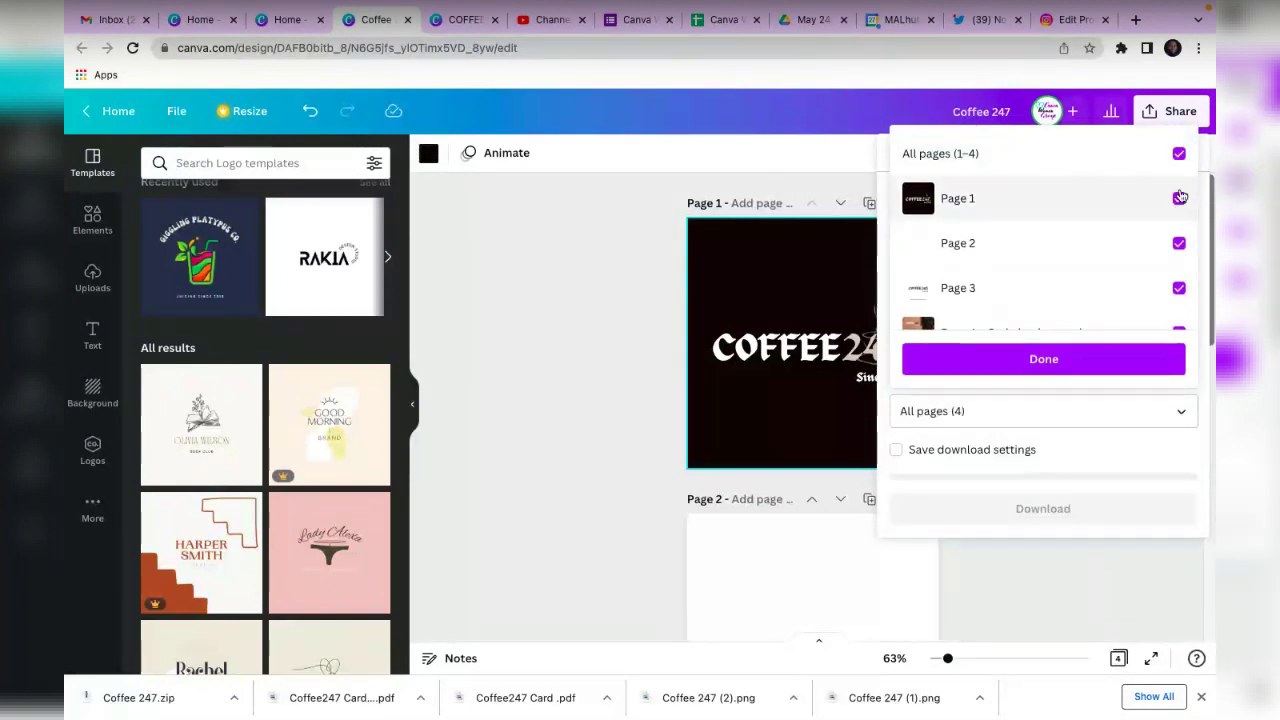
left_click(1180, 155)
left_click(1179, 198)
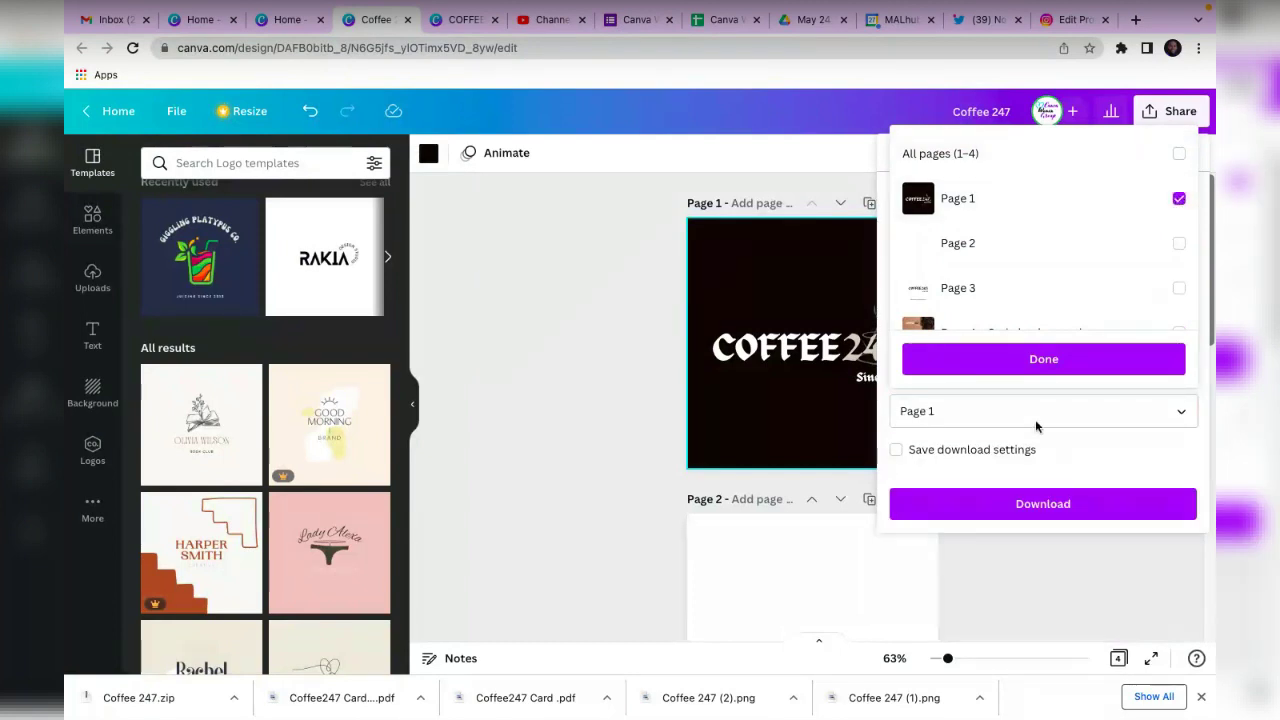
left_click(1025, 360)
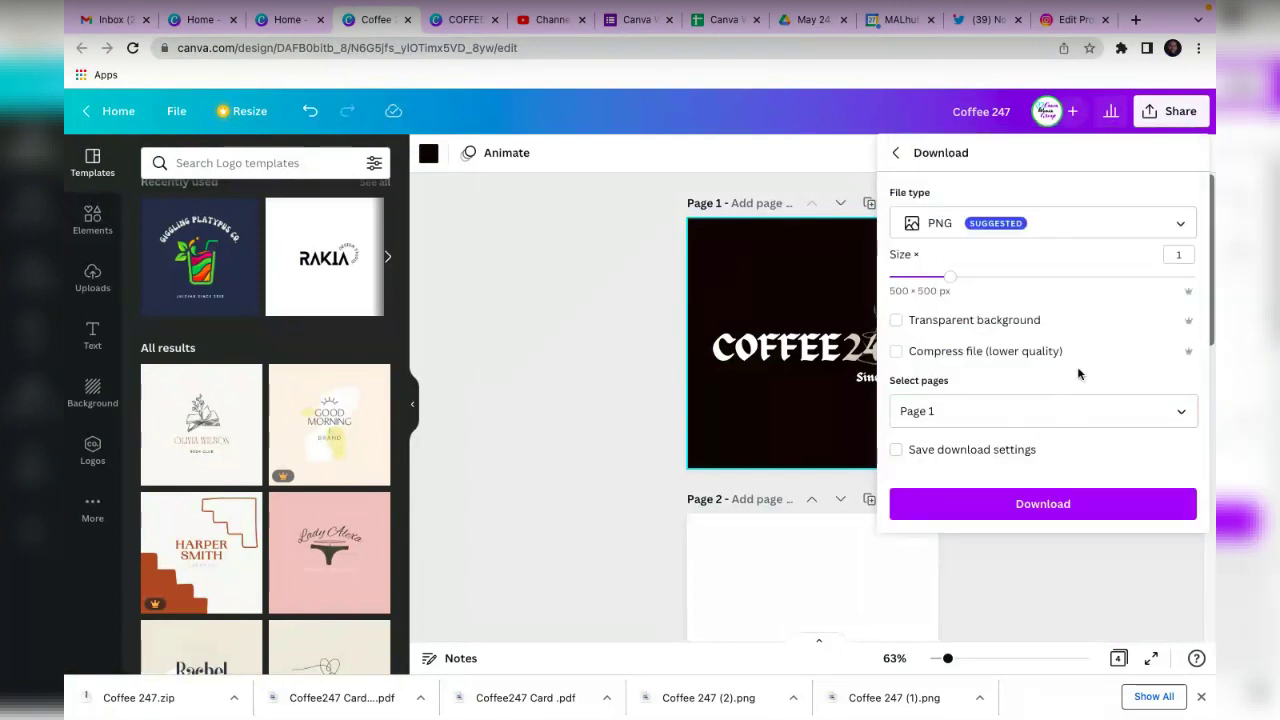
left_click(936, 330)
left_click(976, 502)
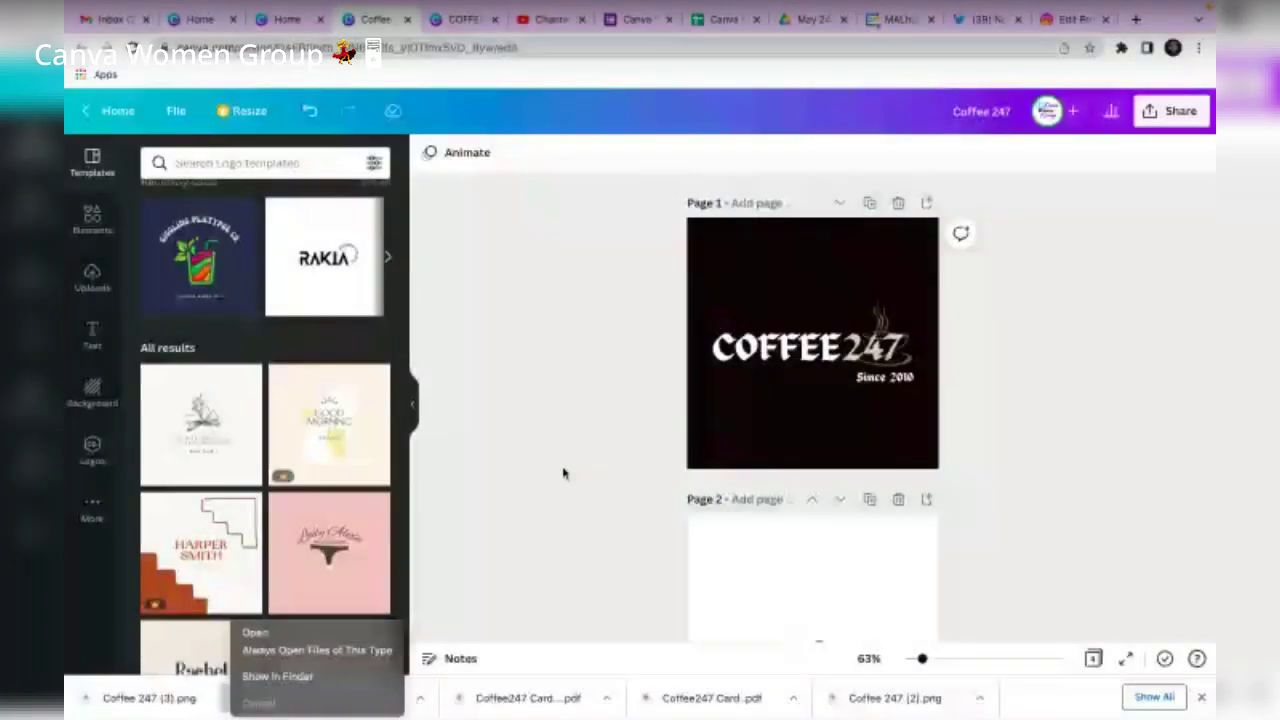
left_click(563, 474)
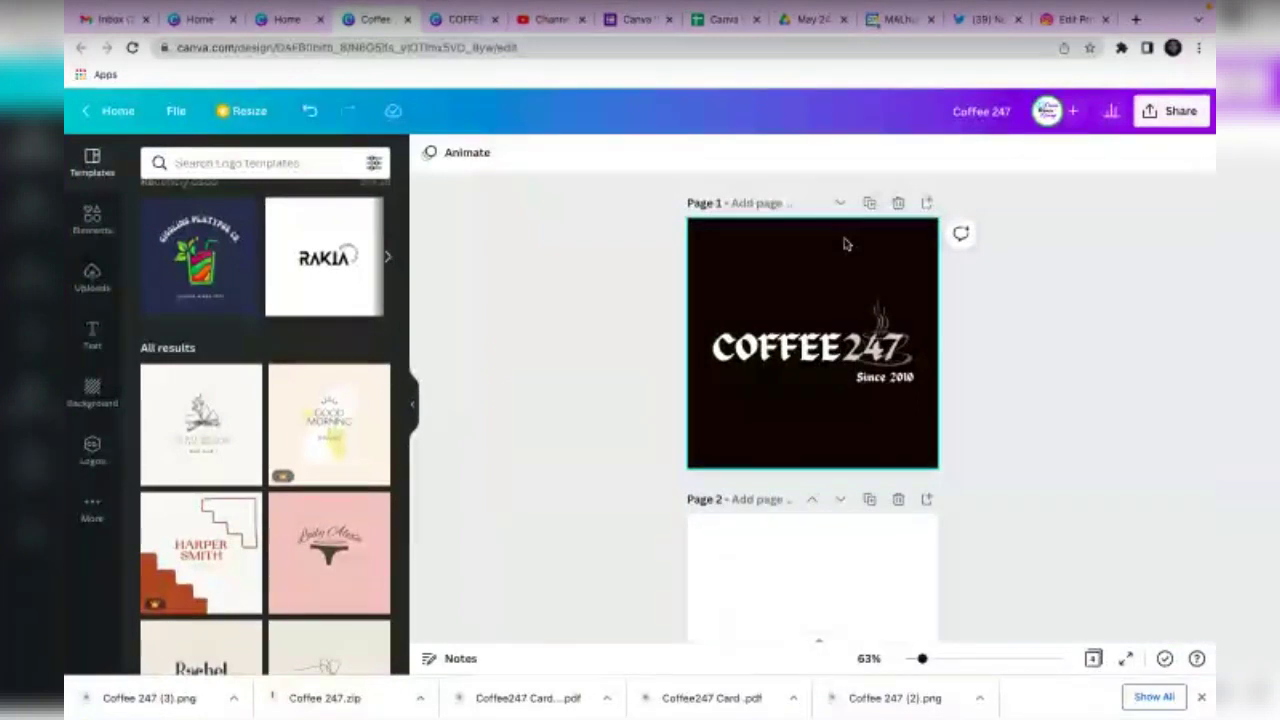
Resize the Coffee 247 logo design to the Instagram Story format, 1080 × 1920 px.
left_click(843, 364)
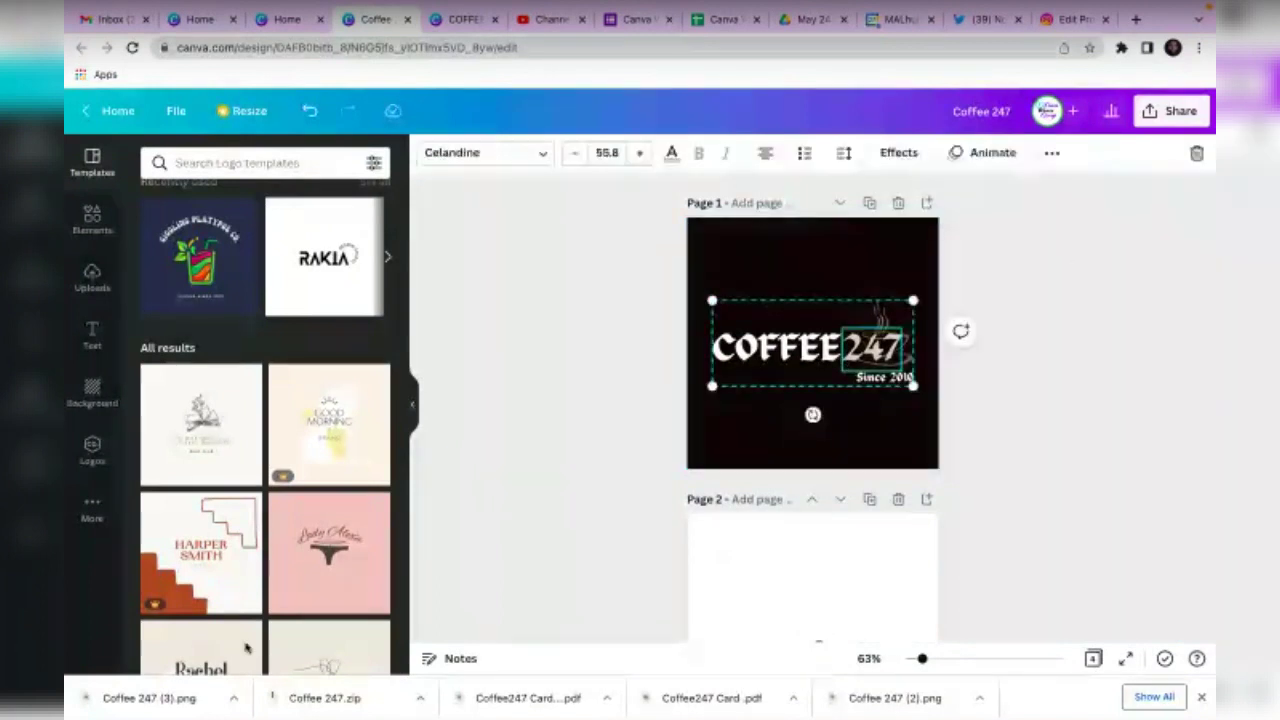
left_click(249, 111)
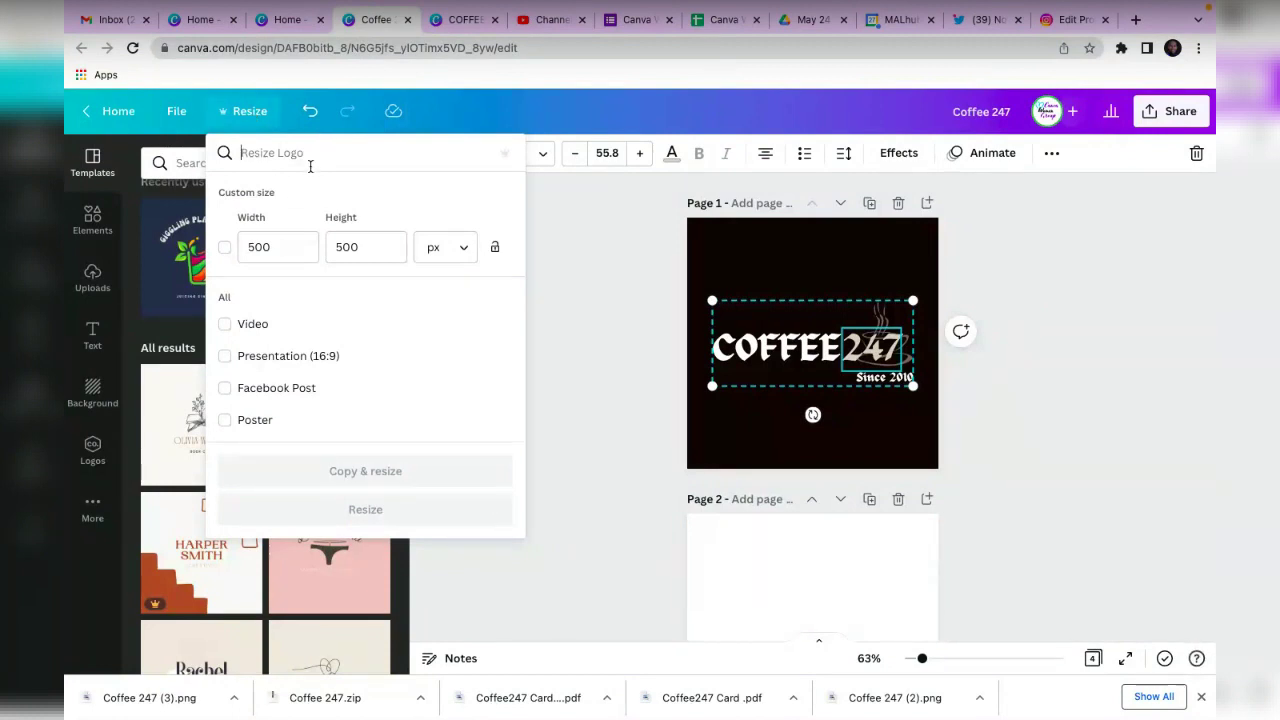
scroll(245, 357, "down", 2)
scroll(245, 357, "down", 1)
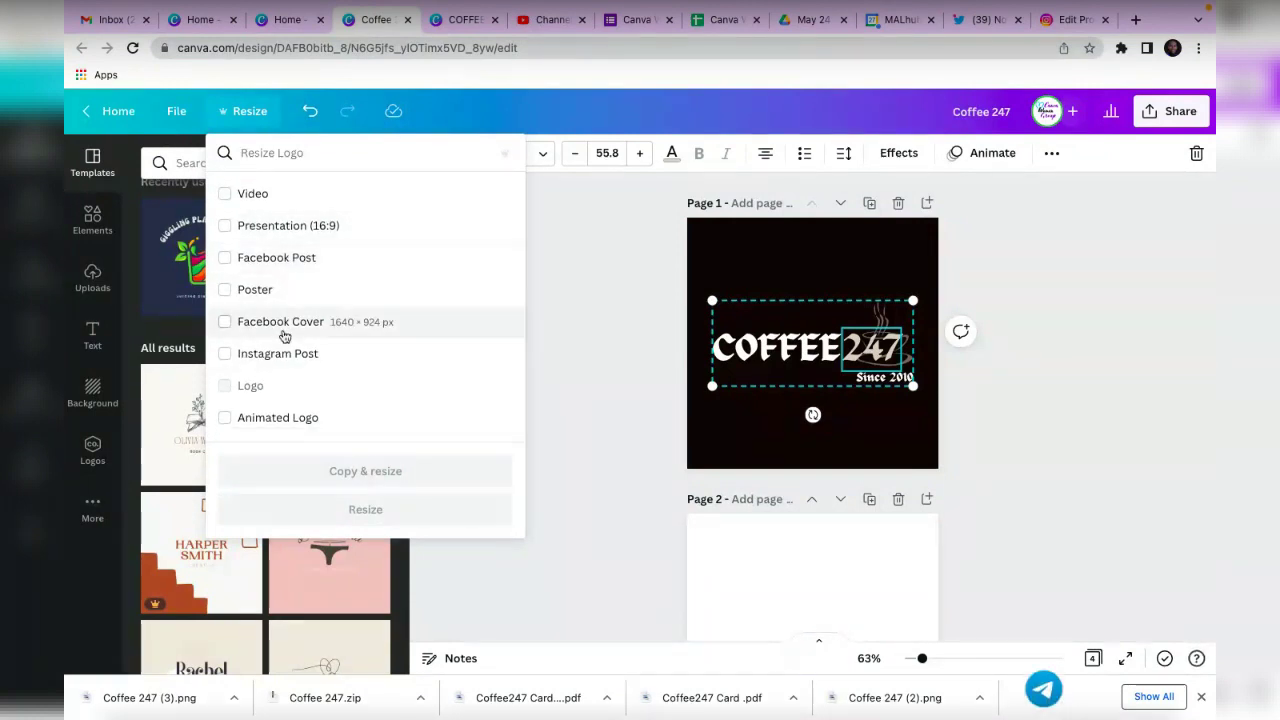
scroll(280, 360, "down", 1)
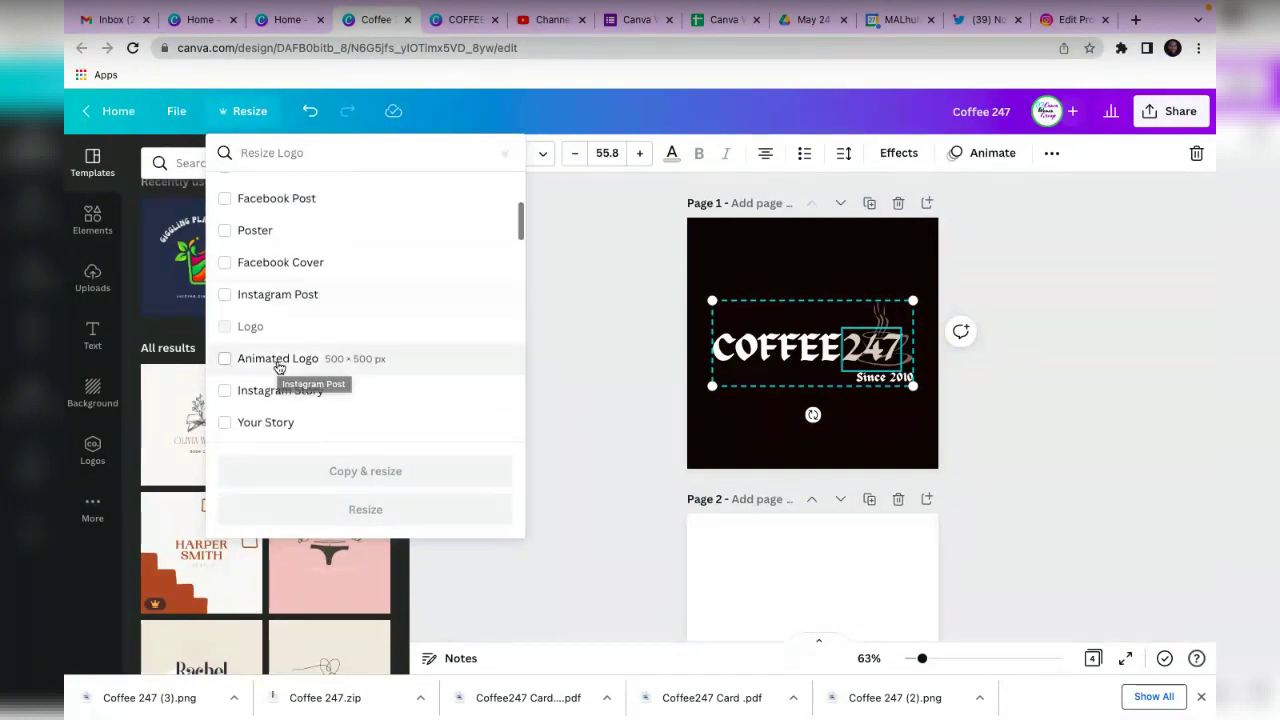
scroll(290, 400, "down", 1)
left_click(296, 362)
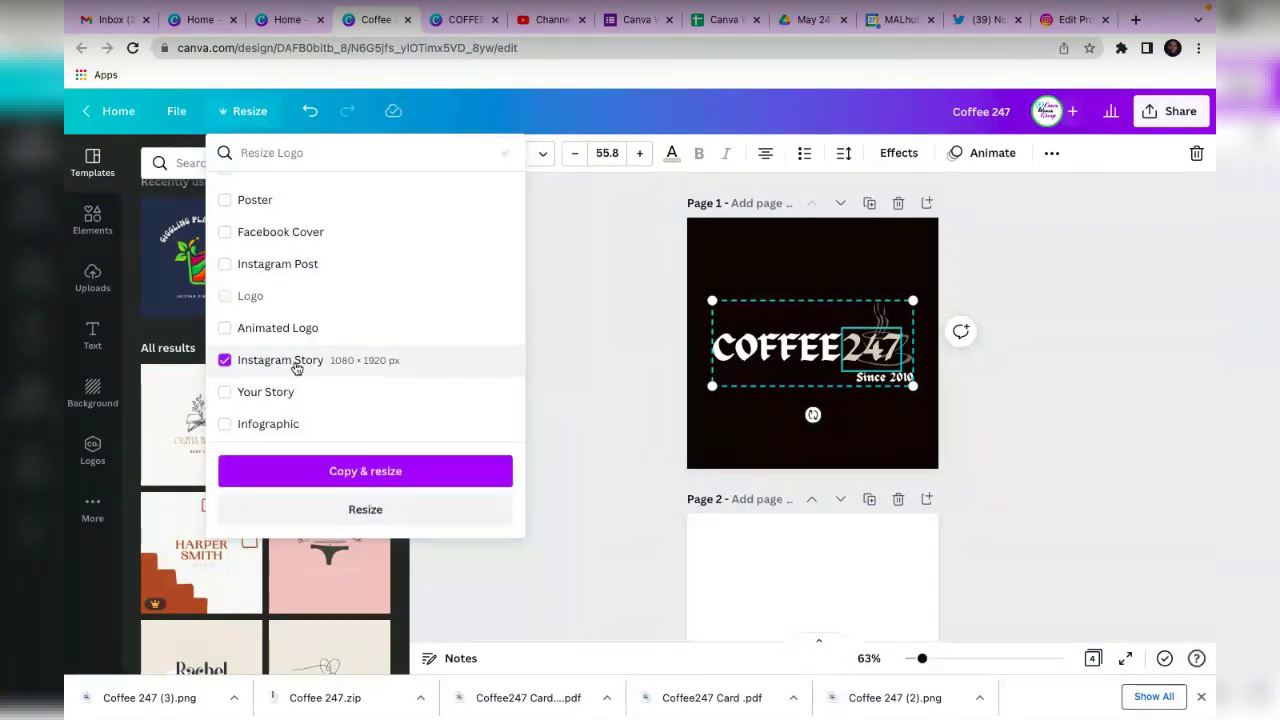
left_click(316, 508)
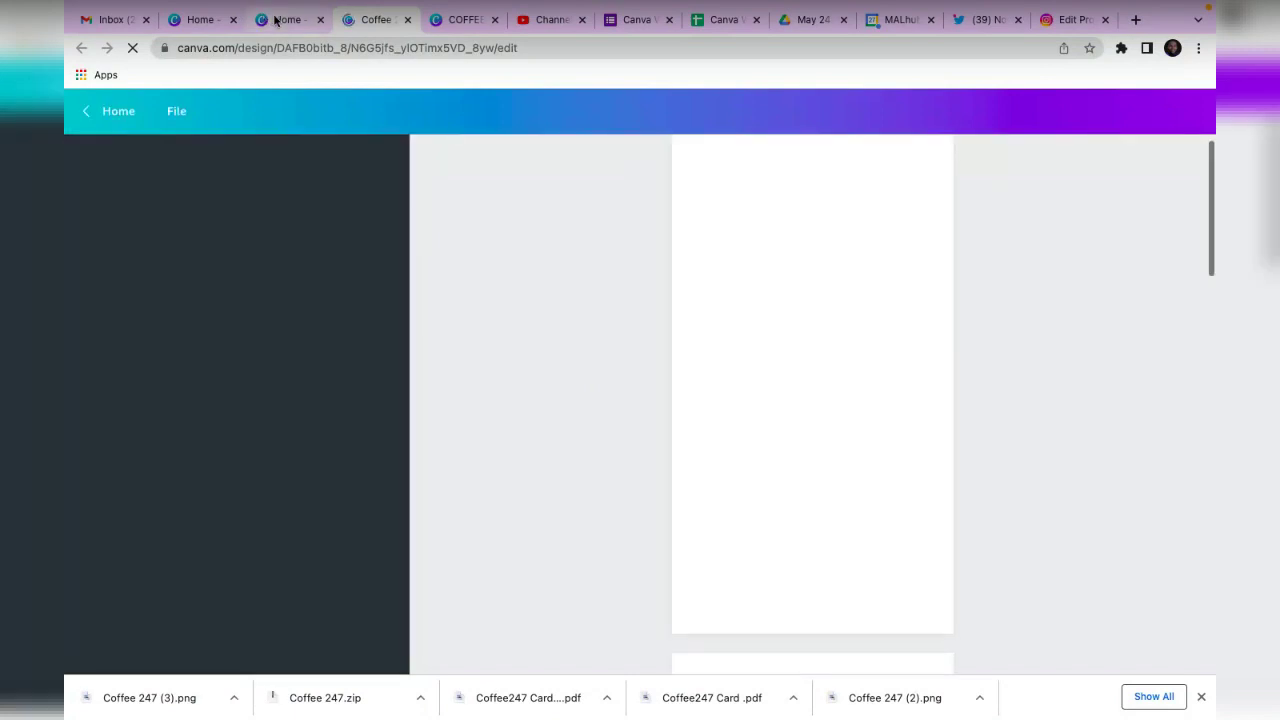
Switch to the Canva home page and go back to its top to look at the template categories.
left_click(275, 20)
left_click(347, 28)
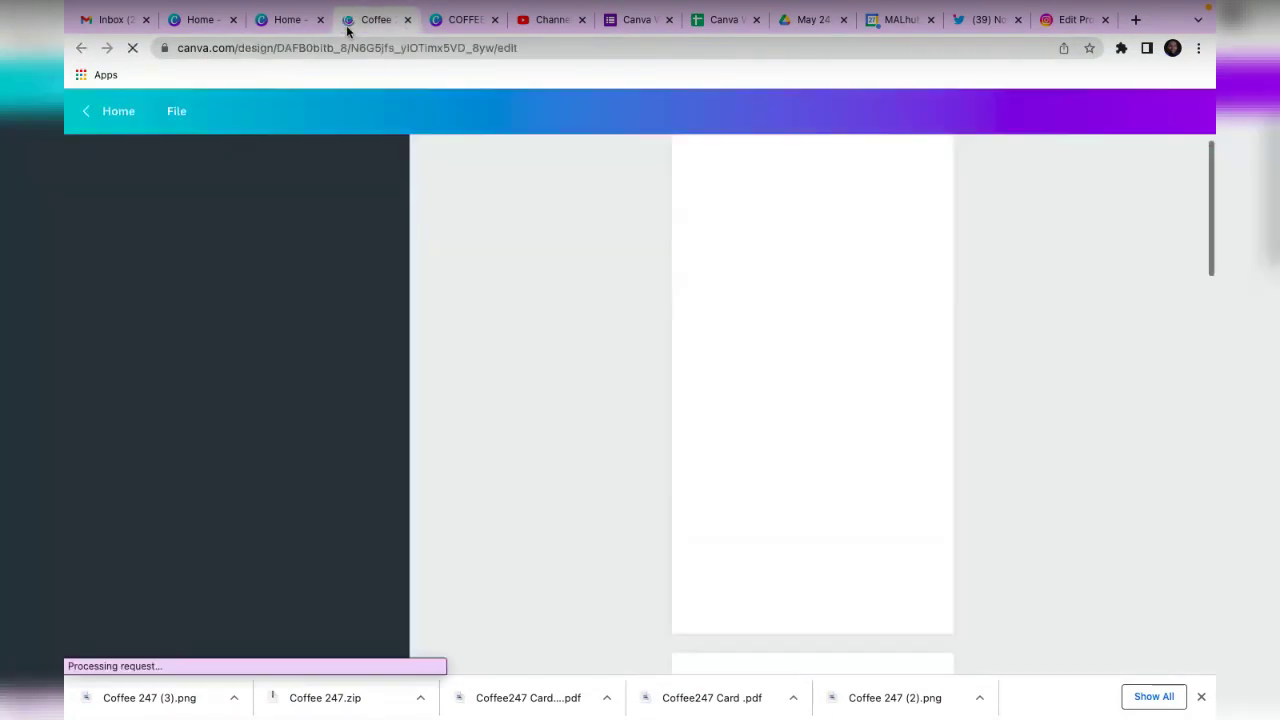
left_click(275, 22)
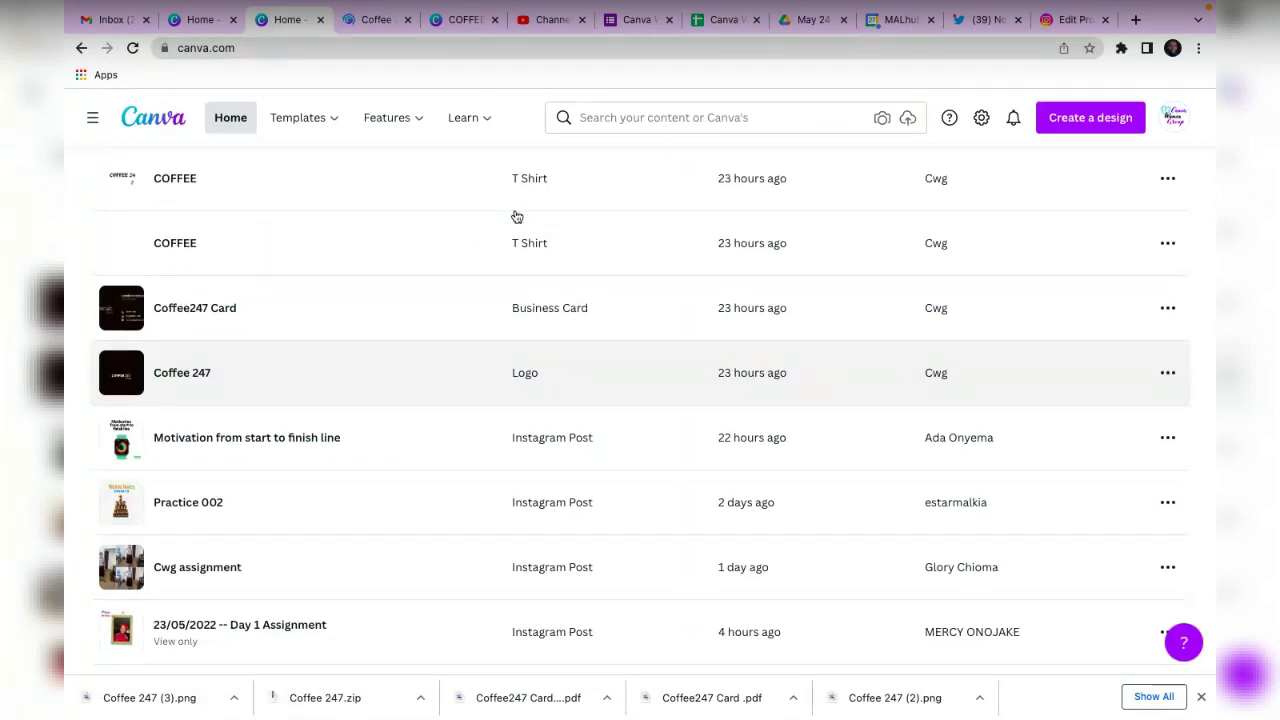
scroll(515, 214, "up", 4)
scroll(487, 193, "up", 3)
mouse_move(330, 117)
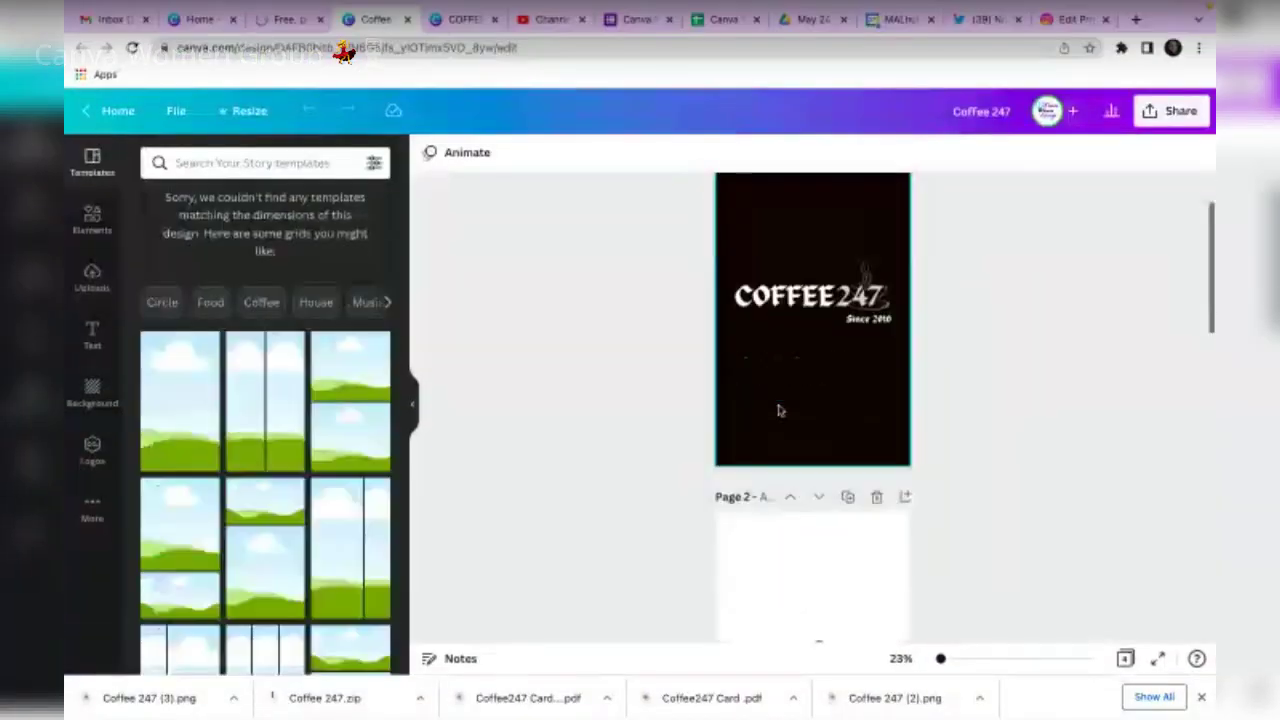
Look over the pages of the resized Coffee 247 design, from the dark logo on page 1 downward.
scroll(780, 452, "down", 3)
scroll(780, 411, "up", 3)
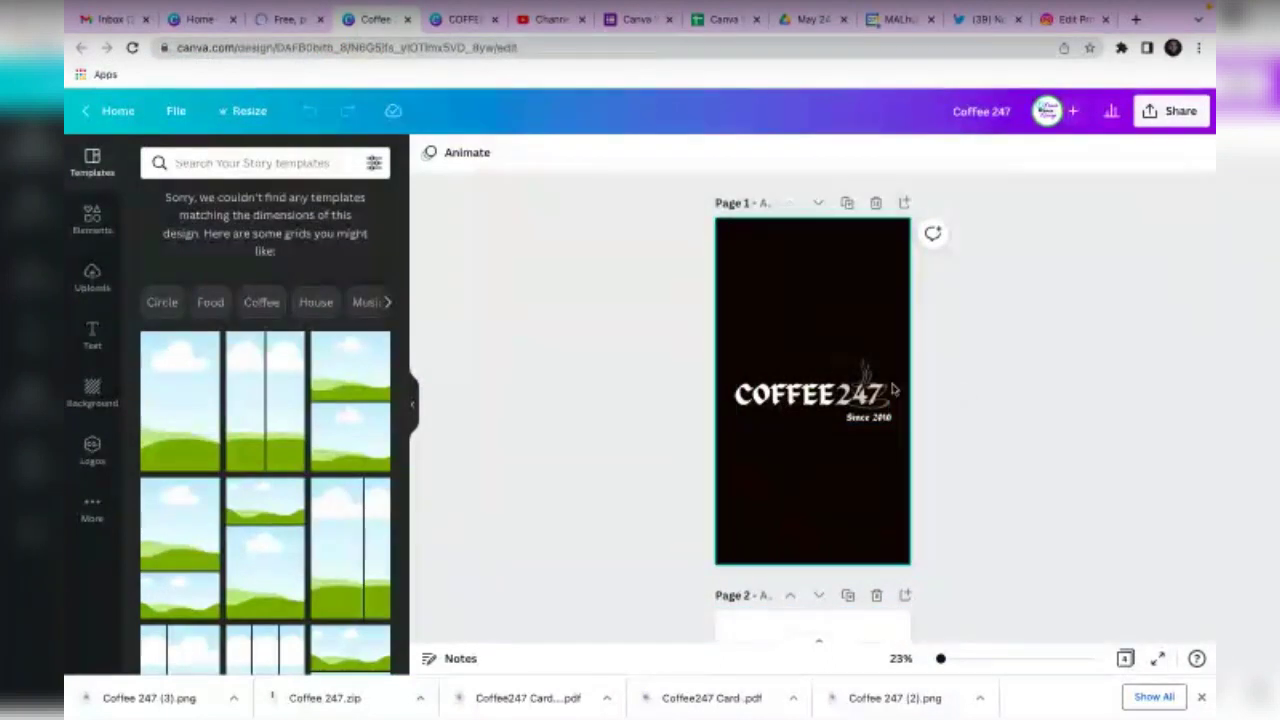
scroll(893, 390, "down", 1)
scroll(893, 390, "up", 1)
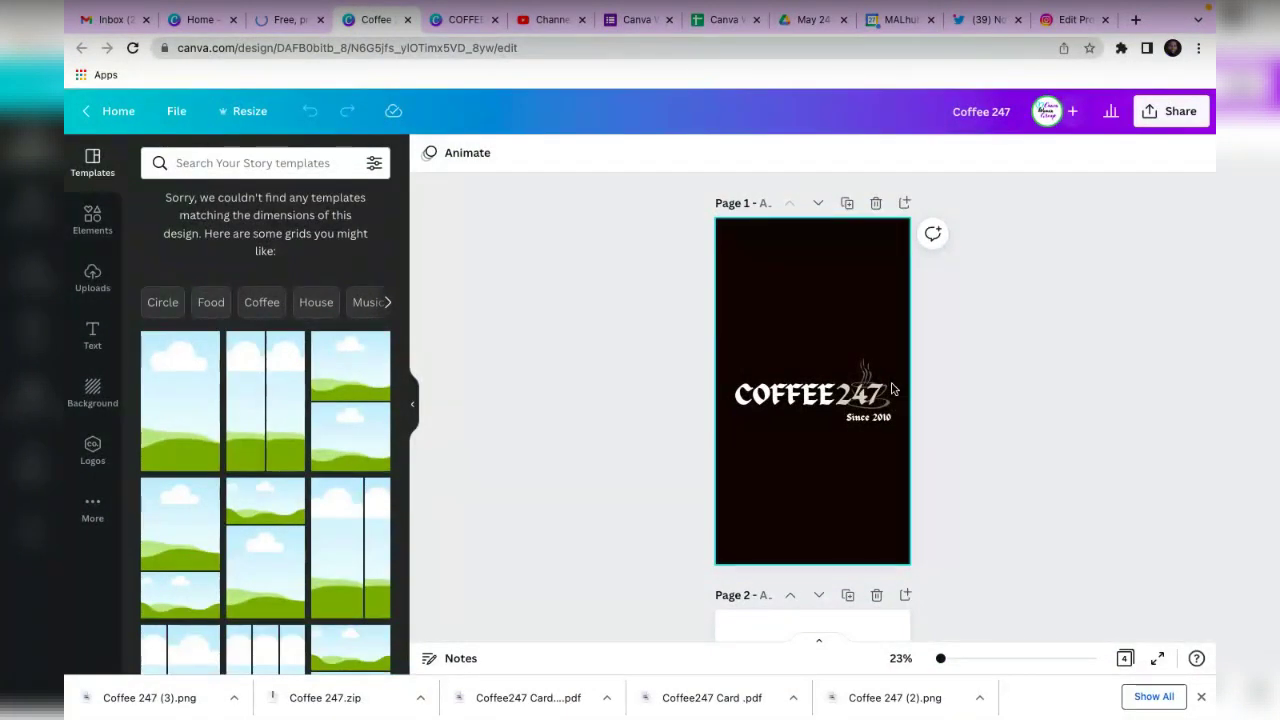
Check the pages of the resized Coffee 247 story design and delete its blank page 2.
scroll(891, 385, "down", 5)
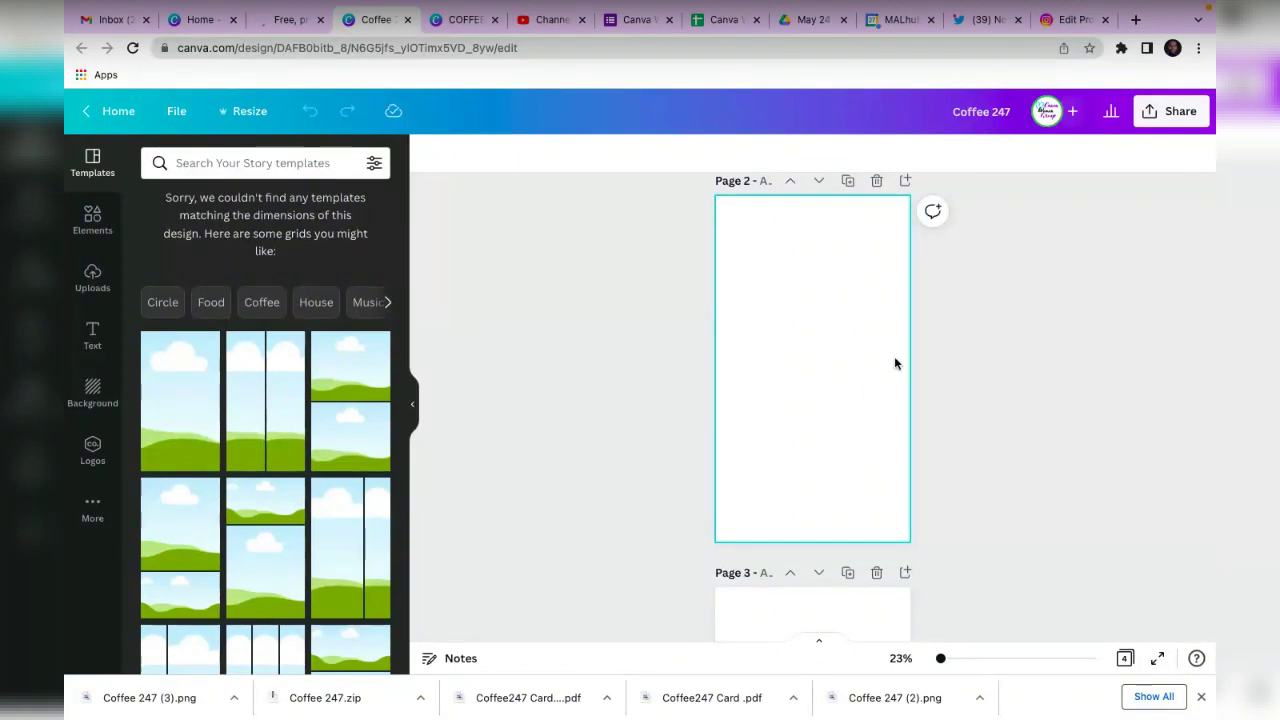
left_click(843, 443)
scroll(845, 442, "up", 4)
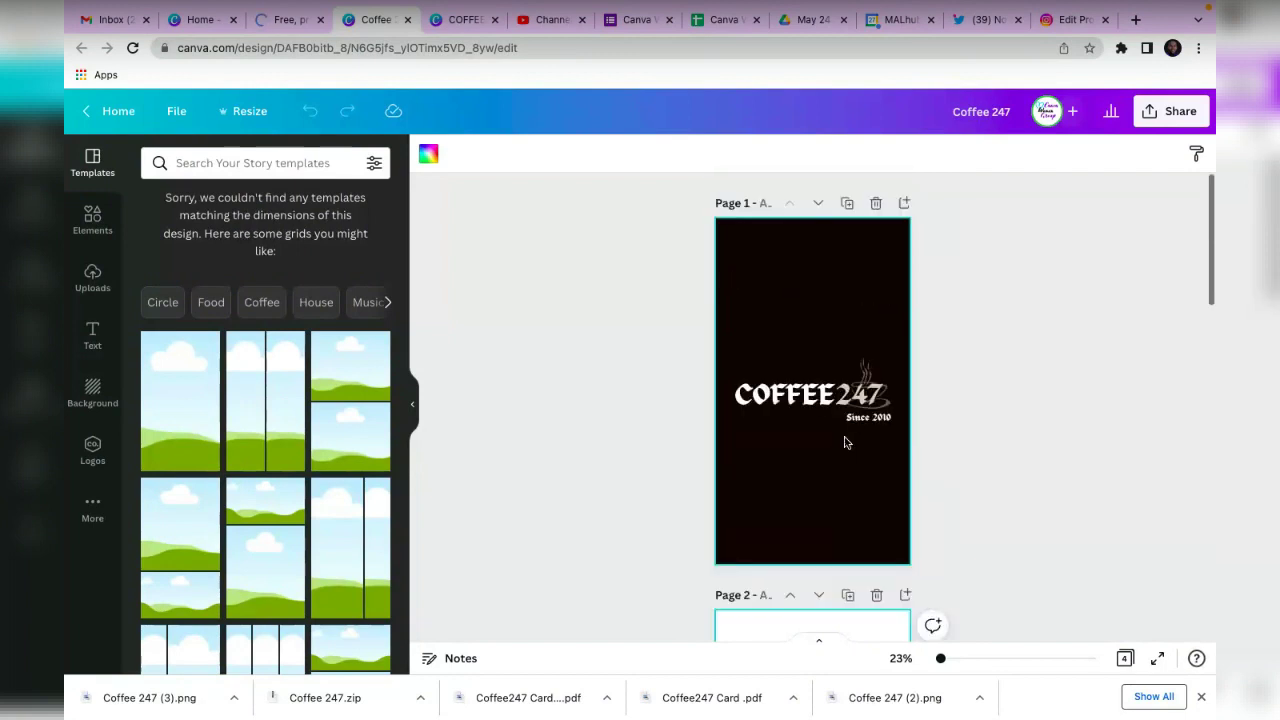
scroll(845, 443, "down", 12)
left_click(844, 441)
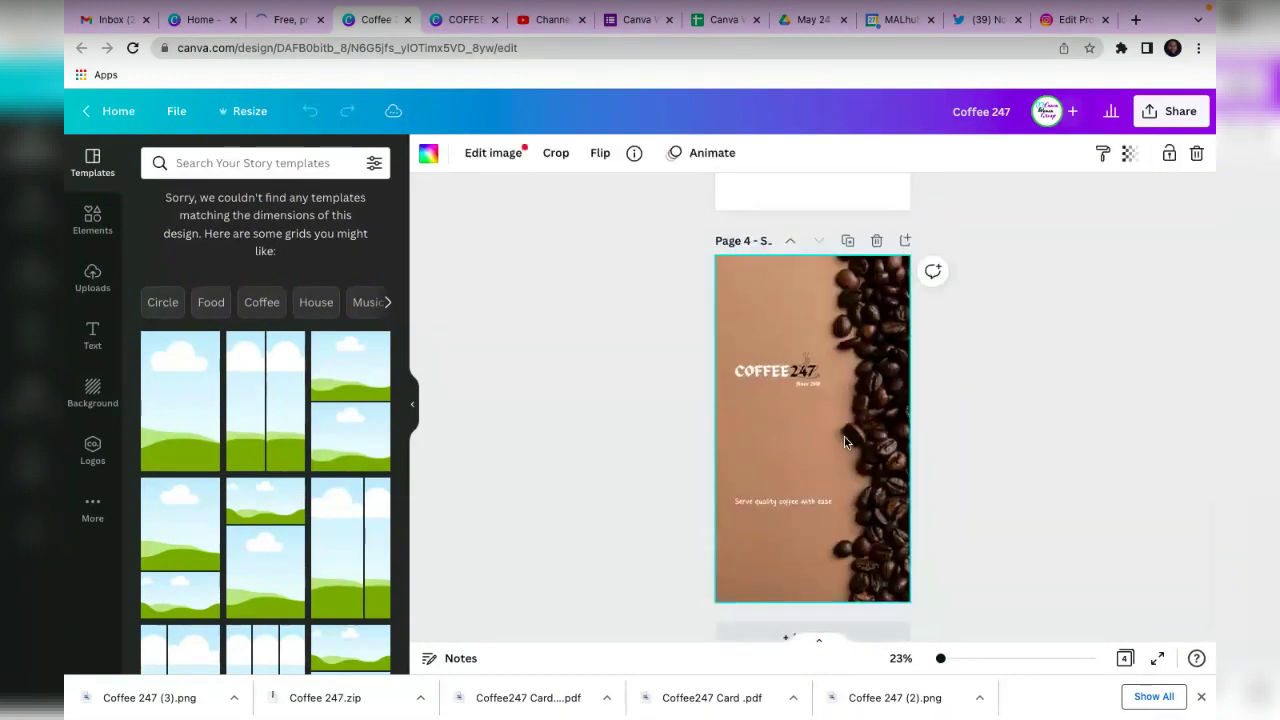
scroll(855, 433, "up", 2)
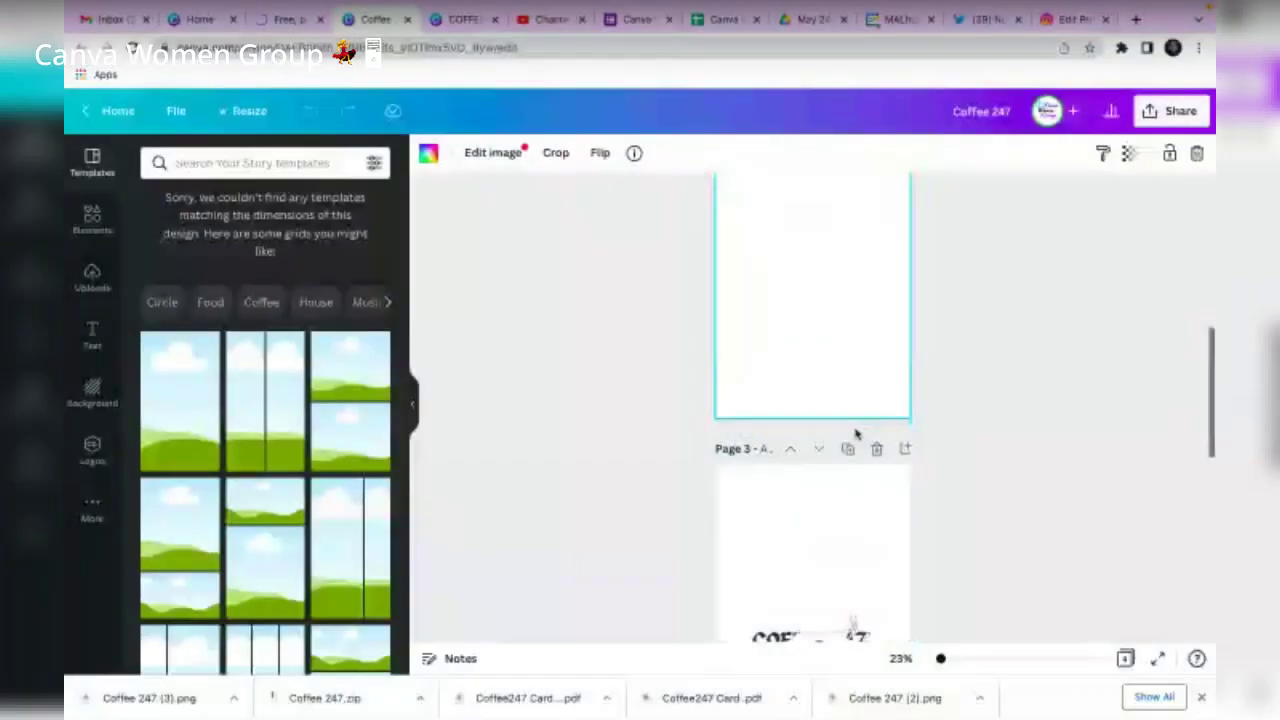
scroll(855, 434, "up", 4)
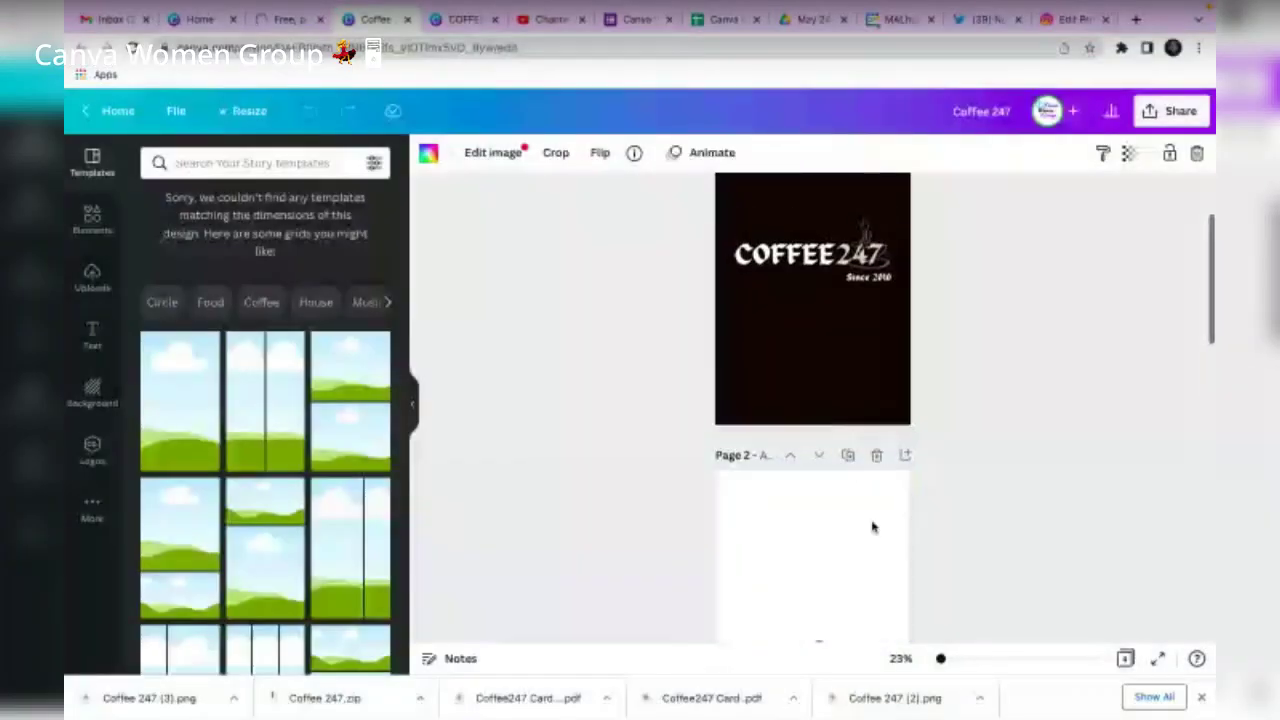
left_click(877, 455)
scroll(862, 358, "up", 2)
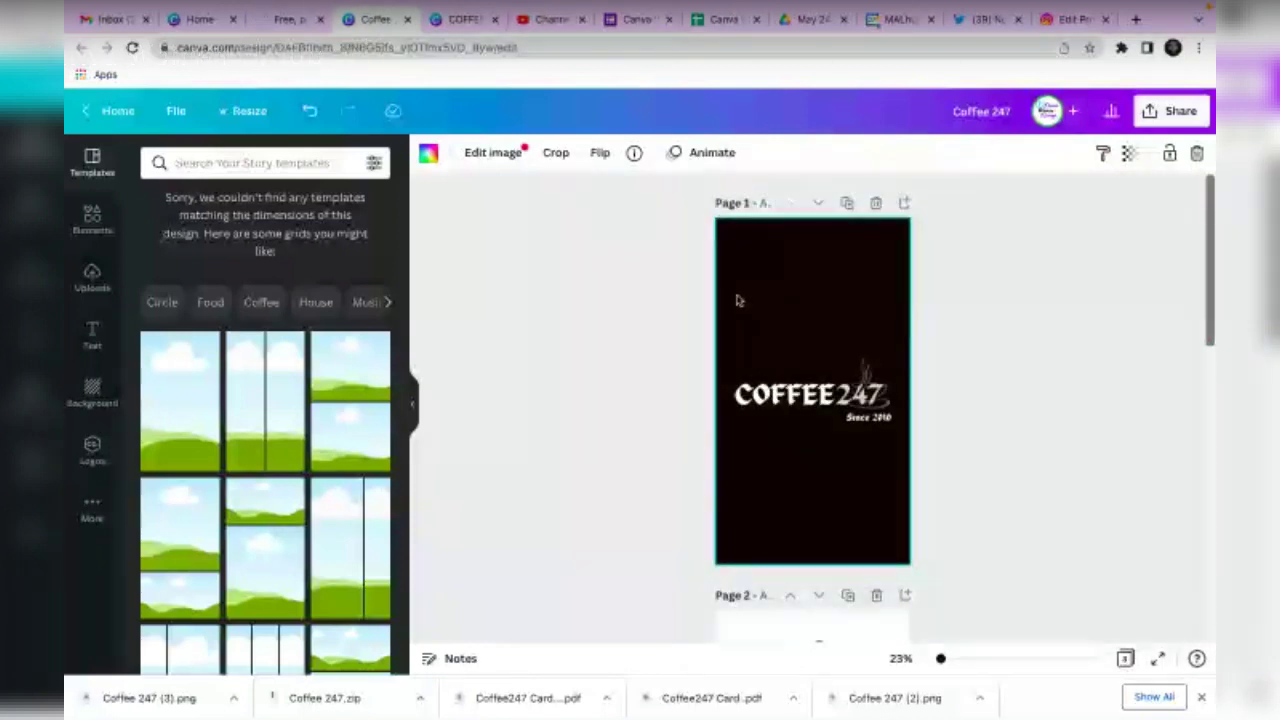
Go to the T-shirt templates page and create a blank T-shirt design.
left_click(451, 22)
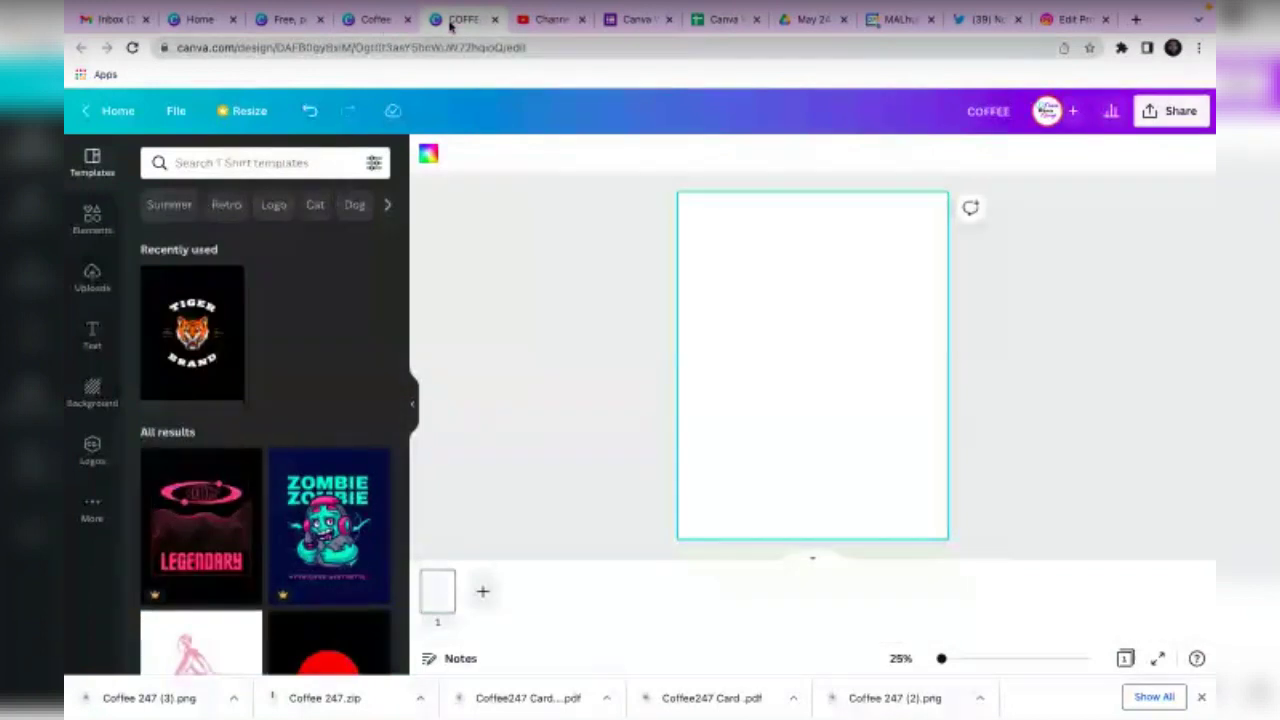
left_click(275, 20)
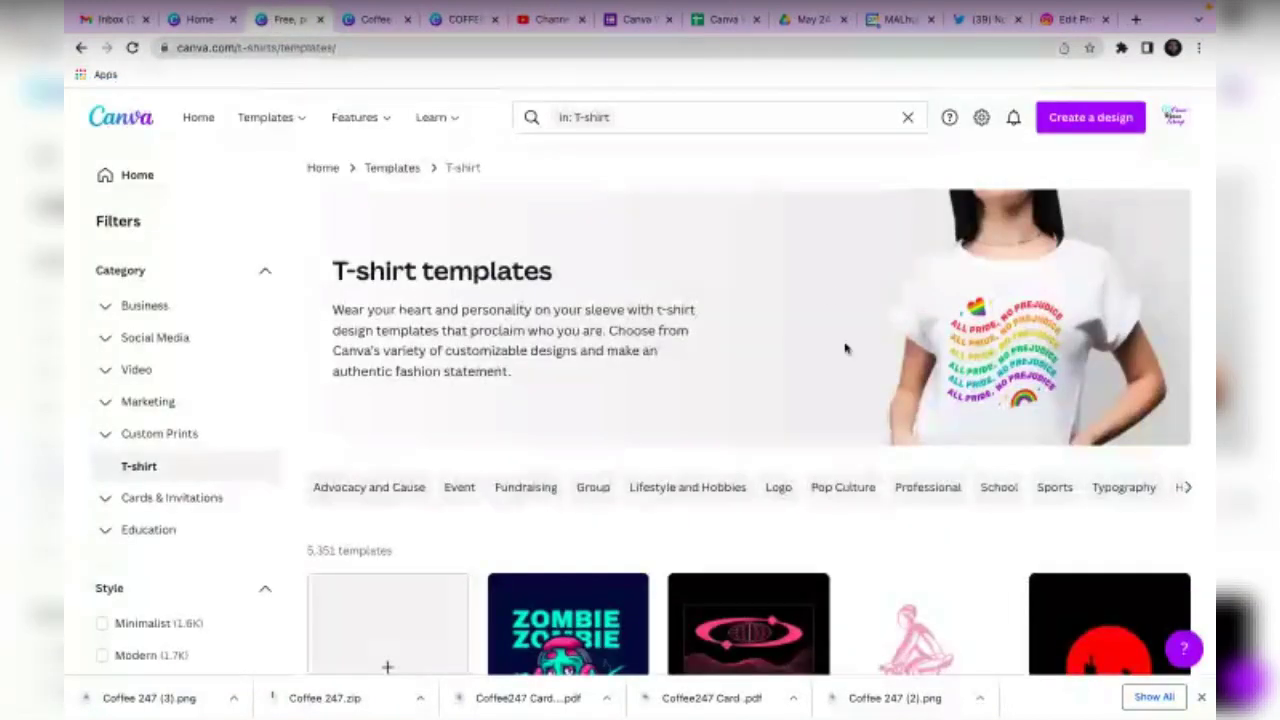
scroll(1040, 300, "down", 2)
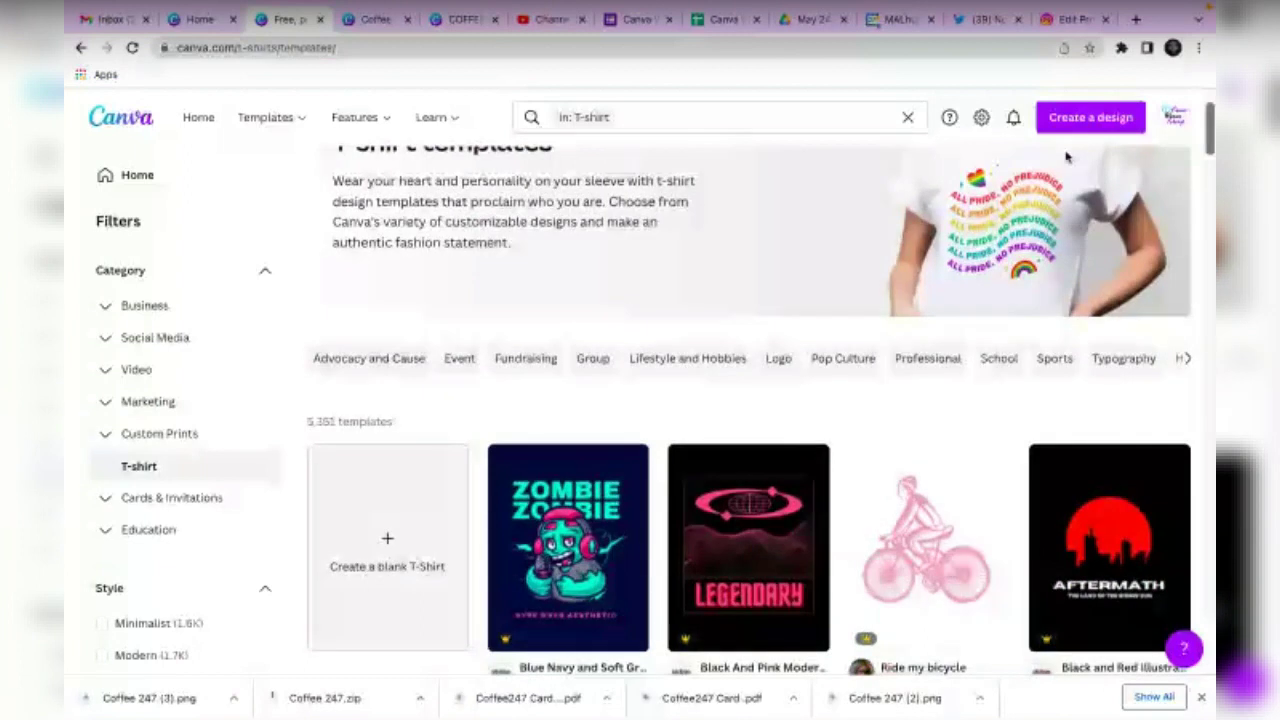
left_click(1088, 117)
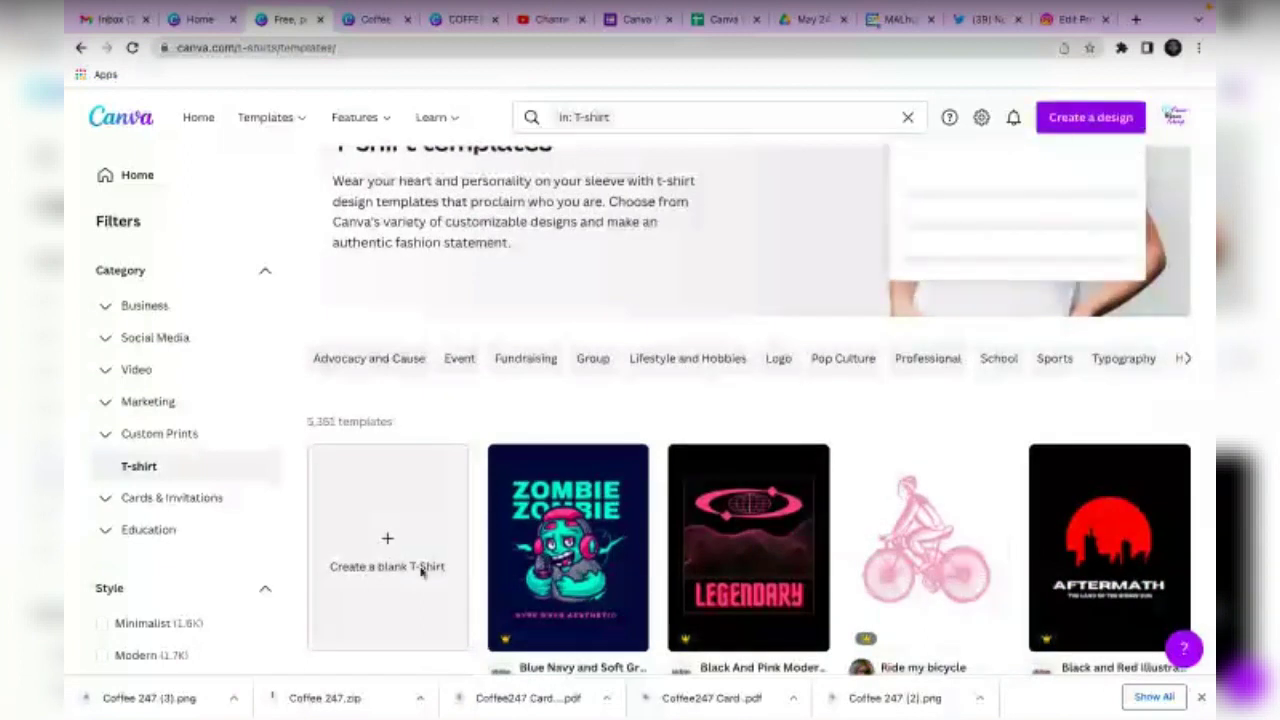
left_click(399, 573)
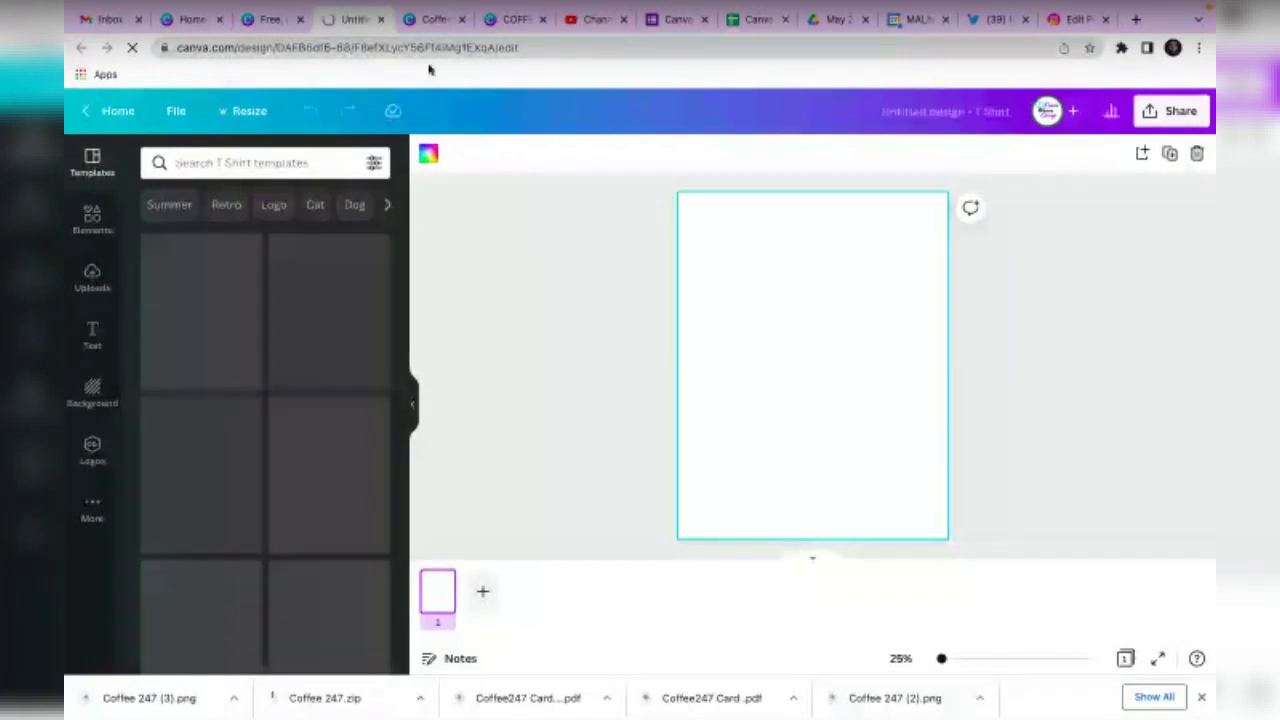
Compare the Coffee 247 story design with the blank T-shirt design, and browse the available T-shirt templates.
left_click(420, 22)
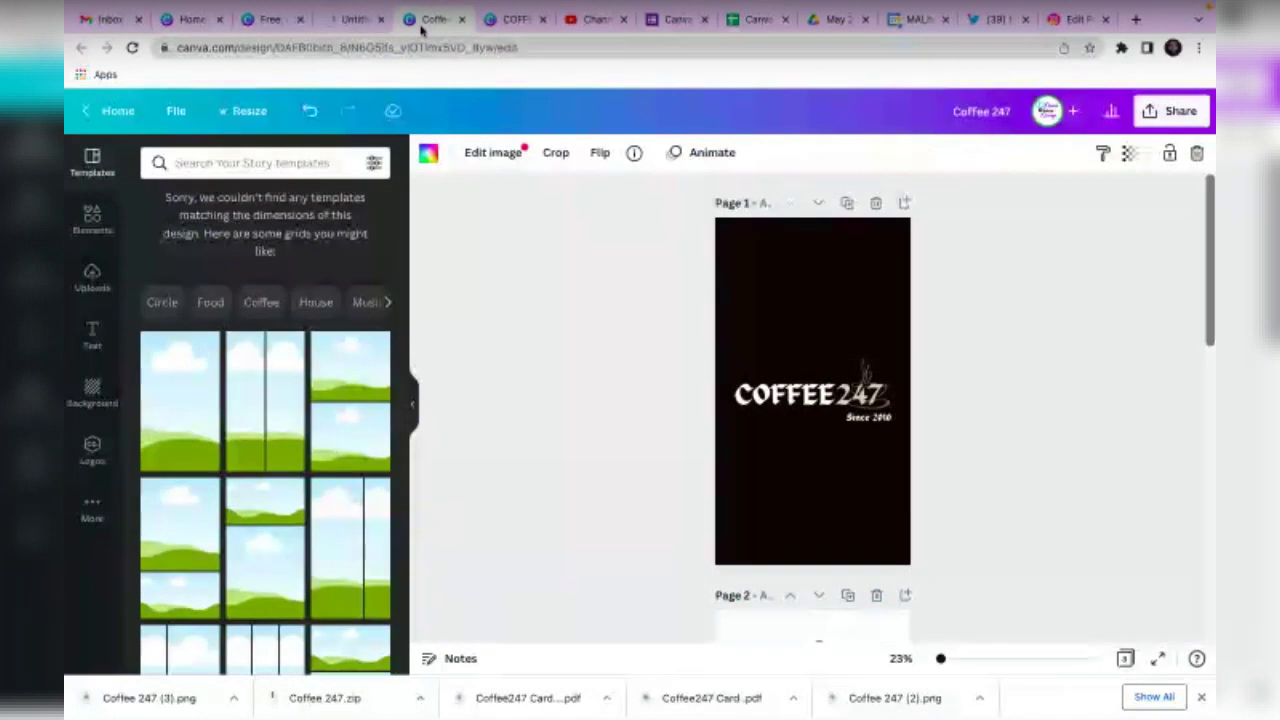
left_click(344, 22)
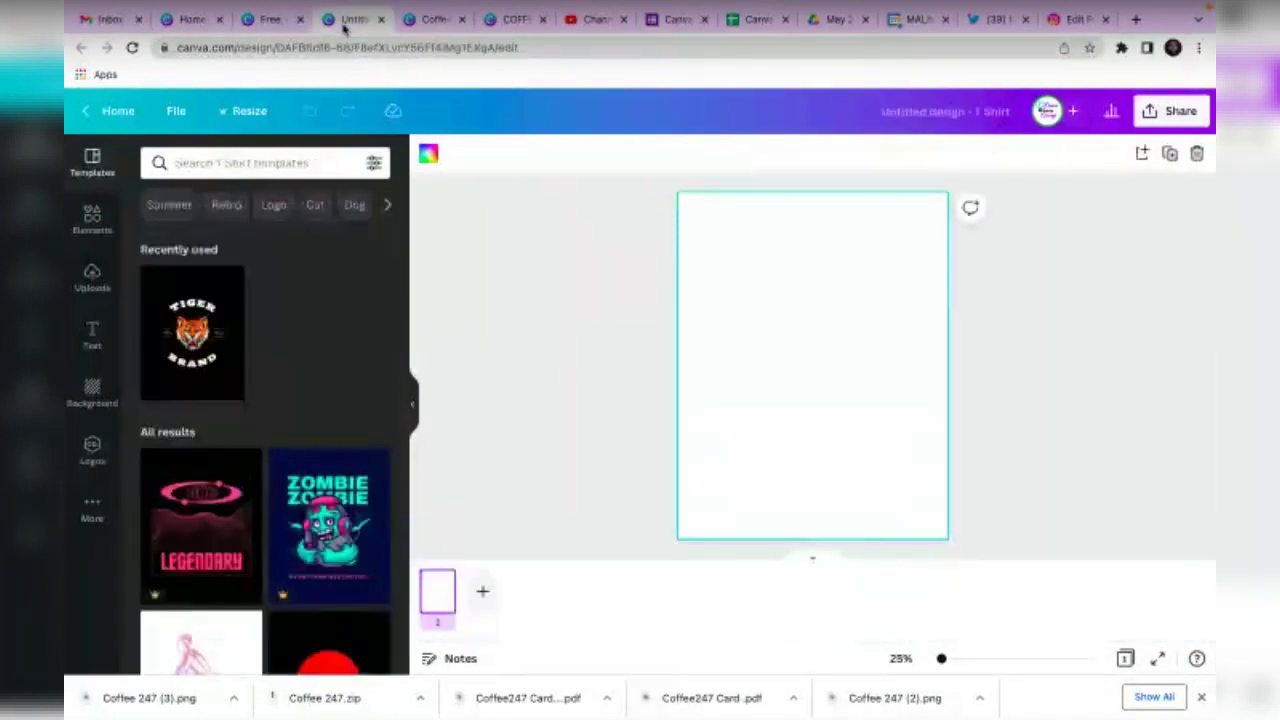
left_click(430, 22)
left_click(347, 24)
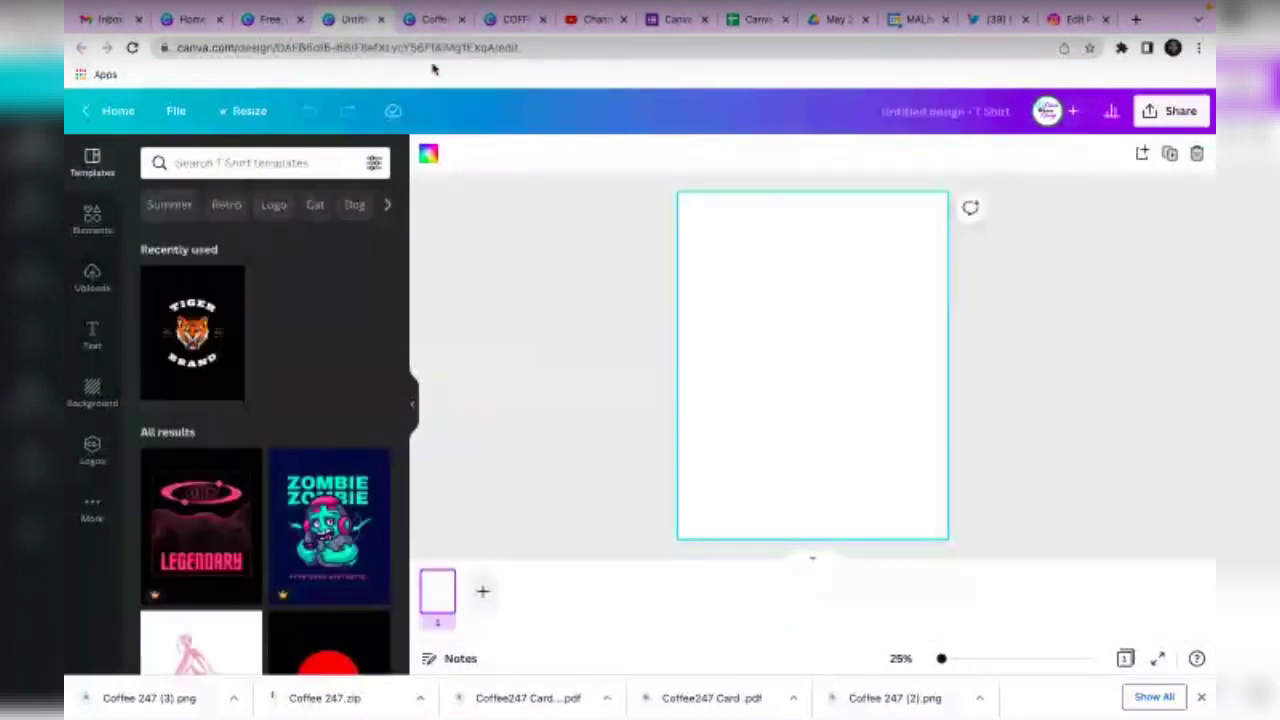
left_click(285, 24)
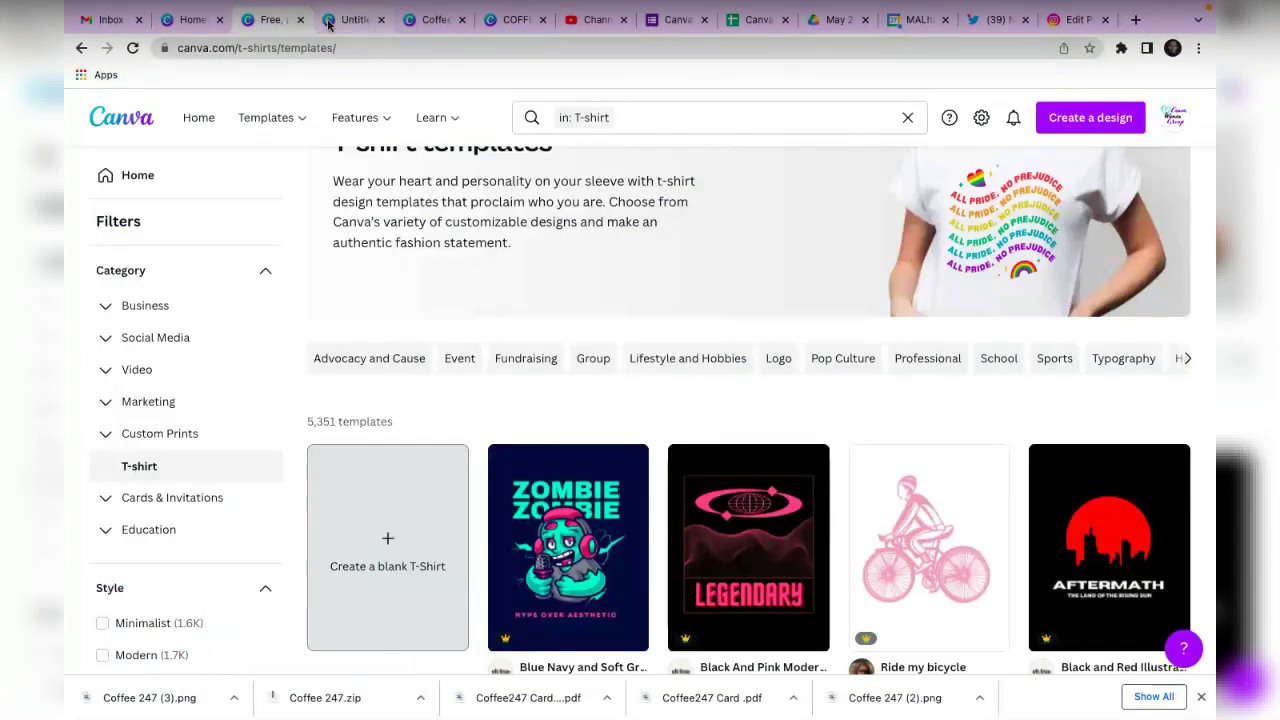
left_click(328, 24)
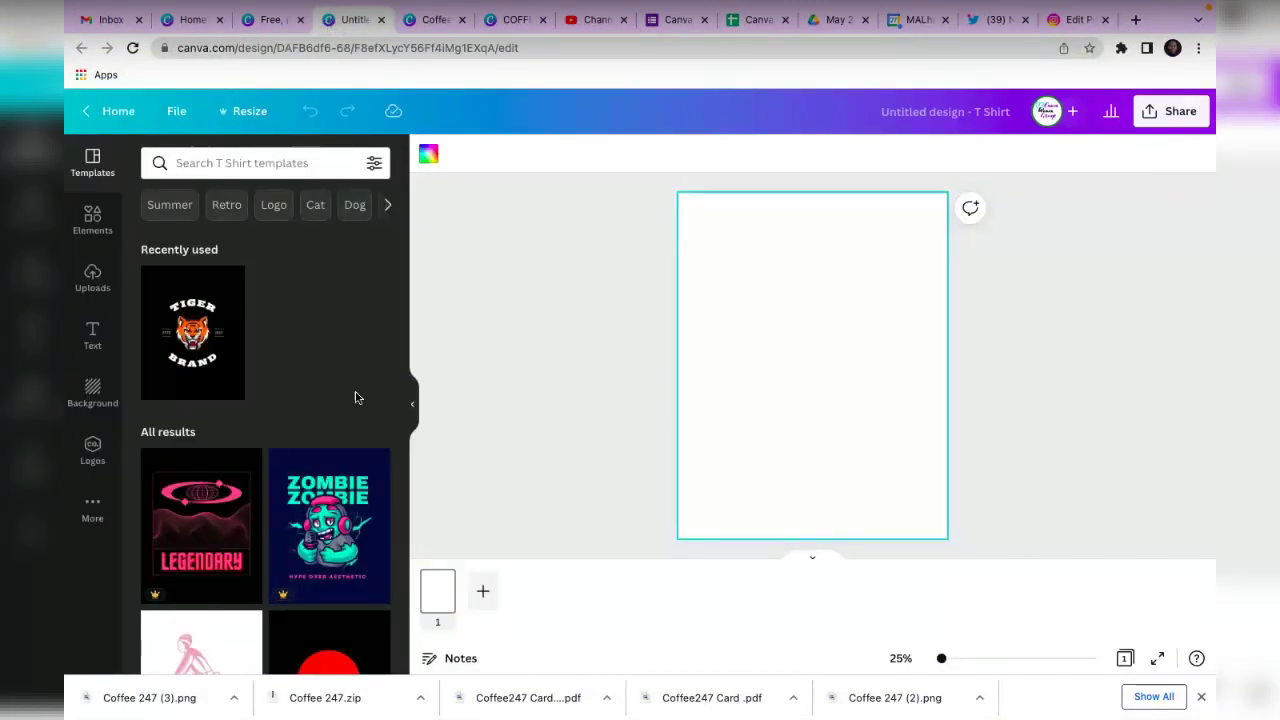
scroll(199, 503, "down", 2)
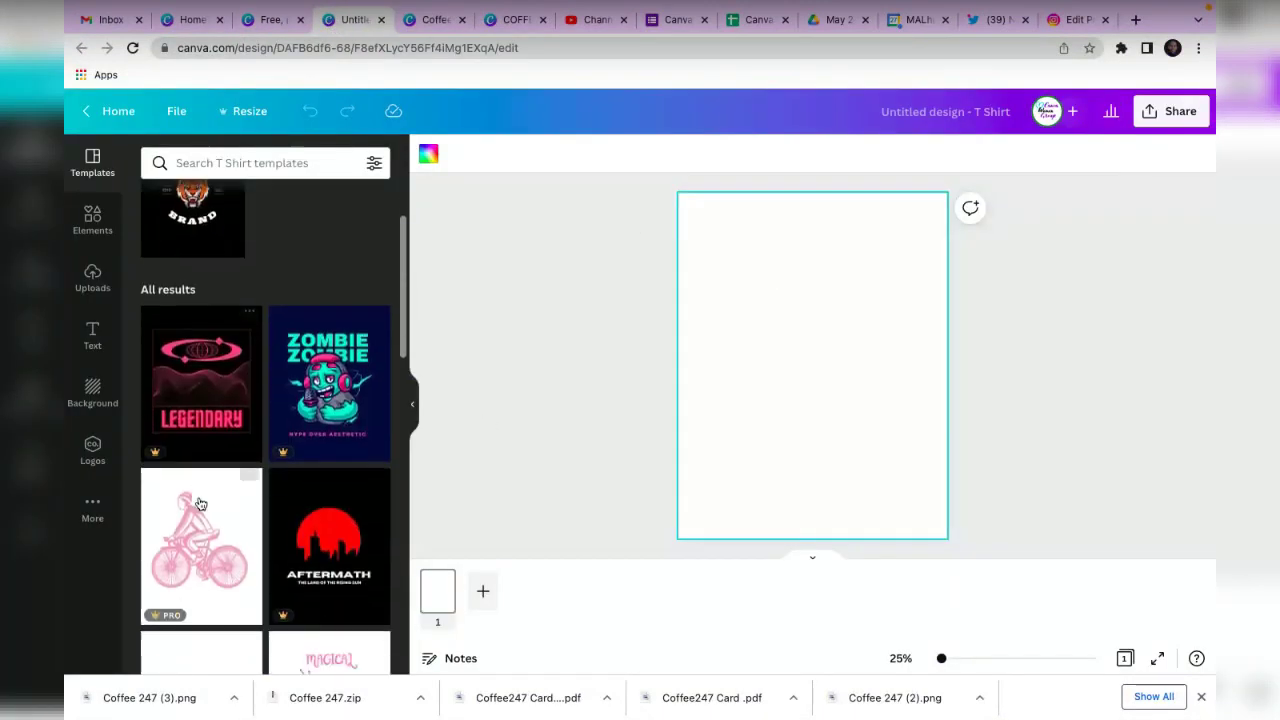
scroll(199, 503, "down", 1)
scroll(203, 495, "down", 1)
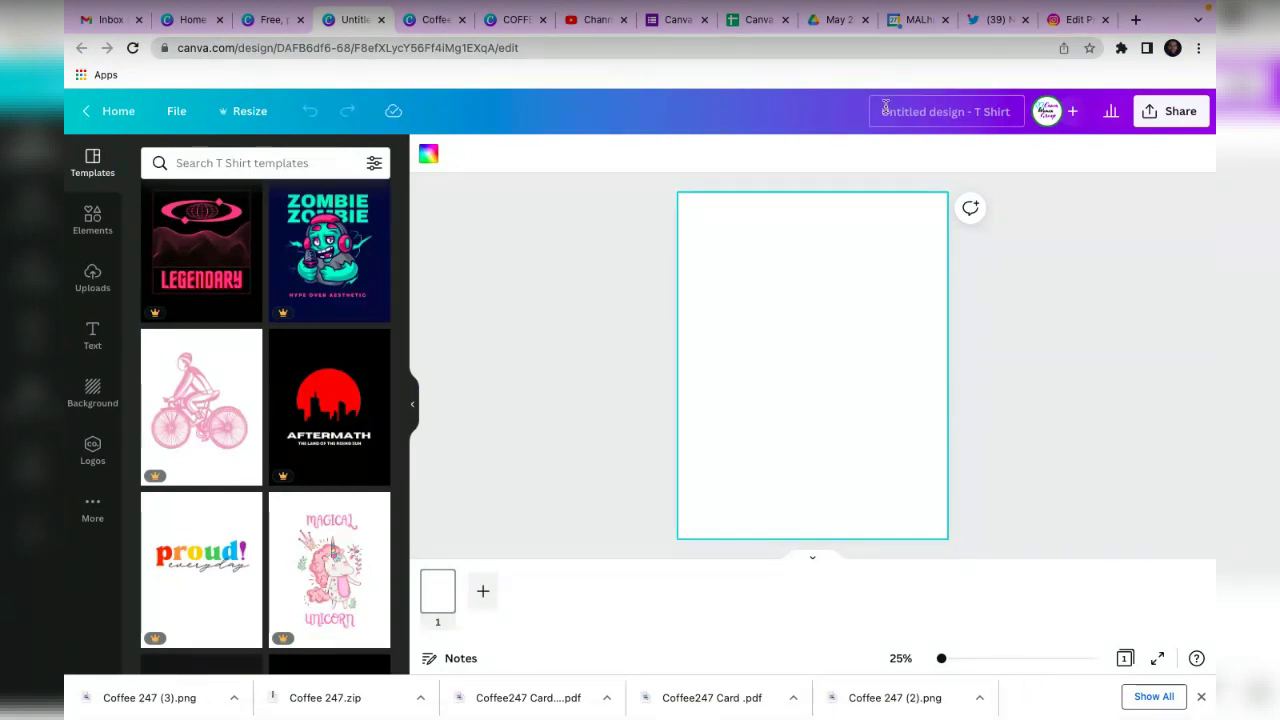
Rename the untitled T-shirt design as Coffee 247.
left_click(951, 118)
key("BackSpace")
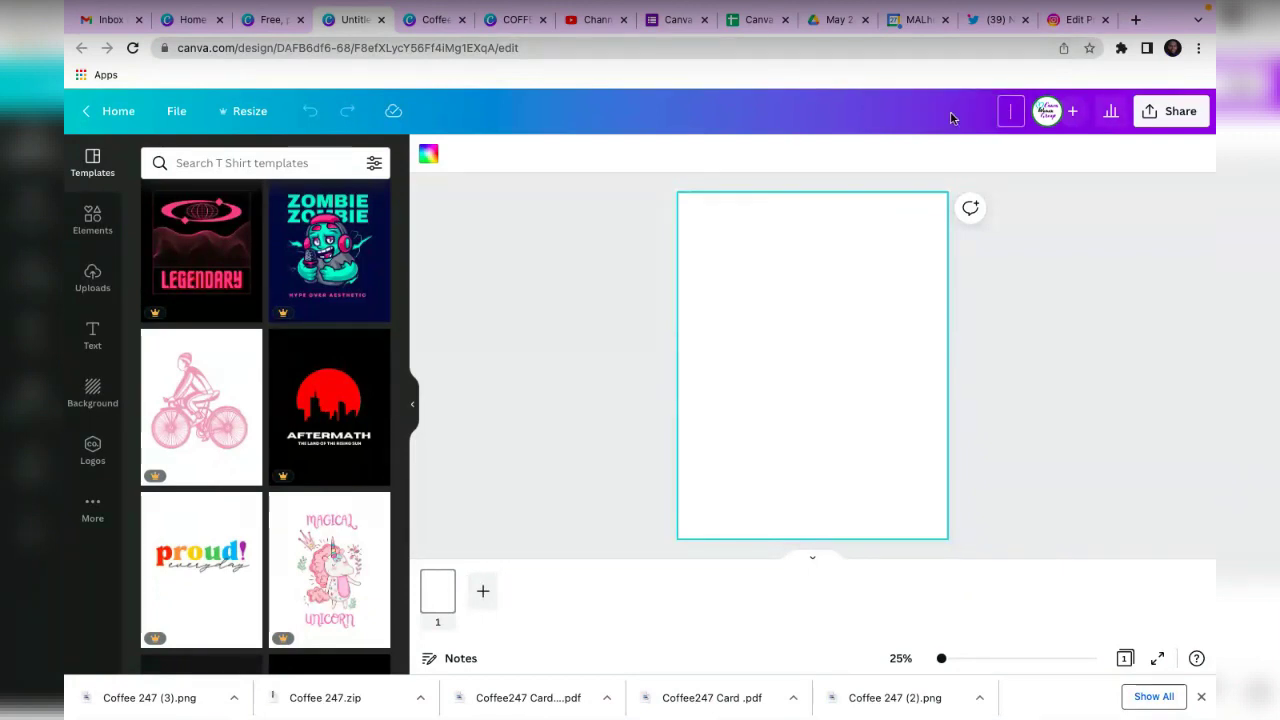
type("Coffee 247")
left_click(866, 350)
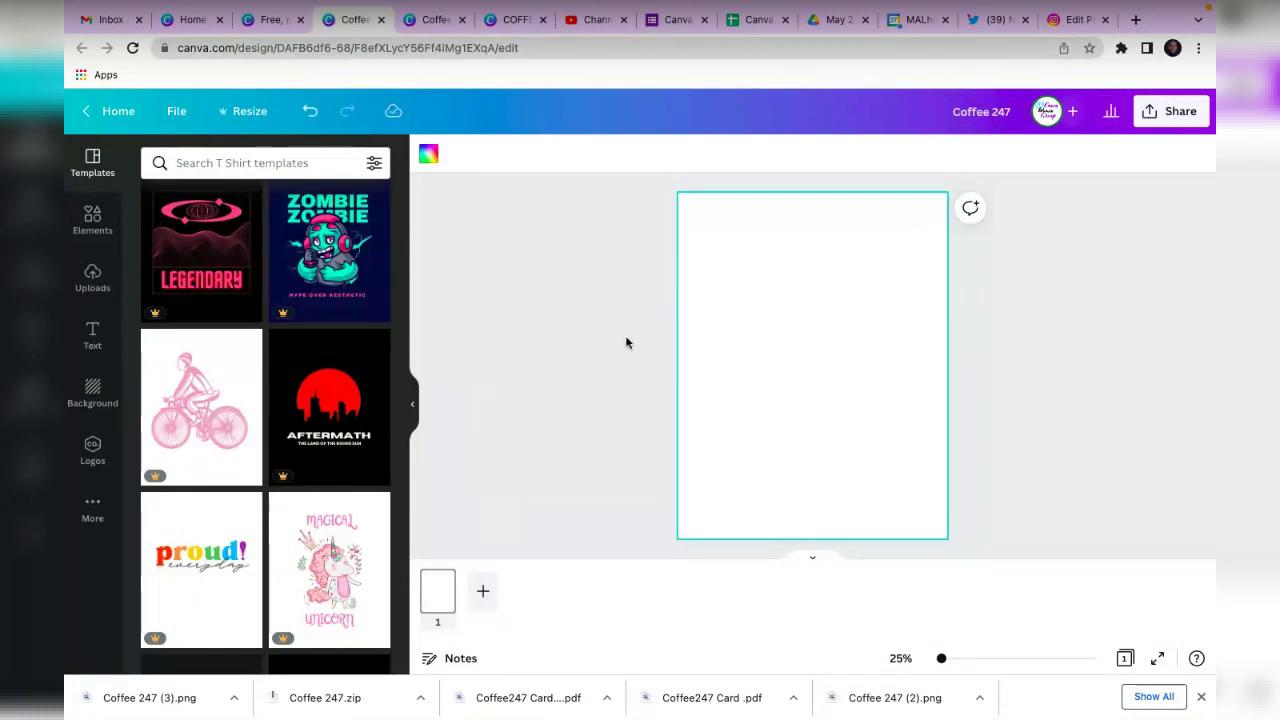
Upload the downloaded Coffee 247 (3).png logo and place it on the blank T-shirt page.
left_click_drag(150, 697, 754, 398)
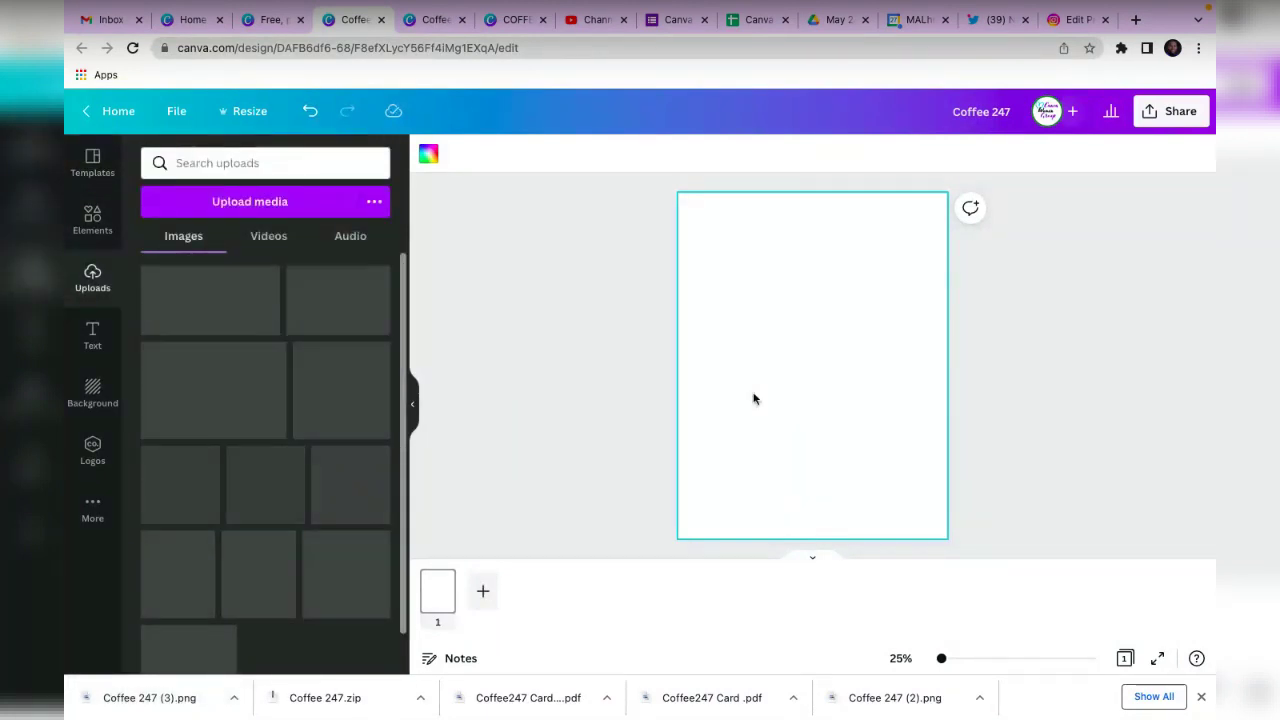
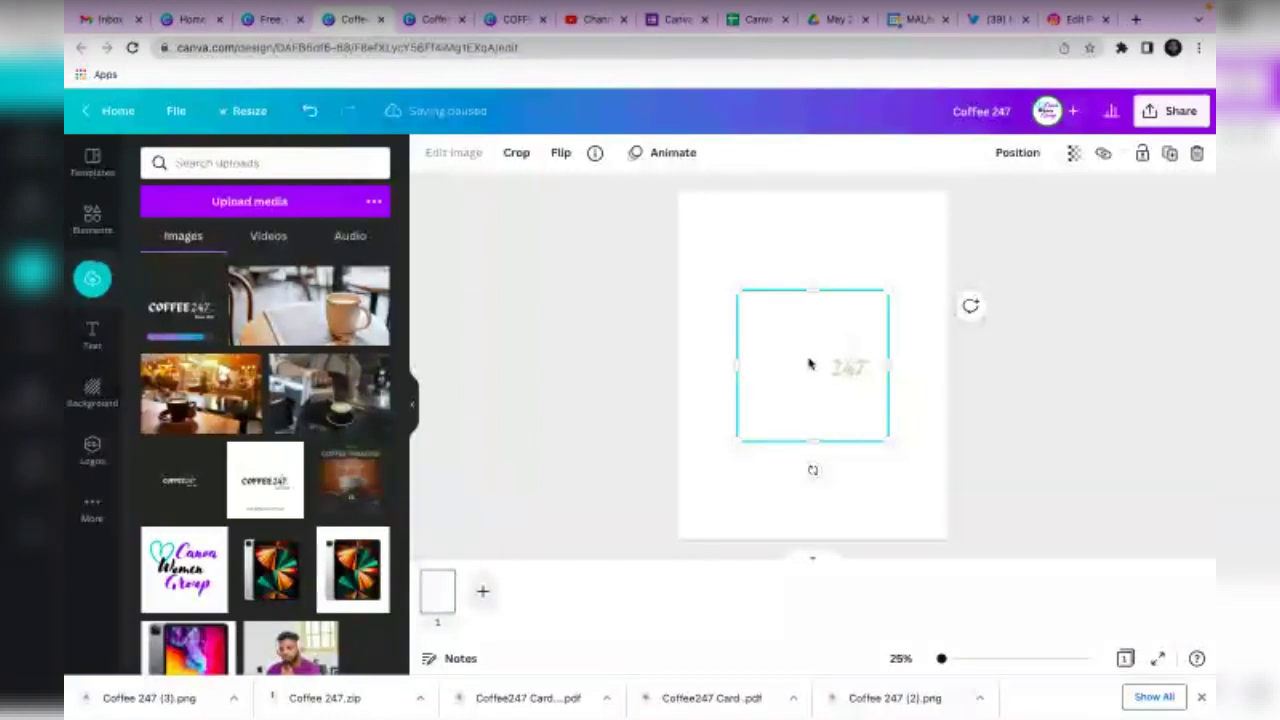
left_click(834, 237)
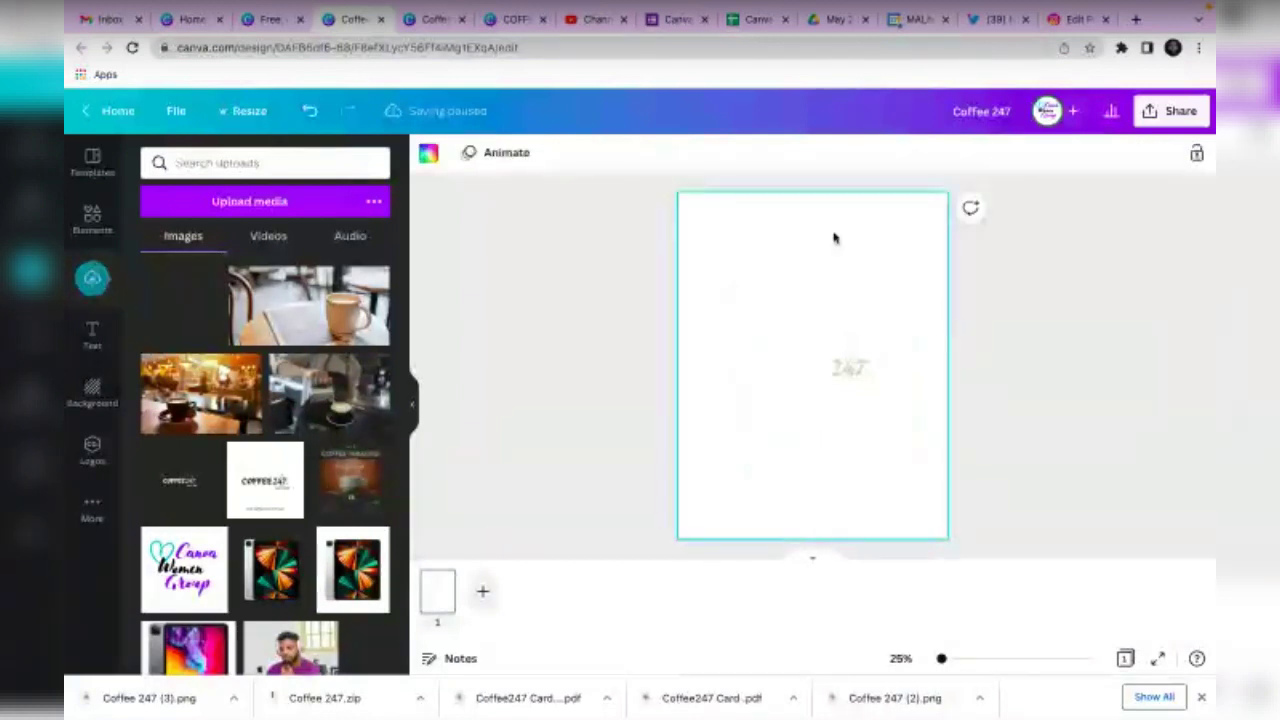
left_click(788, 393)
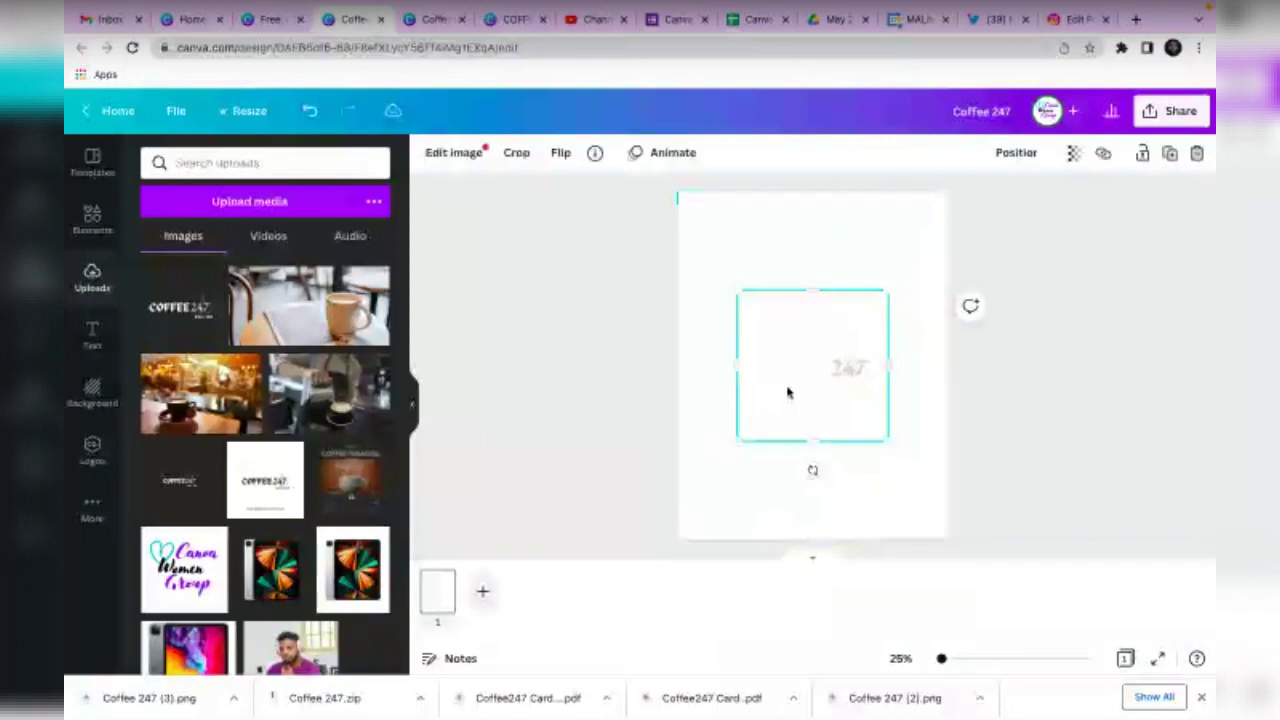
Set the T-shirt page's background colour to black behind the Coffee 247 logo.
left_click(826, 214)
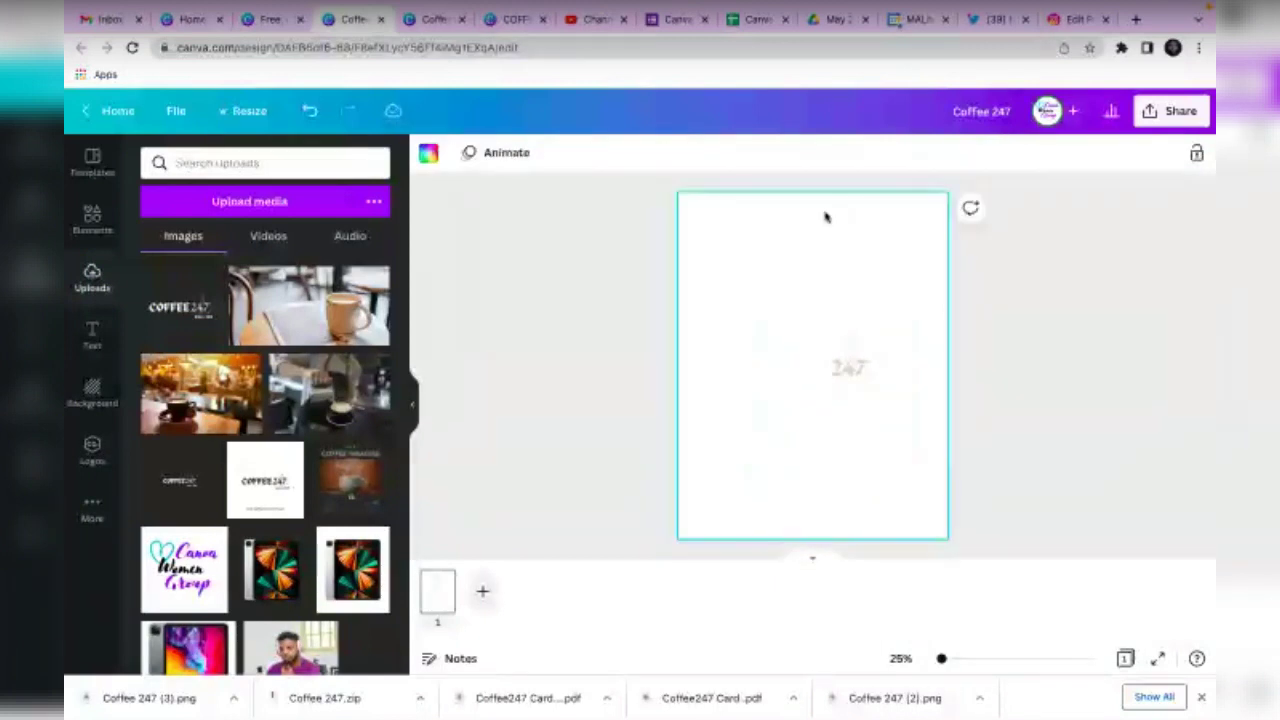
left_click(427, 155)
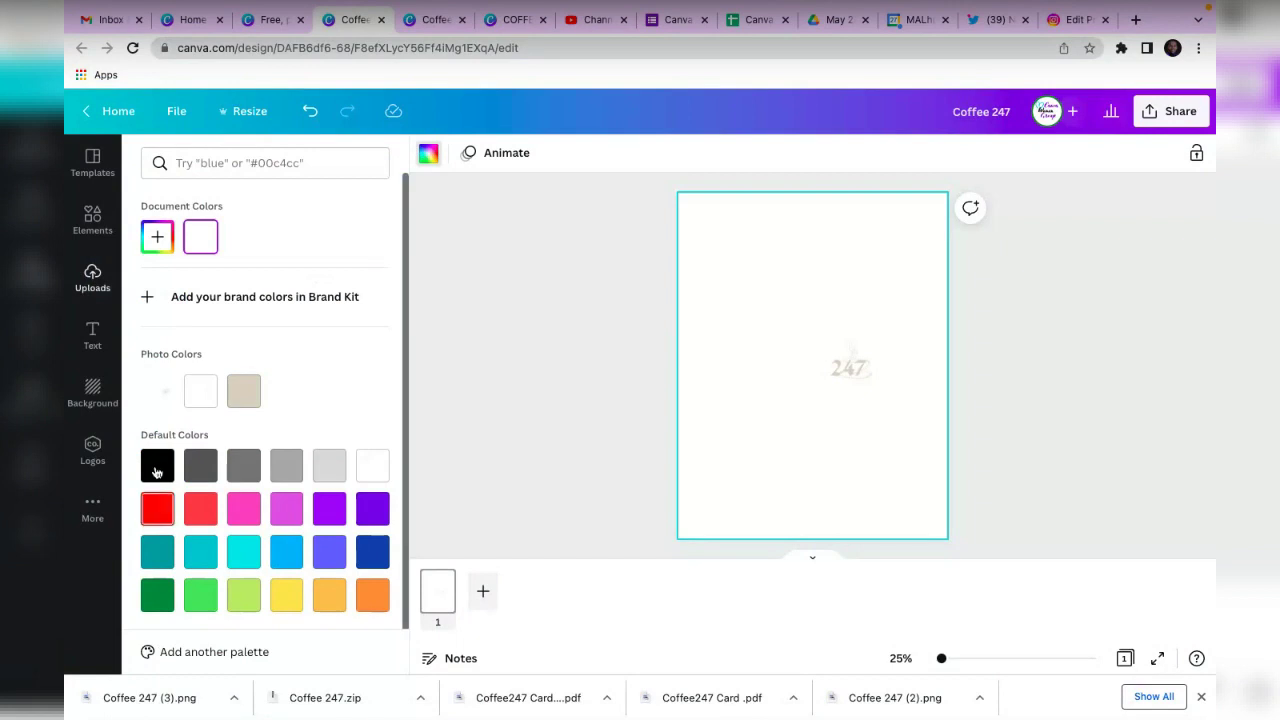
left_click(157, 465)
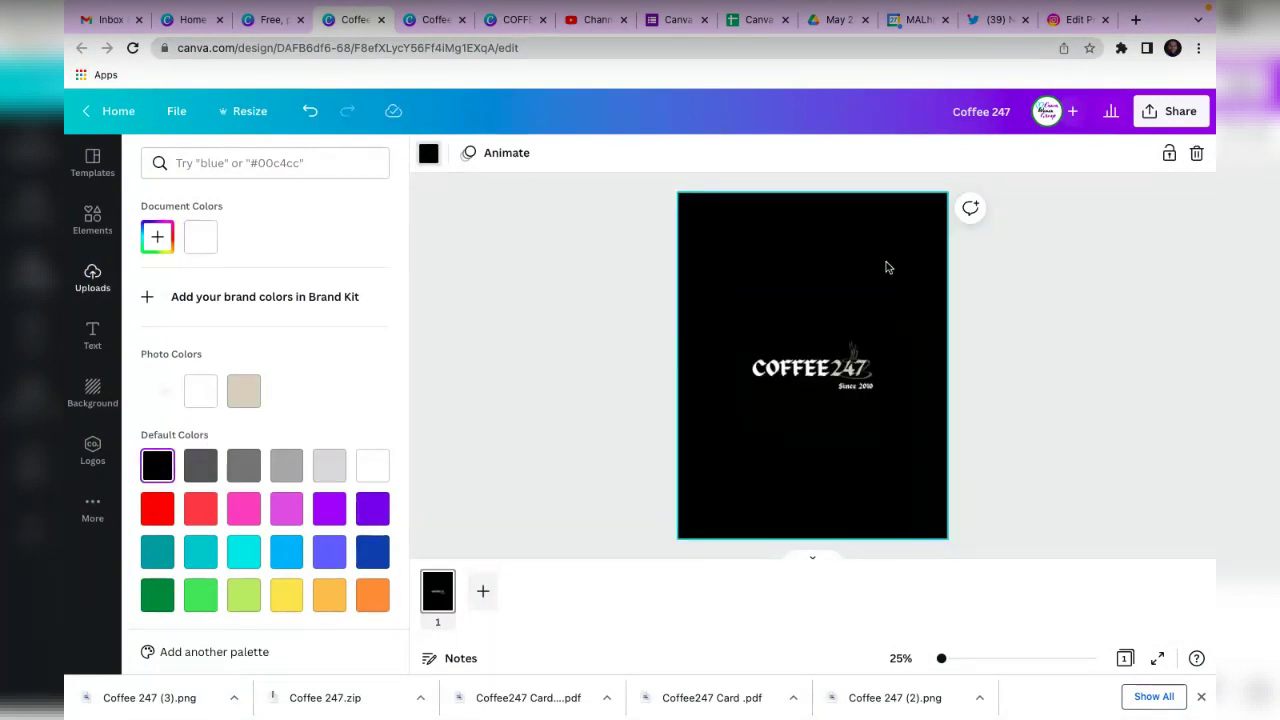
left_click(830, 390)
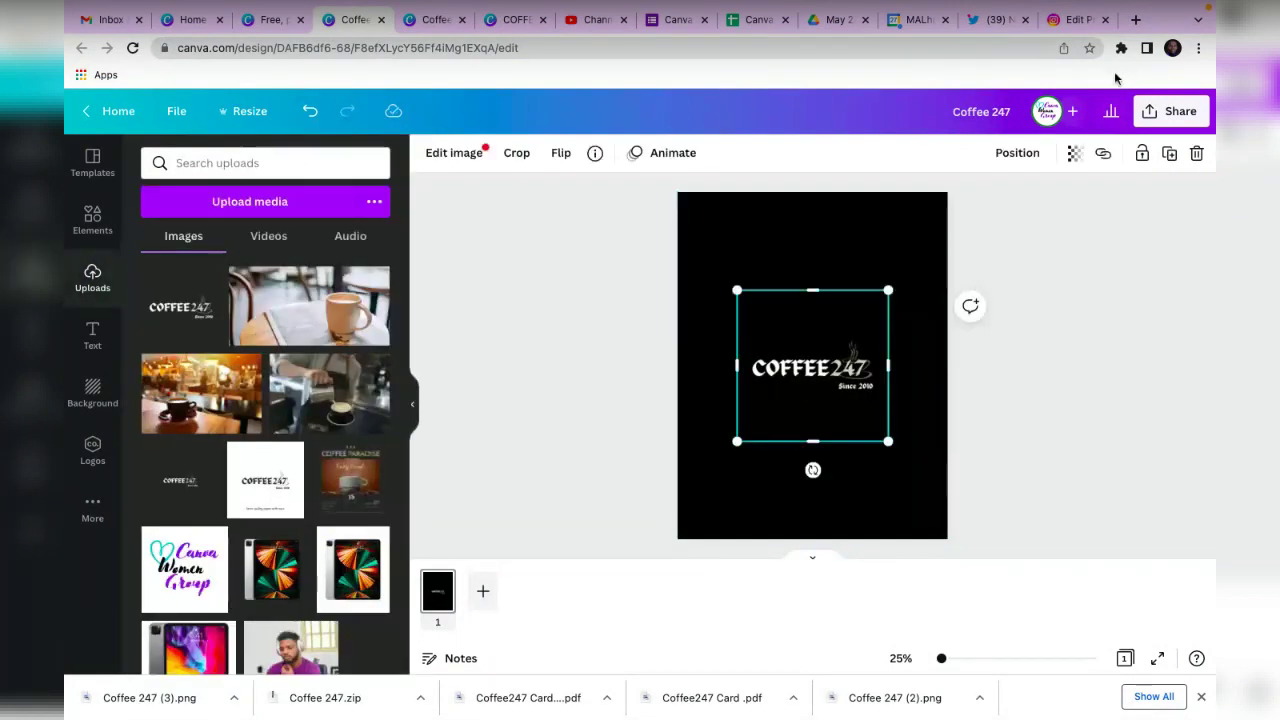
Look through the uploaded images and the T-shirt templates available for the Coffee 247 T-shirt design.
left_click(1153, 112)
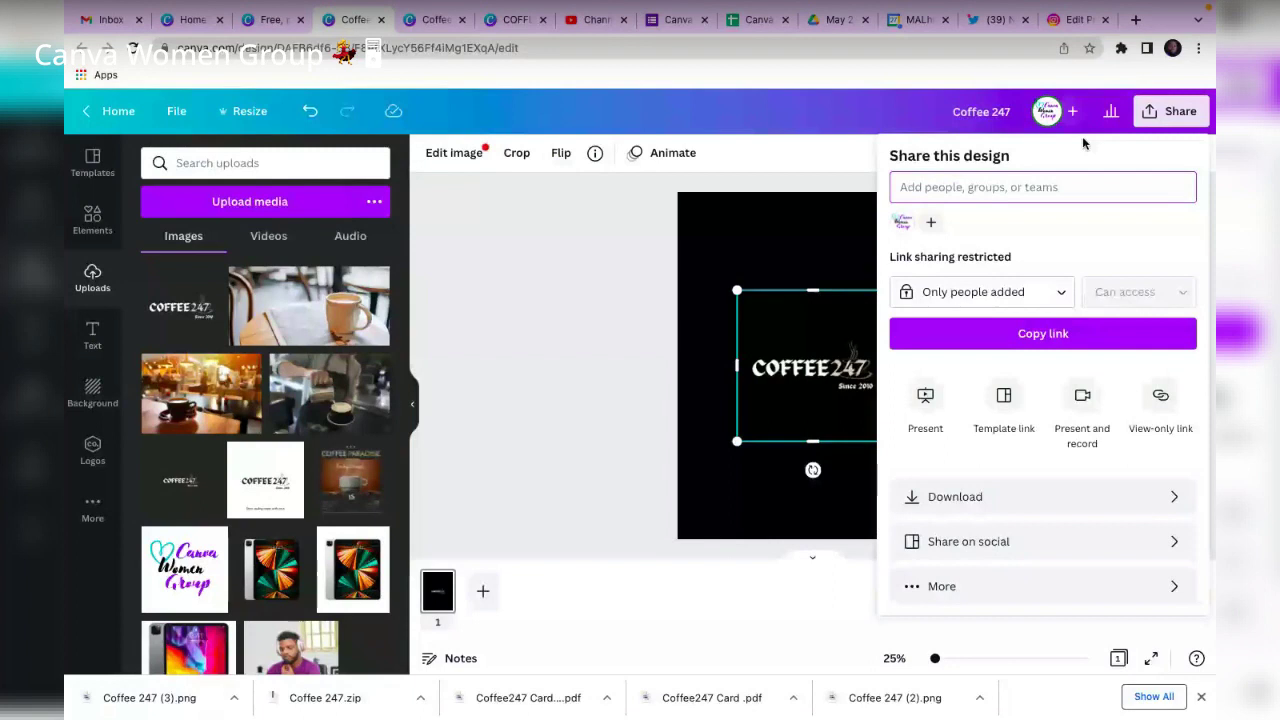
left_click(595, 300)
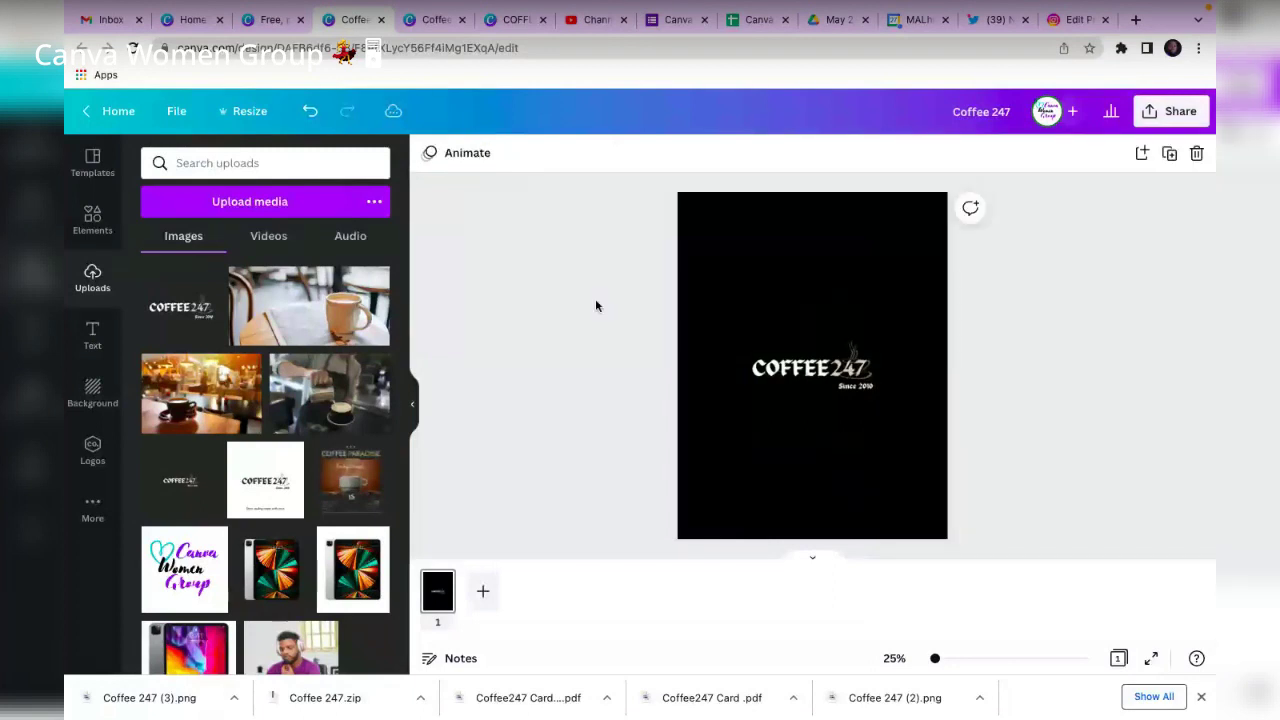
left_click(270, 20)
left_click(352, 19)
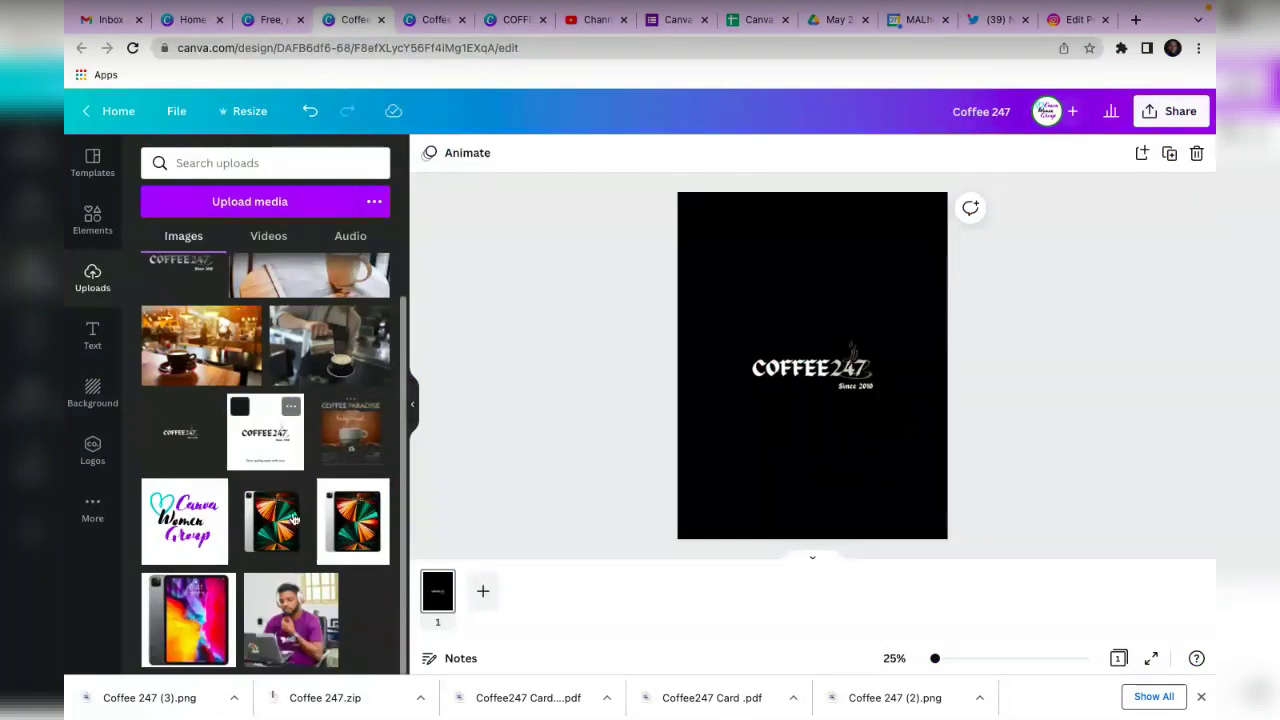
left_click(79, 173)
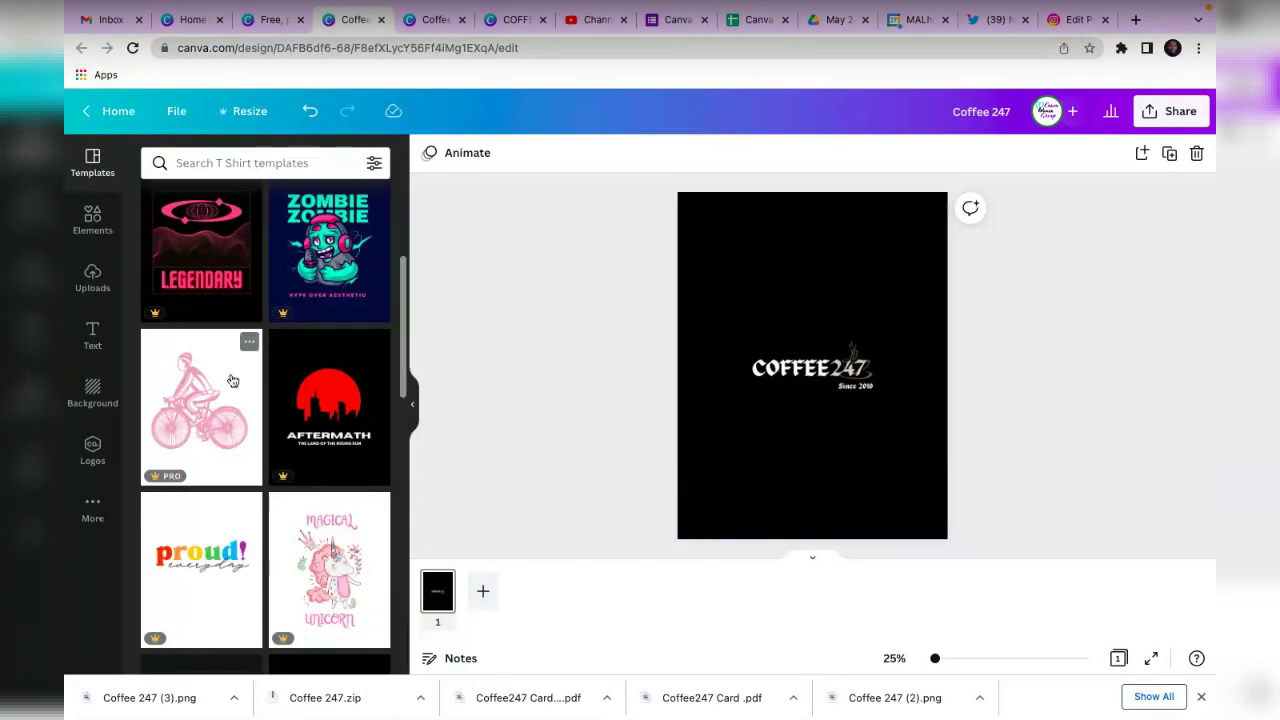
scroll(228, 450, "down", 3)
scroll(228, 453, "up", 5)
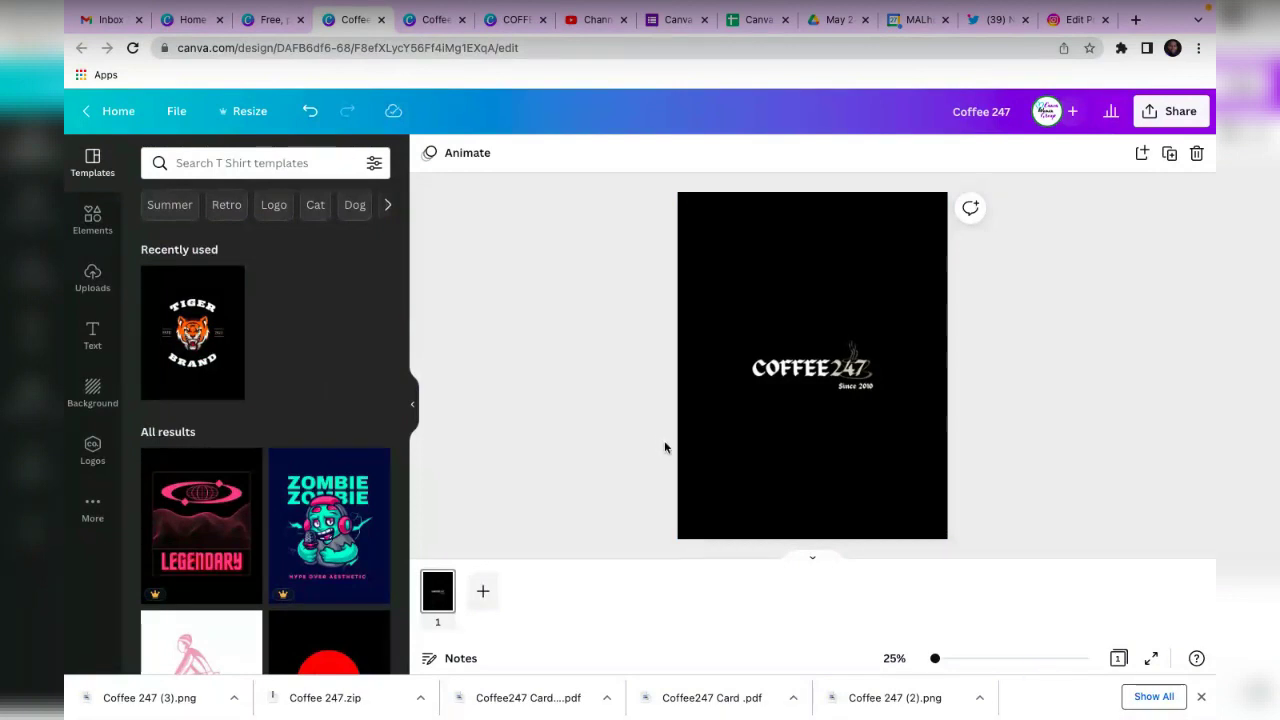
Browse the T-shirt templates and apply the "proud! everyday" template to page 1 in place of the logo design.
left_click(779, 301)
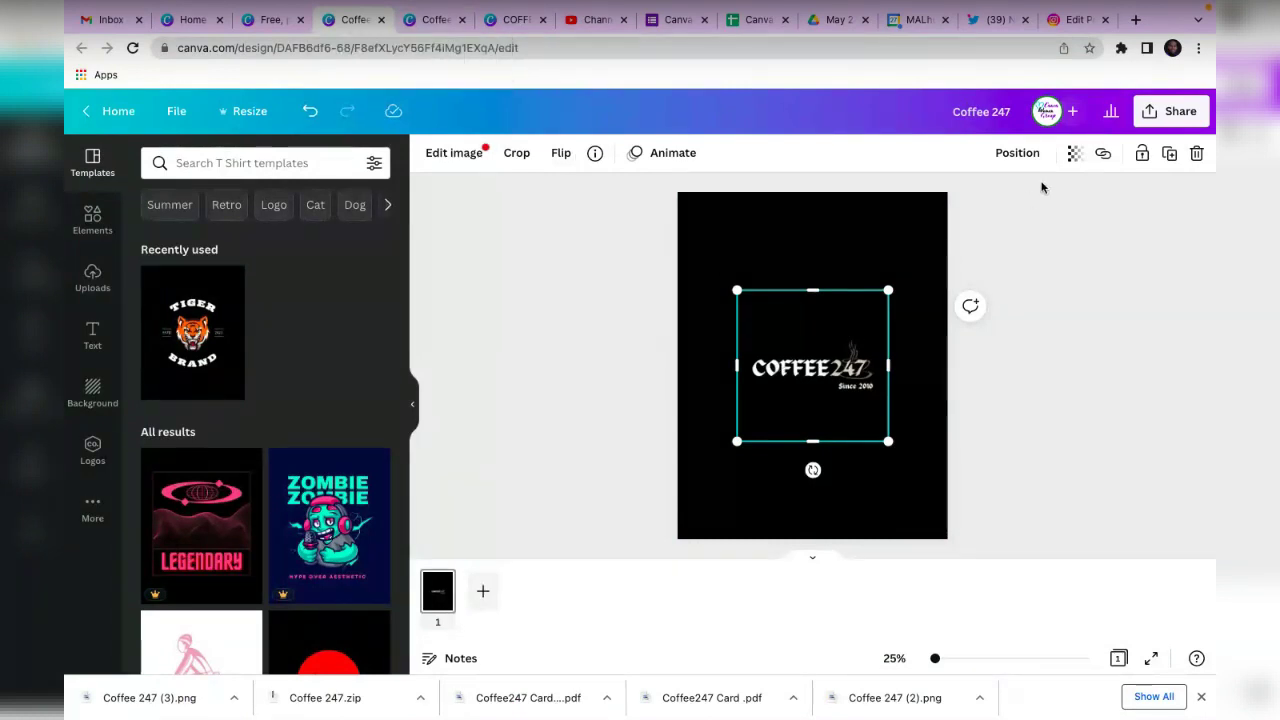
left_click(1180, 113)
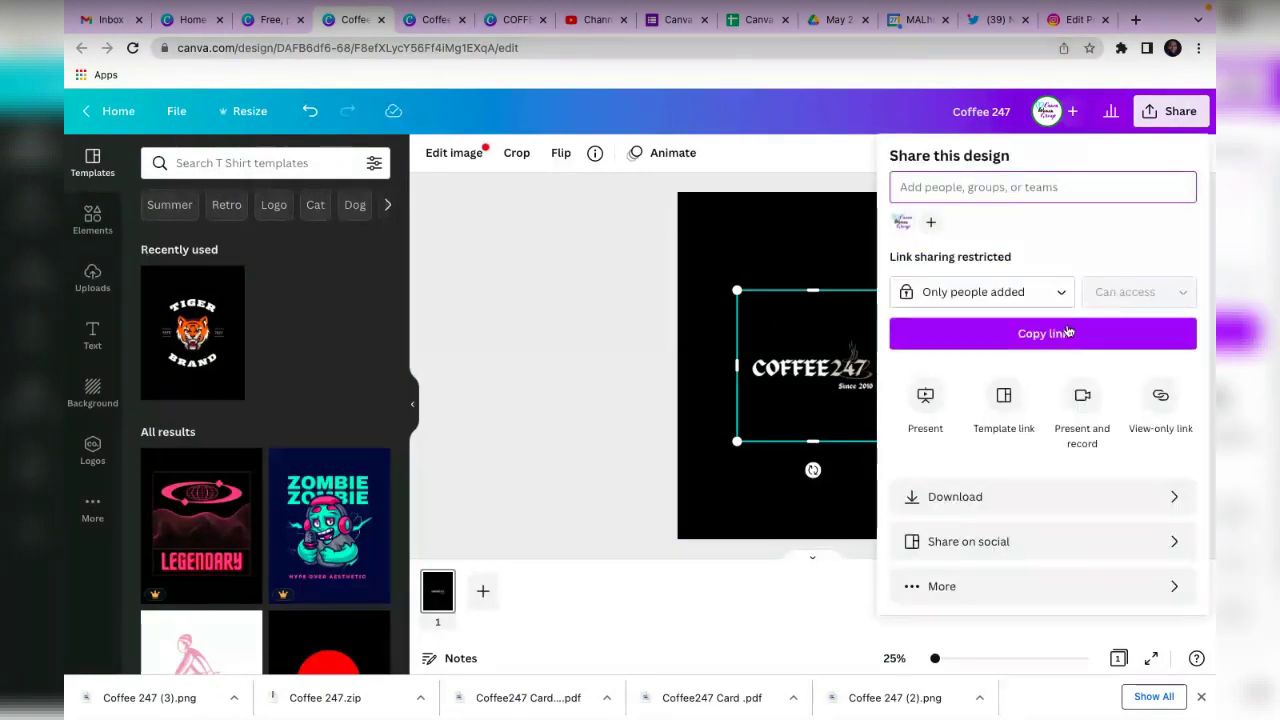
scroll(180, 435, "down", 5)
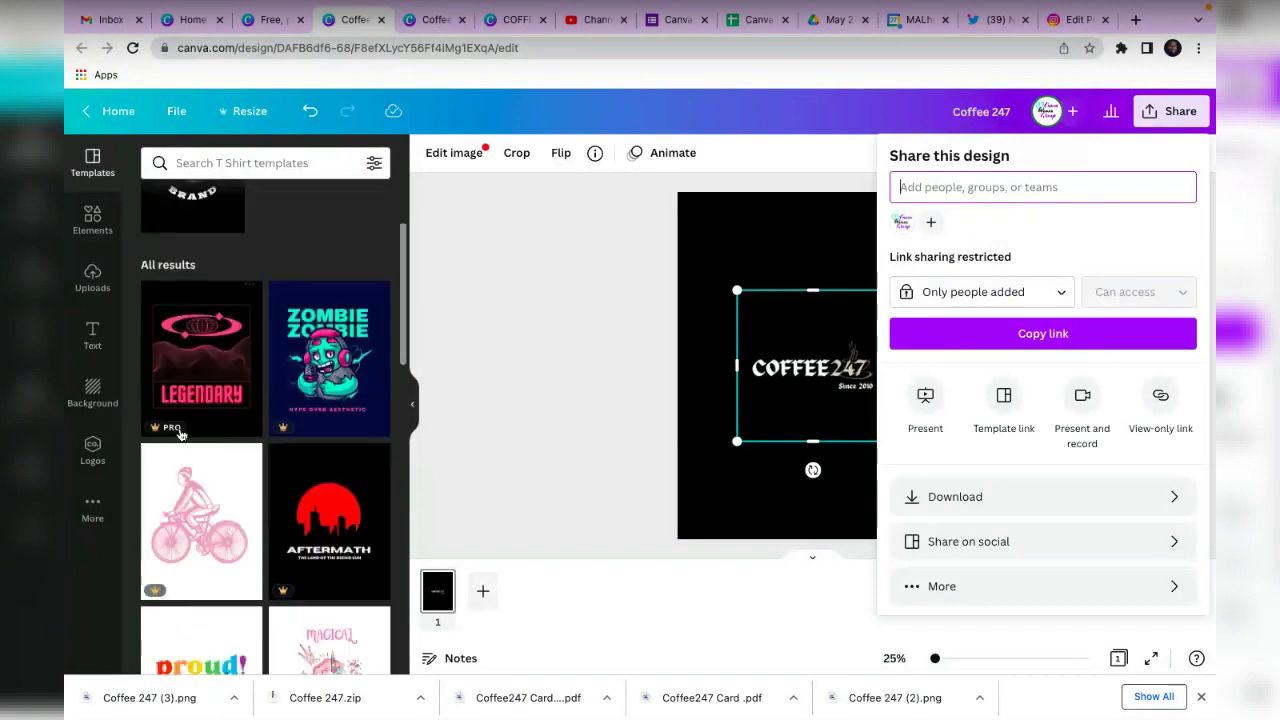
scroll(180, 435, "down", 2)
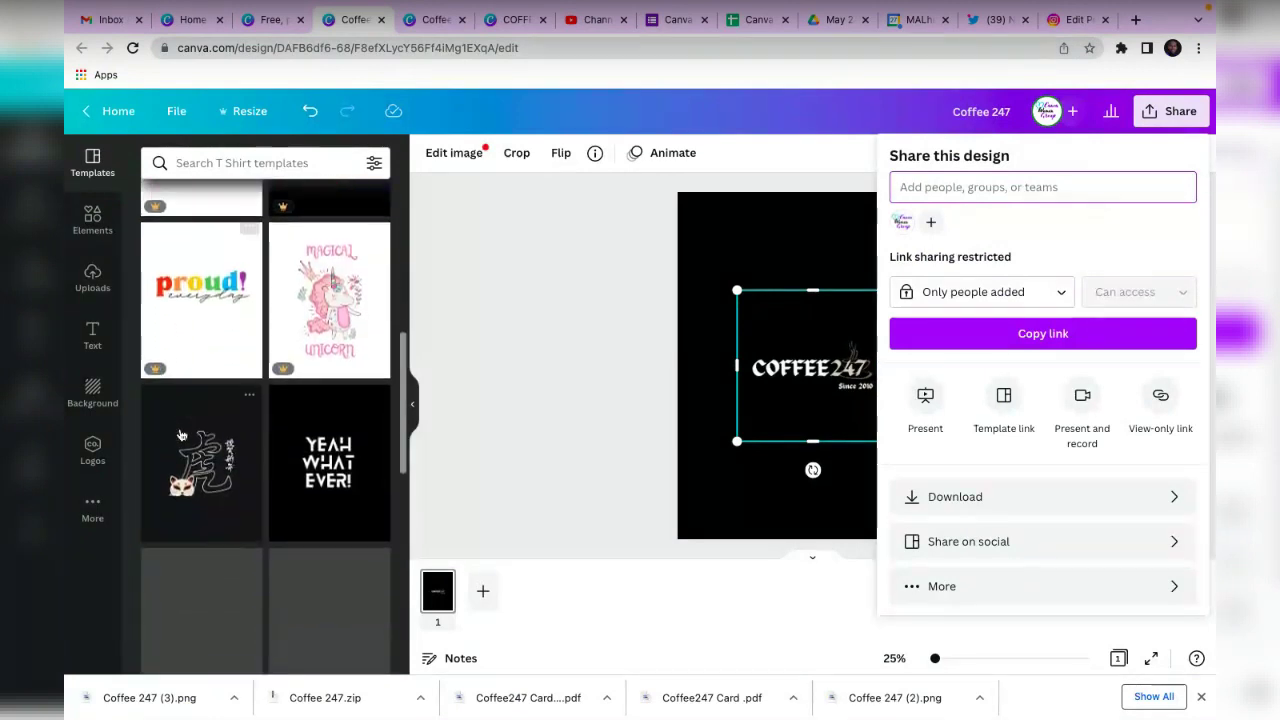
left_click(205, 266)
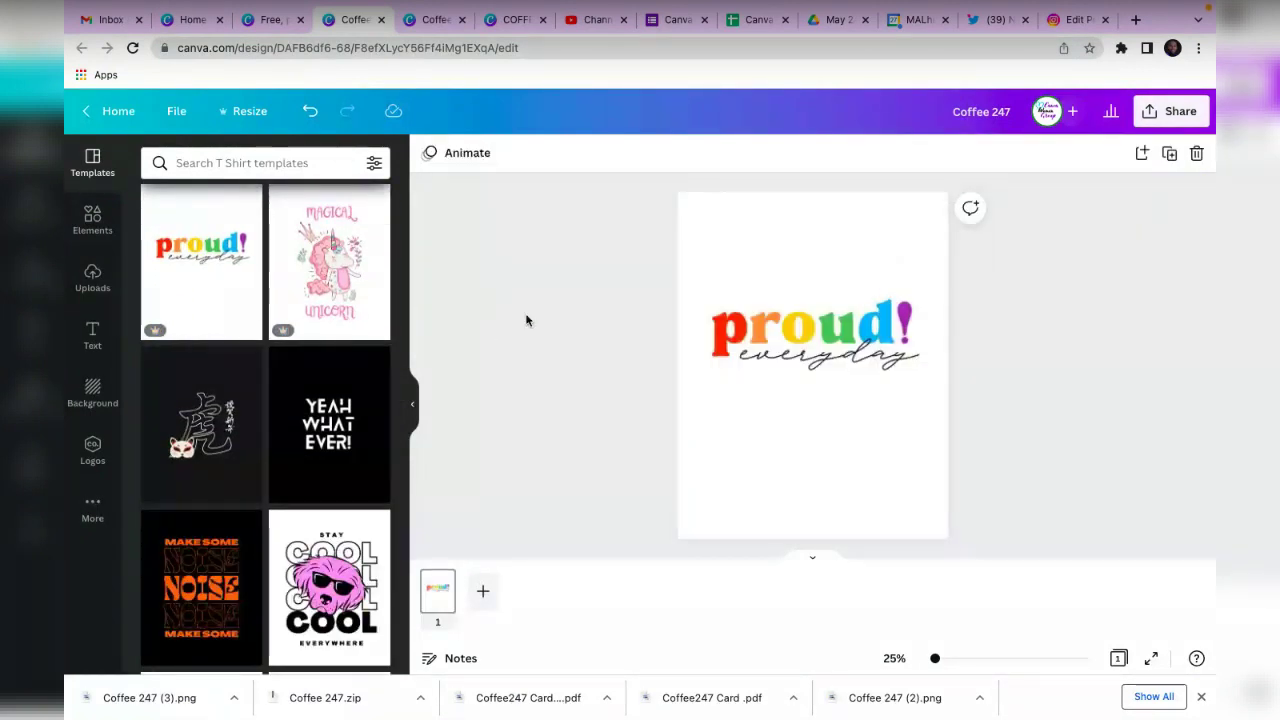
Add a black second page to the T-shirt design and place the uploaded Coffee 247 logo on it.
left_click(685, 440)
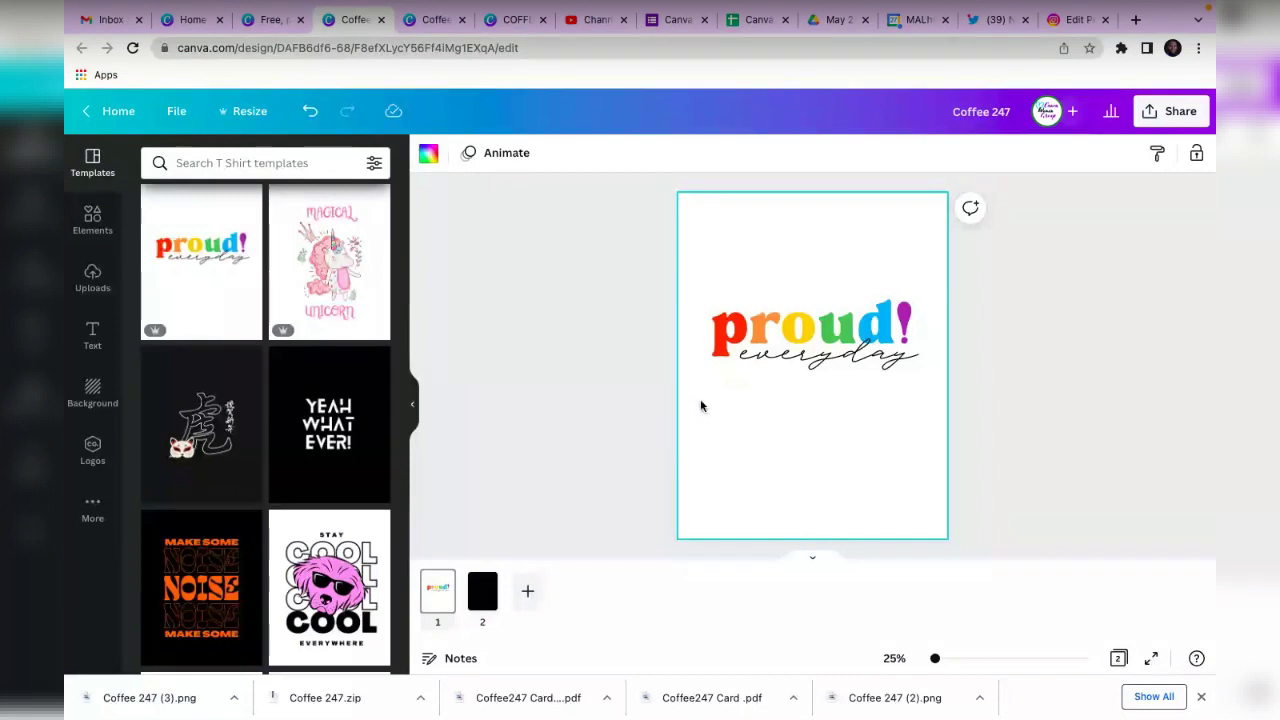
left_click(483, 591)
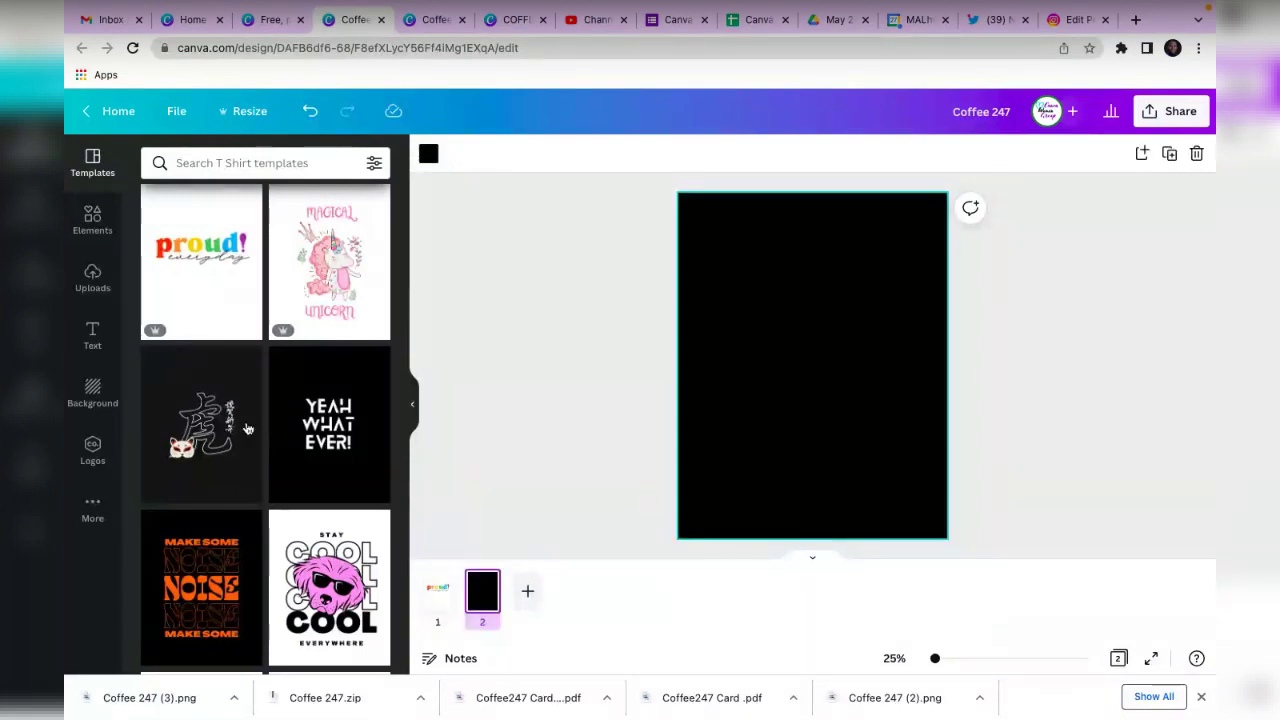
left_click(92, 278)
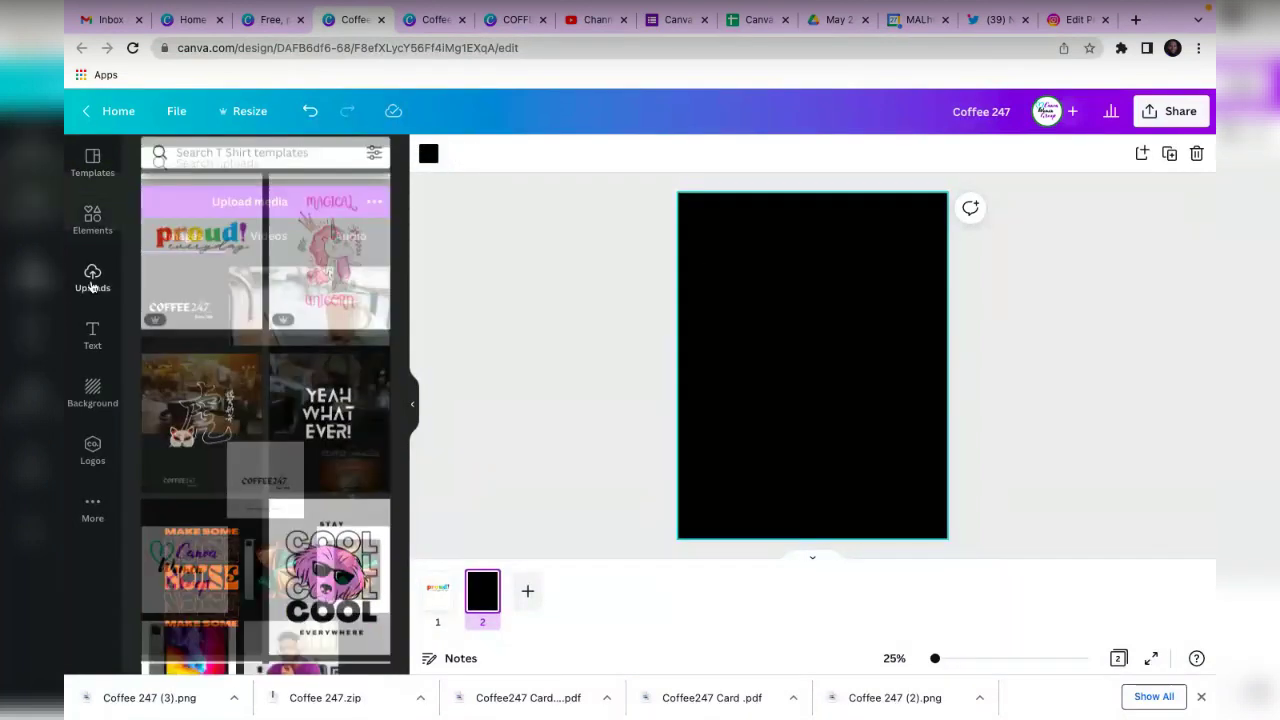
left_click(204, 278)
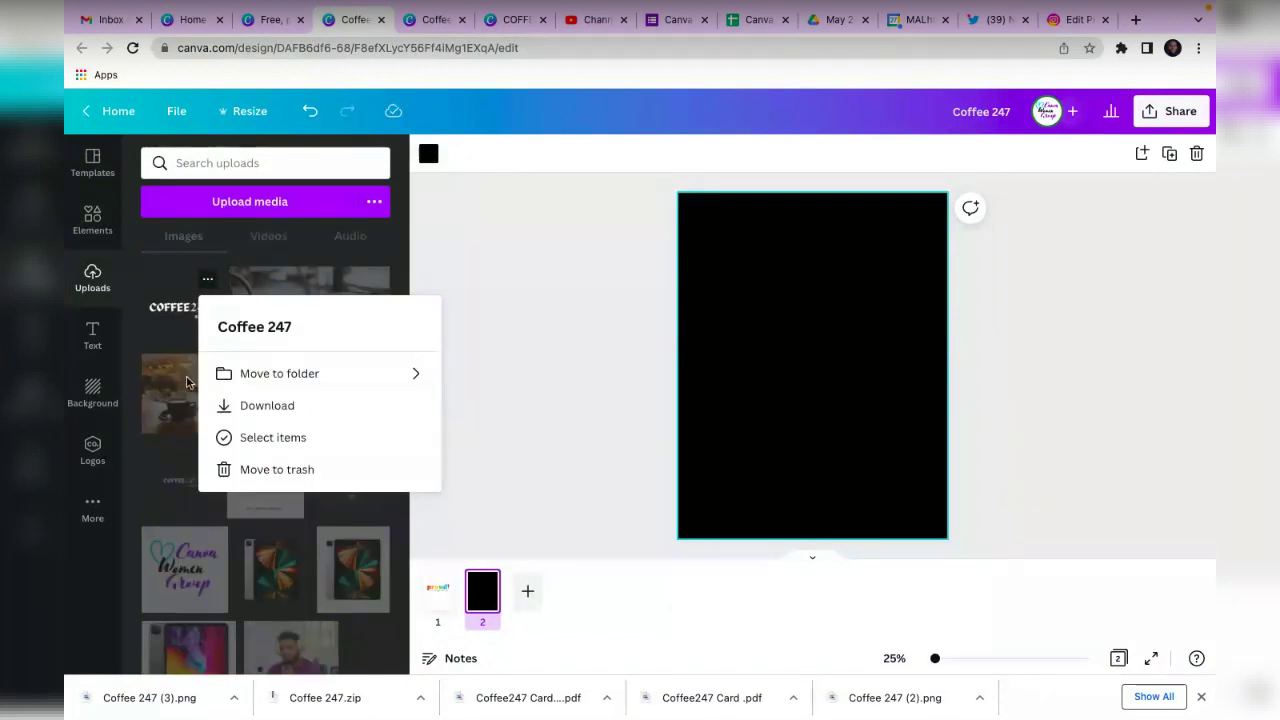
left_click(172, 304)
left_click(184, 322)
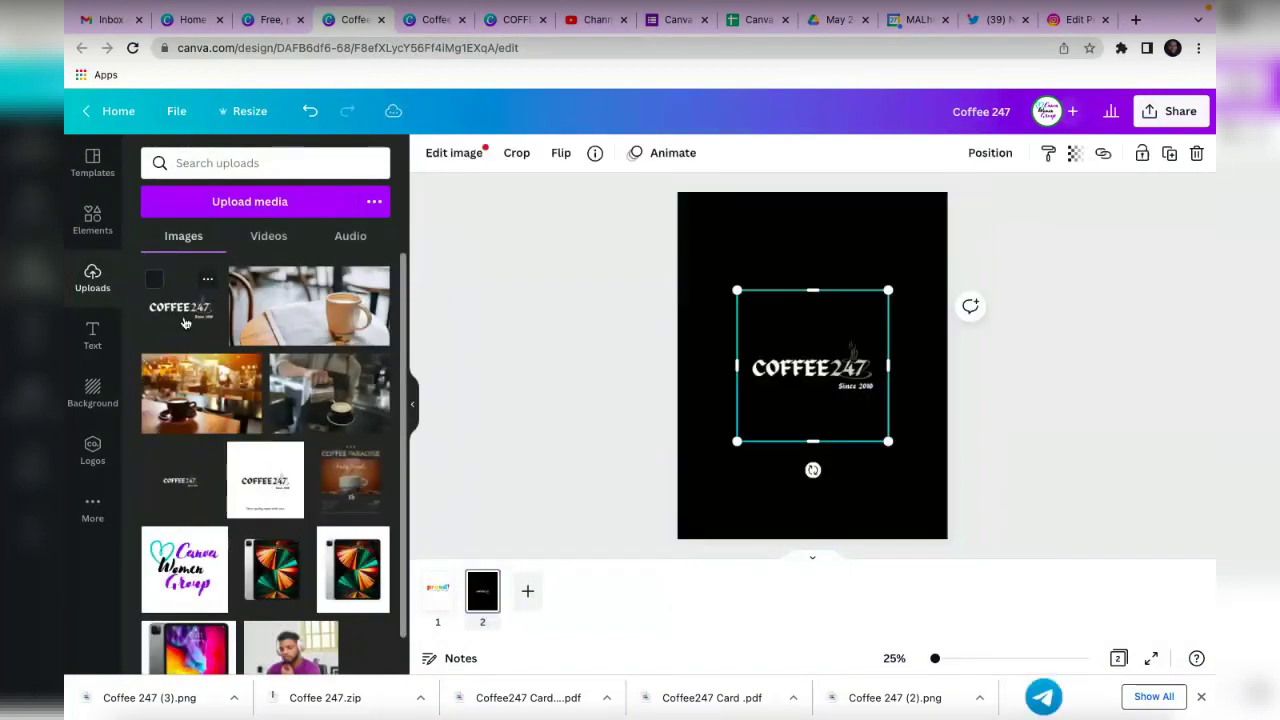
left_click(1030, 230)
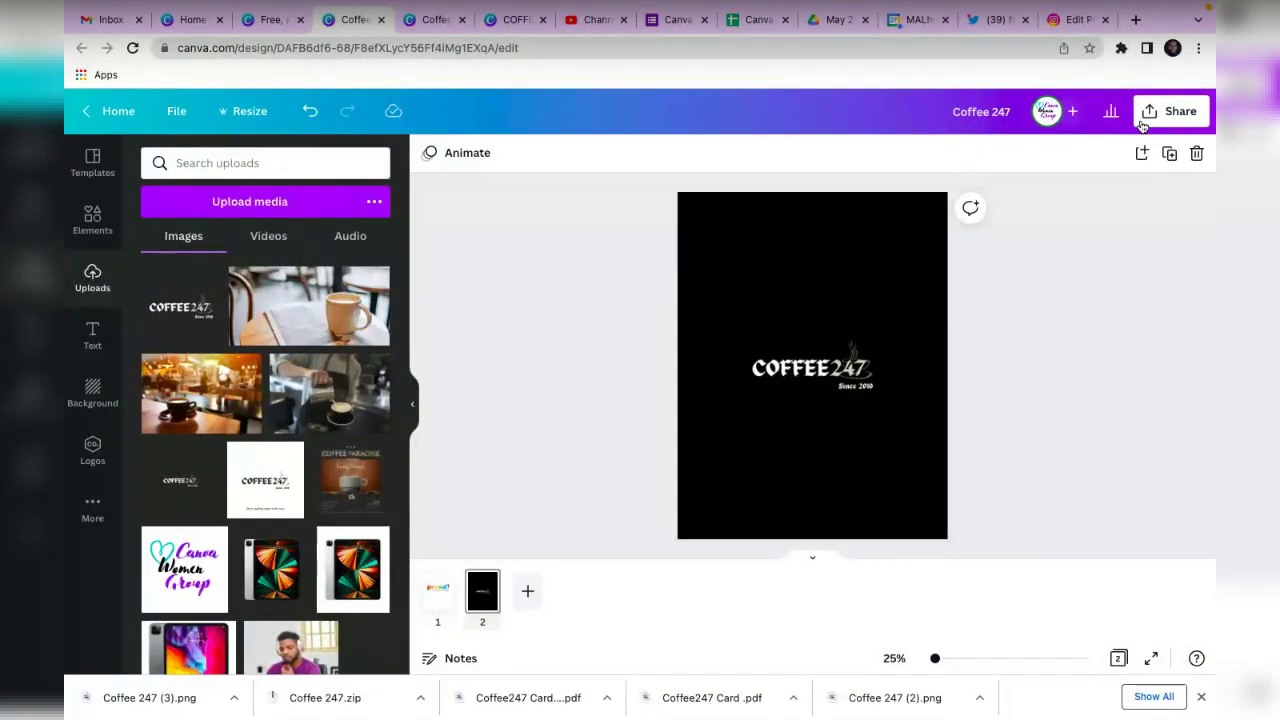
Look through all the sharing and publishing options available for the Coffee 247 T-shirt design.
left_click(1164, 121)
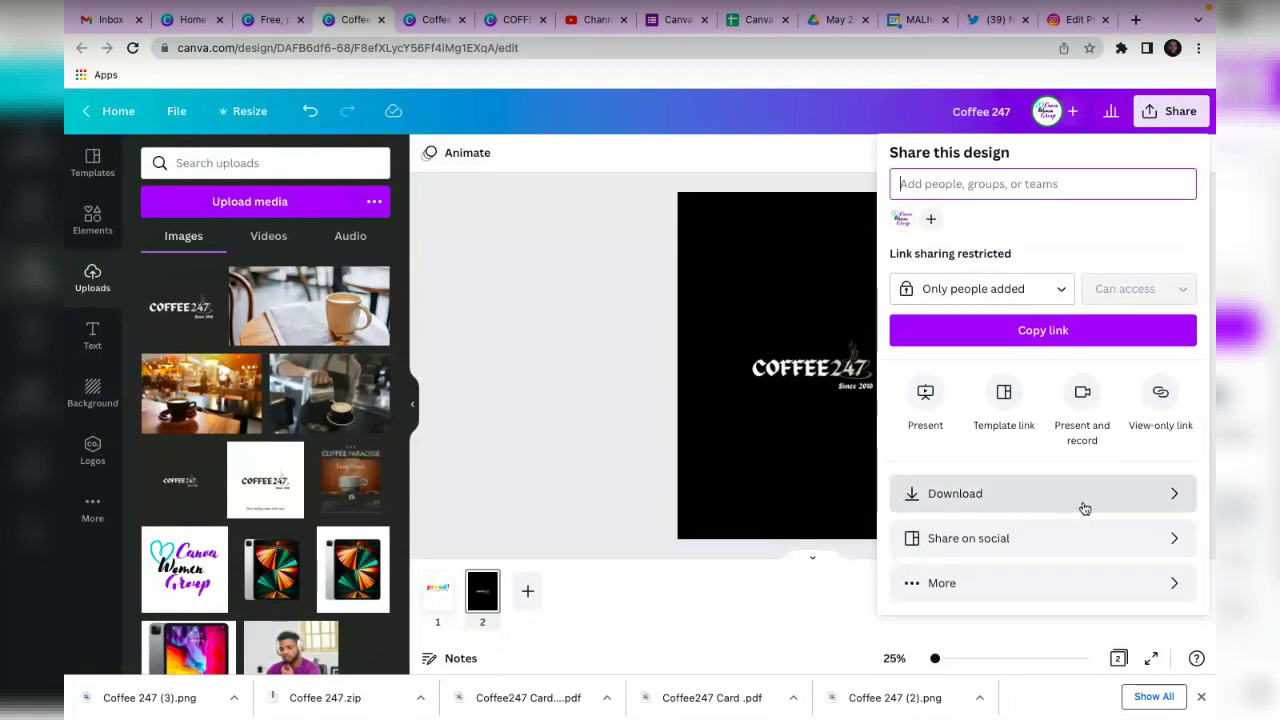
left_click(1117, 590)
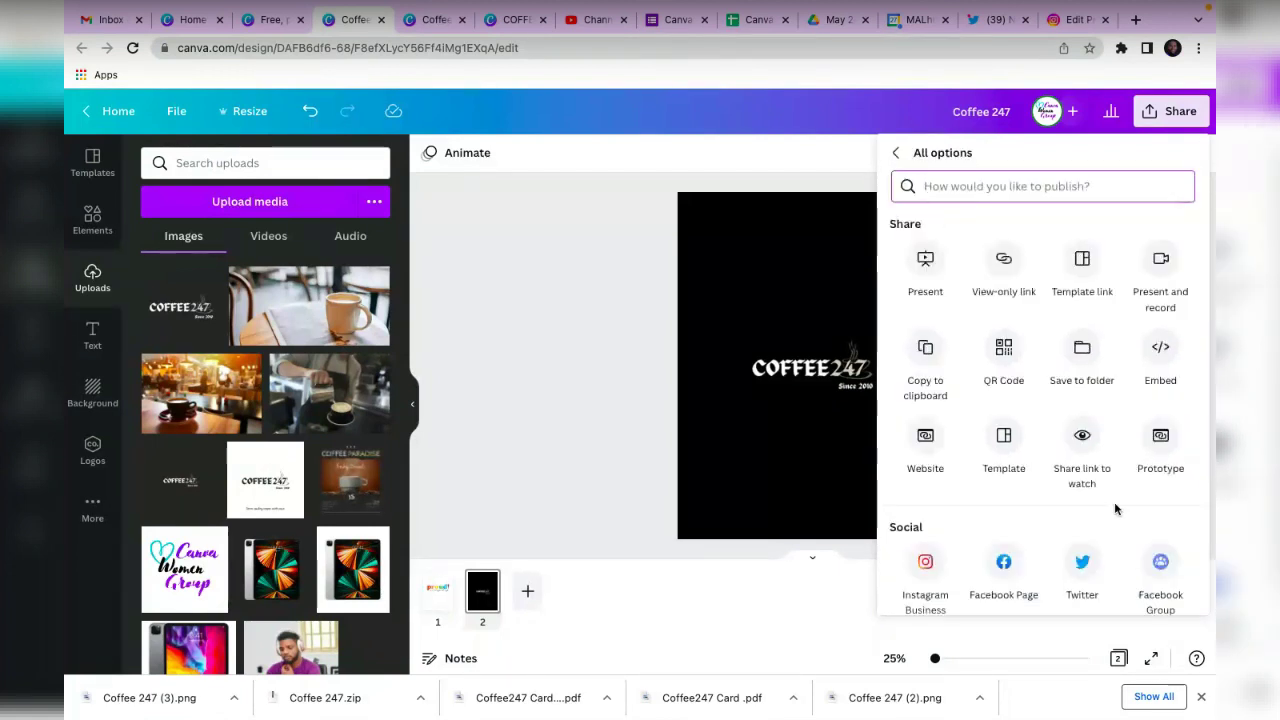
scroll(1045, 536, "down", 5)
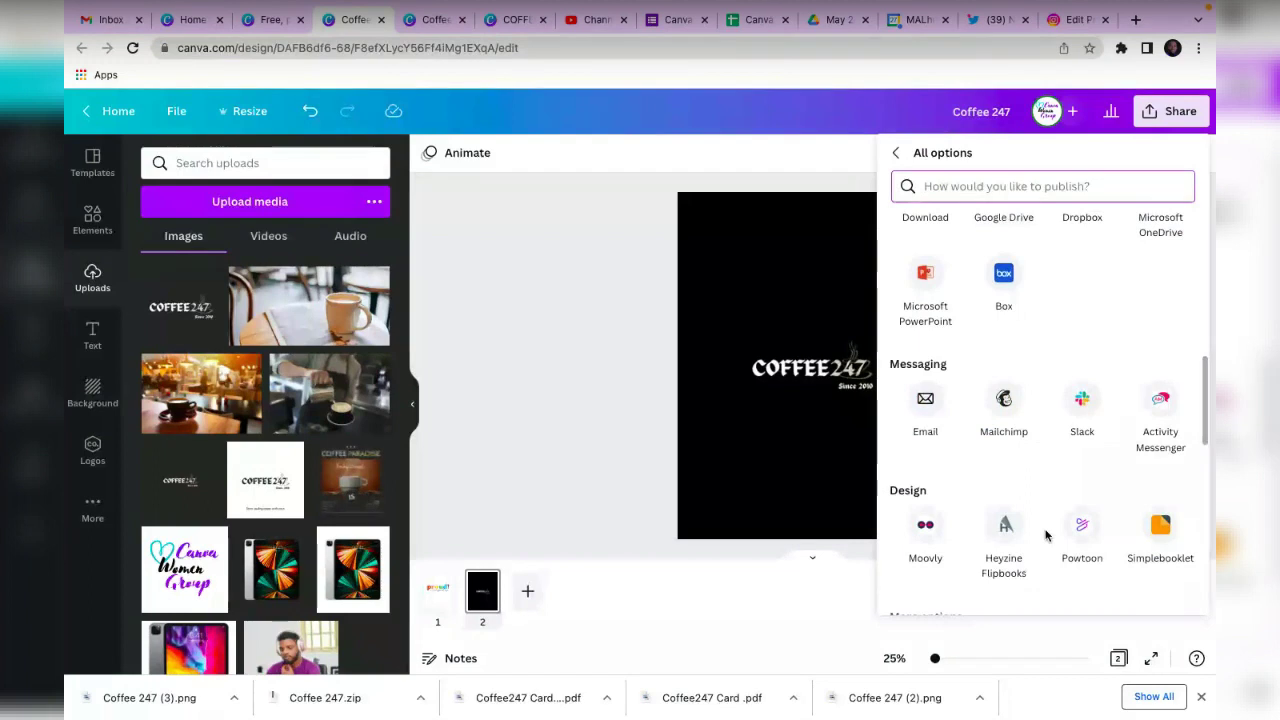
scroll(1045, 536, "down", 3)
scroll(1045, 536, "down", 2)
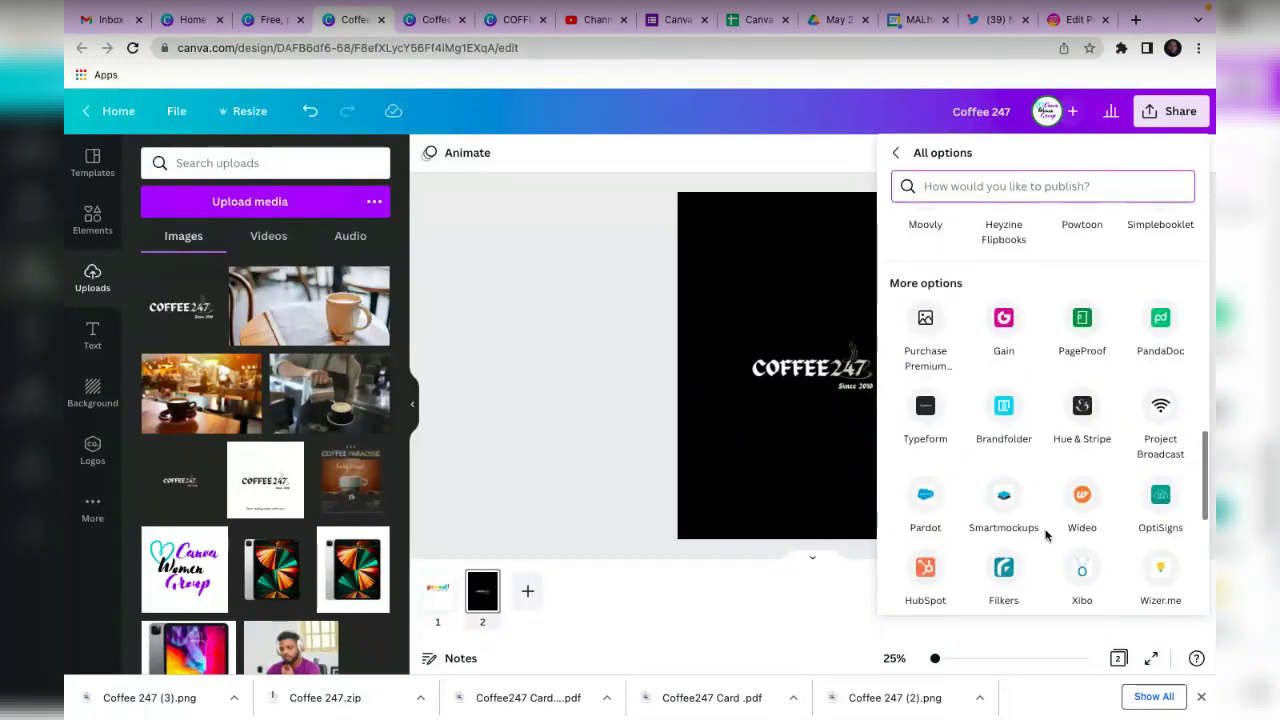
scroll(1045, 536, "down", 5)
scroll(1045, 536, "up", 3)
scroll(1045, 536, "up", 10)
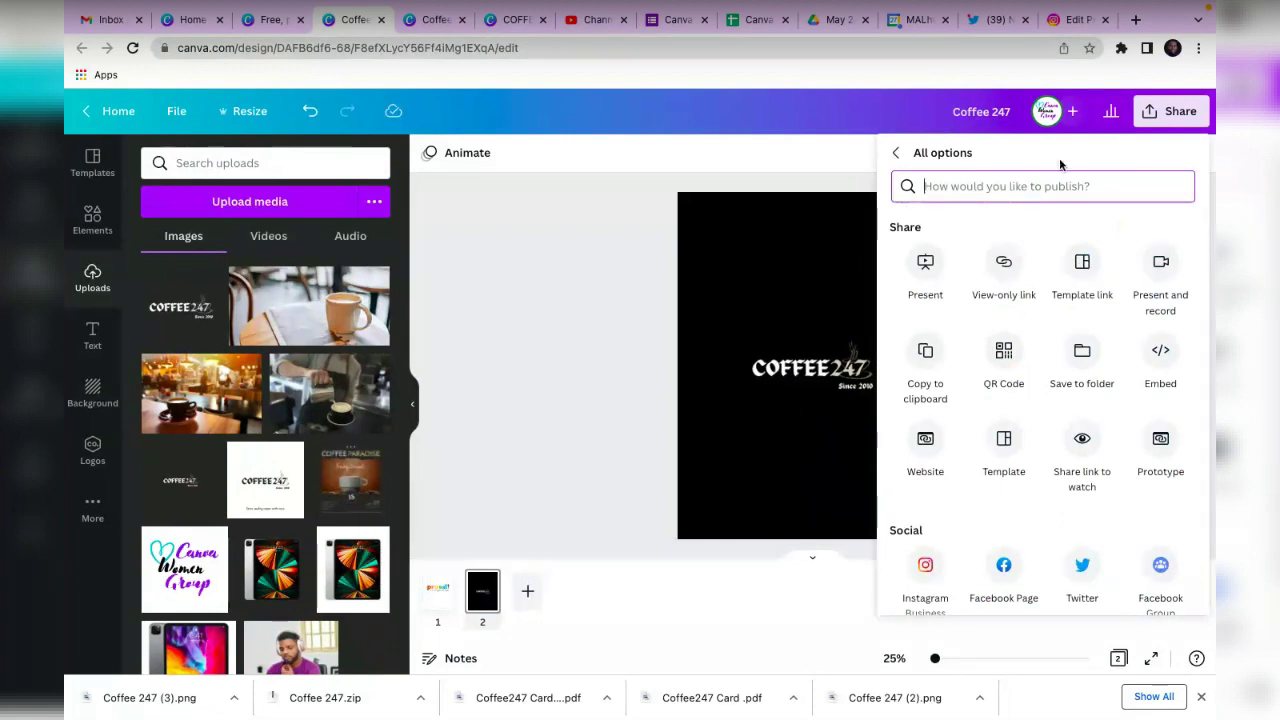
Search the publishing options for "pr", clear the search and return to the main sharing options.
type("p")
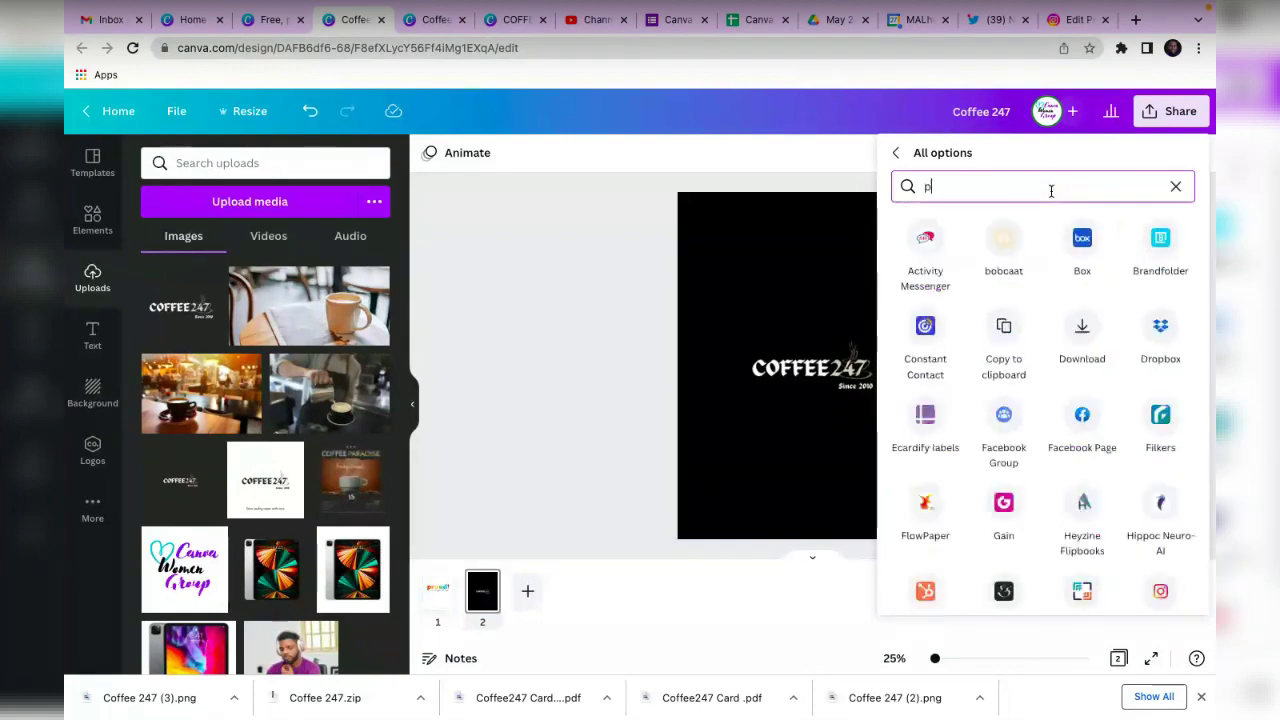
type("r")
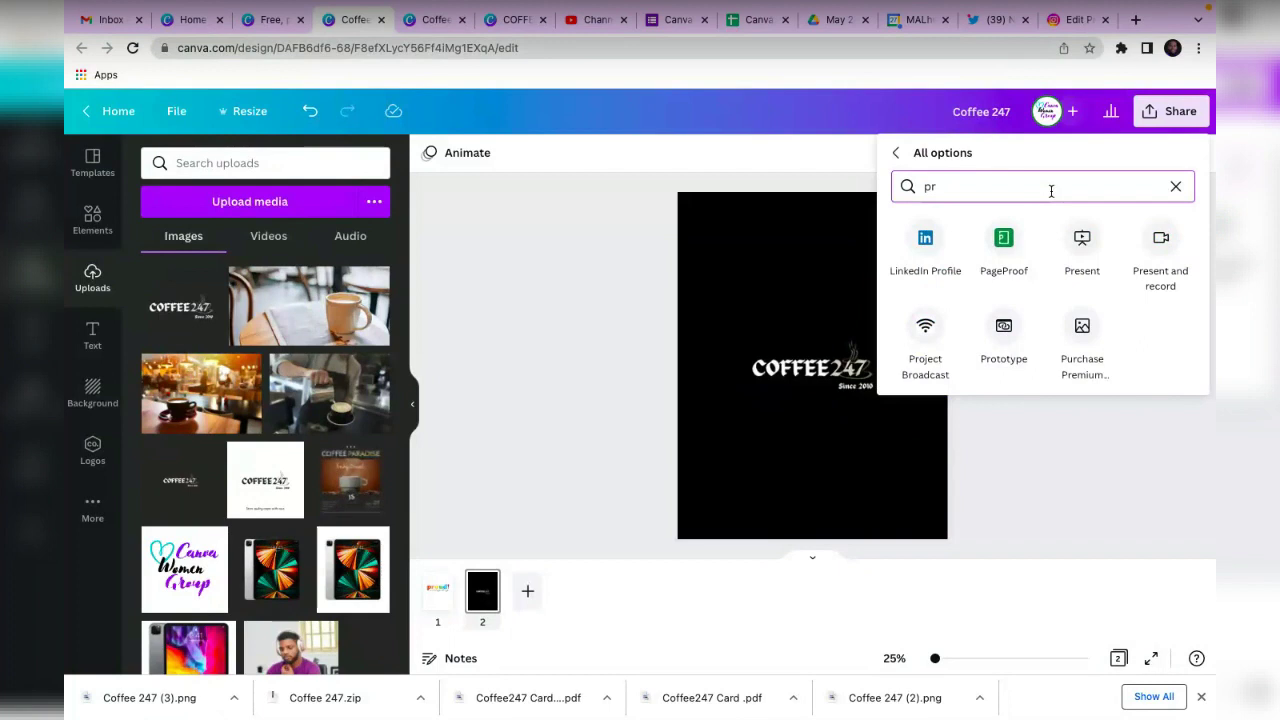
key("BackSpace")
key("BackSpace")
left_click(911, 165)
left_click(898, 157)
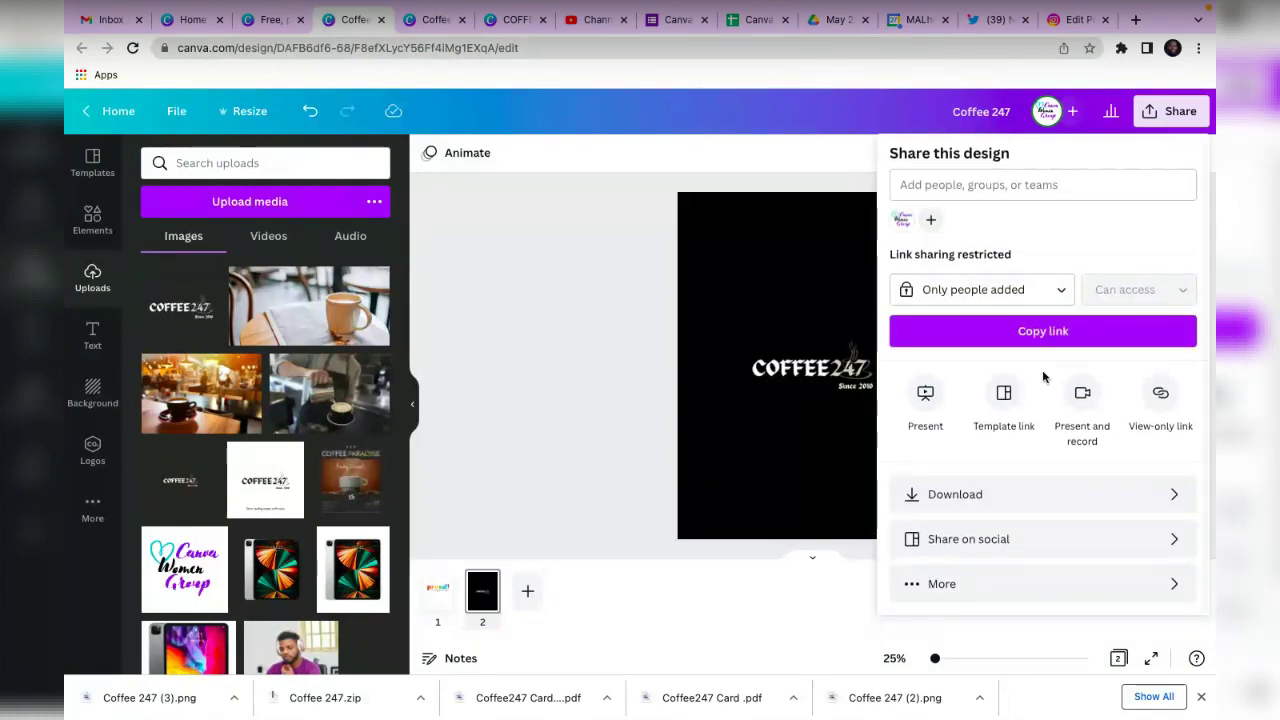
Check the download settings and the available file types for the design without downloading it.
left_click(1023, 501)
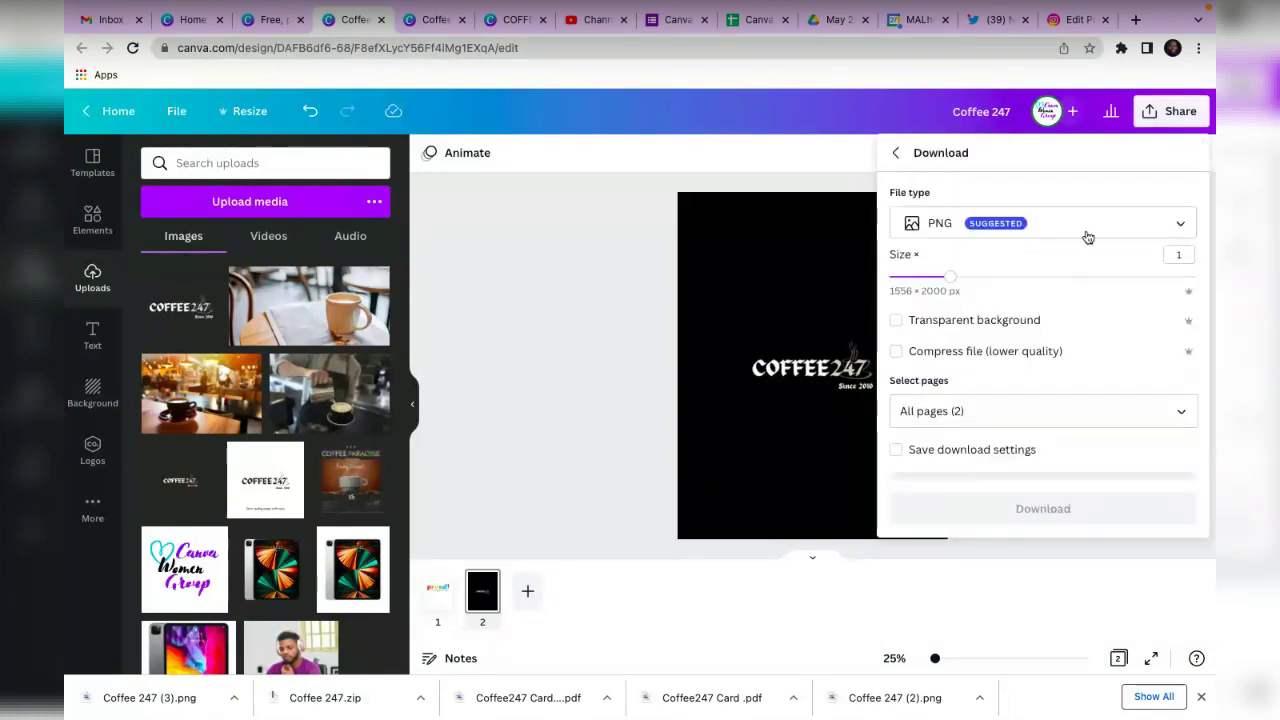
left_click(1170, 222)
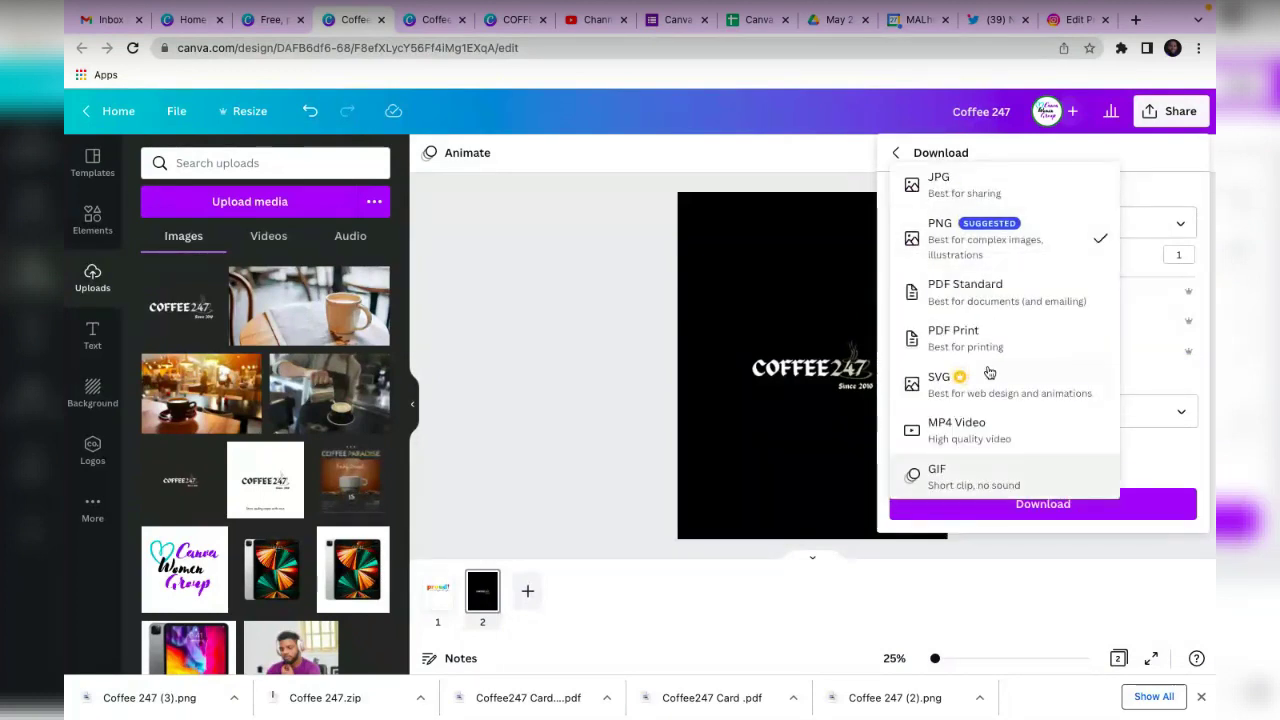
left_click(1215, 303)
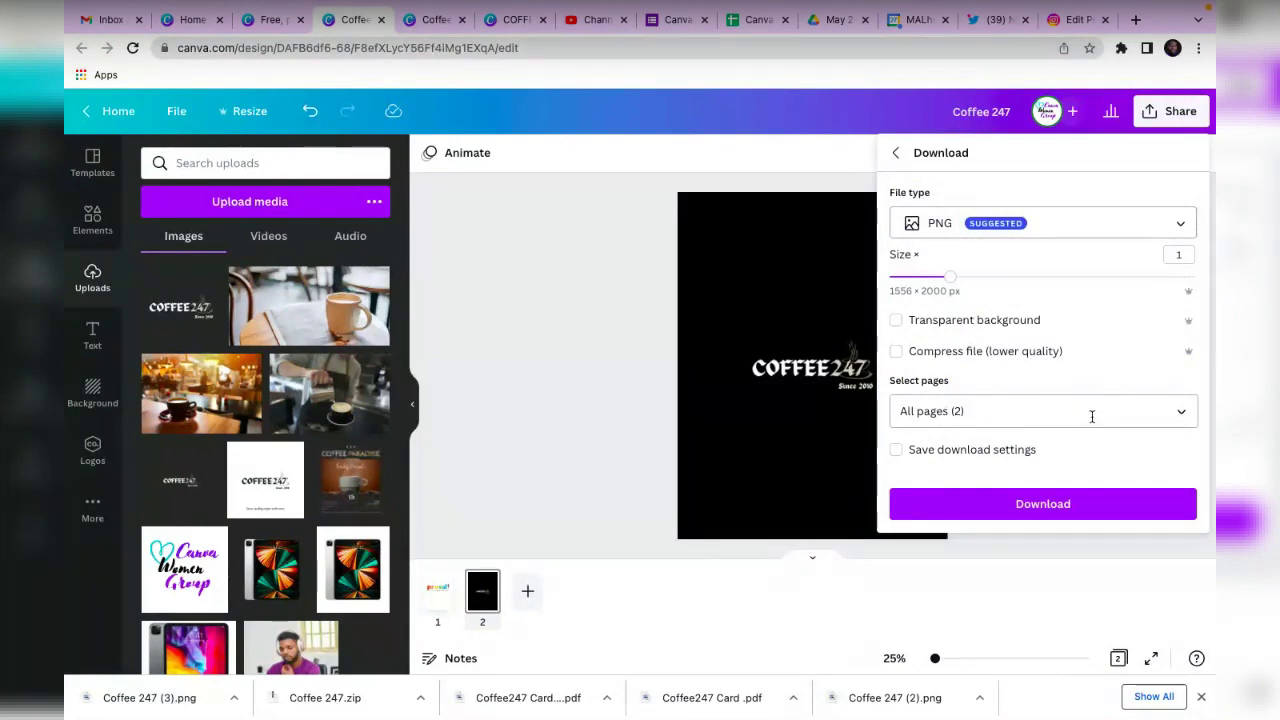
left_click(893, 155)
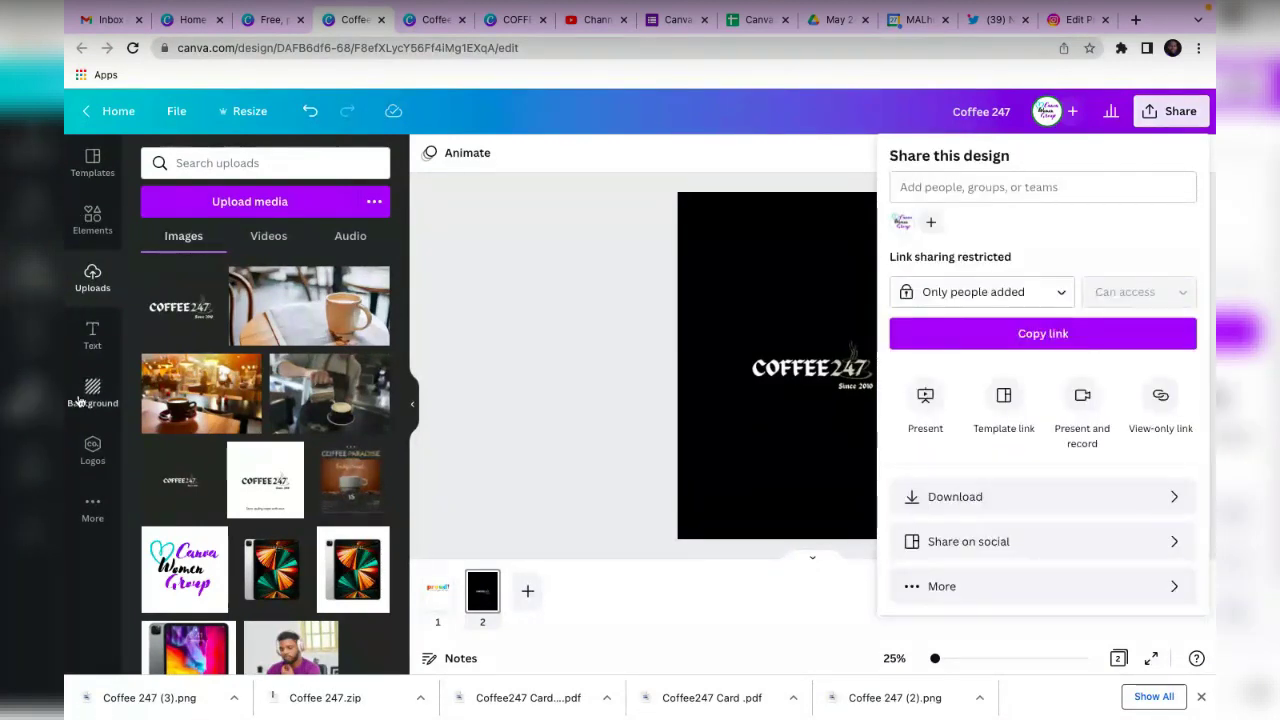
Open the Smartmockups effects for the Coffee 247 logo on page 2.
left_click(815, 373)
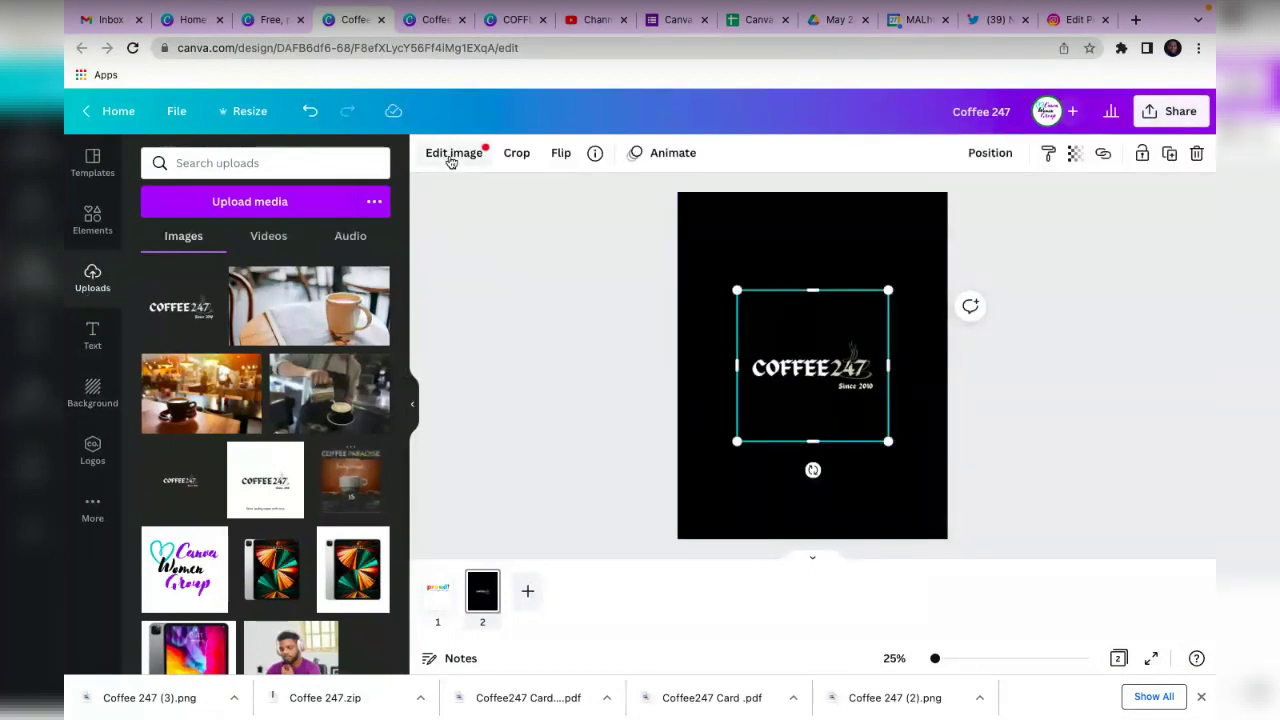
left_click(451, 156)
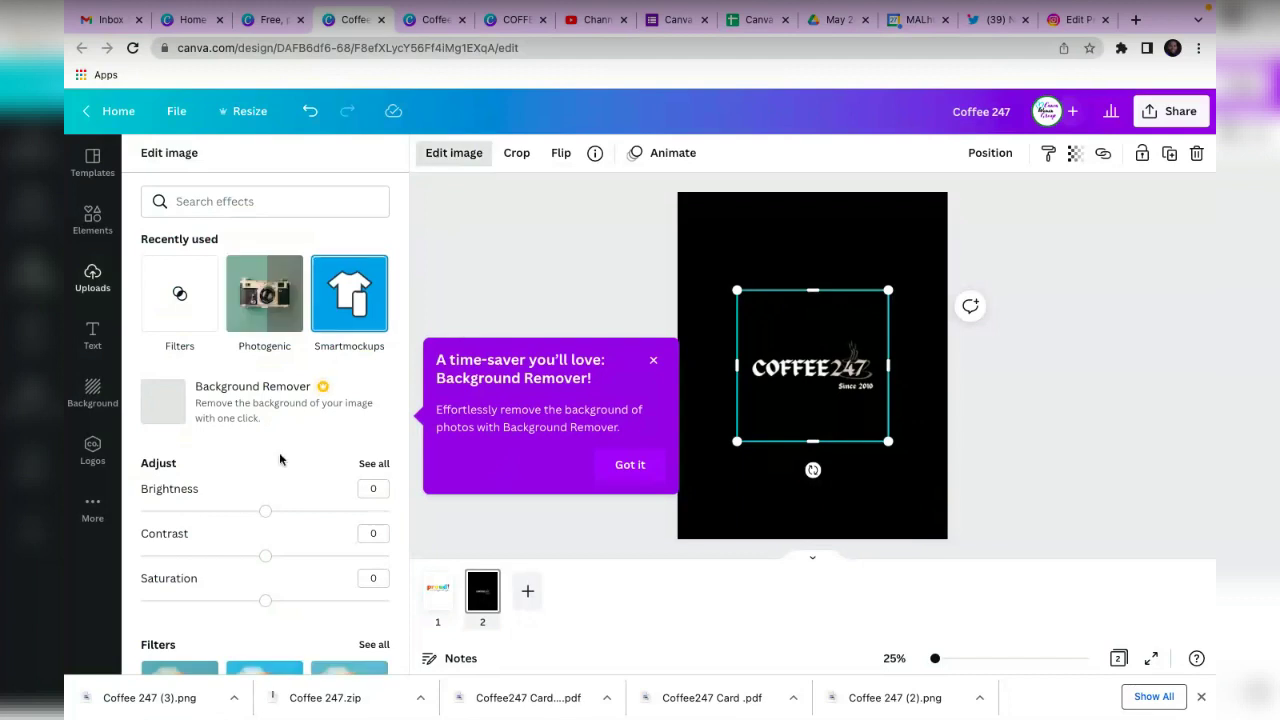
scroll(278, 484, "down", 2)
scroll(278, 484, "up", 2)
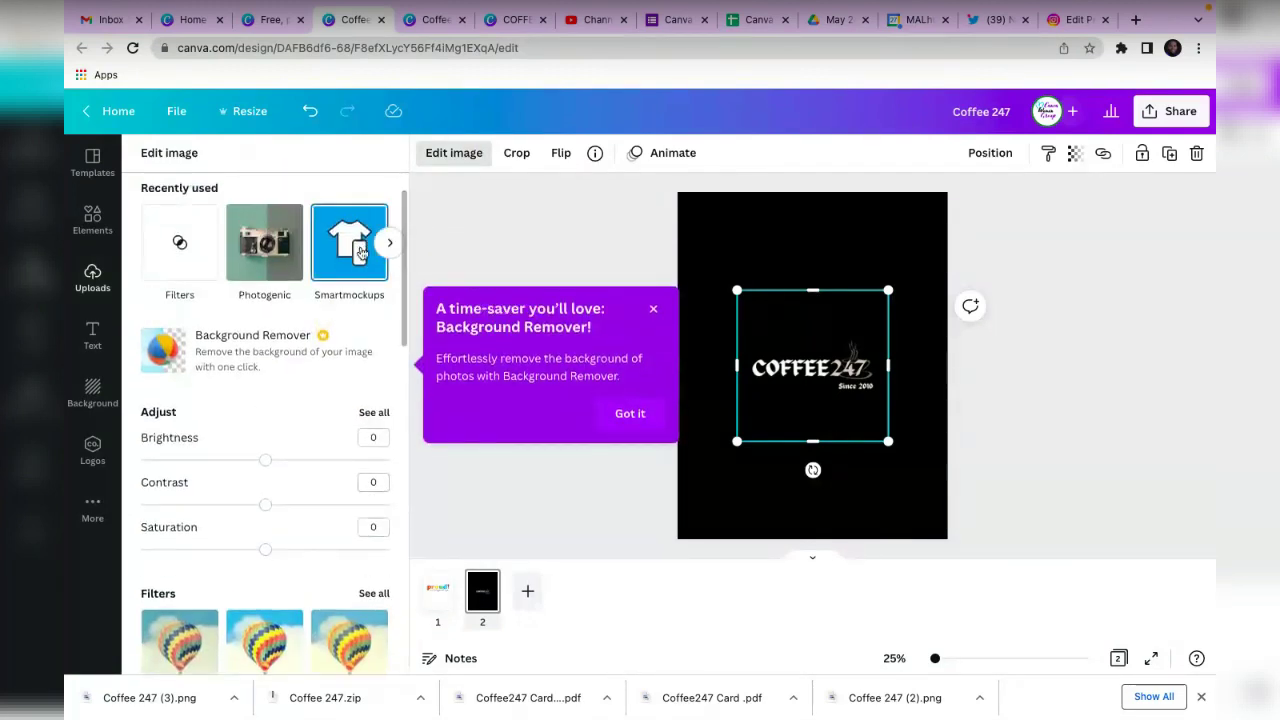
left_click(361, 252)
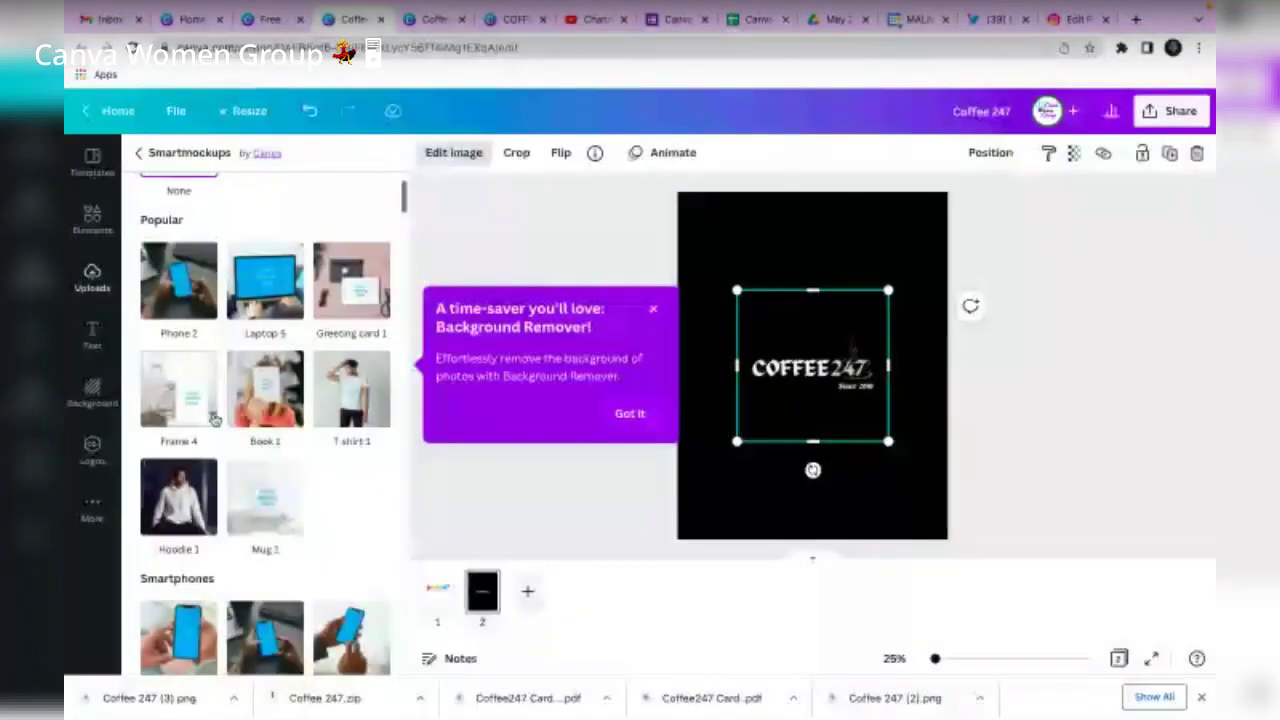
Try the Mug 1 mockup on the Coffee 247 logo, dismiss the Background Remover tip and switch to Mug 3.
scroll(214, 419, "down", 1)
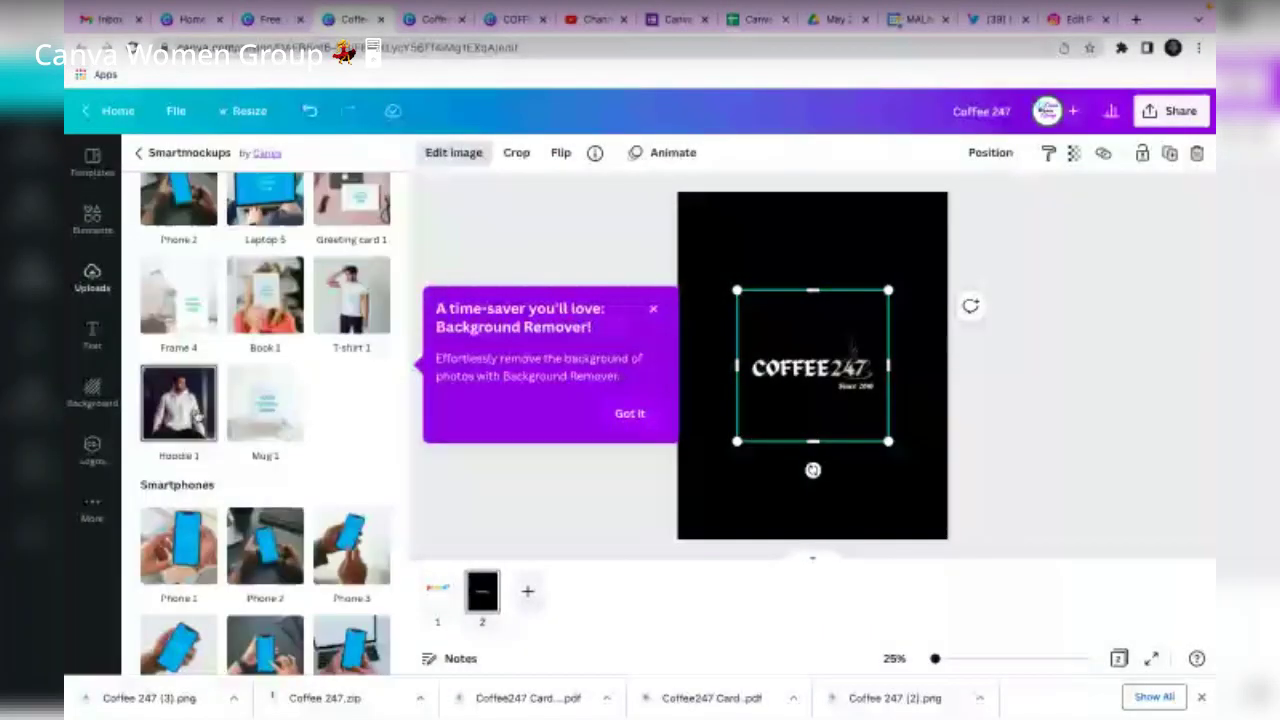
left_click(267, 394)
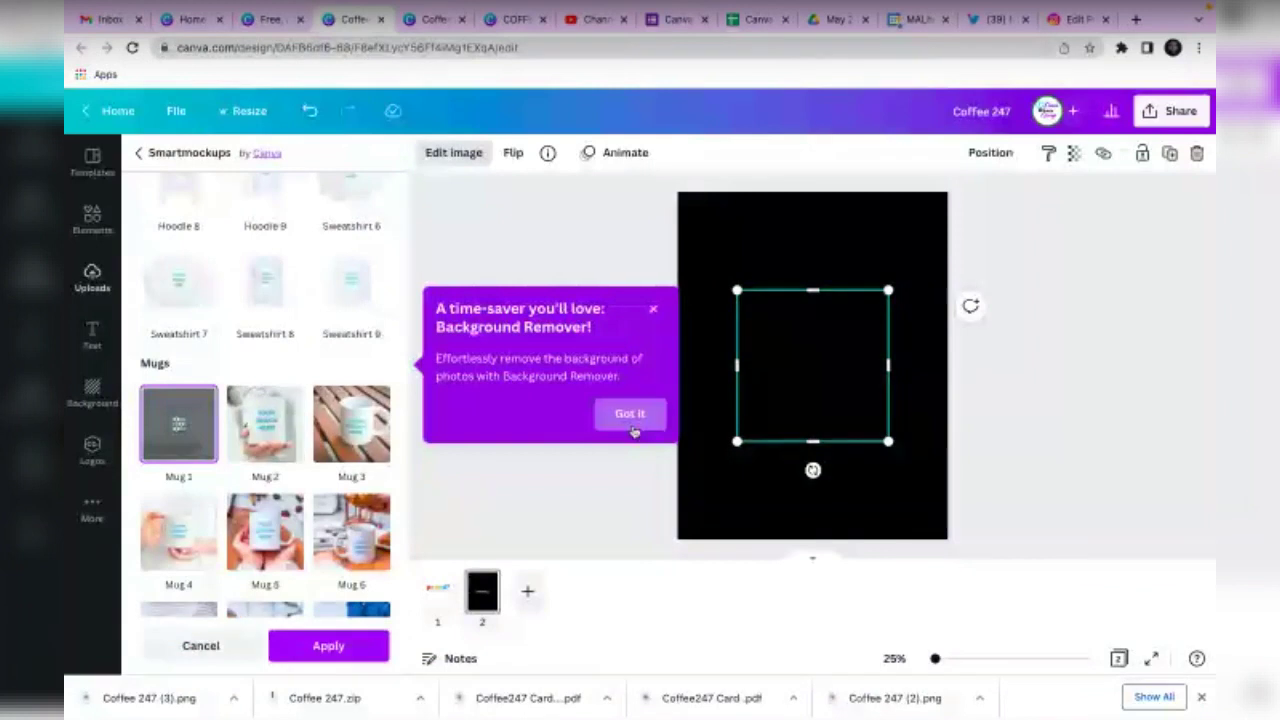
left_click(631, 414)
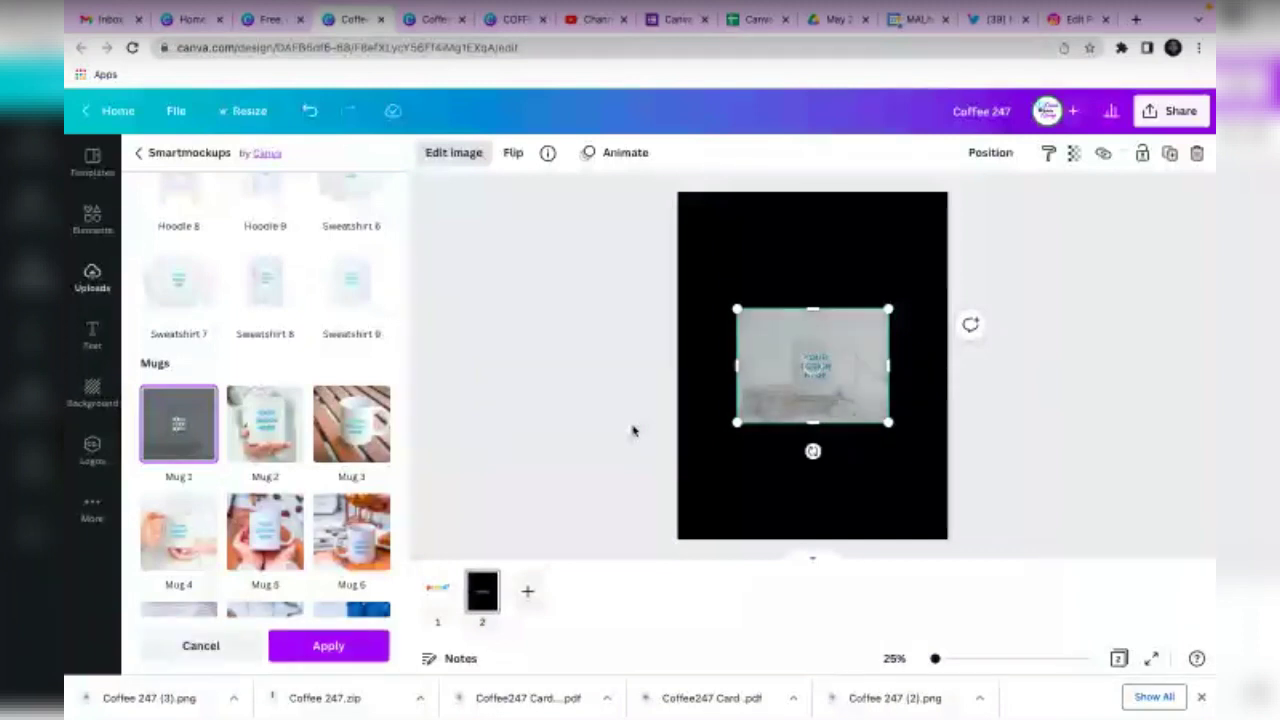
scroll(300, 470, "down", 1)
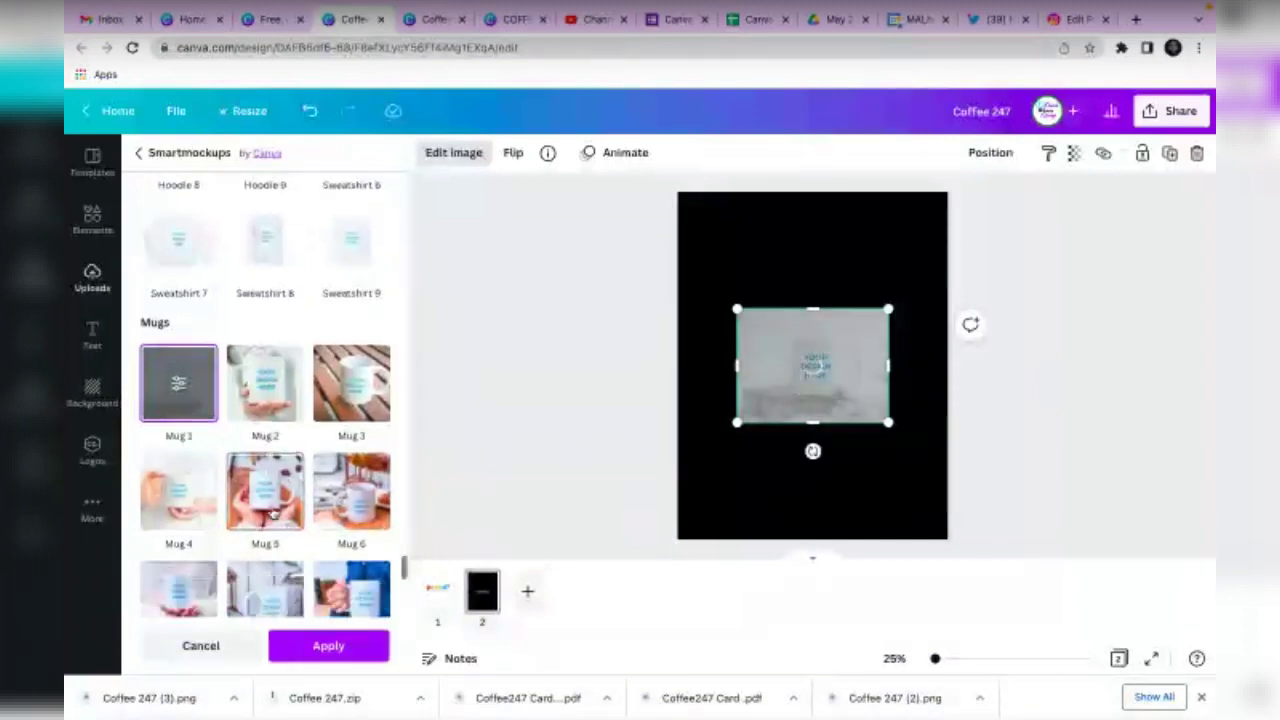
left_click(362, 383)
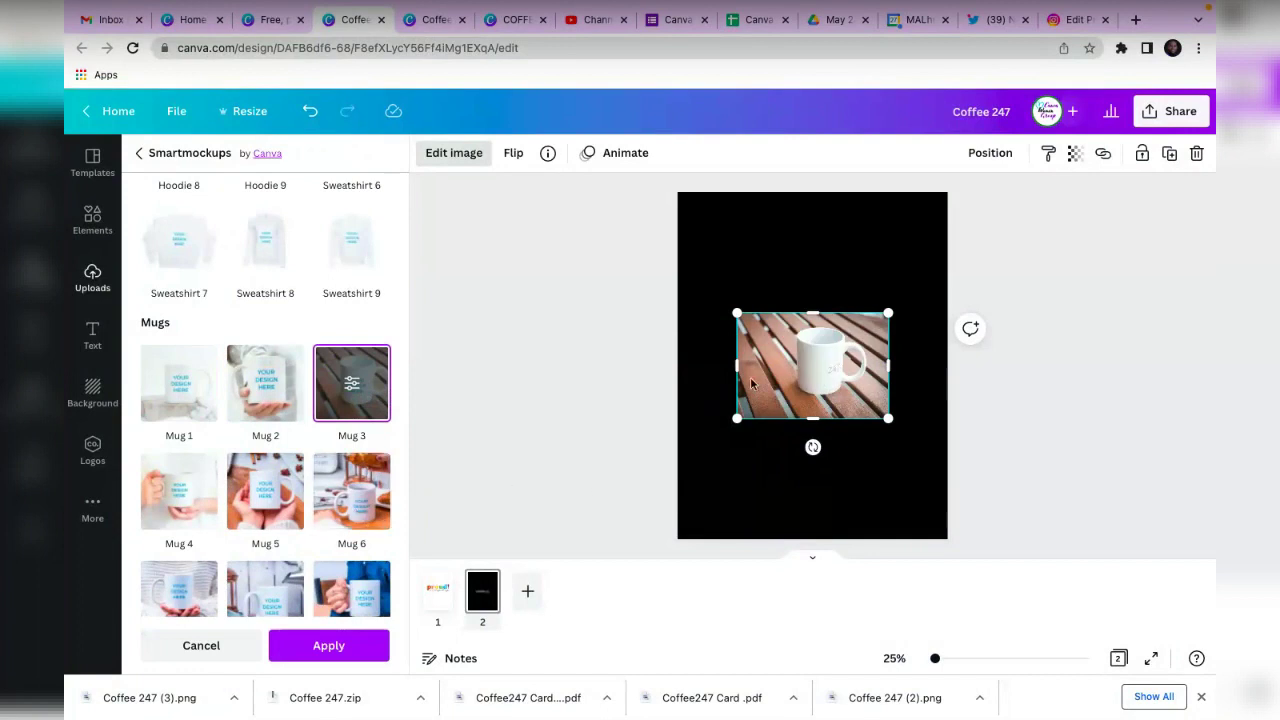
Enlarge the Mug 3 mockup image from opposite corners until it spans the full width of page 2.
scroll(705, 272, "up", 3)
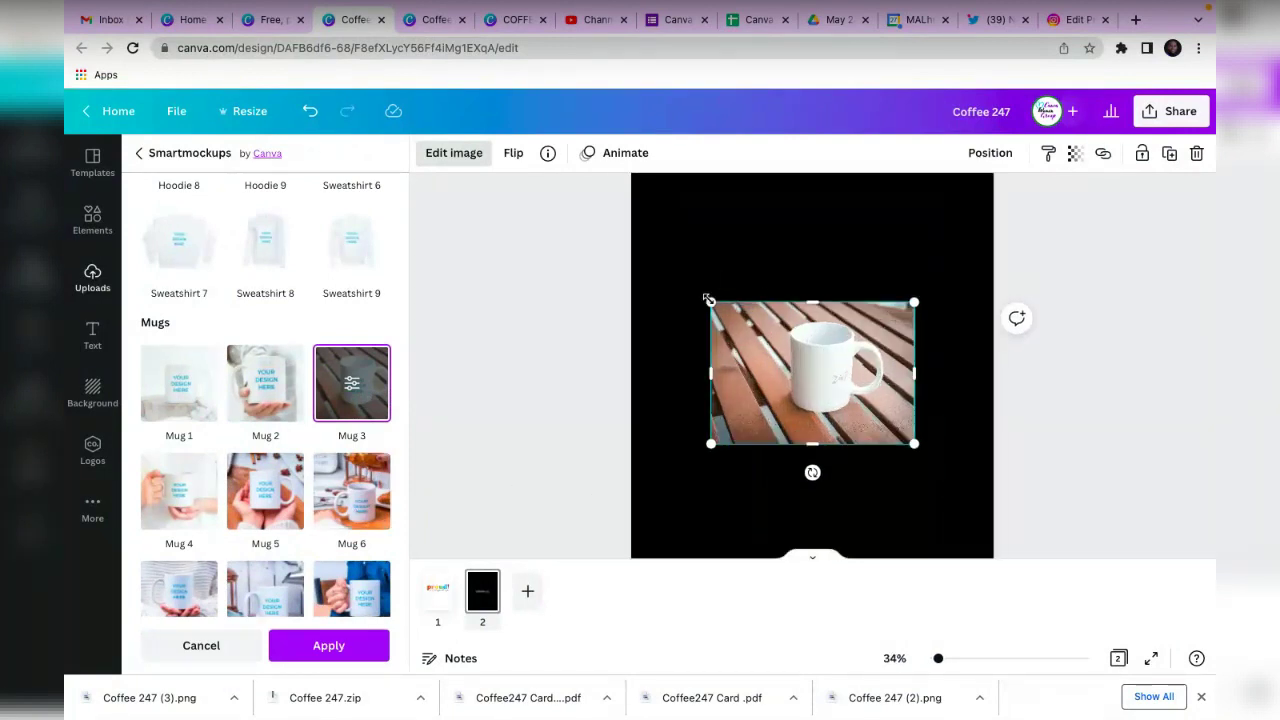
left_click_drag(710, 300, 653, 229)
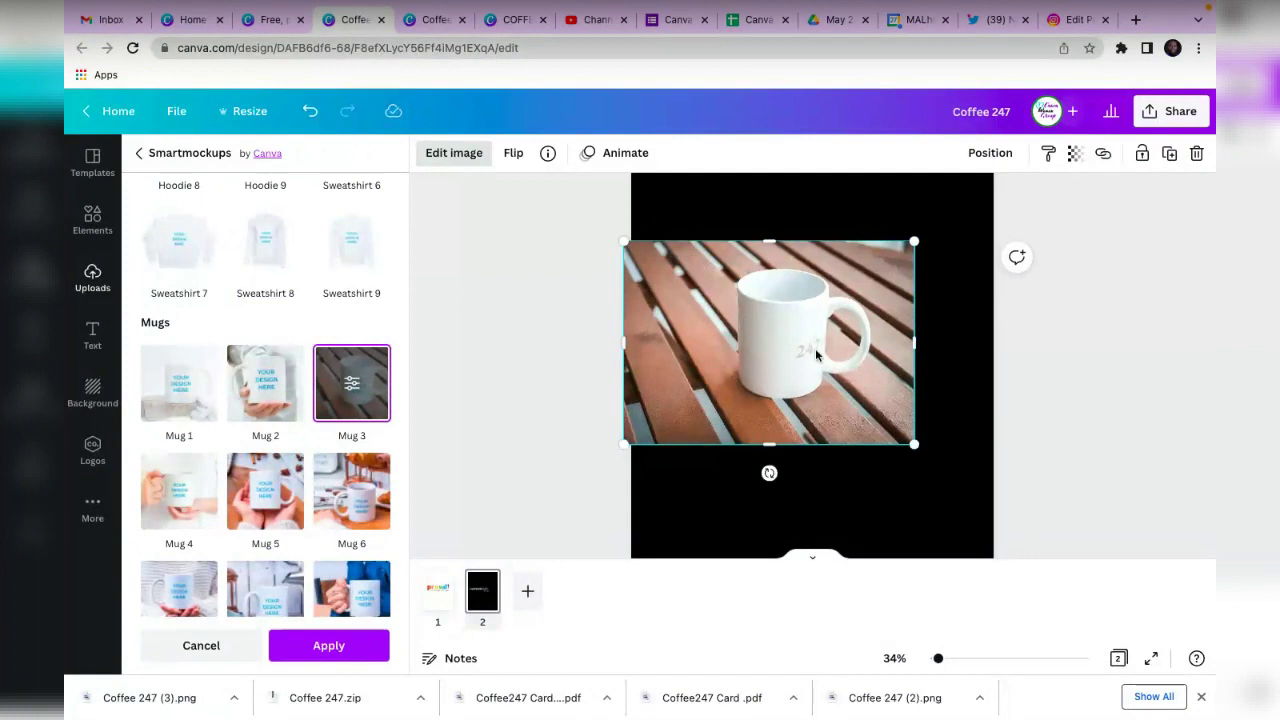
left_click_drag(914, 443, 1001, 505)
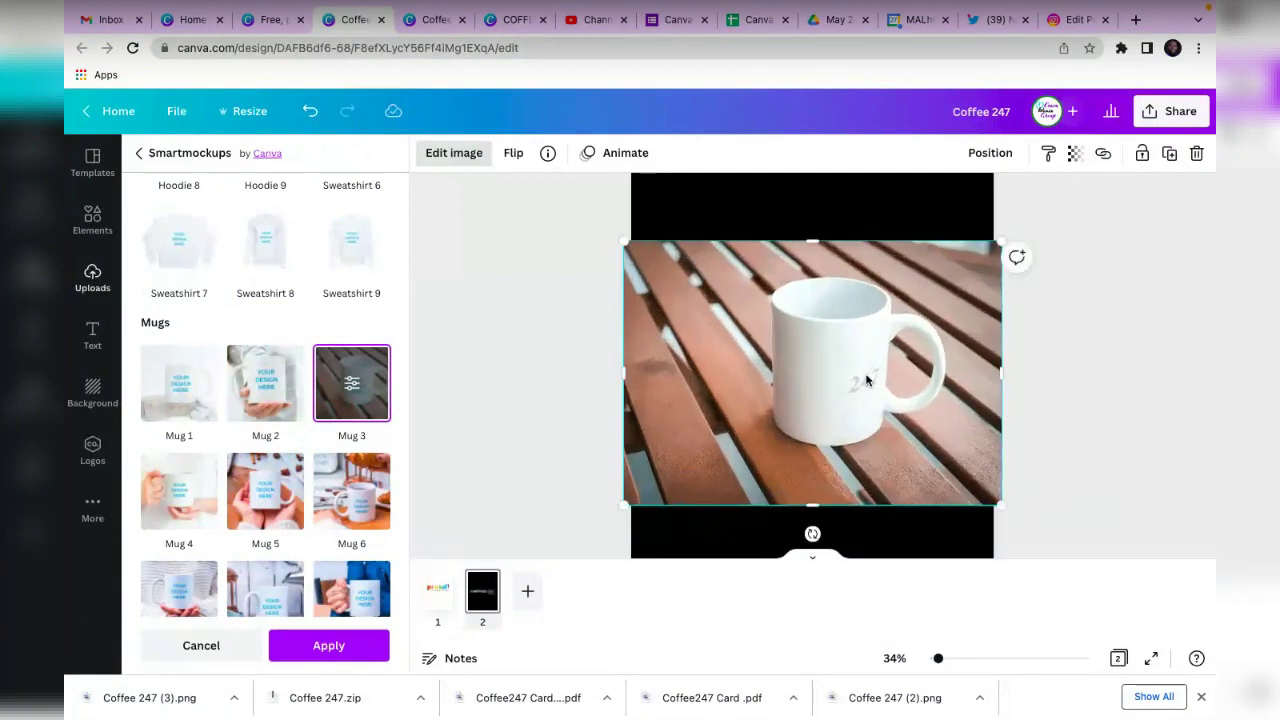
Move the Mug 3 mockup slightly higher on page 2 and switch it to the Mug 12 mockup.
mouse_move(855, 364)
left_mouse_down()
mouse_move(785, 368)
mouse_move(851, 351)
left_mouse_up()
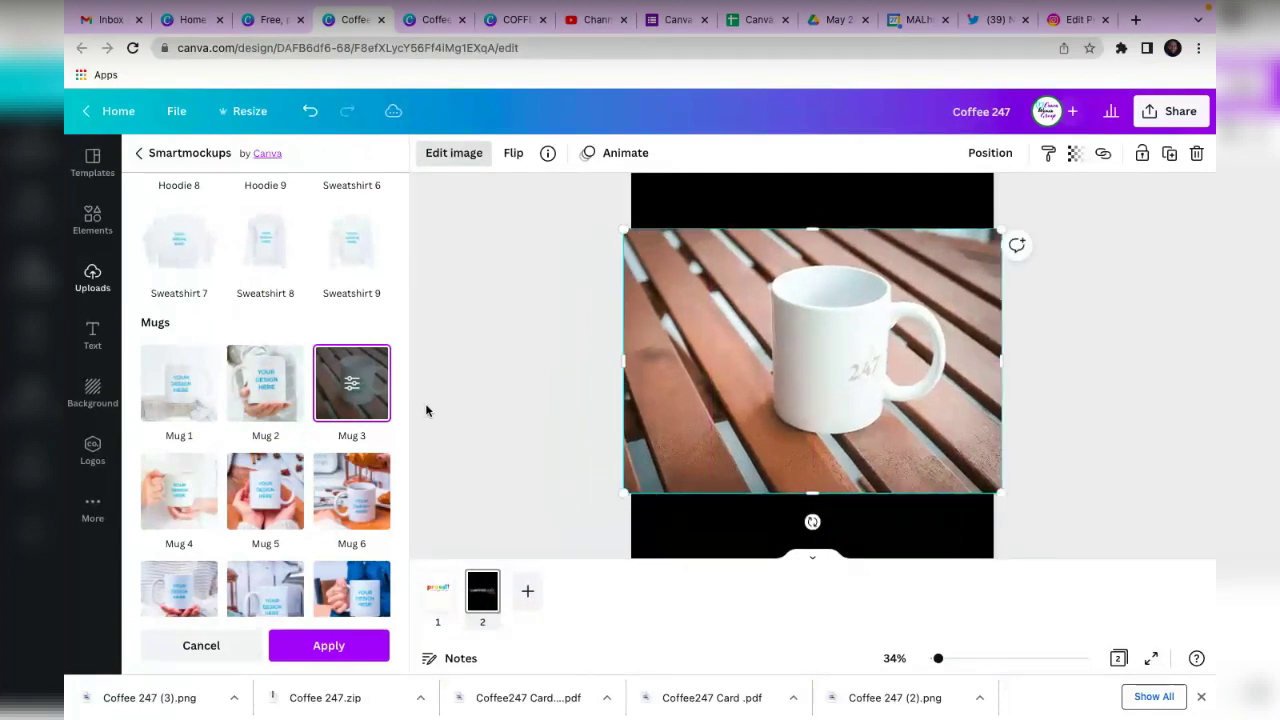
scroll(229, 517, "down", 3)
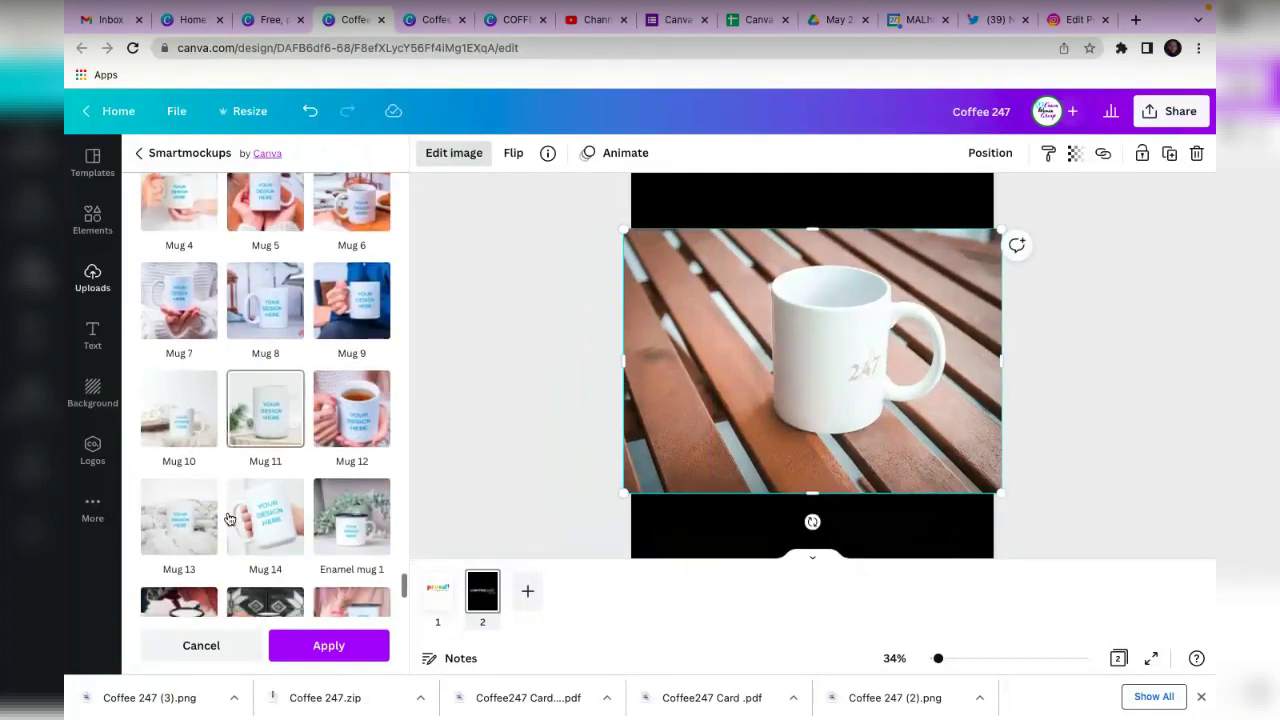
left_click(360, 412)
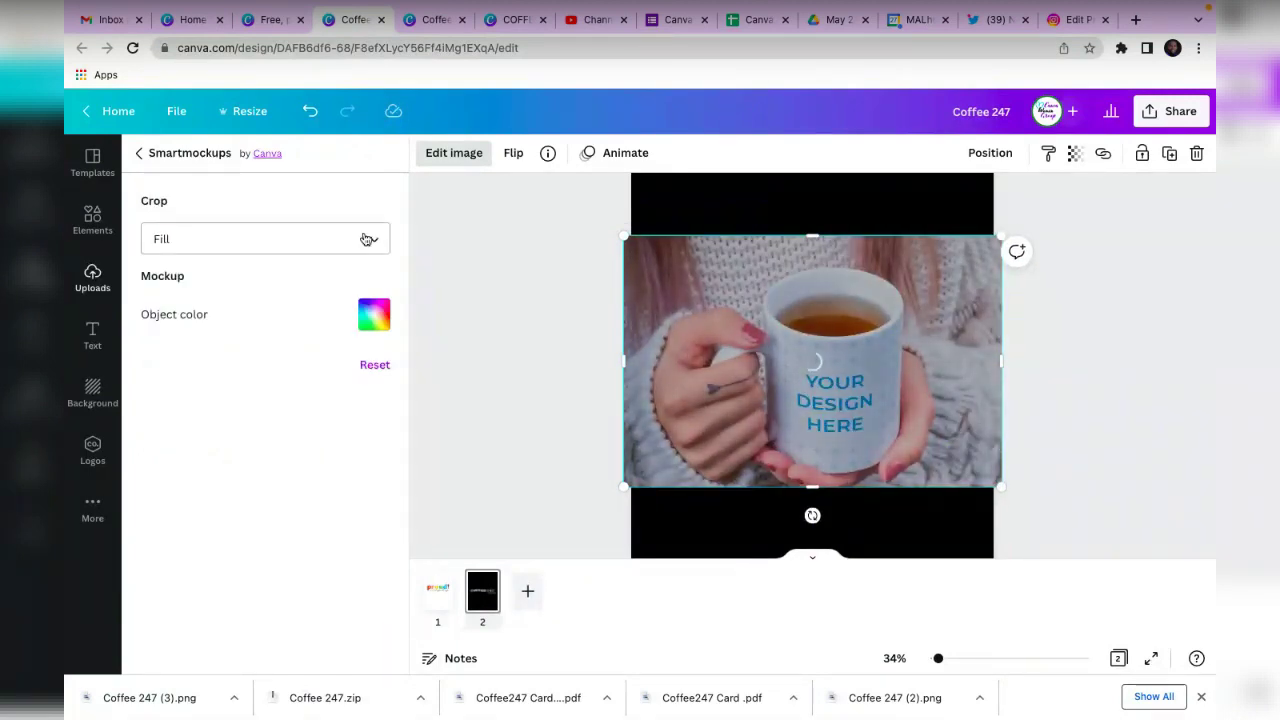
Try the Custom crop option for the Mug 12 mockup and set its crop to Fit.
left_click(366, 239)
left_click(314, 301)
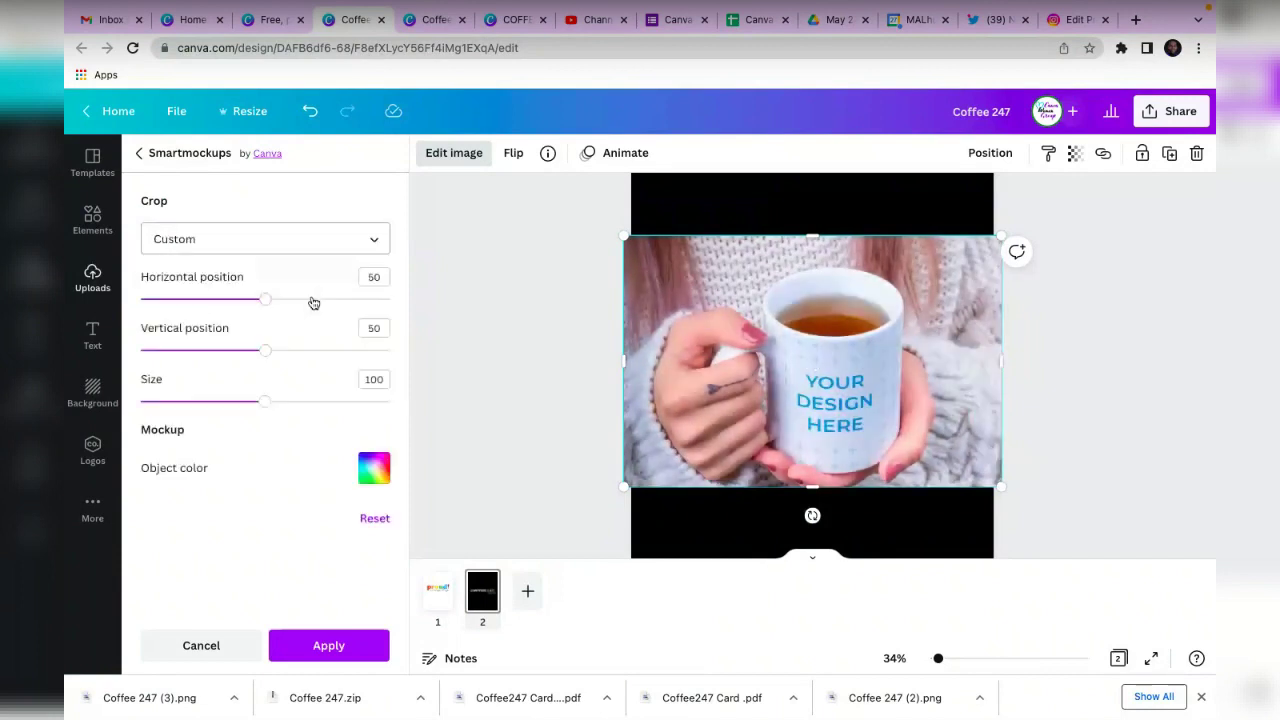
left_click(375, 246)
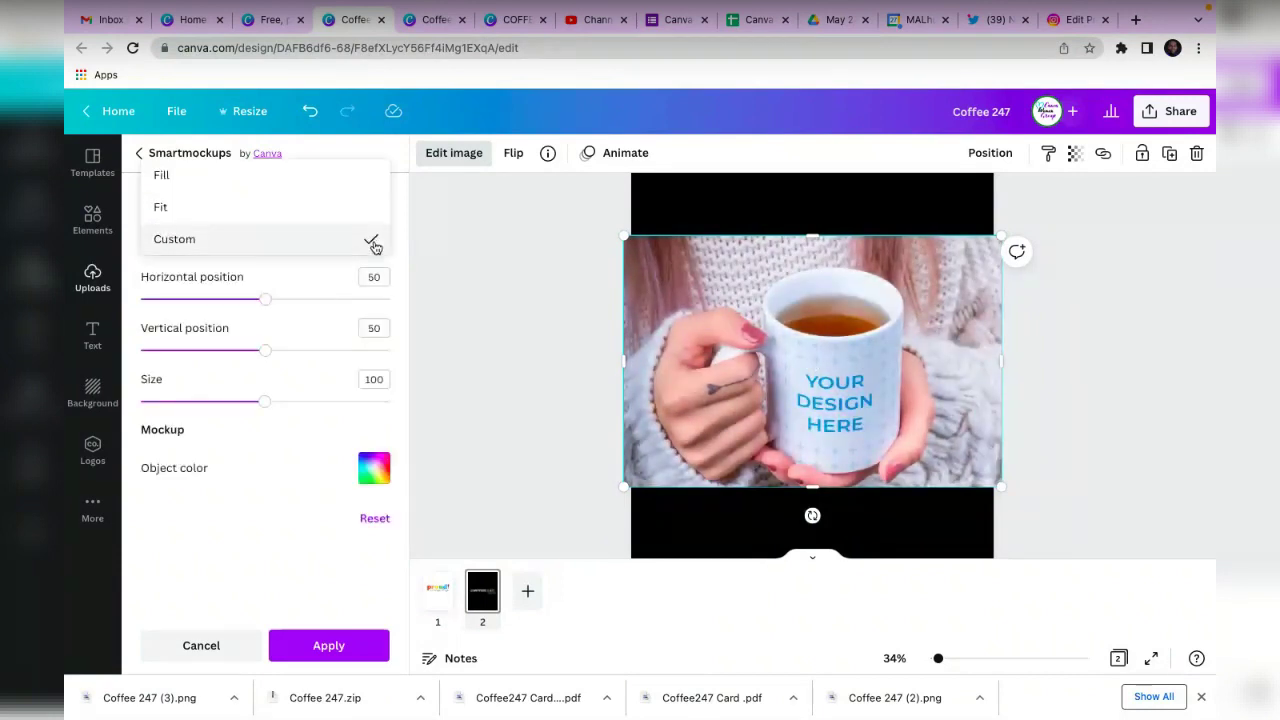
left_click(294, 212)
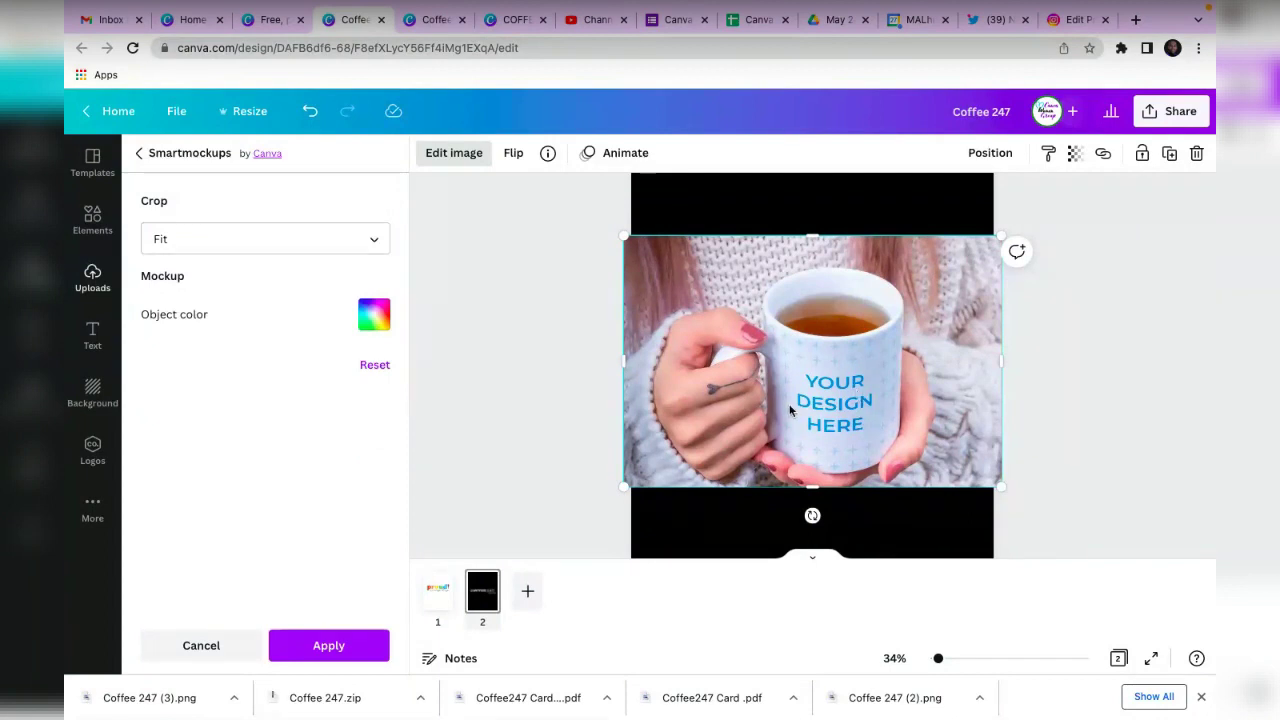
scroll(766, 526, "up", 1)
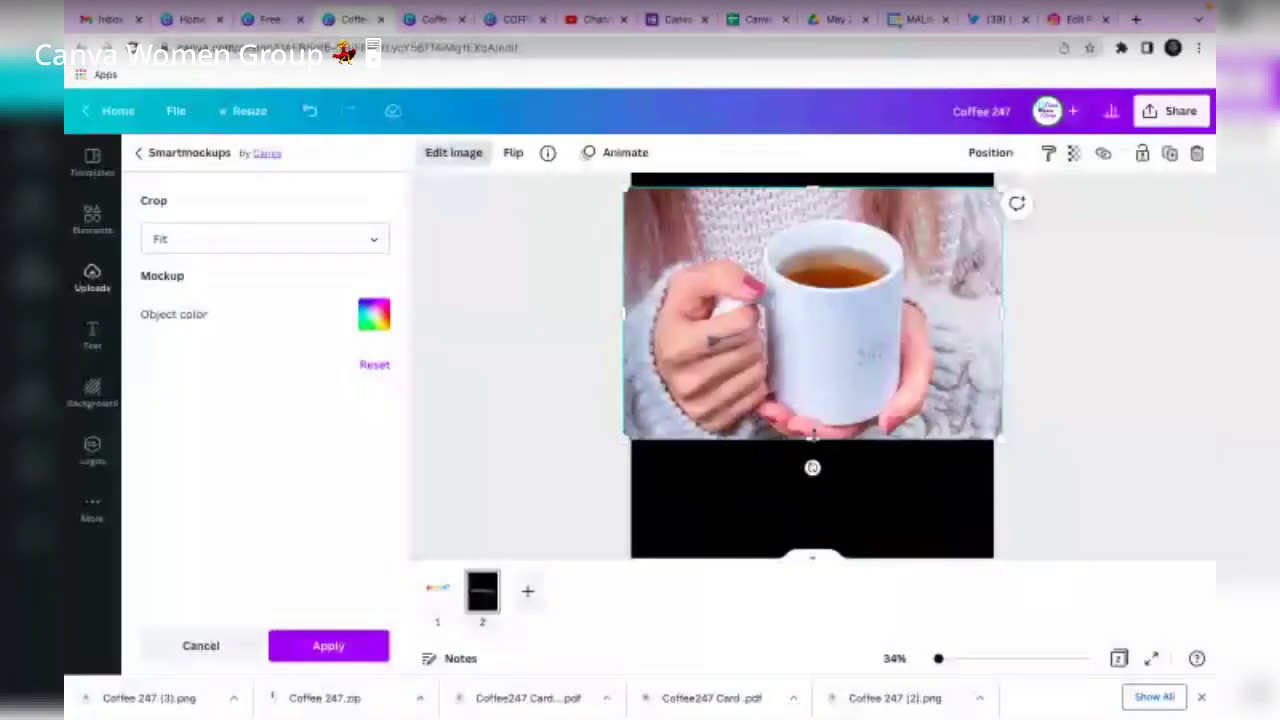
Set the mug's object color to black from the document colors and apply the mockup to the design.
left_click(374, 314)
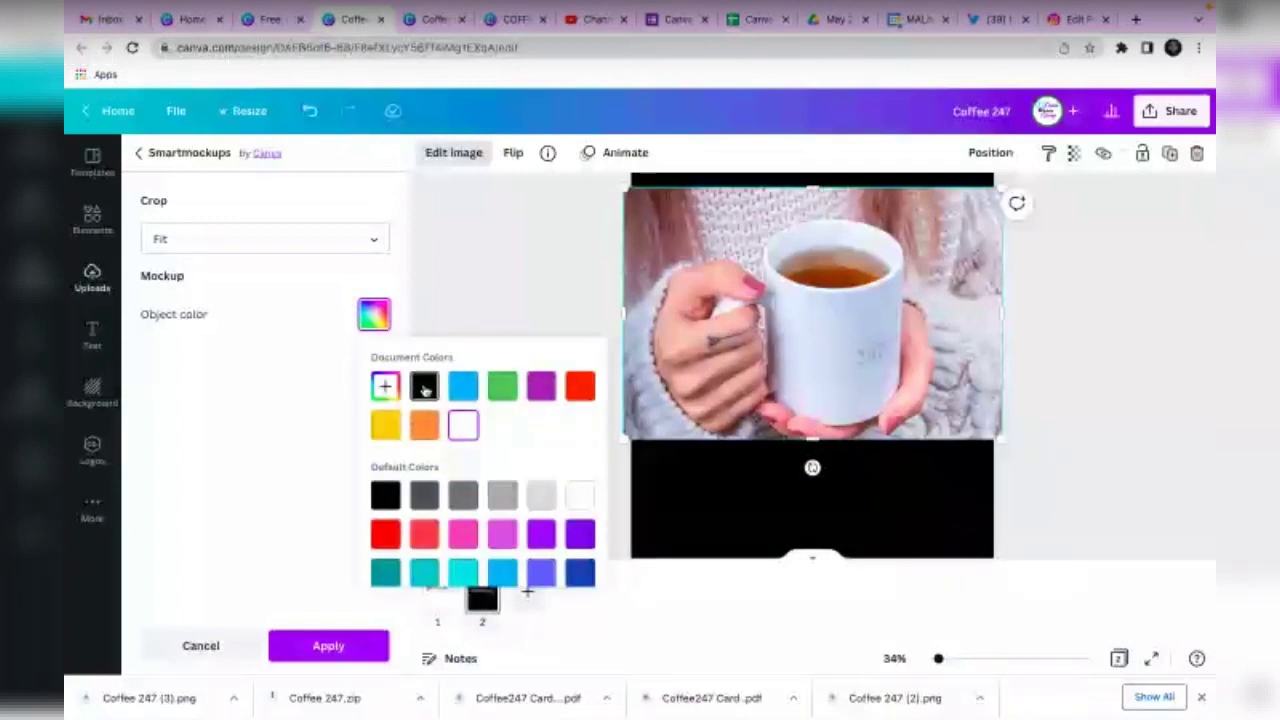
left_click(424, 388)
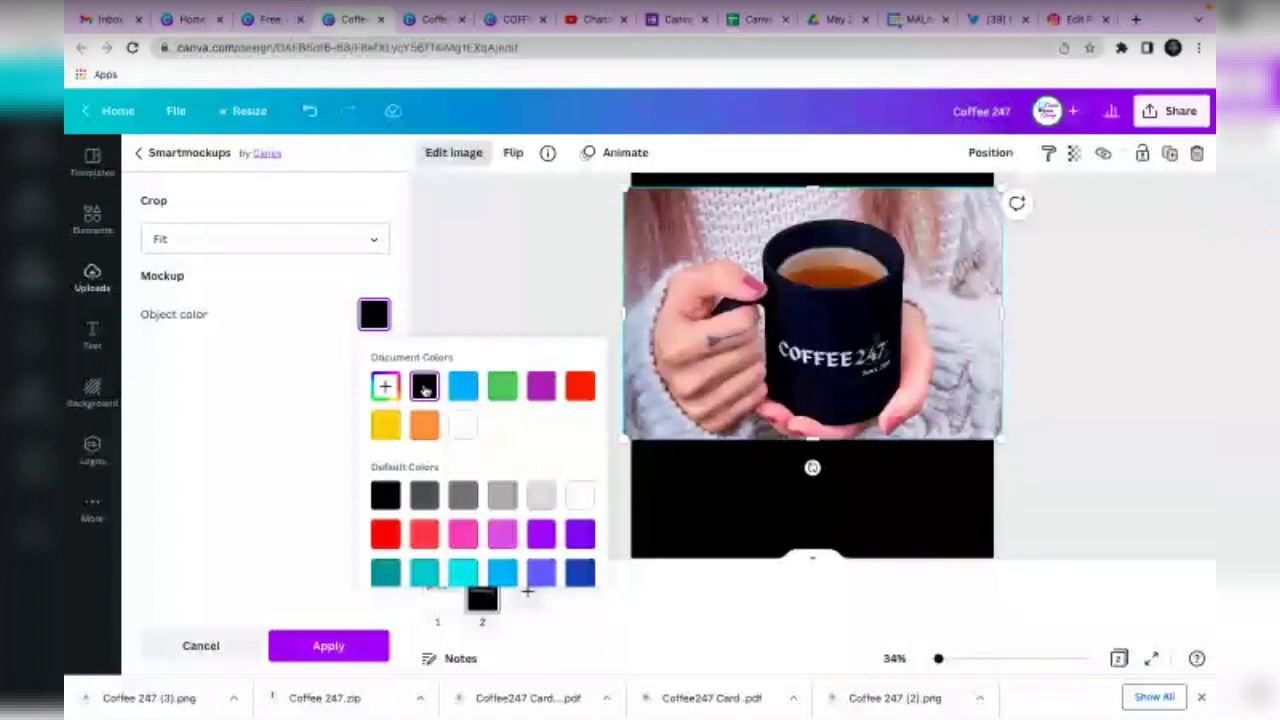
left_click(975, 308)
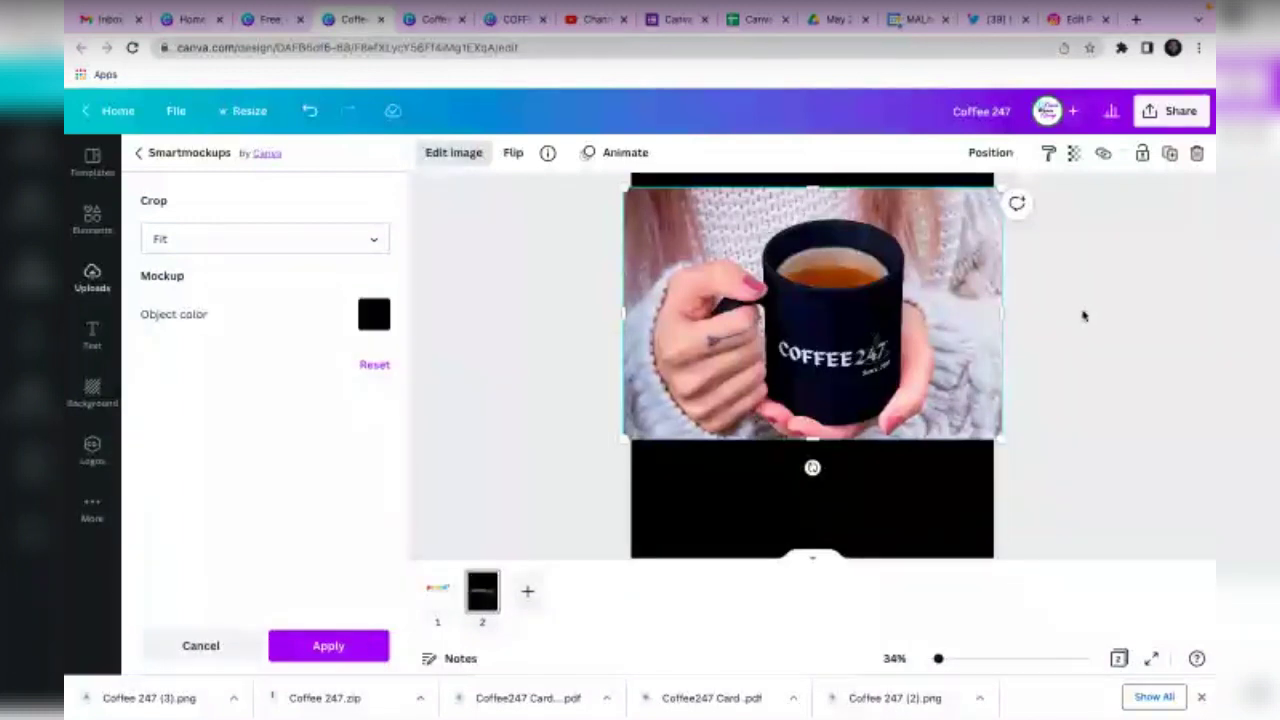
left_click(886, 520)
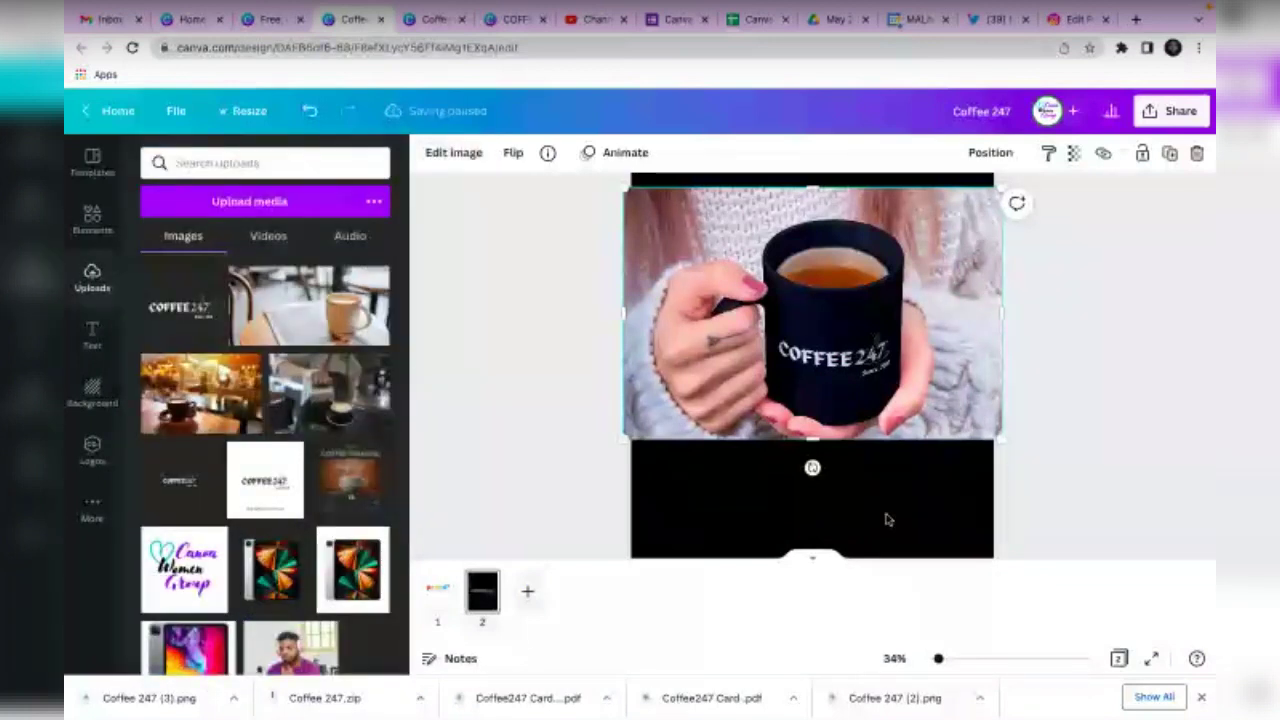
Stretch the black Coffee 247 mug mockup upward from its upper edge so the mug appears larger on page 2.
scroll(886, 520, "up", 1)
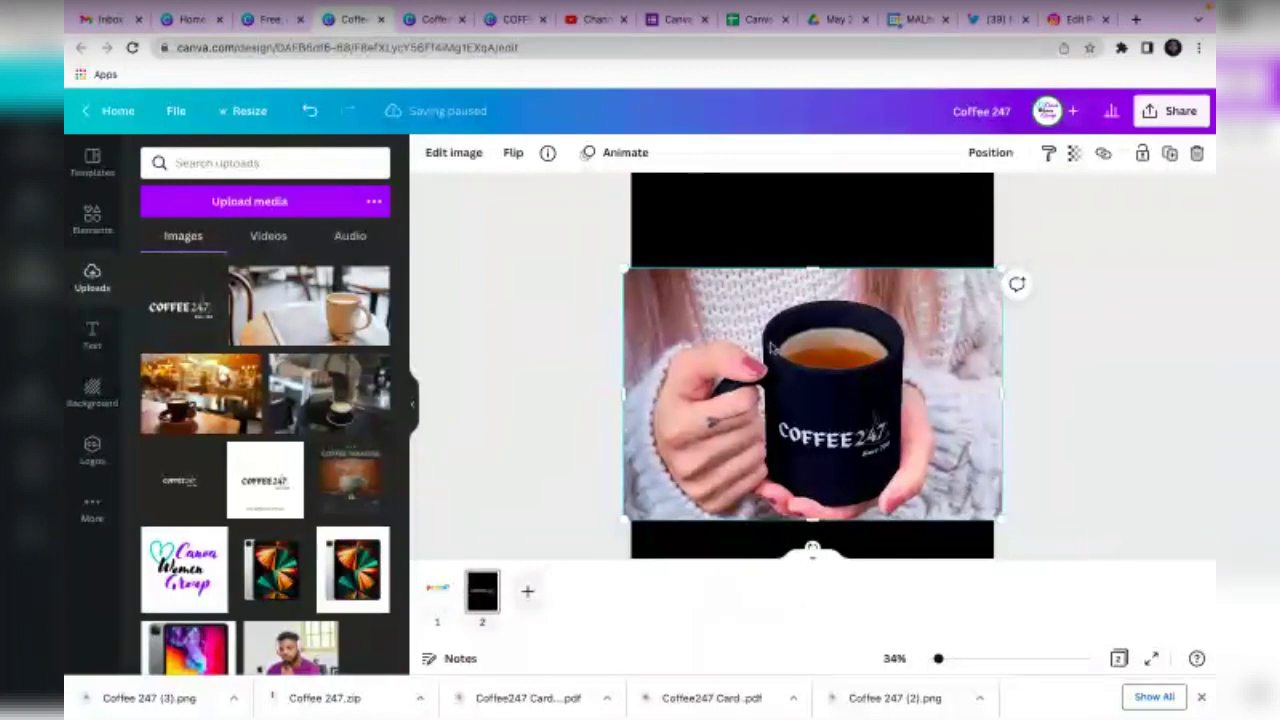
scroll(840, 498, "down", 1)
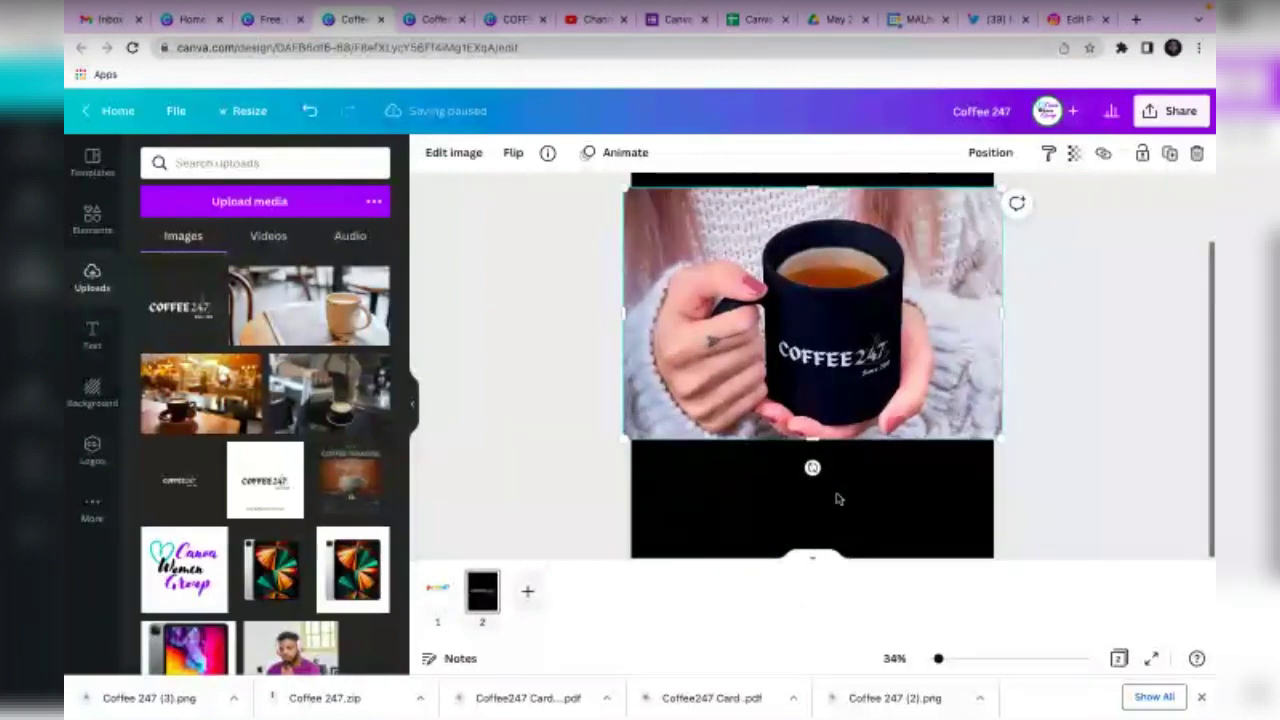
scroll(885, 359, "up", 1)
left_click_drag(816, 265, 812, 212)
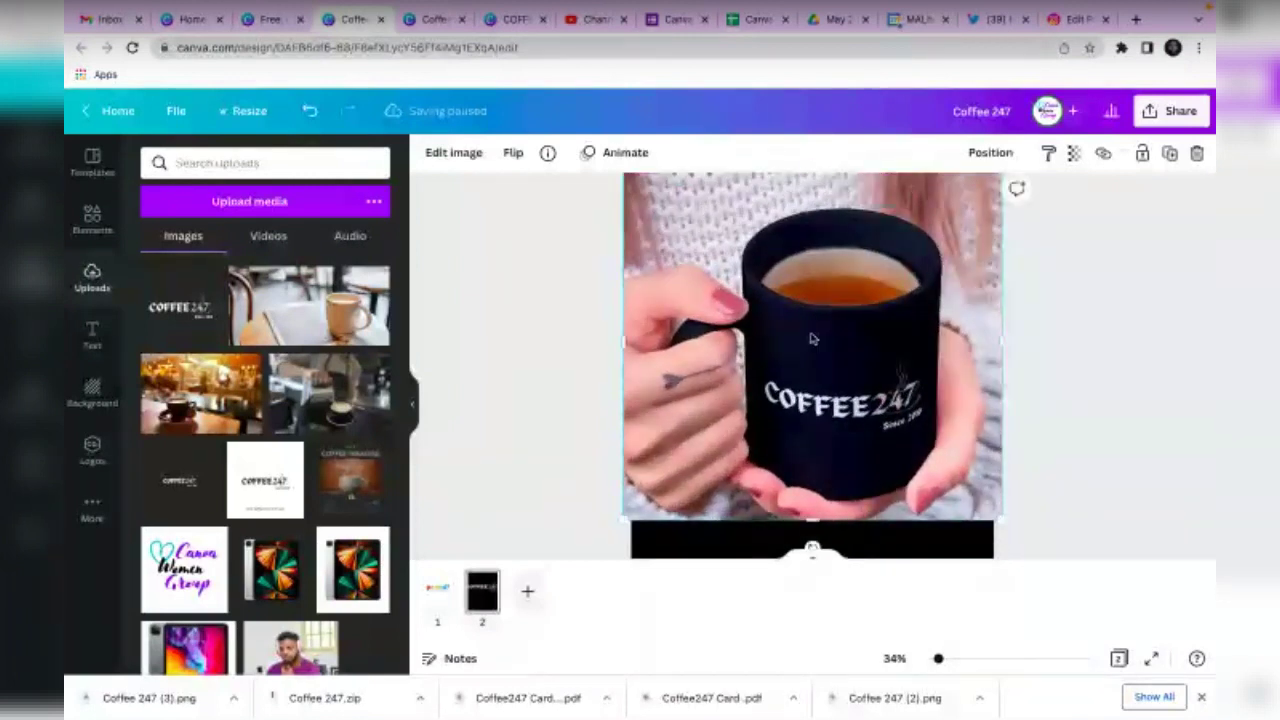
Undo the last change on page 2 and reposition the full-page logo image so that "247" falls inside the frame.
scroll(812, 339, "down", 1)
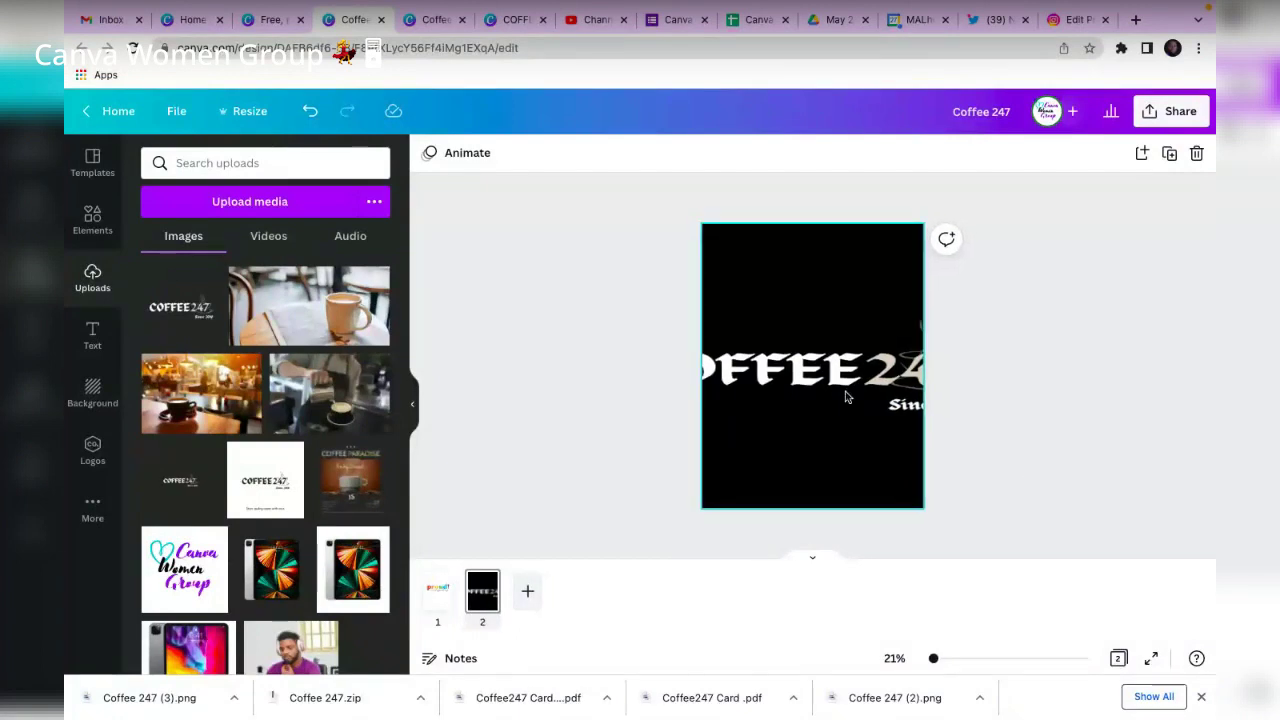
scroll(845, 397, "down", 3)
key("ctrl+z")
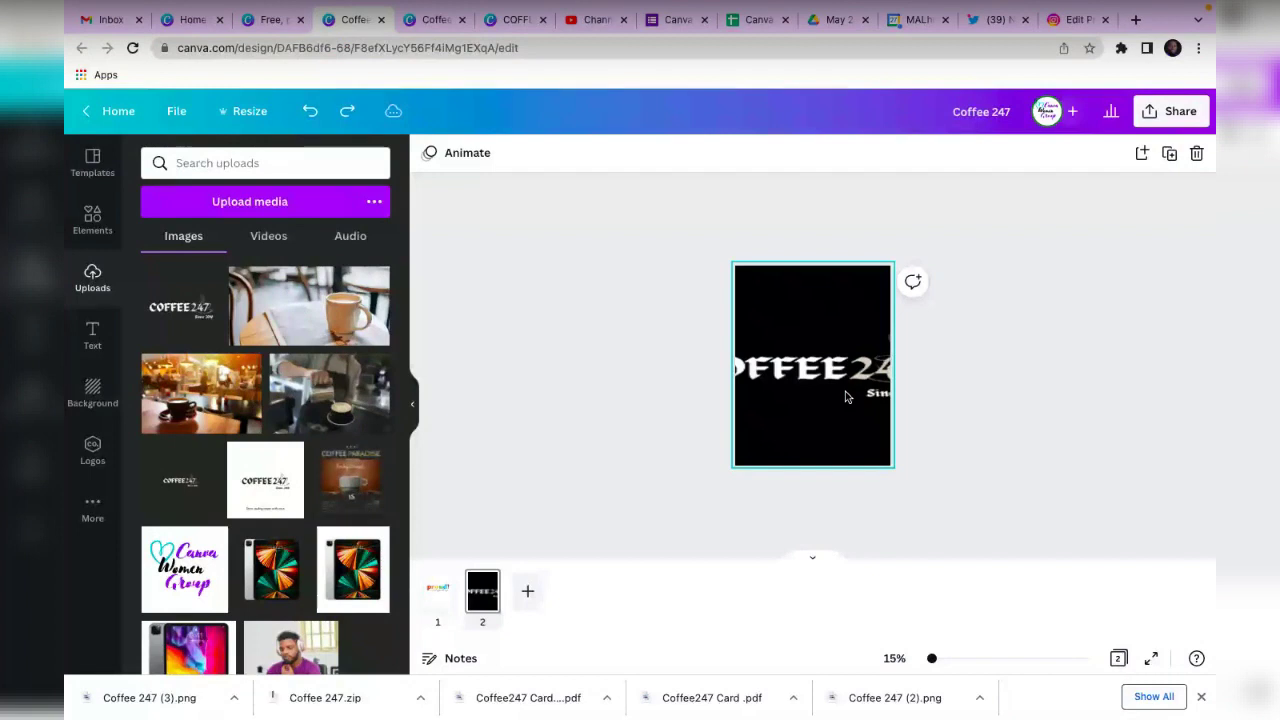
double_click(845, 391)
left_click_drag(846, 359, 626, 451)
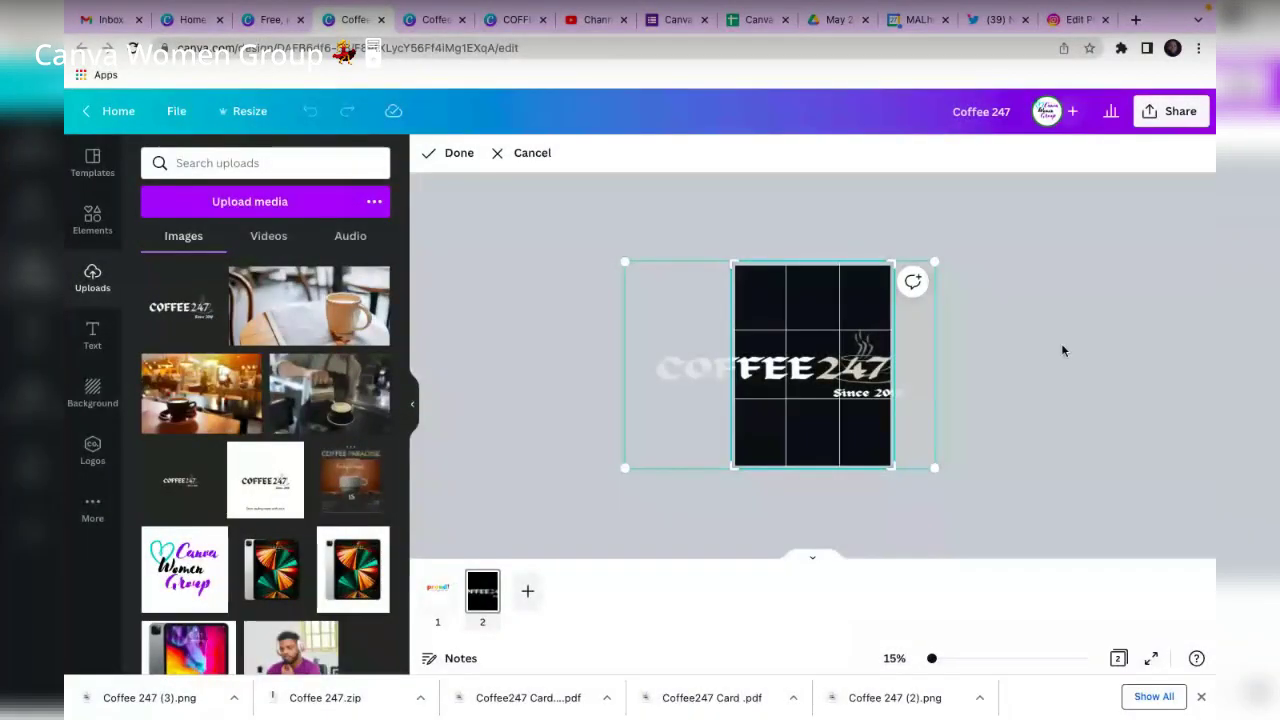
left_click(1061, 343)
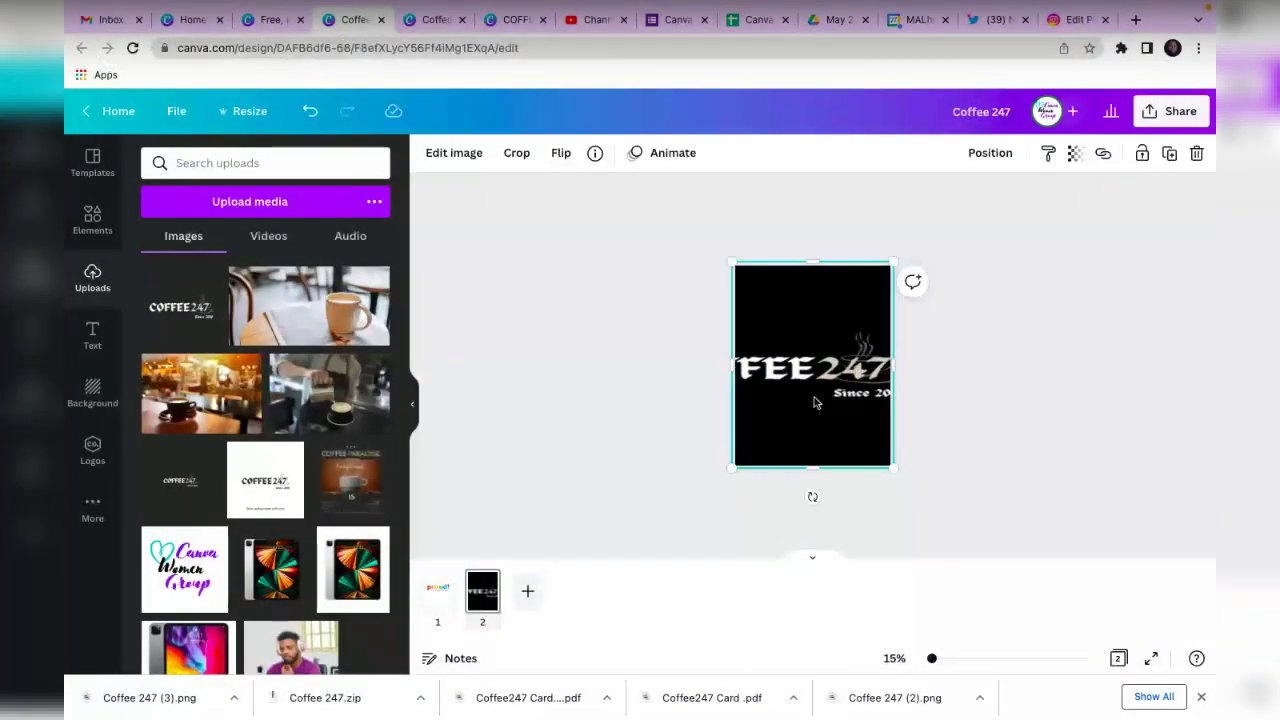
Open page 1 and remove the "proud! everyday" lettering from the T-shirt design.
left_click(438, 591)
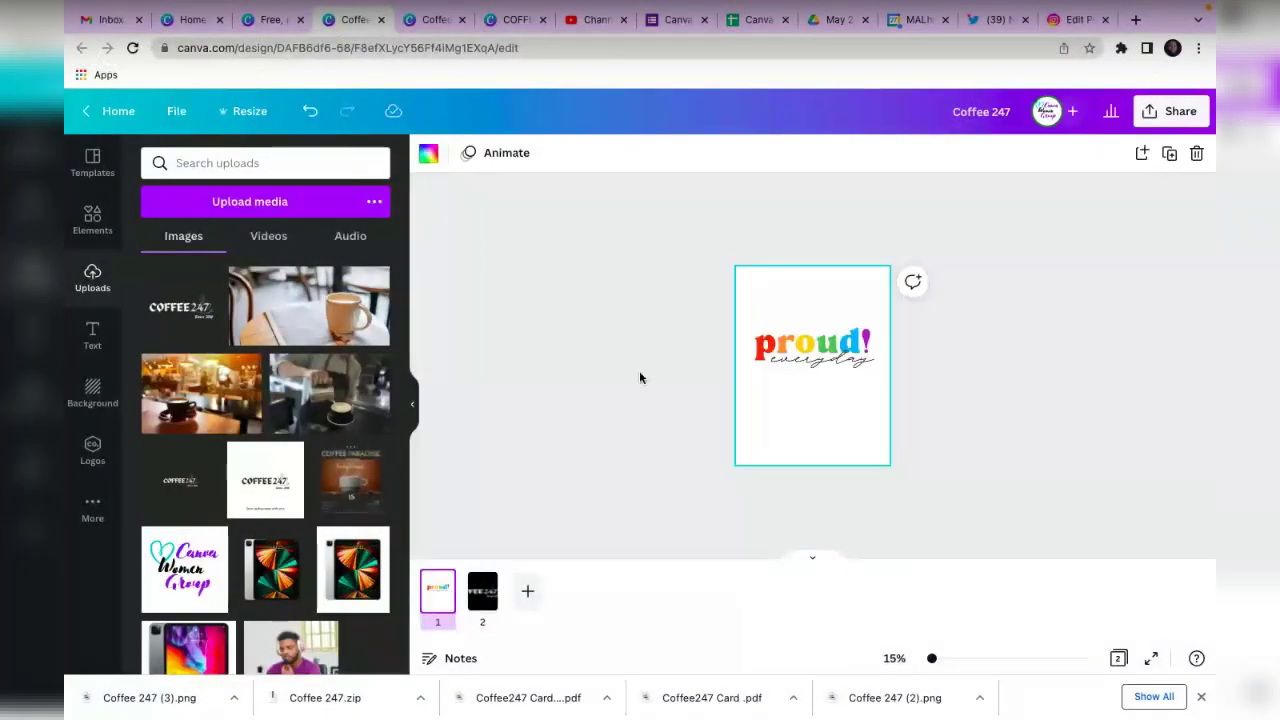
left_click(201, 323)
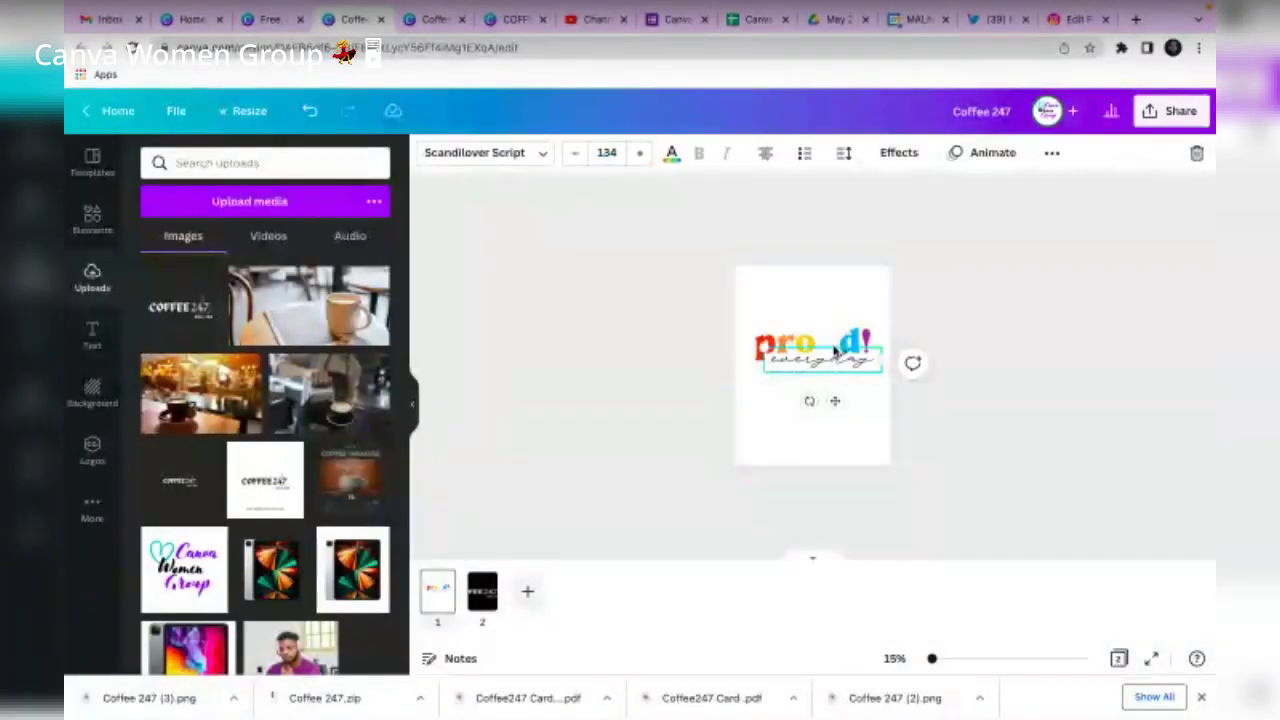
Delete the "everyday" script text and all the remaining coloured letters of "proud!" from page 1.
key("Delete")
left_click(860, 352)
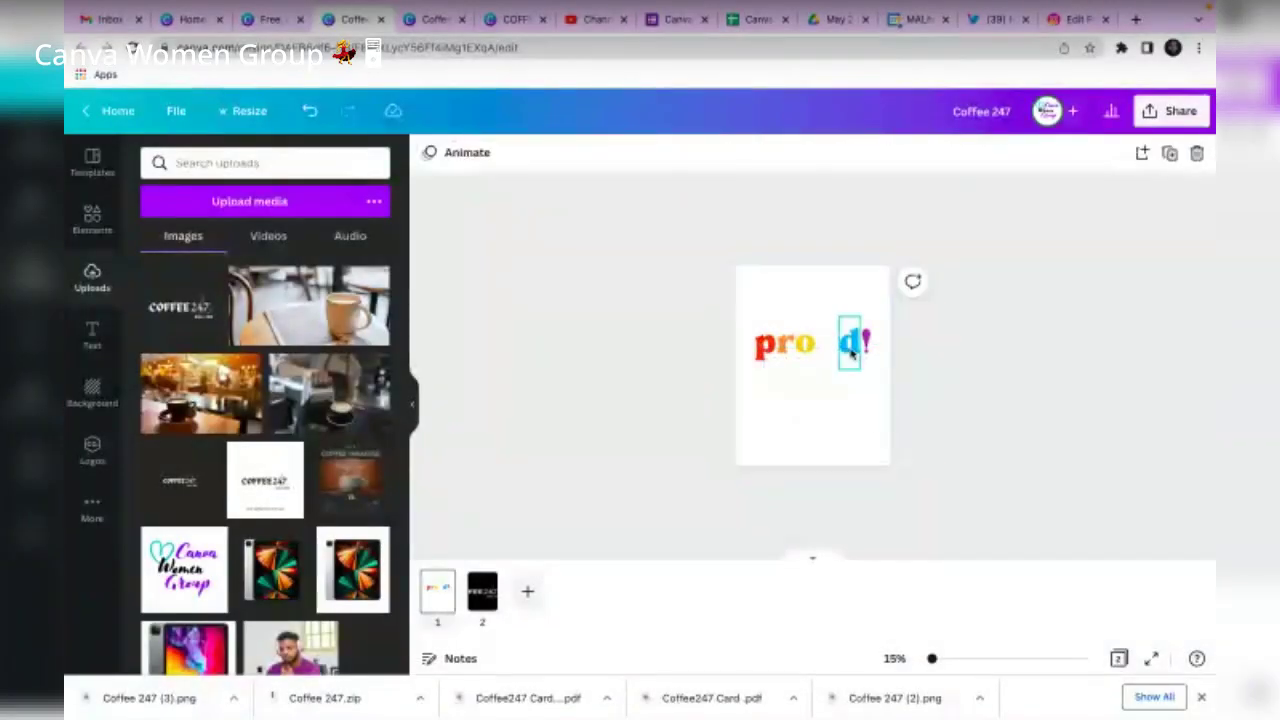
left_click(852, 350)
key("Delete")
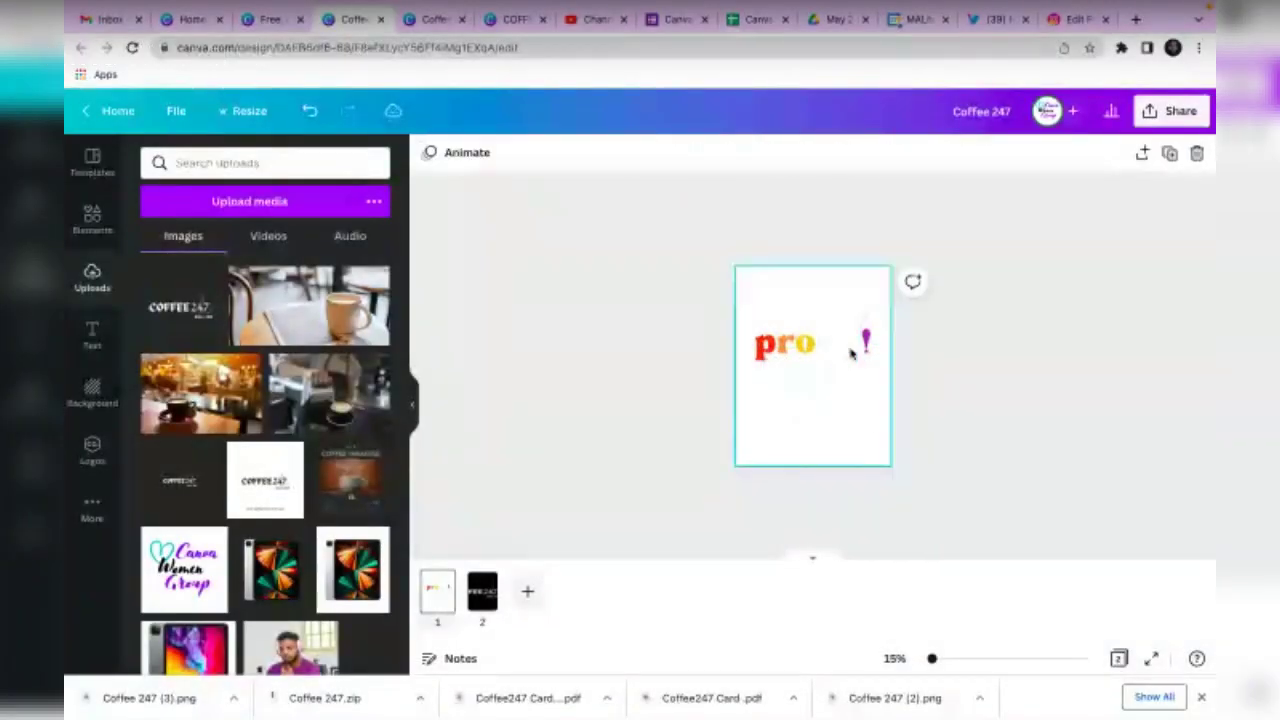
left_click(803, 350)
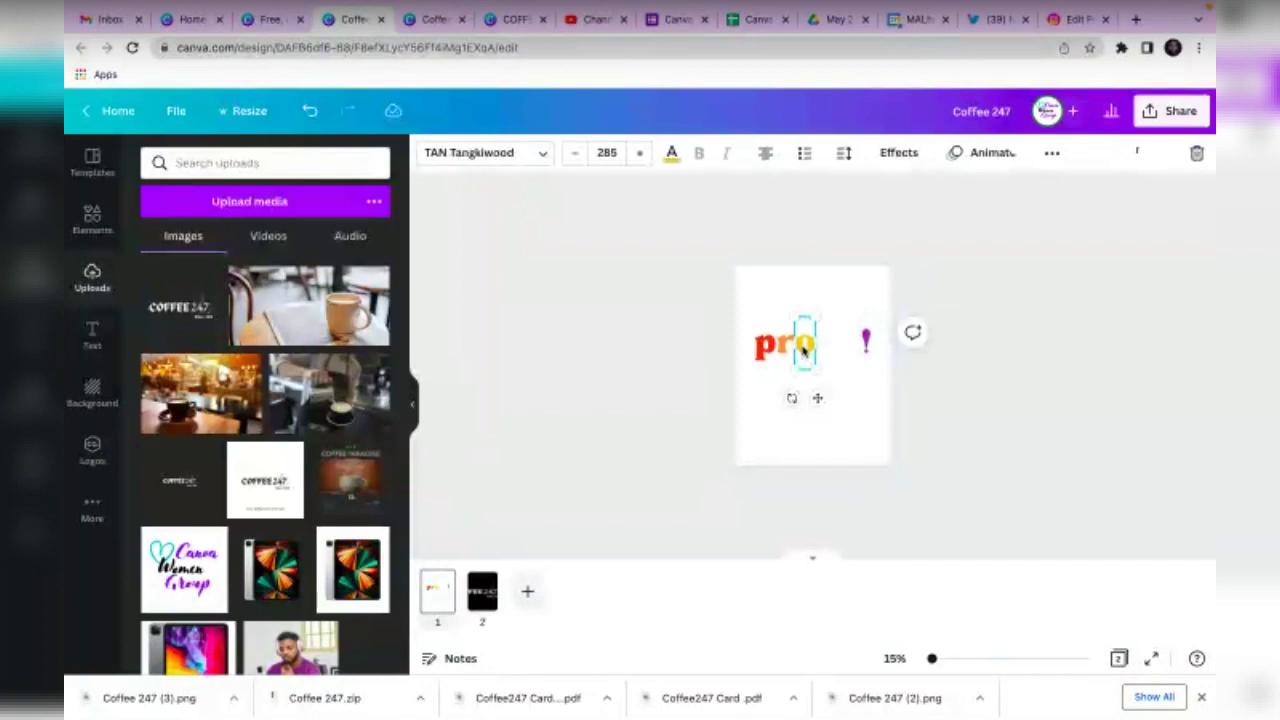
left_click_drag(872, 308, 765, 391)
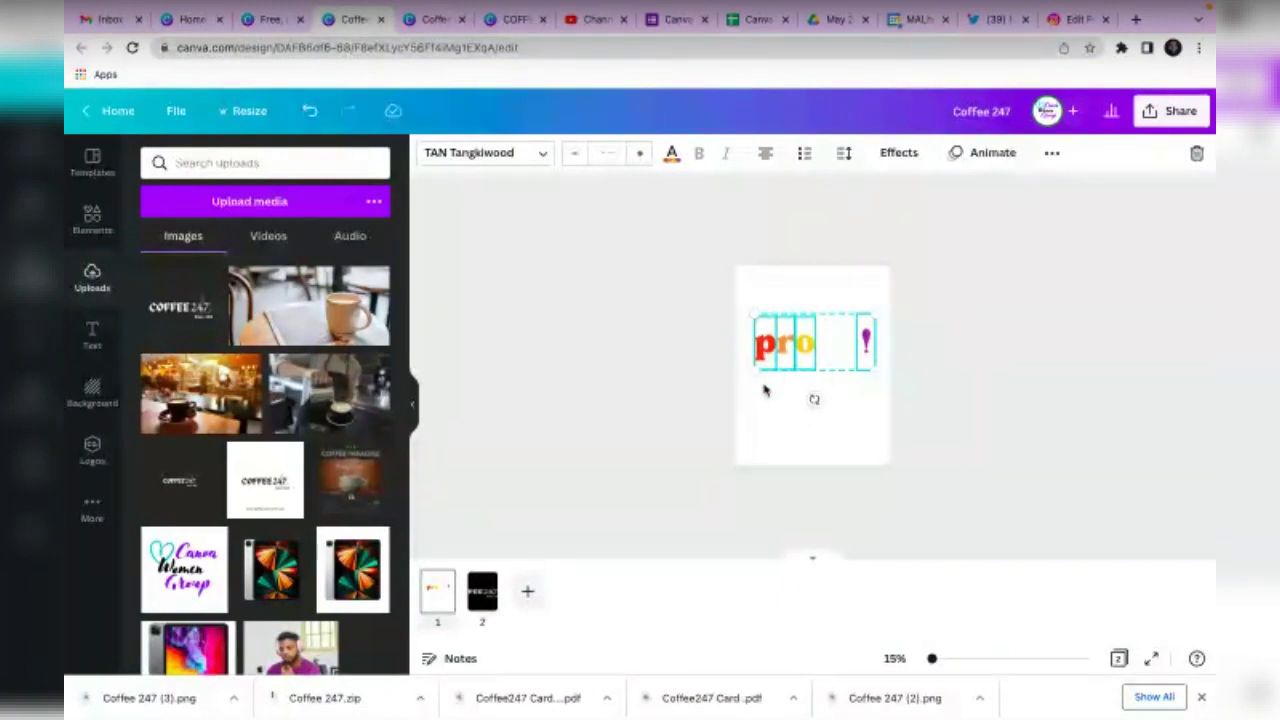
key("Delete")
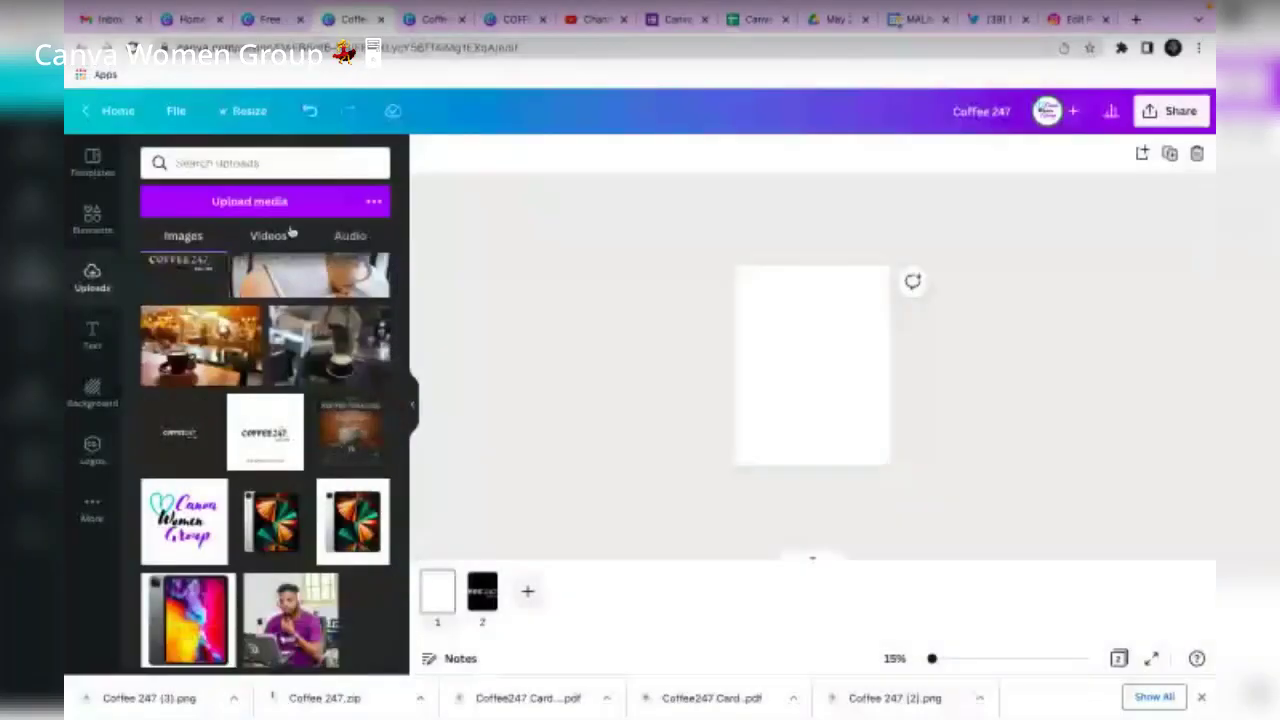
Add the white COFFEE 247 logo from the uploaded images to the blank page 1.
scroll(177, 286, "up", 1)
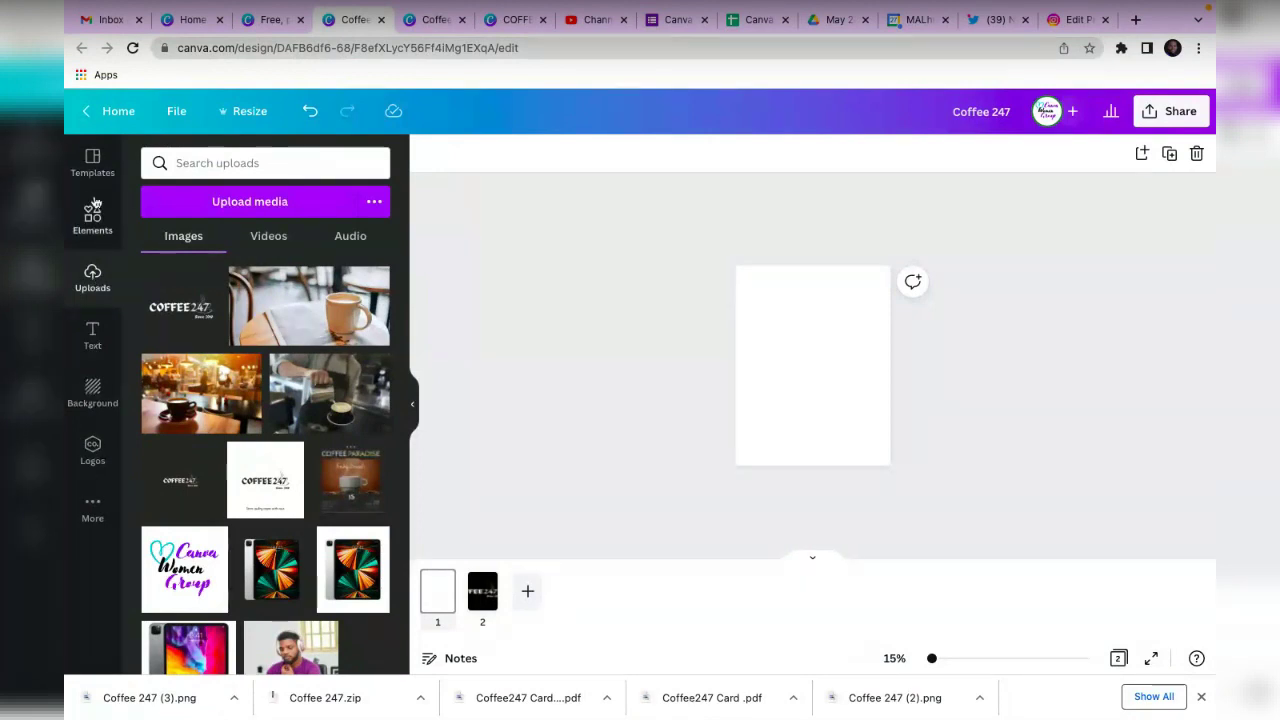
left_click(800, 366)
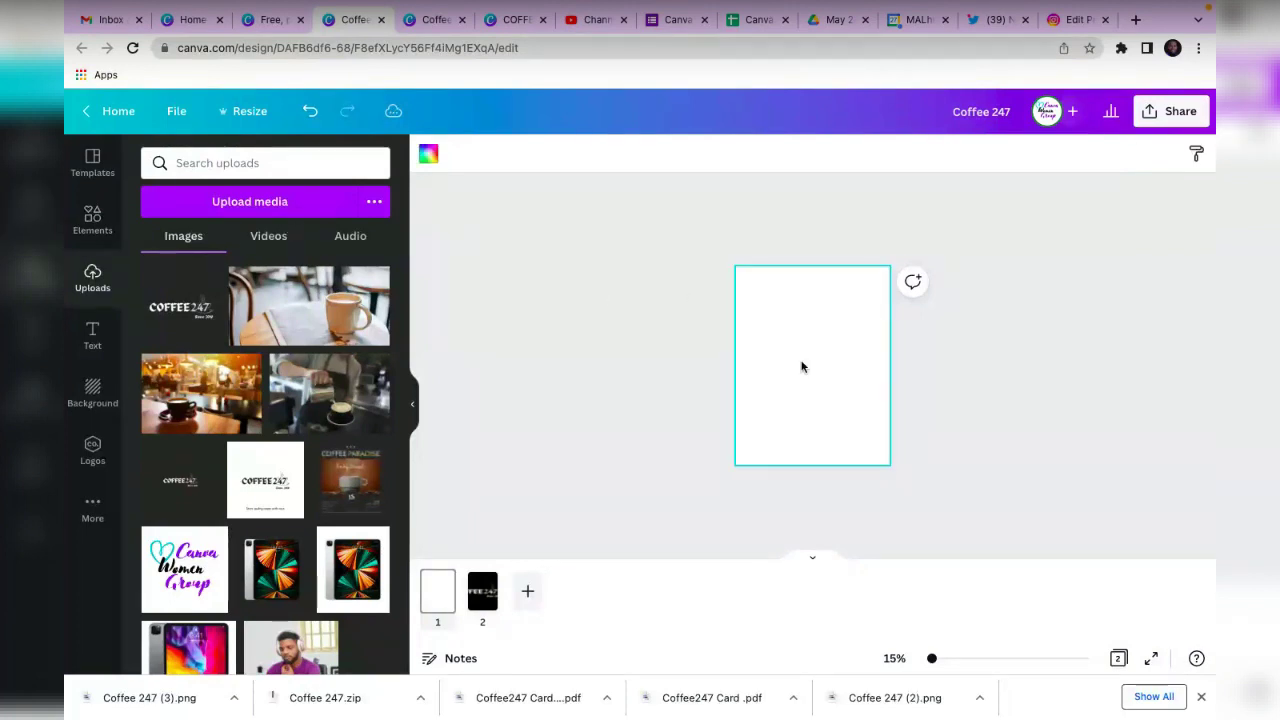
left_click(174, 313)
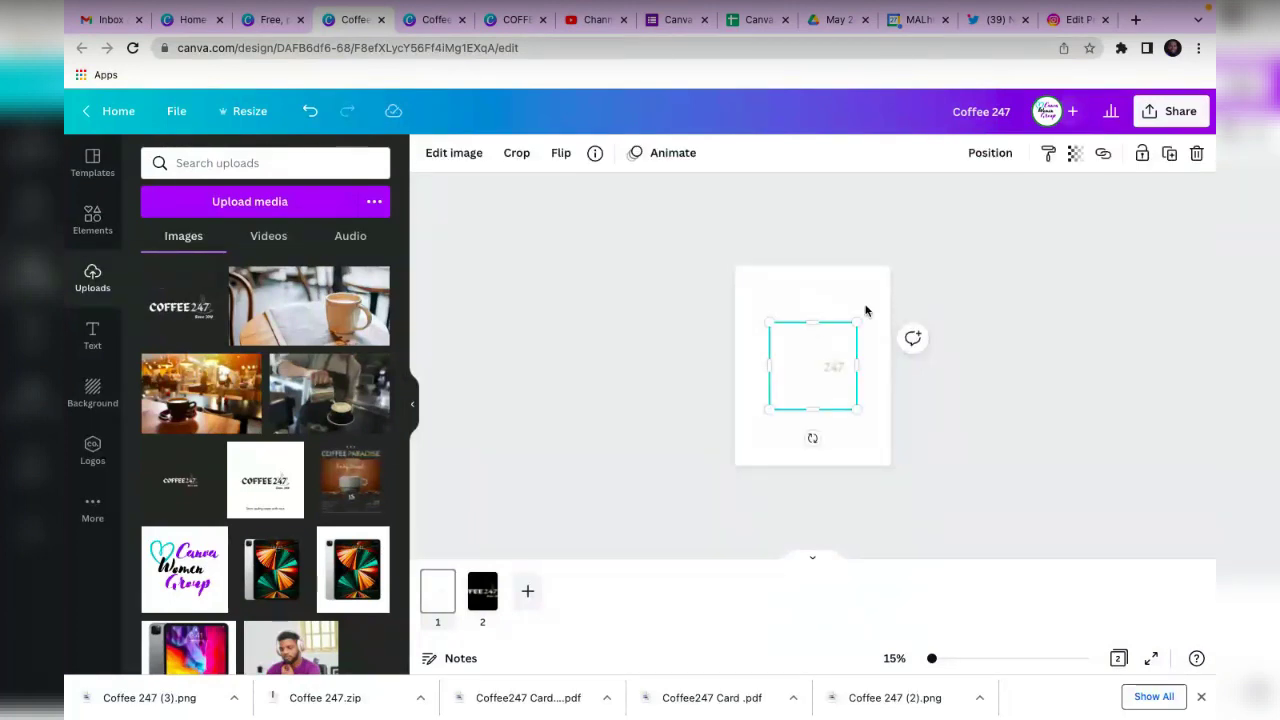
Try to reposition the COFFEE 247 image inside its crop on page 2.
left_click(486, 578)
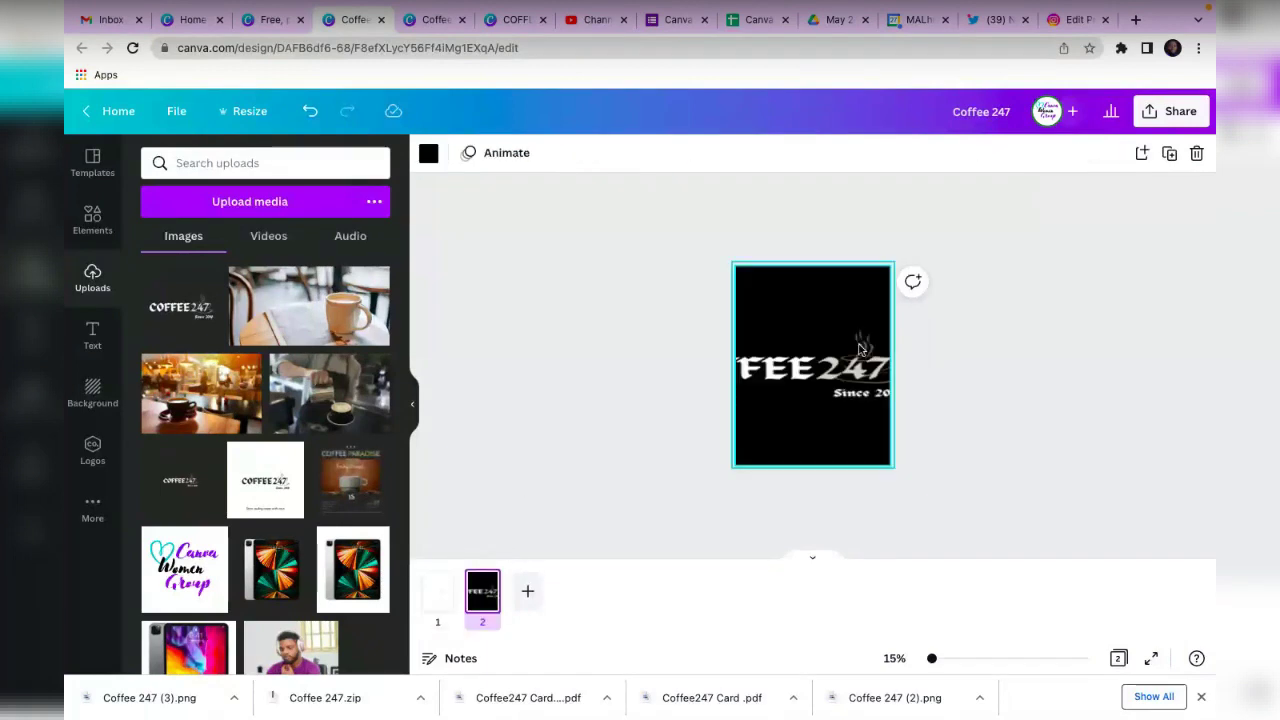
left_click(803, 385)
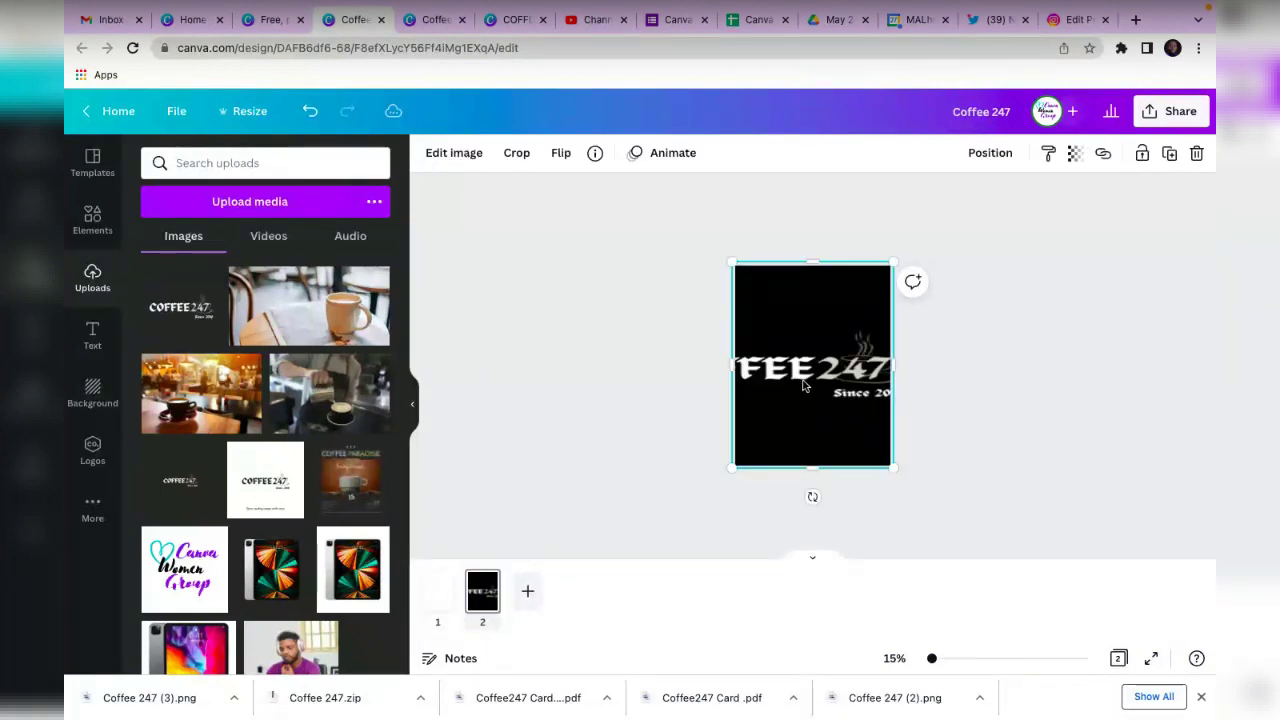
double_click(826, 370)
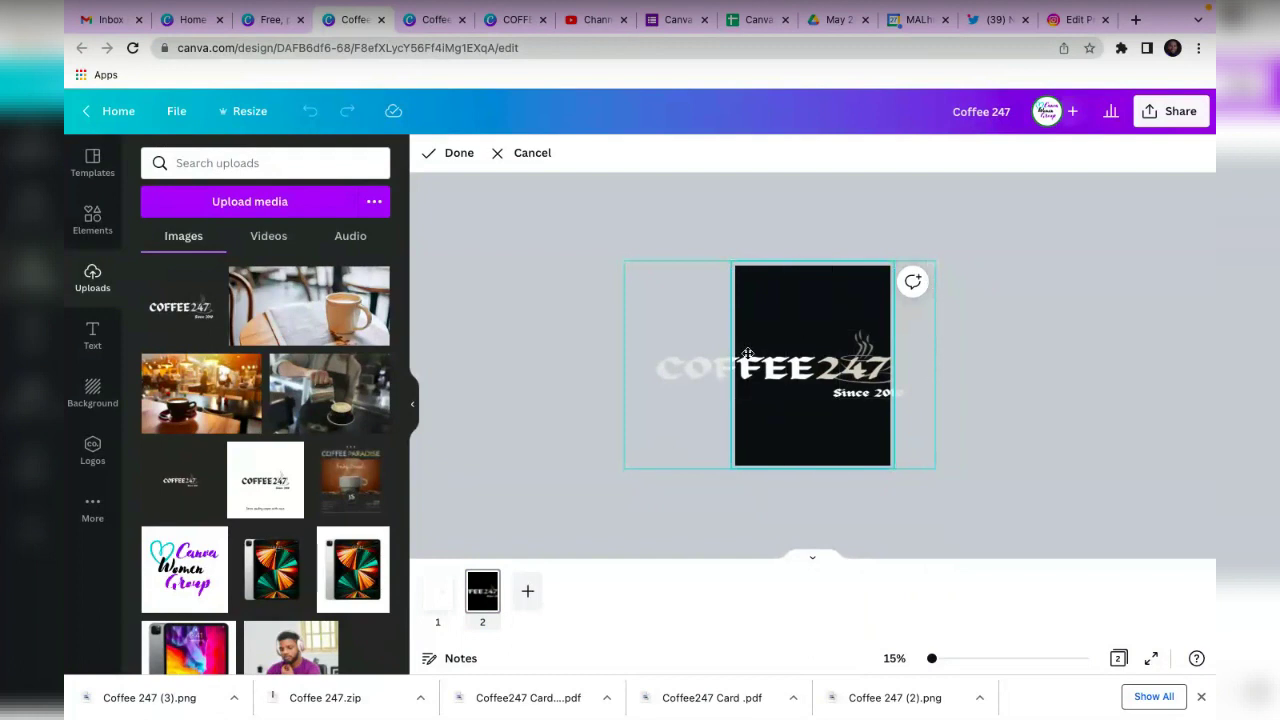
double_click(790, 375)
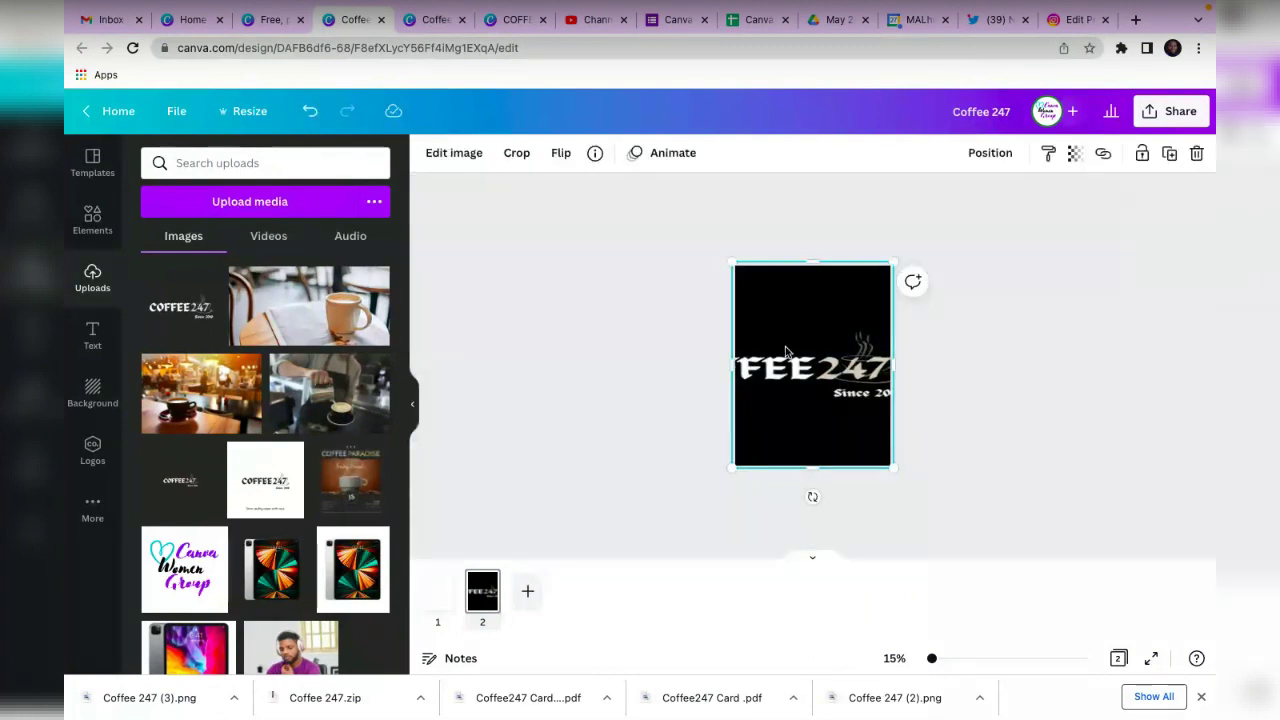
double_click(788, 352)
left_click_drag(680, 329, 697, 455)
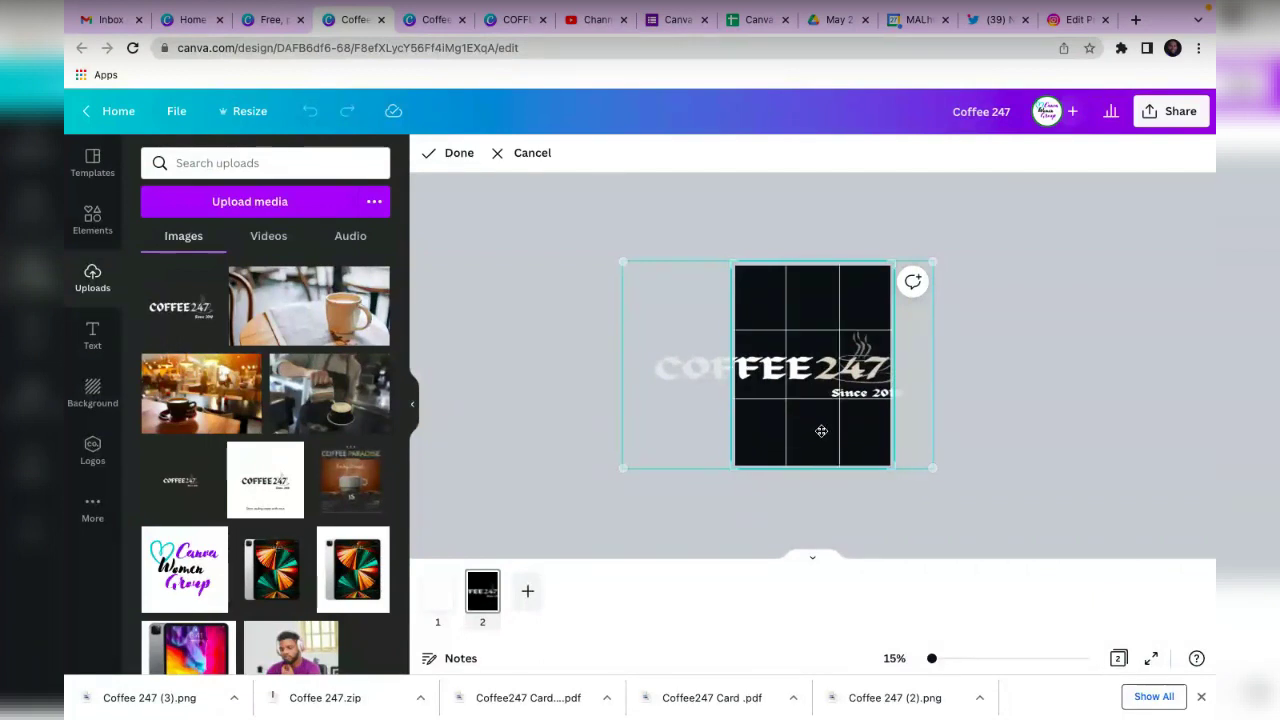
Set the COFFEE 247 image as the background of page 2 and reopen its crop.
right_click(818, 401)
left_click(858, 597)
double_click(843, 412)
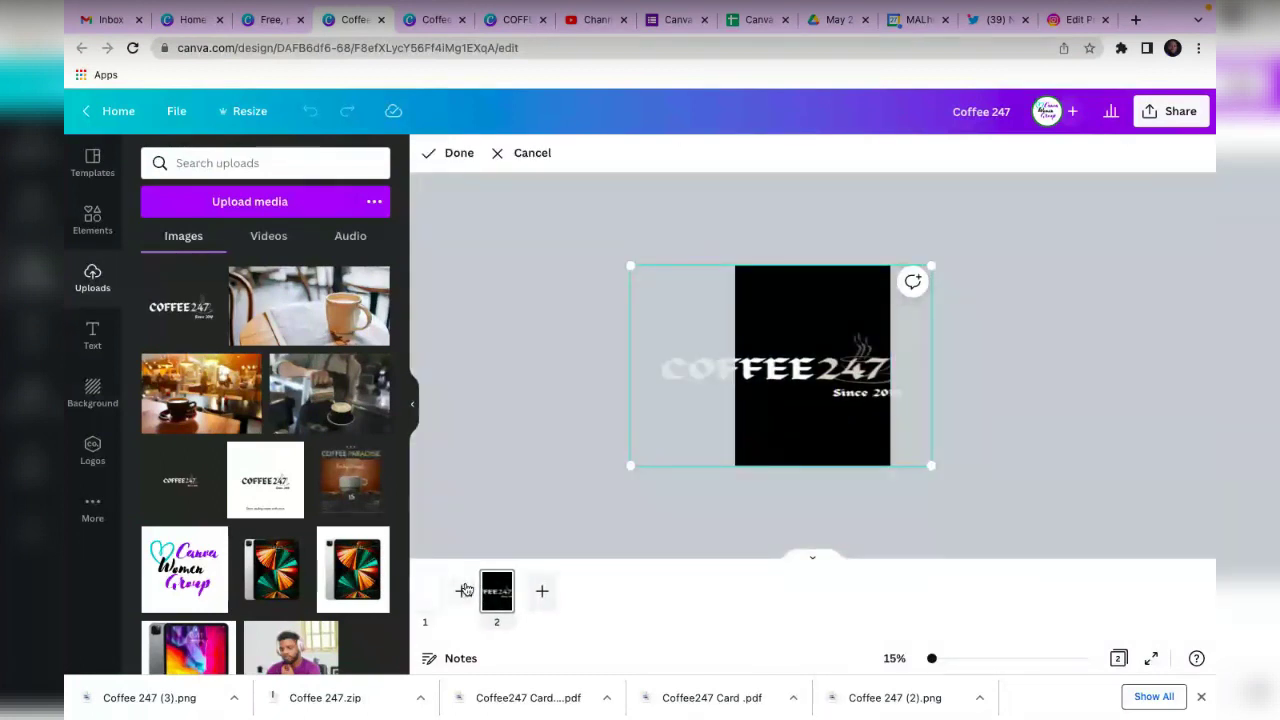
Leave the crop and delete page 2 with the black COFFEE 247 image.
right_click(465, 590)
left_click(731, 429)
left_click(615, 400)
left_click(487, 600)
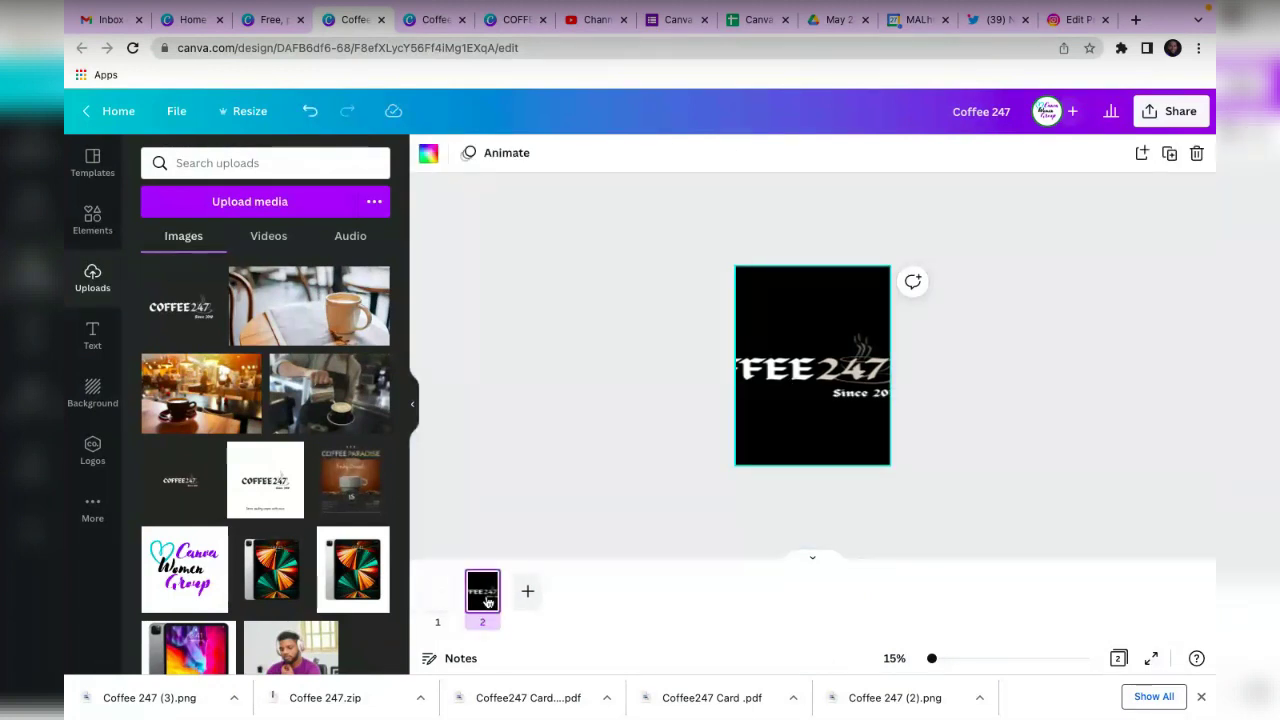
right_click(487, 600)
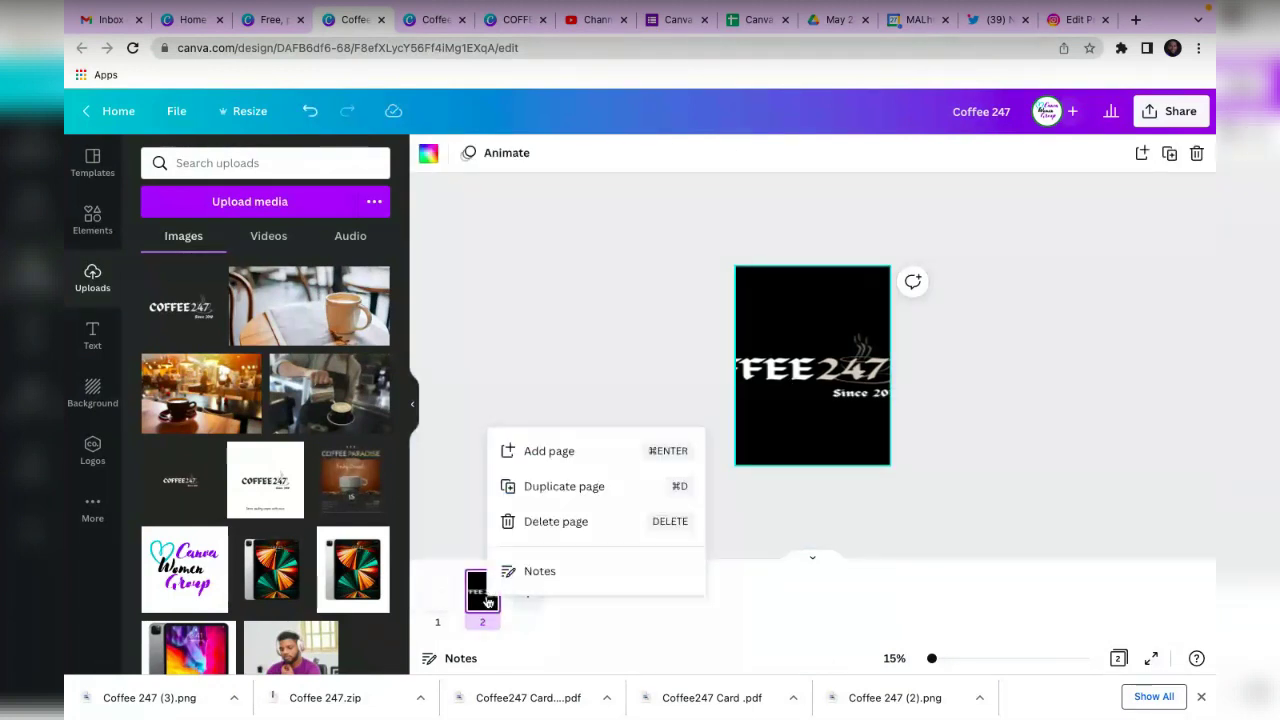
left_click(536, 525)
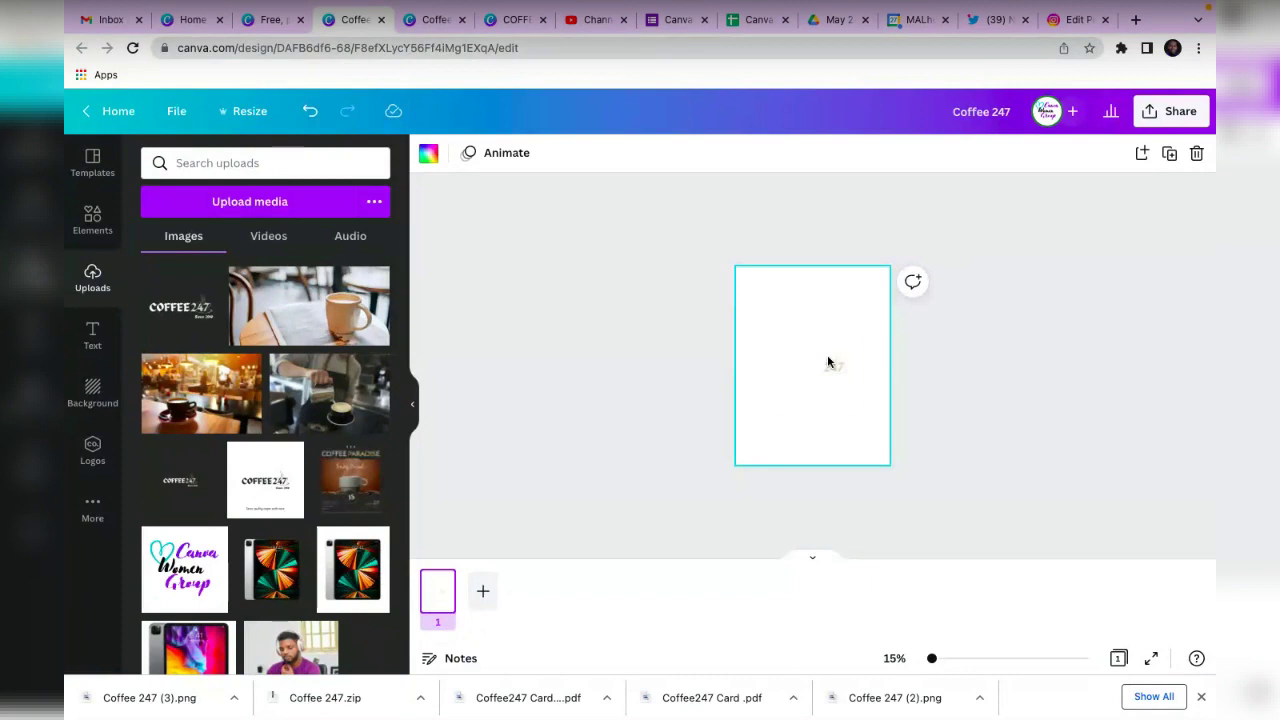
Apply the Hoodie 3 mockup from Smartmockups to the COFFEE 247 logo on page 1.
left_click(802, 378)
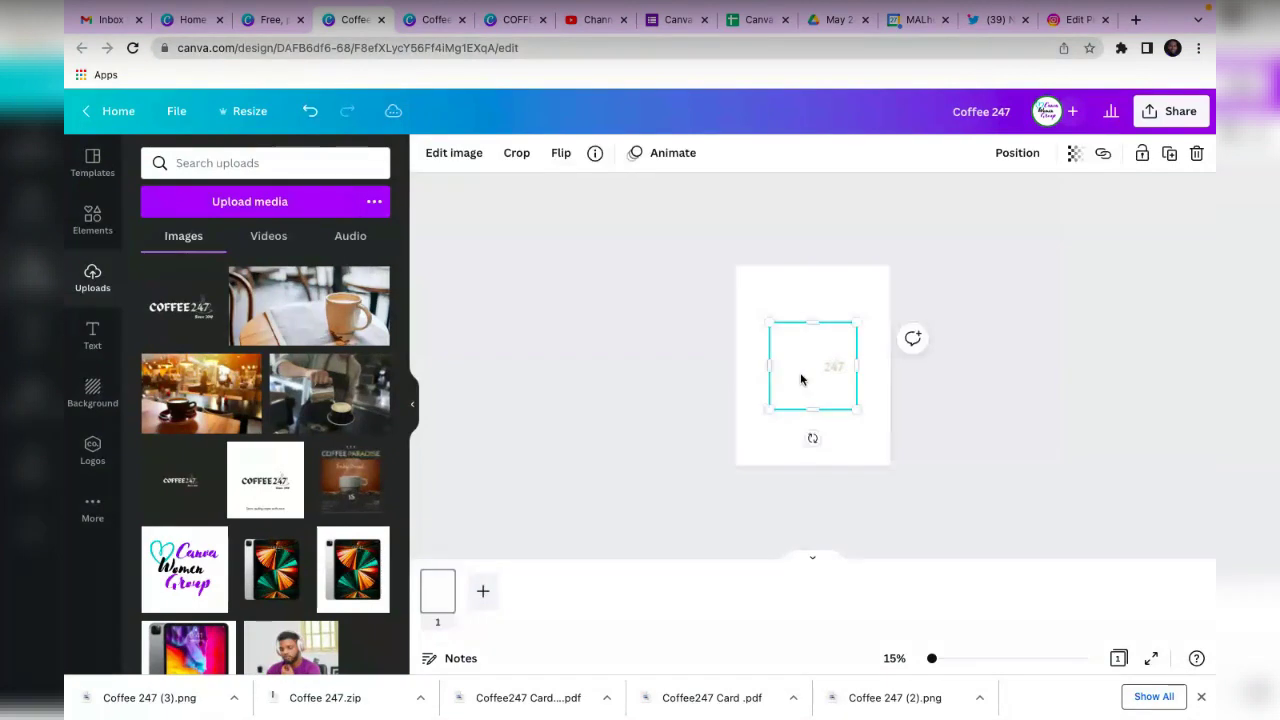
left_click(455, 155)
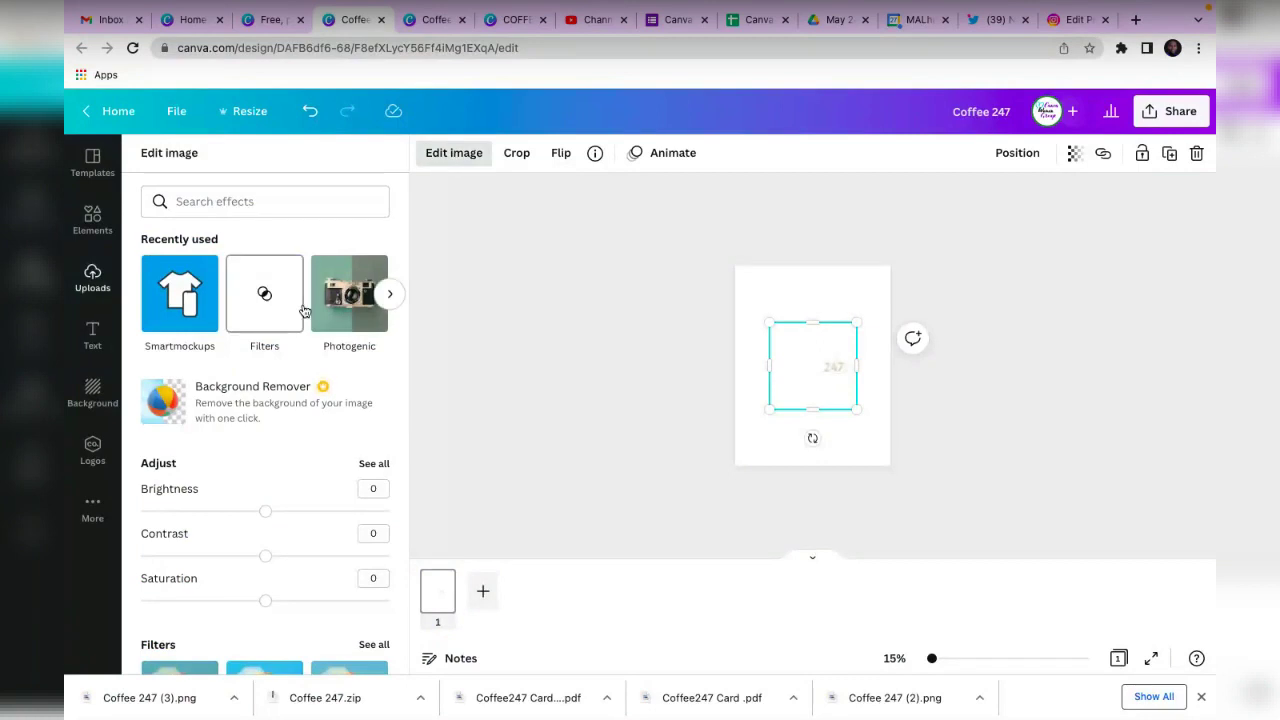
left_click(180, 323)
scroll(222, 545, "down", 15)
scroll(222, 545, "down", 15)
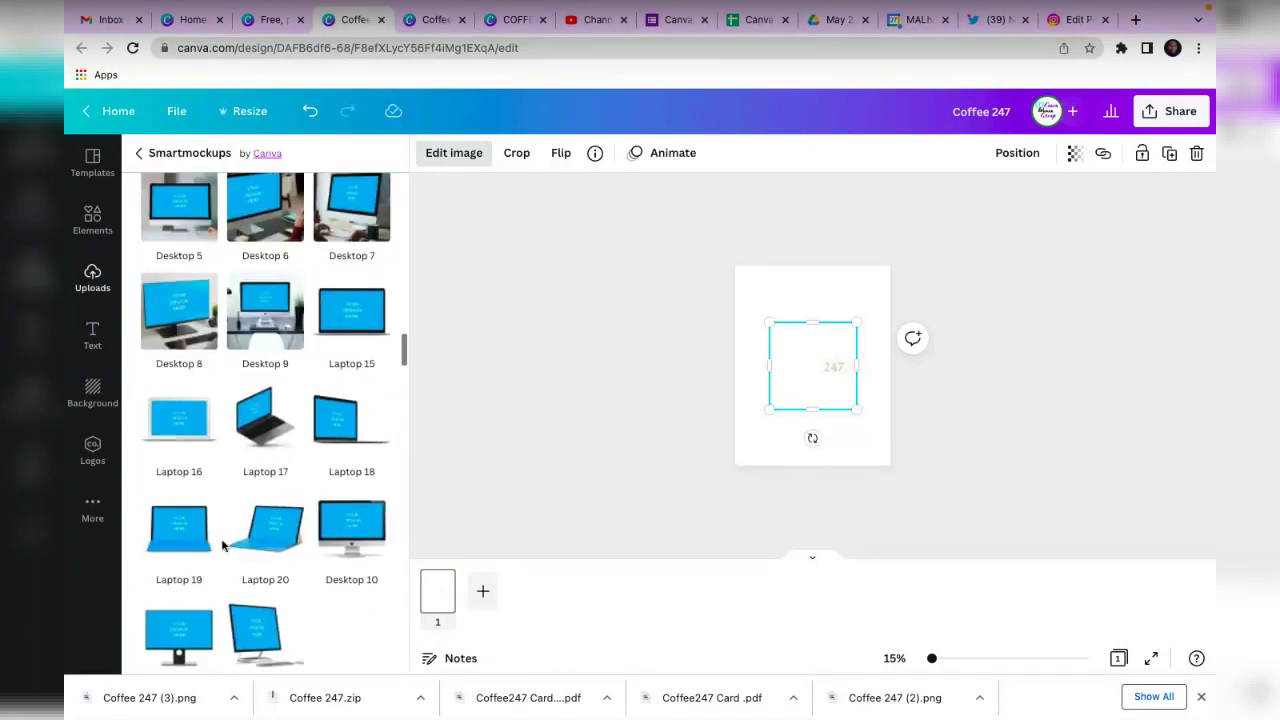
scroll(222, 545, "down", 15)
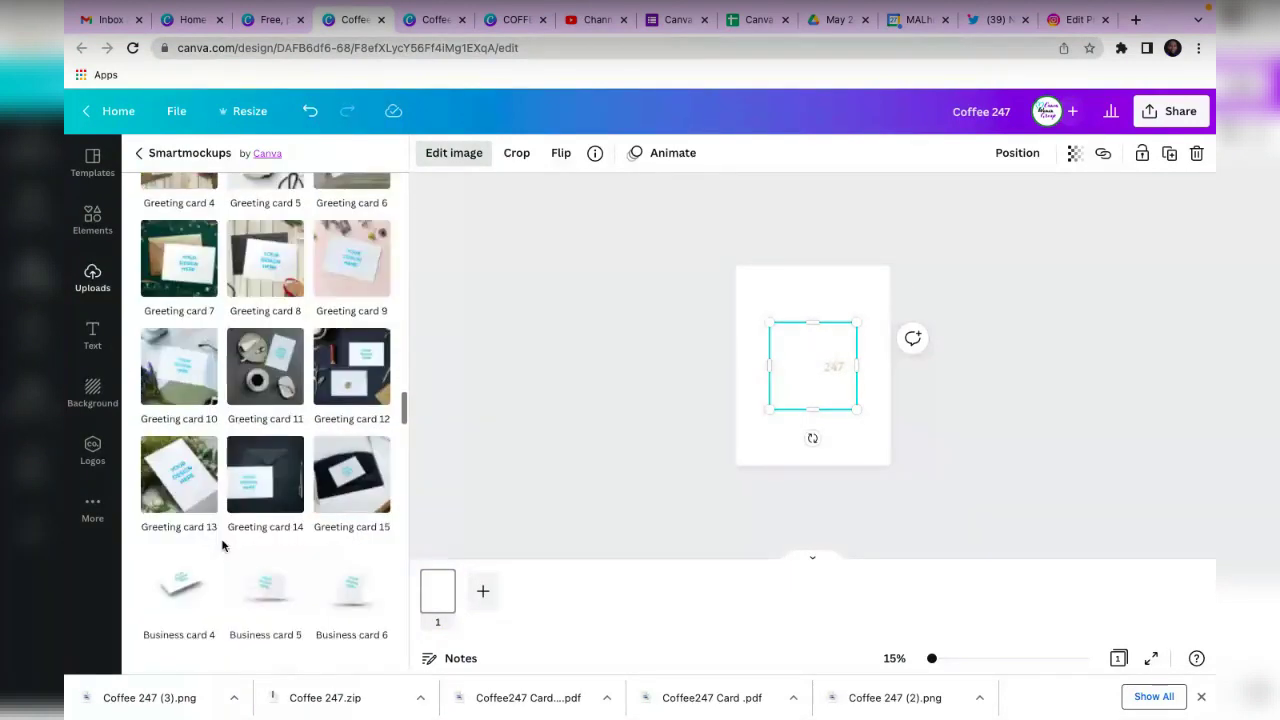
scroll(222, 545, "down", 10)
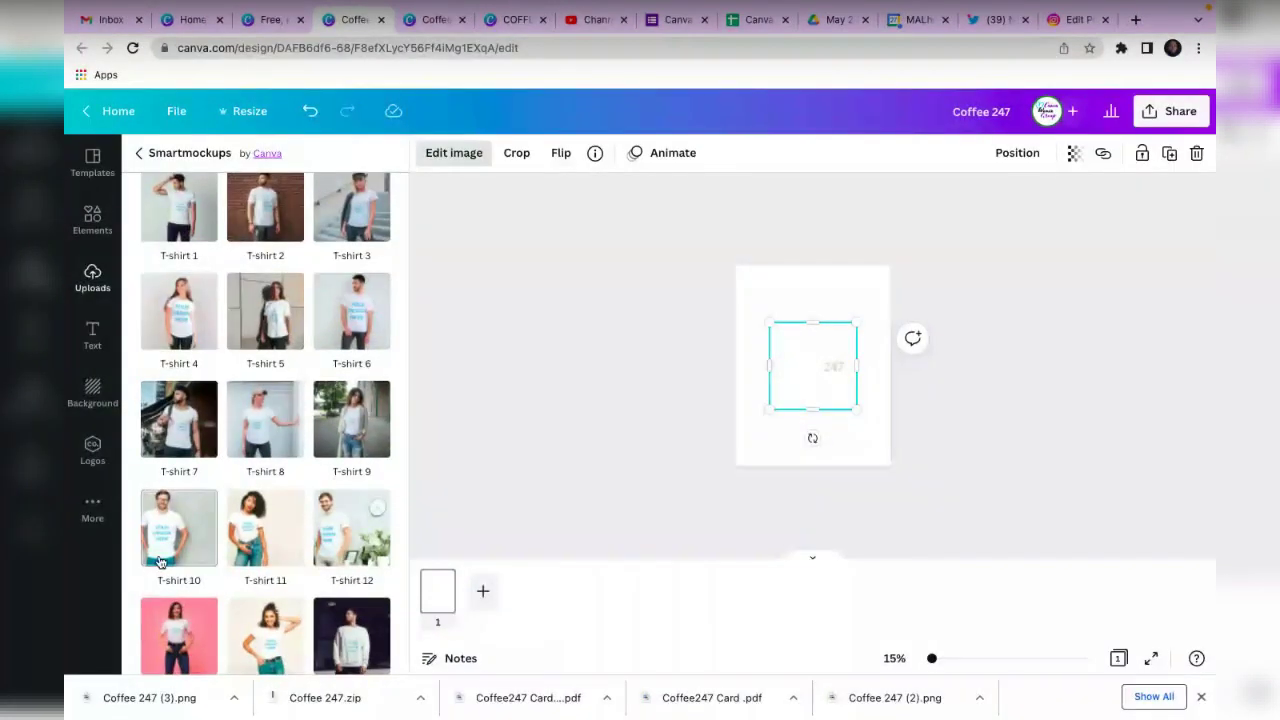
scroll(160, 562, "down", 3)
scroll(172, 458, "down", 3)
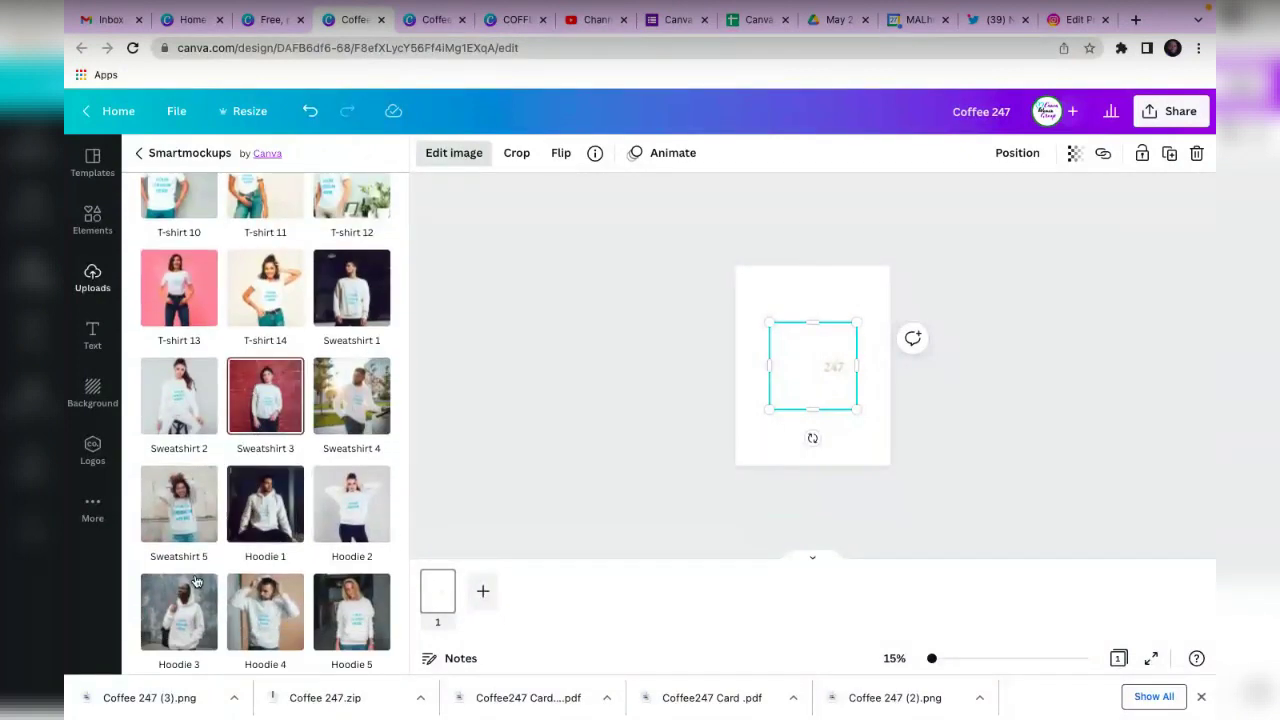
scroll(195, 585, "down", 3)
left_click(195, 513)
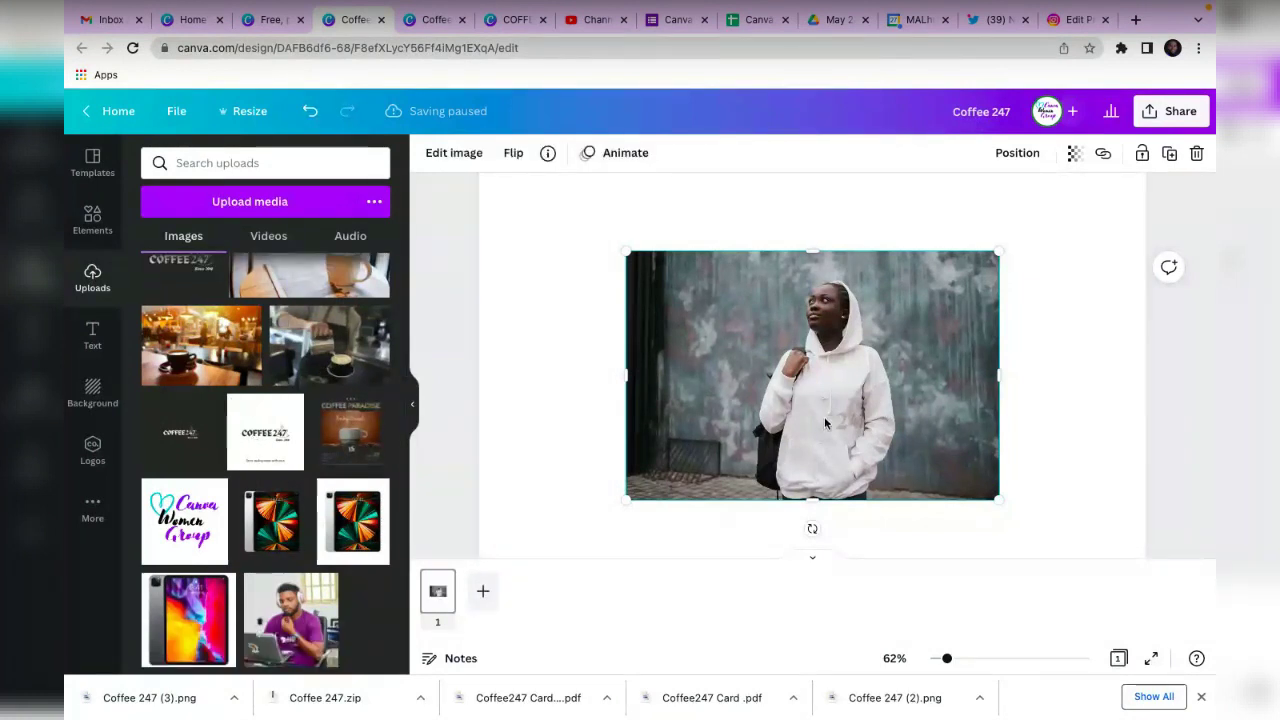
Remove the hoodie mockup from the logo image and delete the image from page 1.
key("ctrl+z")
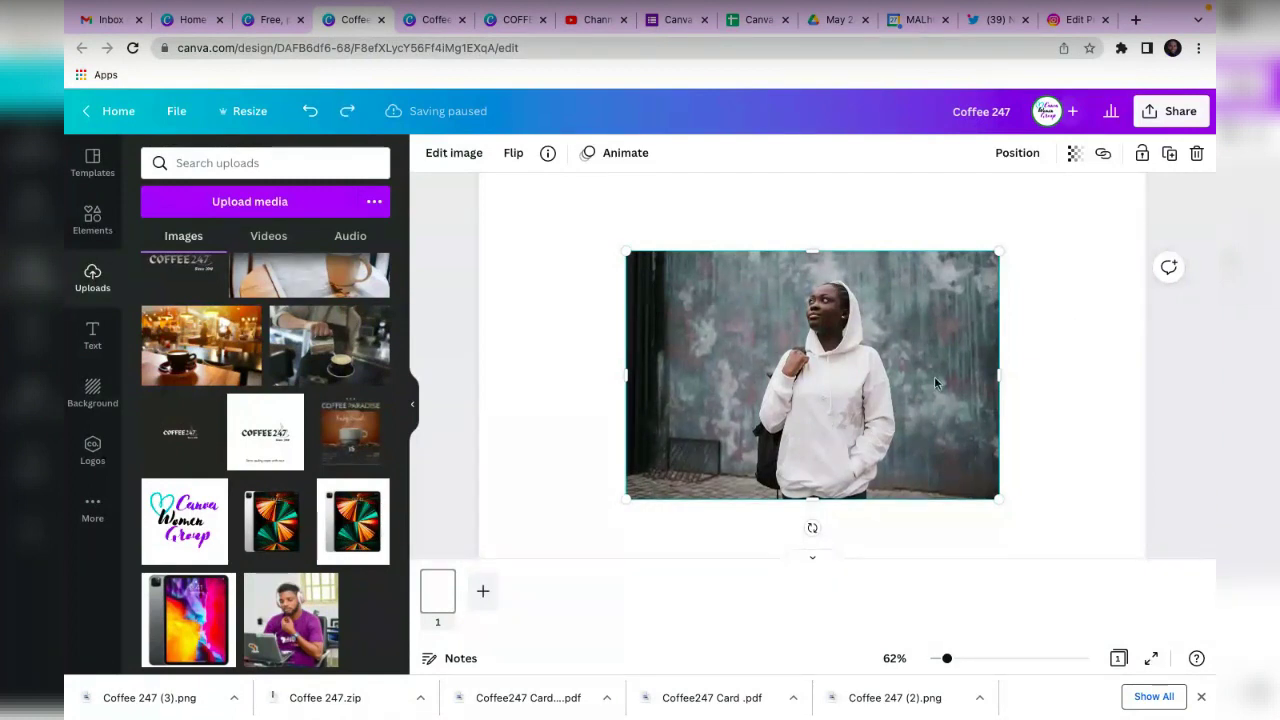
scroll(1018, 240, "down", 5)
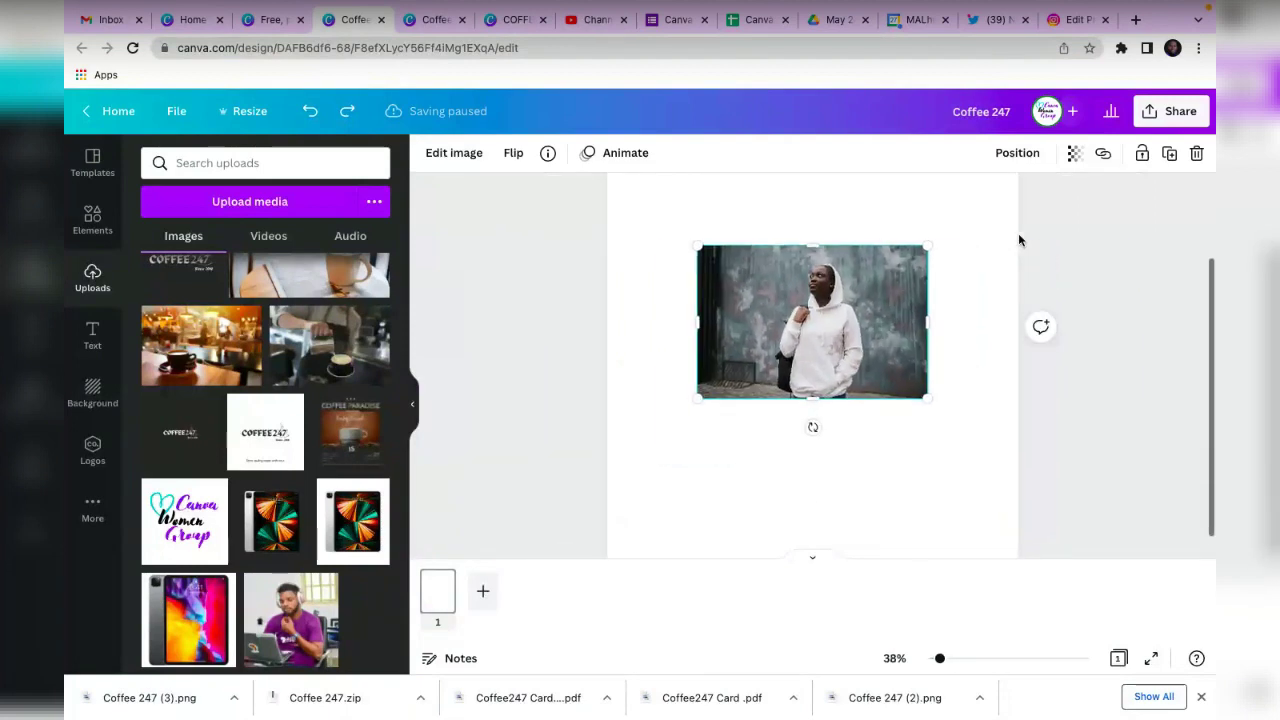
left_click(885, 300)
left_click(850, 363)
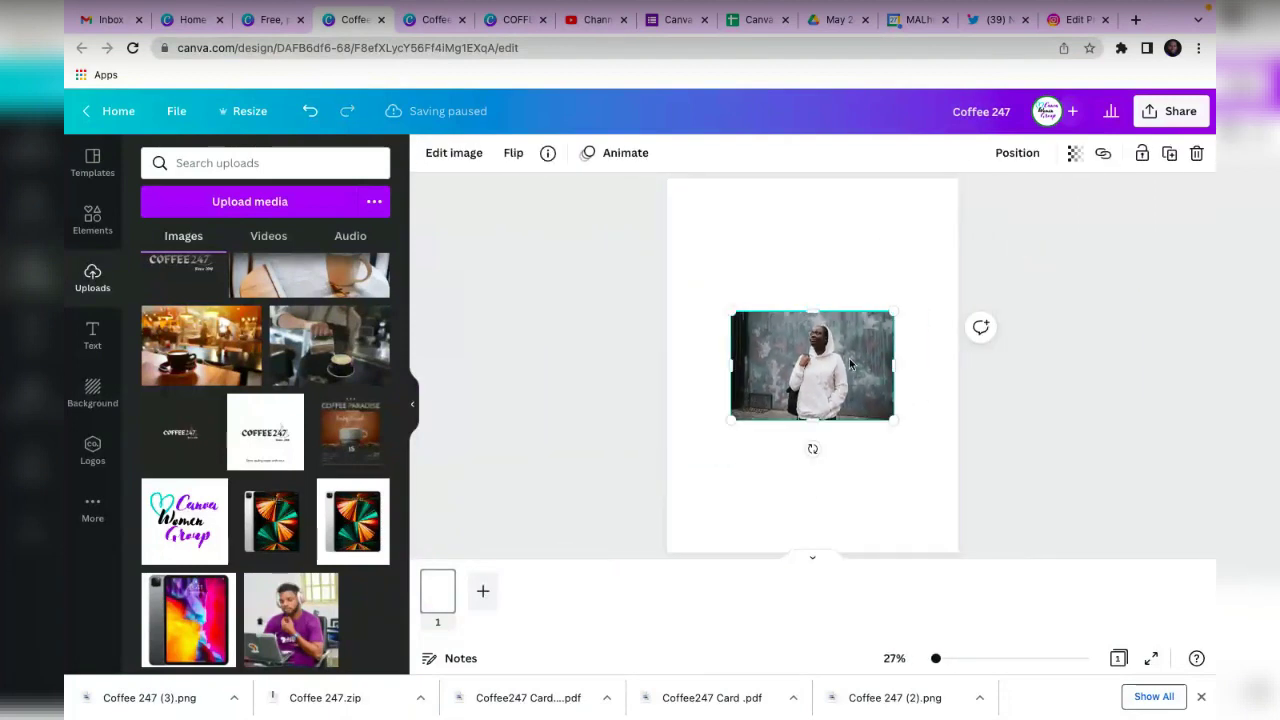
key("Delete")
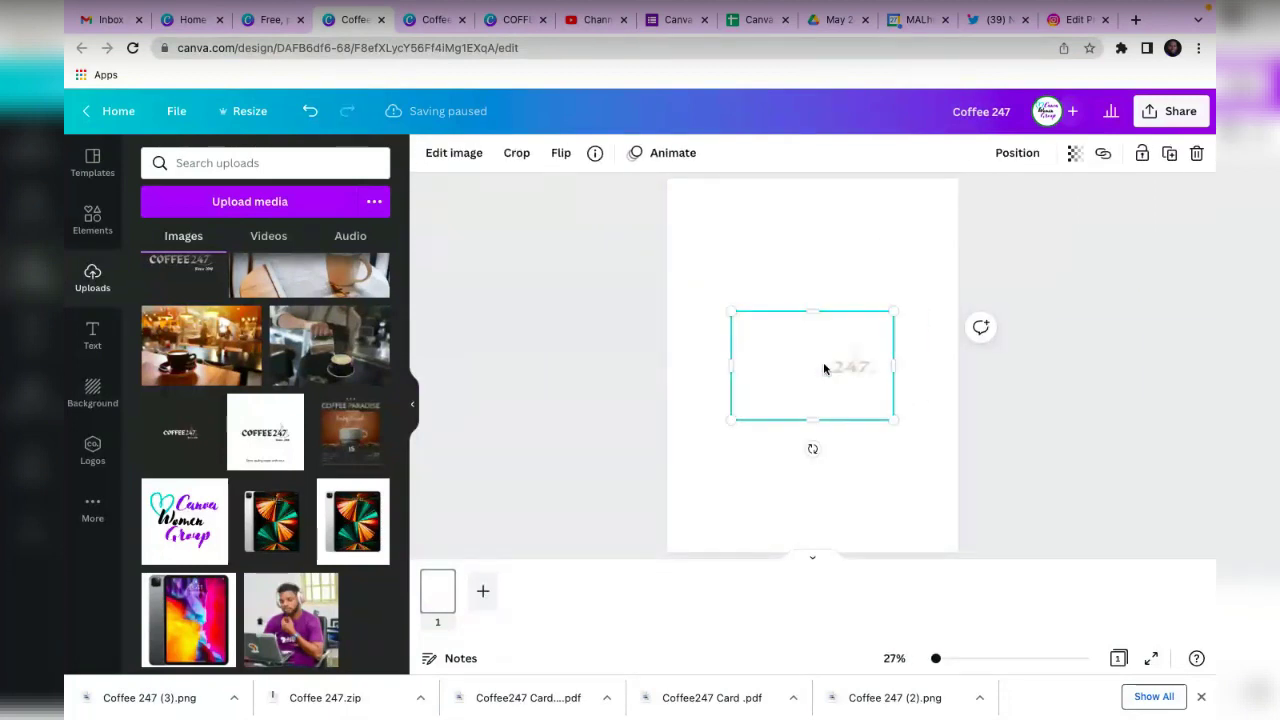
key("Delete")
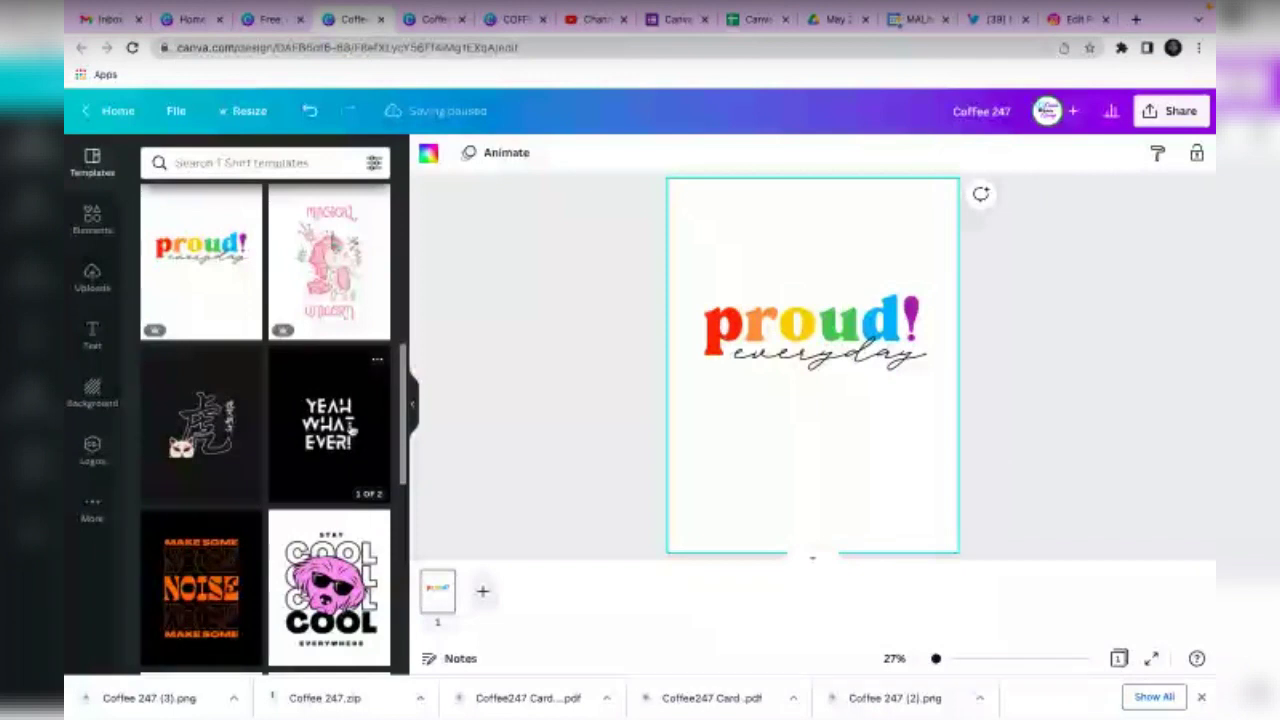
Browse the T-shirt templates and examine the separate letters of the "proud! everyday" design on the page.
scroll(202, 340, "down", 5)
scroll(202, 340, "up", 10)
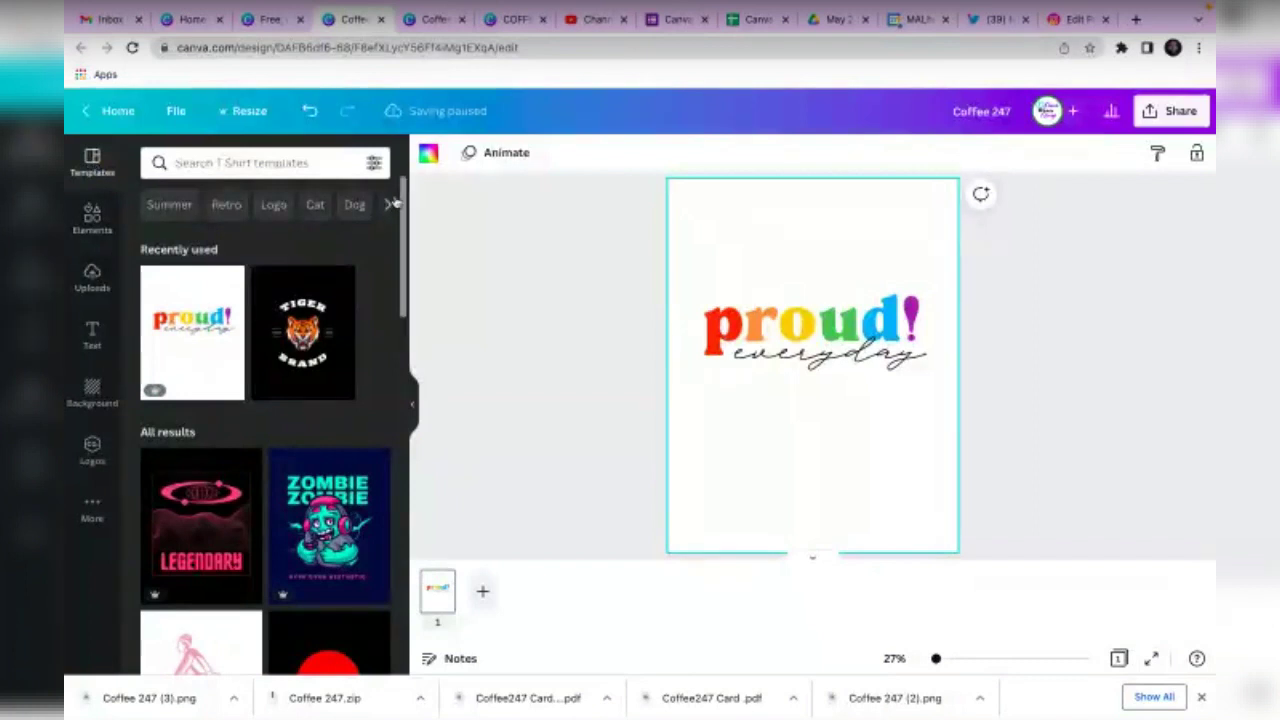
left_click(791, 322)
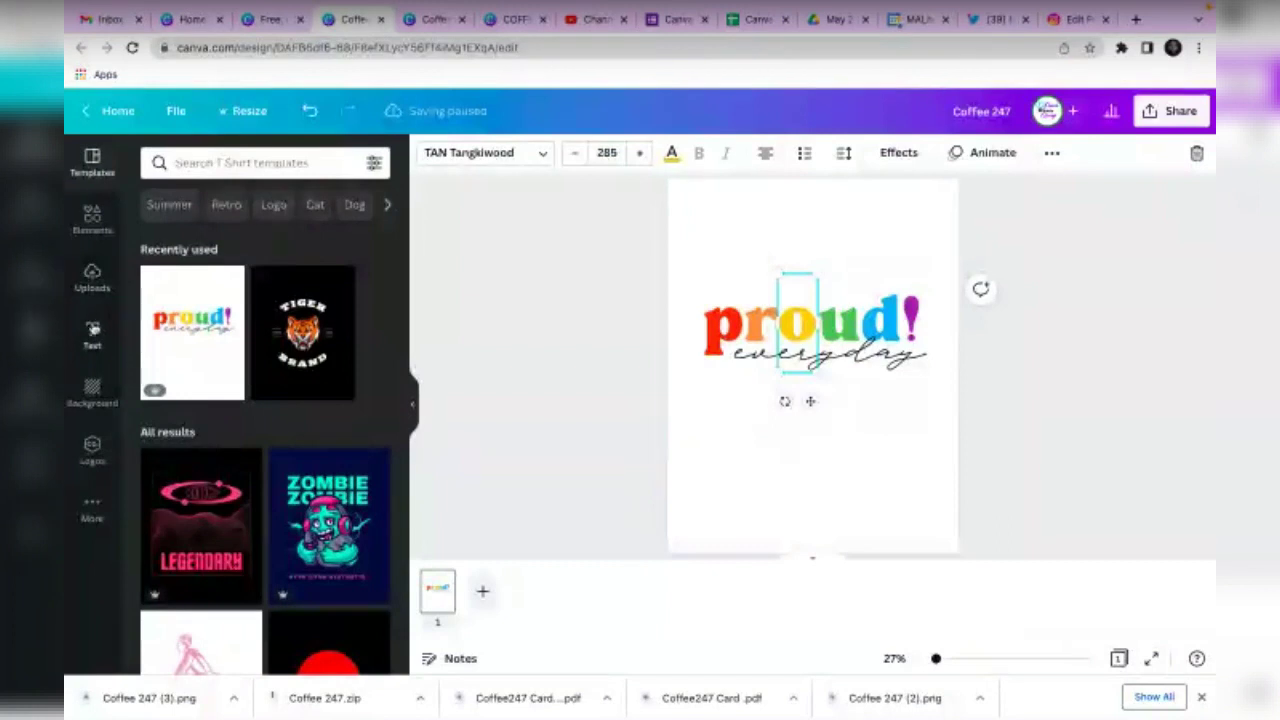
left_click(838, 312)
left_click(903, 320)
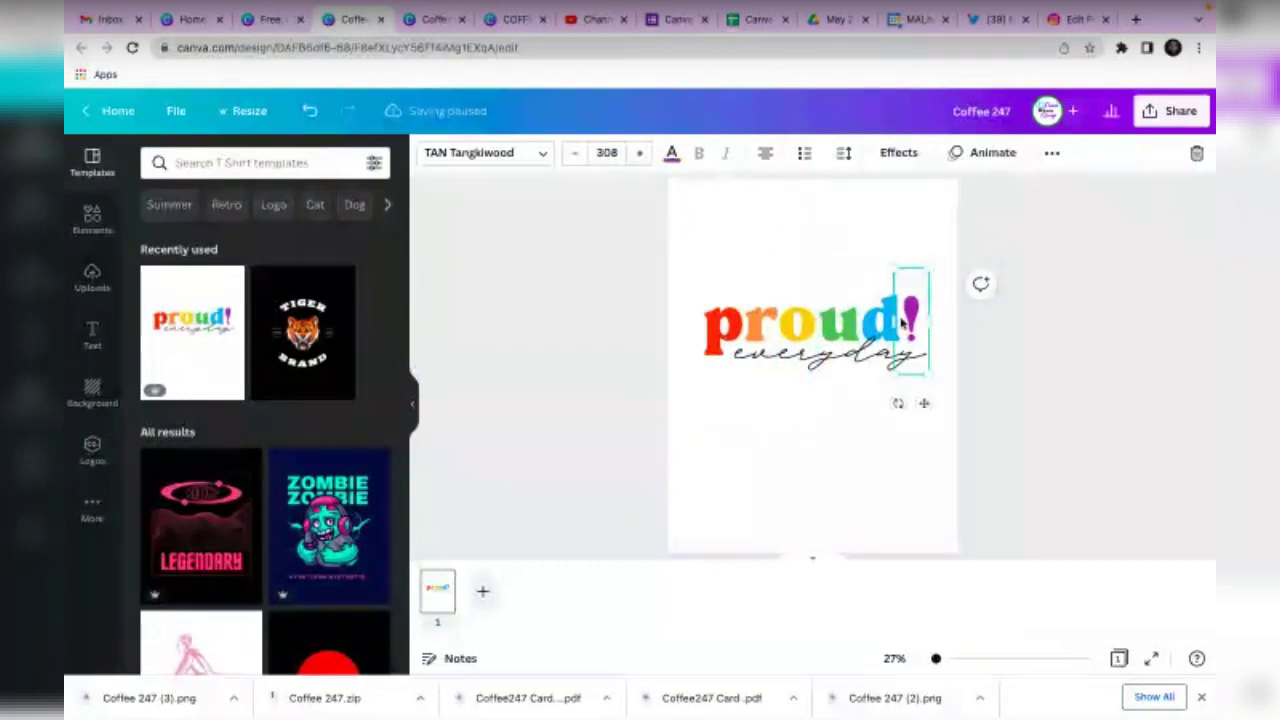
left_click(822, 443)
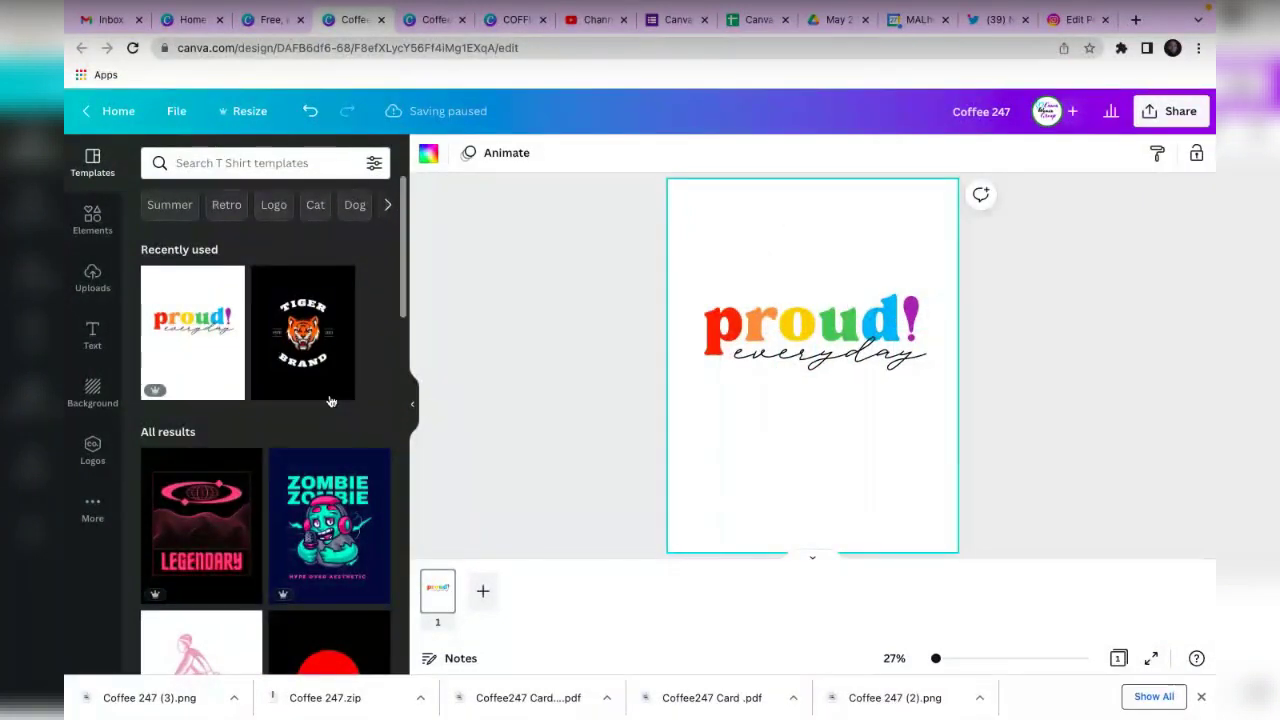
Try the Legendary T-shirt template on page 1 and replace it with the Zombie template.
scroll(193, 333, "down", 3)
left_click(193, 333)
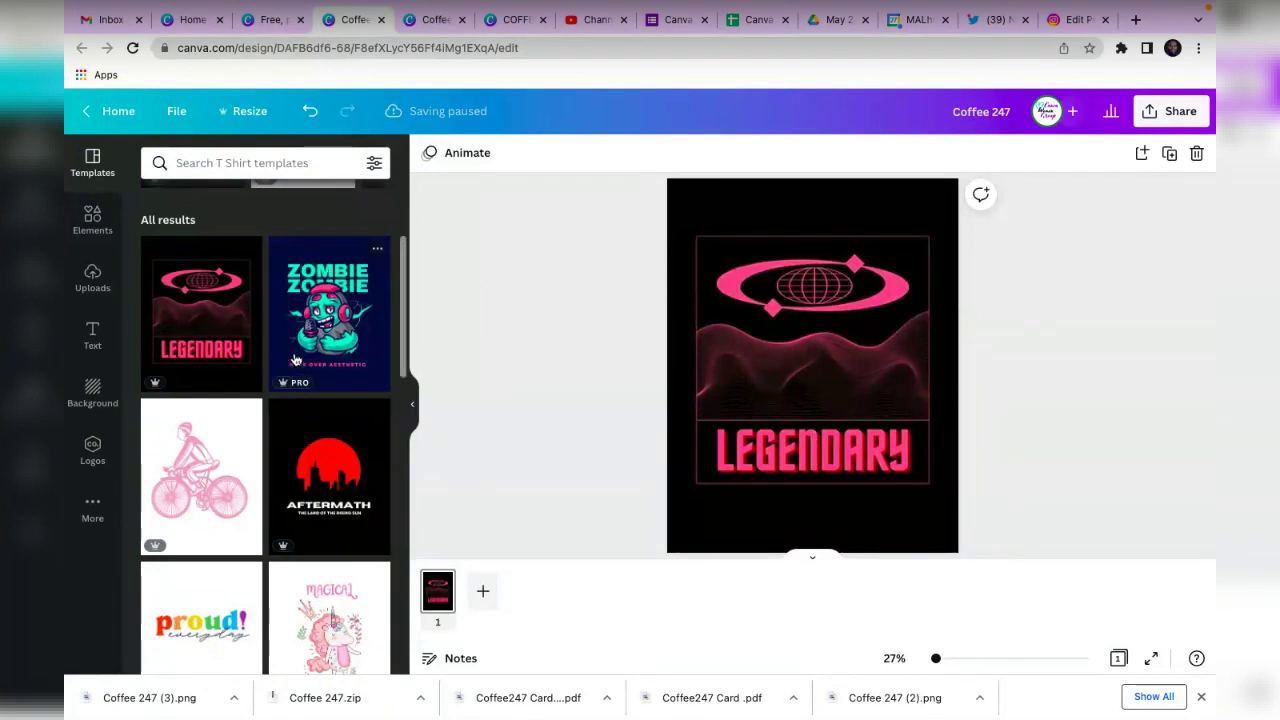
left_click(329, 313)
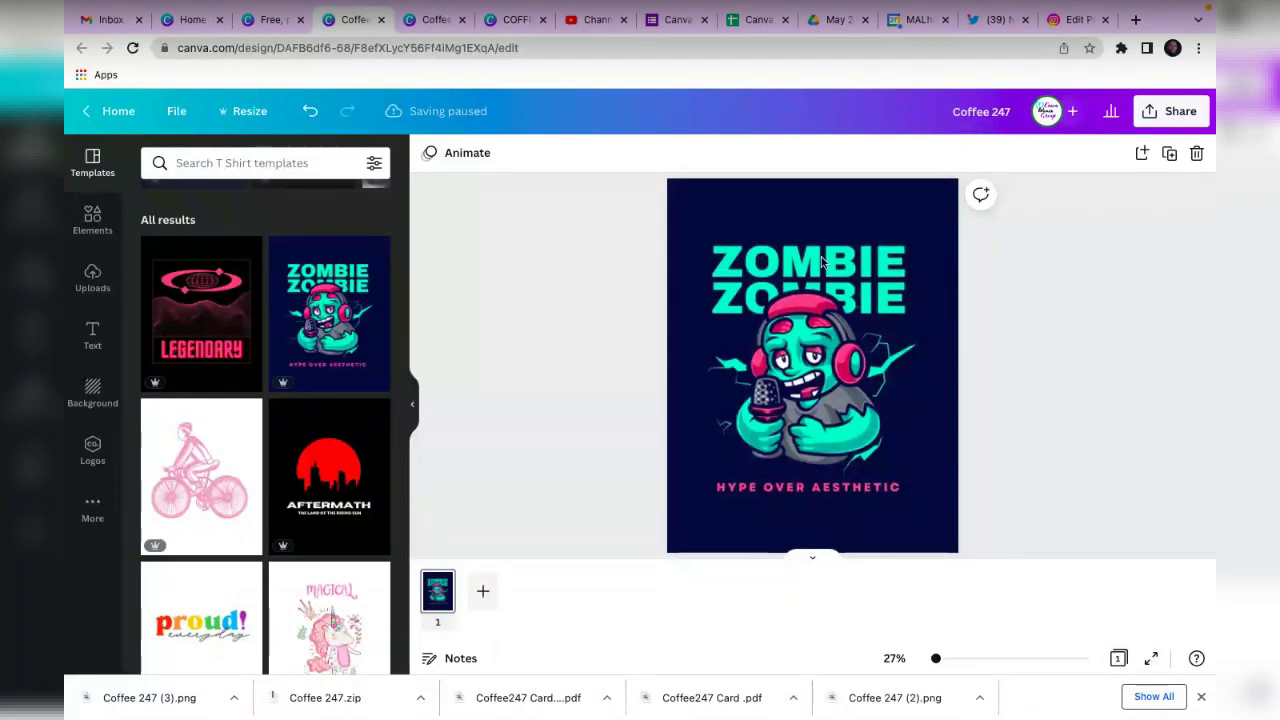
Replace the Zombie design on page 1 with the "proud! everyday" T-shirt template and select its "everyday" text.
scroll(272, 487, "down", 2)
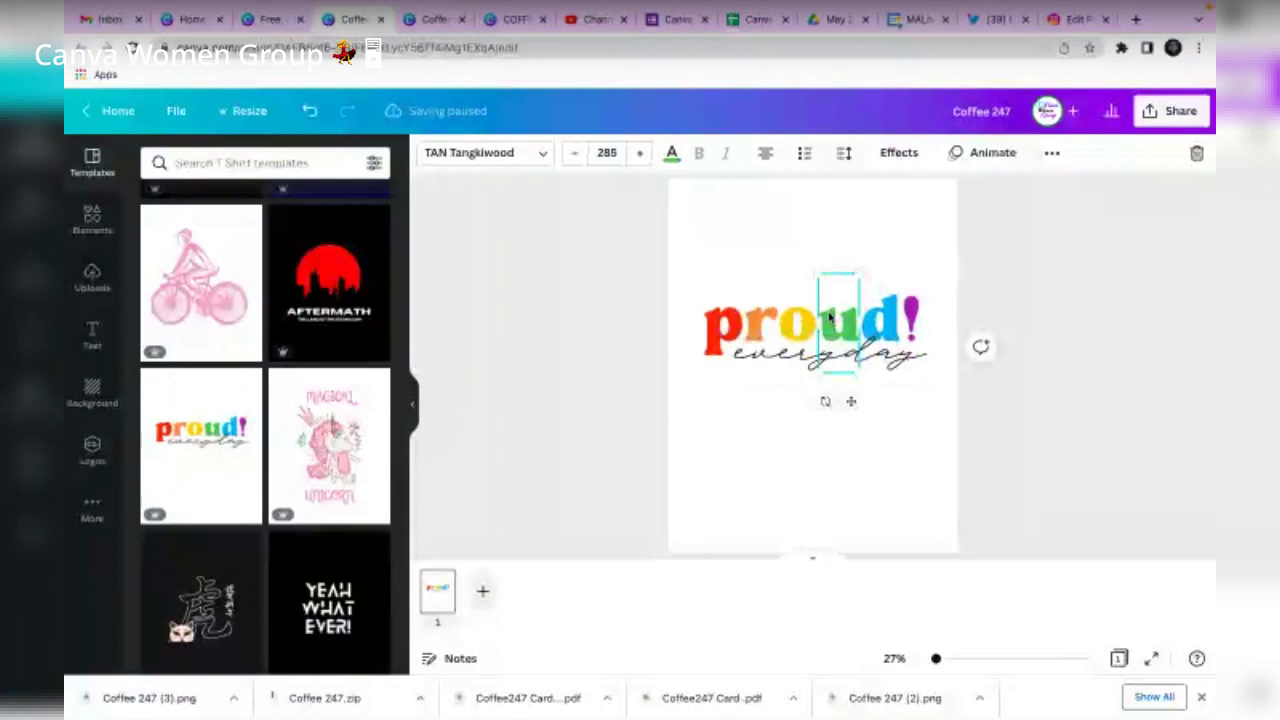
left_click(760, 372)
double_click(760, 372)
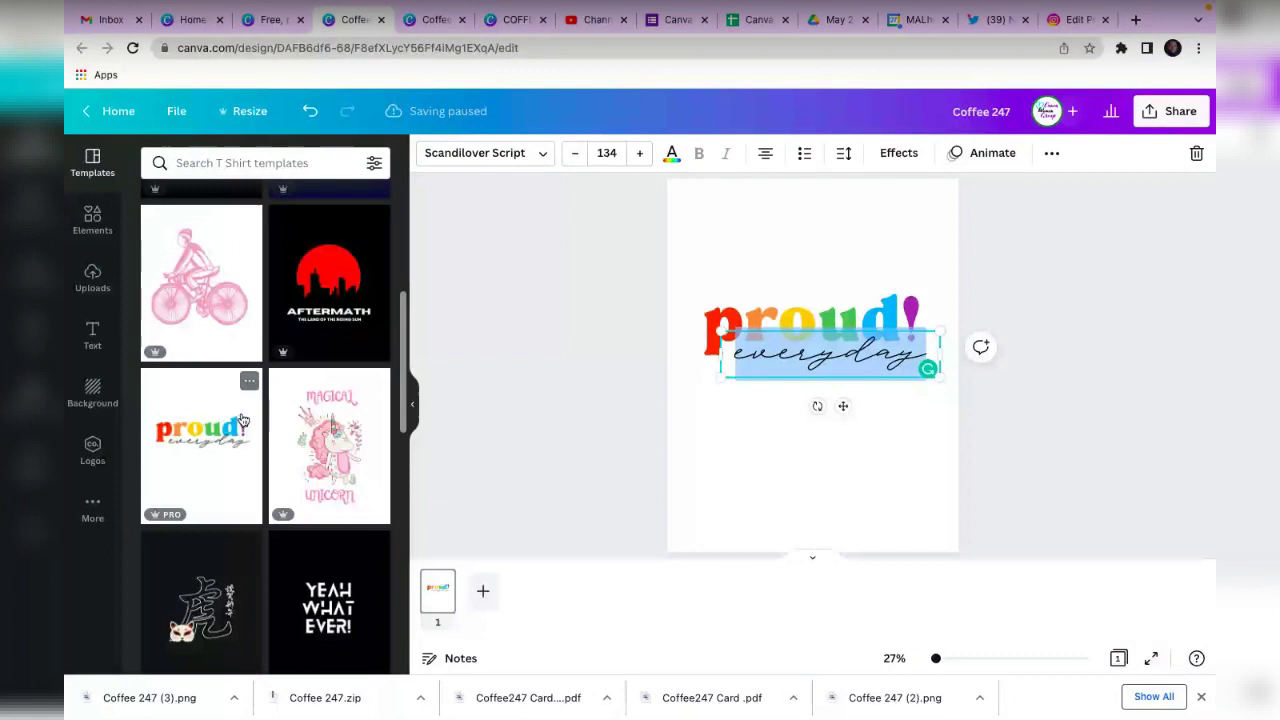
scroll(230, 280, "up", 5)
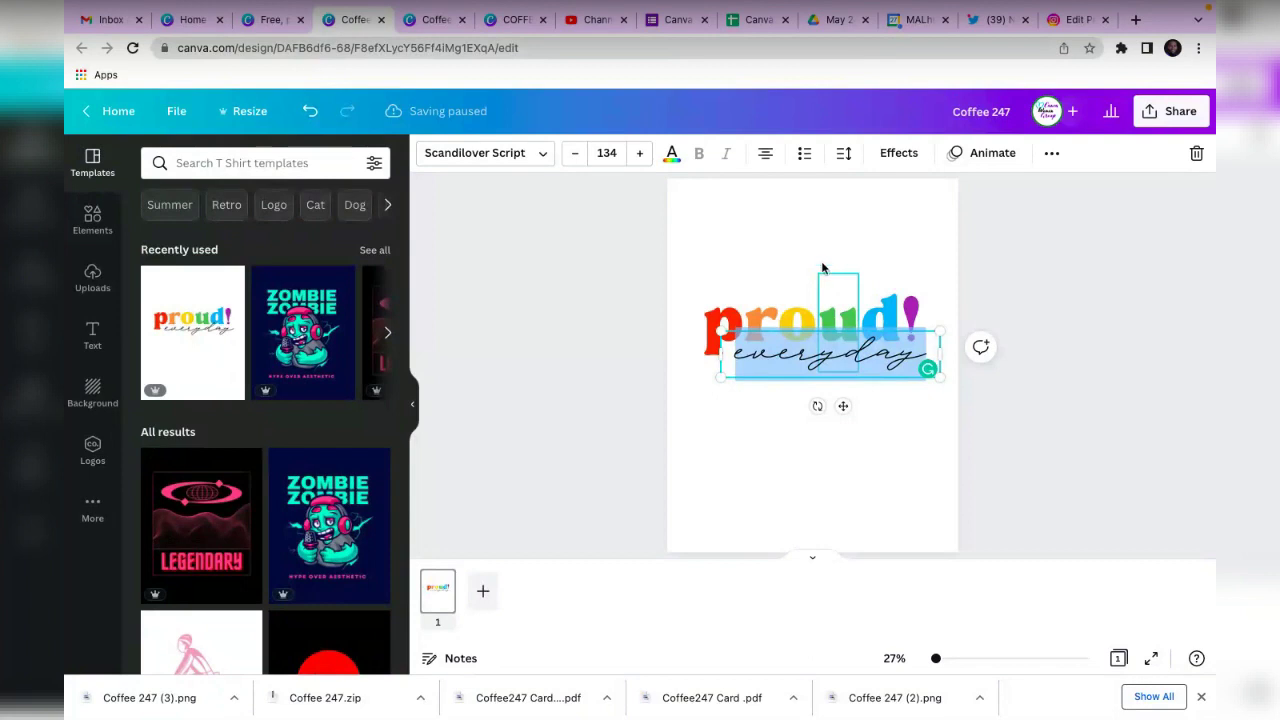
Delete all the letters and the script text of the "proud! everyday" design from page 1.
left_click(760, 279)
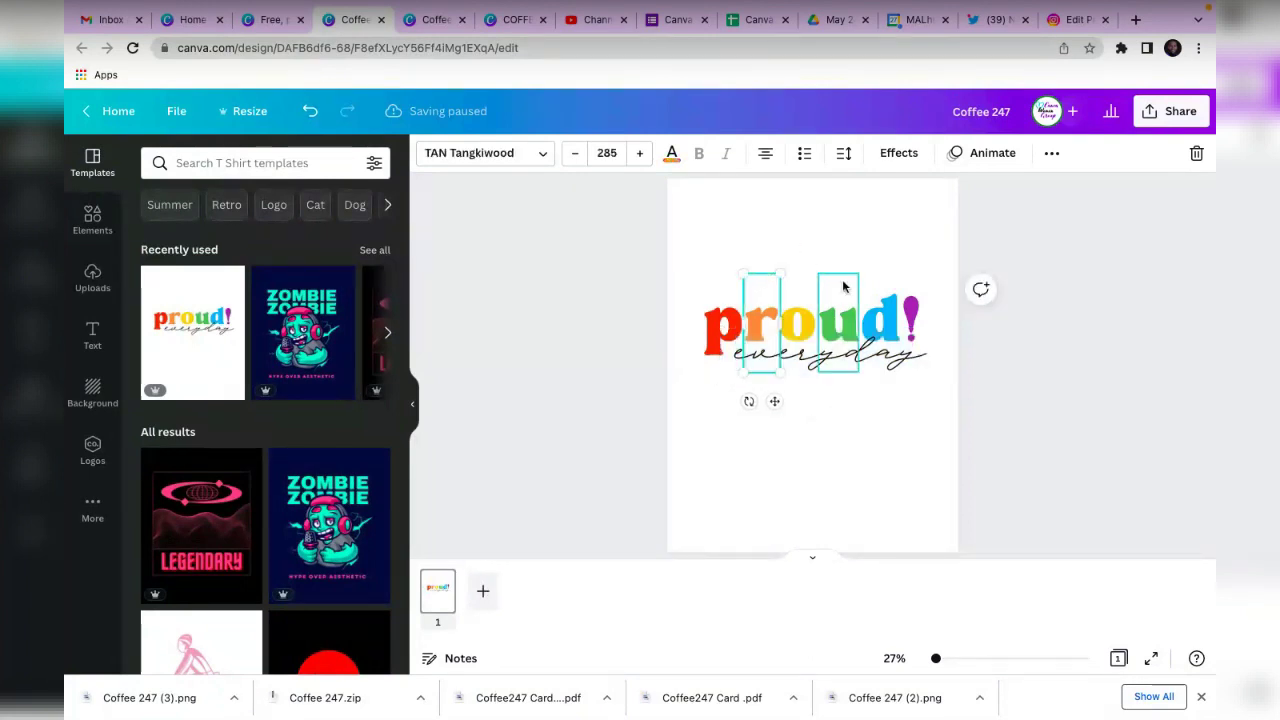
left_click_drag(767, 243, 903, 408)
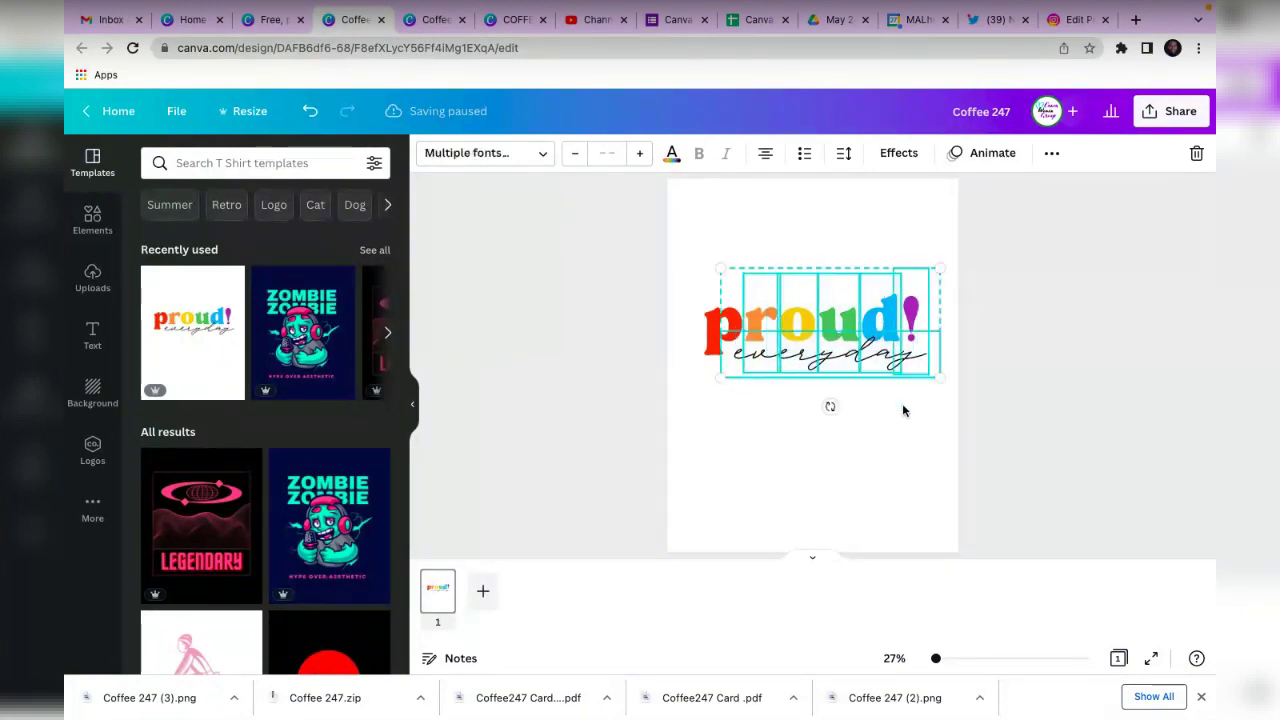
key("Delete")
left_click_drag(777, 340, 706, 335)
key("Delete")
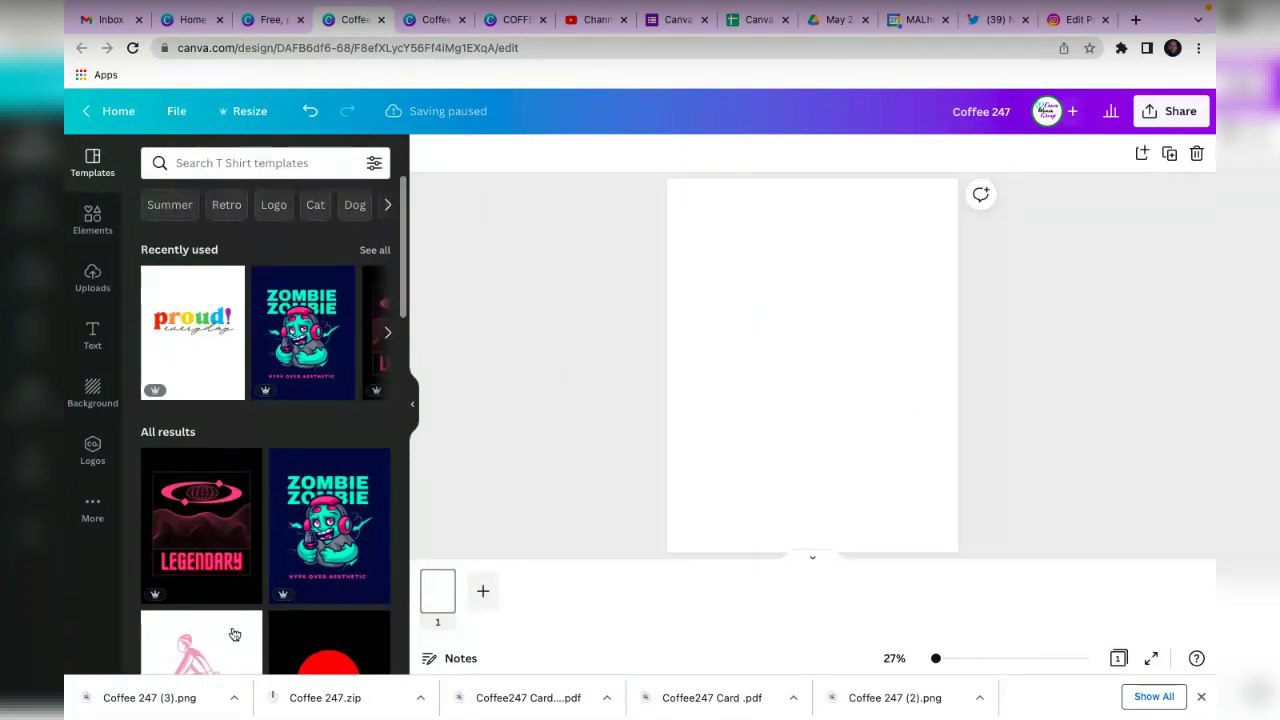
Upload the downloaded file Coffee 247 (3).png onto page 1 and set the page background to black.
left_click_drag(146, 712, 826, 340)
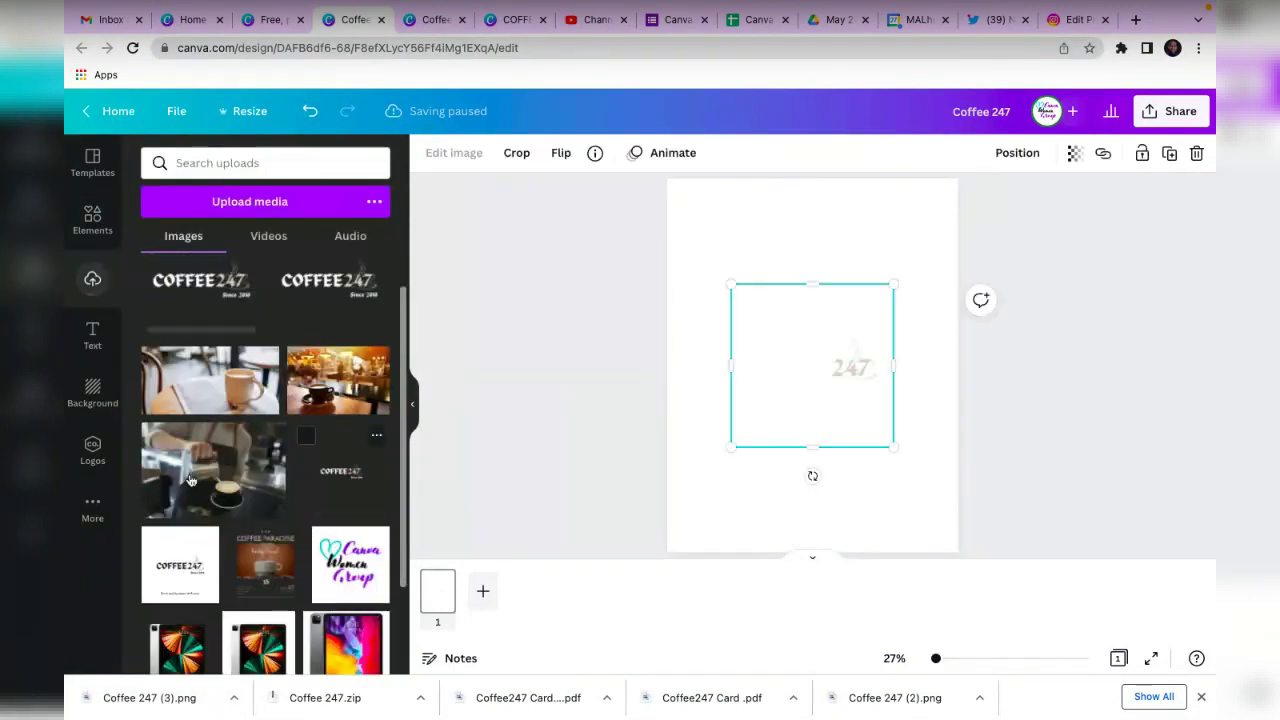
left_click(755, 250)
left_click(427, 155)
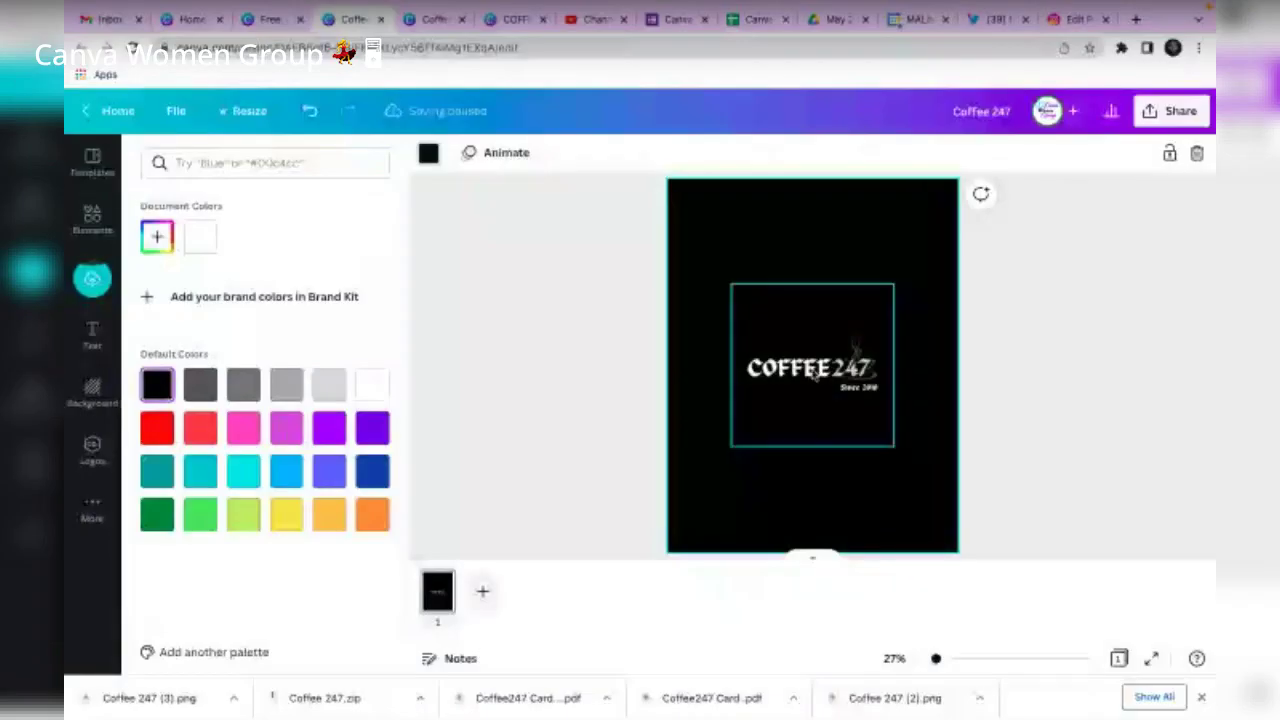
Replace the newly added COFFEE 247 logo on page 1 with the copy already stored in the uploads.
left_click(812, 367)
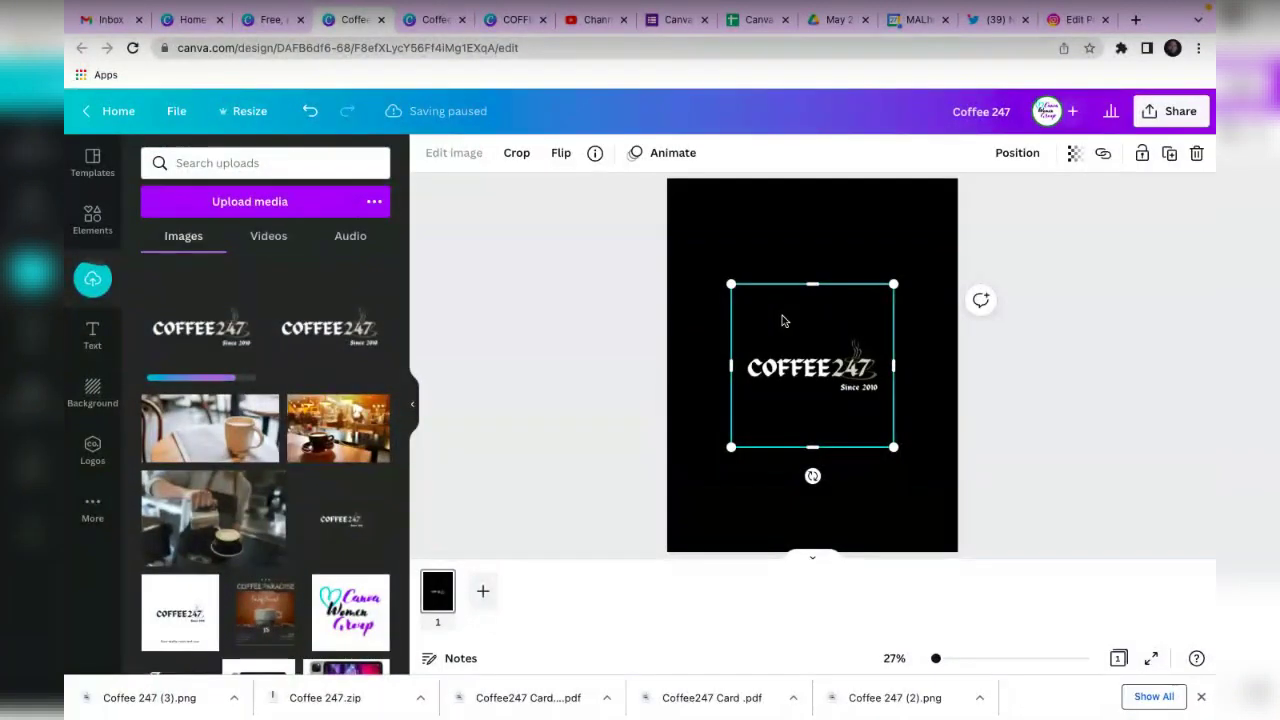
key("Delete")
left_click(329, 304)
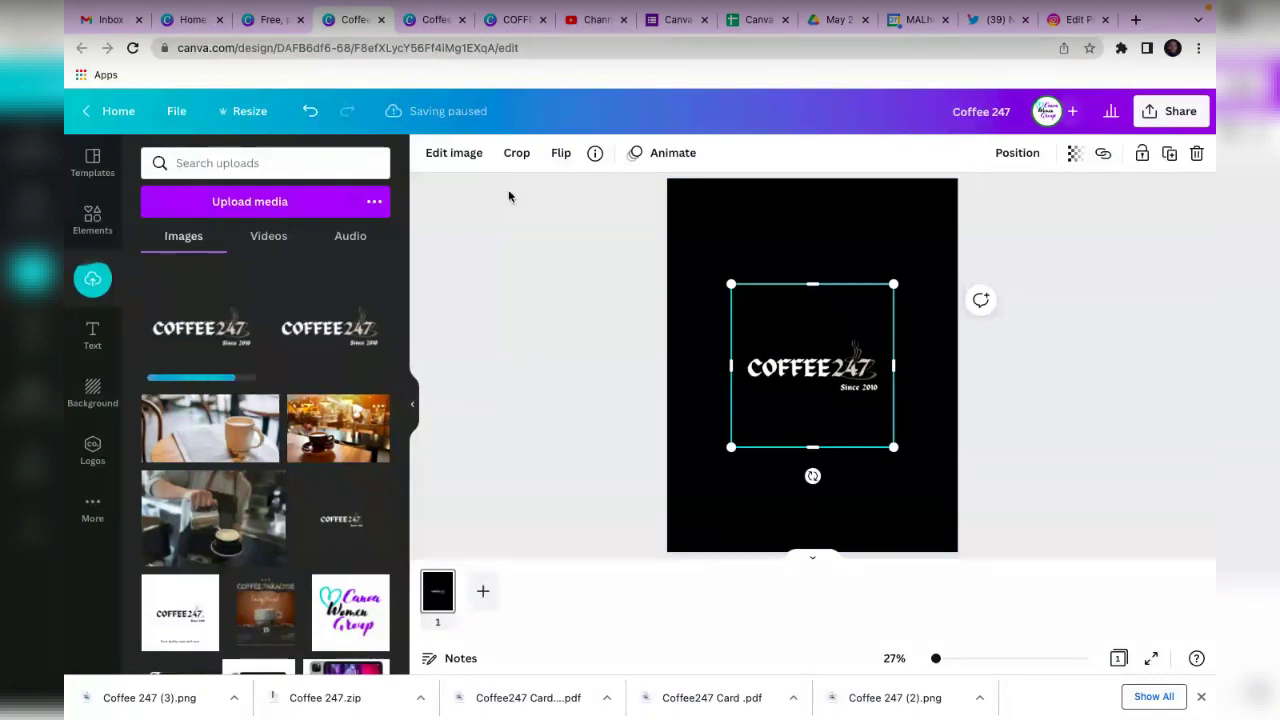
Apply the Enamel mug 1 mockup from Smartmockups to the COFFEE 247 logo on page 1.
left_click(453, 152)
scroll(201, 234, "down", 1)
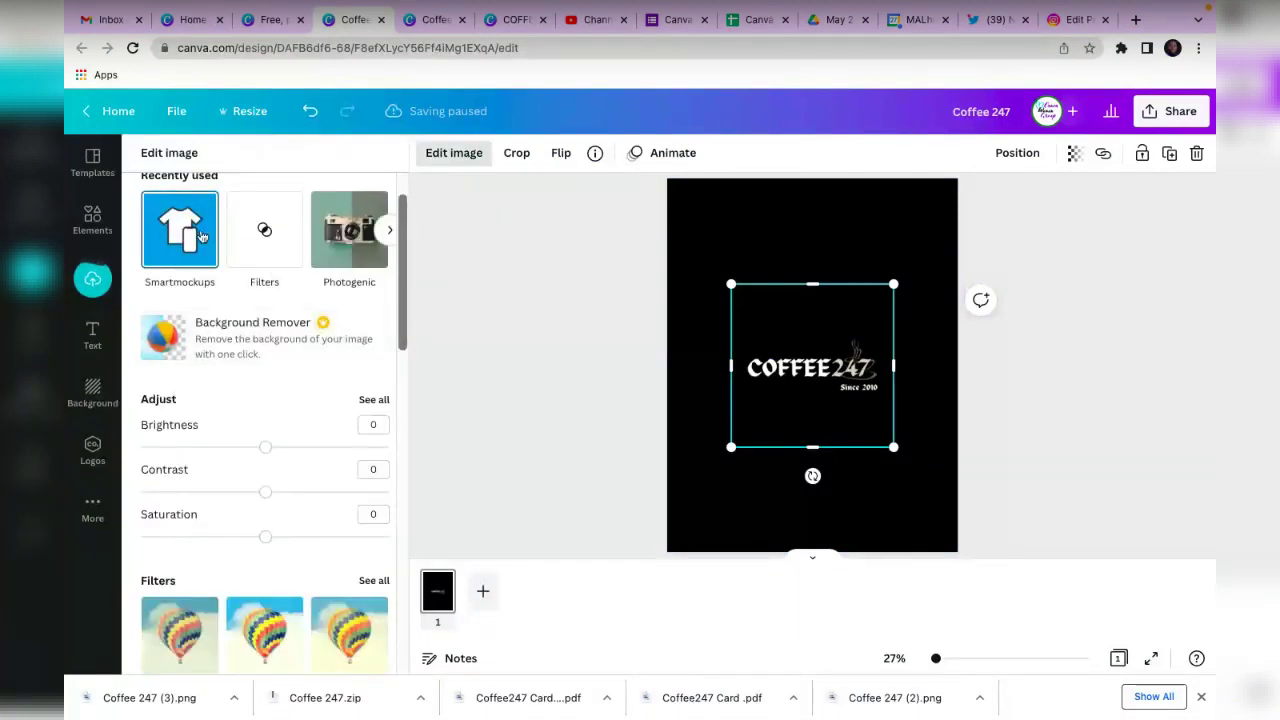
left_click(201, 234)
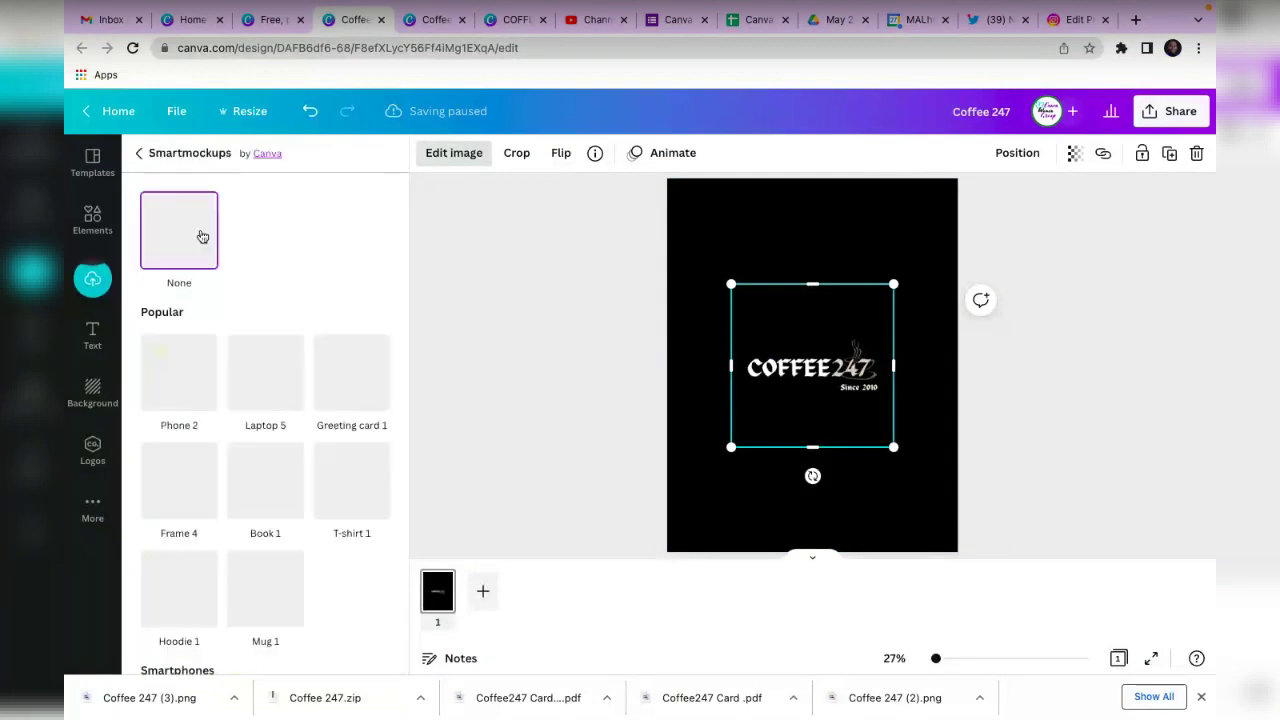
scroll(262, 407, "down", 10)
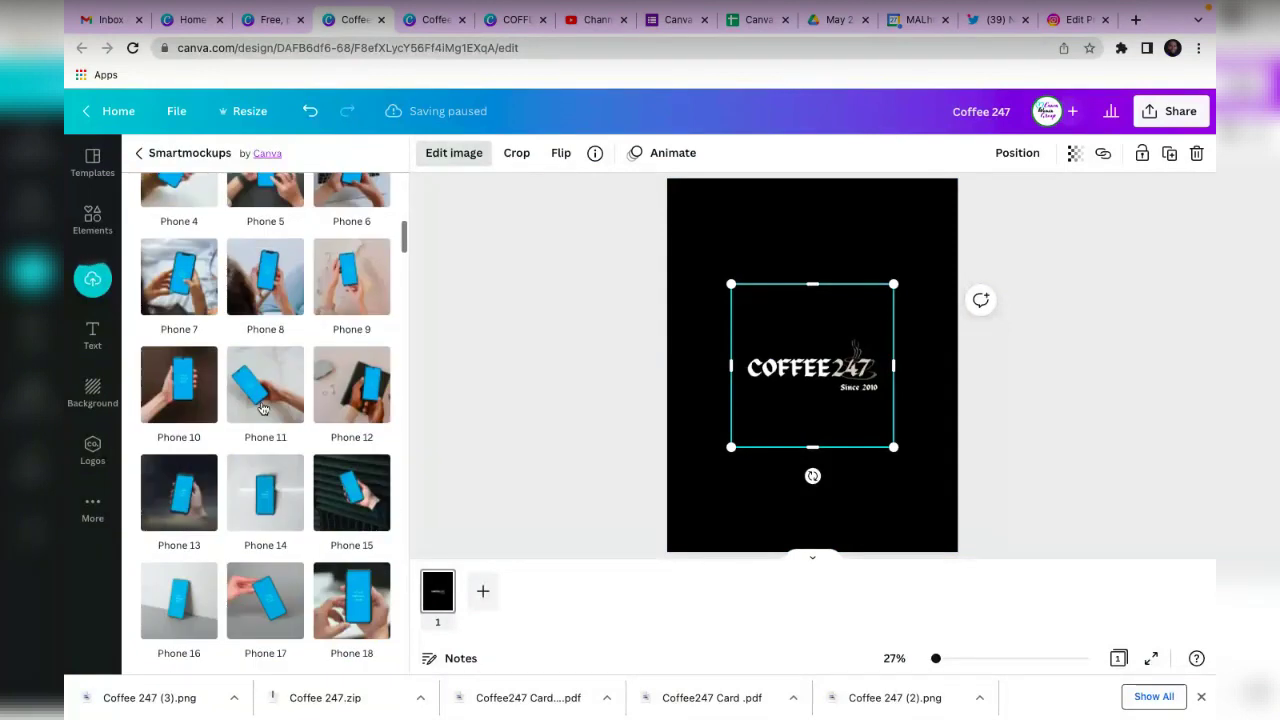
scroll(262, 407, "down", 5)
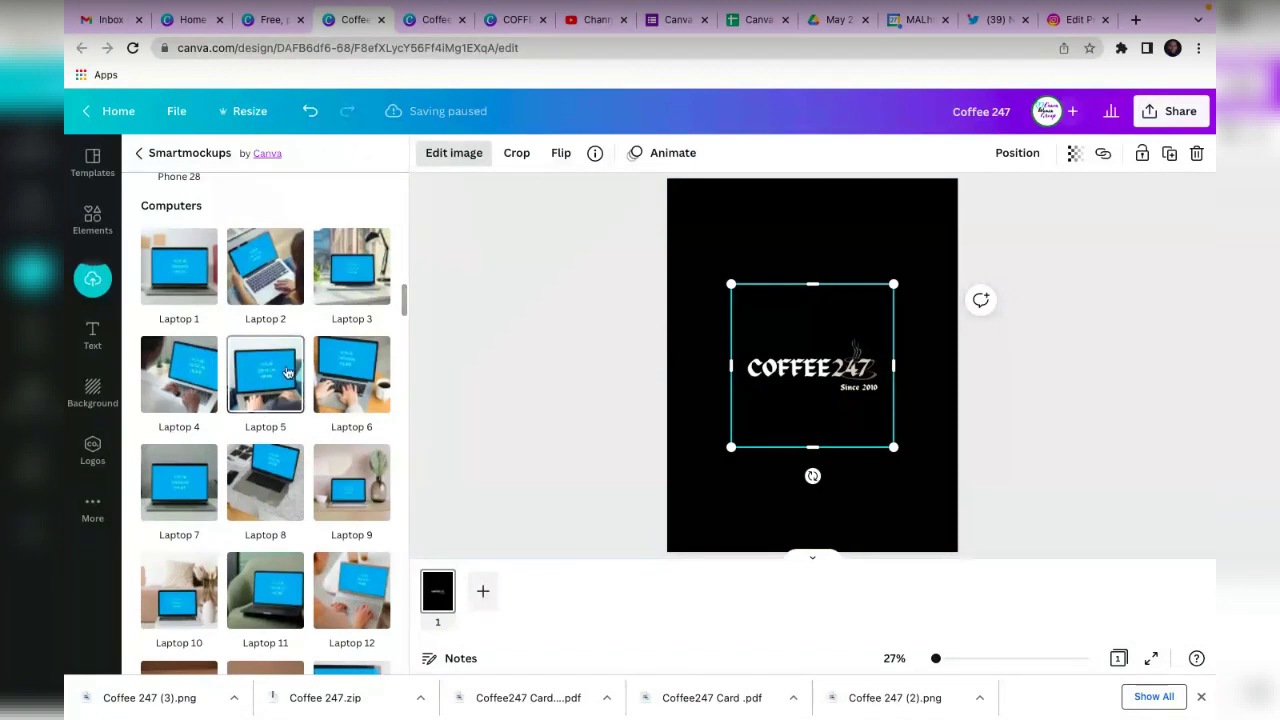
scroll(287, 371, "down", 5)
scroll(287, 371, "down", 10)
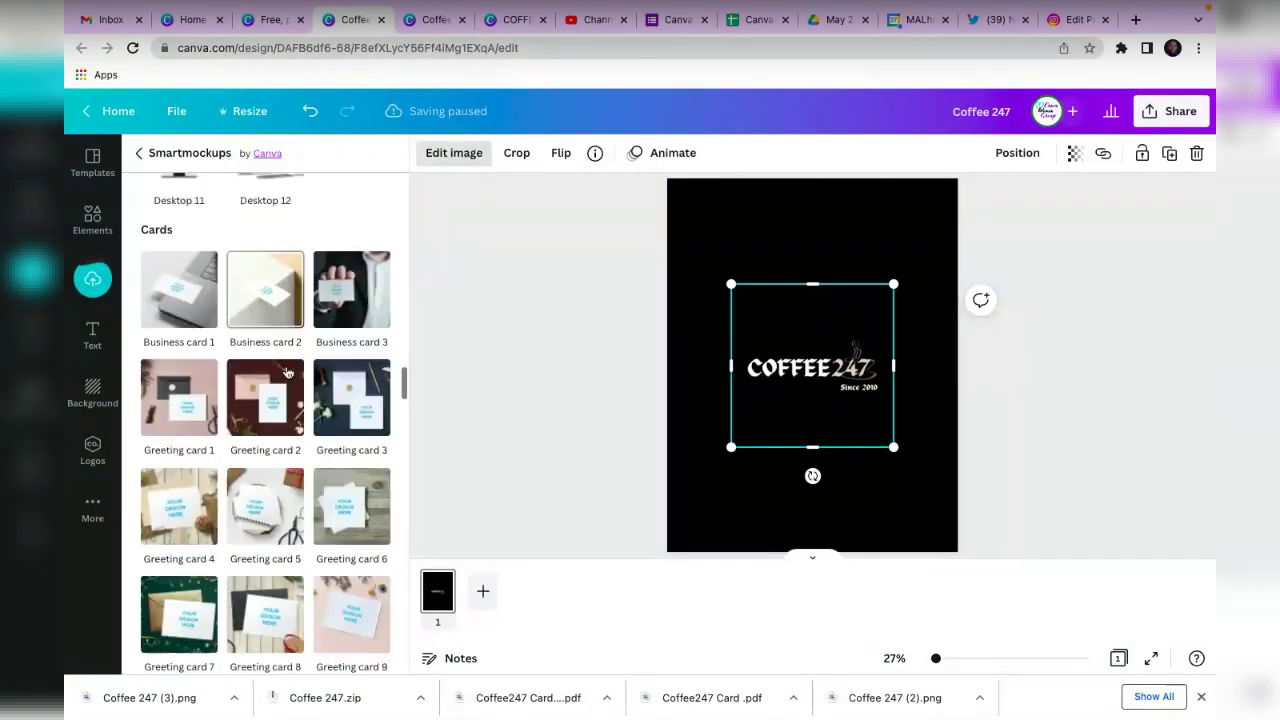
scroll(287, 371, "down", 5)
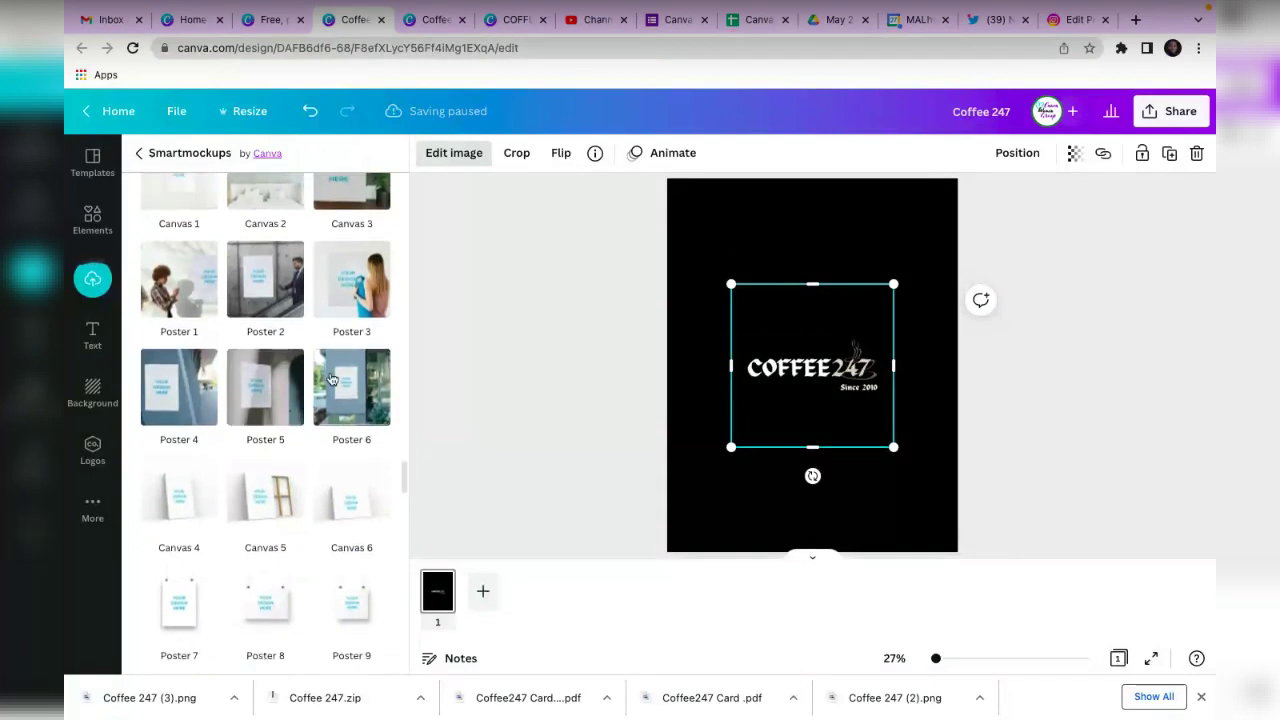
scroll(332, 378, "down", 3)
scroll(332, 378, "down", 8)
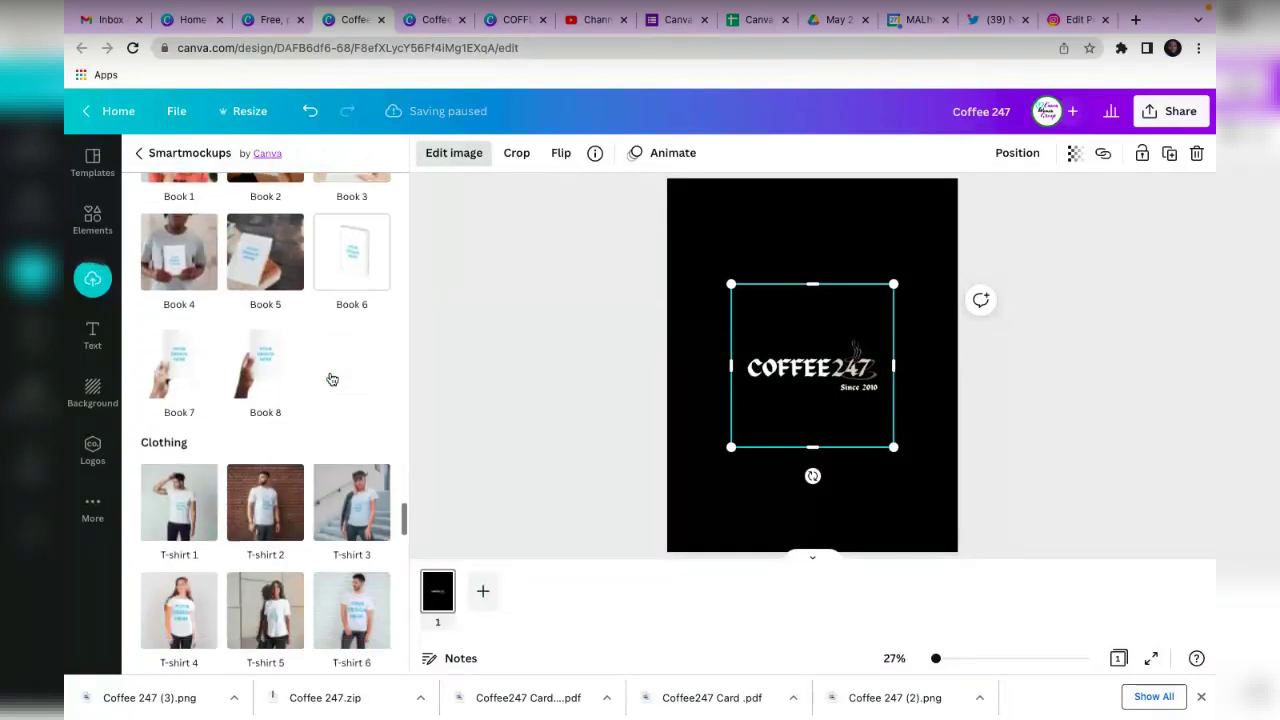
scroll(332, 378, "down", 10)
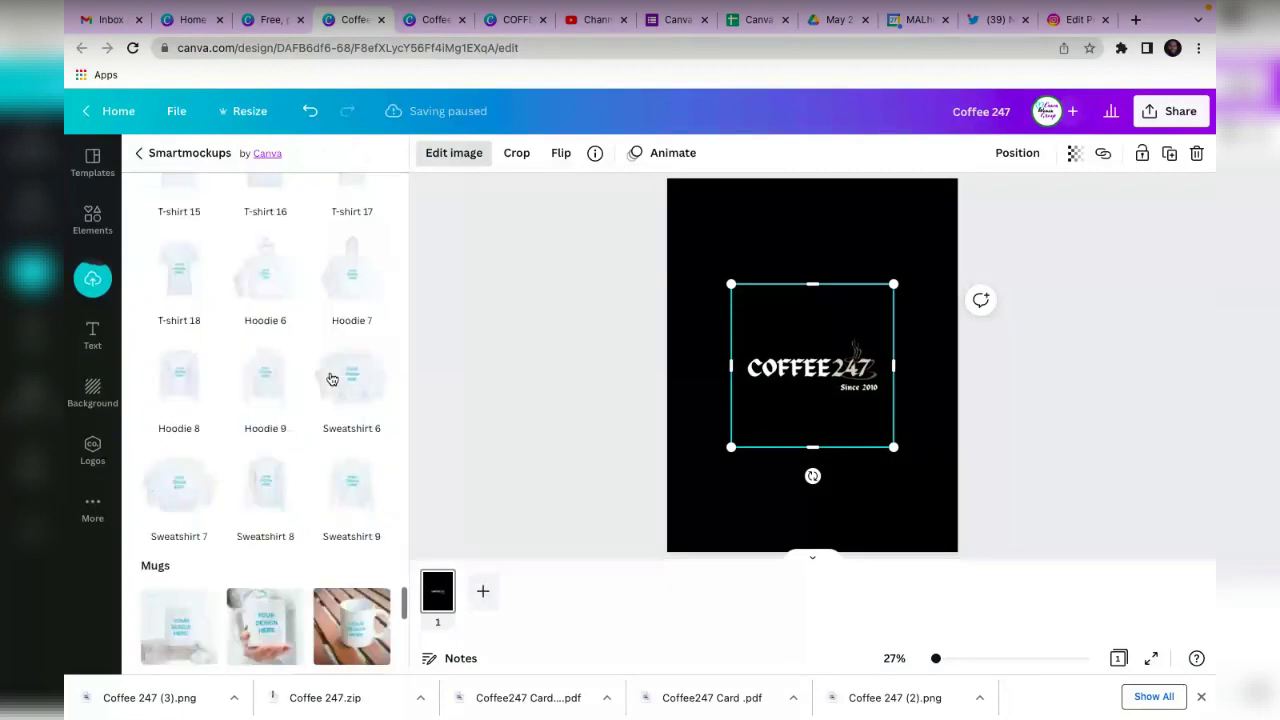
scroll(332, 378, "down", 1)
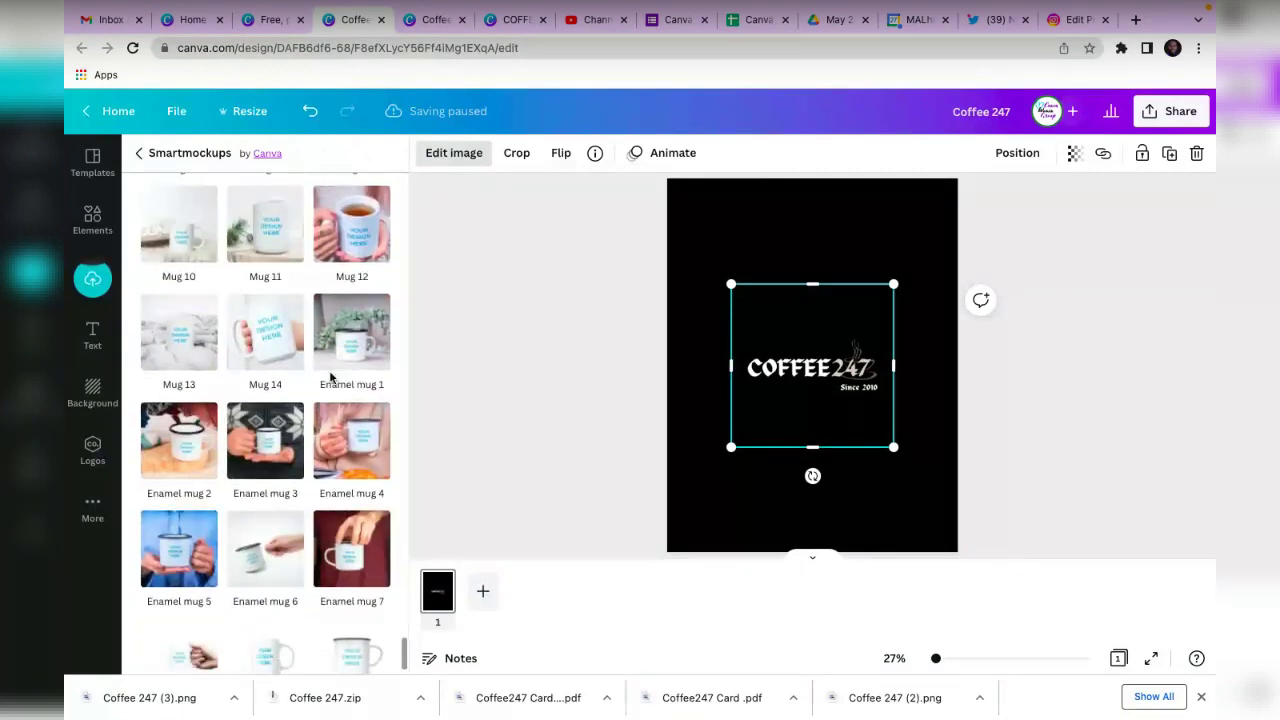
scroll(332, 378, "down", 1)
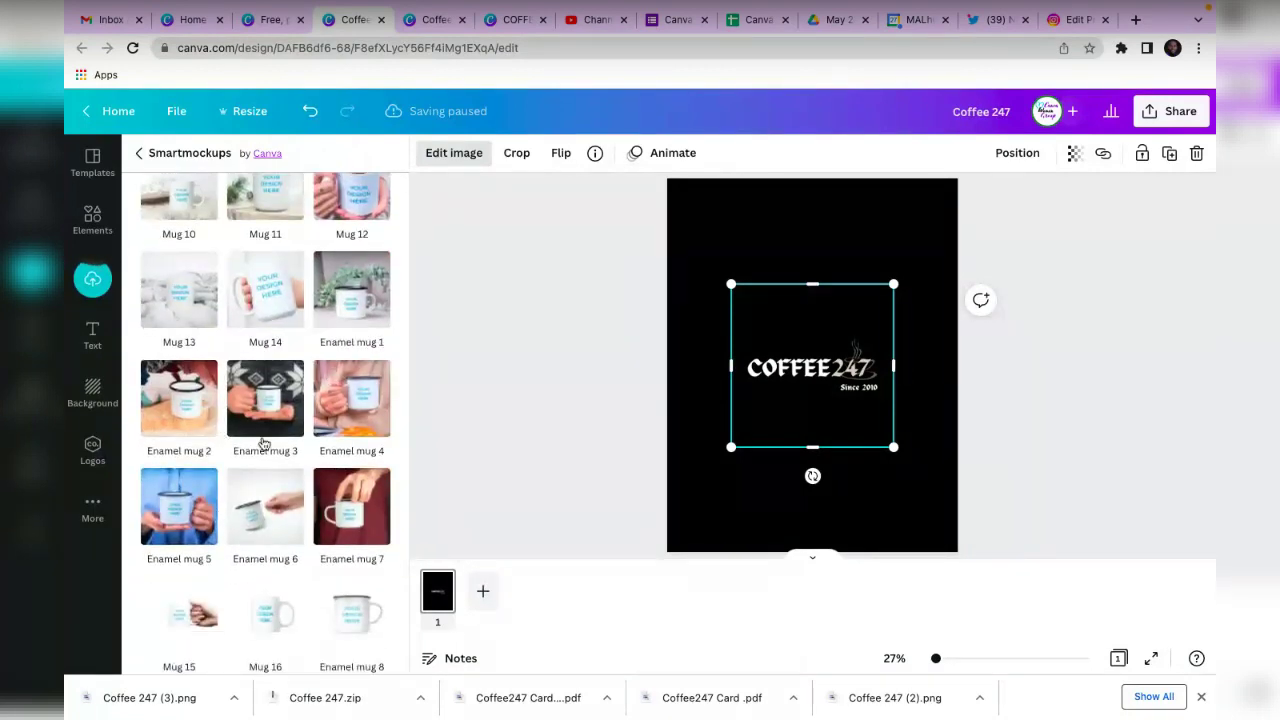
scroll(330, 350, "up", 1)
left_click(352, 323)
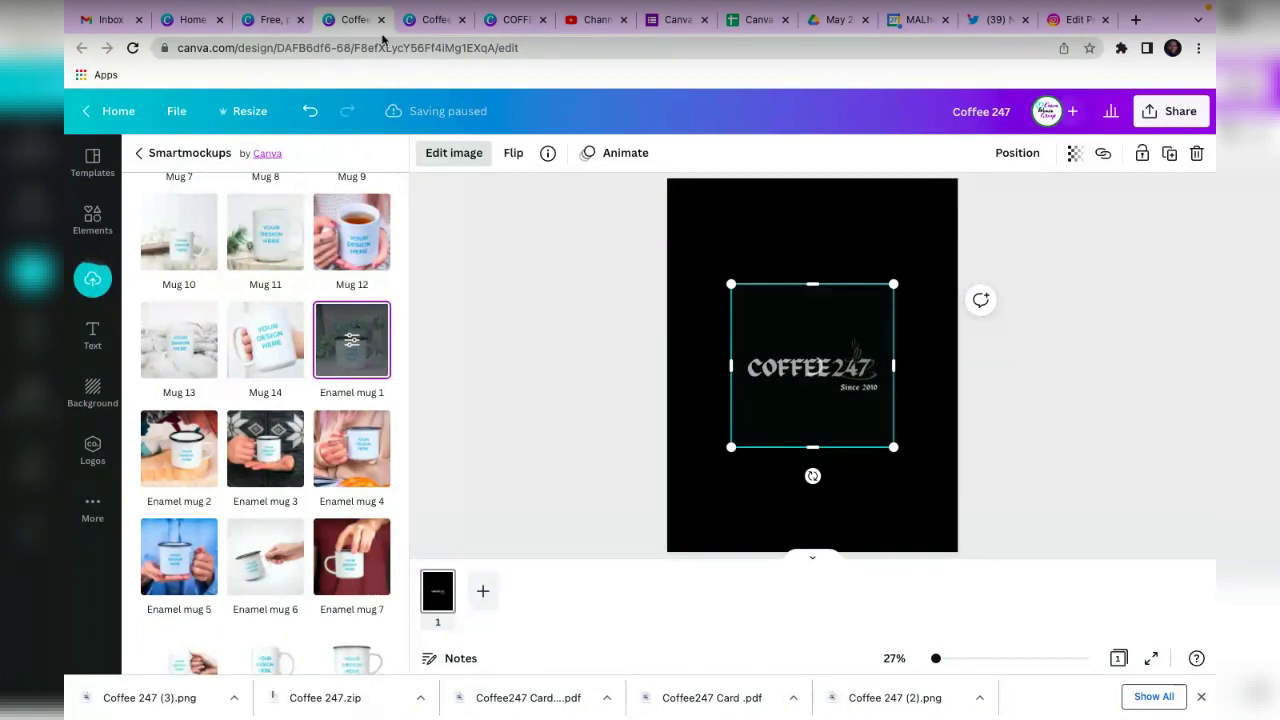
Close the blank COFFEE T-shirt design and switch to the Coffee 247 story design.
left_click(506, 27)
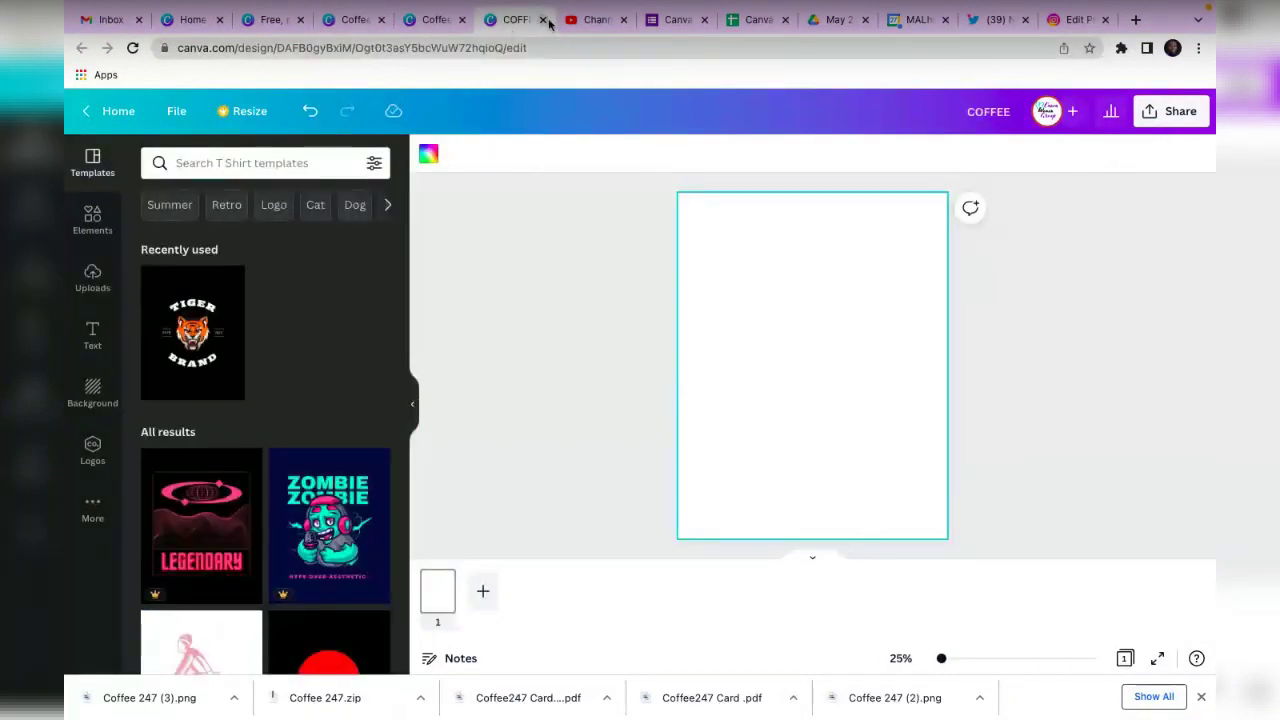
left_click(543, 20)
left_click(437, 26)
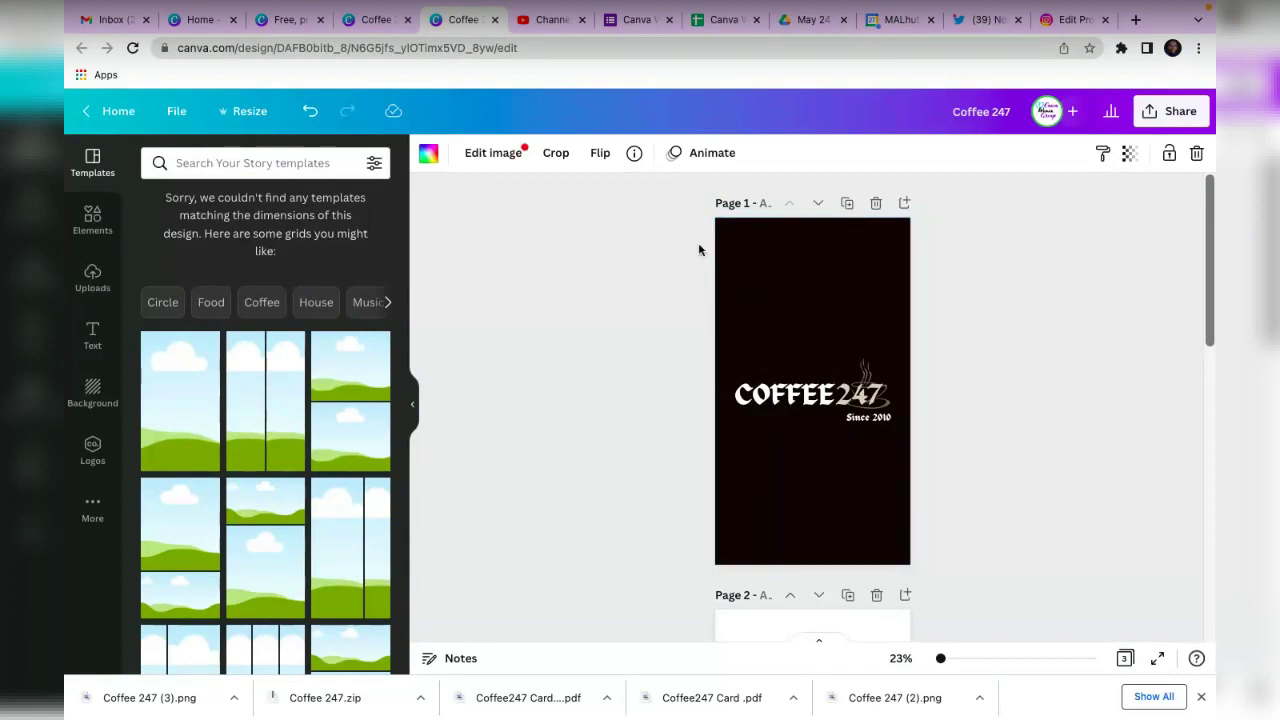
Delete the COFFEE, 247 and Since 2010 texts and the coffee cup graphic from page 1 of the story design.
left_click(770, 383)
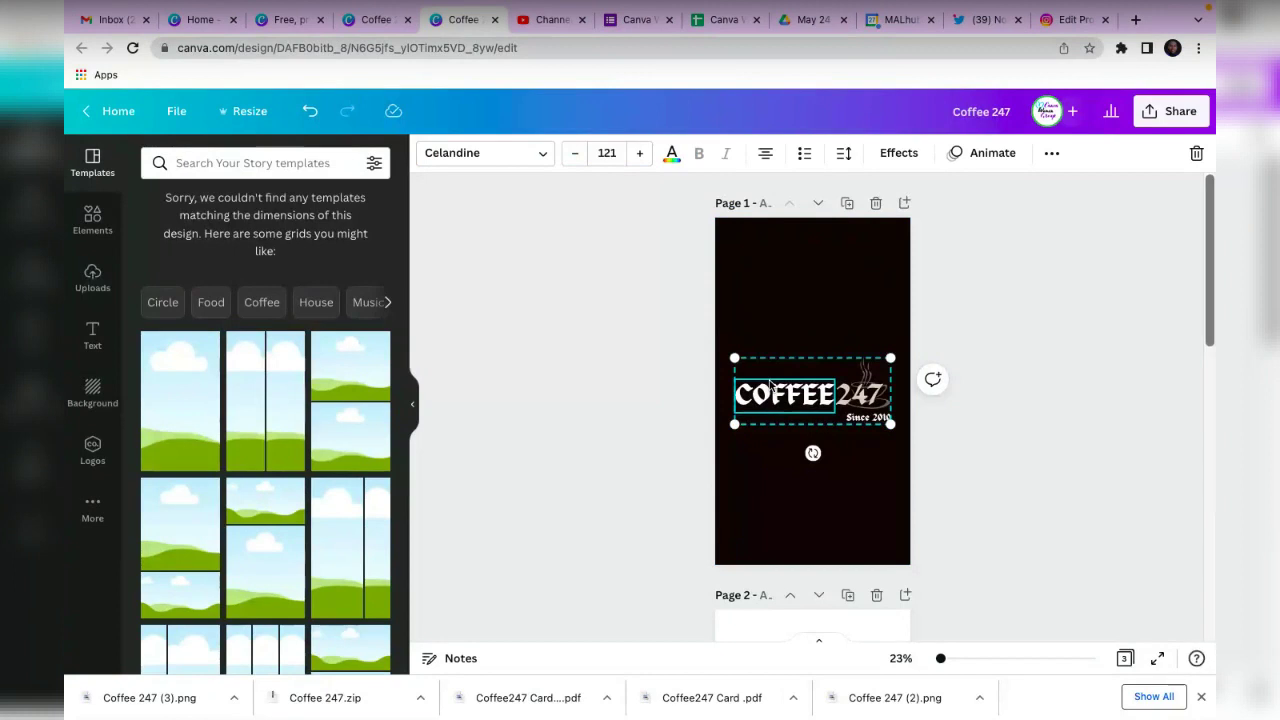
key("Delete")
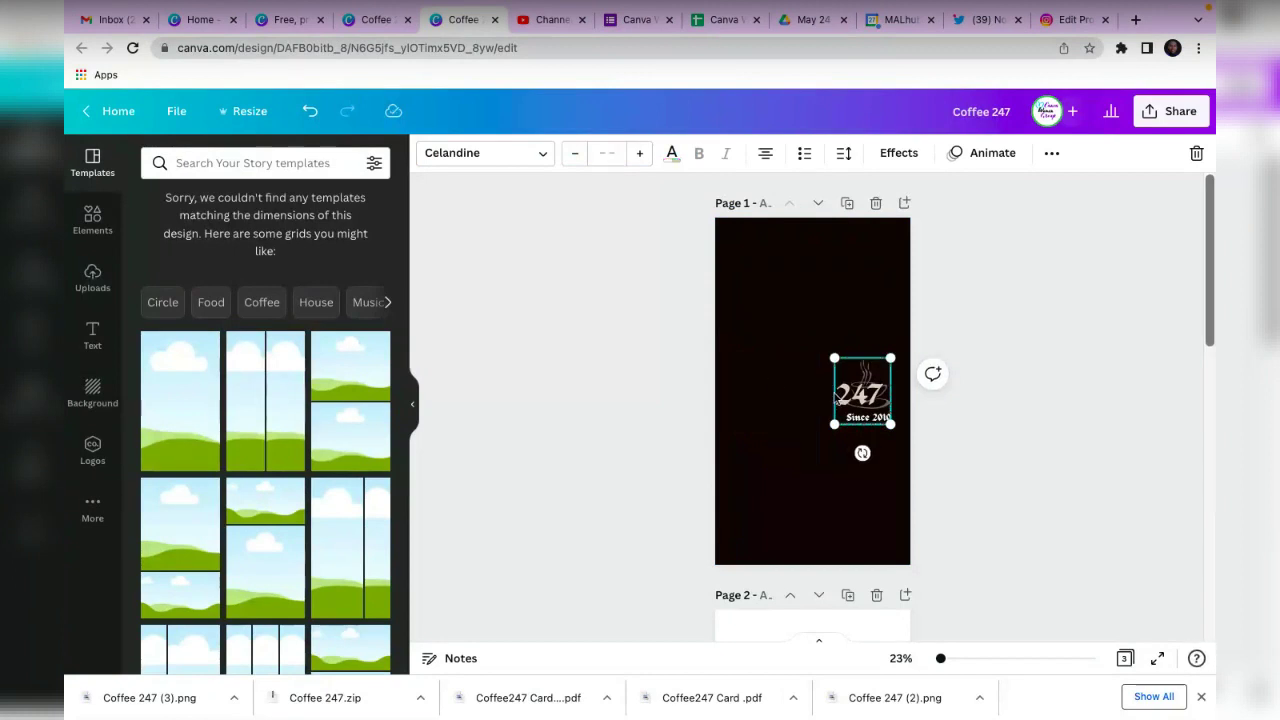
left_click(872, 417)
key("Delete")
left_click(872, 417)
left_click(872, 413)
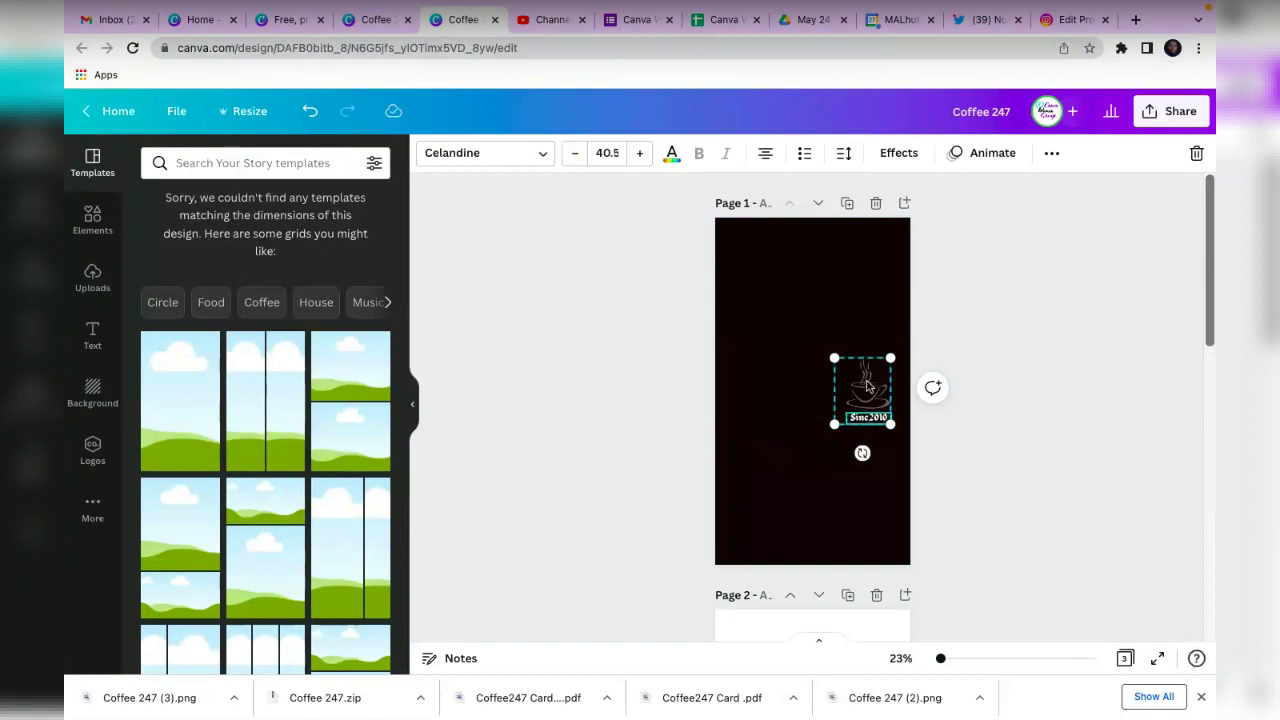
left_click_drag(836, 359, 900, 458)
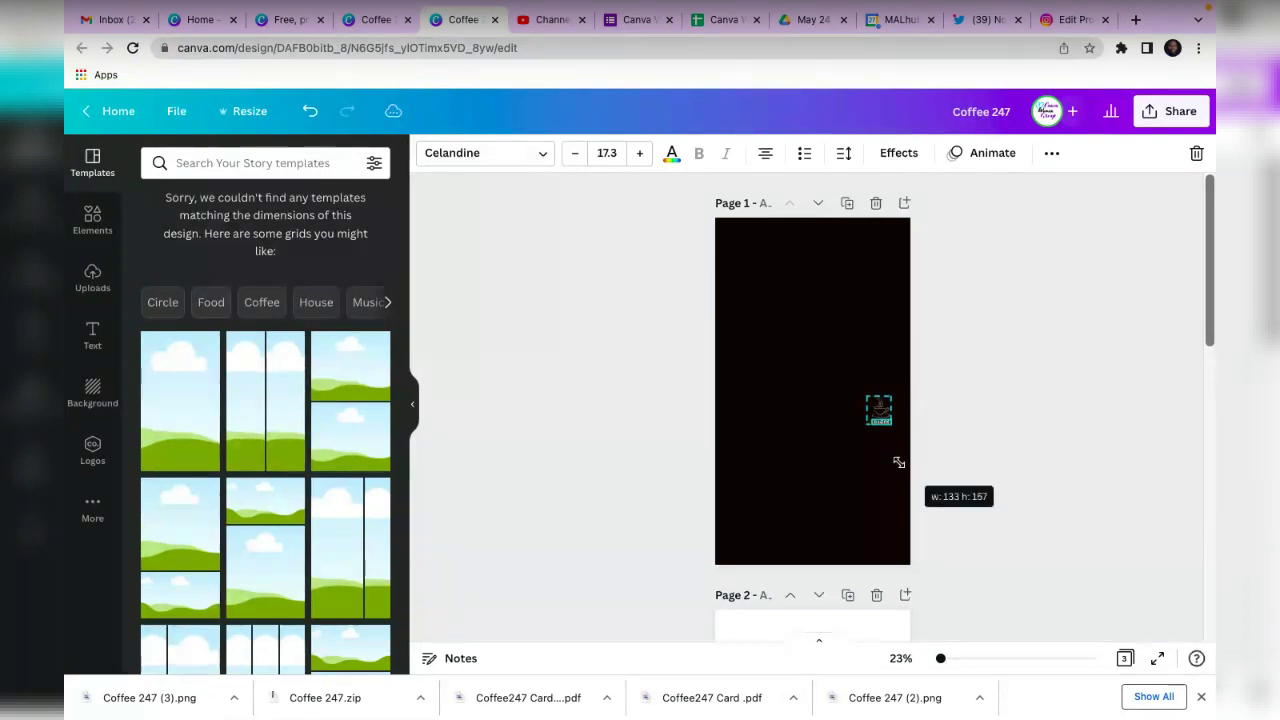
left_click(877, 411)
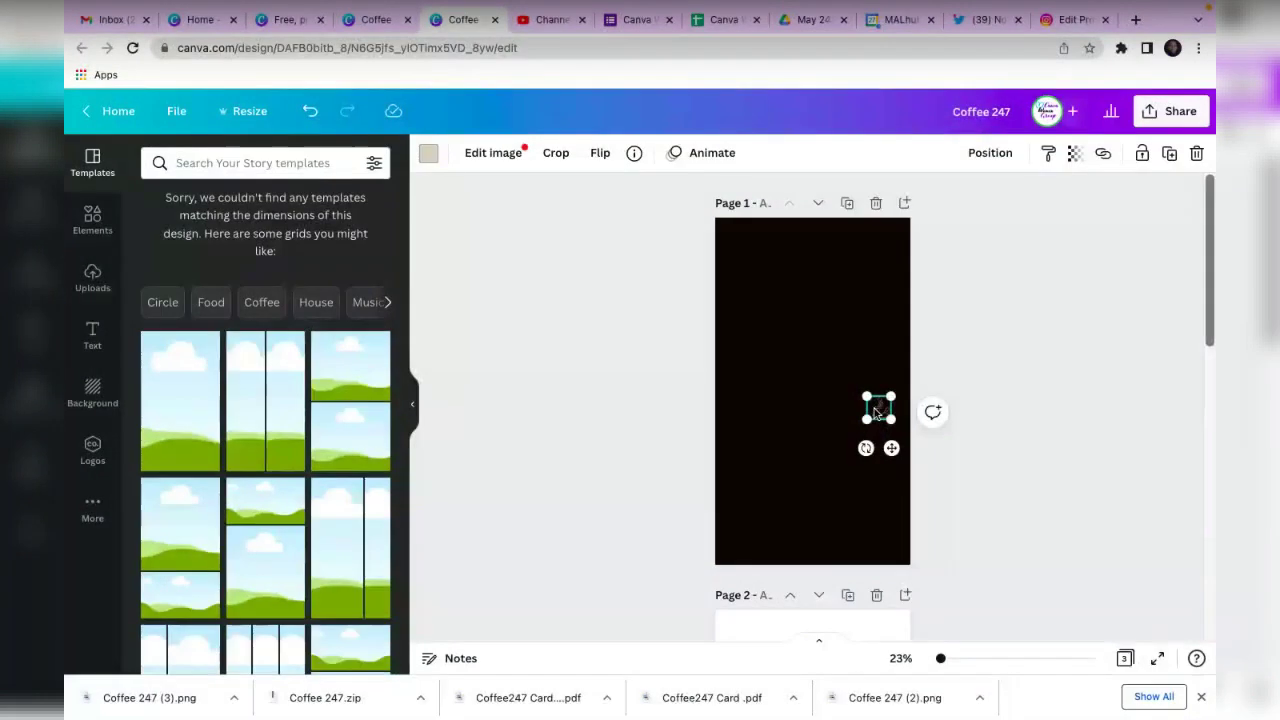
key("Delete")
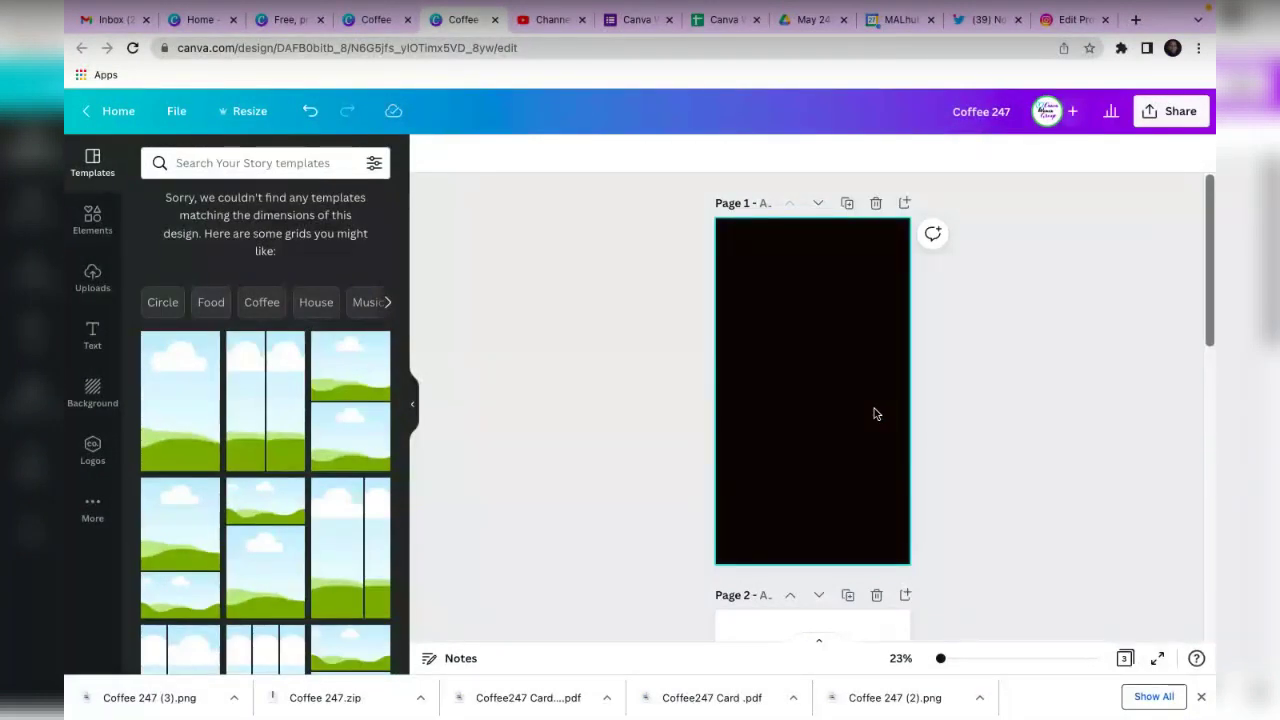
Change the background of page 1 to the default pink colour.
left_click(807, 365)
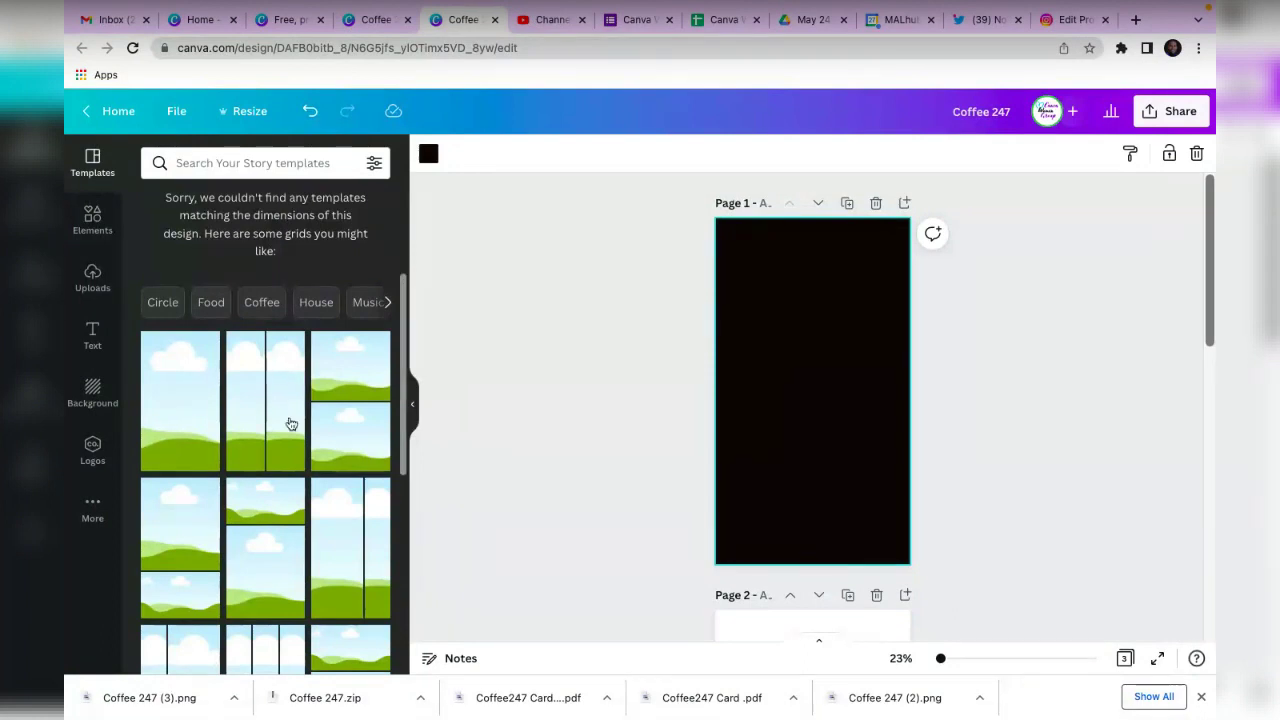
left_click(93, 280)
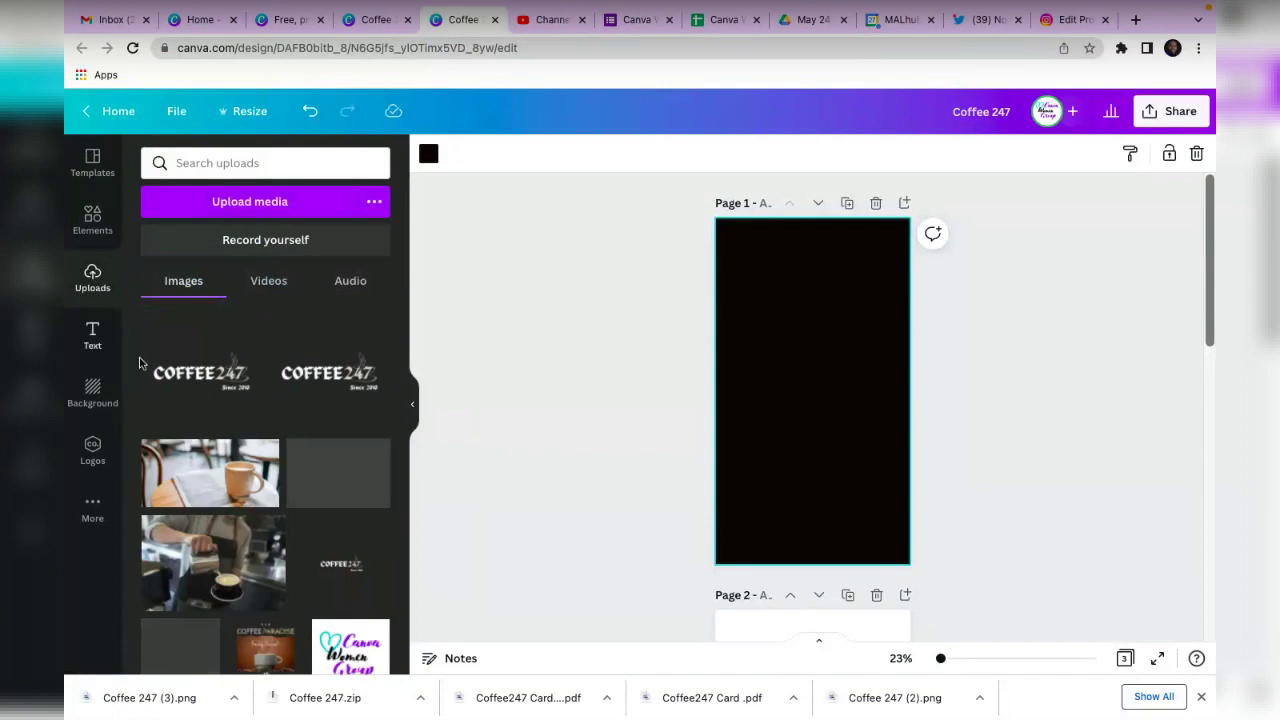
left_click(428, 157)
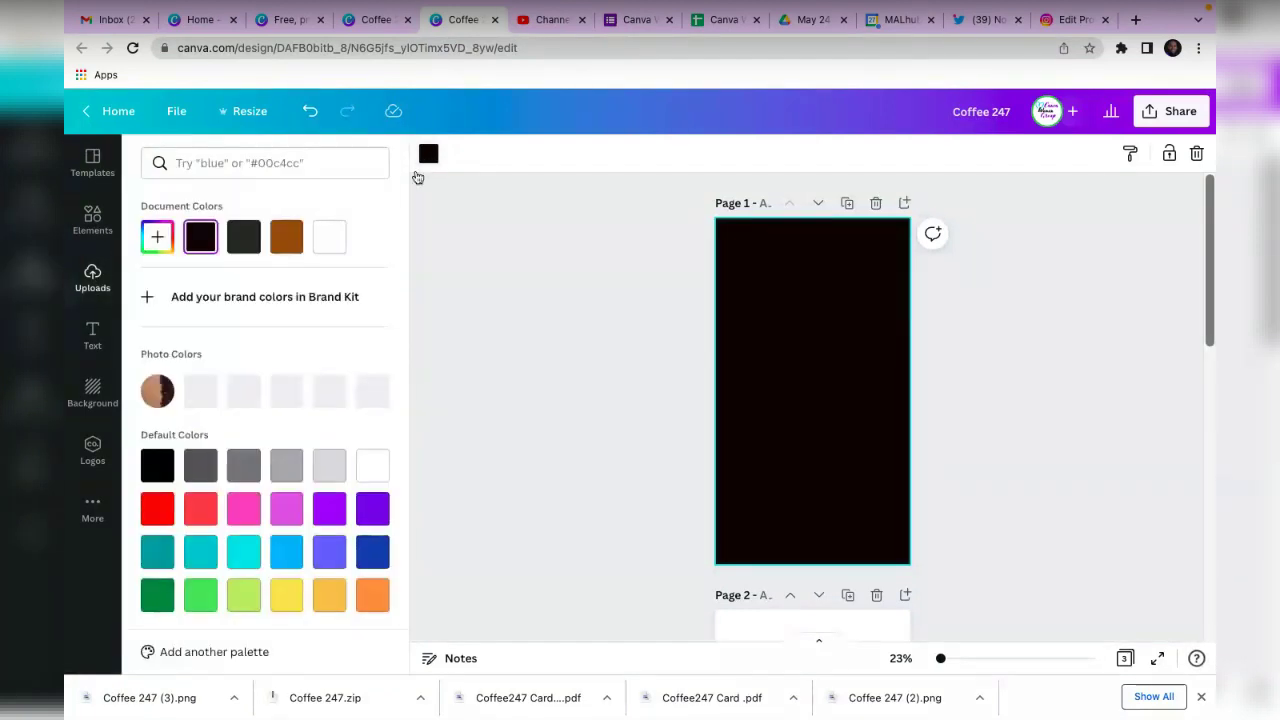
left_click(244, 512)
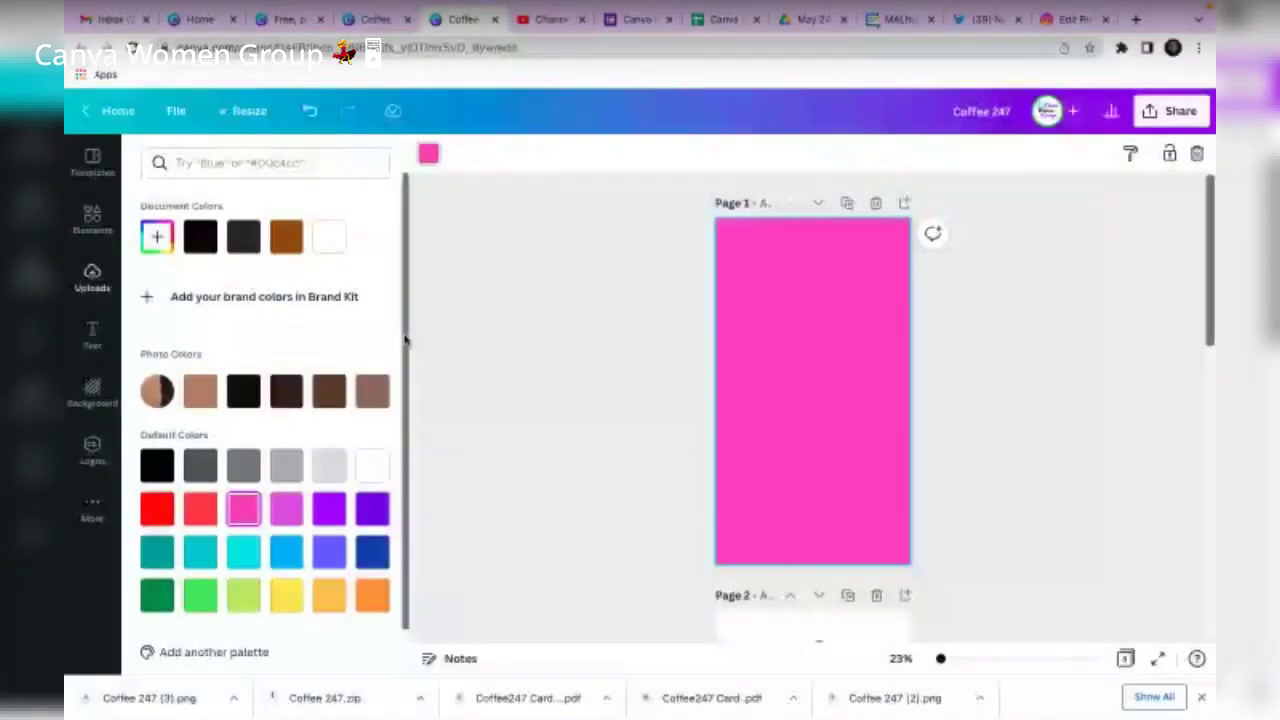
Add the uploaded Canva Women Group logo image to page 1 of the story design.
left_click(88, 340)
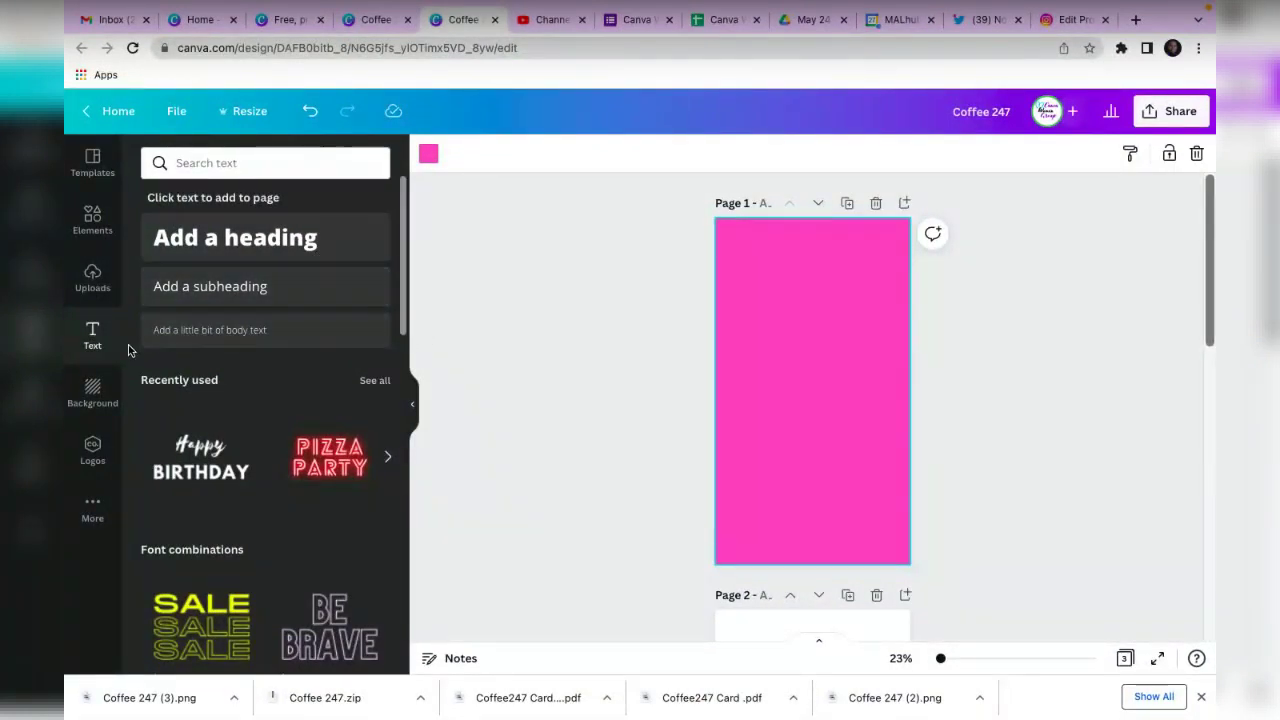
left_click(92, 276)
scroll(215, 551, "down", 2)
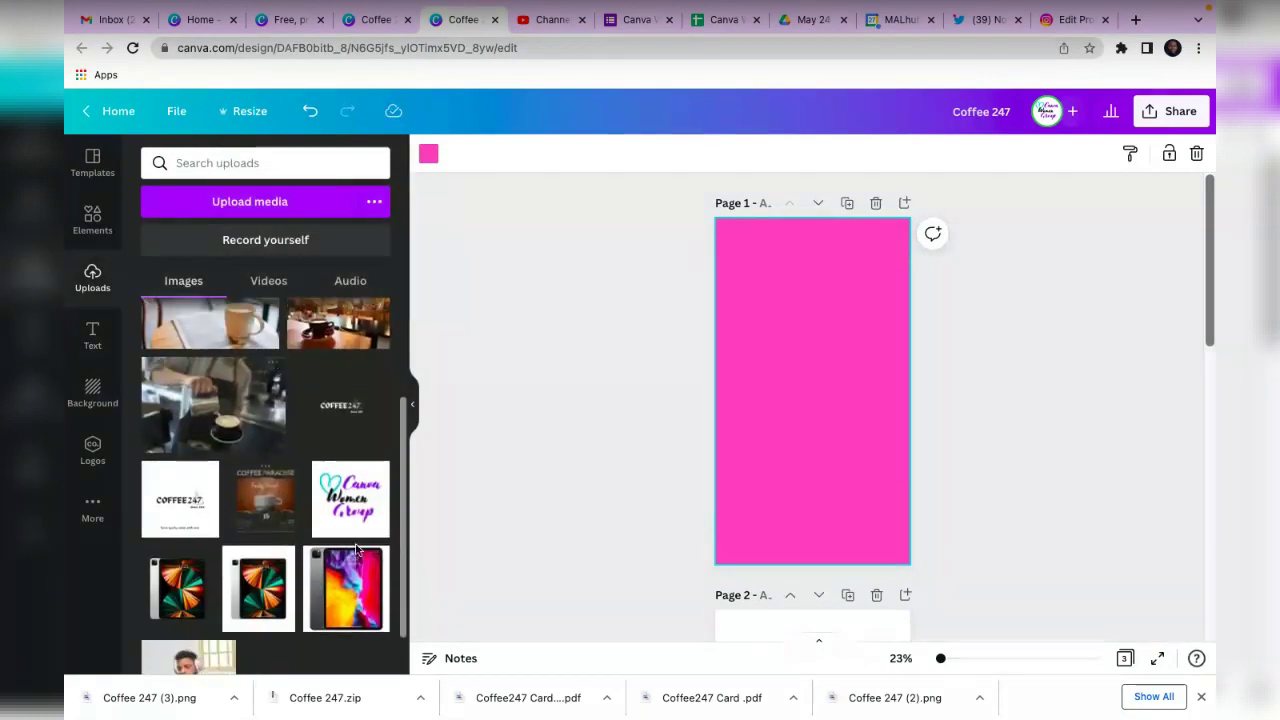
left_click(353, 485)
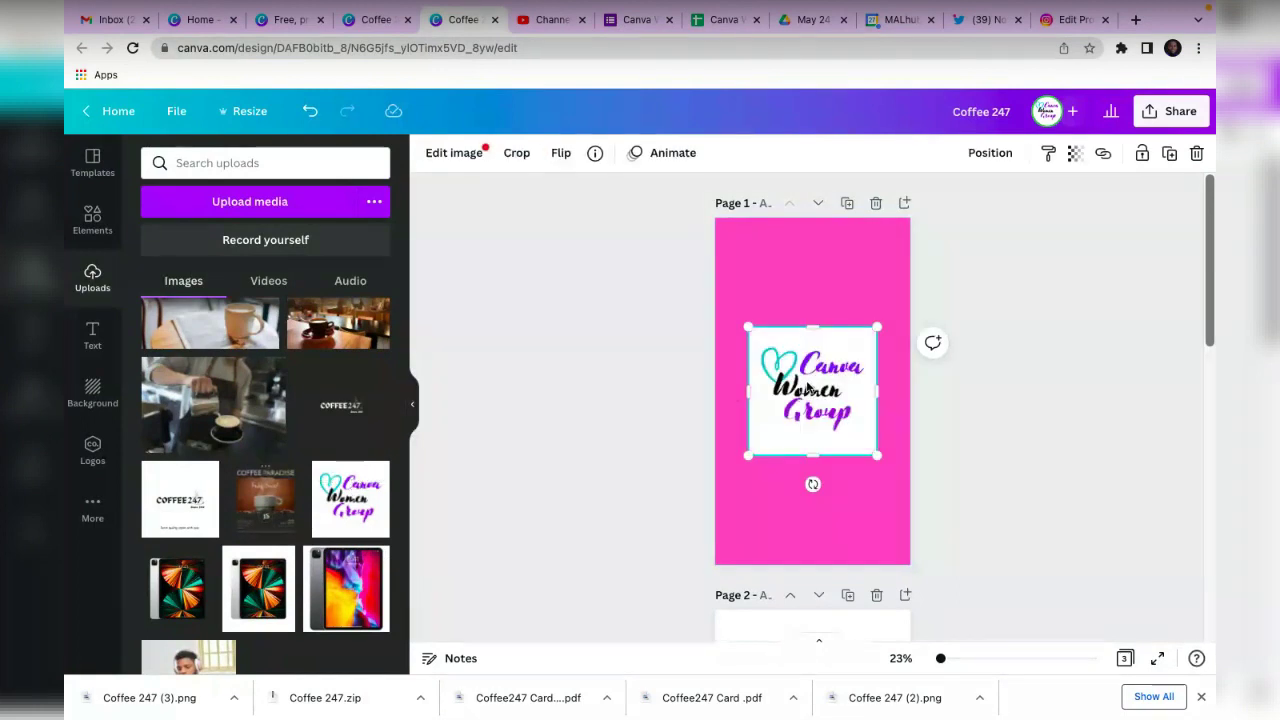
Look for a background removal option for the logo, searching the backgrounds for "remove backgro".
right_click(807, 388)
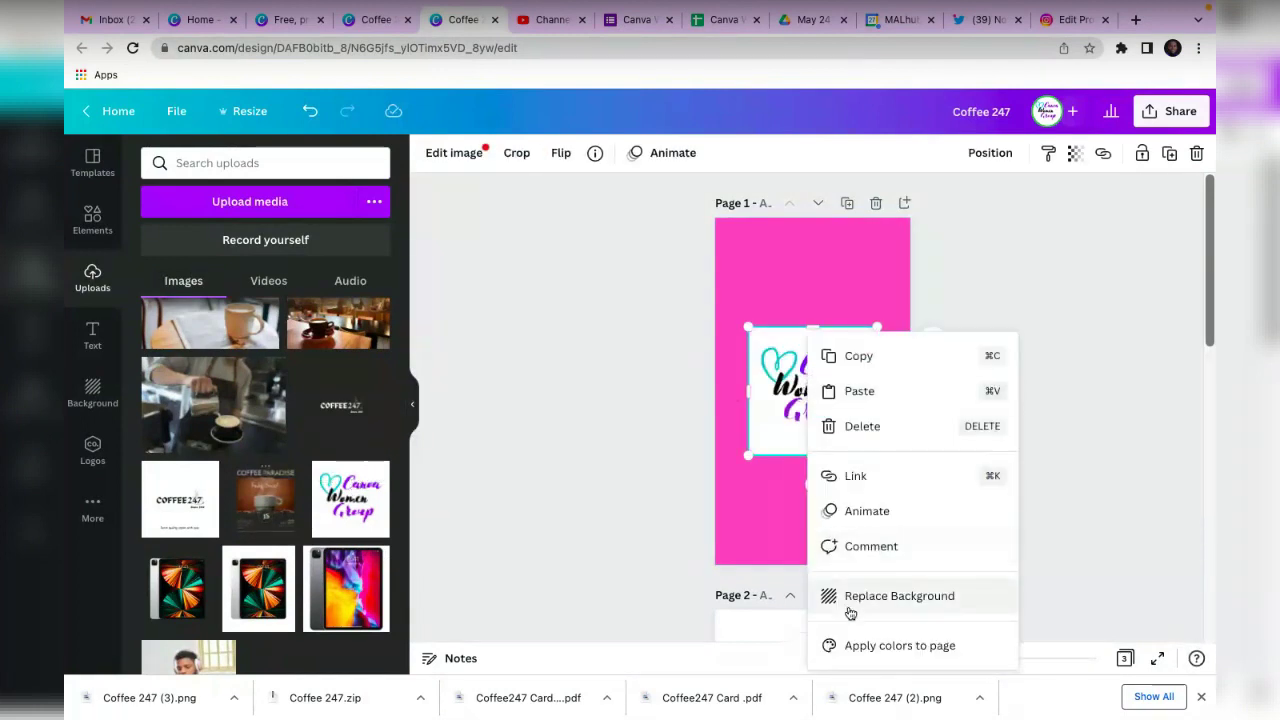
left_click(770, 354)
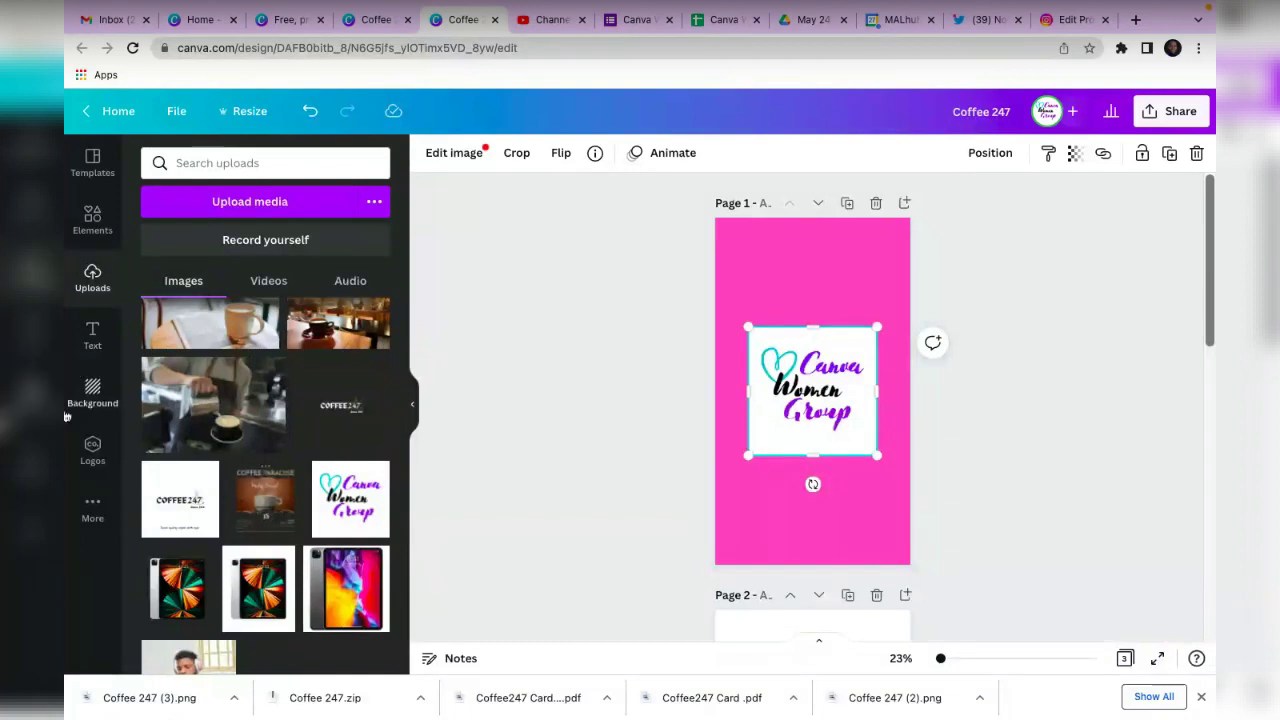
left_click(93, 390)
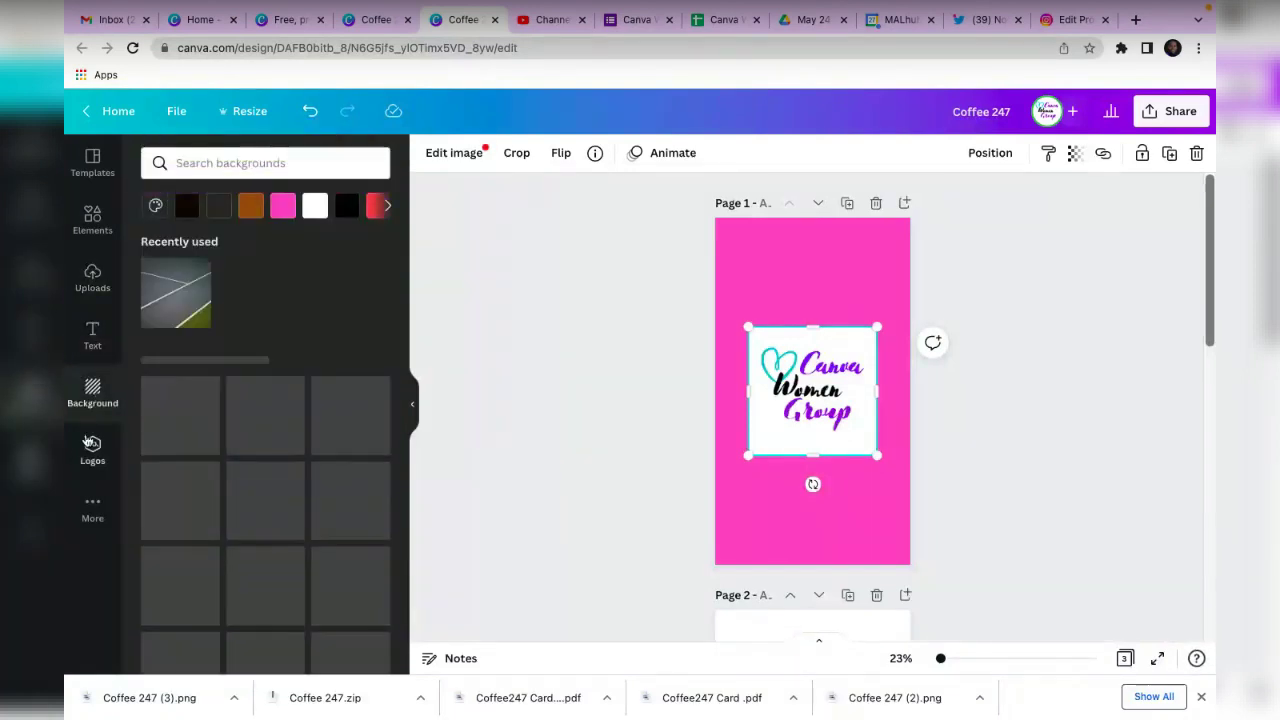
left_click(208, 163)
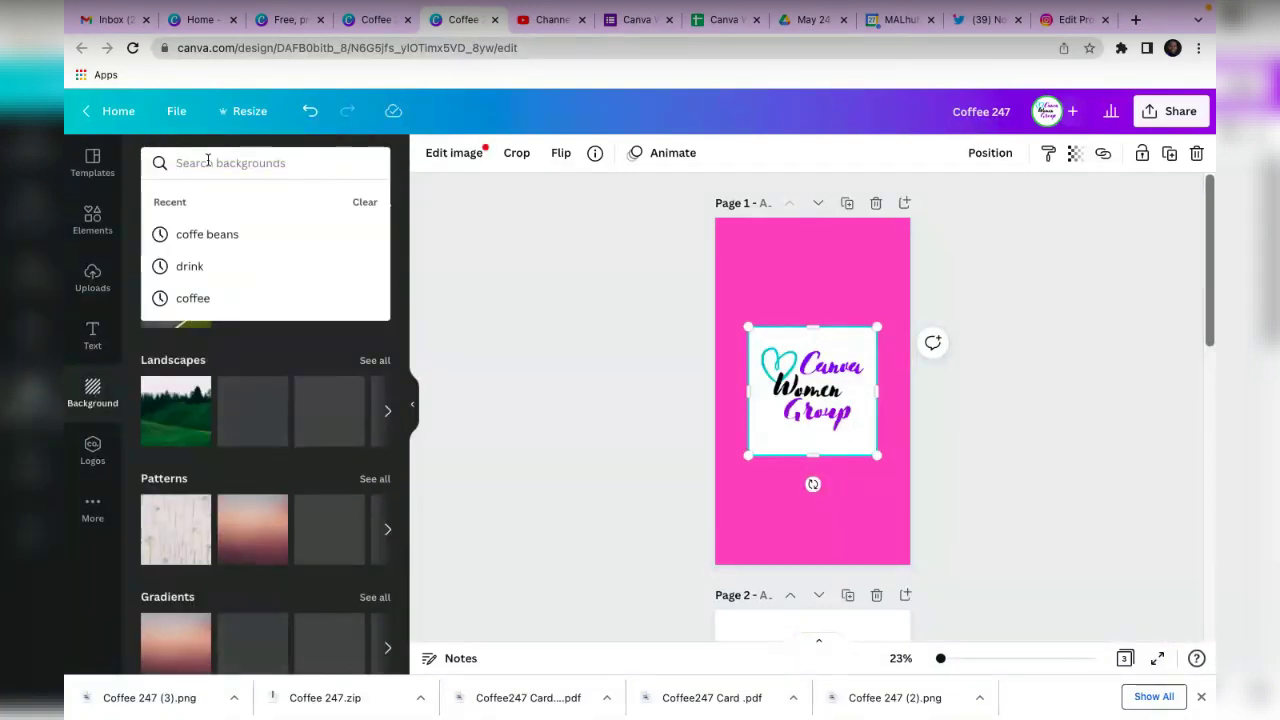
type("remove ba")
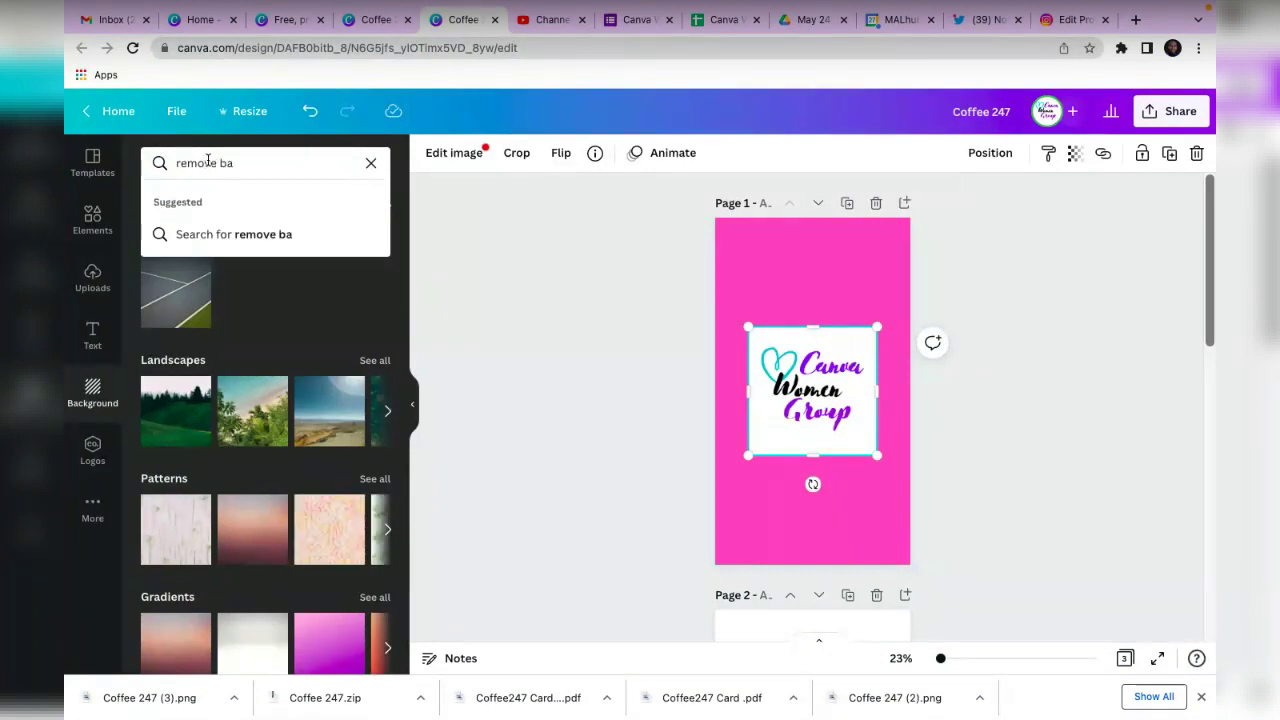
type("ckgro")
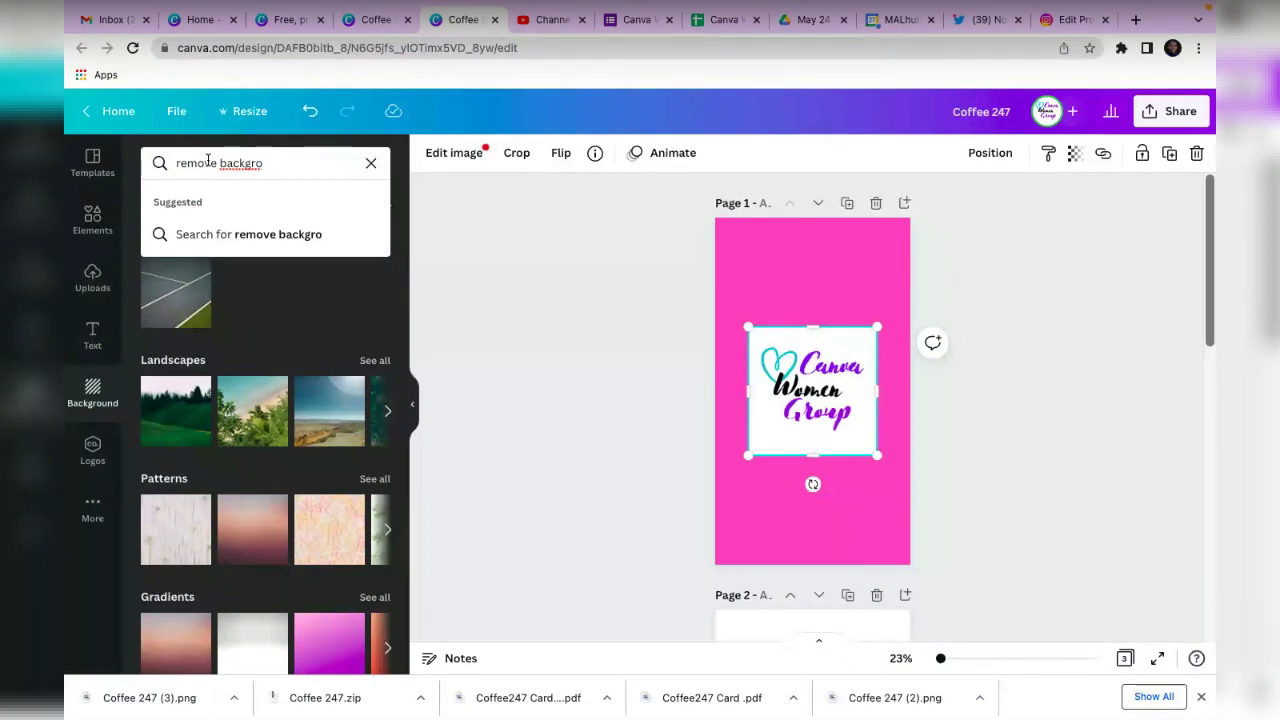
Search the story templates for "remove ba".
left_click(84, 405)
left_click(92, 218)
left_click(93, 165)
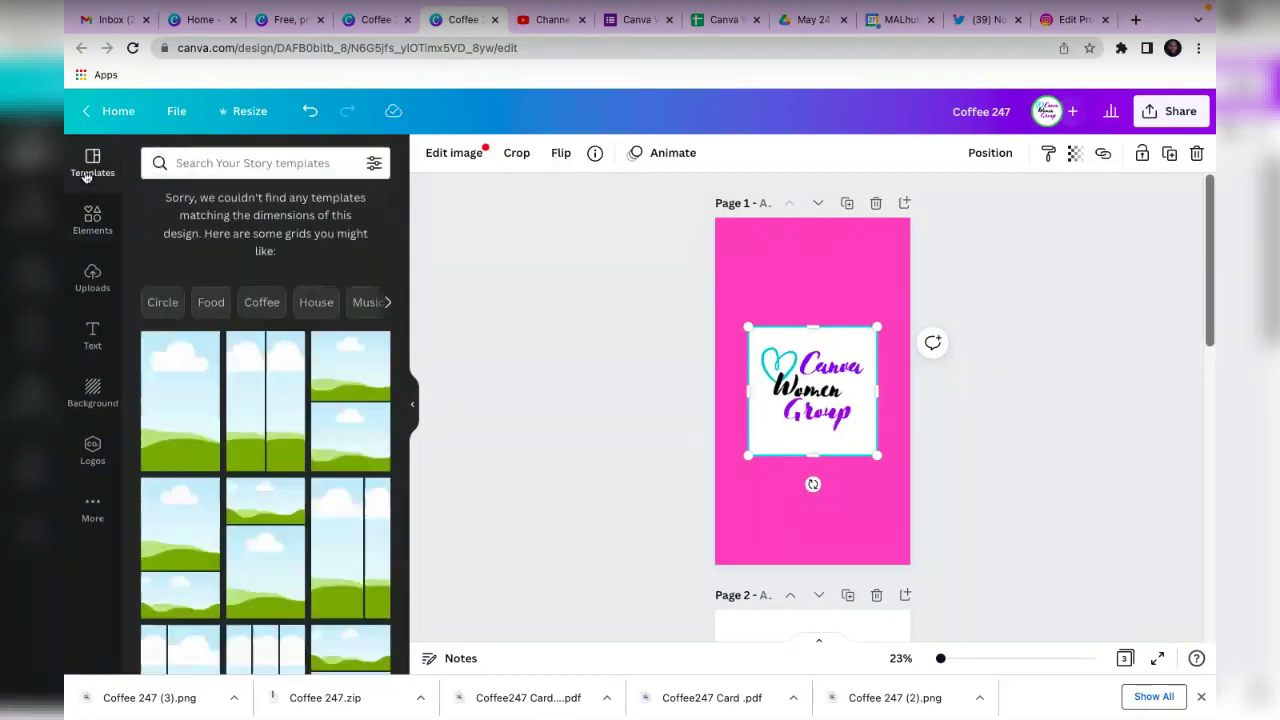
left_click(182, 164)
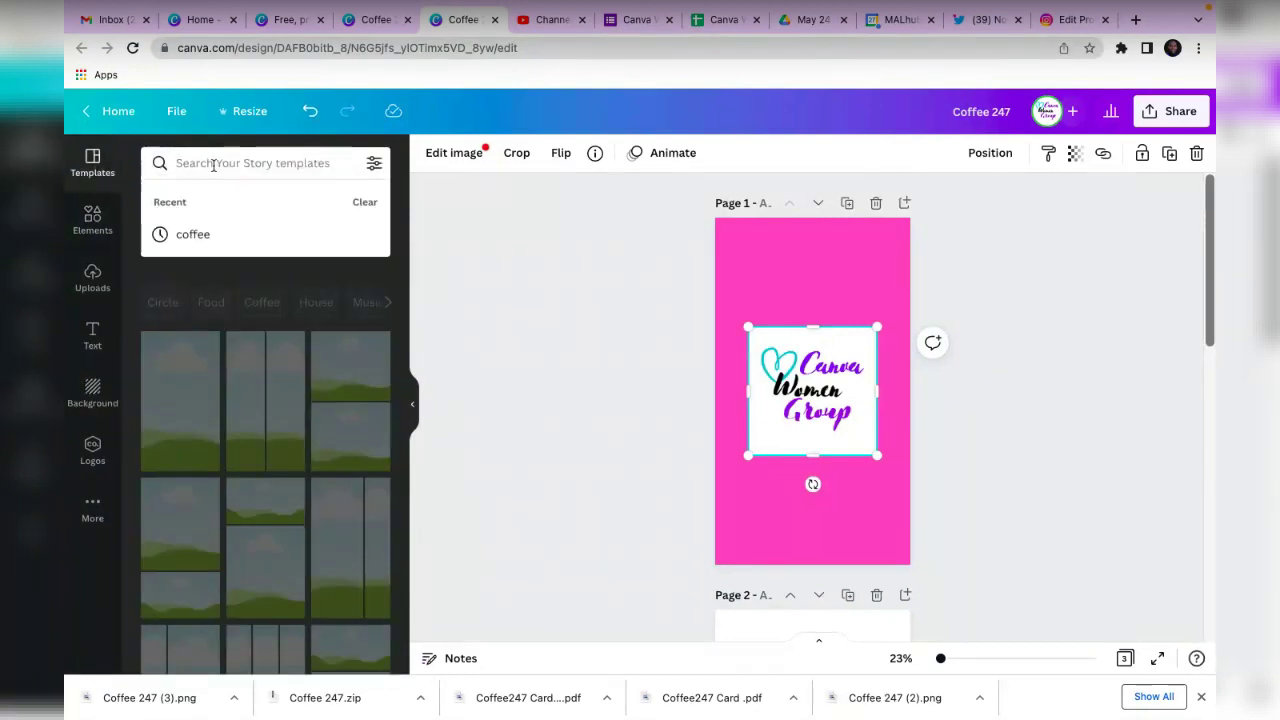
type("re")
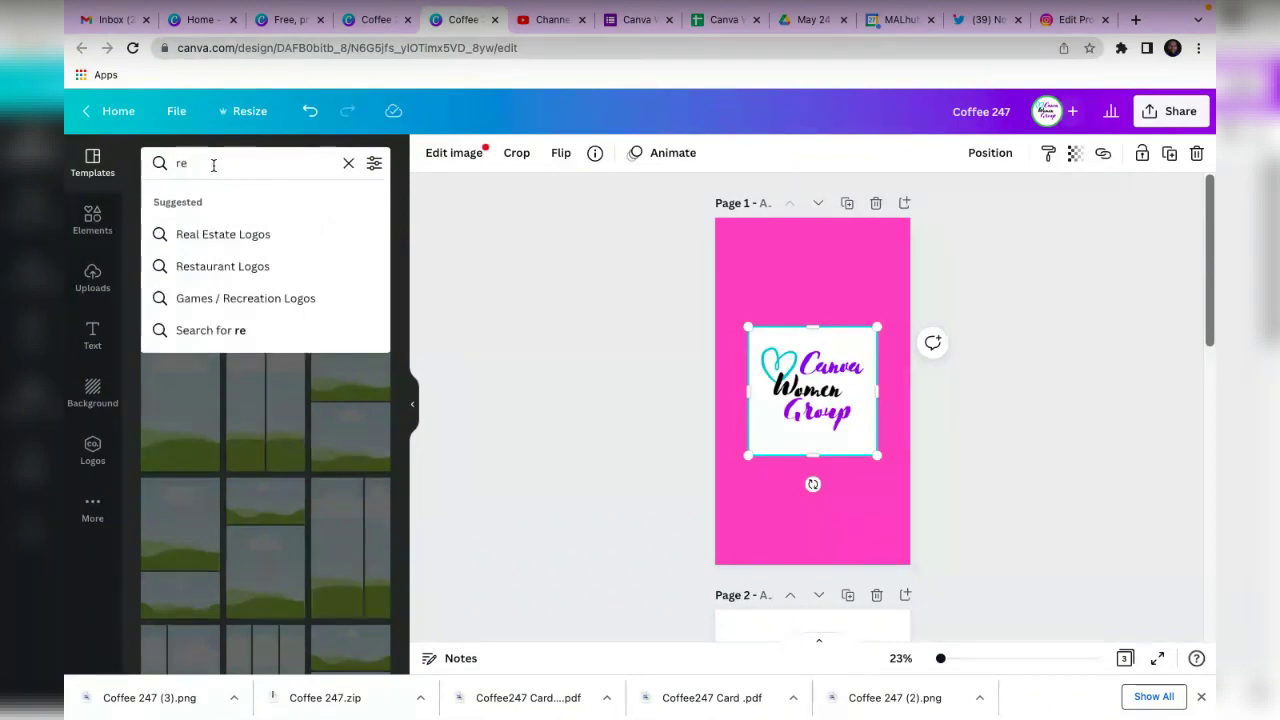
type("move ba")
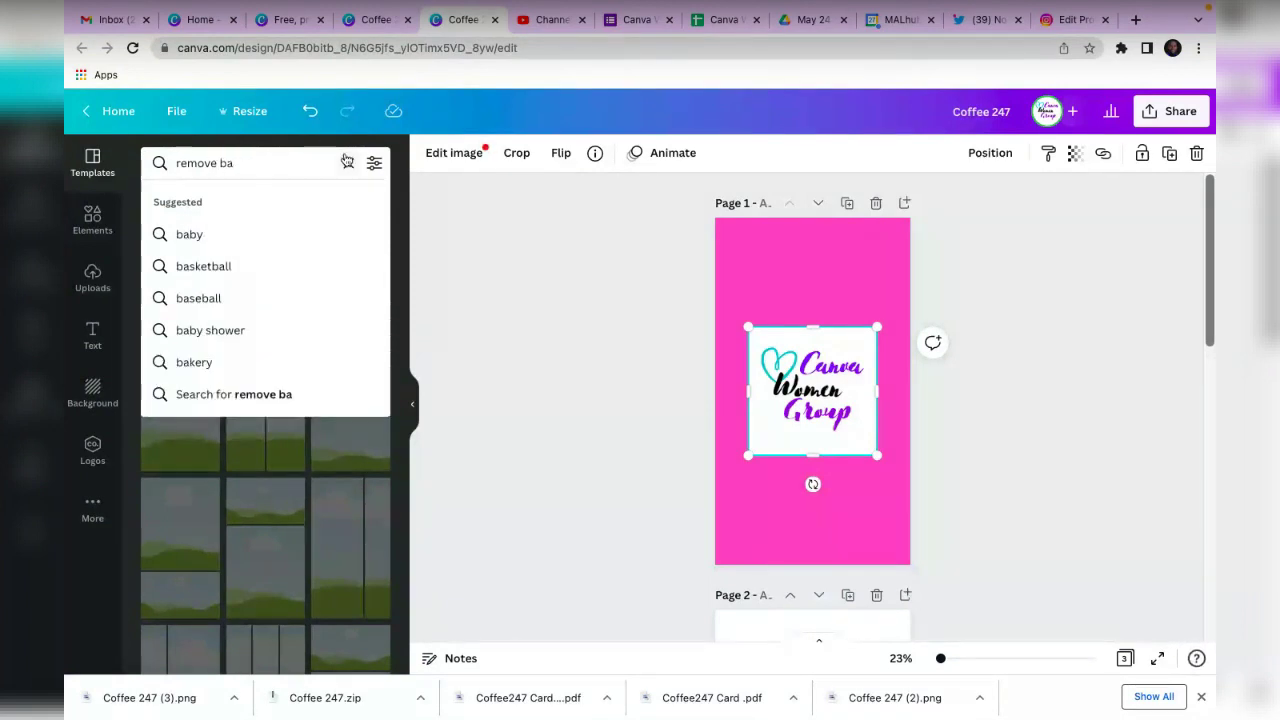
key("Return")
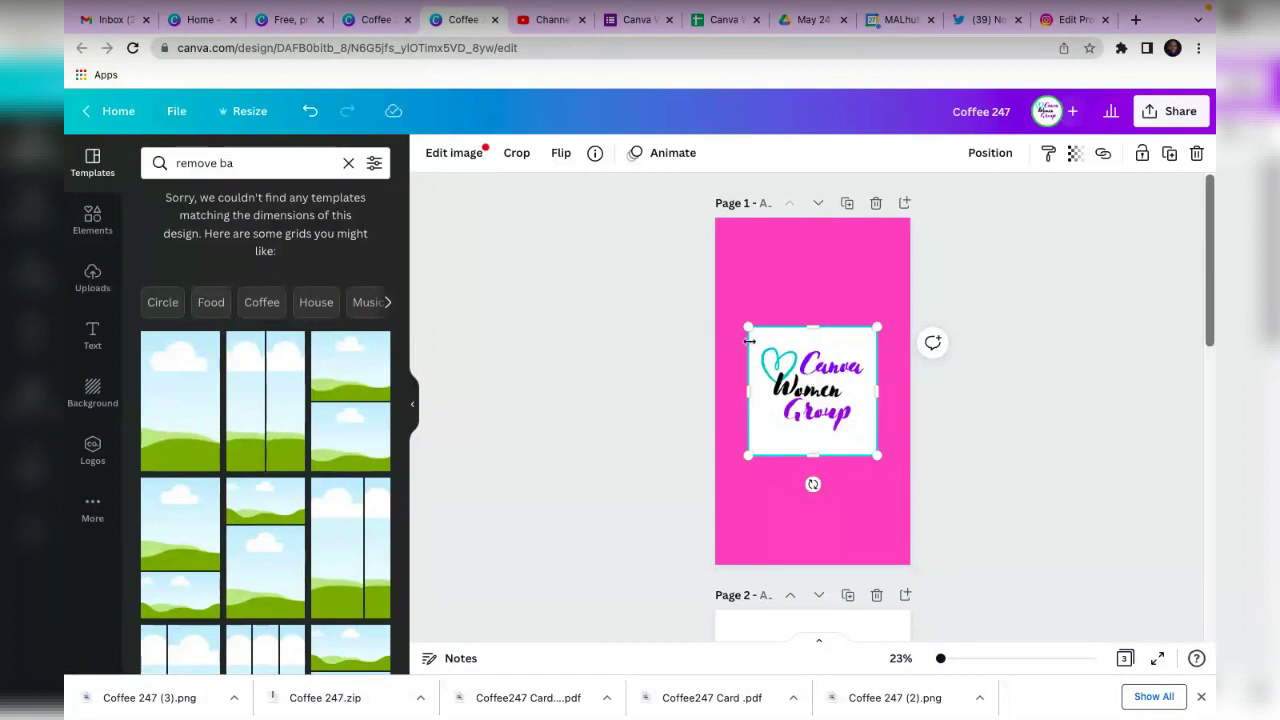
Look through the other open Canva pages, including the Coffee 247 logo design, T-shirt templates and home page, and return to the story design.
scroll(749, 341, "down", 5)
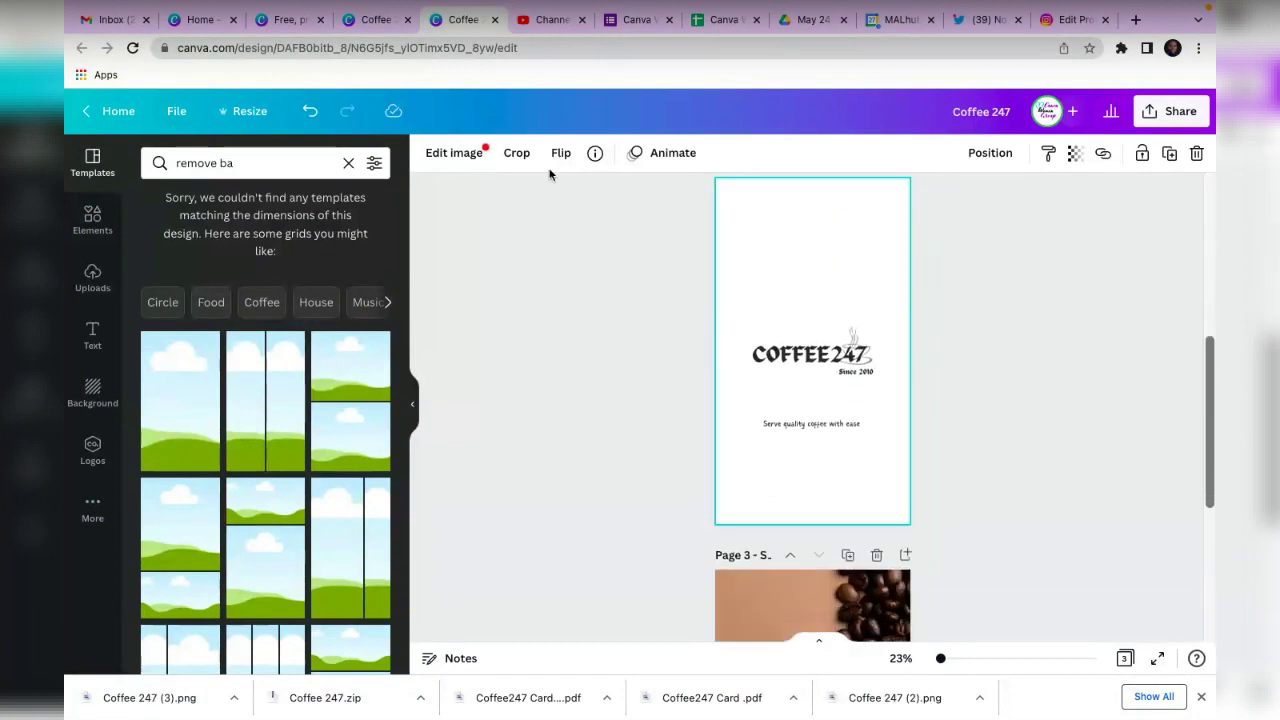
left_click(371, 19)
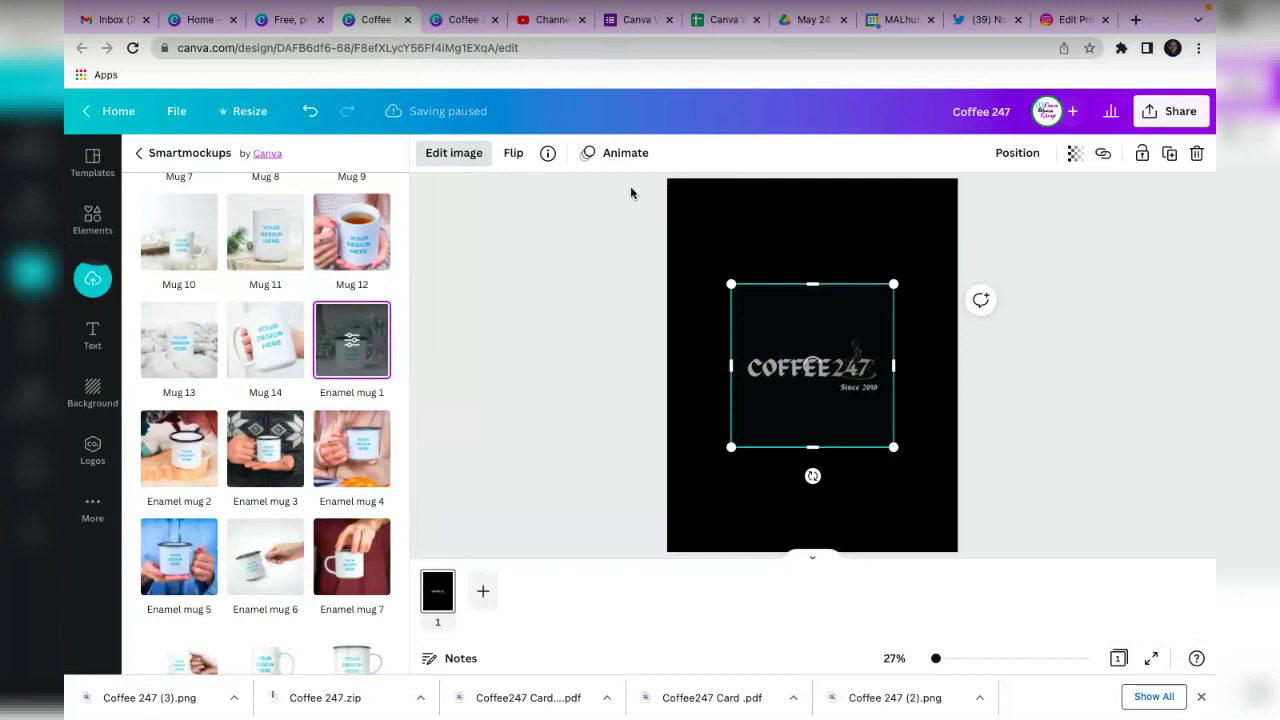
left_click(282, 19)
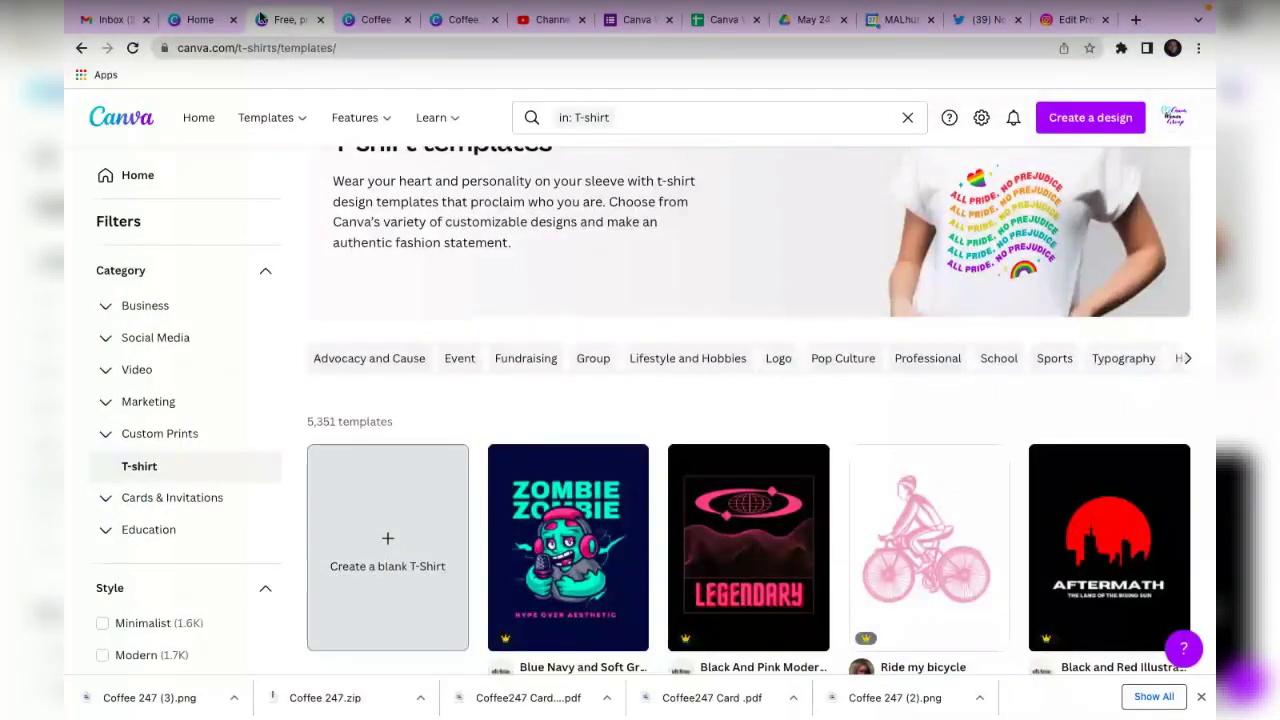
left_click(185, 22)
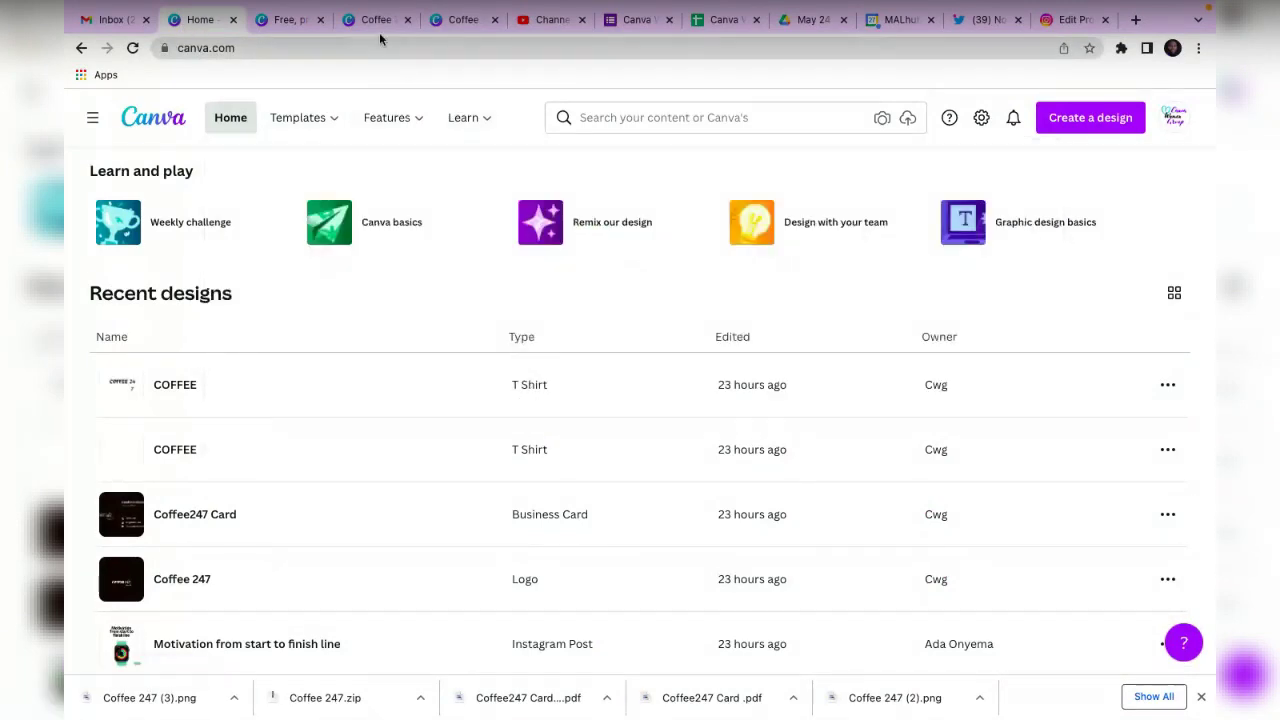
left_click(372, 30)
left_click(462, 21)
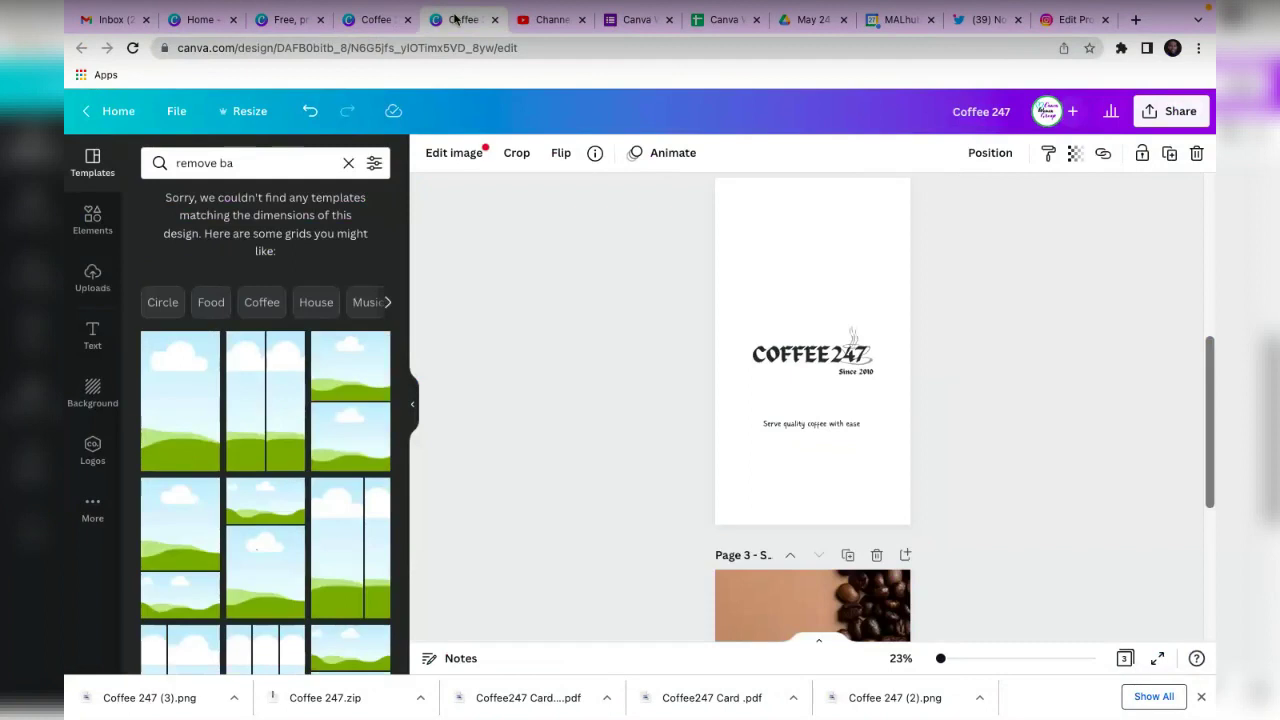
left_click(354, 31)
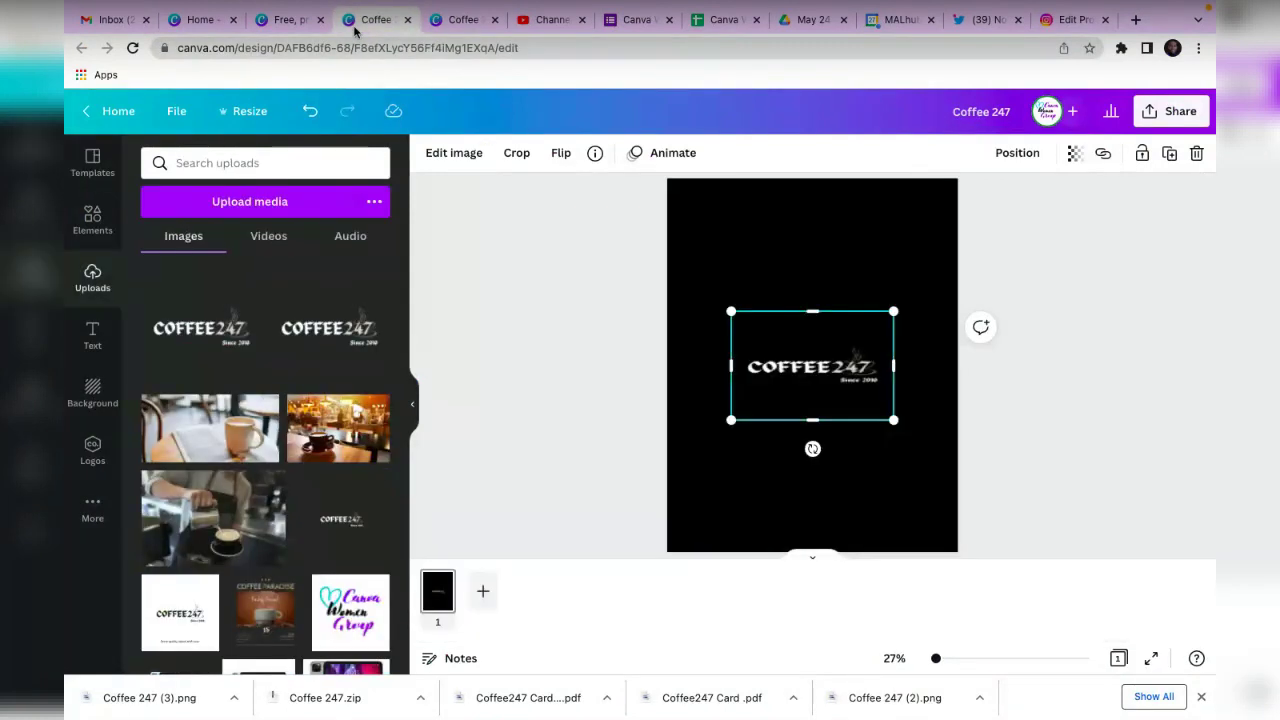
left_click(288, 20)
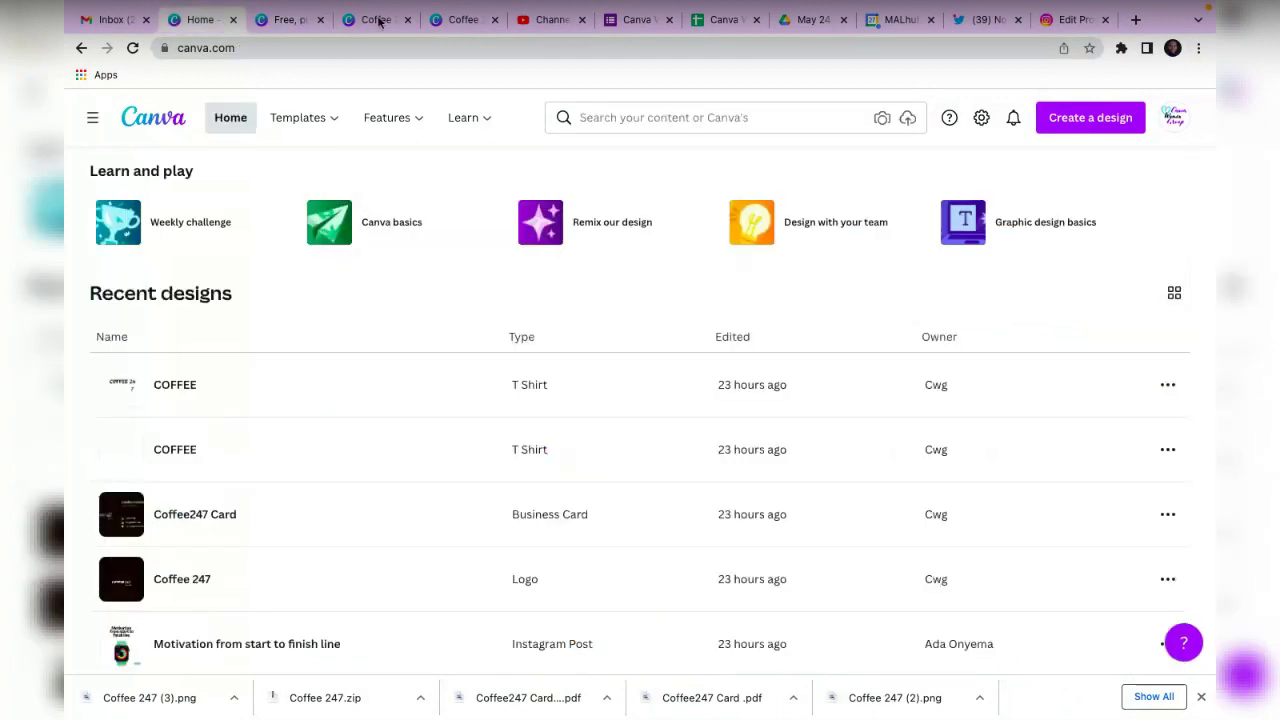
left_click(464, 20)
Remove the white background from the Canva Women Group logo on page 1 with Background Remover and shrink the logo.
scroll(851, 208, "up", 5)
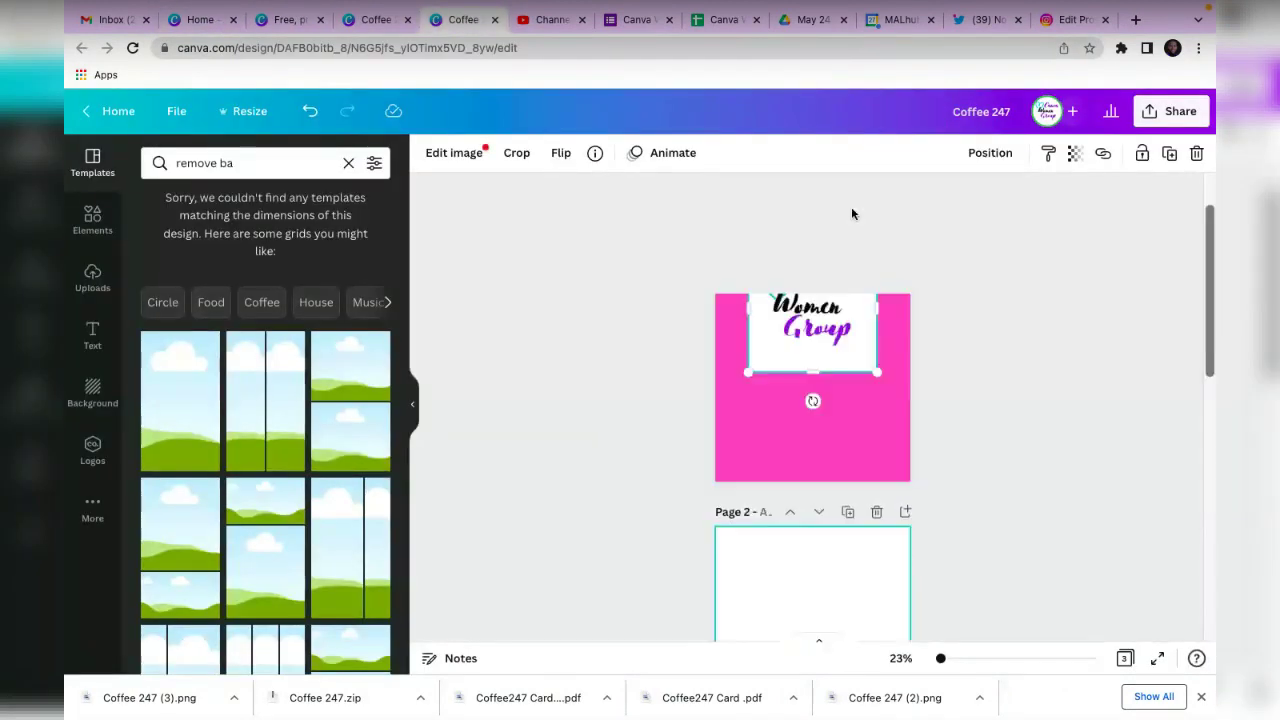
left_click(454, 155)
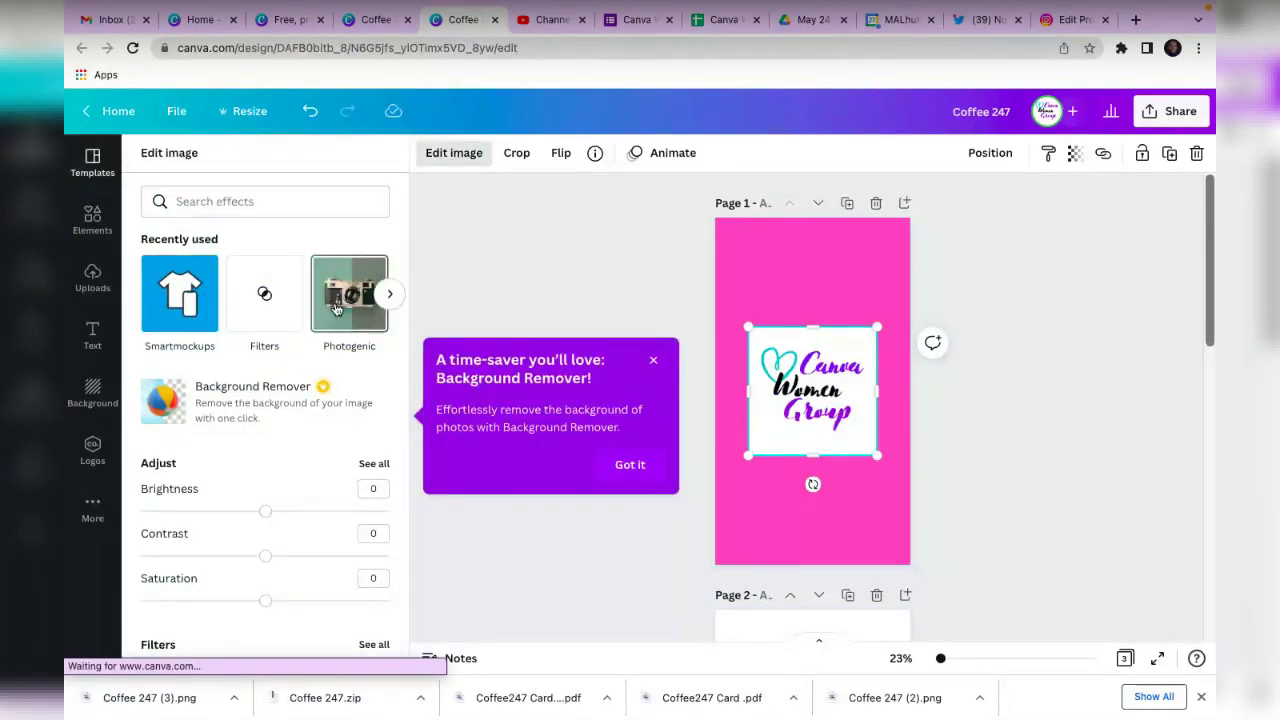
left_click(256, 413)
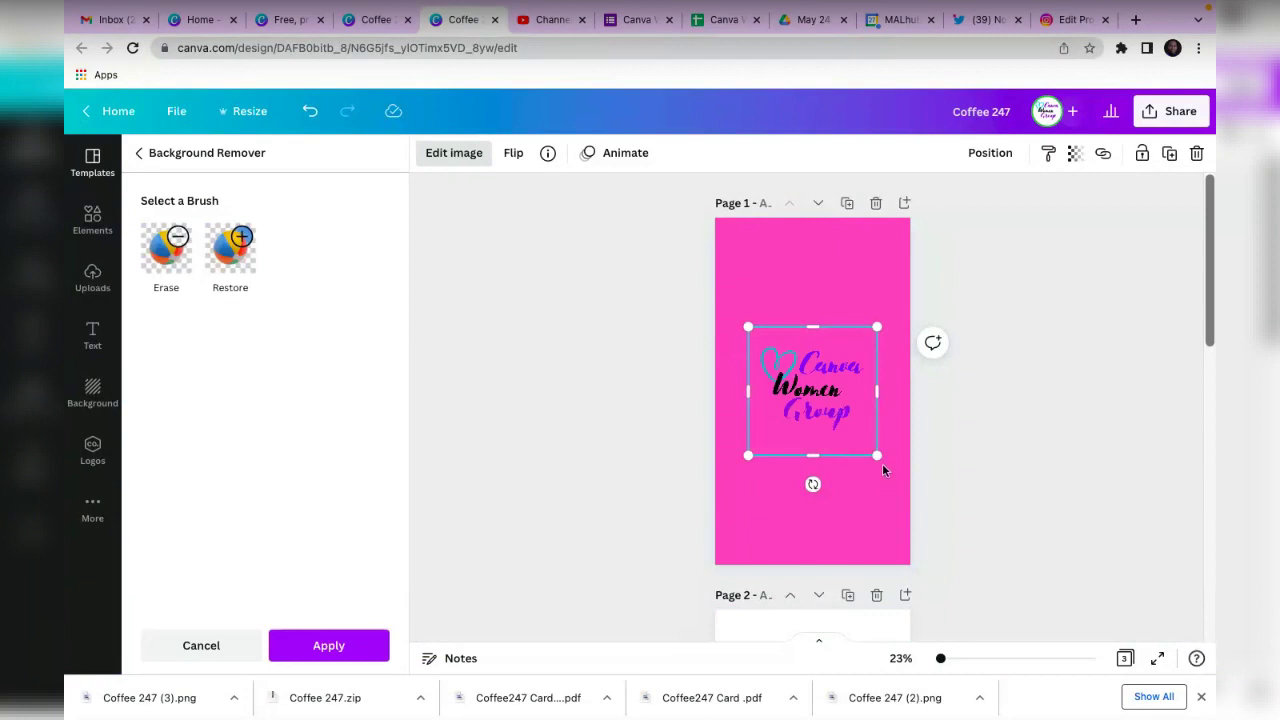
left_click_drag(868, 443, 848, 409)
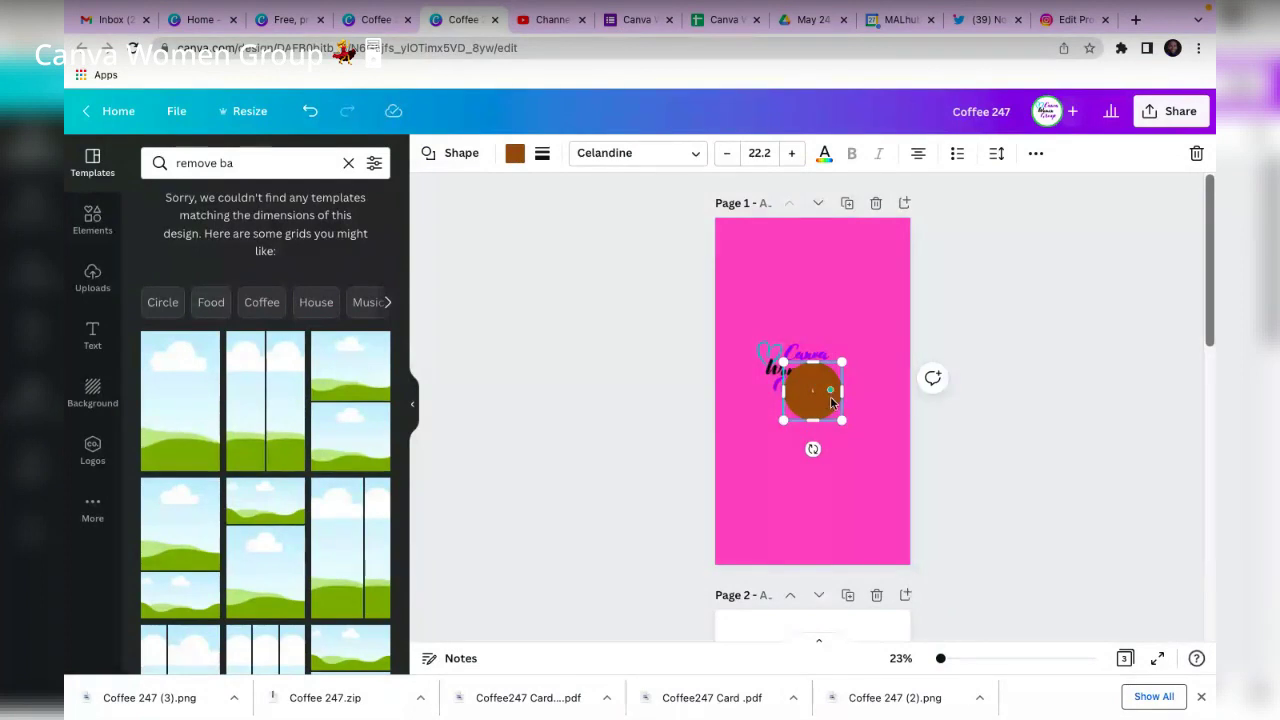
Add a circle shape to page 1, place it above the logo near the page's upper-left corner and fill it with white.
left_click(882, 420)
left_click_drag(829, 396, 788, 280)
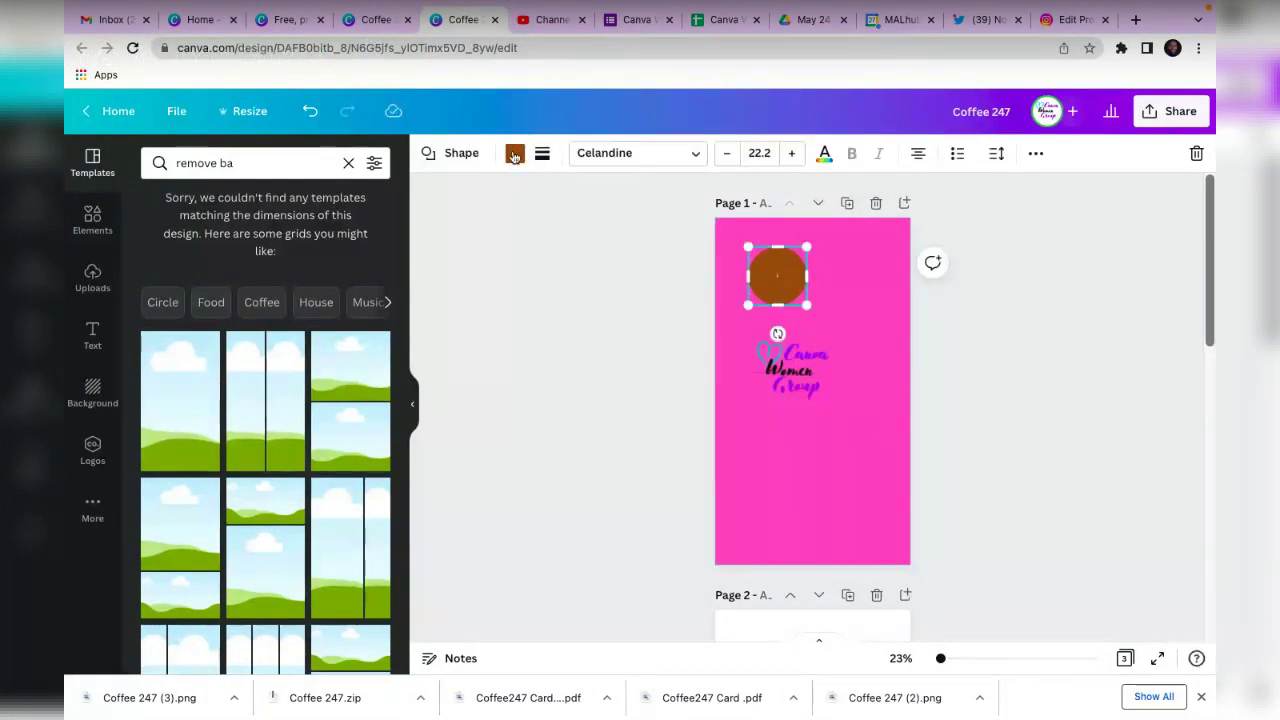
left_click(514, 154)
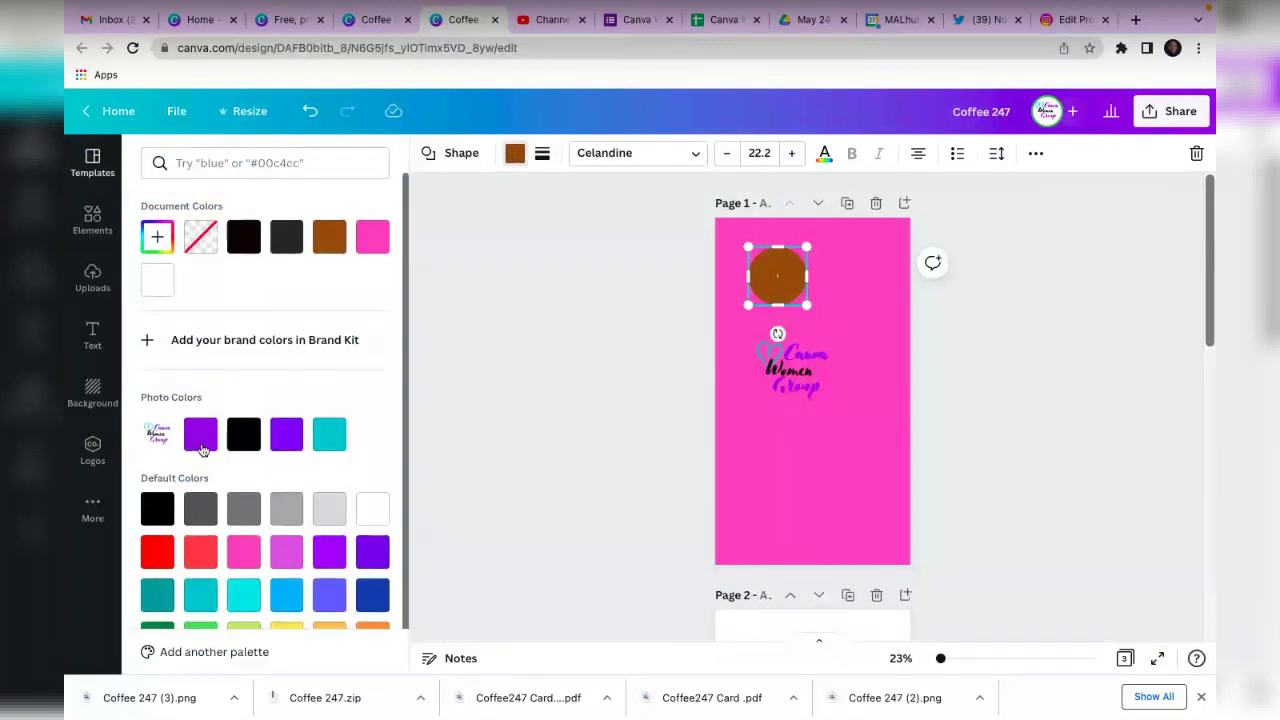
left_click(159, 288)
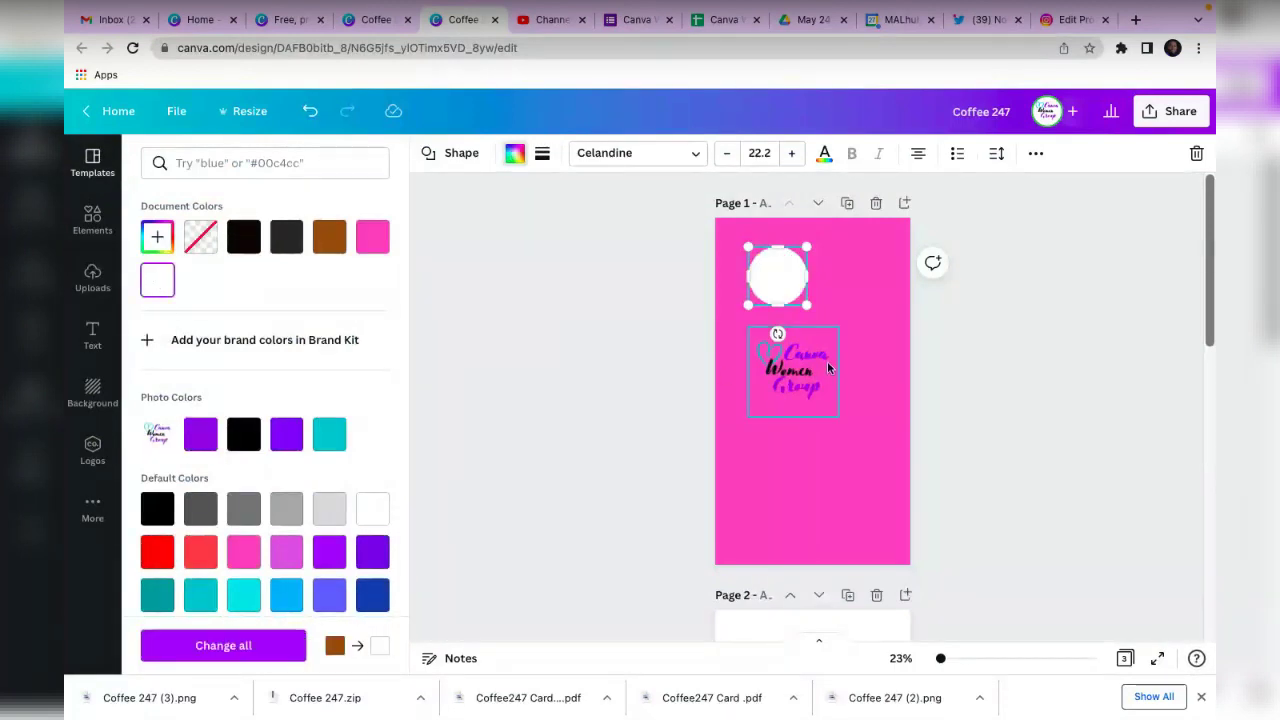
Move the Canva Women Group logo onto the white circle and send the circle backward behind it.
left_click_drag(828, 368, 804, 272)
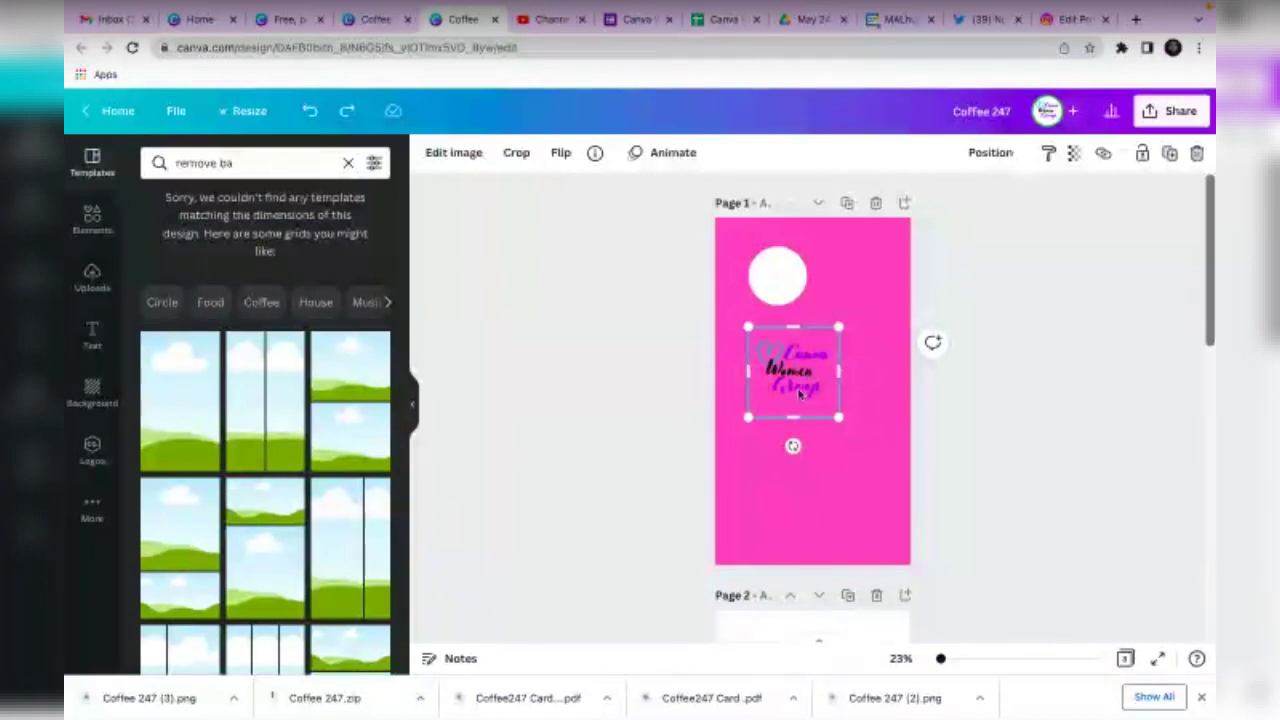
left_click_drag(799, 396, 781, 288)
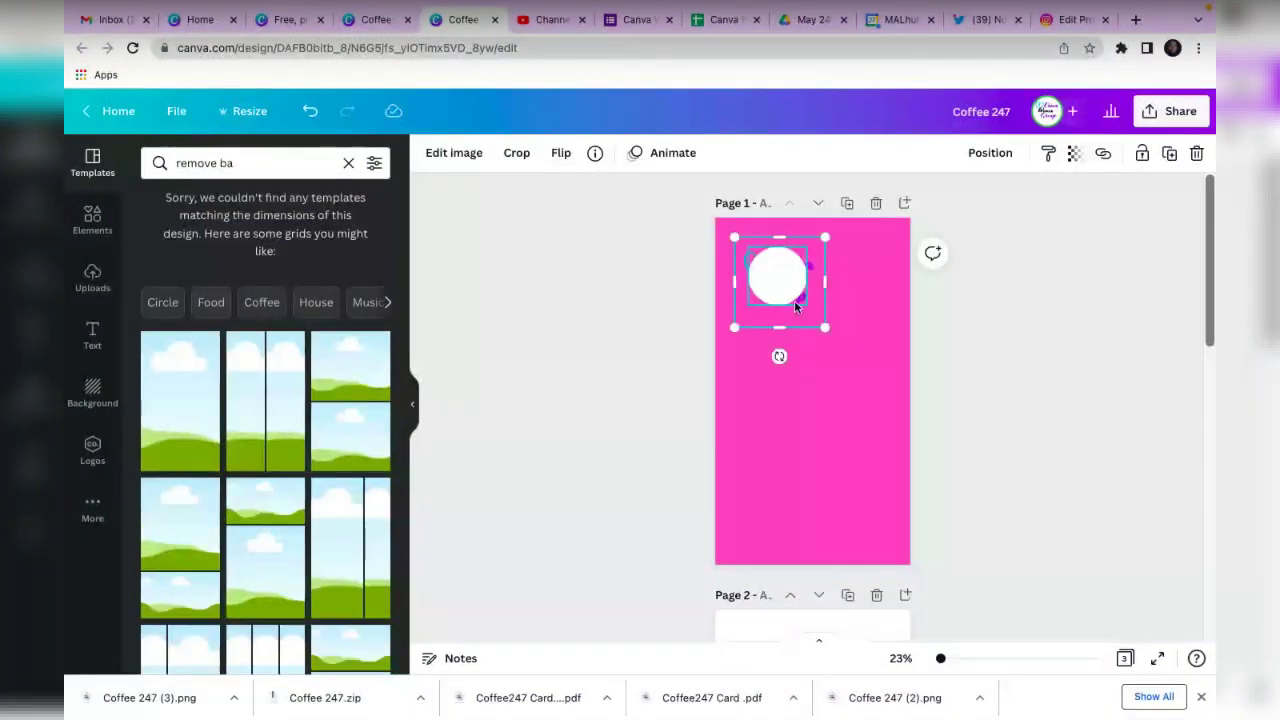
right_click(781, 288)
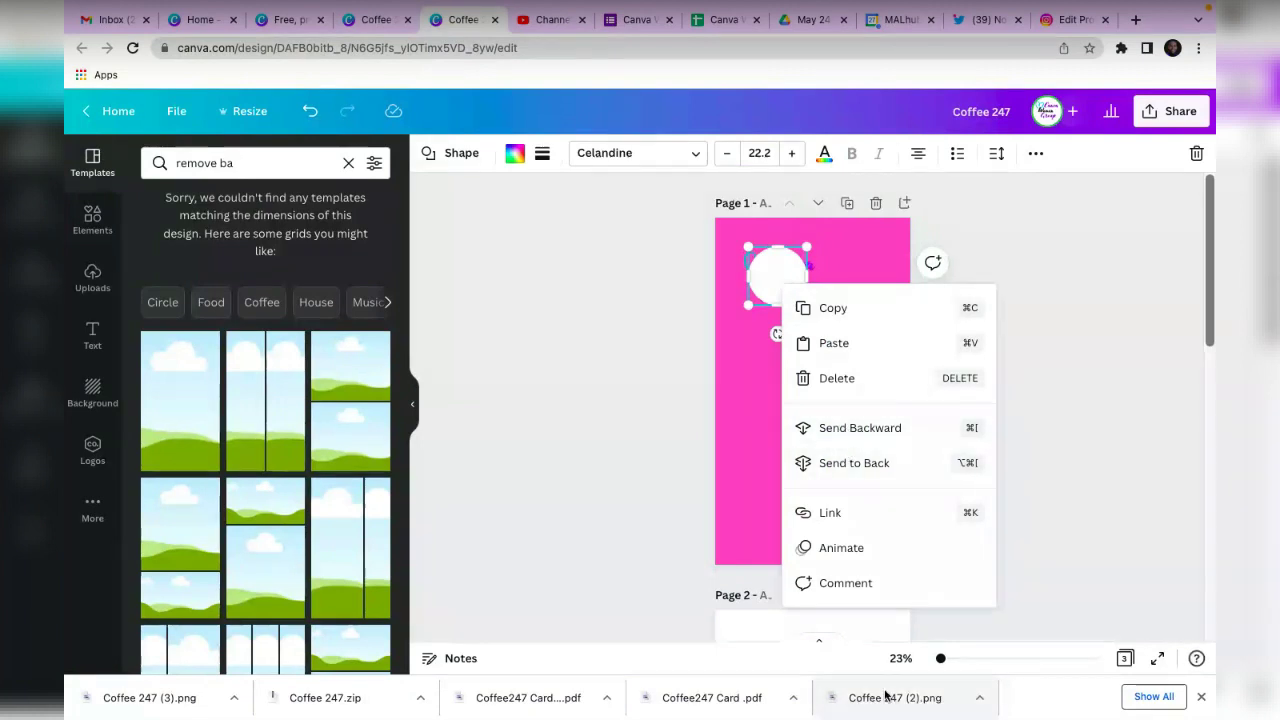
left_click(851, 439)
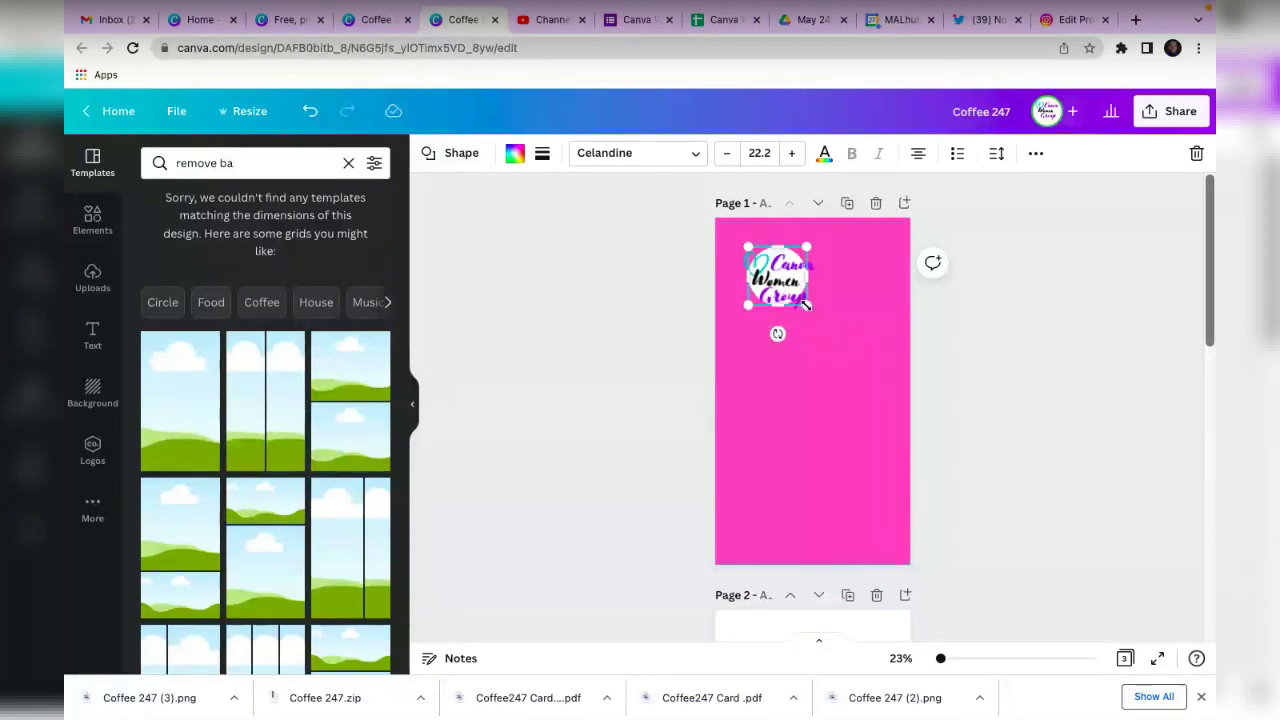
Enlarge the white circle so it encloses the whole logo and scale the logo down slightly to fit inside it.
left_click_drag(797, 300, 819, 322)
left_click_drag(748, 246, 726, 231)
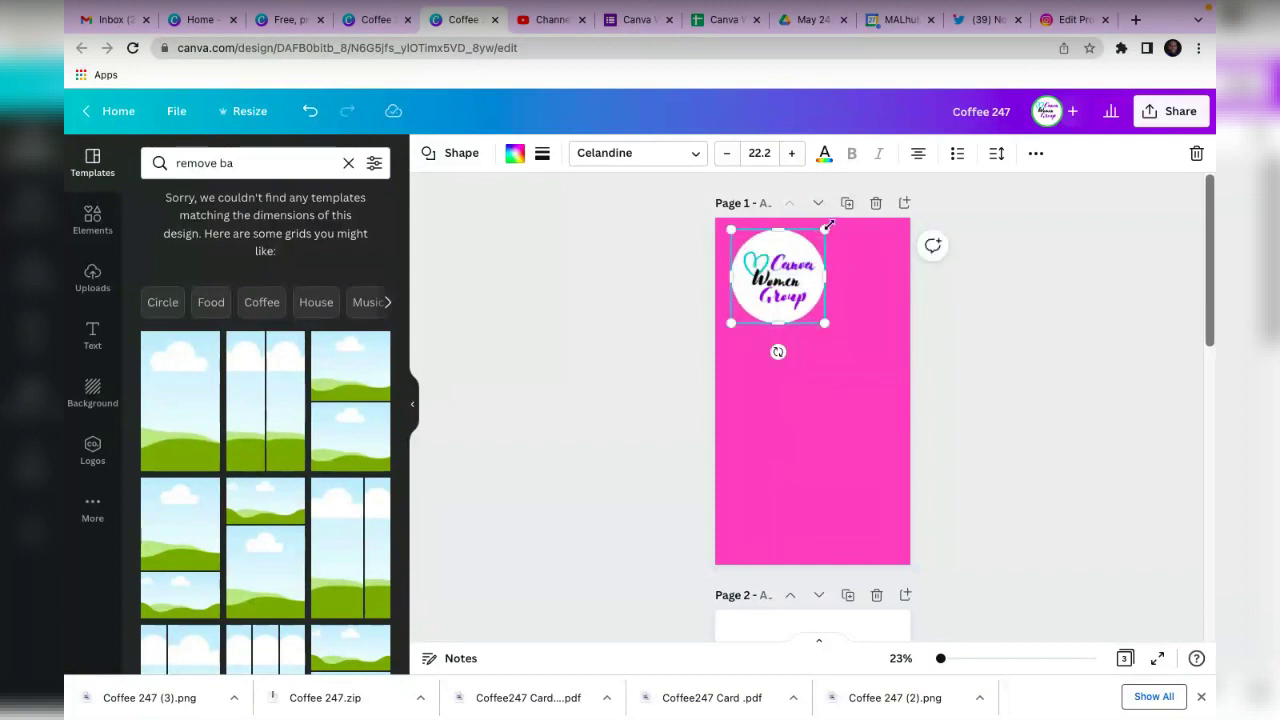
left_click_drag(825, 229, 828, 231)
left_click(854, 288)
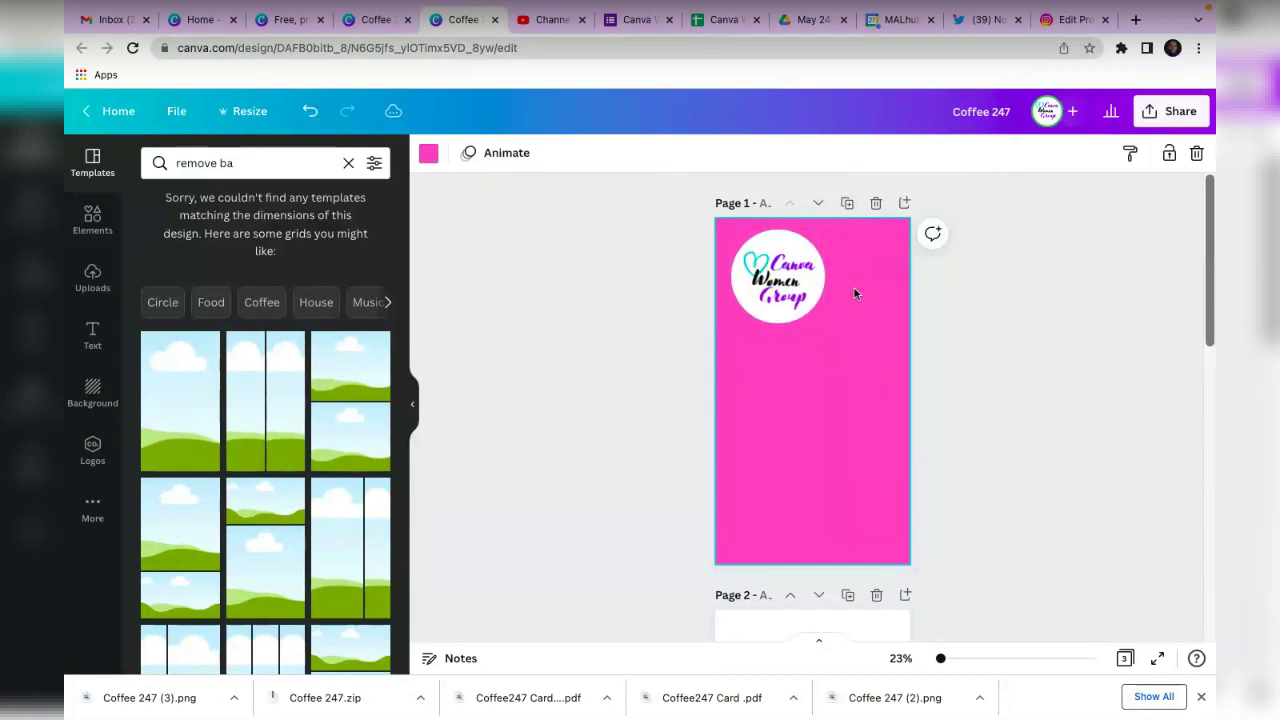
left_click(775, 282)
mouse_move(817, 322)
left_mouse_down()
mouse_move(838, 330)
mouse_move(822, 321)
left_mouse_up()
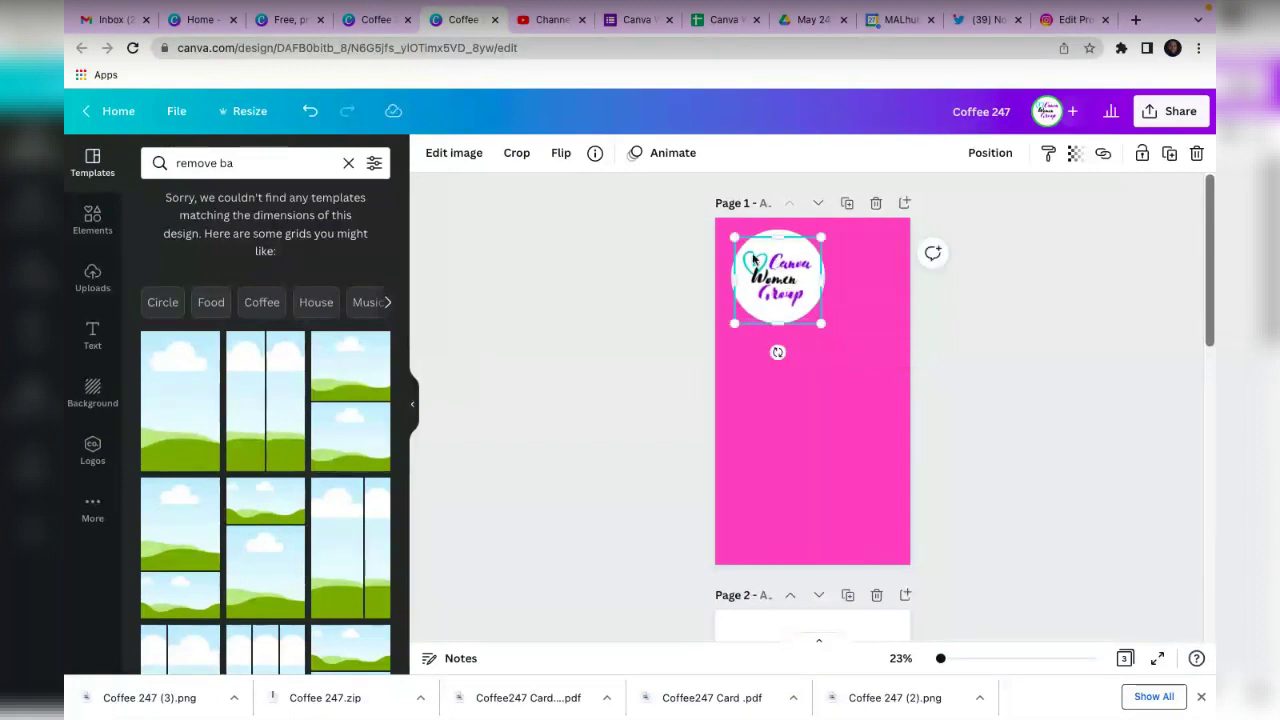
Scale the Canva Women Group logo down on page 1 and centre it within the white circle.
mouse_move(735, 239)
left_mouse_down()
mouse_move(757, 253)
mouse_move(729, 244)
left_mouse_up()
left_click(878, 340)
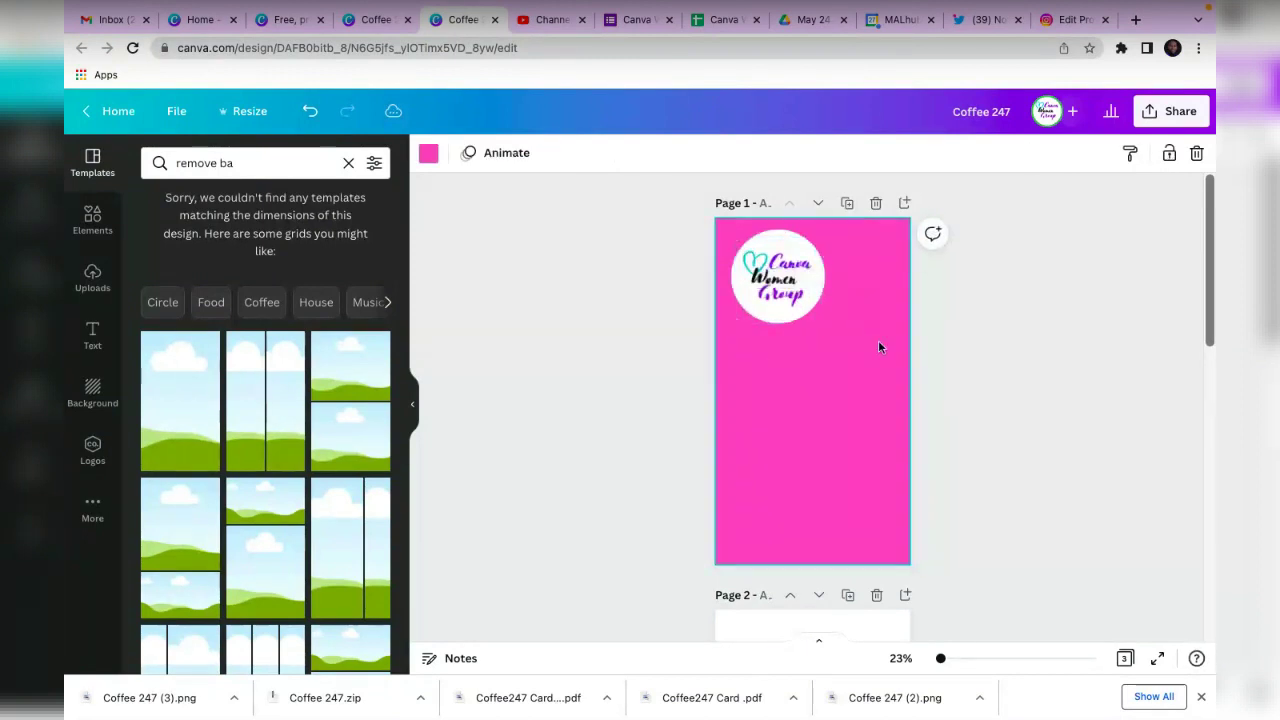
left_click(757, 312)
scroll(824, 252, "up", 2)
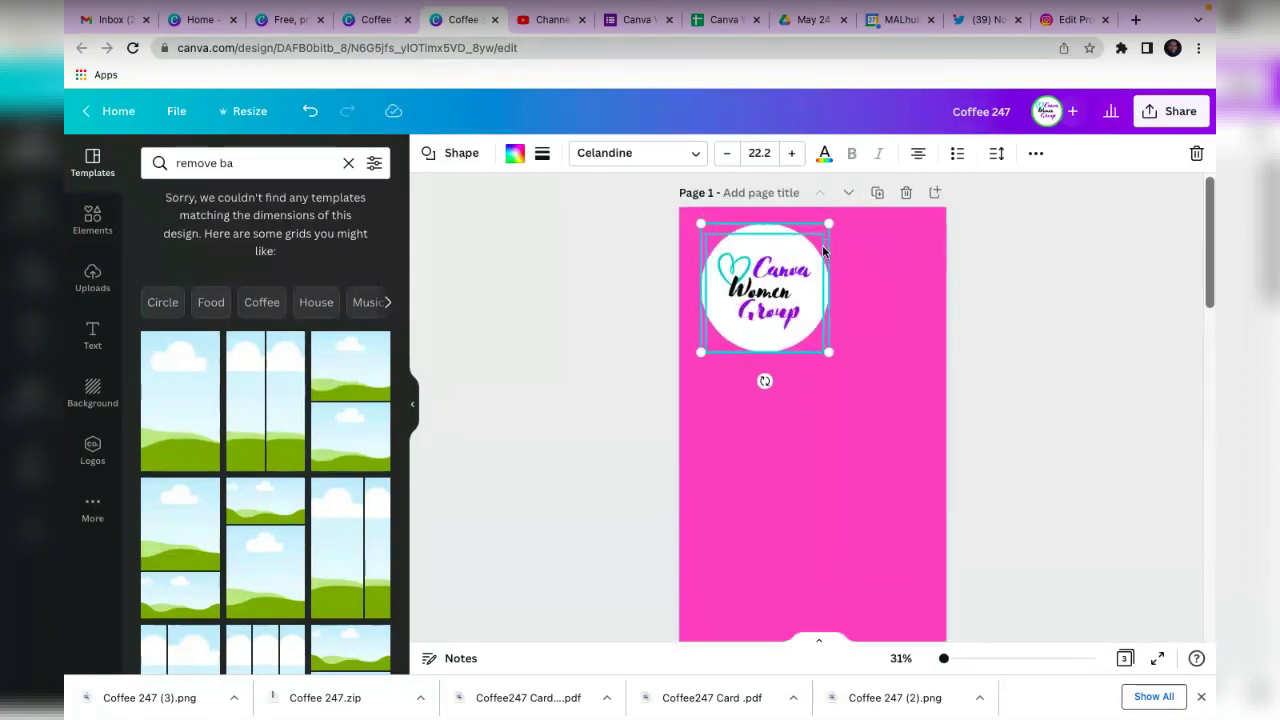
scroll(824, 252, "up", 3)
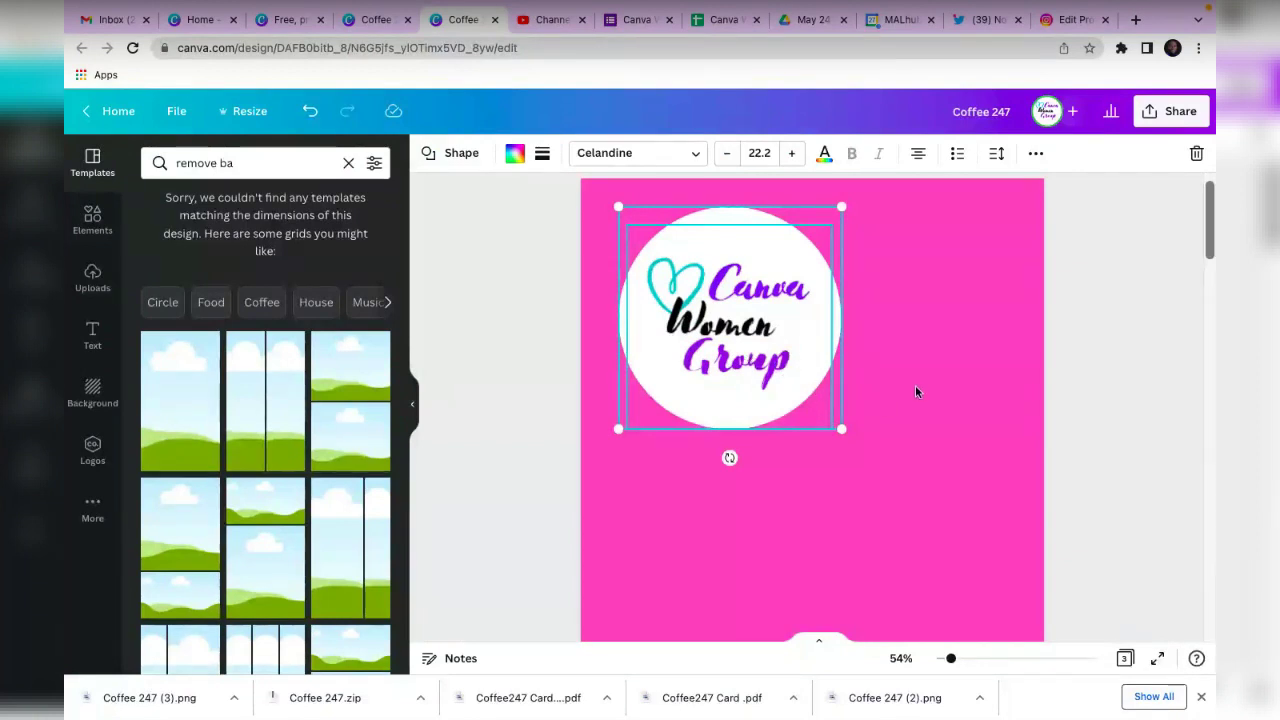
left_click(915, 391)
left_click(635, 224)
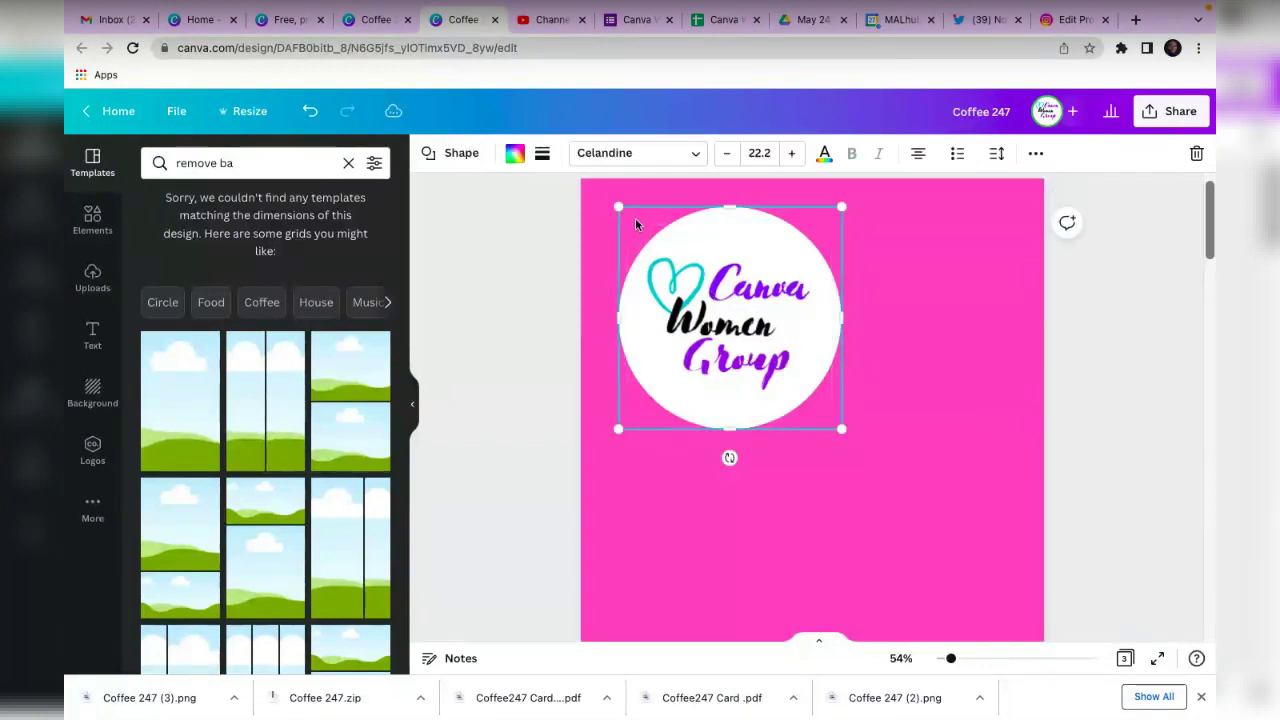
left_click(683, 287)
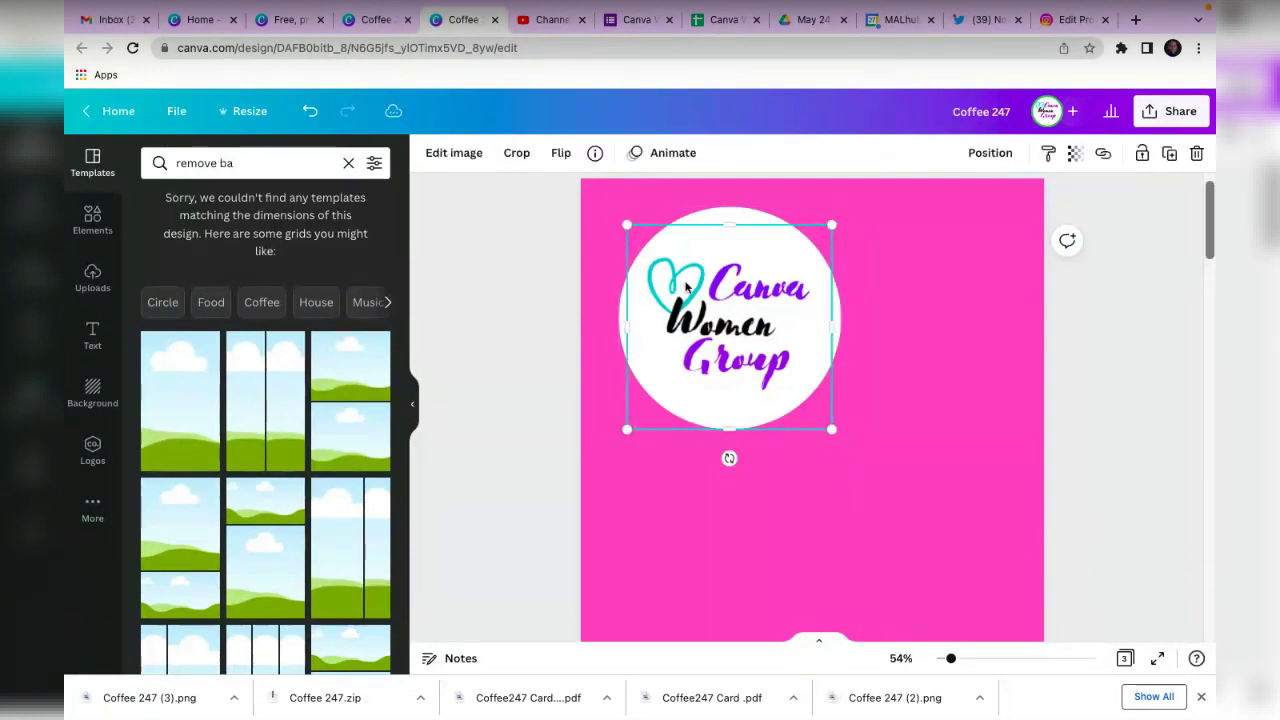
left_click_drag(832, 431, 806, 382)
left_click_drag(707, 318, 727, 326)
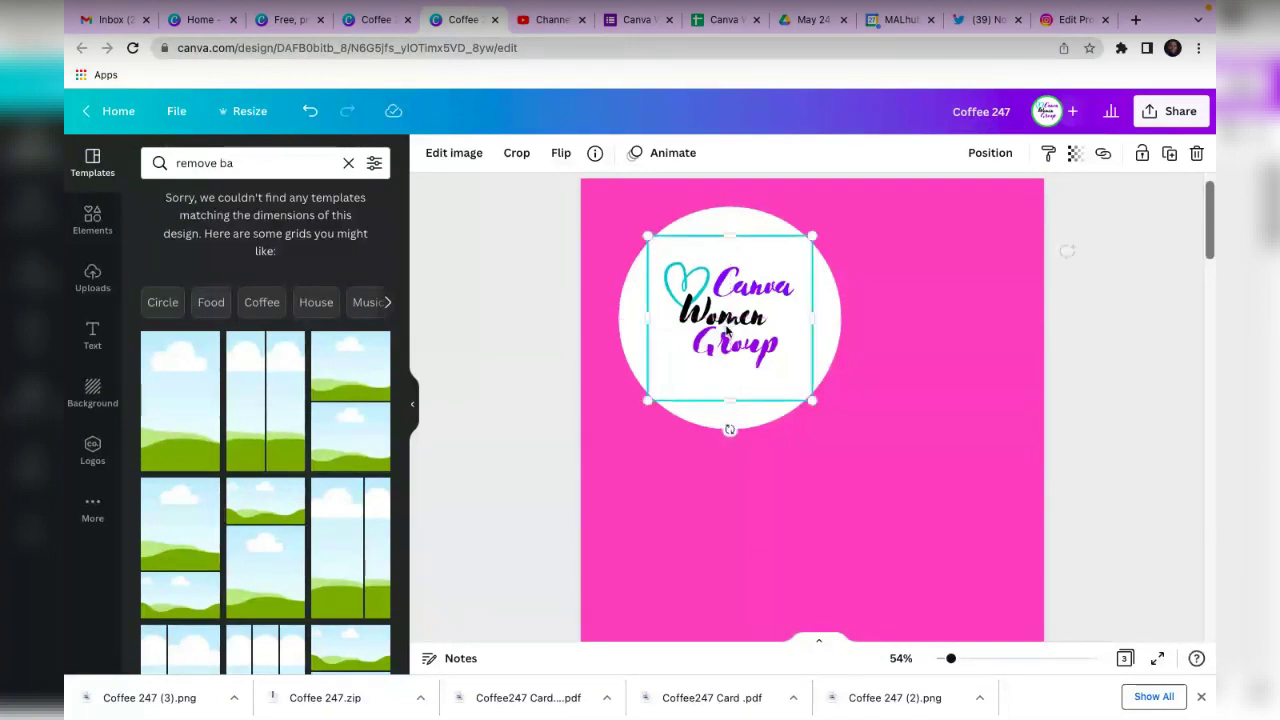
left_click(930, 415)
Shrink the white circle so it fits closely around the logo while keeping it round.
left_click(822, 305)
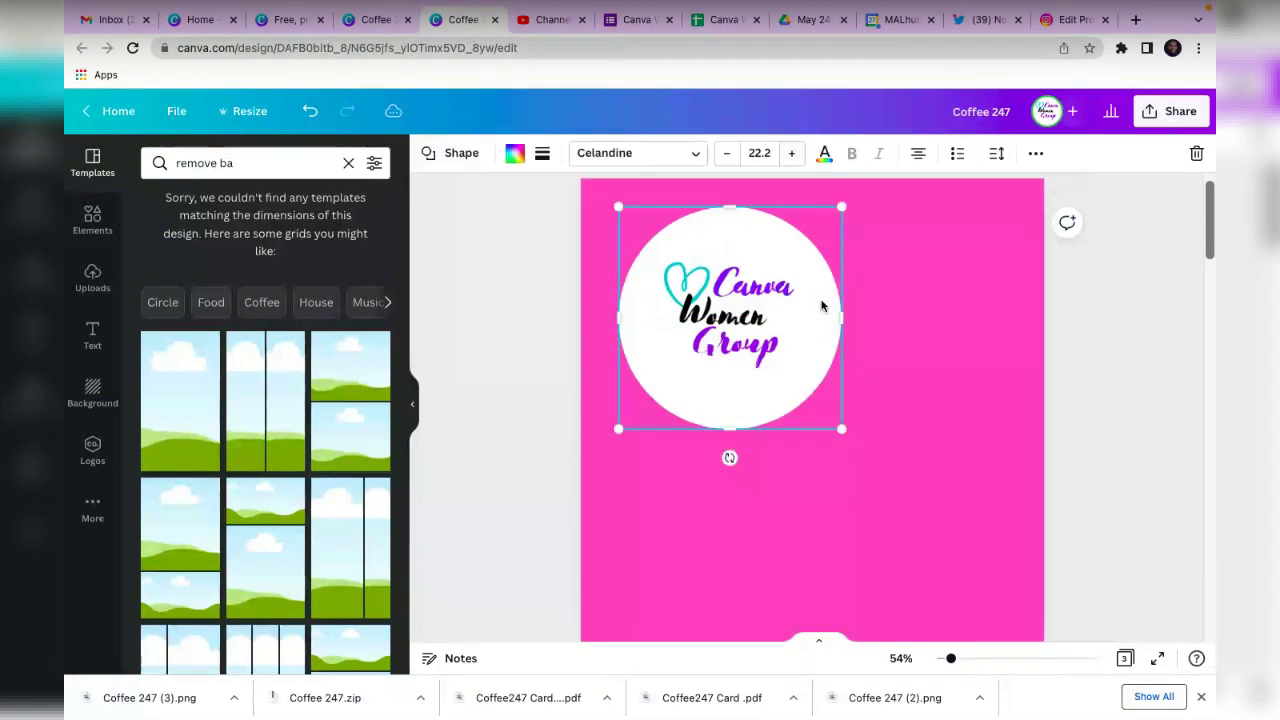
left_click_drag(841, 207, 833, 214)
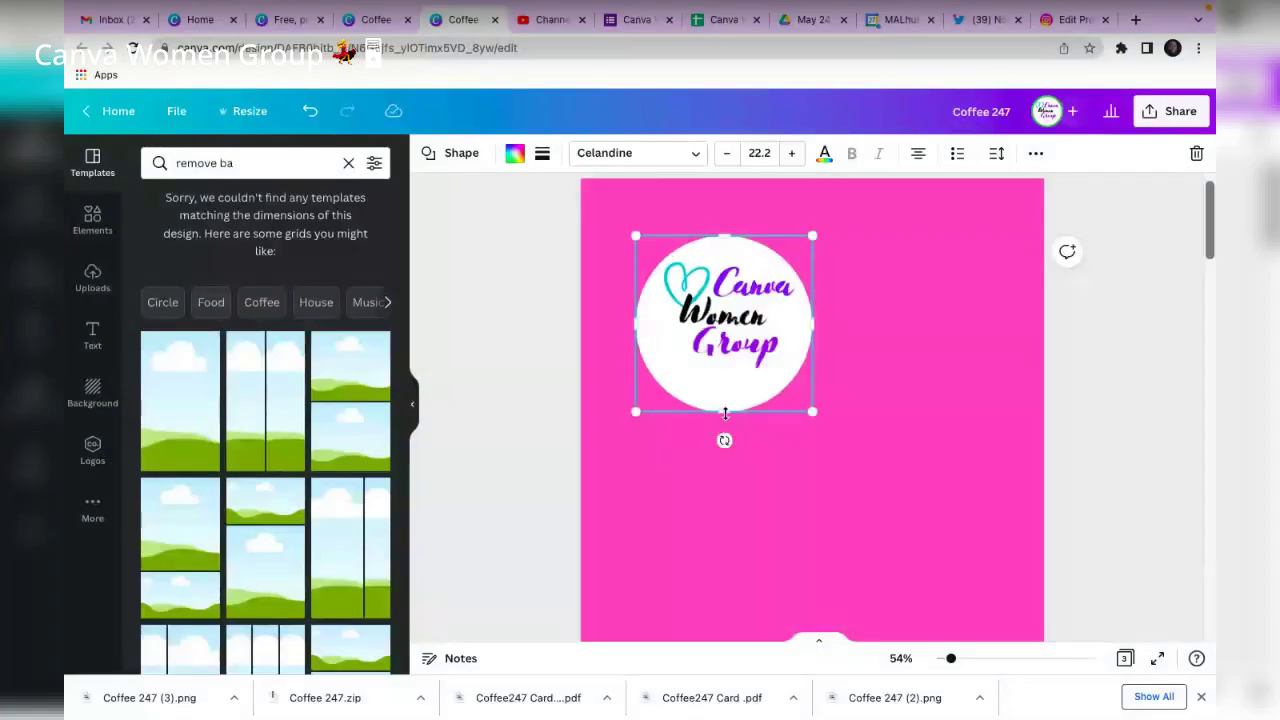
mouse_move(726, 413)
left_mouse_down()
mouse_move(719, 381)
mouse_move(721, 401)
left_mouse_up()
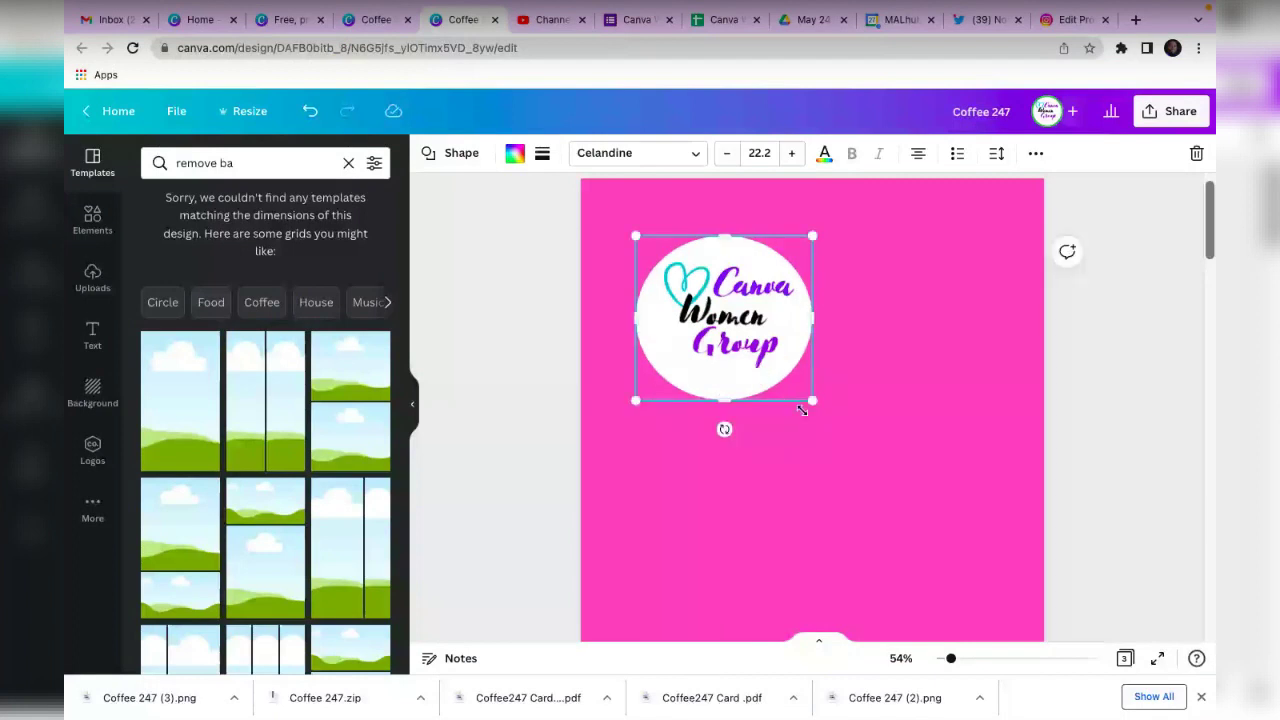
left_click_drag(811, 401, 788, 398)
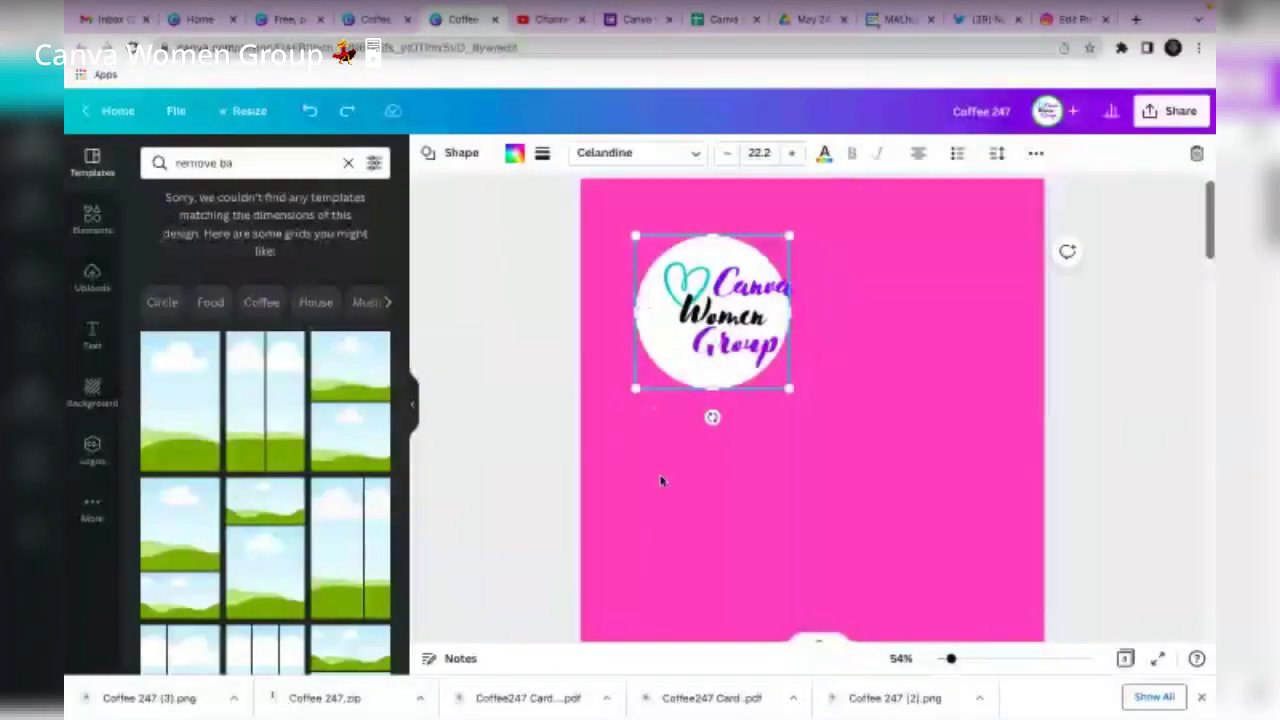
left_click(691, 443)
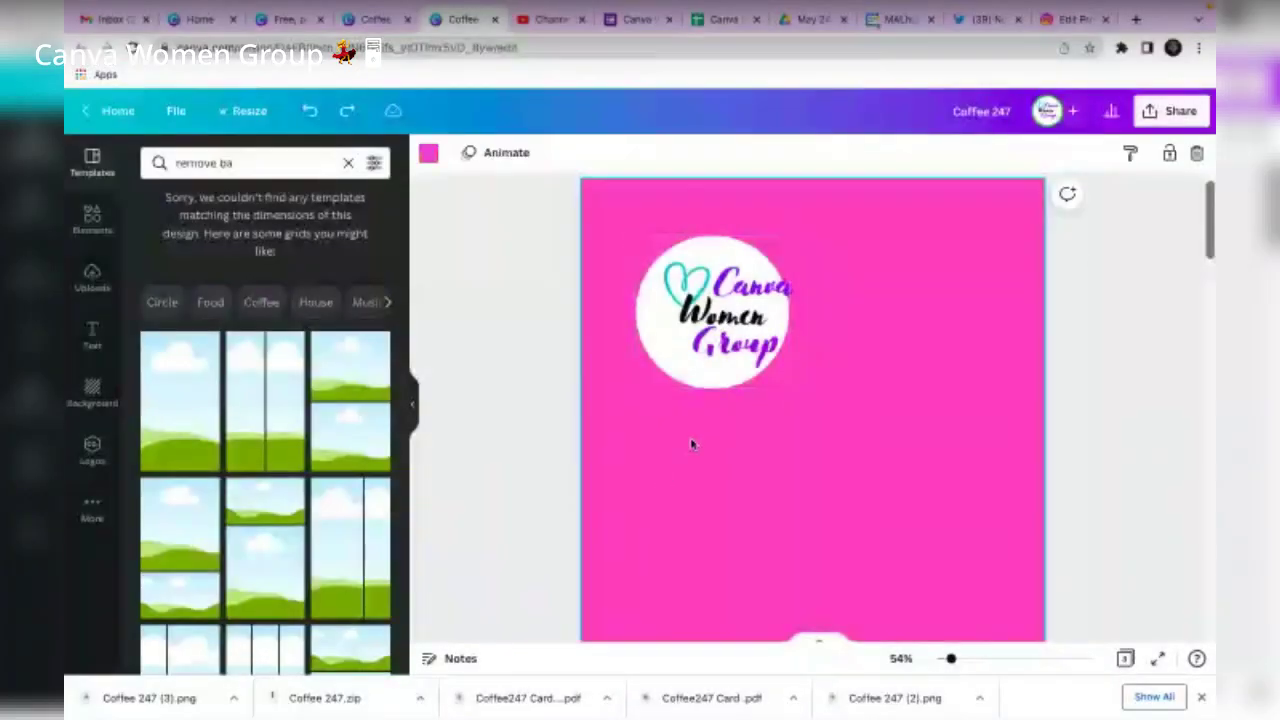
Move the logo back over the middle of the smaller white circle.
left_click(715, 330)
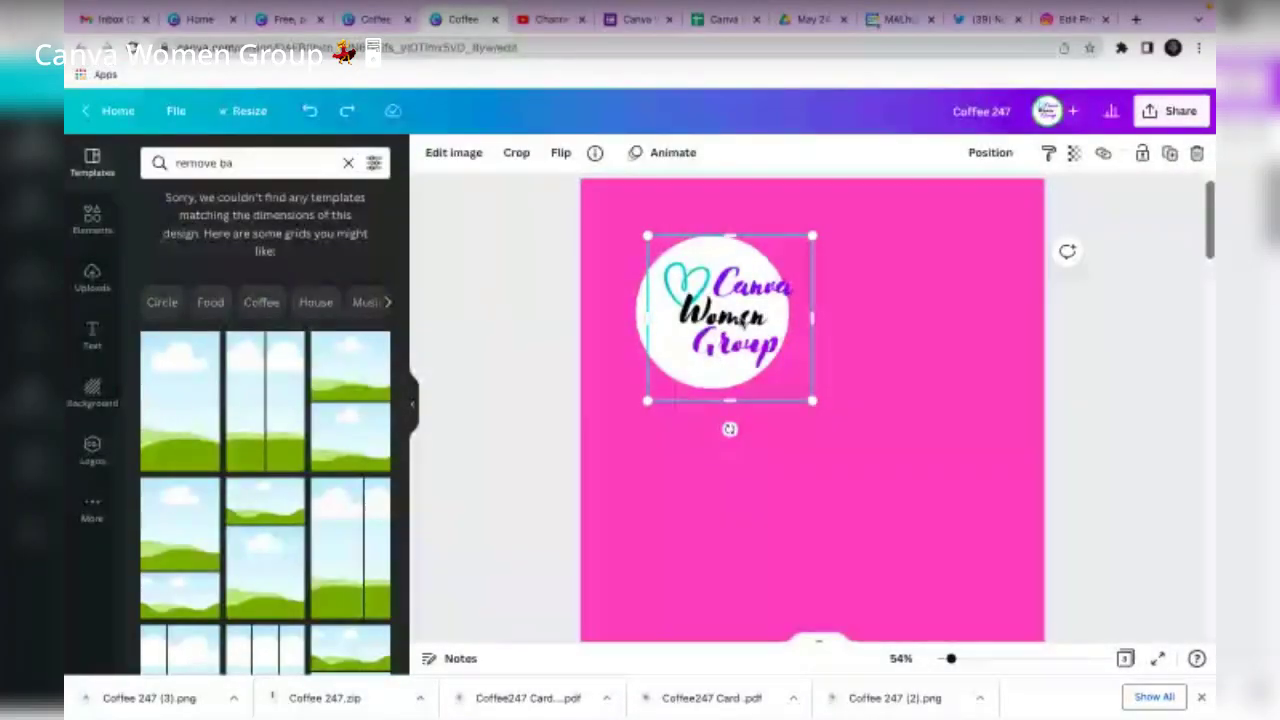
mouse_move(738, 318)
left_mouse_down()
mouse_move(717, 318)
mouse_move(724, 327)
left_mouse_up()
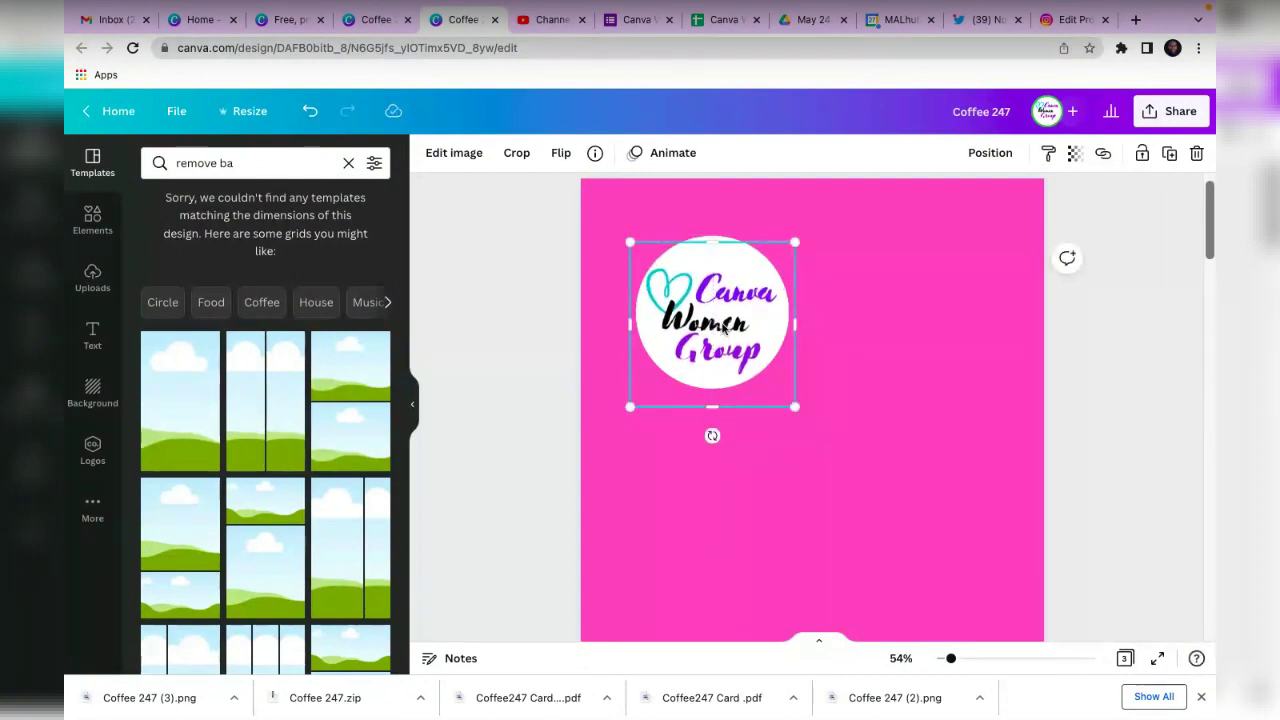
left_click(877, 328)
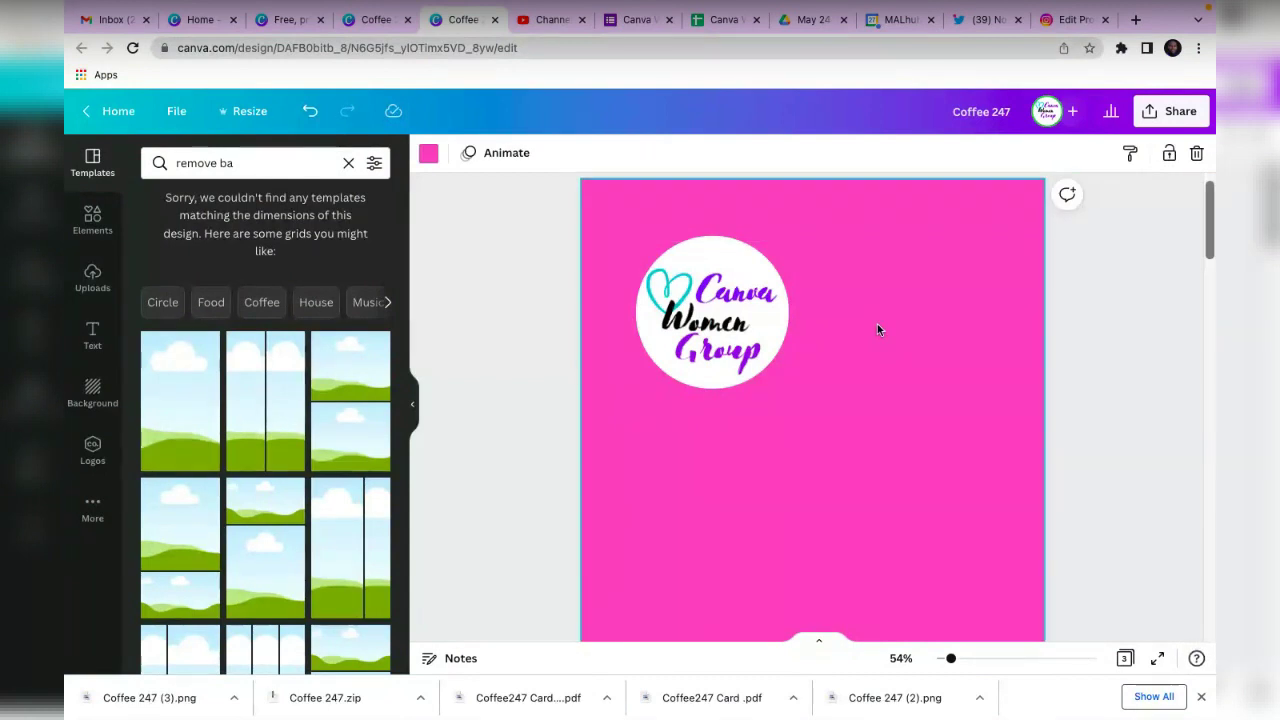
Move the logo off the white circle to its right and shift the circle closer to the page's middle.
left_click_drag(842, 233, 643, 420)
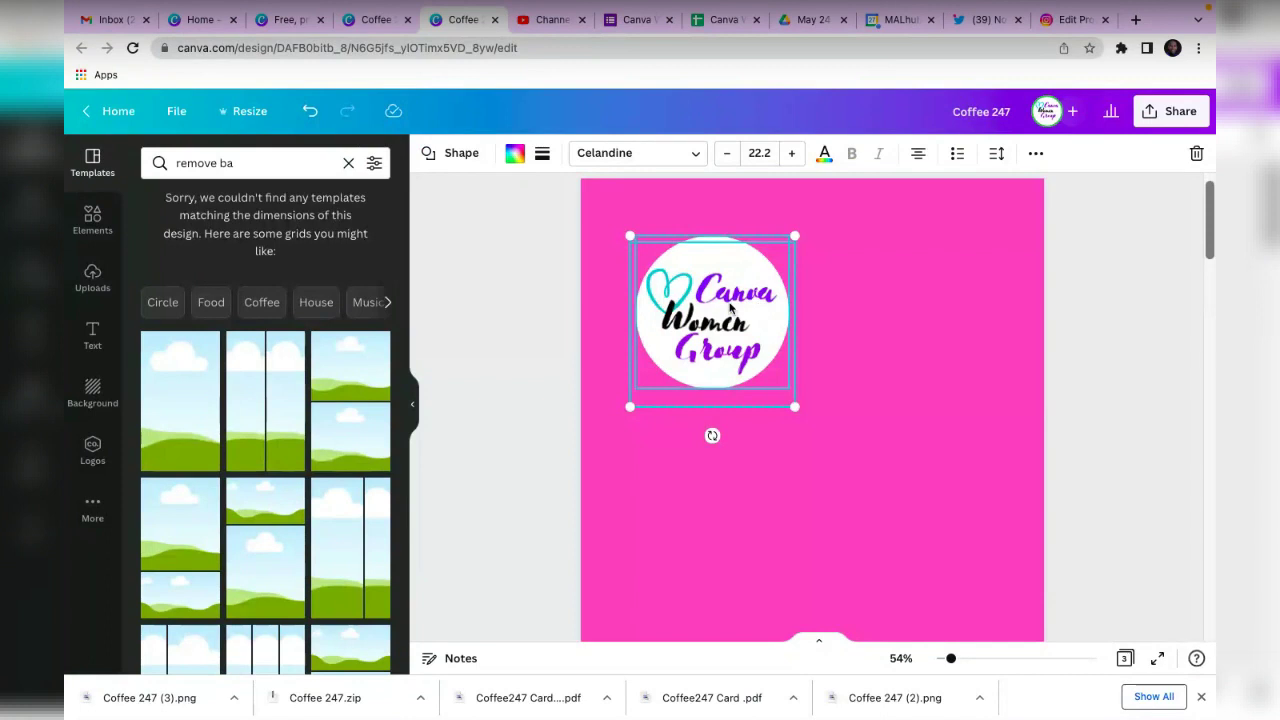
left_click(921, 342)
left_click(677, 320)
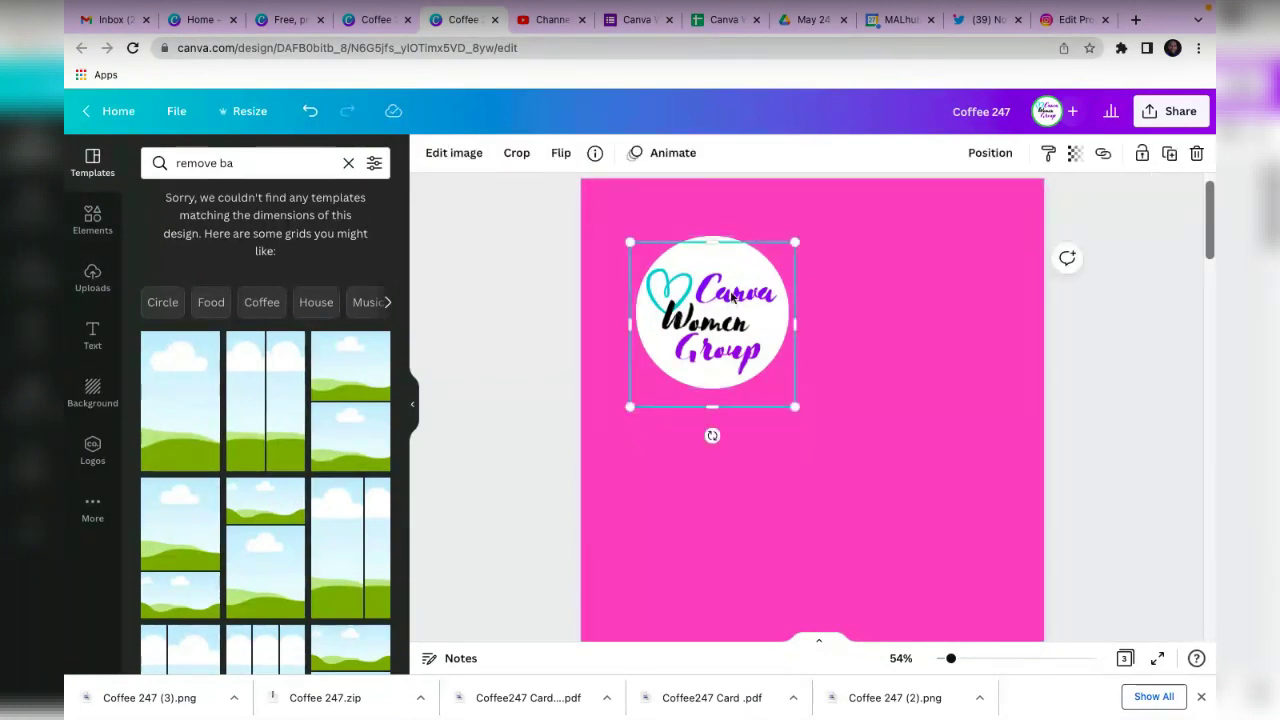
left_click_drag(721, 300, 933, 336)
left_click_drag(697, 280, 749, 340)
Scale the separated logo down to about the circle's width and place it back, centred on the white circle.
left_click(925, 355)
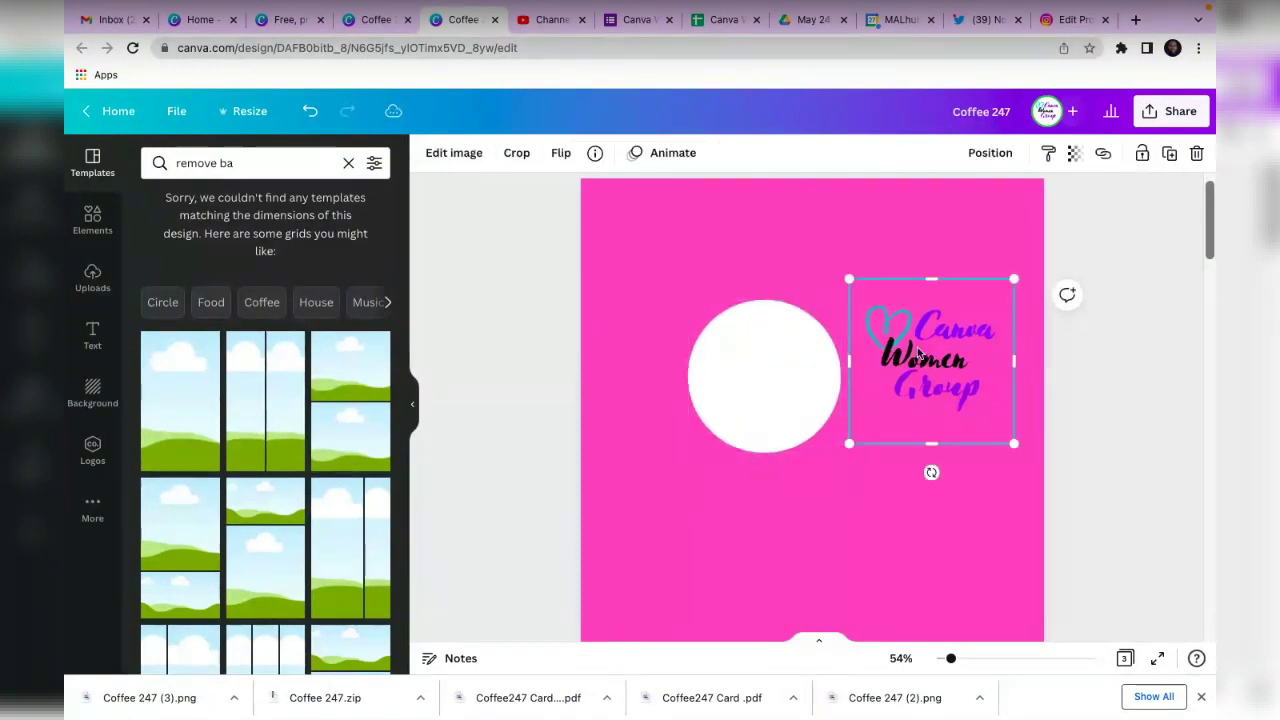
left_click_drag(1011, 449, 998, 429)
left_click(946, 470)
left_click_drag(946, 355, 786, 379)
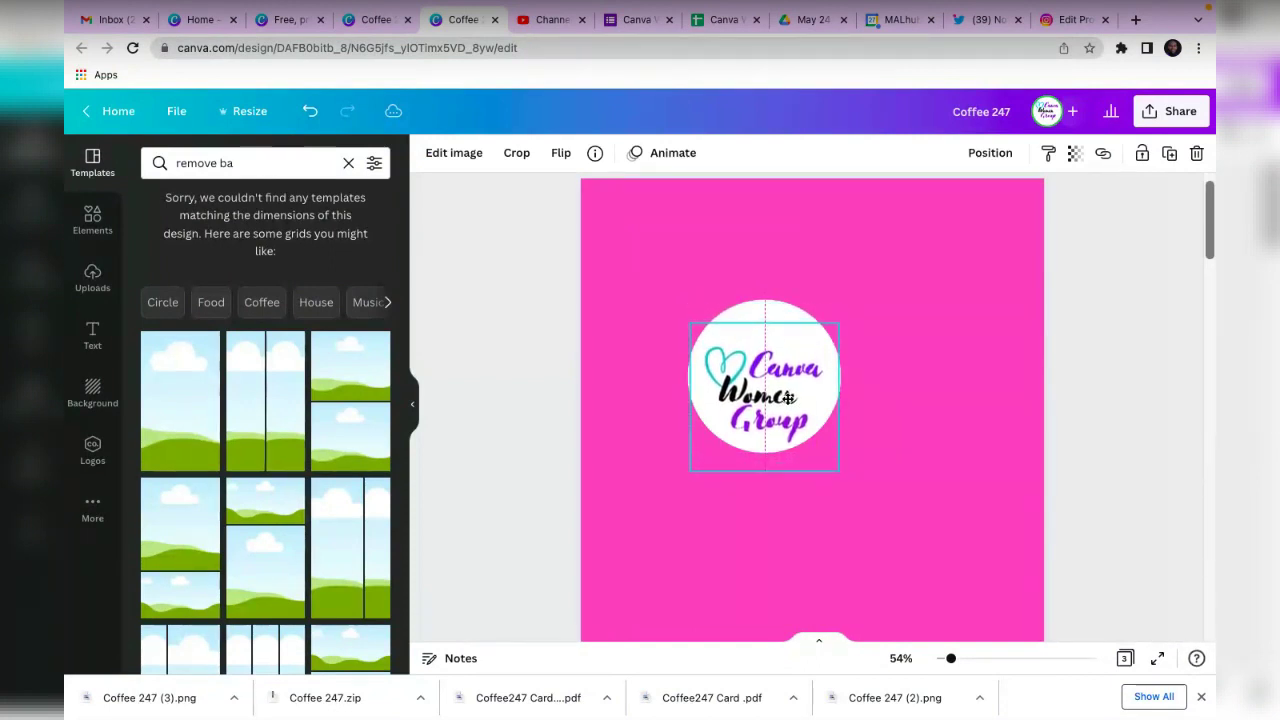
left_click_drag(786, 390, 789, 378)
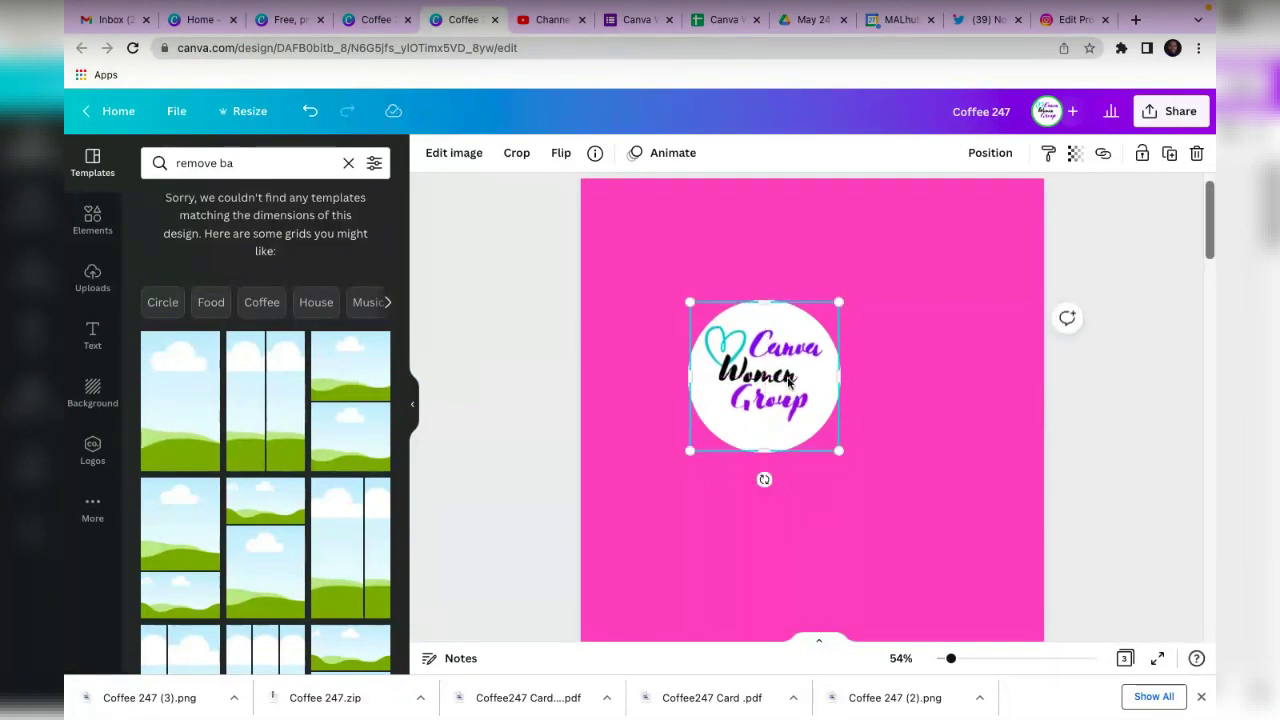
left_click(927, 381)
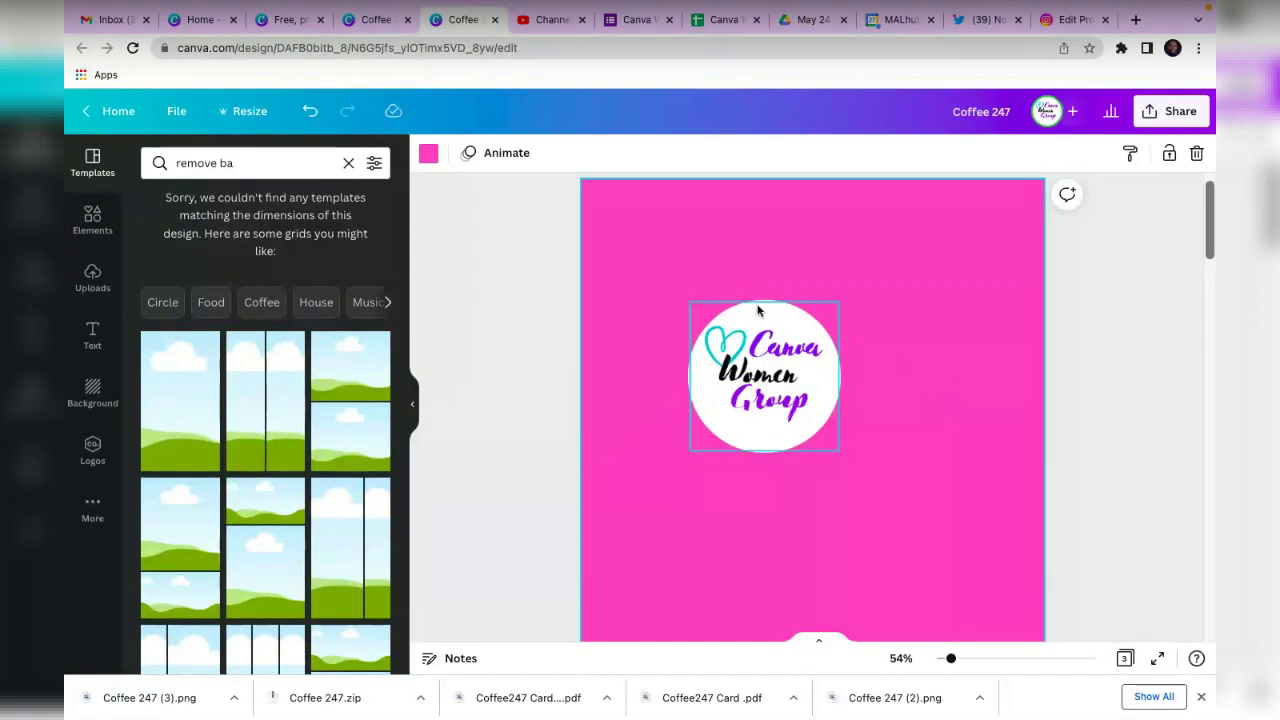
Select the logo and white circle together and check the additional options available for the pair.
left_click_drag(656, 268, 881, 492)
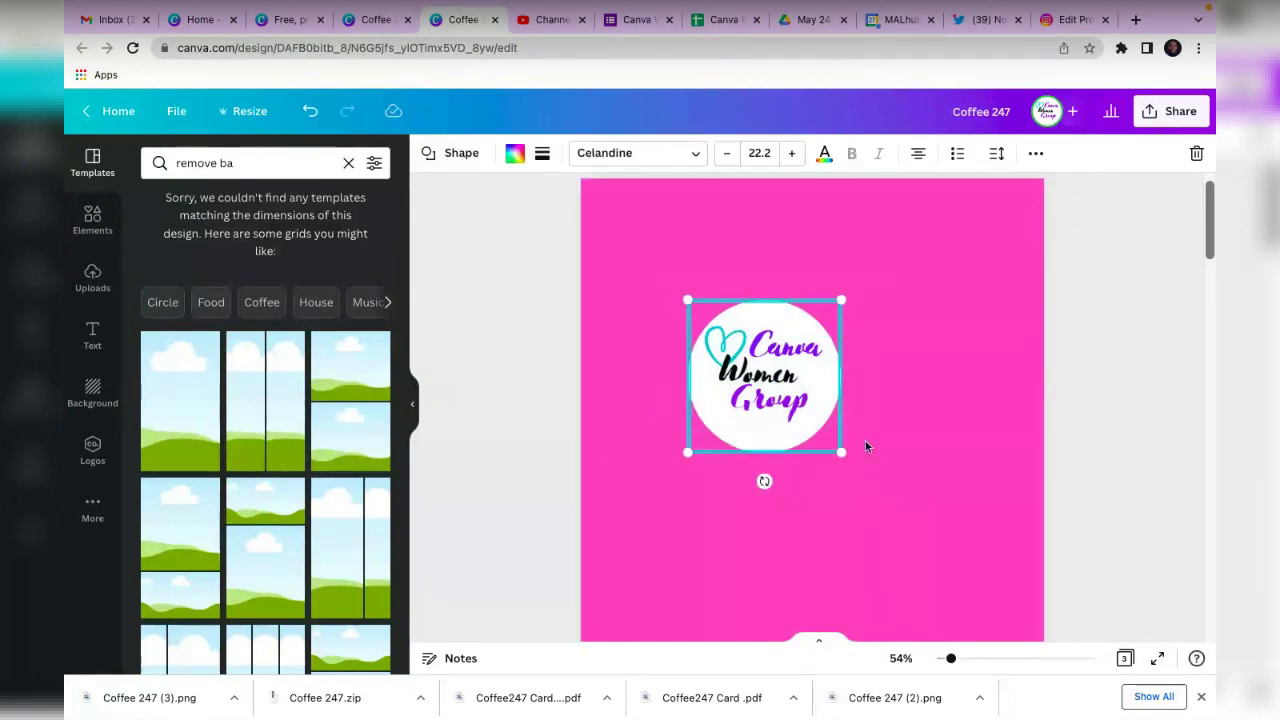
left_click(1038, 156)
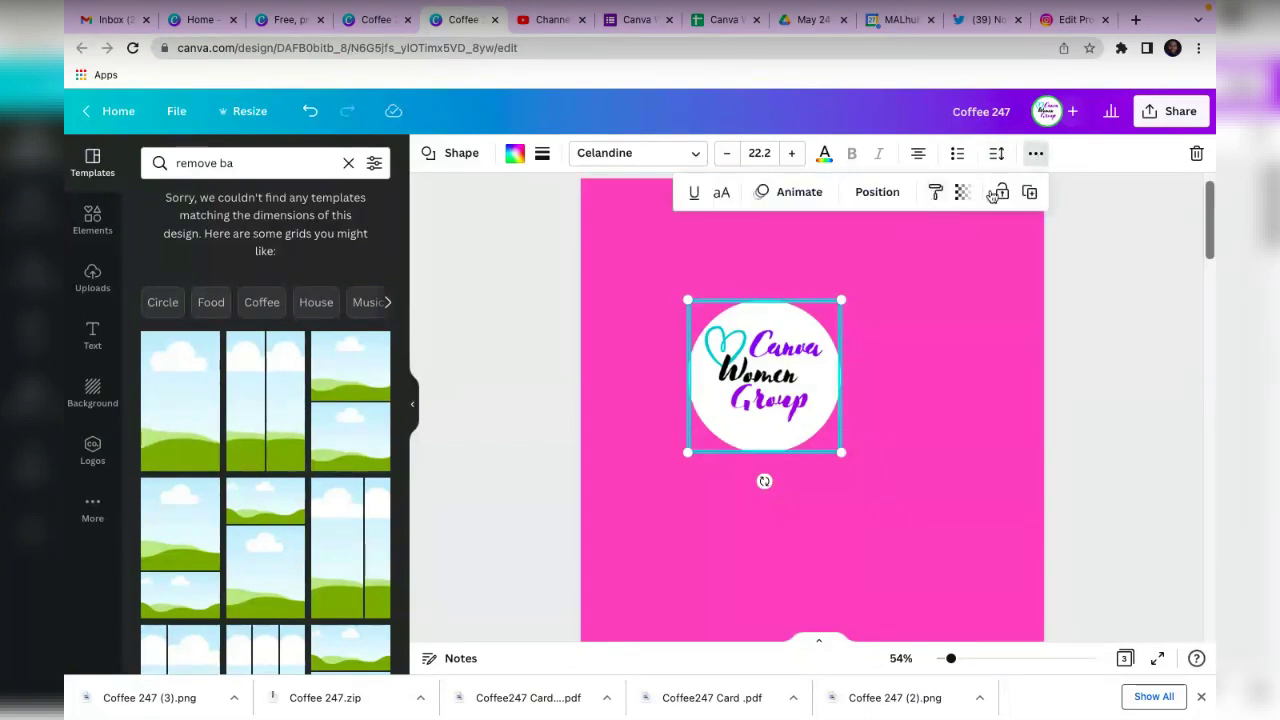
left_click(910, 295)
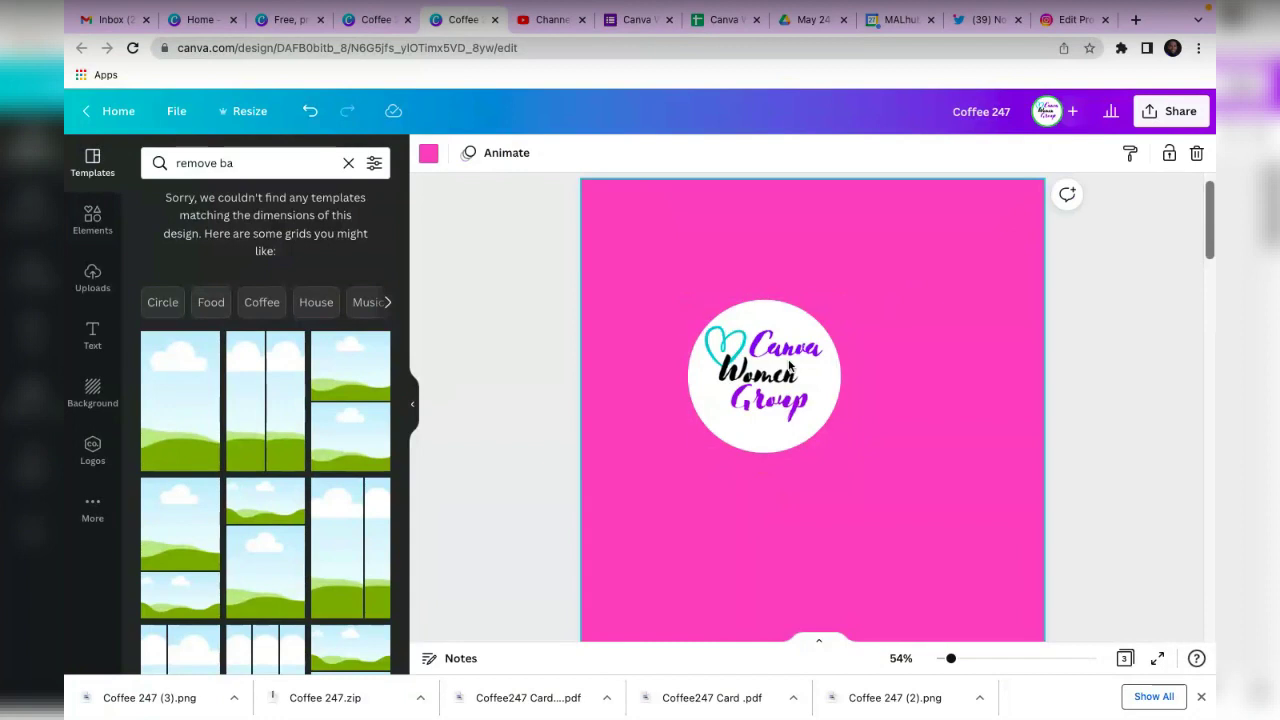
left_click(792, 367)
left_click_drag(935, 273, 687, 455)
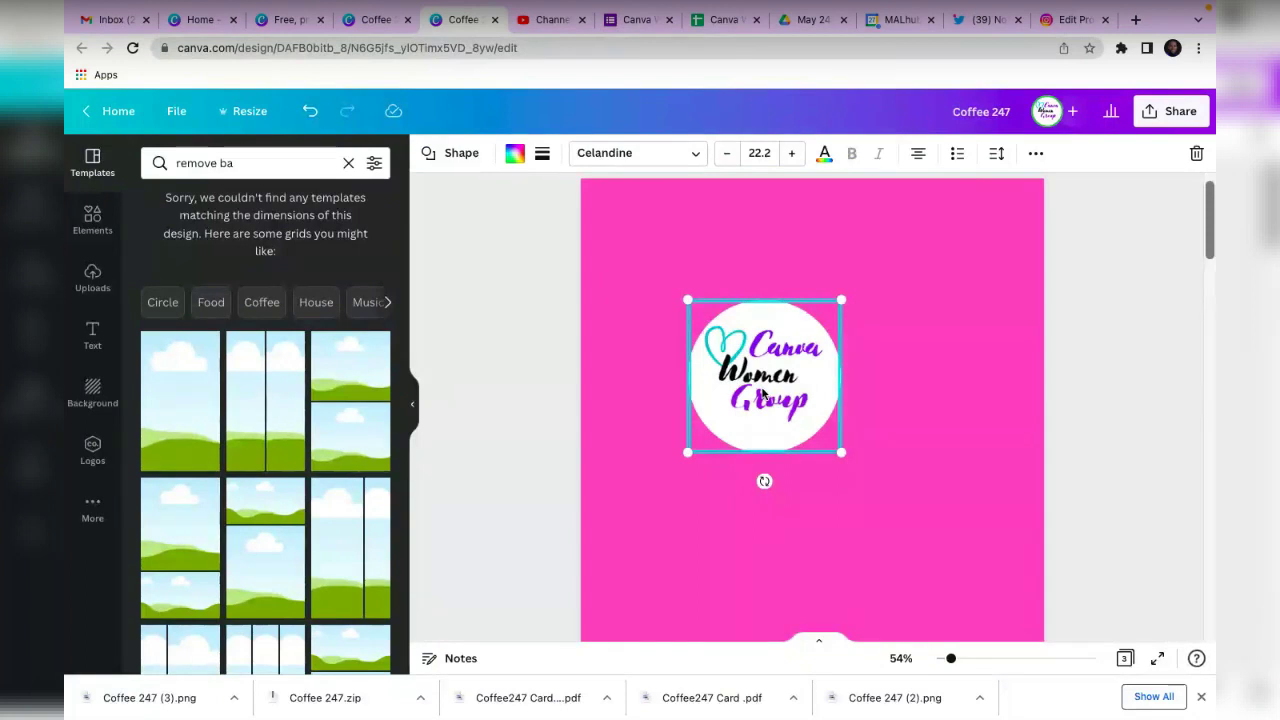
left_click(970, 358)
Nudge the logo slightly lower on the white circle and check how the two line up.
left_click(800, 412)
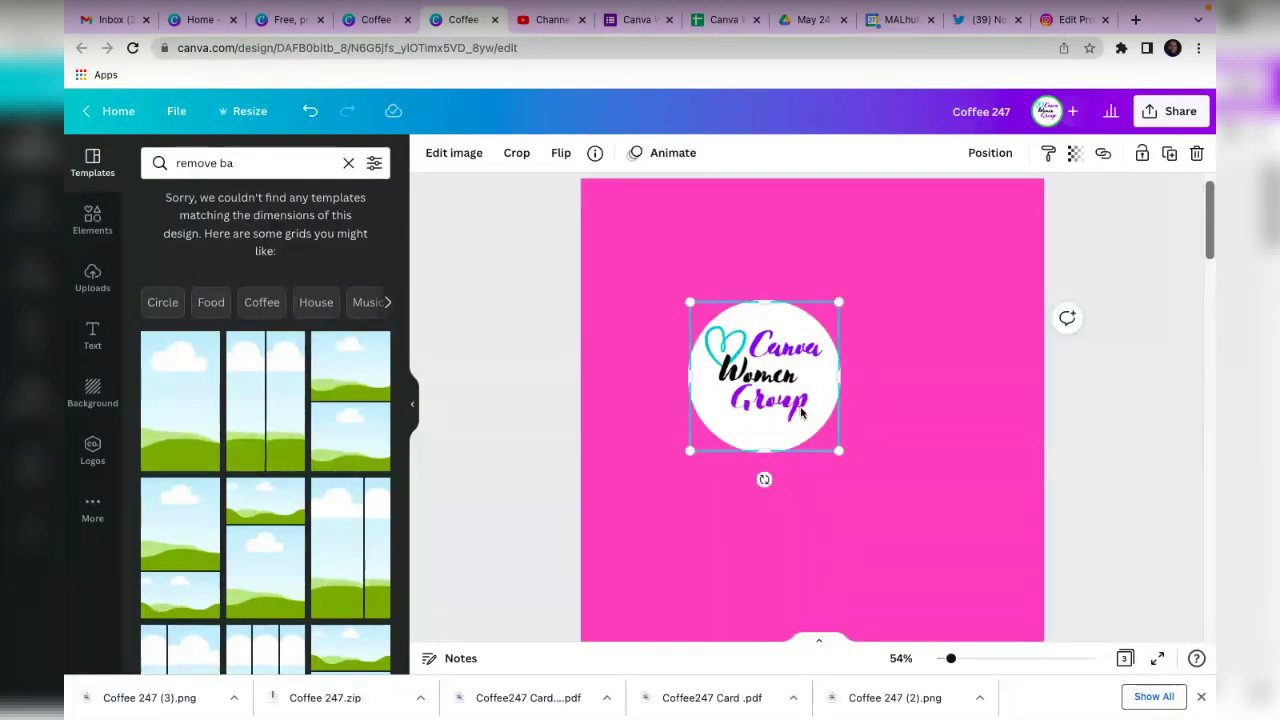
mouse_move(800, 412)
left_mouse_down()
mouse_move(862, 410)
mouse_move(807, 409)
mouse_move(796, 422)
mouse_move(787, 397)
left_mouse_up()
left_click(884, 366)
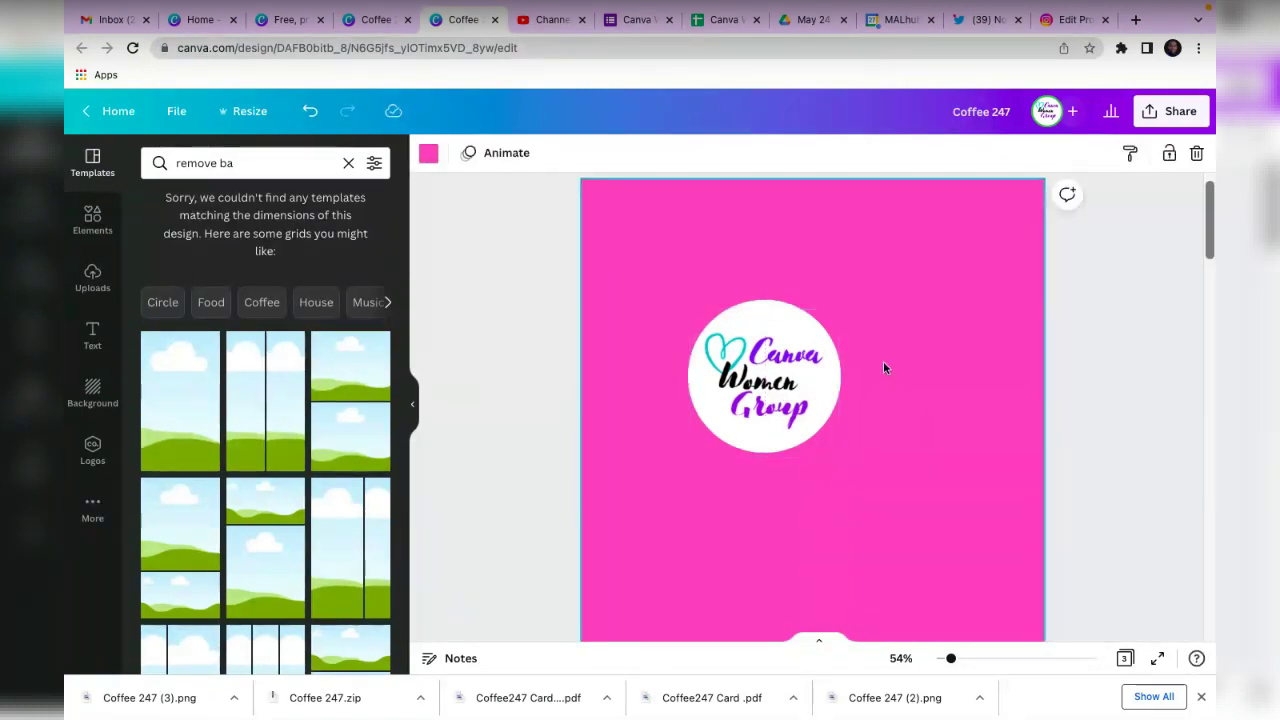
left_click_drag(912, 312, 701, 519)
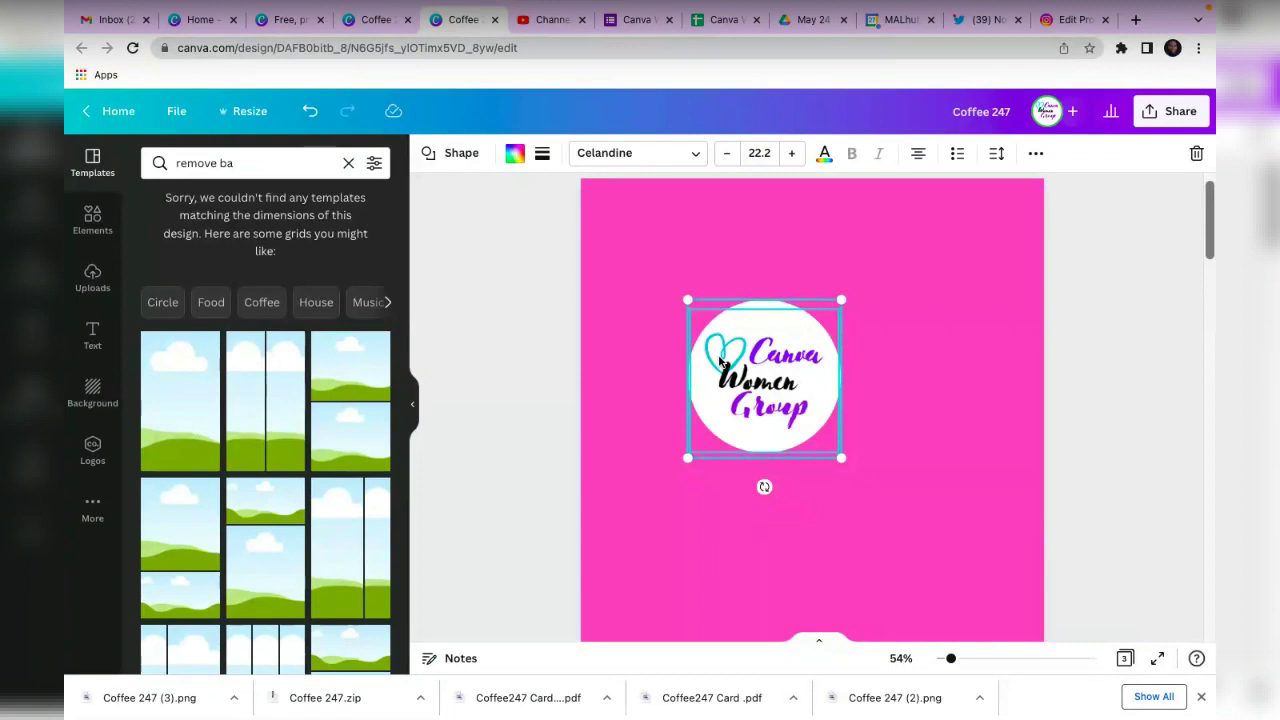
left_click(873, 342)
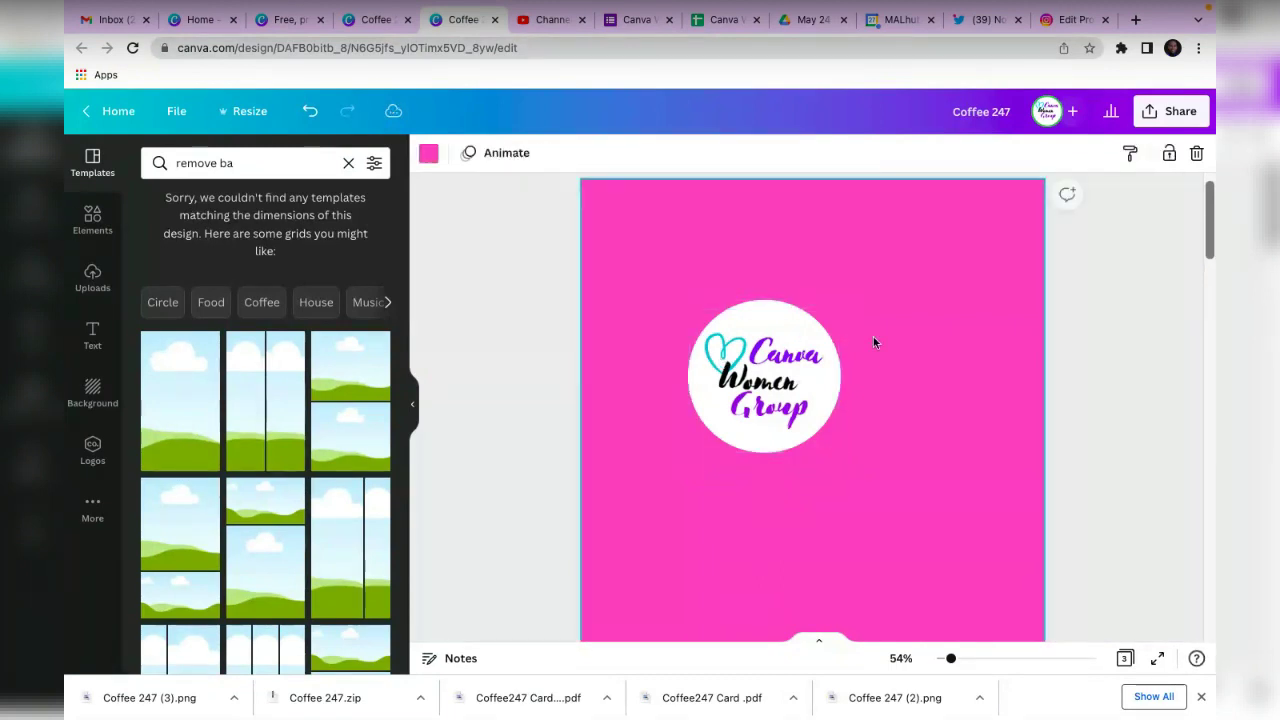
left_click(762, 346)
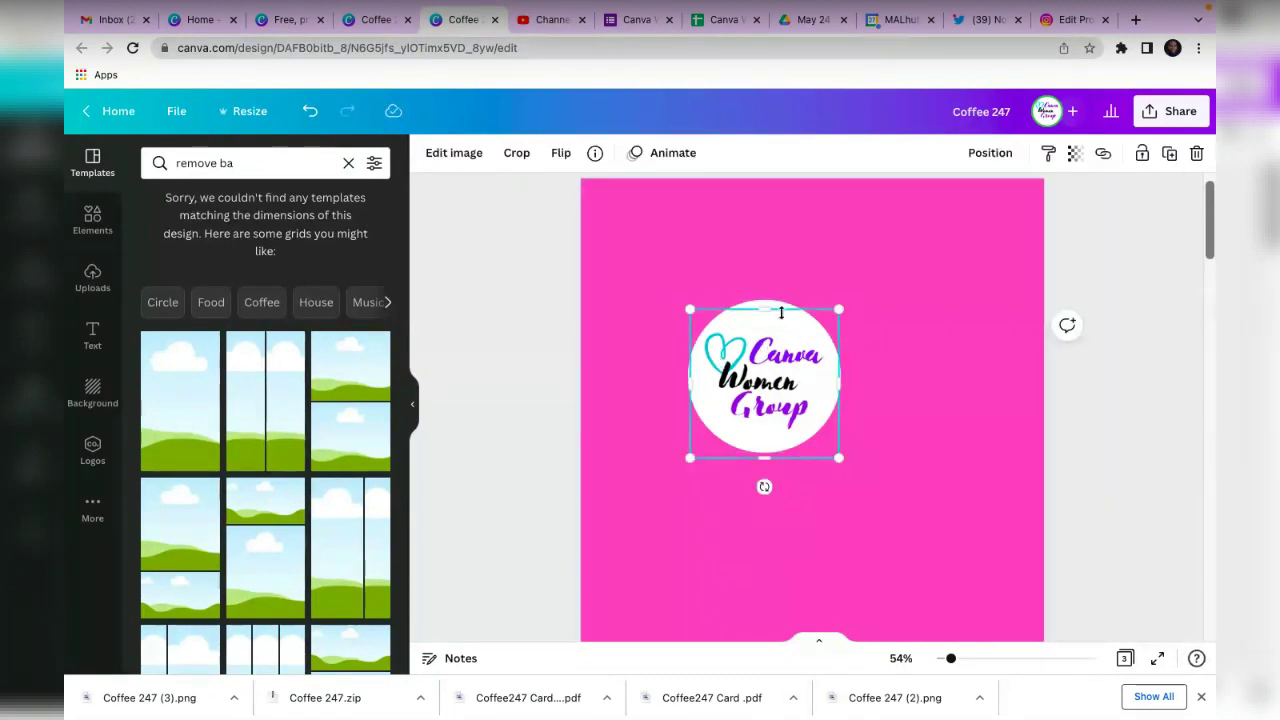
Select the white circle and the logo together and delete both from page 1.
left_click(828, 247)
left_click_drag(691, 267, 850, 428)
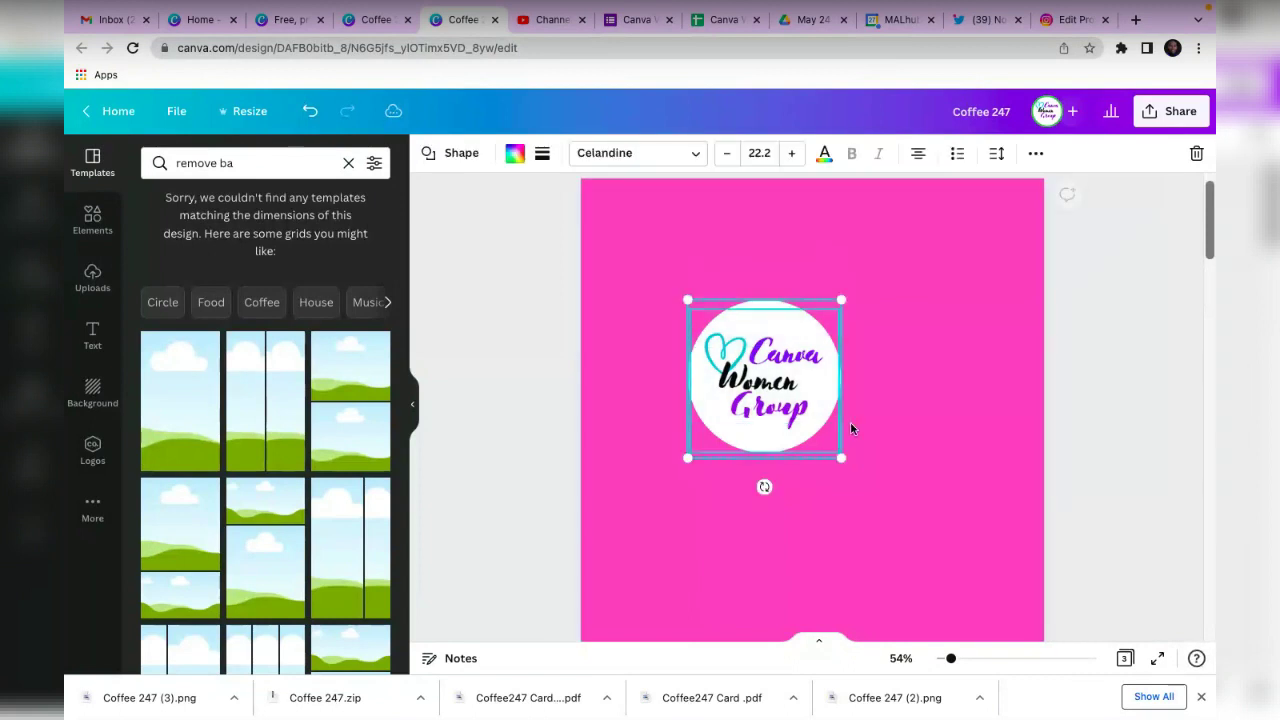
mouse_move(784, 392)
left_mouse_down()
mouse_move(885, 326)
mouse_move(739, 326)
mouse_move(702, 298)
mouse_move(771, 347)
mouse_move(789, 386)
left_mouse_up()
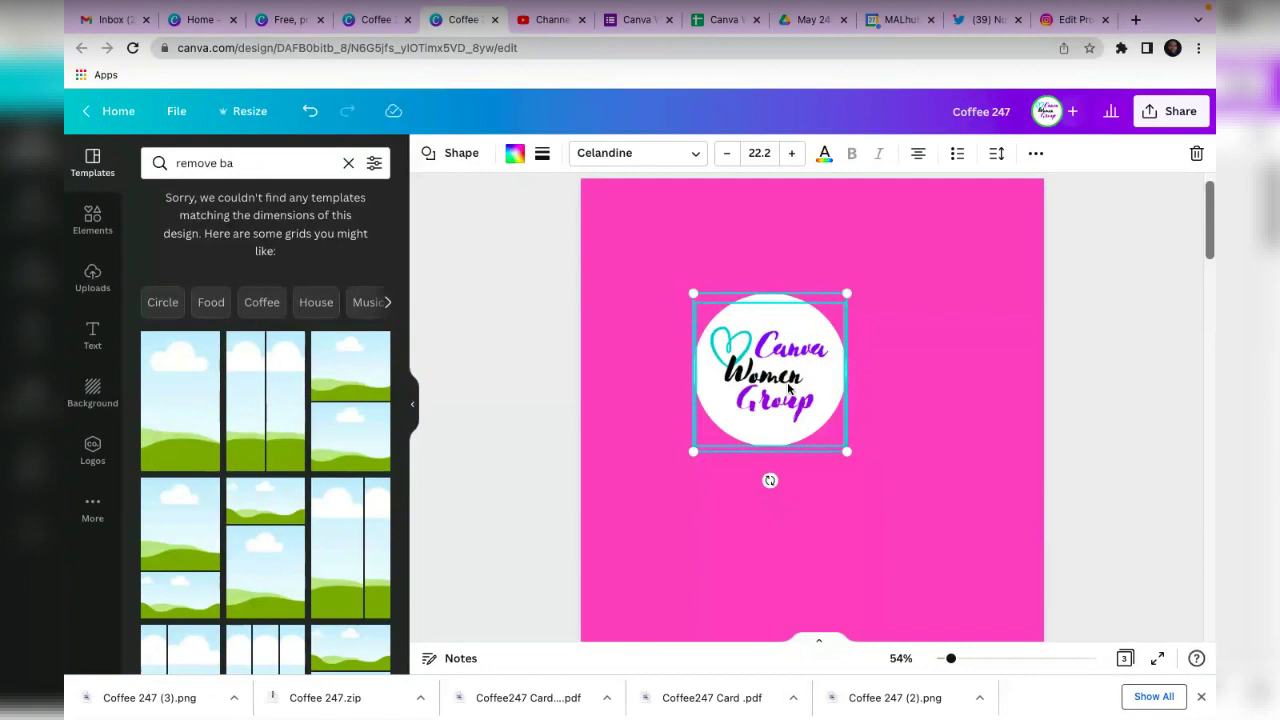
key("Delete")
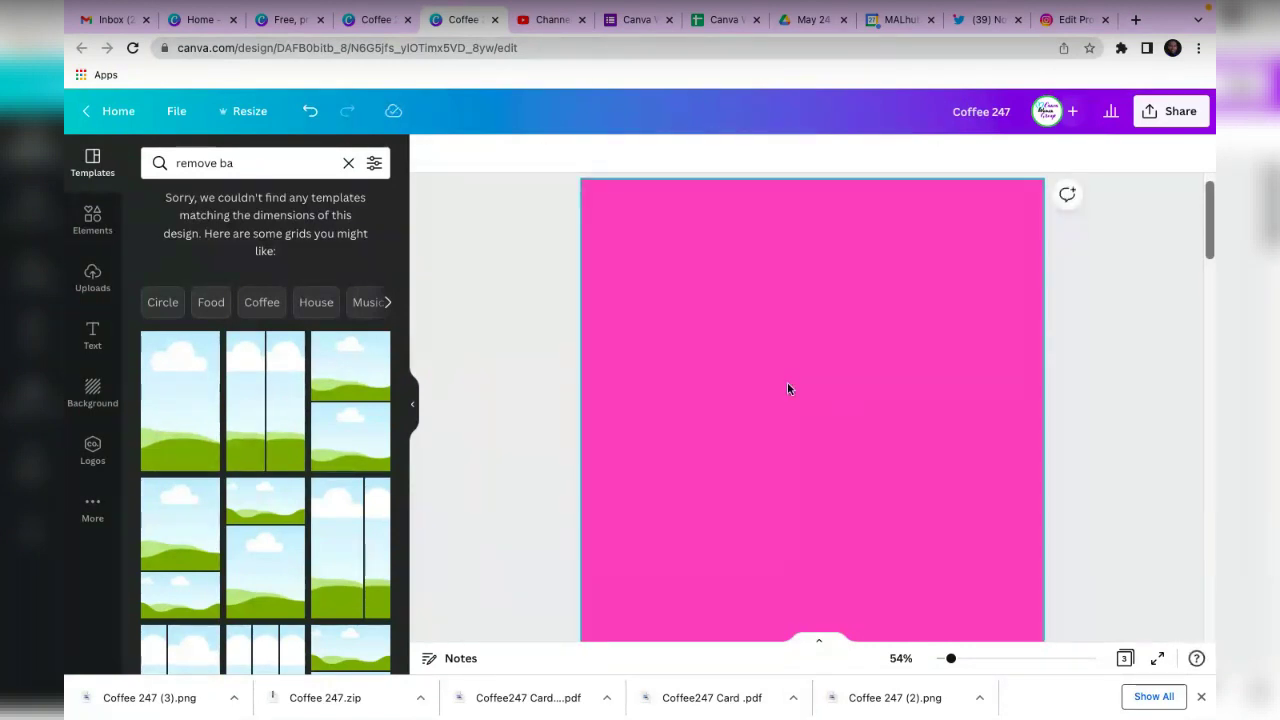
Search the elements for "women empowerment" and restrict the results to graphics.
scroll(668, 365, "down", 5)
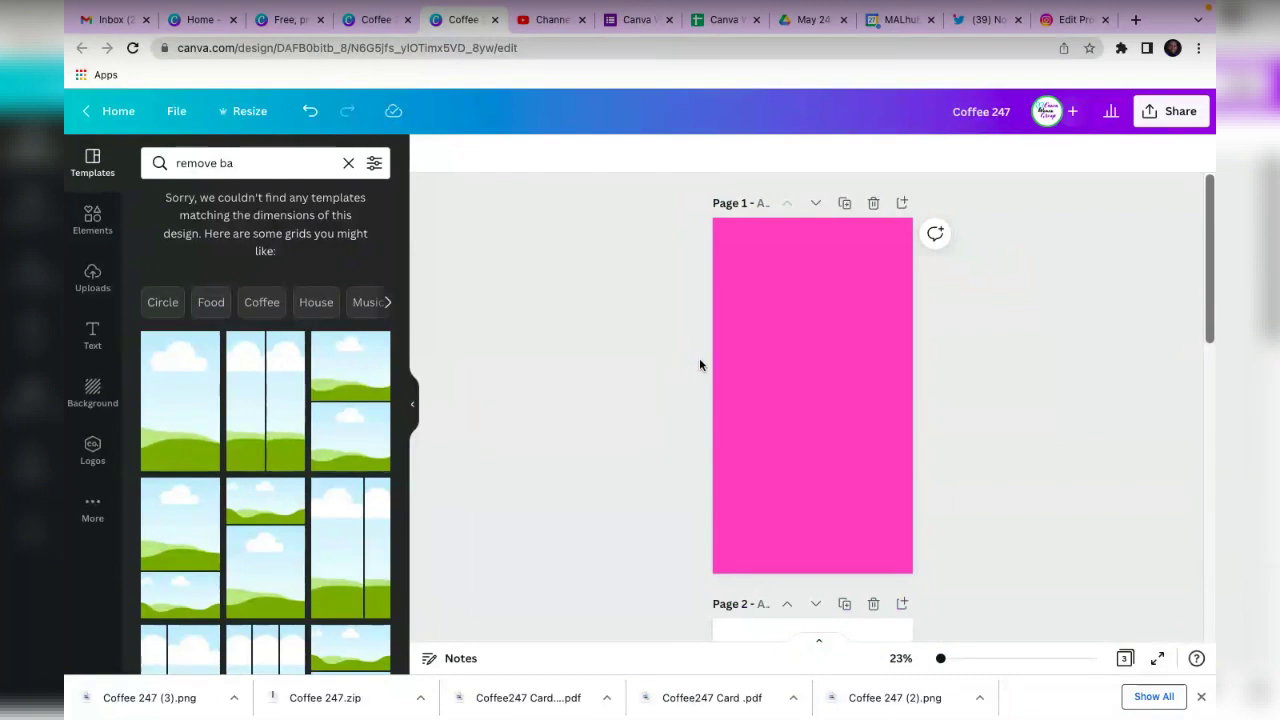
left_click(77, 226)
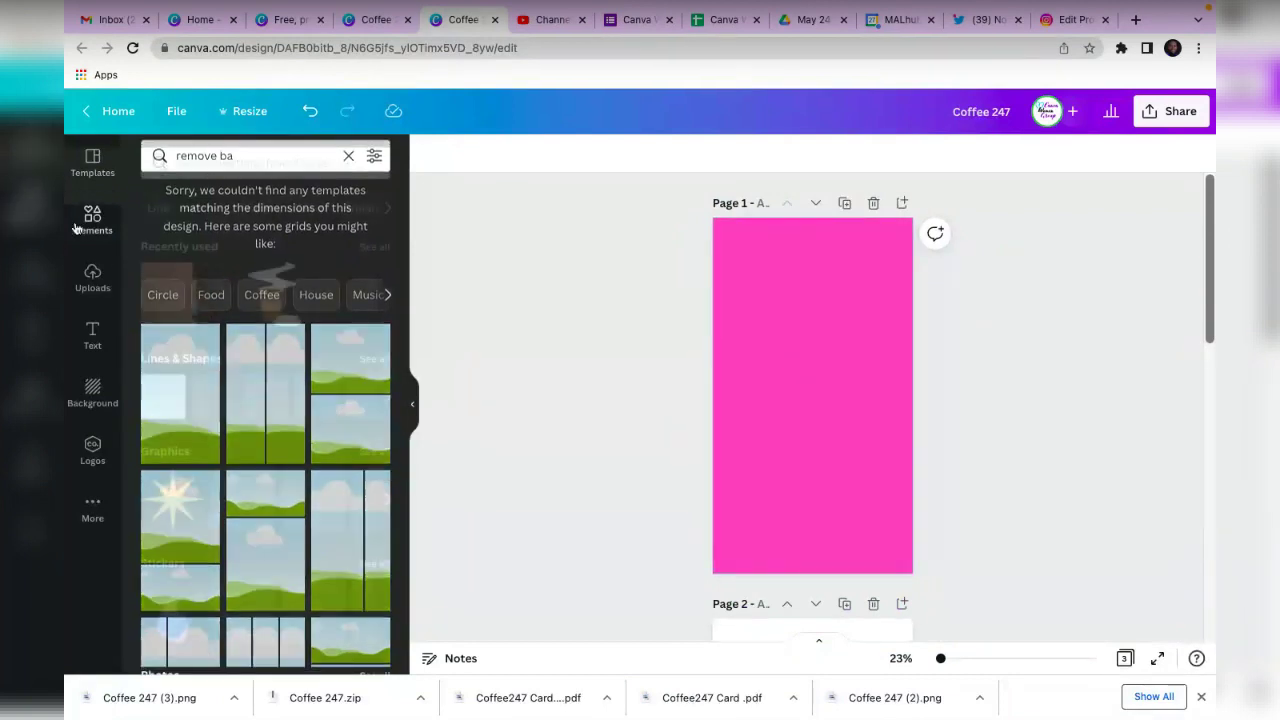
left_click(197, 162)
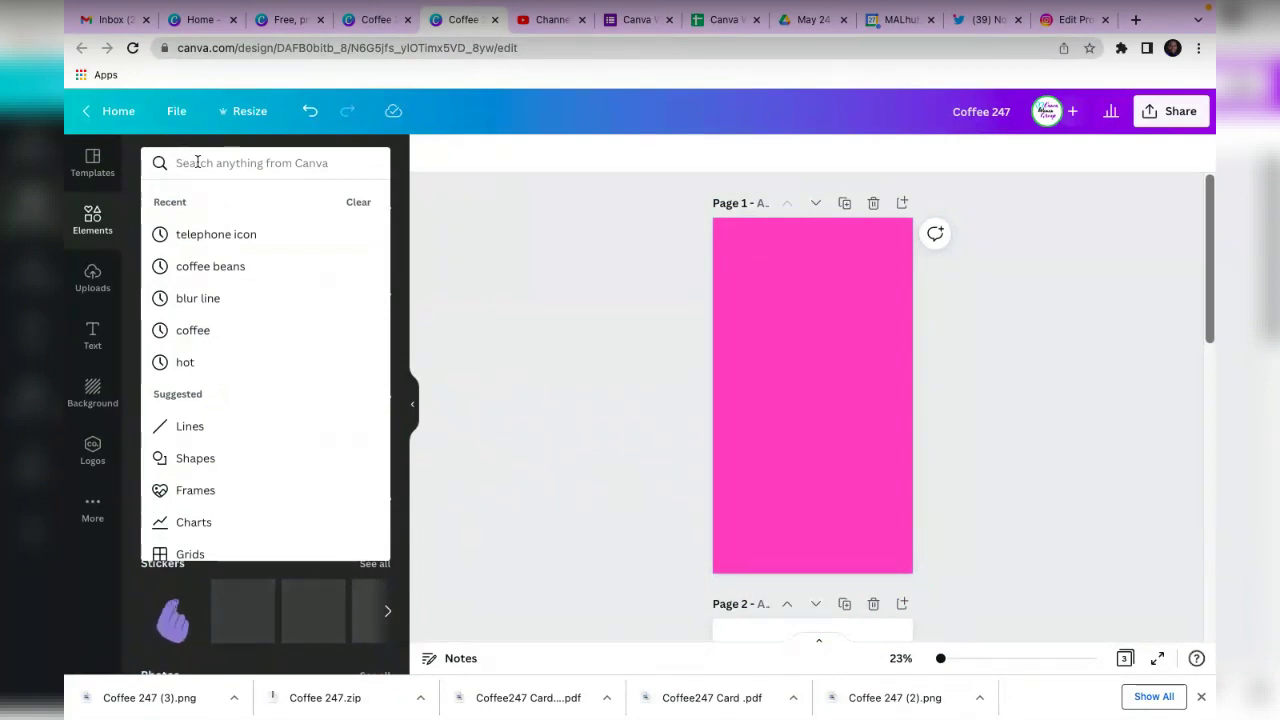
type("wome")
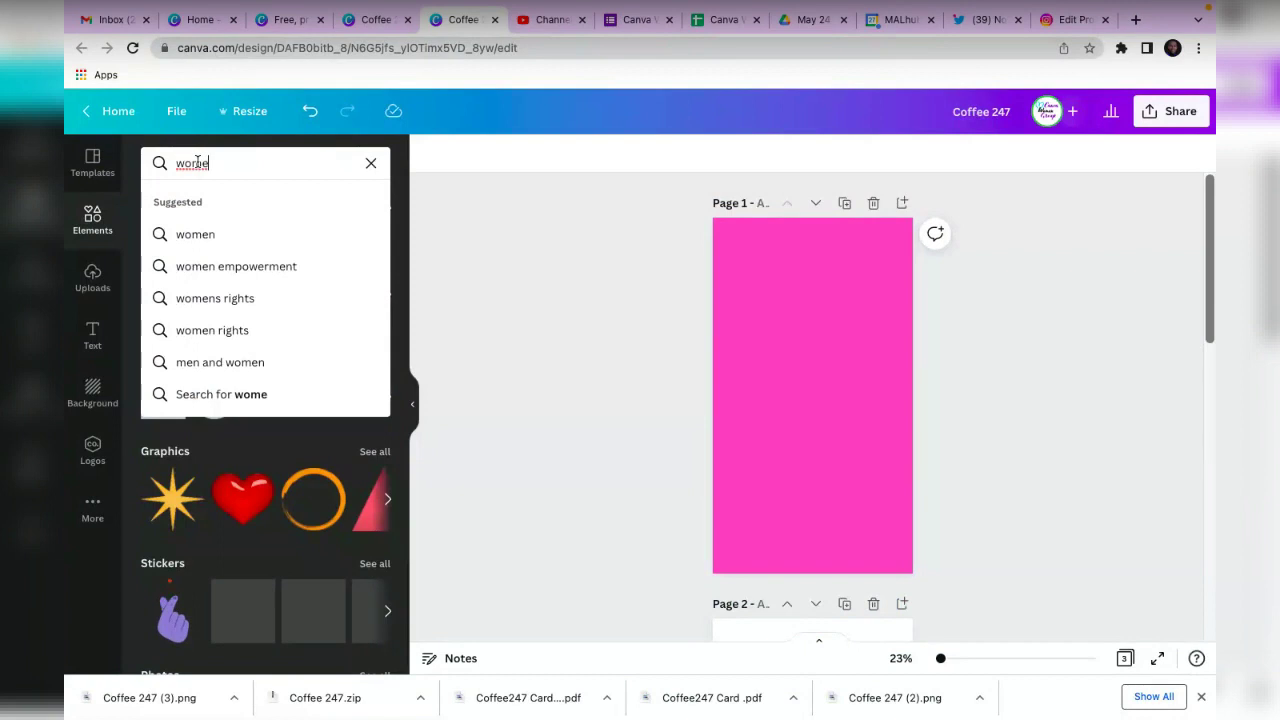
left_click(178, 268)
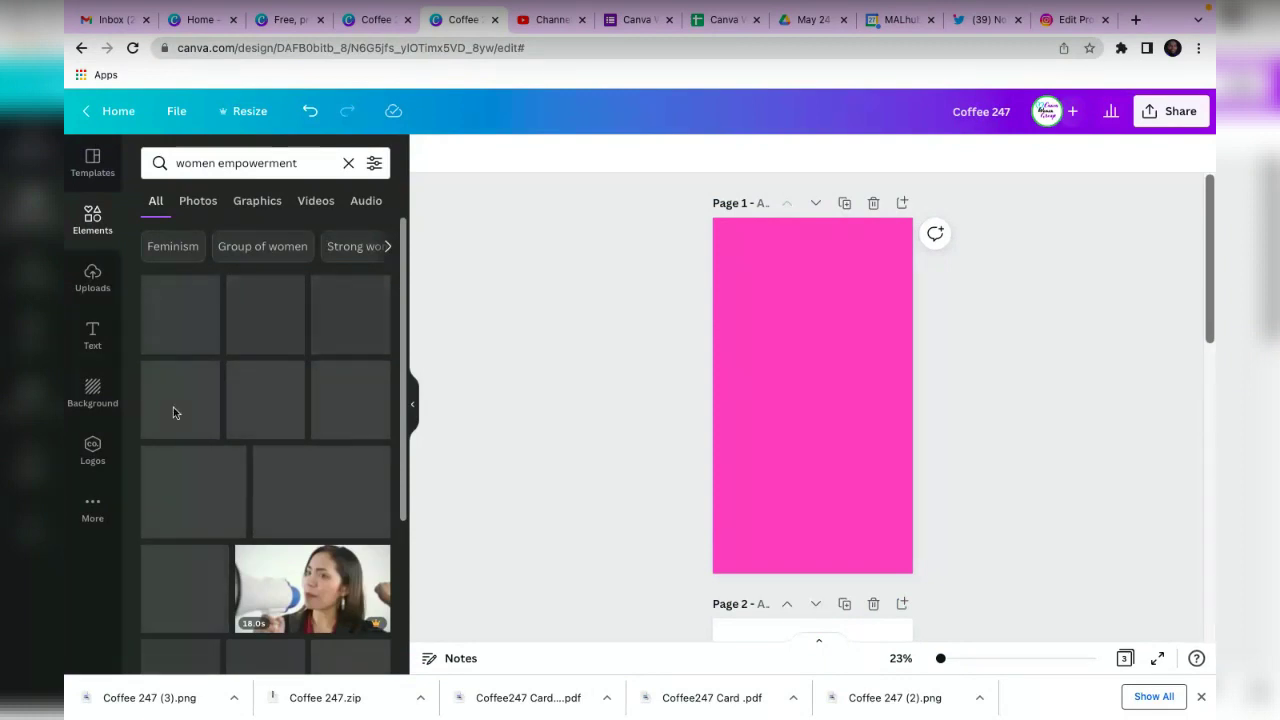
scroll(191, 462, "down", 2)
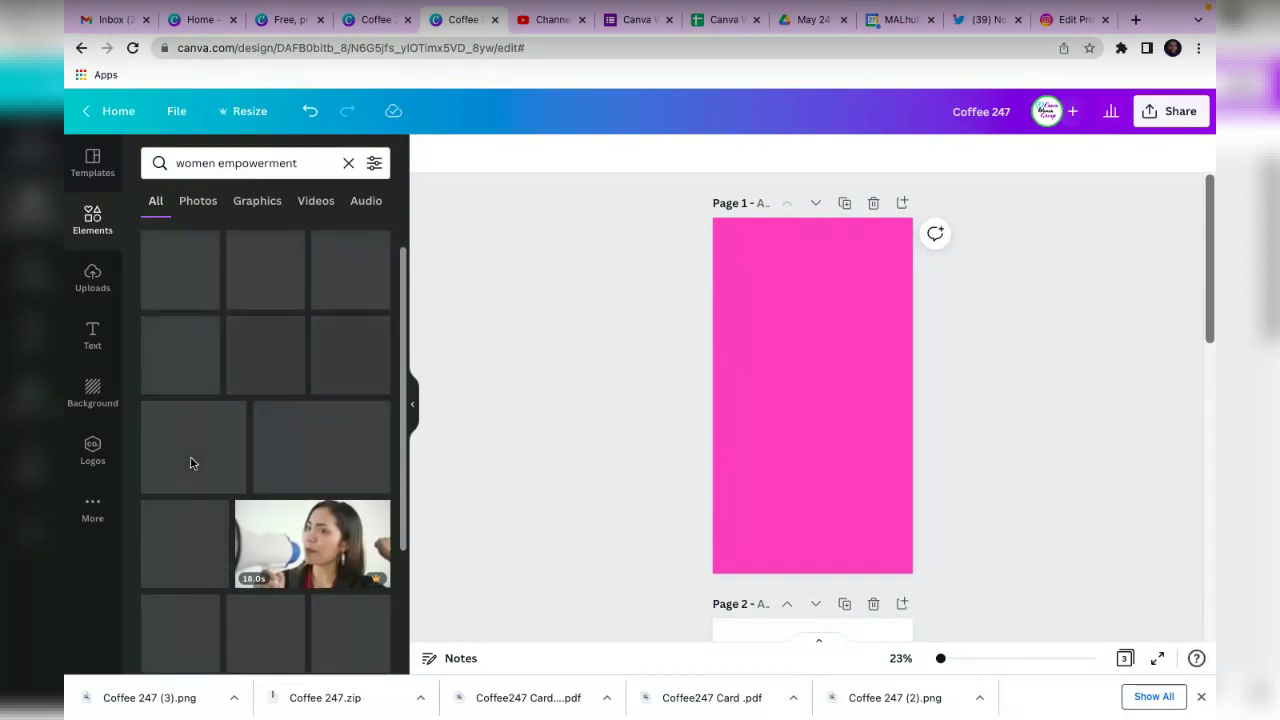
left_click(277, 203)
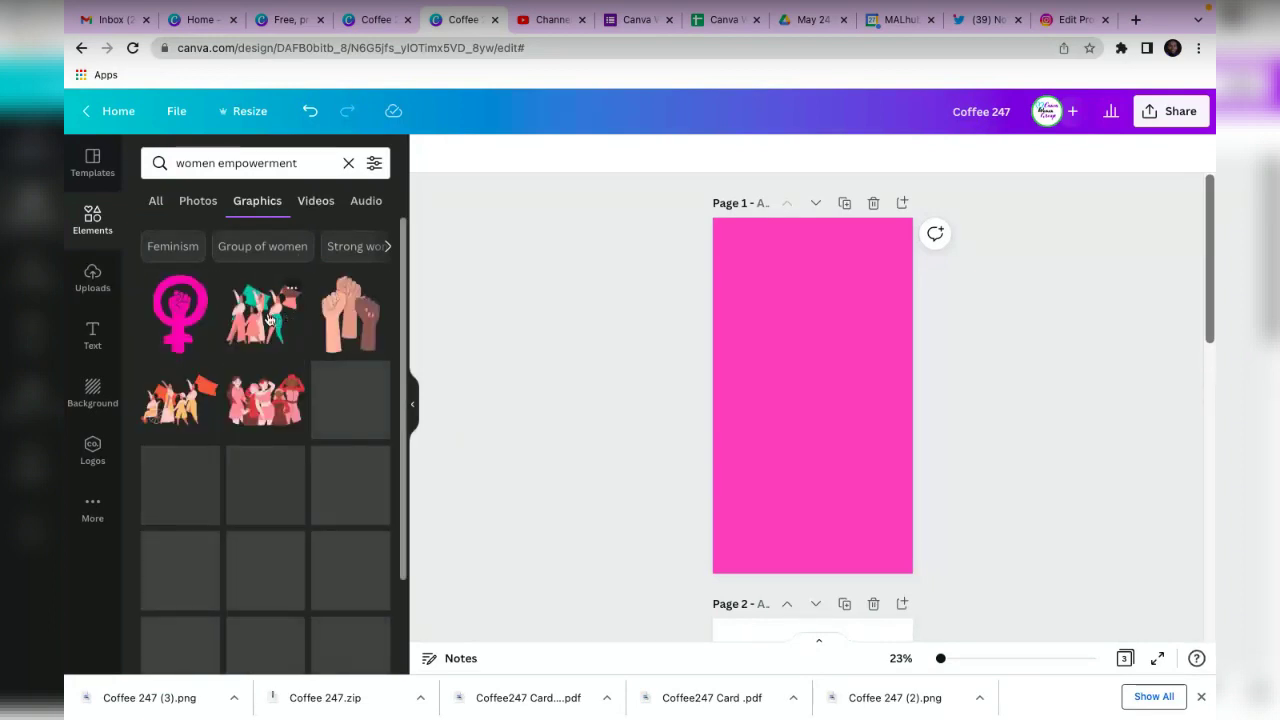
Look through the women empowerment graphics and add the one of four women holding a blank banner to page 1.
scroll(258, 460, "down", 2)
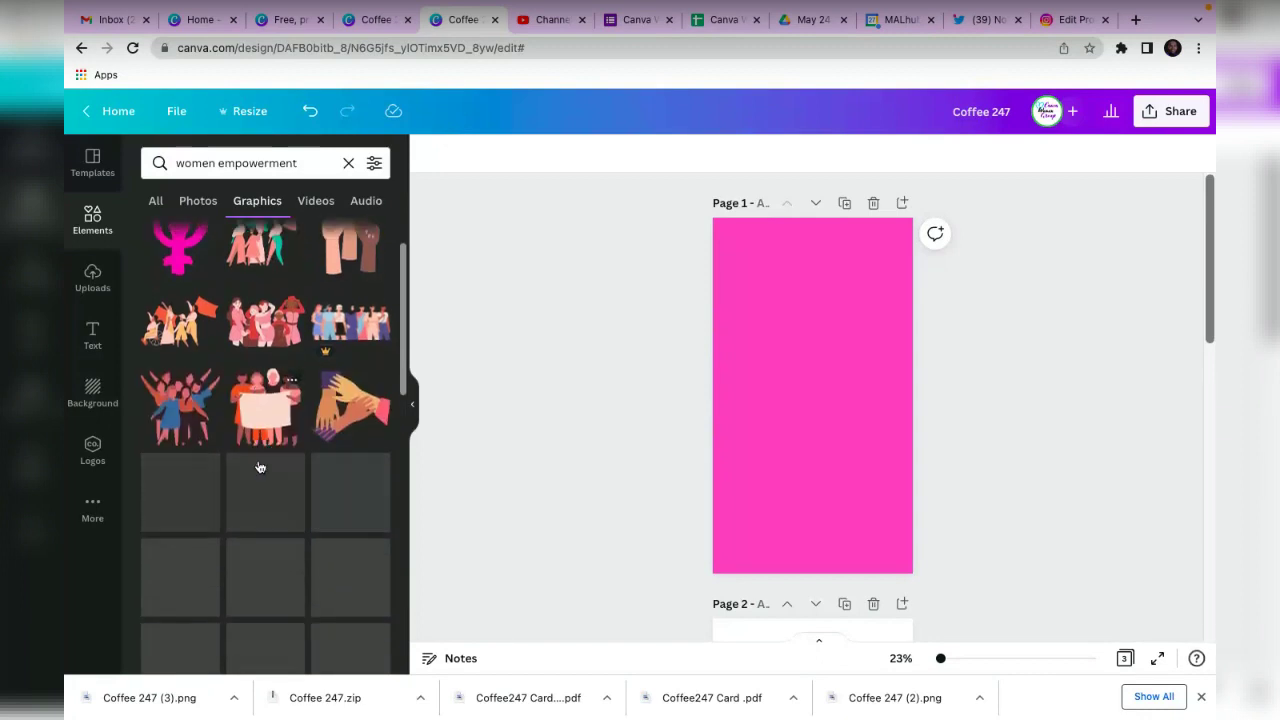
scroll(215, 378, "down", 3)
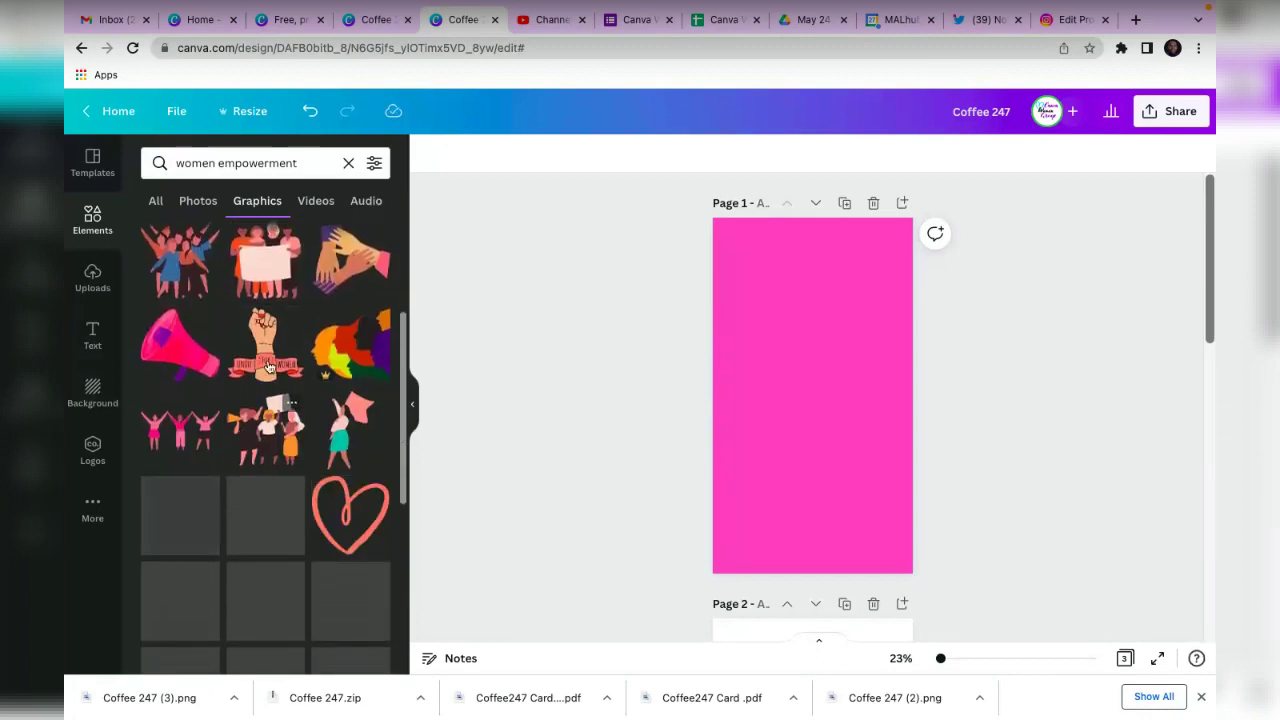
scroll(222, 491, "down", 6)
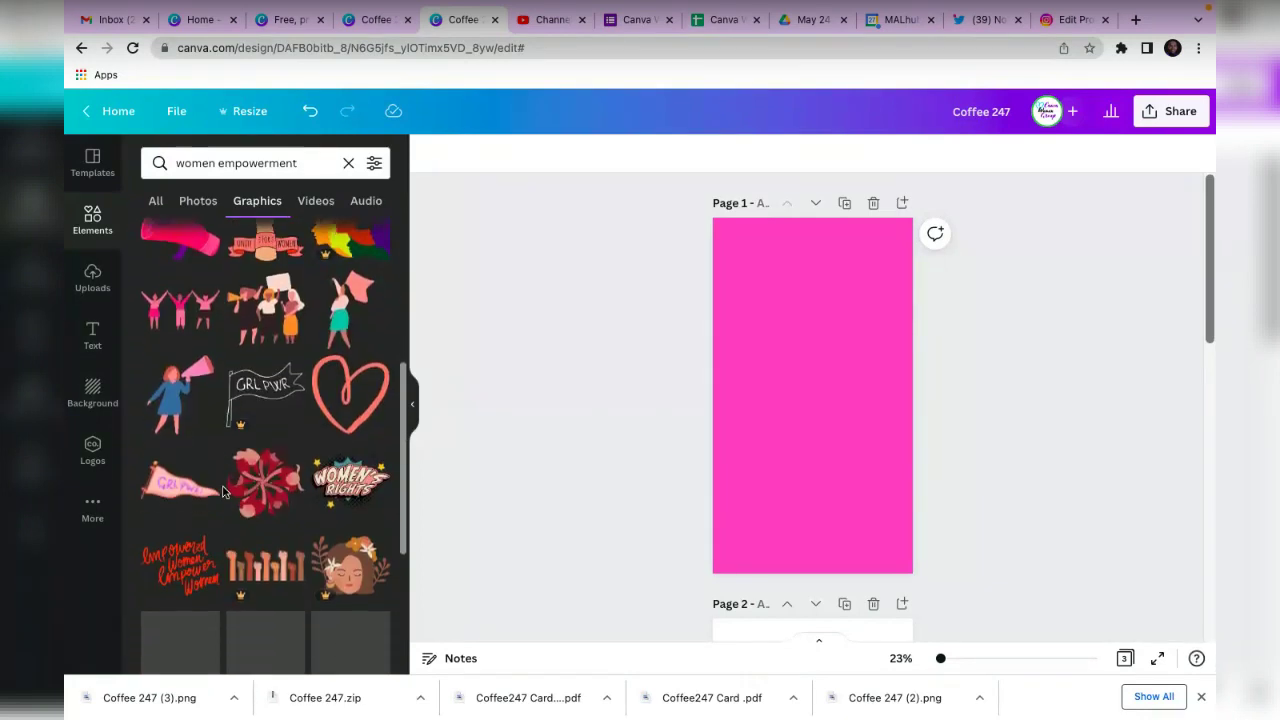
scroll(222, 491, "up", 5)
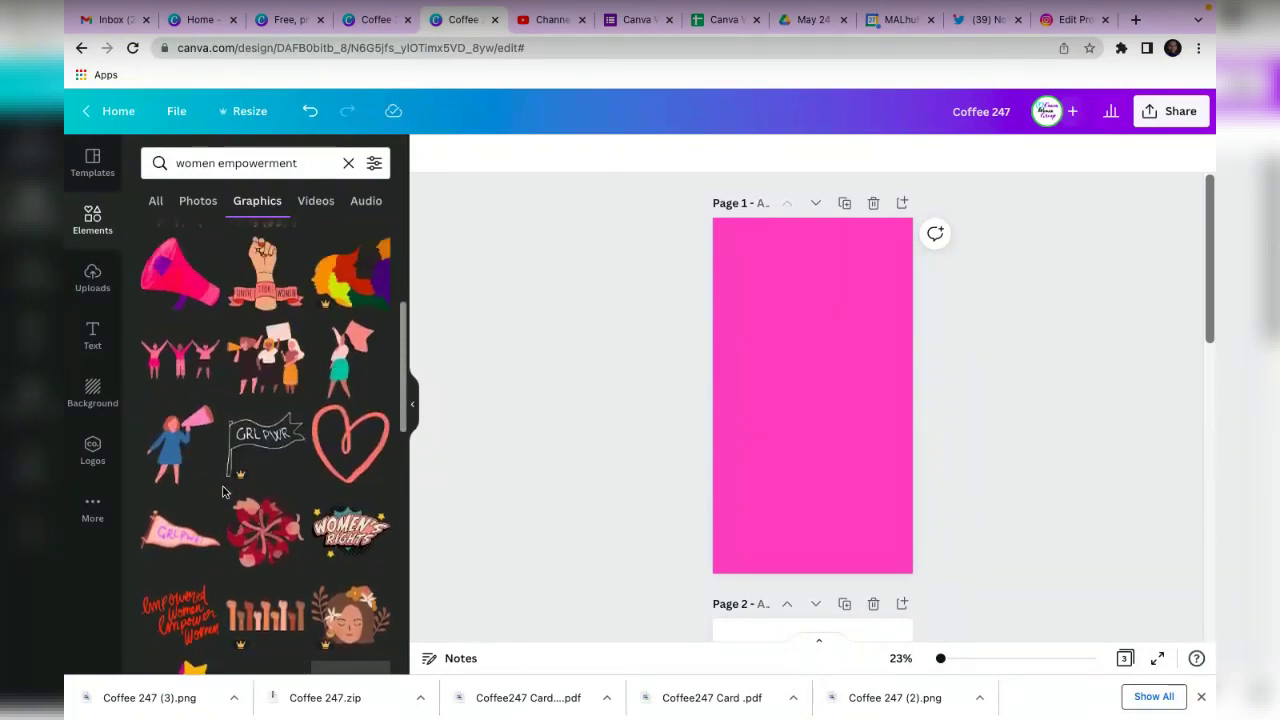
scroll(222, 491, "up", 1)
scroll(279, 298, "up", 2)
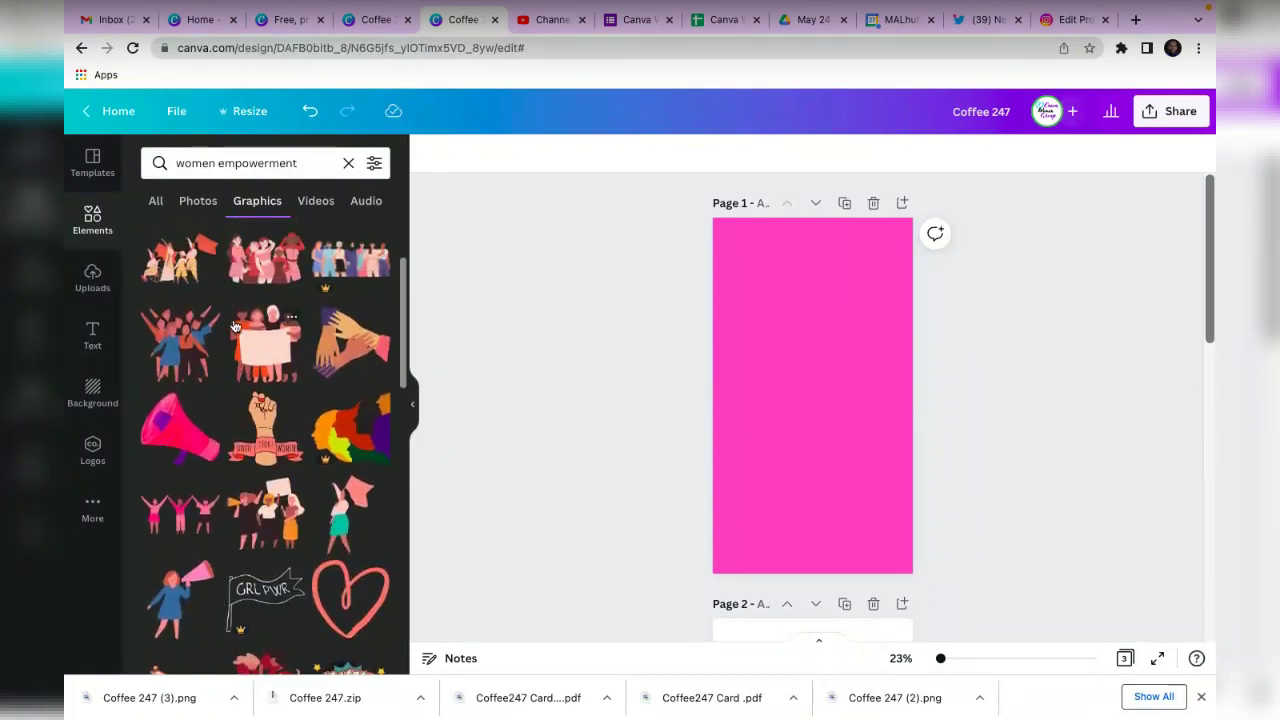
left_click(263, 376)
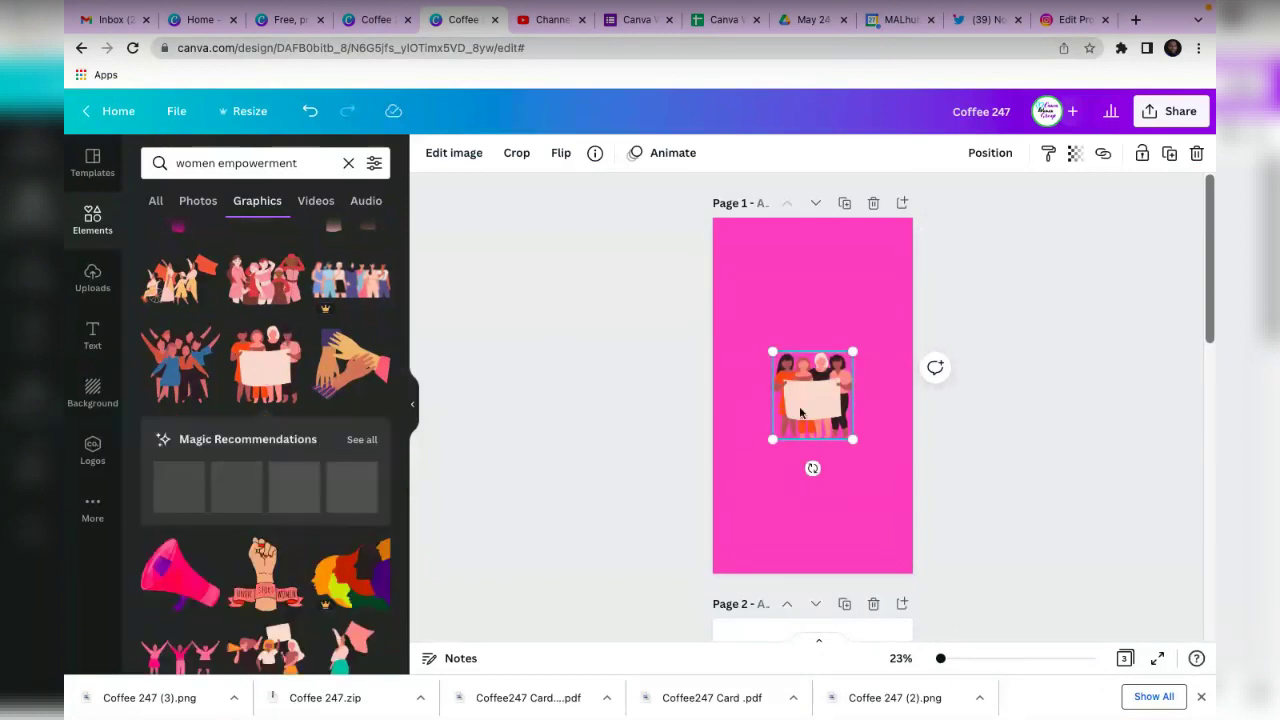
Enlarge the women graphic to nearly the page width and centre it horizontally, with its lower part running off the page's bottom edge.
left_click_drag(755, 551, 750, 603)
left_click_drag(800, 494, 845, 550)
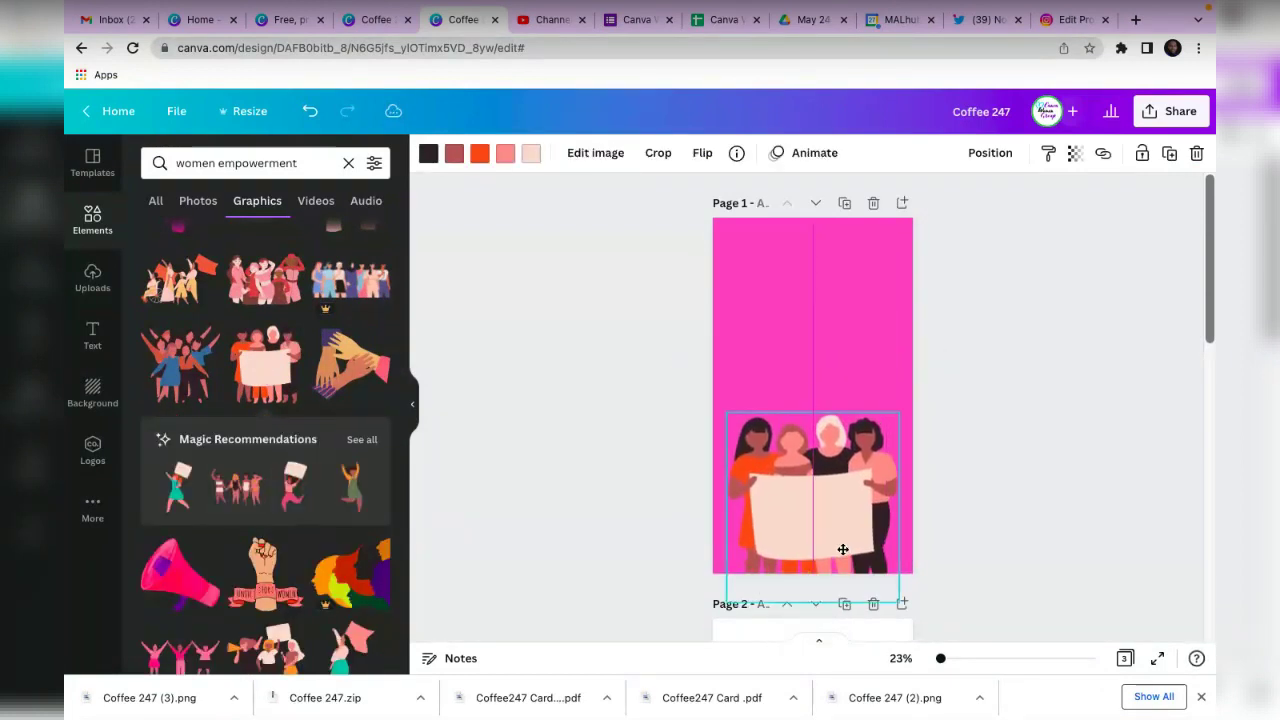
left_click(827, 346)
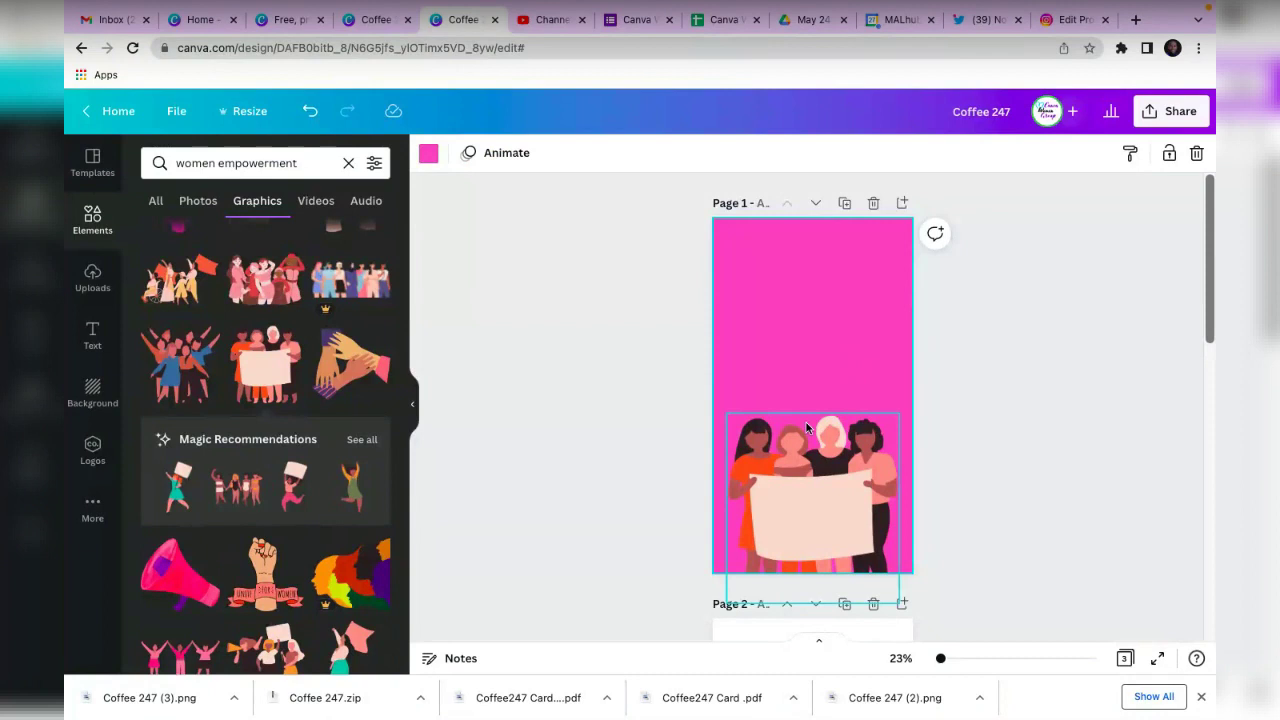
Add the uploaded Canva Women Group logo to page 1.
left_click(92, 278)
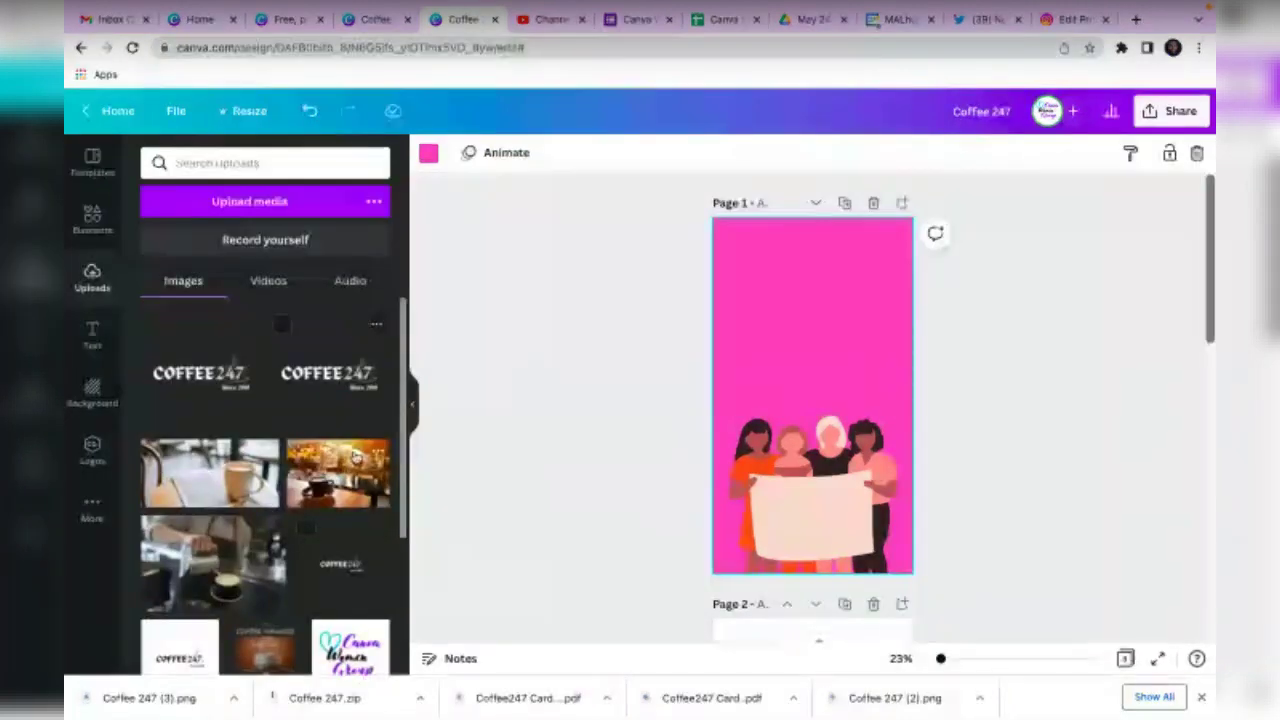
scroll(336, 572, "down", 2)
scroll(333, 581, "down", 1)
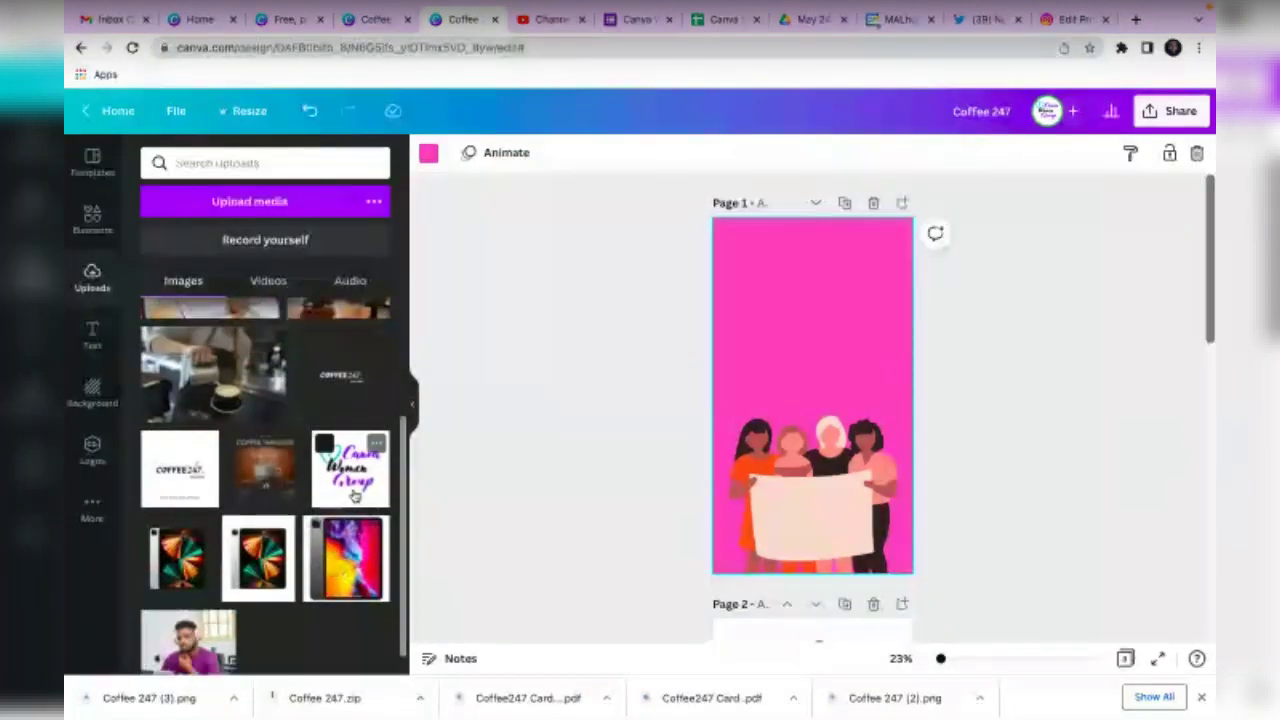
left_click(354, 495)
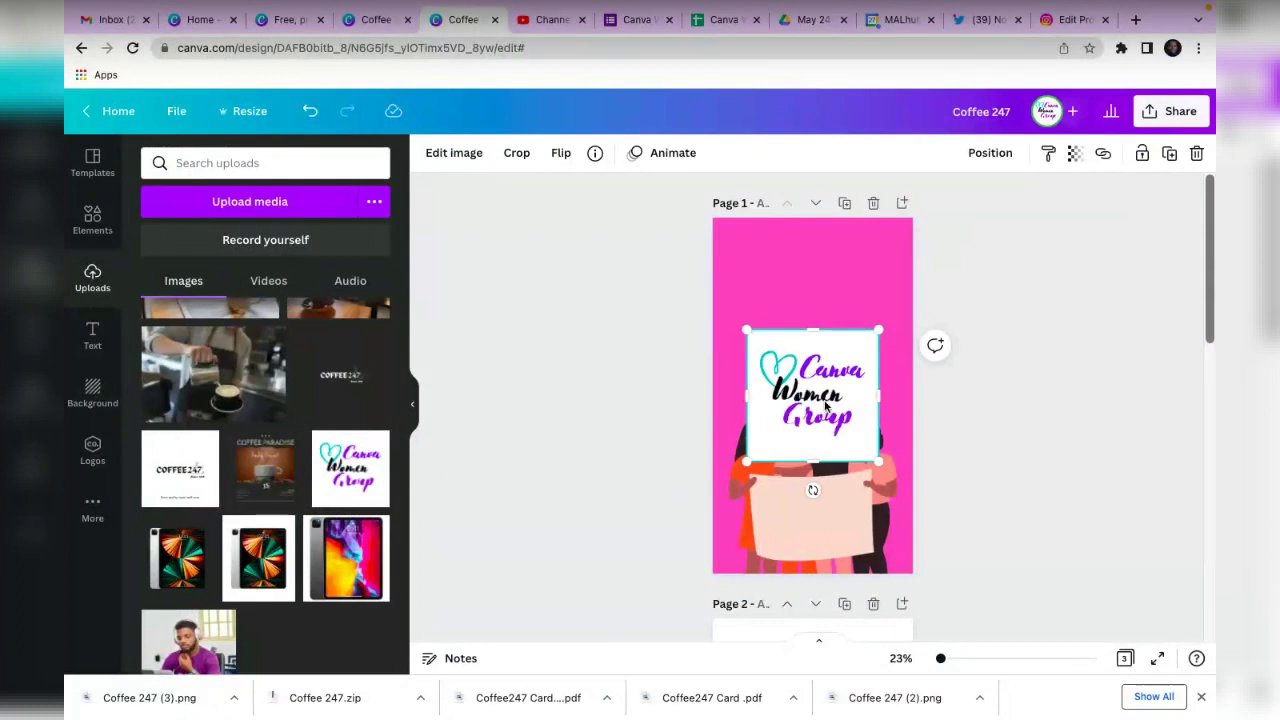
Remove the logo's white background, scale it to about half size and place it on the women's banner.
left_click(452, 155)
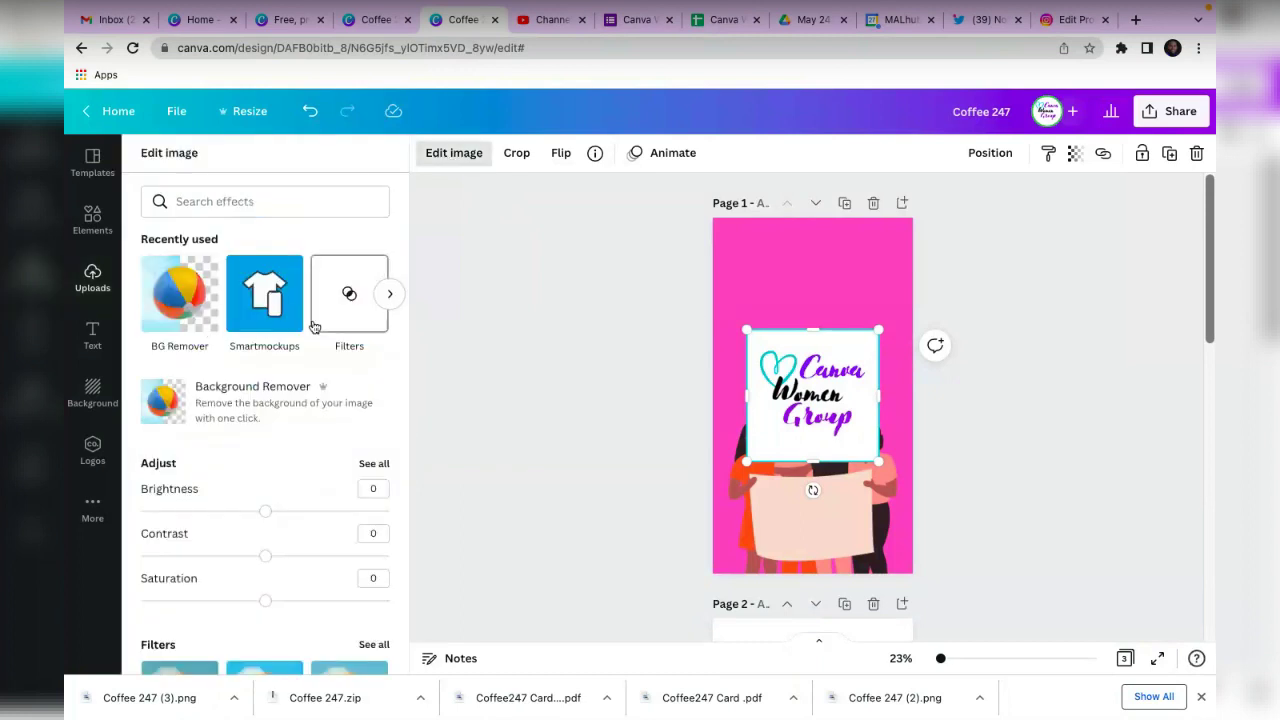
left_click(282, 399)
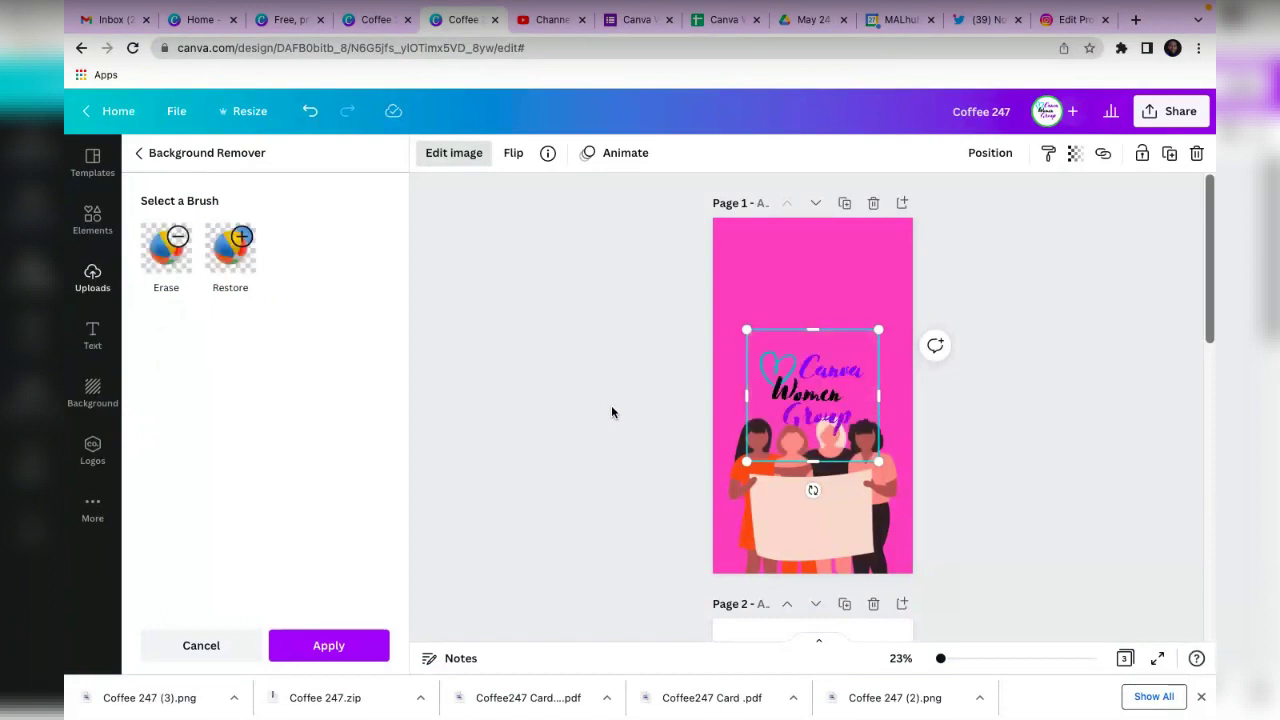
left_click_drag(746, 328, 808, 392)
left_click_drag(845, 440, 827, 497)
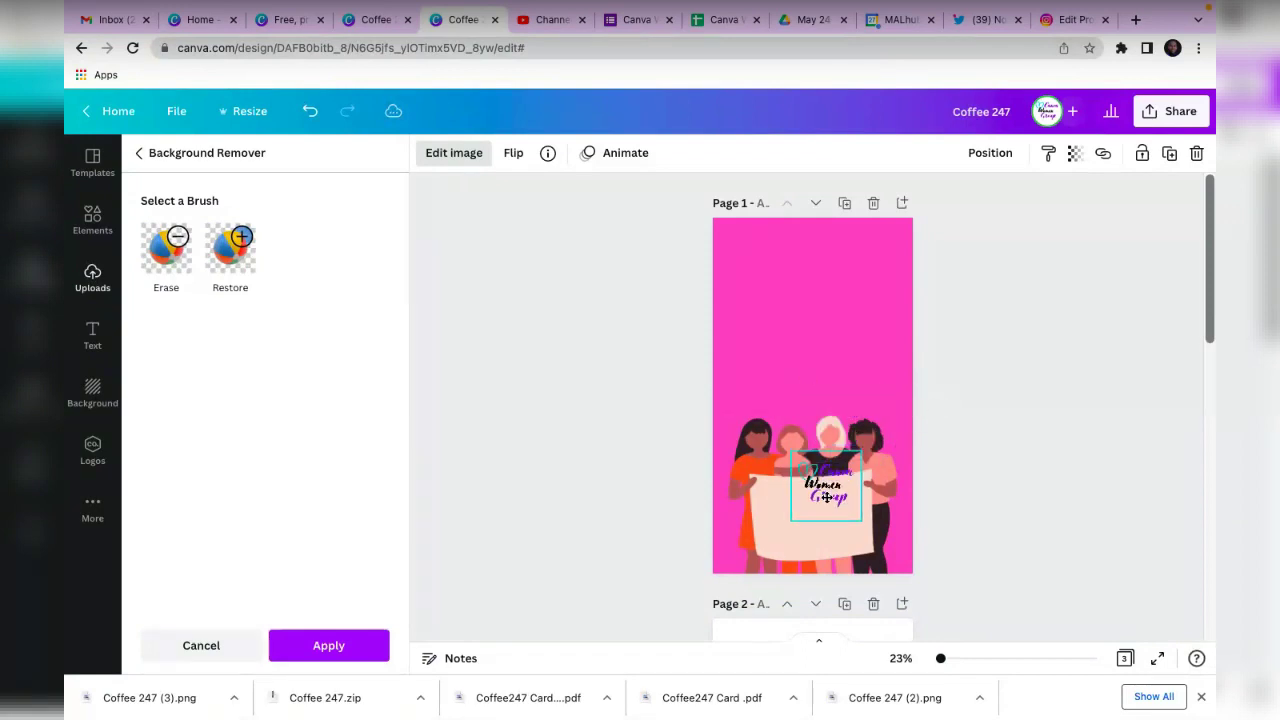
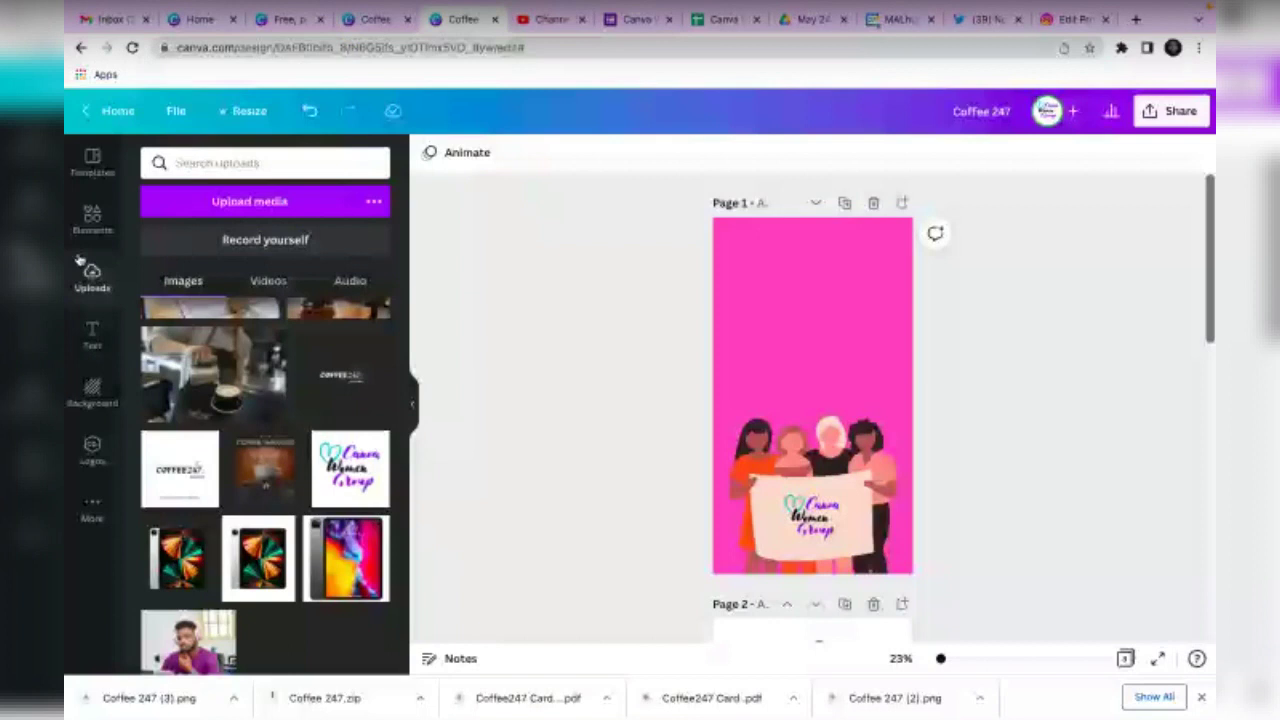
Replace the previous element search with "world" and run it.
left_click(180, 163)
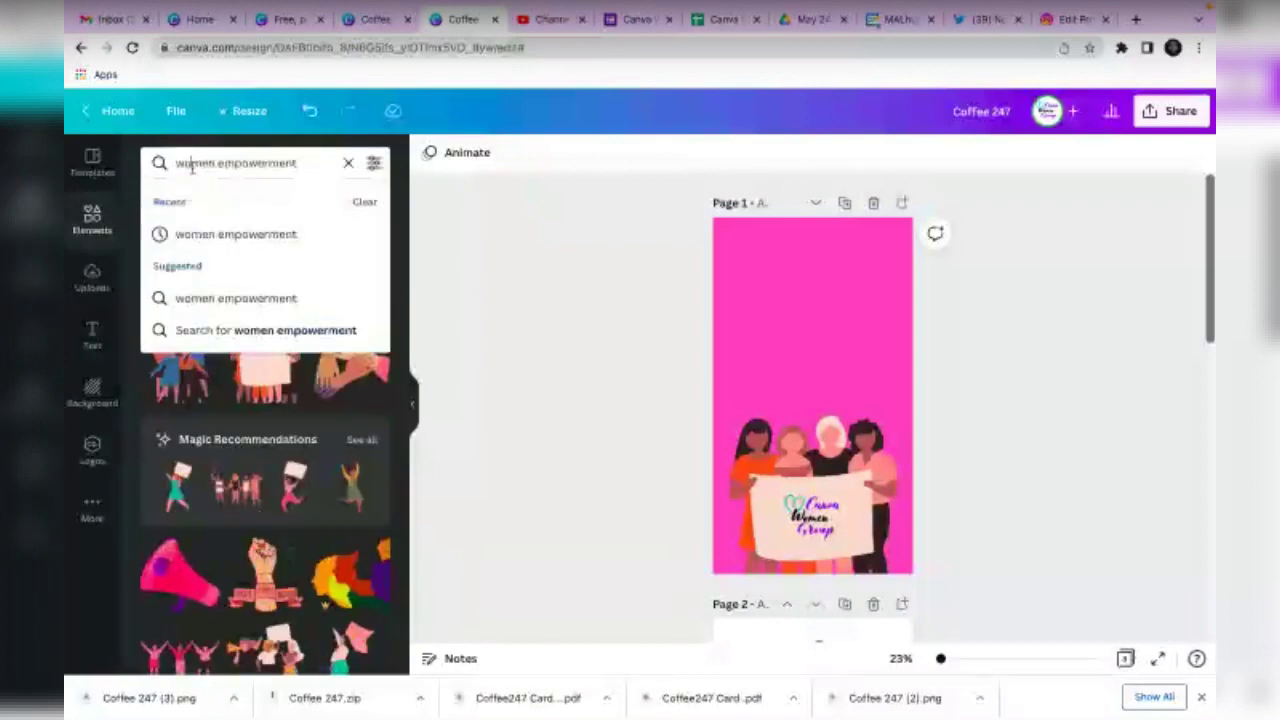
type("wowomen empowerment")
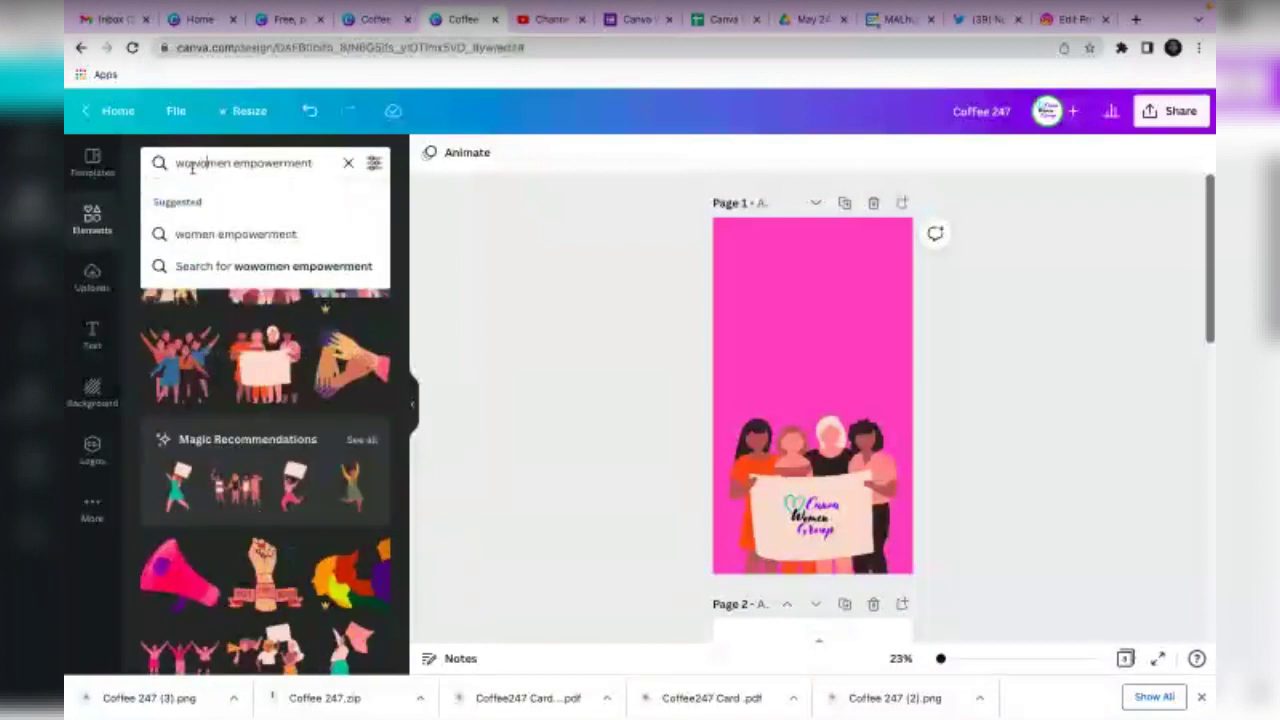
key("BackSpace")
key("BackSpace")
key("BackSpace")
key("BackSpace")
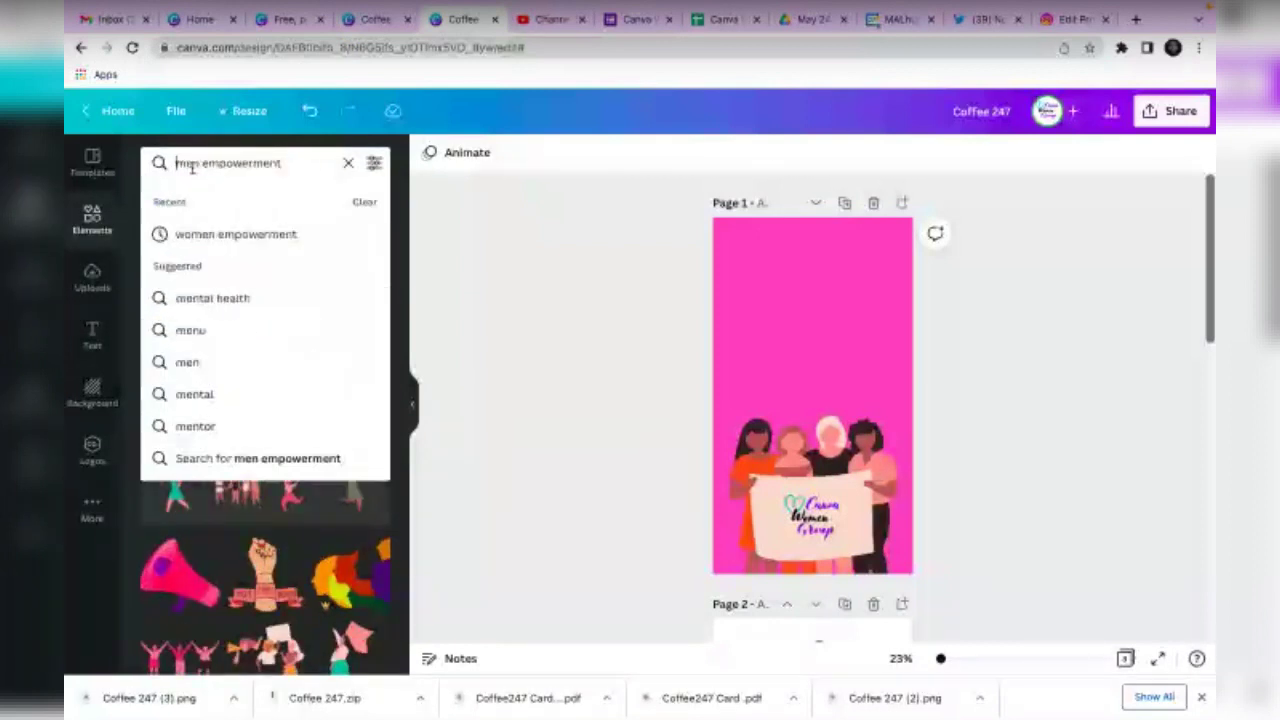
key("ctrl+a")
type("worl")
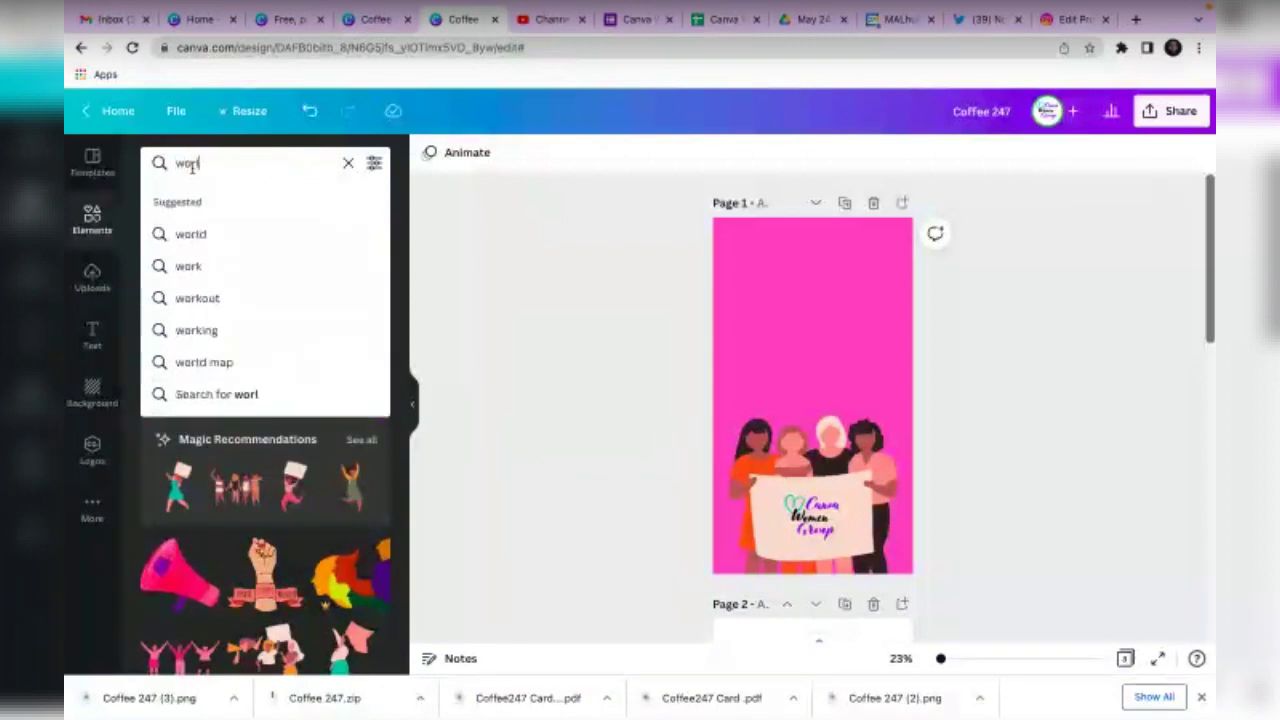
type("d")
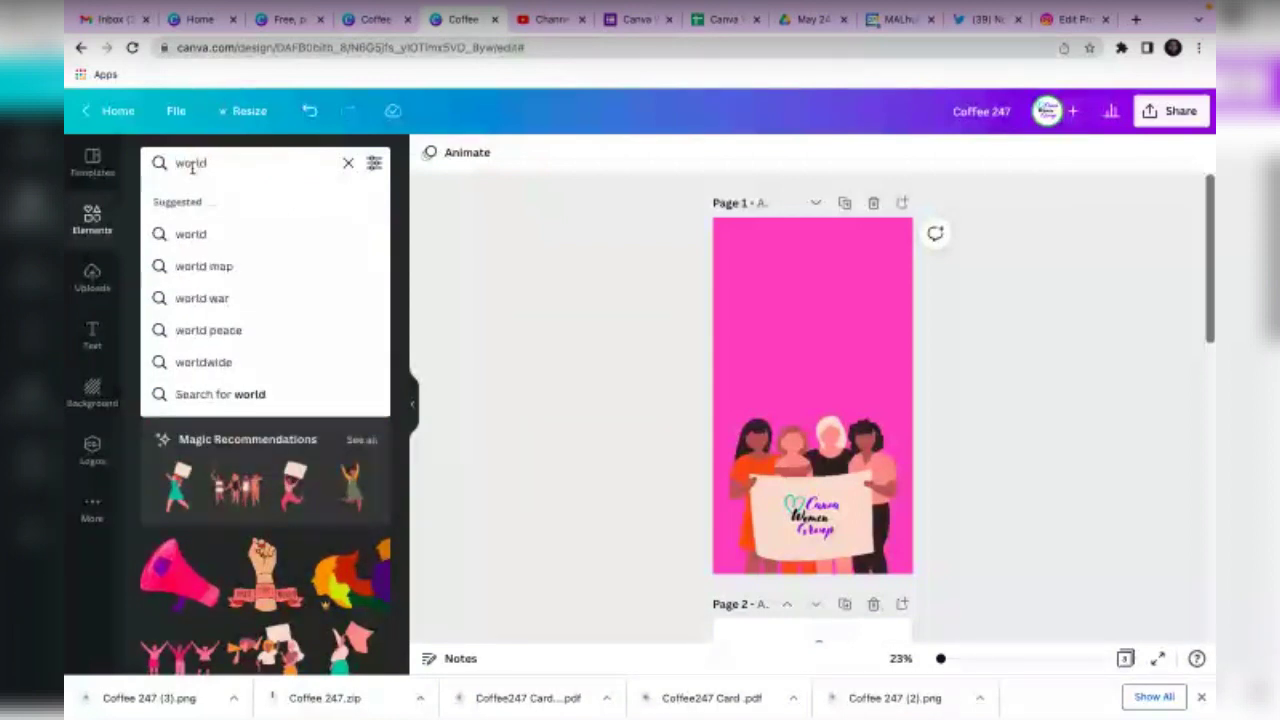
key("Return")
Search the graphics for "earth" and add the plain blue and green globe to page 1.
left_click(211, 164)
double_click(211, 164)
type("eart")
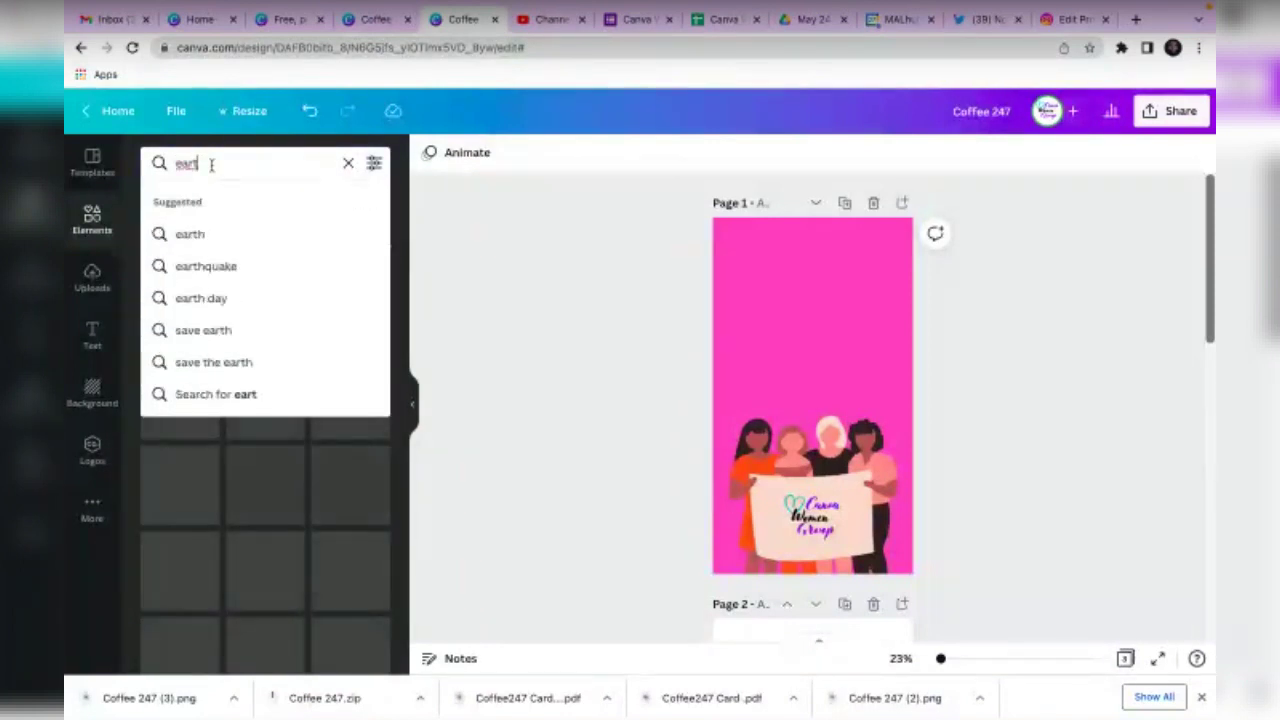
left_click(206, 243)
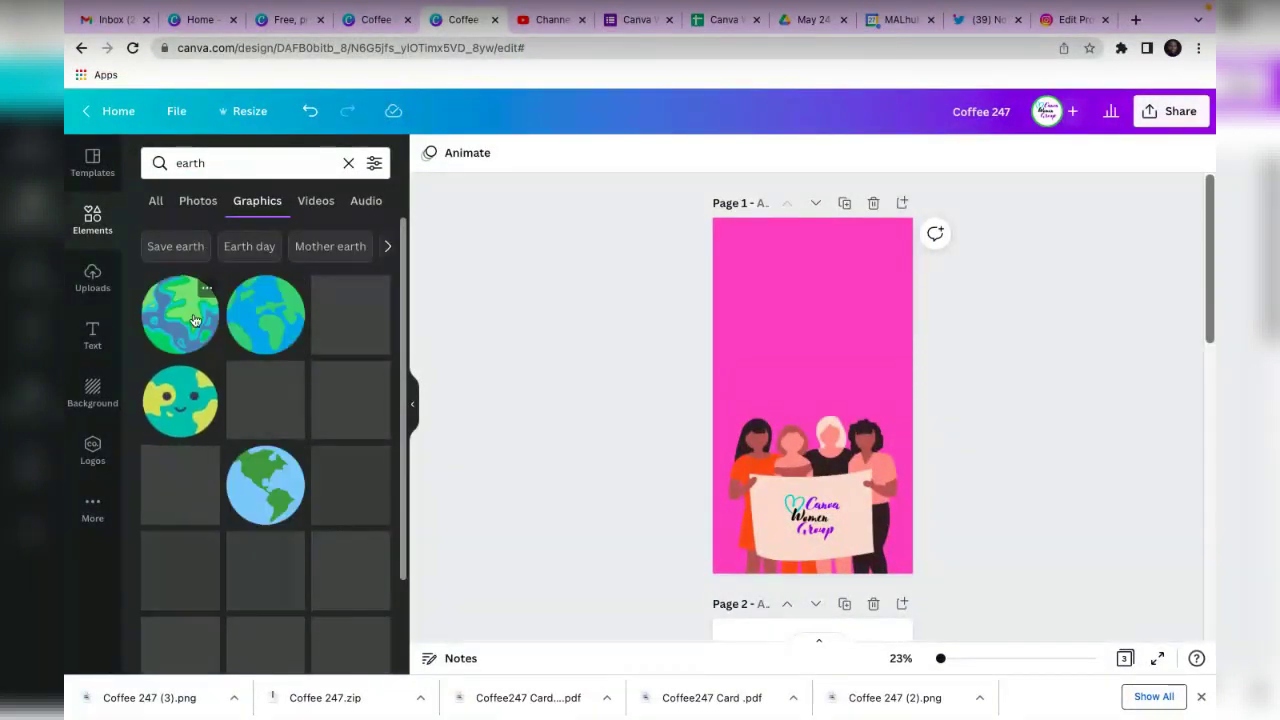
left_click(277, 324)
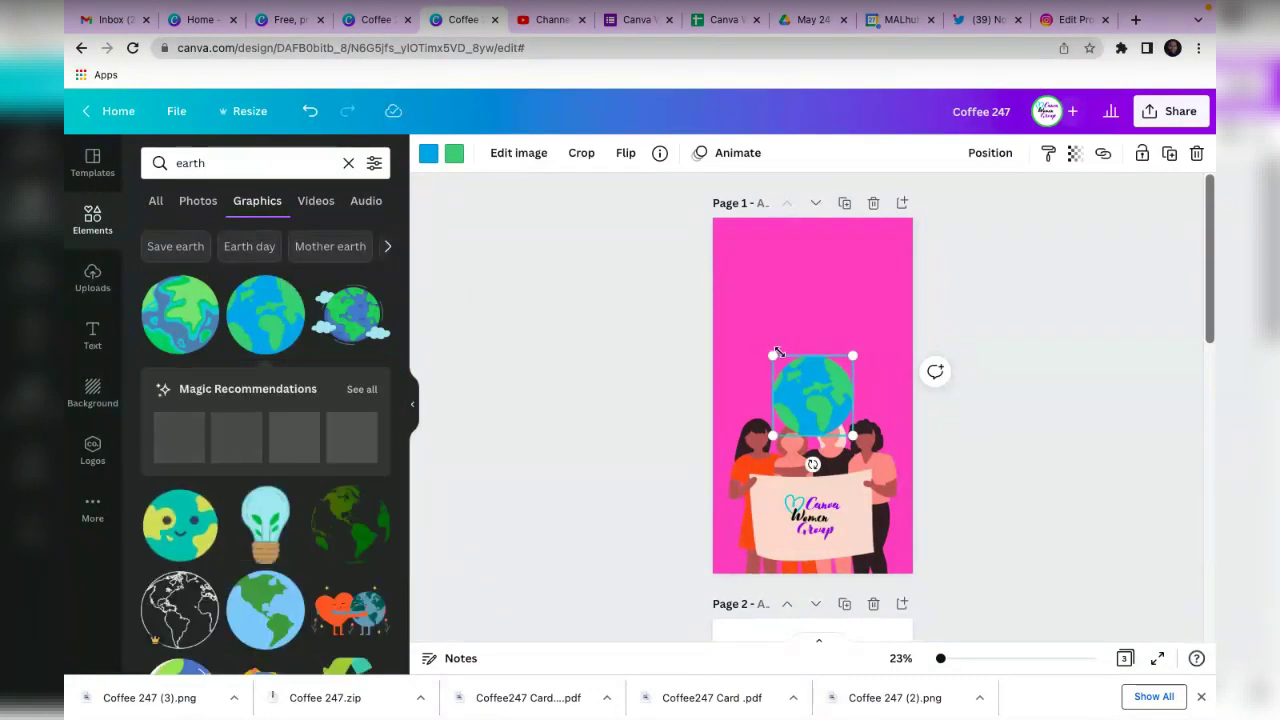
Enlarge the globe to slightly wider than the page and centre it horizontally over the women's heads.
left_click_drag(773, 356, 703, 285)
left_click_drag(847, 427, 969, 443)
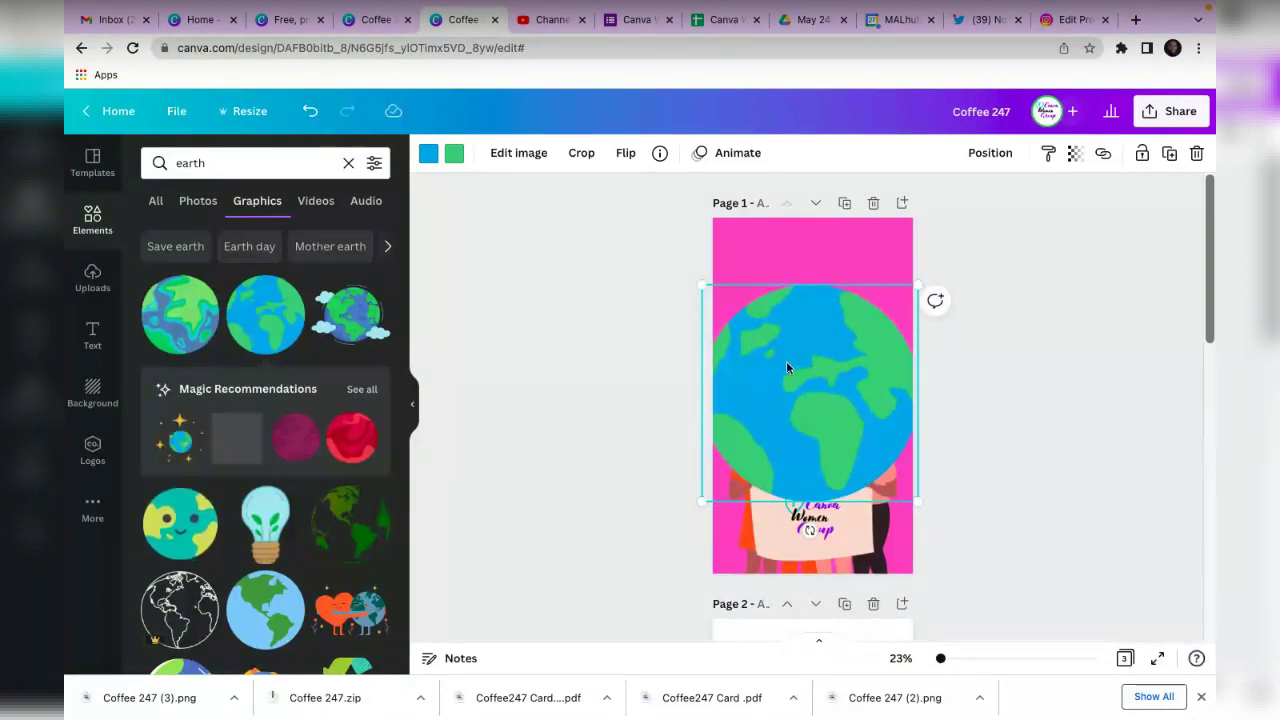
left_click_drag(807, 362, 807, 288)
left_click_drag(808, 305, 809, 366)
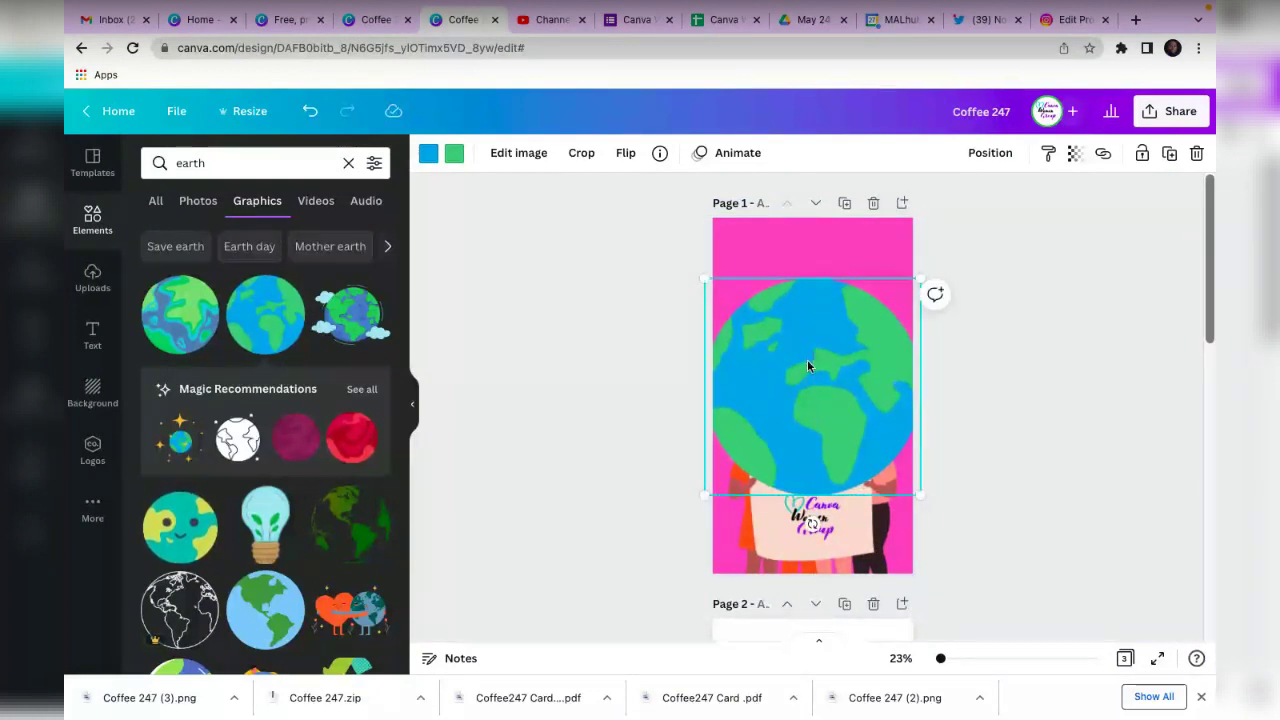
Send the globe to the back of page 1 so it sits behind the women and their banner.
right_click(813, 282)
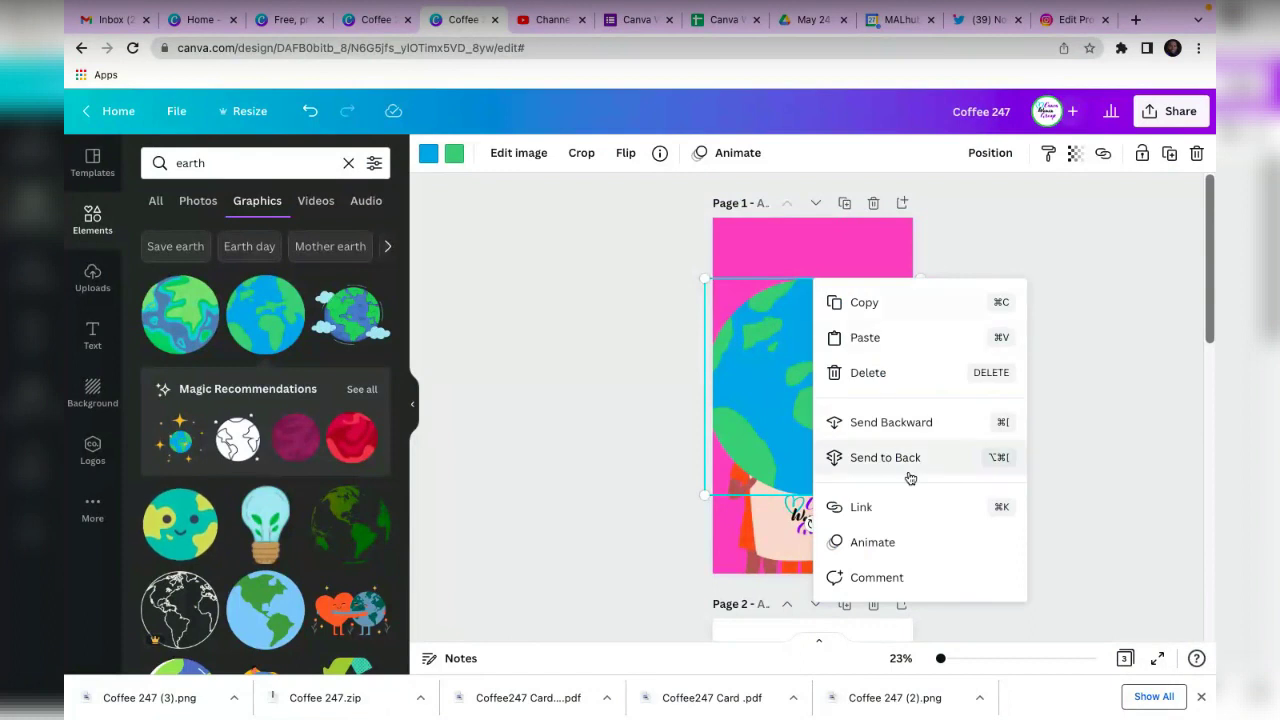
left_click(891, 422)
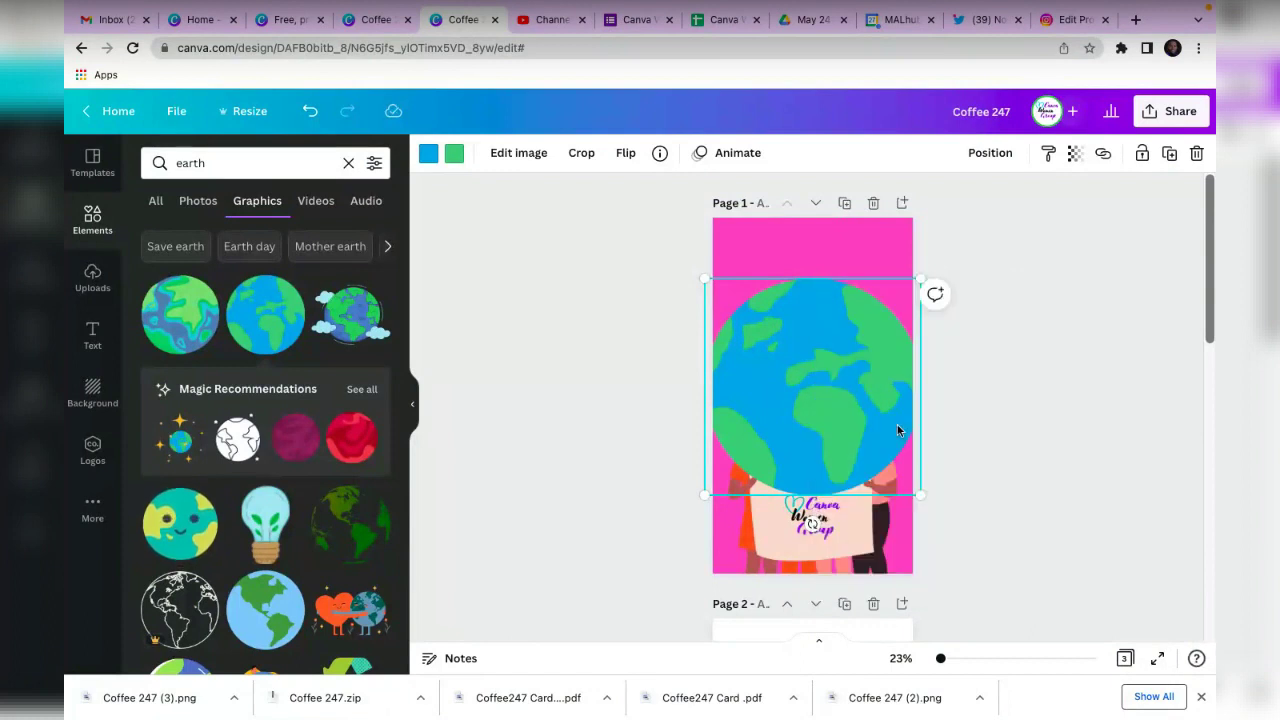
right_click(837, 411)
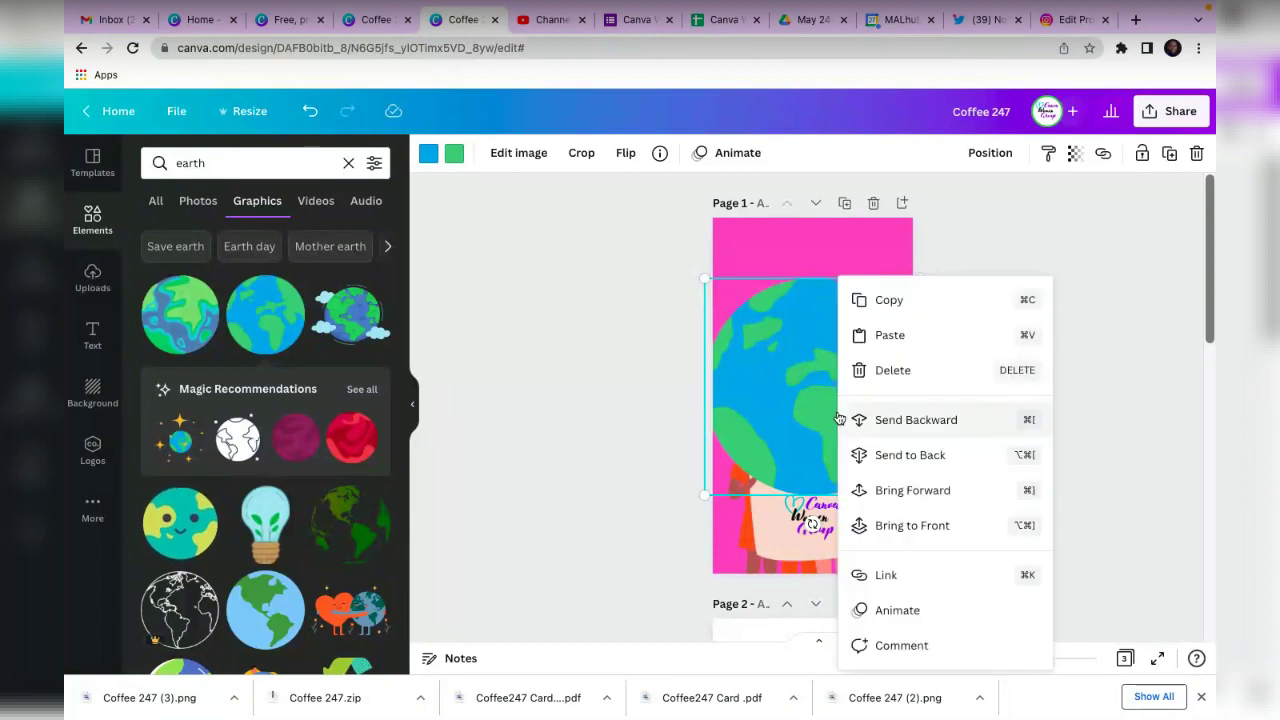
left_click(884, 463)
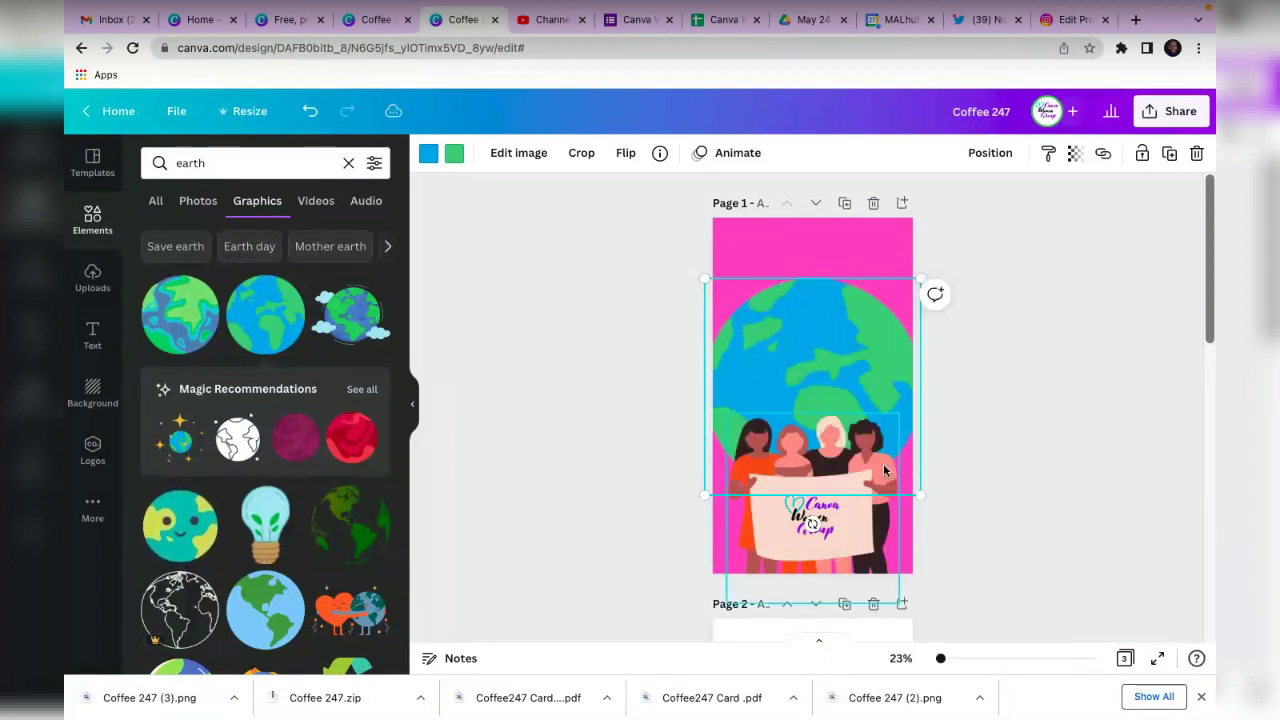
left_click(1014, 388)
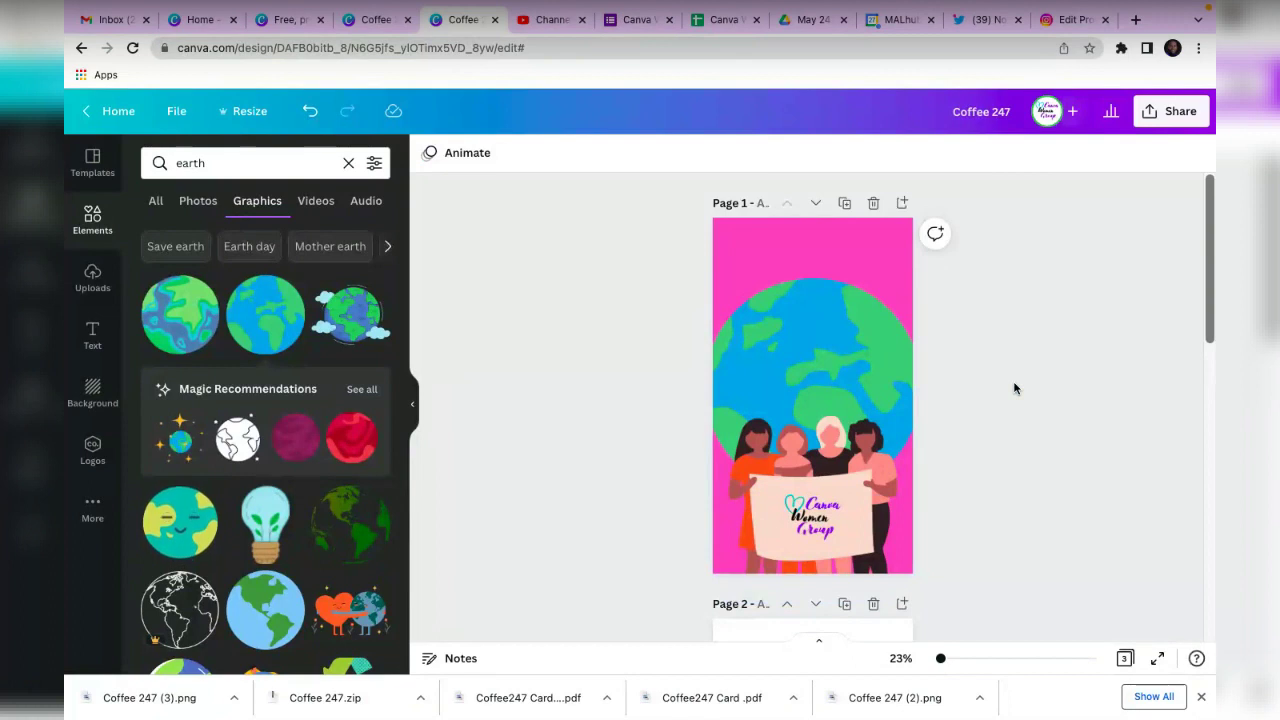
Add a heading text box to page 1.
left_click(800, 247)
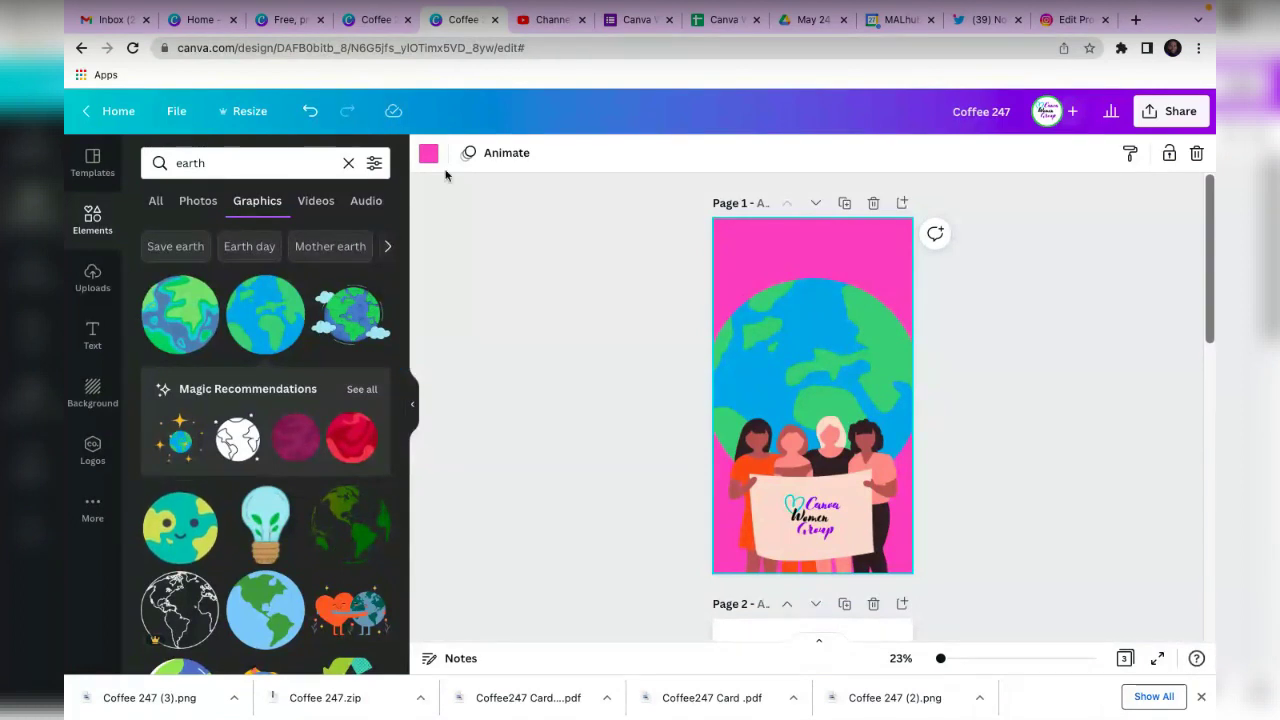
left_click(80, 346)
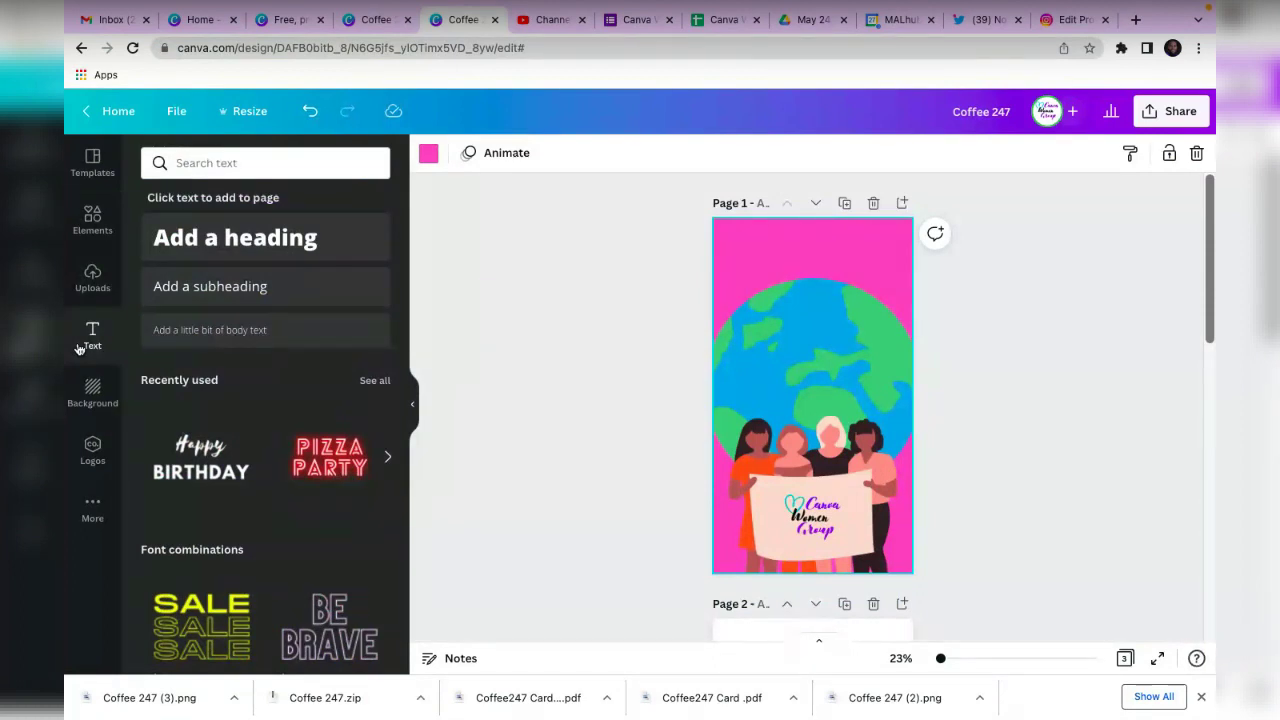
left_click(235, 237)
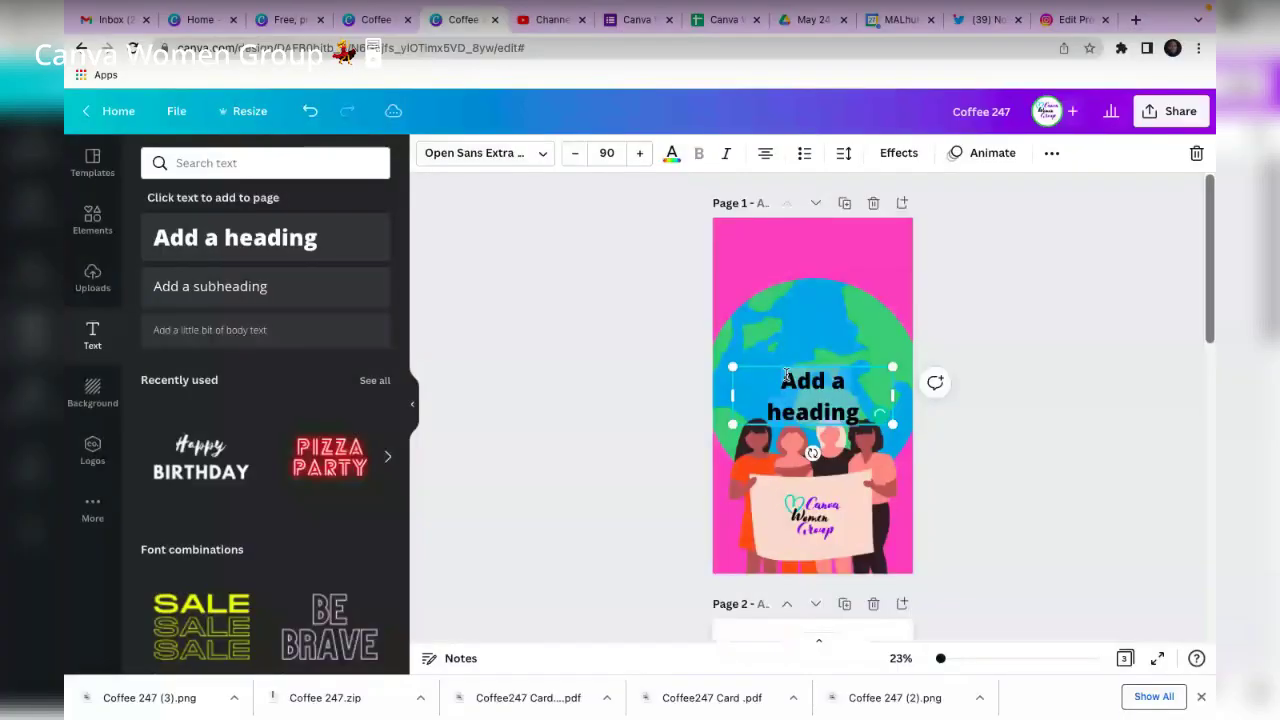
Replace the heading's placeholder text with "WE ARE TOGETHER".
double_click(848, 417)
type("We")
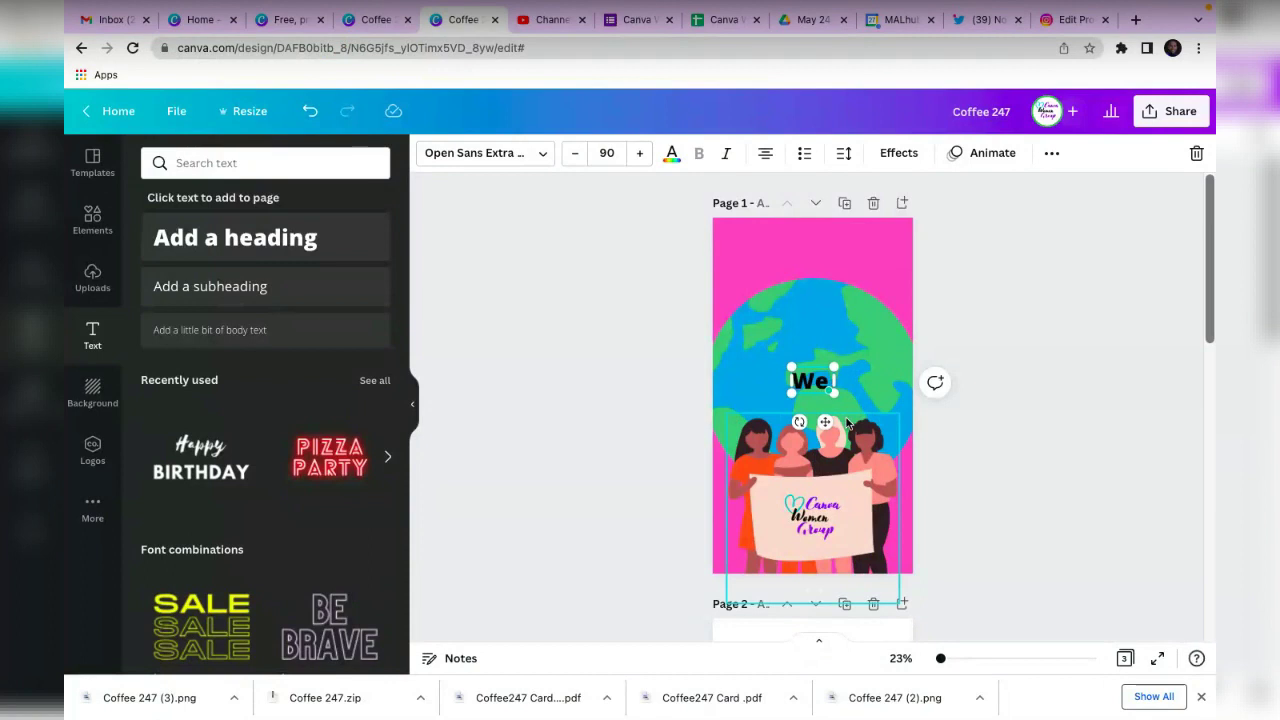
key("BackSpace")
key("BackSpace")
left_click(846, 422)
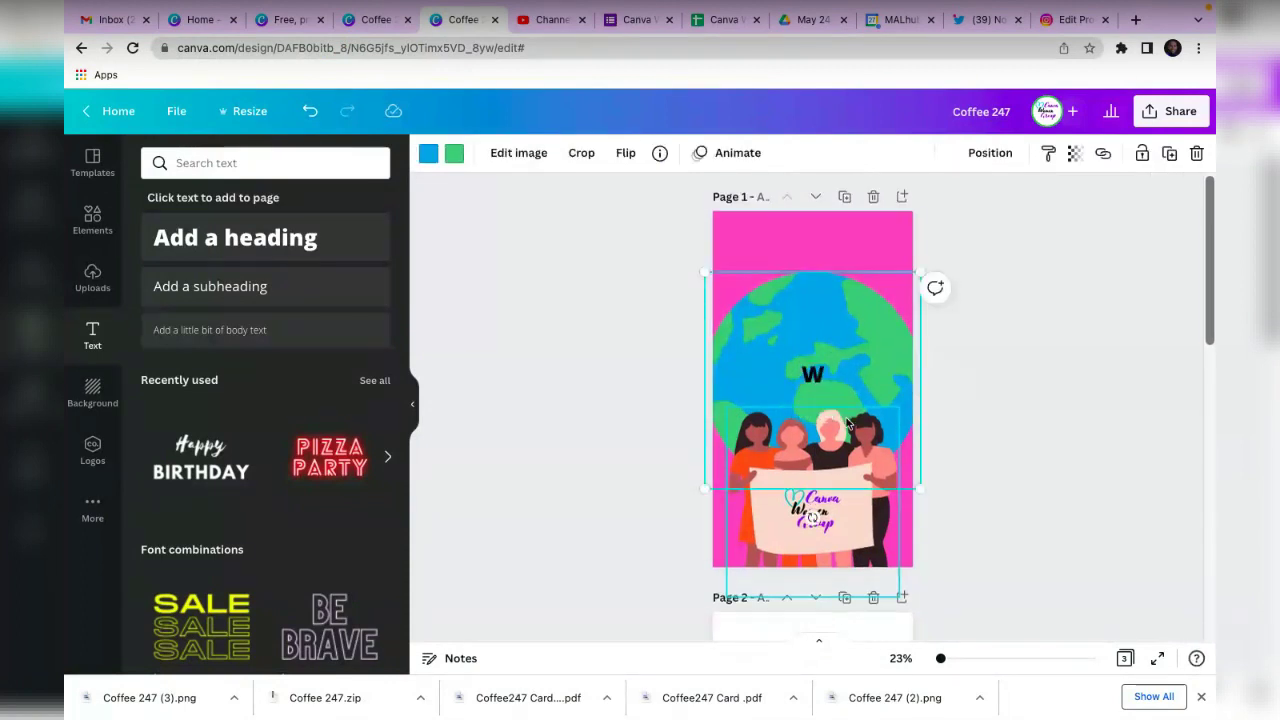
left_click(814, 377)
double_click(815, 377)
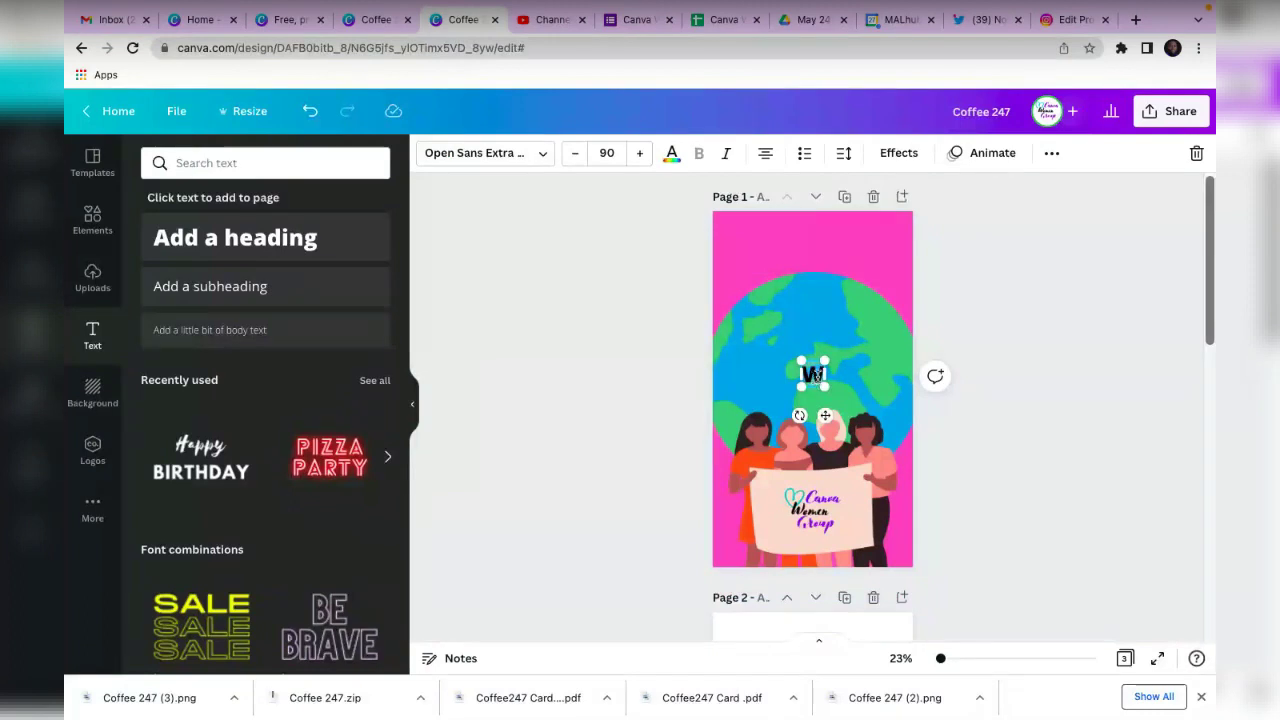
type("We")
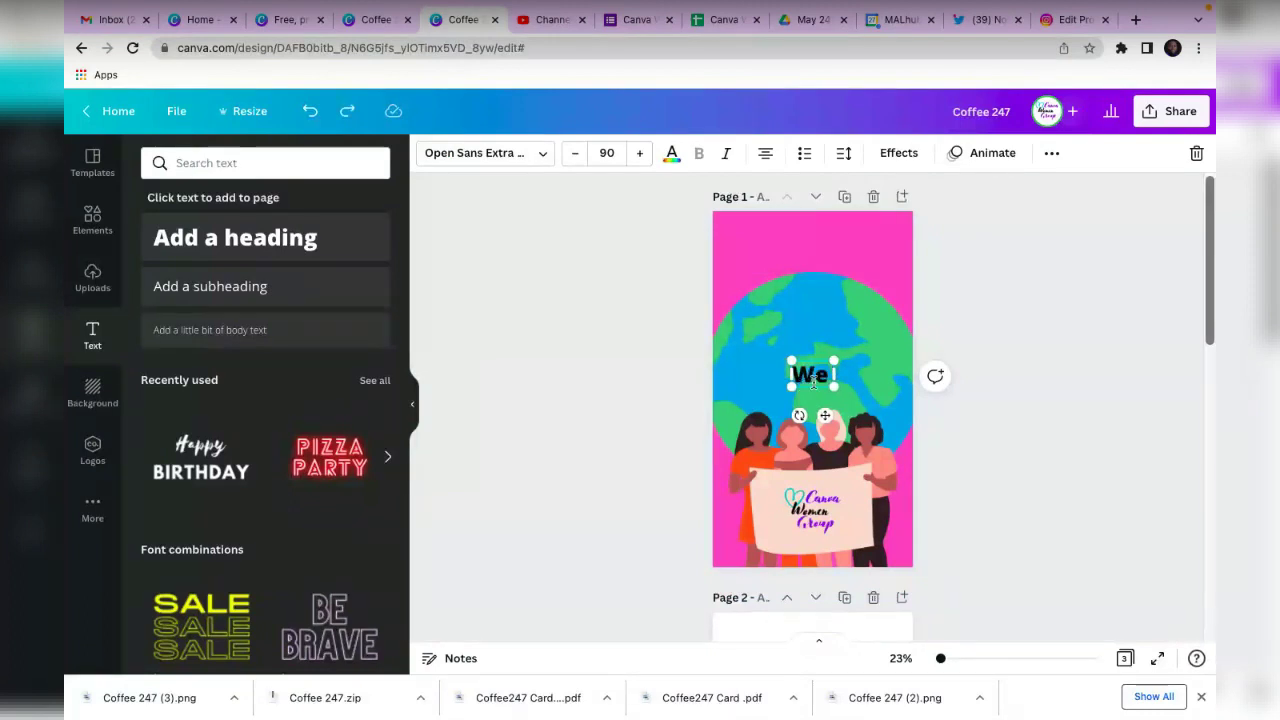
key("BackSpace")
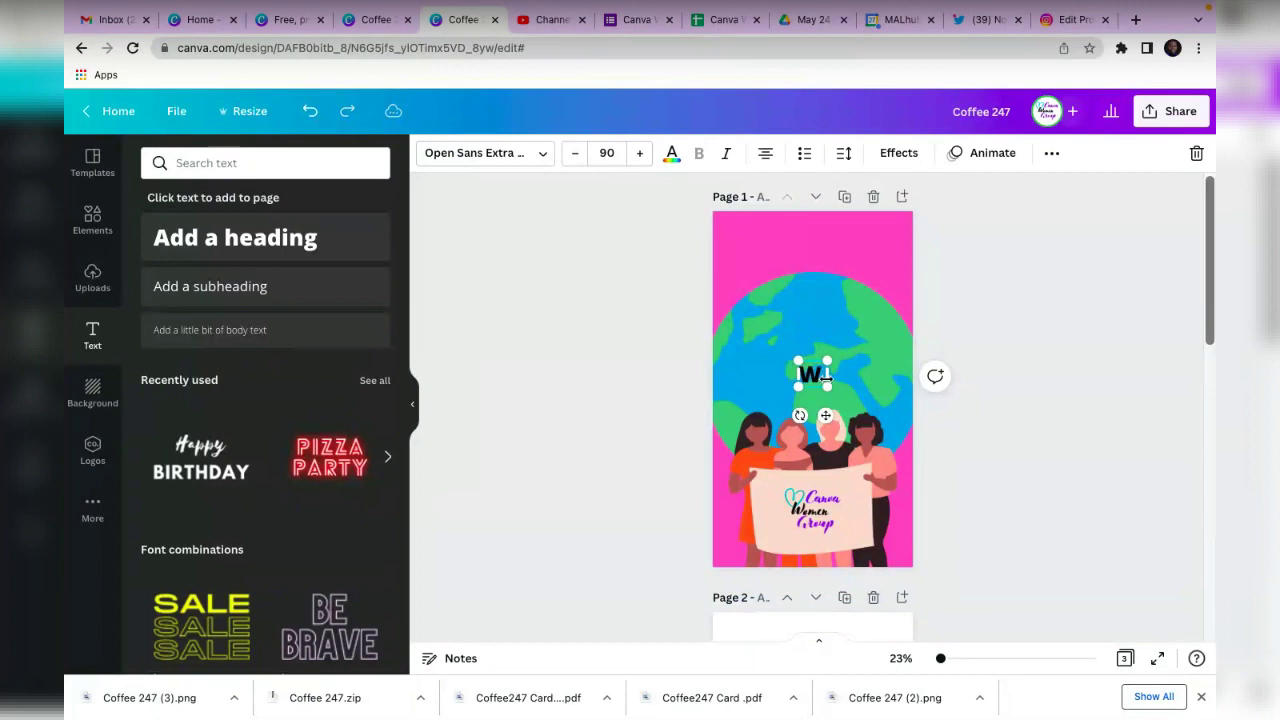
type("E")
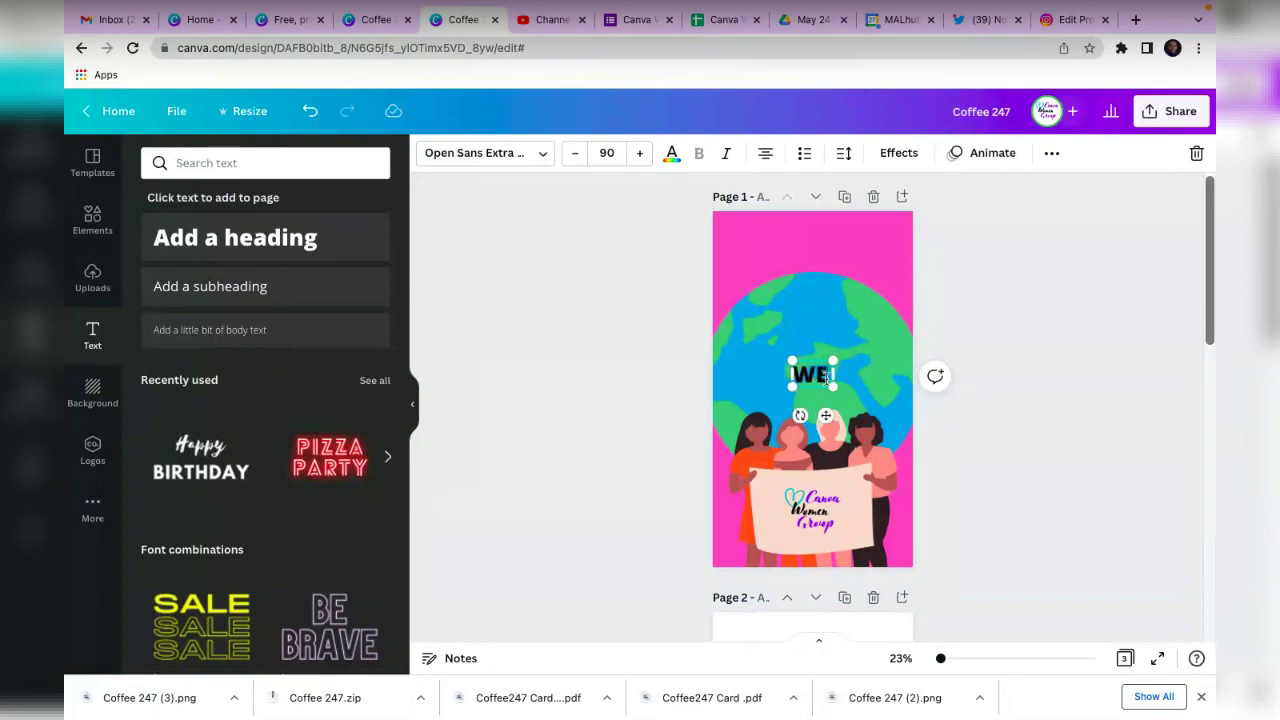
key("BackSpace")
key("BackSpace")
type("O")
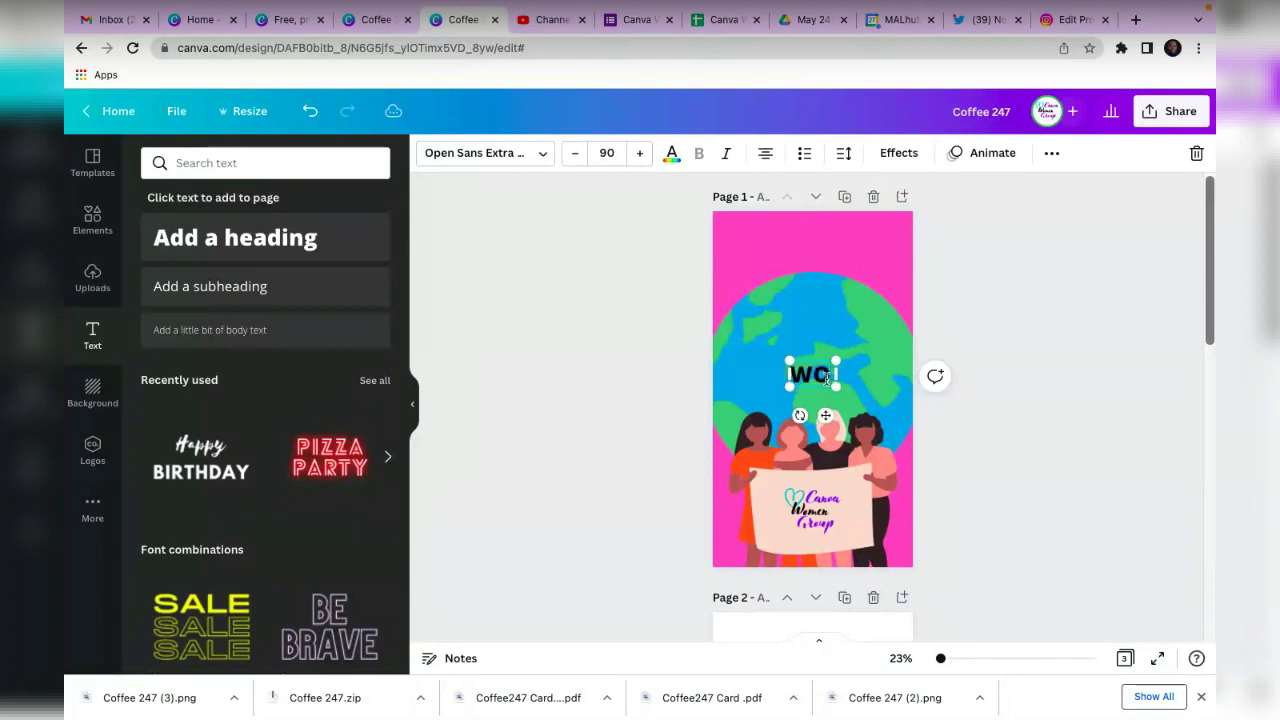
key("BackSpace")
key("BackSpace")
type("WE ARE T")
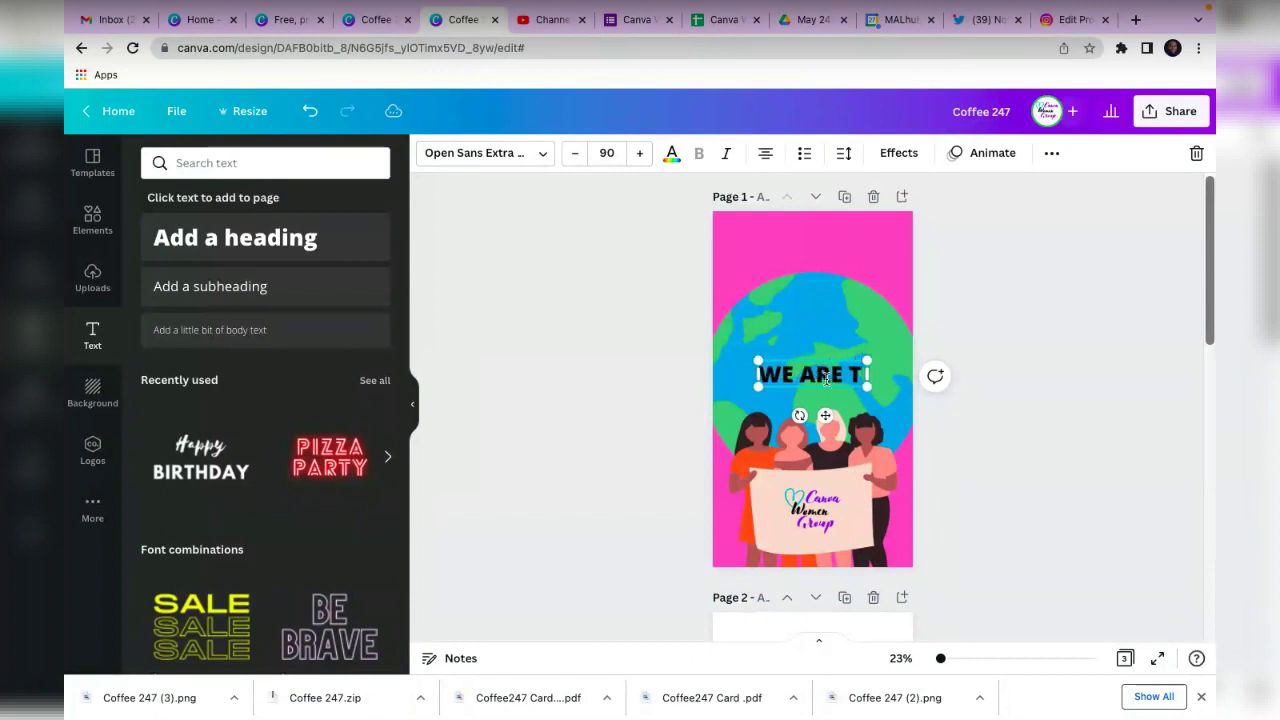
type("OGETHER")
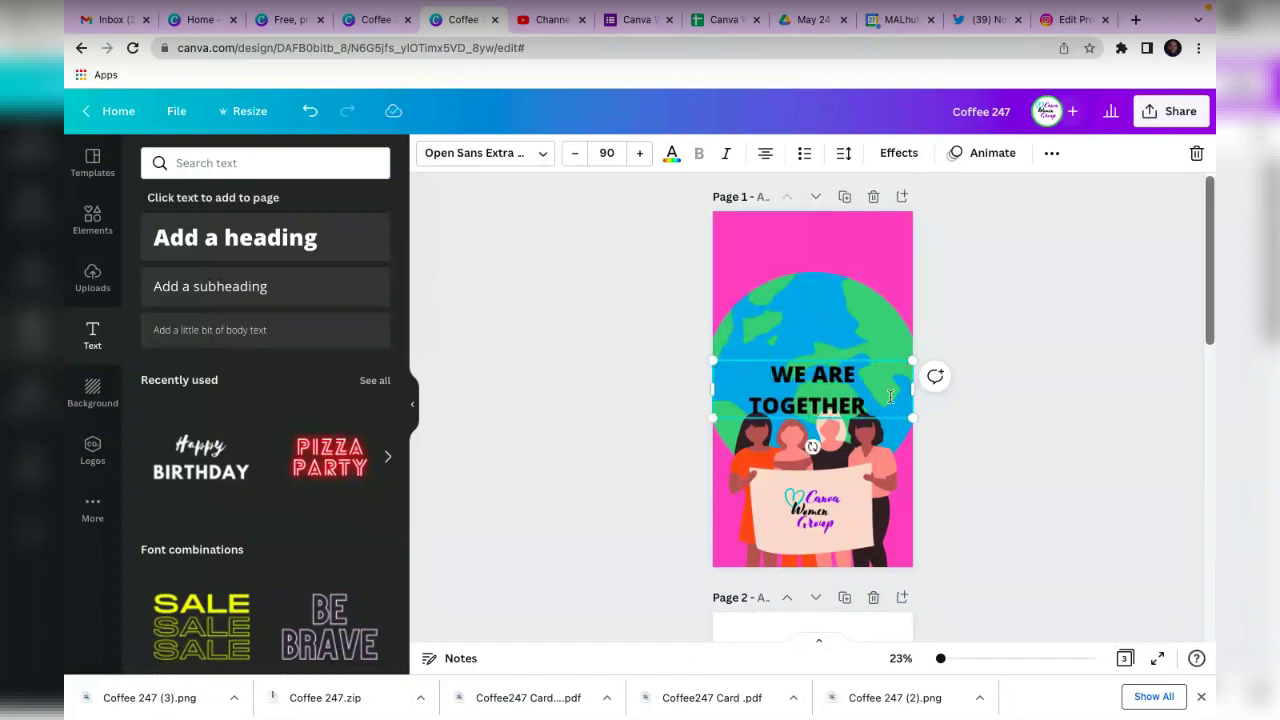
Fit the heading on one line at about size 63.7 and centre it in the pink area above the globe.
left_click_drag(912, 388, 931, 376)
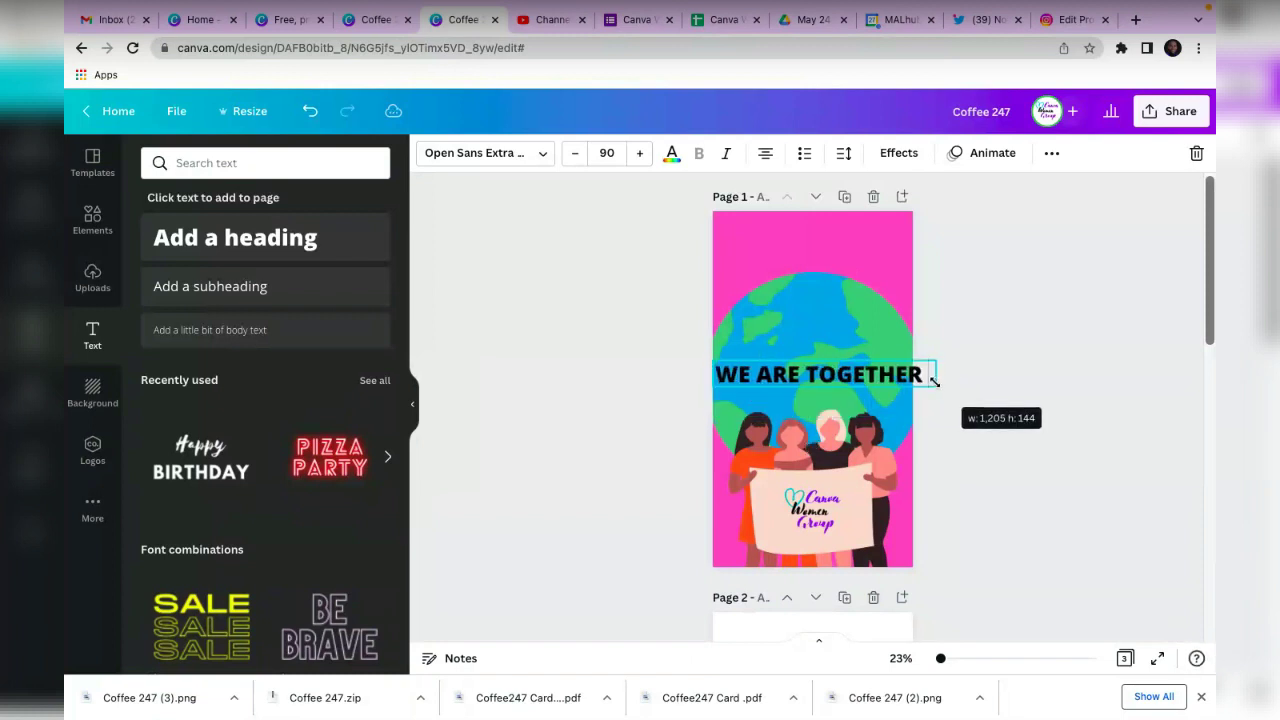
left_click(837, 354)
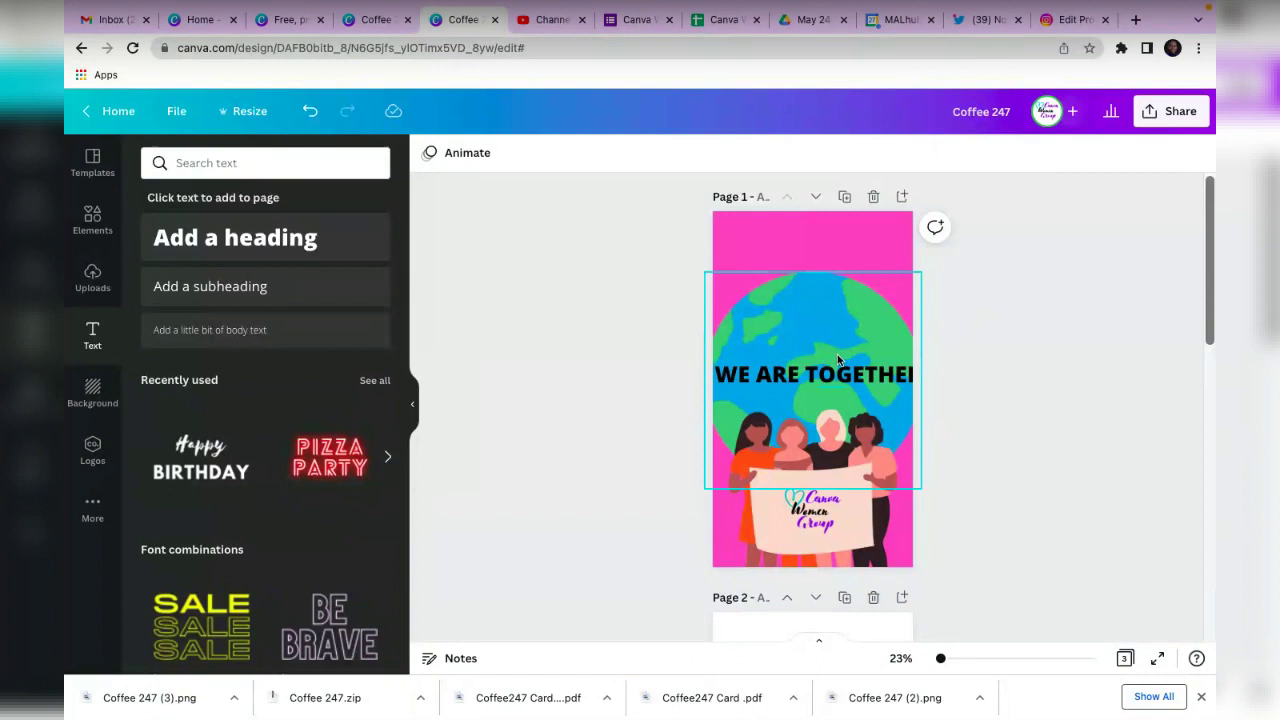
left_click_drag(833, 374, 828, 259)
left_click_drag(711, 270, 779, 263)
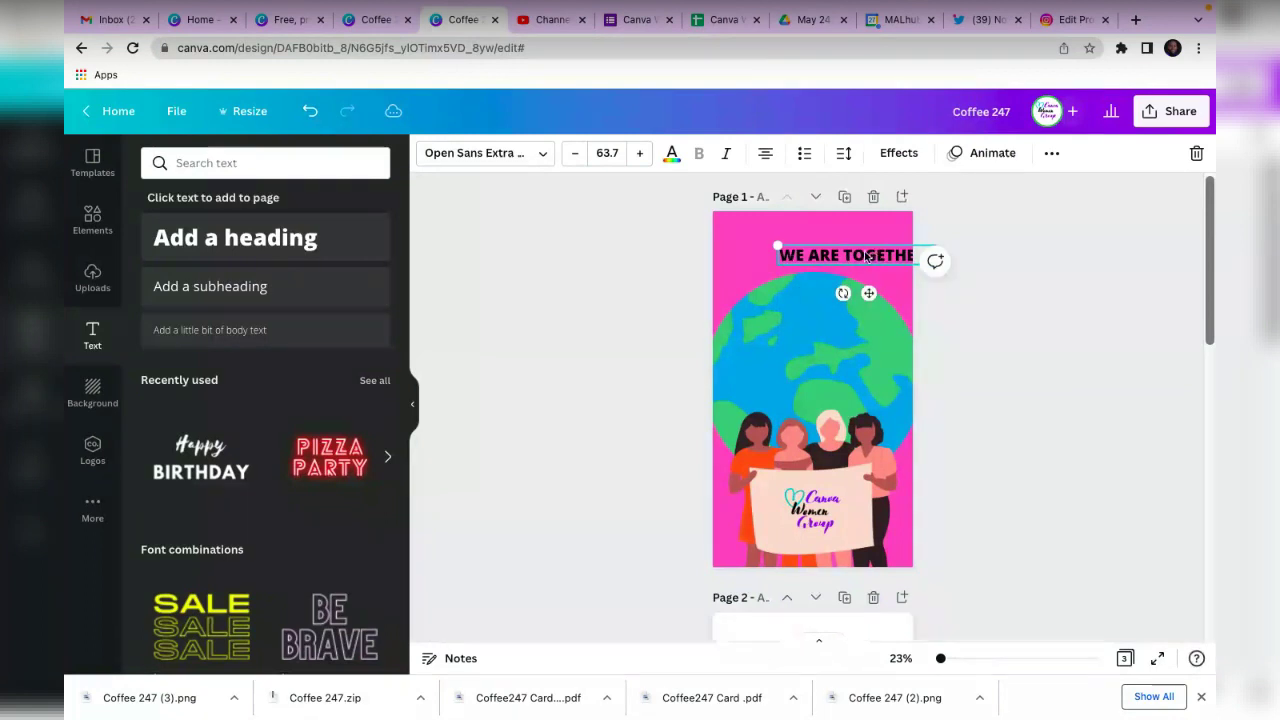
left_click_drag(873, 256, 830, 256)
Apply the Curve shape effect to the heading and reduce its curve to a gentle upward arc.
double_click(843, 255)
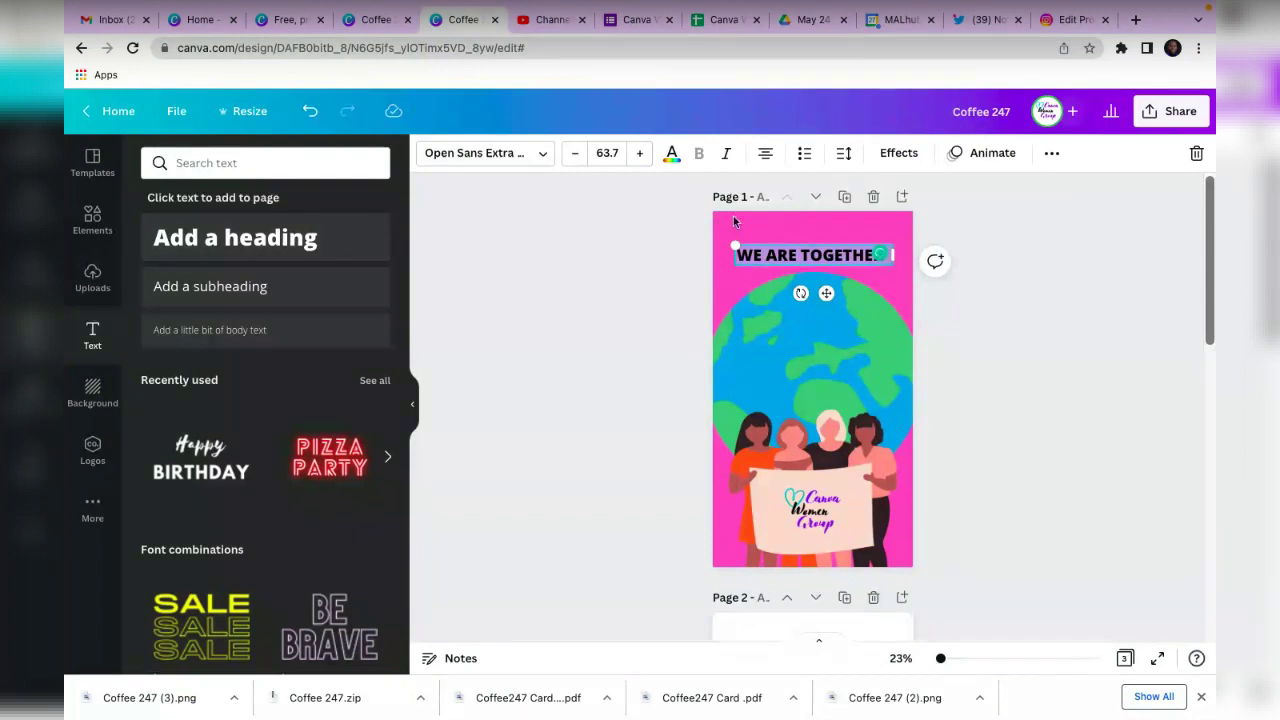
left_click(786, 244)
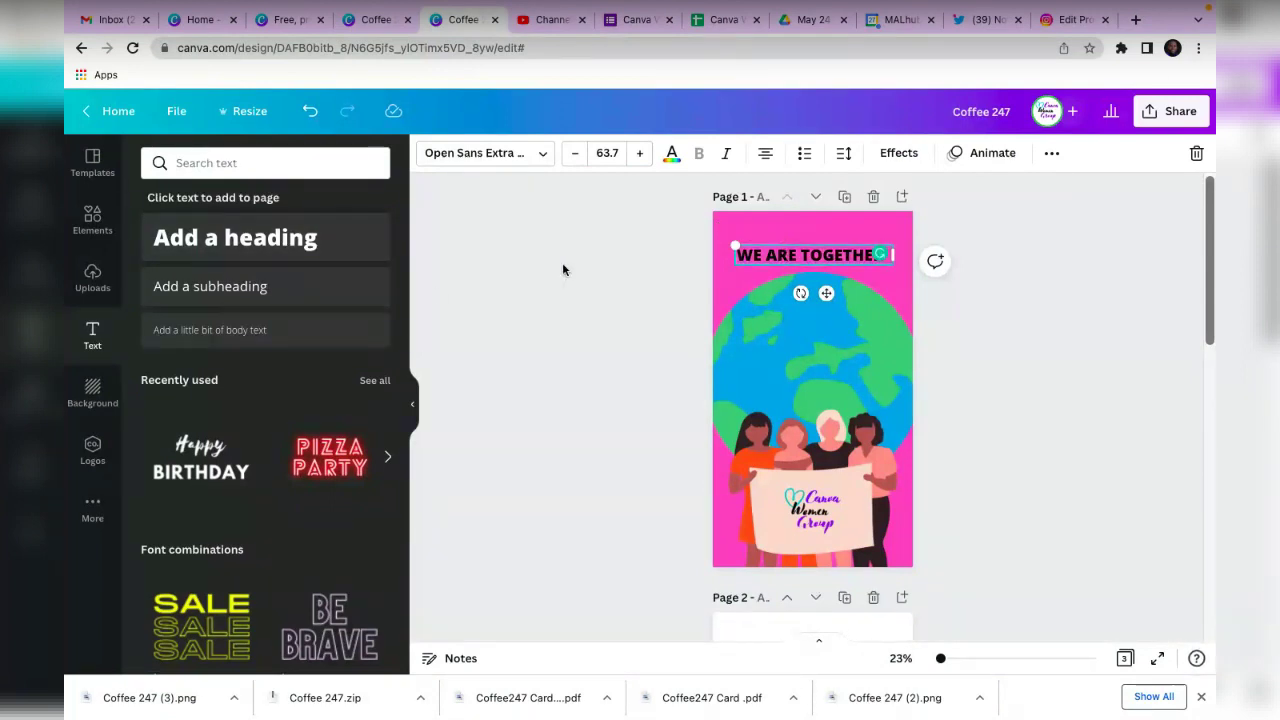
double_click(801, 248)
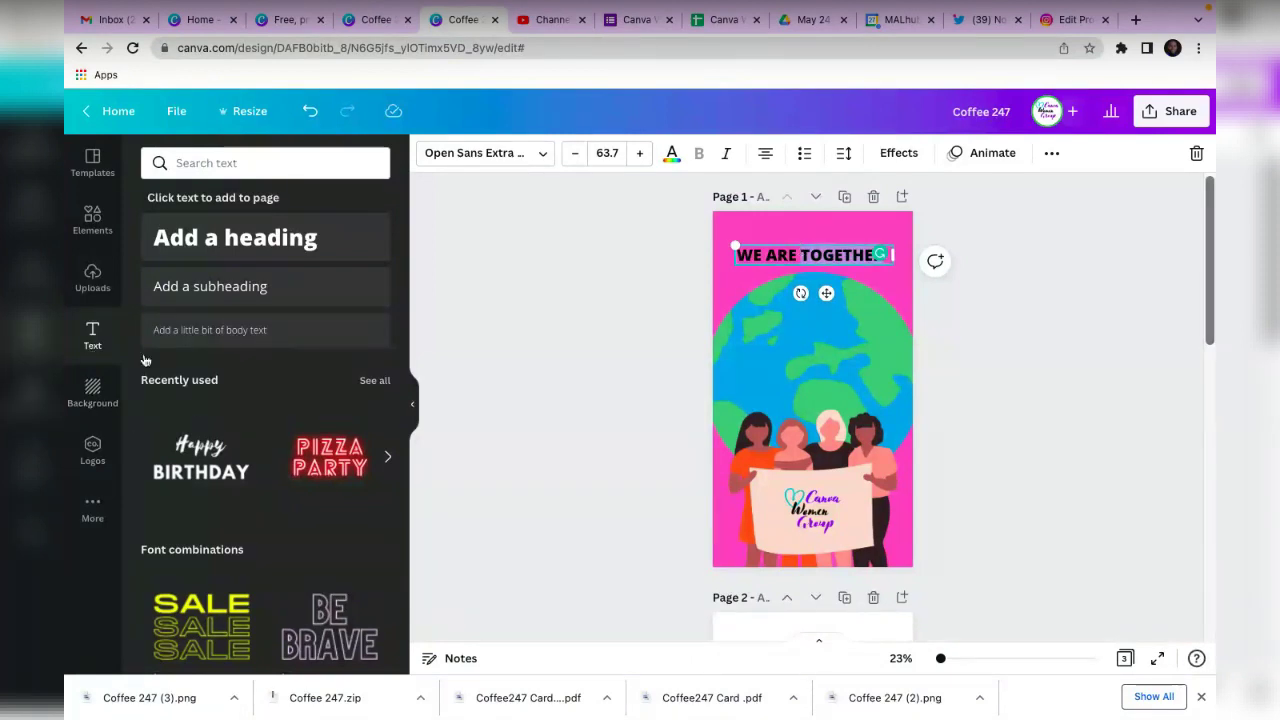
scroll(200, 440, "down", 5)
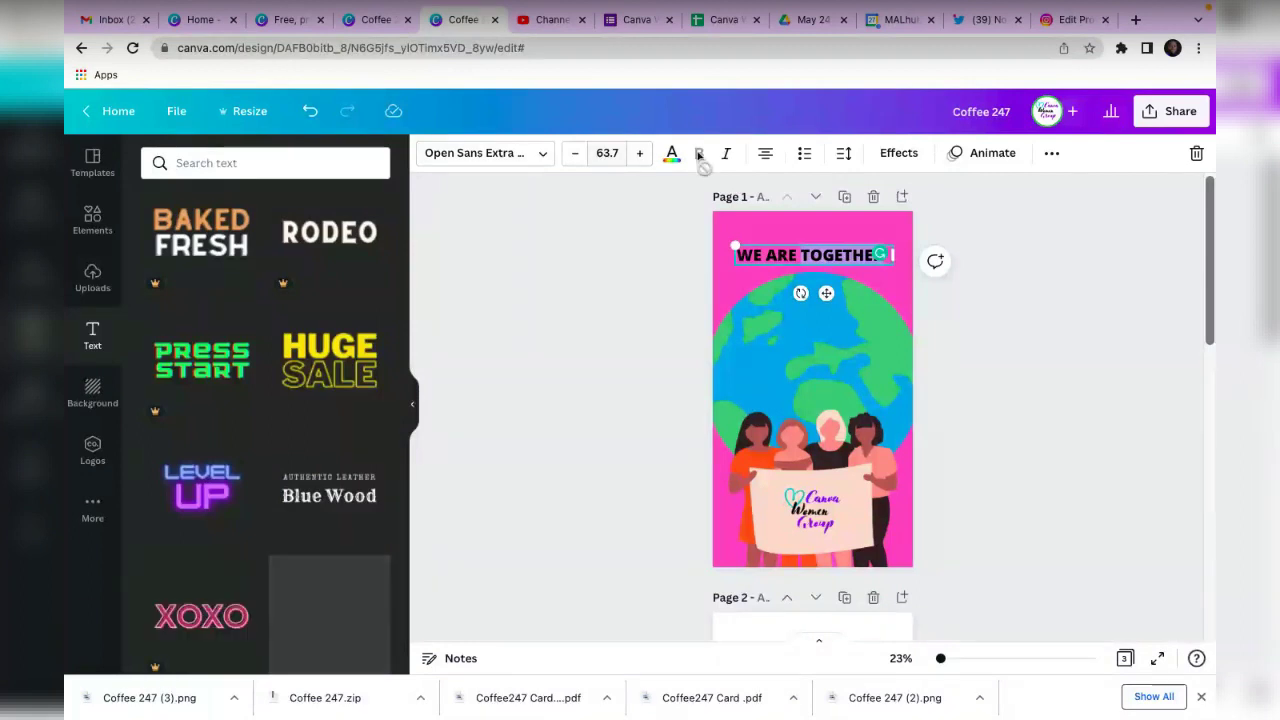
left_click(898, 152)
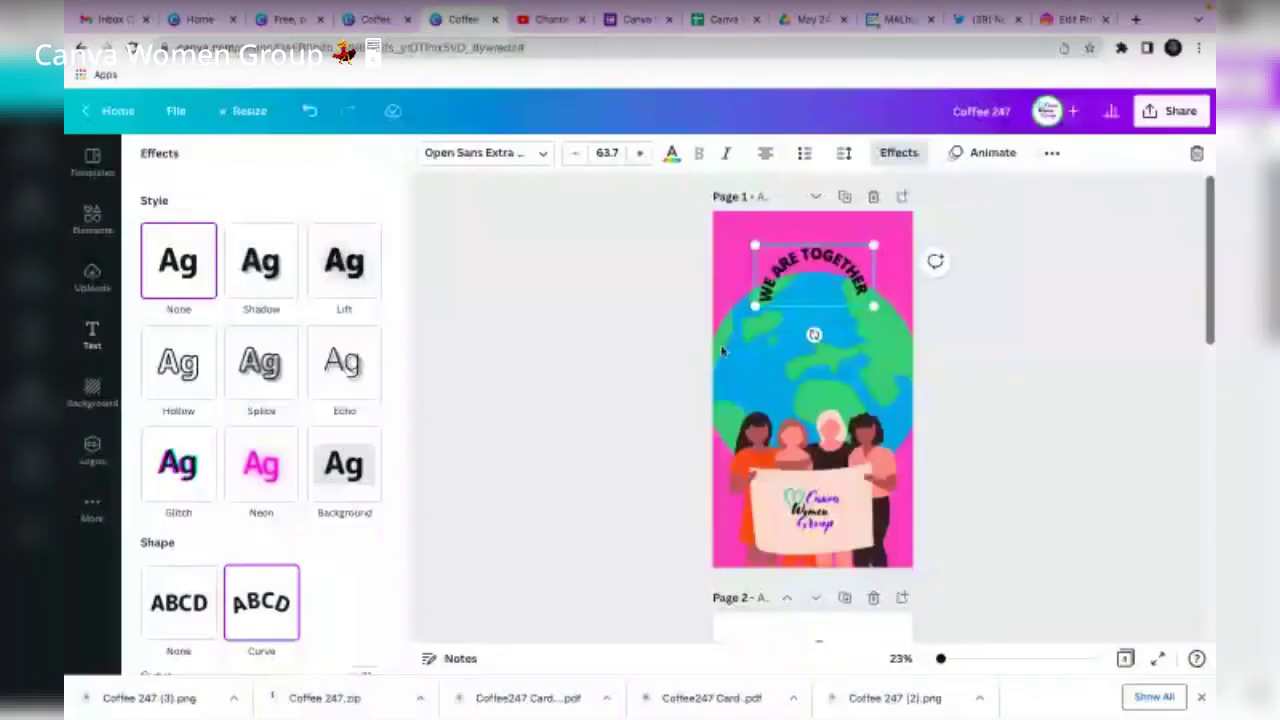
scroll(271, 594, "down", 1)
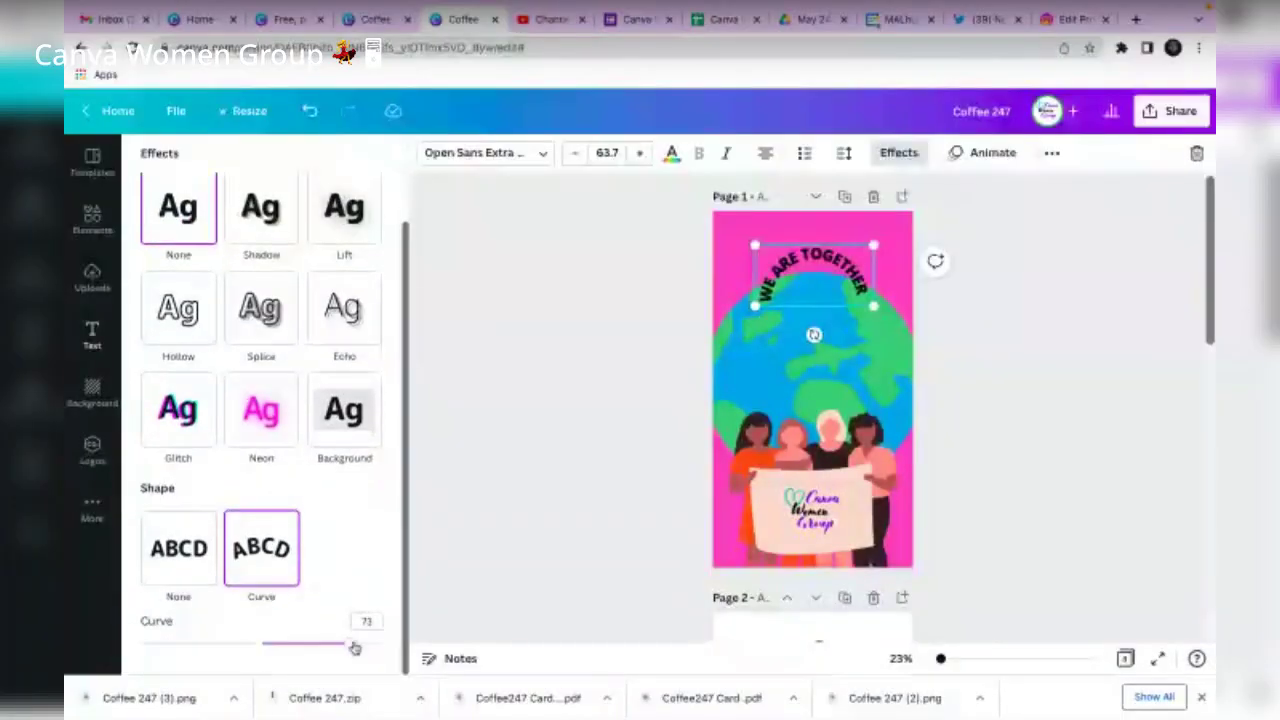
left_click_drag(351, 643, 262, 700)
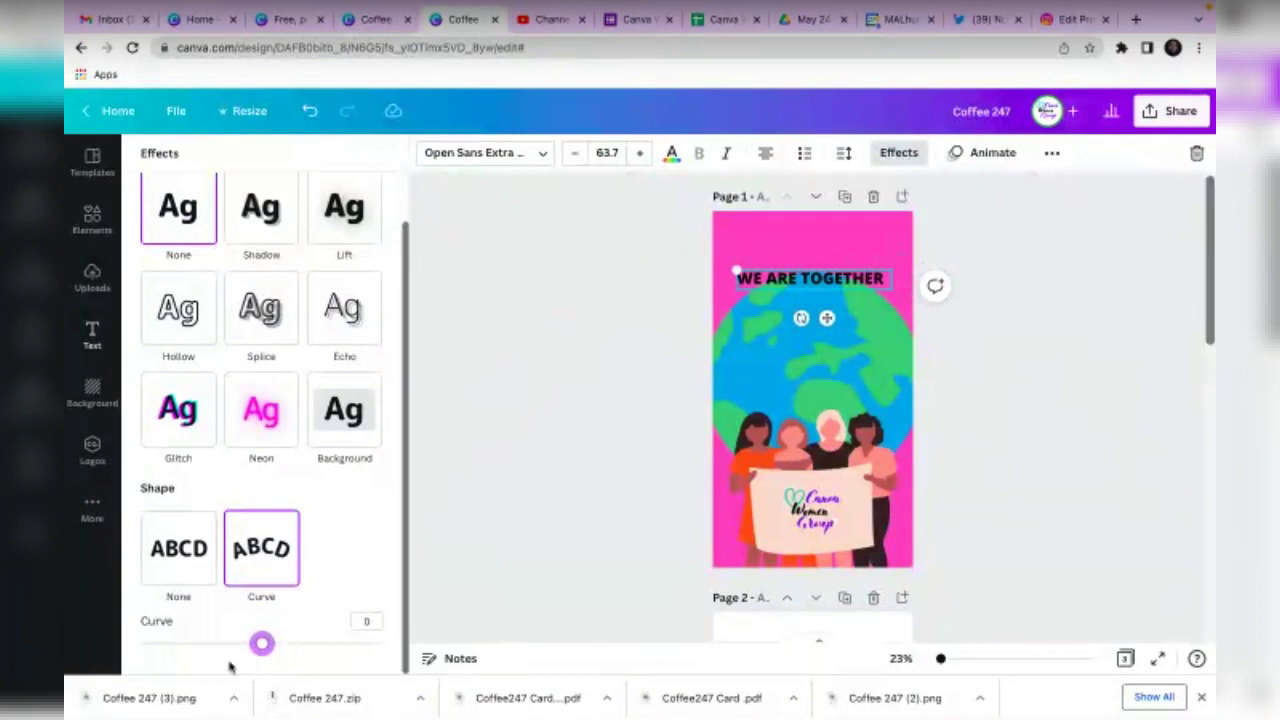
left_click_drag(262, 649, 285, 652)
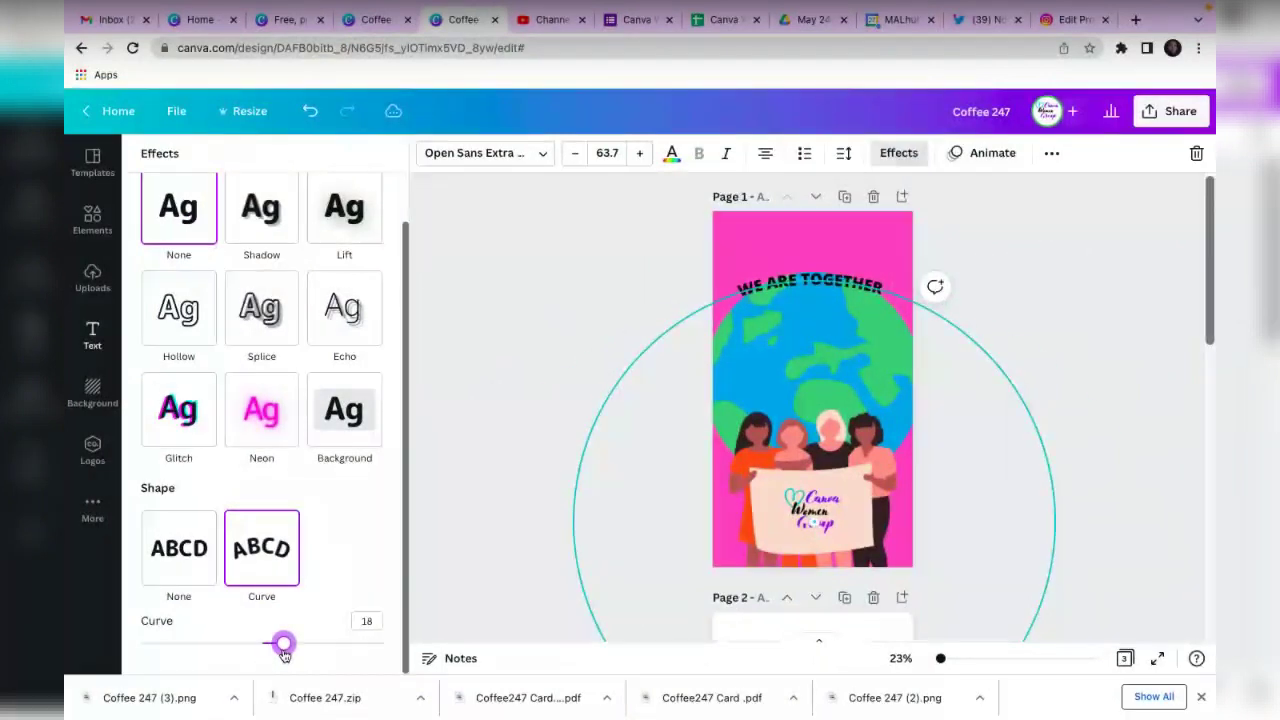
mouse_move(284, 652)
left_mouse_down()
mouse_move(296, 645)
mouse_move(253, 637)
mouse_move(294, 643)
left_mouse_up()
Place the curved heading in the pink area just above the globe, clear of its upper edge.
left_click(836, 241)
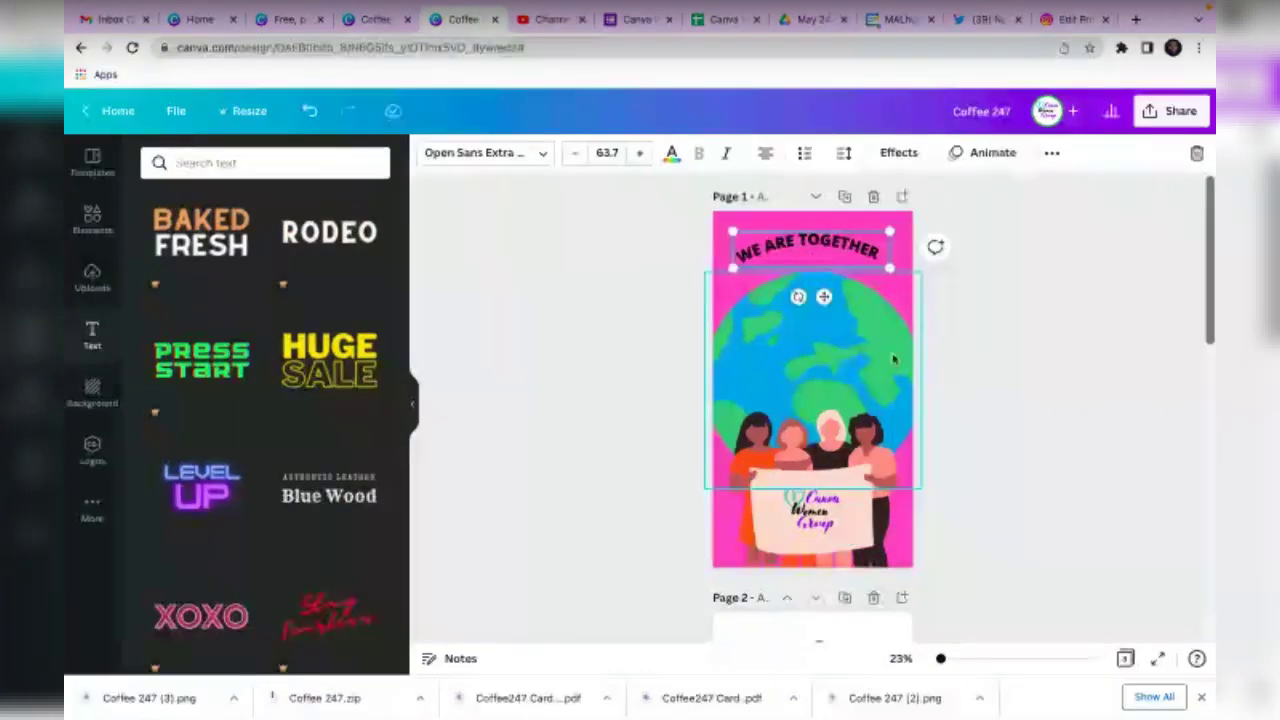
double_click(862, 258)
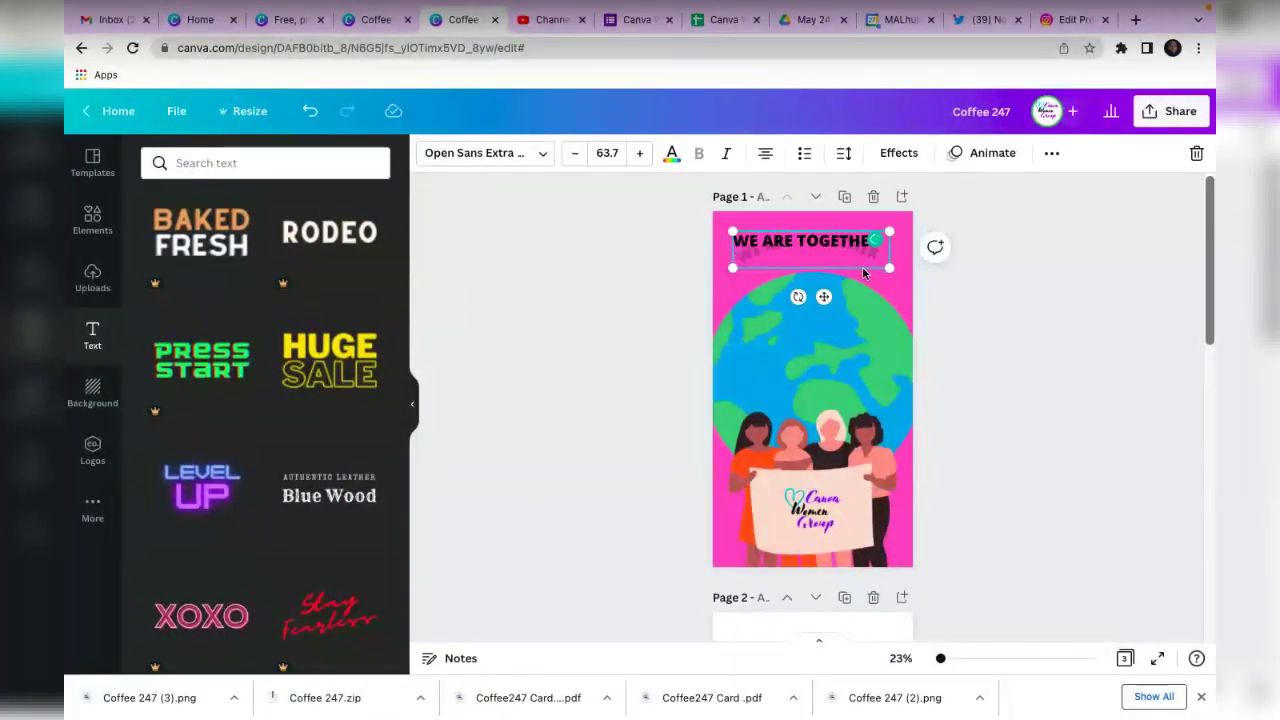
left_click(864, 272)
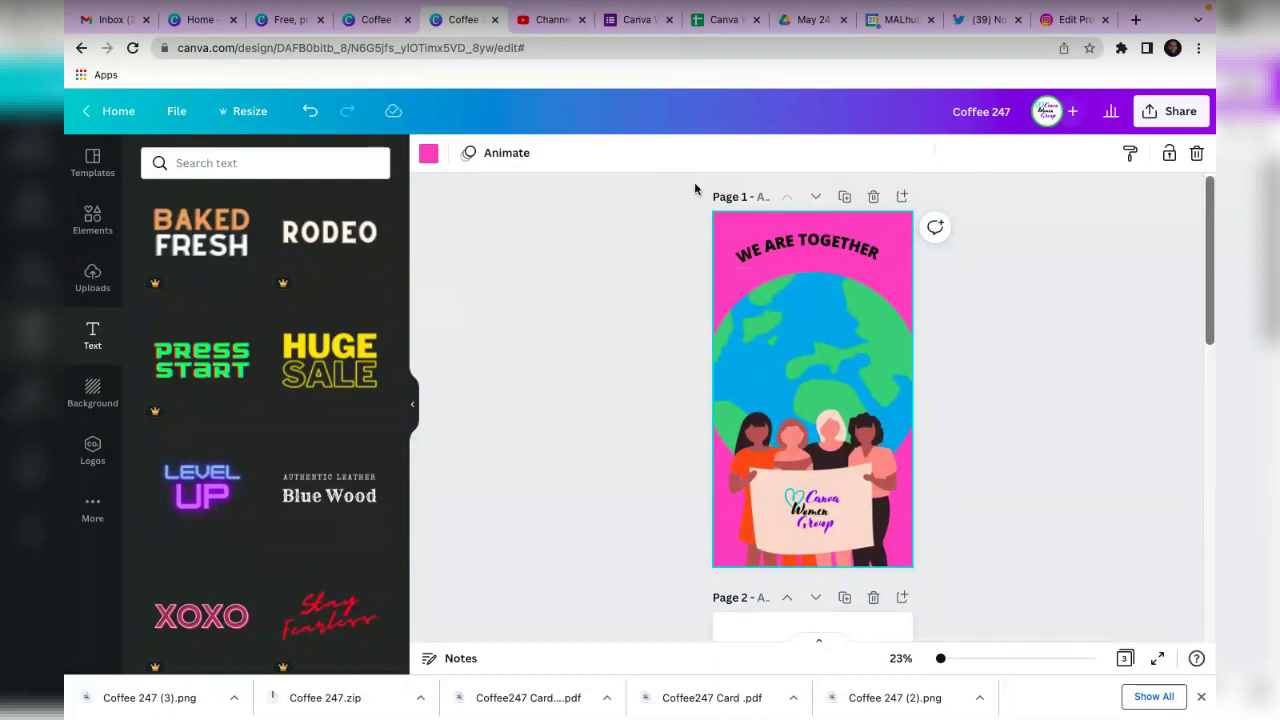
Change the curved heading's text colour to white.
left_click(796, 242)
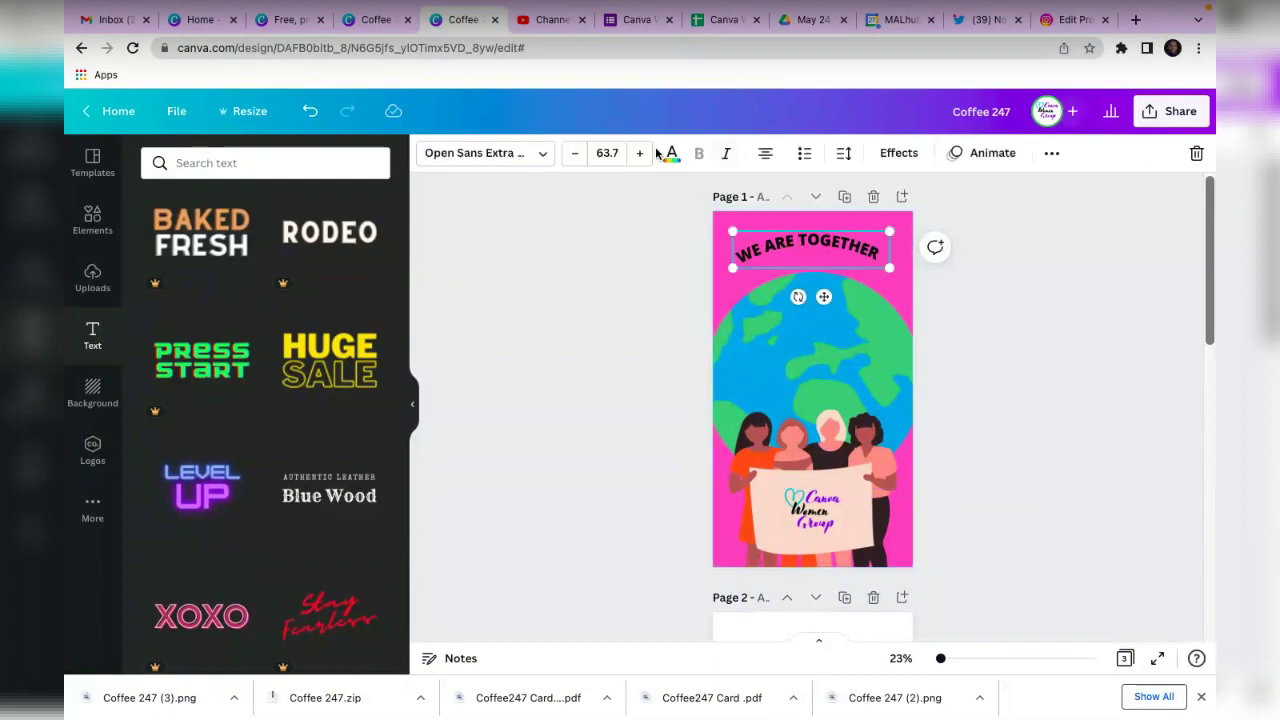
left_click(672, 153)
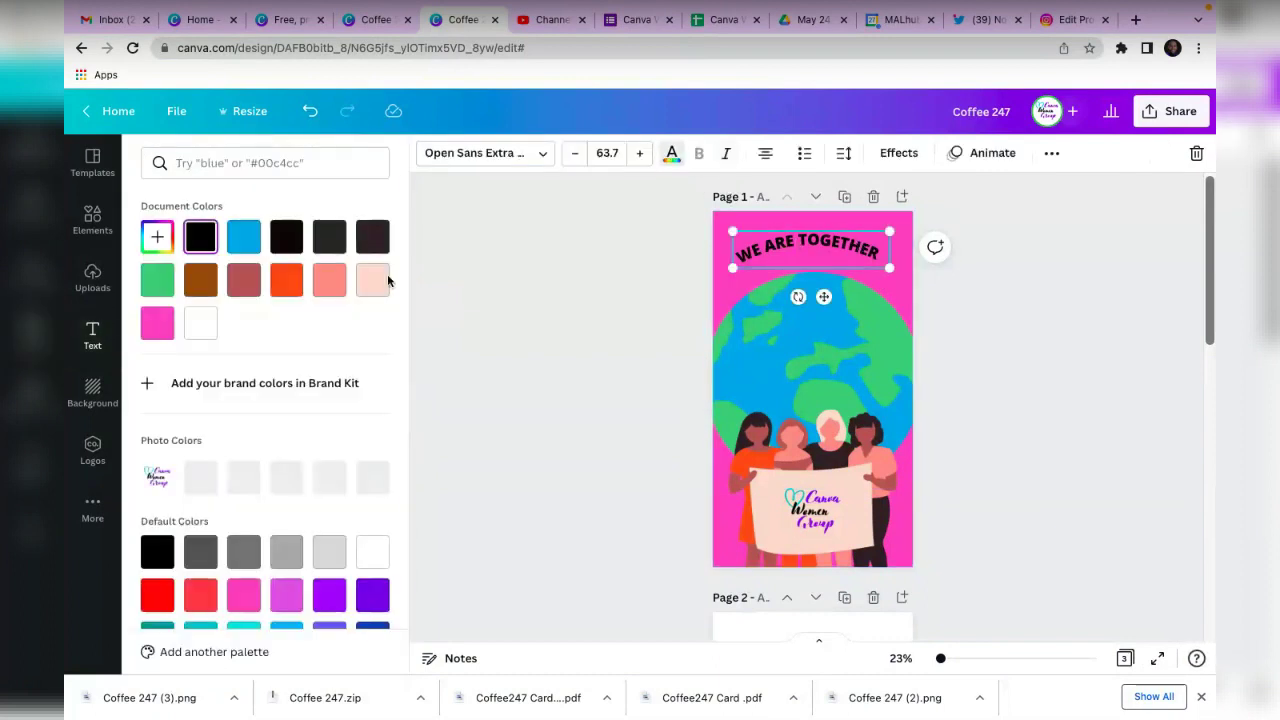
left_click(200, 323)
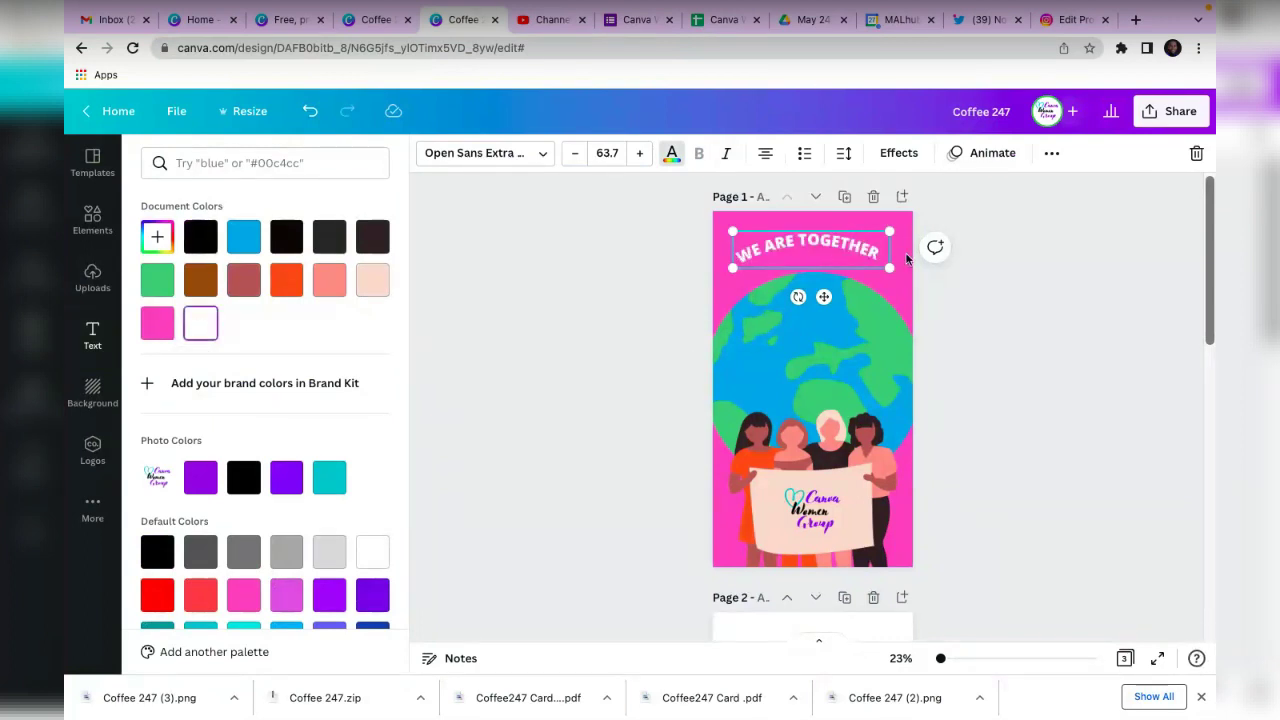
left_click(1010, 302)
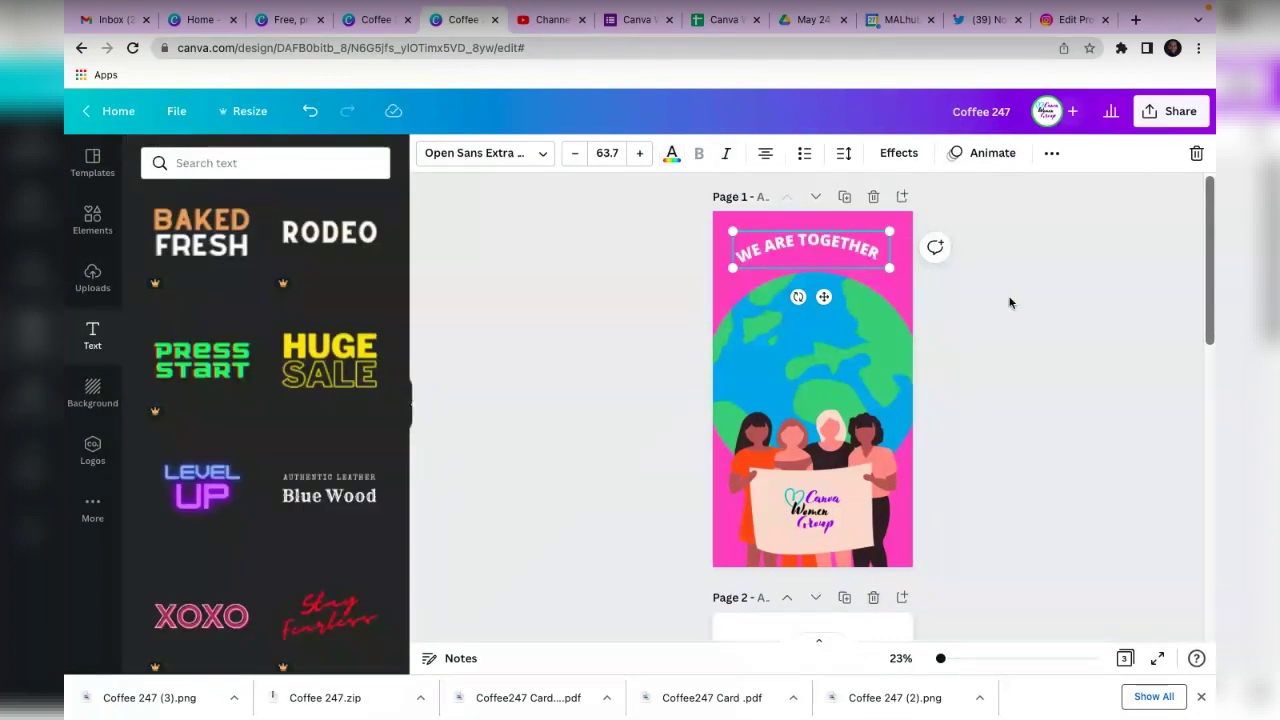
Increase the curved heading's font size to 69.7.
left_click(839, 253)
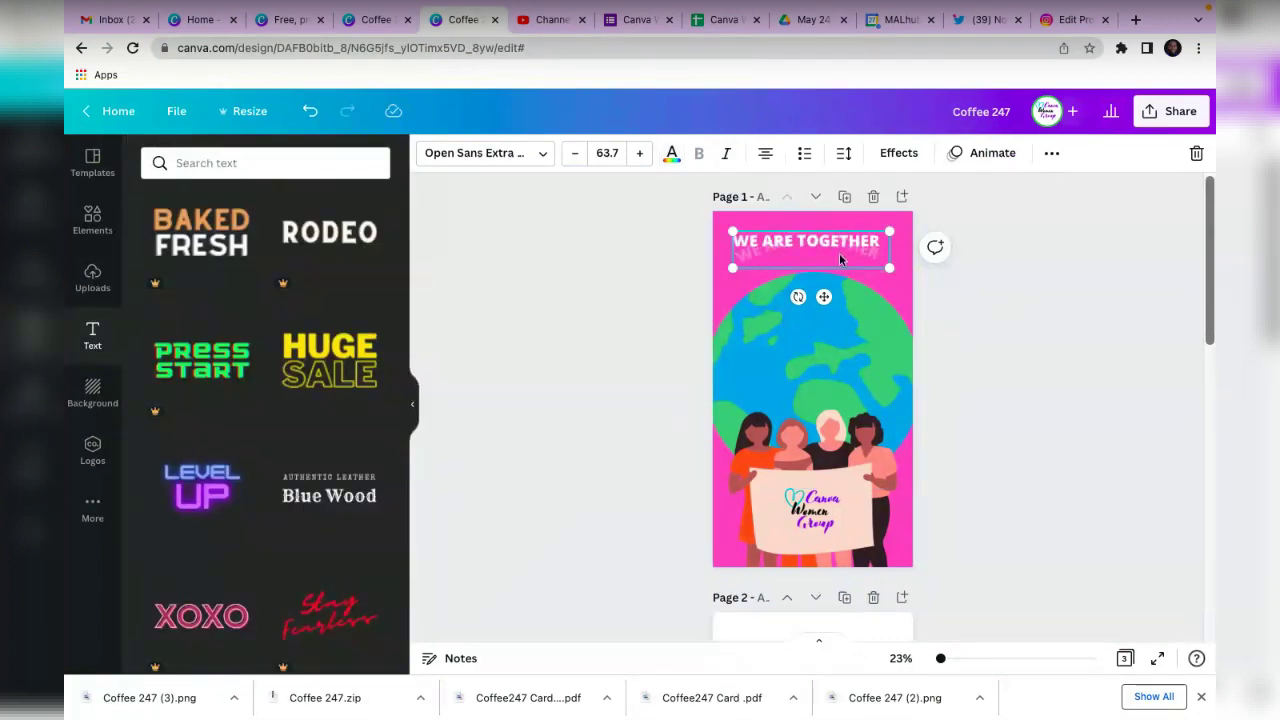
left_click(976, 305)
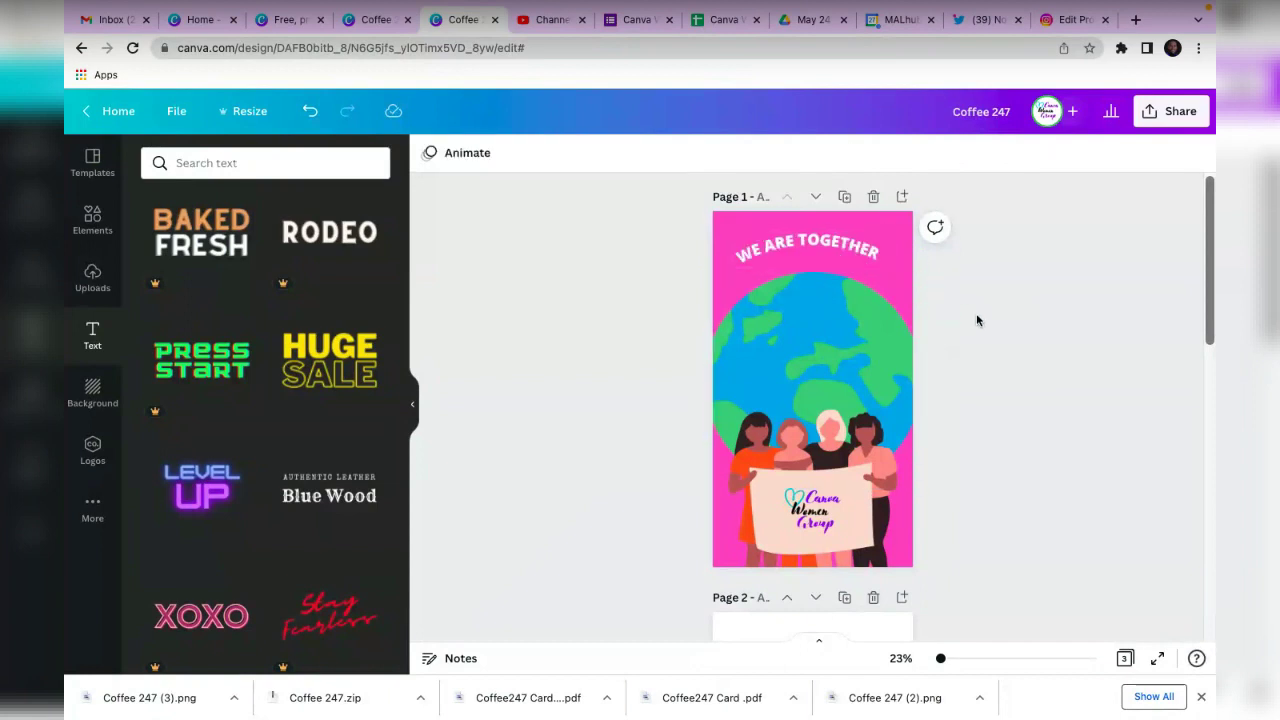
left_click(847, 250)
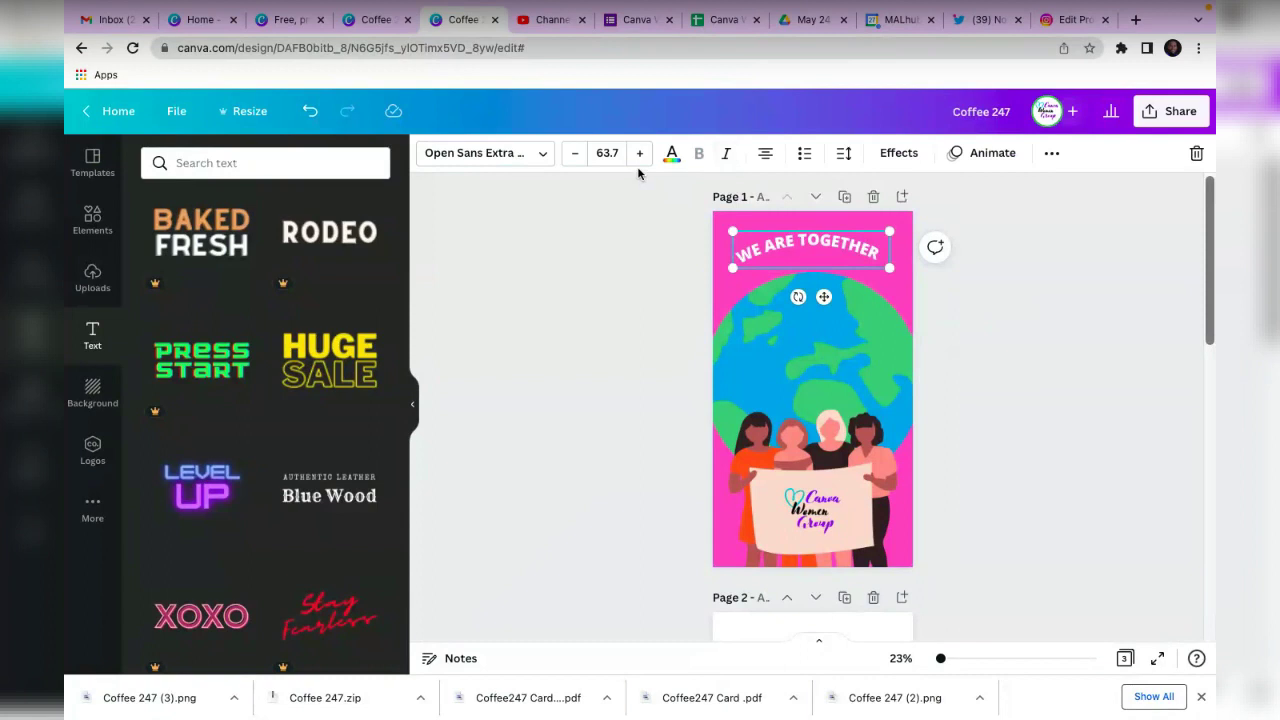
left_click(639, 156)
left_click(639, 156)
left_click(639, 156)
left_click(639, 156)
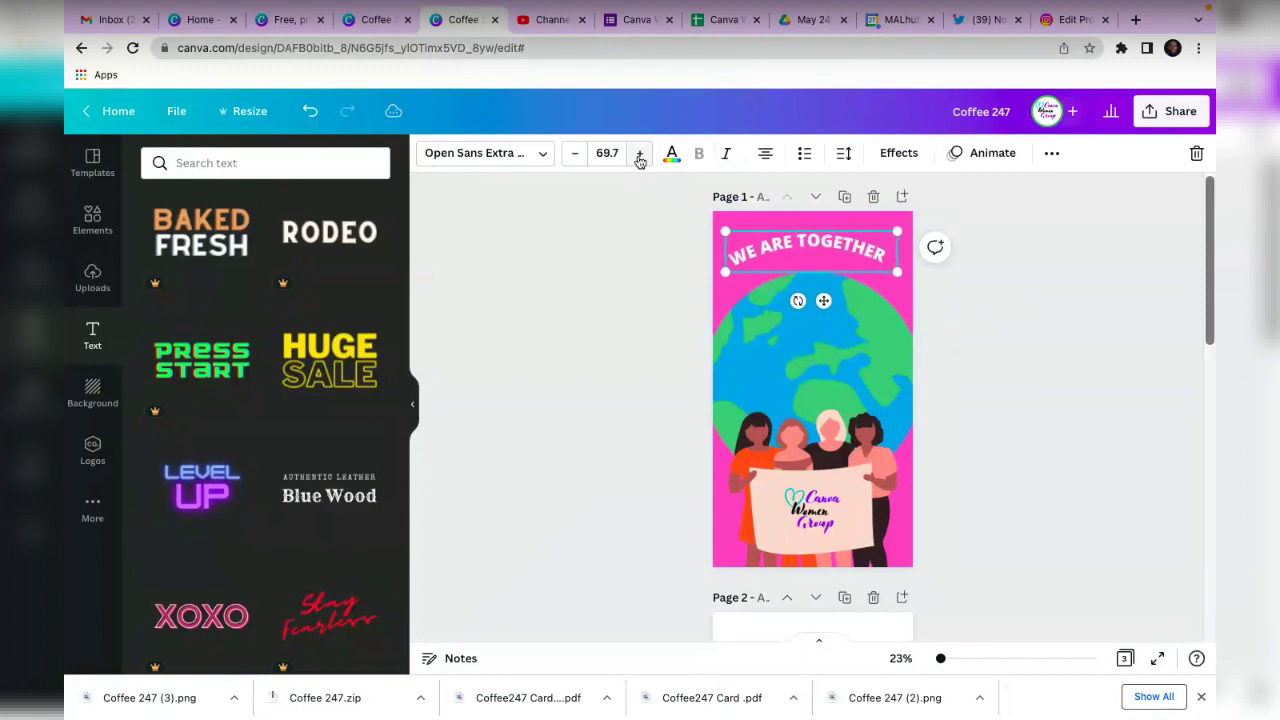
Change the curved heading's font to Celandine, then enlarge it to about size 73.2 and place it right above the globe's upper edge.
left_click(500, 155)
left_click(194, 372)
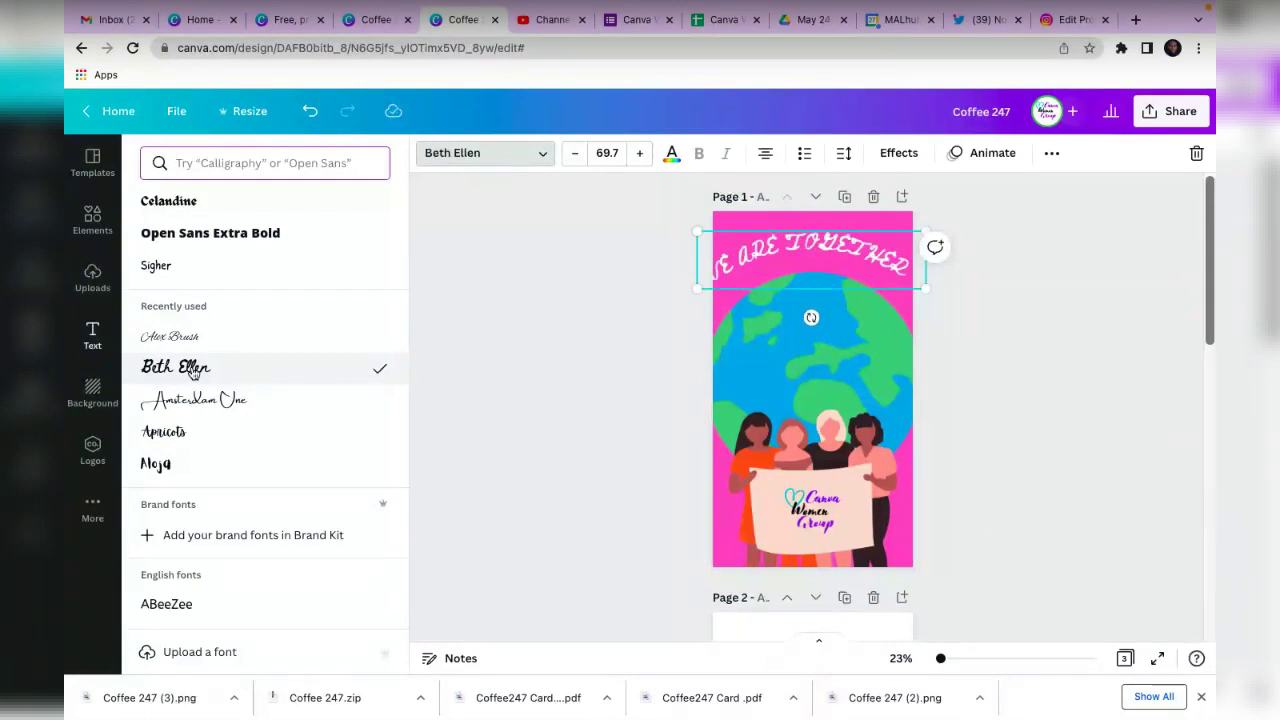
left_click(238, 208)
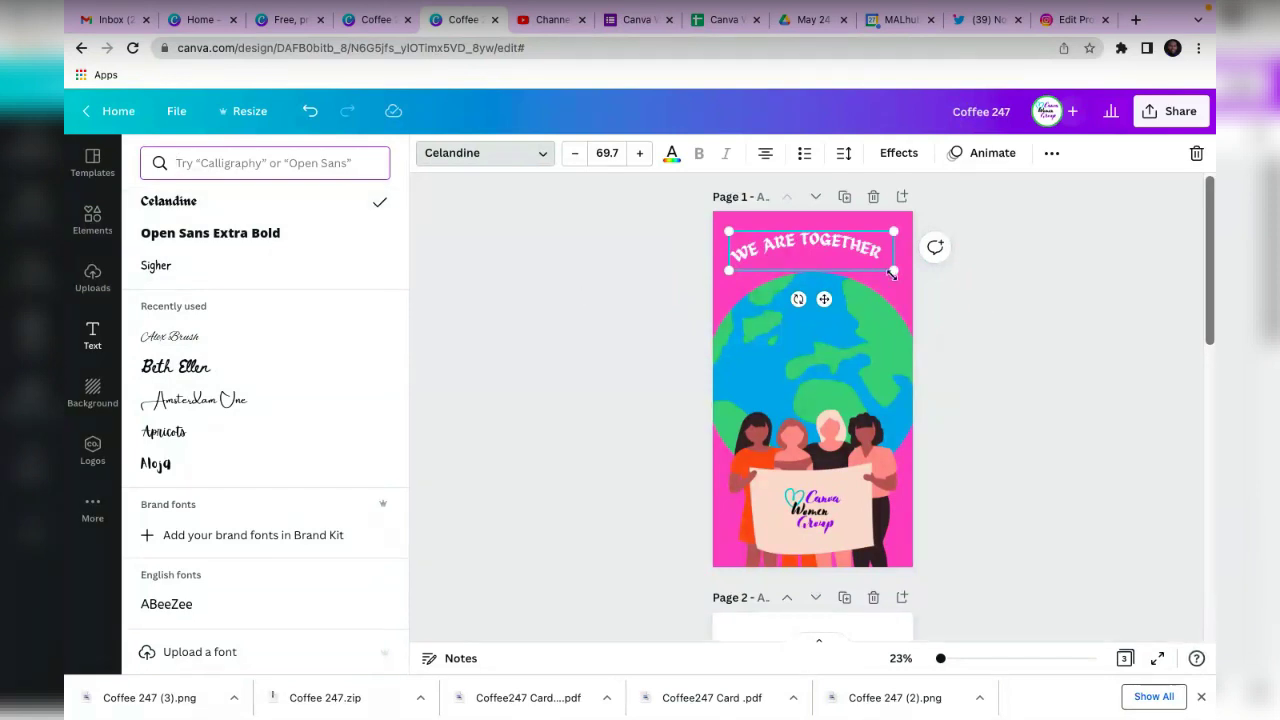
mouse_move(891, 272)
left_mouse_down()
mouse_move(900, 298)
mouse_move(902, 272)
left_mouse_up()
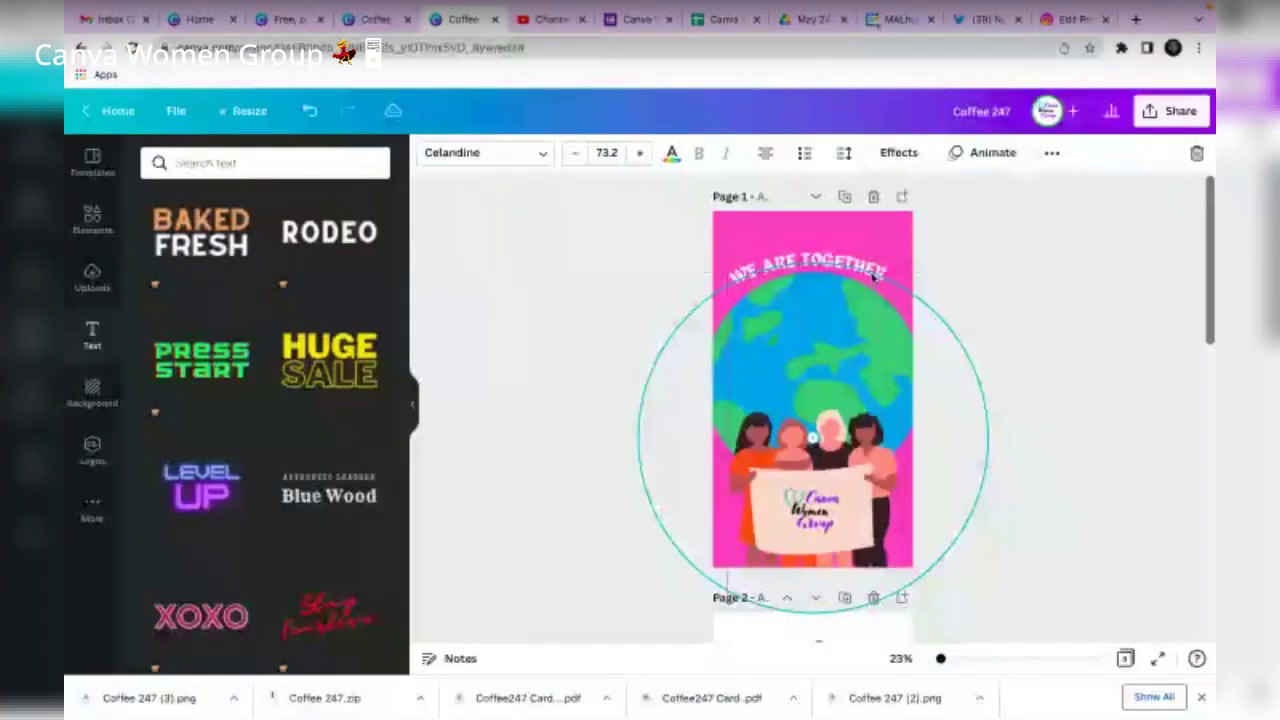
left_click(1097, 306)
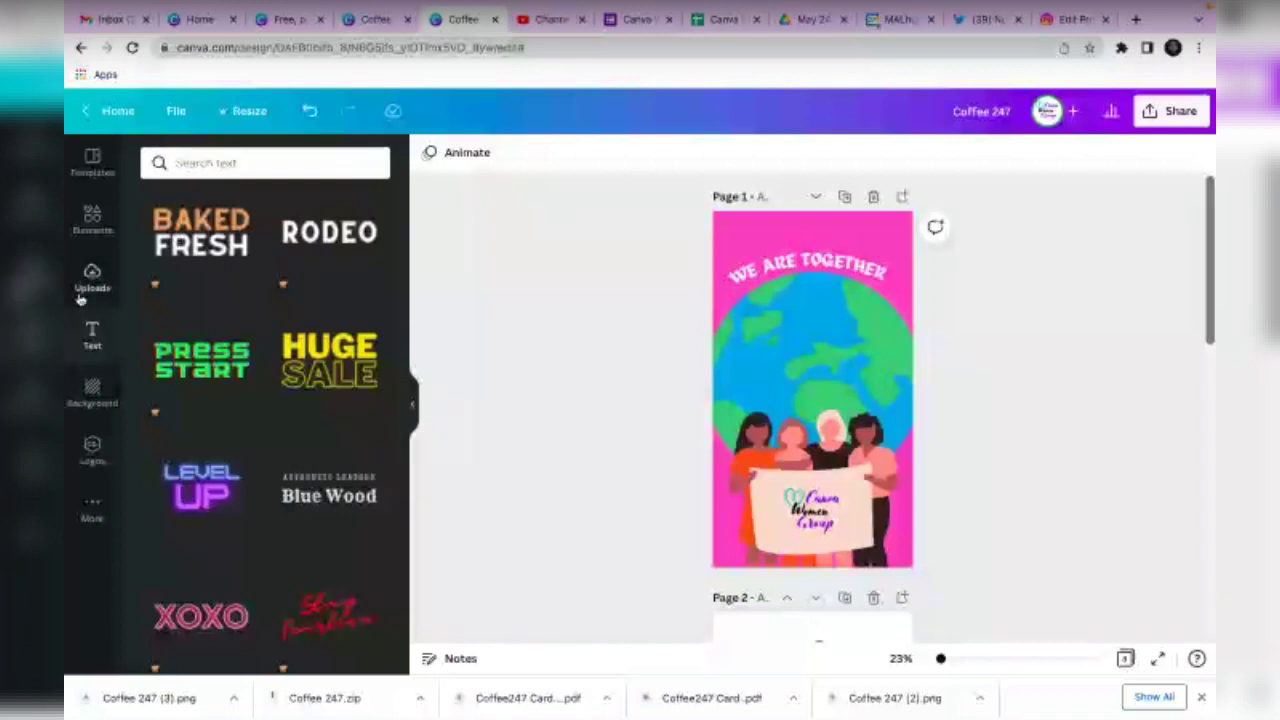
Search the graphics for "cities" and add the Skyscraper city skyline graphic to page 1.
left_click(92, 218)
left_click(212, 163)
type("cities")
key("Return")
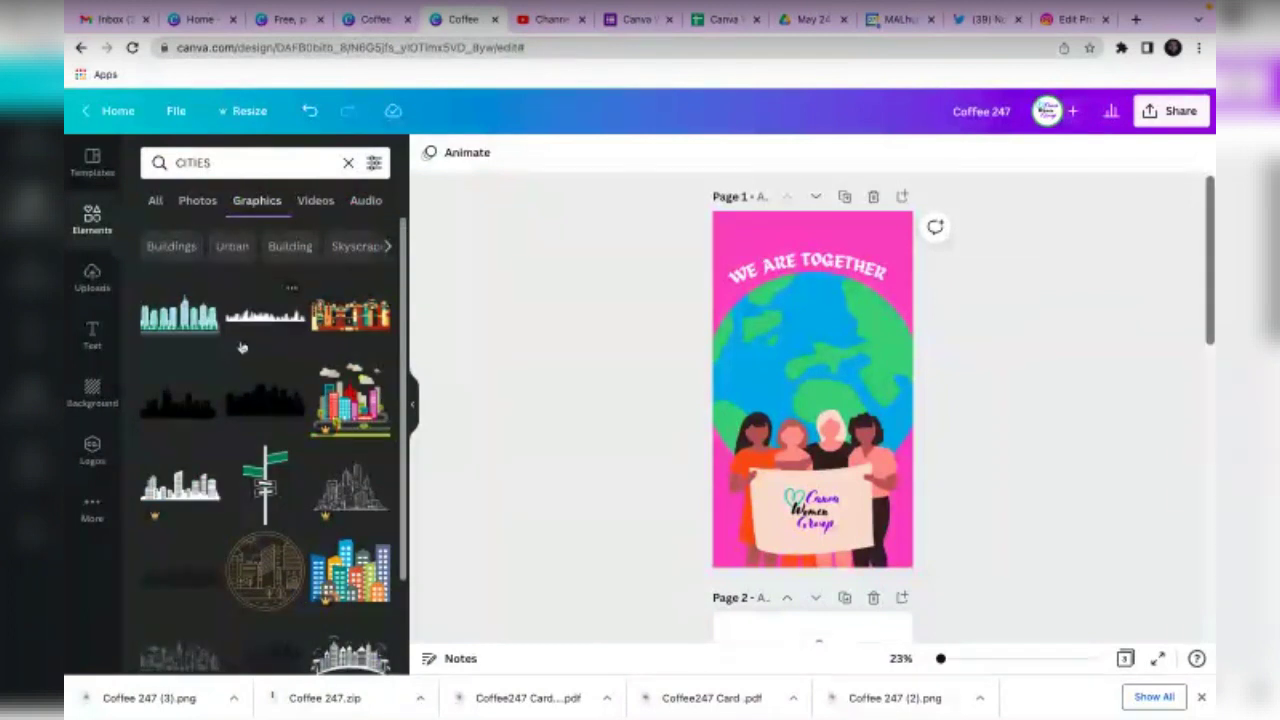
scroll(229, 430, "down", 5)
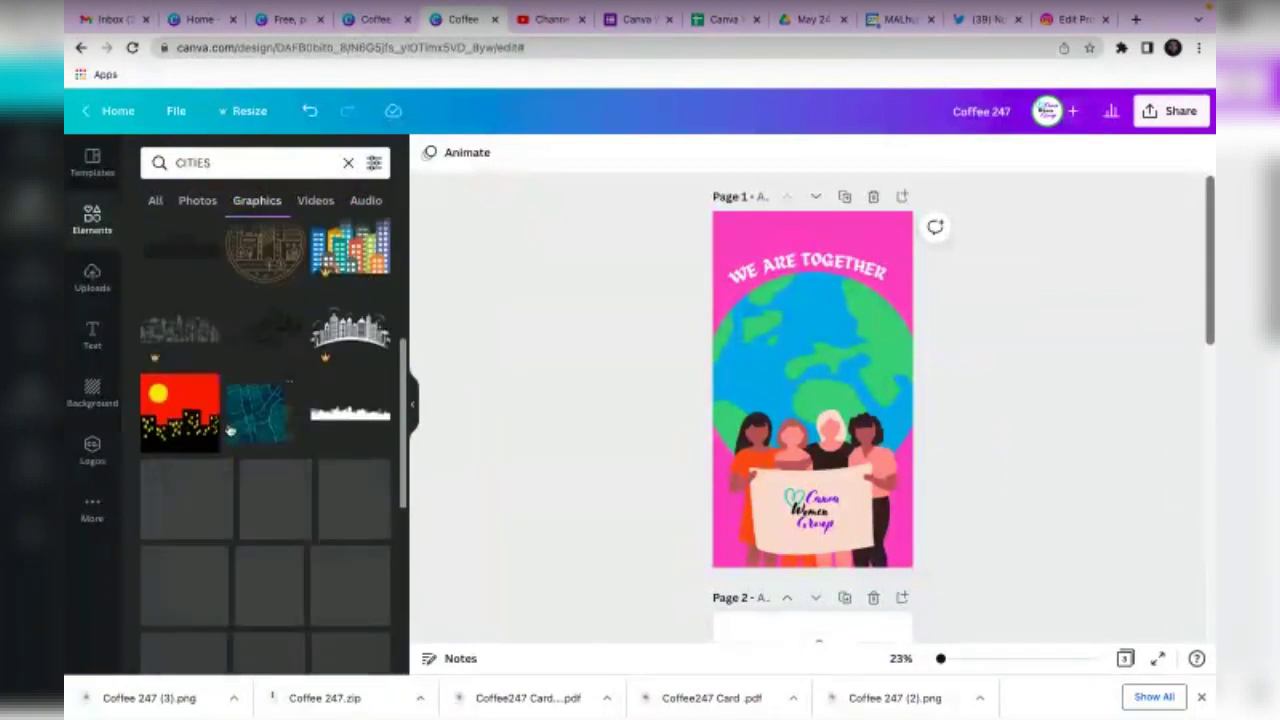
scroll(229, 430, "down", 2)
scroll(229, 430, "up", 4)
scroll(229, 430, "up", 3)
left_click(206, 289)
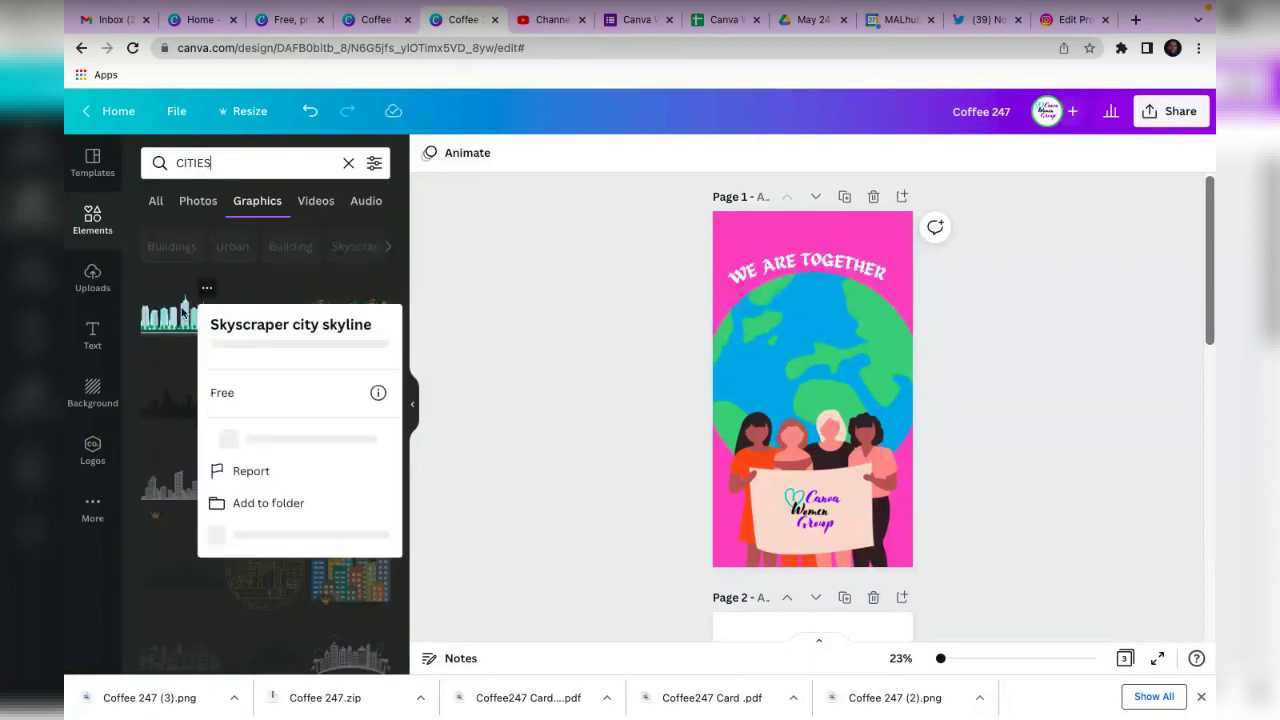
left_click(176, 319)
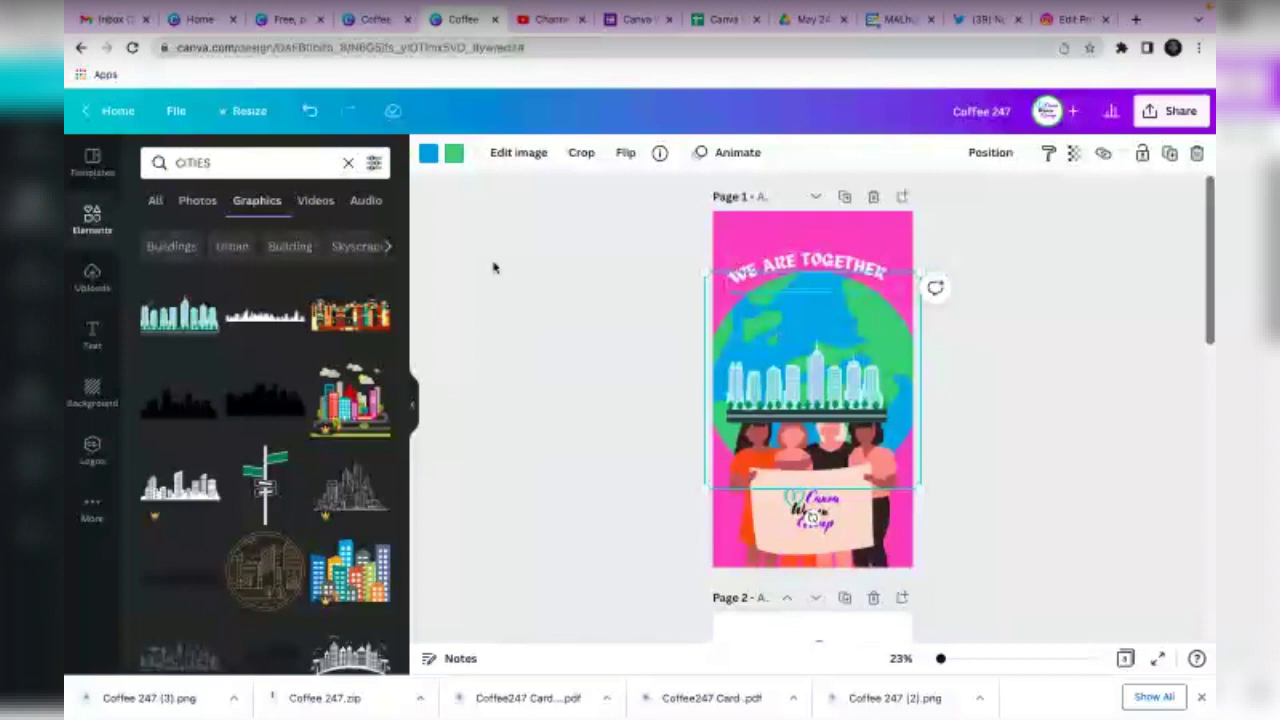
Darken the globe's blue ocean colour to #036D96.
left_click(430, 163)
left_click(372, 236)
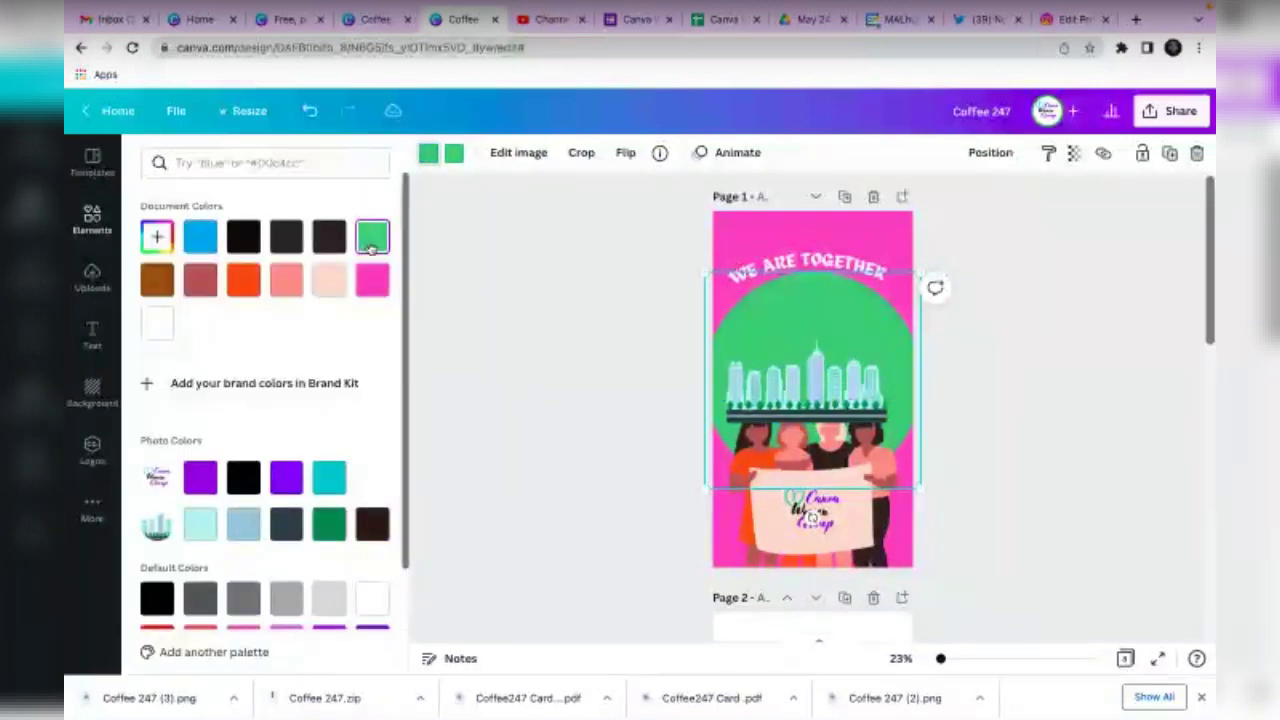
left_click(200, 238)
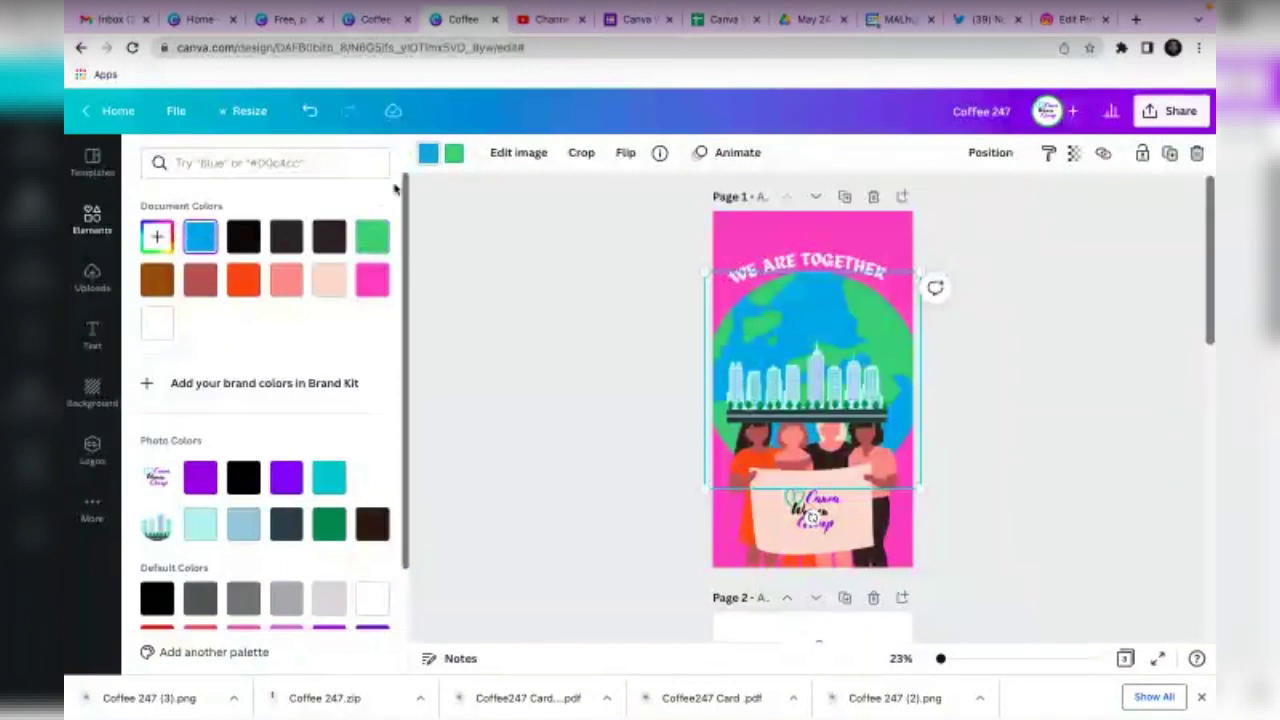
left_click(155, 237)
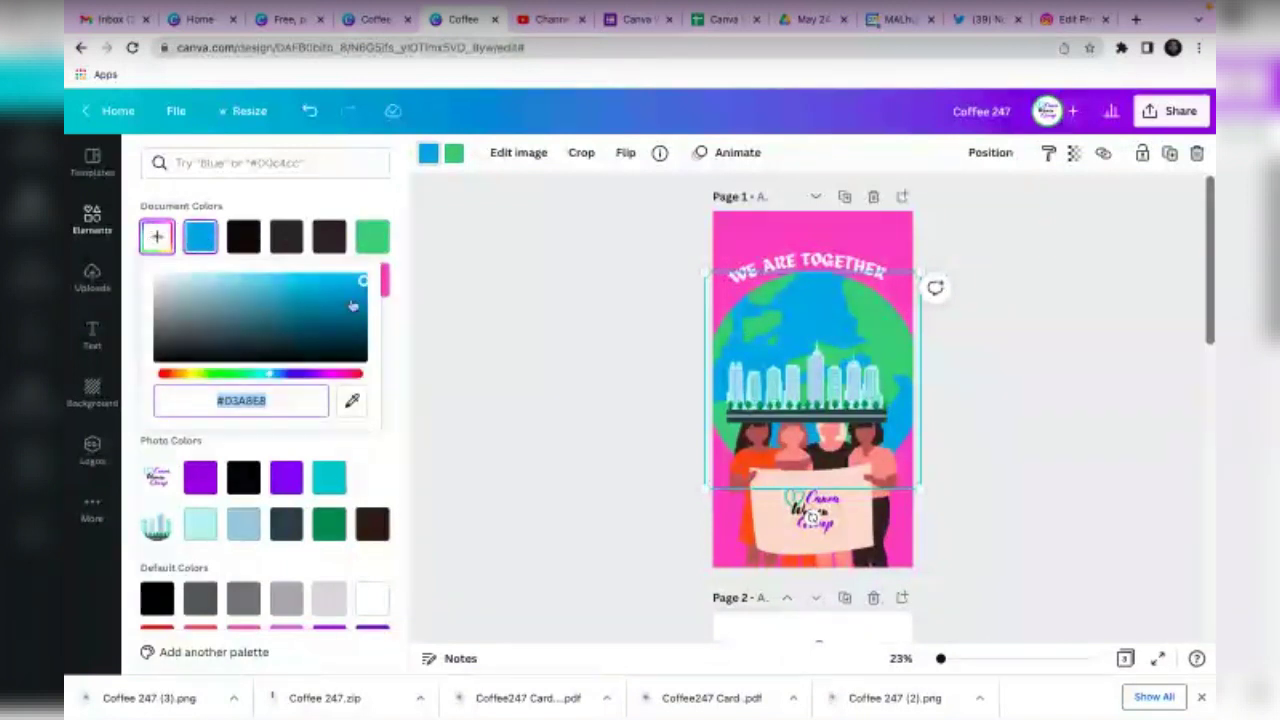
mouse_move(364, 282)
left_mouse_down()
mouse_move(338, 312)
mouse_move(361, 298)
left_mouse_up()
mouse_move(361, 293)
left_mouse_down()
mouse_move(354, 283)
mouse_move(362, 309)
left_mouse_up()
key("Escape")
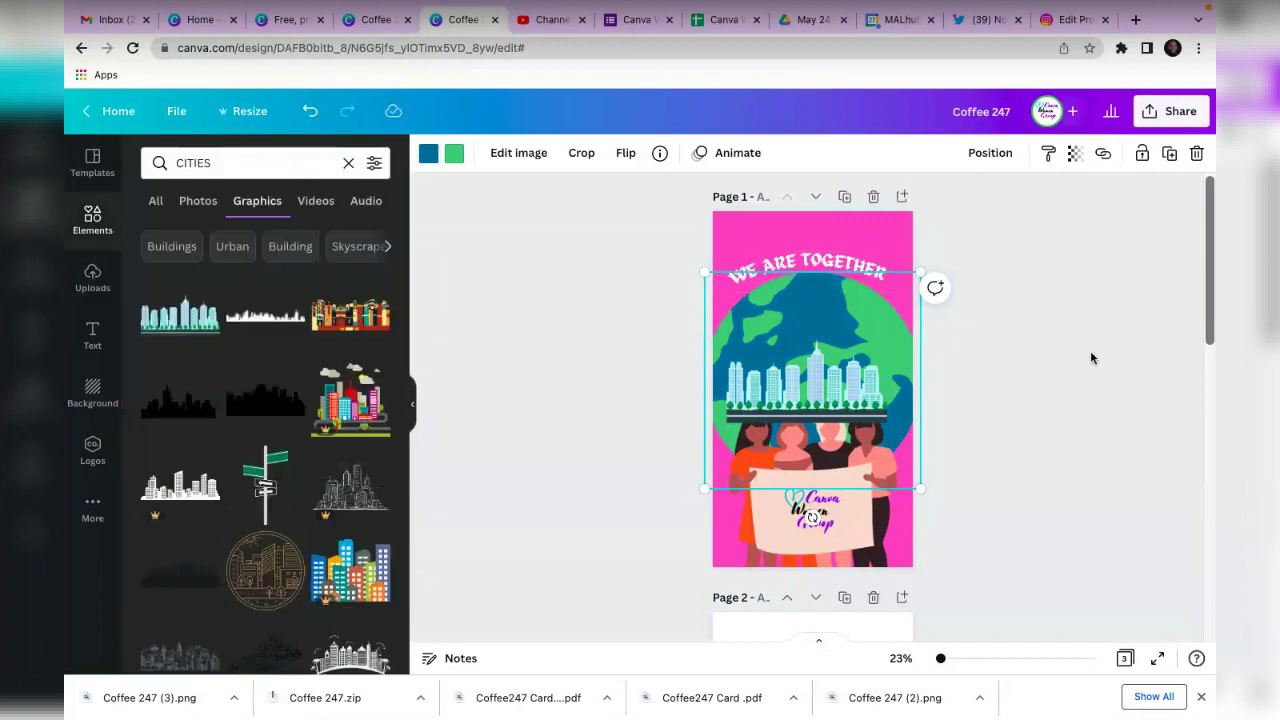
Shrink the skyline and place it on the globe's upper-left land, and set a small street signpost near the globe's right edge.
left_click(825, 365)
left_click_drag(825, 365, 827, 360)
left_click_drag(889, 386, 823, 379)
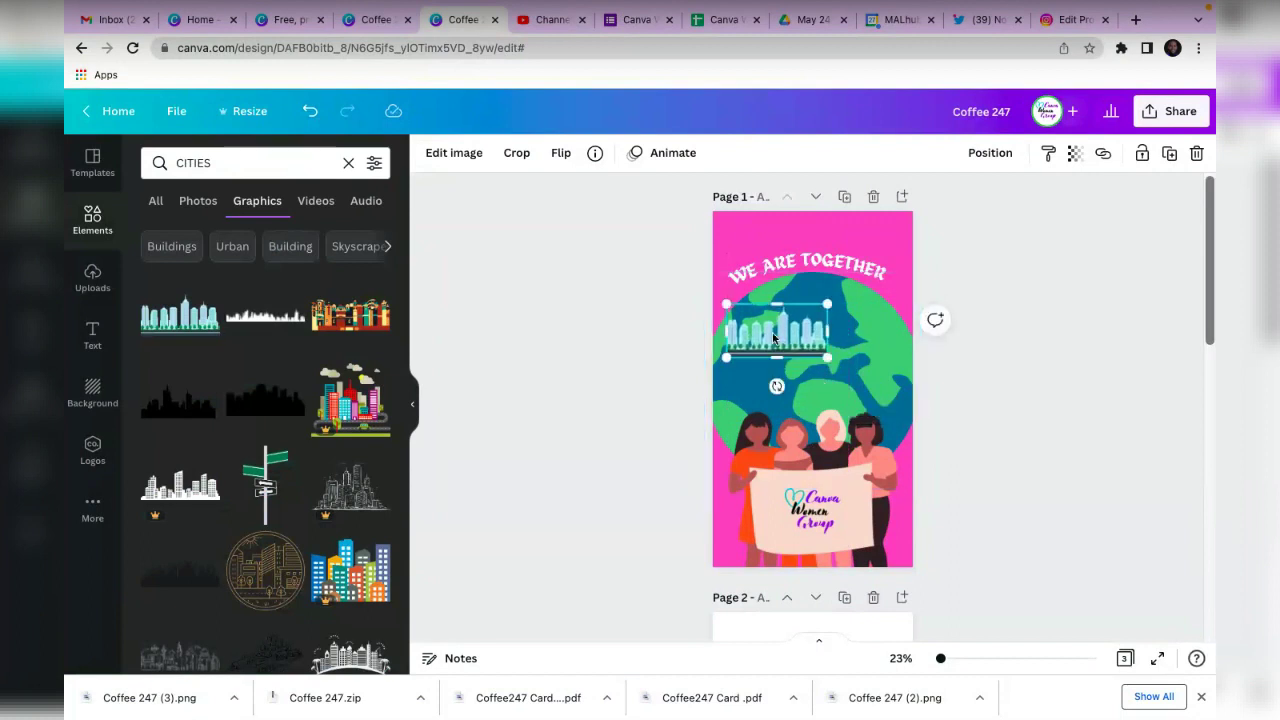
left_click_drag(733, 358, 752, 344)
left_click(891, 344)
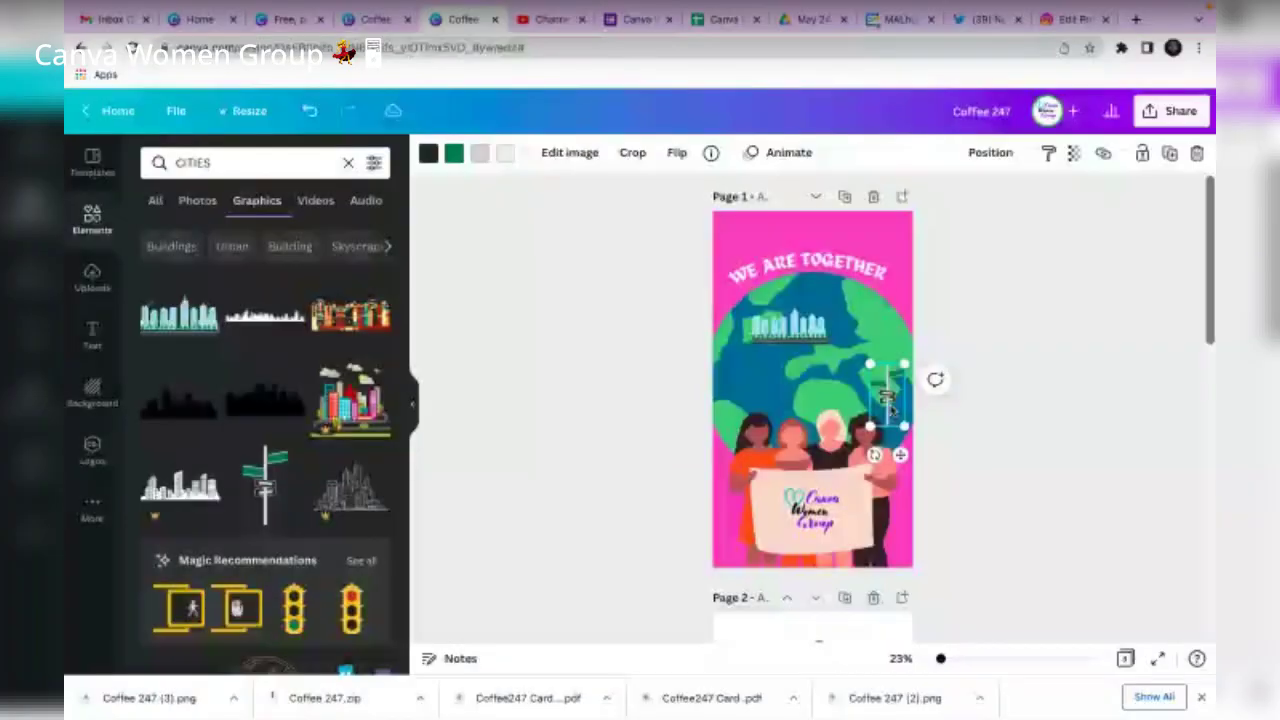
left_click(640, 386)
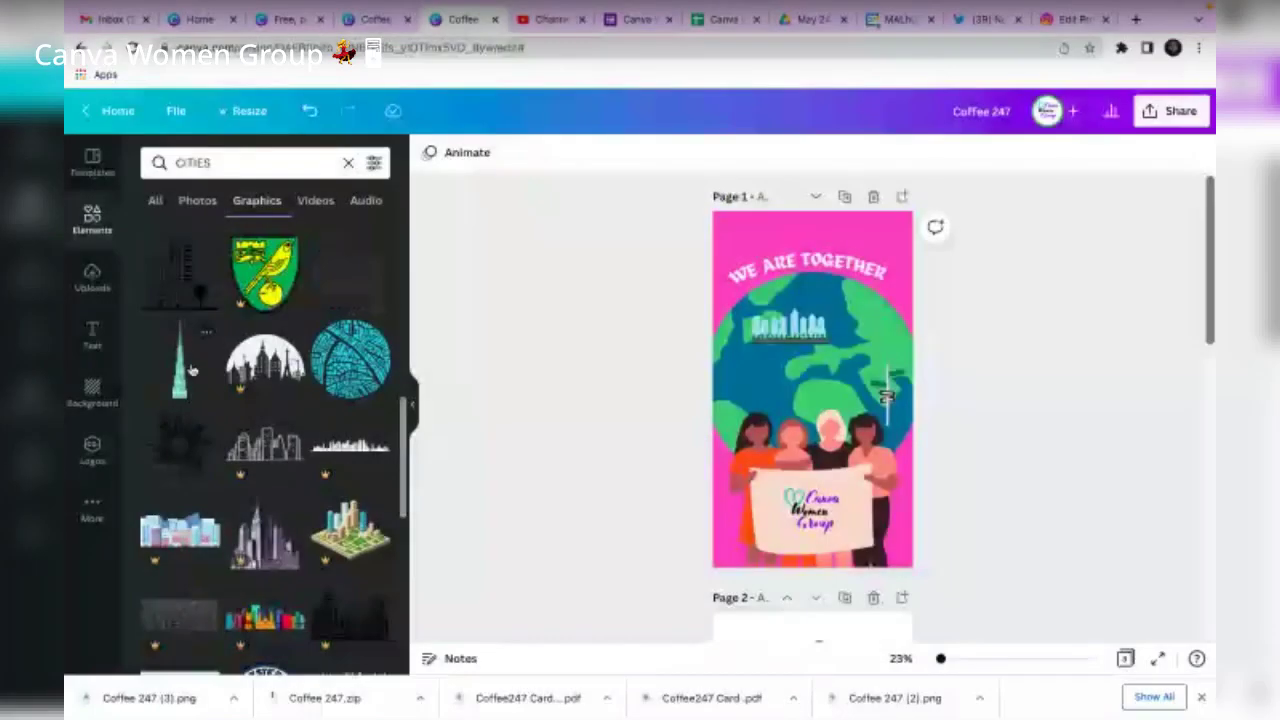
Add the slim teal tower graphic, shrink it and place it on the globe above the leftmost woman.
left_click(181, 370)
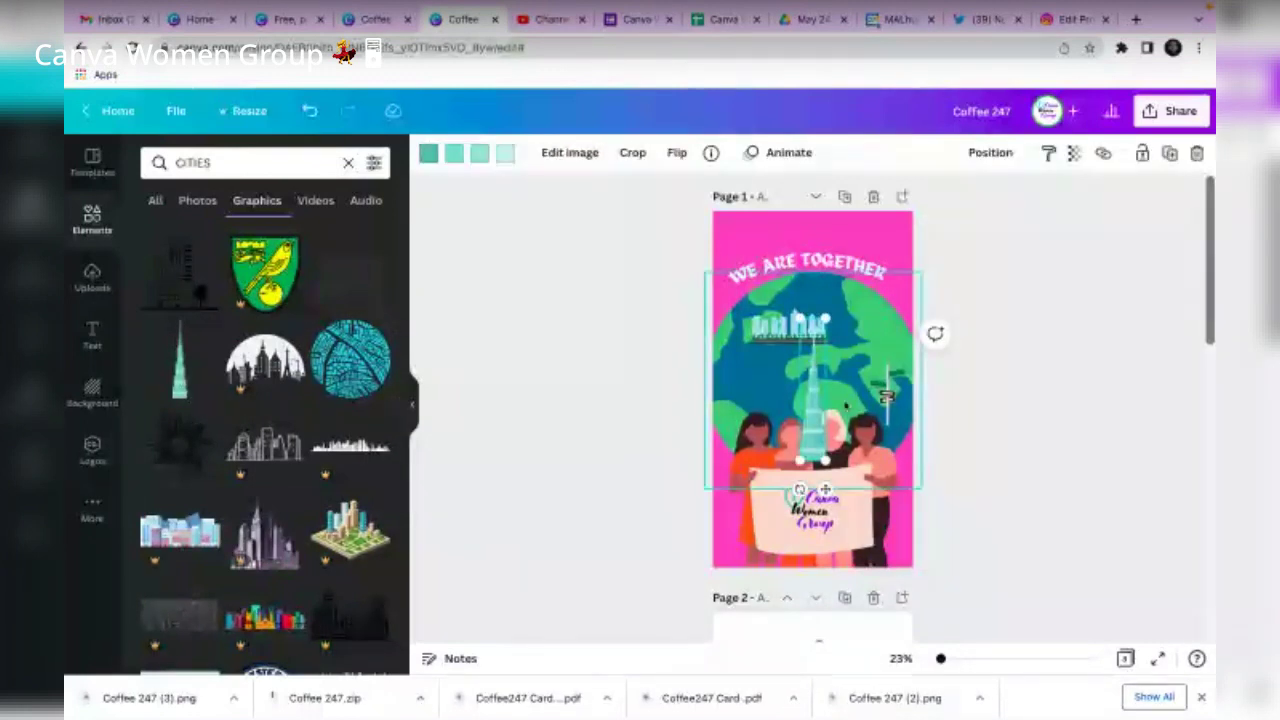
left_click_drag(825, 319, 815, 380)
left_click_drag(814, 433, 750, 398)
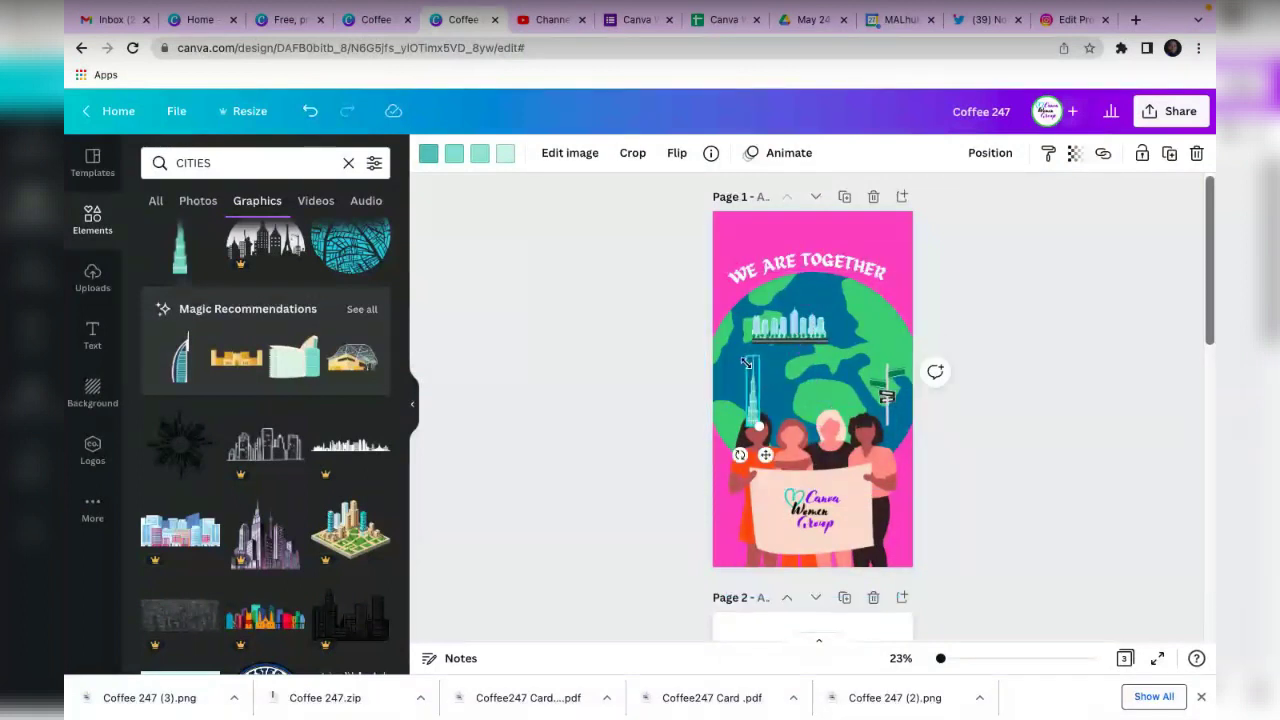
left_click_drag(758, 422, 755, 406)
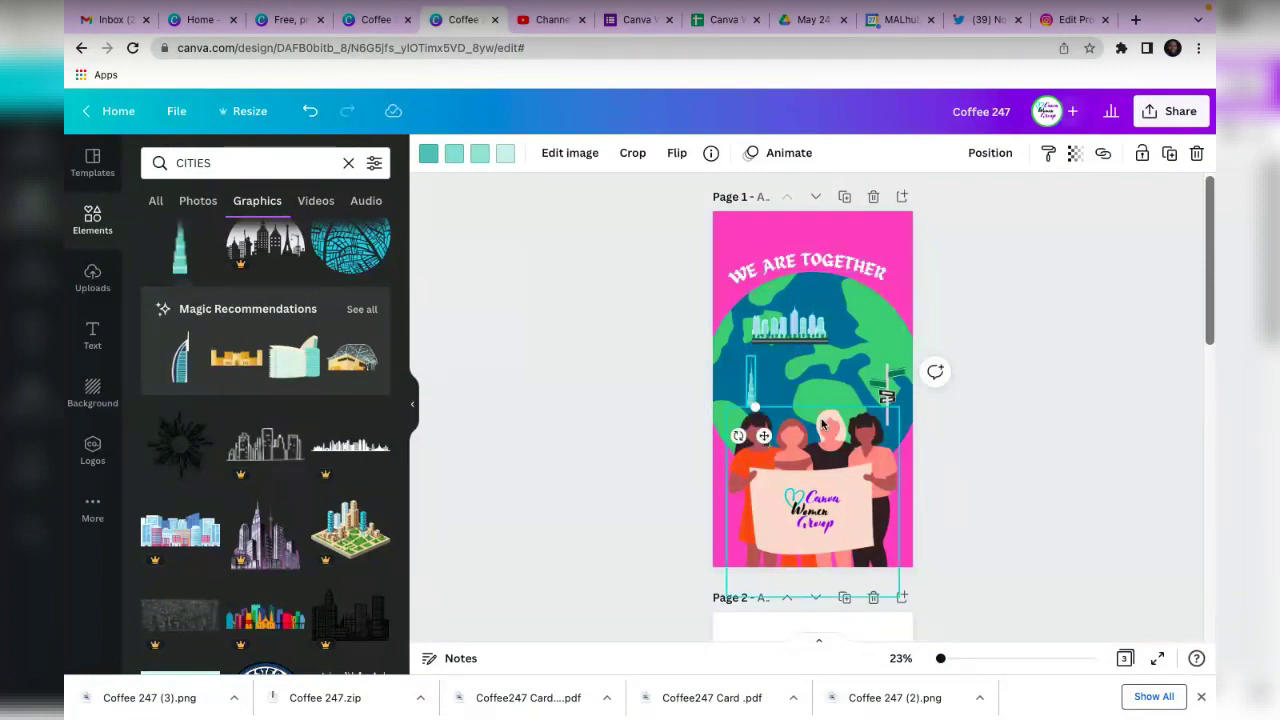
Add the recommended pale teal building with the curved roof, shrink it and place it beside the signpost on the globe.
left_click(296, 355)
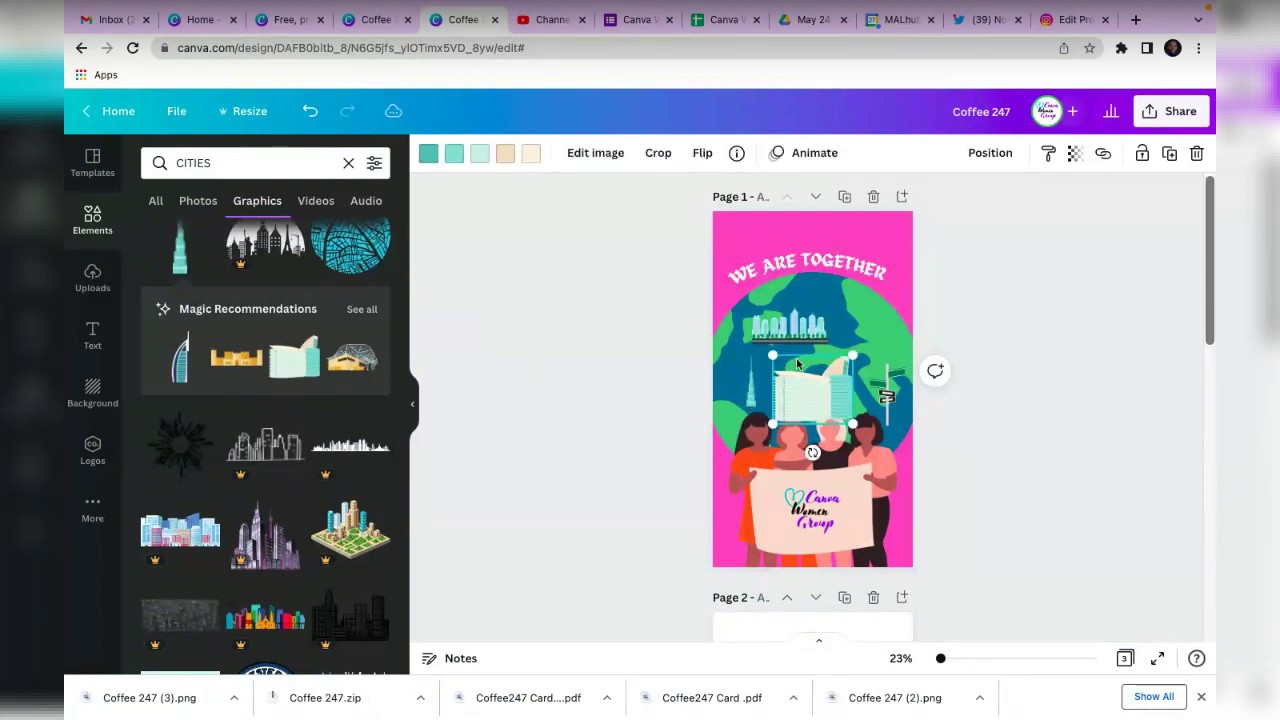
left_click_drag(852, 356, 838, 378)
left_click(975, 442)
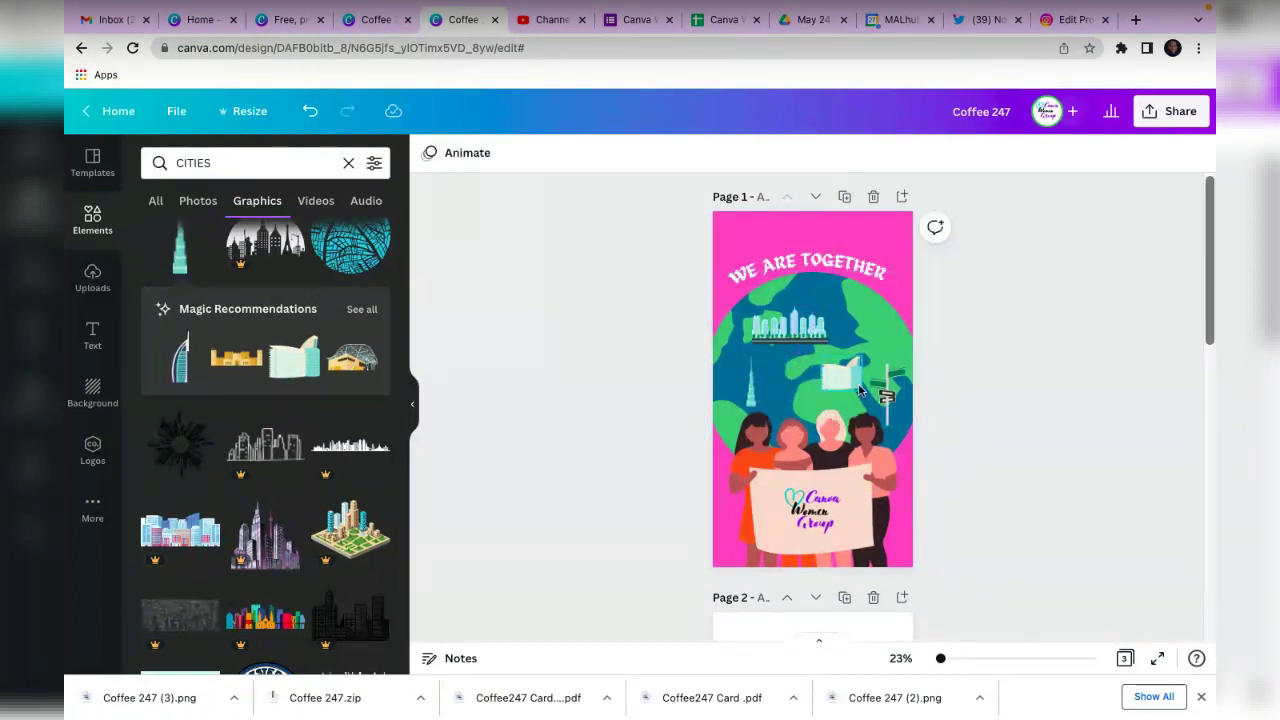
left_click(843, 378)
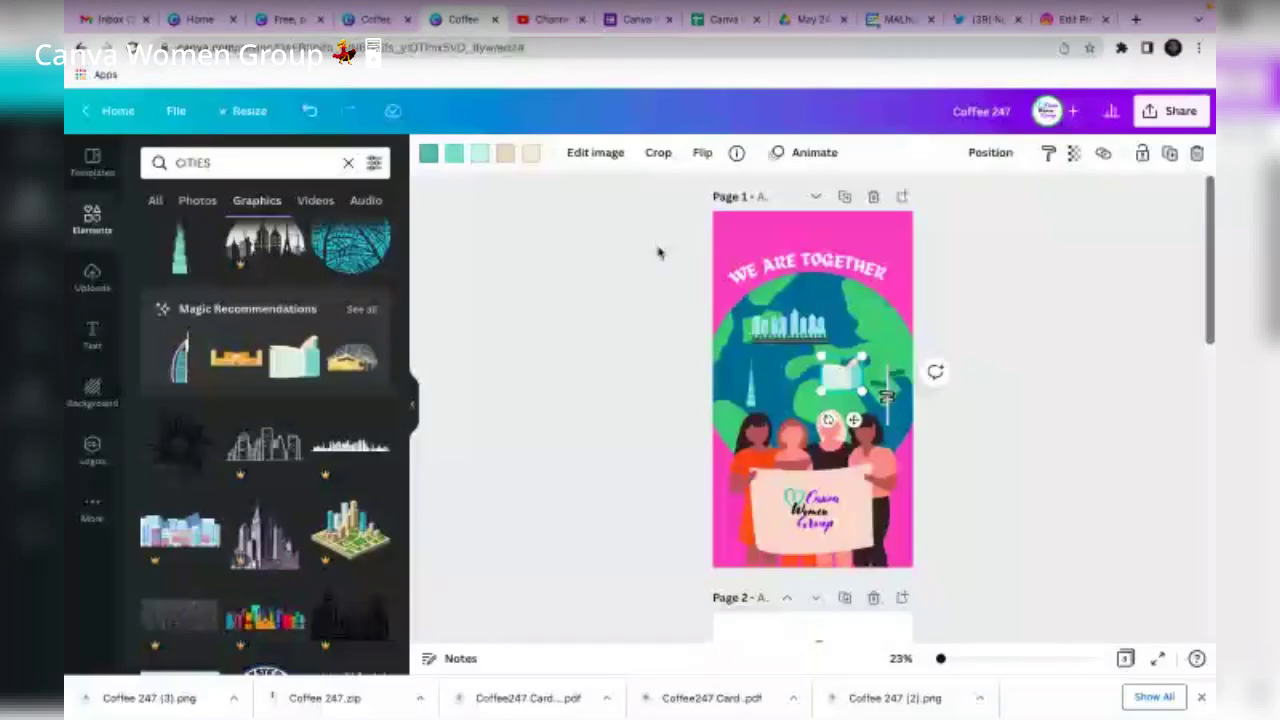
left_click(806, 272)
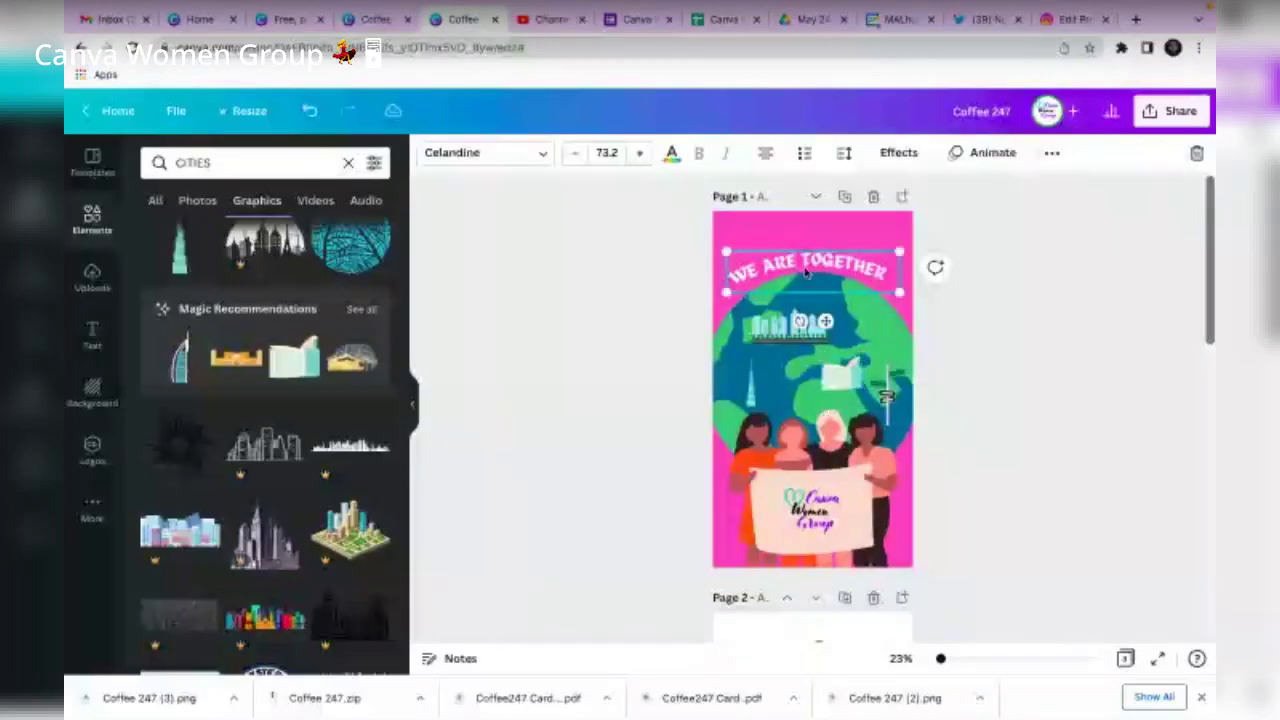
left_click(896, 156)
scroll(239, 500, "down", 1)
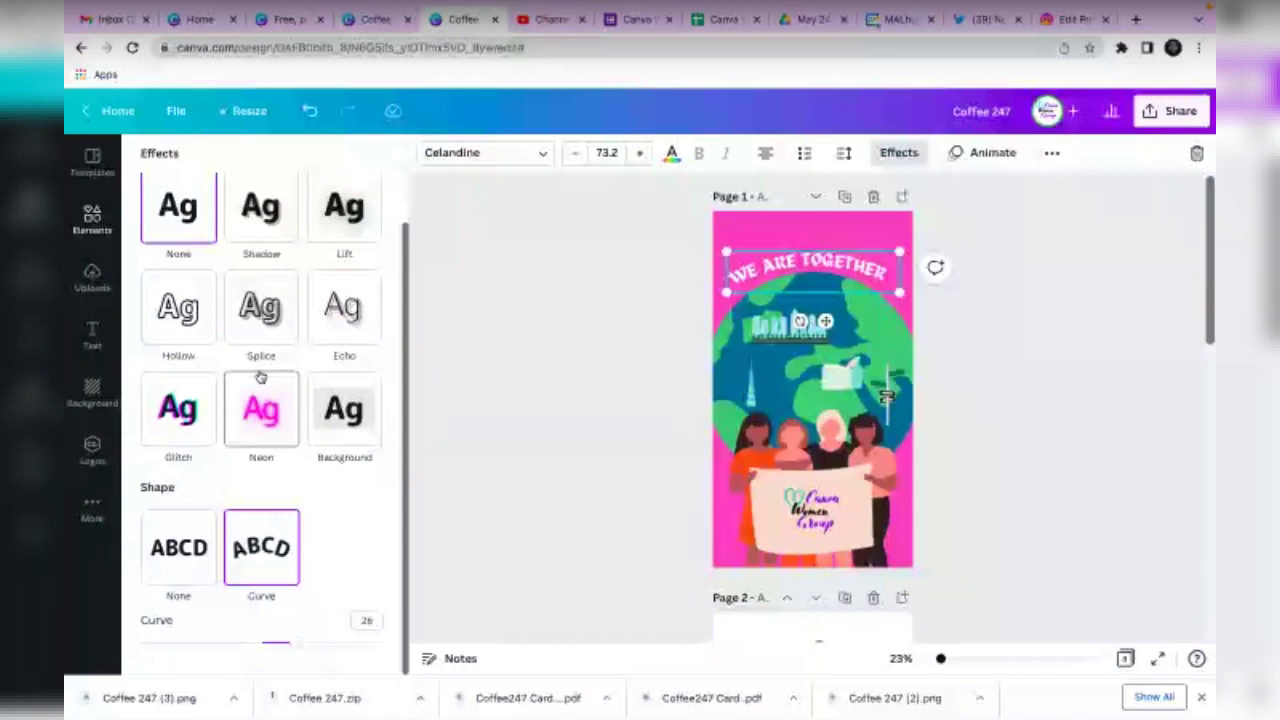
left_click(1032, 315)
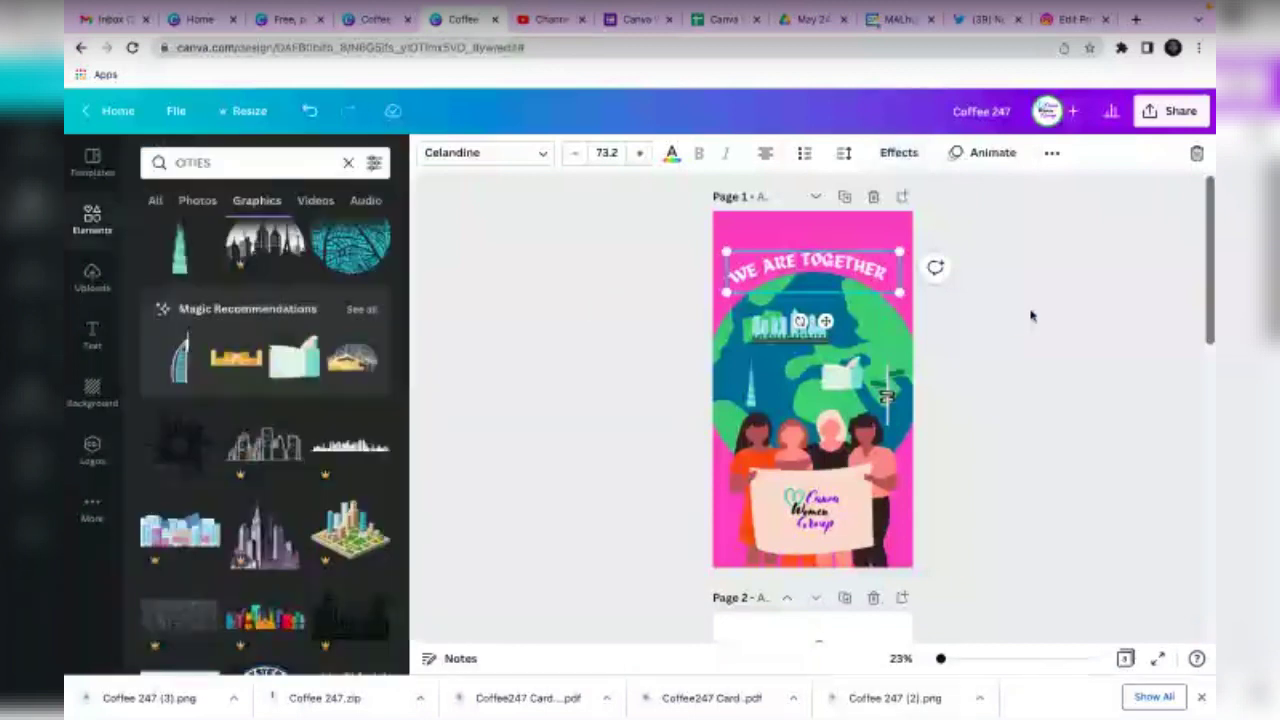
left_click(984, 391)
Enlarge the city skyline so that it spans more of the globe's upper part.
left_click(829, 353)
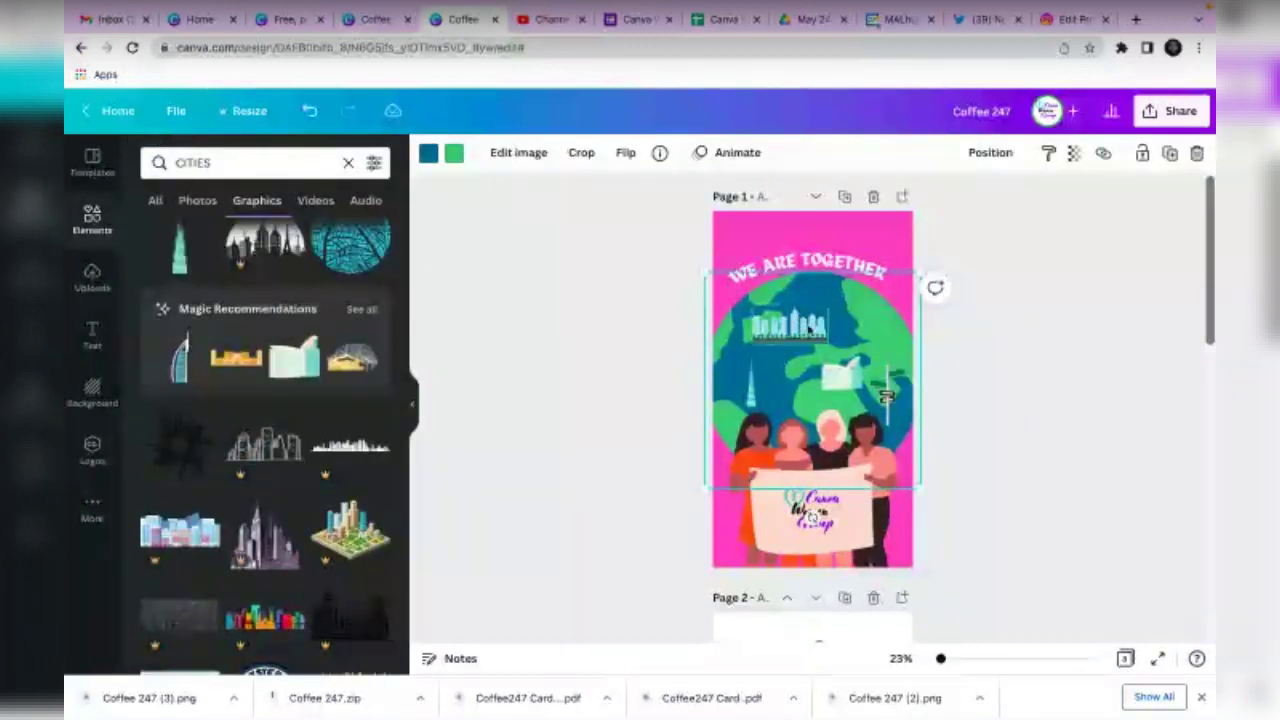
left_click(812, 330)
left_click_drag(828, 305, 858, 298)
left_click(1100, 306)
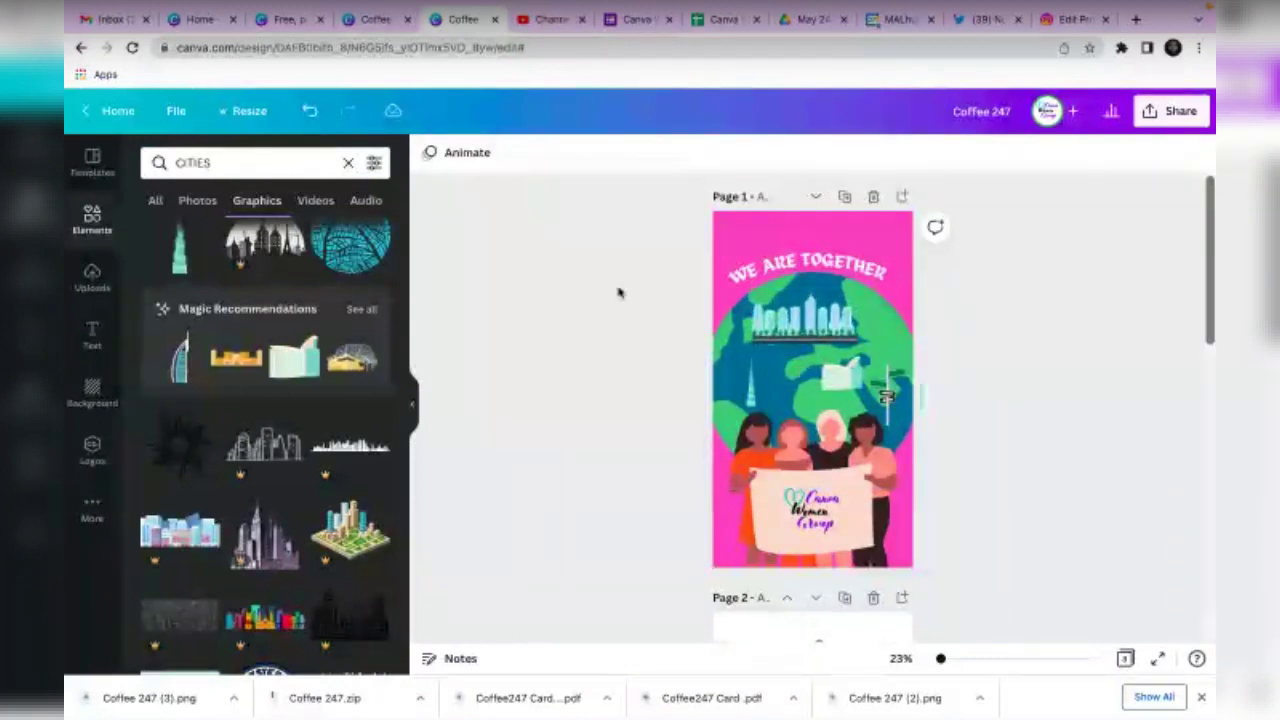
Change the globe's ocean colour to the brighter blue #0D8CE8.
left_click(731, 374)
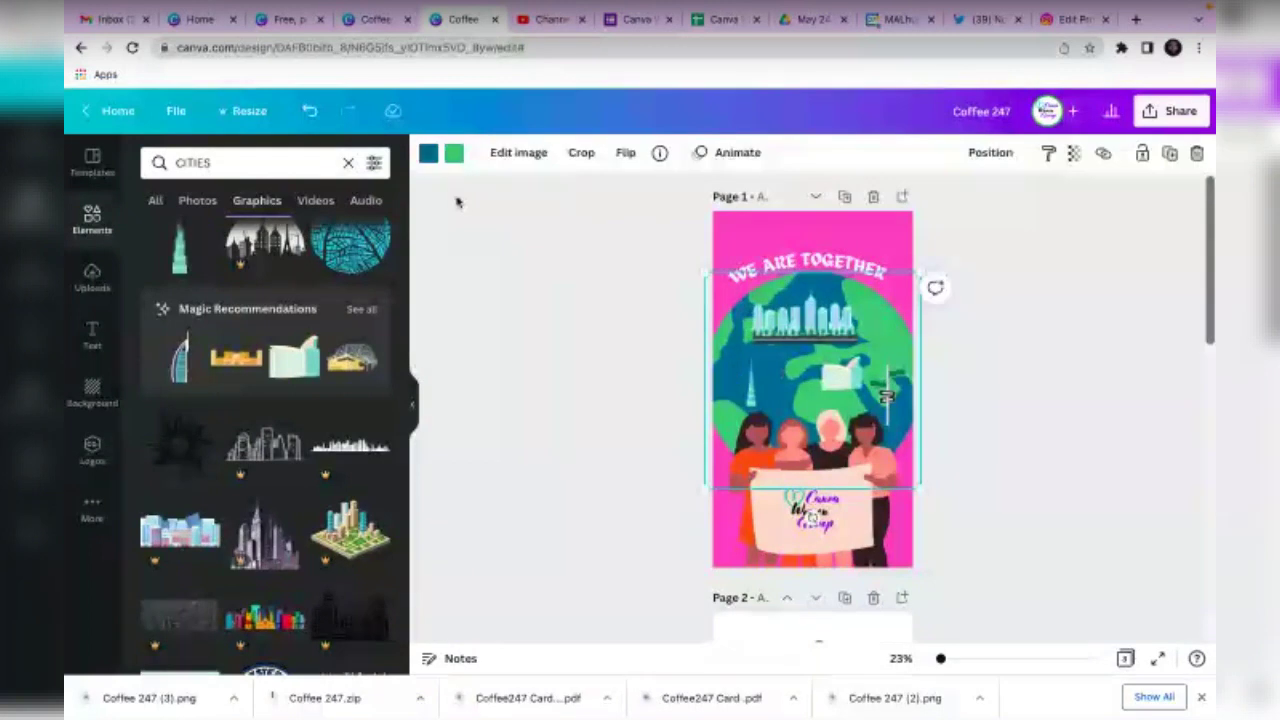
left_click(428, 152)
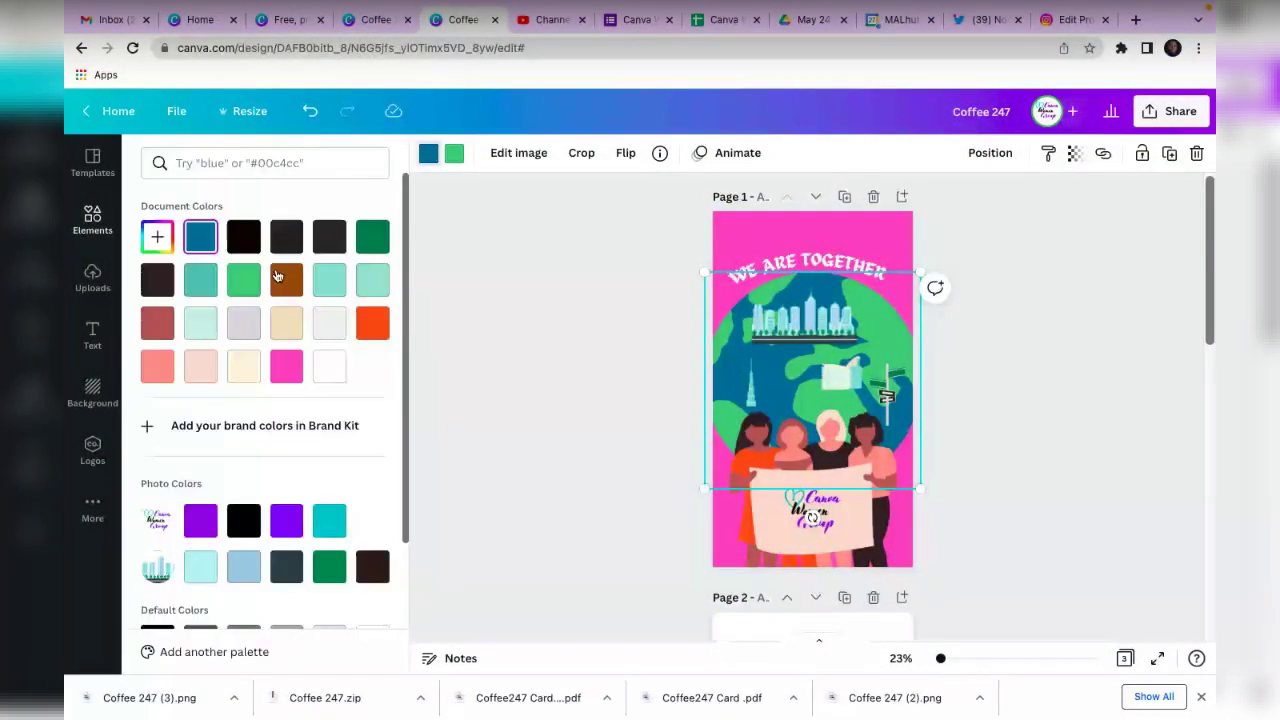
left_click(157, 236)
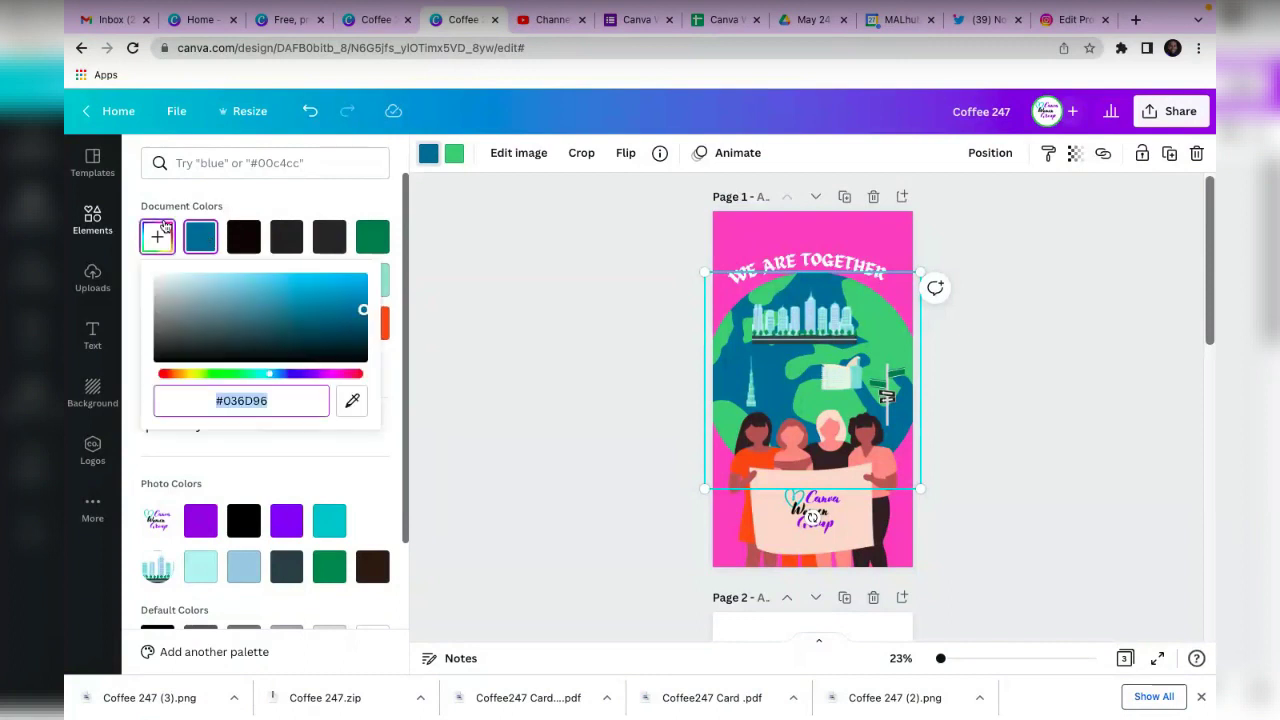
mouse_move(269, 374)
left_mouse_down()
mouse_move(287, 377)
mouse_move(255, 377)
mouse_move(290, 375)
mouse_move(274, 375)
left_mouse_up()
left_click(364, 305)
left_click_drag(363, 305, 355, 281)
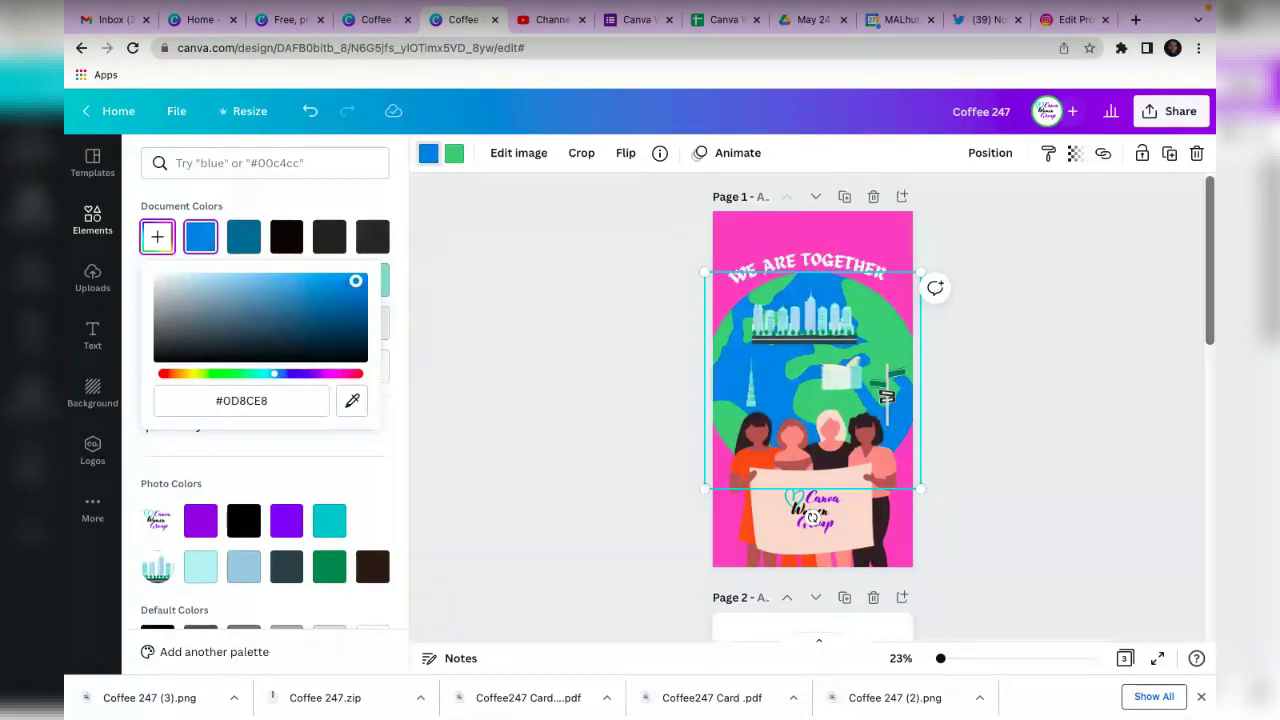
key("Escape")
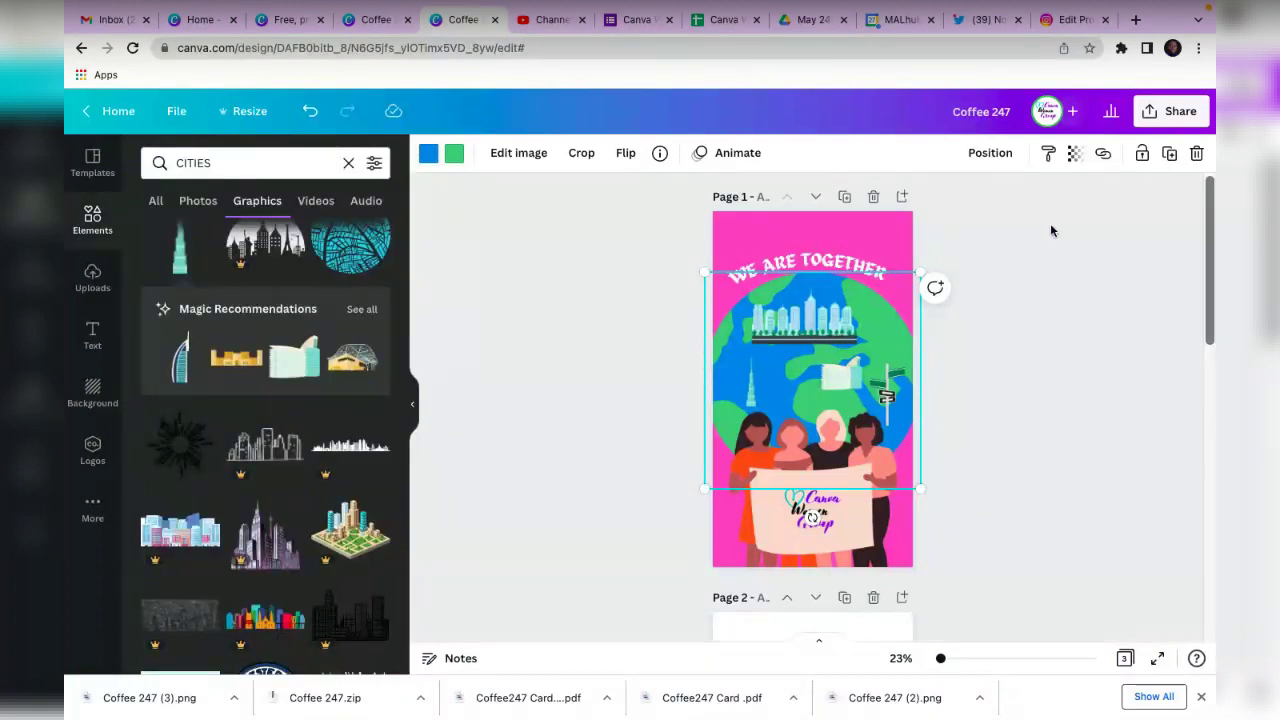
Enlarge the curved WE ARE TOGETHER heading to font size 86.2.
left_click(1050, 230)
left_click(866, 273)
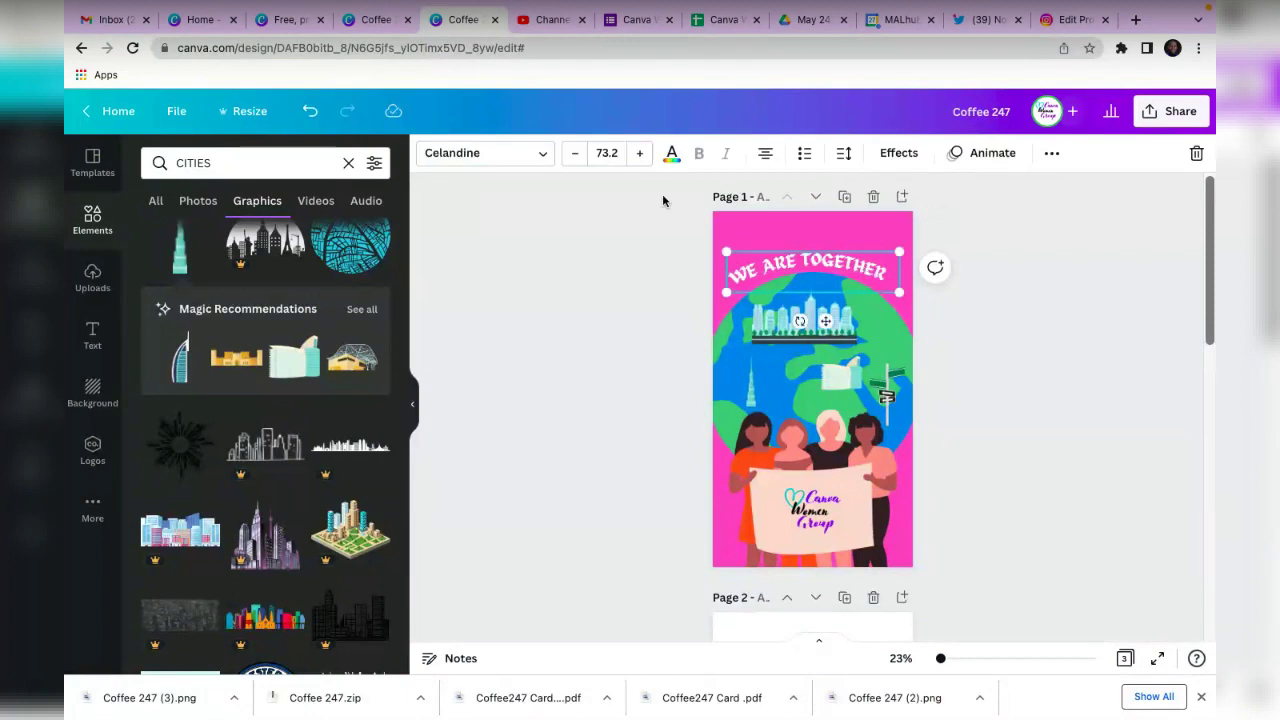
left_click(639, 153)
left_click(639, 153)
left_click(639, 153)
left_click(639, 153)
left_click(639, 155)
left_click(639, 155)
left_click(639, 155)
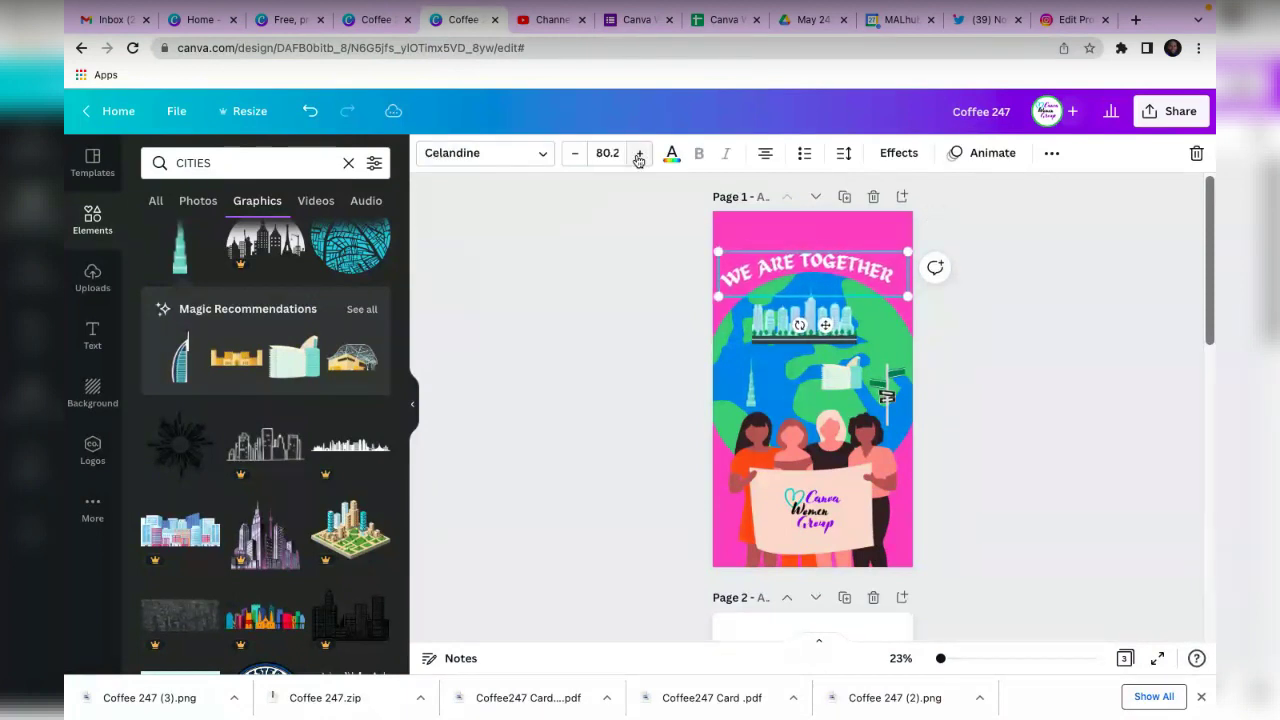
left_click(639, 153)
left_click(639, 153)
left_click(639, 153)
left_click(639, 153)
left_click(639, 153)
left_click(639, 153)
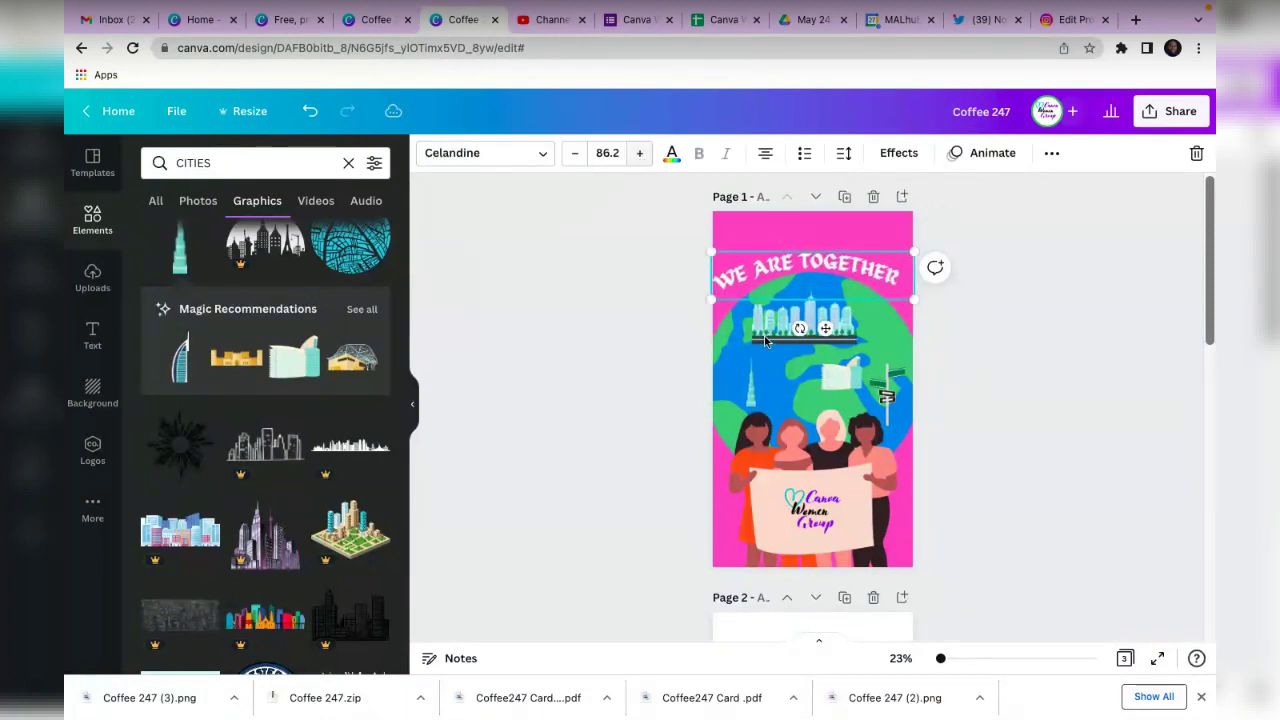
Shrink the WE ARE TOGETHER heading to font size 67.8 and move it up into the pink area above the globe.
mouse_move(719, 298)
left_mouse_down()
mouse_move(760, 286)
mouse_move(733, 295)
left_mouse_up()
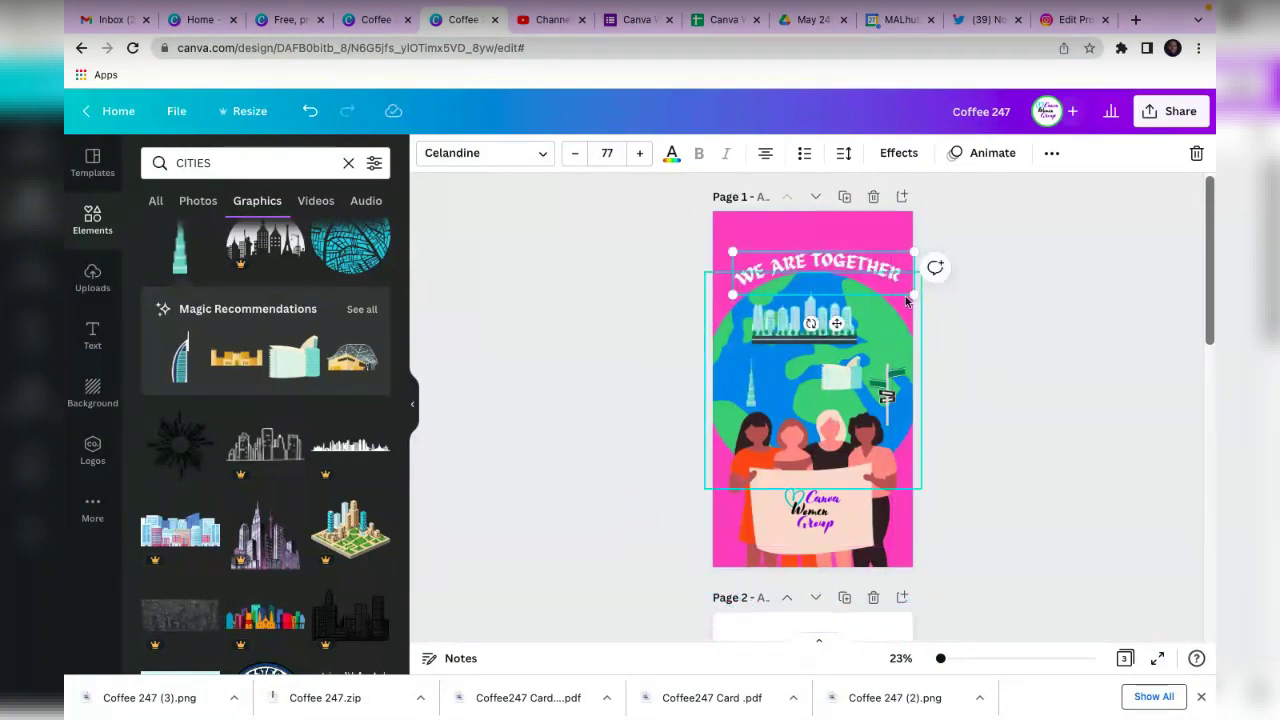
mouse_move(914, 298)
left_mouse_down()
mouse_move(945, 306)
mouse_move(893, 292)
left_mouse_up()
left_click(995, 330)
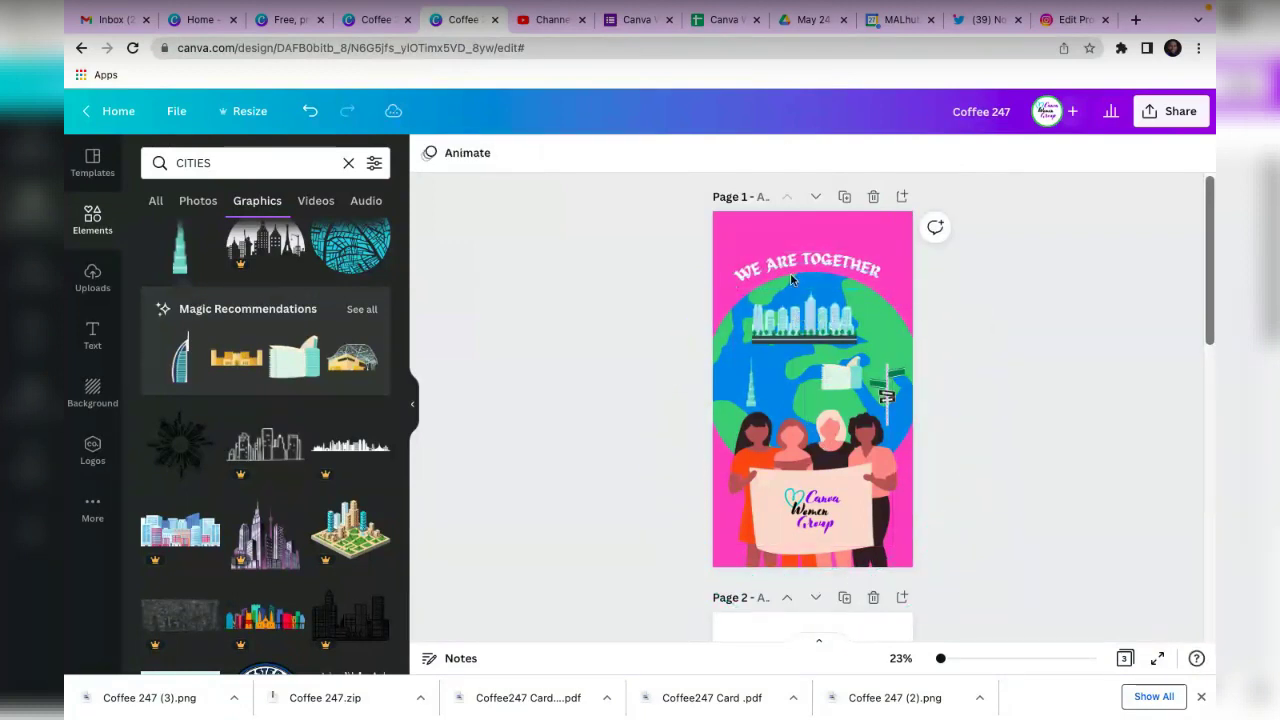
mouse_move(802, 262)
left_mouse_down()
mouse_move(815, 259)
mouse_move(802, 244)
left_mouse_up()
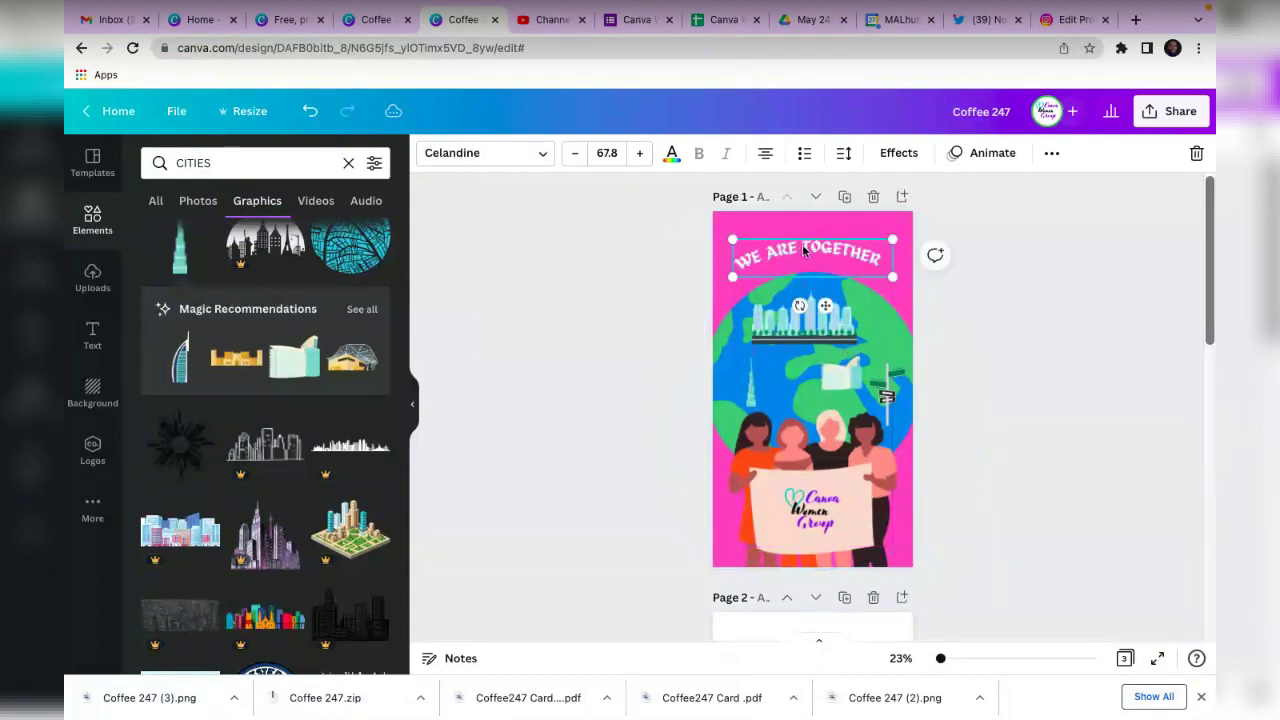
left_click(1107, 357)
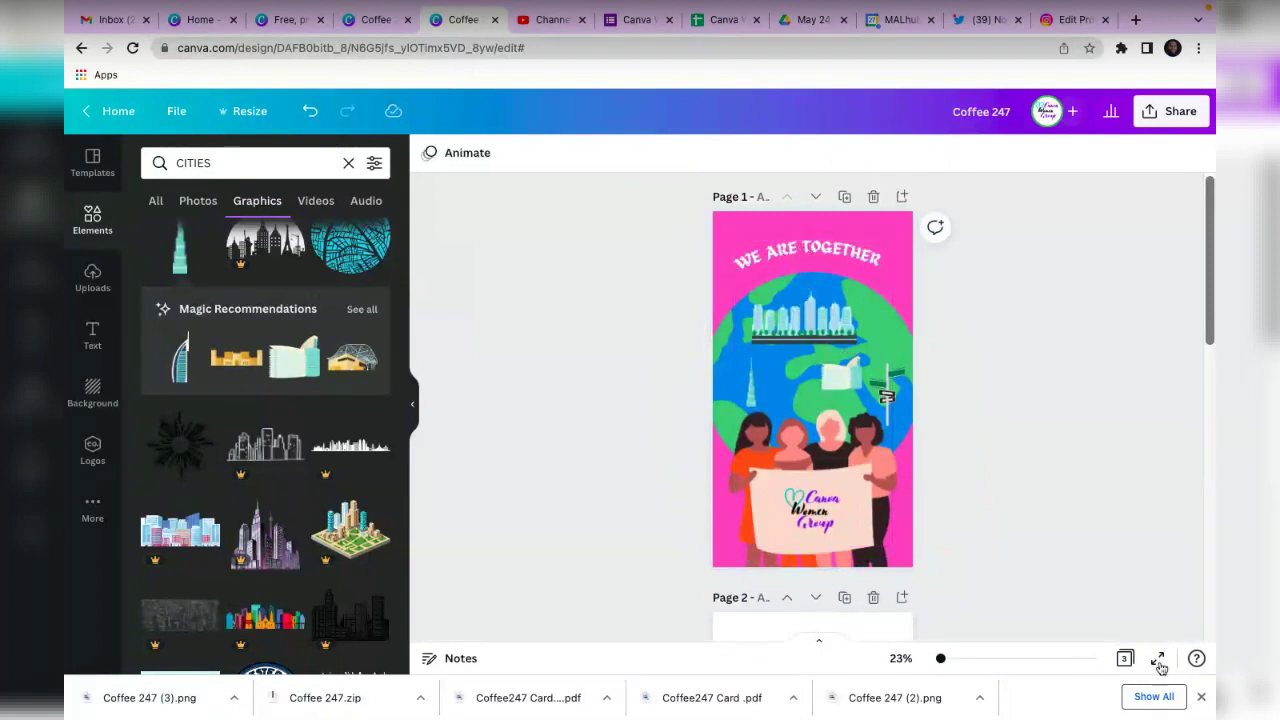
Preview the finished story page in full screen and return to the editor.
left_click(1157, 658)
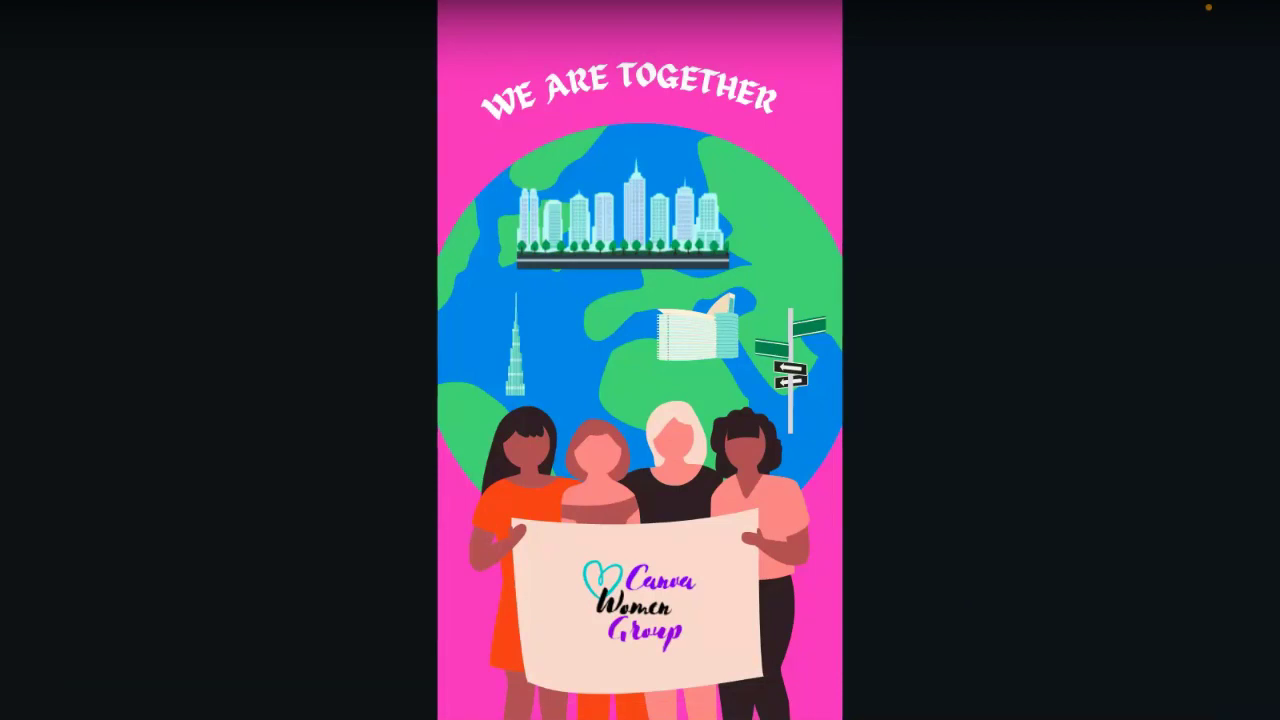
key("Escape")
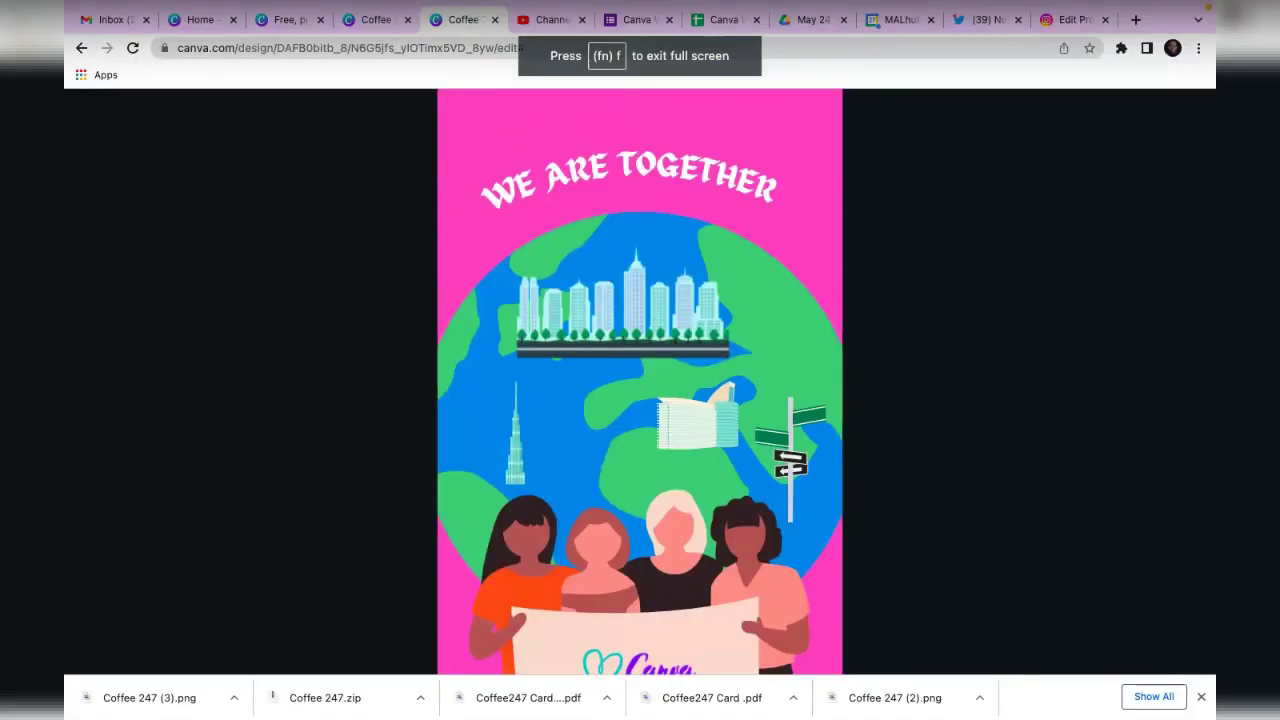
left_click(1039, 383)
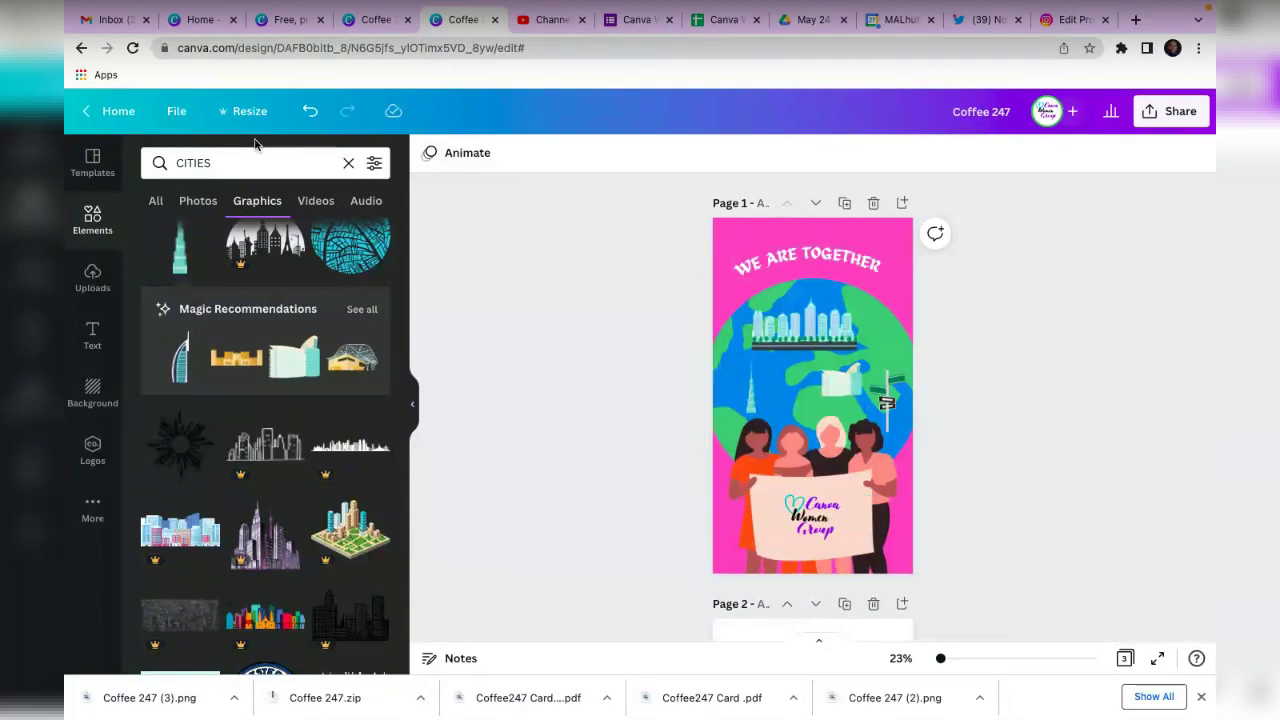
Look through the custom and preset formats available for resizing the story.
left_click(236, 113)
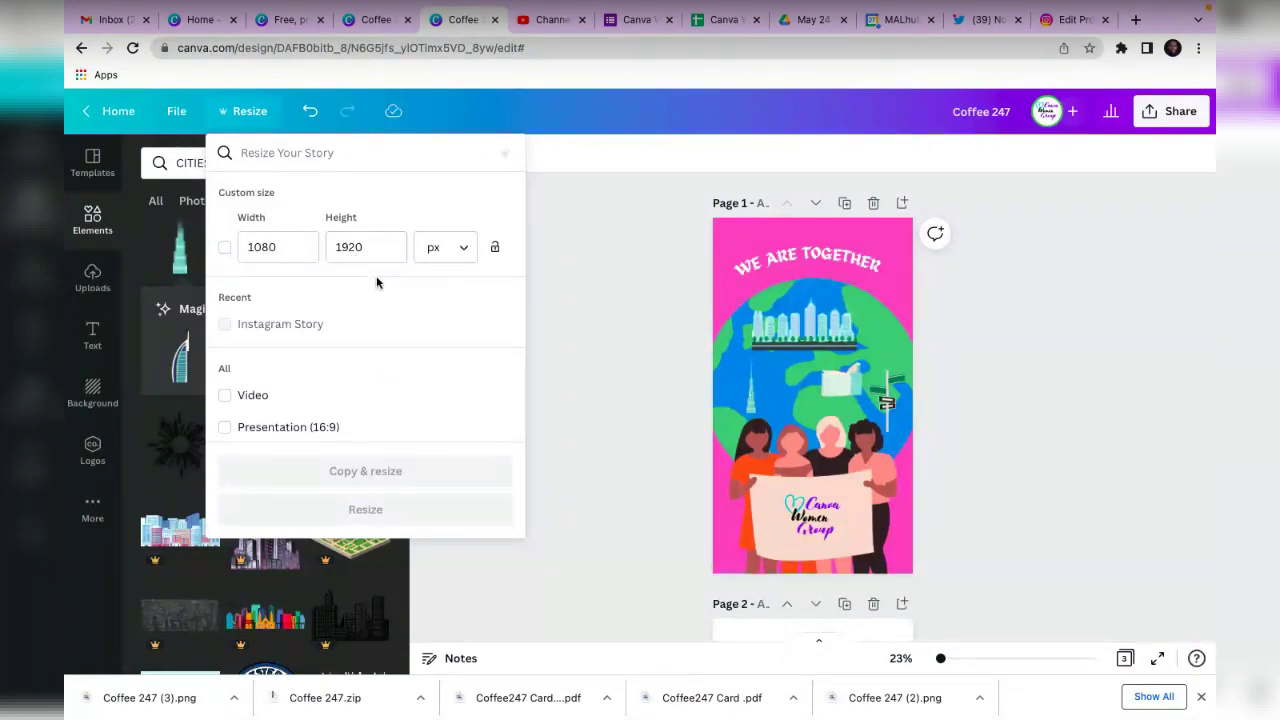
scroll(240, 377, "down", 1)
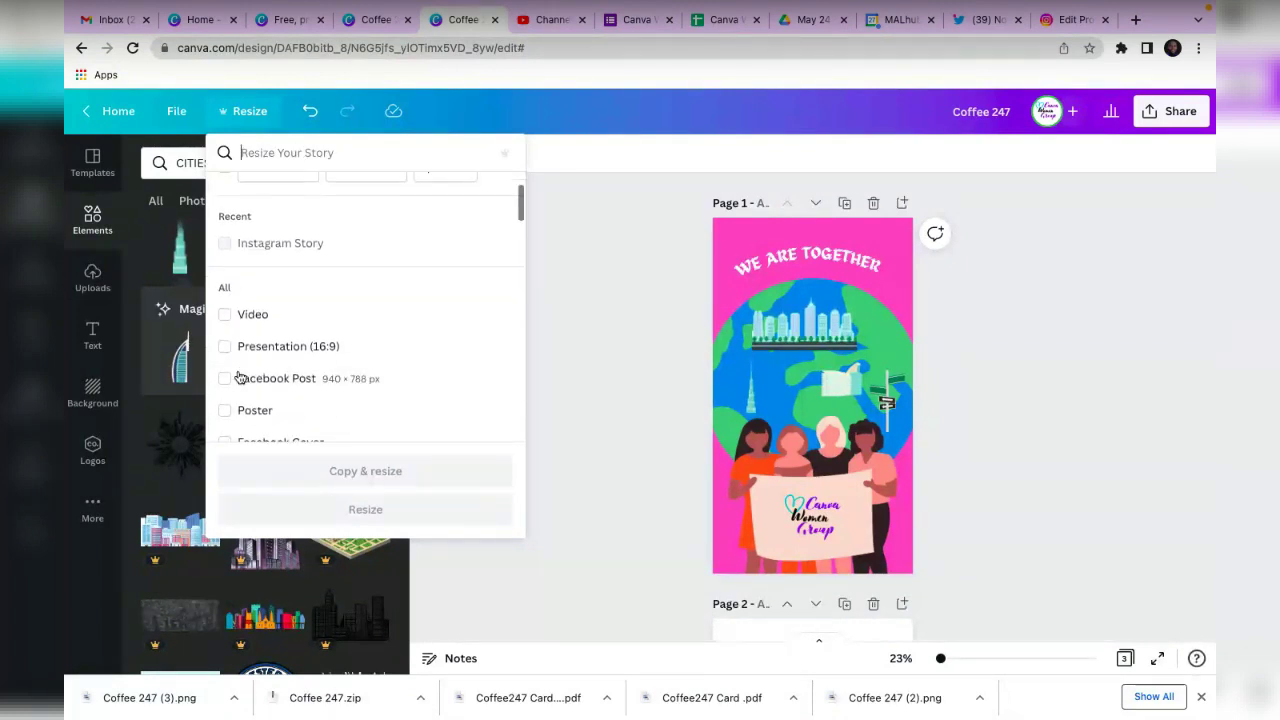
scroll(240, 377, "down", 2)
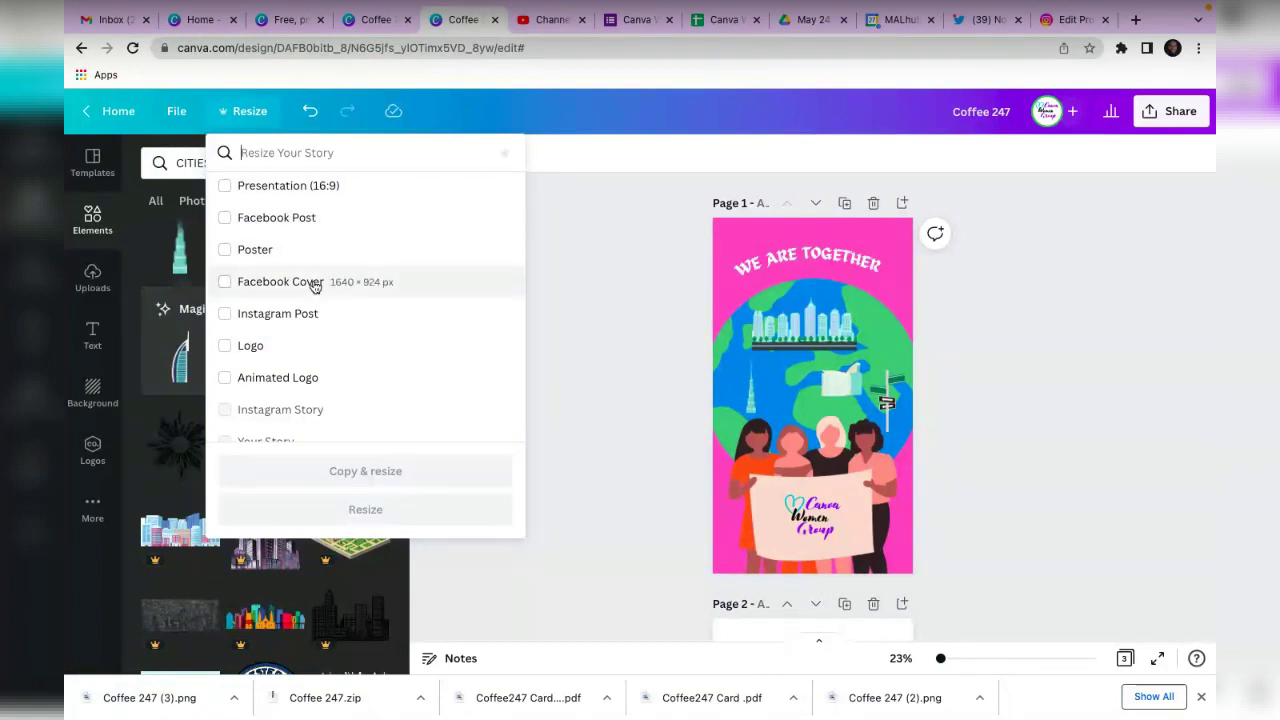
scroll(313, 287, "down", 2)
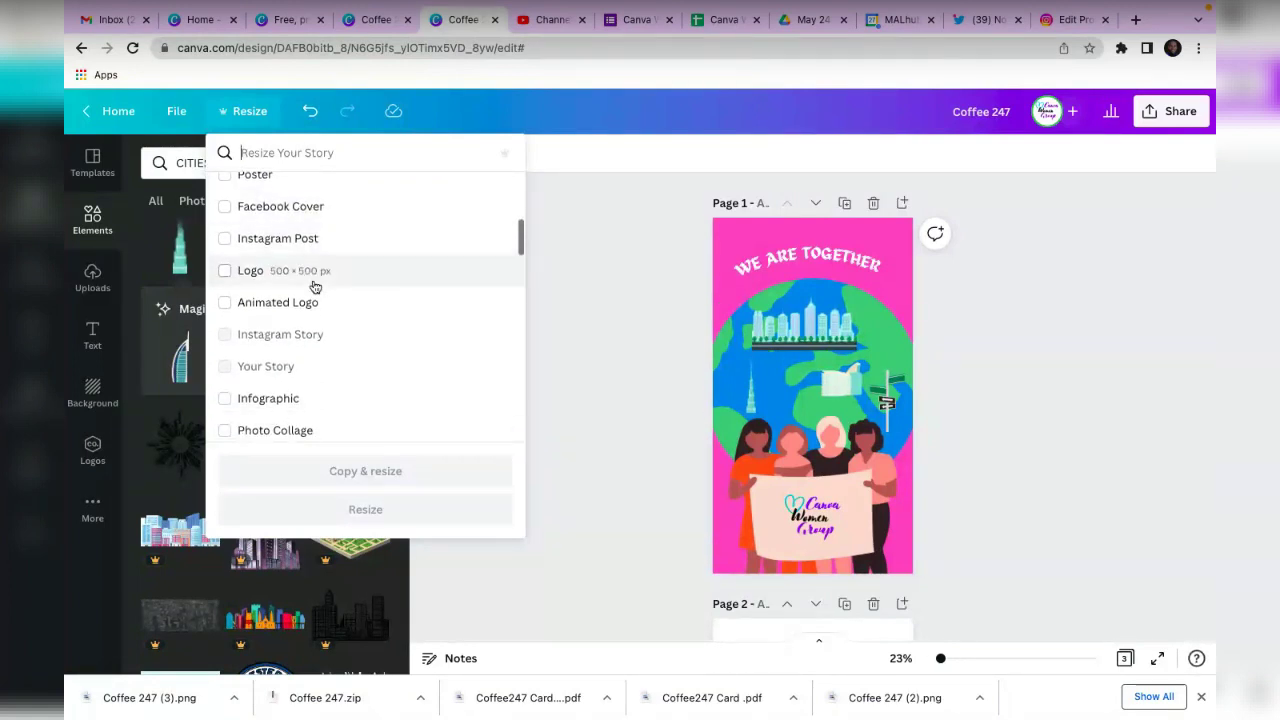
scroll(313, 330, "down", 3)
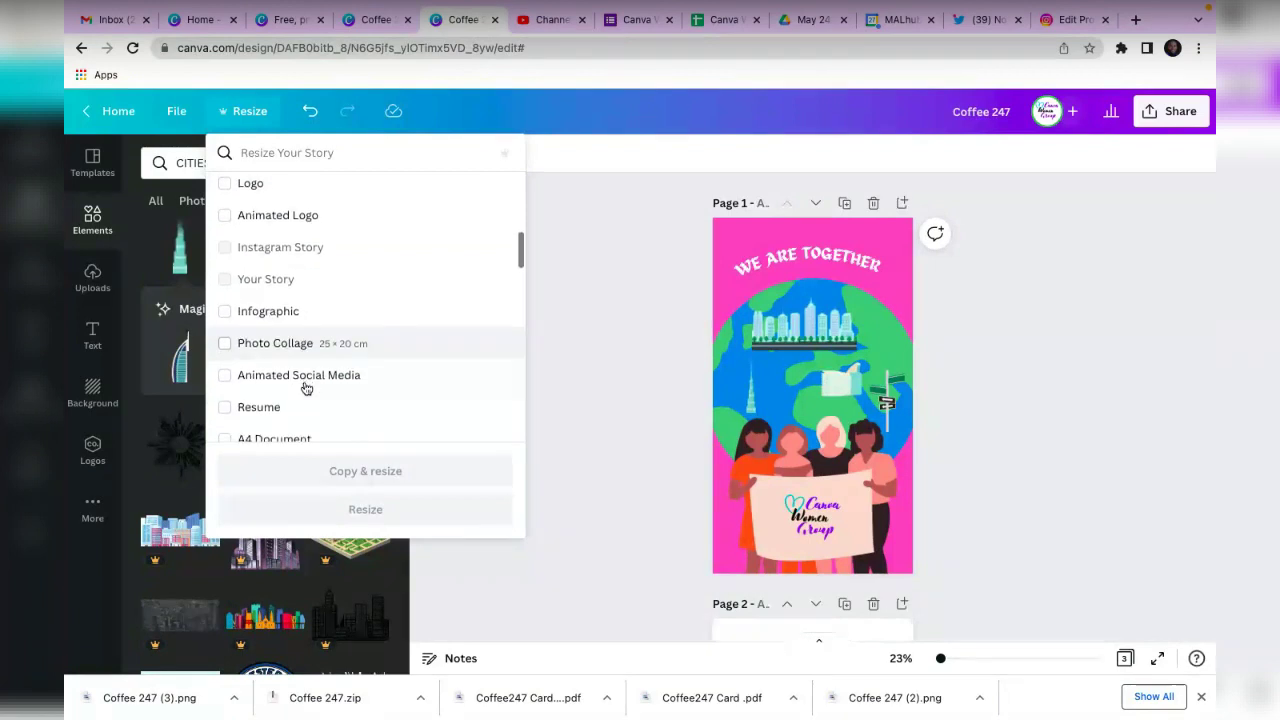
scroll(306, 388, "down", 4)
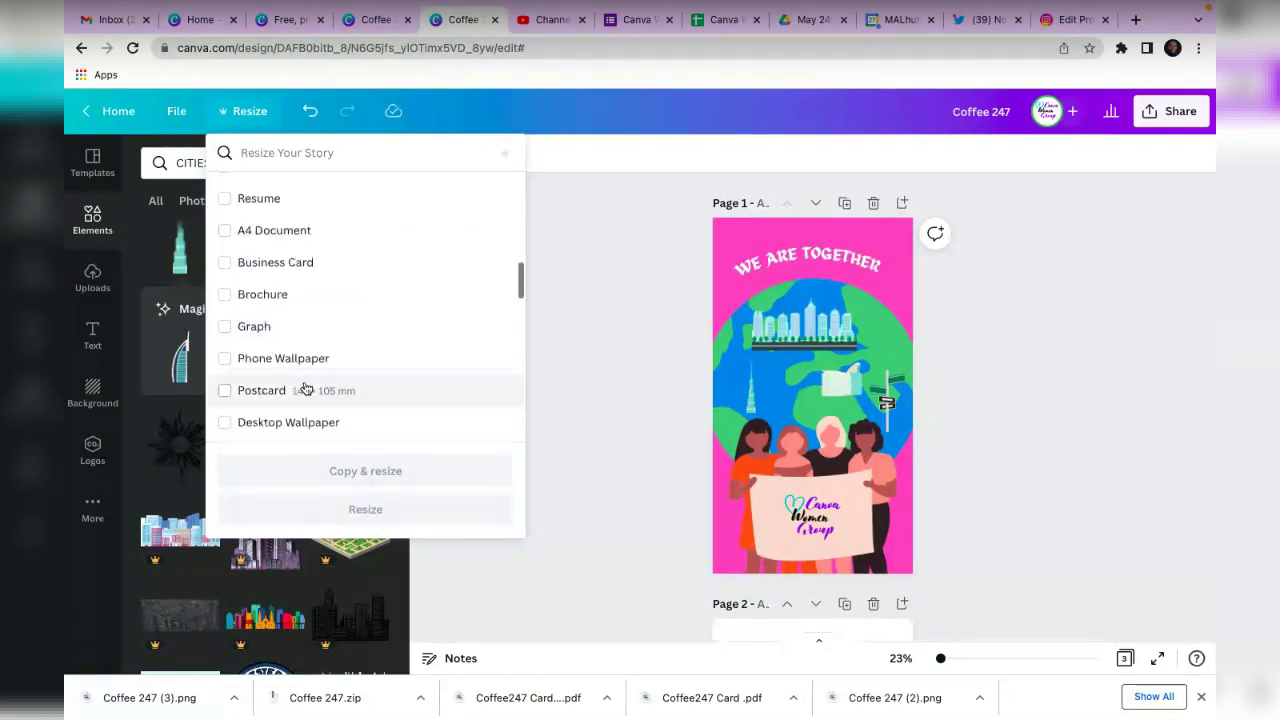
scroll(306, 388, "down", 1)
scroll(306, 388, "up", 8)
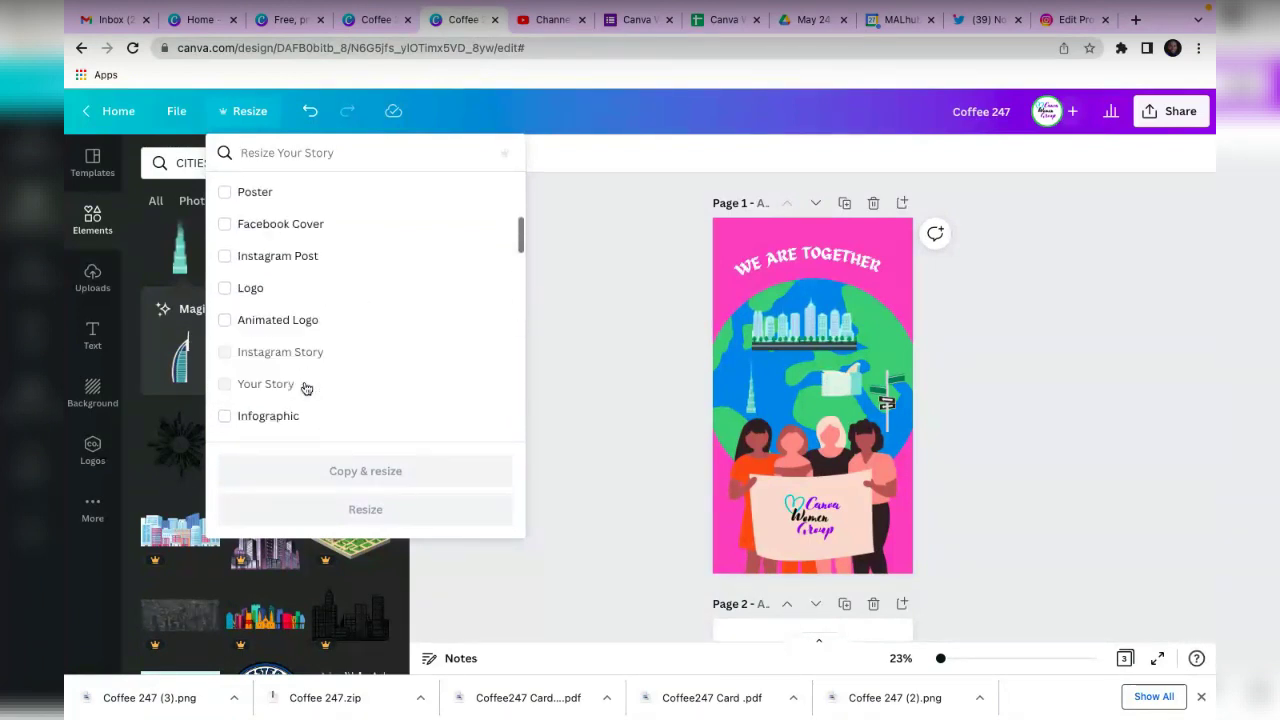
scroll(306, 388, "down", 3)
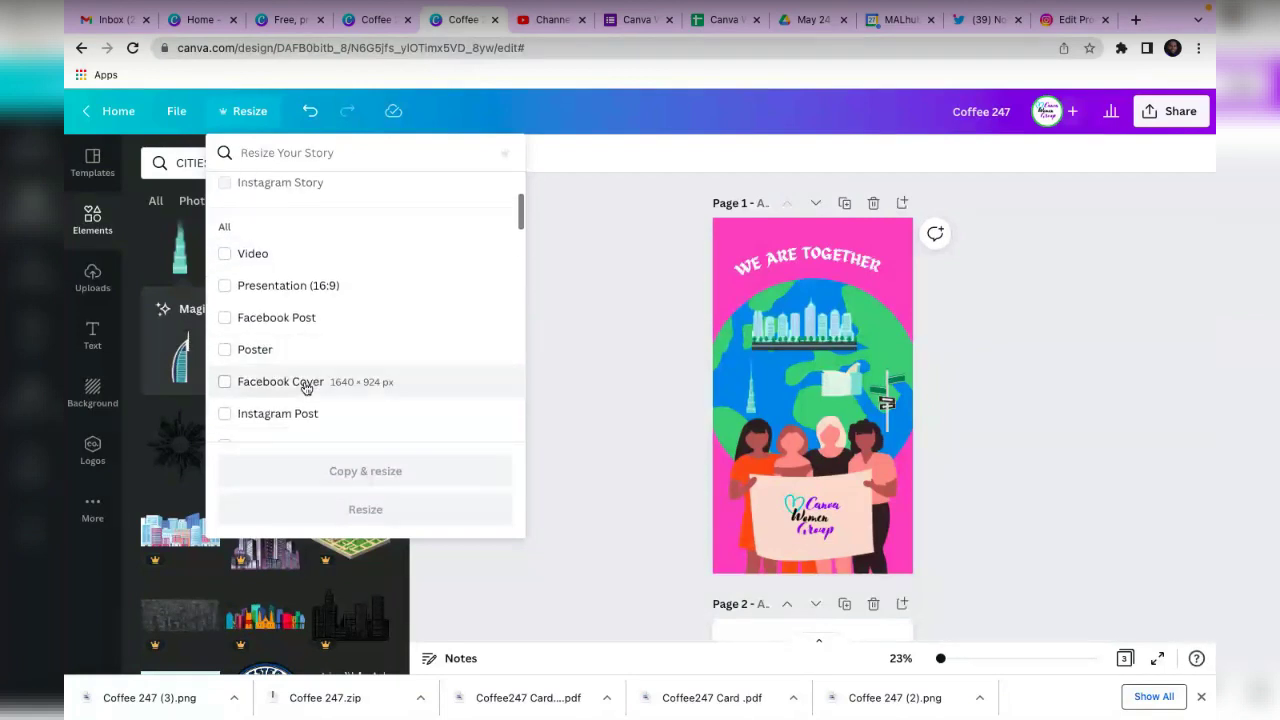
scroll(306, 388, "down", 1)
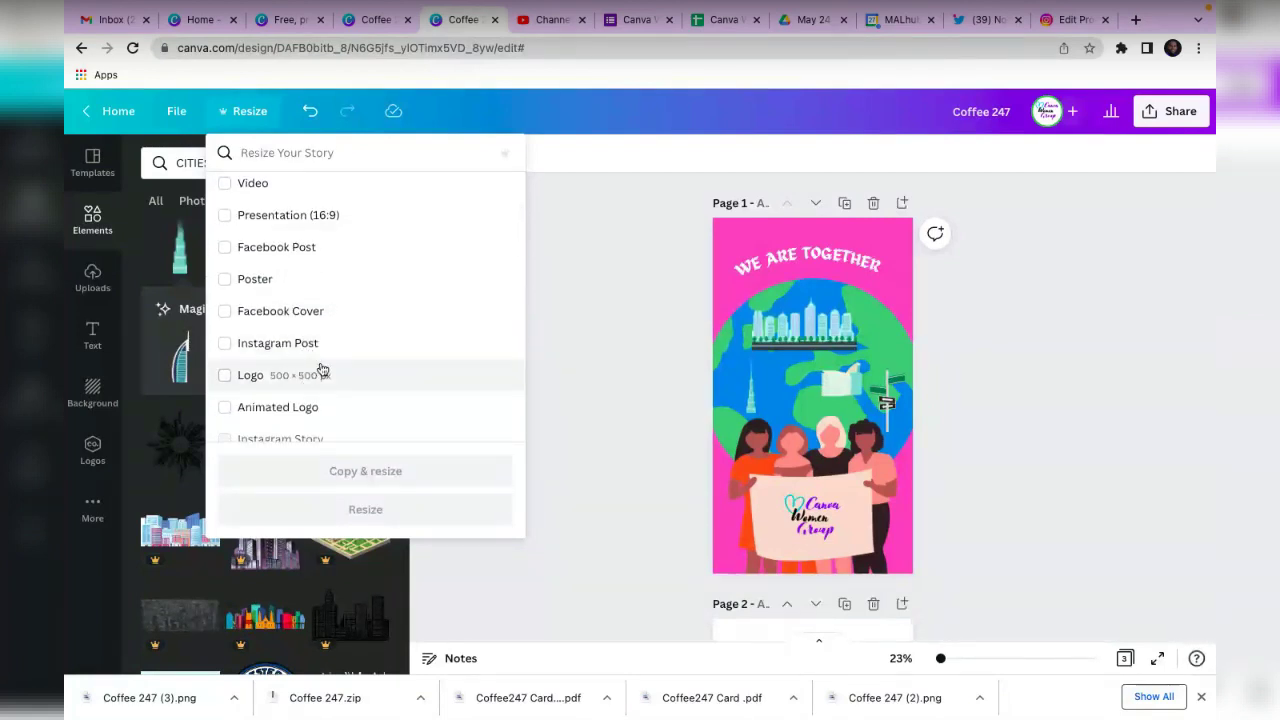
scroll(320, 370, "down", 1)
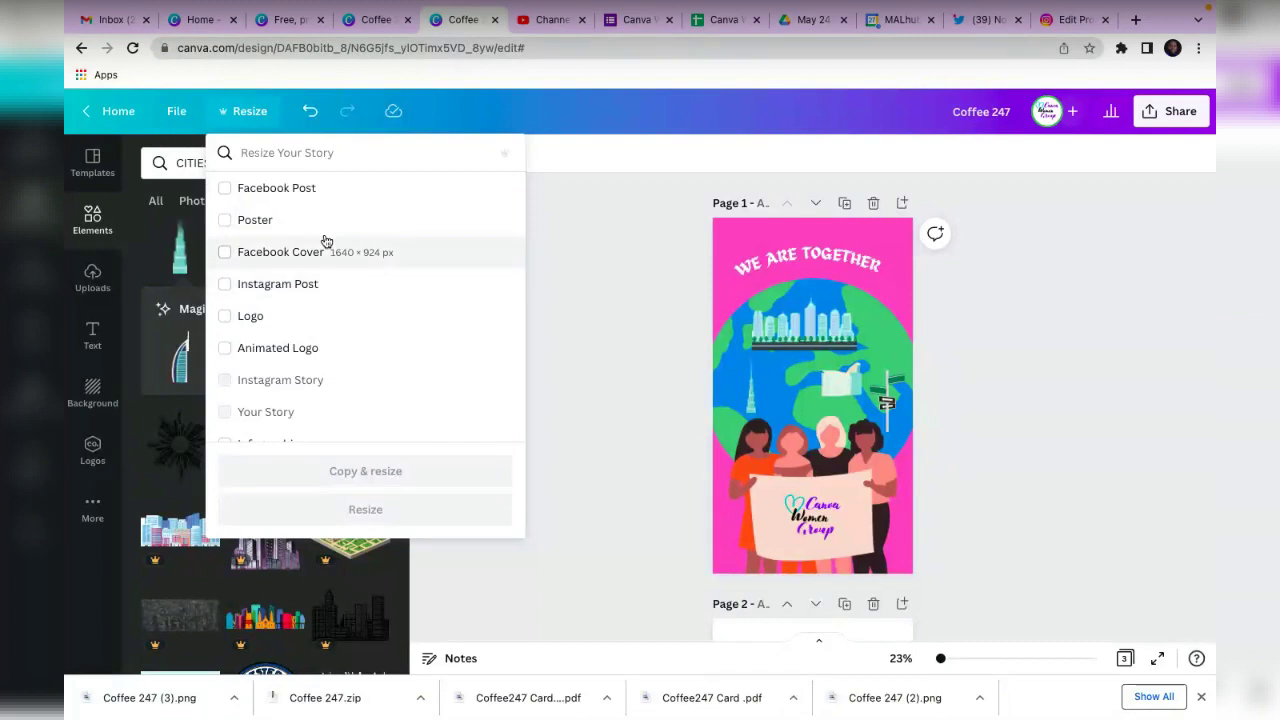
scroll(322, 337, "down", 1)
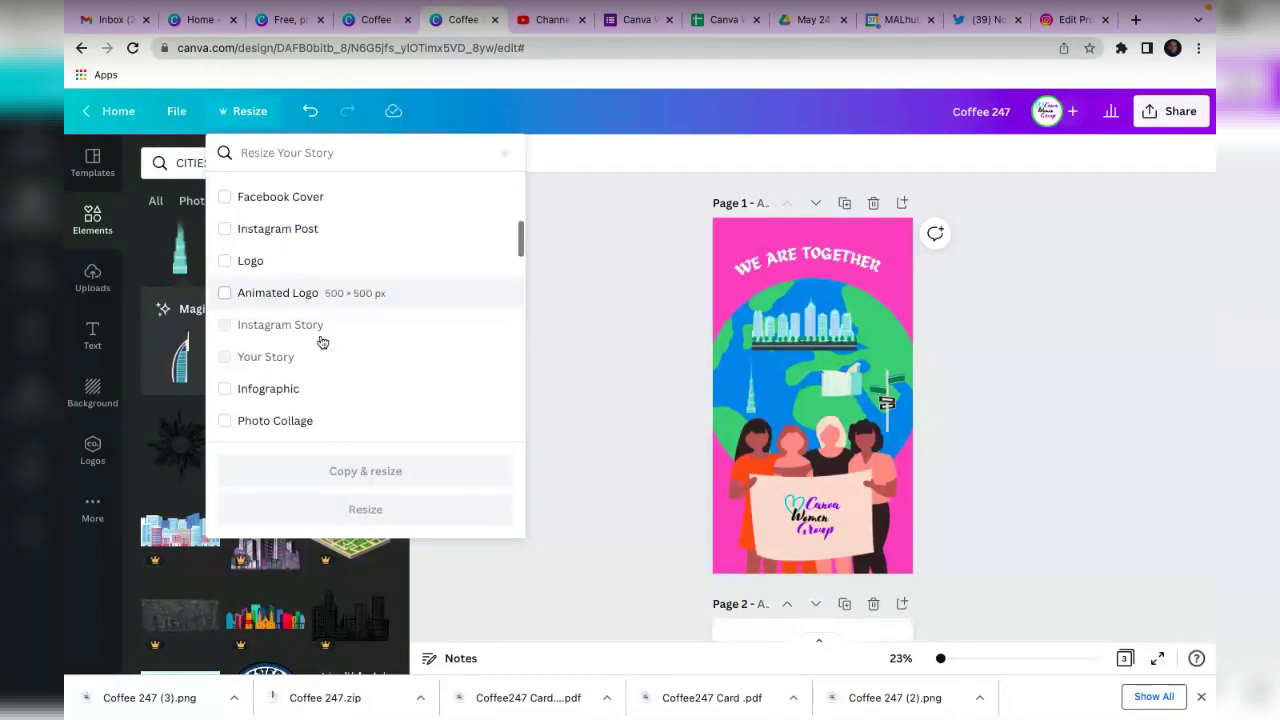
scroll(283, 263, "up", 6)
Create a resized copy of the design at 1080 × 1080 px and return to the original Coffee 247 story.
left_click(389, 252)
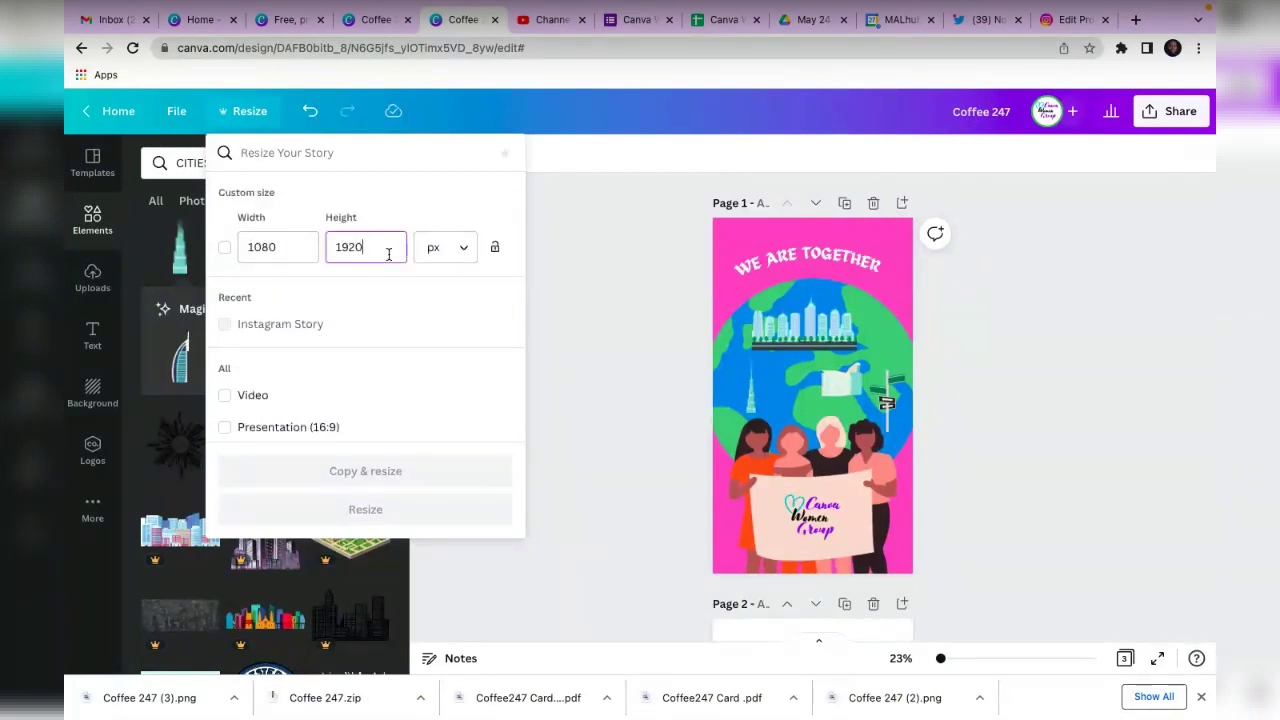
key("BackSpace")
key("BackSpace")
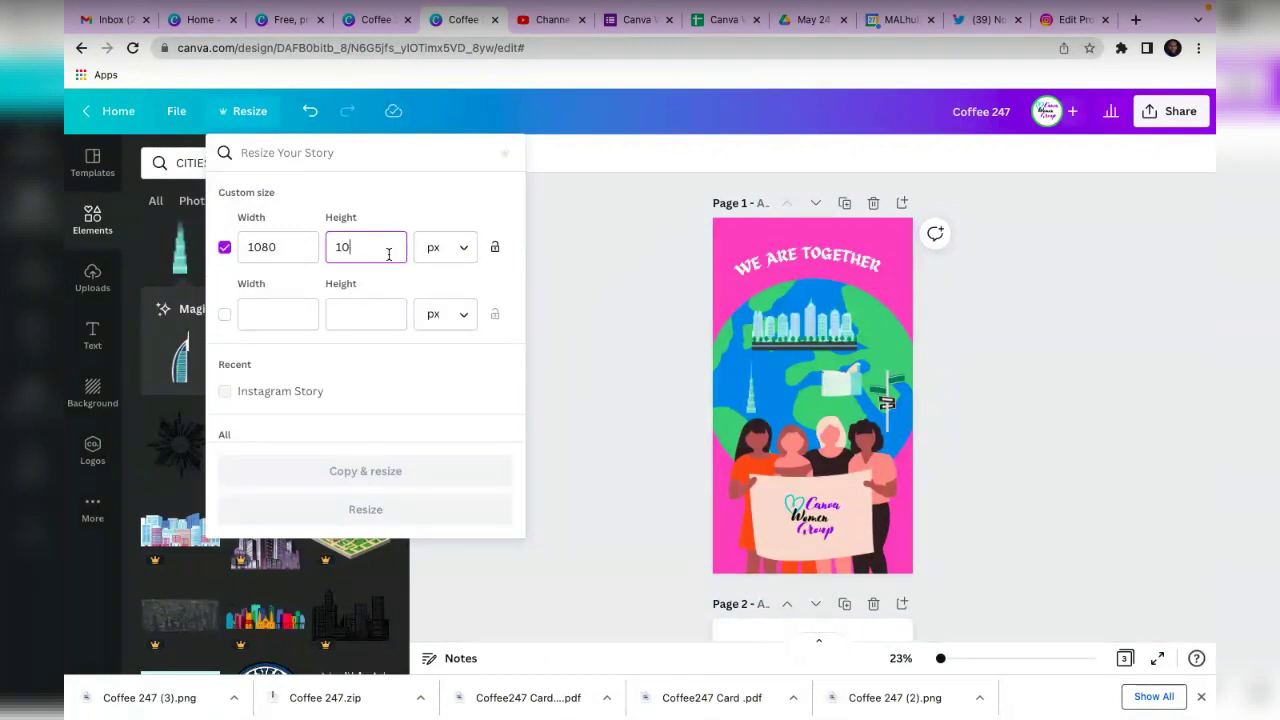
type("080")
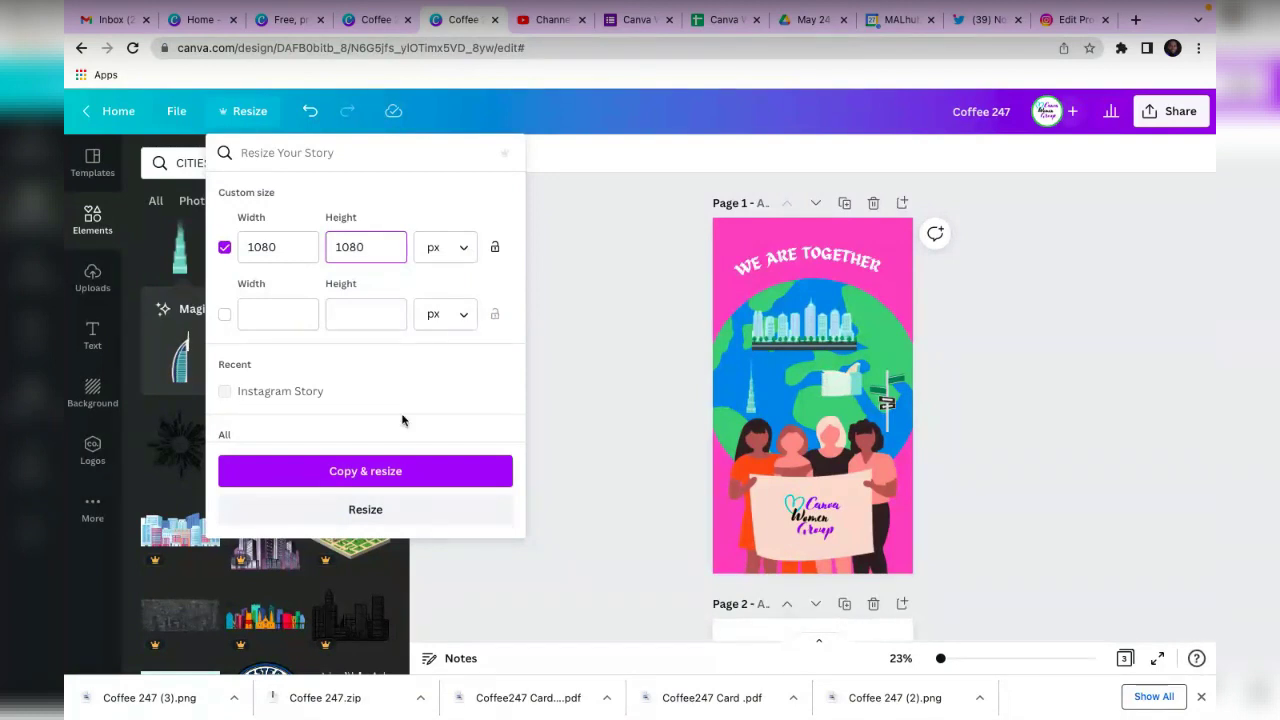
left_click(390, 470)
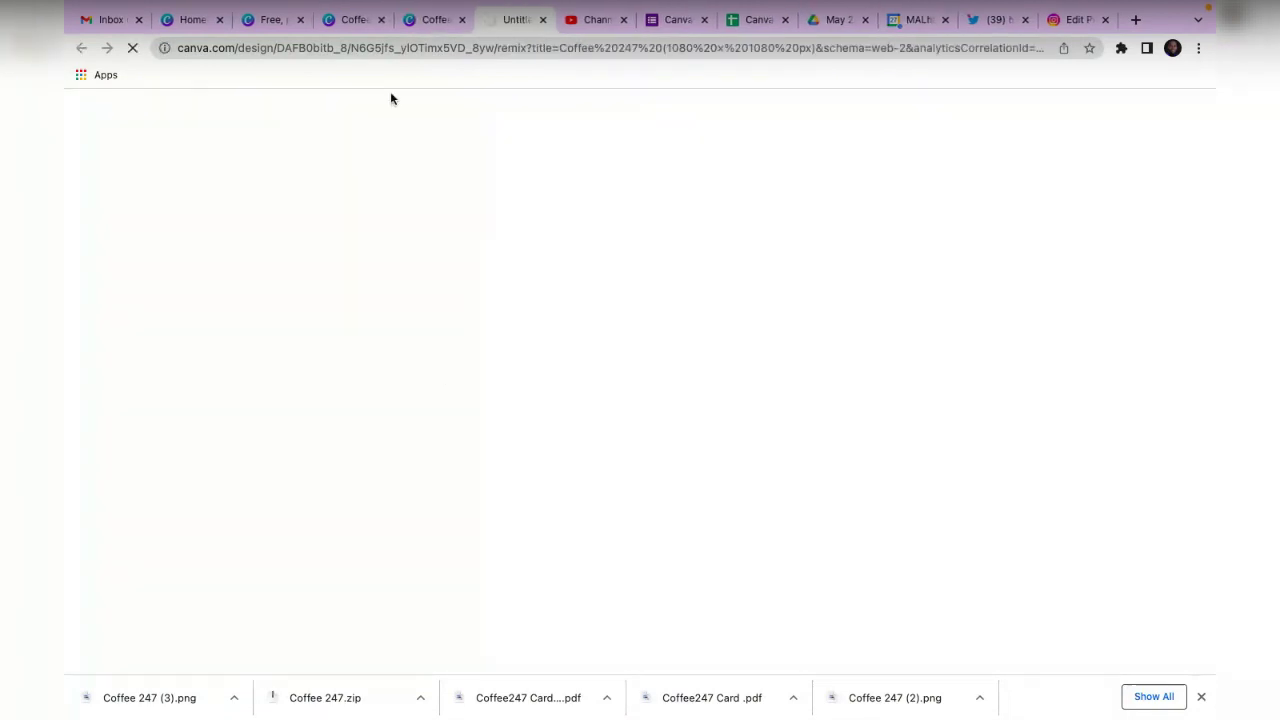
mouse_move(424, 3)
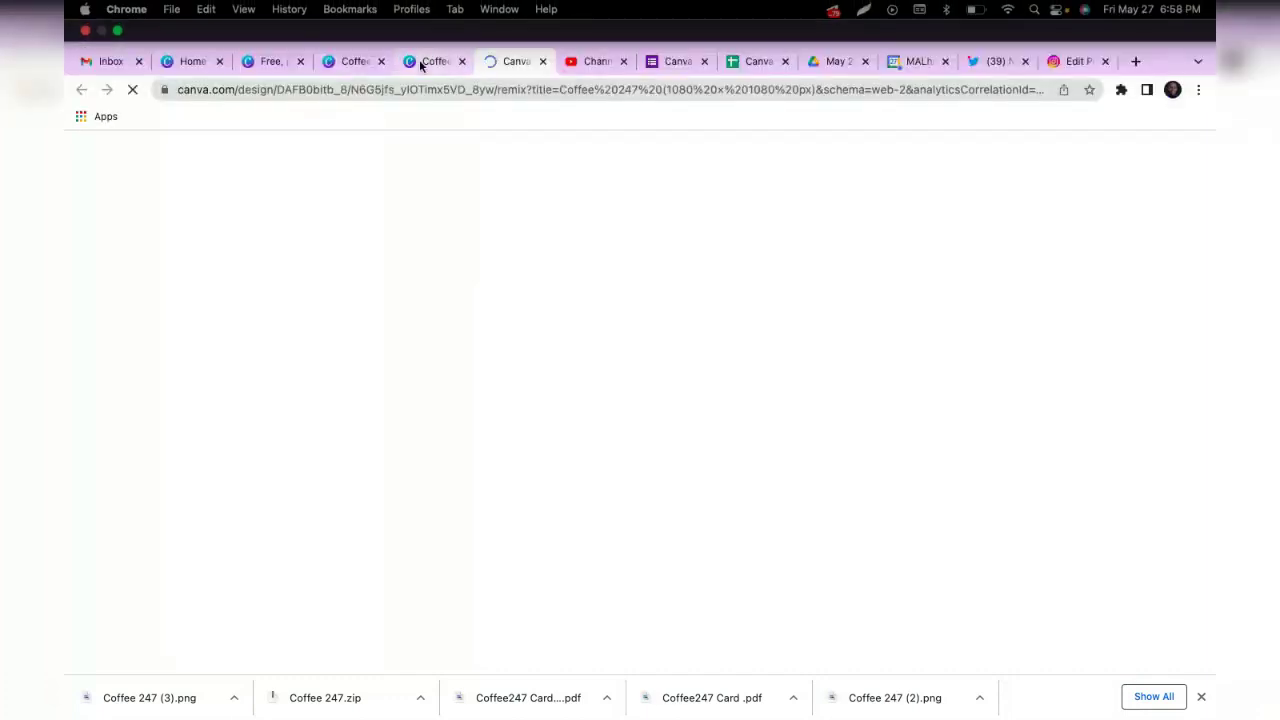
left_click(423, 66)
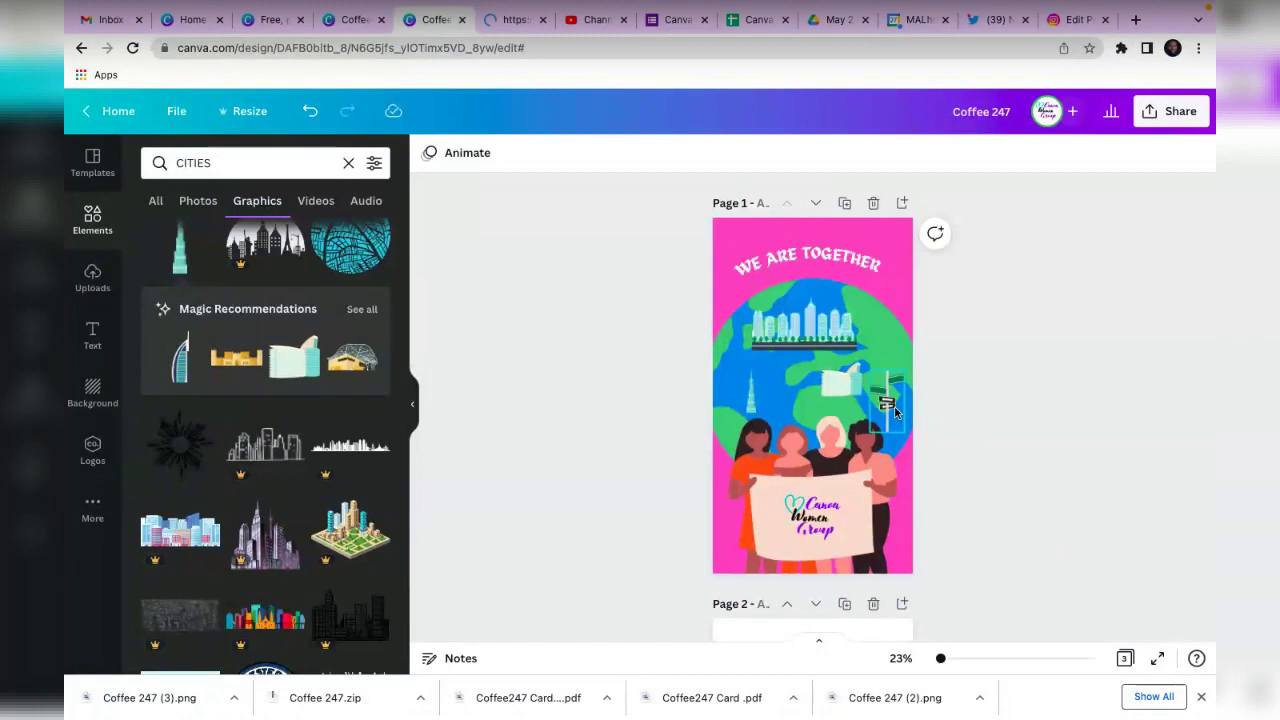
left_click(882, 405)
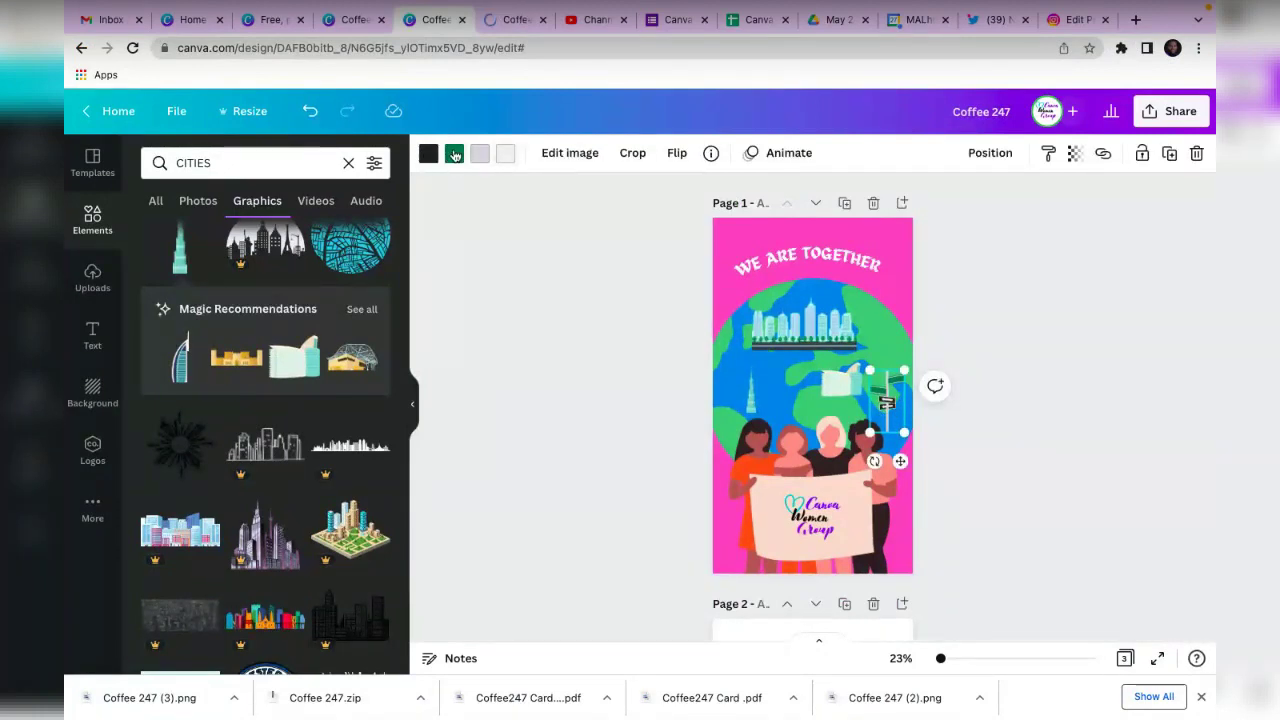
left_click(1087, 349)
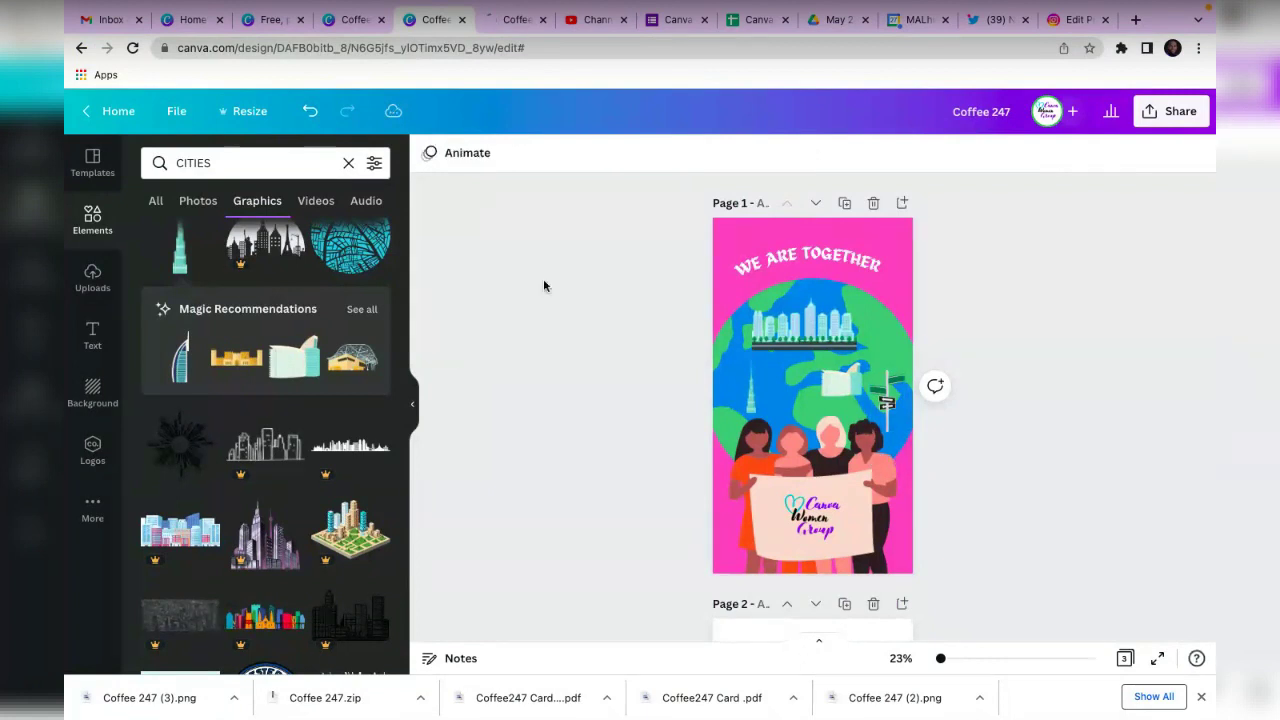
left_click(845, 310)
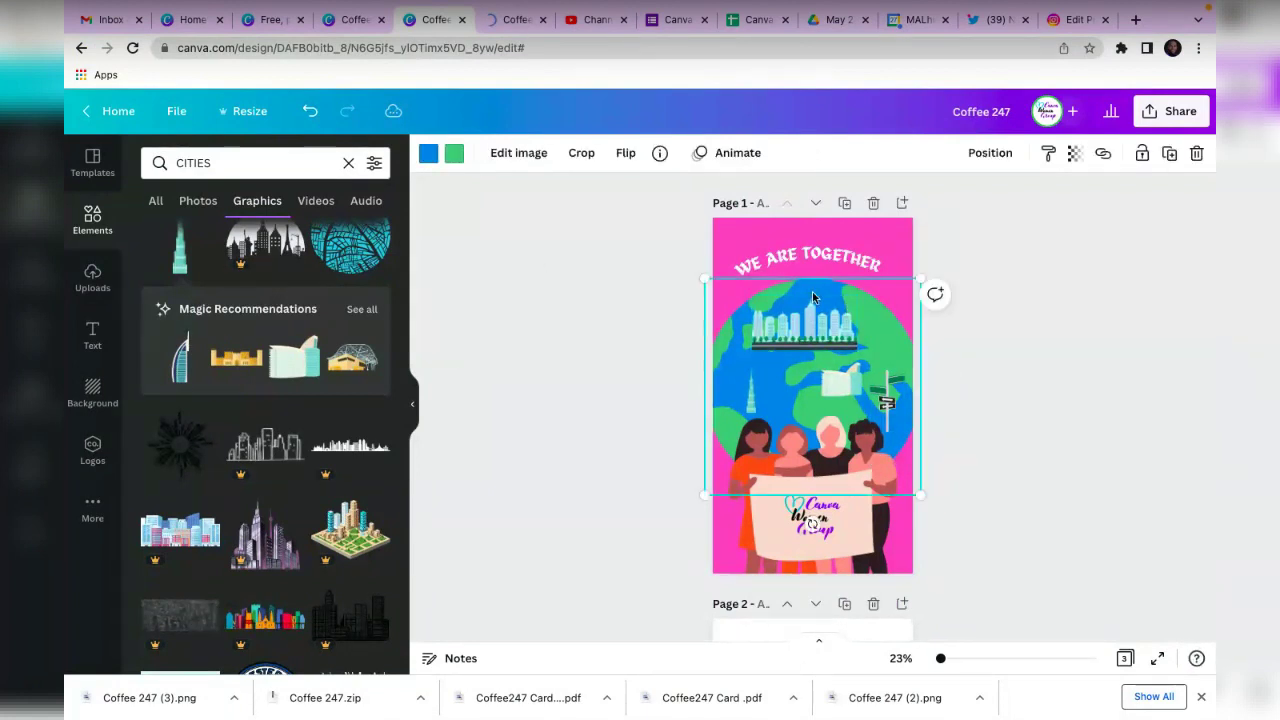
Try pink and violet on the WE ARE TOGETHER heading, and settle on the purple from the logo's photo colours.
left_click(811, 262)
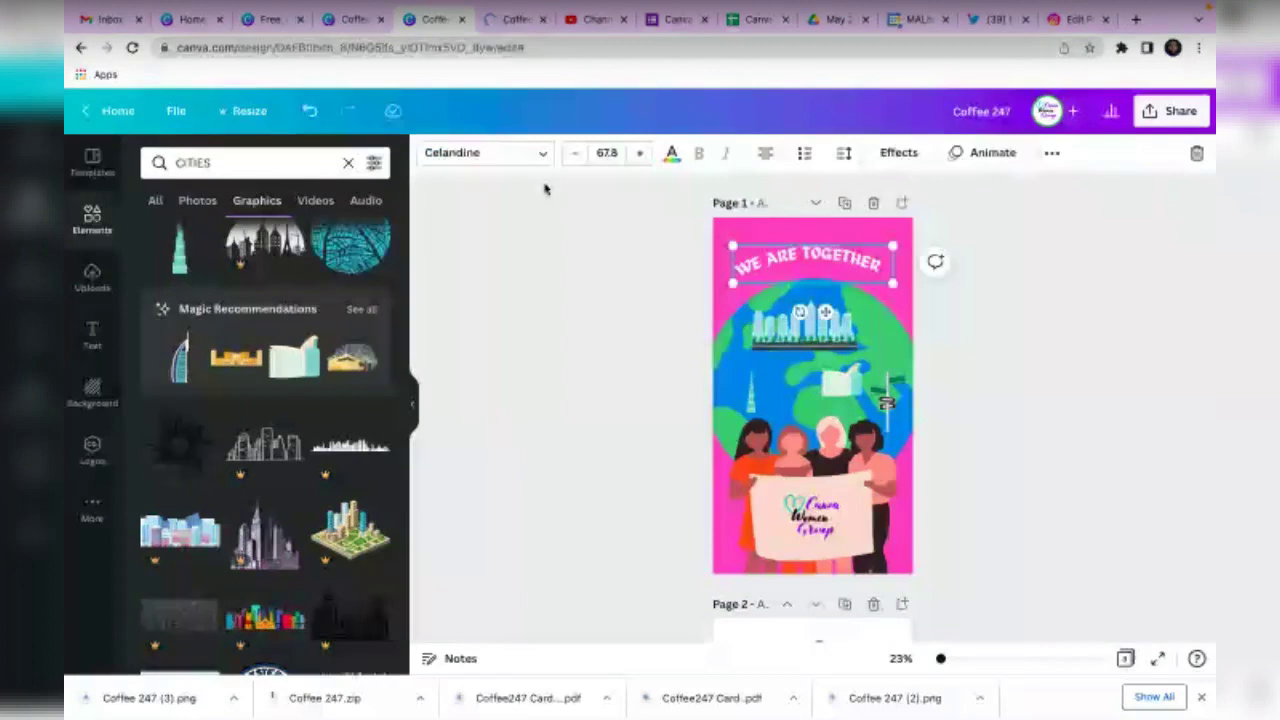
left_click(671, 155)
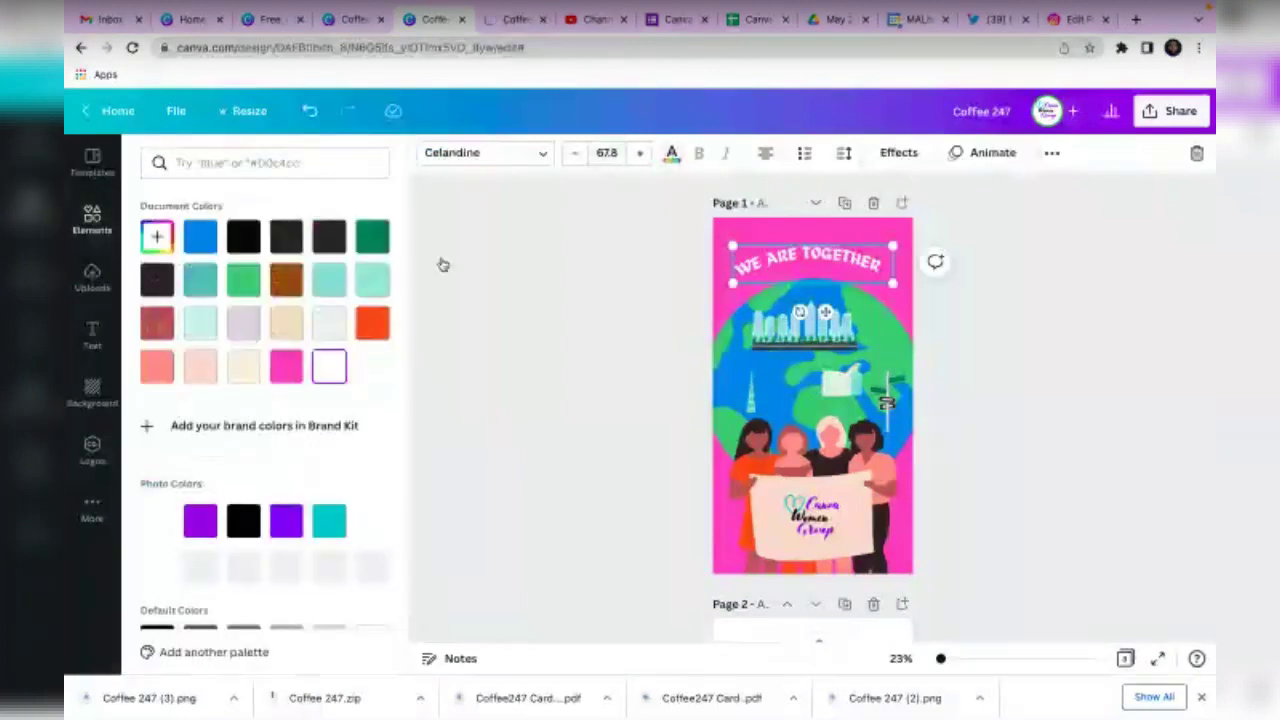
left_click(285, 367)
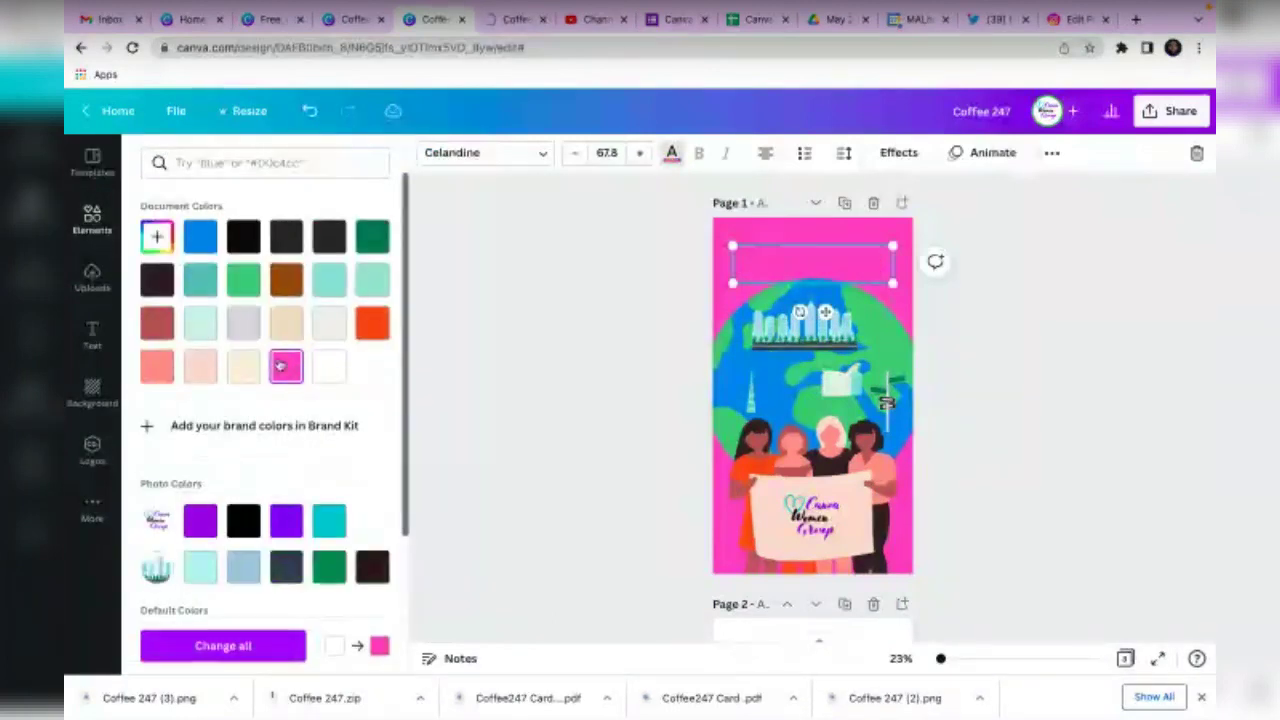
left_click(199, 520)
left_click(287, 522)
left_click(196, 530)
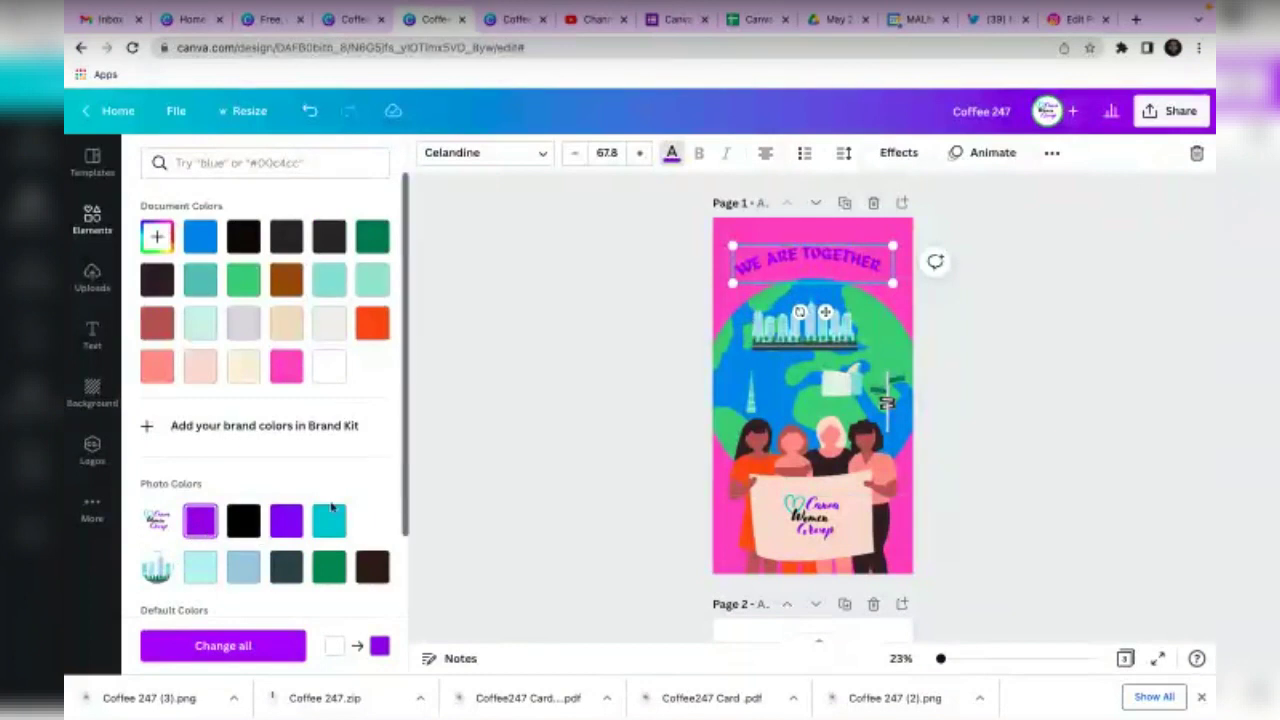
Look through the text effect styles and curve settings available for the WE ARE TOGETHER heading.
left_click(845, 272)
left_click(898, 152)
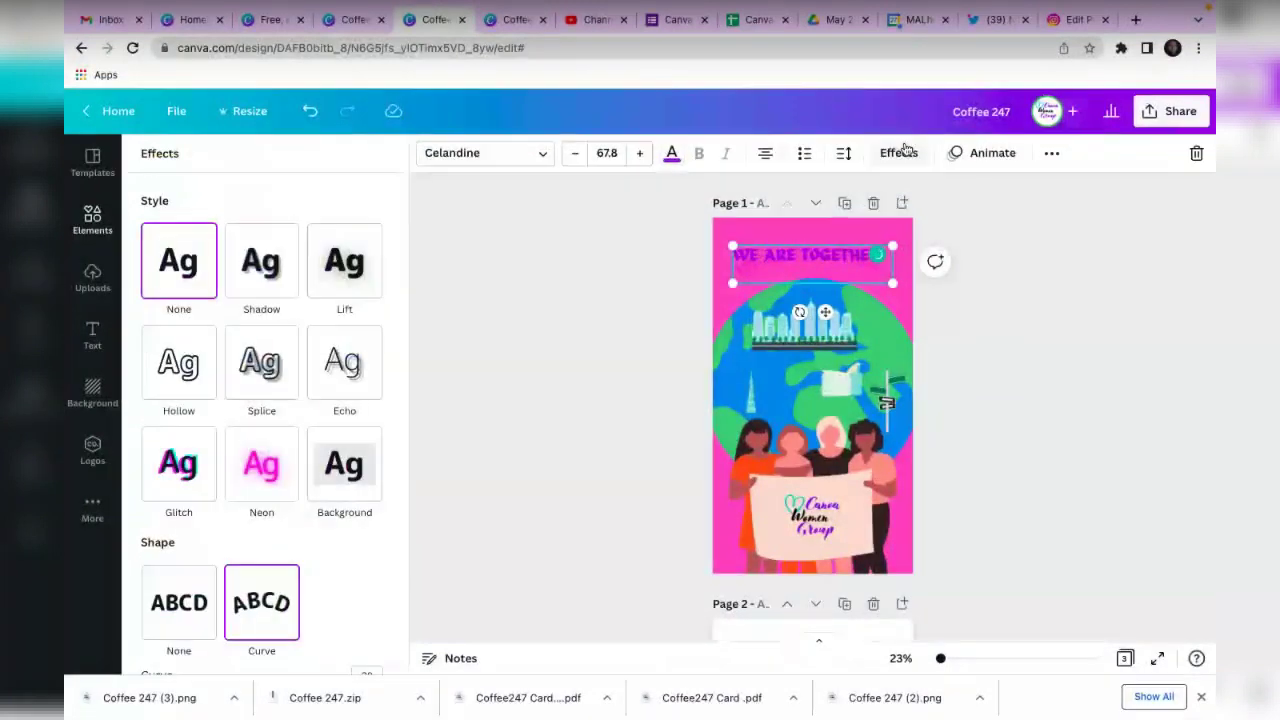
scroll(224, 284, "down", 1)
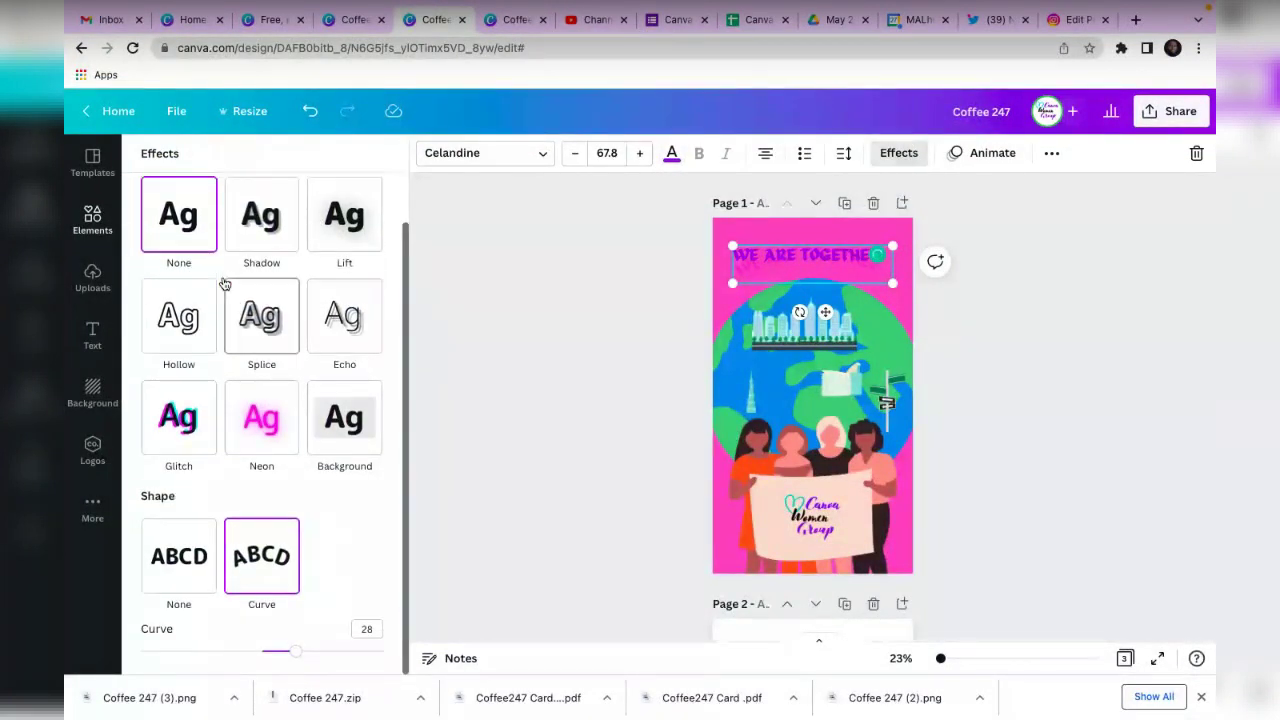
scroll(187, 320, "up", 1)
scroll(187, 320, "down", 1)
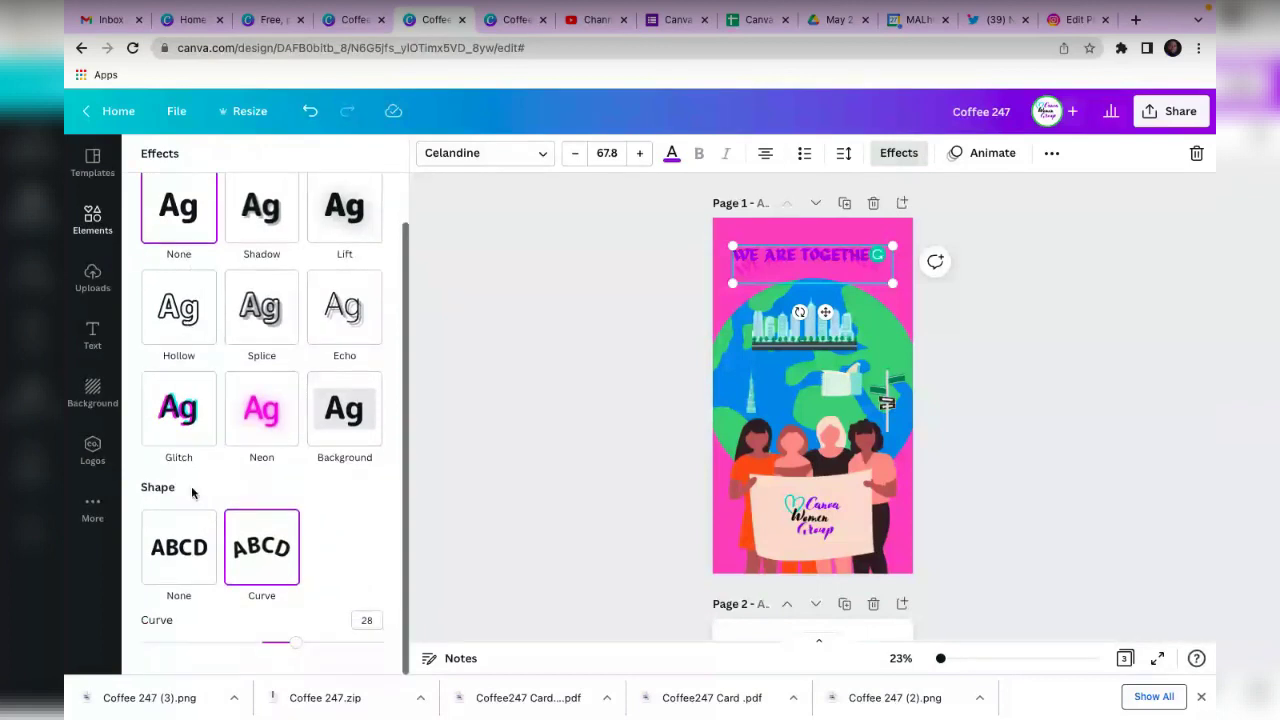
scroll(213, 168, "up", 1)
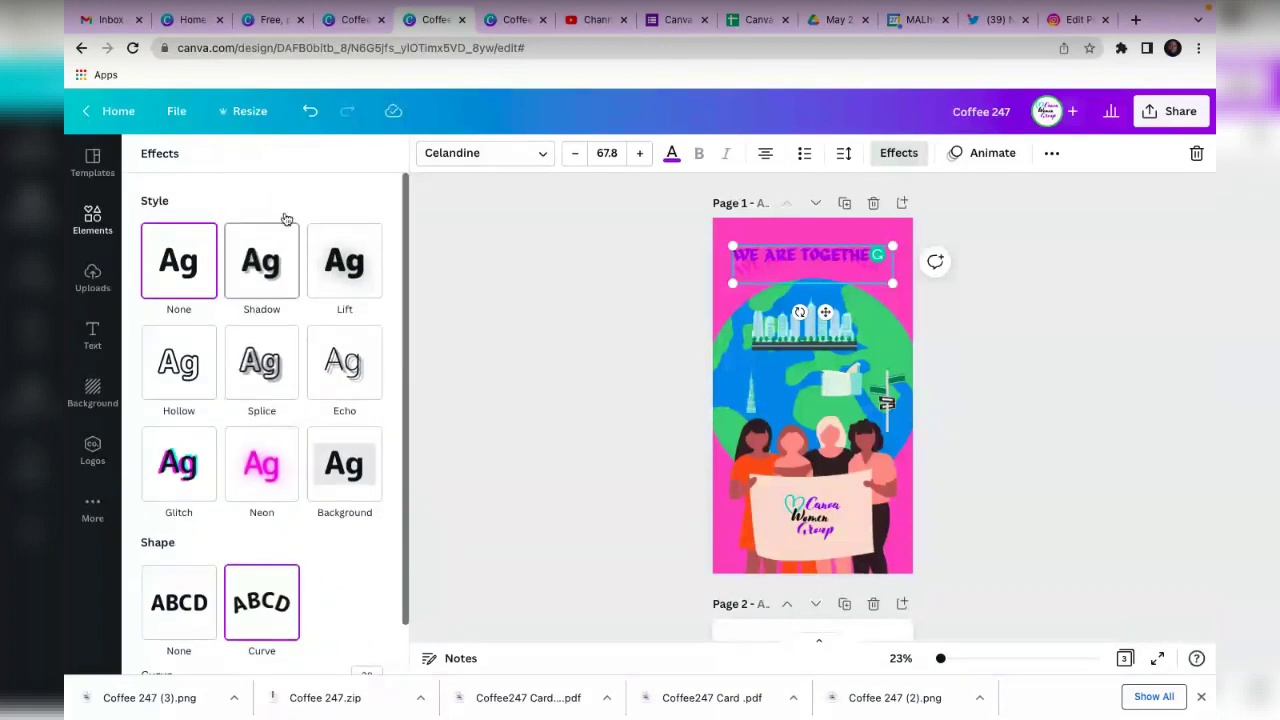
left_click(900, 157)
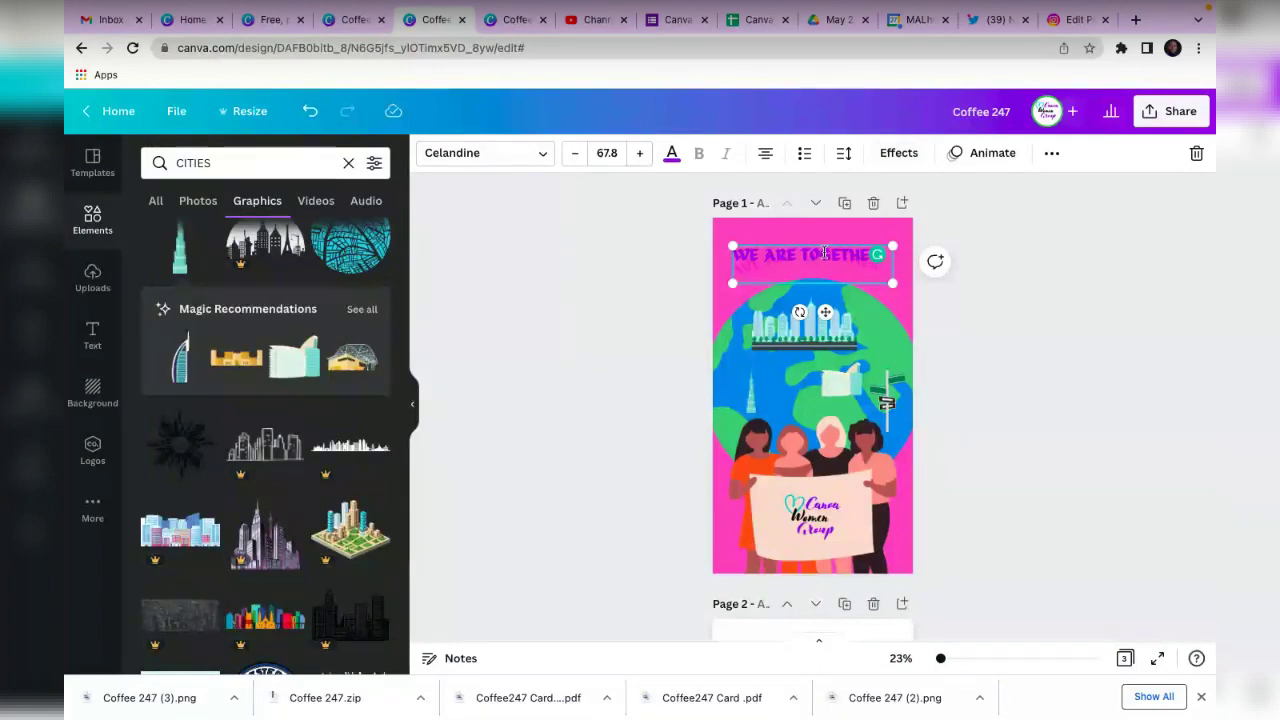
left_click(977, 301)
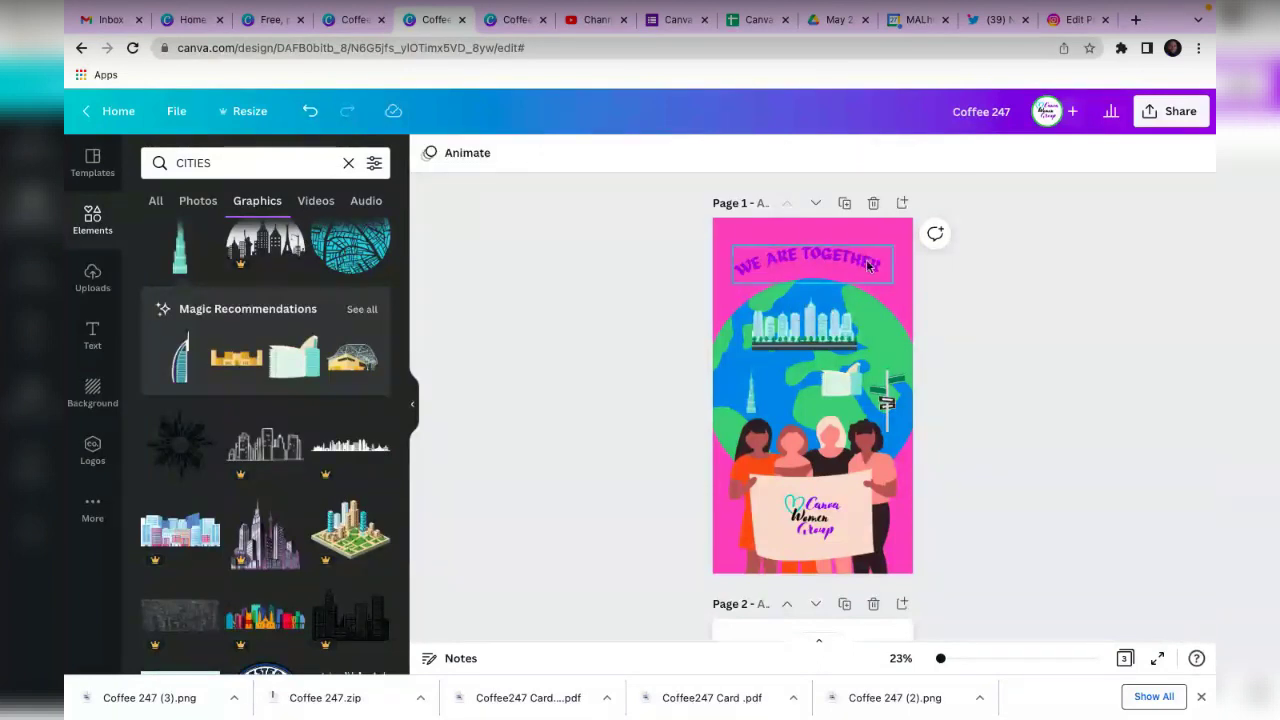
left_click(862, 262)
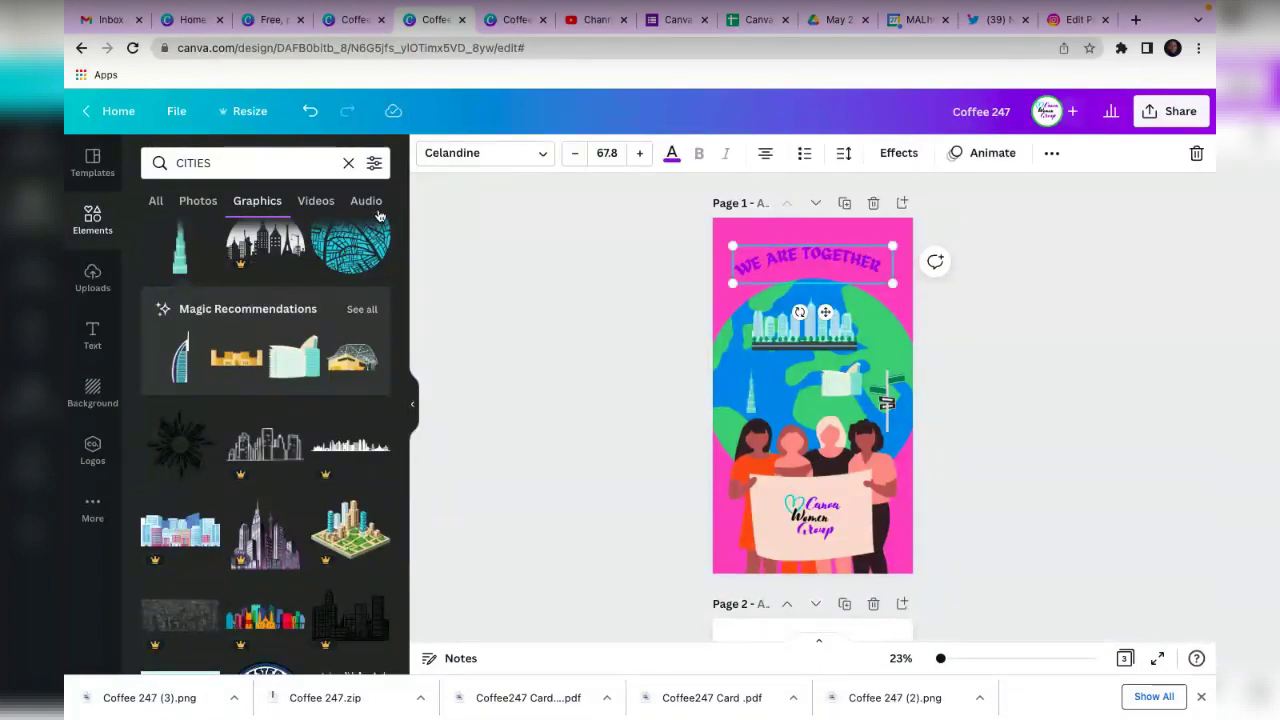
scroll(322, 303, "down", 5)
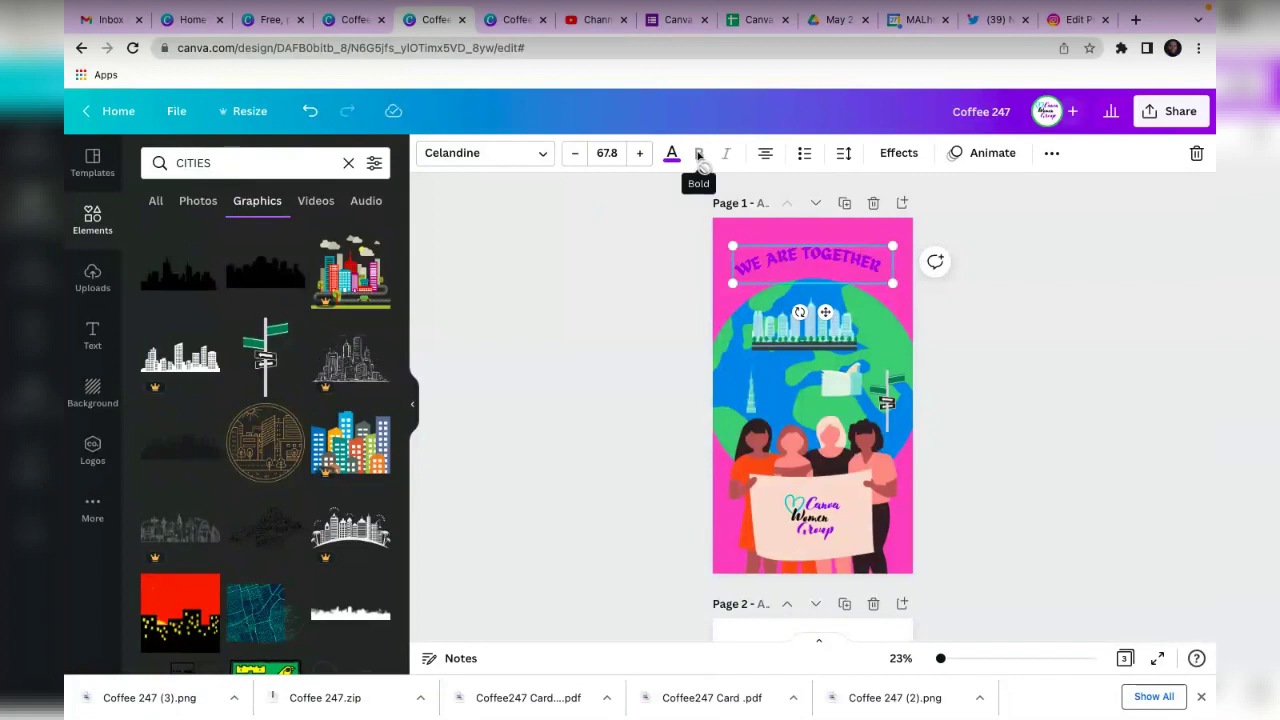
Try the Shadow effect on the WE ARE TOGETHER heading and look over its settings and the other styles.
left_click(899, 153)
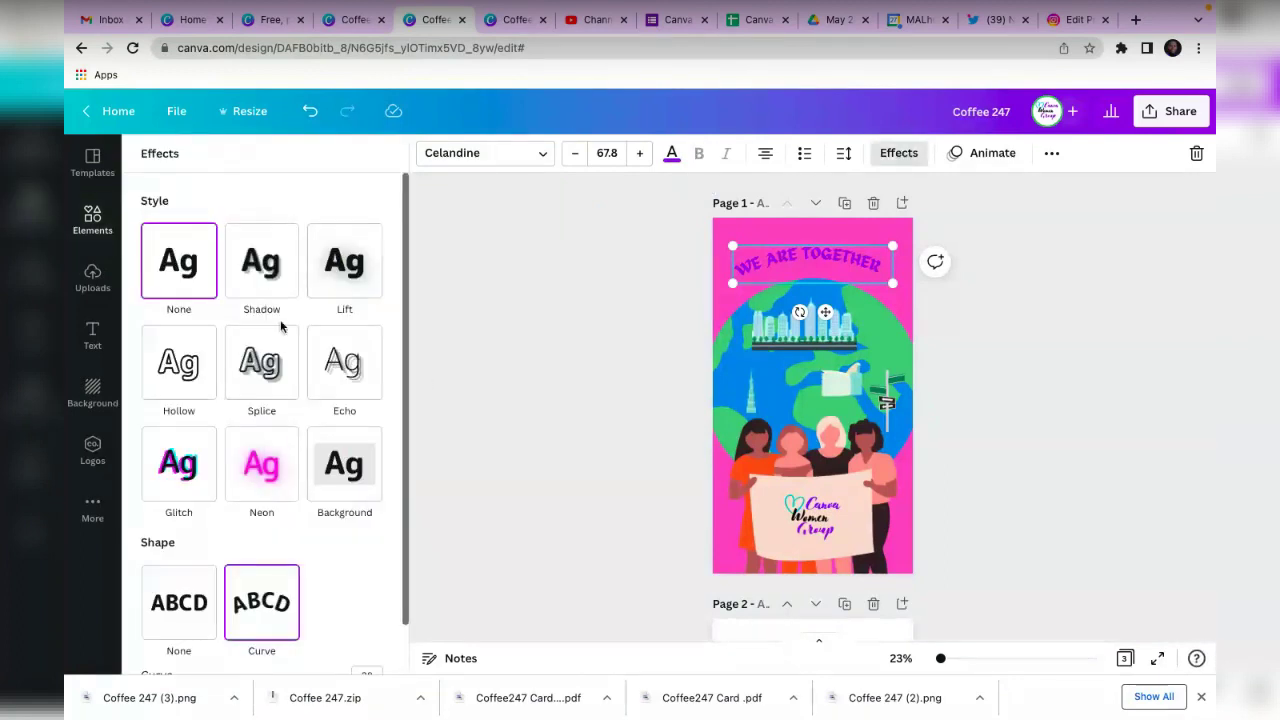
left_click(270, 275)
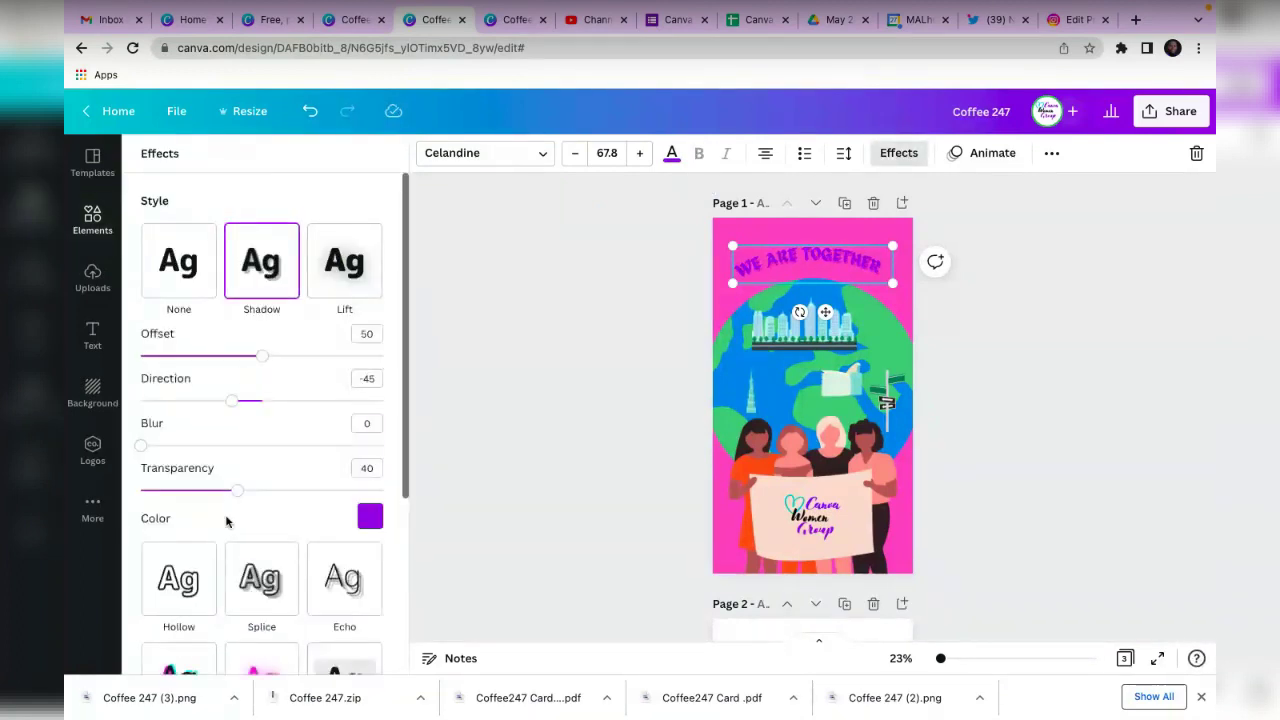
scroll(229, 520, "down", 1)
scroll(338, 601, "down", 1)
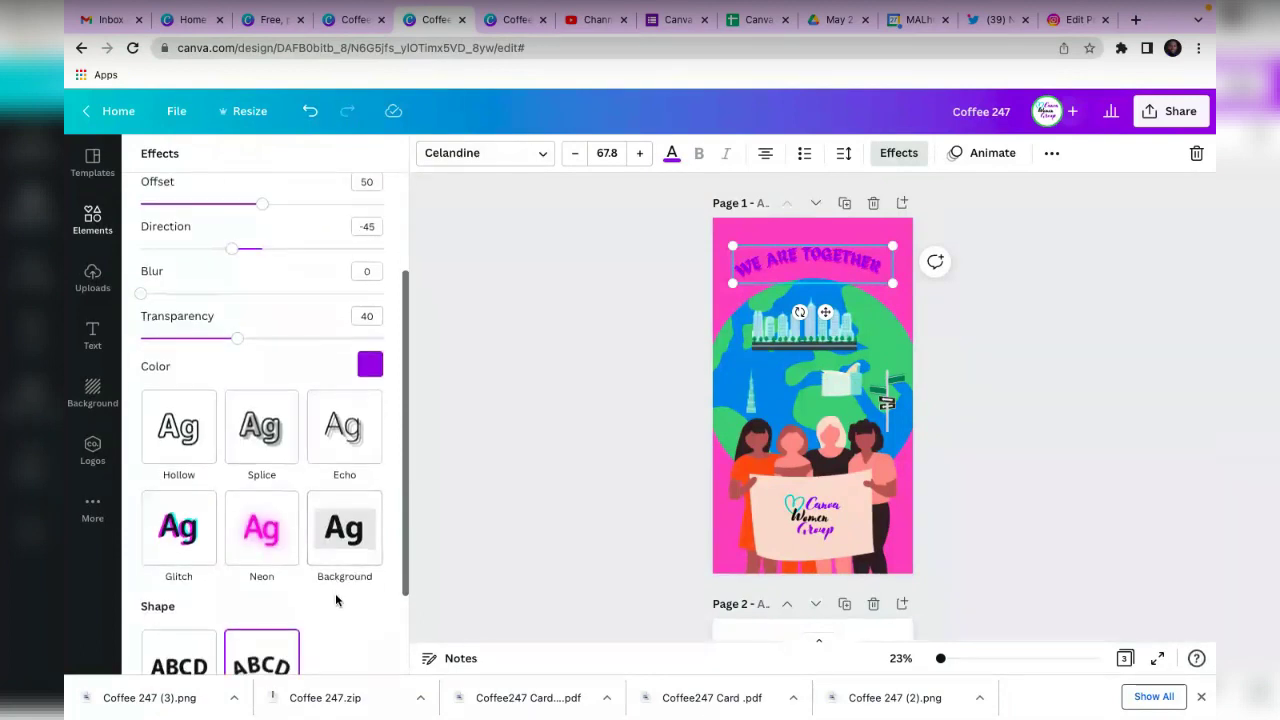
scroll(338, 601, "down", 2)
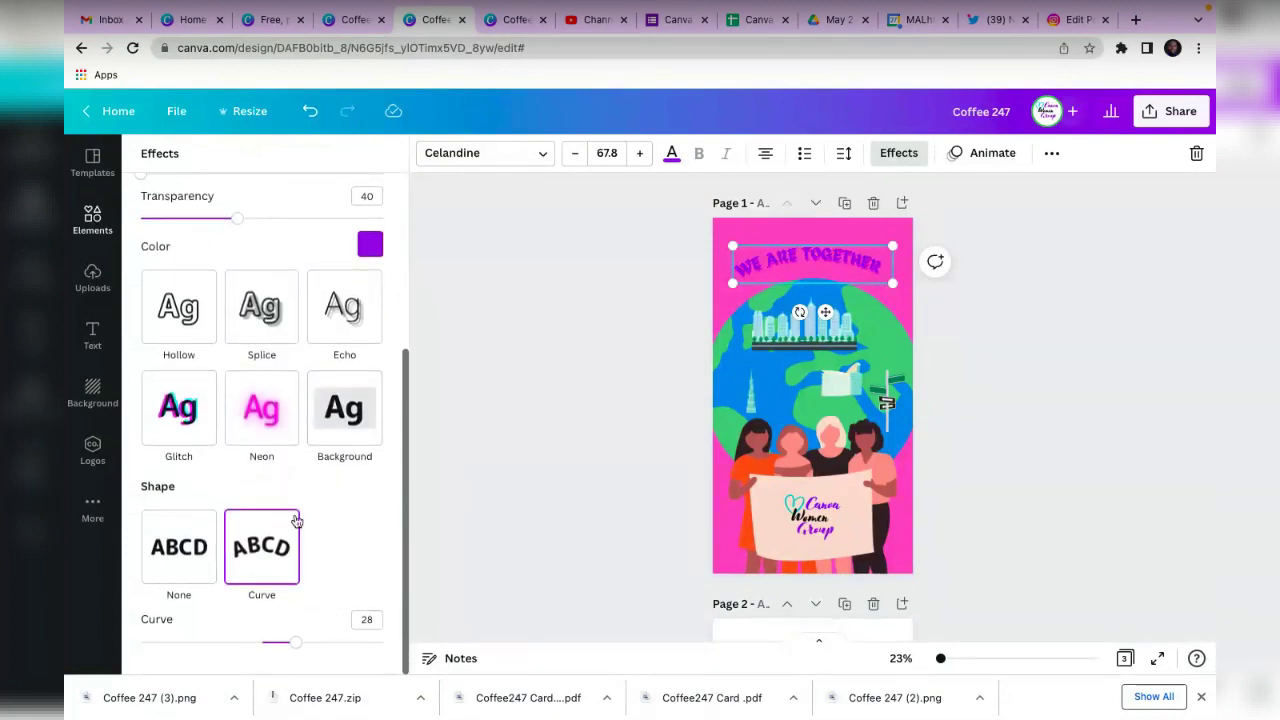
scroll(292, 521, "up", 1)
scroll(314, 368, "up", 1)
scroll(314, 369, "up", 1)
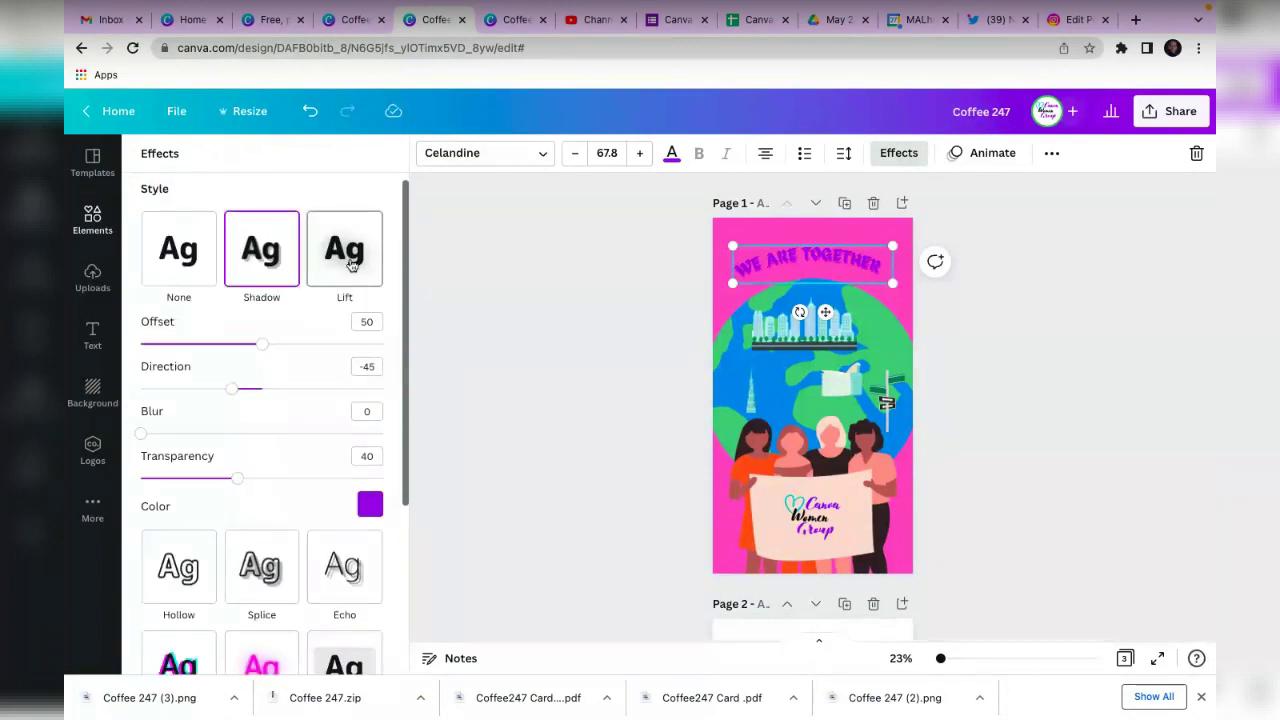
scroll(285, 425, "down", 1)
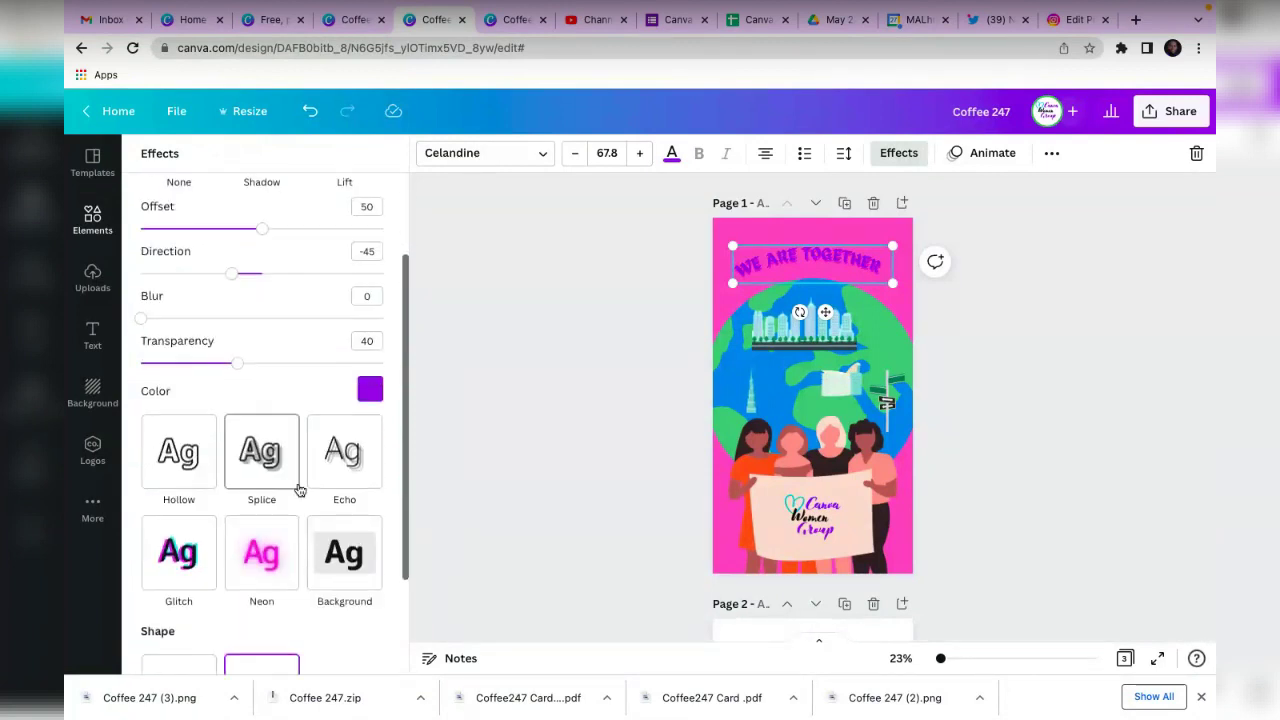
Try the Hollow, Echo and Splice effects on the curved heading.
left_click(180, 455)
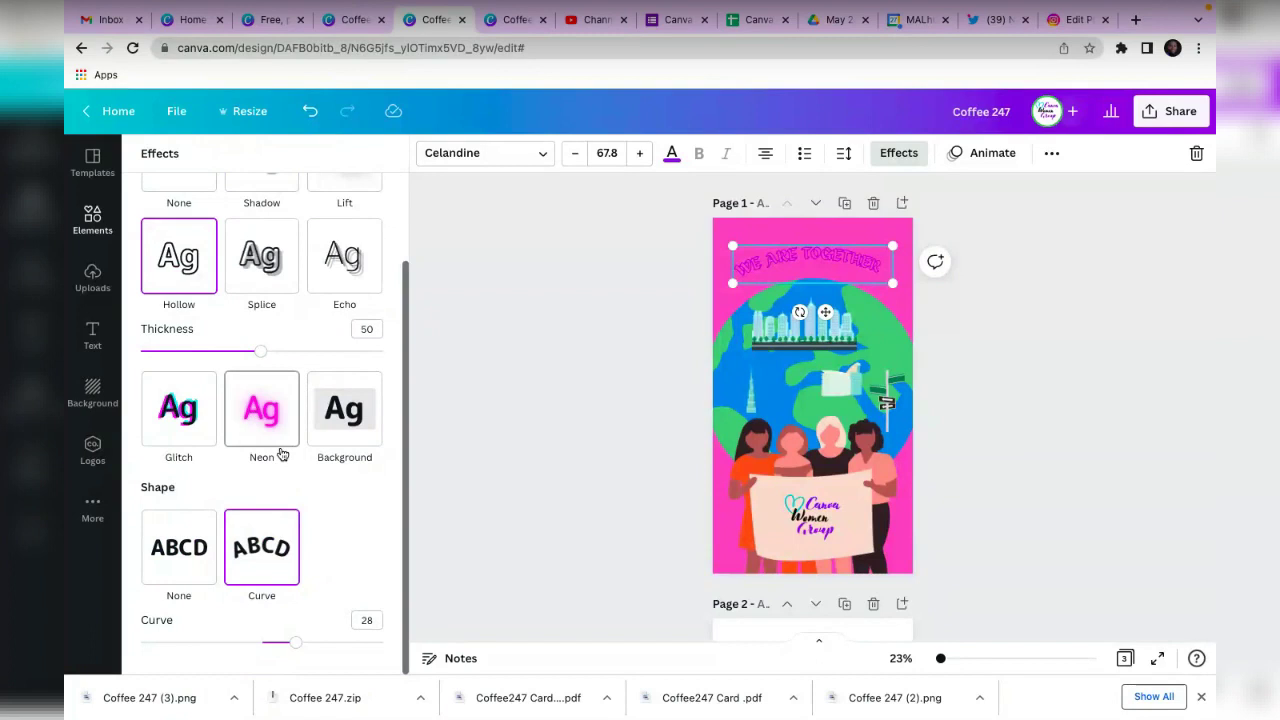
scroll(277, 490, "up", 1)
left_click(338, 310)
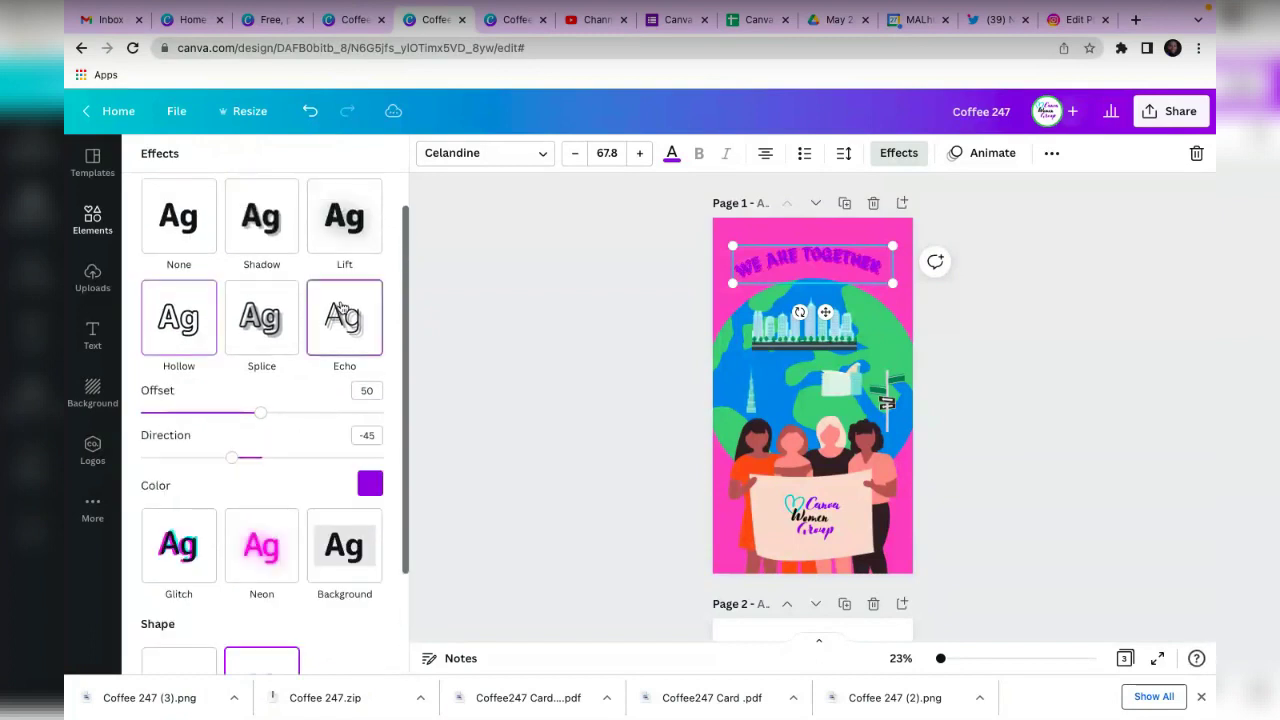
left_click(282, 318)
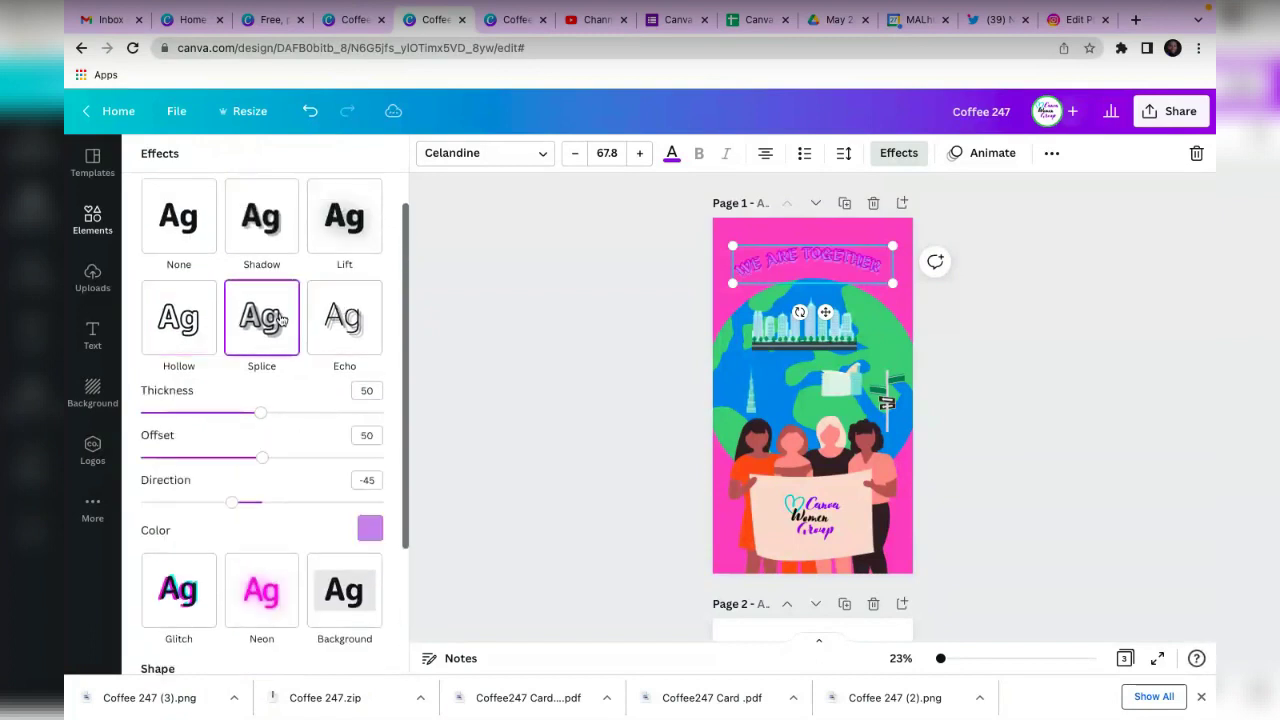
Apply the Shadow effect to the WE ARE TOGETHER heading with minimal blur and a lower transparency.
left_click(255, 243)
mouse_move(150, 404)
left_mouse_down()
mouse_move(300, 409)
mouse_move(149, 400)
left_mouse_up()
left_click_drag(237, 446, 150, 447)
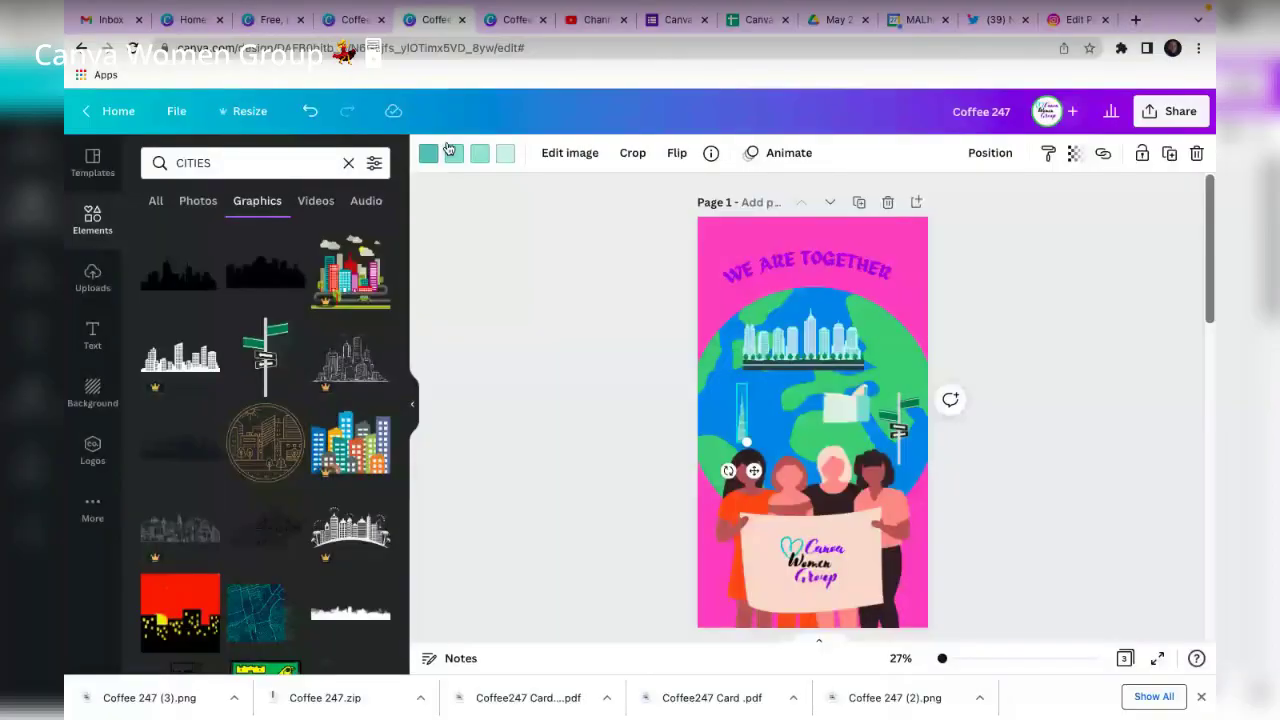
Recolour the tall tower's darkest teal violet and the low building purple, violet and bright teal, using the logo's photo colours.
left_click(449, 149)
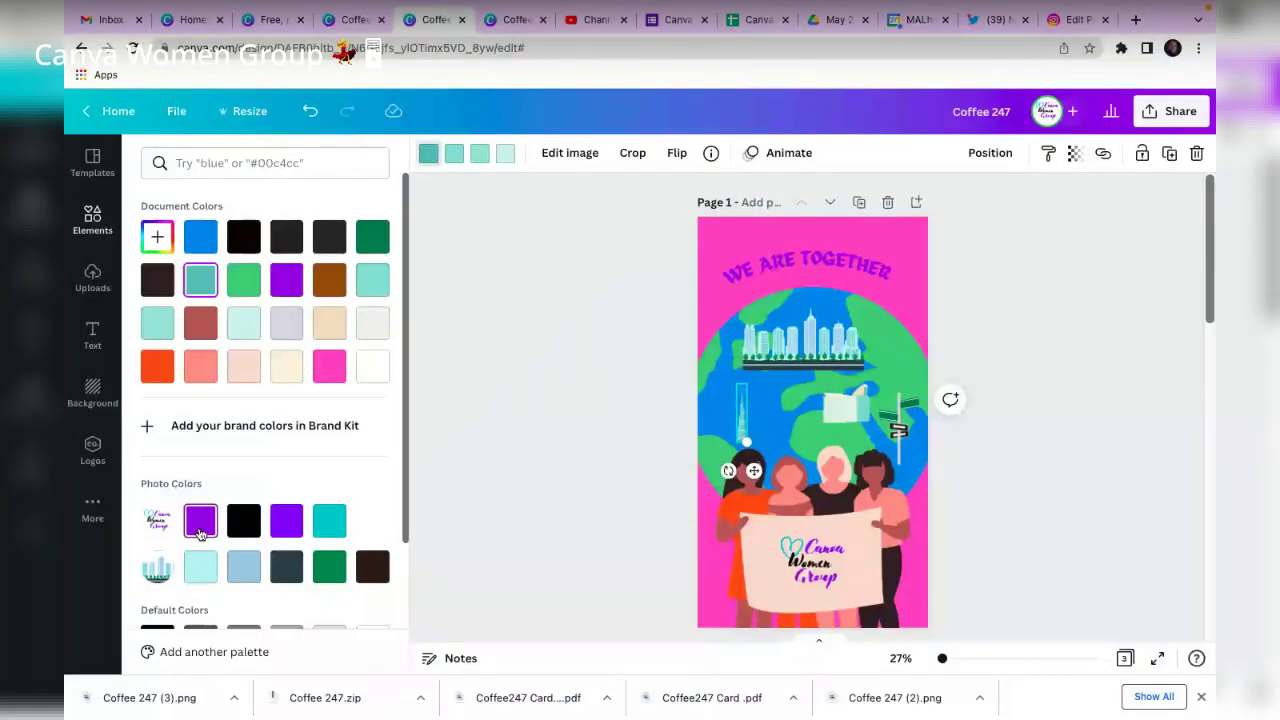
left_click(286, 520)
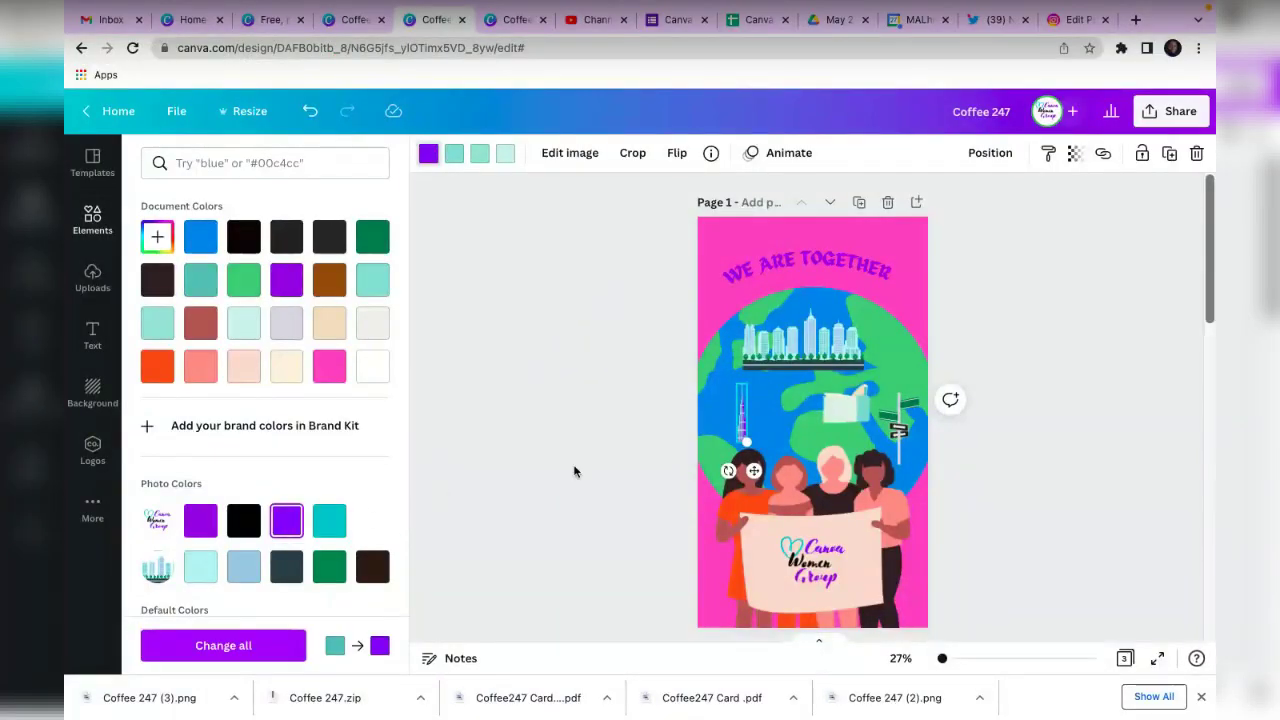
left_click(857, 399)
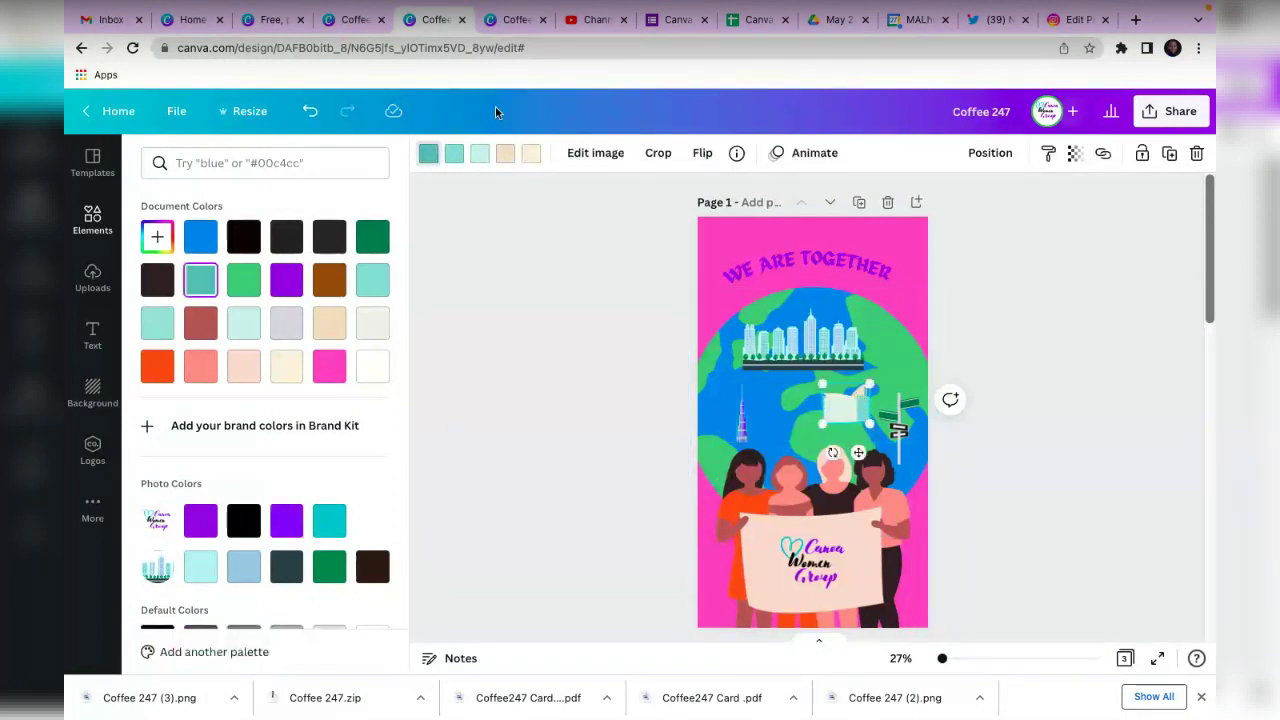
left_click(478, 158)
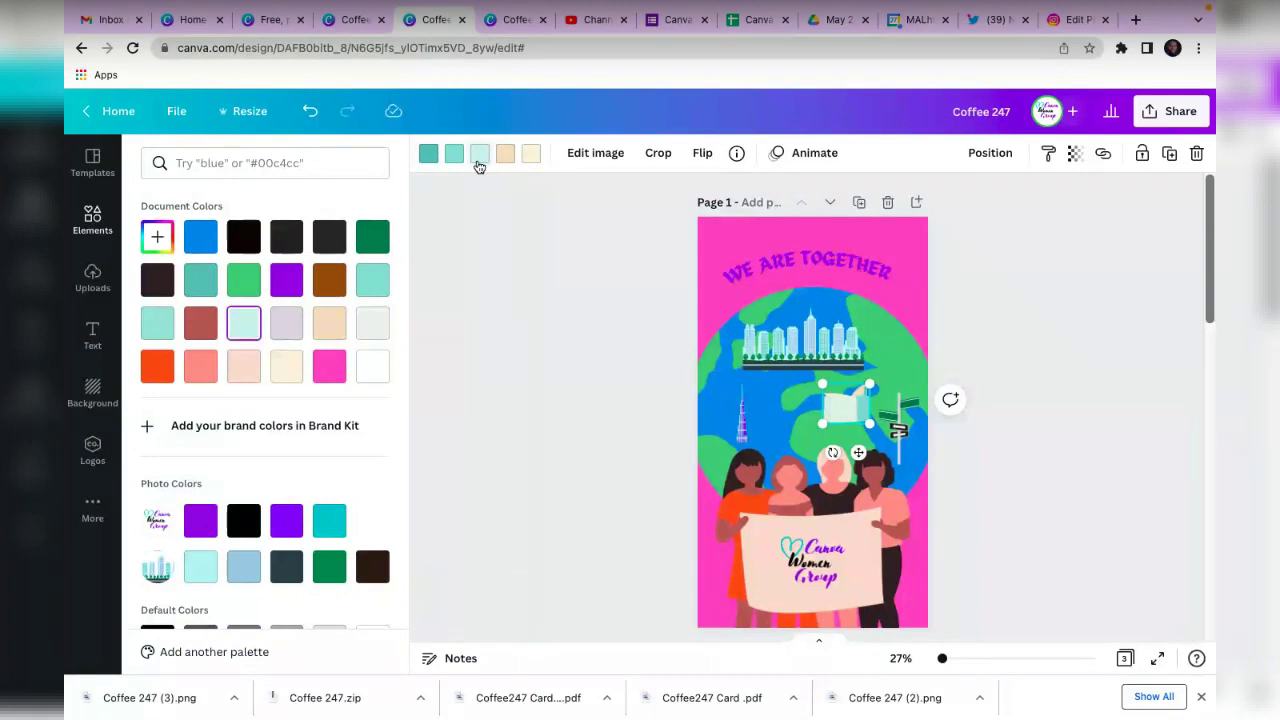
left_click(200, 521)
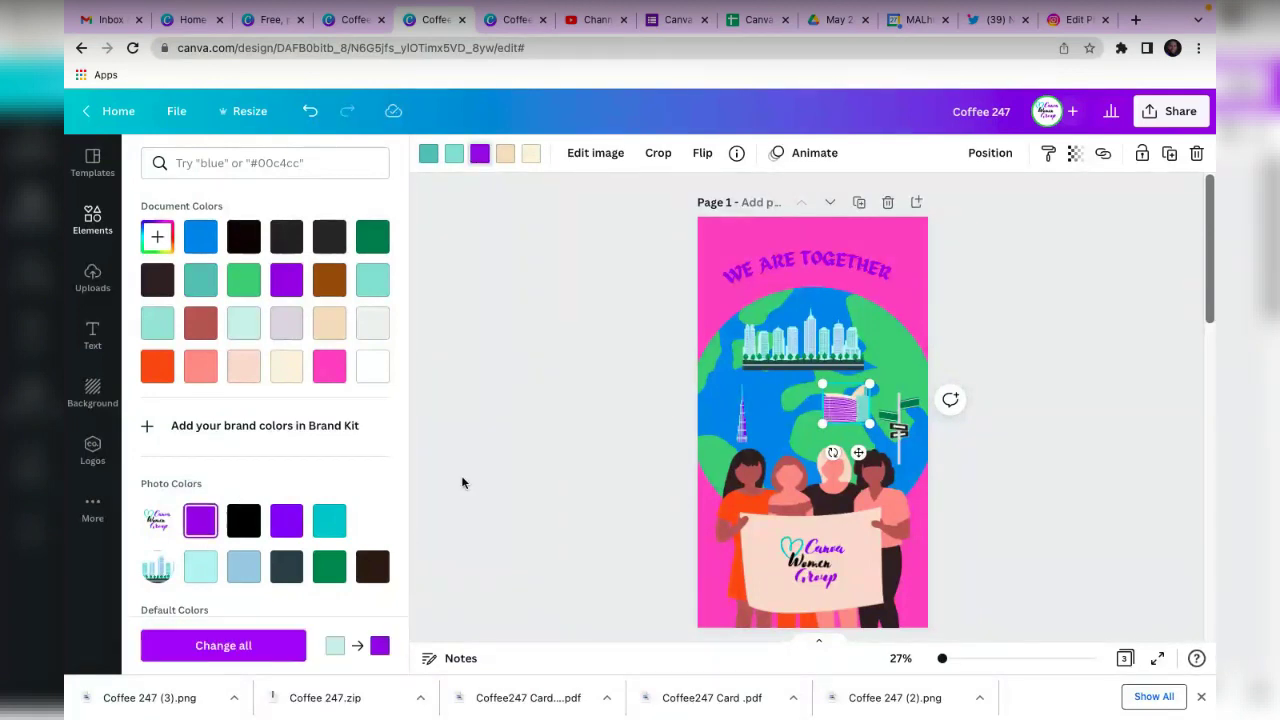
left_click(454, 153)
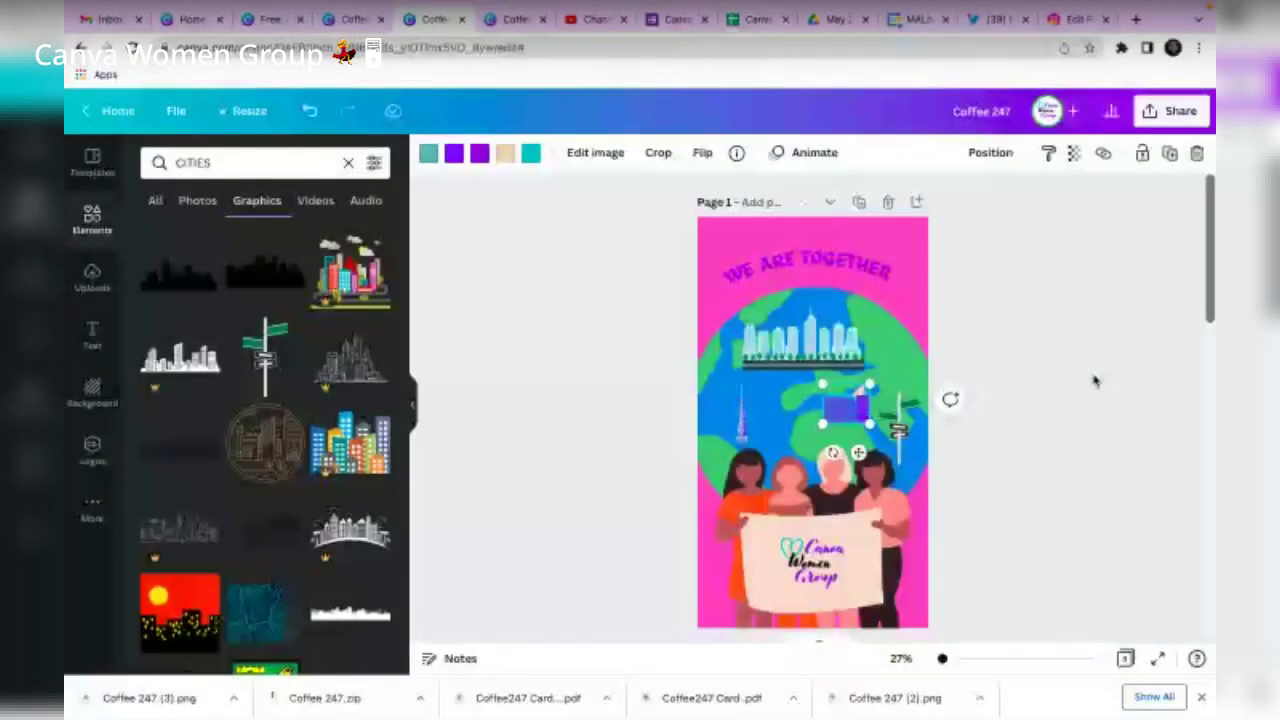
Enlarge the purple building graphic on the globe on page 1, extending it toward the lower left.
left_click(1012, 484)
left_click(842, 420)
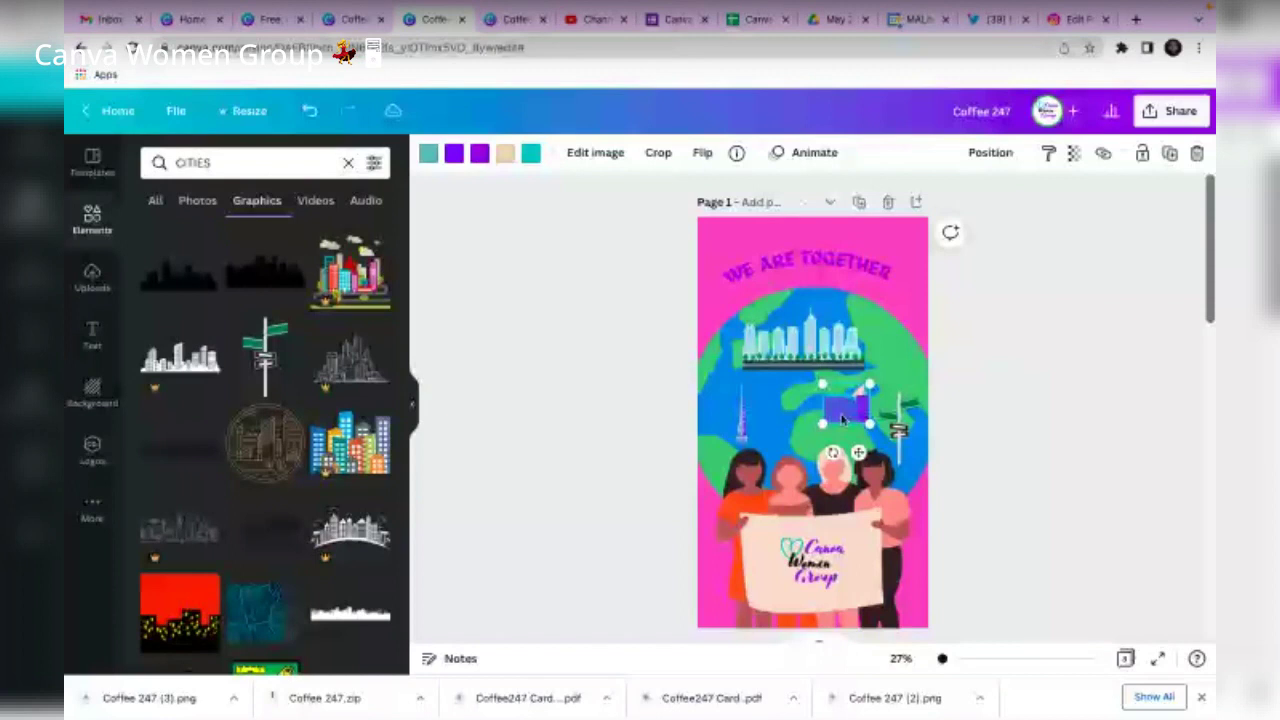
left_click_drag(822, 424, 812, 452)
key("Escape")
left_click(866, 404)
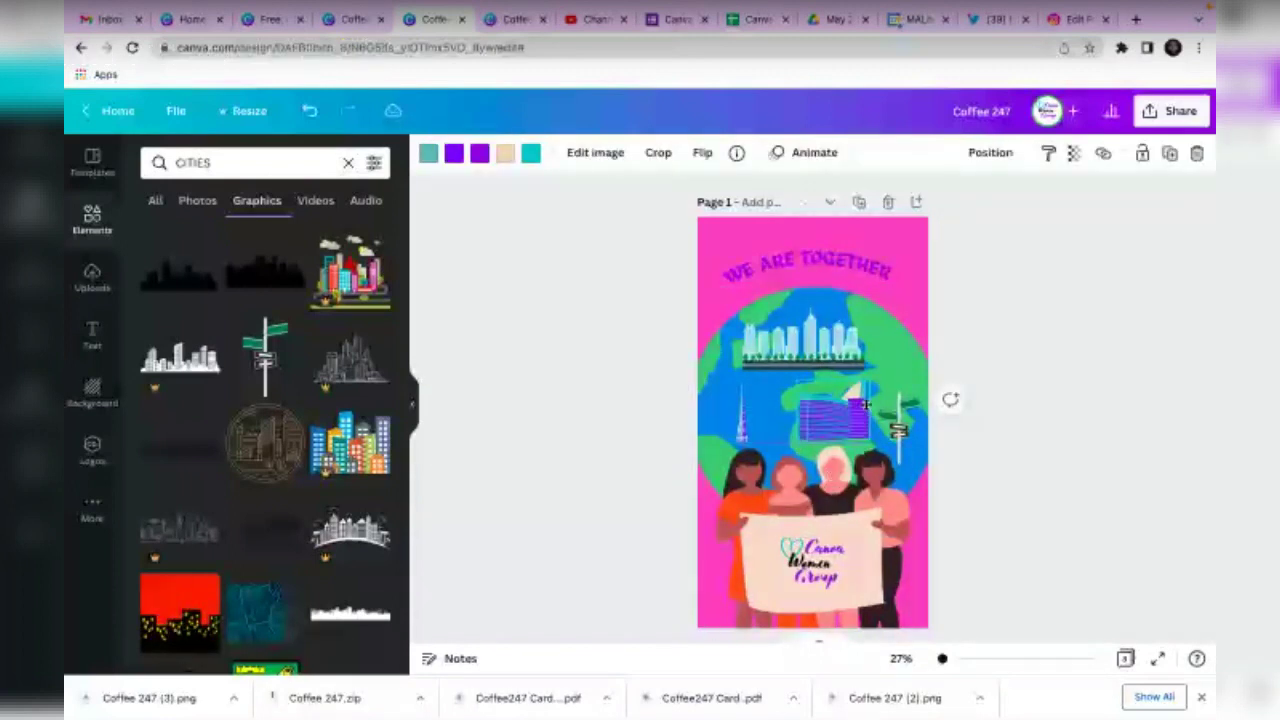
left_click_drag(866, 404, 866, 400)
left_click(1063, 357)
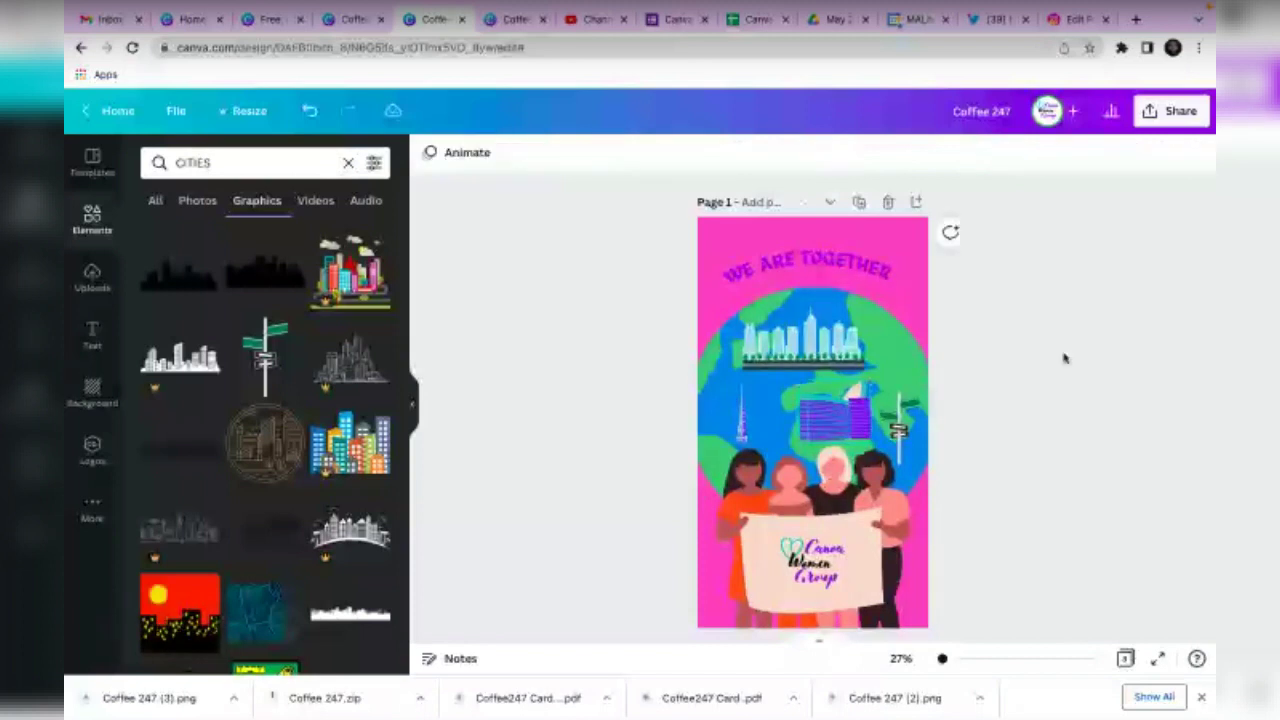
Change the text colour of the WE ARE TOGETHER heading on page 1 to white.
left_click(826, 259)
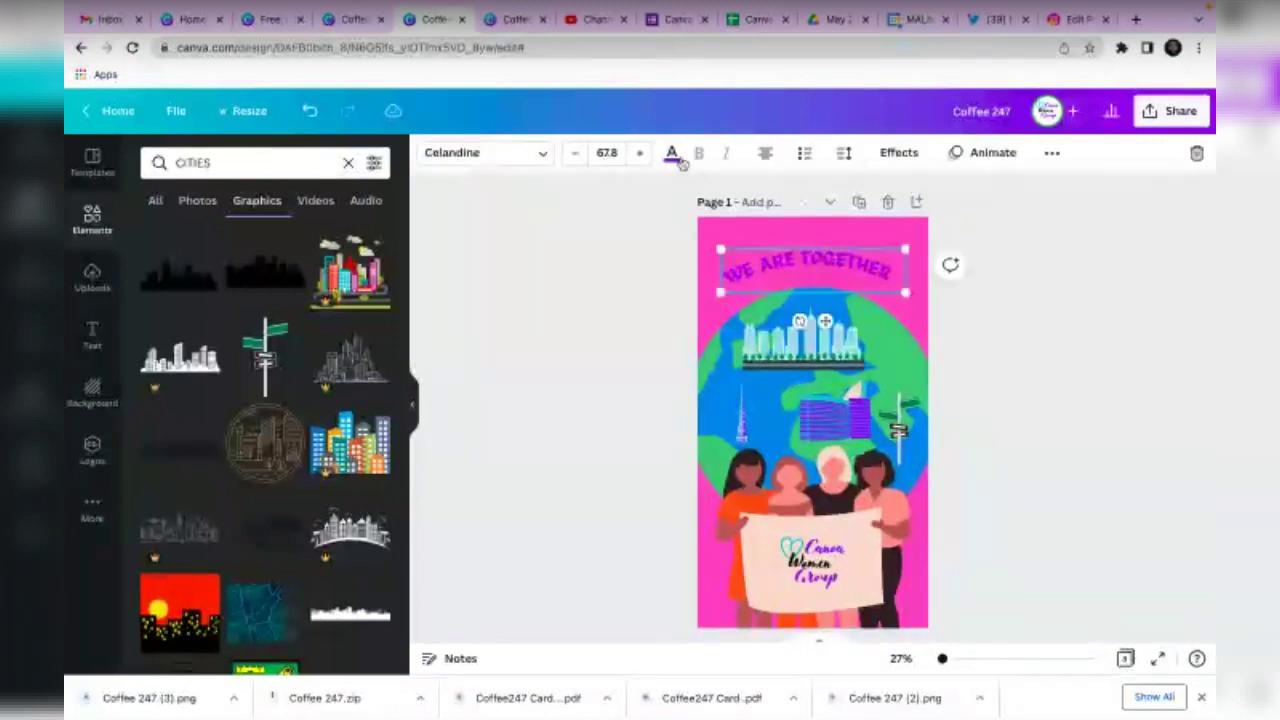
left_click(672, 153)
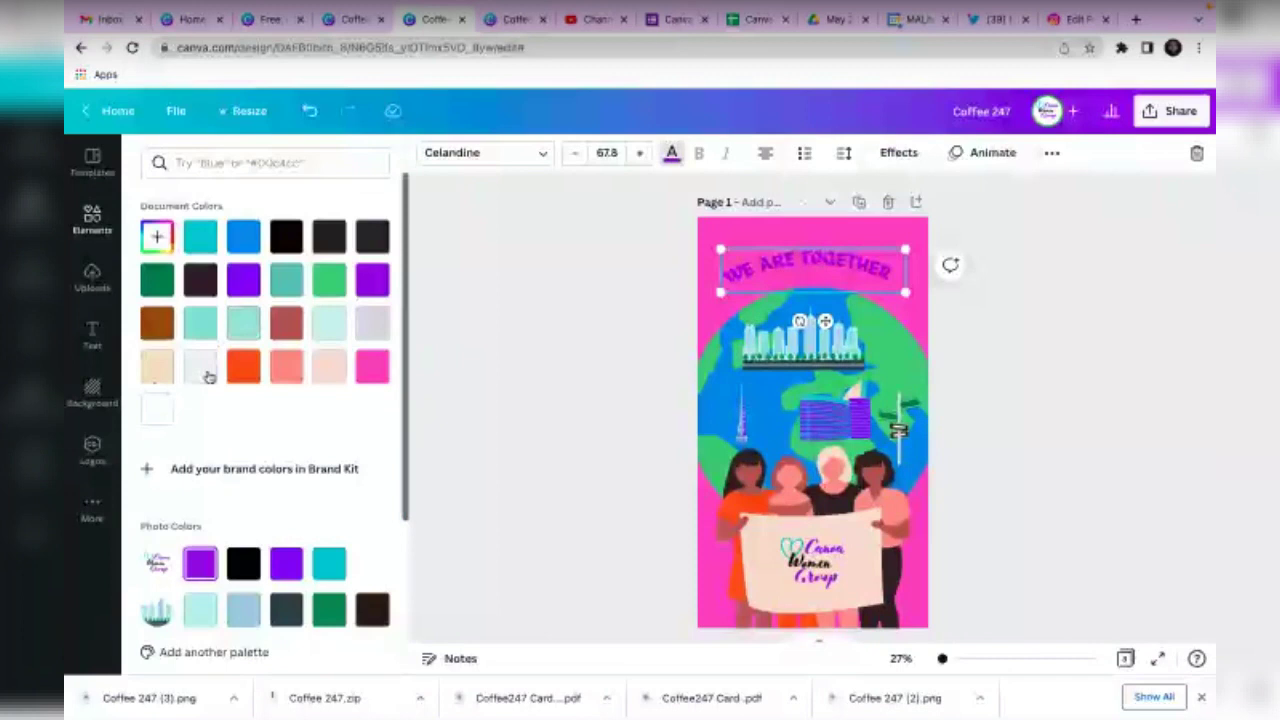
left_click(160, 412)
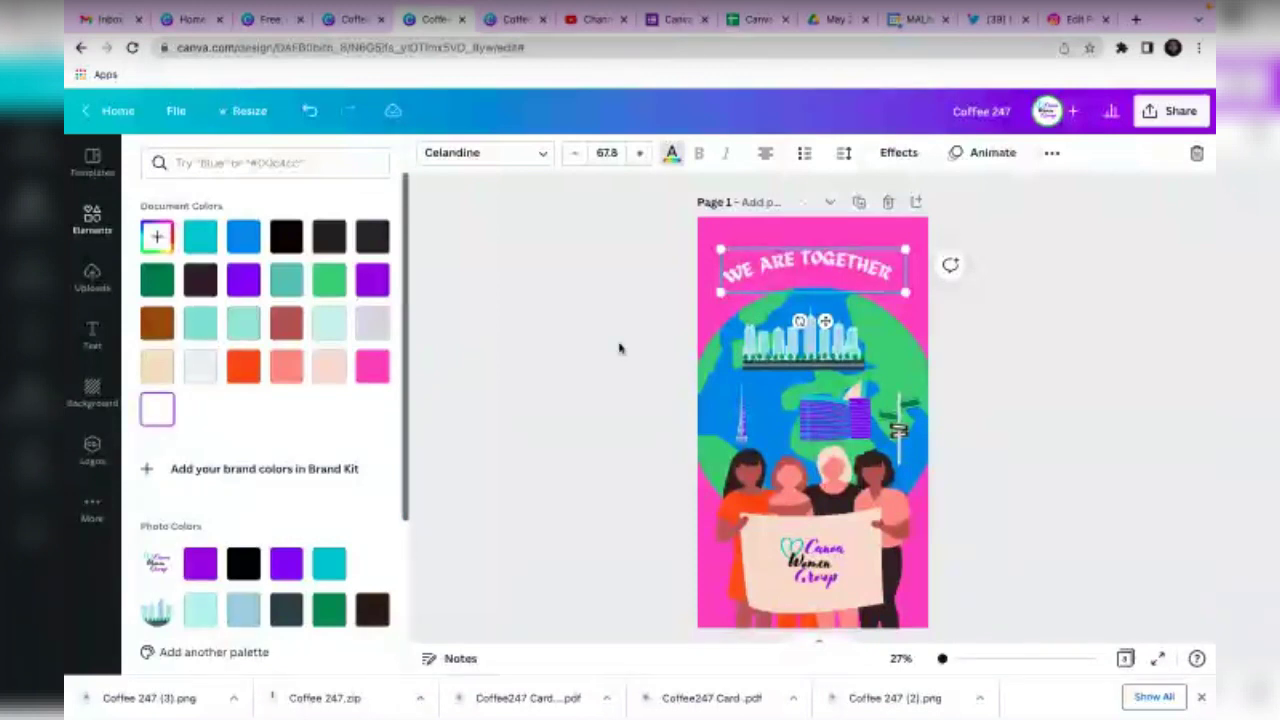
left_click(1010, 342)
left_click(1037, 326)
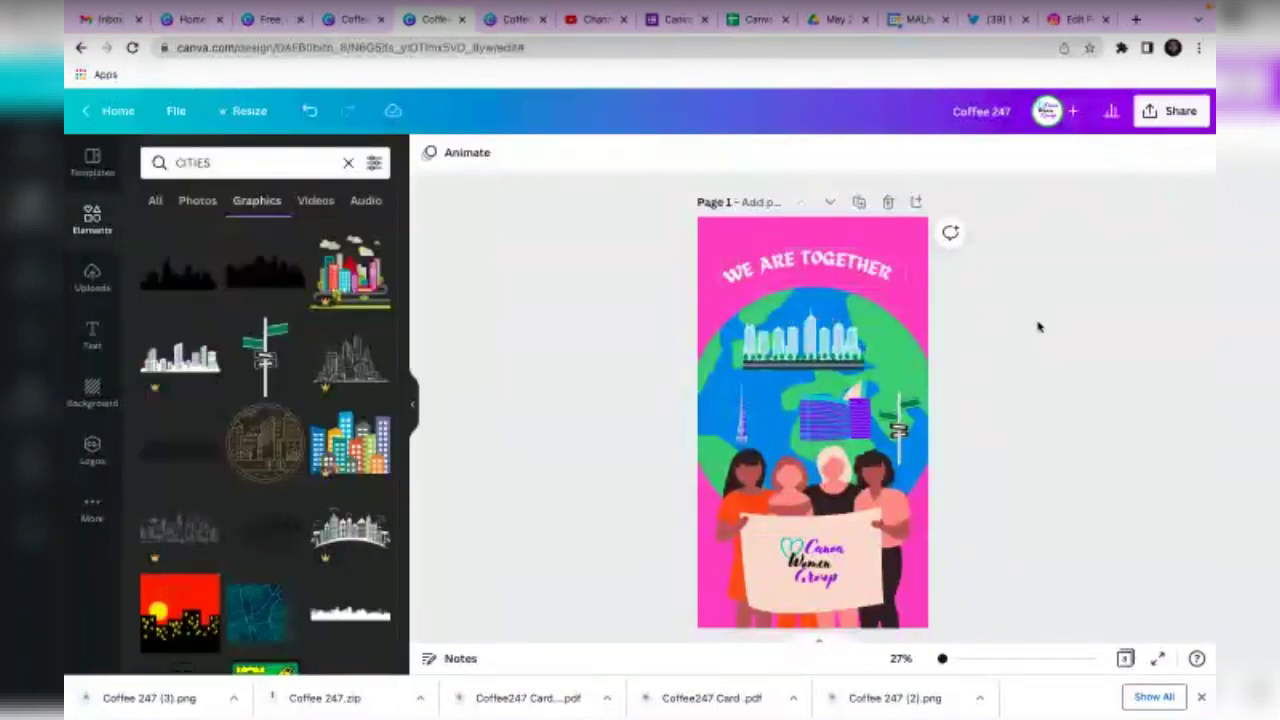
Switch to the Coffee 247 (1080 × 1080 px) design and enlarge the building graphic on page 1's globe toward the lower left.
scroll(1065, 400, "down", 2)
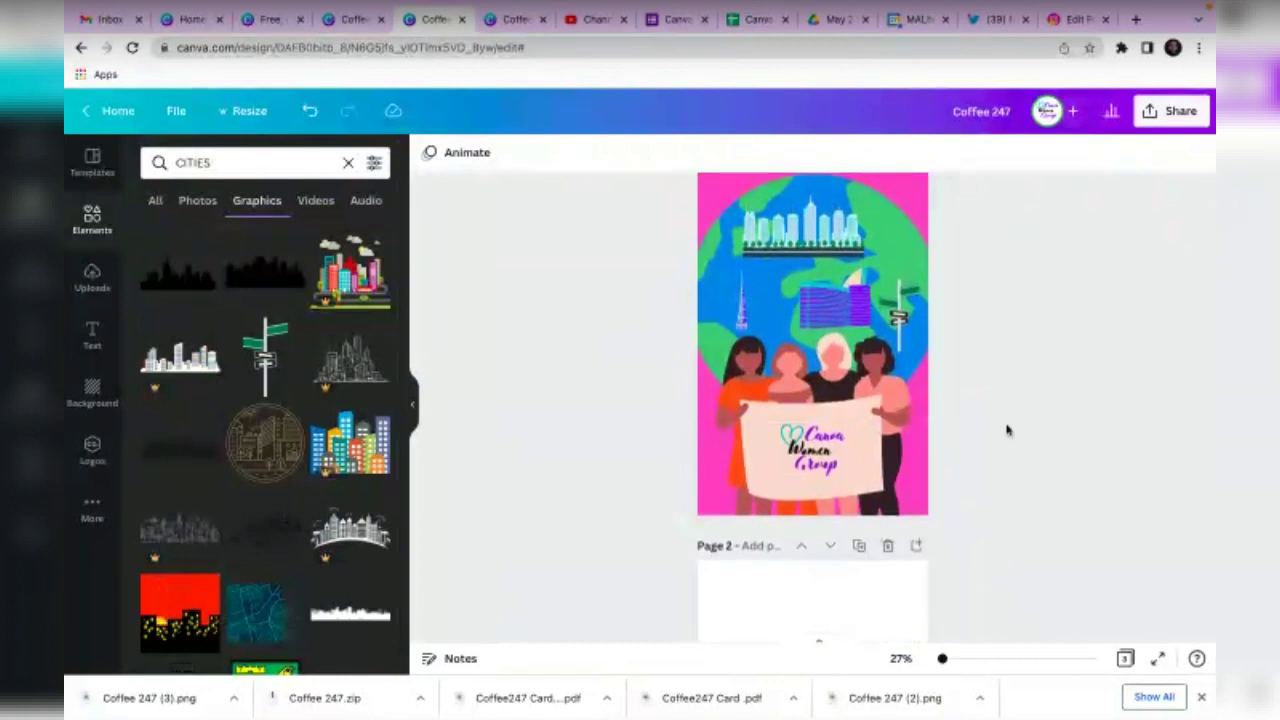
scroll(1006, 429, "up", 2)
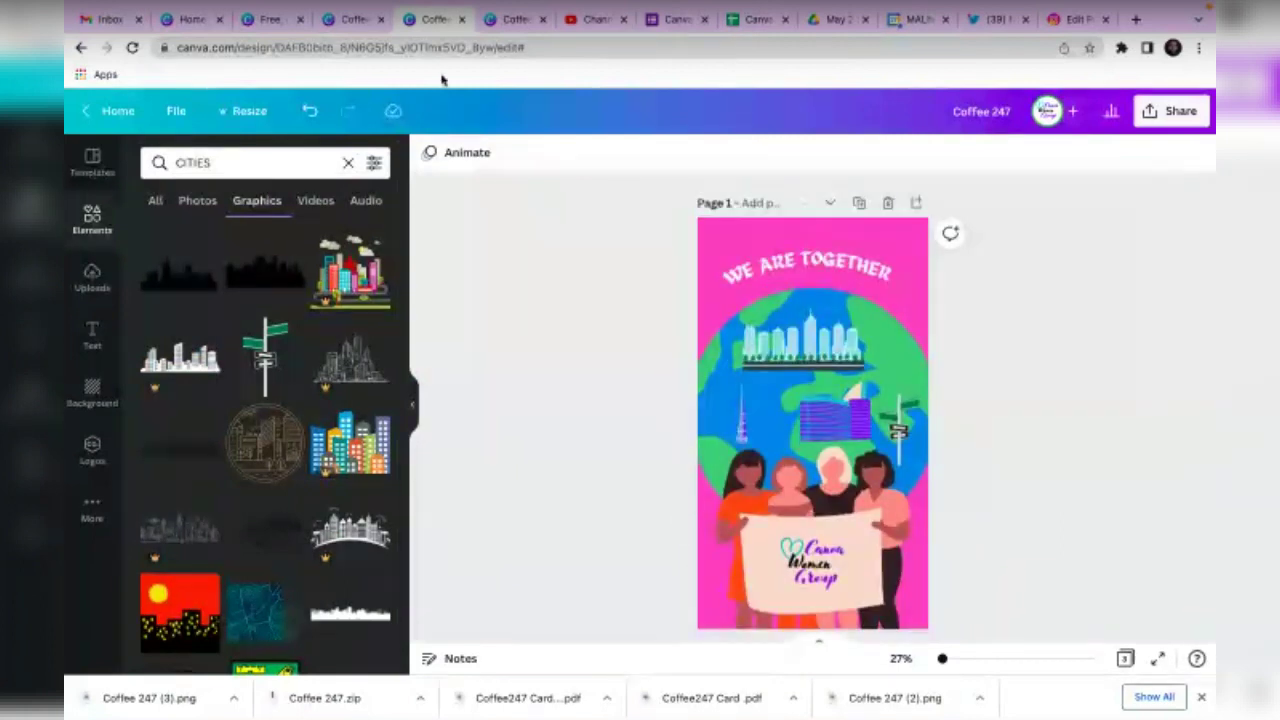
left_click(493, 22)
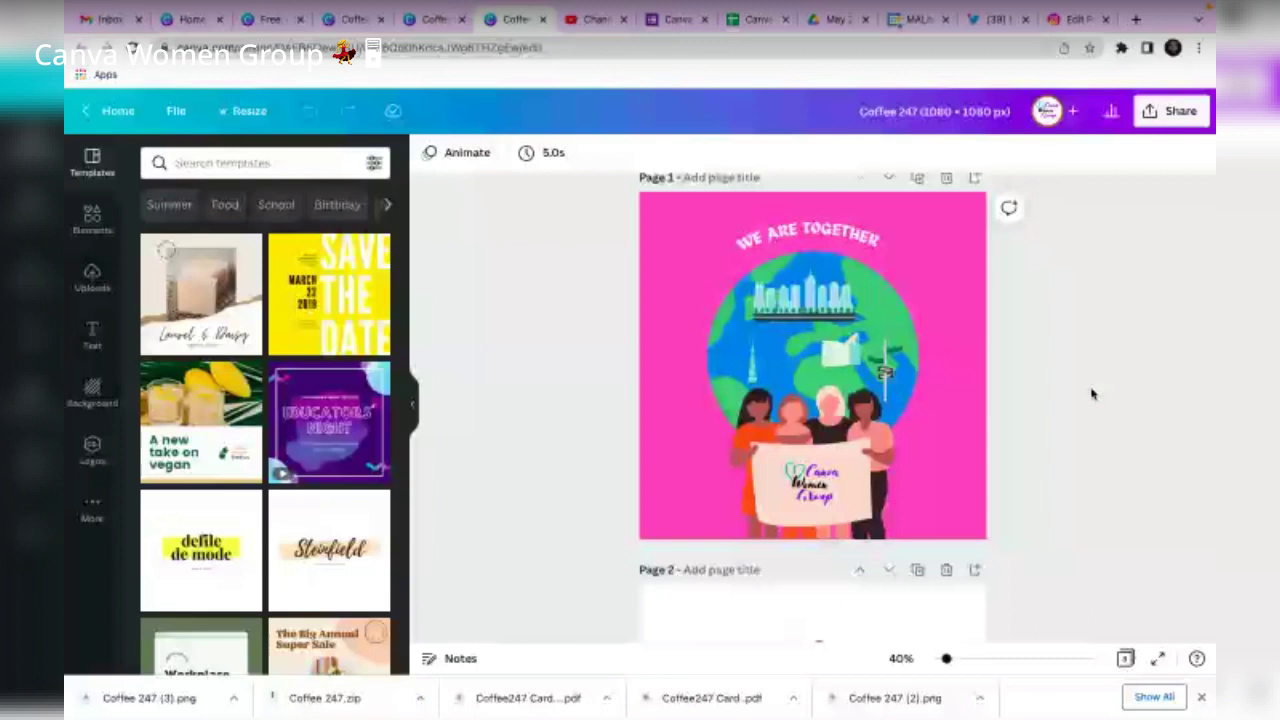
left_click(956, 361)
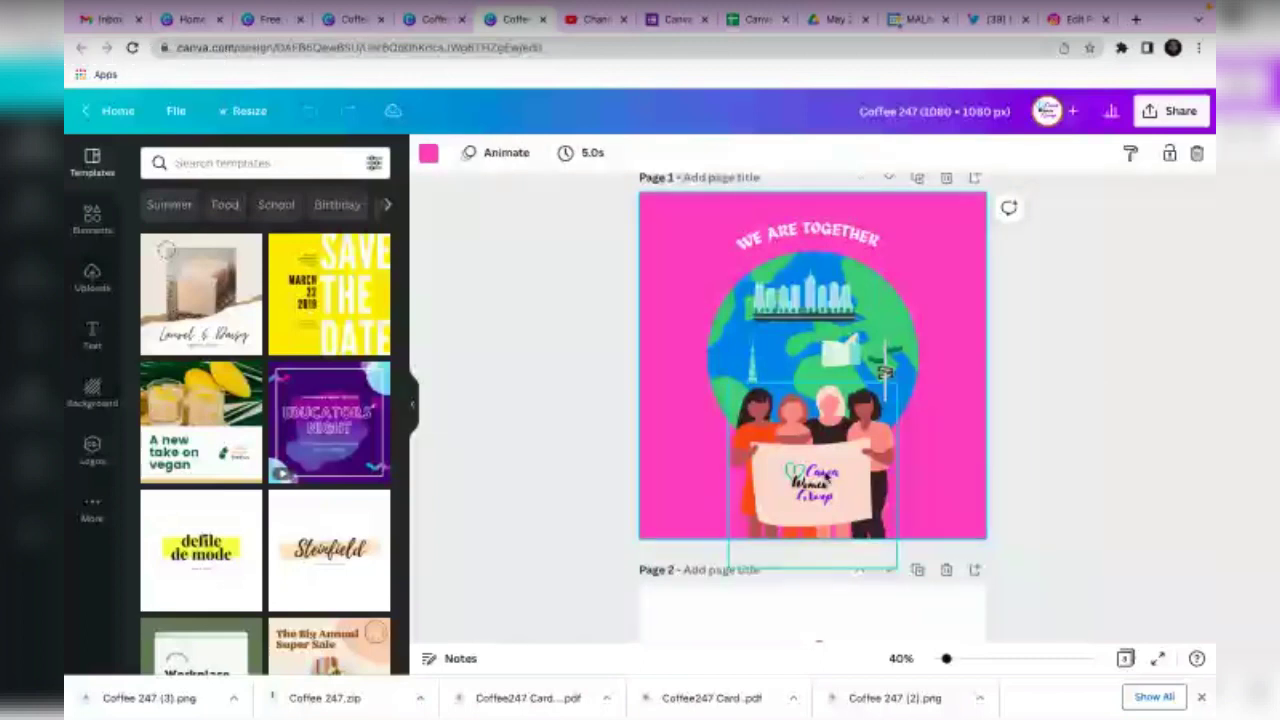
left_click(896, 187)
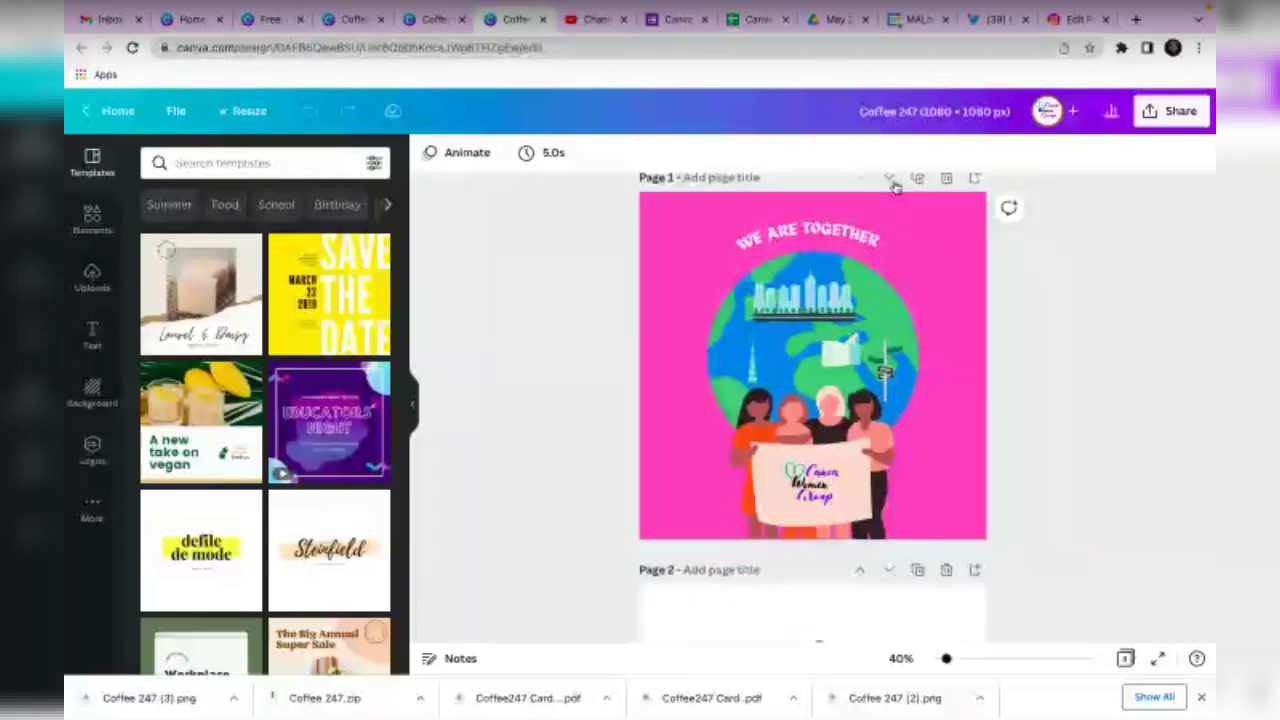
left_click(852, 250)
left_click(1032, 322)
scroll(1032, 322, "down", 1)
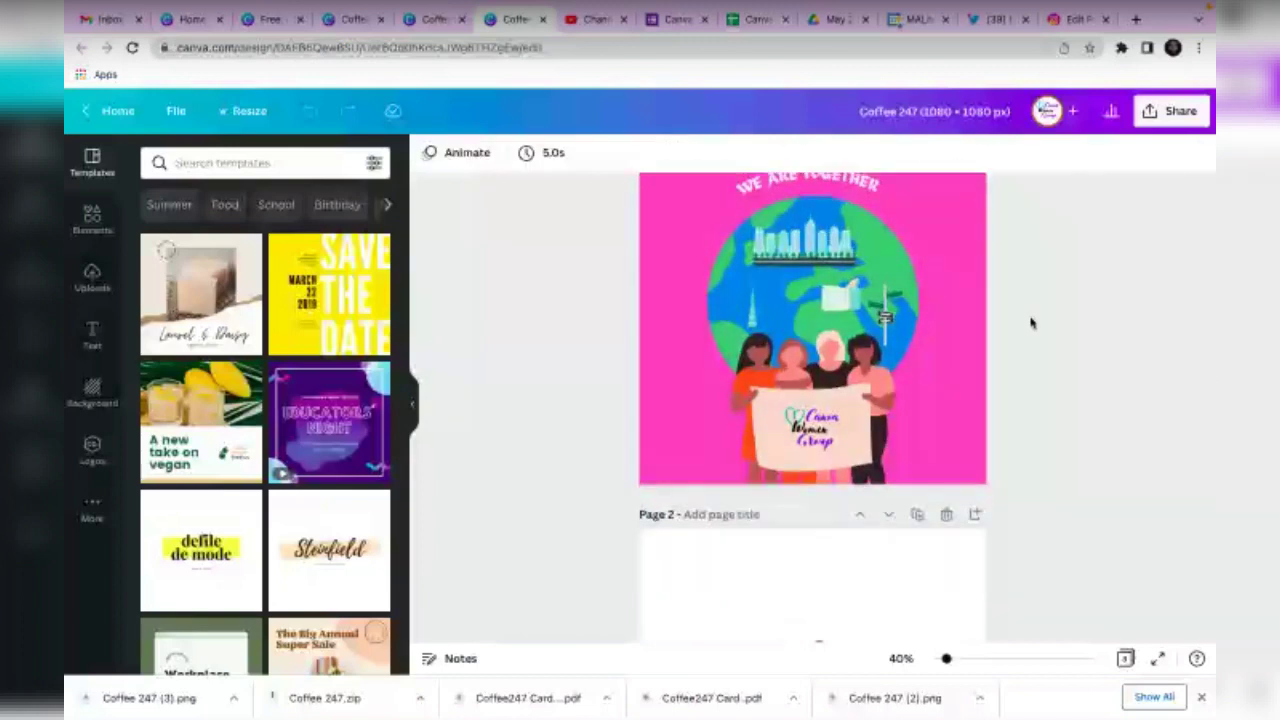
left_click(820, 308)
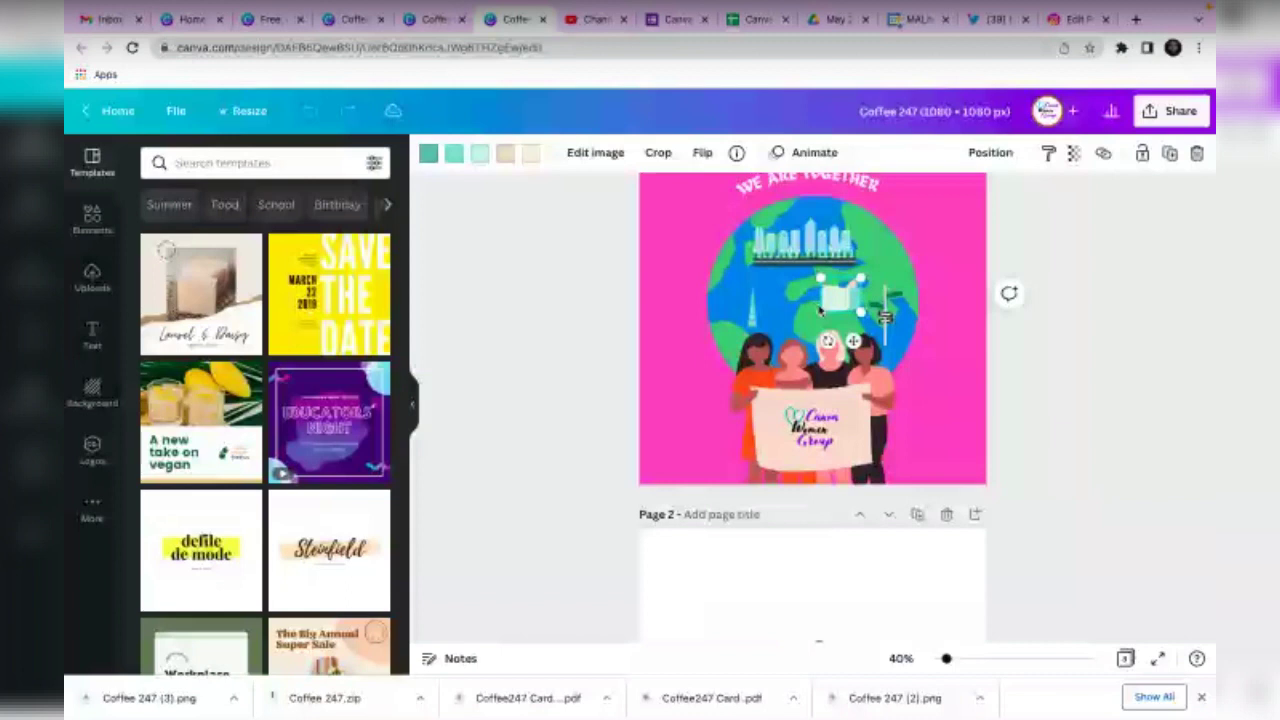
left_click_drag(818, 309, 797, 330)
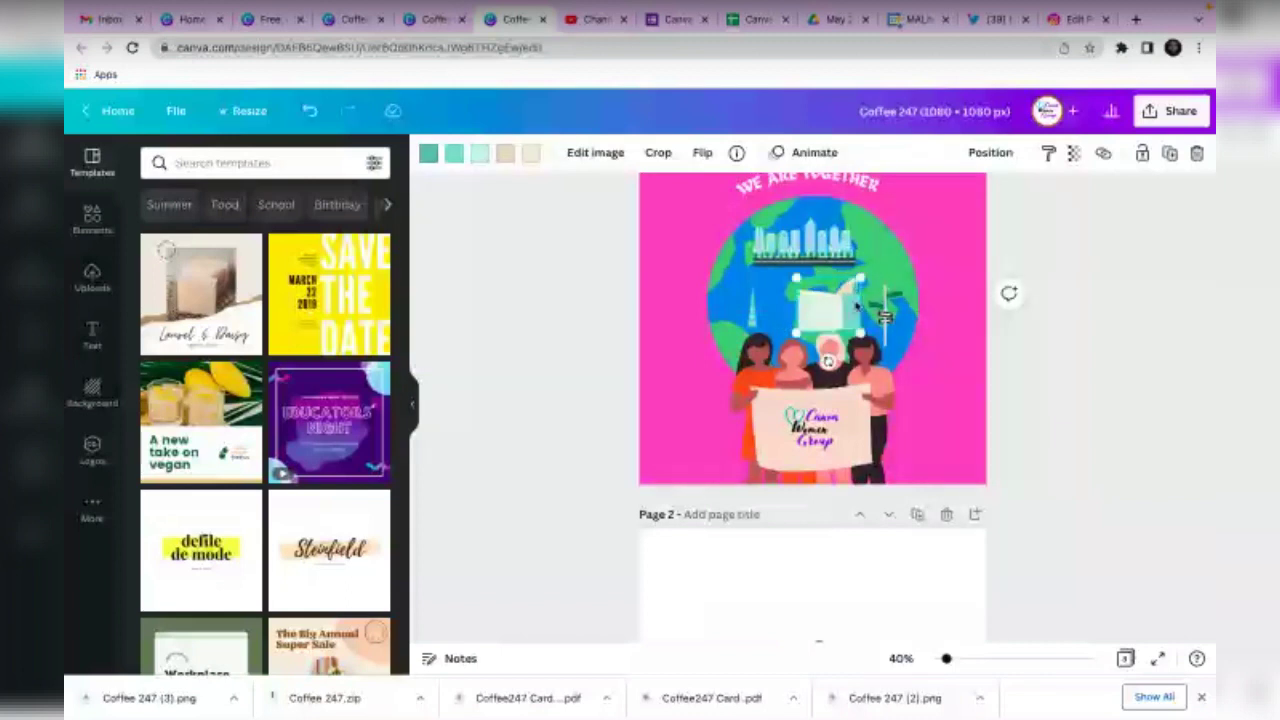
left_click(1029, 271)
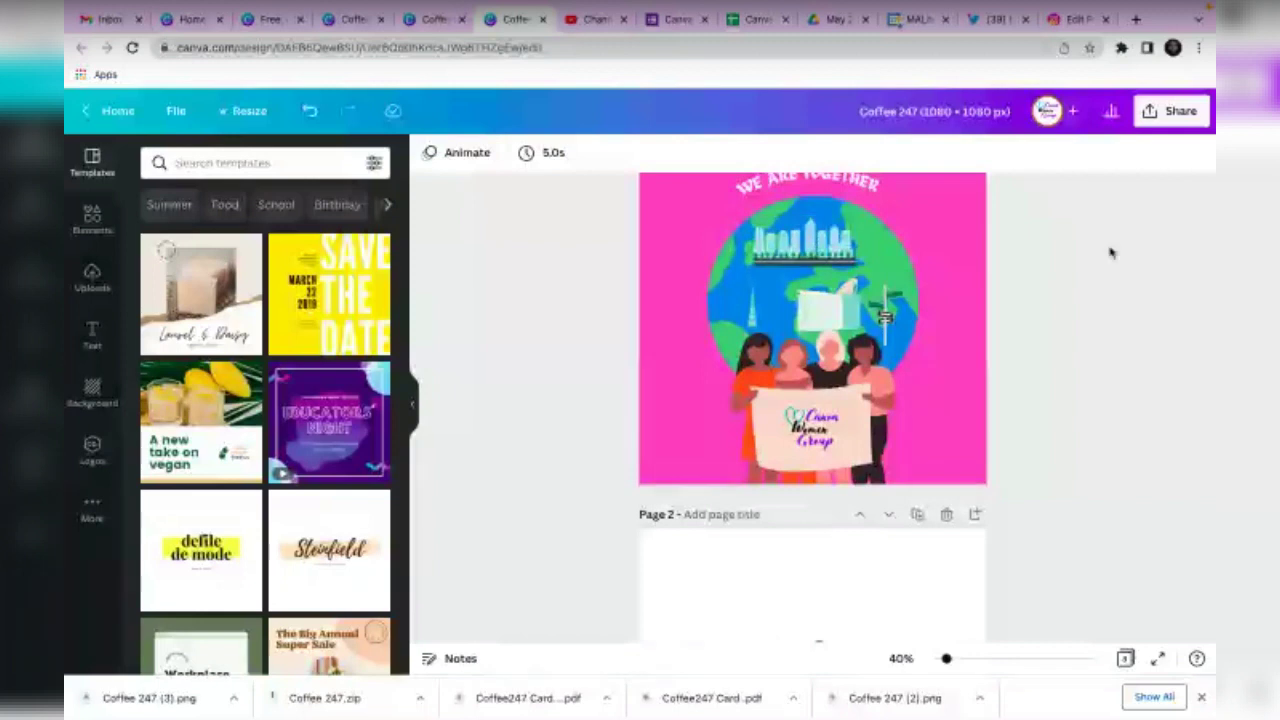
Compare the square design with the pages of the portrait Coffee 247 design.
scroll(893, 320, "down", 2)
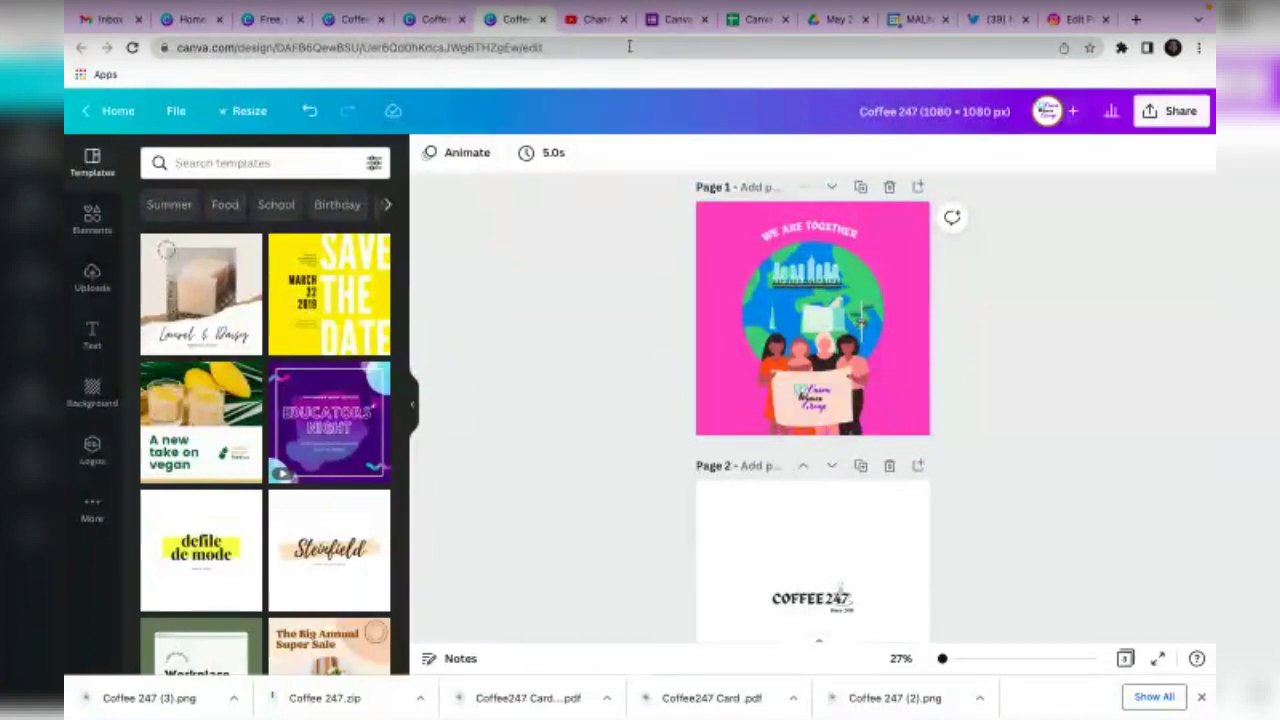
left_click(420, 22)
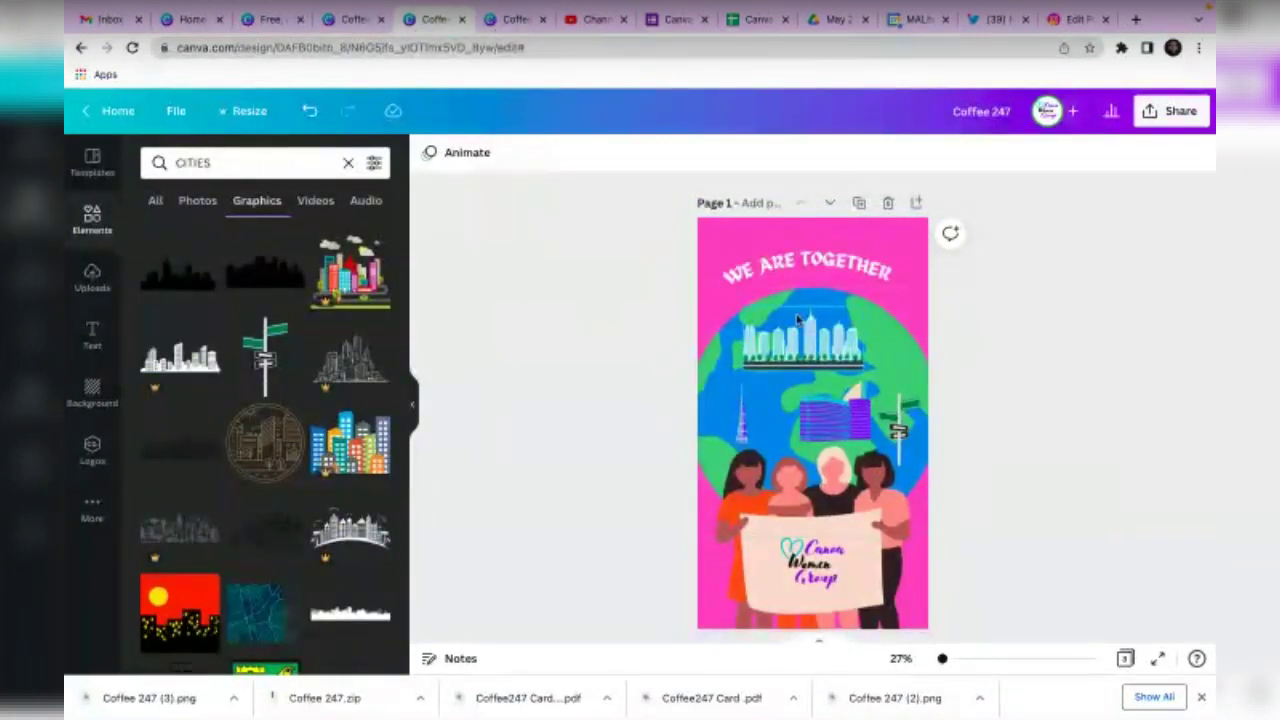
scroll(797, 319, "down", 4)
scroll(797, 319, "down", 3)
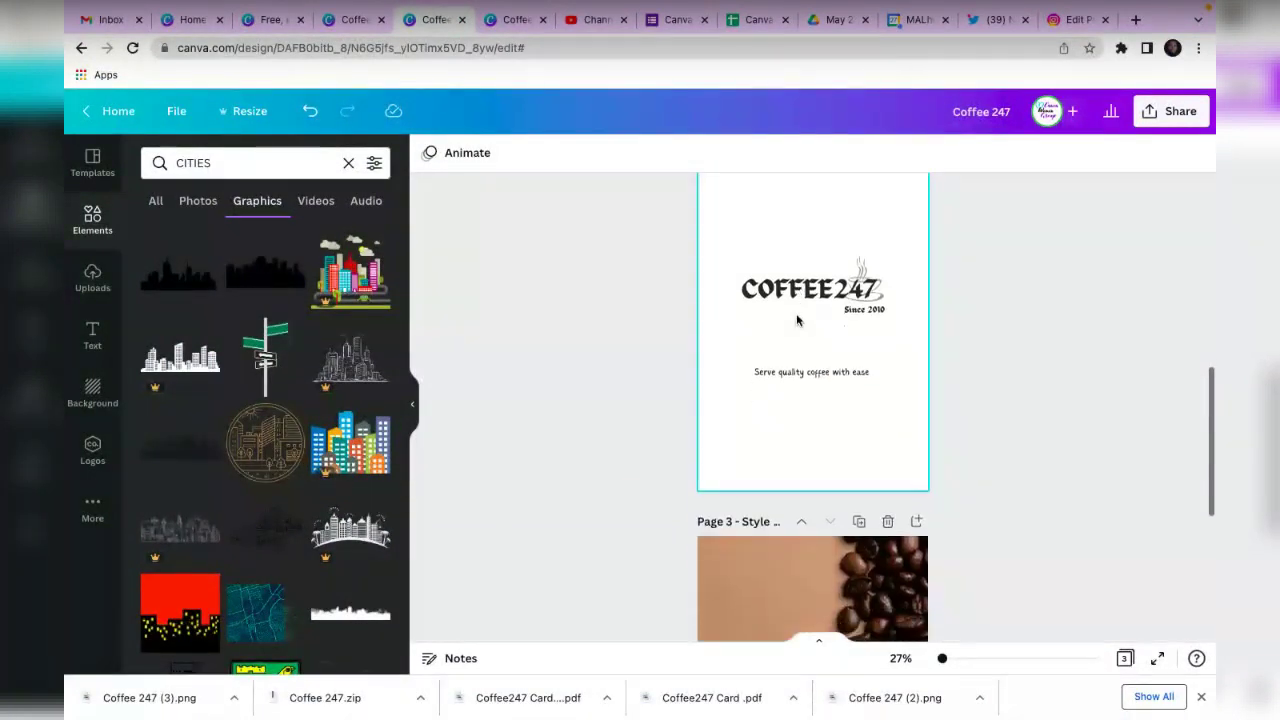
scroll(796, 313, "down", 1)
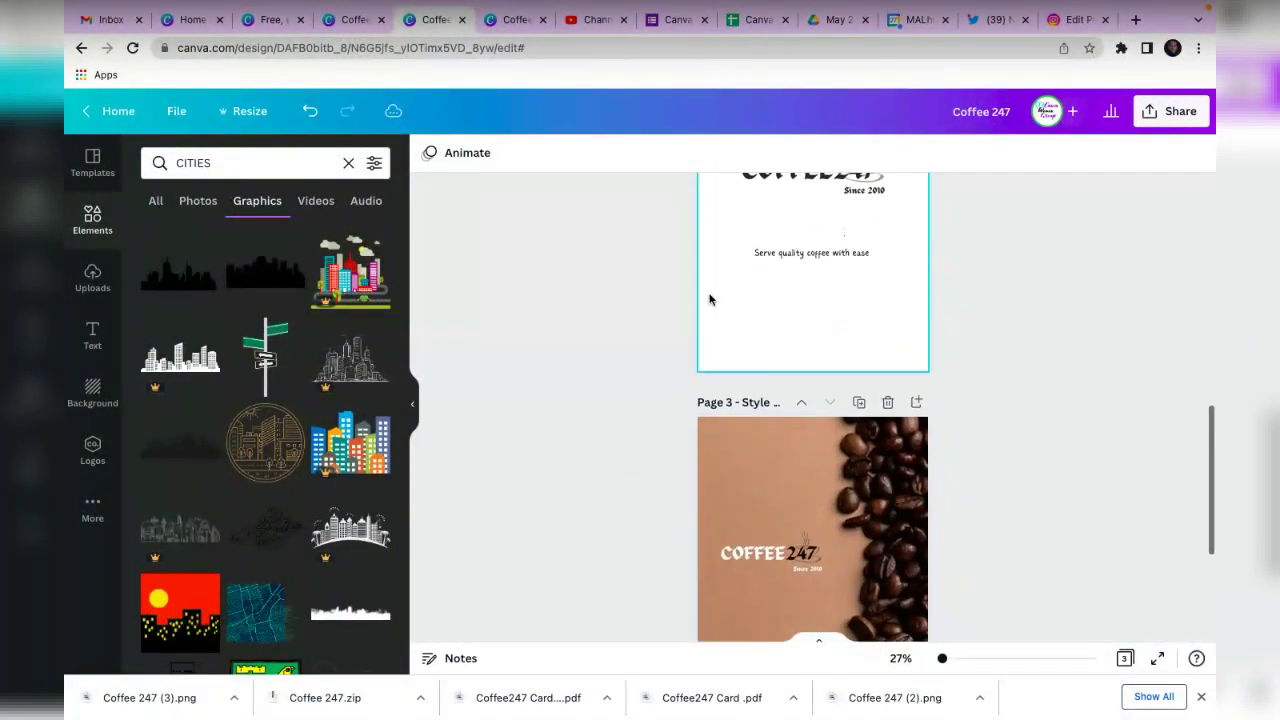
Return to the 1080 × 1080 px design and duplicate page 1.
left_click(497, 18)
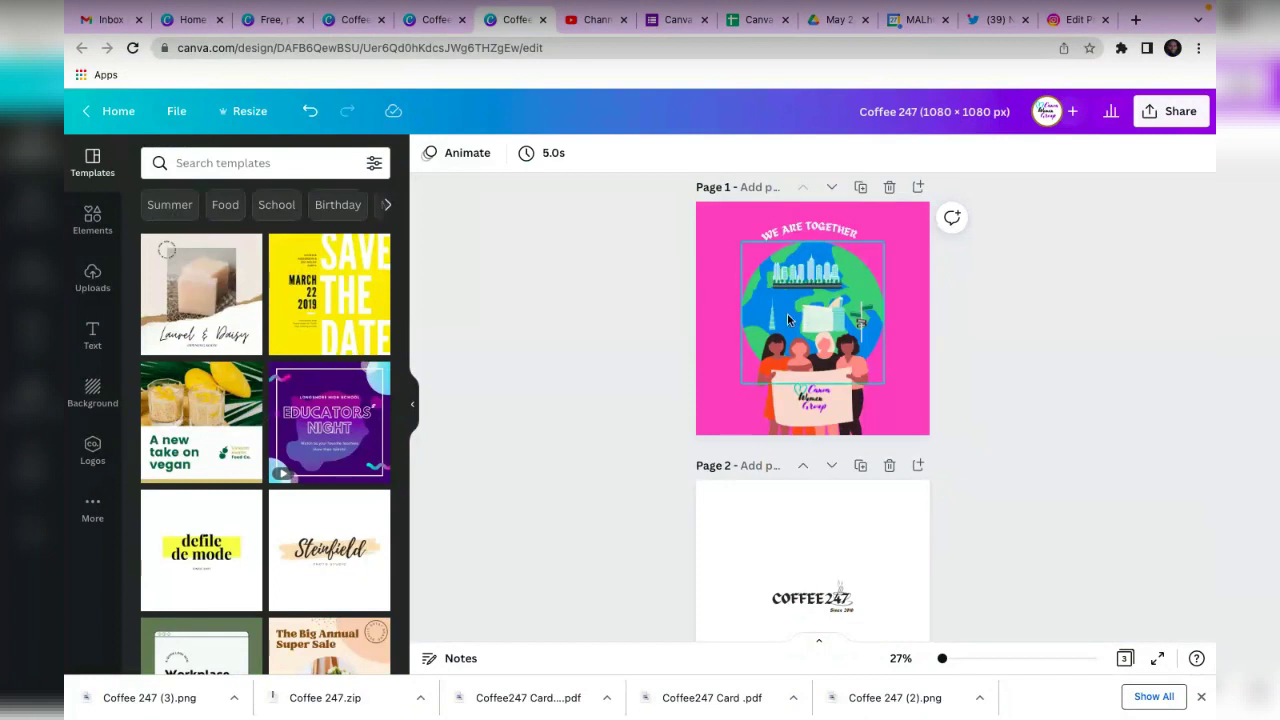
left_click(860, 187)
Delete the globe from the duplicated page 2 and set the page background to white.
left_click(852, 335)
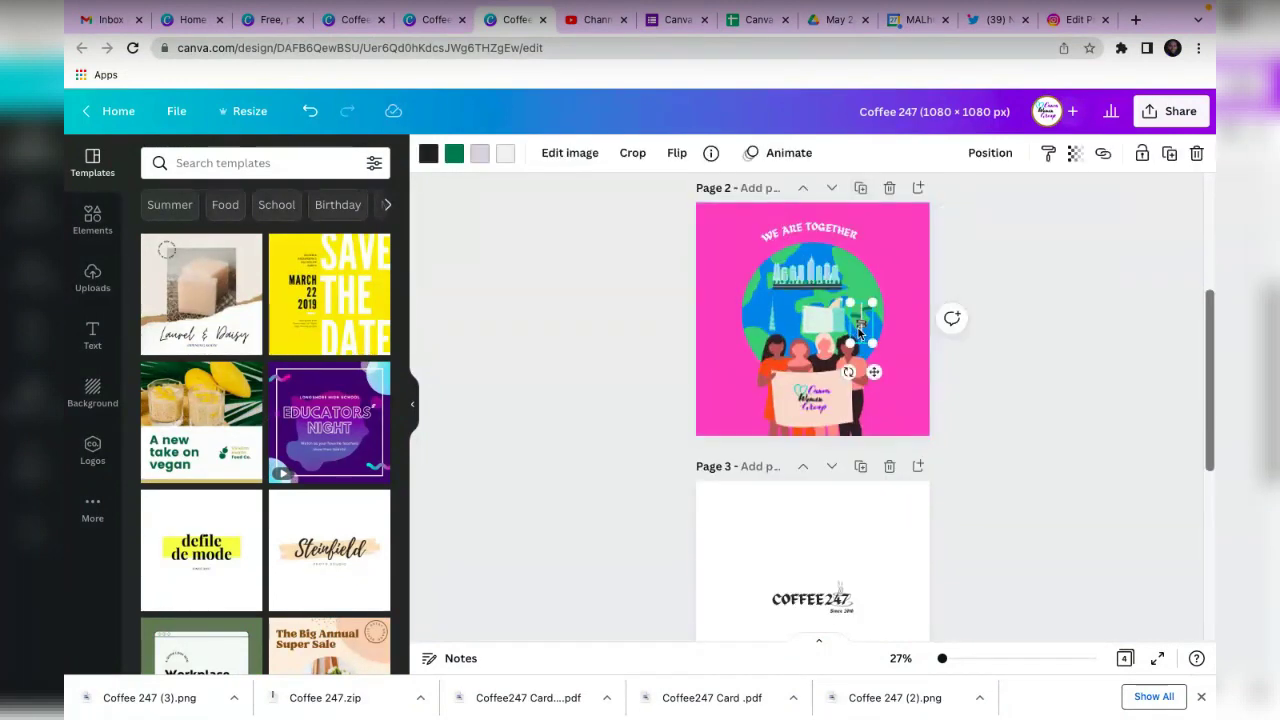
key("Delete")
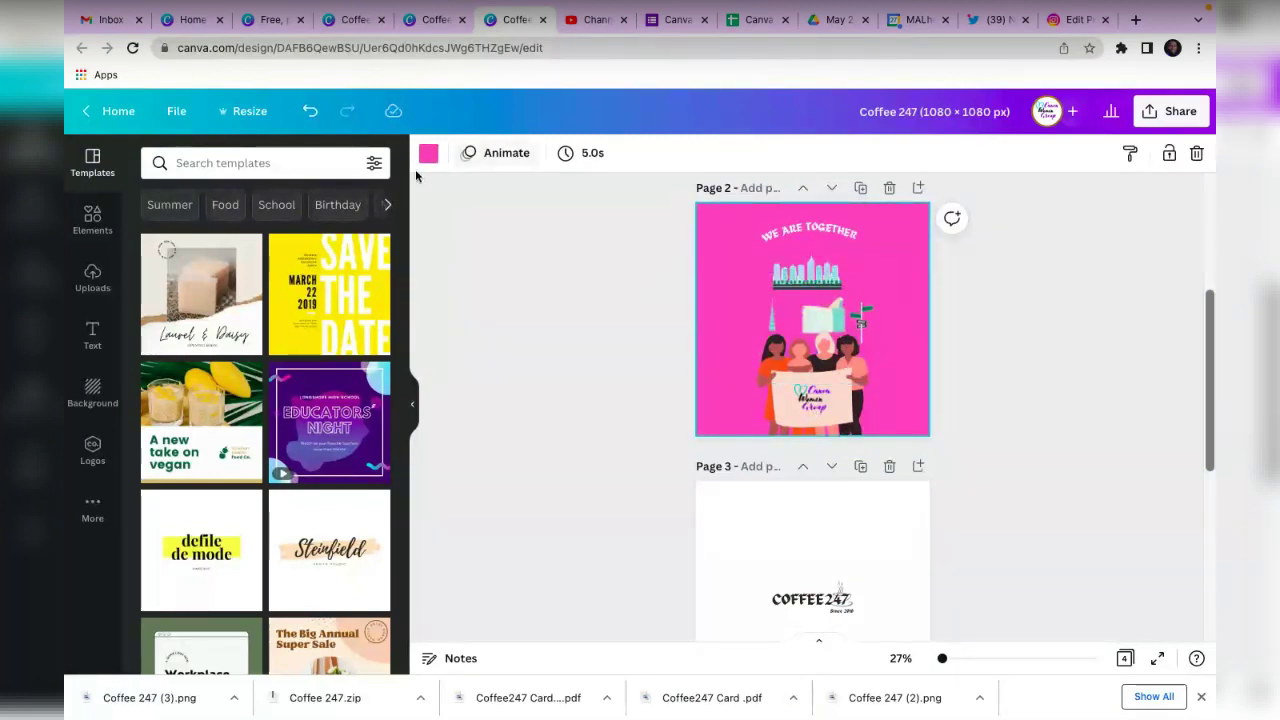
left_click(426, 154)
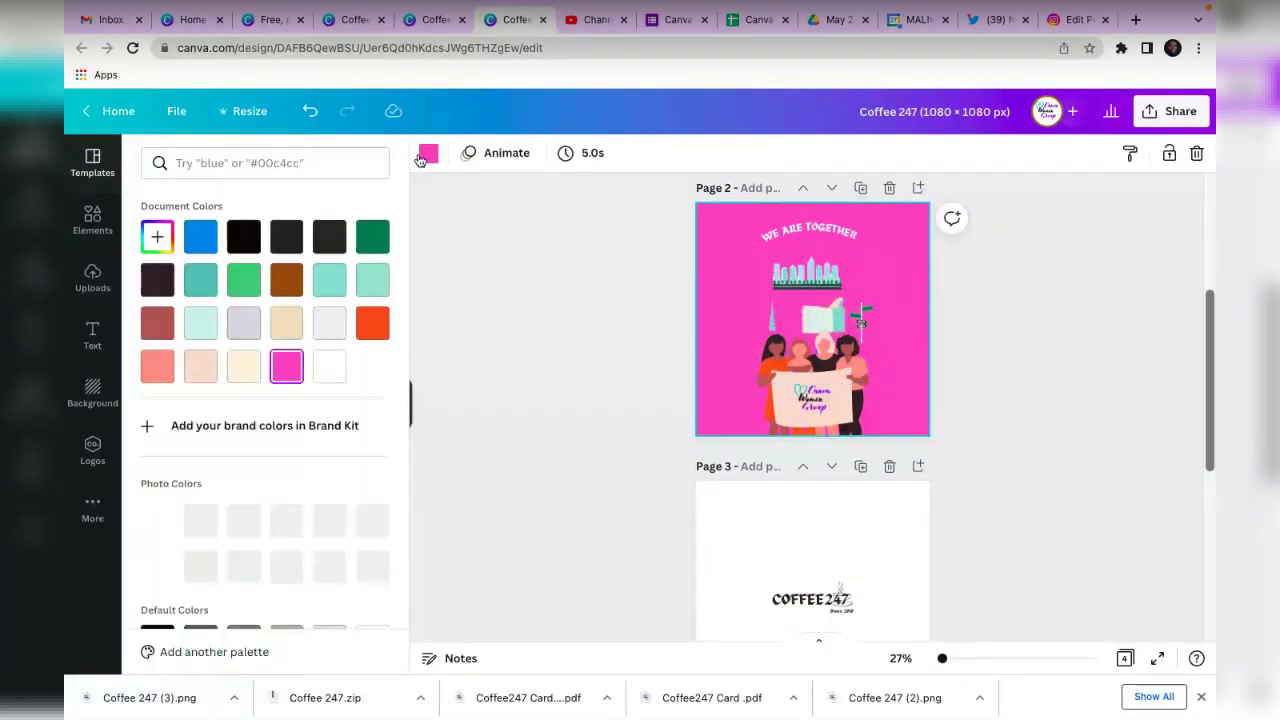
left_click(330, 367)
Delete the signpost, the building, the tower and the city skyline from page 2.
scroll(870, 357, "up", 5)
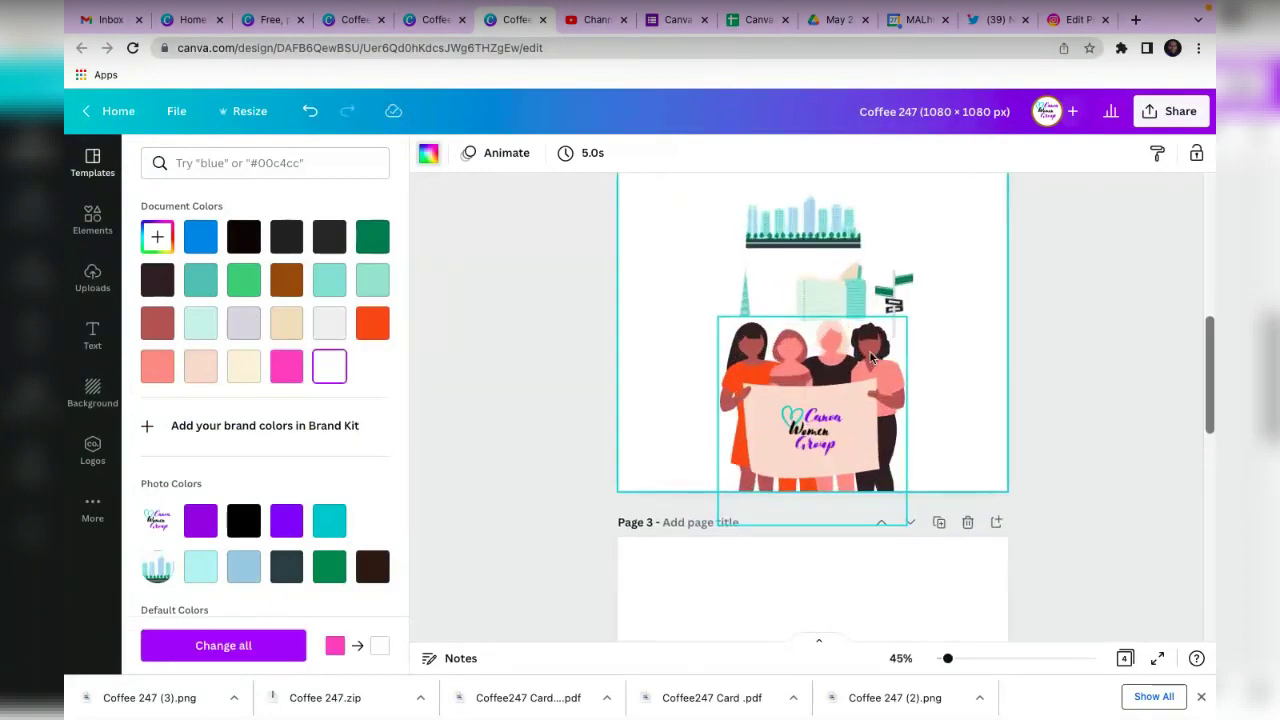
left_click(885, 291)
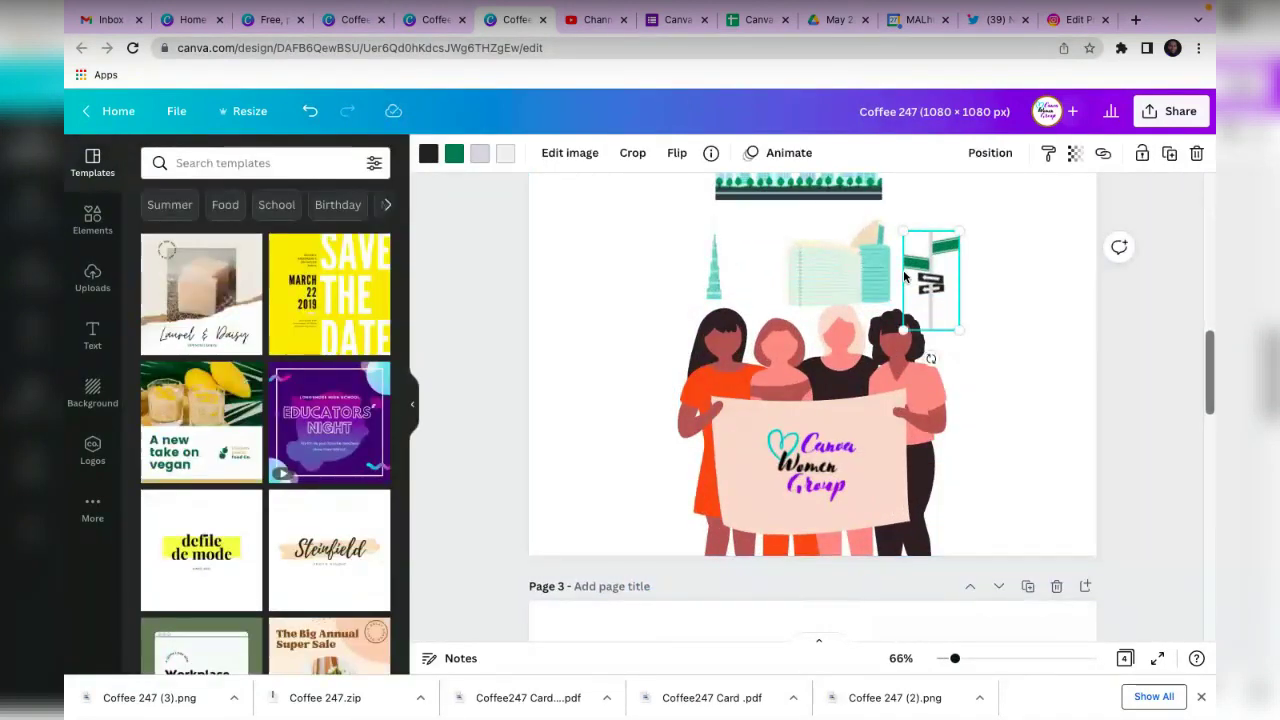
key("Delete")
left_click(845, 244)
key("Delete")
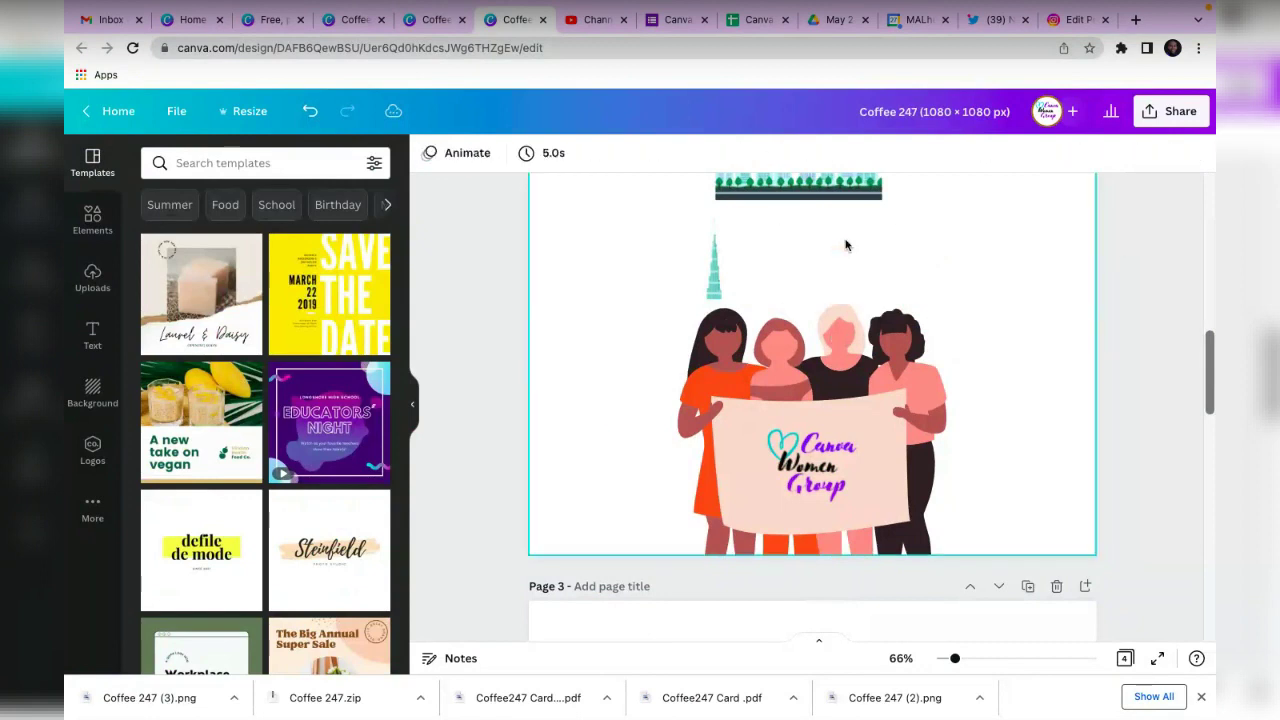
left_click(713, 273)
key("Delete")
scroll(711, 274, "up", 2)
left_click(757, 270)
key("Delete")
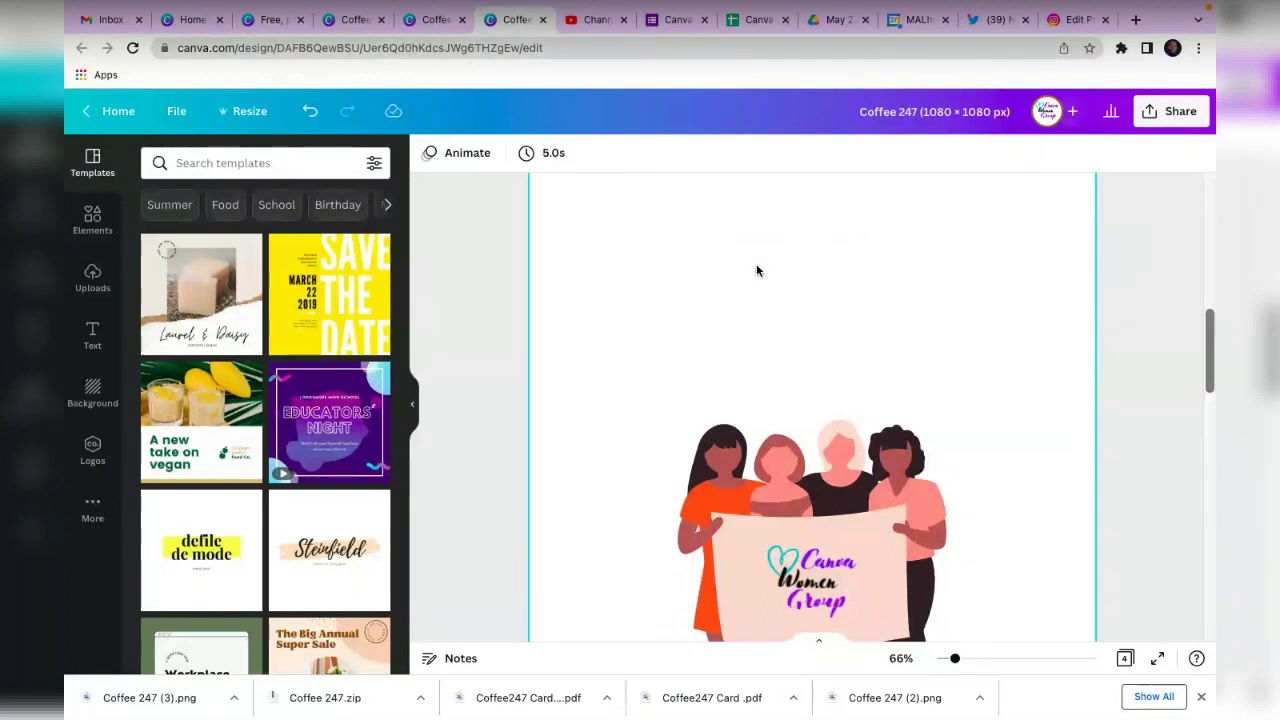
Nudge the illustration of the four women on page 2 and recentre the Canva Women Group logo on their banner.
scroll(805, 412, "down", 2)
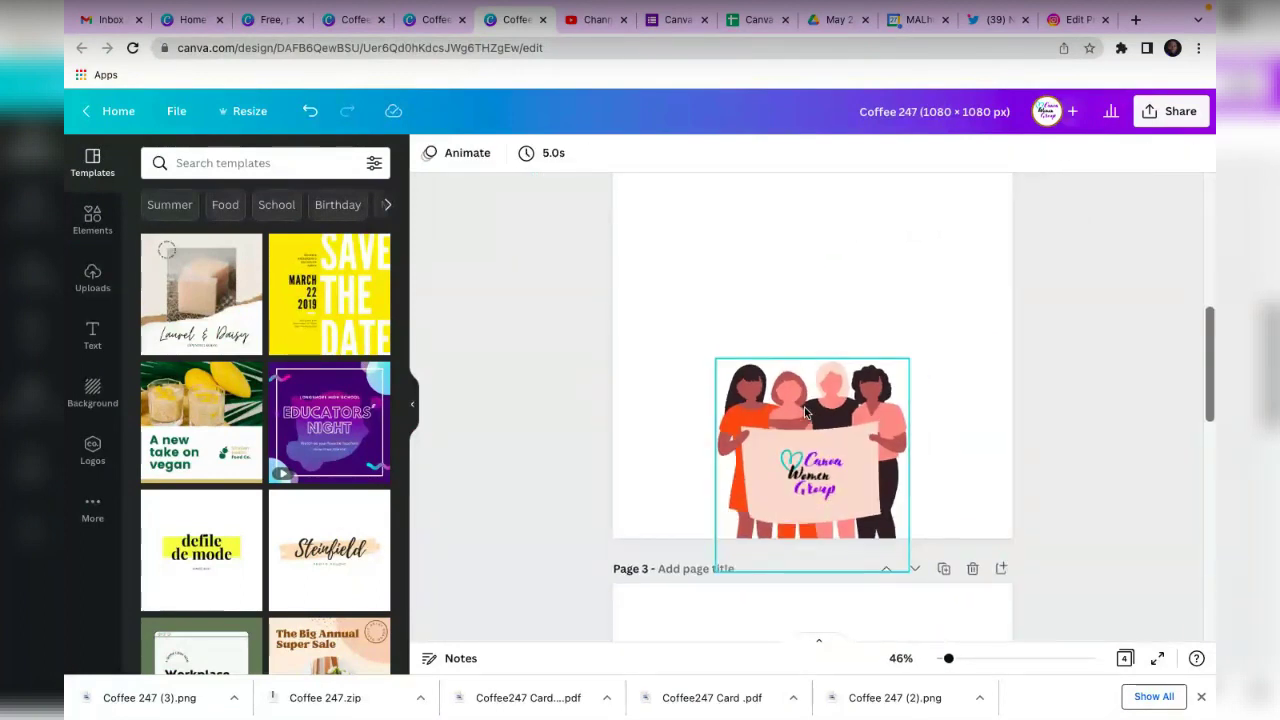
scroll(805, 412, "down", 3)
mouse_move(805, 433)
left_mouse_down()
mouse_move(806, 300)
mouse_move(808, 418)
left_mouse_up()
left_click(916, 445)
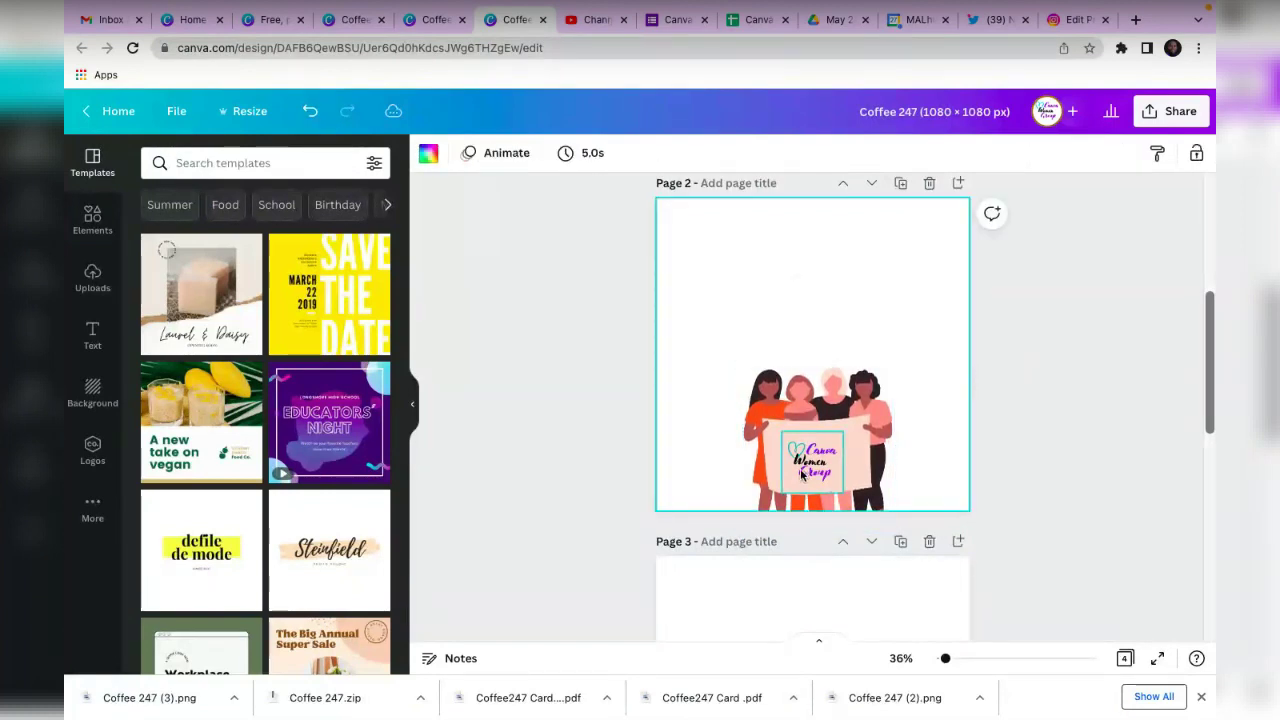
left_click(813, 466)
left_click_drag(815, 468, 823, 465)
left_click(972, 454)
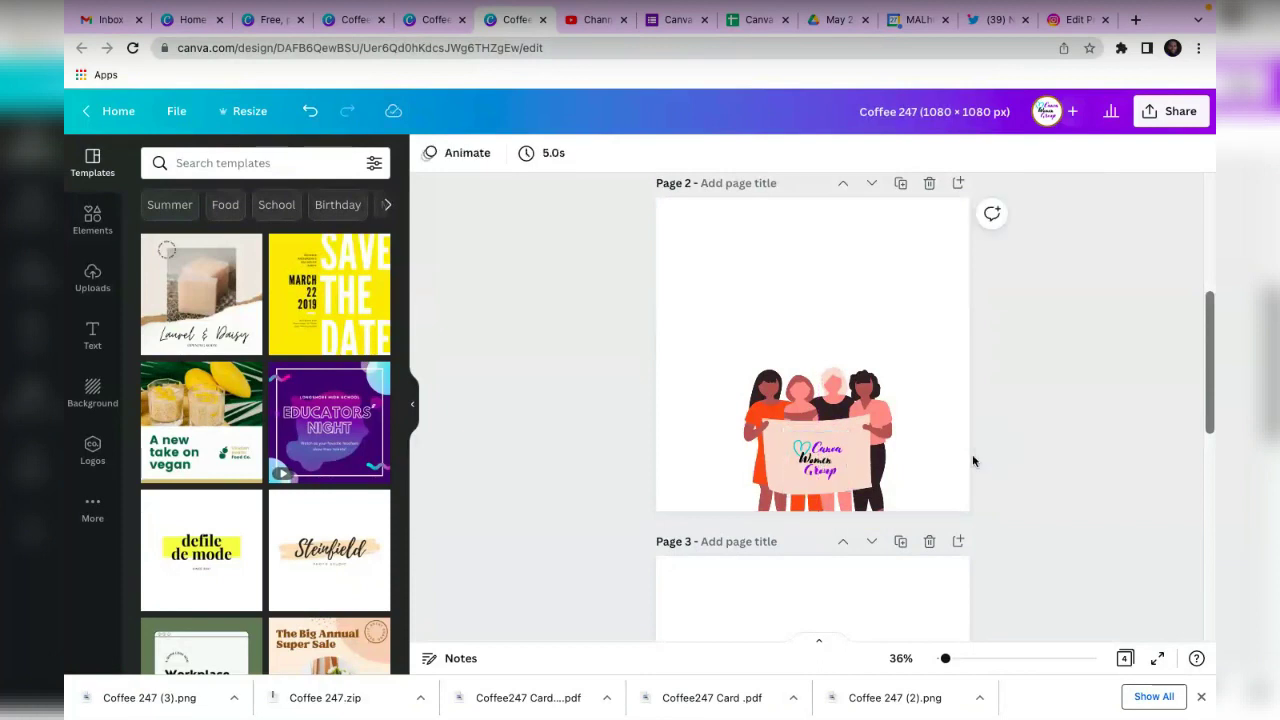
Select the women illustration together with its logo and move both up to the middle of page 2.
left_click(756, 347)
left_click_drag(756, 347, 936, 540)
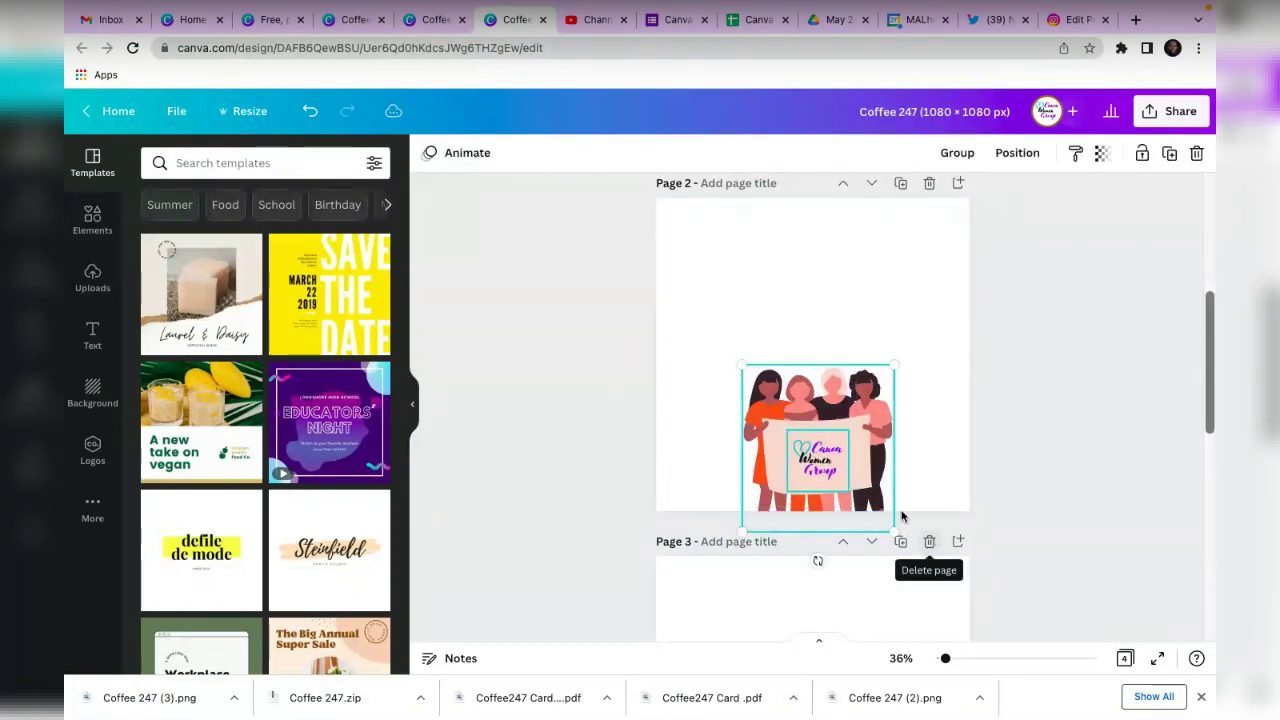
left_click_drag(836, 465, 827, 365)
left_click(952, 373)
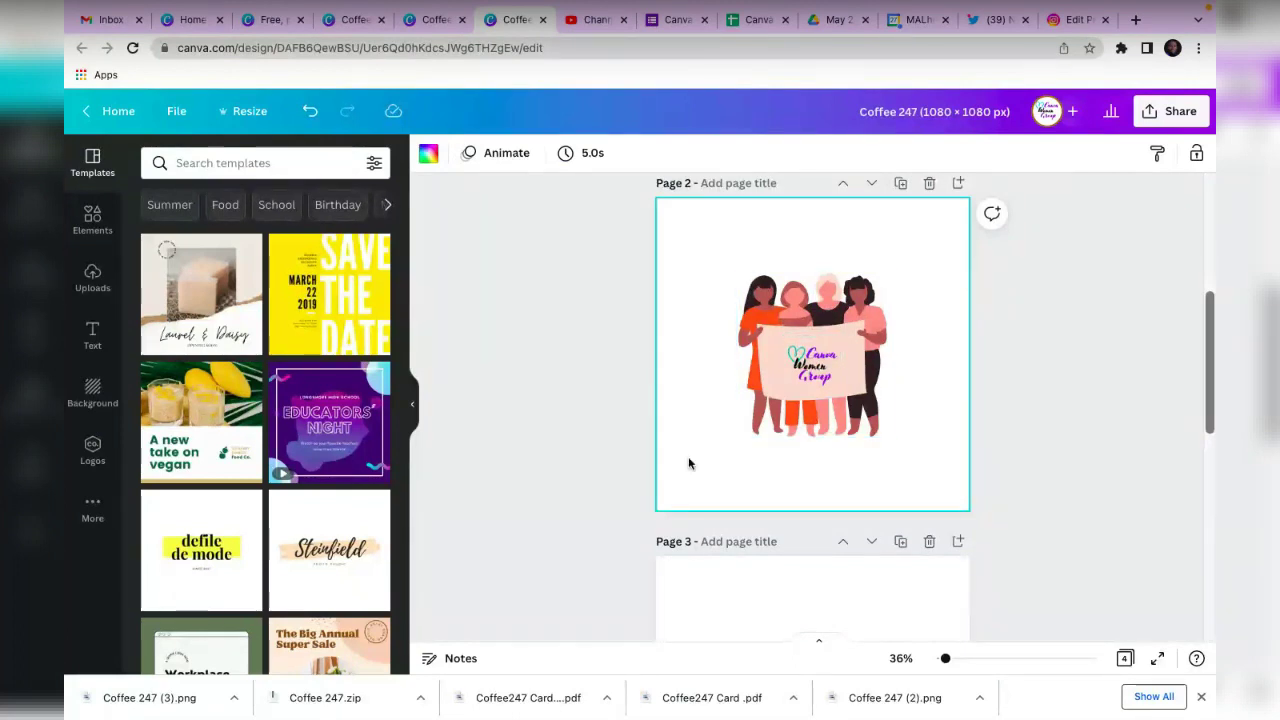
Try to place a copy of page 1's WE ARE TOGETHER title on page 2.
scroll(688, 463, "down", 2)
scroll(688, 463, "up", 2)
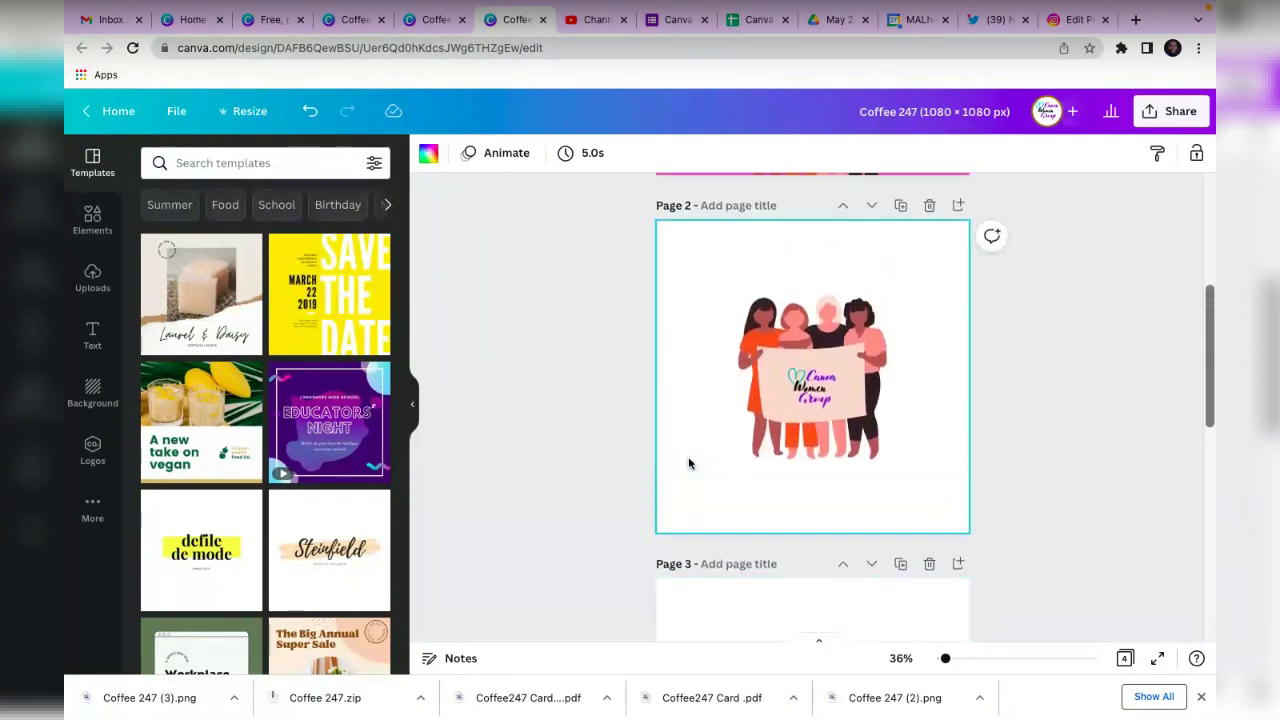
left_click(830, 295)
scroll(830, 295, "up", 3)
scroll(830, 302, "up", 2)
left_click(829, 259)
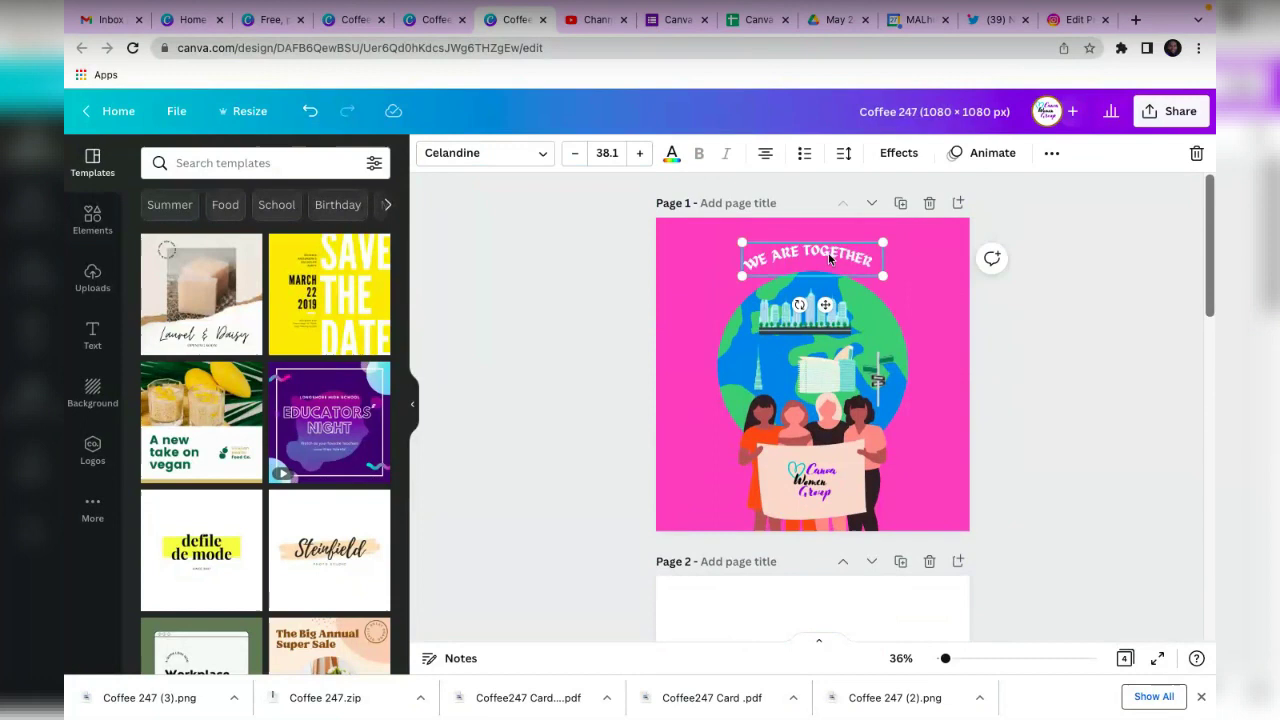
scroll(791, 534, "down", 3)
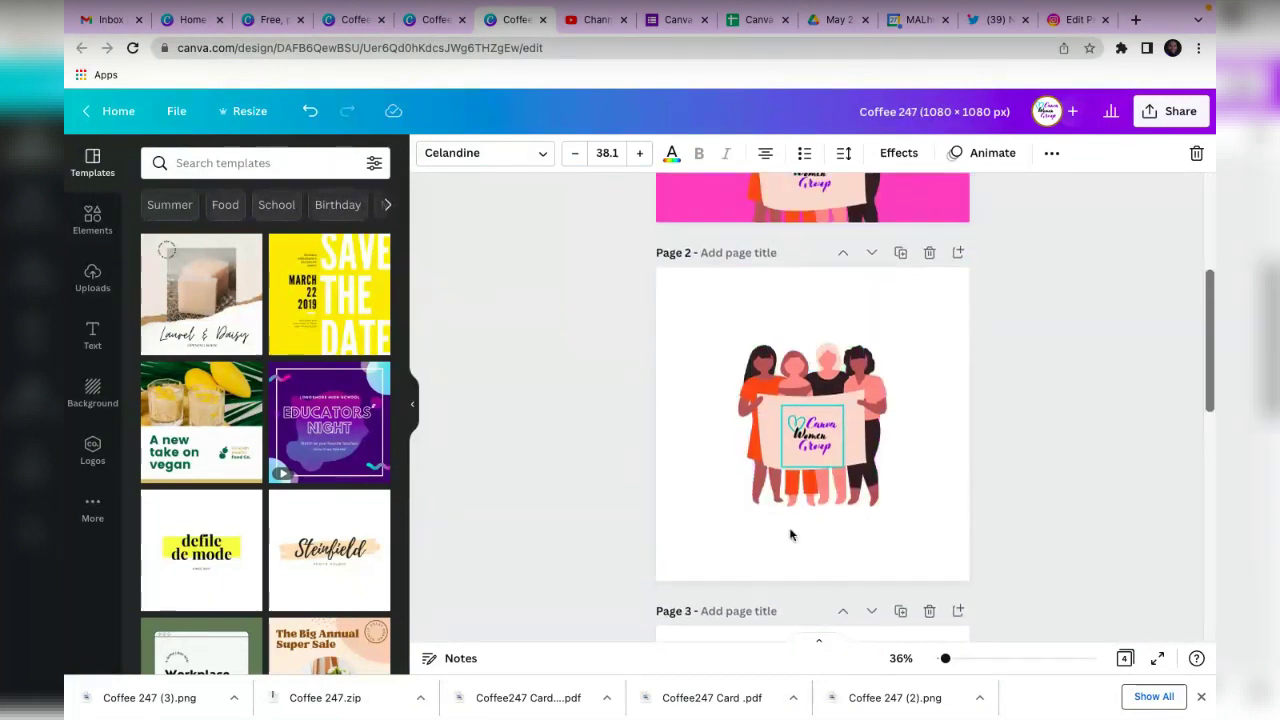
key("ctrl+v")
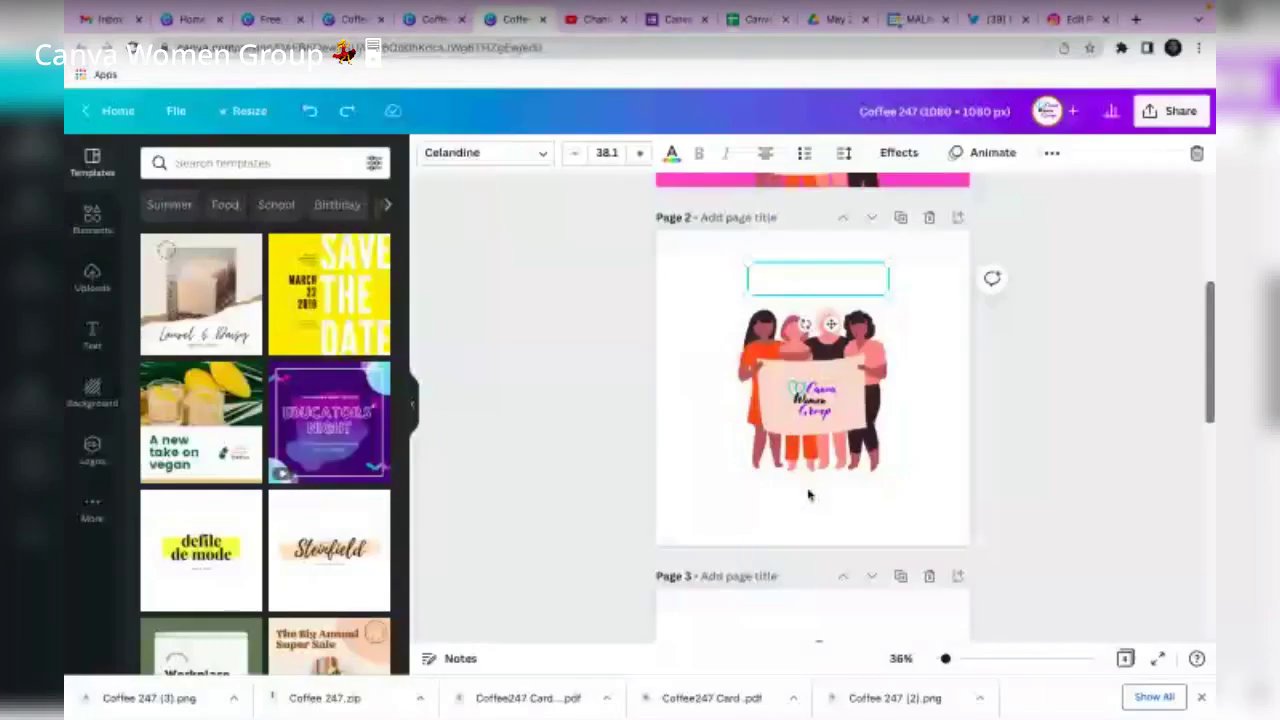
key("Escape")
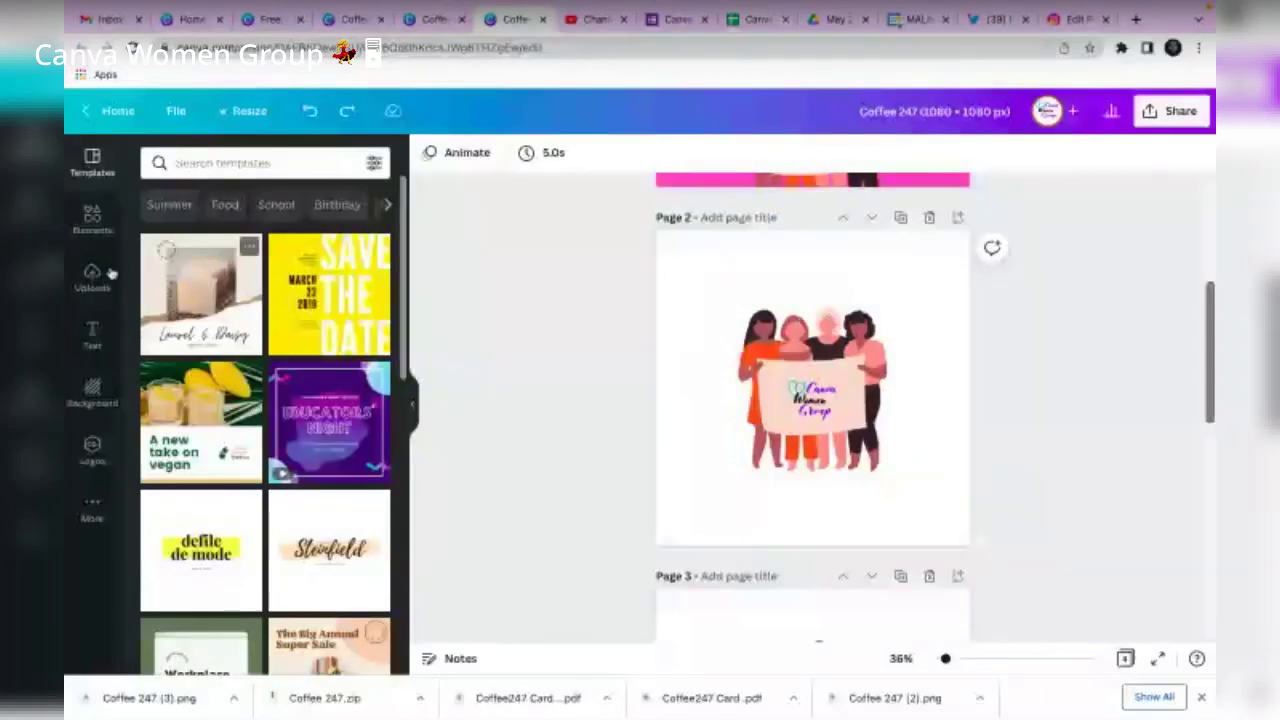
Add a subheading text box to page 2 and place it beneath the women illustration.
left_click(92, 335)
left_click(238, 287)
left_click(944, 460)
left_click_drag(812, 389, 812, 504)
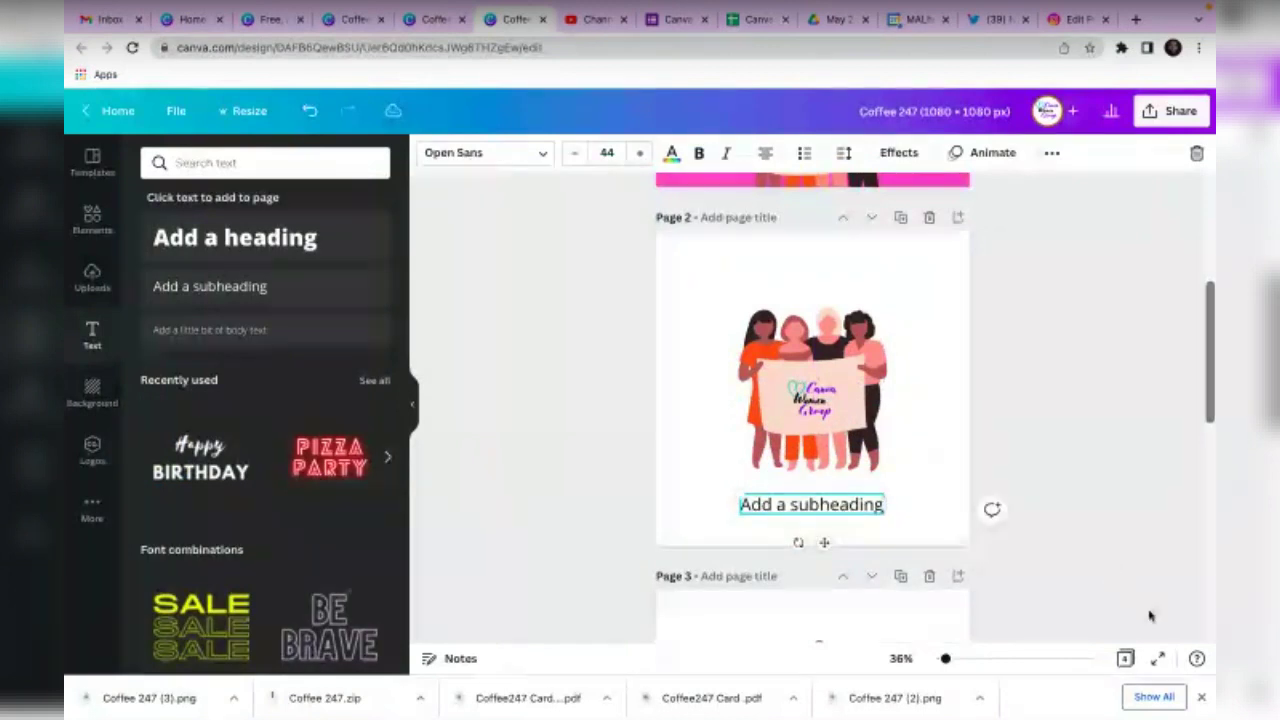
Try different positions for the subheading placeholder below the women, aligning it with the page's vertical centre line.
mouse_move(945, 659)
left_mouse_down()
mouse_move(960, 660)
mouse_move(948, 660)
left_mouse_up()
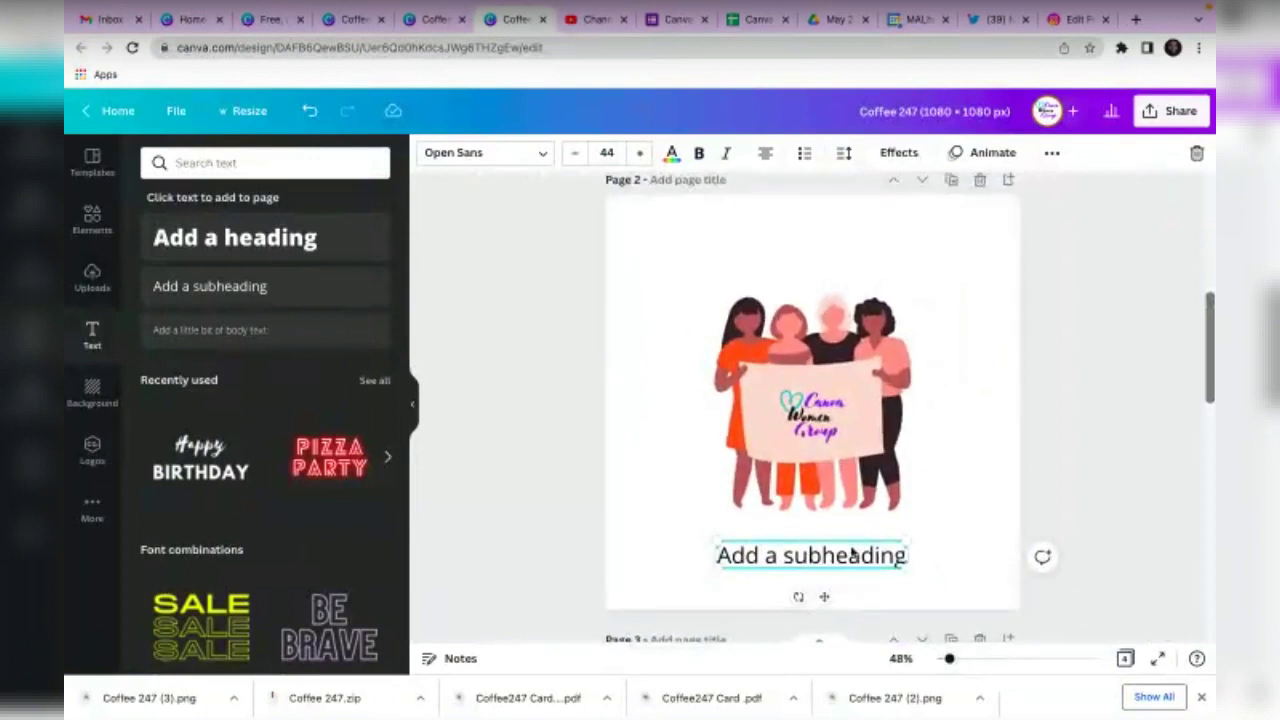
left_click_drag(856, 553, 865, 540)
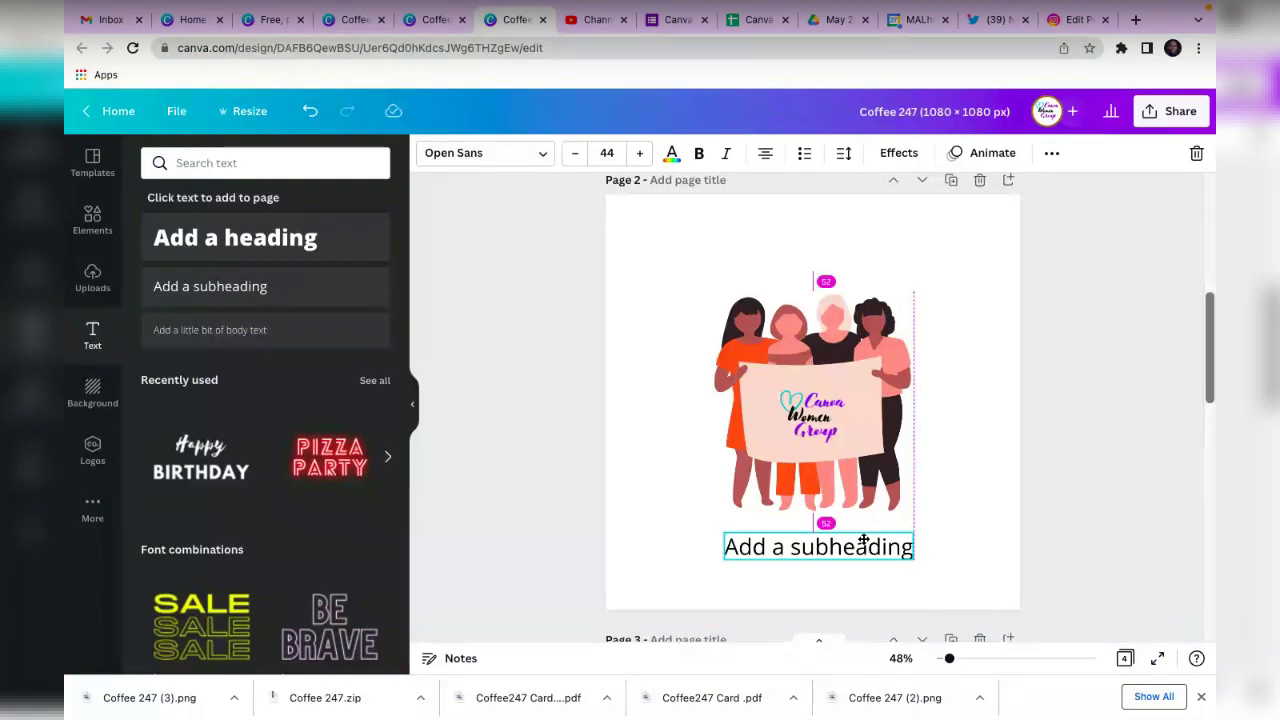
left_click_drag(862, 540, 751, 538)
left_click(957, 571)
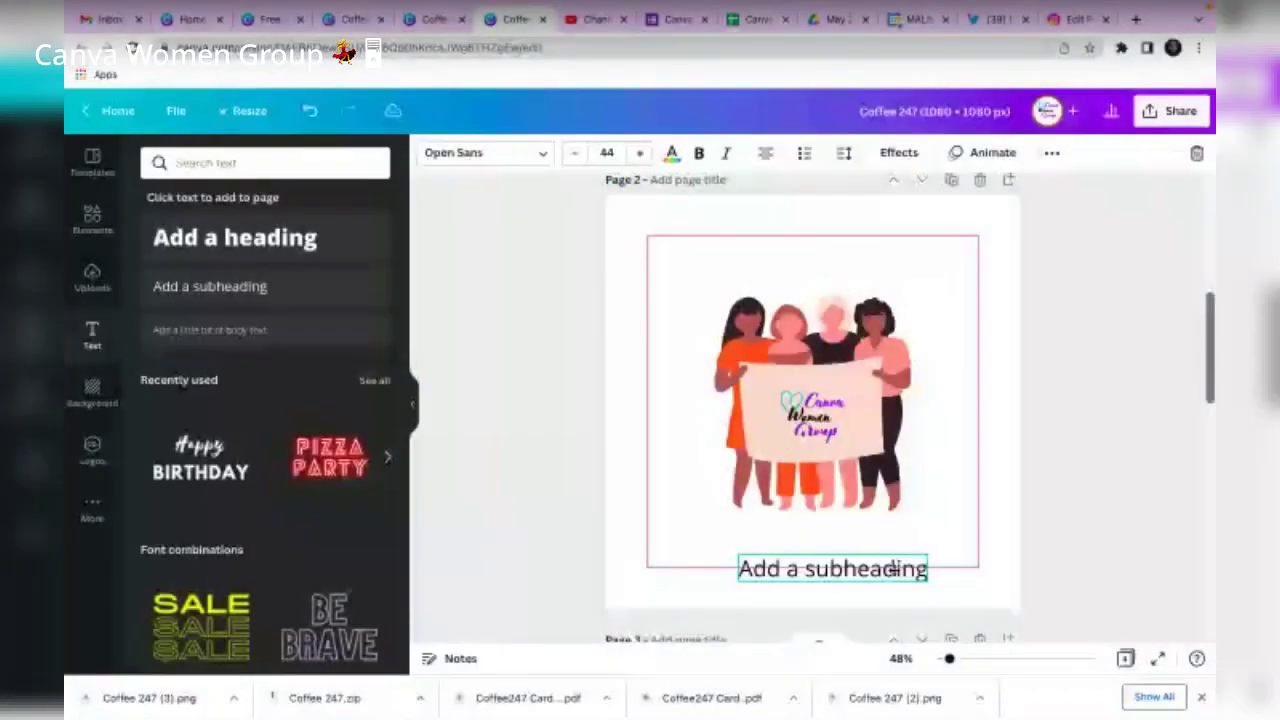
left_click_drag(893, 569, 873, 555)
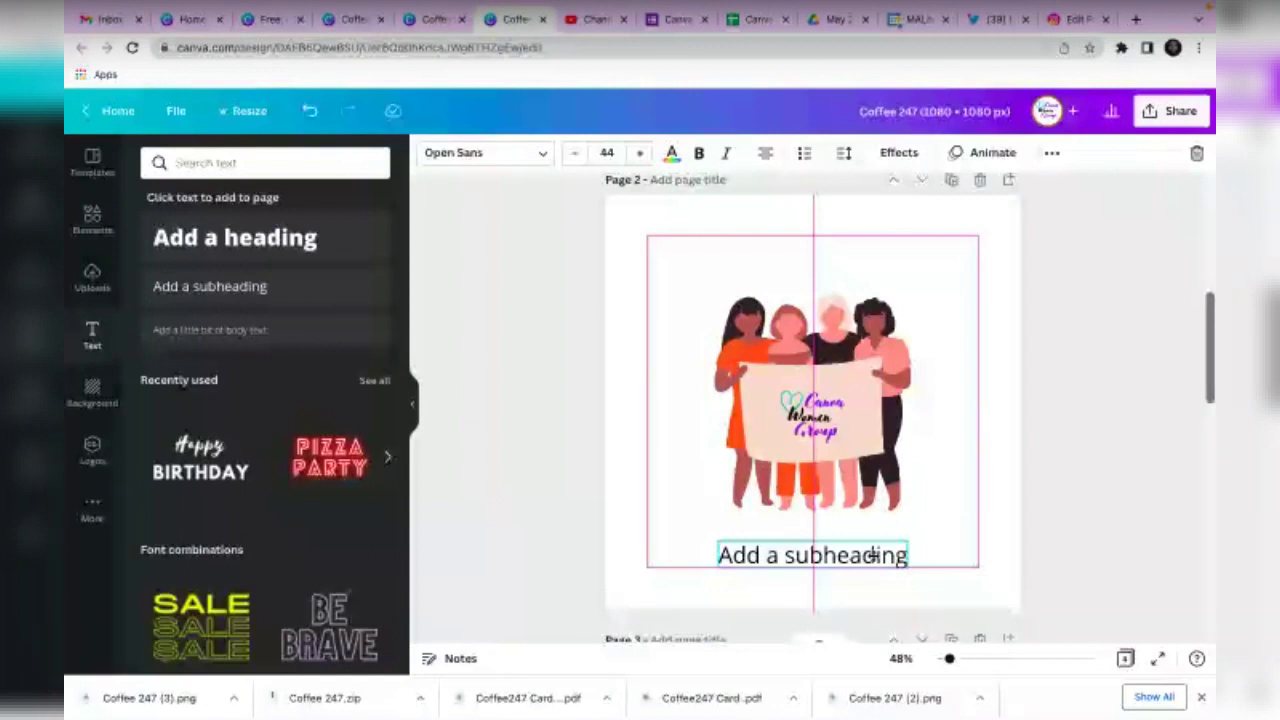
left_click_drag(873, 555, 873, 582)
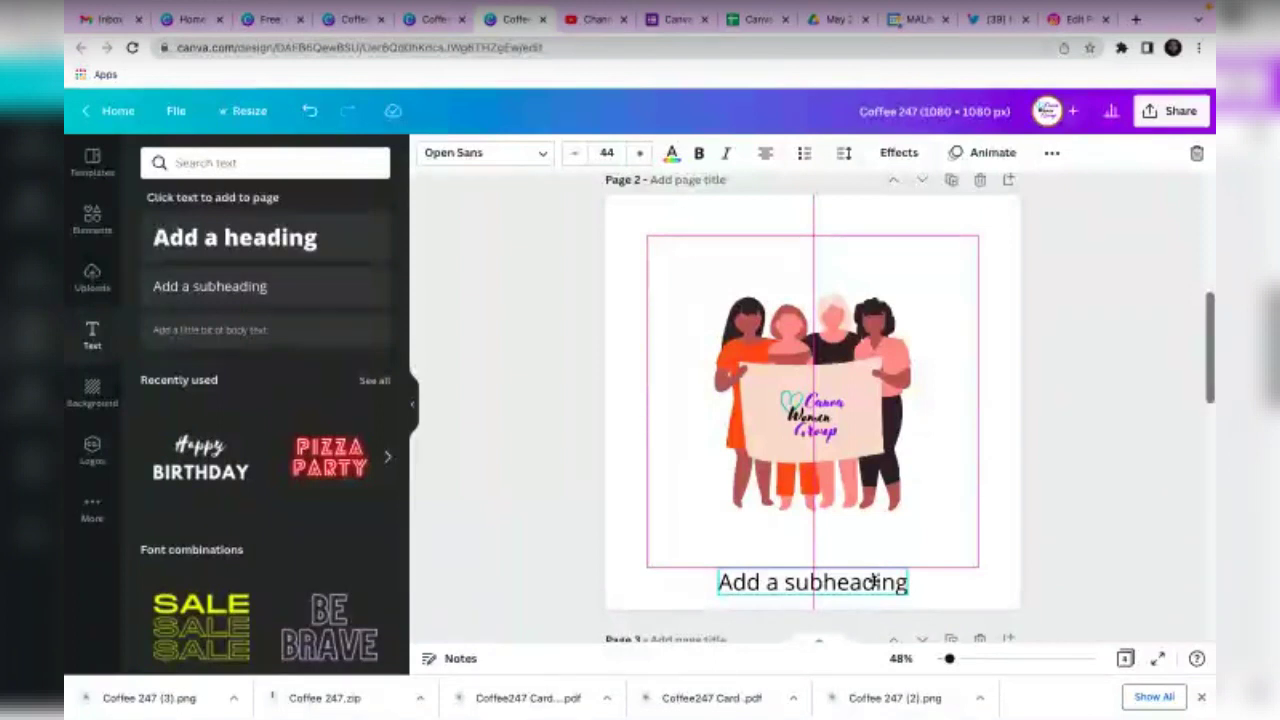
Move the subheading placeholder above the women, near the upper right corner of page 2.
left_click_drag(873, 580, 976, 251)
left_click(1038, 316)
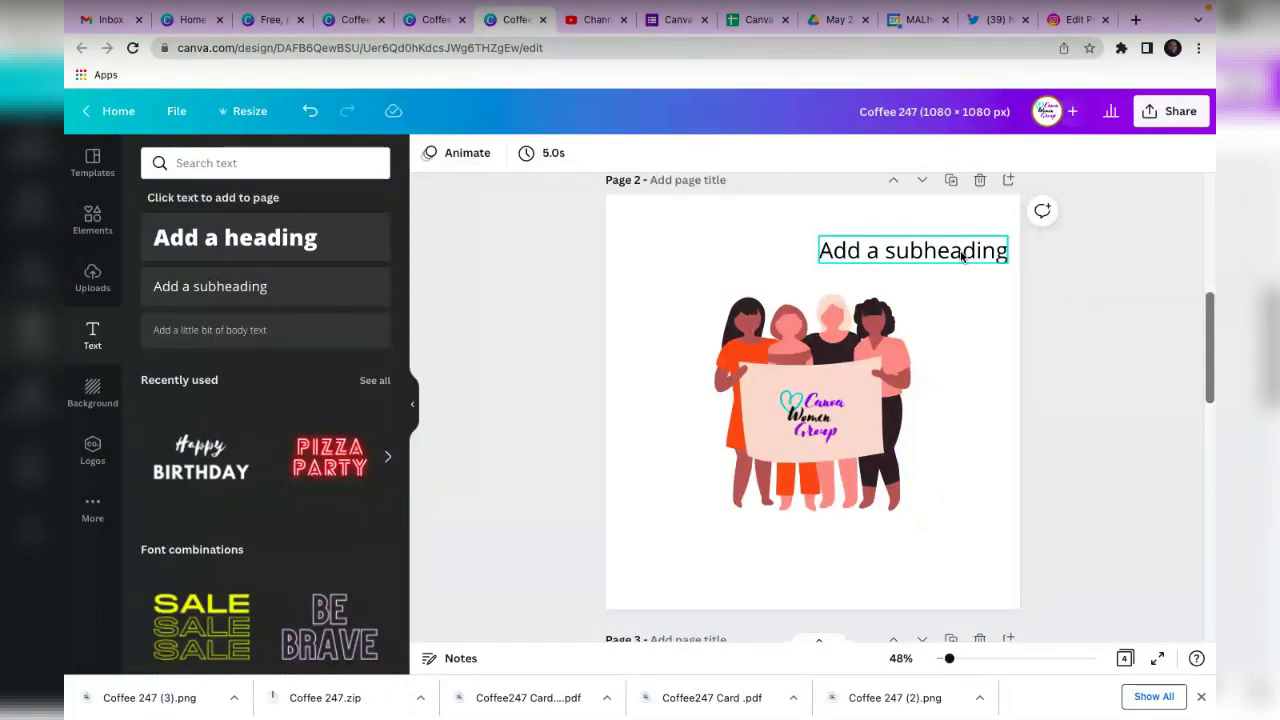
left_click_drag(961, 255, 929, 254)
left_click(975, 344)
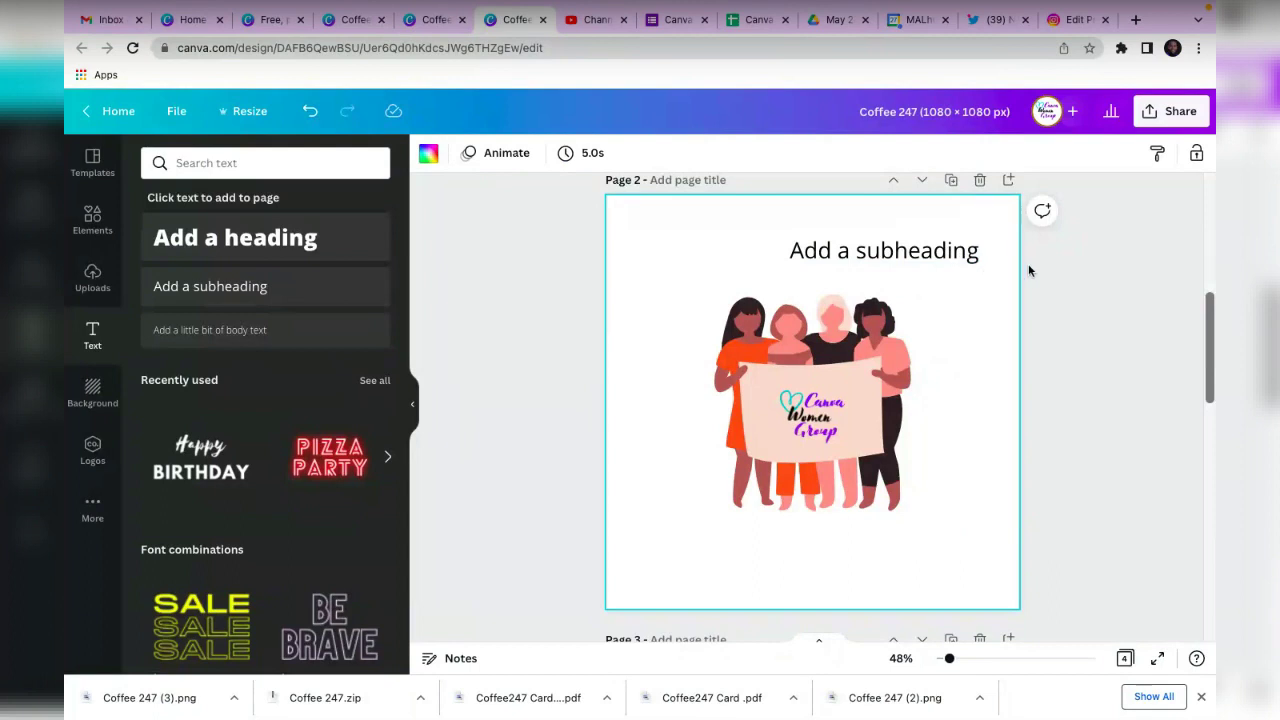
Move the subheading placeholder back below the women illustration and delete it.
left_click(926, 254)
left_click_drag(926, 254, 826, 450)
left_click_drag(815, 557, 822, 557)
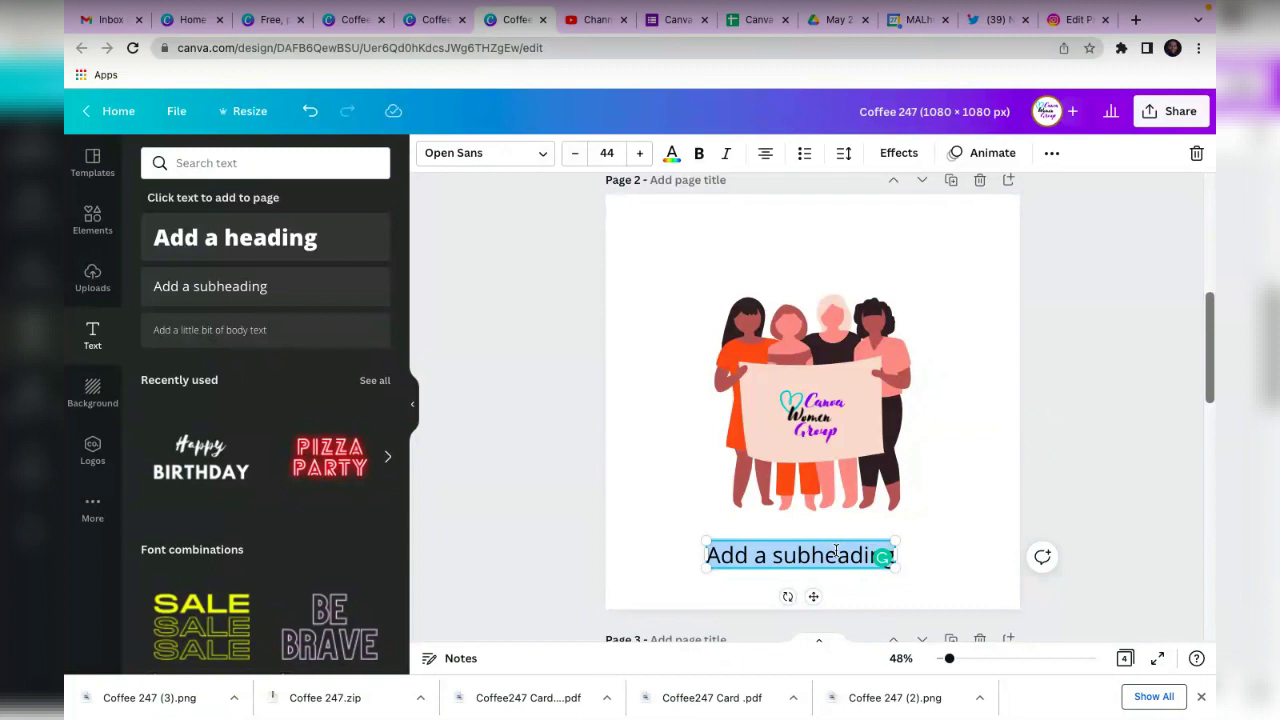
left_click(946, 565)
left_click(883, 558)
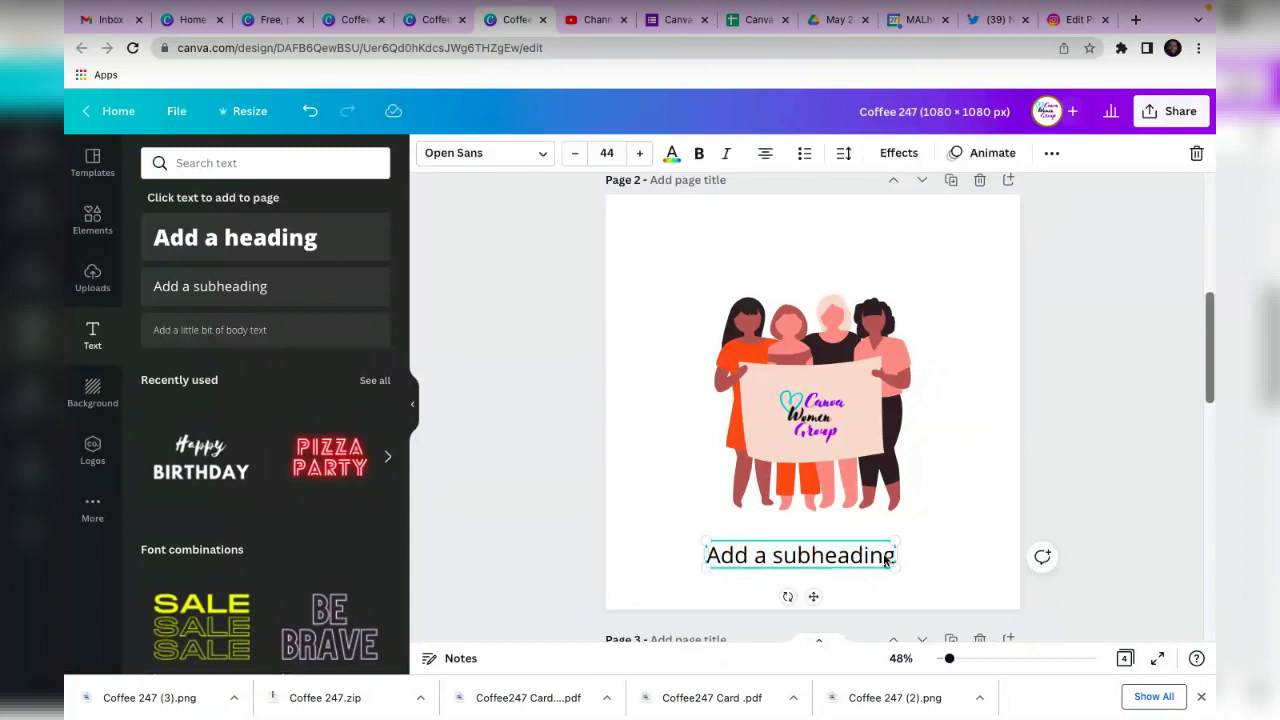
key("Delete")
left_click(881, 467)
Copy the WE ARE TOGETHER title from page 1 and paste it above the women on page 2.
scroll(881, 467, "up", 1)
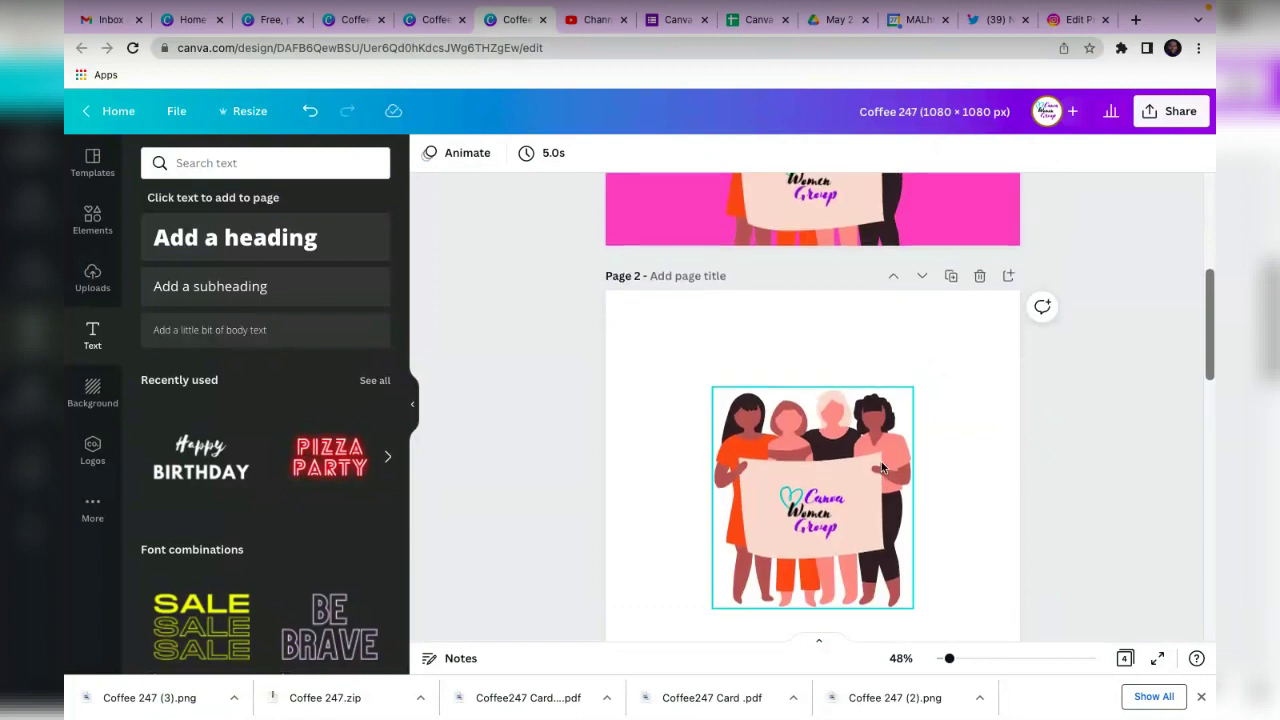
scroll(875, 430, "up", 3)
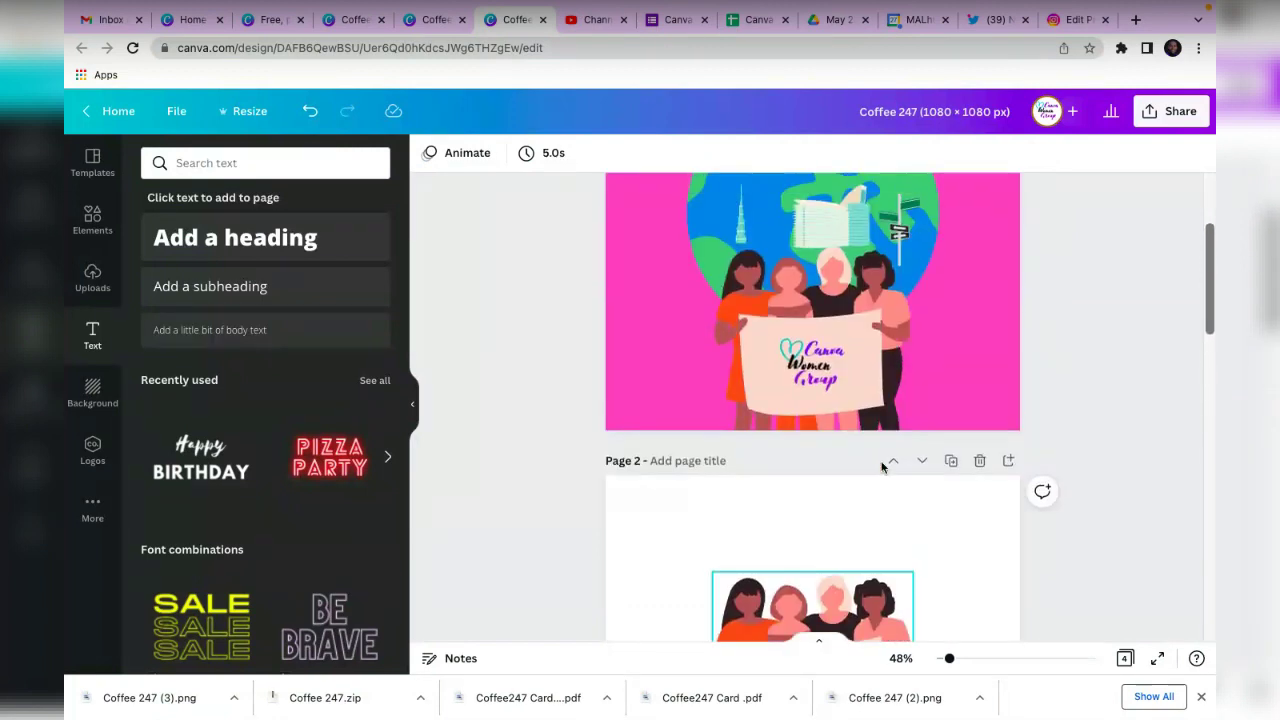
left_click(858, 187)
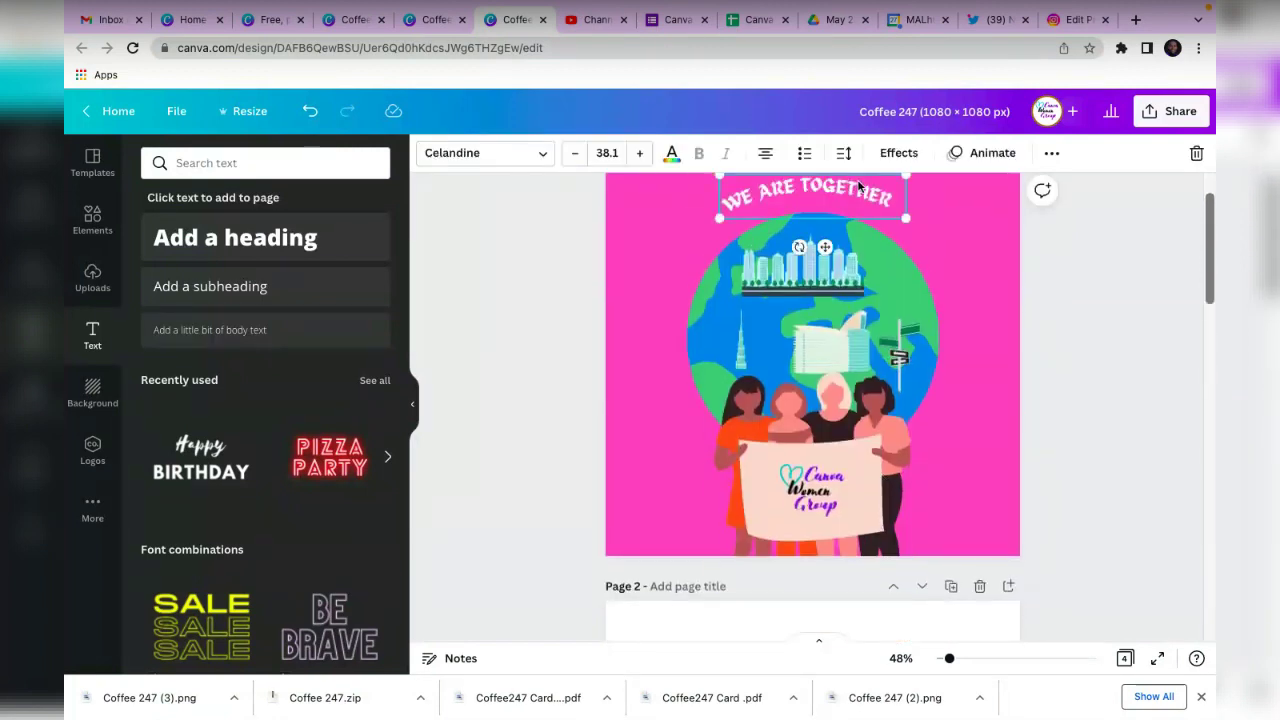
scroll(858, 187, "down", 1)
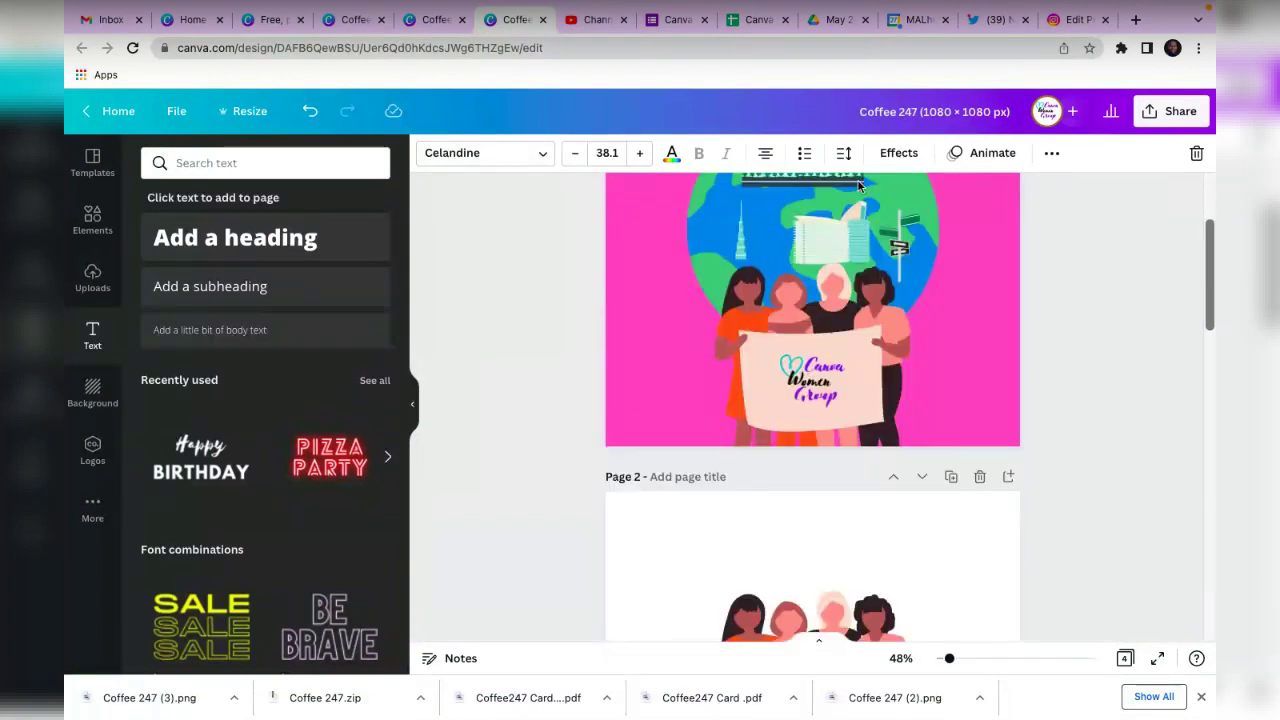
scroll(858, 187, "down", 1)
scroll(858, 187, "down", 1)
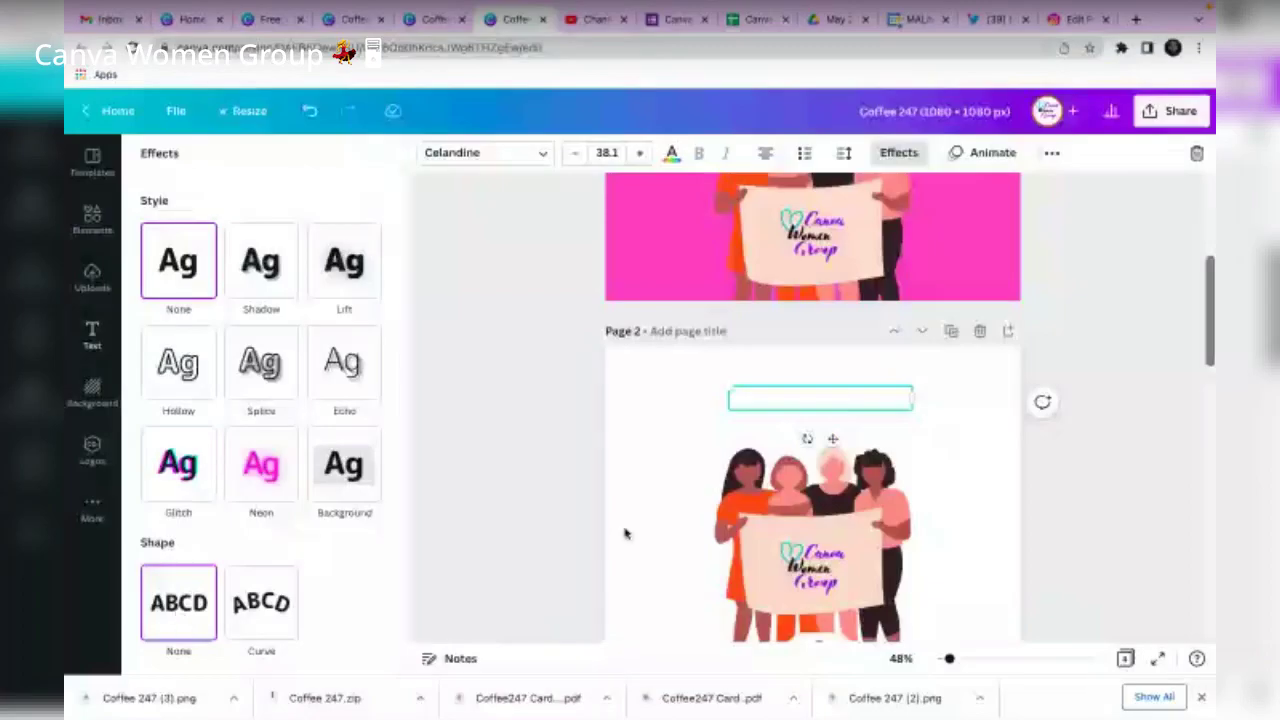
Recolour the pasted WE ARE TOGETHER title on page 2 black and nudge it slightly.
left_click(673, 155)
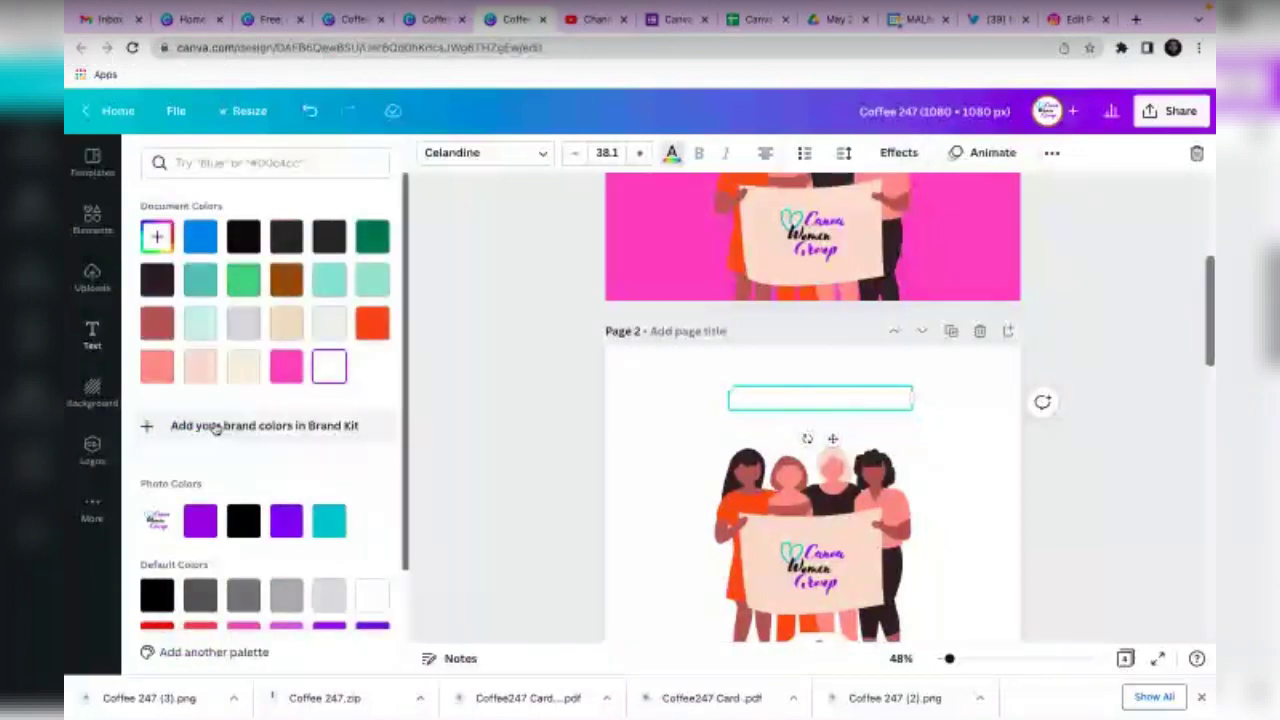
left_click(248, 241)
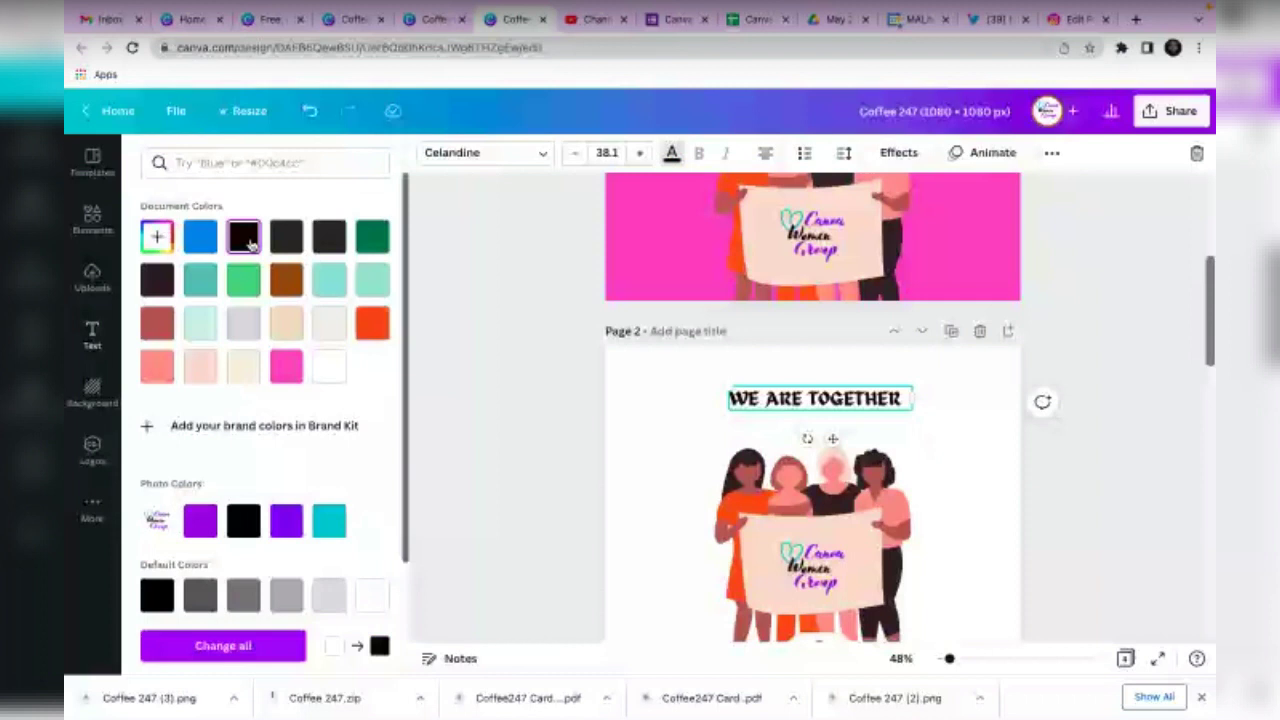
left_click(963, 413)
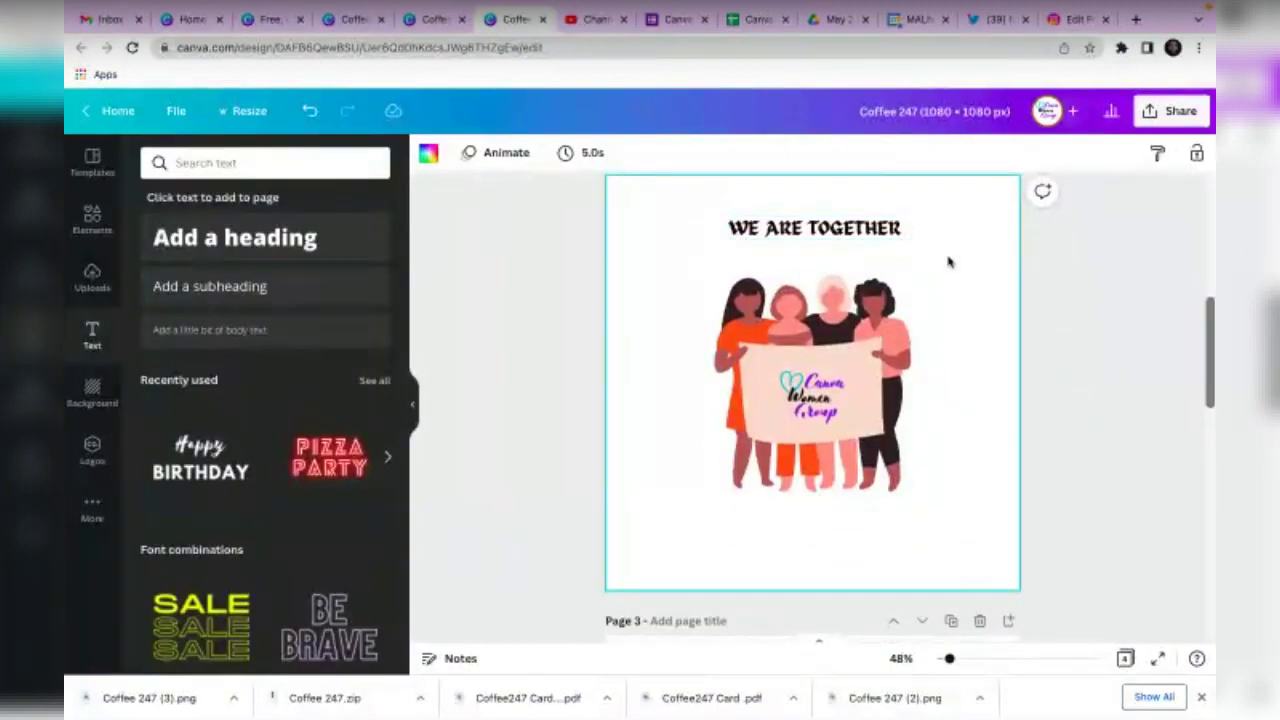
left_click_drag(893, 237, 894, 237)
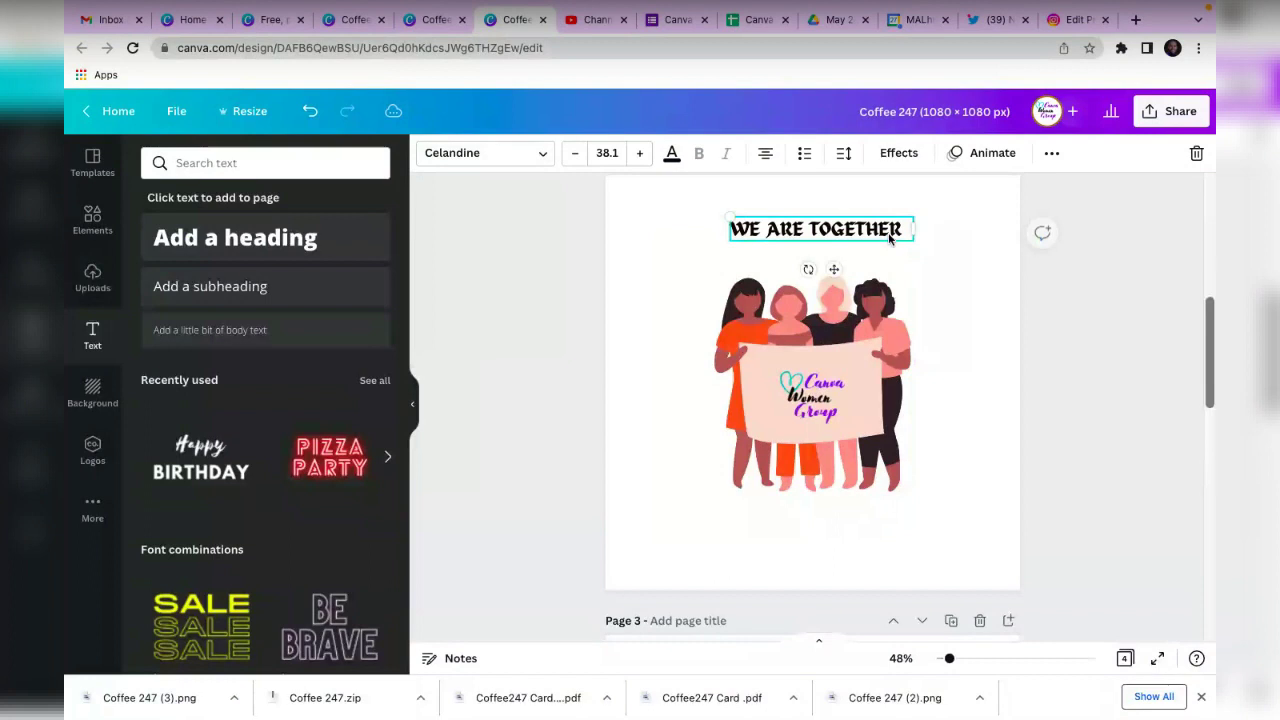
Try to bend the page 2 title by applying the Curve effect and adjusting its strength.
left_click(941, 279)
left_click(893, 244)
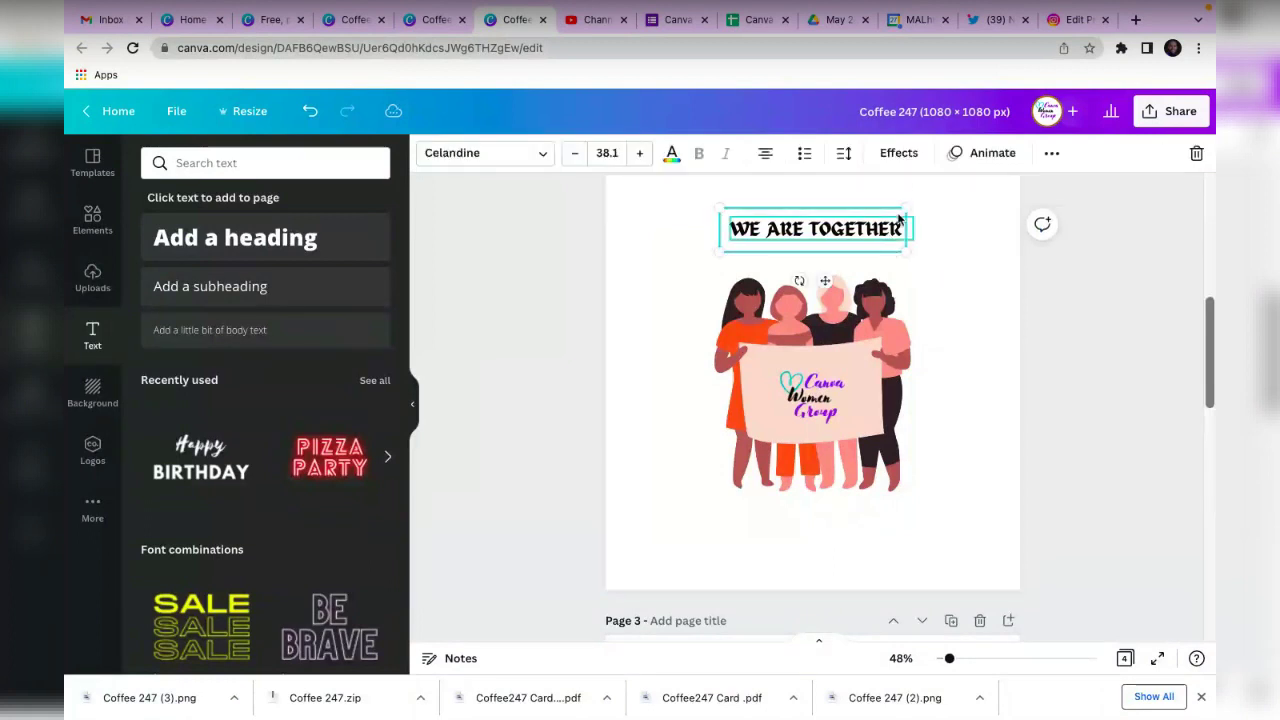
left_click(905, 153)
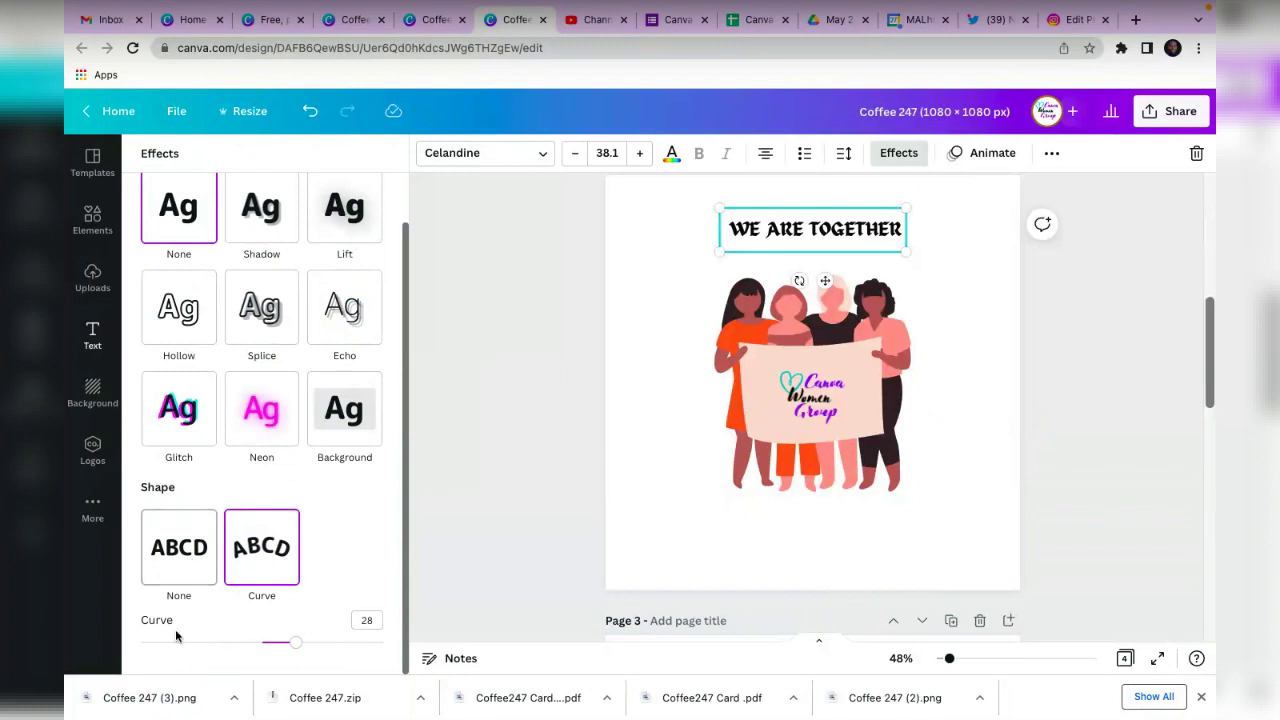
left_click(261, 547)
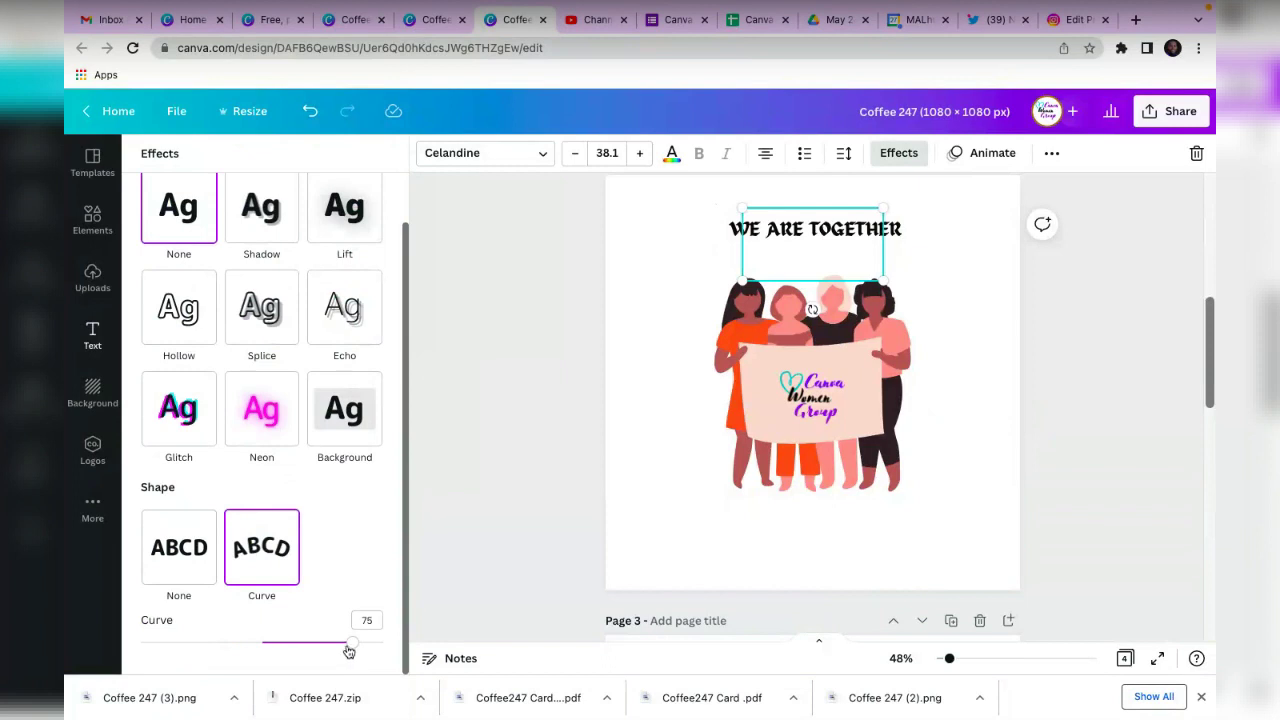
left_click_drag(348, 651, 286, 650)
left_click(828, 290)
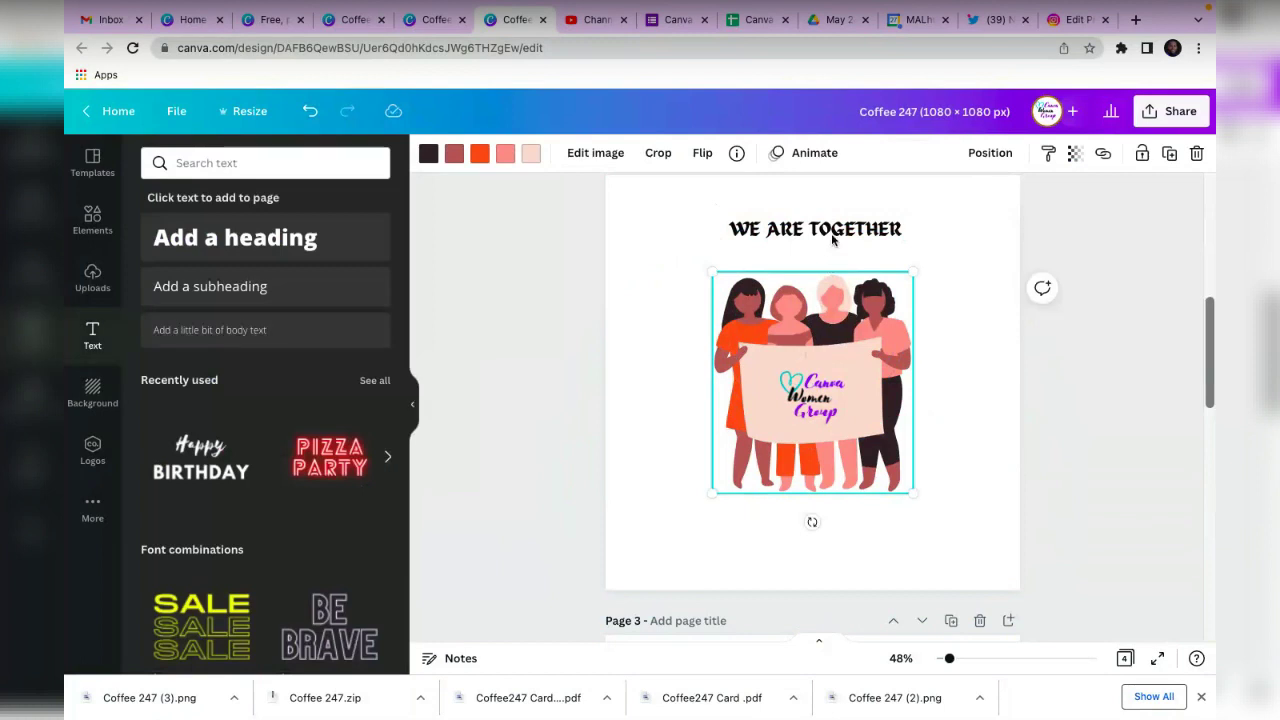
Apply the Curve text shape to the black WE ARE TOGETHER title with a curve value of 40.
left_click(836, 230)
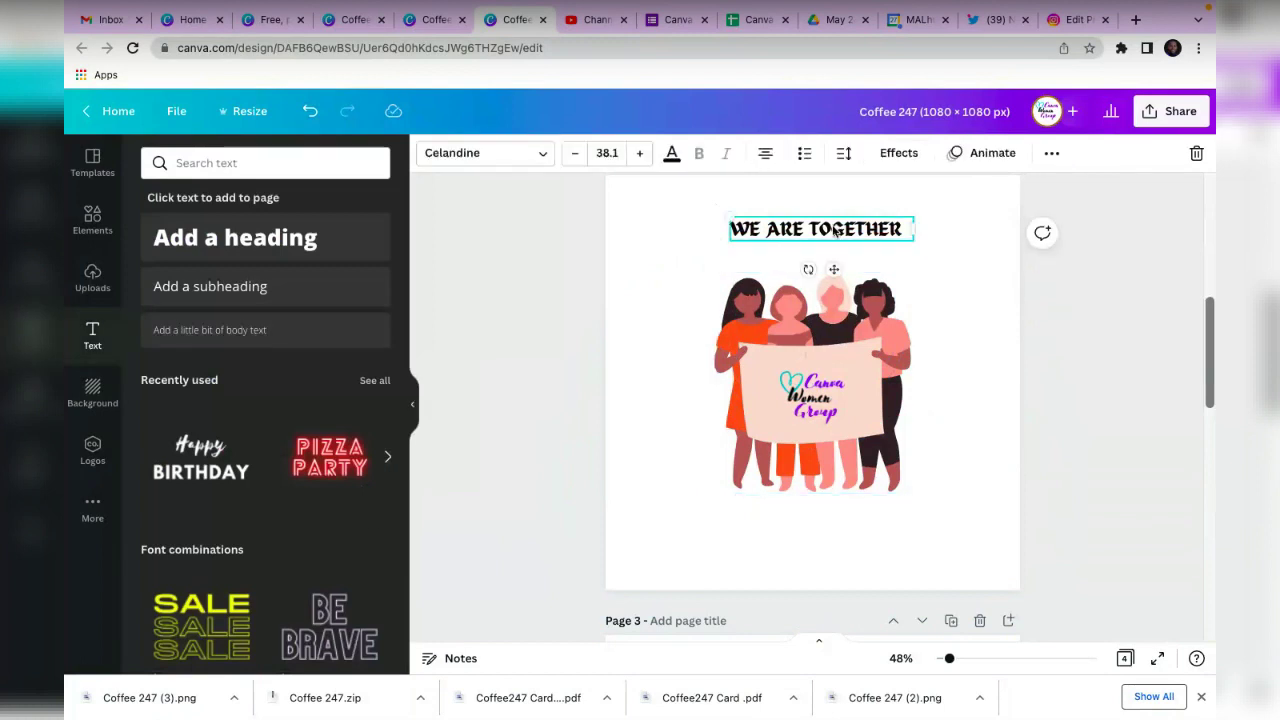
left_click(890, 155)
left_click(261, 602)
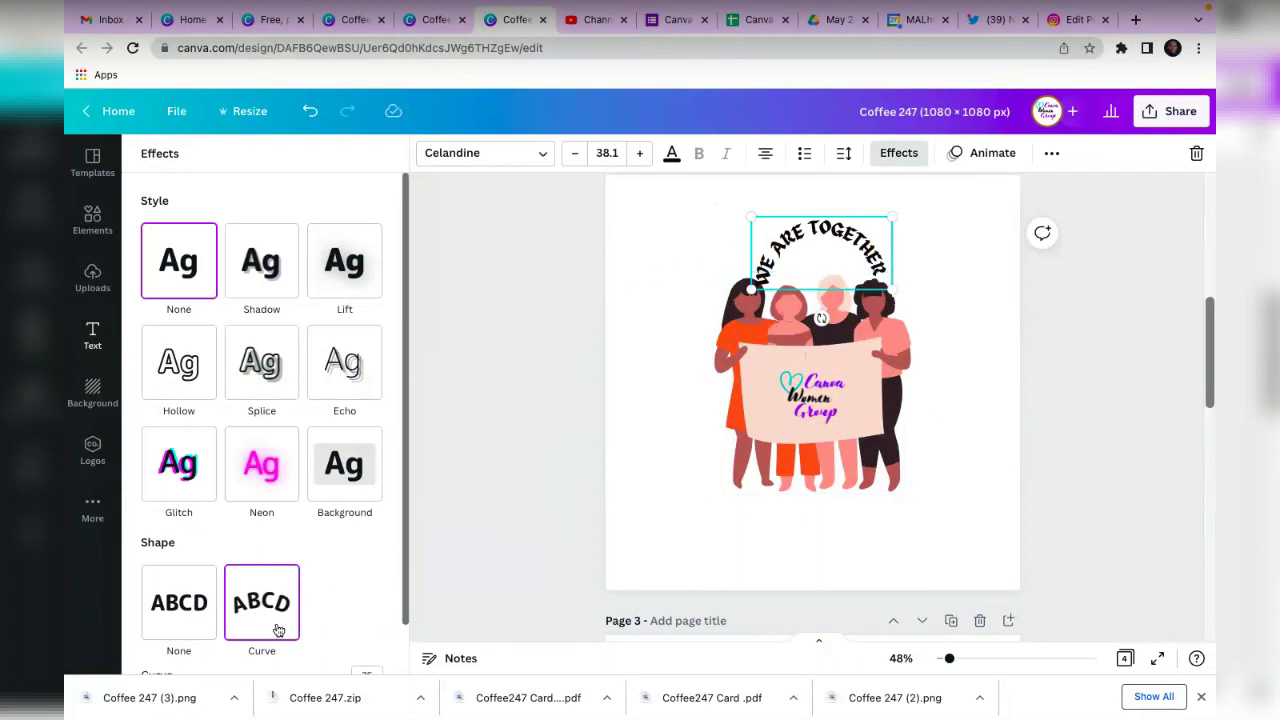
scroll(268, 628, "down", 1)
left_click_drag(356, 647, 312, 675)
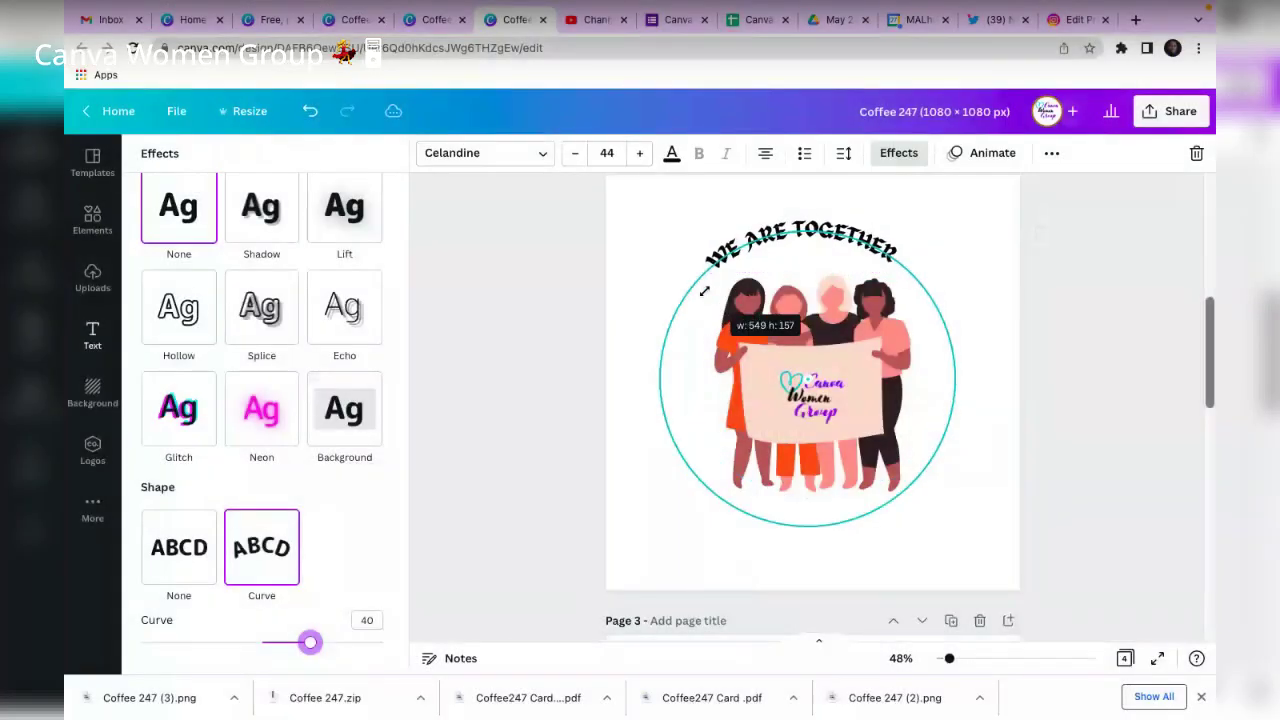
Enlarge the curved title to font size 47.6 and centre it above the four women on page 2.
left_click_drag(704, 291, 690, 302)
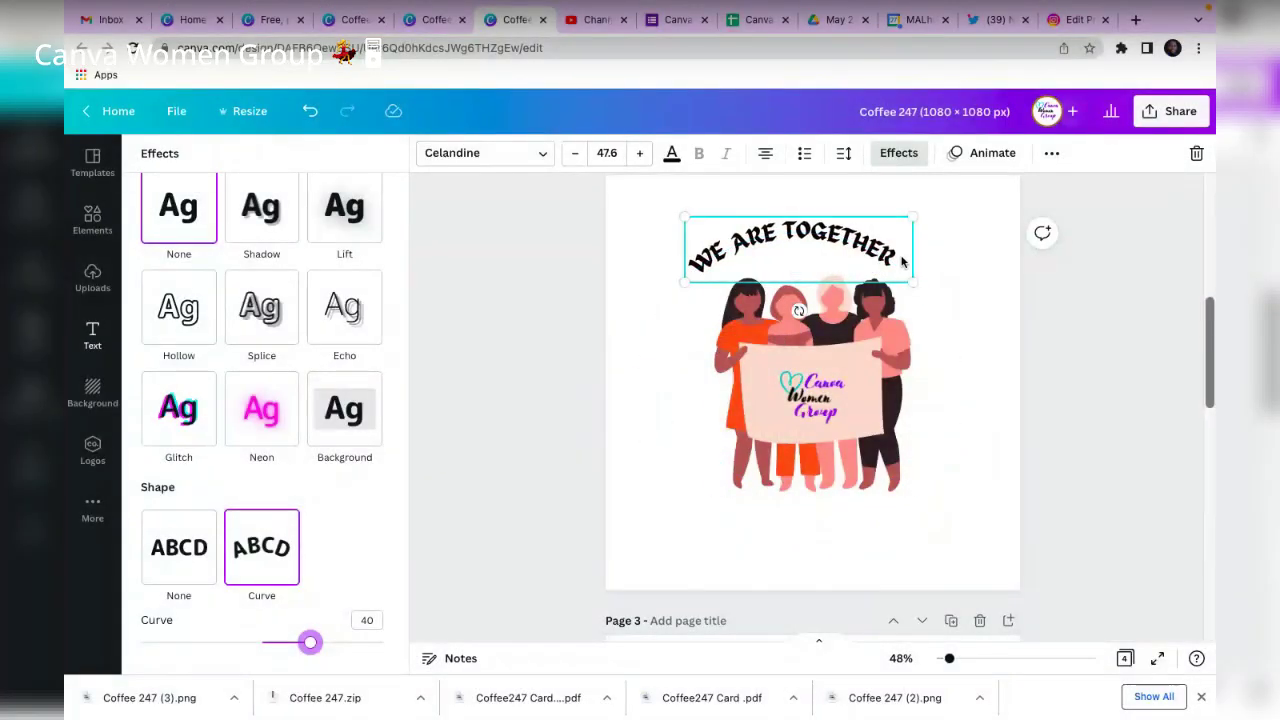
mouse_move(857, 257)
left_mouse_down()
mouse_move(885, 209)
mouse_move(894, 217)
mouse_move(872, 259)
left_mouse_up()
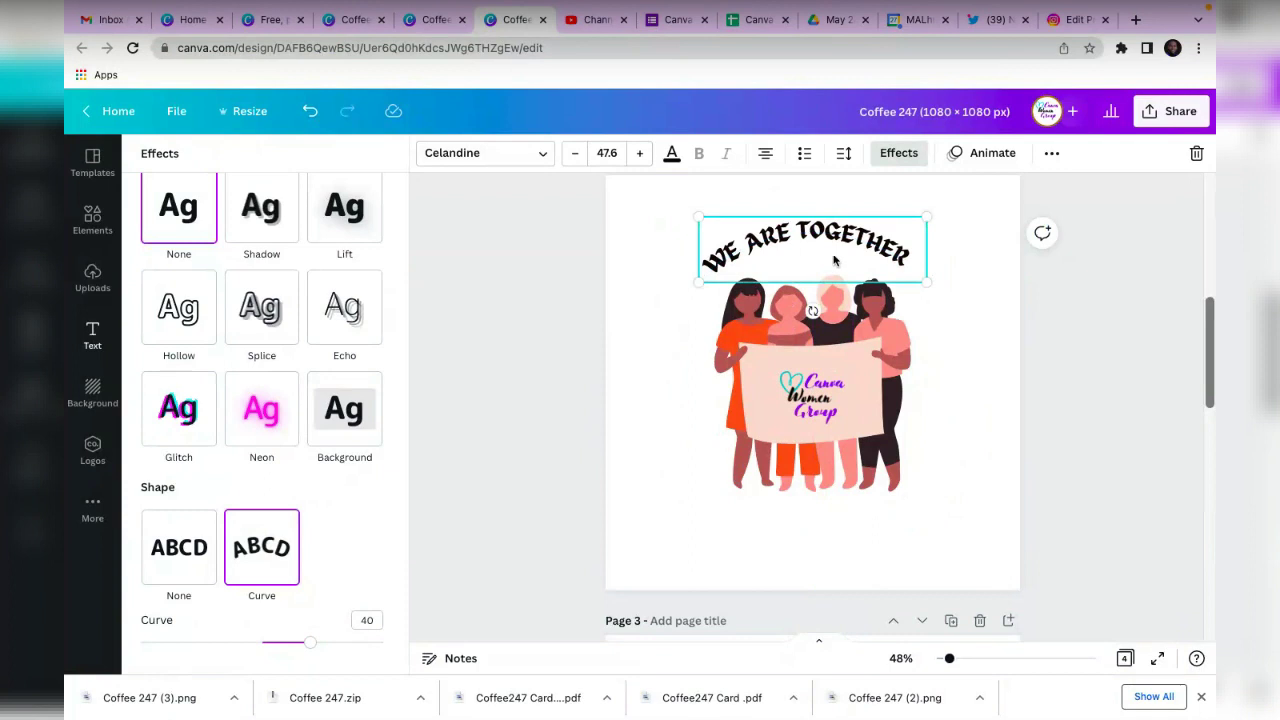
left_click(834, 261)
left_click(975, 290)
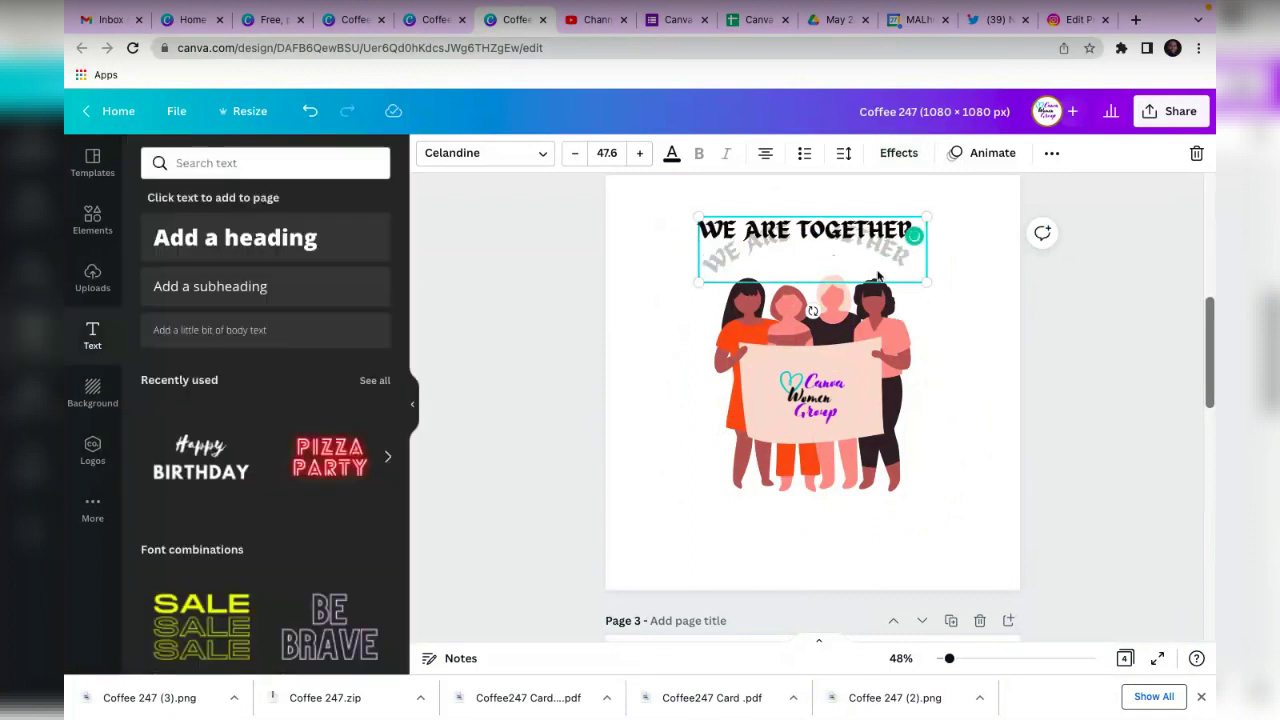
left_click(950, 359)
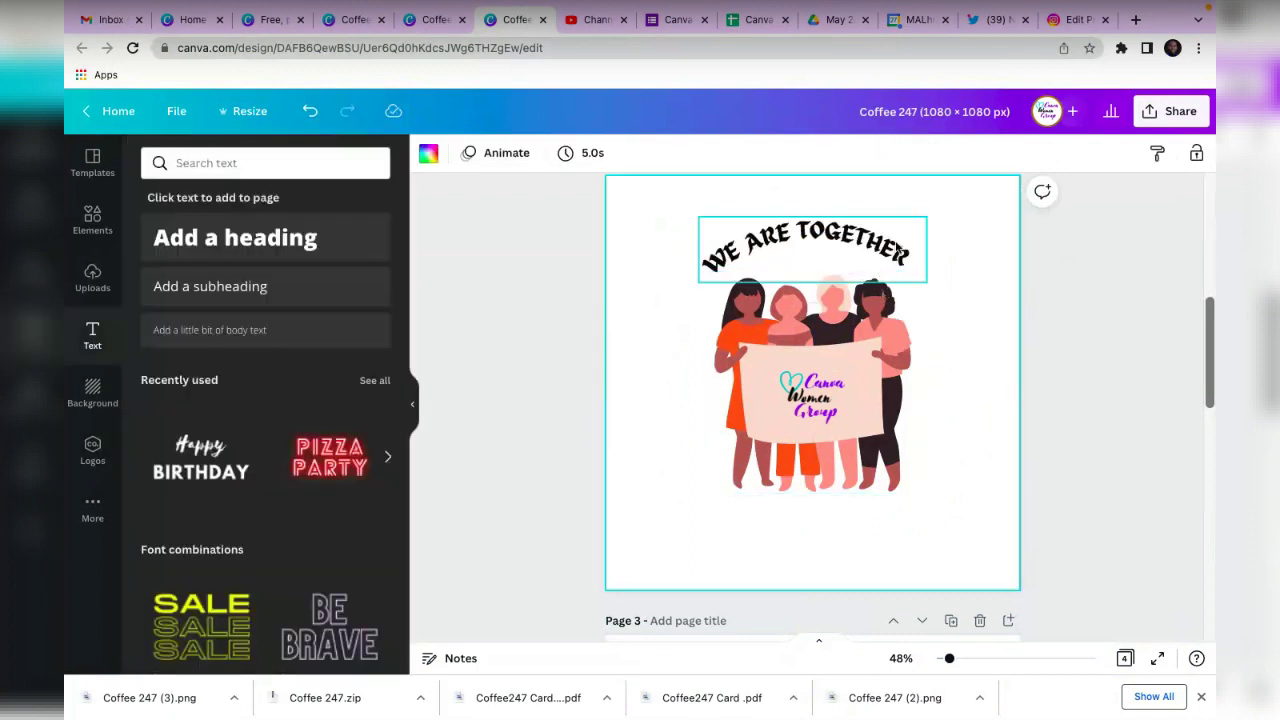
Duplicate the curved WE ARE TOGETHER title on page 2 and place the copy below the women's feet.
left_click(900, 250)
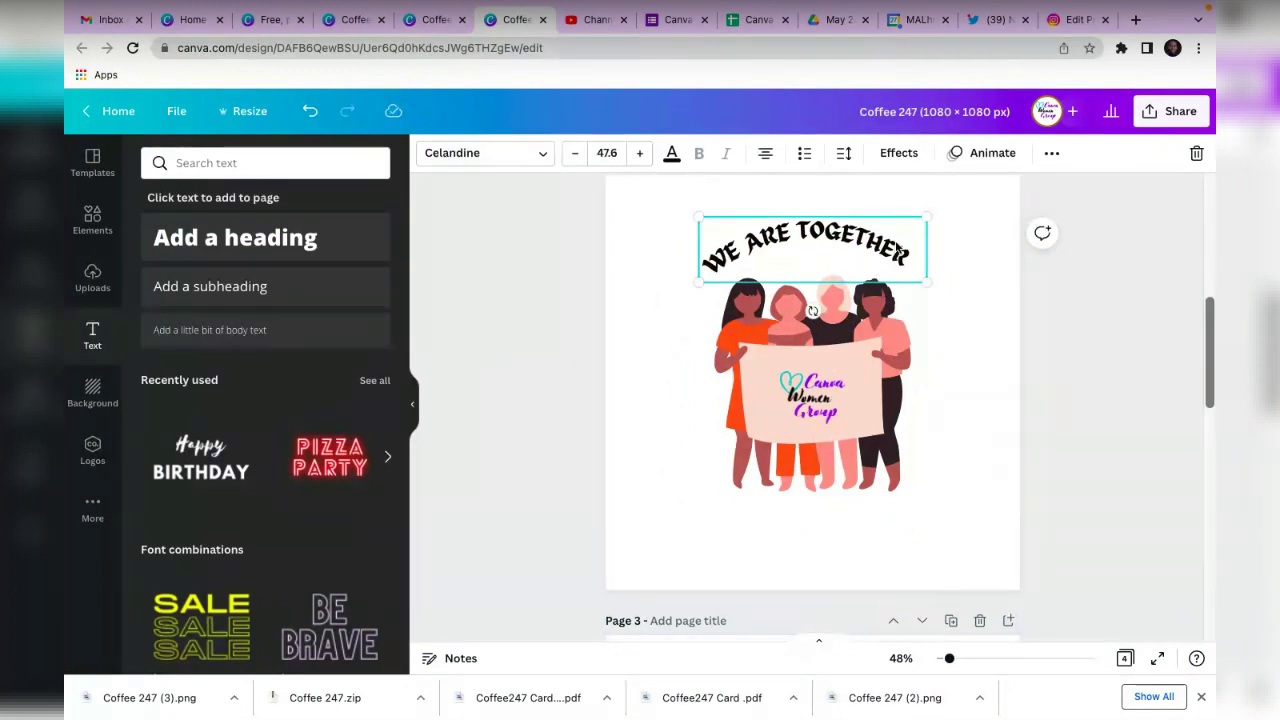
left_click(909, 541)
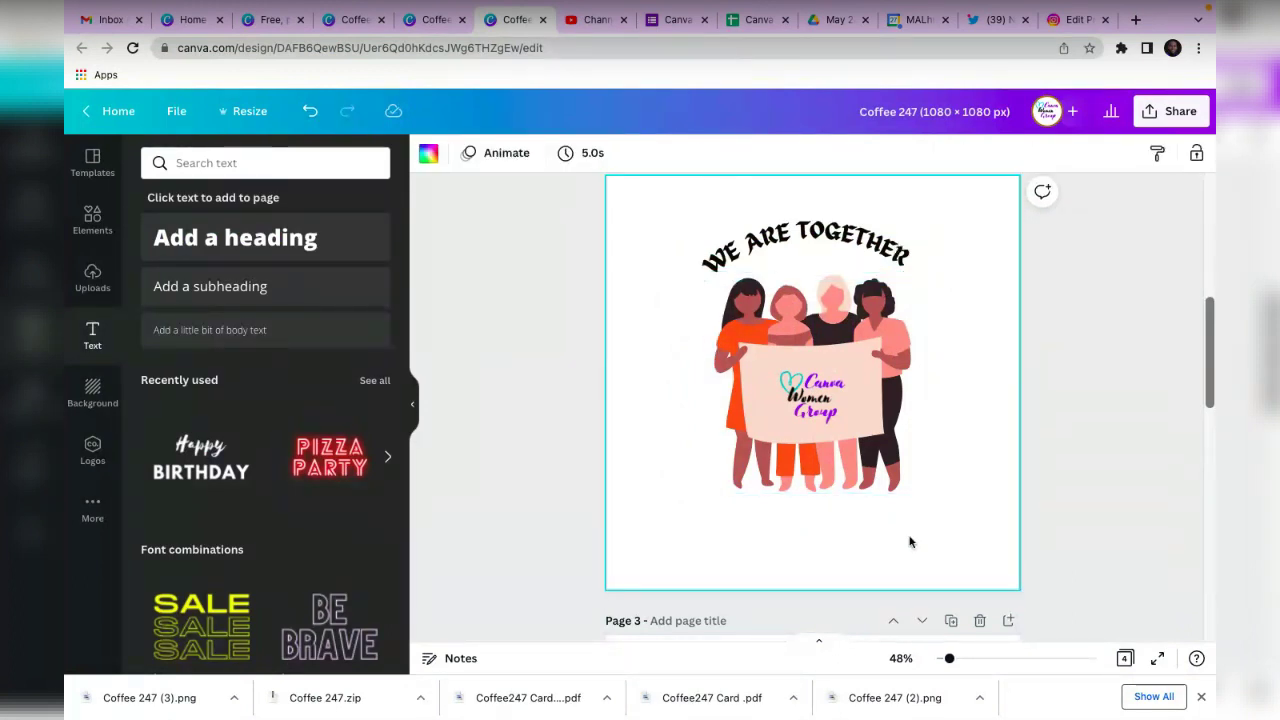
key("ctrl+v")
left_click_drag(891, 332, 891, 607)
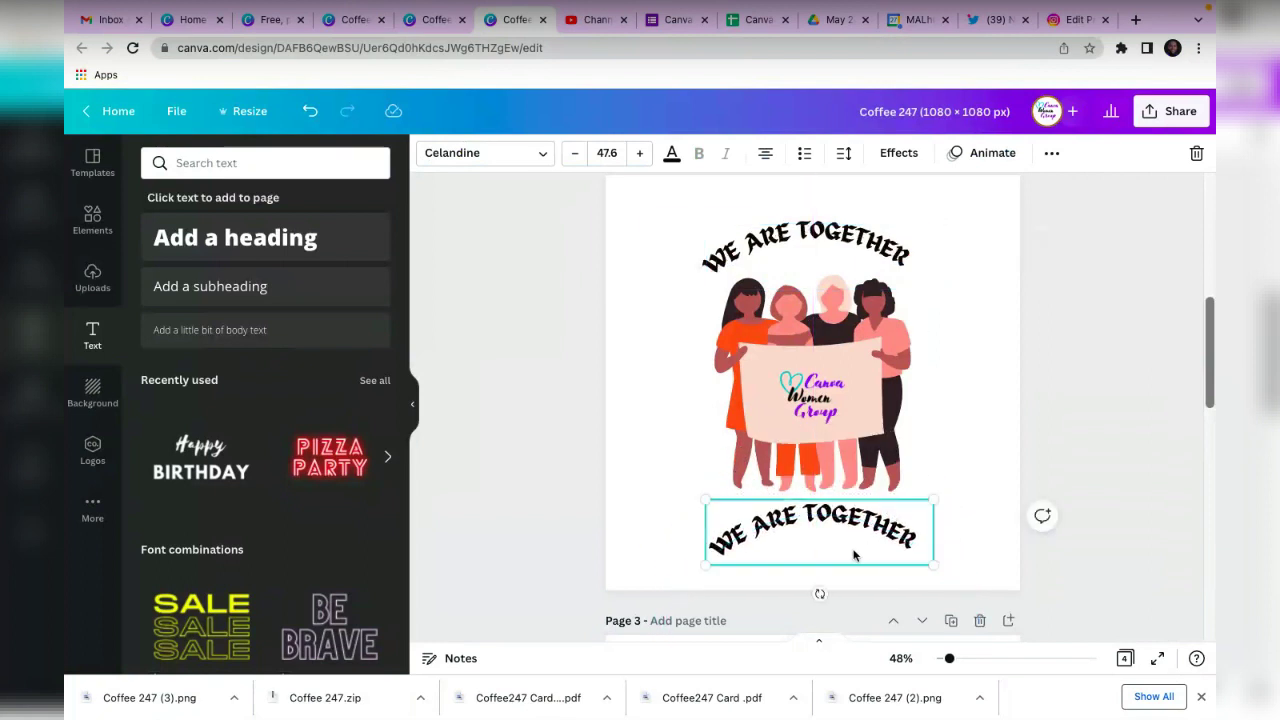
Bend the lower WE ARE TOGETHER title the opposite way with the Curve shape at a value of -38.
double_click(816, 527)
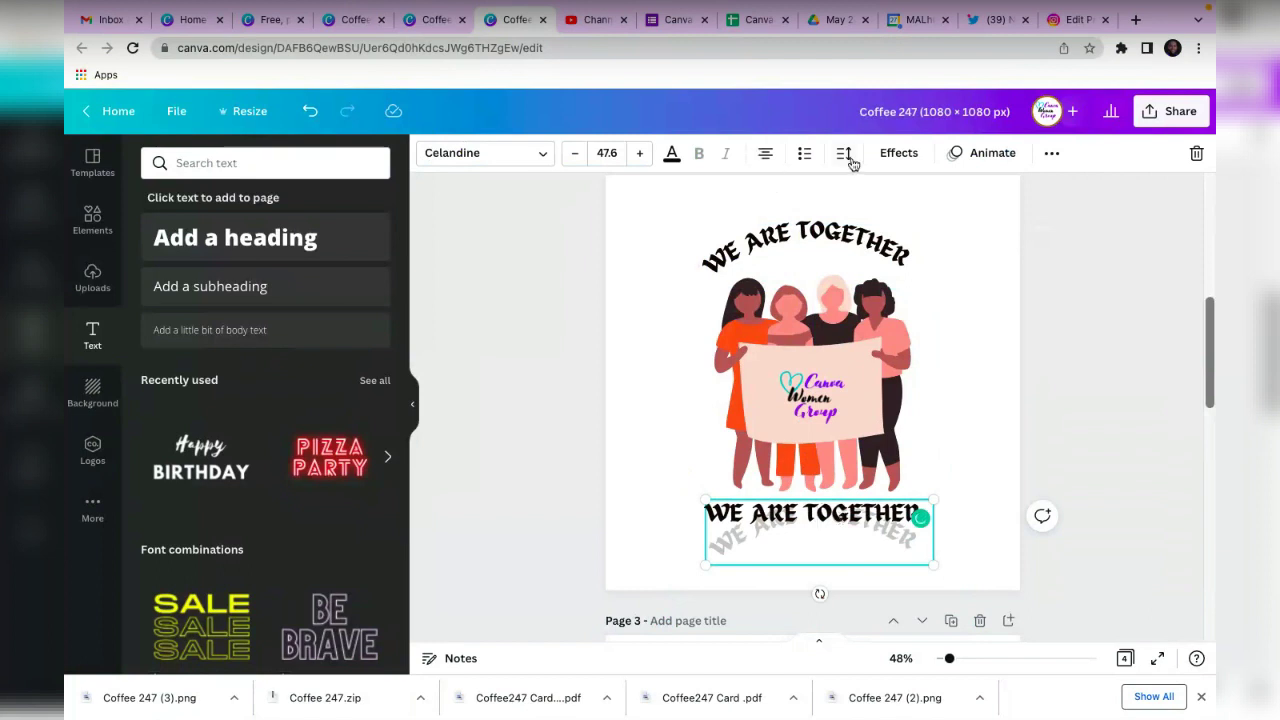
left_click(898, 153)
left_click(260, 595)
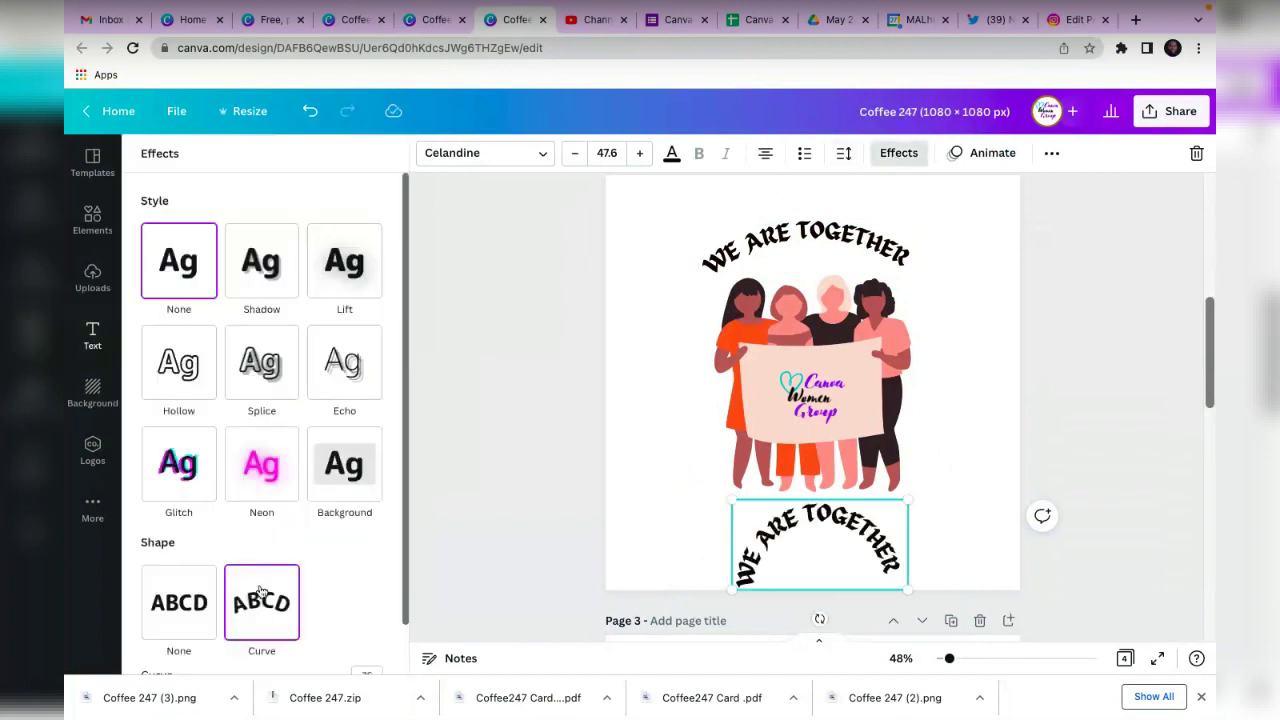
scroll(260, 592, "down", 1)
left_click_drag(352, 644, 211, 643)
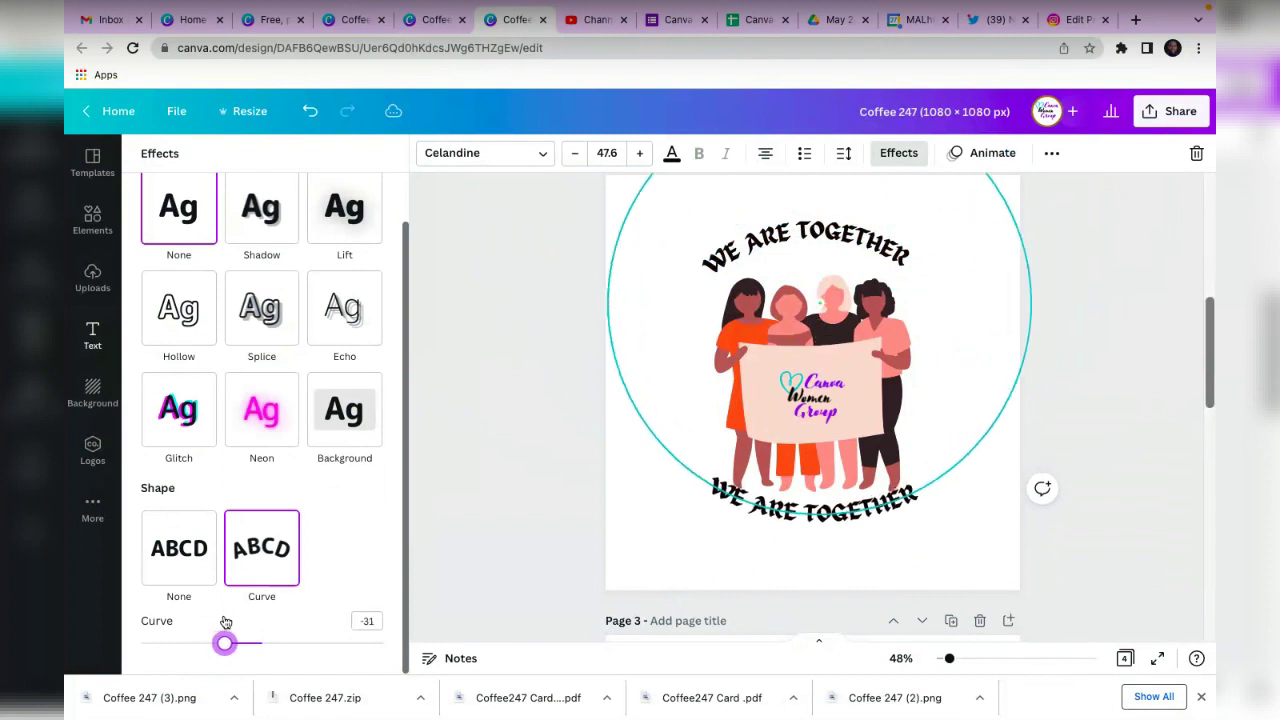
left_click_drag(213, 619, 216, 625)
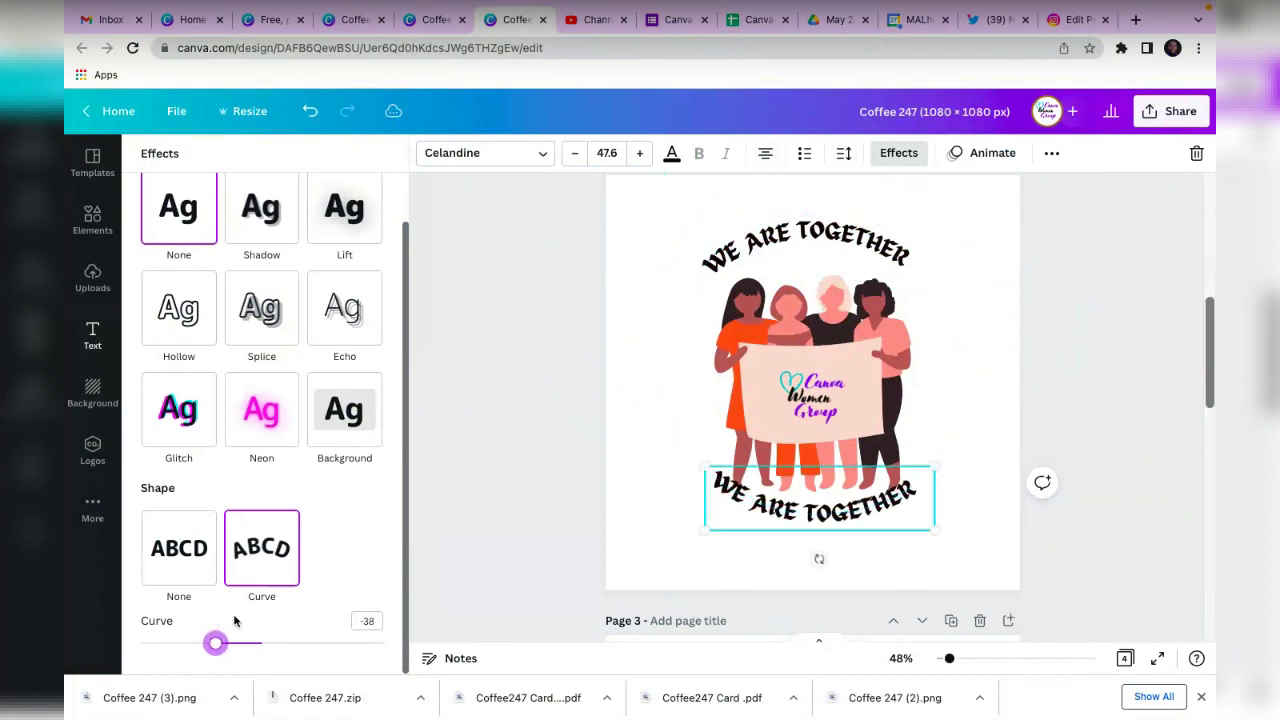
Check the upper title's curve setting and set the lower title's curve to -40 to mirror it.
left_click(812, 248)
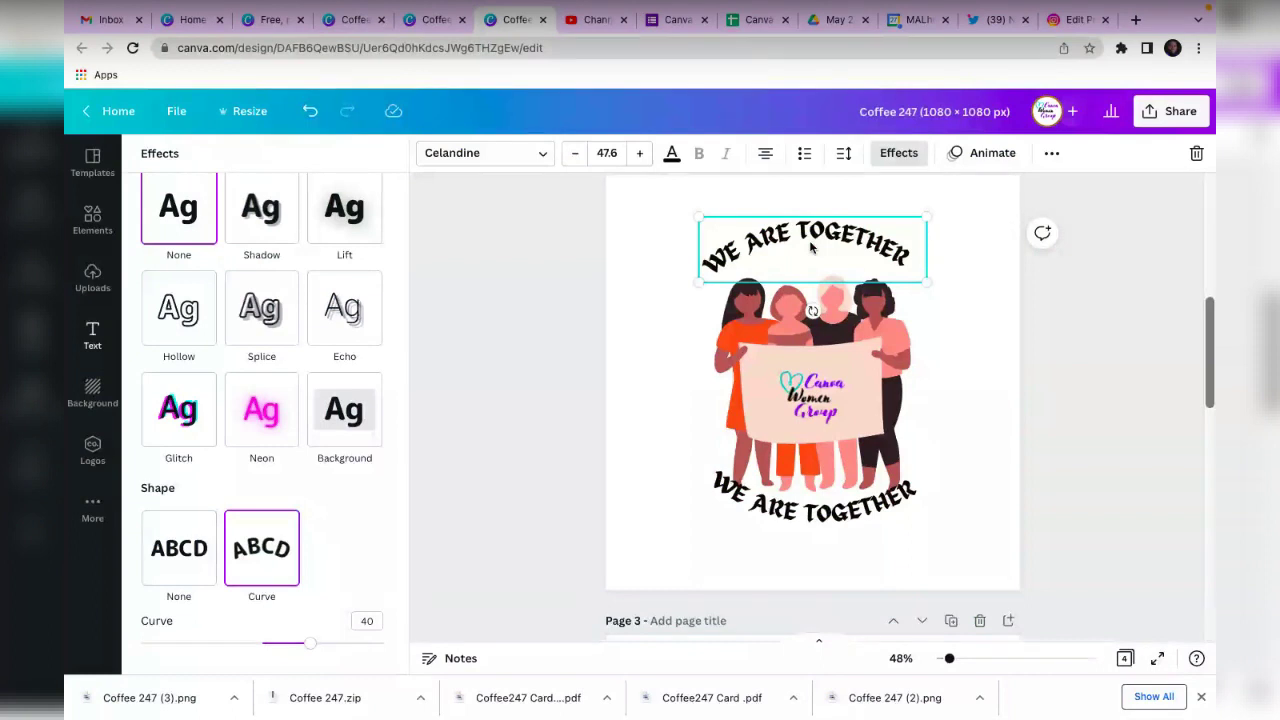
left_click(812, 248)
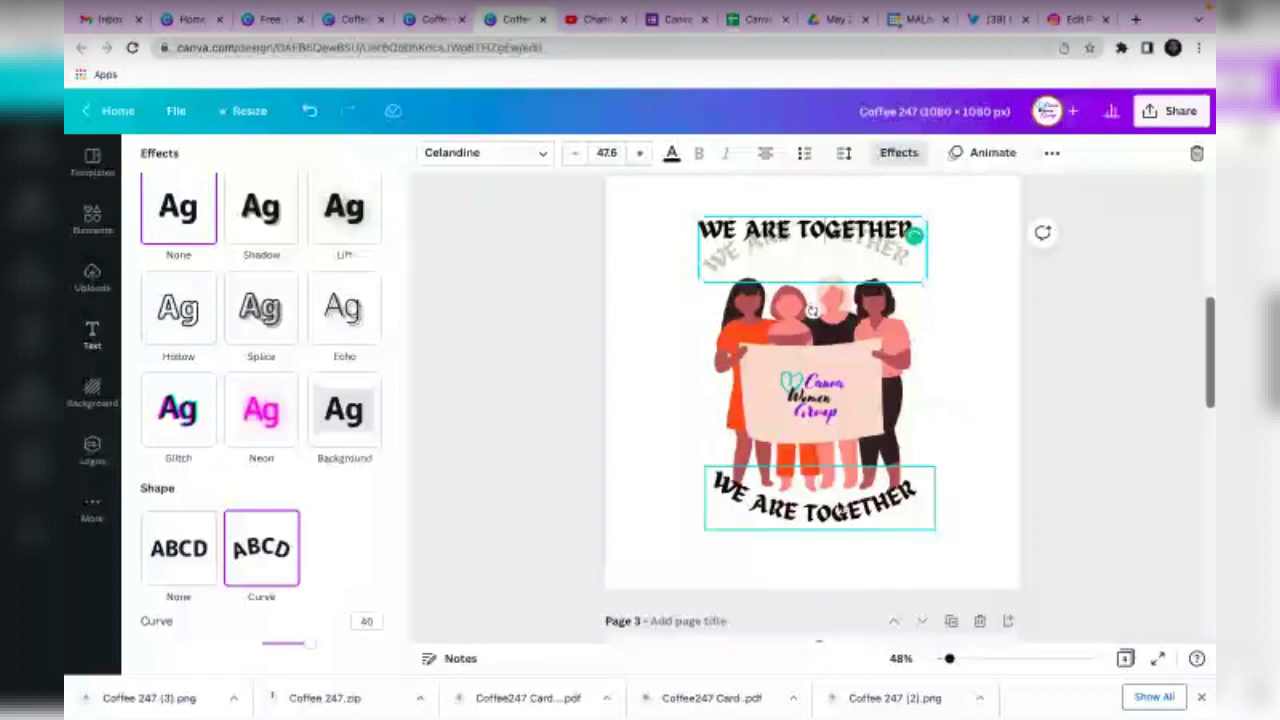
left_click(840, 505)
left_click_drag(215, 644, 213, 647)
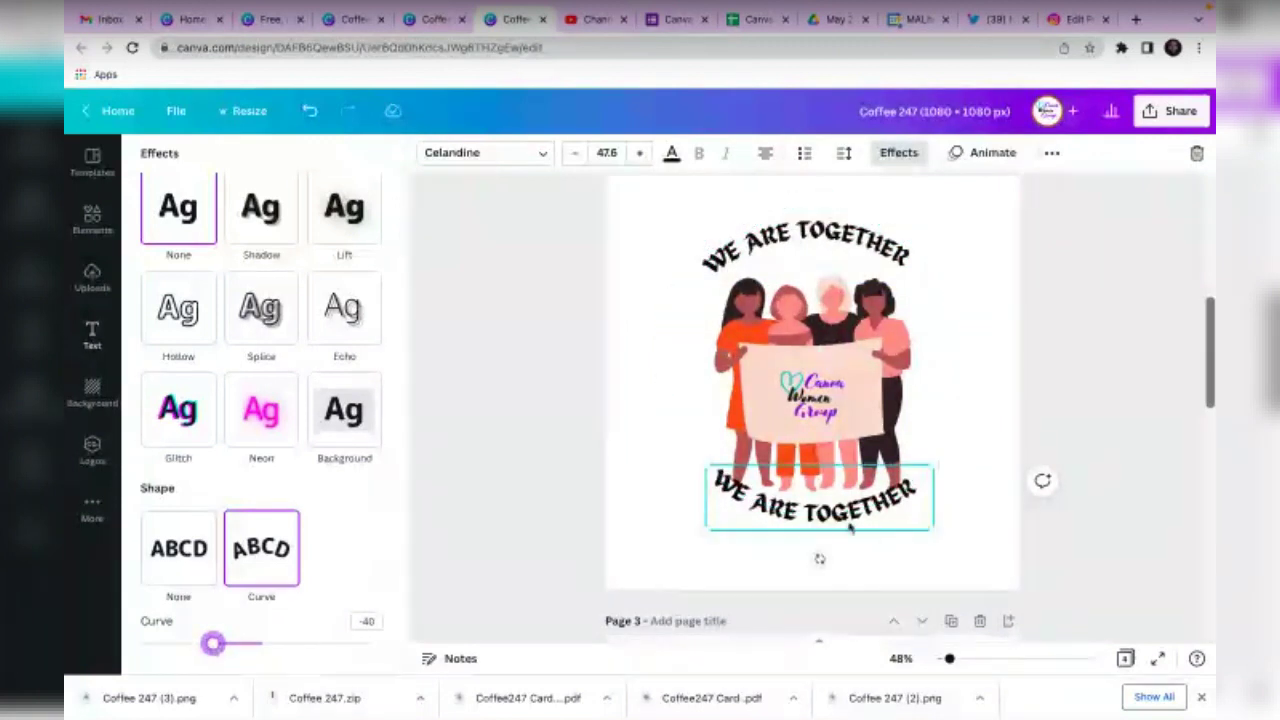
Move the lower curved title slightly down so it sits clear beneath the women's feet.
left_click(822, 248)
left_click(822, 248)
left_click(820, 517)
left_click_drag(820, 517, 818, 530)
left_click(928, 521)
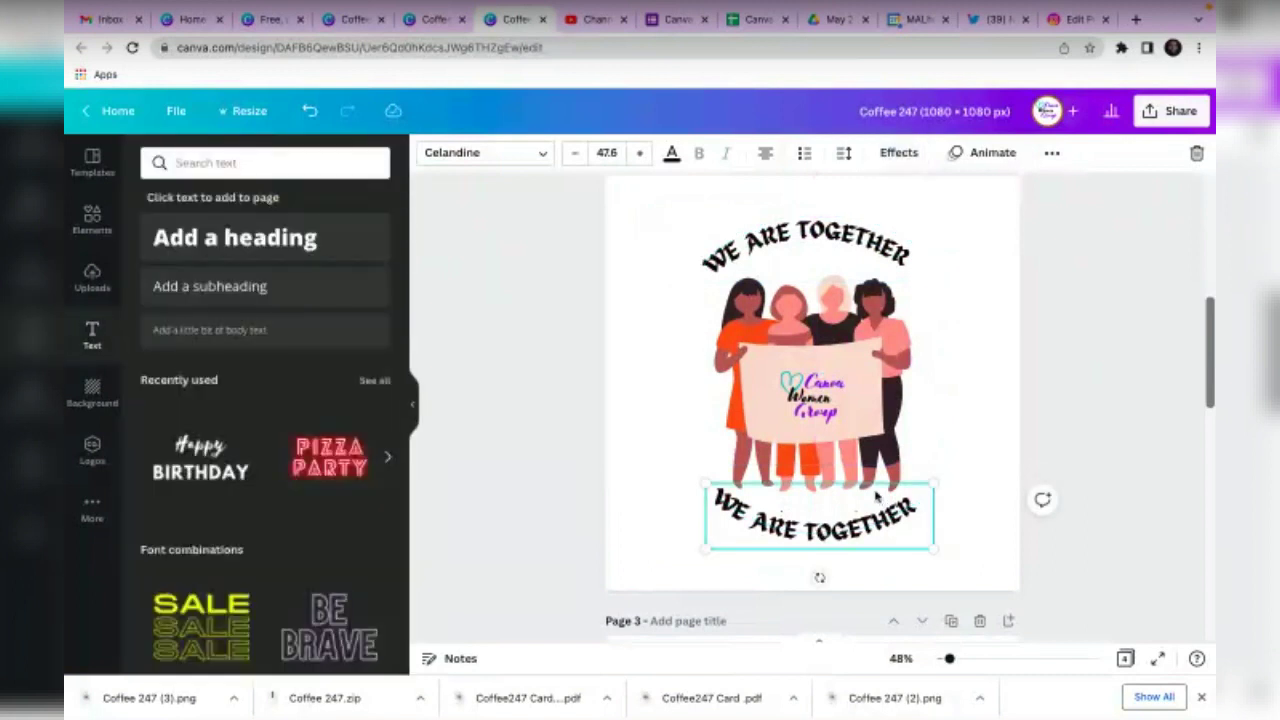
left_click_drag(817, 519, 815, 518)
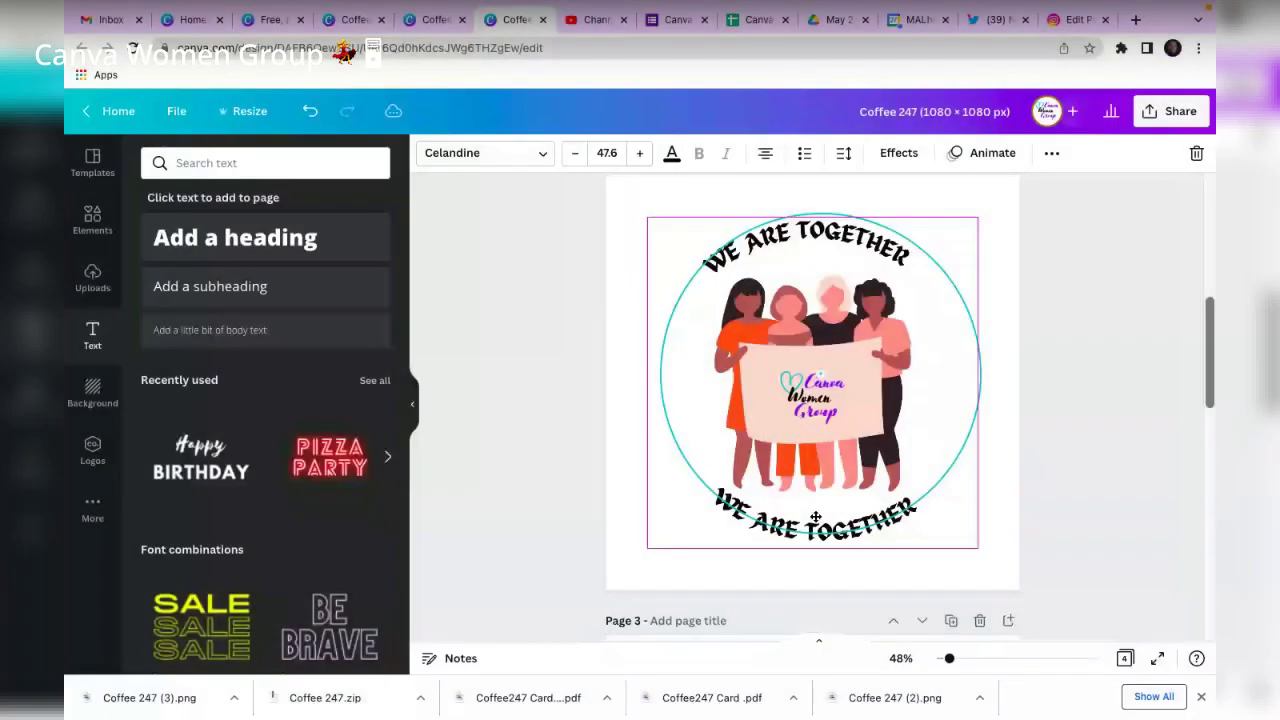
left_click_drag(815, 518, 815, 518)
left_click(962, 447)
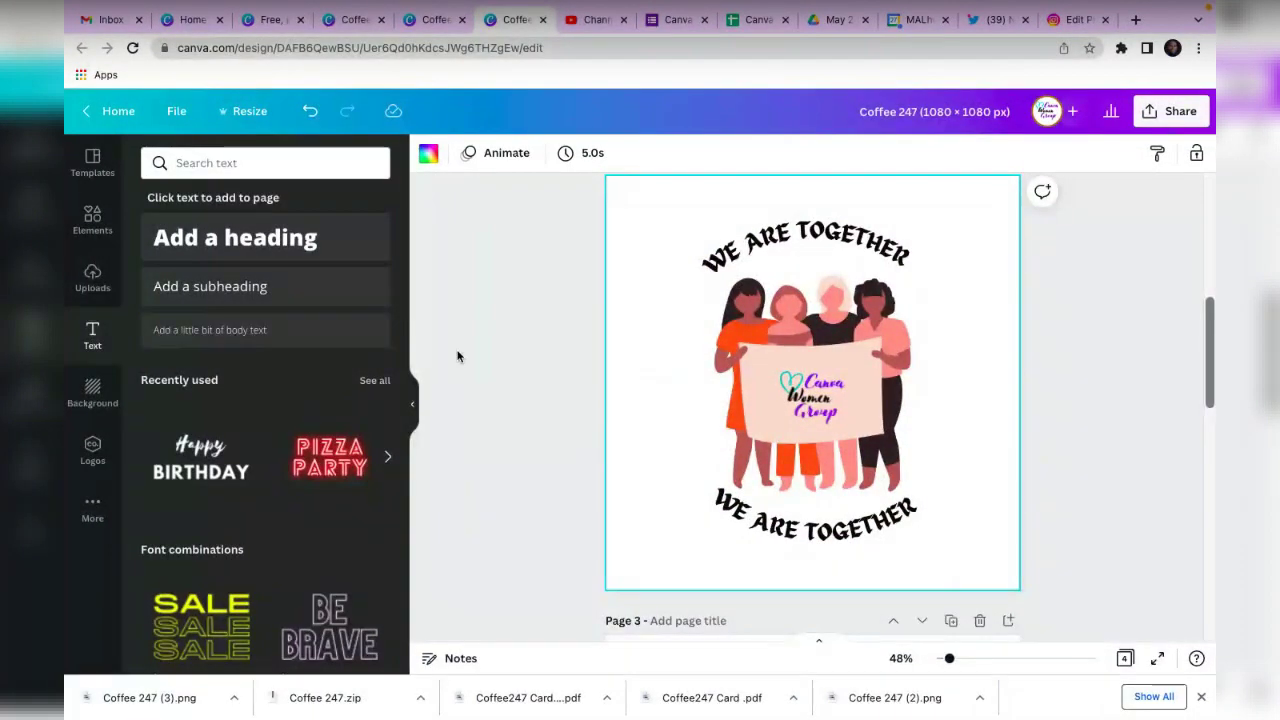
Copy the globe graphic from the pink page 1 and paste it onto page 2.
left_click(91, 222)
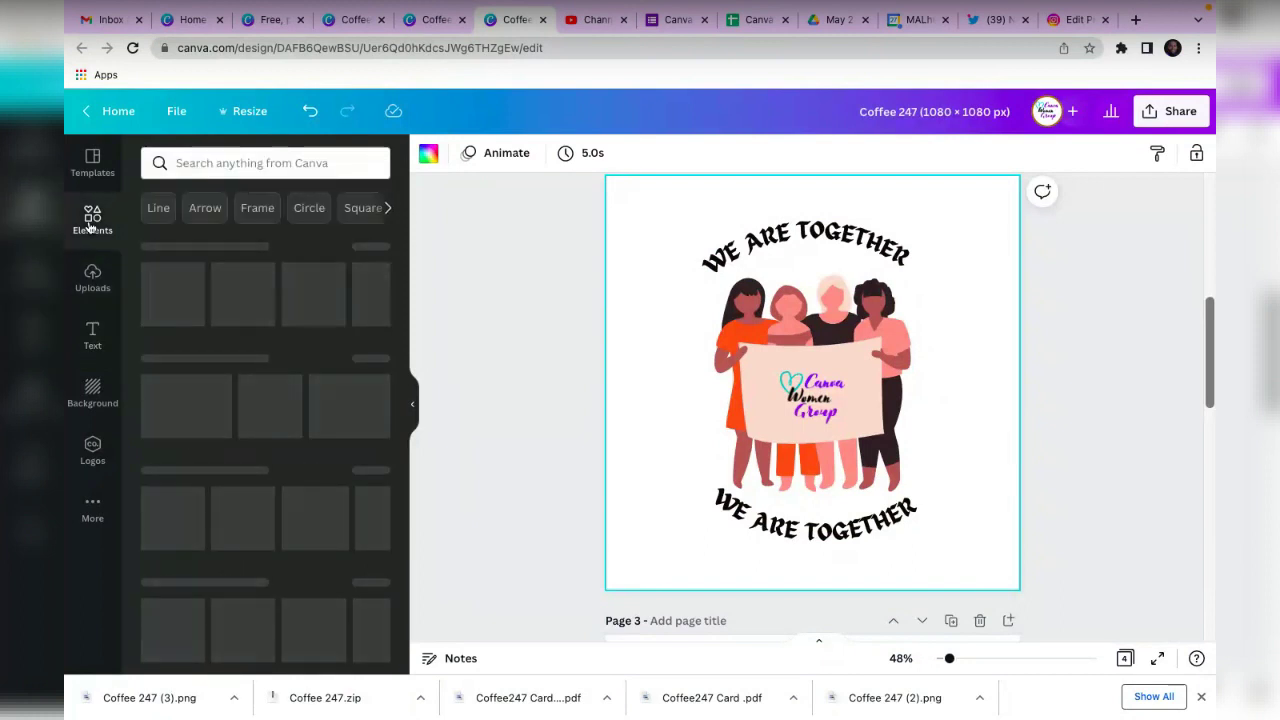
left_click(200, 165)
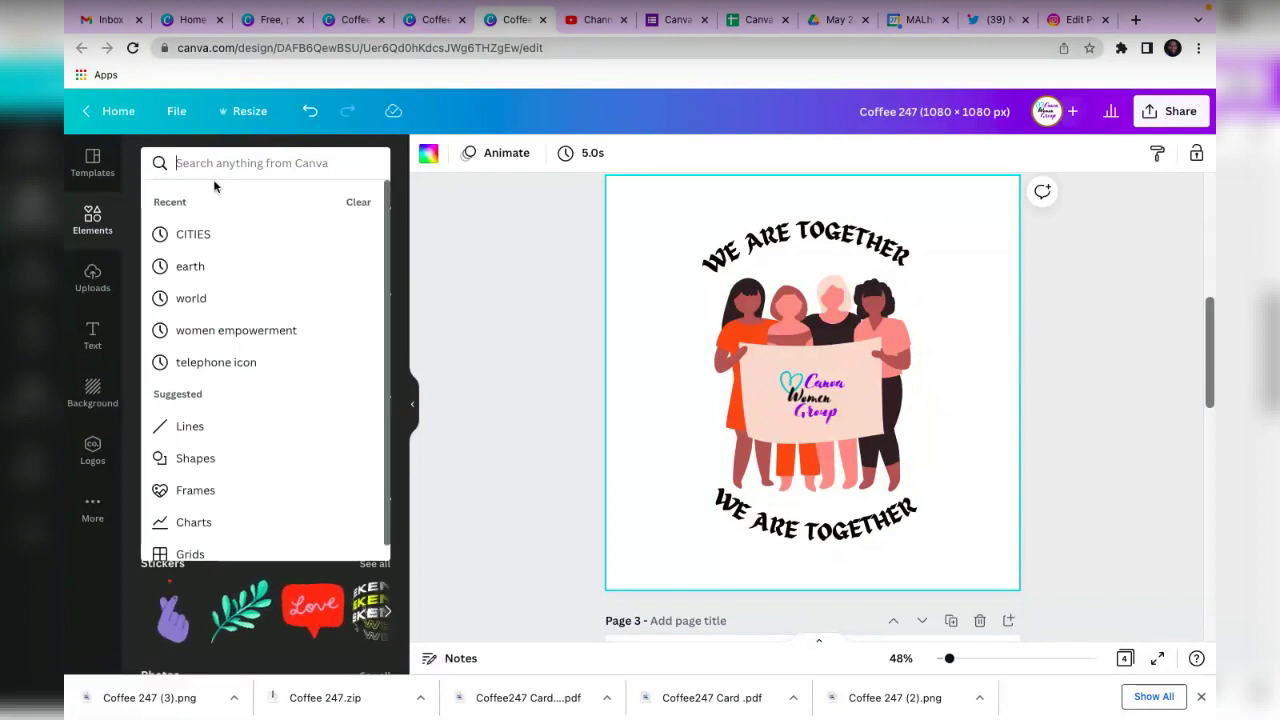
scroll(810, 215, "up", 6)
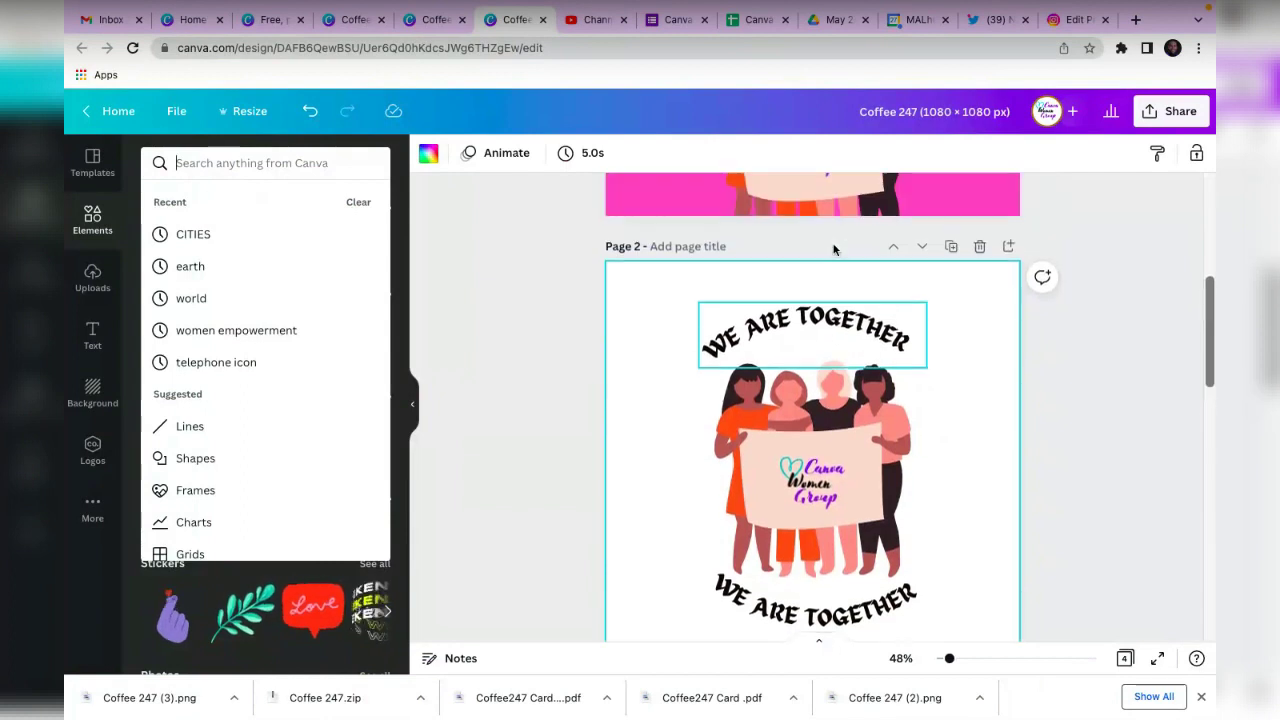
scroll(833, 248, "up", 3)
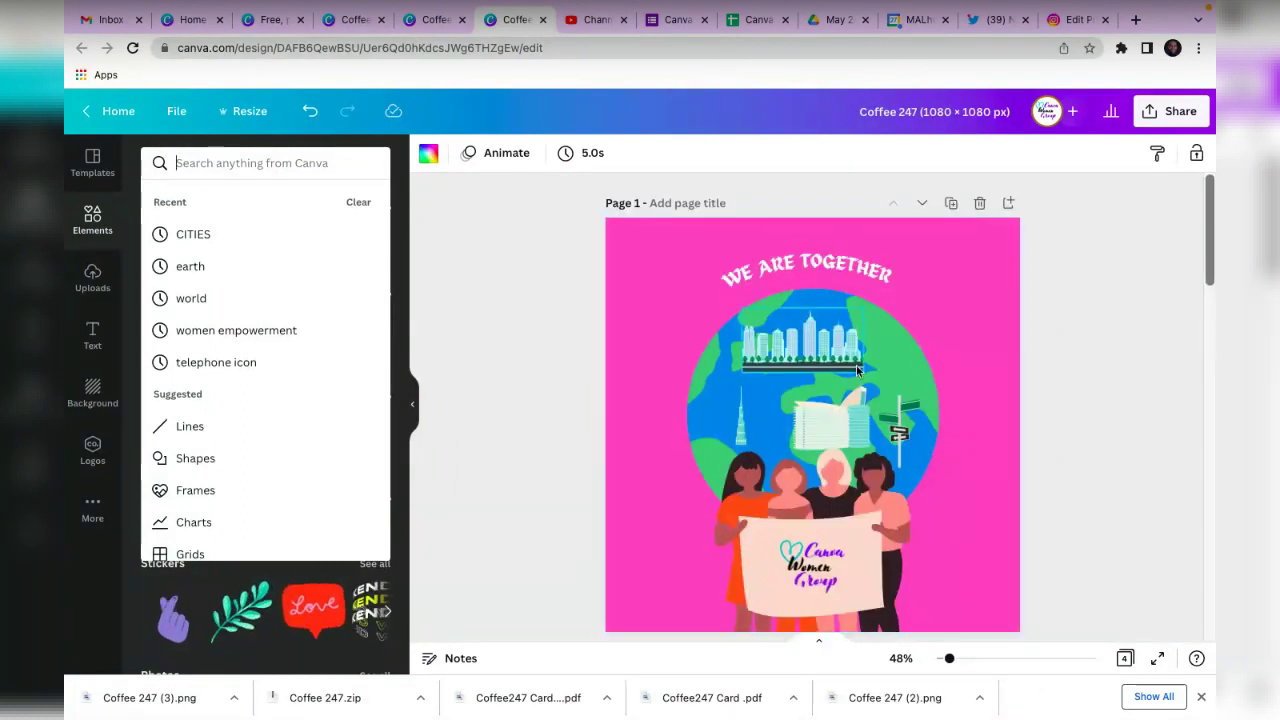
left_click(888, 370)
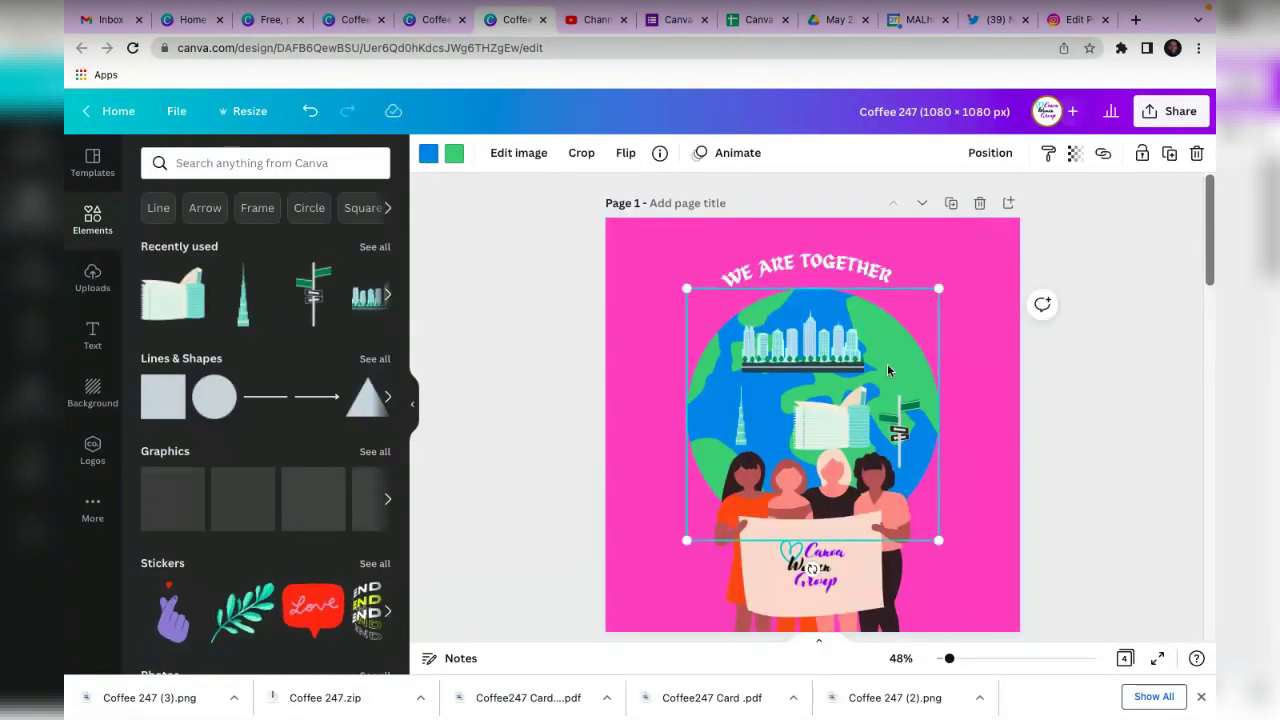
scroll(900, 350, "down", 6)
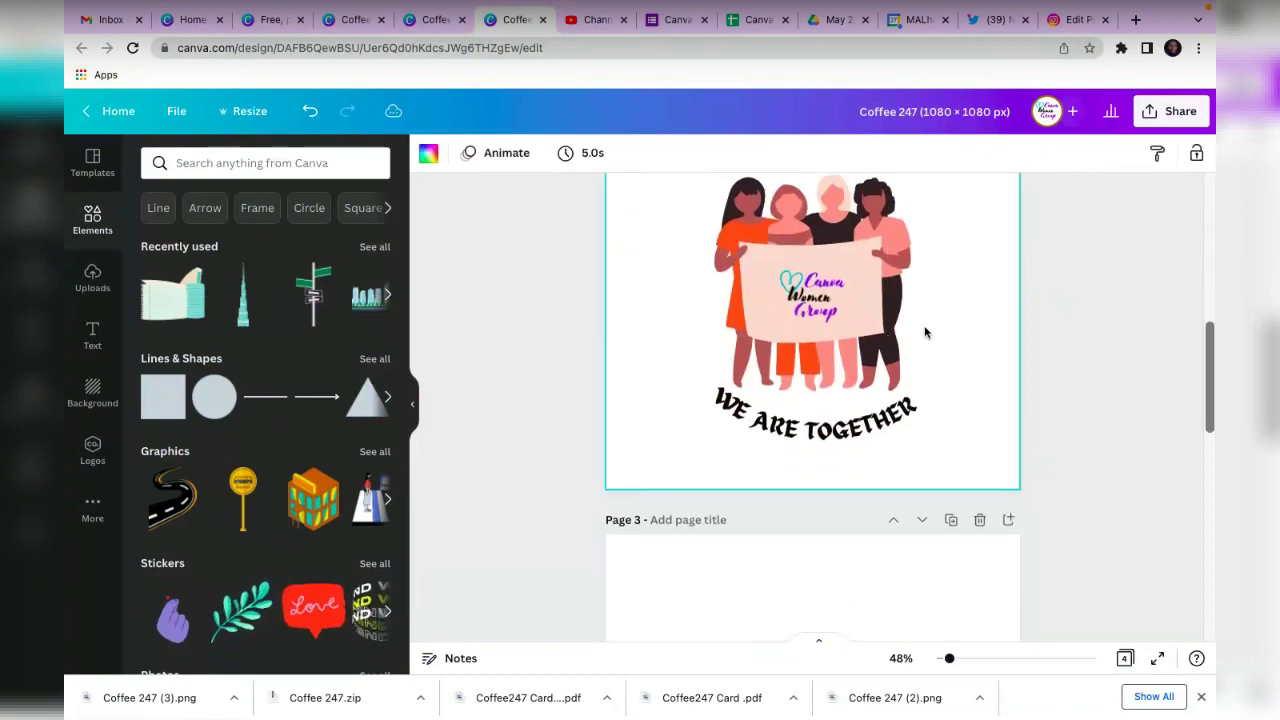
key("ctrl+v")
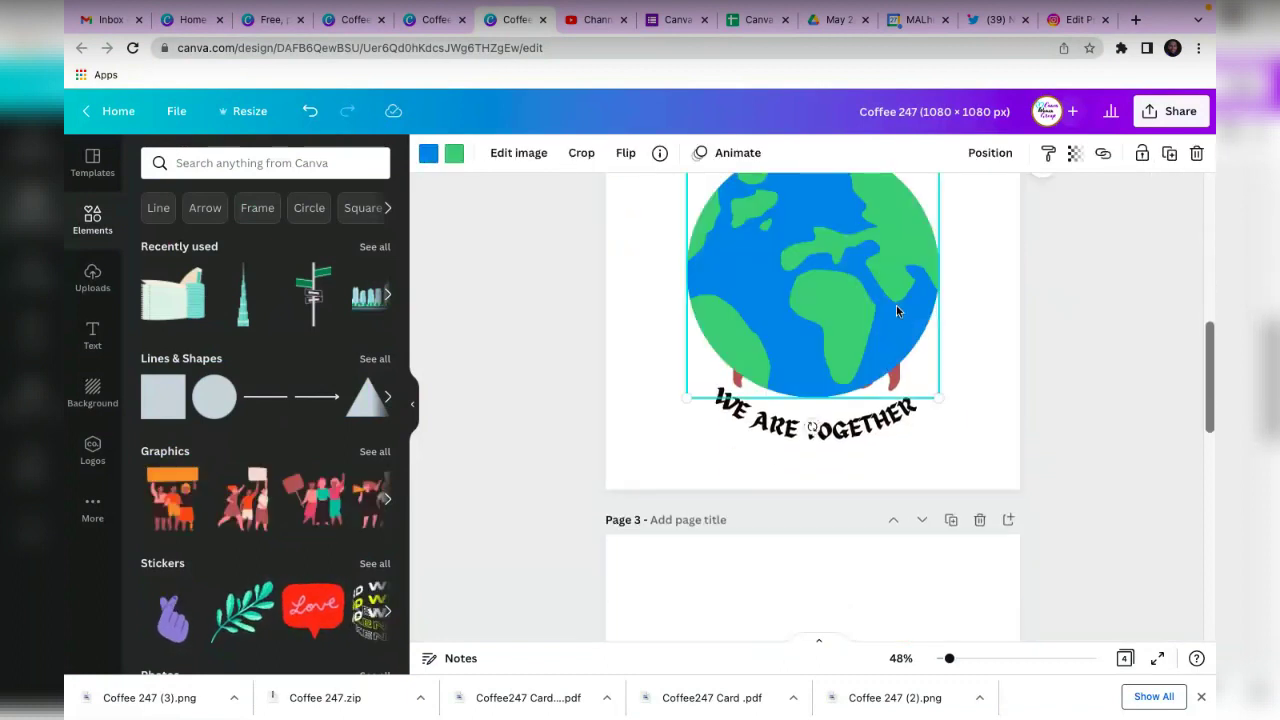
Send the pasted globe on page 2 to the back, behind the women illustration.
scroll(896, 305, "up", 3)
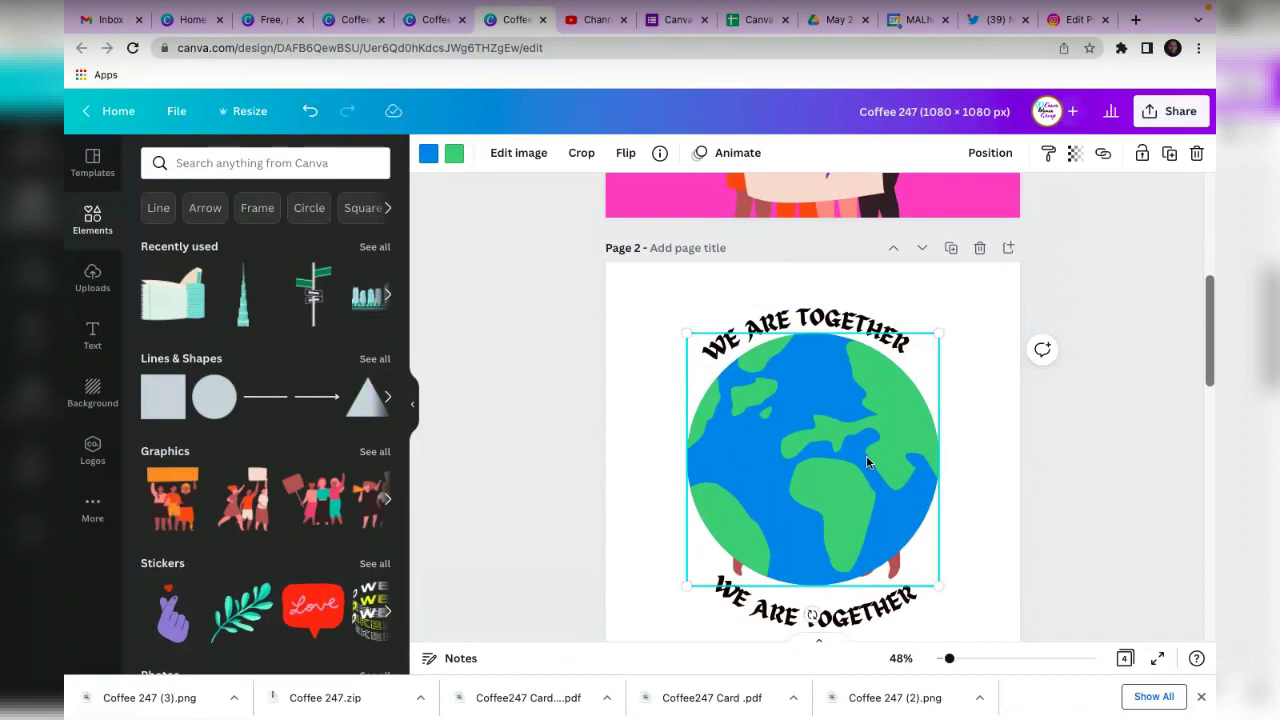
right_click(888, 430)
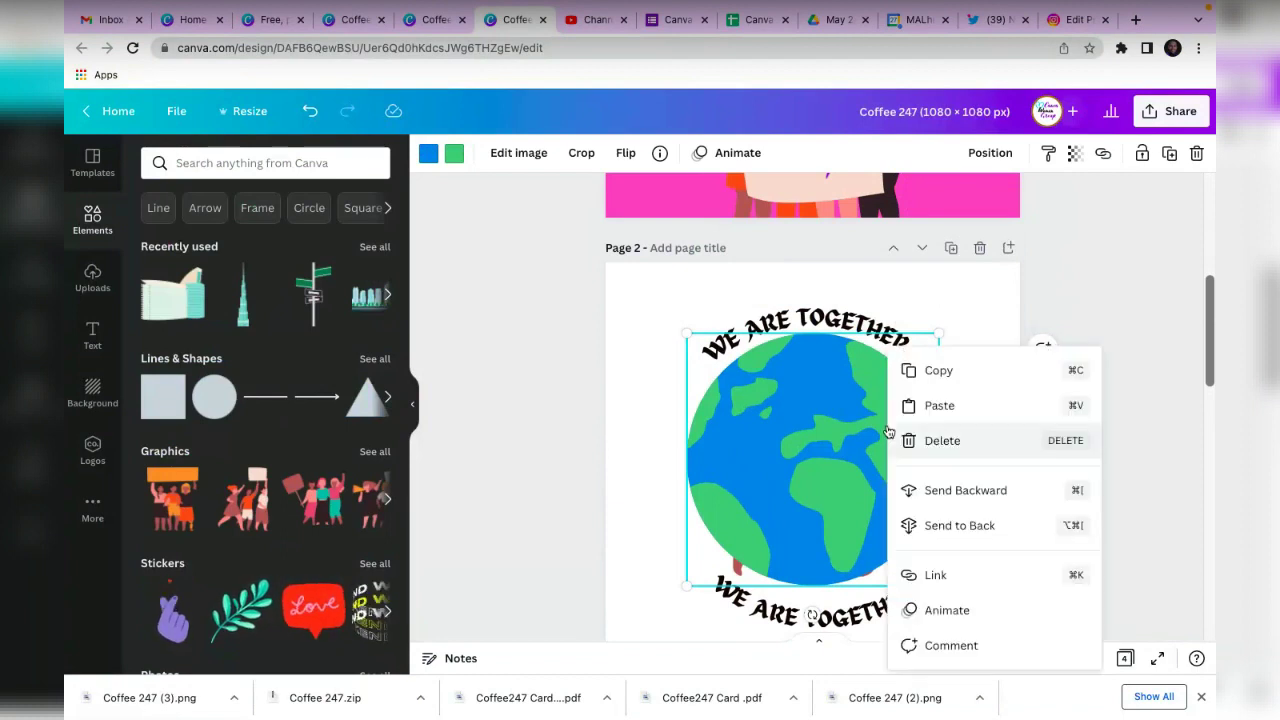
left_click(938, 488)
right_click(814, 492)
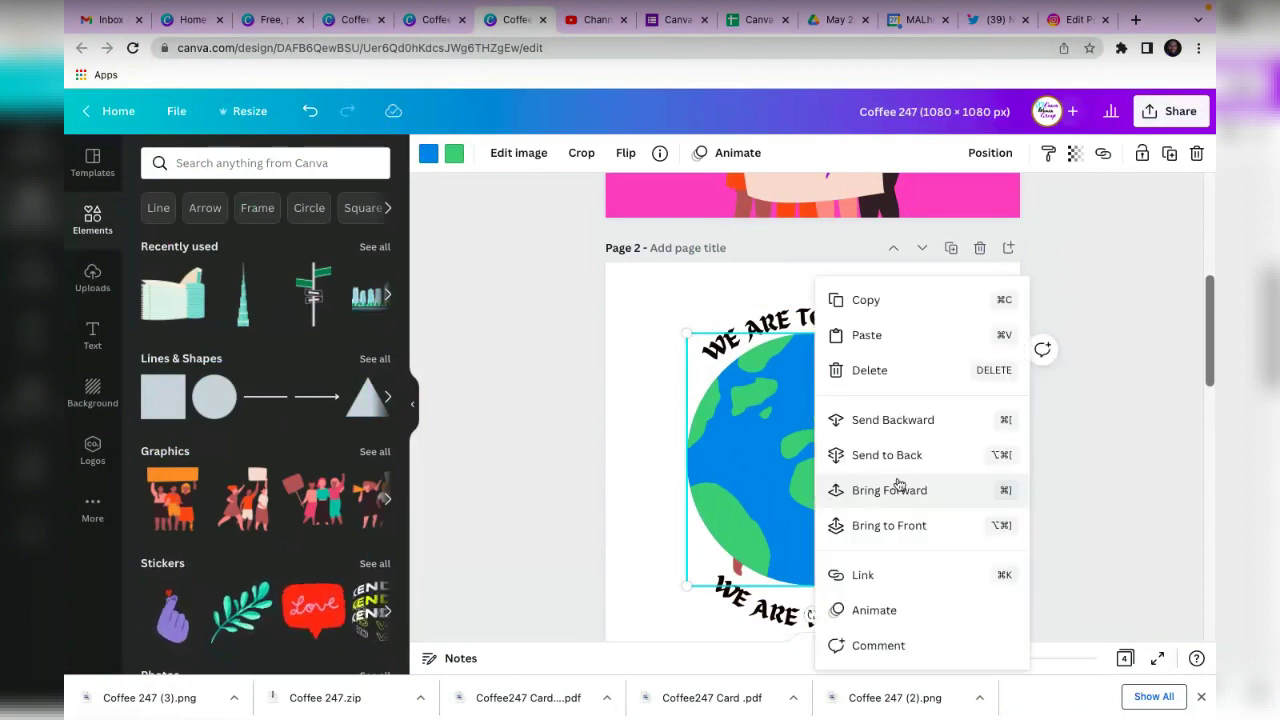
left_click(902, 455)
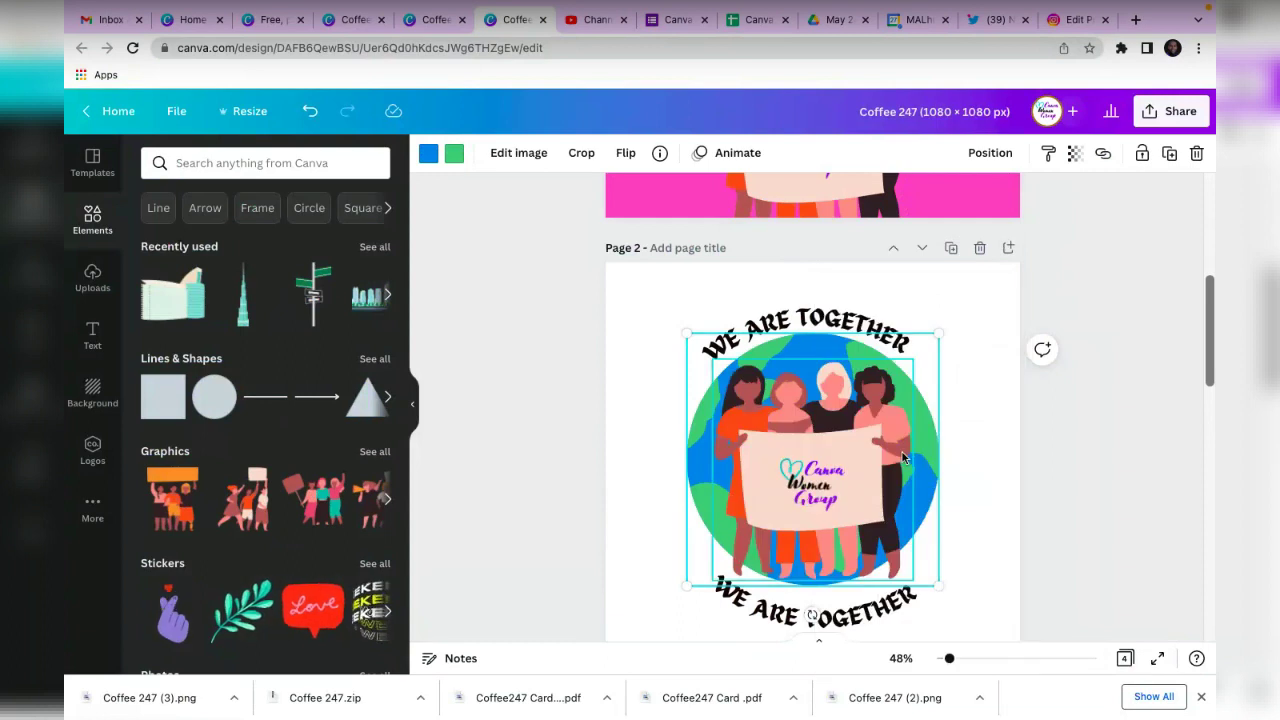
left_click(980, 405)
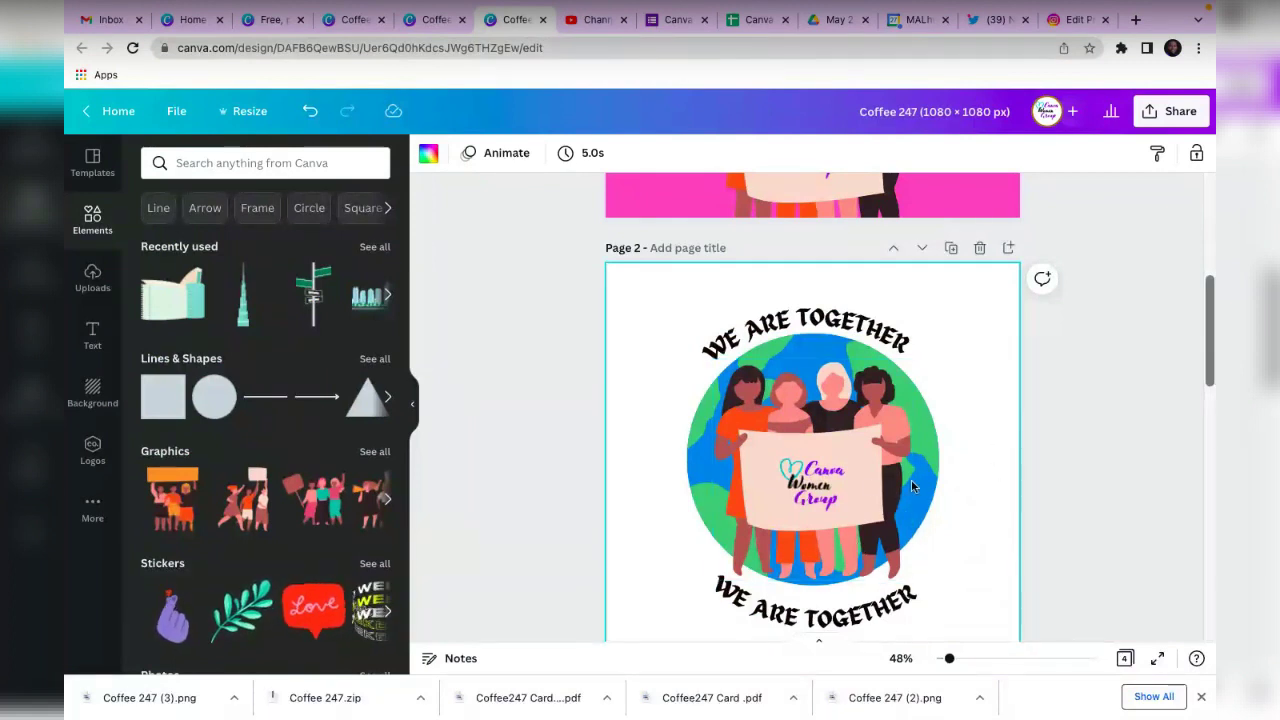
Shift the lower curved title sideways so it lines up with the upper title around the globe.
scroll(990, 380, "down", 1)
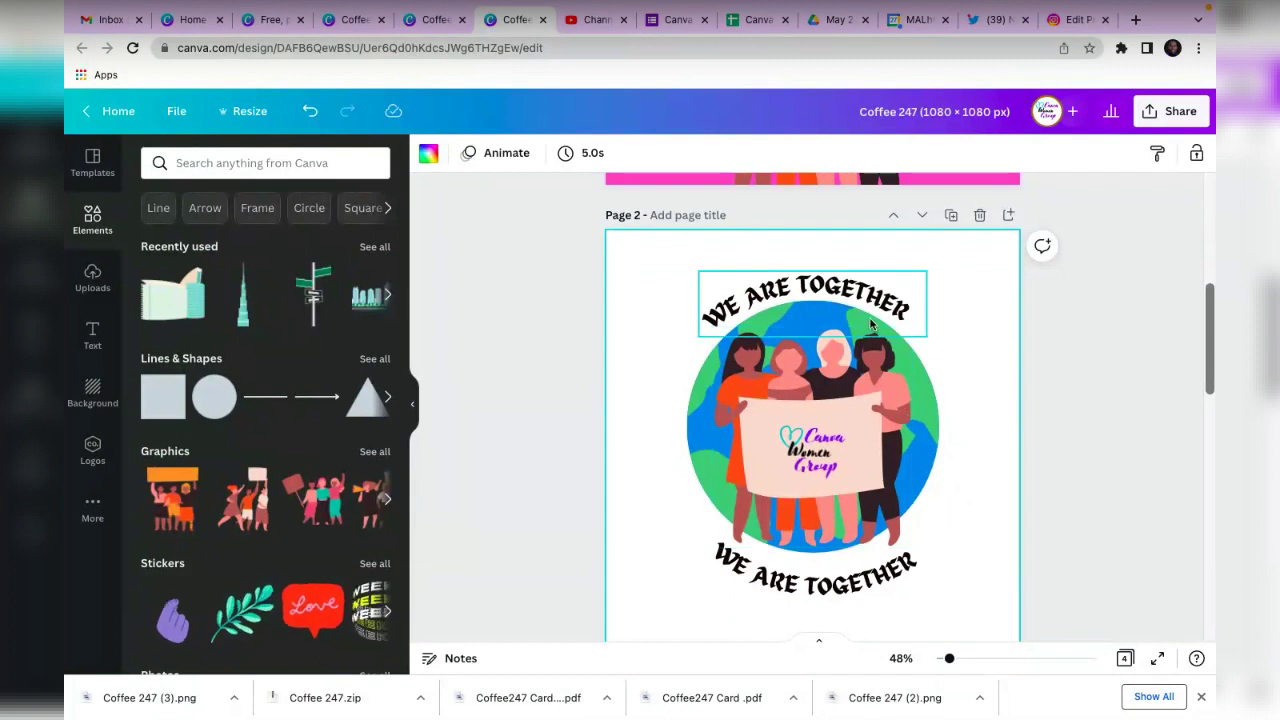
left_click_drag(882, 298, 880, 291)
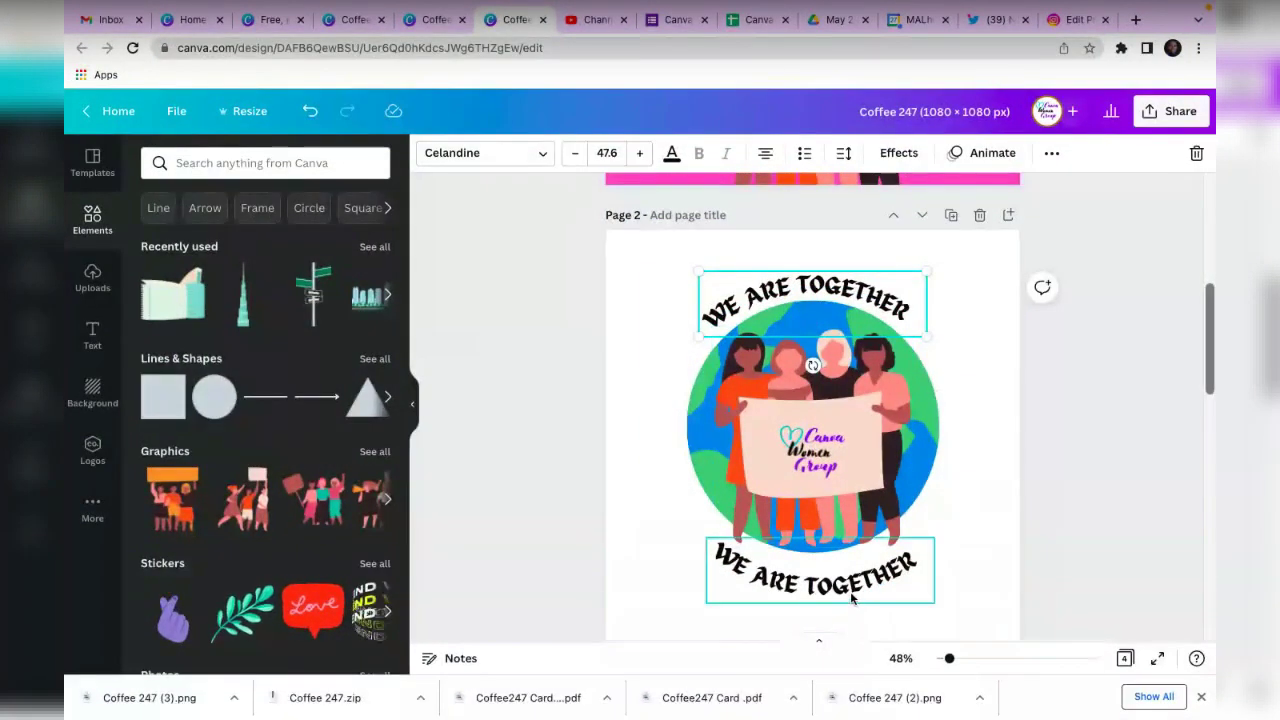
mouse_move(852, 597)
left_mouse_down()
mouse_move(852, 571)
mouse_move(840, 589)
left_mouse_up()
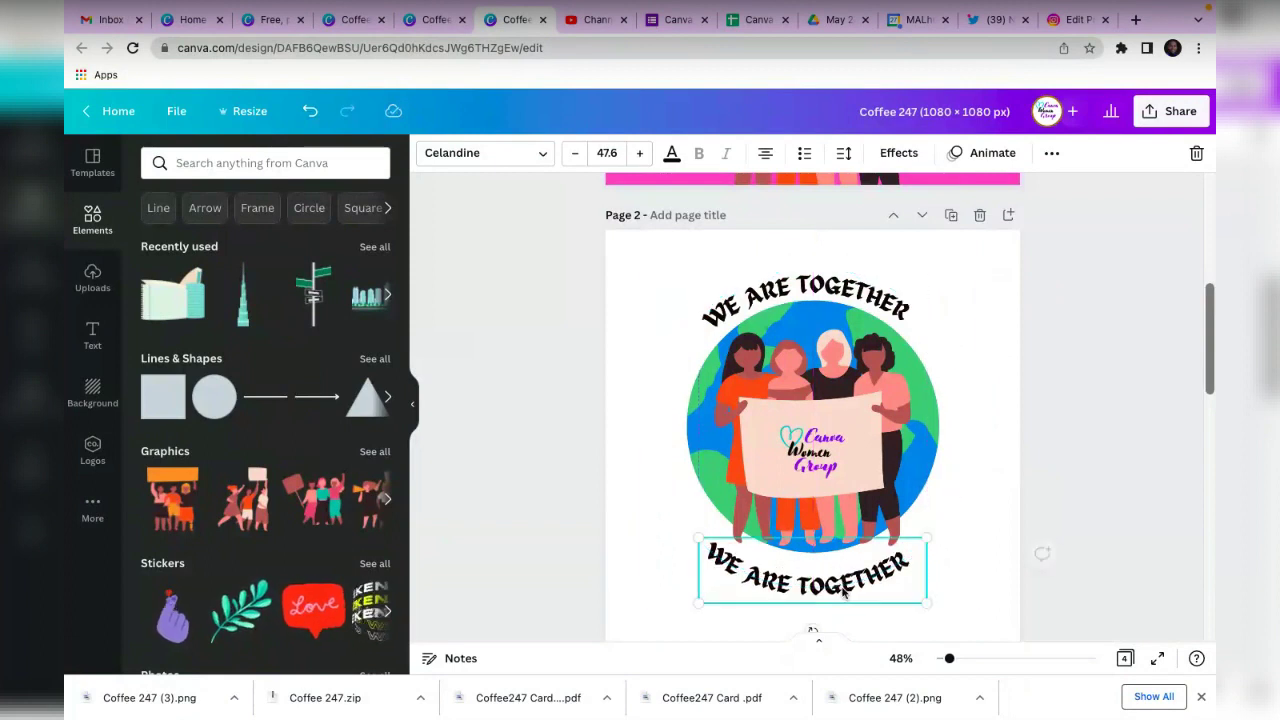
double_click(824, 589)
Show the page thumbnails and raise the centred lower title to hug the globe's bottom edge.
left_click(843, 637)
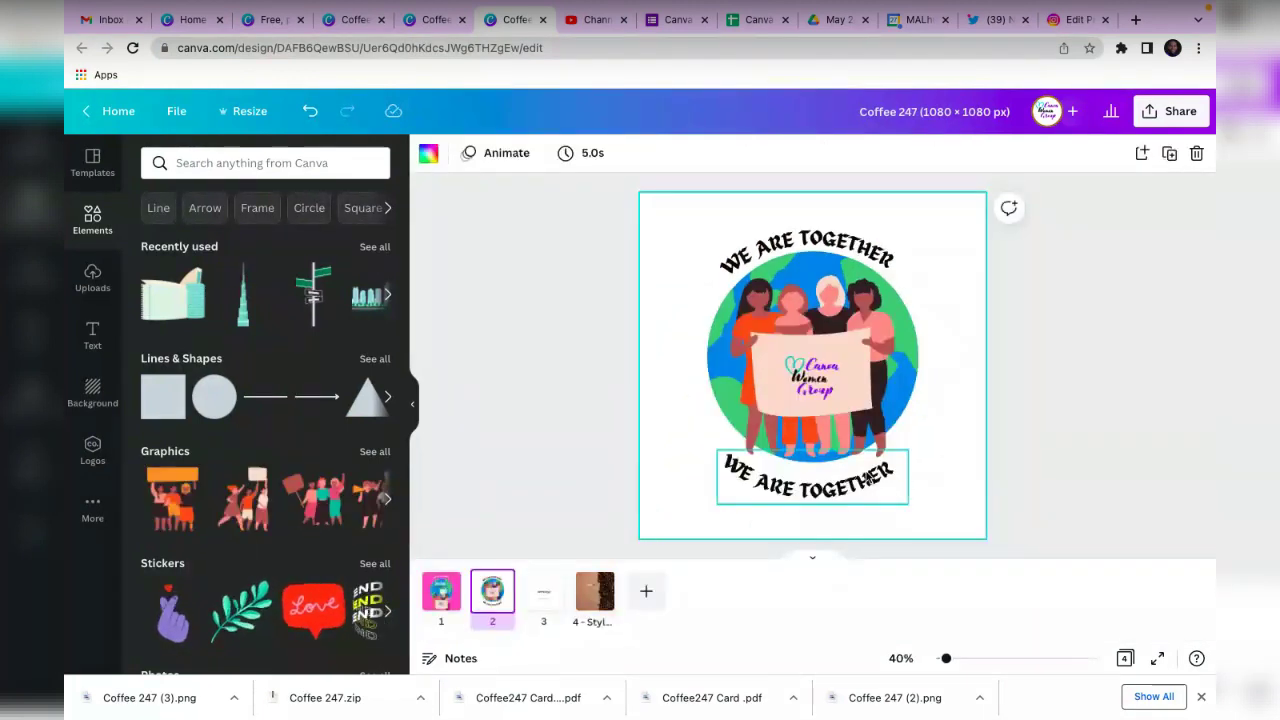
left_click_drag(815, 490, 815, 476)
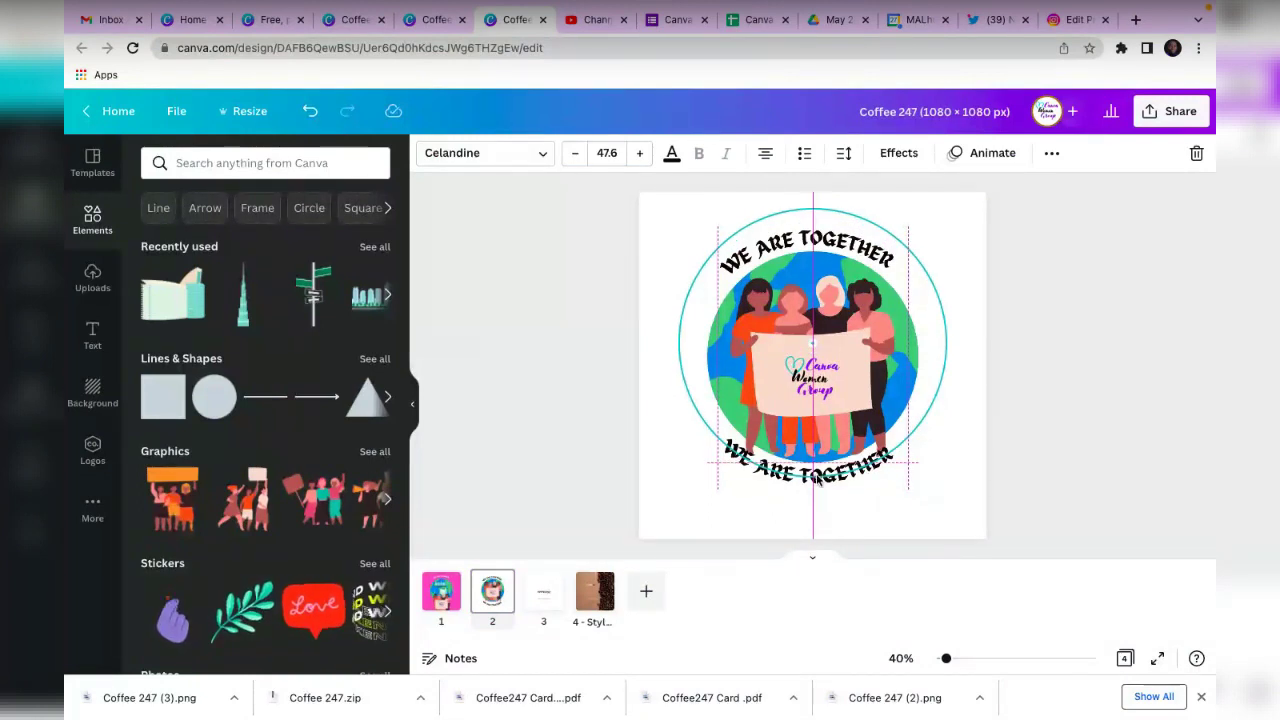
left_click(916, 538)
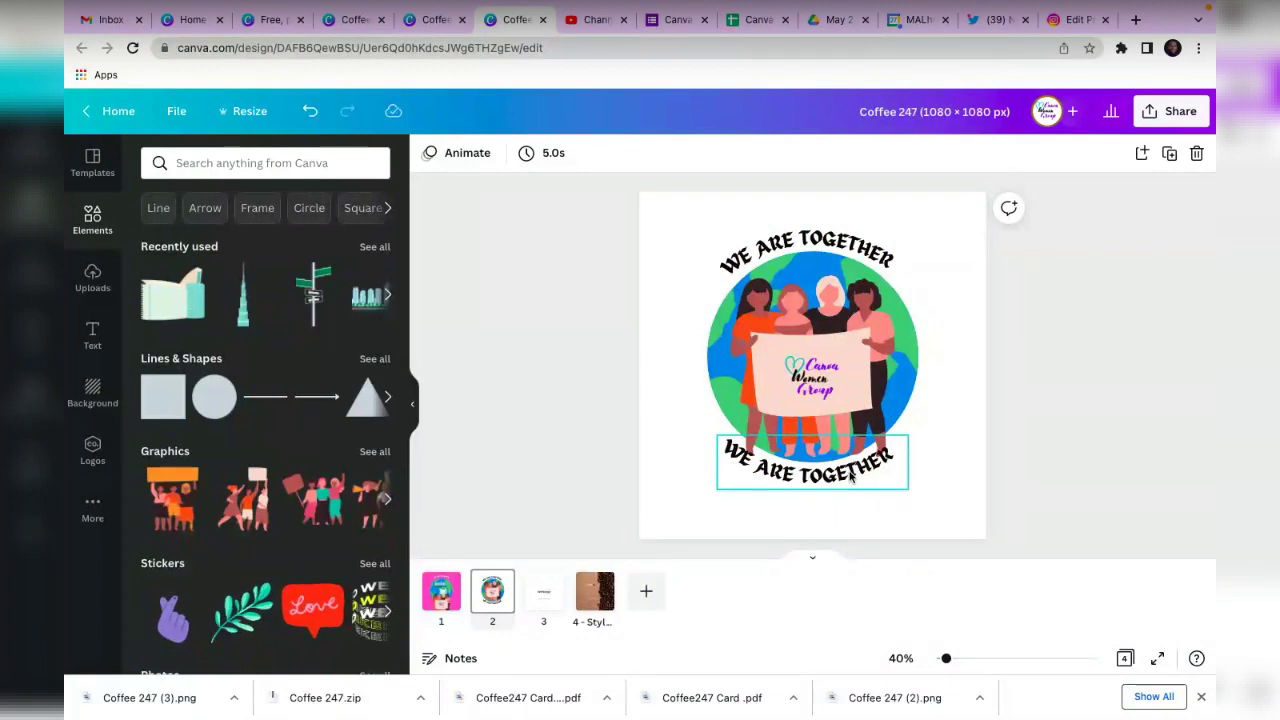
left_click_drag(846, 478, 847, 475)
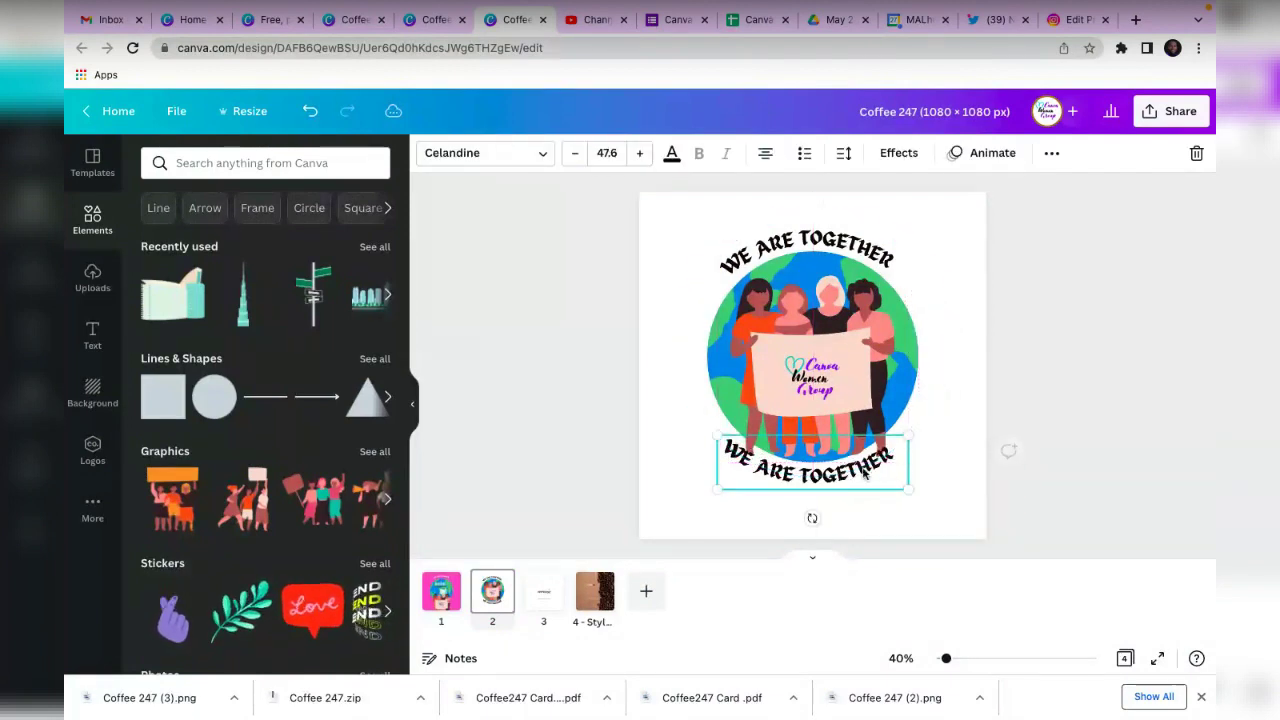
left_click(950, 467)
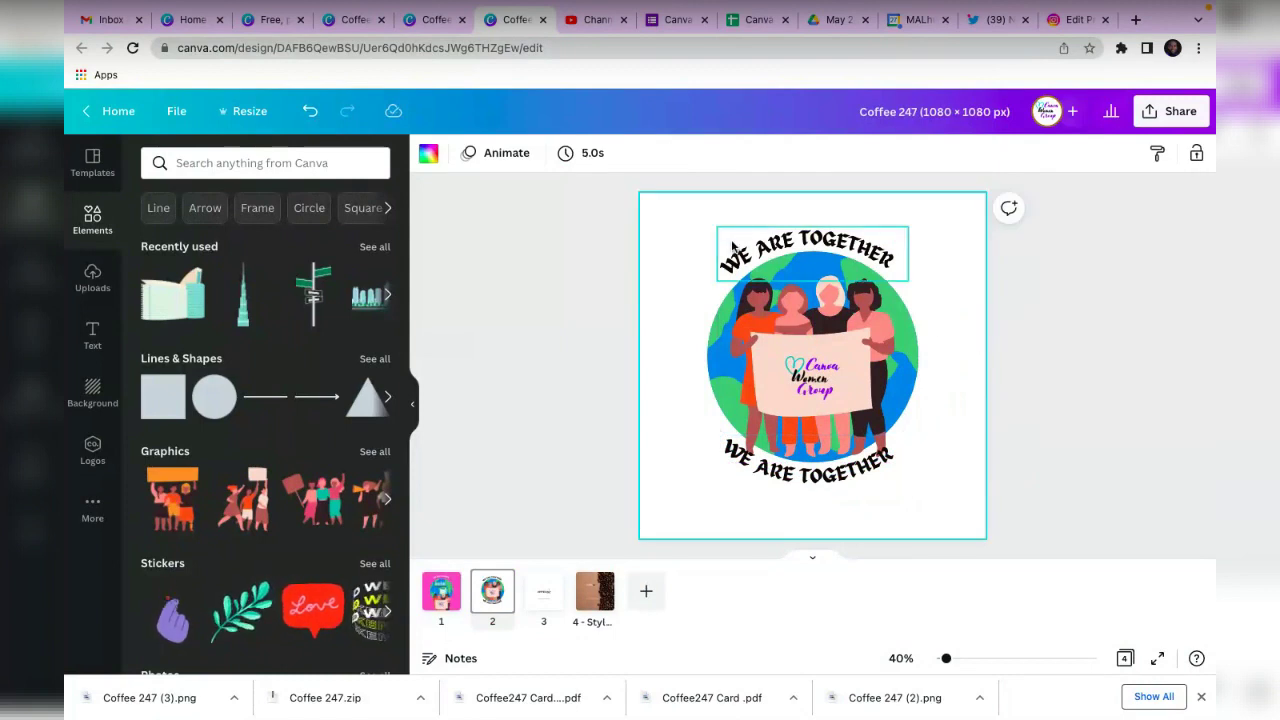
Search the elements library for money graphics.
left_click(187, 165)
type("MON")
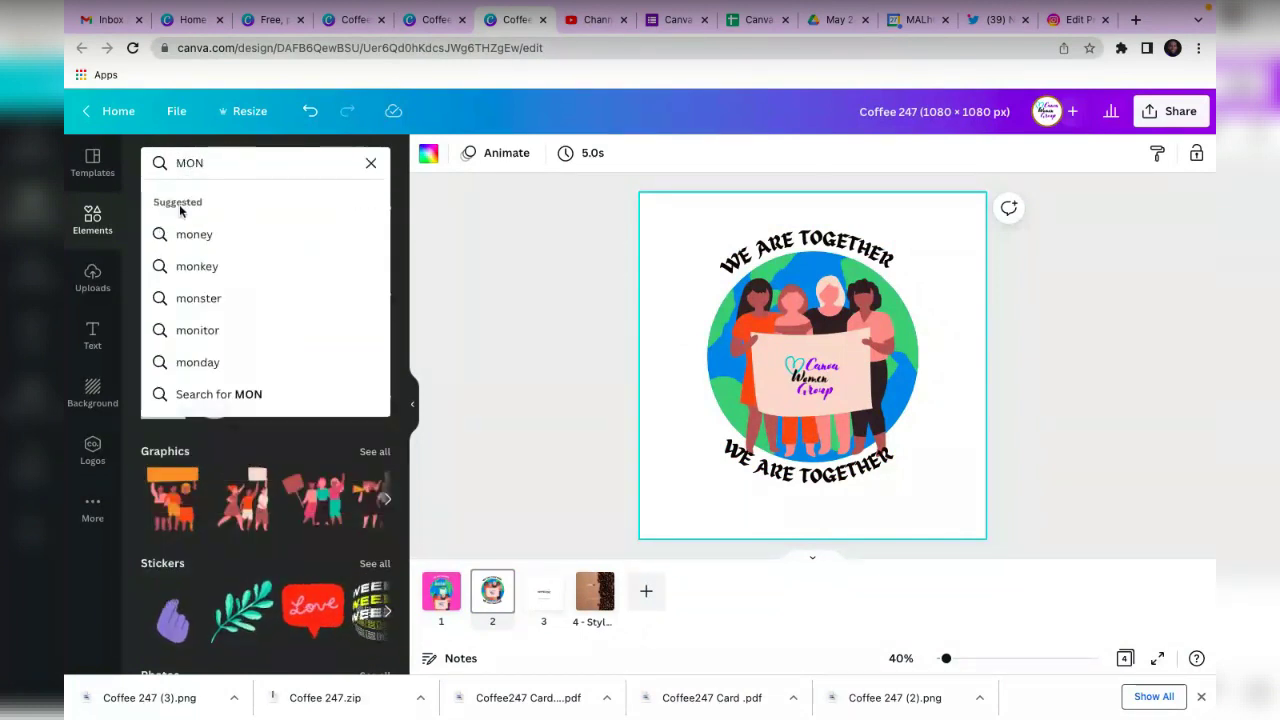
left_click(190, 234)
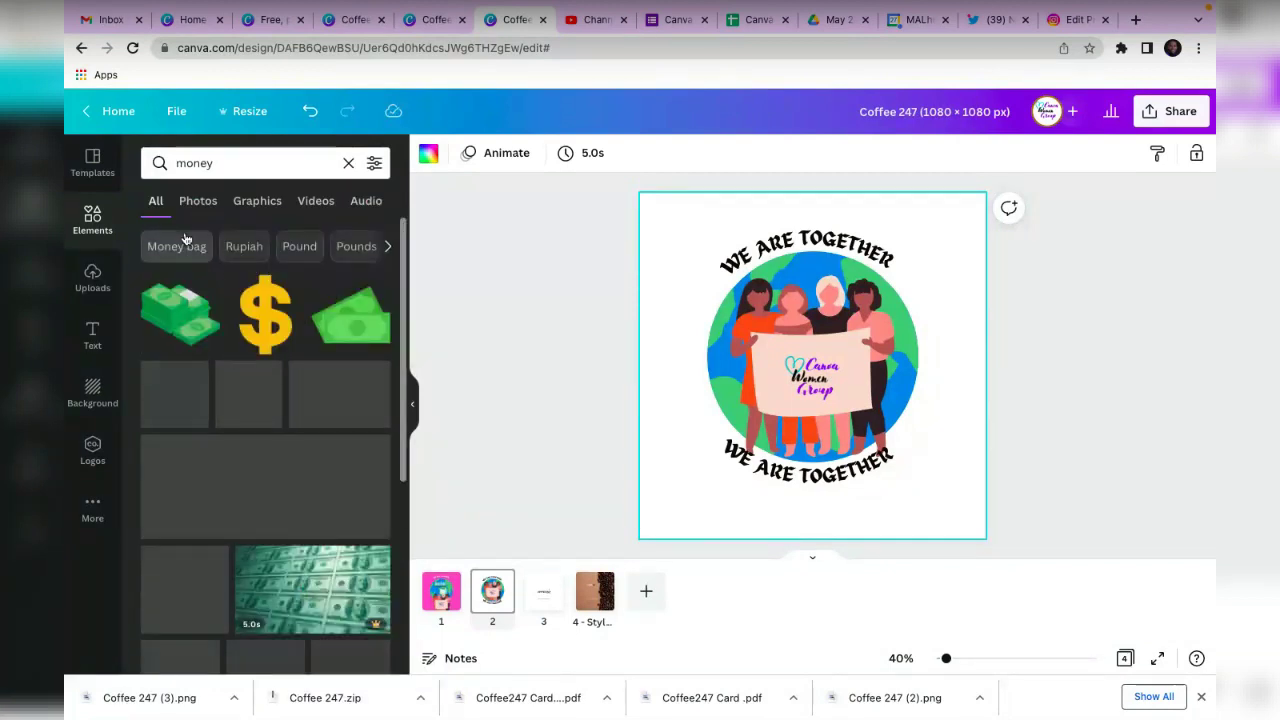
left_click(184, 312)
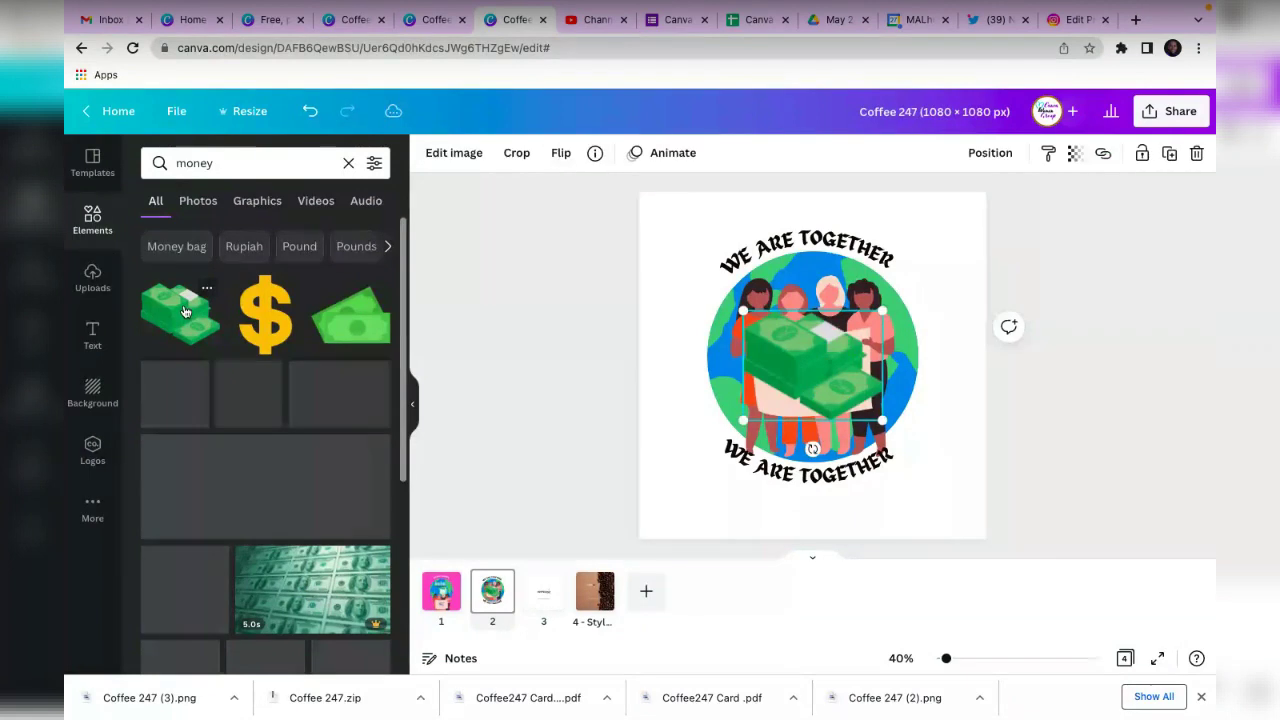
left_click_drag(884, 313, 677, 357)
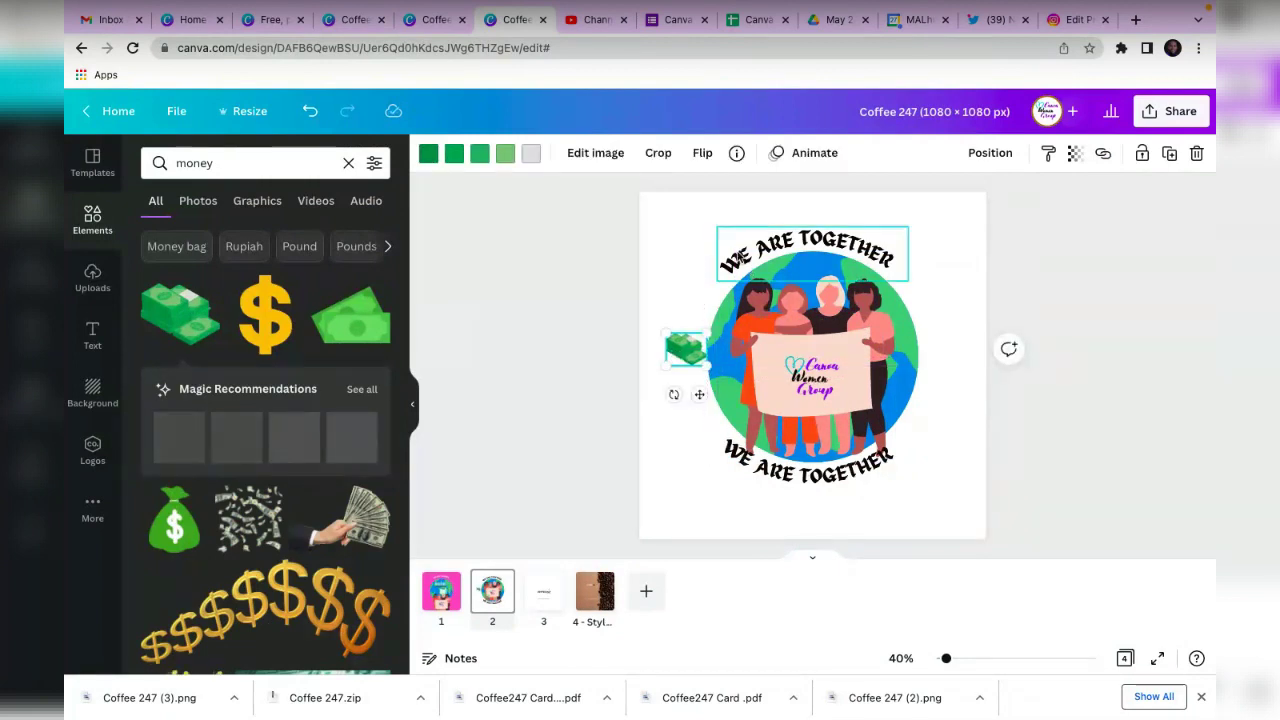
key("Delete")
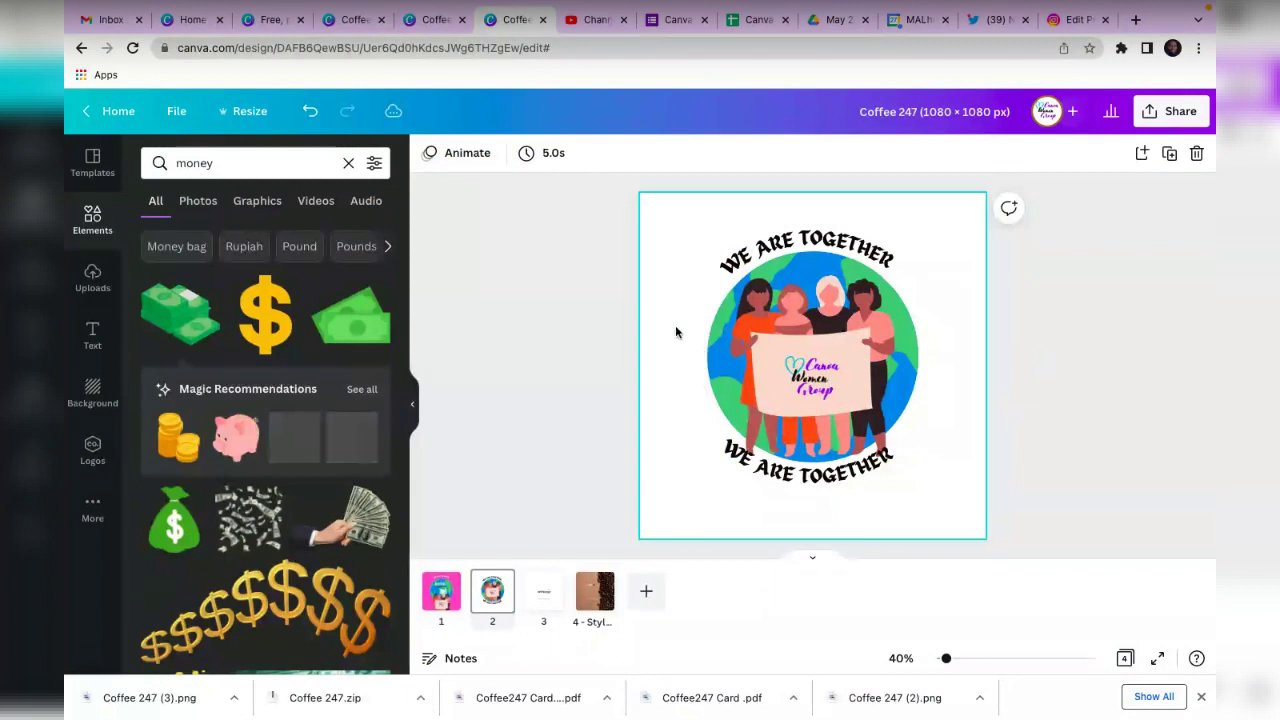
Scale down the whole globe, women and titles composition on page 2 and centre it on the page.
left_click_drag(703, 227, 880, 434)
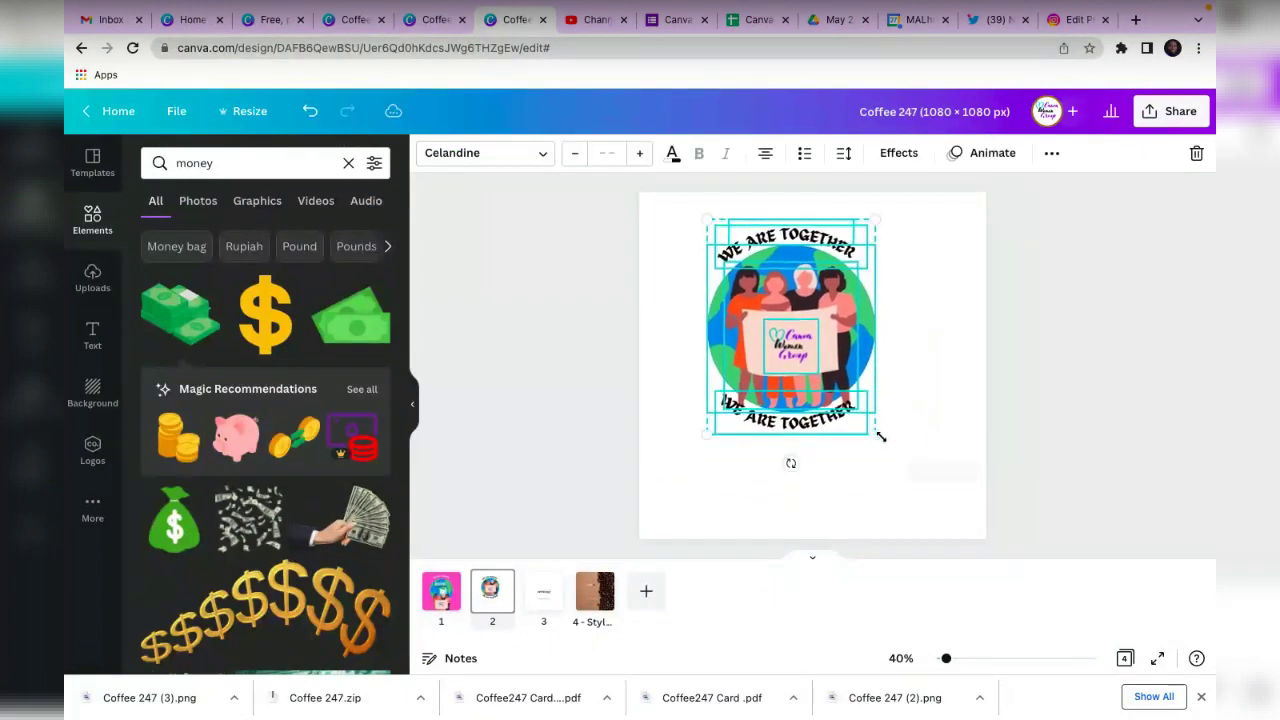
left_click(950, 407)
left_click_drag(711, 207, 894, 491)
left_click_drag(835, 340, 856, 373)
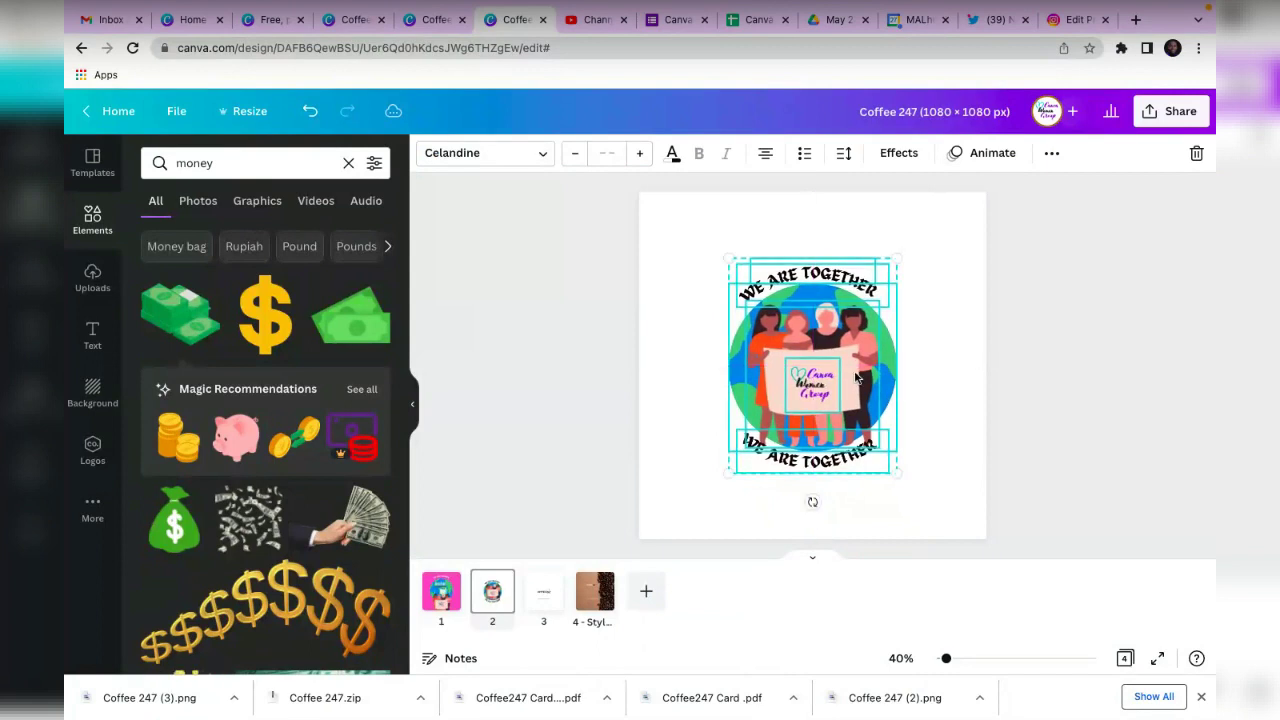
left_click(931, 273)
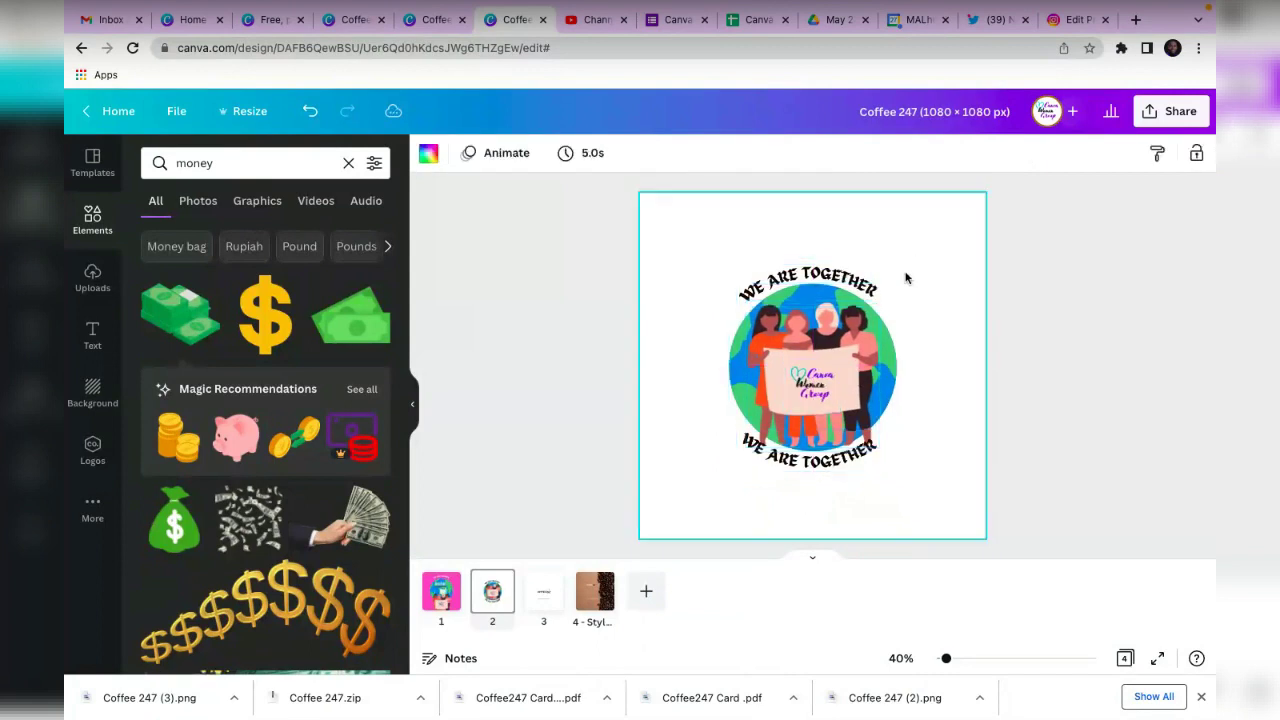
Enlarge the upper curved title to font size 51.1 and centre it above the globe.
left_click(823, 285)
left_click_drag(729, 313, 687, 352)
mouse_move(755, 285)
left_mouse_down()
mouse_move(789, 286)
mouse_move(779, 281)
left_mouse_up()
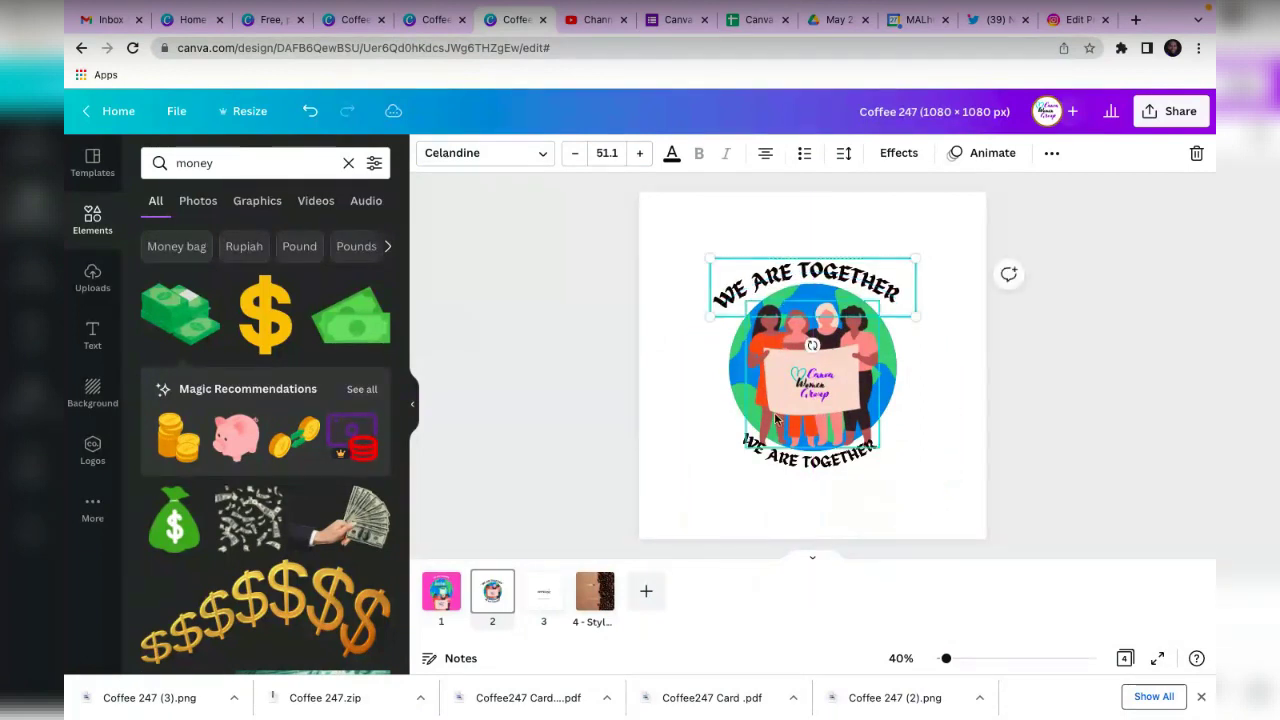
Enlarge the lower curved WE ARE TOGETHER title and set its font size to 50.1.
left_click(799, 467)
left_click_drag(889, 429, 926, 372)
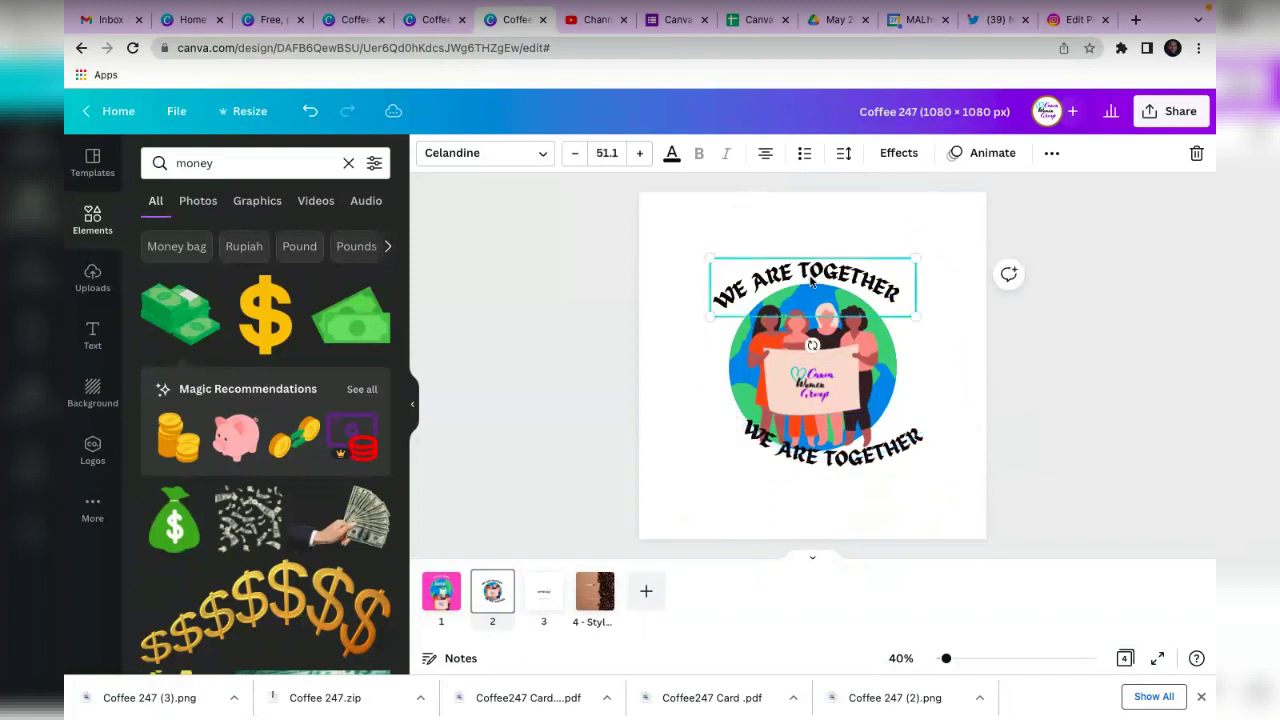
left_click(855, 487)
left_click(855, 440)
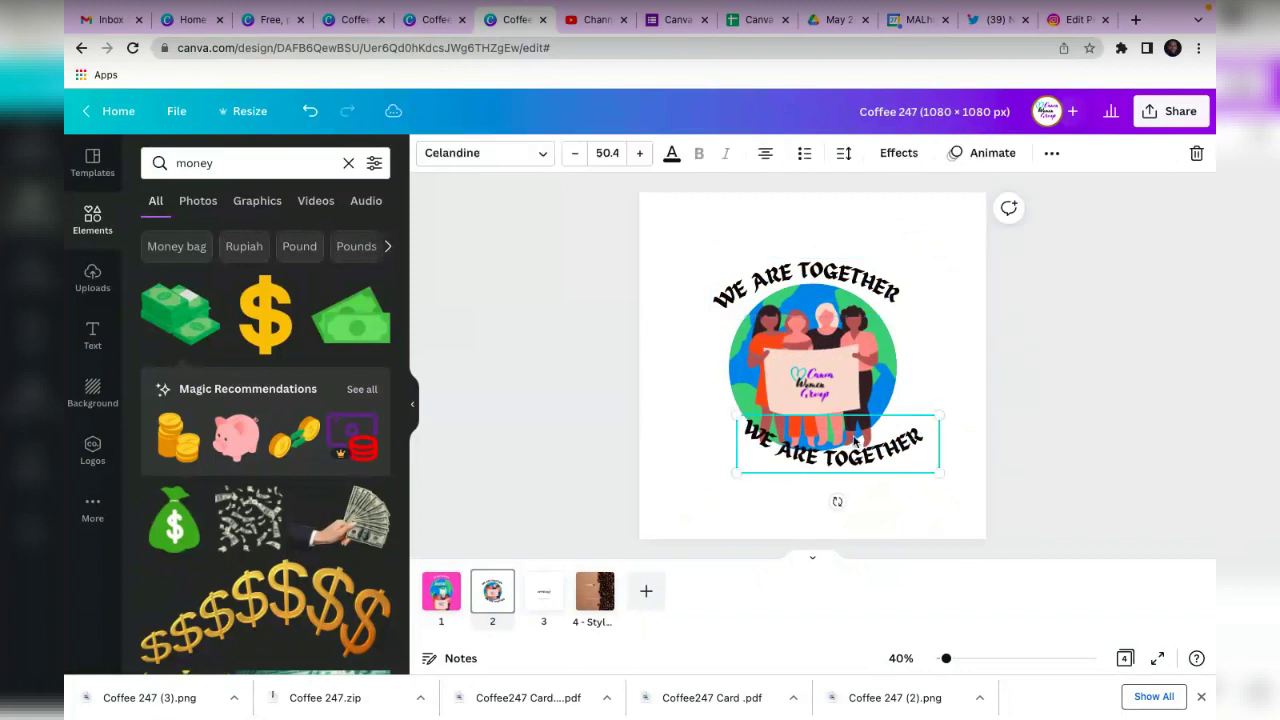
left_click(612, 152)
left_click(615, 152)
left_click(619, 152)
left_click(619, 152)
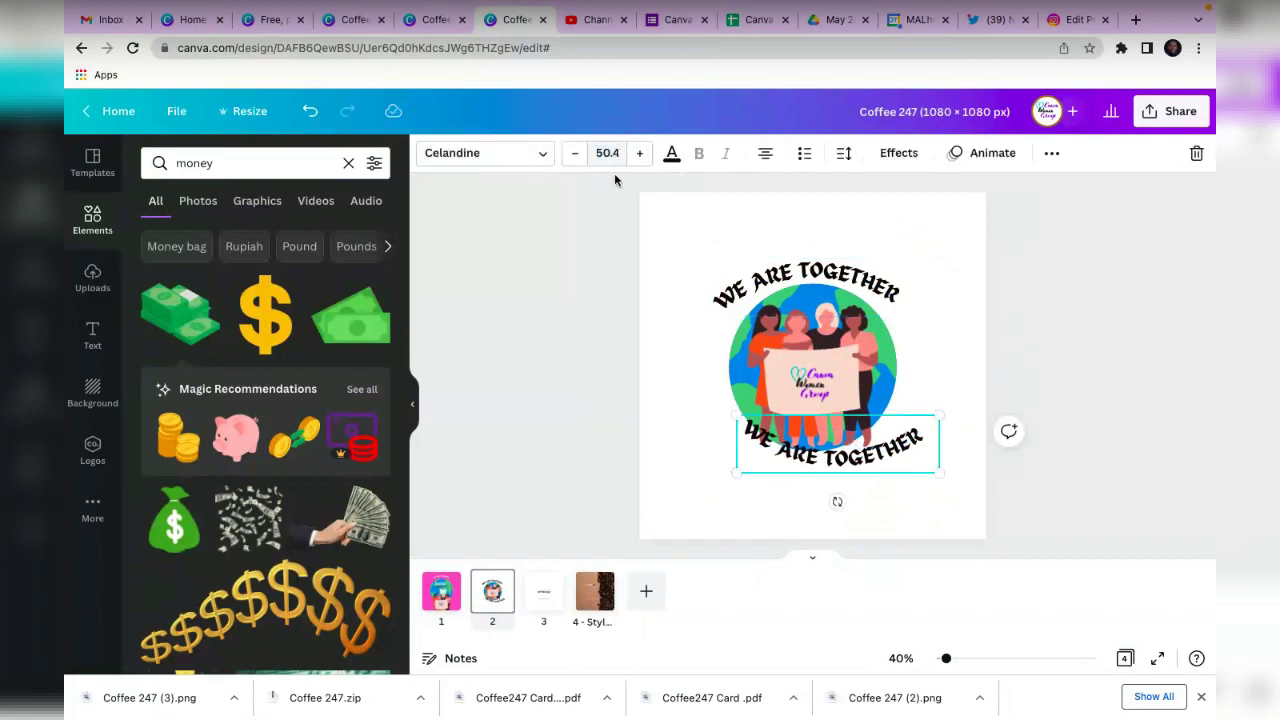
left_click(618, 153)
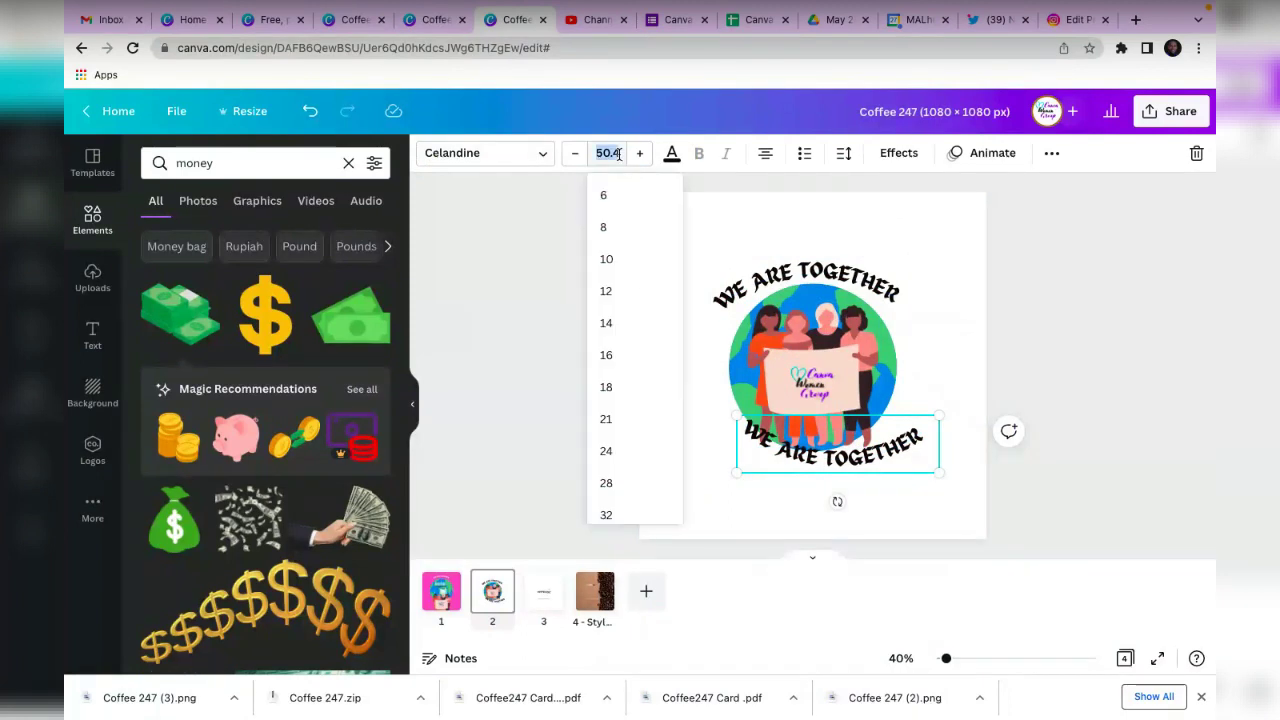
left_click(615, 153)
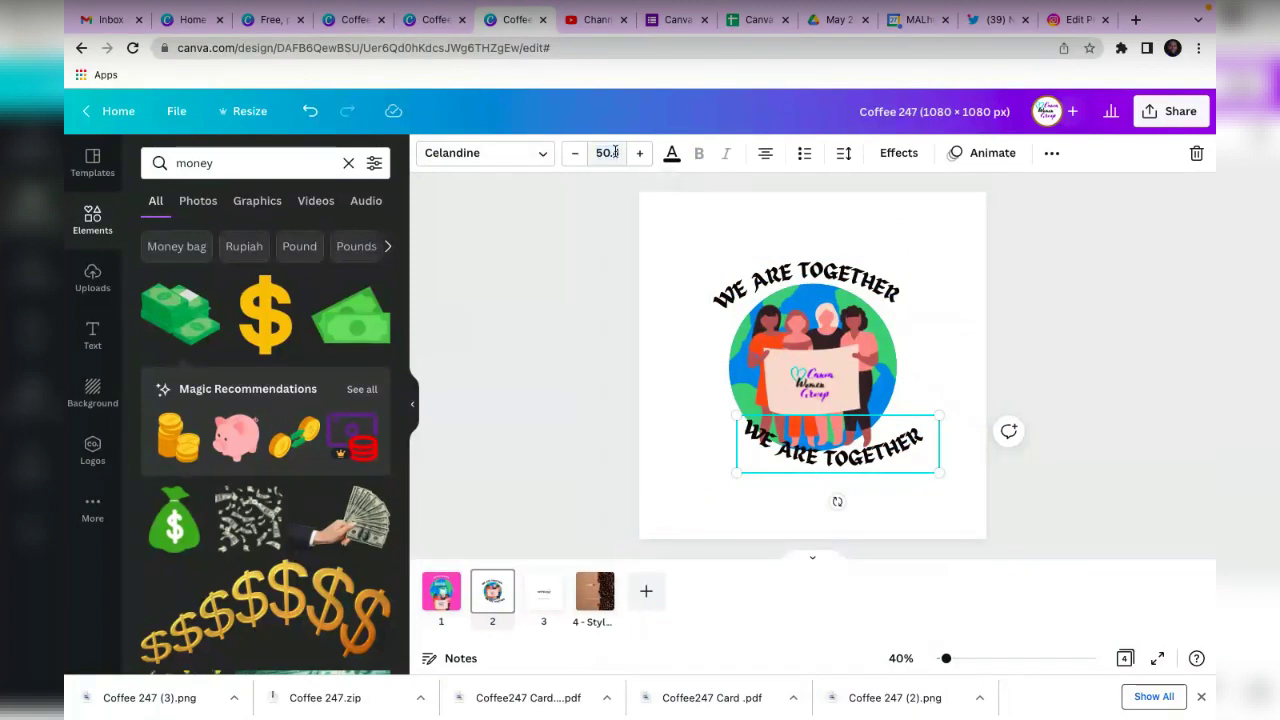
key("BackSpace")
type("1")
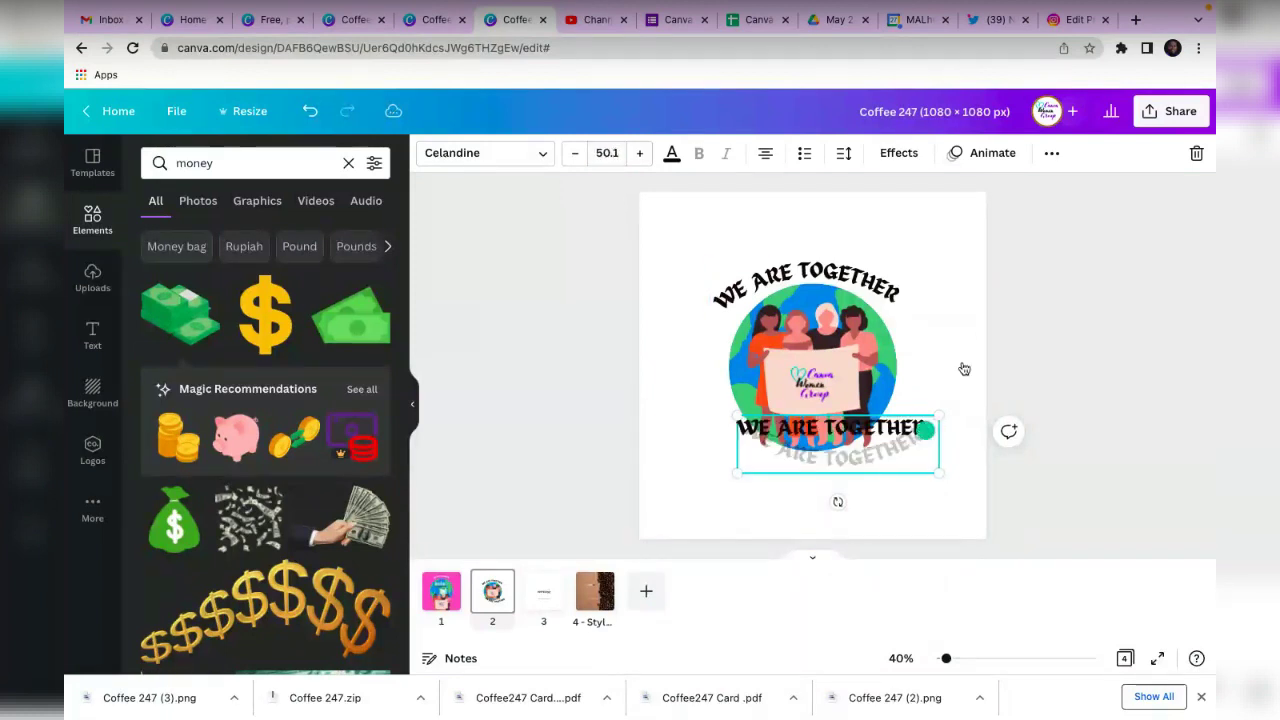
left_click(978, 340)
Move the enlarged lower title beneath the globe, lined up with the upper title.
left_click(888, 450)
mouse_move(888, 450)
left_mouse_down()
mouse_move(853, 463)
mouse_move(866, 457)
left_mouse_up()
left_click(956, 457)
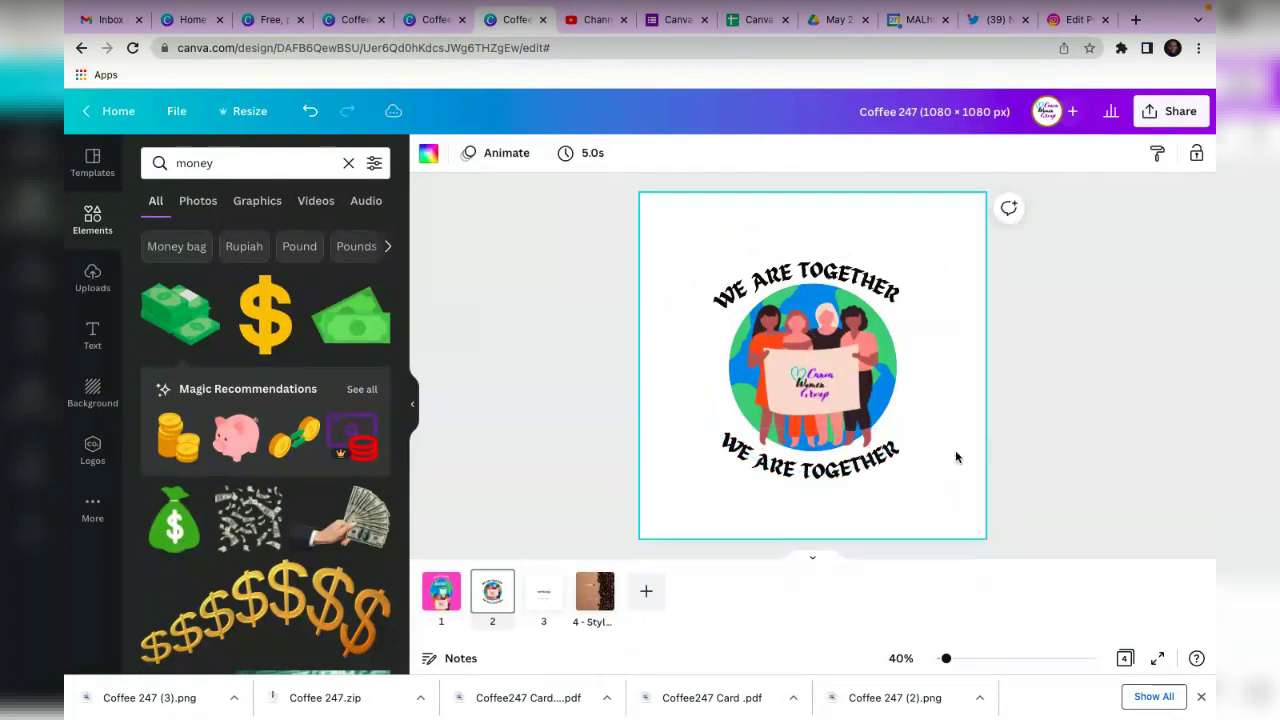
Replace the lower curved title's text with BLOOD SISTERS.
left_click(866, 468)
double_click(866, 468)
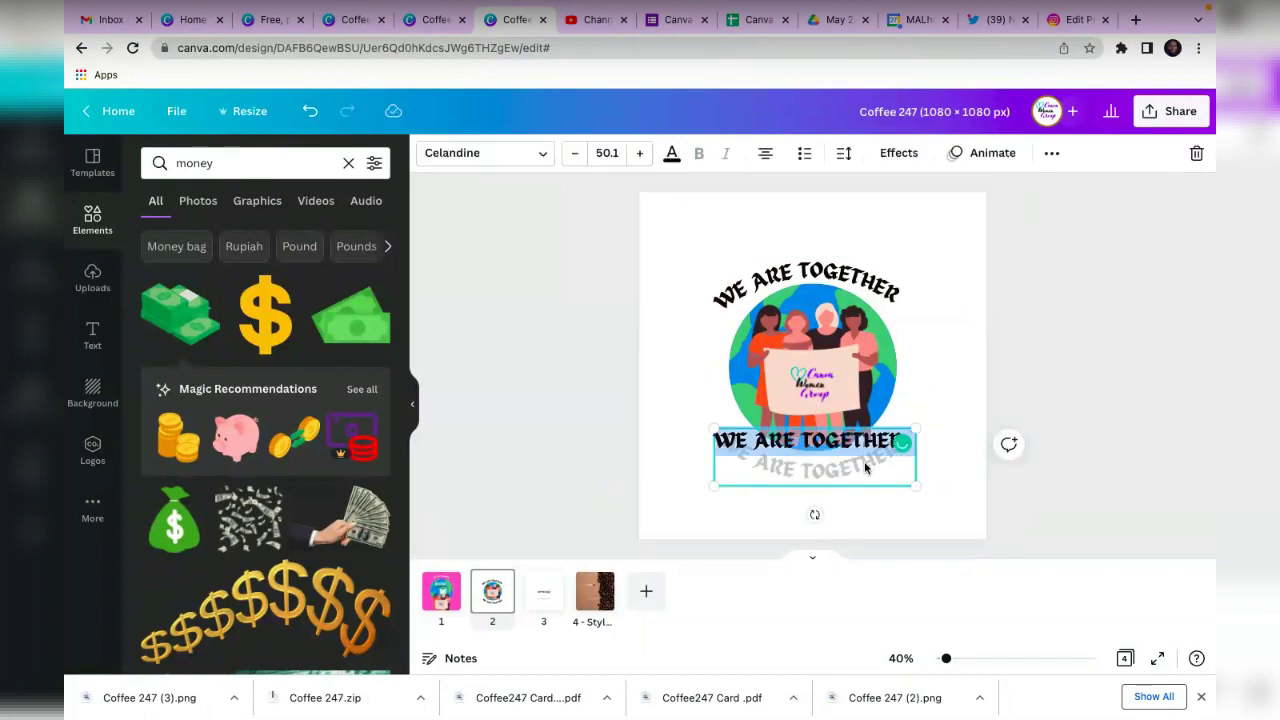
double_click(857, 444)
double_click(857, 444)
triple_click(857, 444)
type("B")
key("BackSpace")
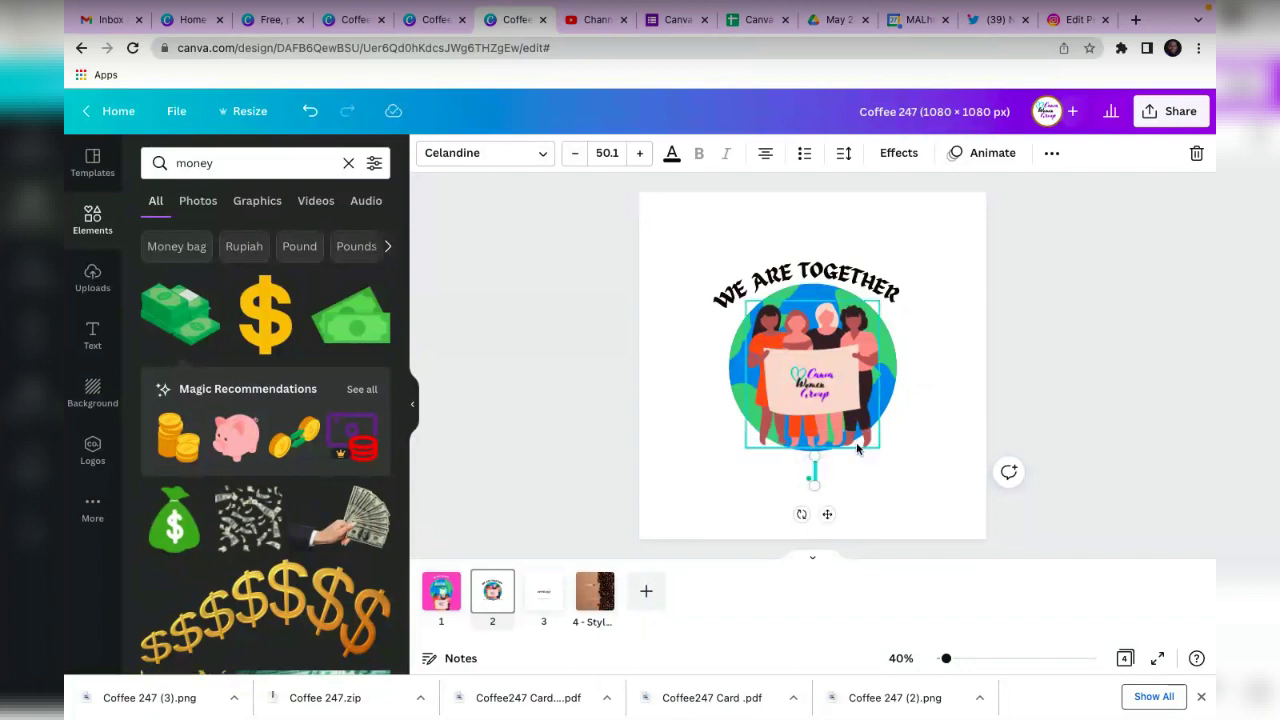
type("BLOOD SISTERS")
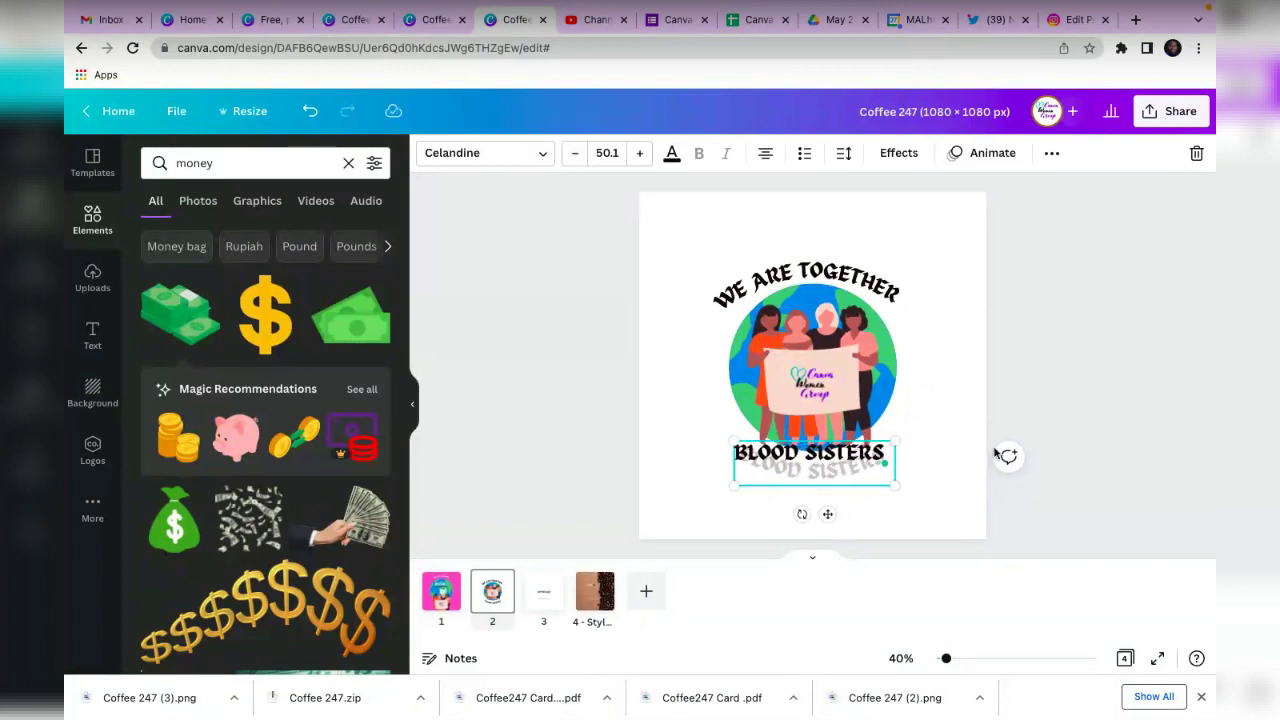
left_click(1005, 456)
left_click(934, 386)
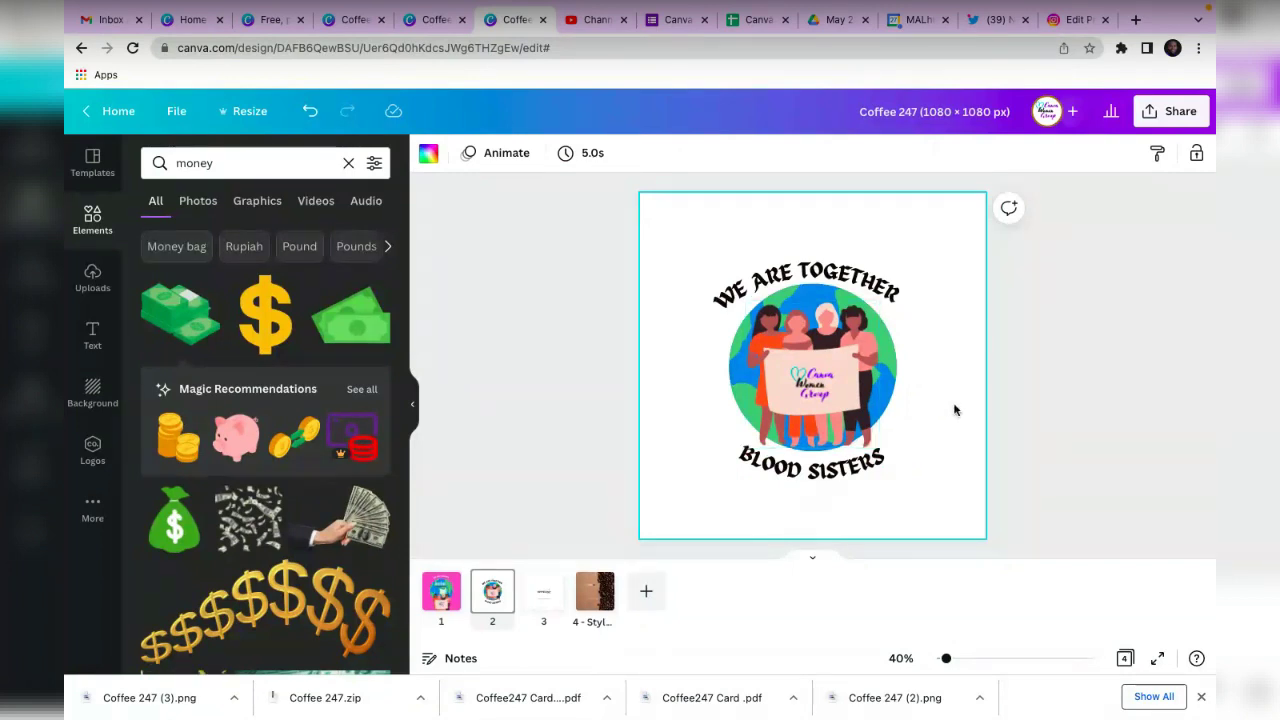
Try repositioning the BLOOD SISTERS title farther below the globe.
left_click_drag(818, 472, 816, 494)
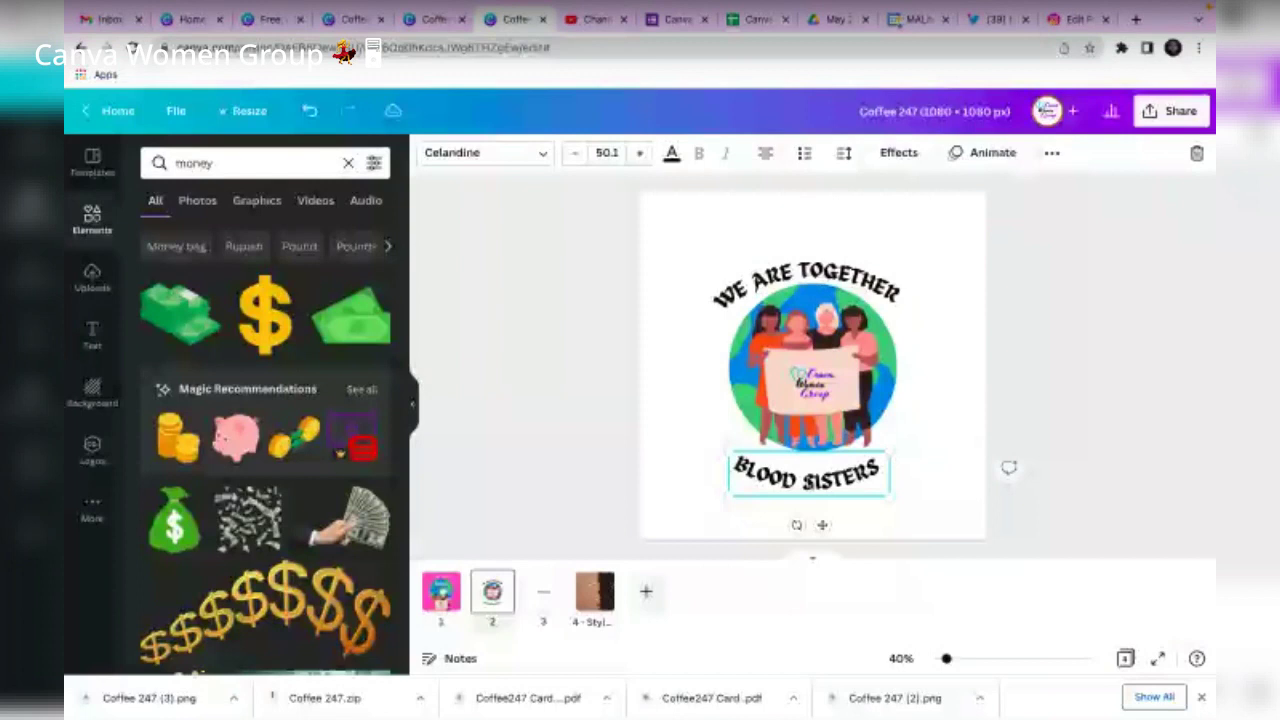
key("ctrl+z")
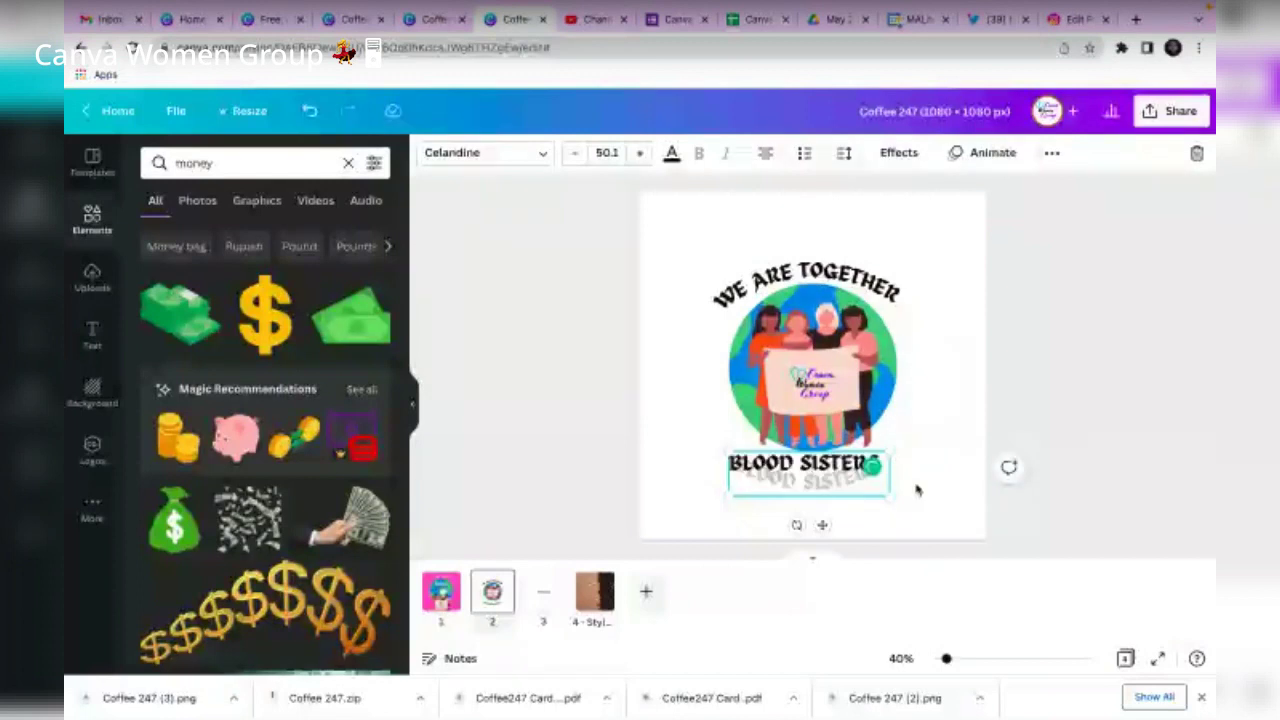
left_click(927, 460)
left_click(850, 470)
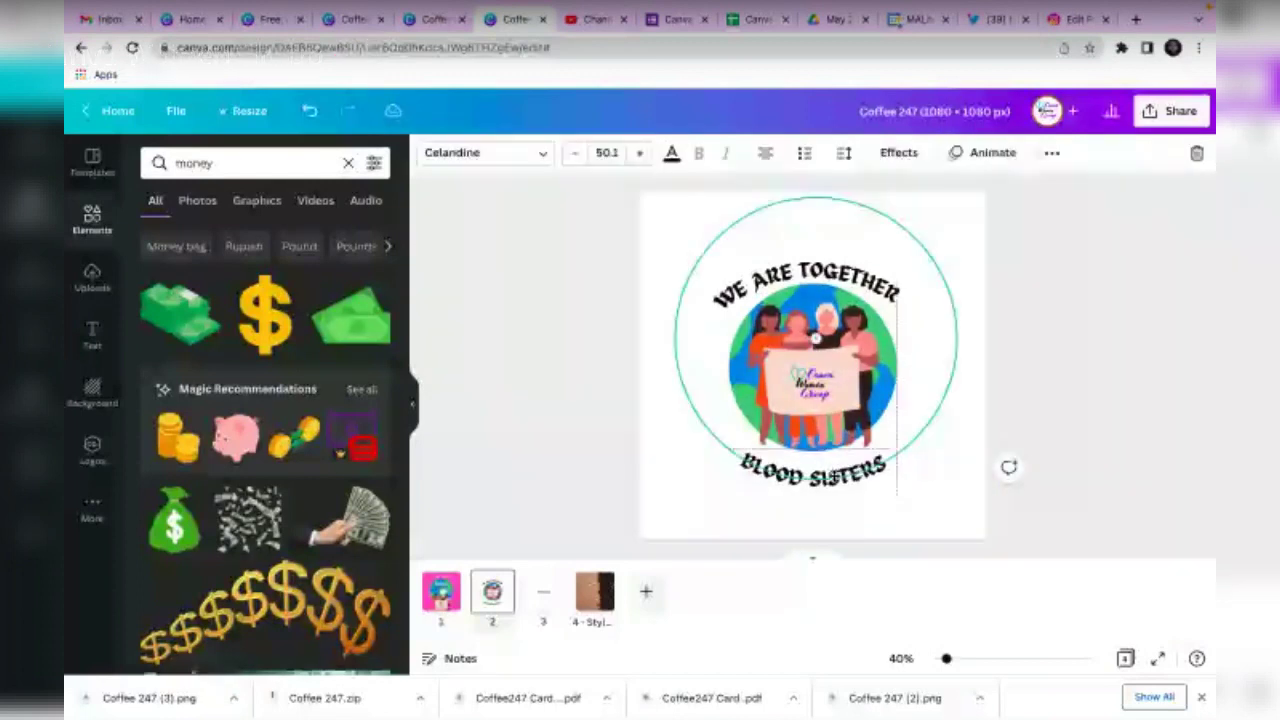
left_click_drag(850, 470, 849, 452)
left_click_drag(815, 318, 815, 354)
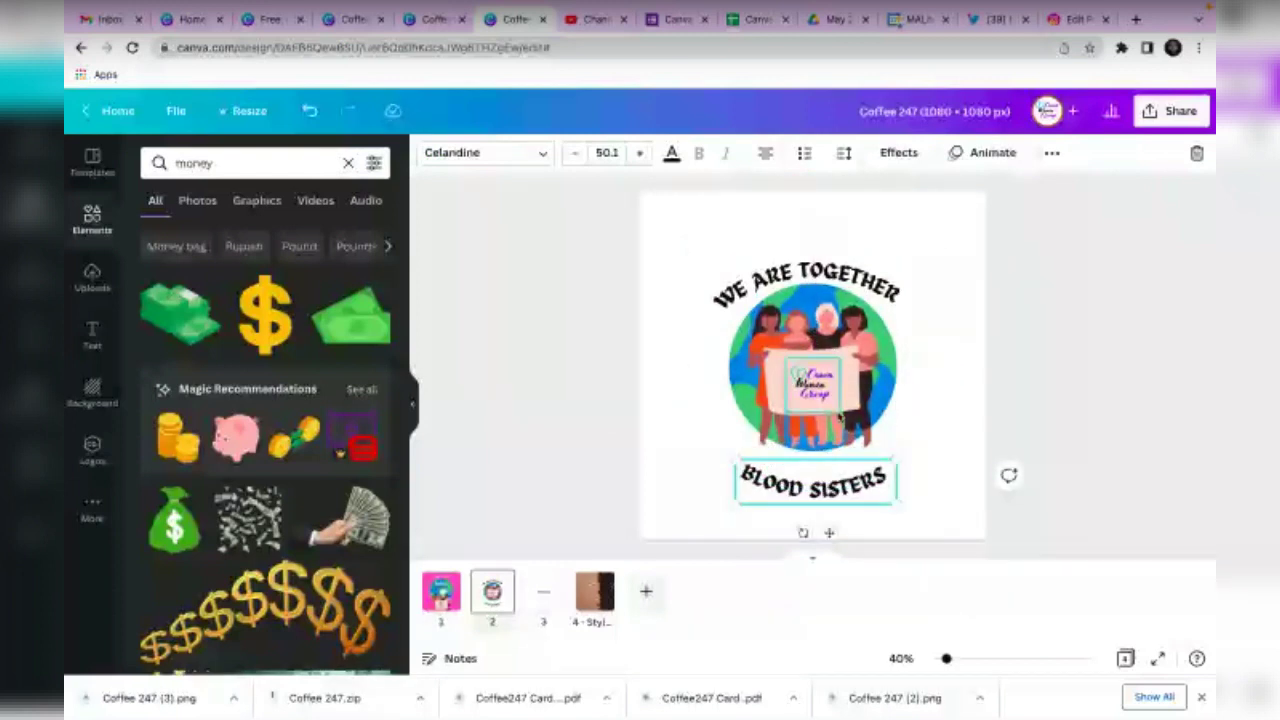
Try moving the globe artwork aside to align the two curved titles, undoing the moves.
left_click_drag(922, 324, 815, 385)
left_click_drag(815, 385, 1062, 363)
mouse_move(827, 490)
left_mouse_down()
mouse_move(828, 412)
mouse_move(841, 490)
mouse_move(823, 522)
mouse_move(823, 460)
mouse_move(827, 480)
left_mouse_up()
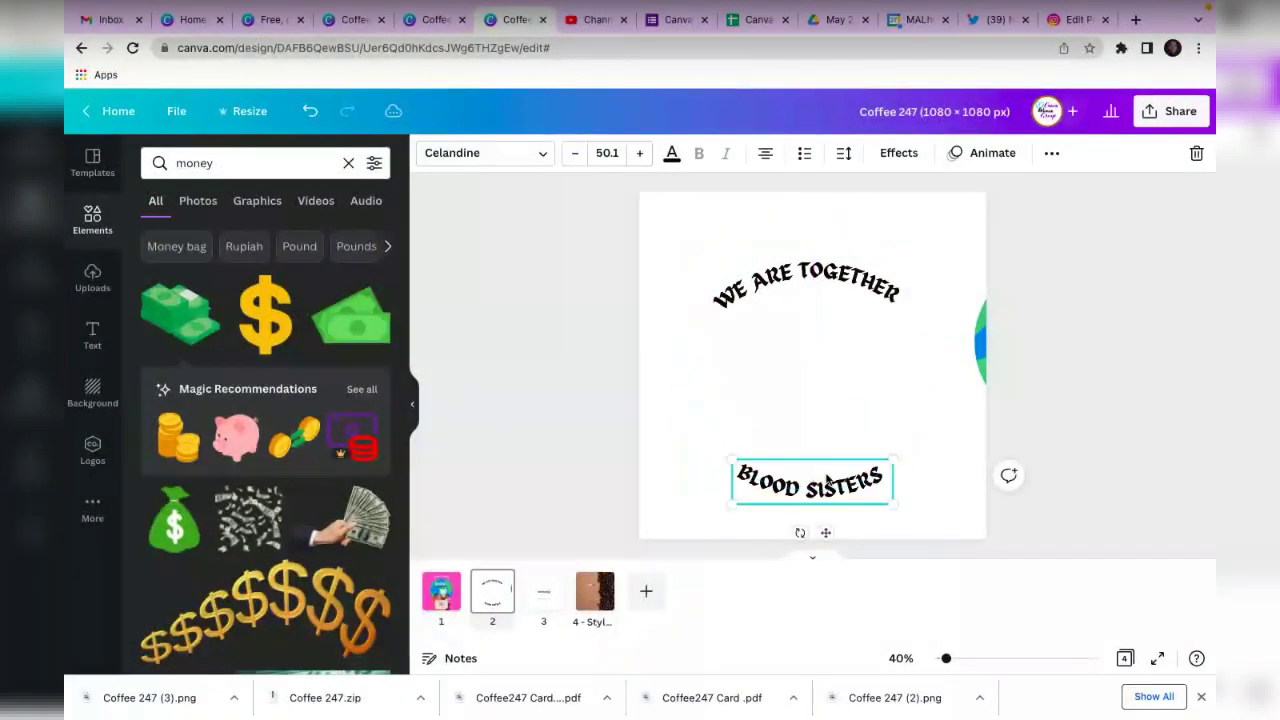
mouse_move(836, 287)
left_mouse_down()
mouse_move(836, 330)
mouse_move(833, 248)
mouse_move(842, 295)
mouse_move(831, 283)
left_mouse_up()
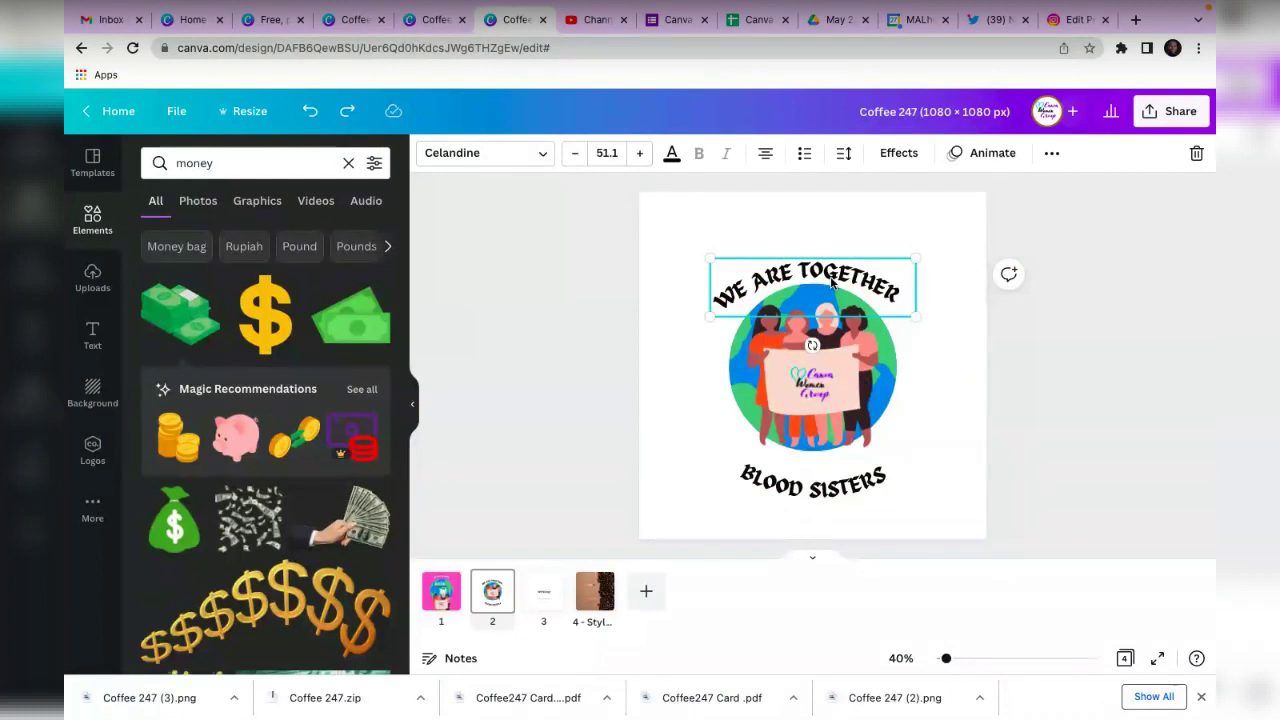
left_click(891, 382)
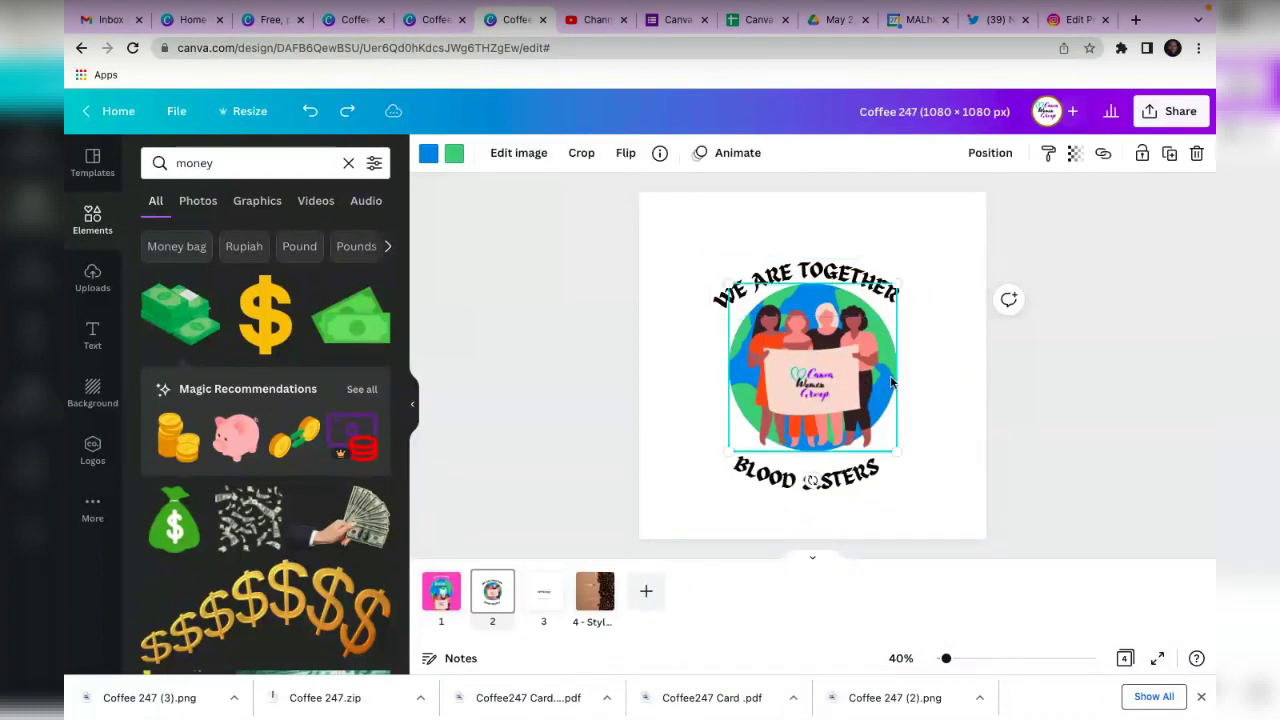
left_click(1024, 431)
Raise the BLOOD SISTERS title close to the globe's lower edge and centre it under the artwork.
left_click(846, 478)
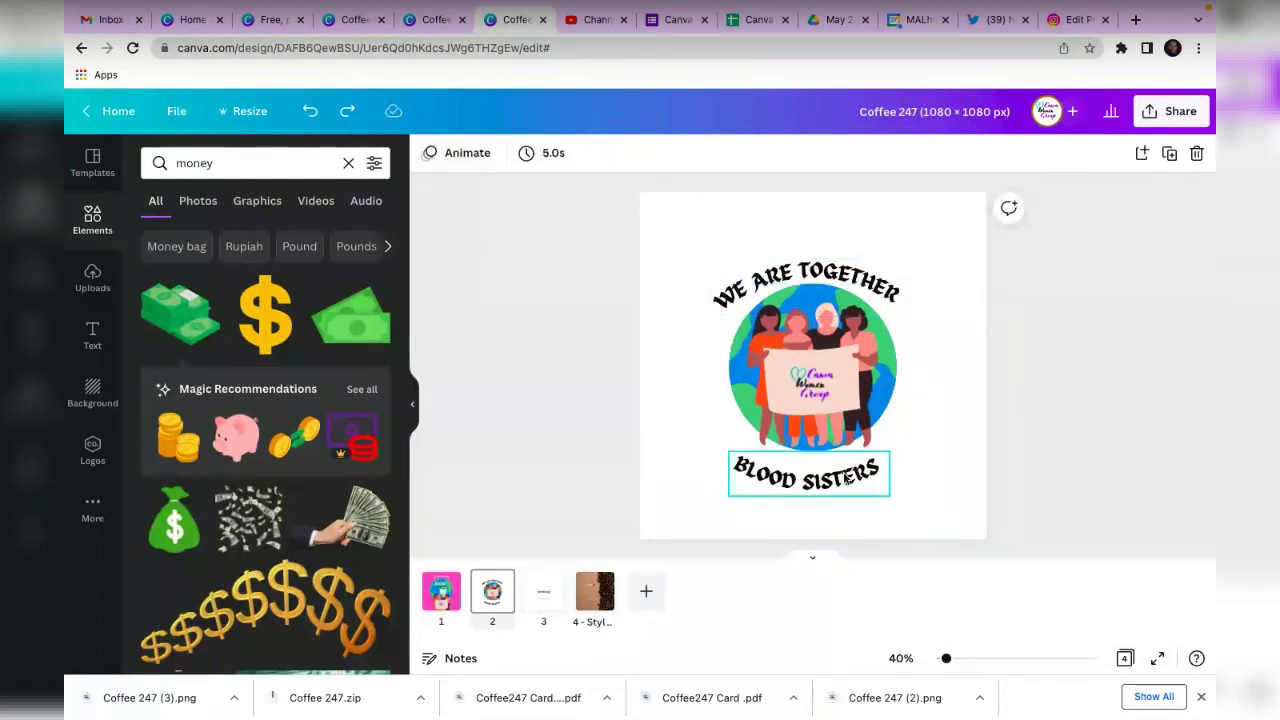
left_click_drag(846, 478, 851, 468)
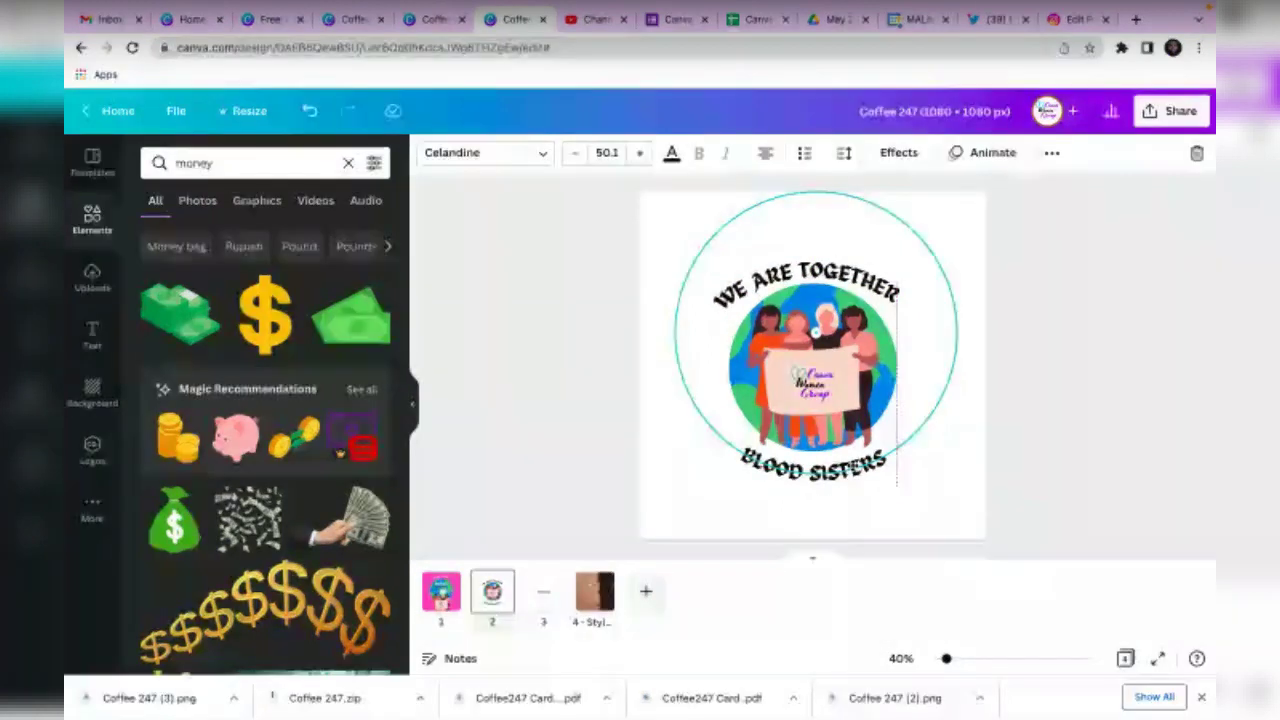
left_click_drag(851, 466, 851, 463)
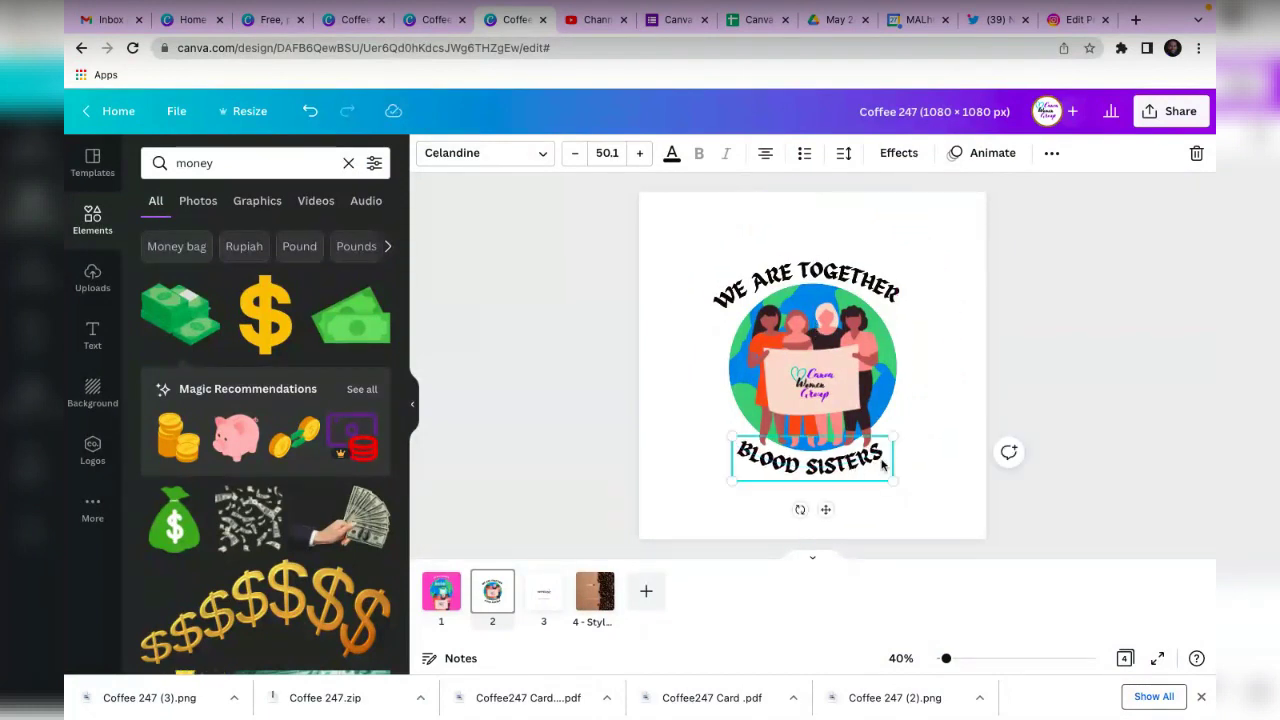
left_click(932, 463)
left_click(848, 466)
left_click_drag(848, 466, 842, 464)
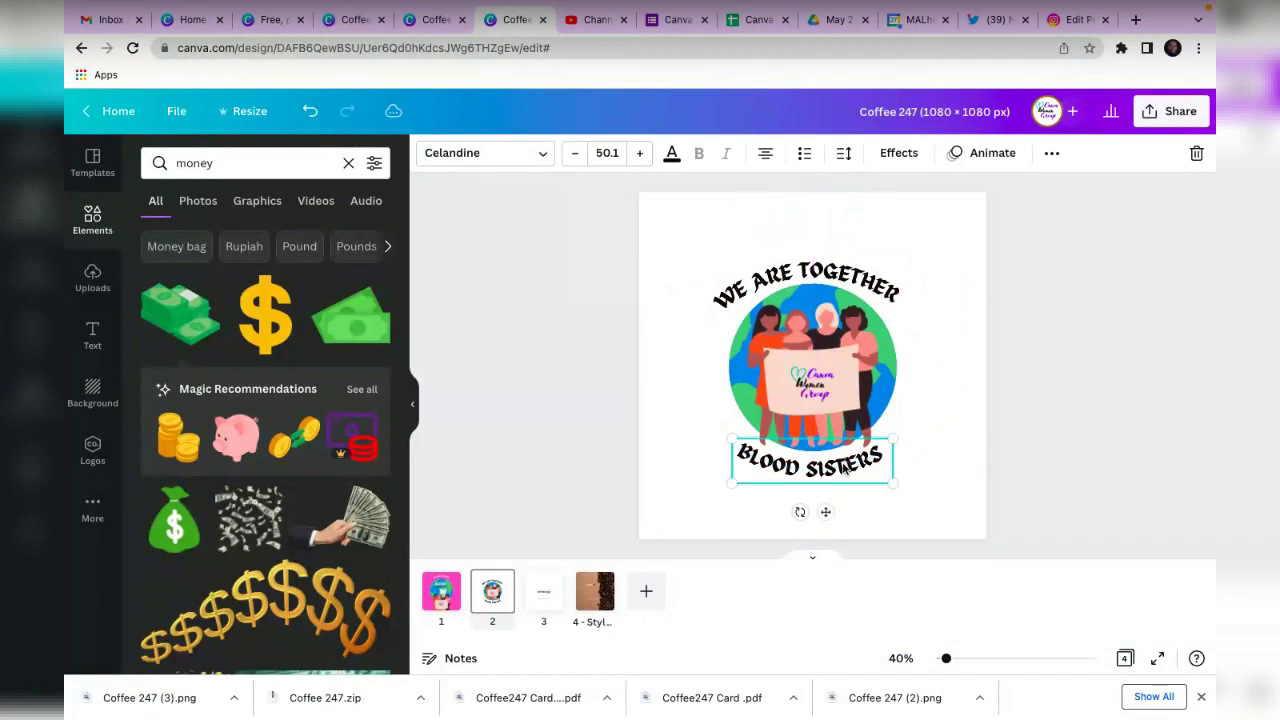
left_click(920, 456)
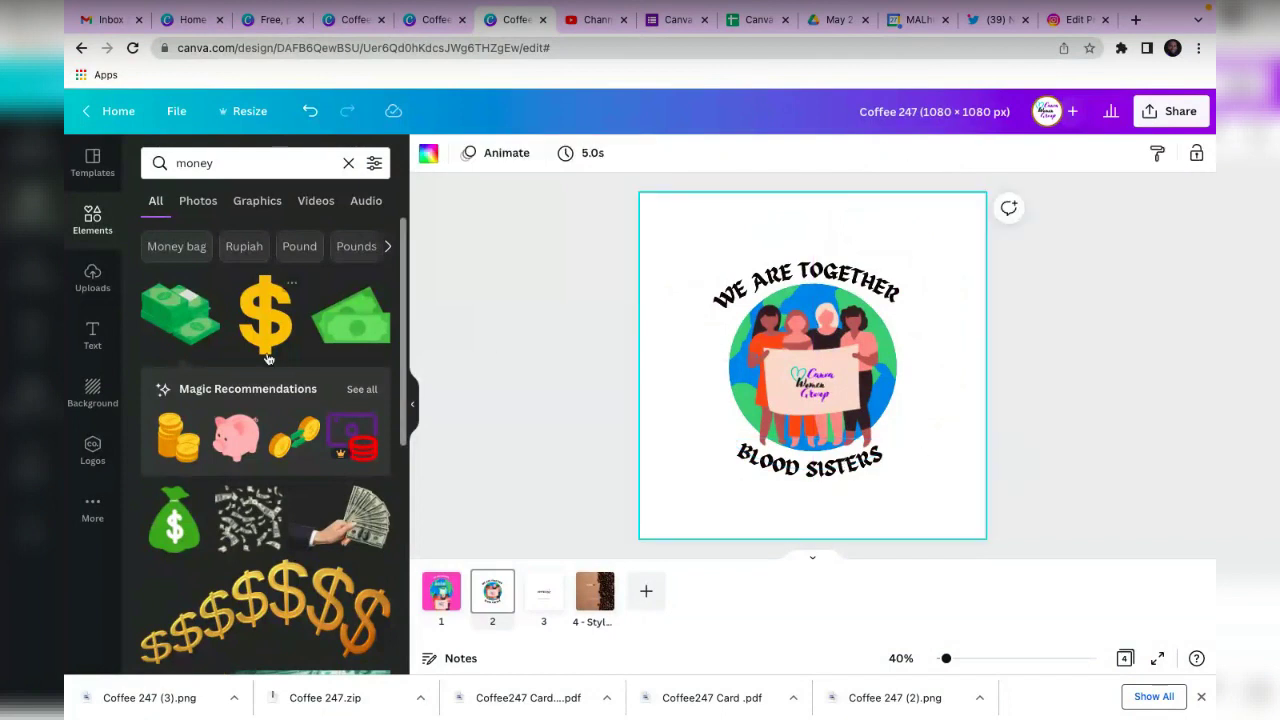
Add the yellow dollar sign graphic, shrink it and place it just to the right of the globe.
left_click(288, 292)
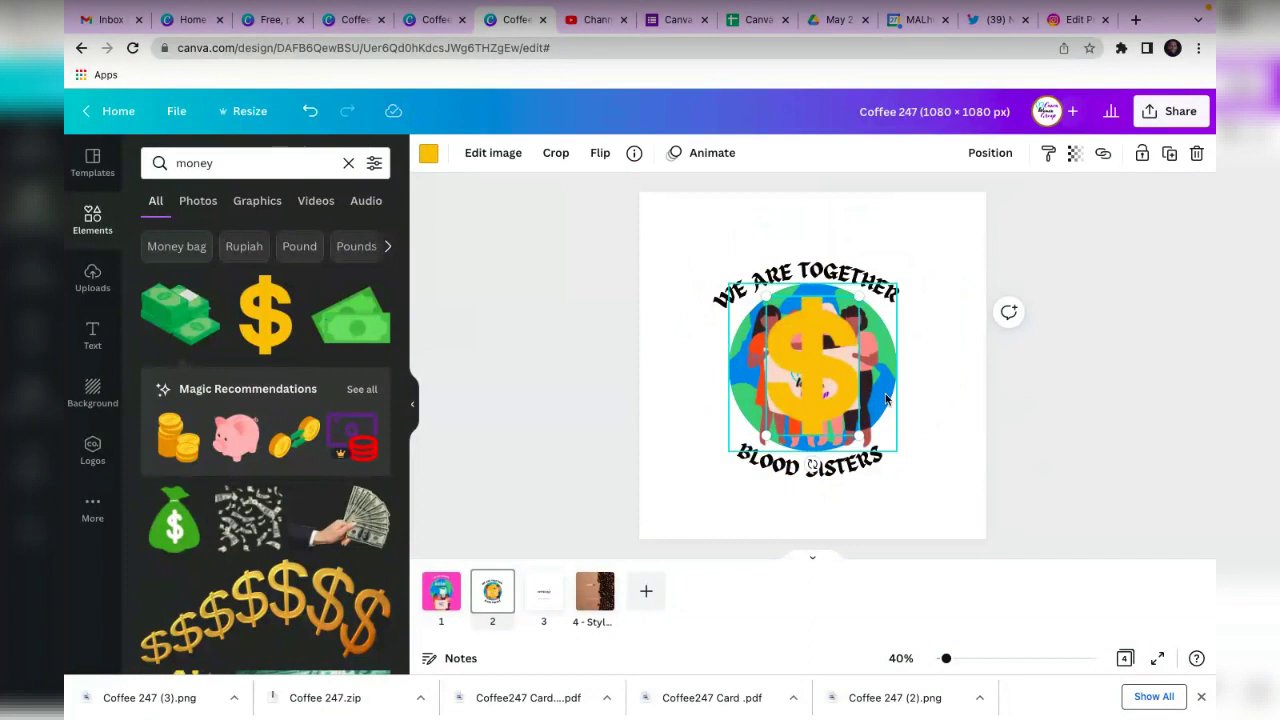
left_click_drag(777, 313, 924, 352)
left_click_drag(943, 399, 917, 365)
left_click(957, 354)
left_click(713, 401)
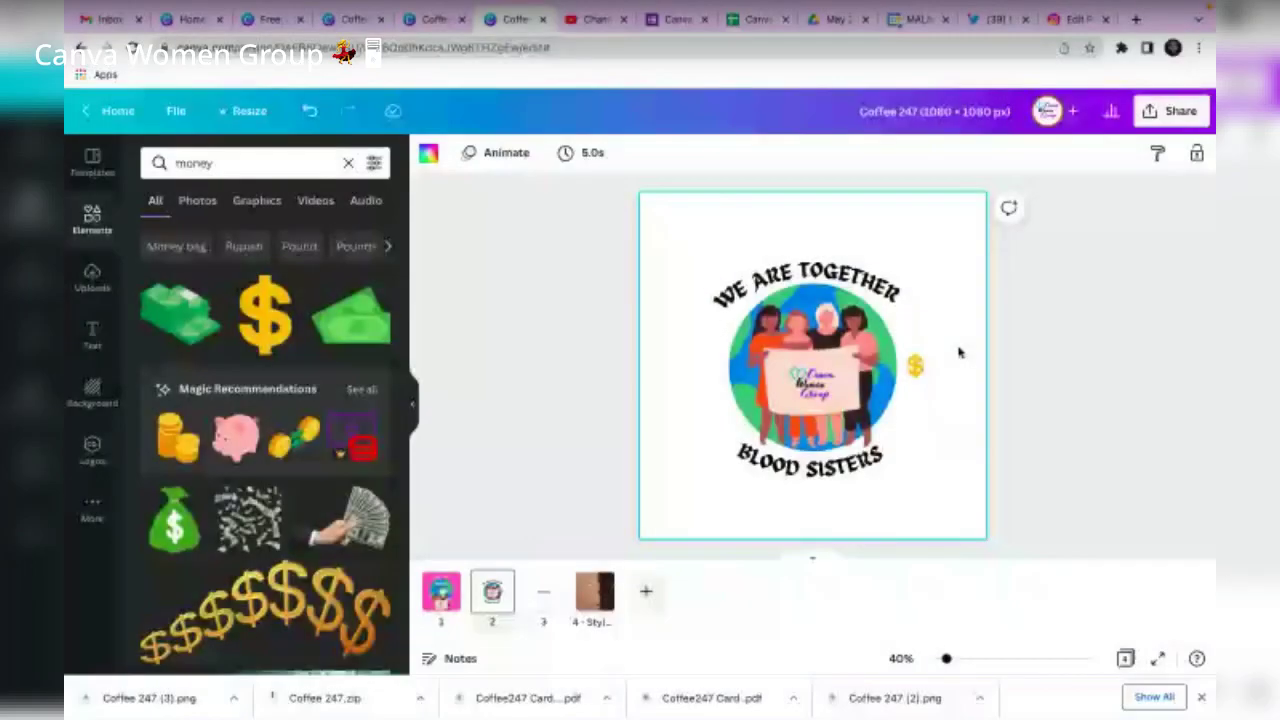
Add a small gold coin stack graphic to the left of the globe, roughly level with the dollar sign.
left_click(916, 367)
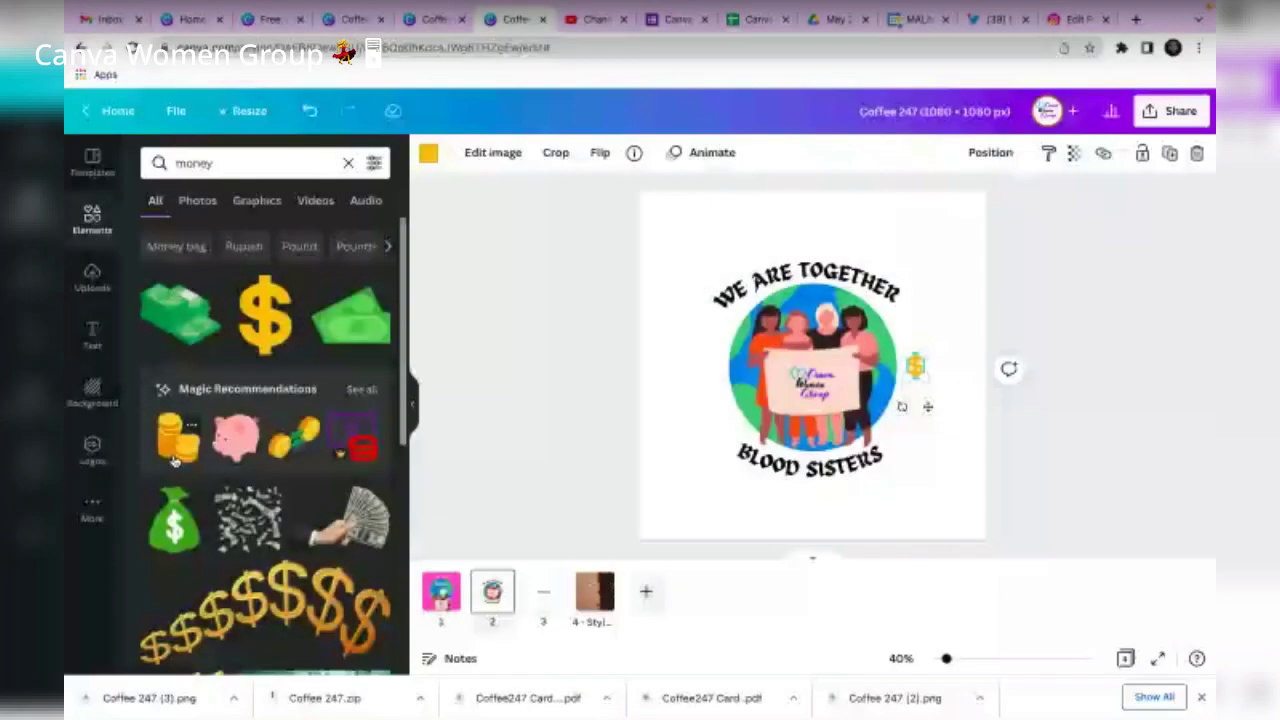
left_click_drag(178, 440, 707, 374)
left_click_drag(916, 372, 915, 366)
left_click(708, 372, "shift")
left_click_drag(708, 372, 710, 370)
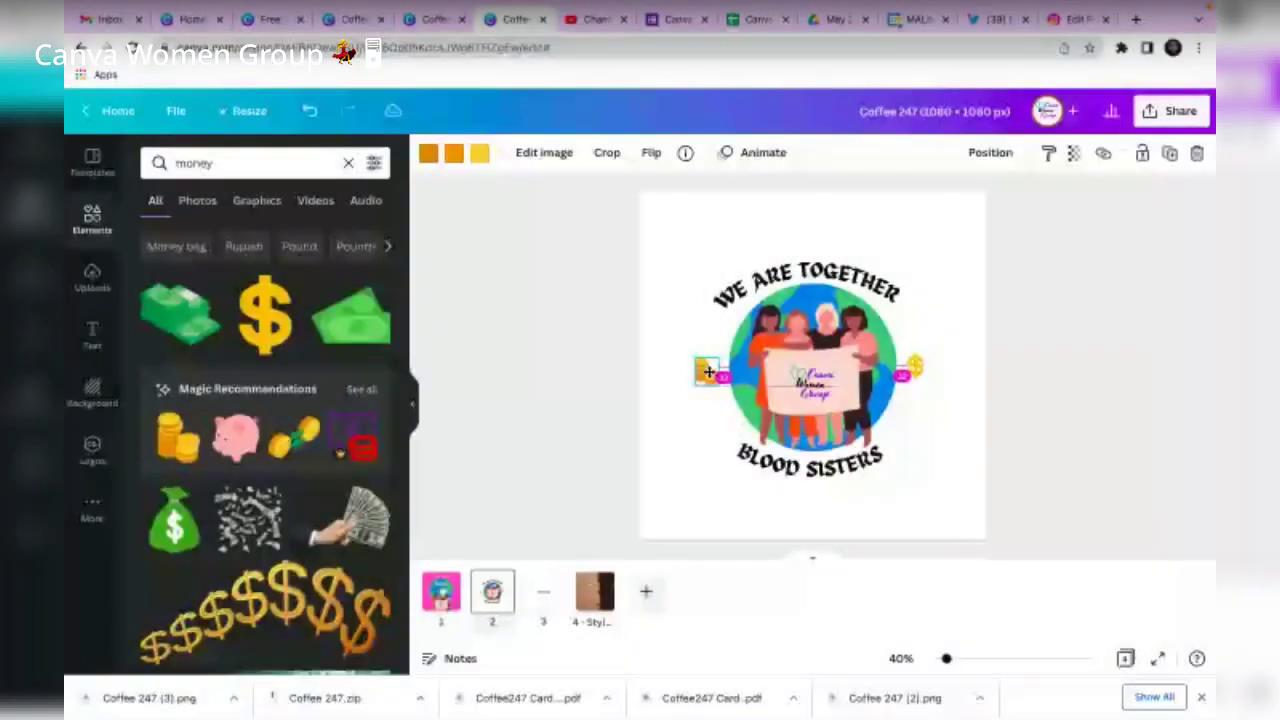
left_click_drag(708, 372, 708, 371)
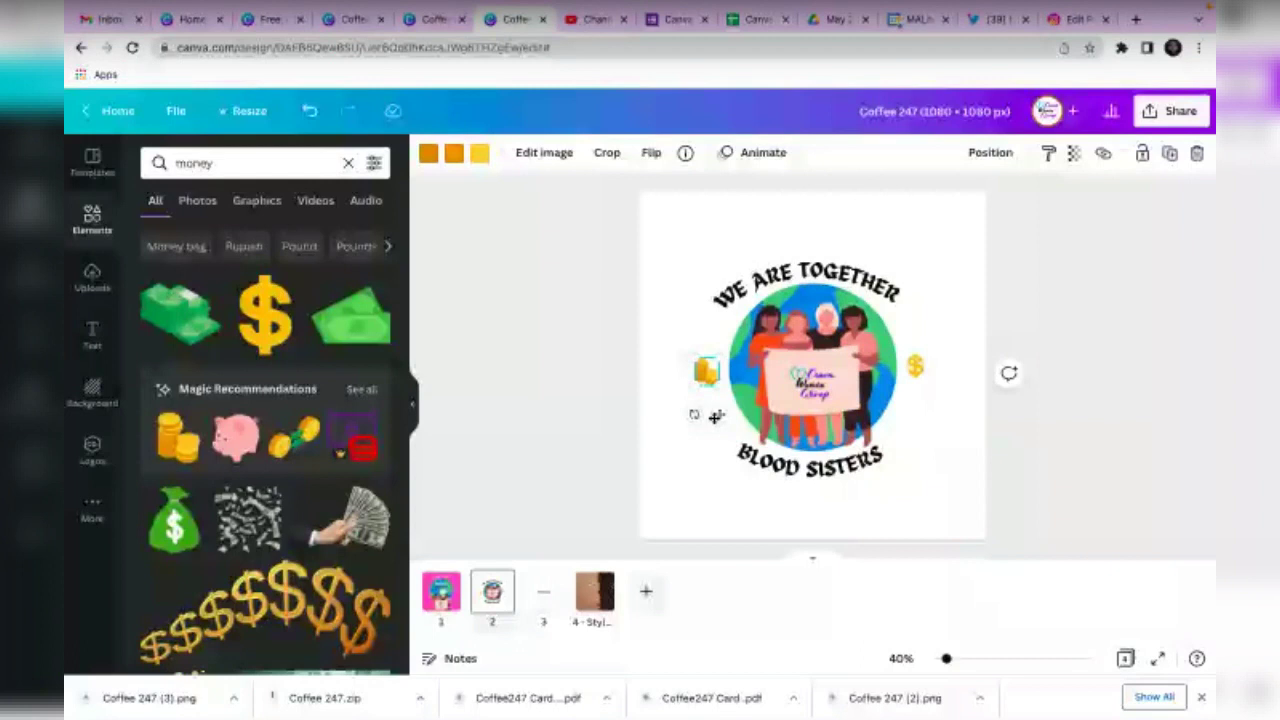
Select the globe artwork together with both curved titles and the money graphics, and scale the whole composition down.
left_click(1001, 463)
left_click_drag(695, 257, 866, 424)
left_click(910, 422)
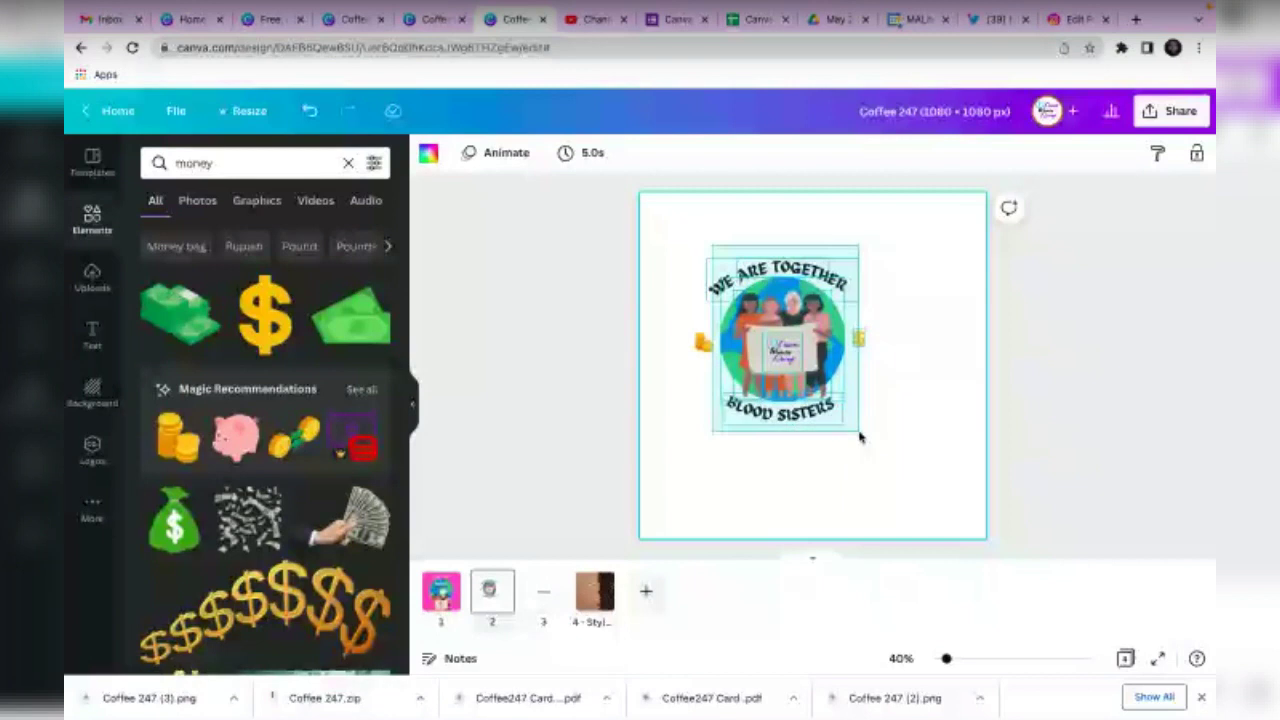
left_click(857, 429)
left_click(916, 421)
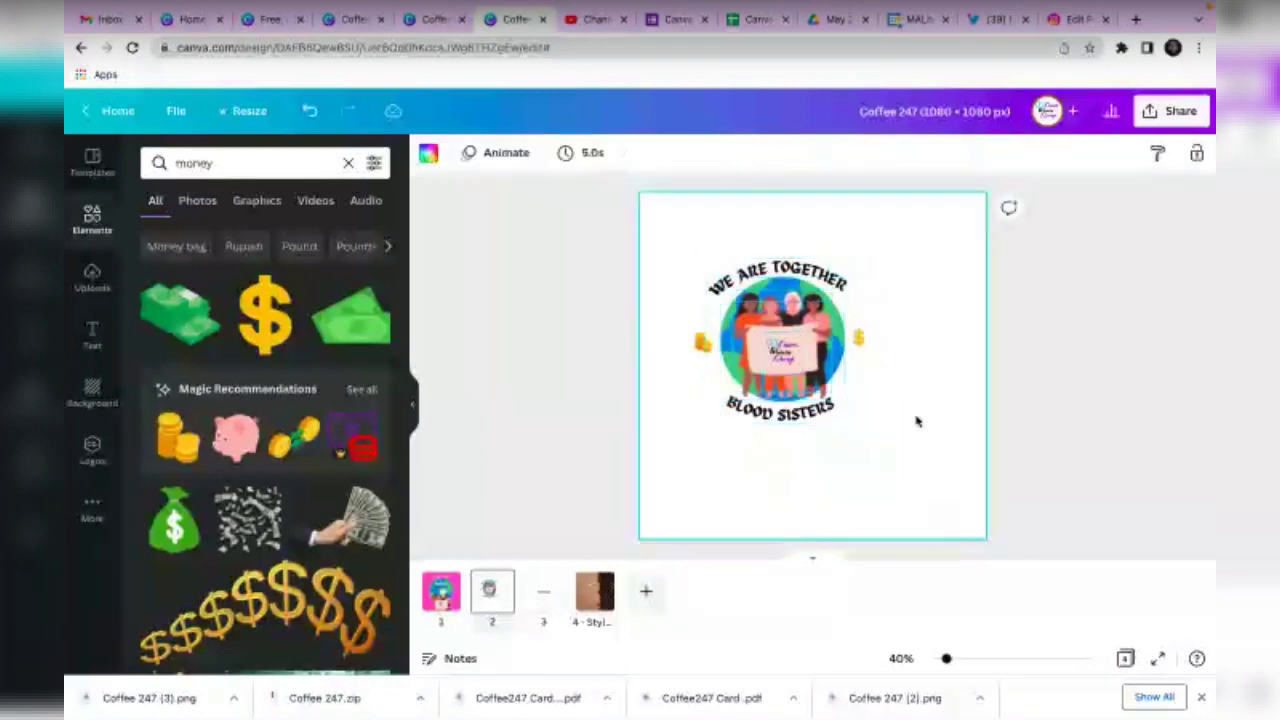
Move the whole globe composition, with its titles and money graphics, to the centre of the white page.
left_click_drag(708, 268, 705, 263)
left_click_drag(732, 337, 765, 354)
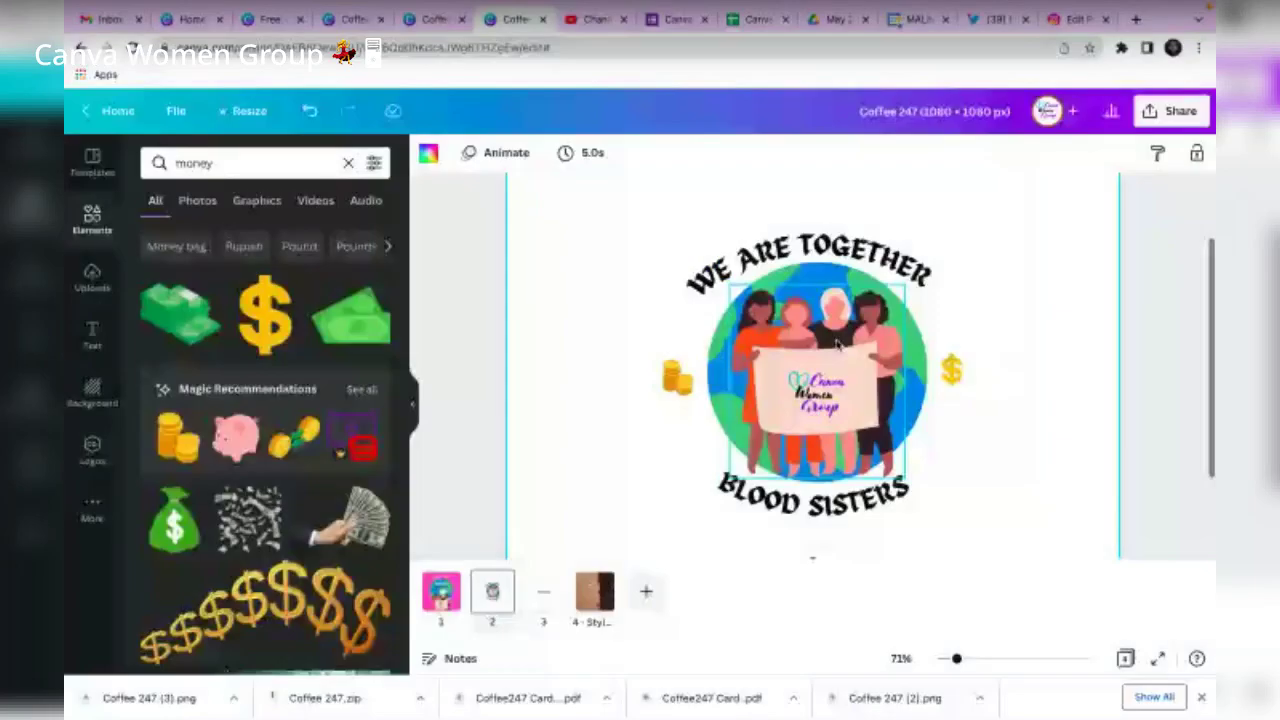
scroll(837, 345, "down", 5)
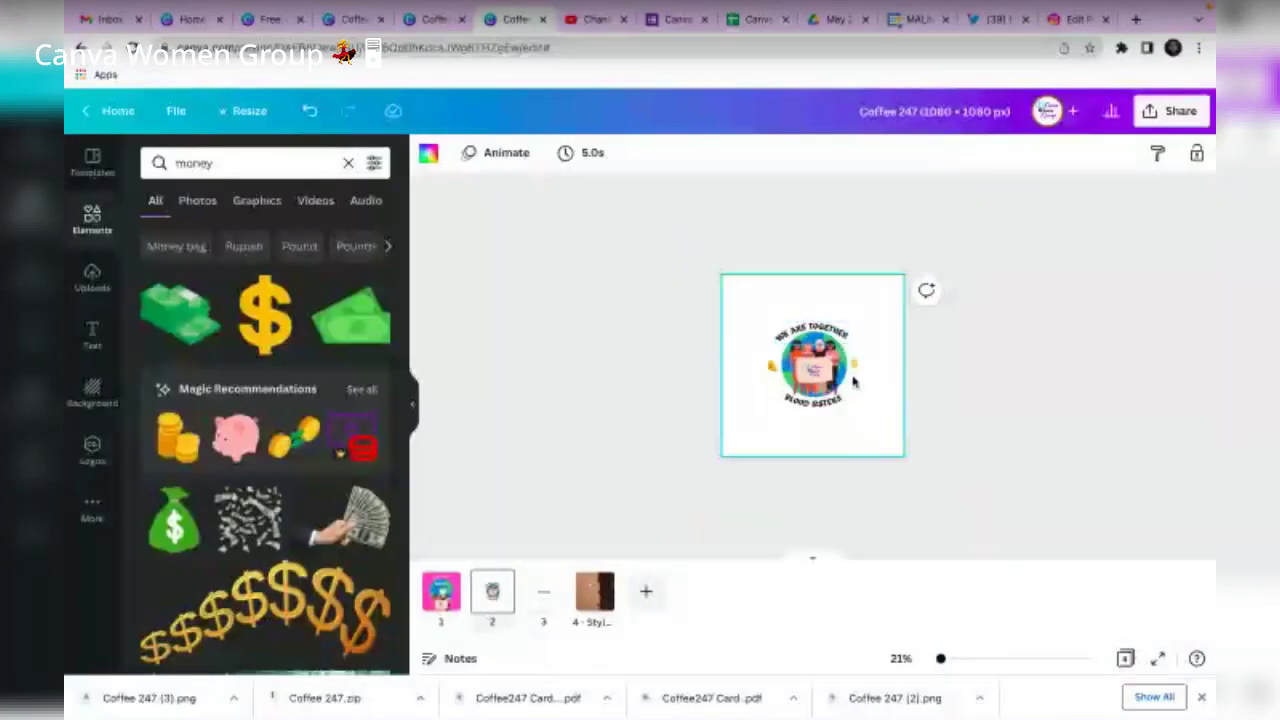
scroll(853, 381, "up", 2)
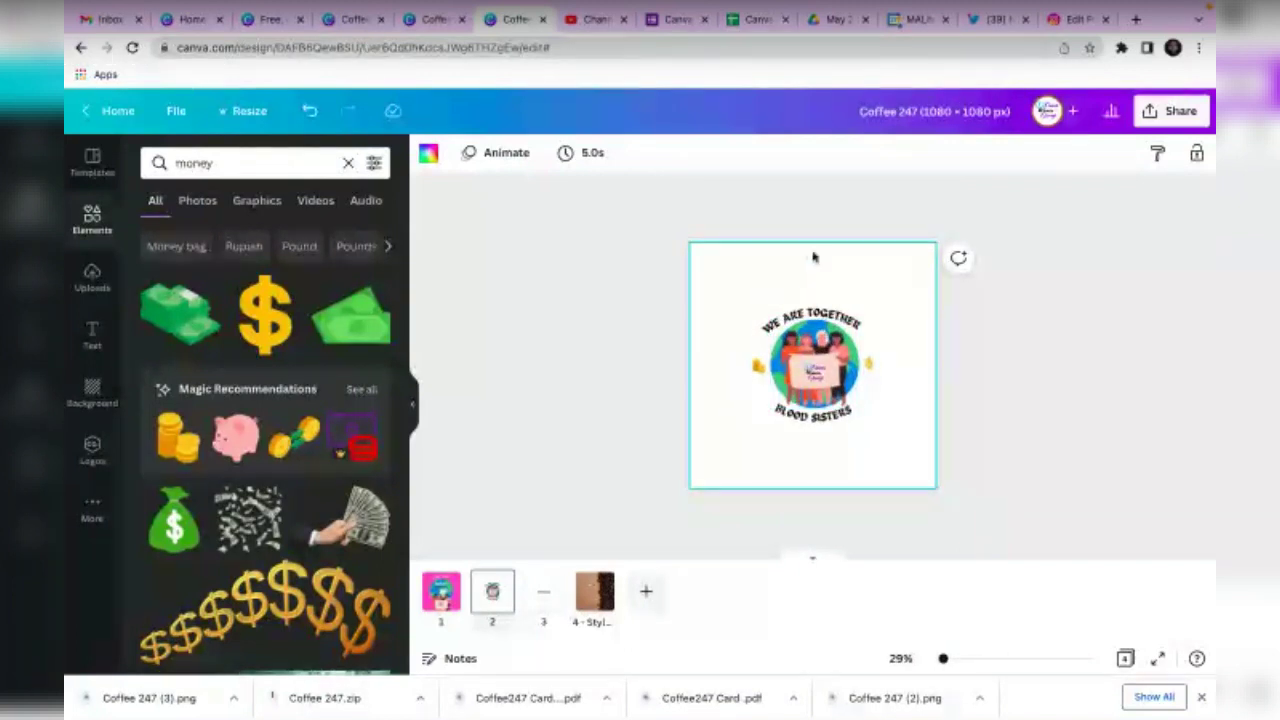
left_click(834, 200)
Change the pink background of page 1 to the purple photo colour taken from the Canva Women Group logo.
left_click(445, 600)
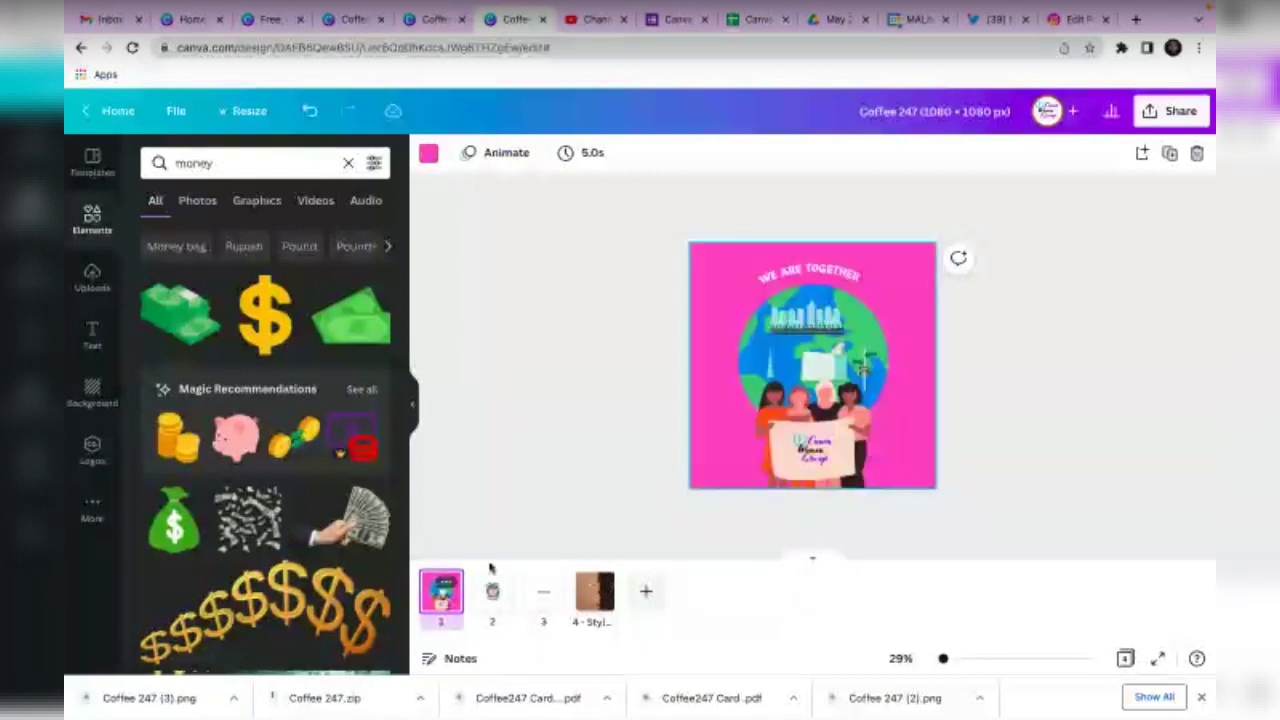
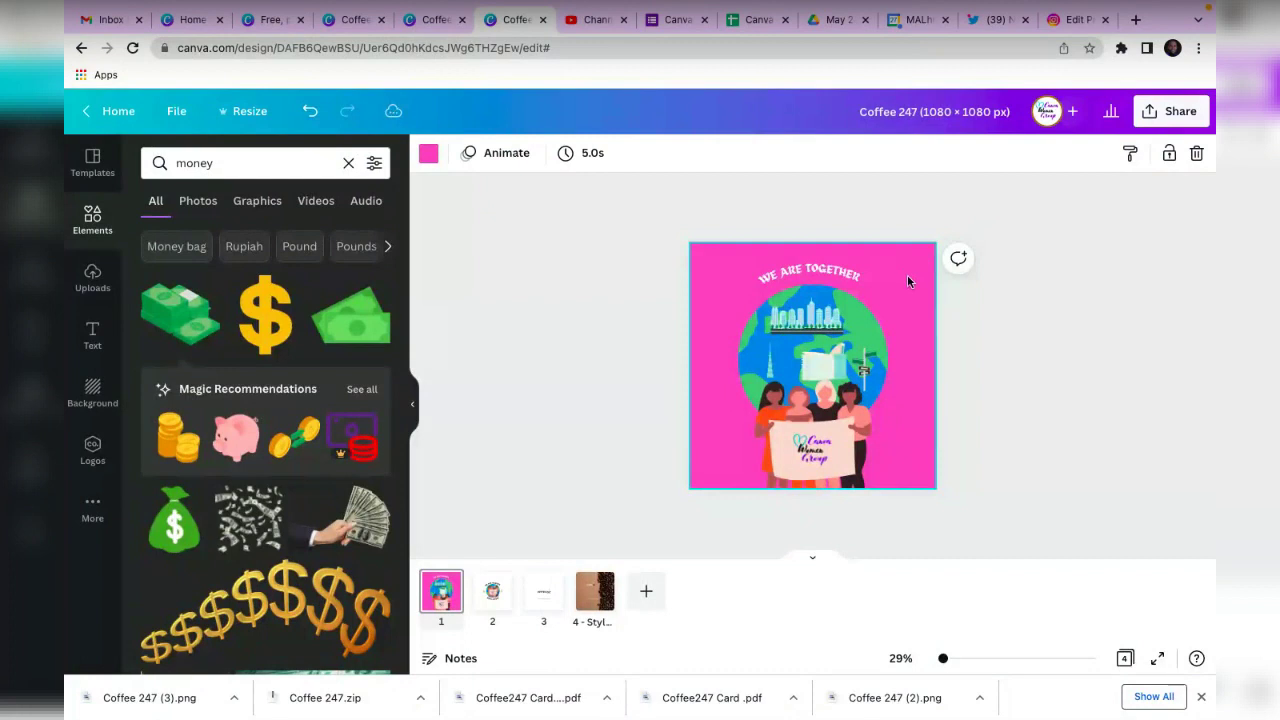
left_click(429, 154)
left_click(199, 567)
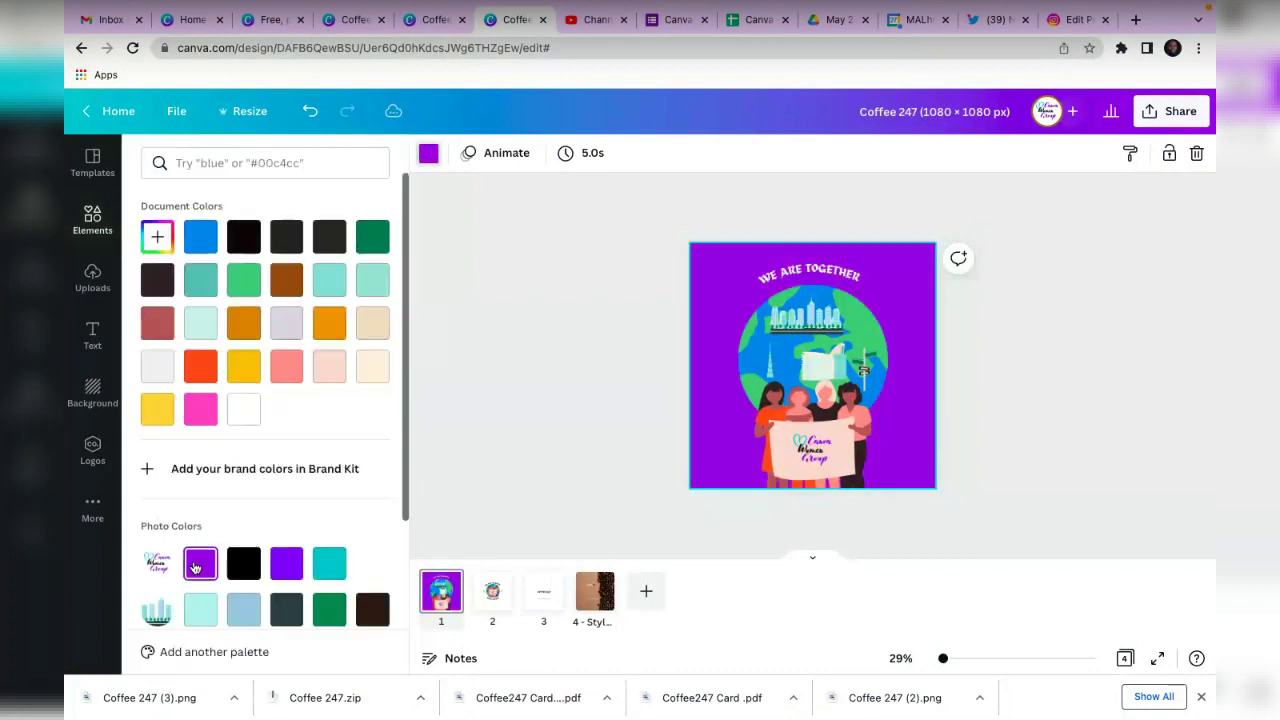
left_click(1022, 420)
left_click(1022, 424)
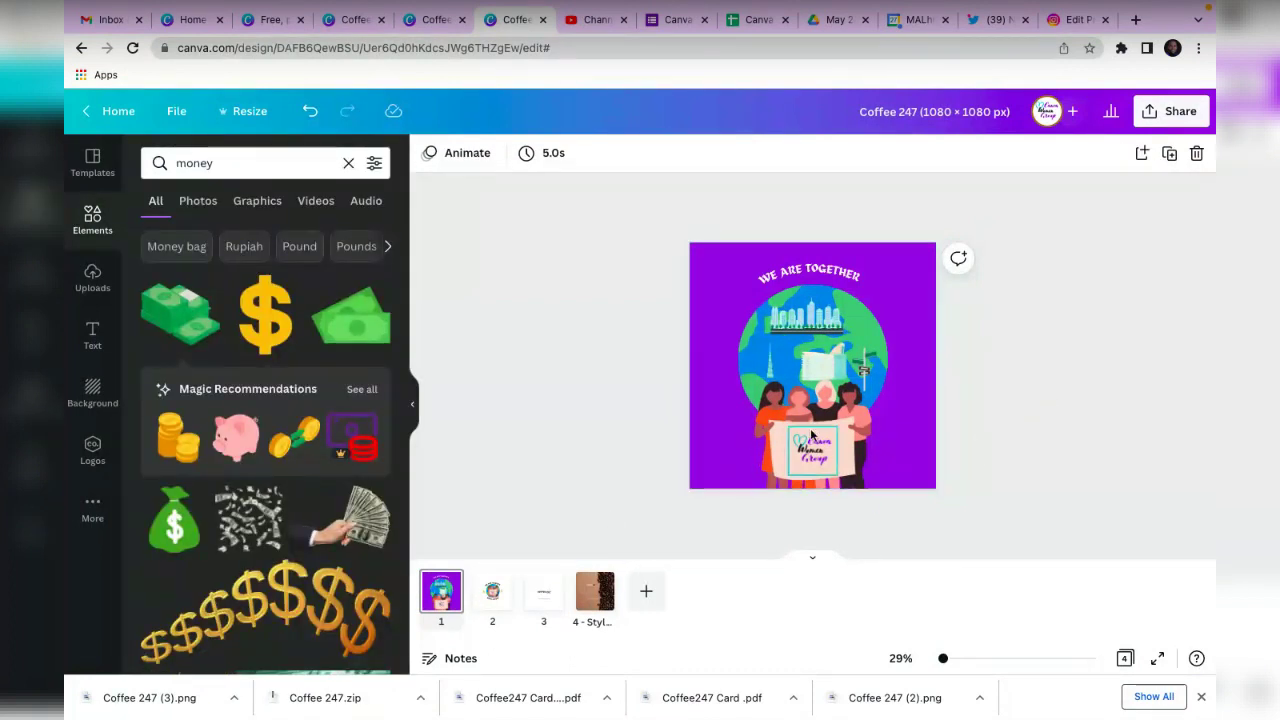
Try the orange-red document colour on the WE ARE TOGETHER title of page 1.
scroll(930, 391, "up", 1)
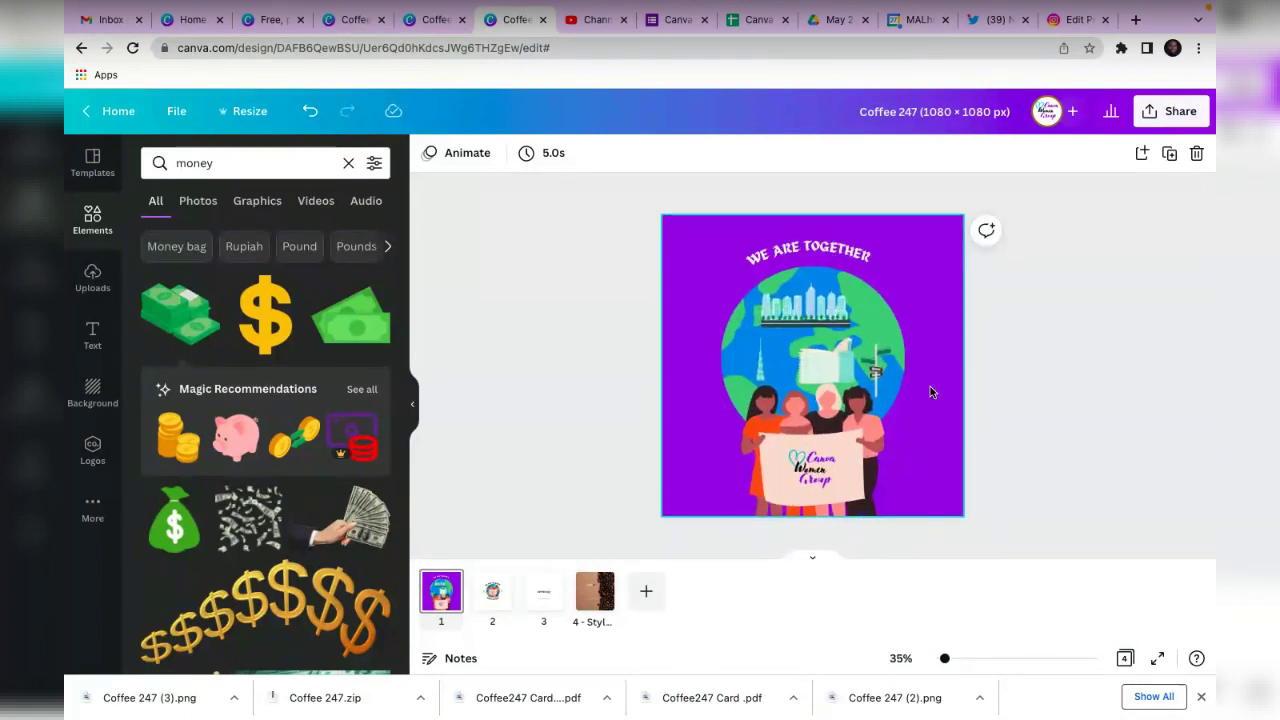
left_click(828, 250)
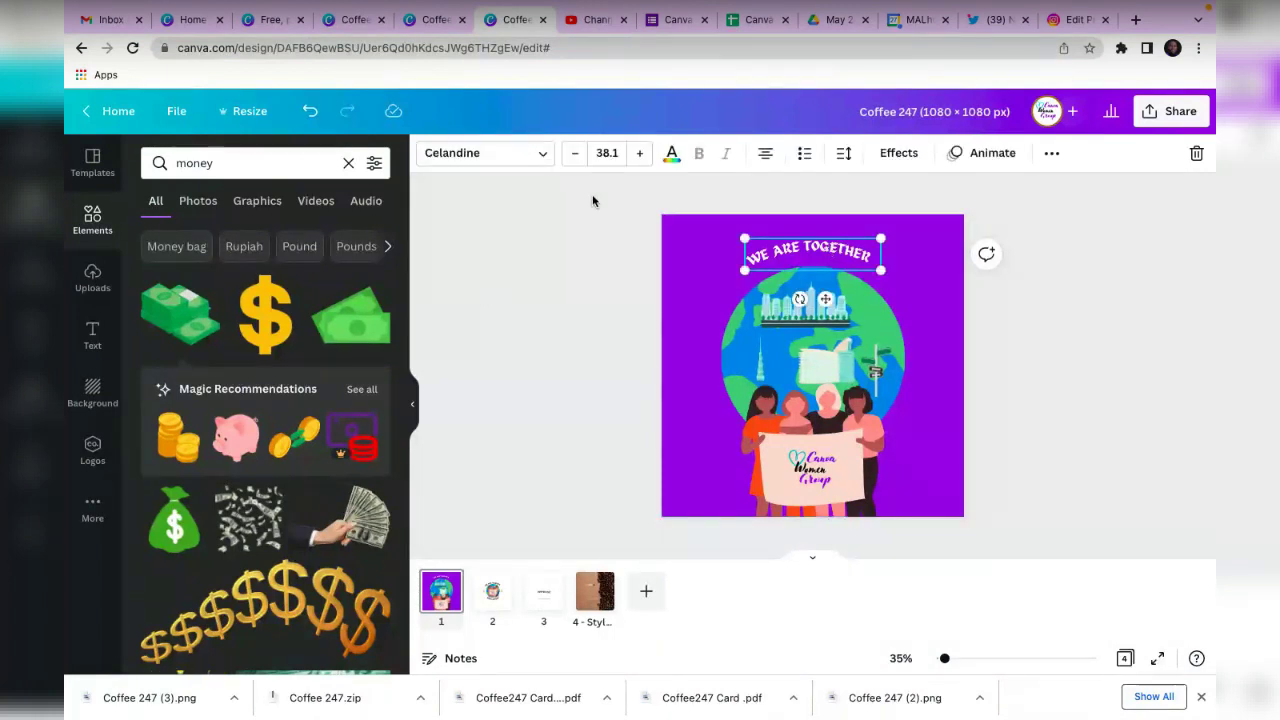
left_click(663, 163)
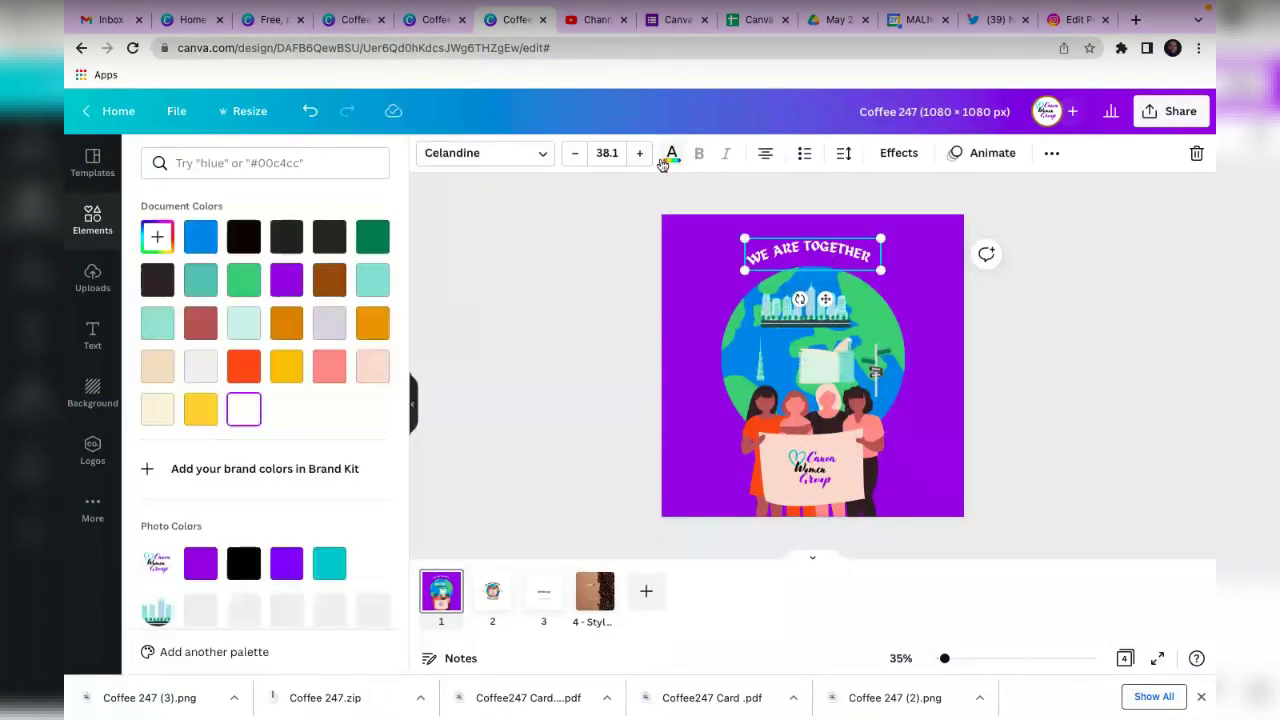
left_click(244, 370)
left_click(1000, 382)
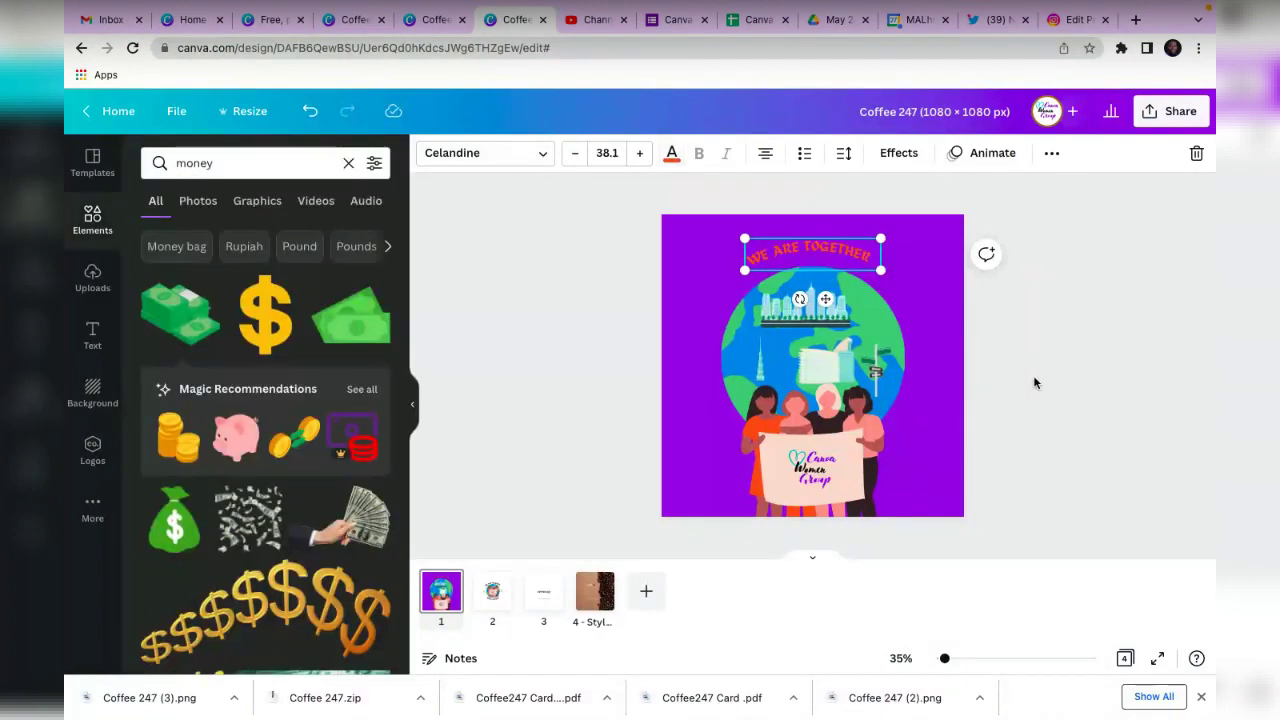
left_click(1047, 381)
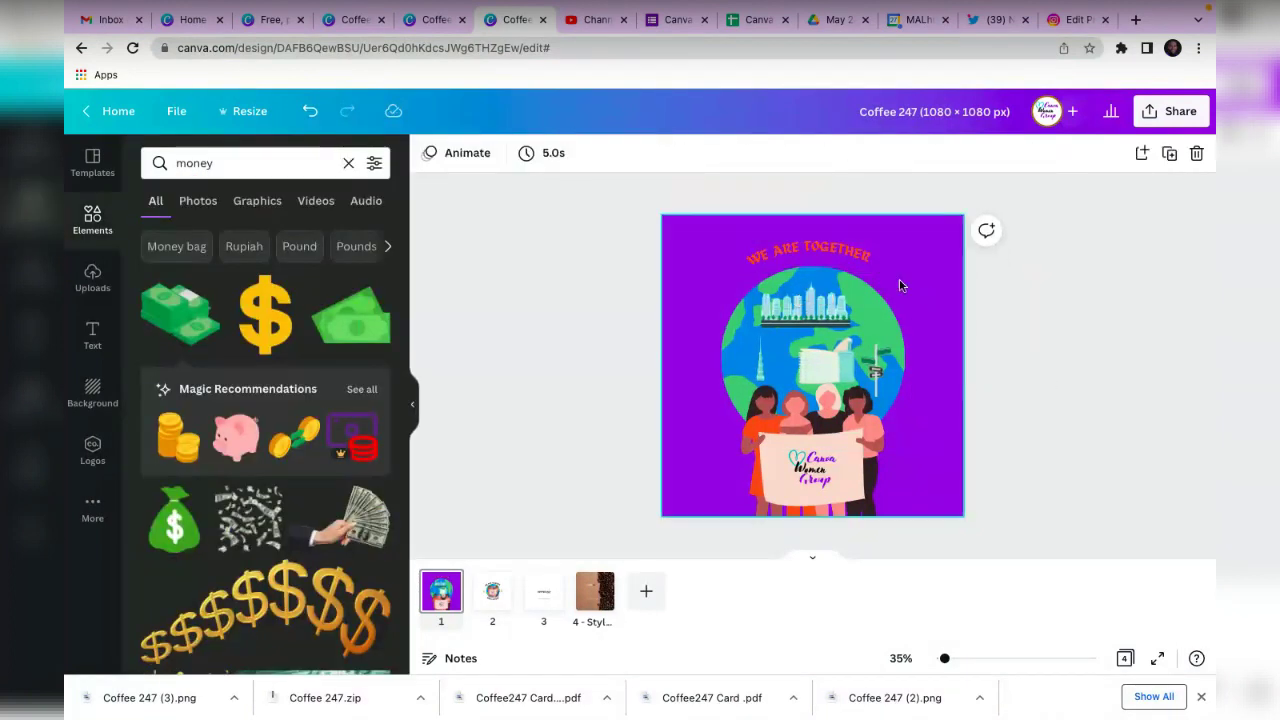
Set the text colour of page 1's WE ARE TOGETHER title back to white.
left_click(840, 262)
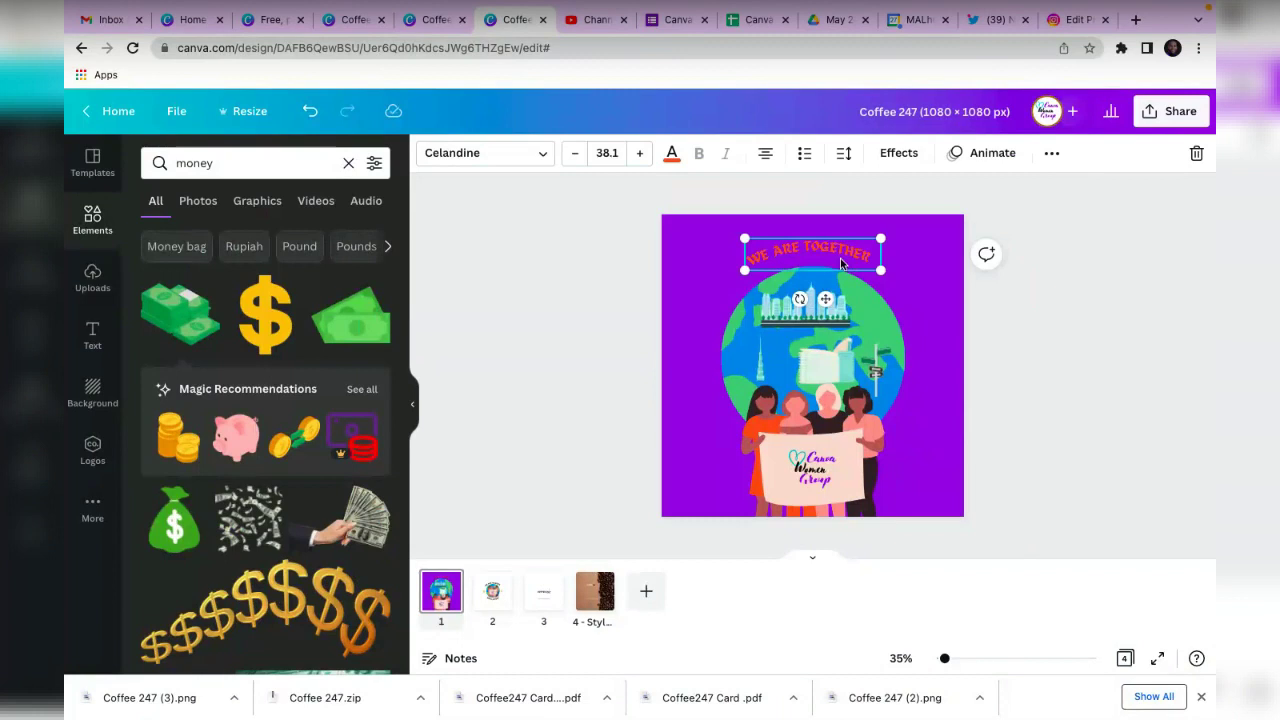
left_click(671, 153)
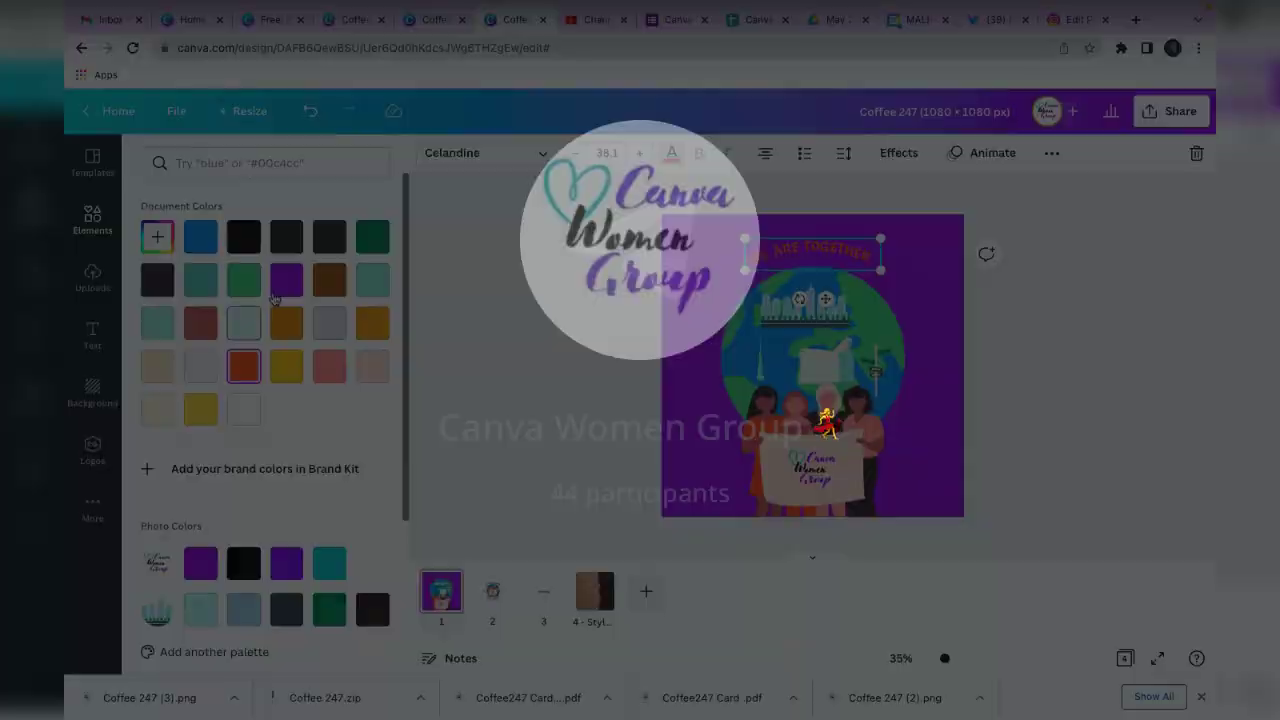
left_click(243, 409)
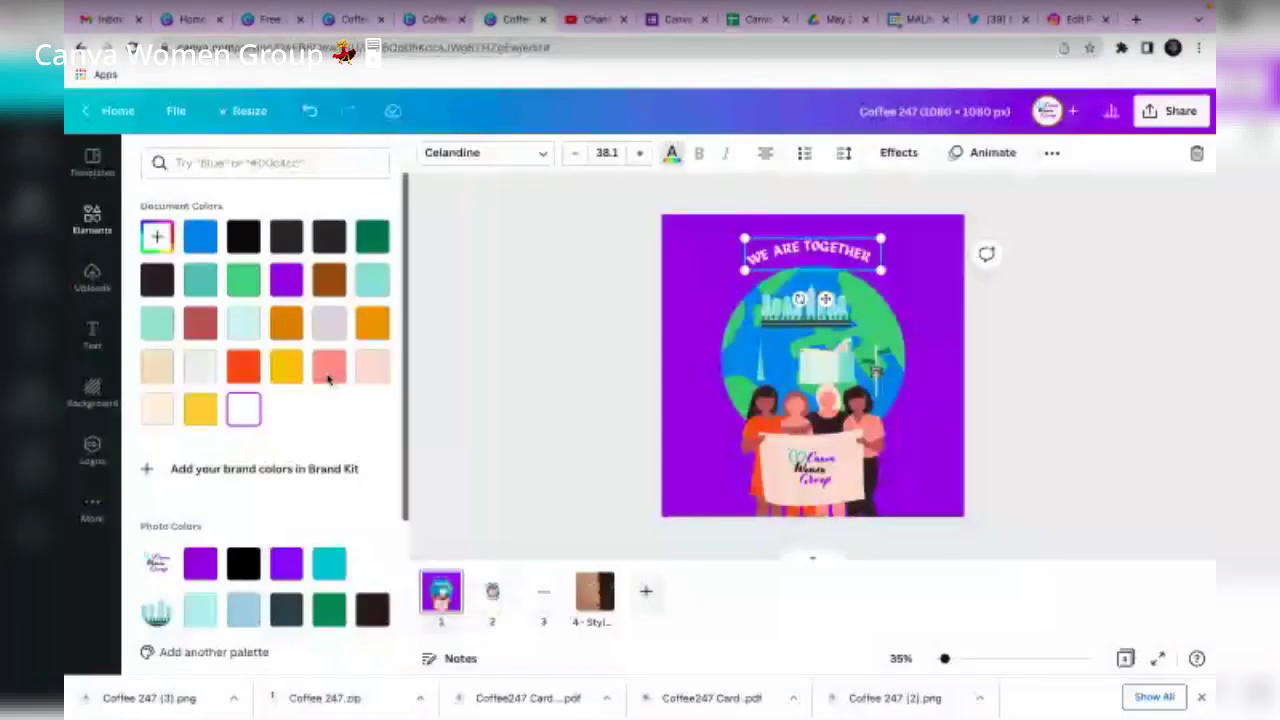
key("Escape")
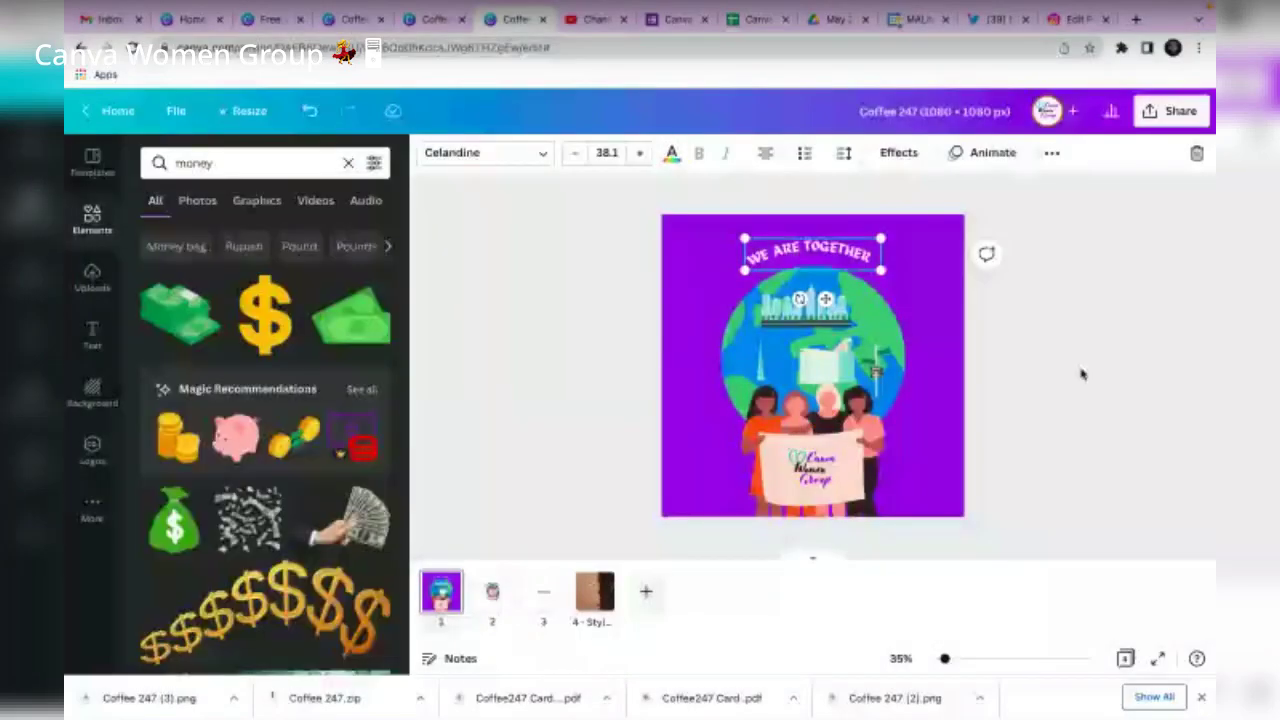
left_click(1131, 391)
left_click(810, 256)
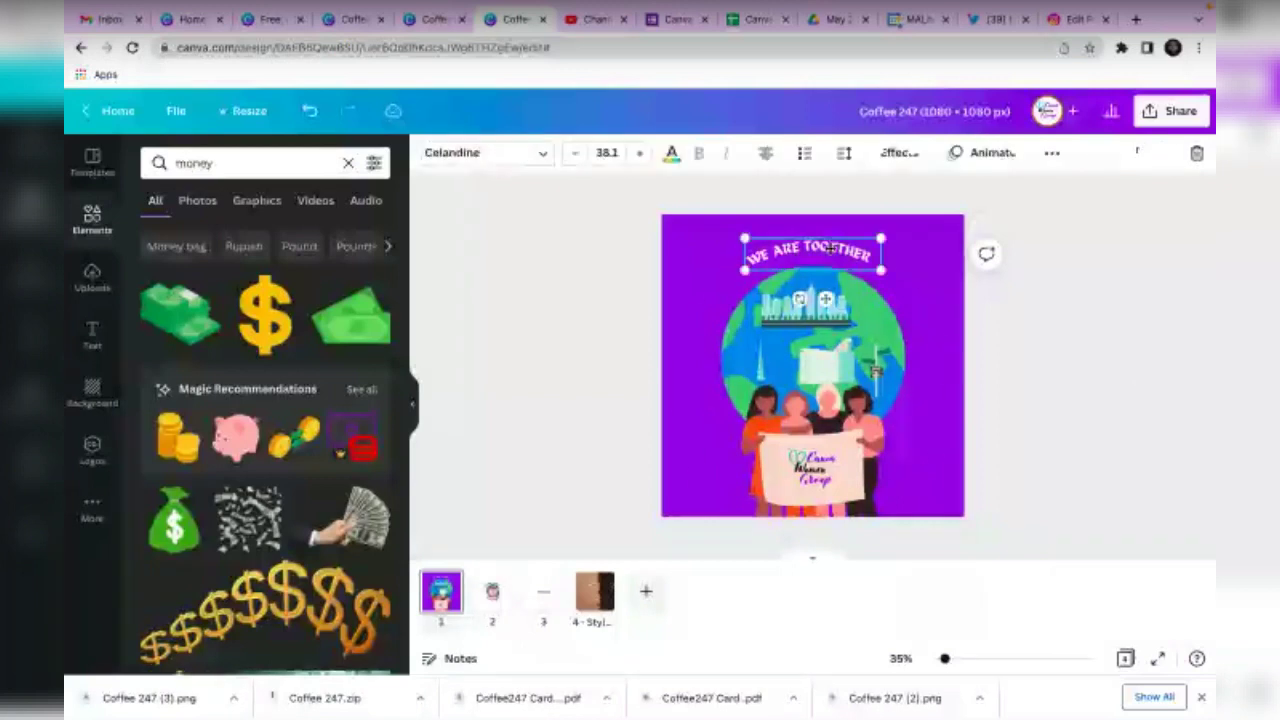
left_click(1075, 350)
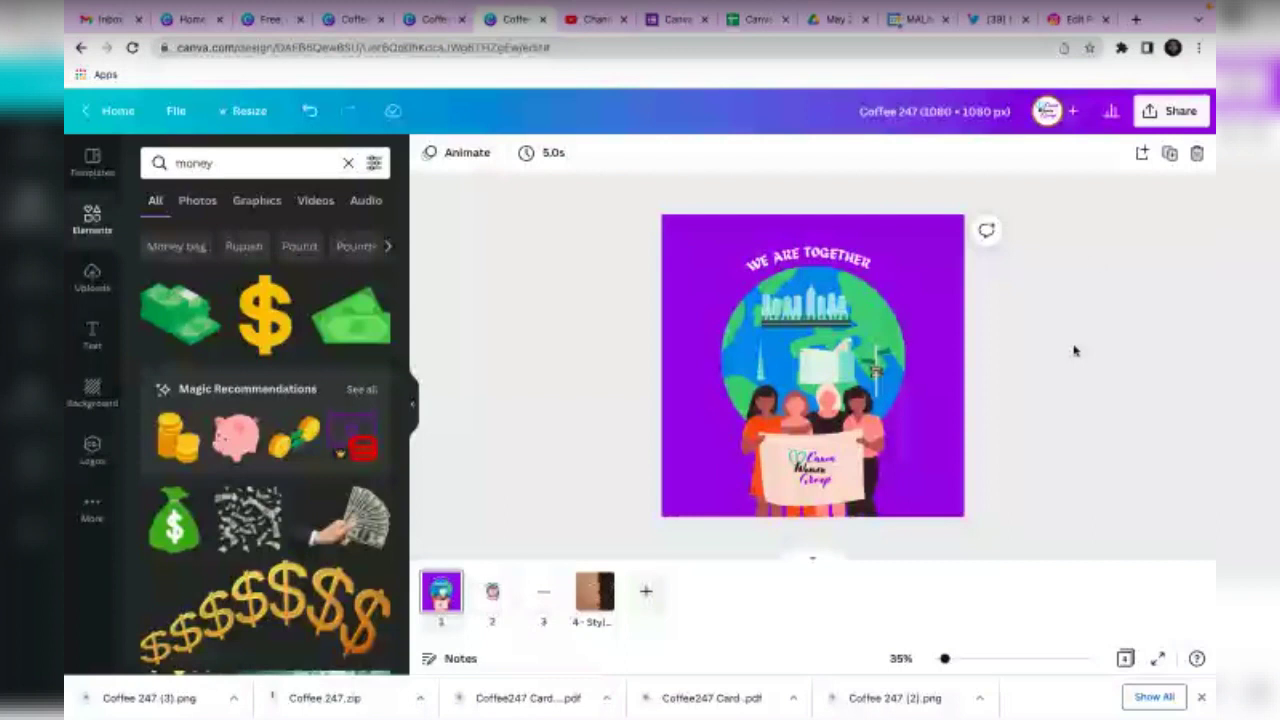
Download only page 1 of the design as a PNG file.
left_click(1170, 111)
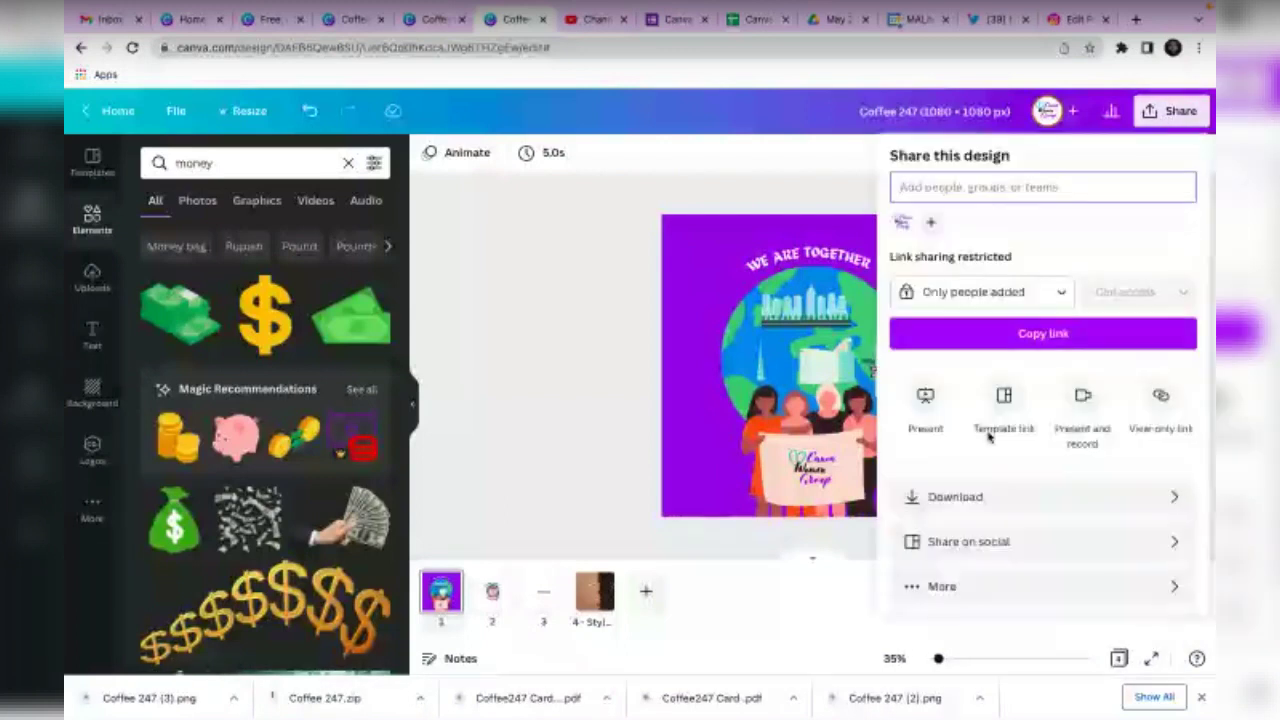
left_click(1020, 500)
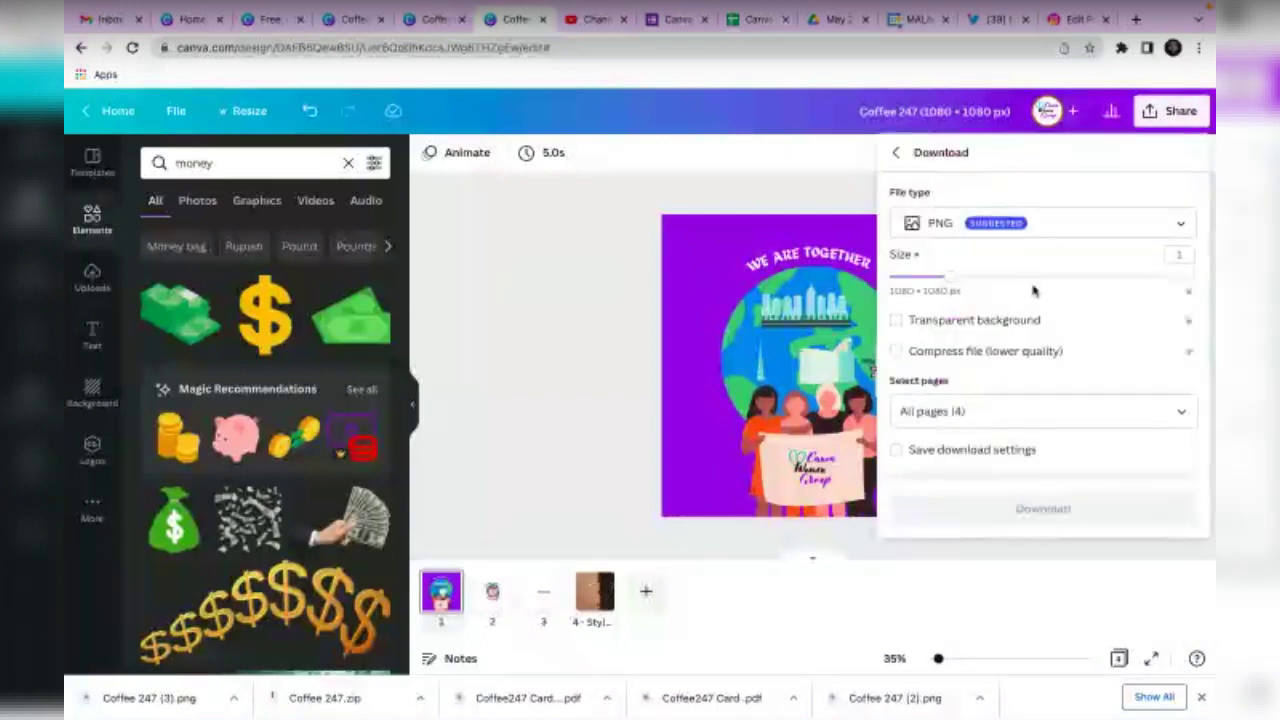
left_click(1187, 418)
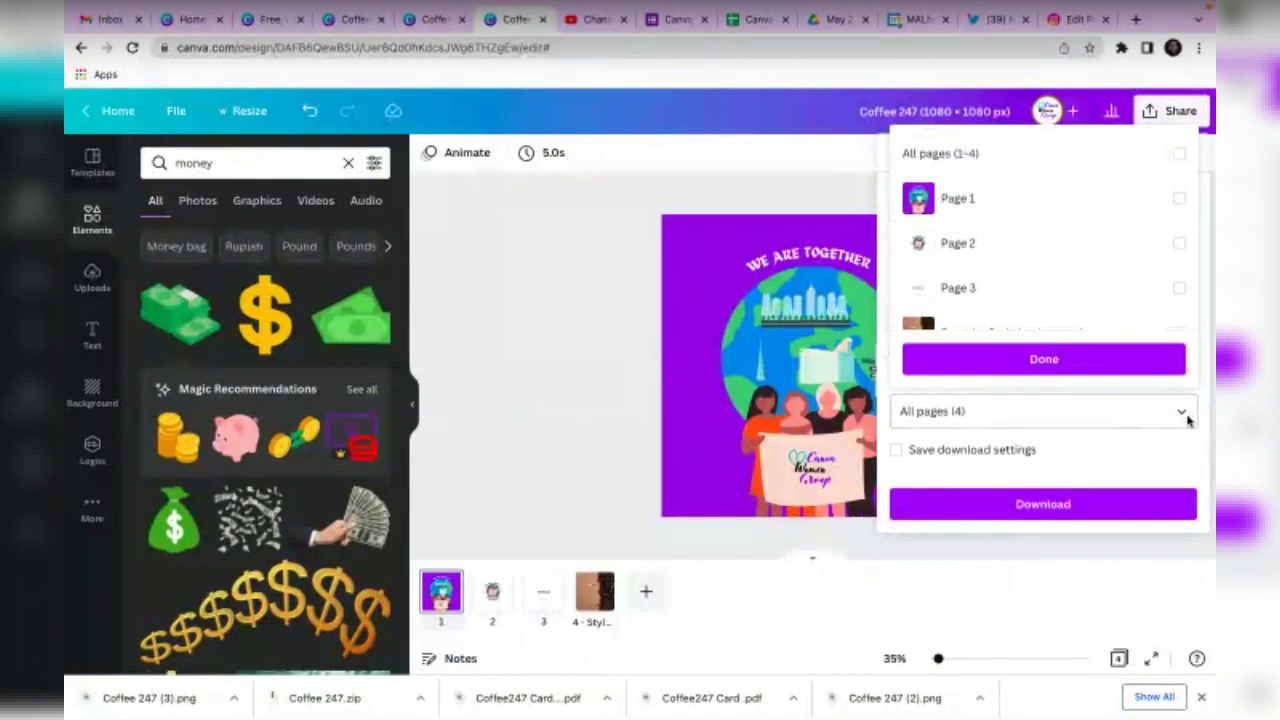
left_click(1172, 199)
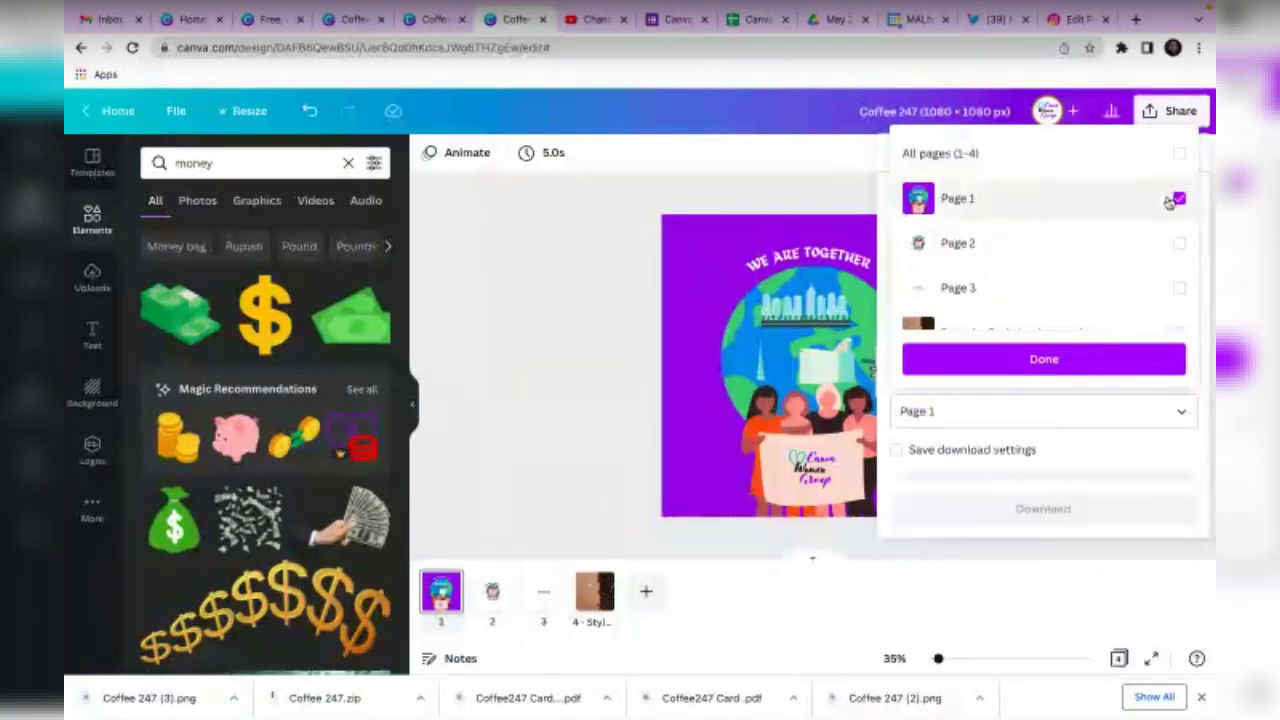
left_click(1030, 362)
left_click(1000, 503)
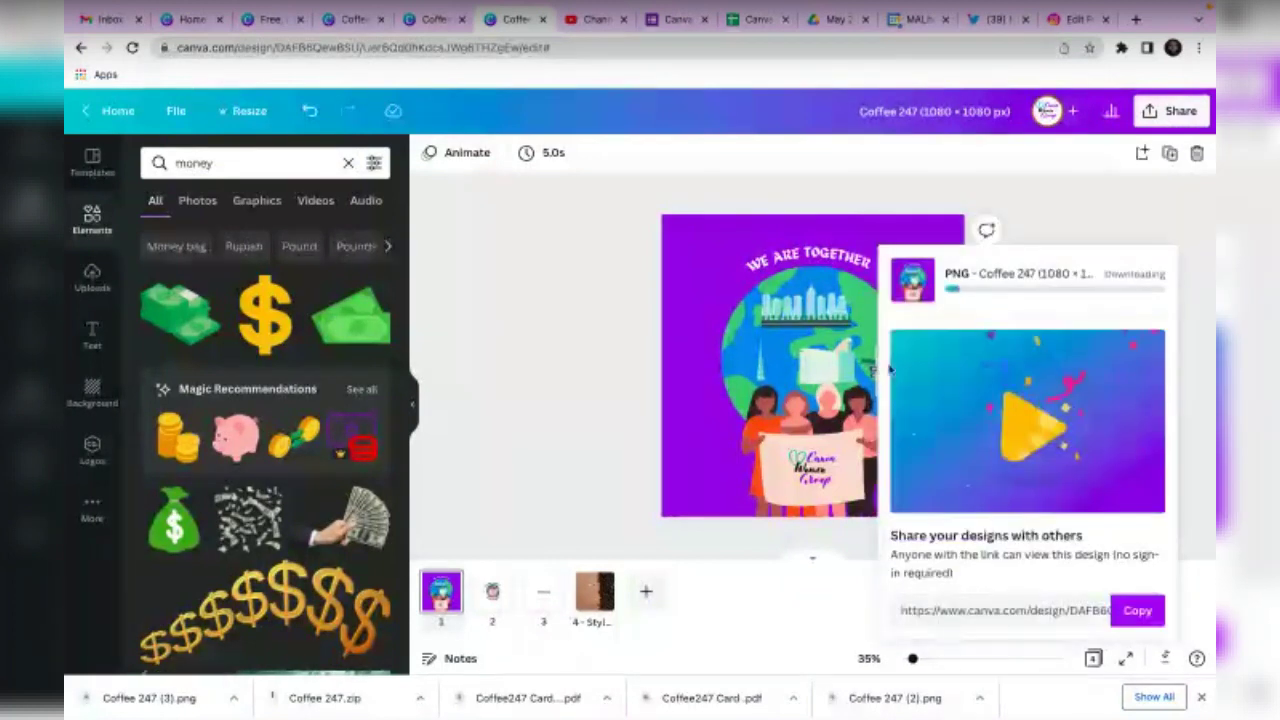
left_click(1118, 189)
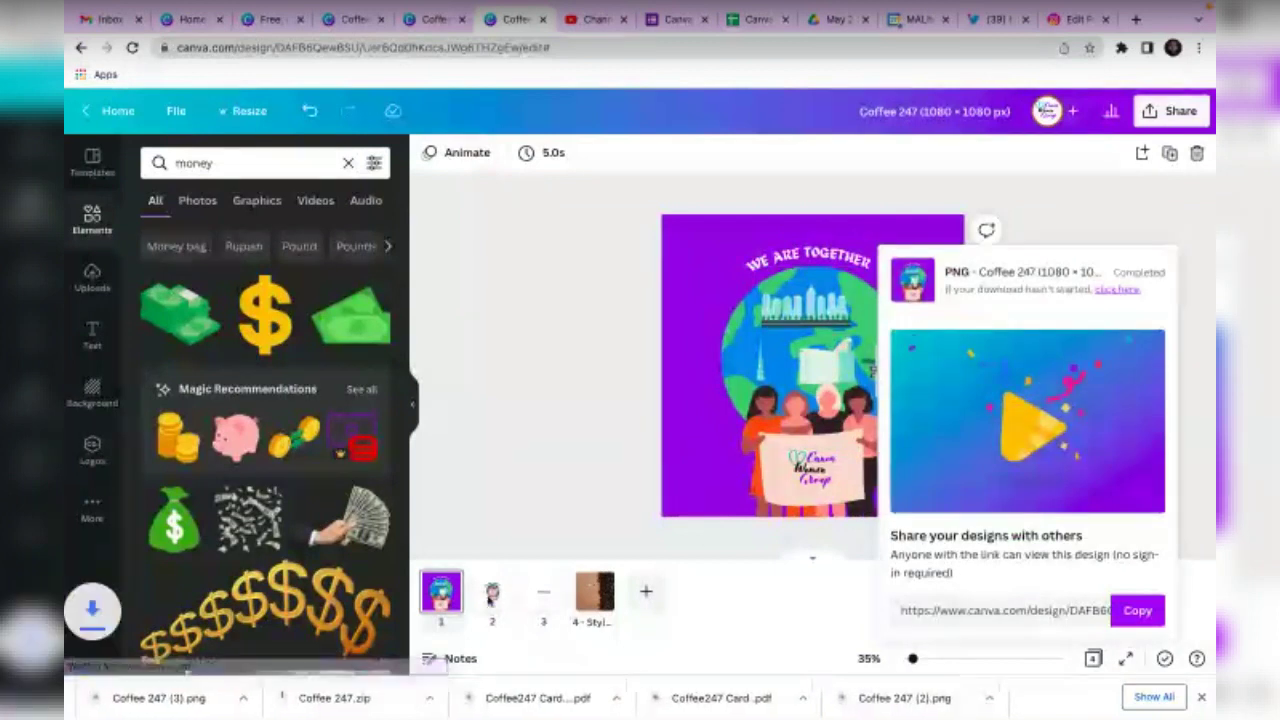
Recolour the dollar sign beside the globe on page 2 to the purple document colour.
left_click(492, 593)
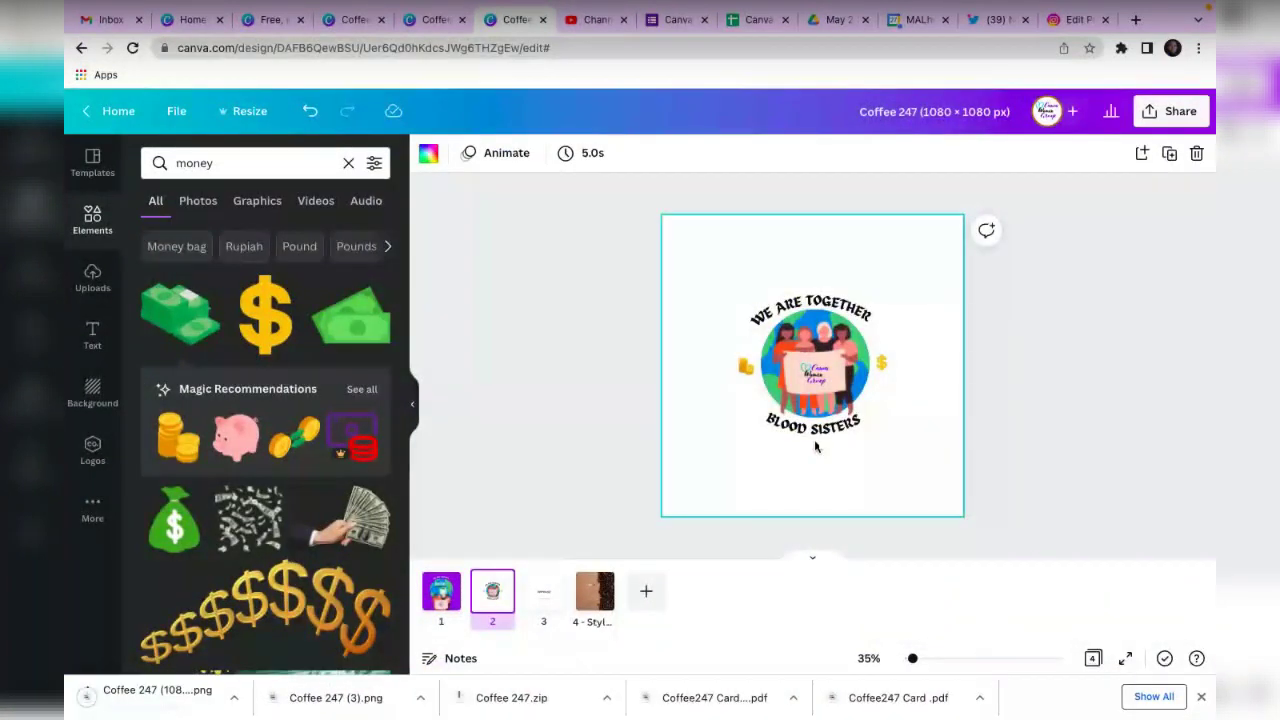
left_click(881, 363)
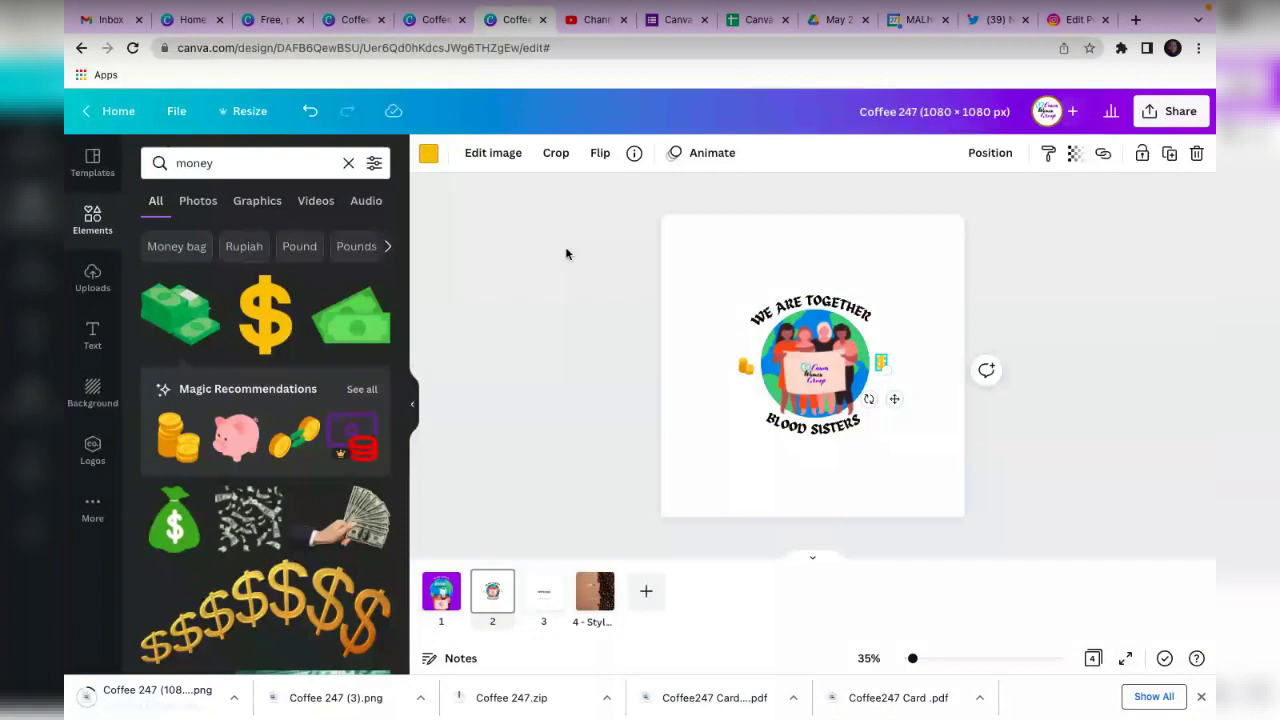
left_click(429, 156)
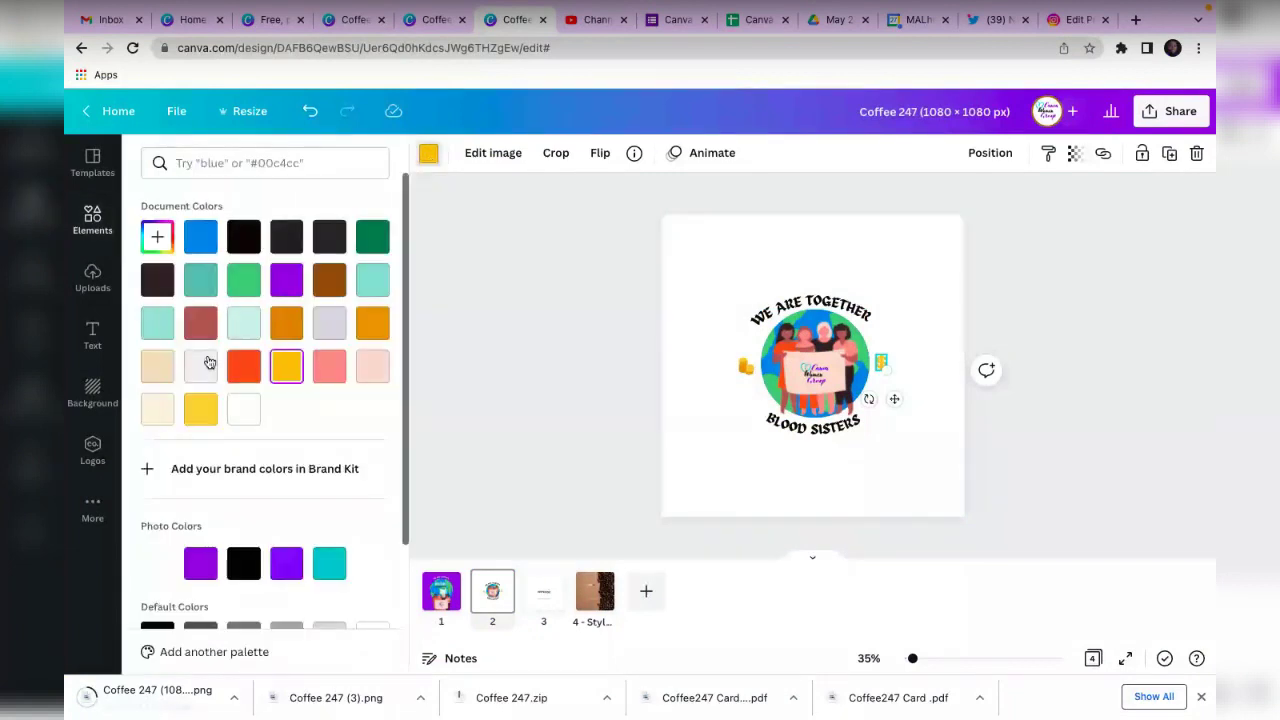
left_click(288, 282)
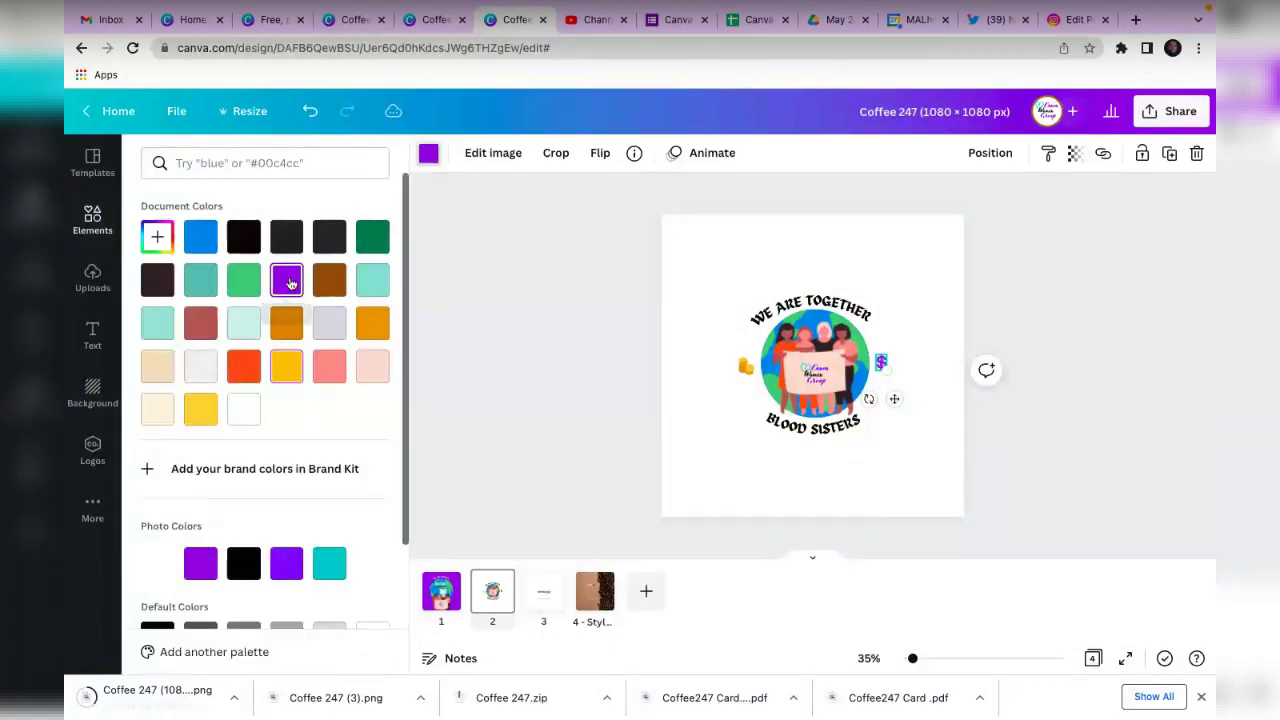
Recolour page 2's coin stack, setting its dark orange tone to the blue-violet photo colour and its lighter orange tone to the purple photo colour.
left_click(742, 373)
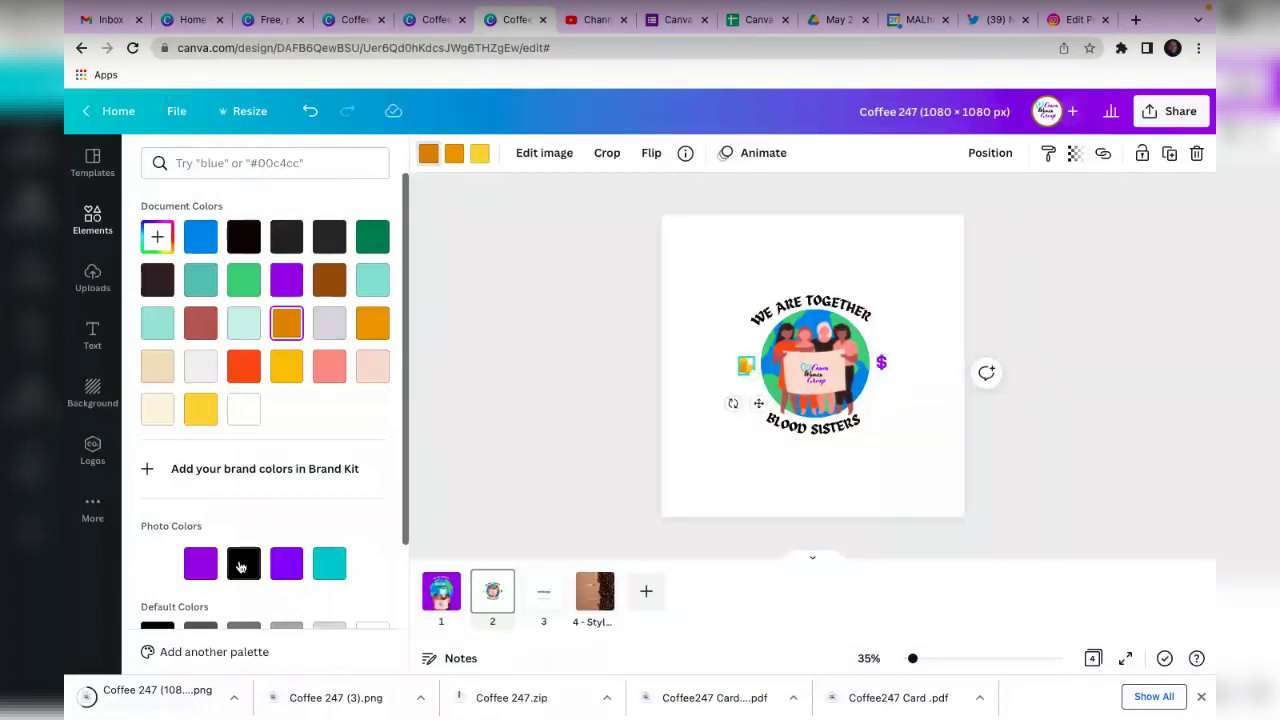
left_click(201, 567)
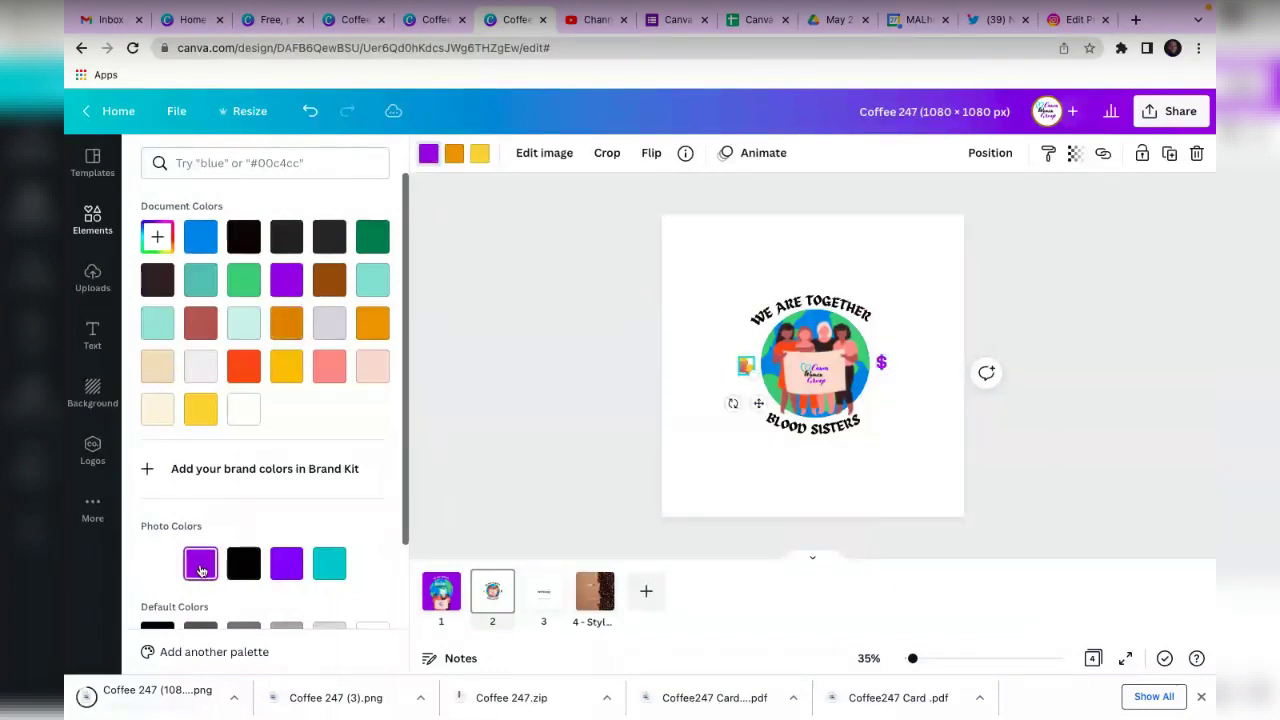
left_click(295, 568)
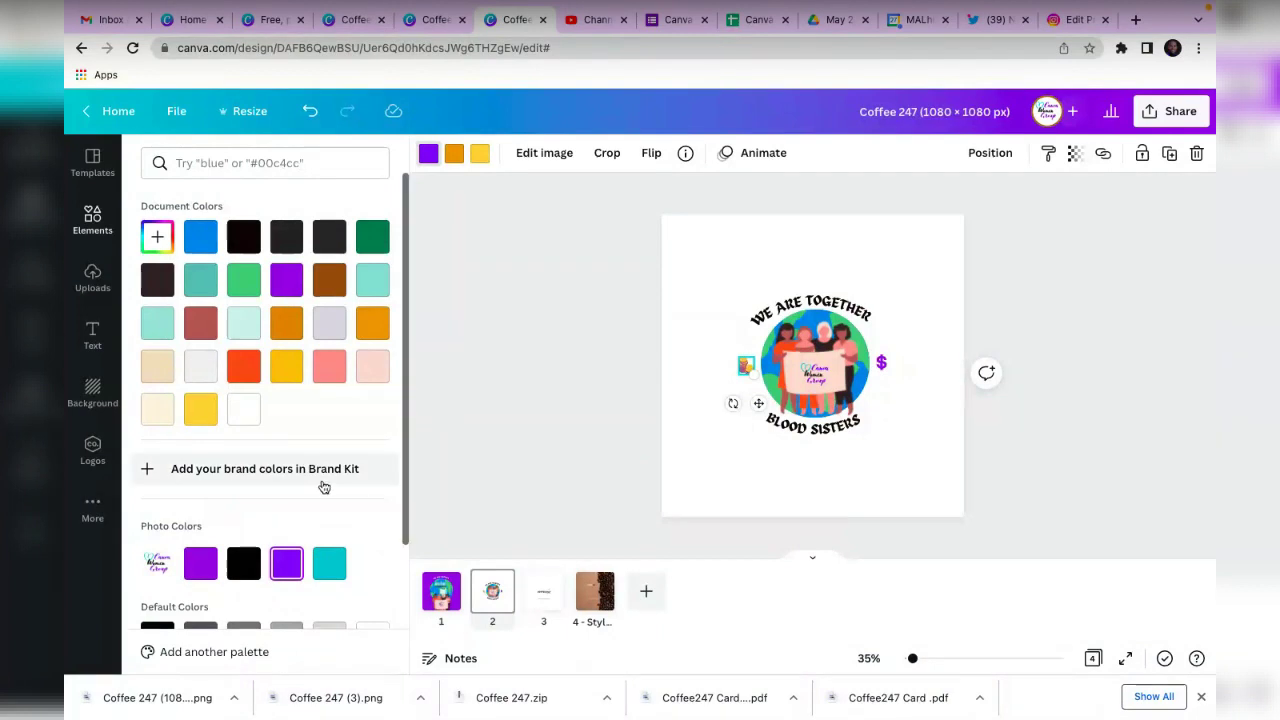
left_click(455, 155)
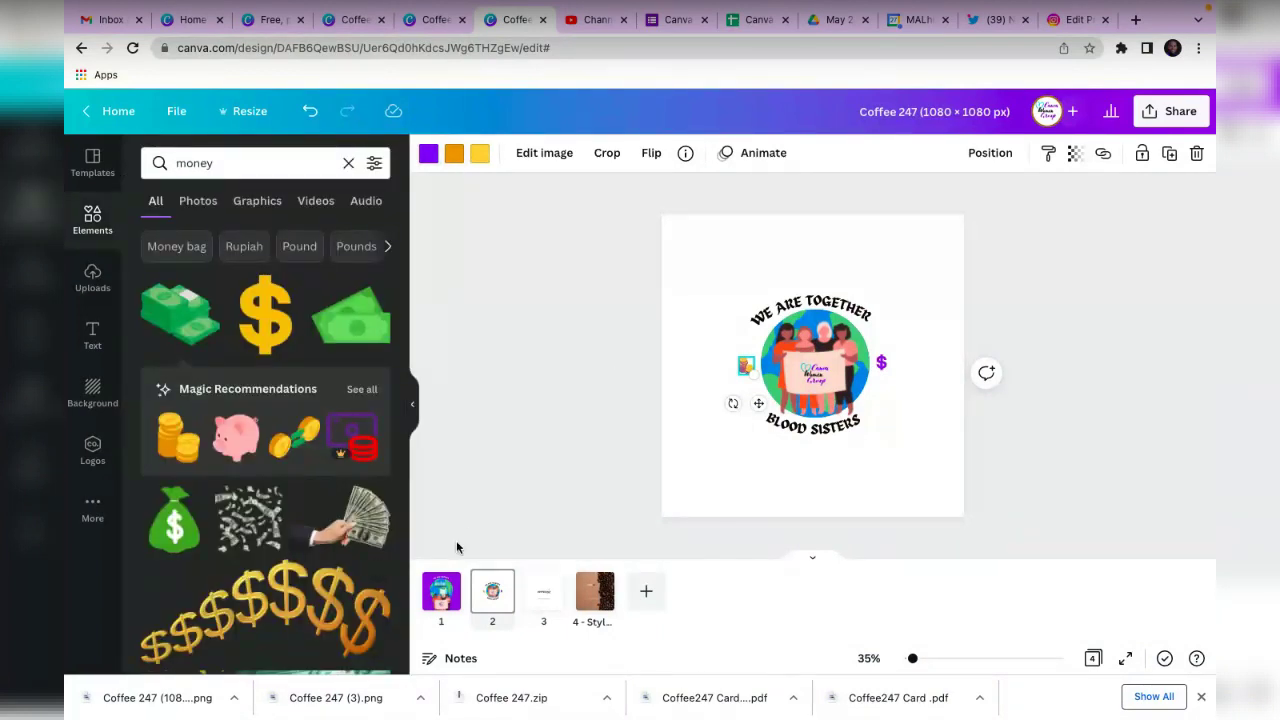
left_click(451, 162)
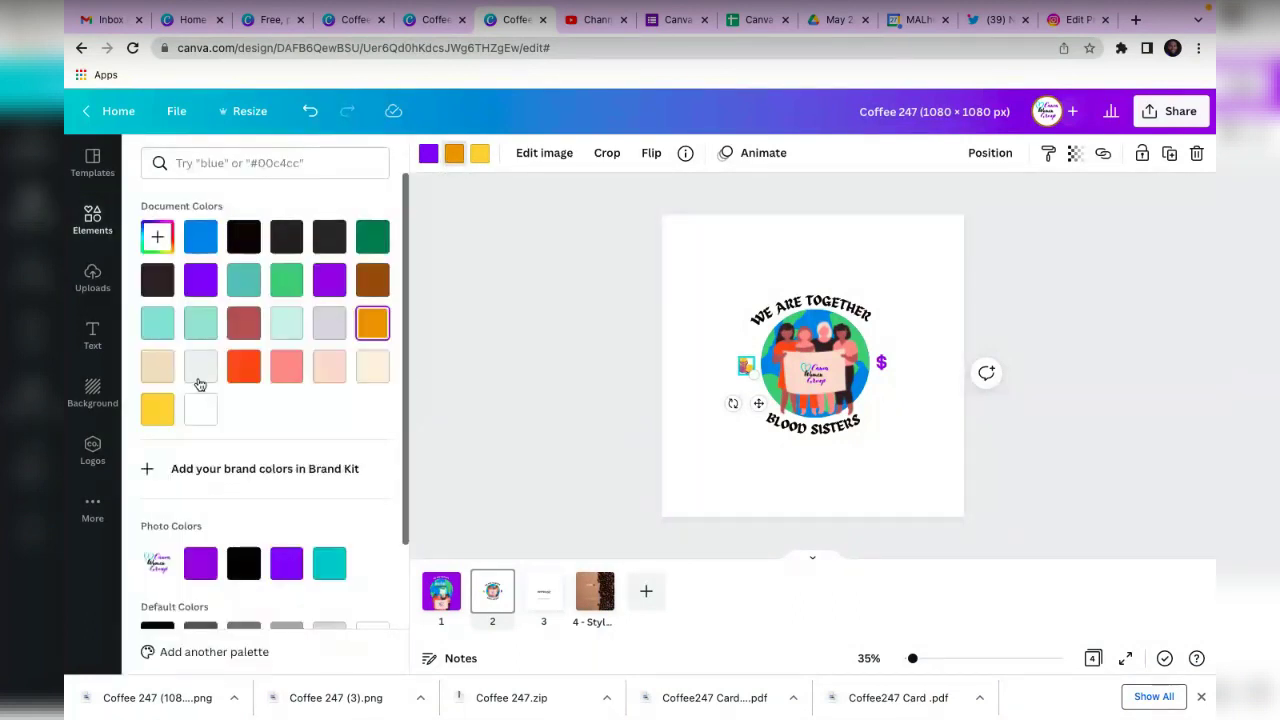
left_click(193, 556)
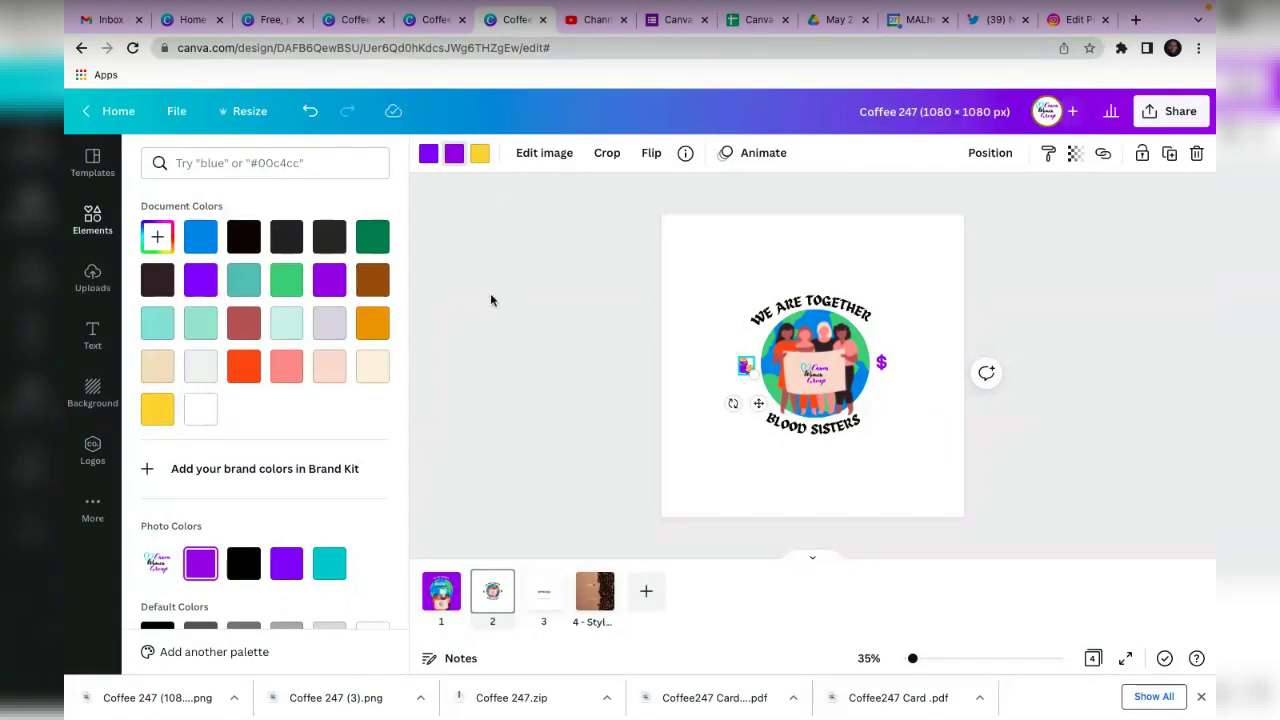
key("Escape")
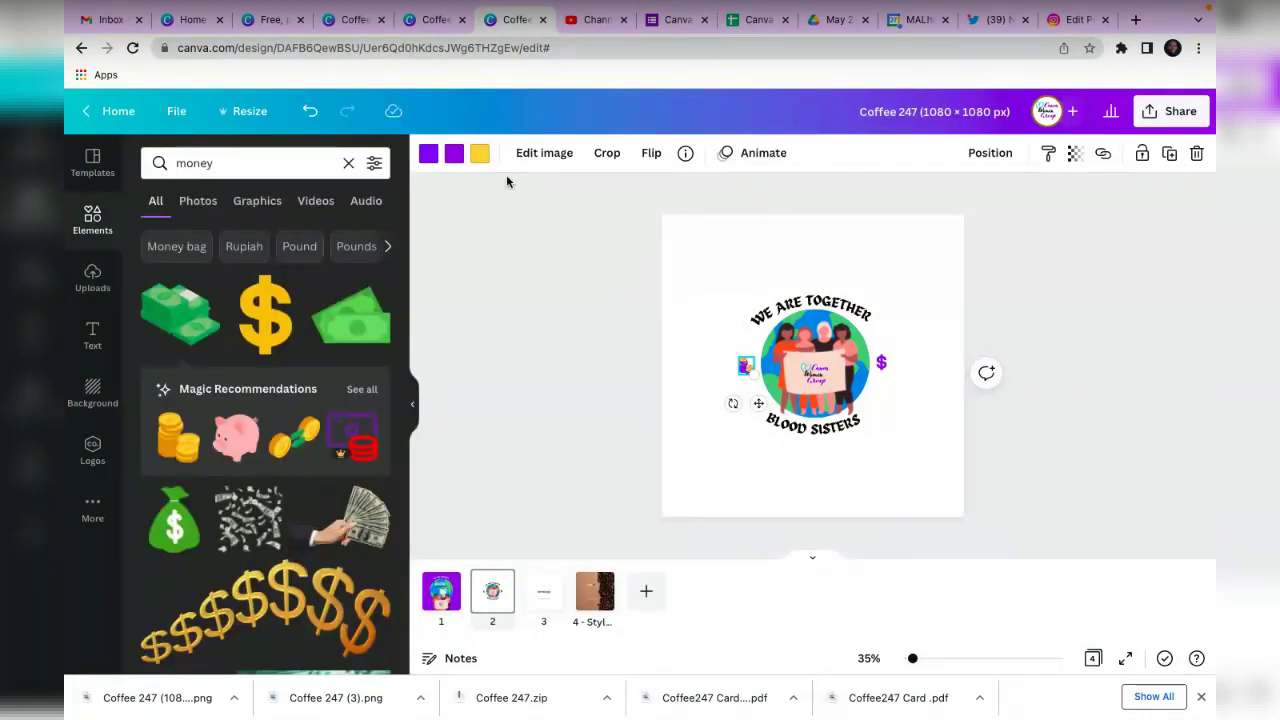
Set the yellow tone of page 2's coin stack to the turquoise photo colour, trying the purple and blue-violet ones first.
left_click(480, 153)
left_click(200, 563)
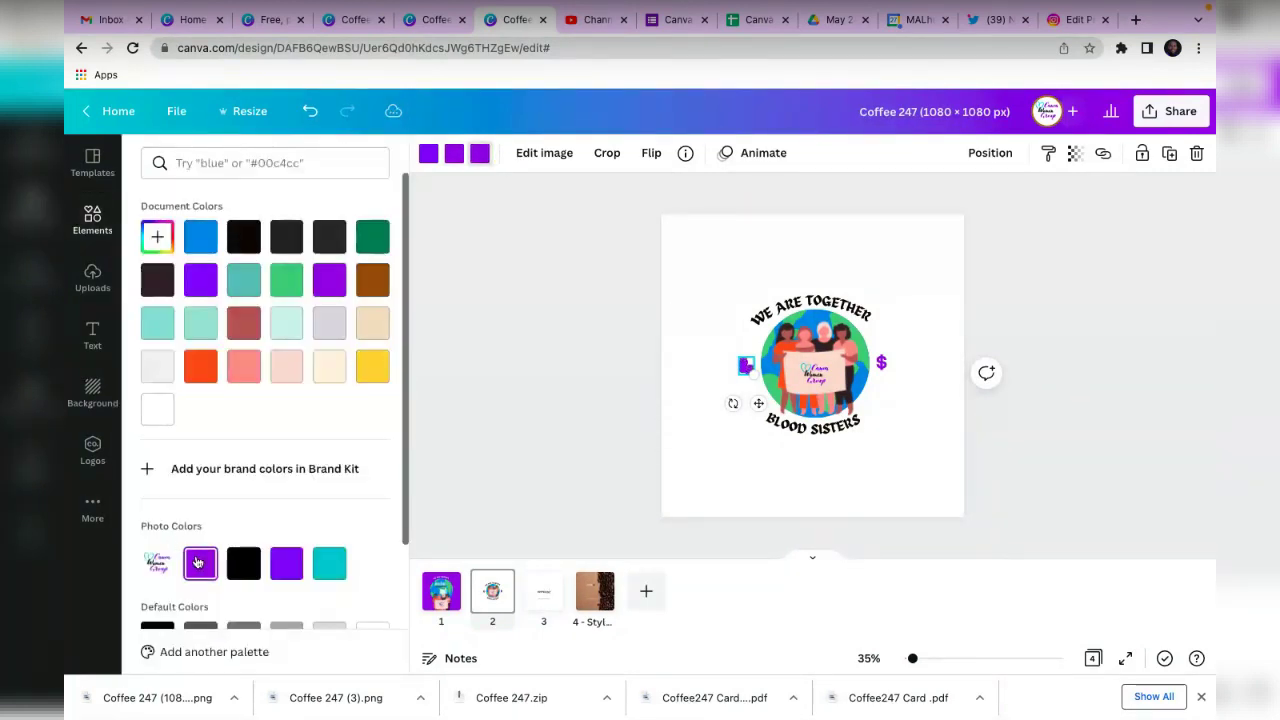
left_click(287, 565)
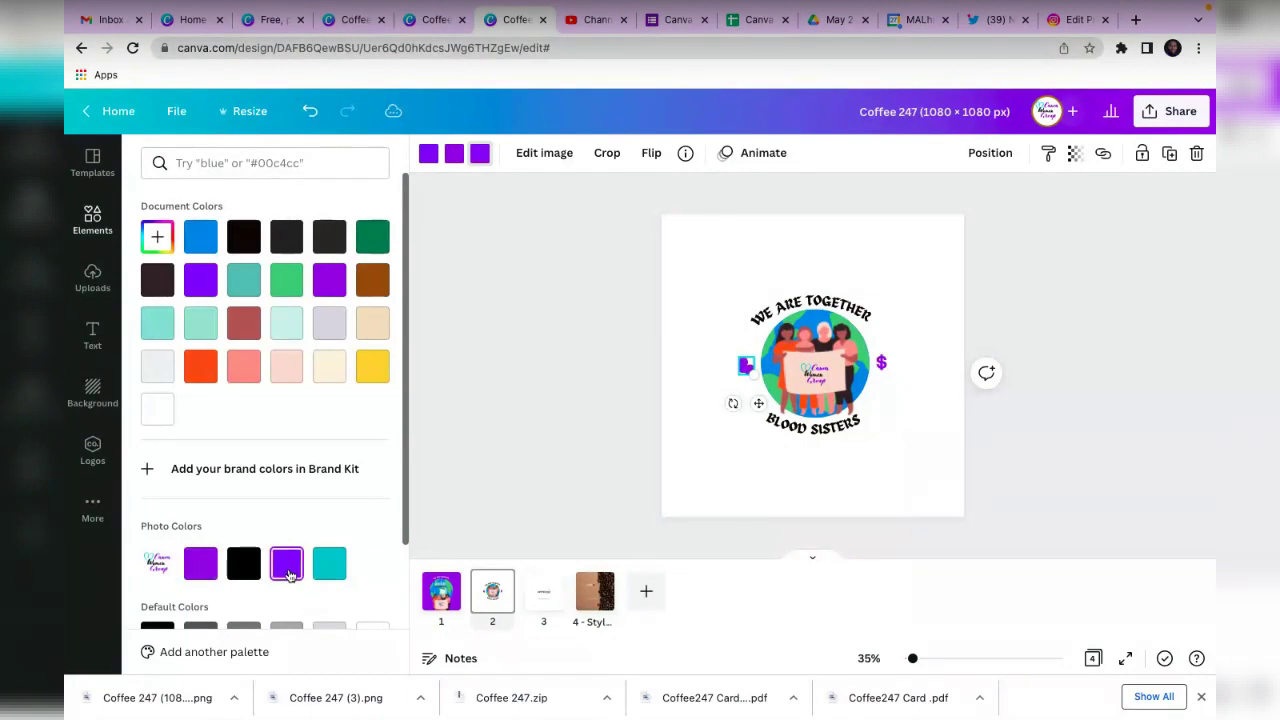
left_click(329, 563)
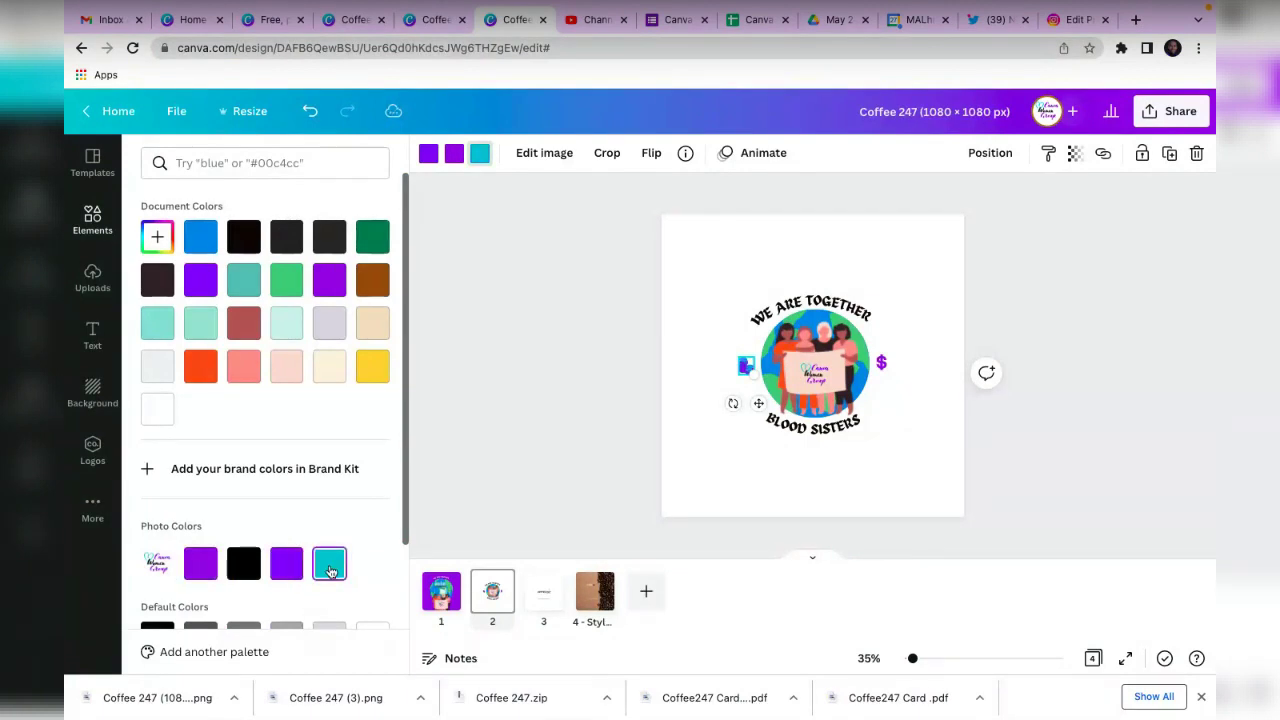
left_click(574, 463)
left_click(1054, 296)
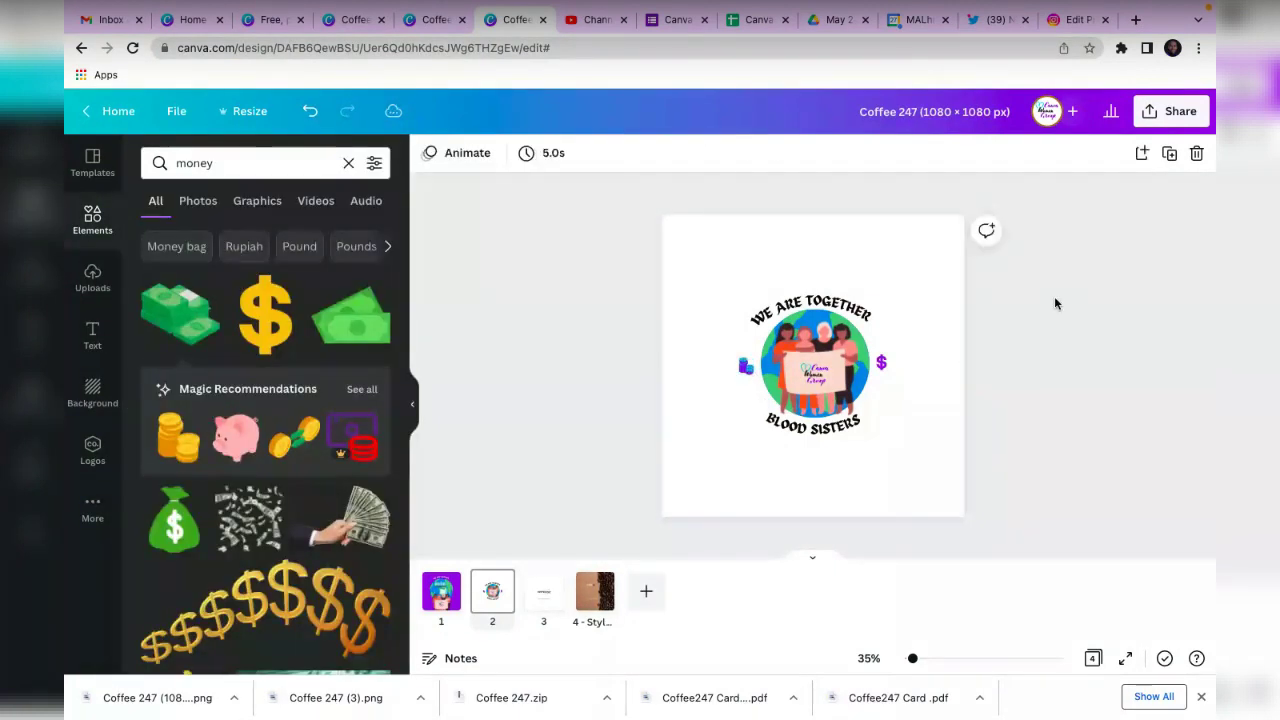
Try the blue-violet and turquoise photo colours as the background of page 2.
left_click(858, 306)
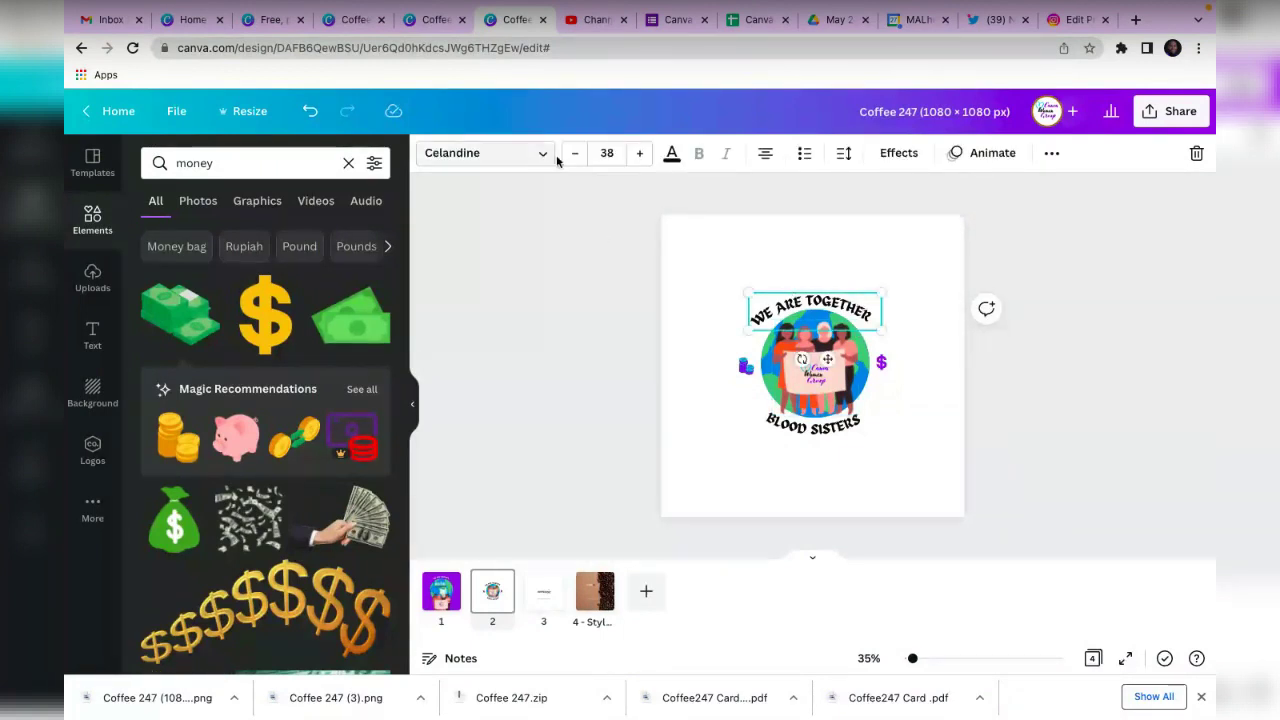
left_click(730, 255)
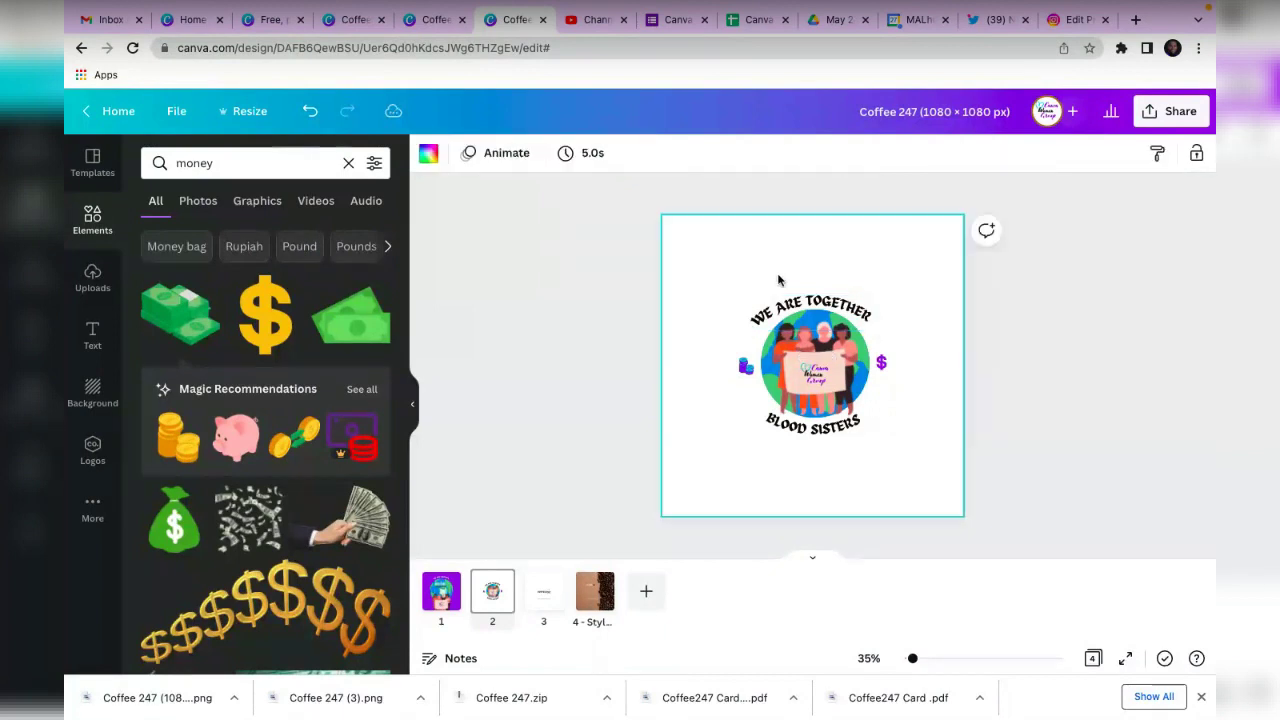
left_click(428, 153)
left_click(286, 564)
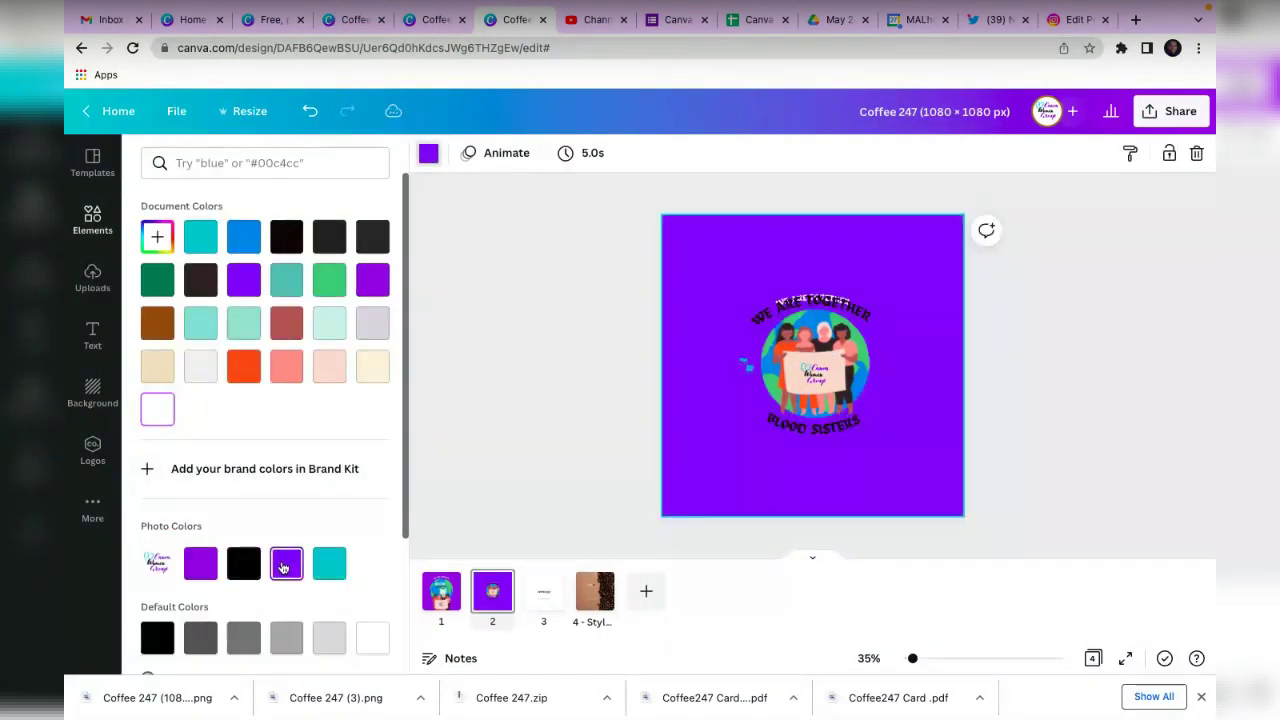
left_click(334, 568)
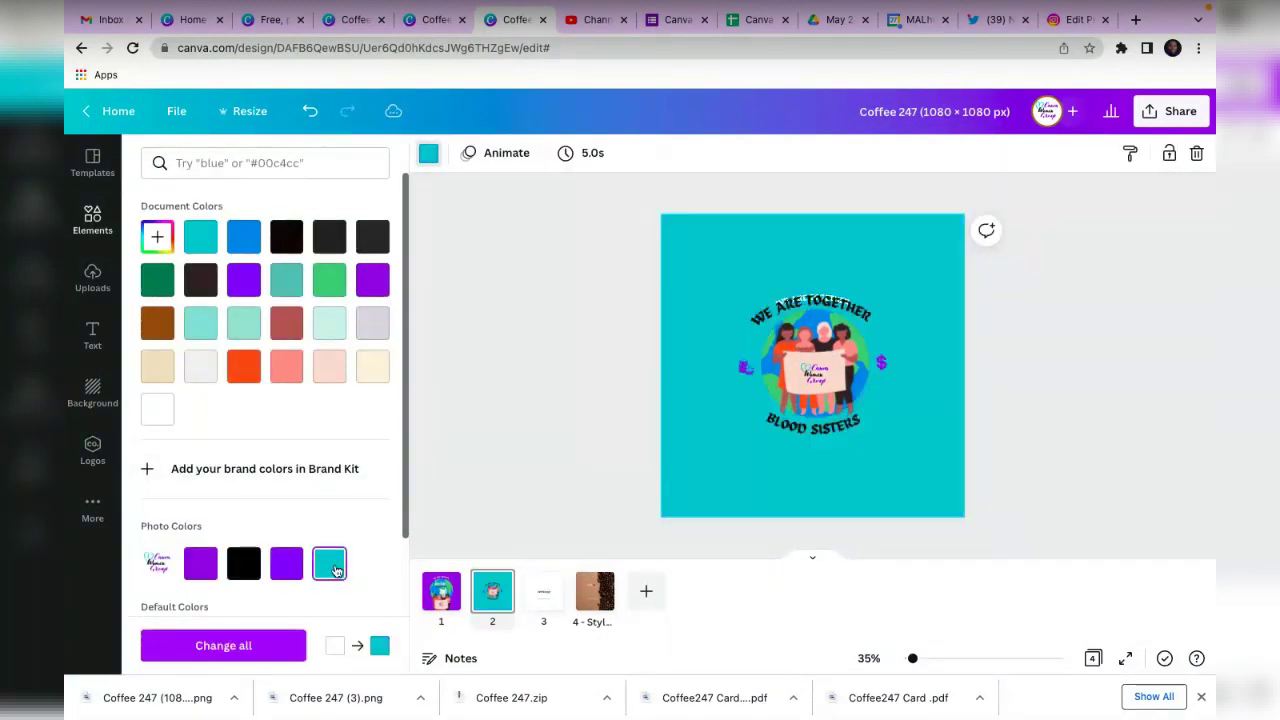
Move the black WE ARE TOGETHER title aside, delete the small white duplicate beneath it, and place the title back above the globe.
left_click(842, 308)
left_click_drag(842, 308, 842, 252)
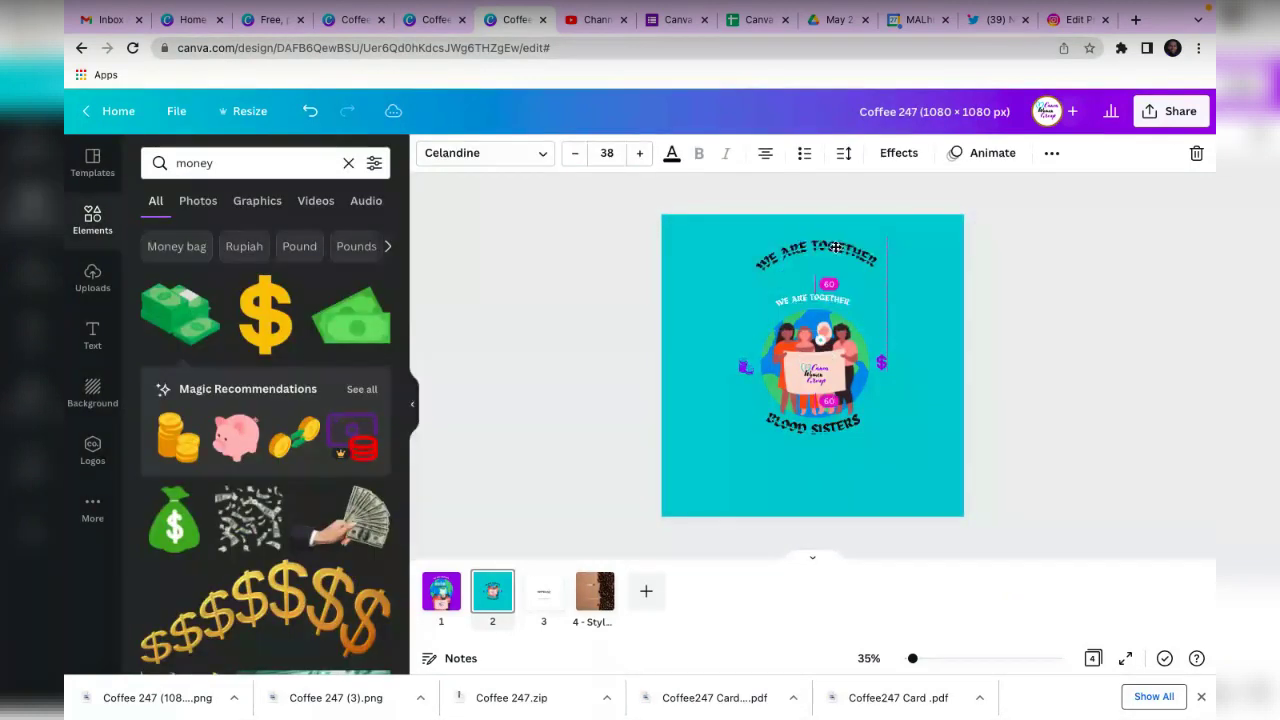
left_click(767, 305)
left_click(785, 305)
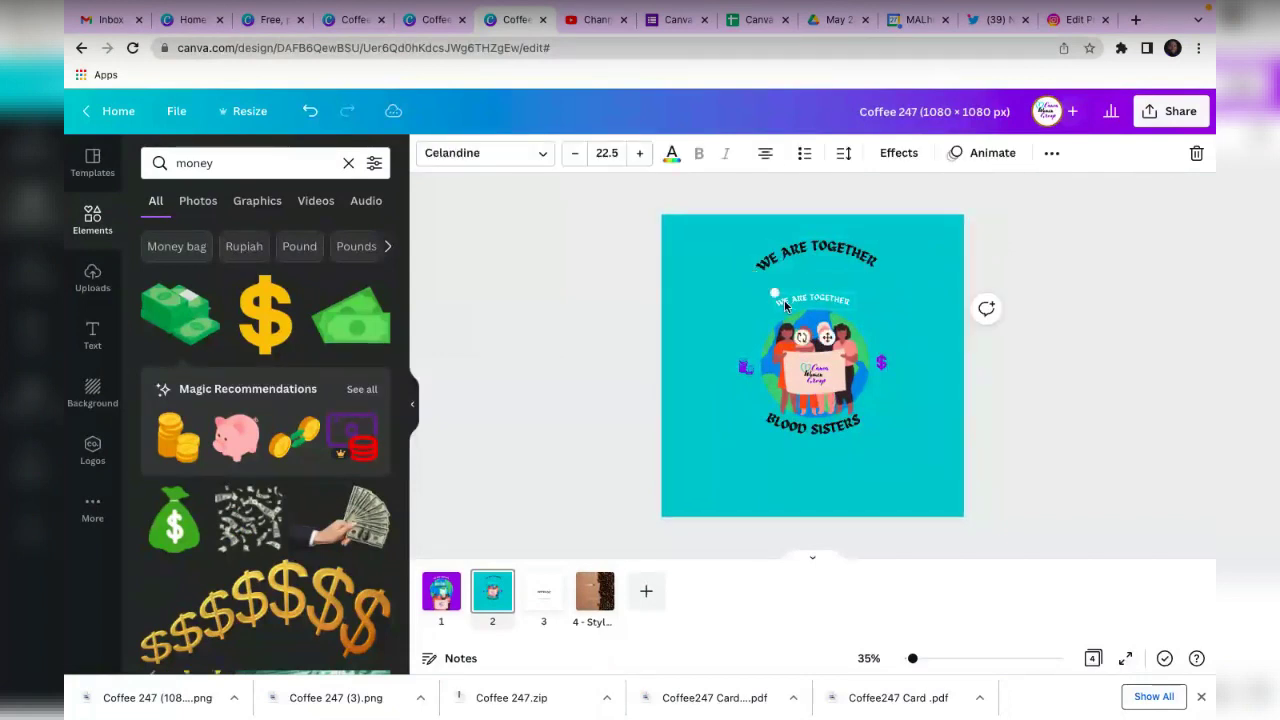
key("Delete")
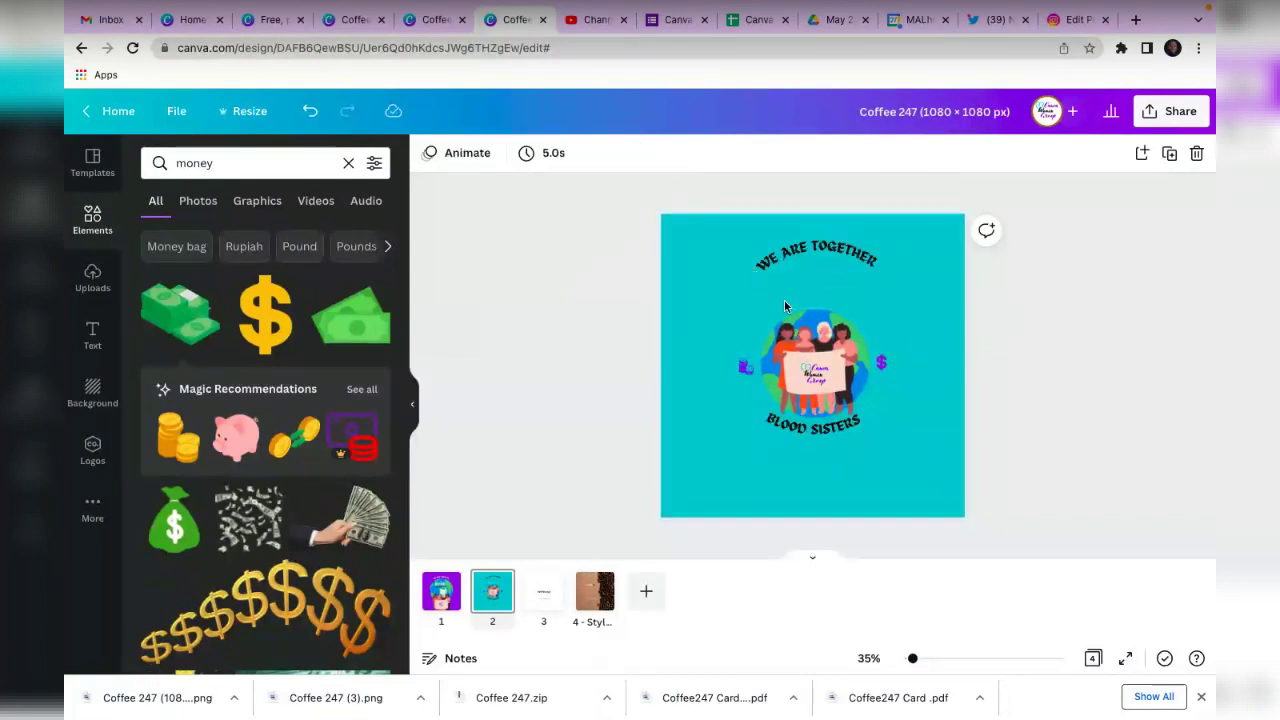
left_click_drag(816, 252, 812, 302)
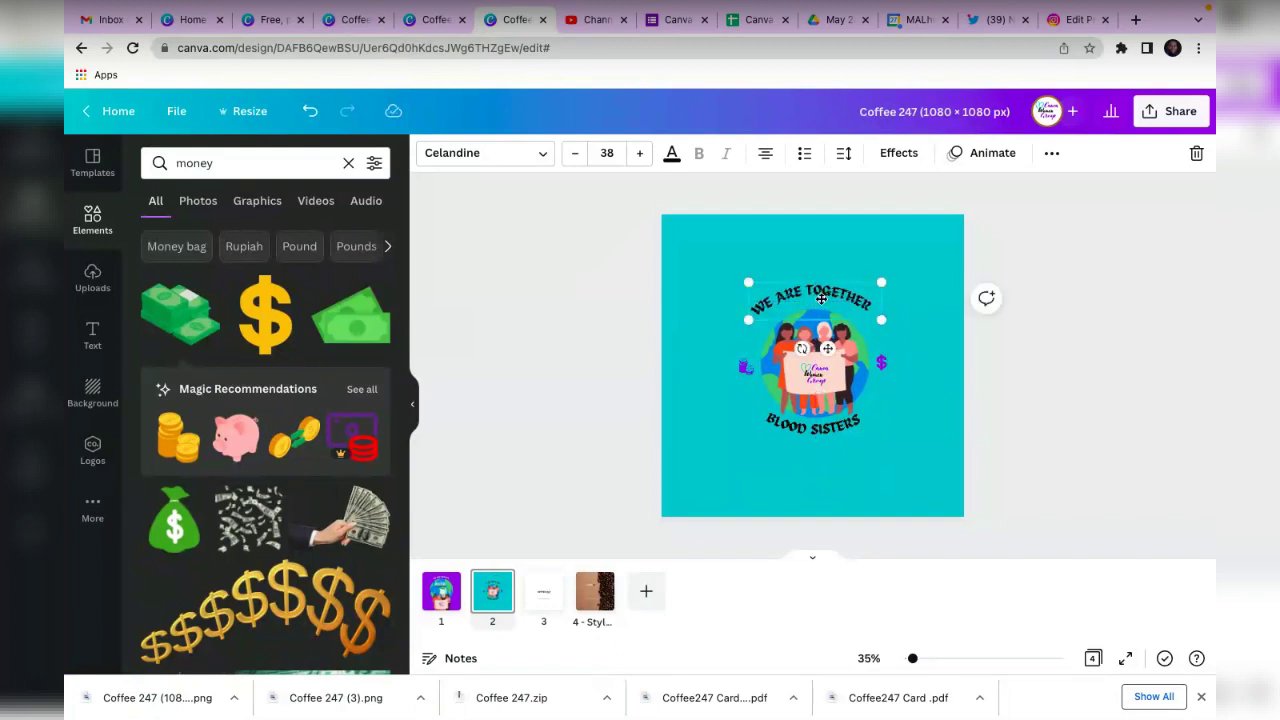
left_click(902, 283)
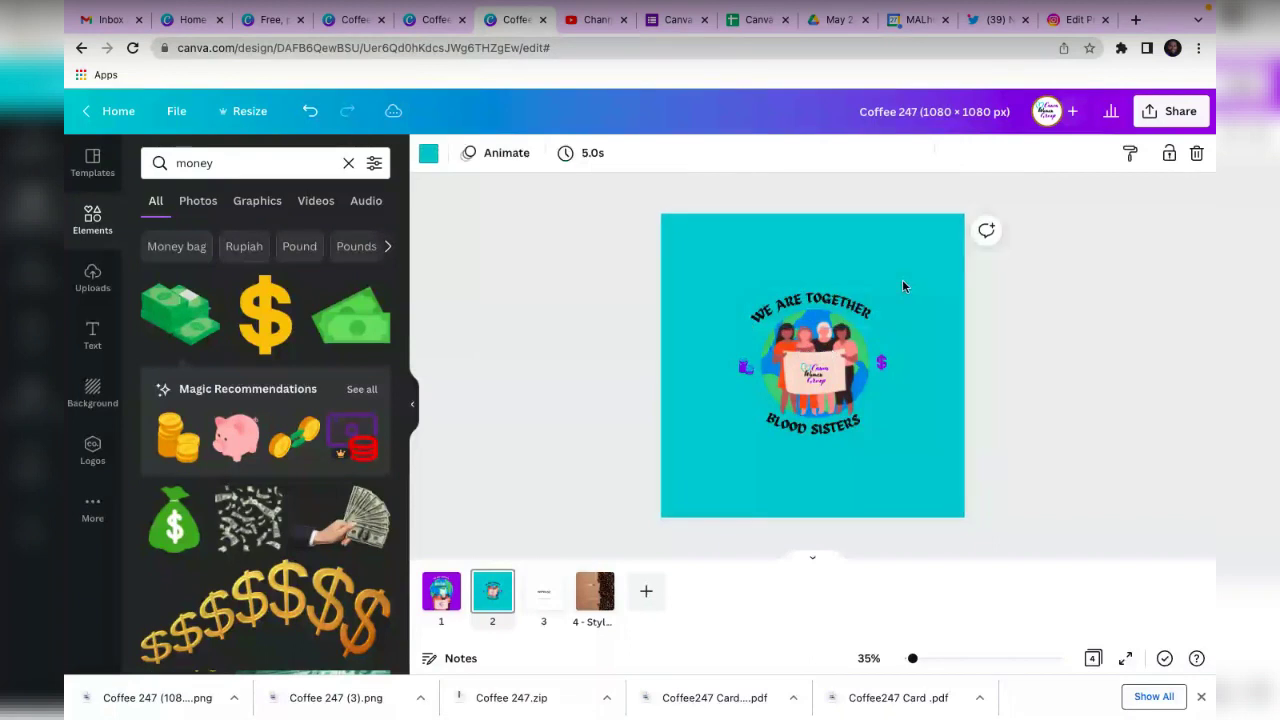
Set the text colour of page 2's curved WE ARE TOGETHER title to white.
scroll(869, 385, "up", 1)
scroll(869, 385, "up", 3)
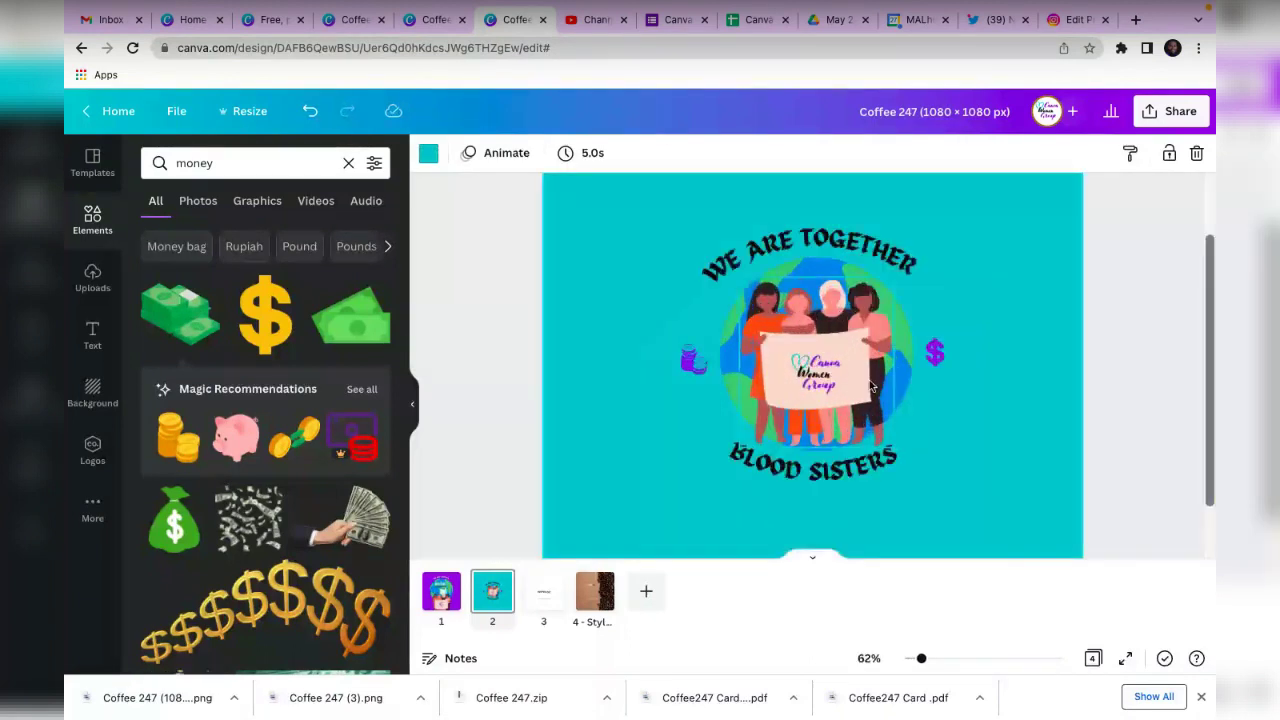
left_click(827, 256)
left_click(673, 153)
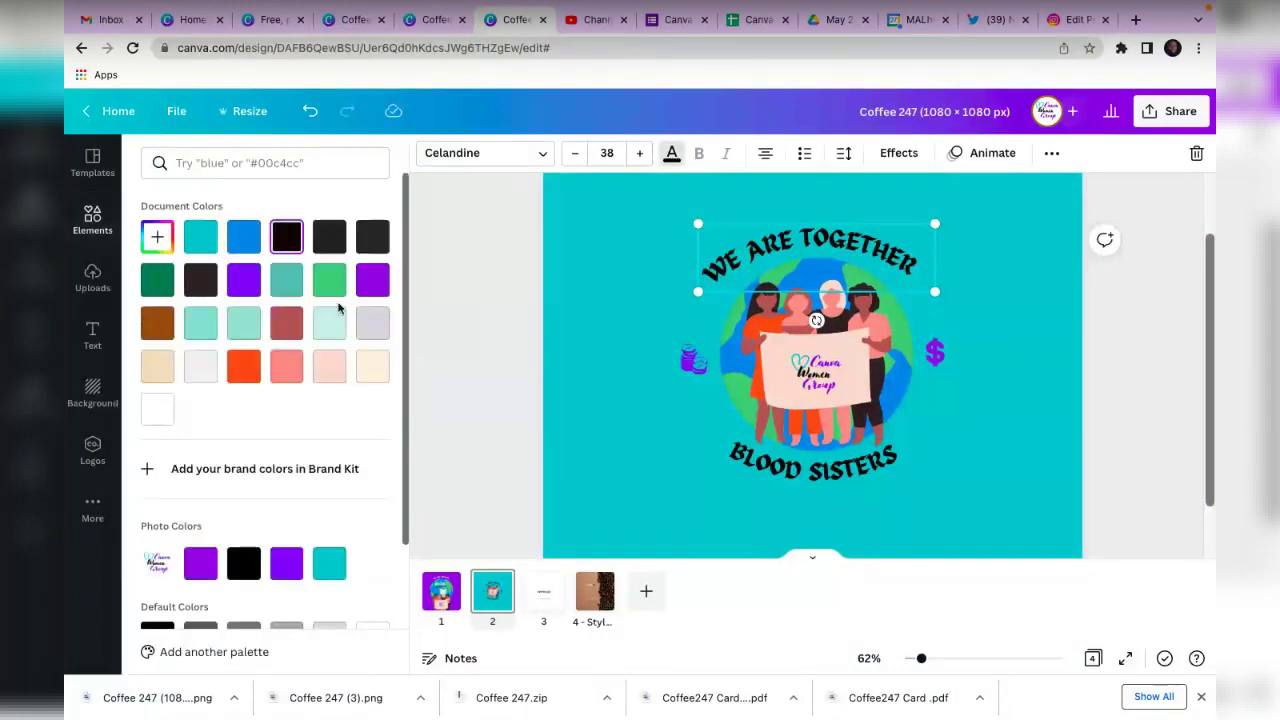
scroll(287, 560, "down", 2)
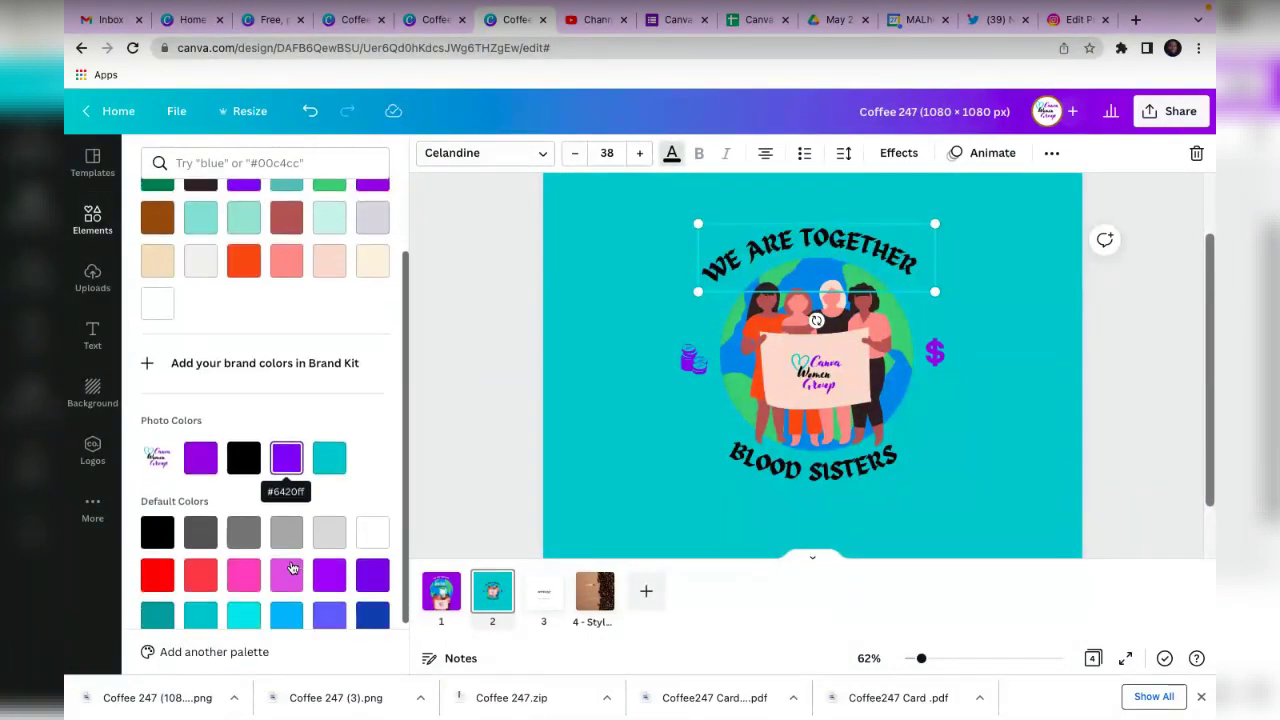
left_click(370, 528)
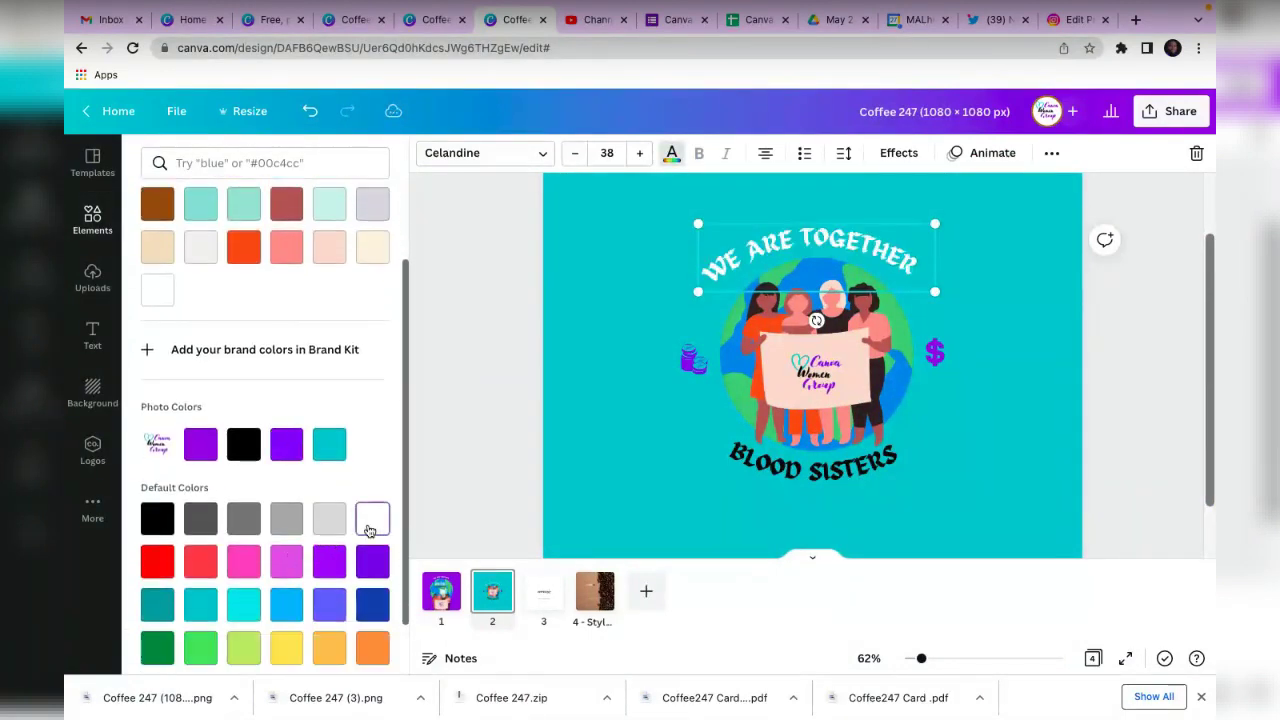
Set the text colour of page 2's curved BLOOD SISTERS title to white.
left_click(760, 487)
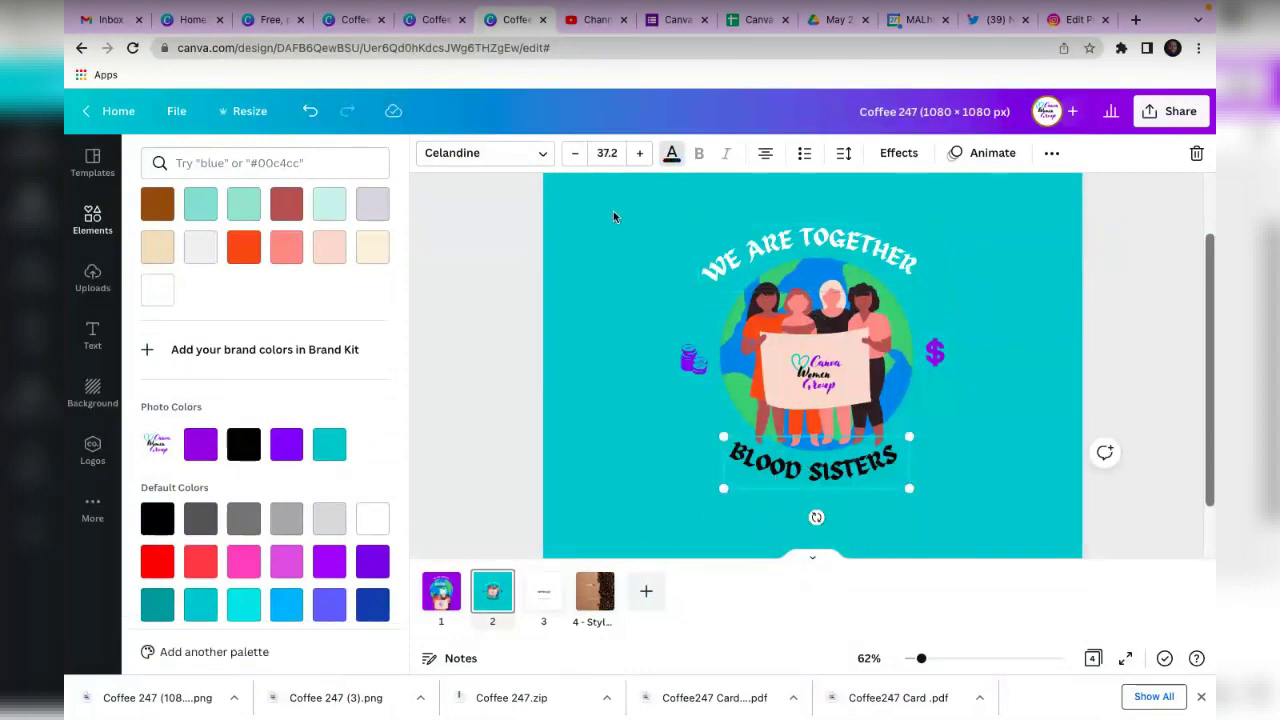
left_click(668, 155)
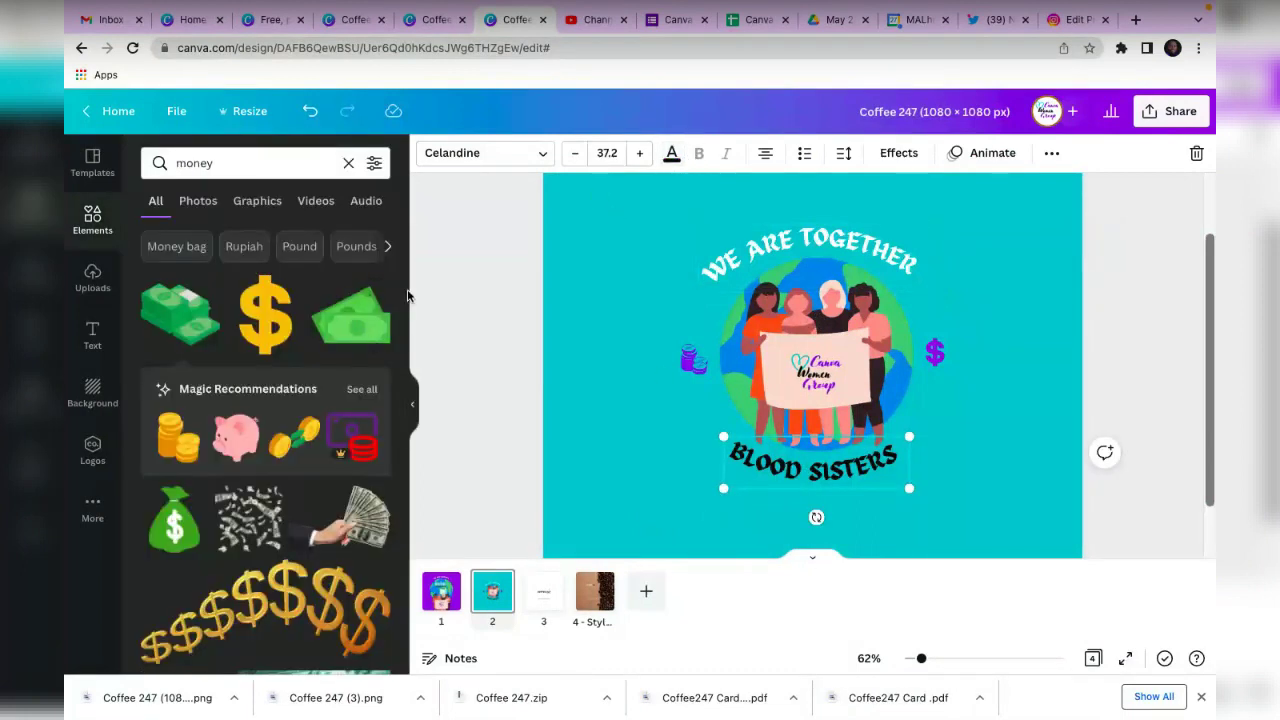
left_click(671, 155)
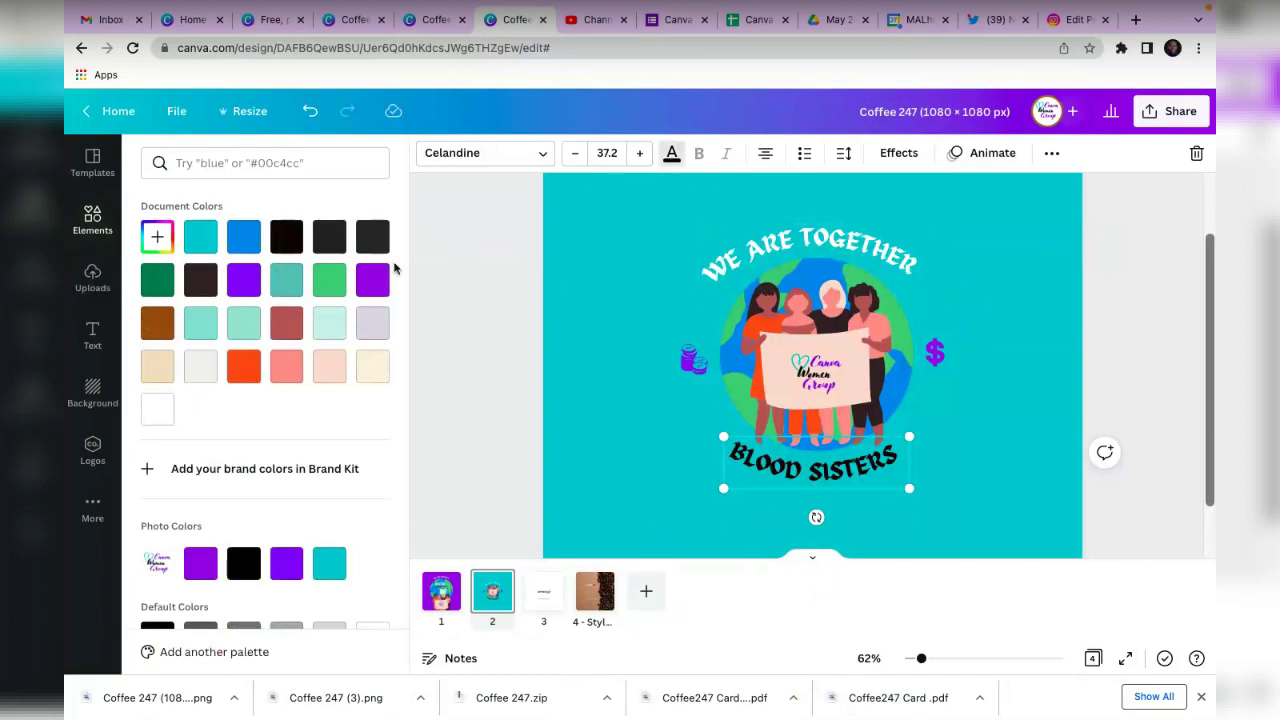
scroll(361, 594, "down", 1)
left_click(372, 587)
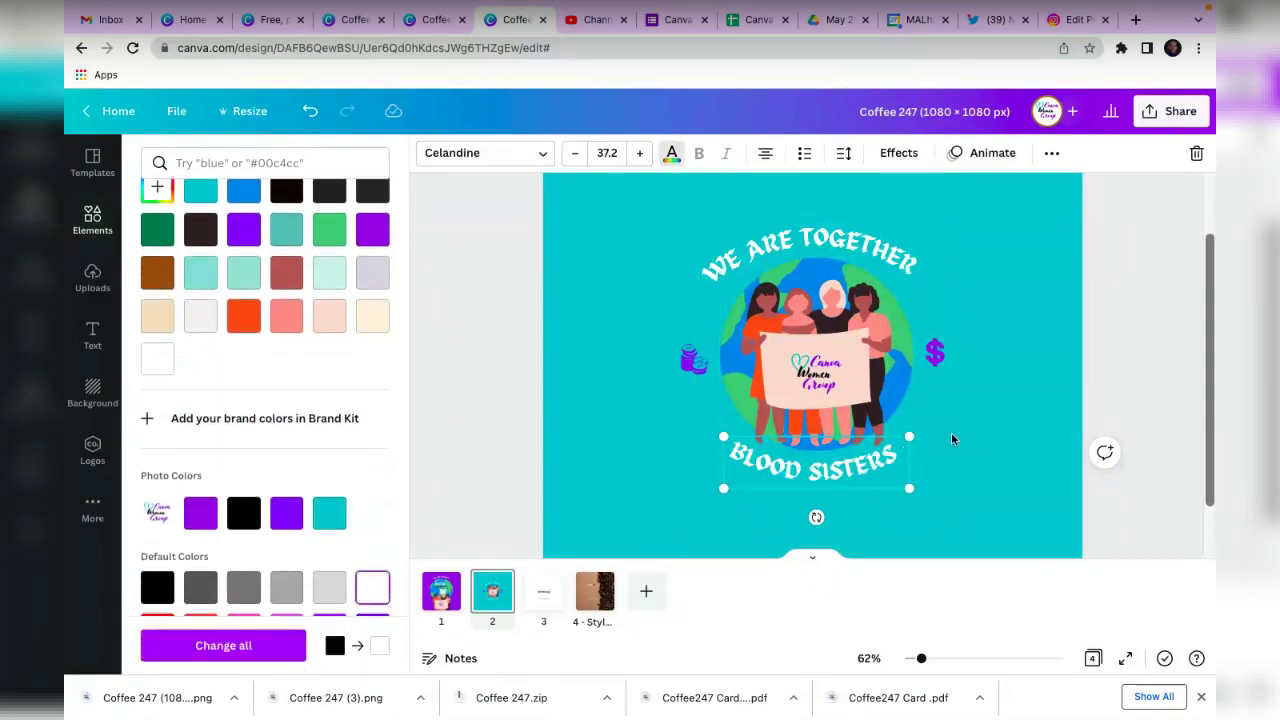
key("Escape")
scroll(951, 432, "down", 3)
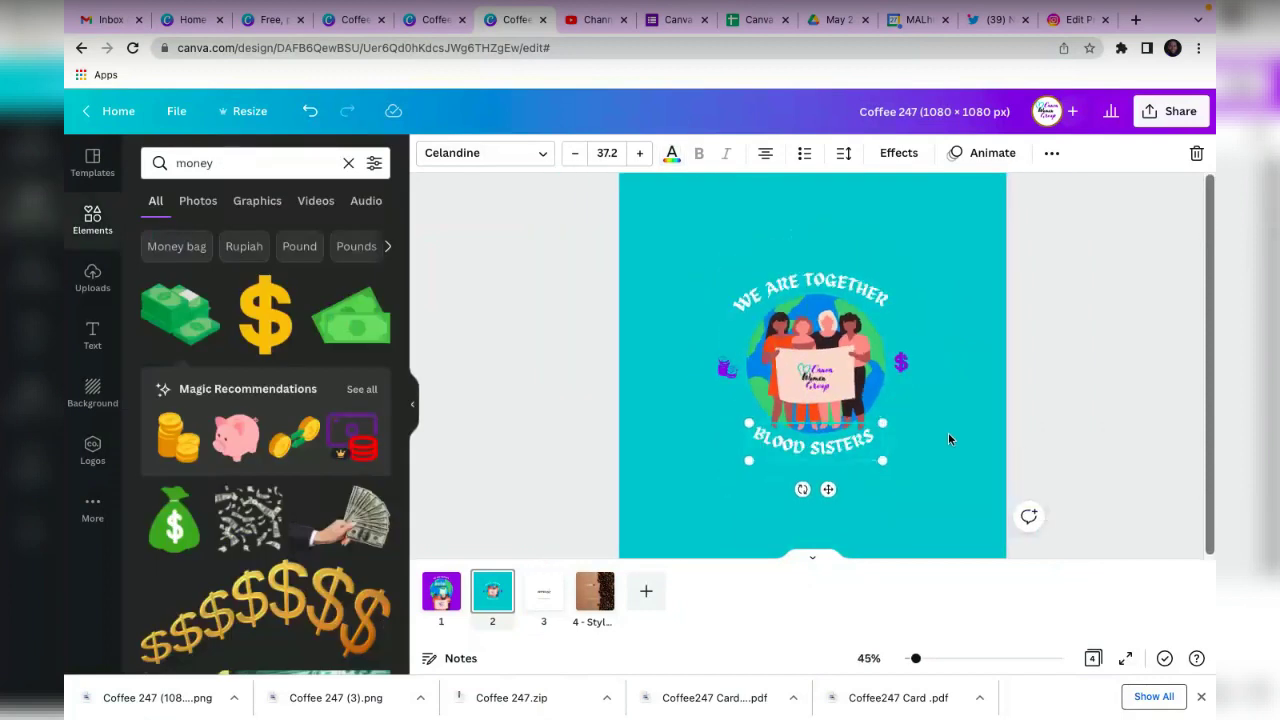
scroll(948, 432, "down", 1)
Change the background of page 2 to the purple photo colour.
left_click(893, 362)
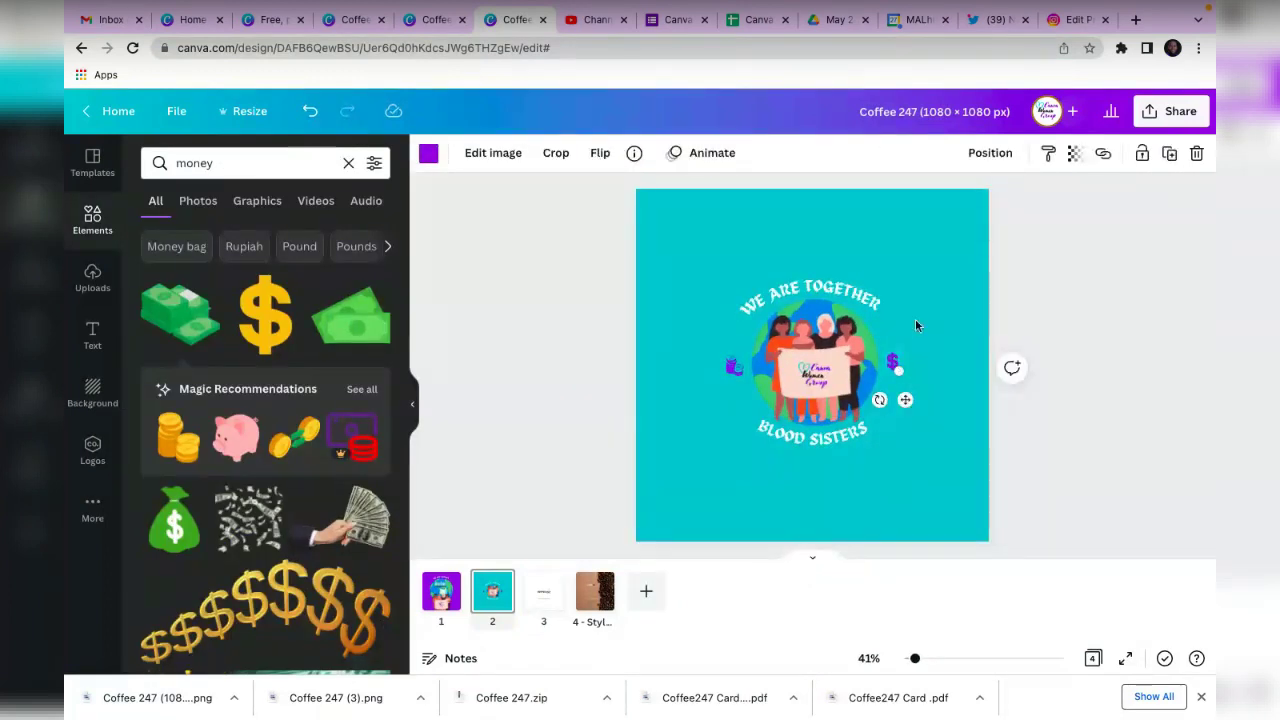
left_click(915, 325)
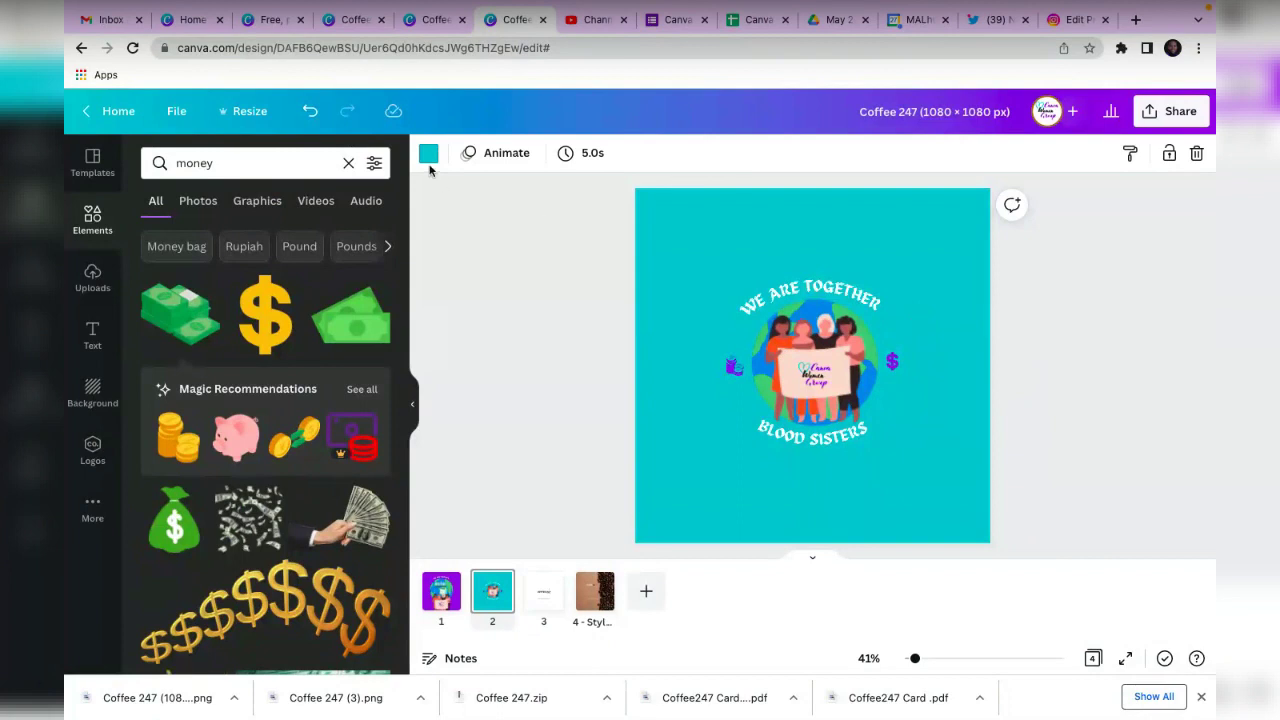
left_click(1018, 352)
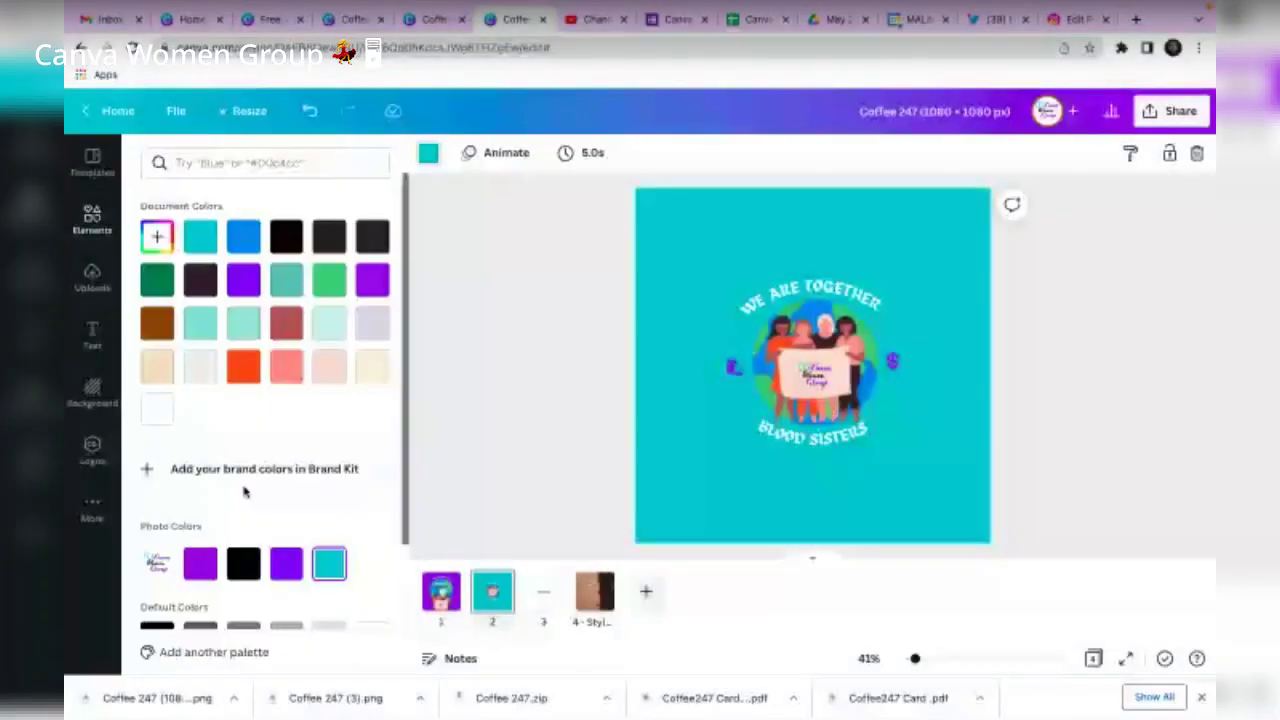
left_click(200, 560)
Recolour the dollar sign beside the globe on page 2 to the turquoise photo colour.
left_click(855, 286)
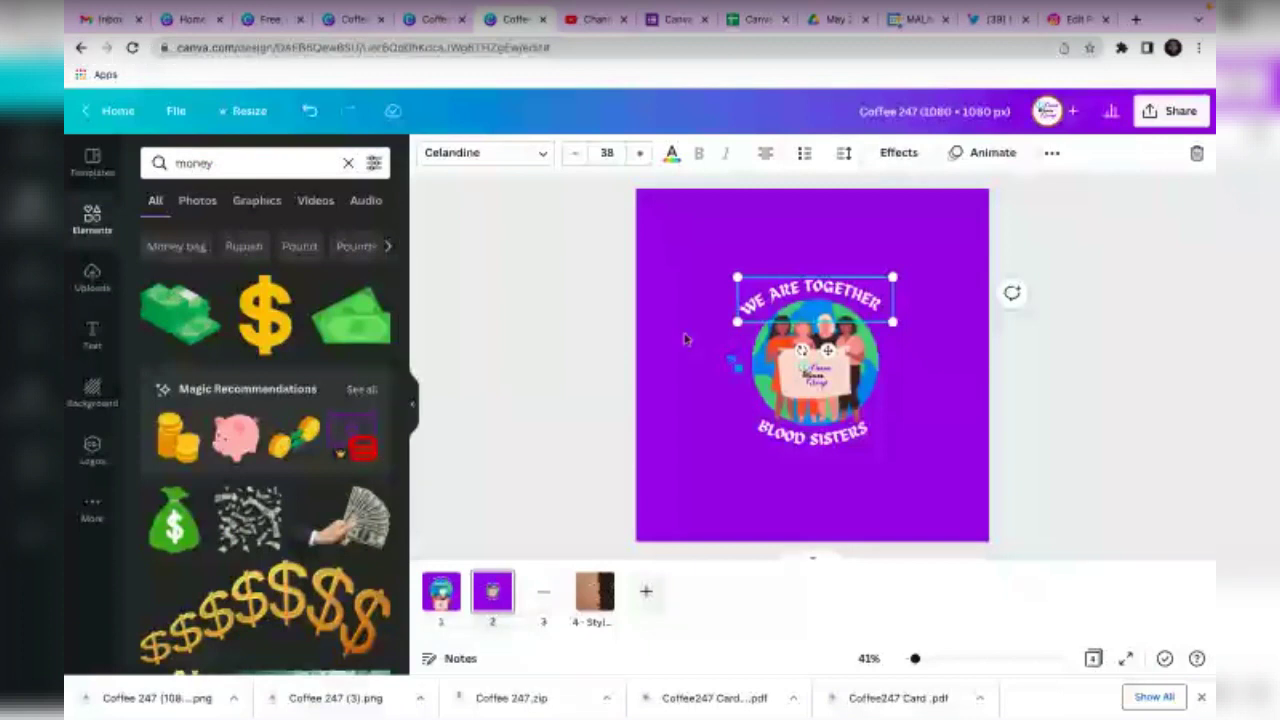
left_click(773, 343)
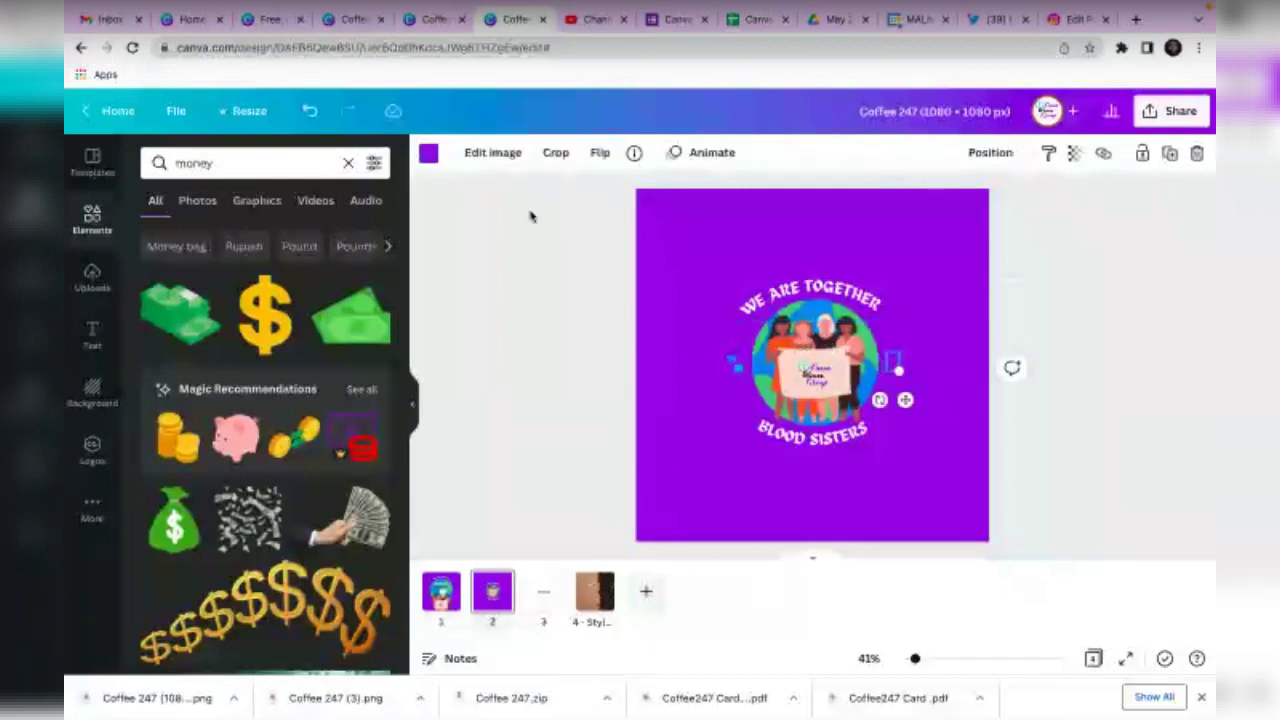
left_click(428, 152)
left_click(329, 563)
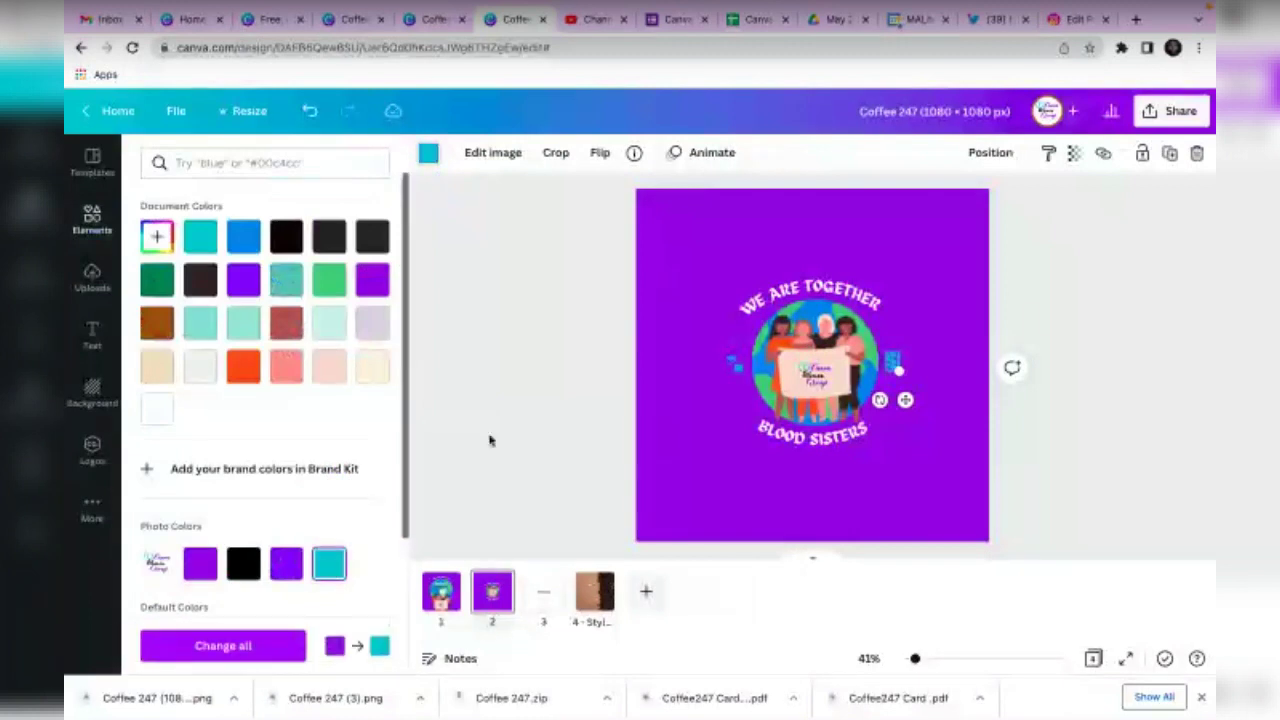
Recolour the purple part of the coins graphic beside the globe on page 2 to the turquoise photo colour.
left_click(733, 355)
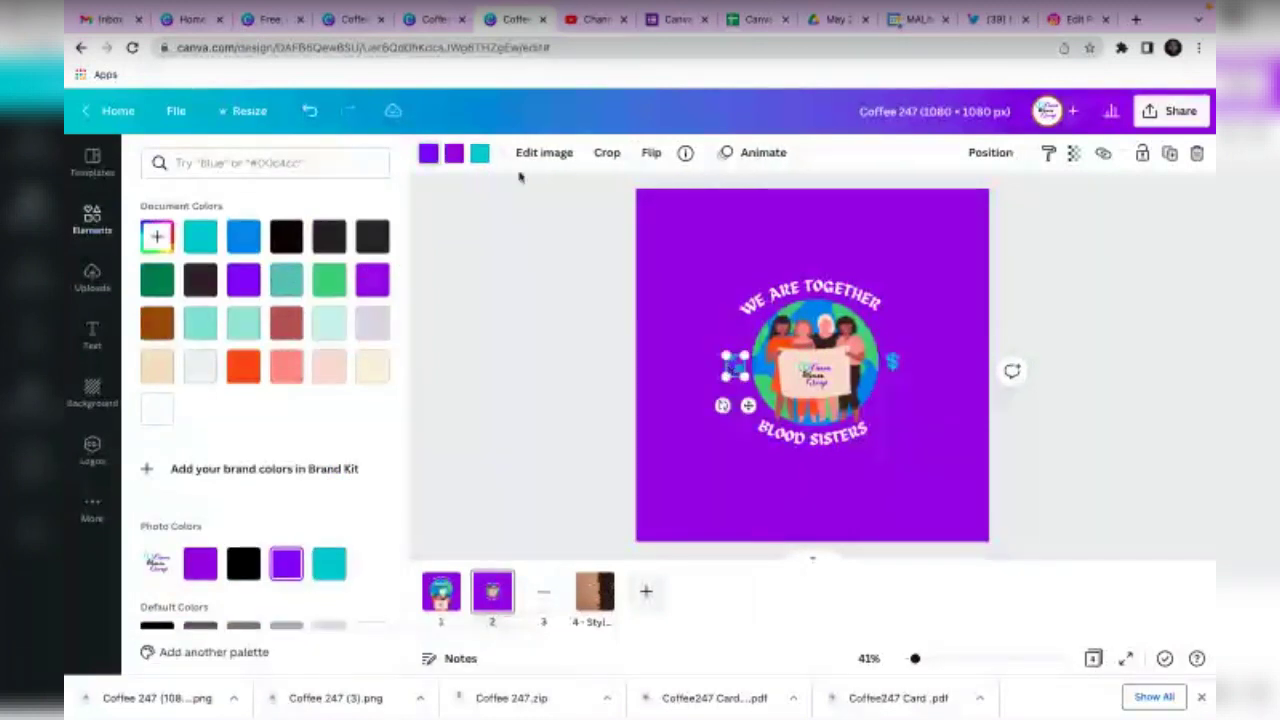
left_click(454, 154)
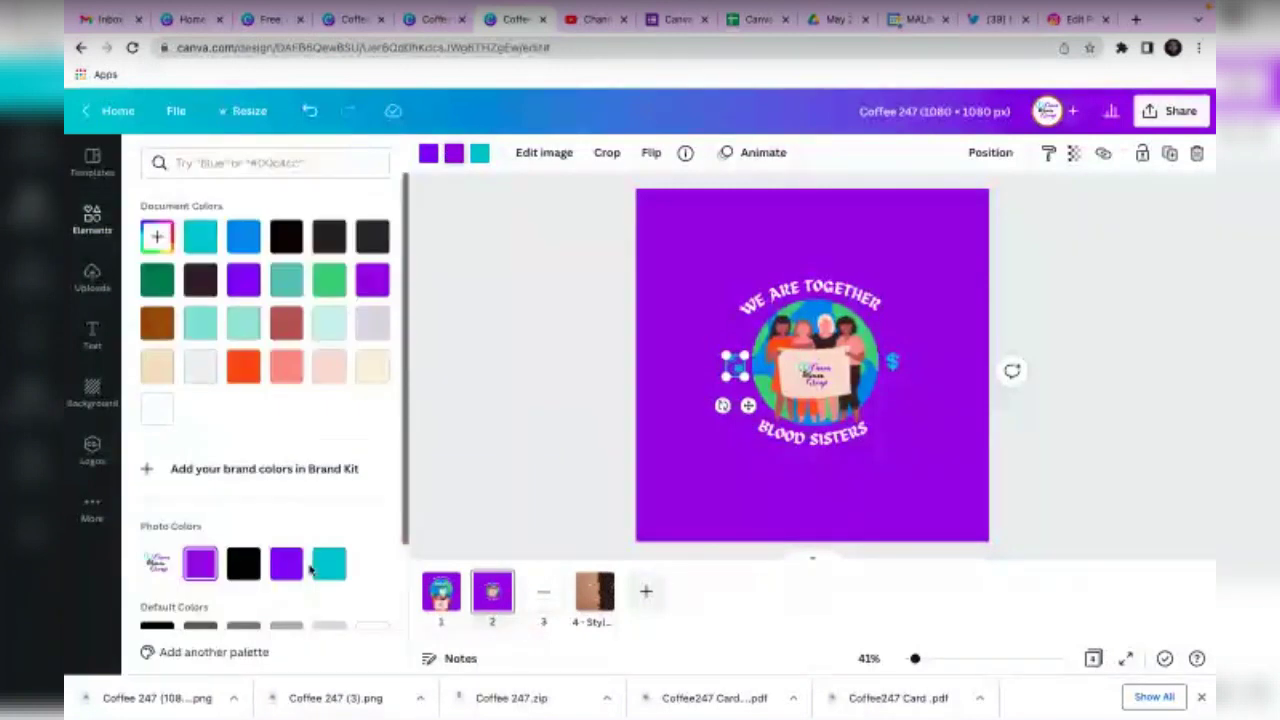
left_click(329, 563)
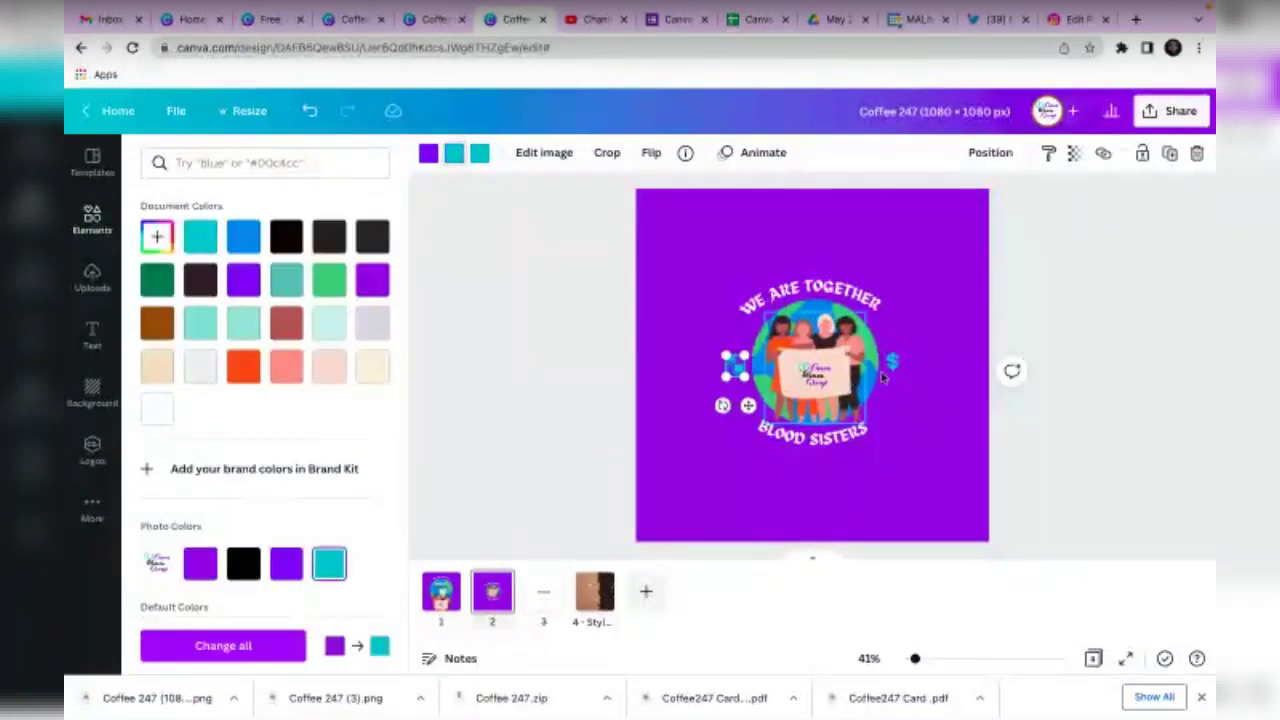
left_click(927, 402)
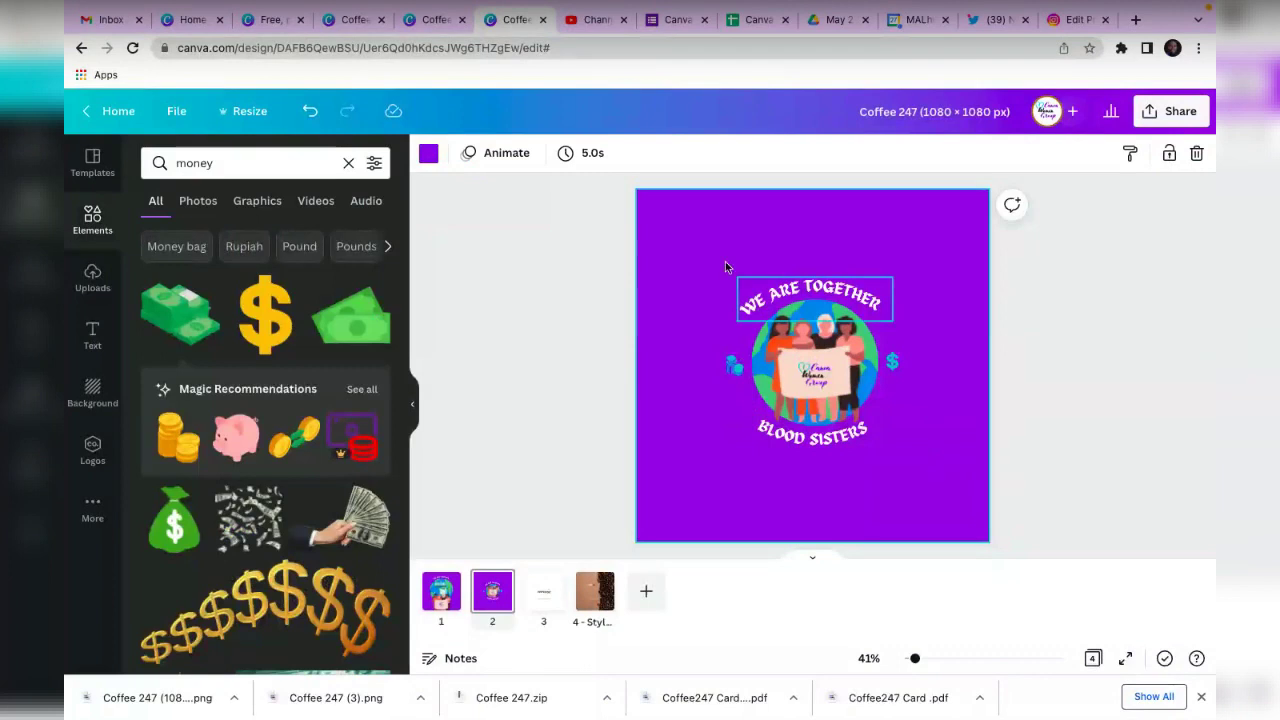
Enlarge the titles, globe and money graphics on page 2 together and centre them on the purple background.
left_click_drag(683, 246, 967, 500)
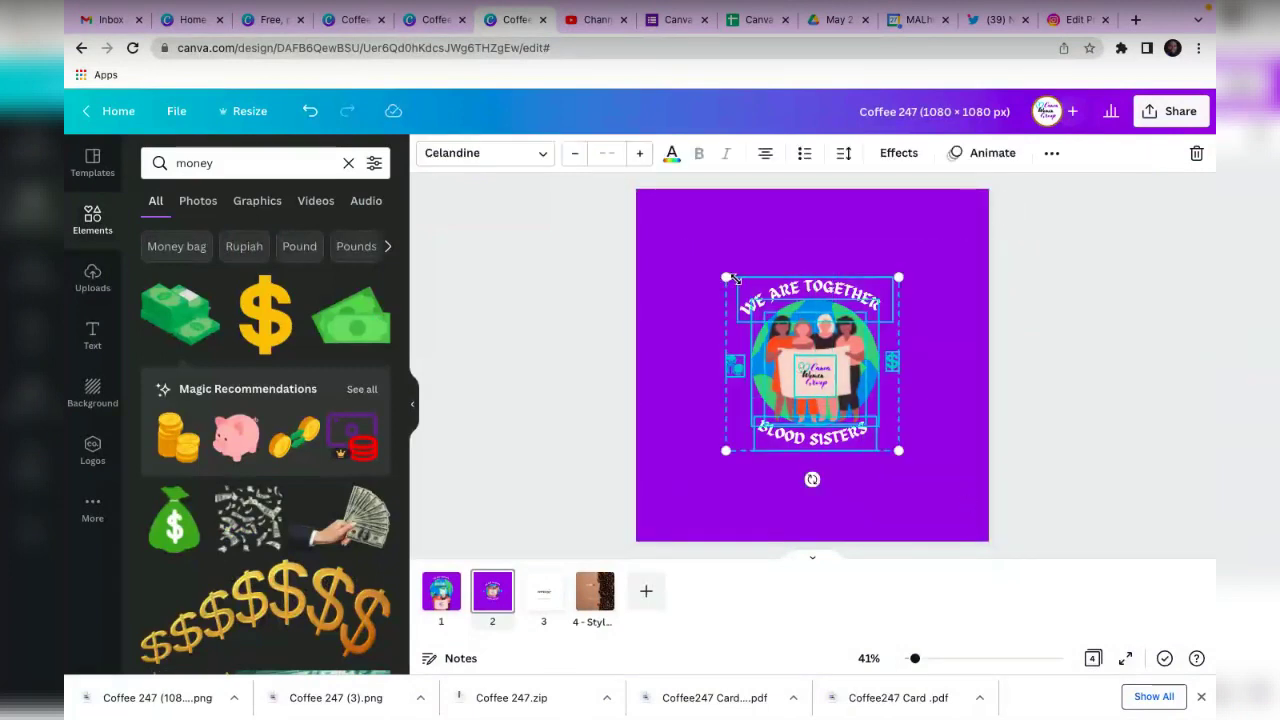
left_click_drag(722, 276, 663, 236)
left_click_drag(898, 450, 943, 483)
left_click_drag(846, 354, 841, 352)
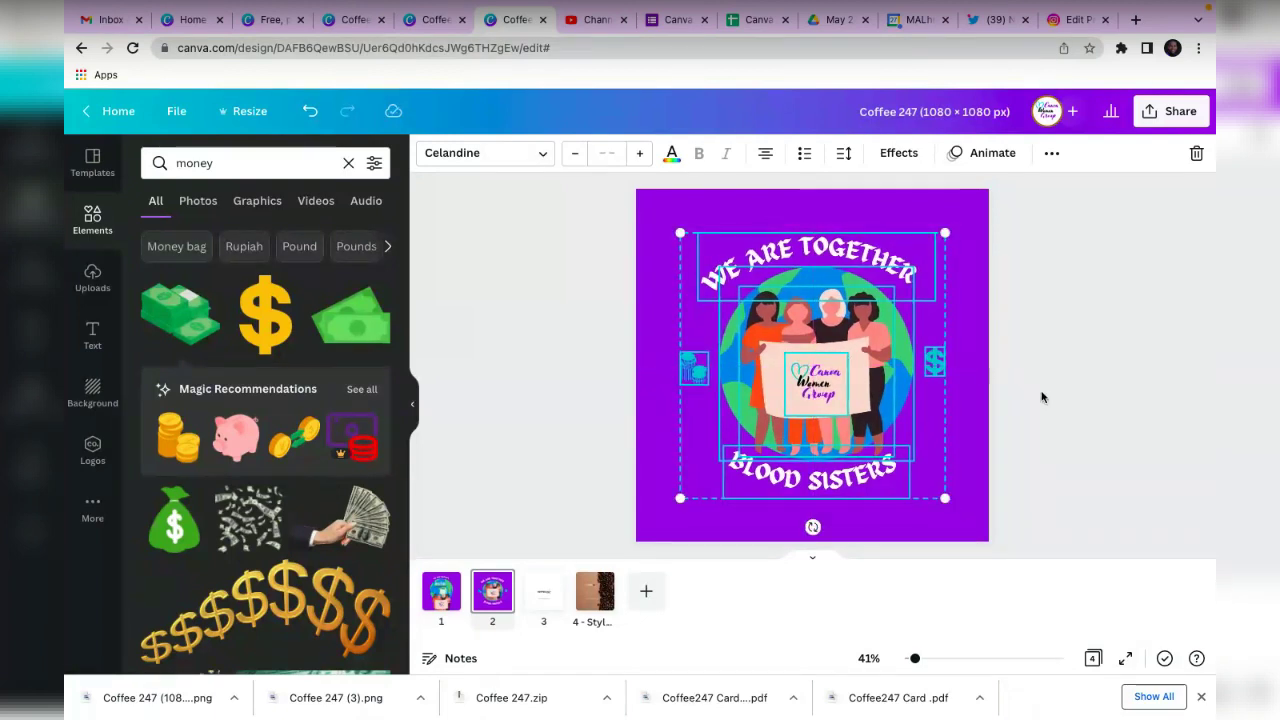
left_click(1059, 400)
scroll(1054, 401, "down", 2)
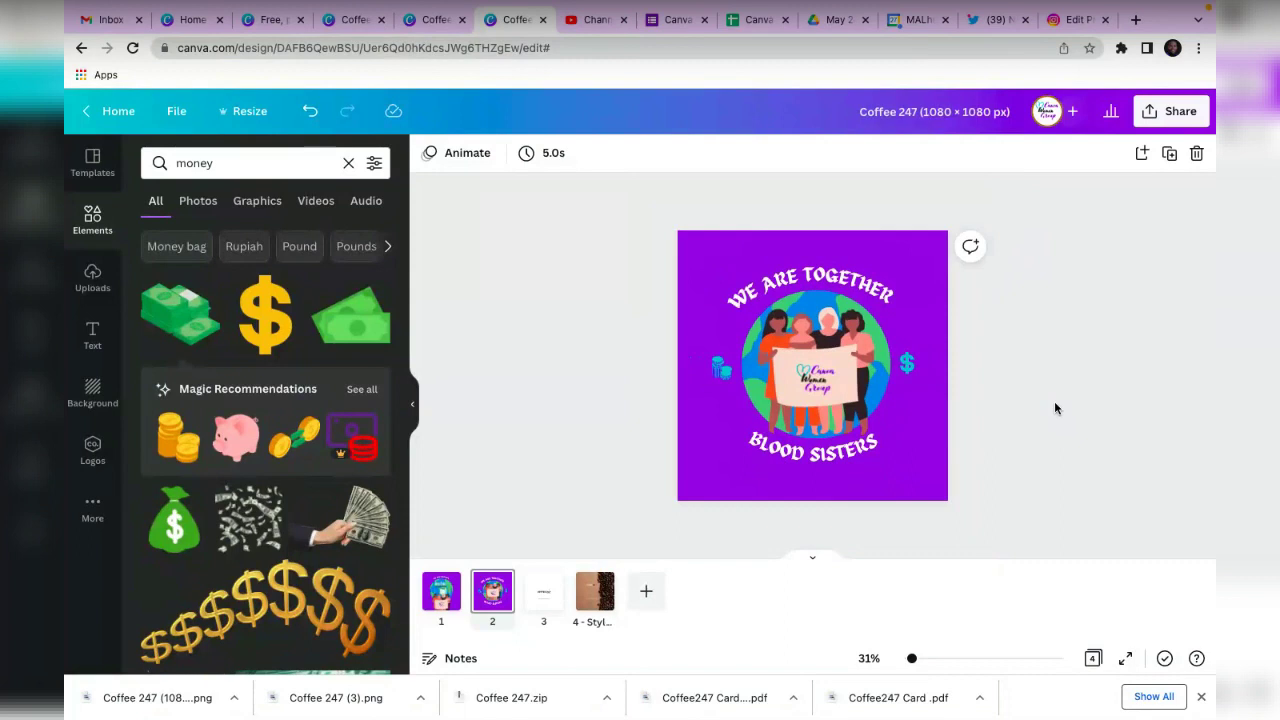
Download only page 2 of the design as a PNG at 1080 × 1080 px.
left_click(1168, 113)
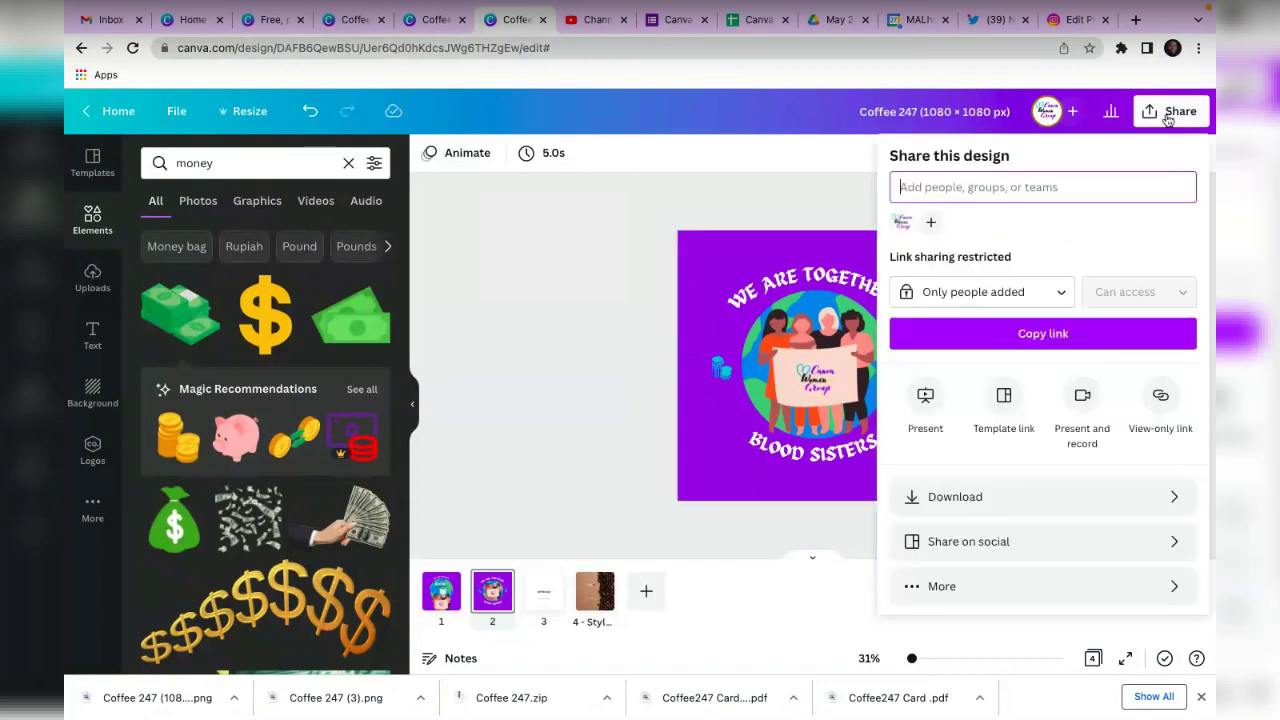
left_click(1028, 494)
left_click(1176, 411)
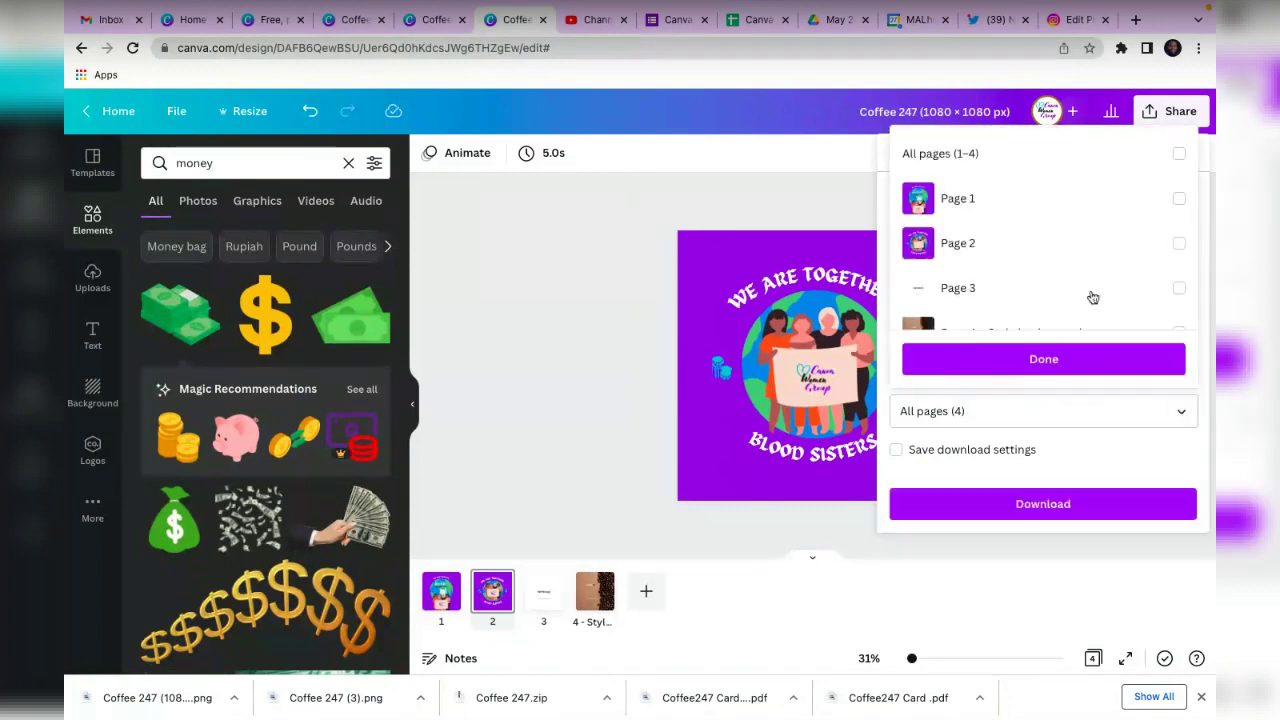
left_click(1176, 240)
left_click(1094, 368)
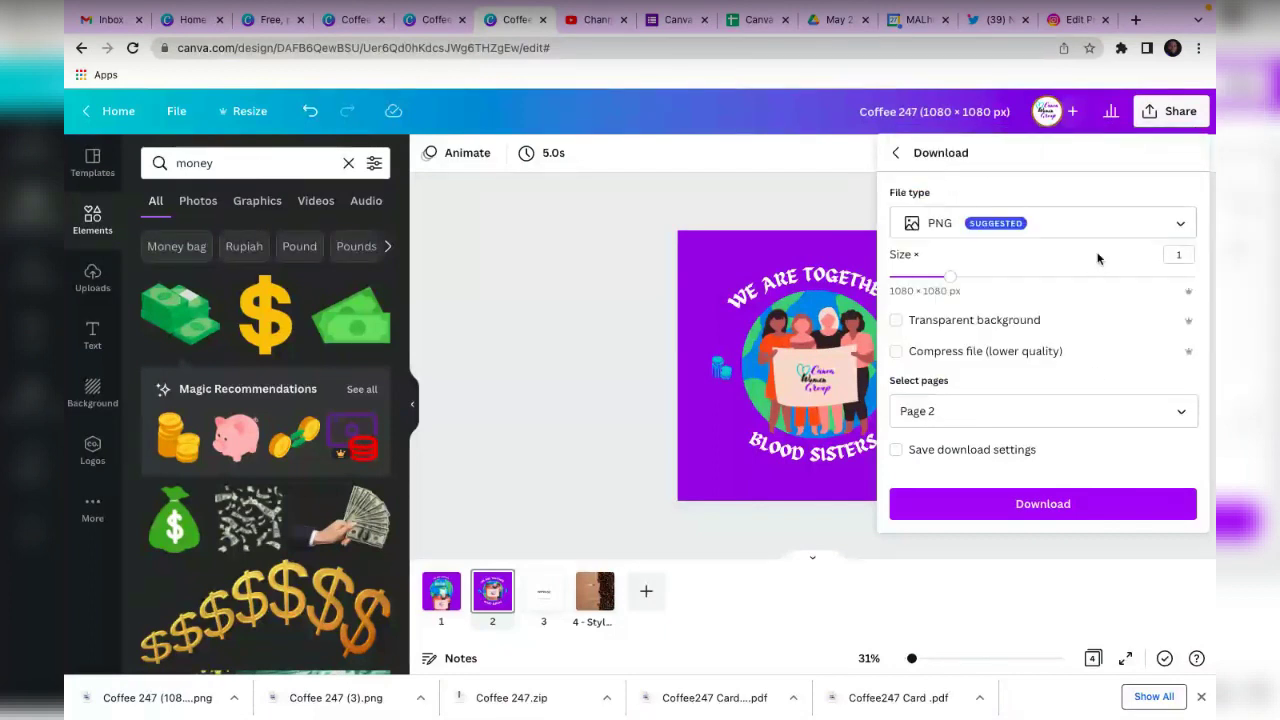
left_click(1040, 504)
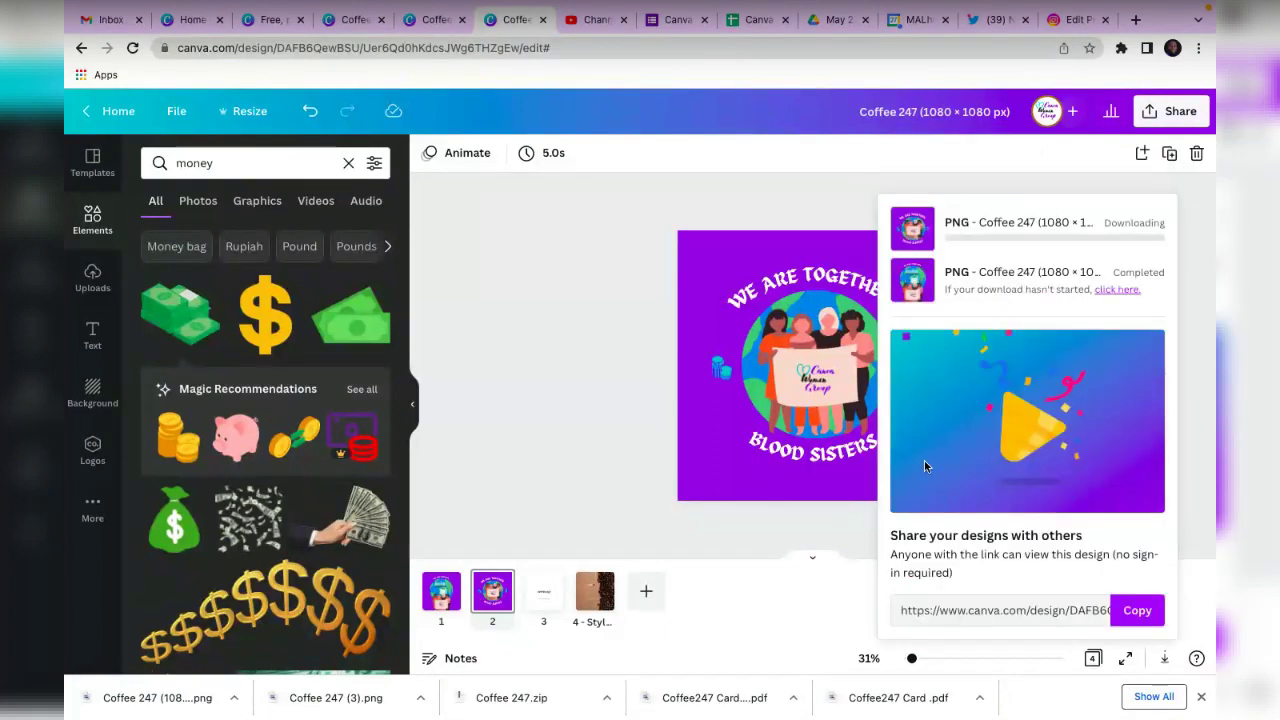
left_click(538, 348)
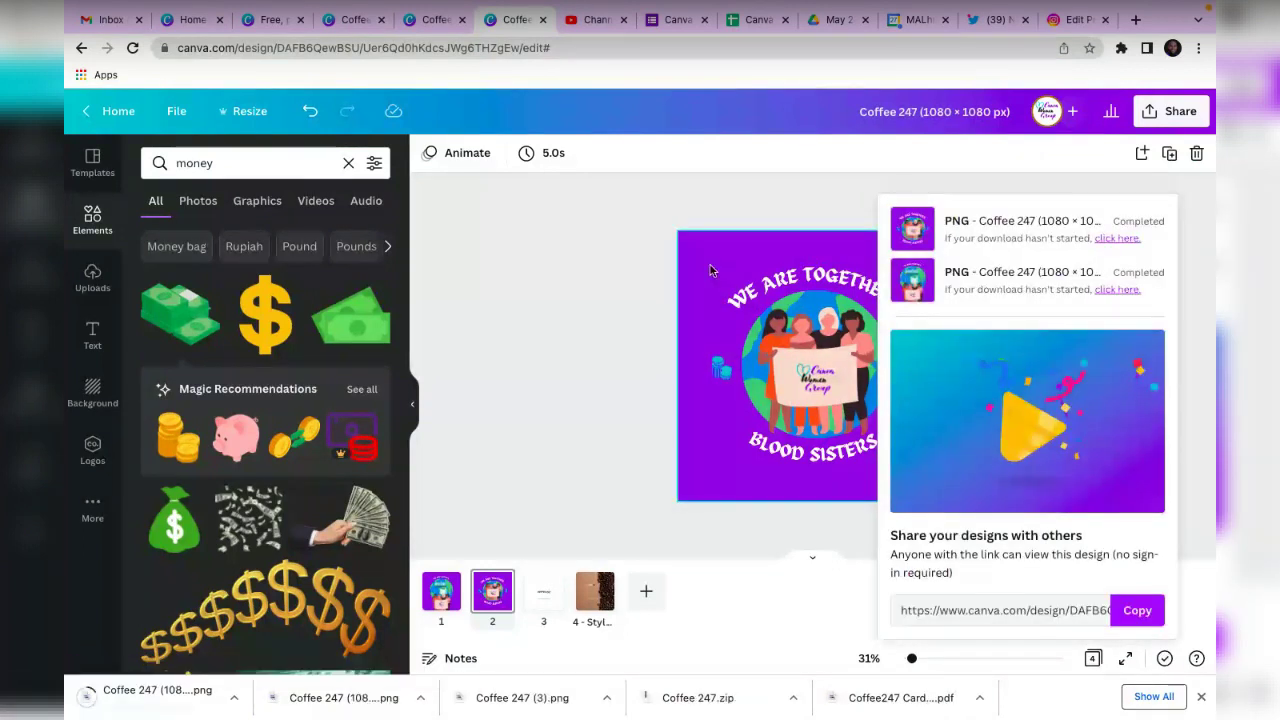
Switch to Telegram and read the Canva Women Group messages, including the replied-to question about PDF formats.
key("ctrl+shift+Tab")
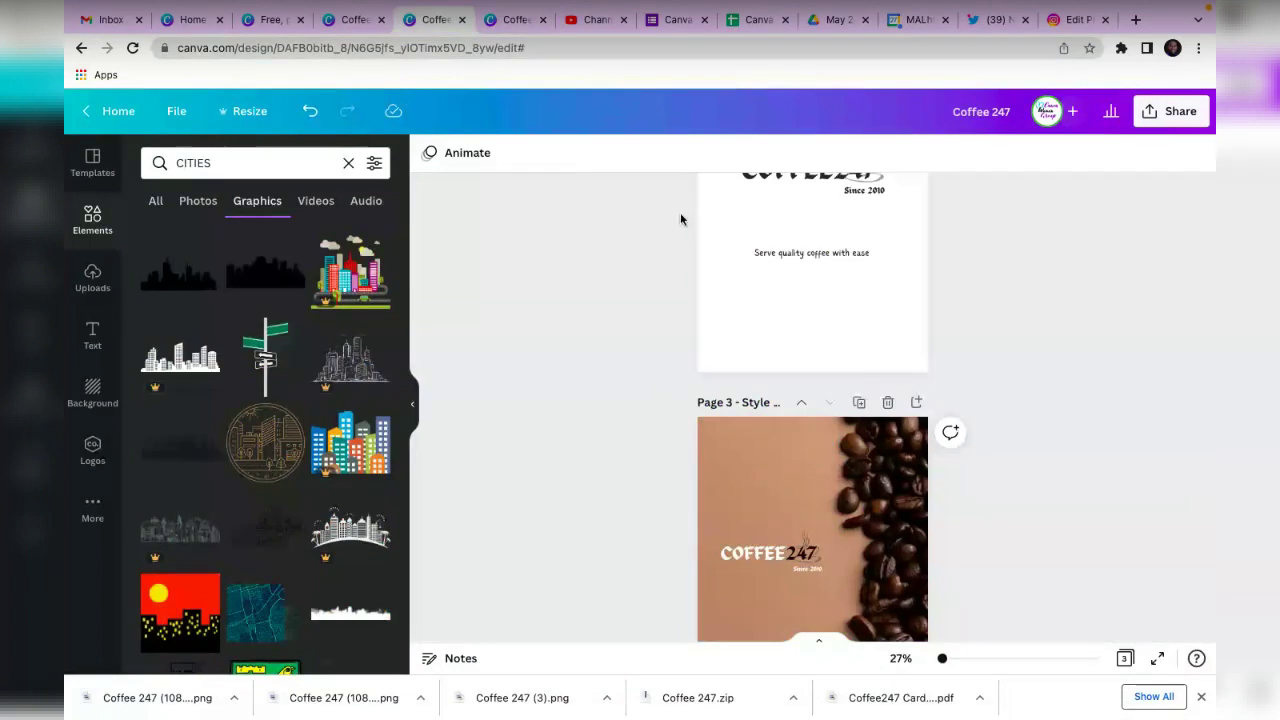
left_click(342, 22)
left_click(432, 20)
key("ctrl+Up")
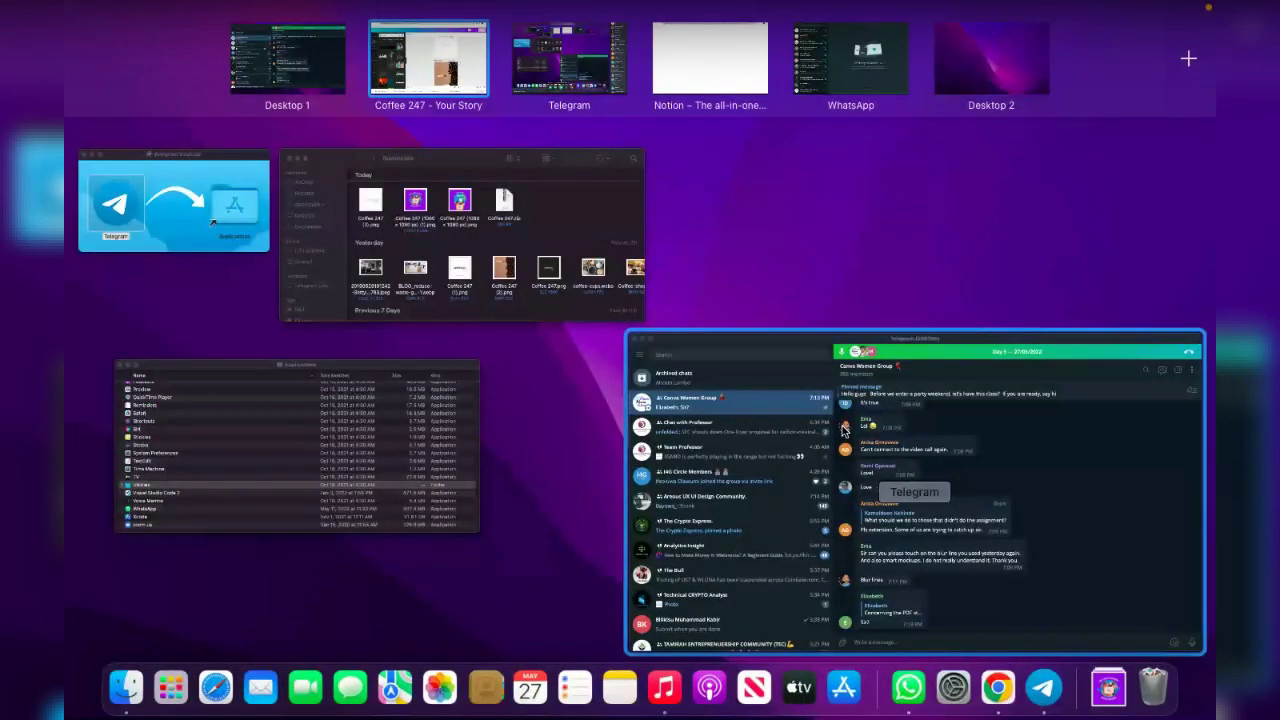
left_click(843, 430)
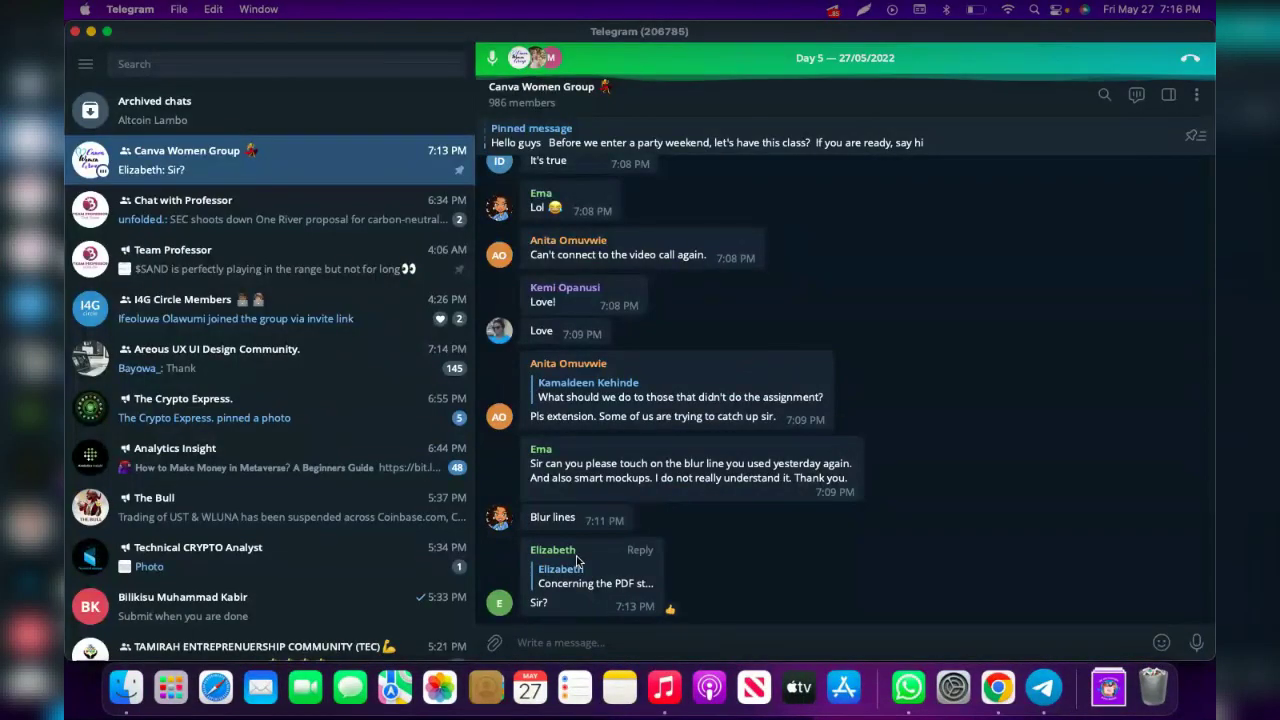
left_click(625, 583)
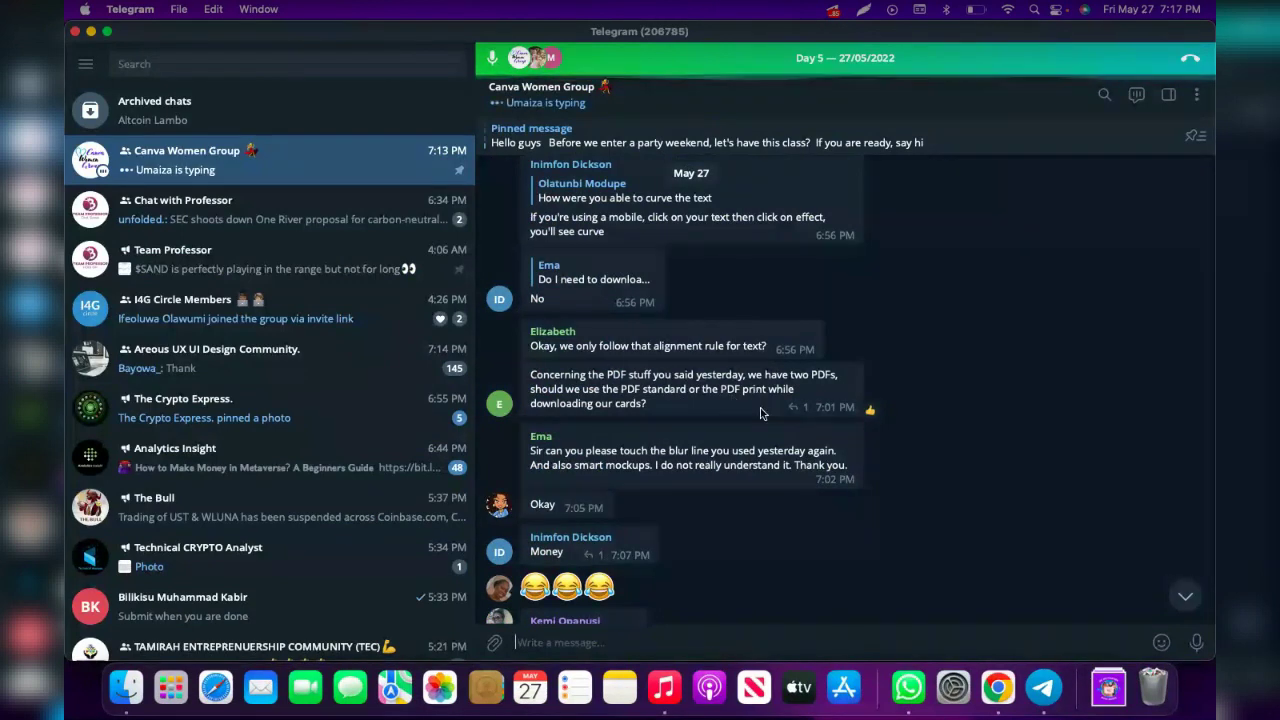
scroll(760, 413, "down", 10)
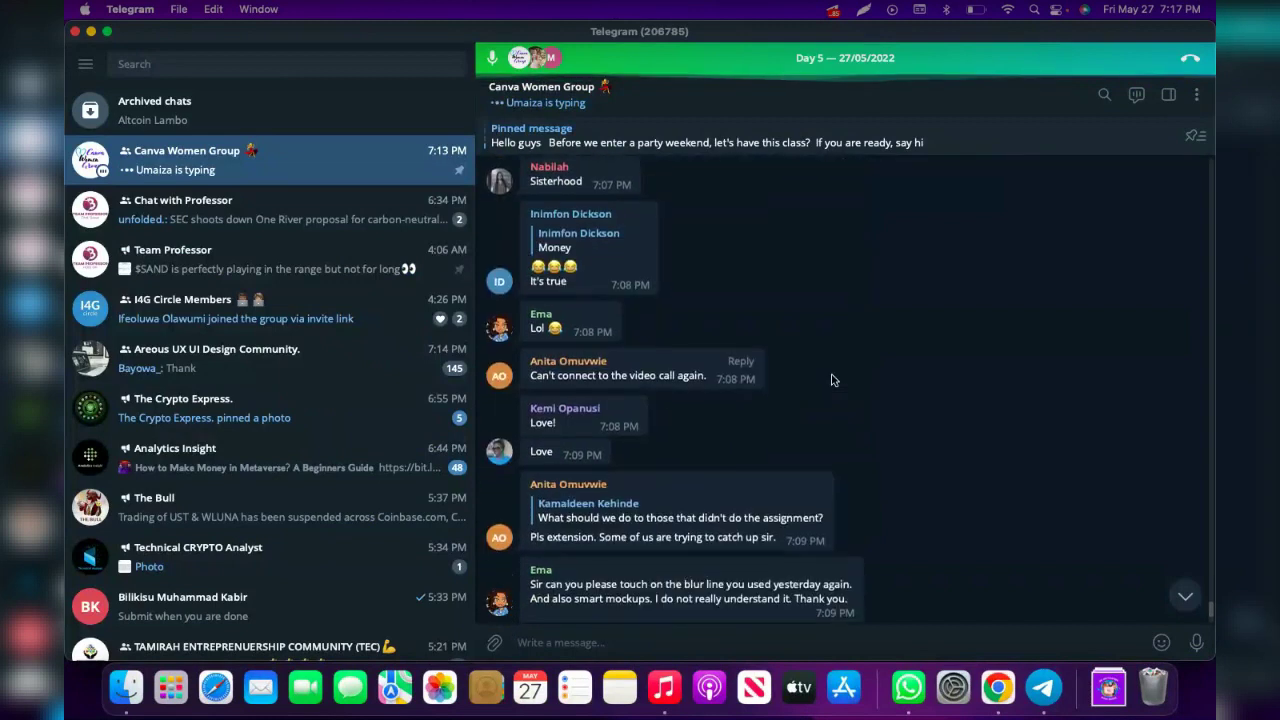
scroll(831, 380, "down", 3)
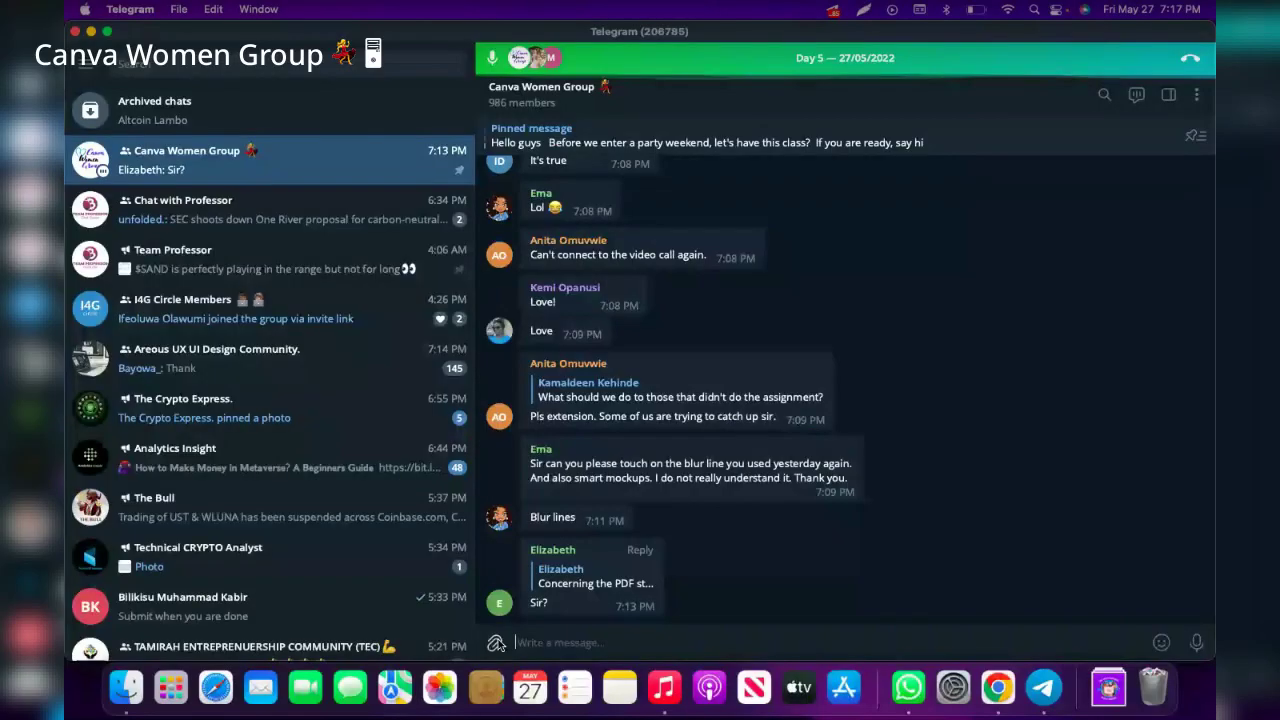
Send Coffee 247 (1080 × 1080 px).png and Coffee 247 (1080 × 1080 px) (1).png to the Canva Women Group as grouped, compressed images.
left_click(496, 643)
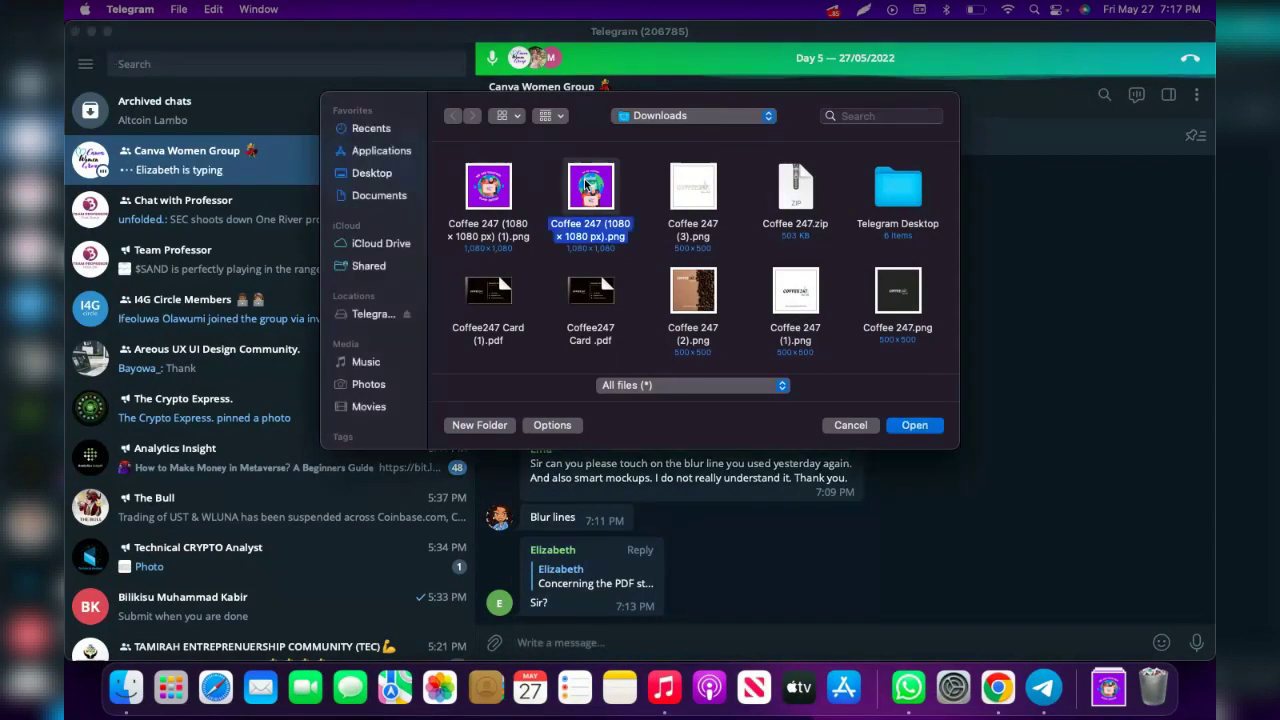
left_click(488, 190, "shift")
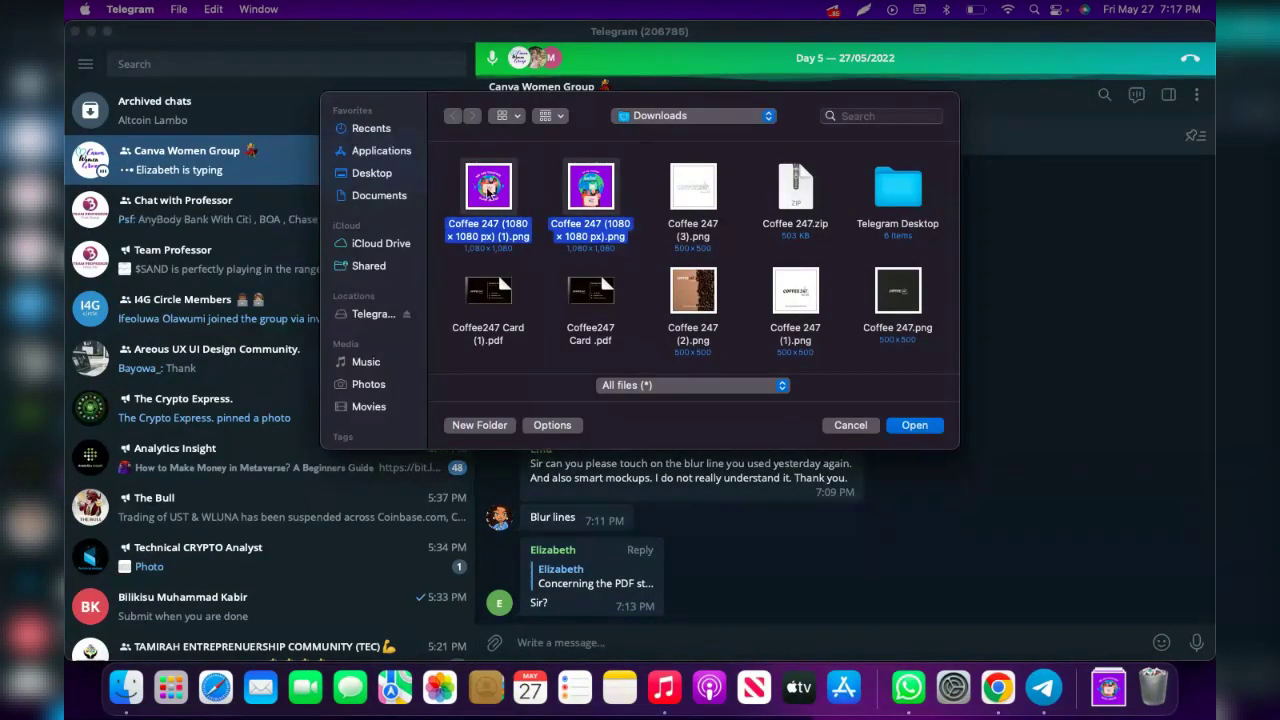
left_click(914, 425)
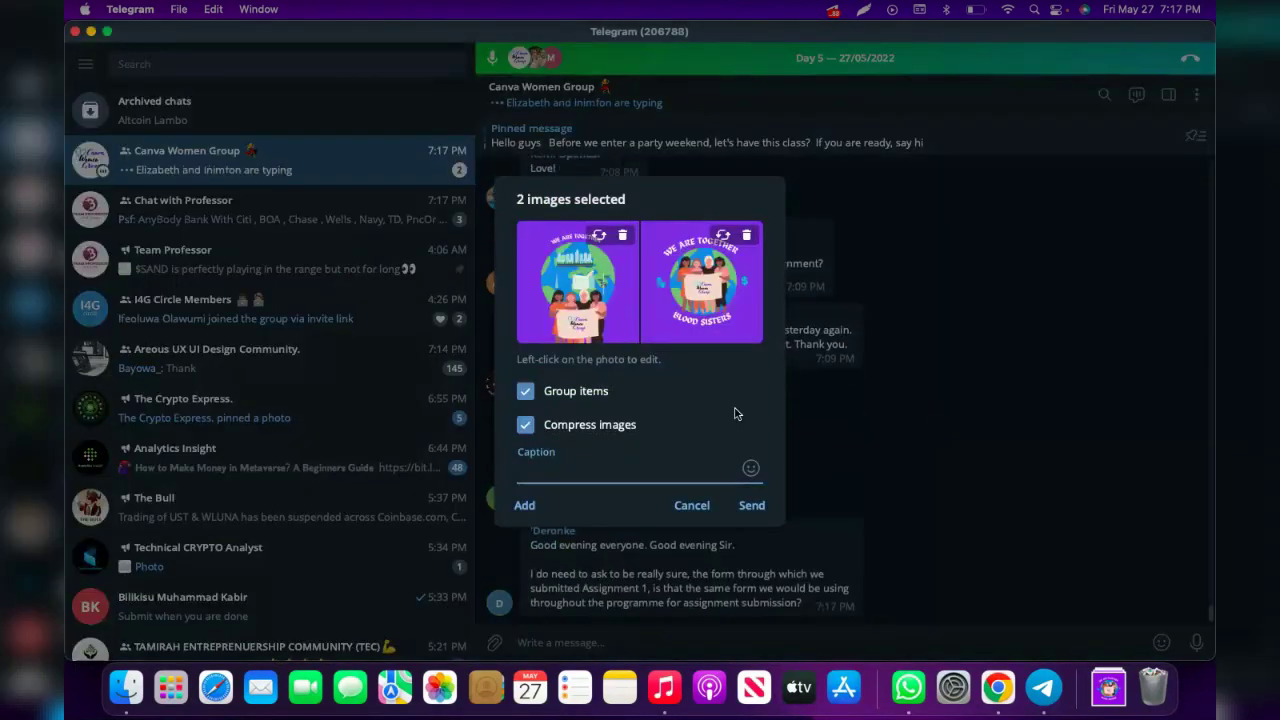
left_click(752, 506)
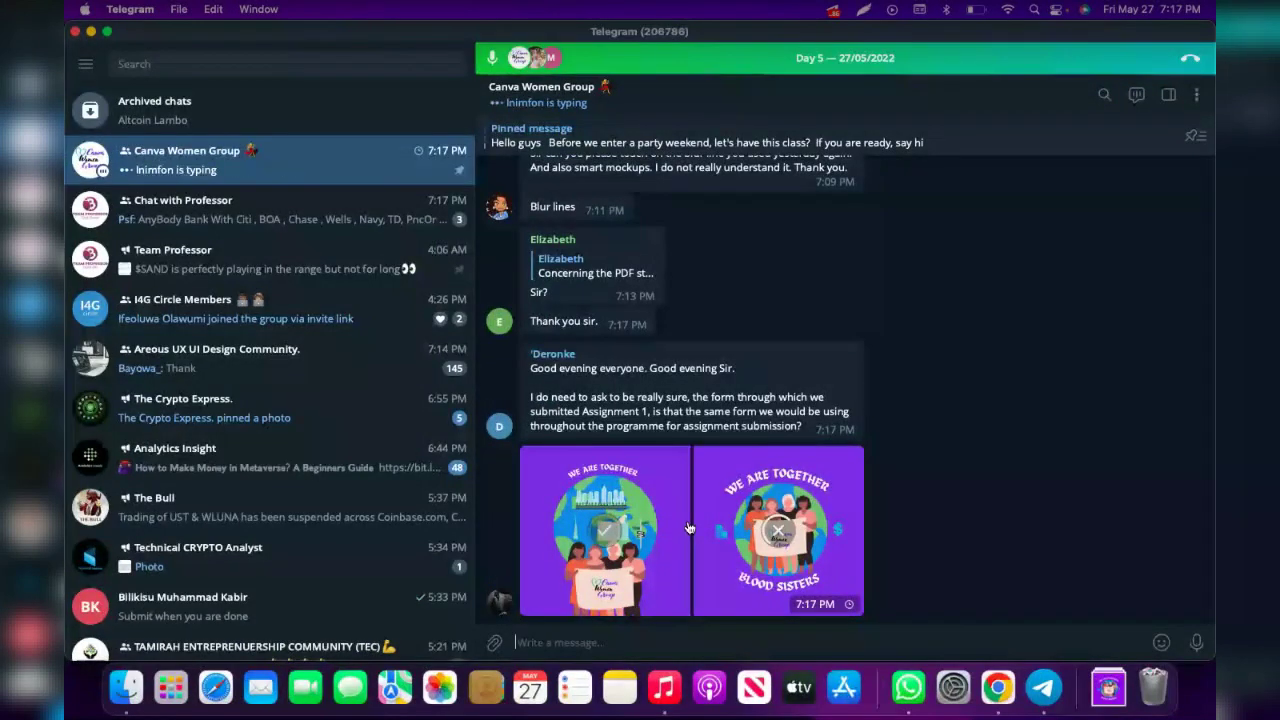
Switch back to Chrome, keep waiting for the unresponsive pages and start reloading the Coffee 247 story design.
key("ctrl+Up")
mouse_move(675, 5)
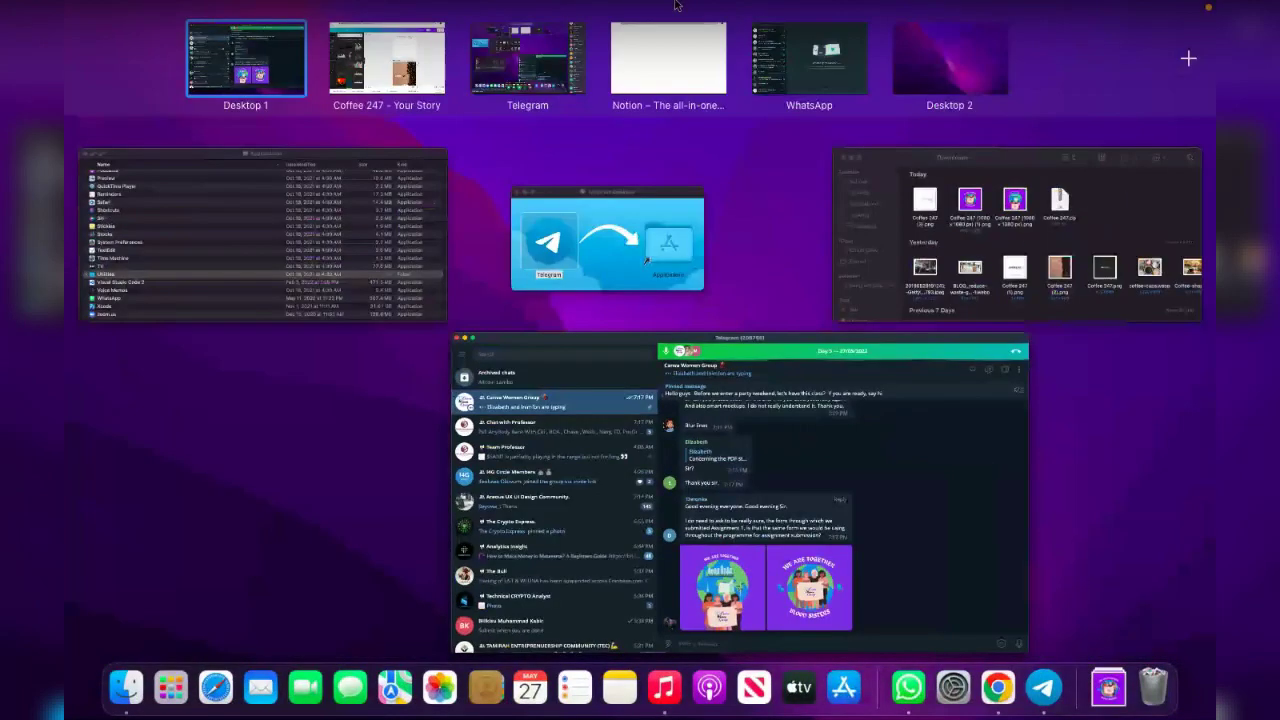
left_click(443, 35)
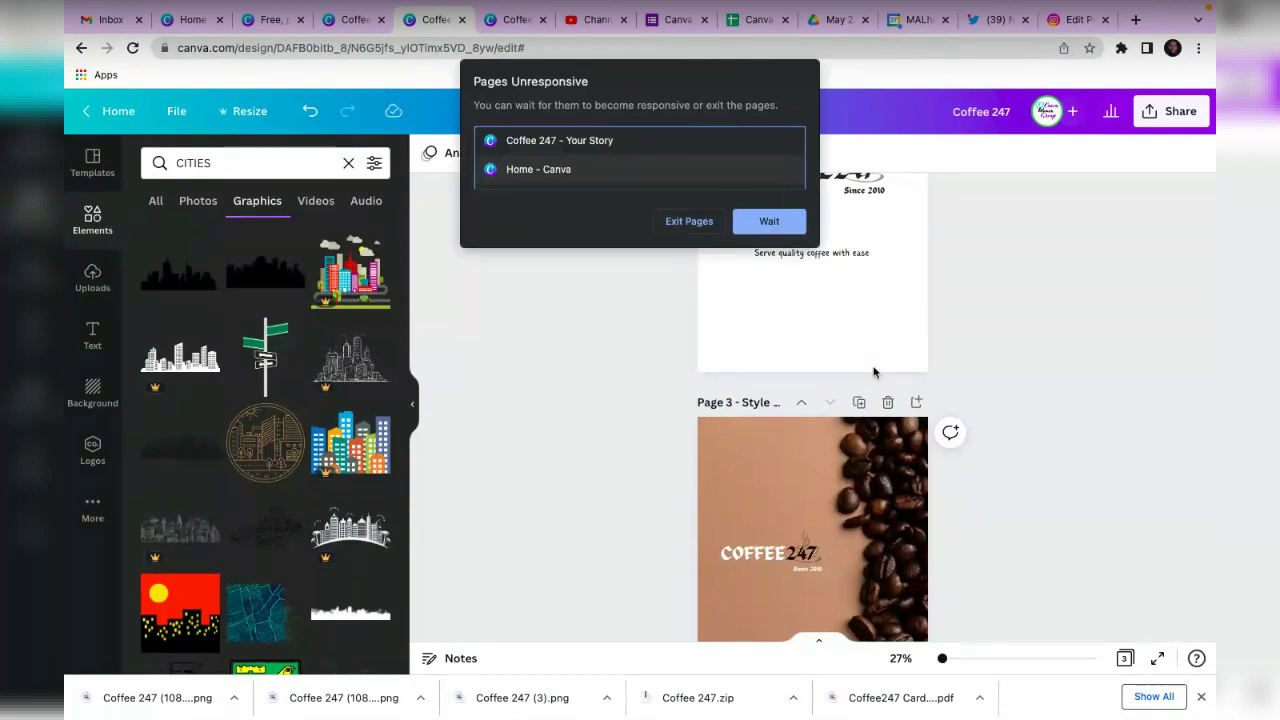
left_click(781, 224)
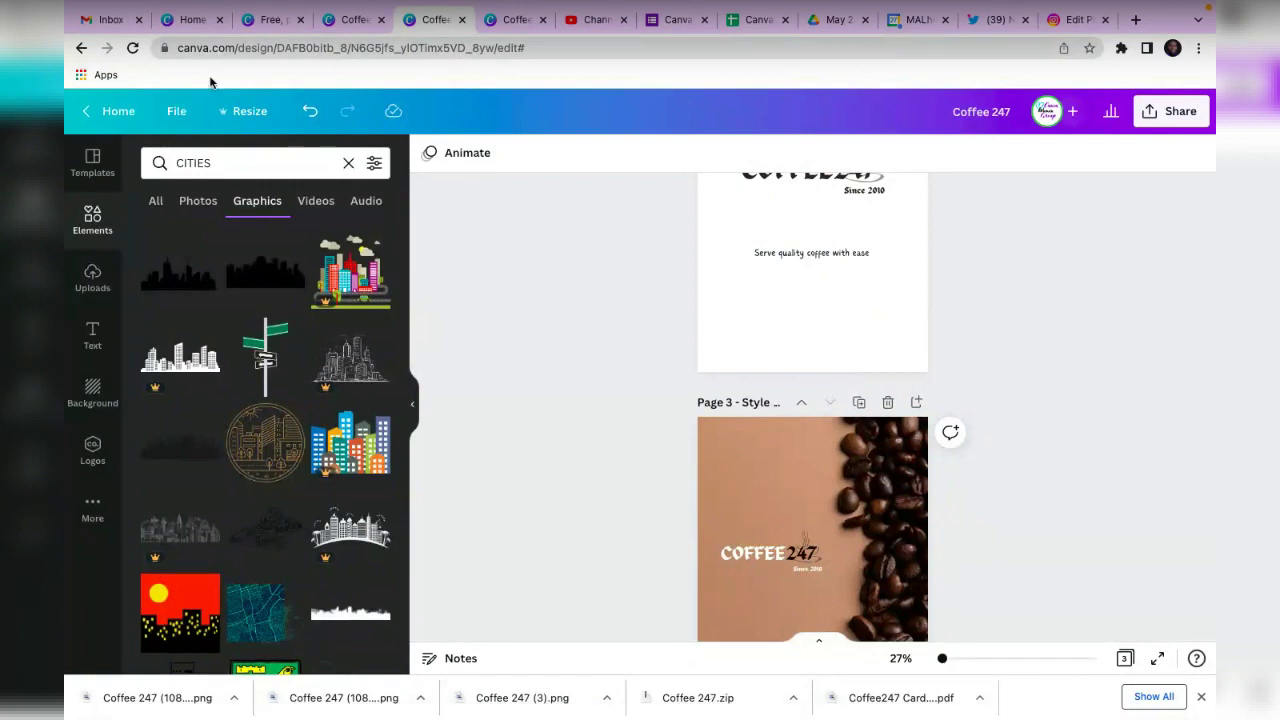
left_click(132, 48)
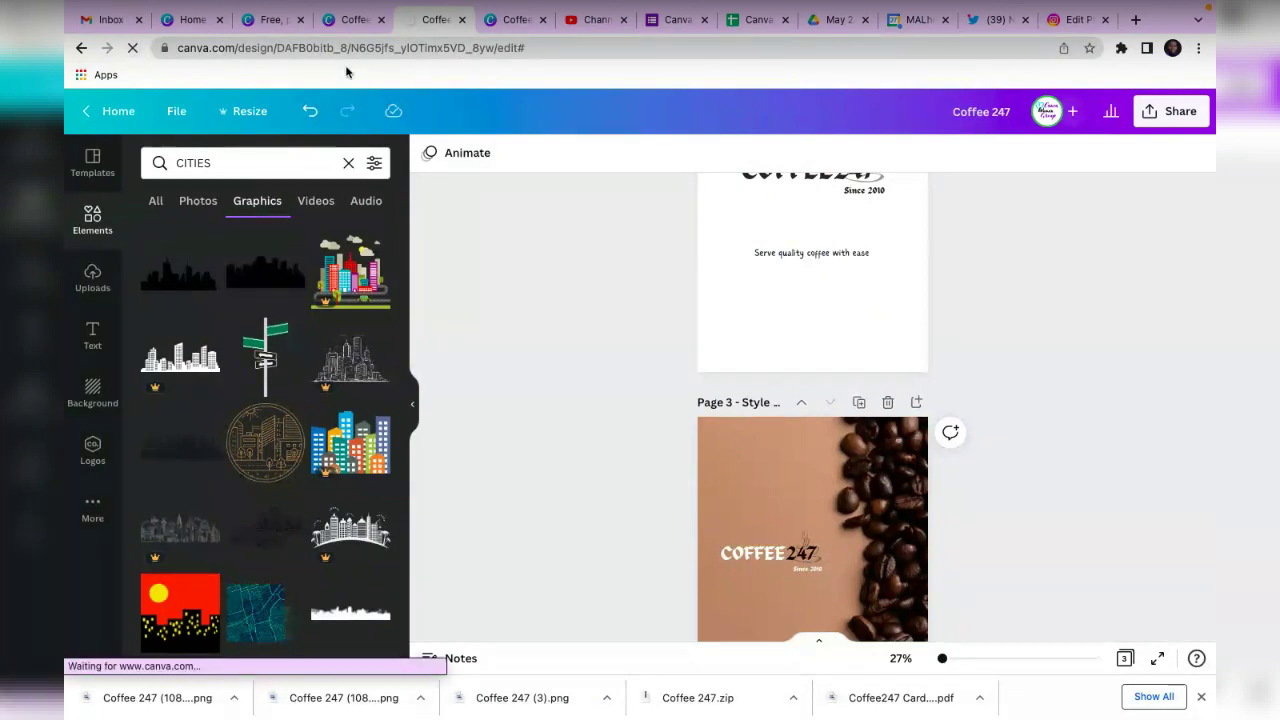
Close the black Coffee 247 design and the adjacent Free page, and confirm reloading the Coffee 247 story design.
left_click(369, 25)
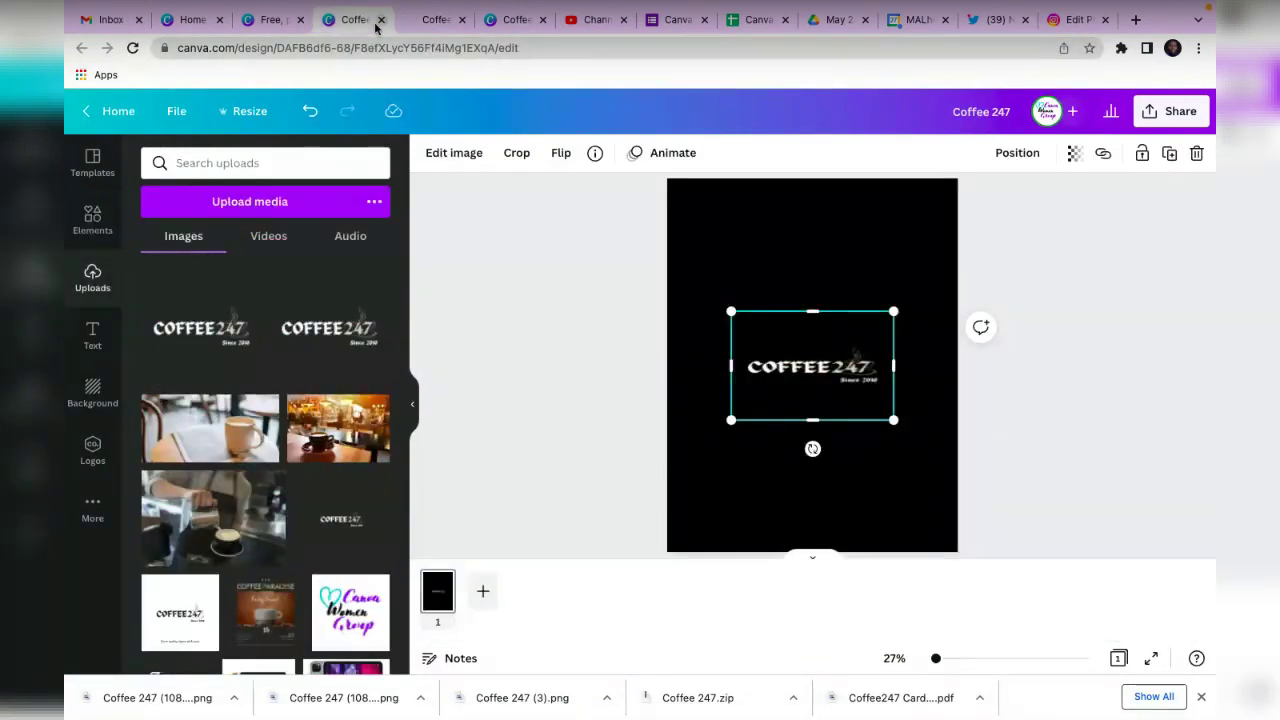
left_click(380, 20)
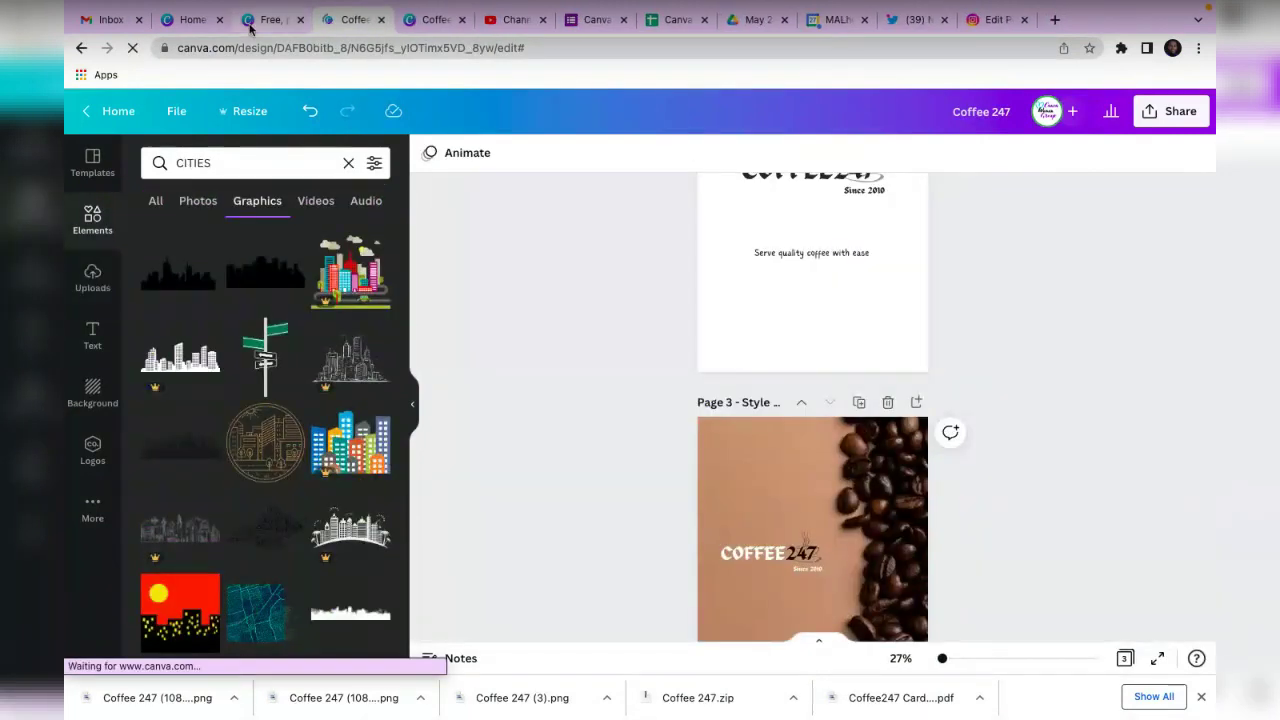
left_click(252, 24)
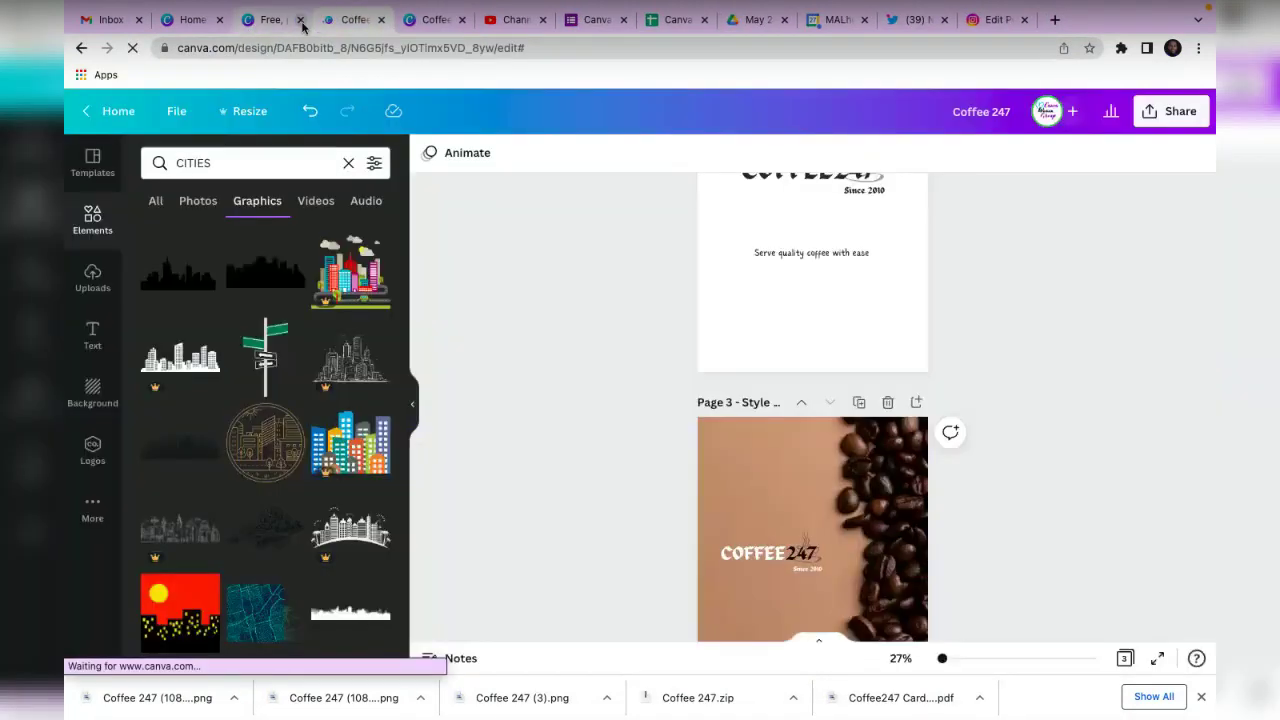
left_click(300, 20)
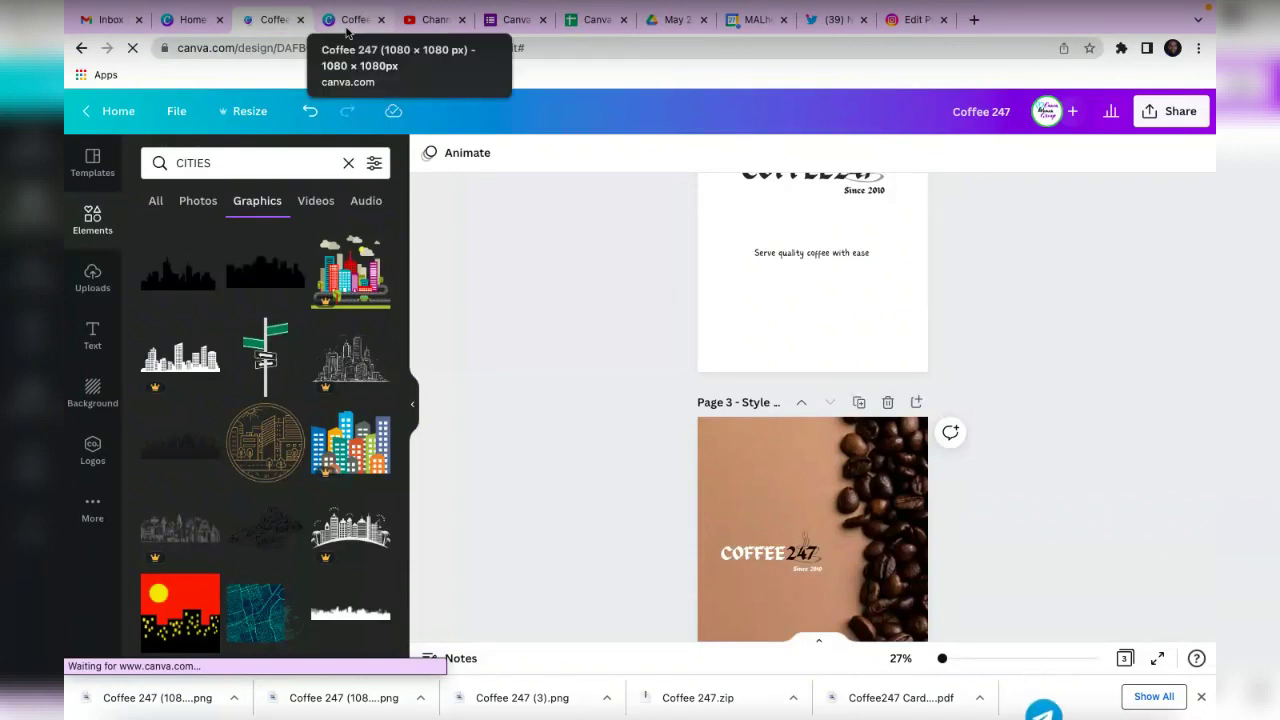
left_click(348, 28)
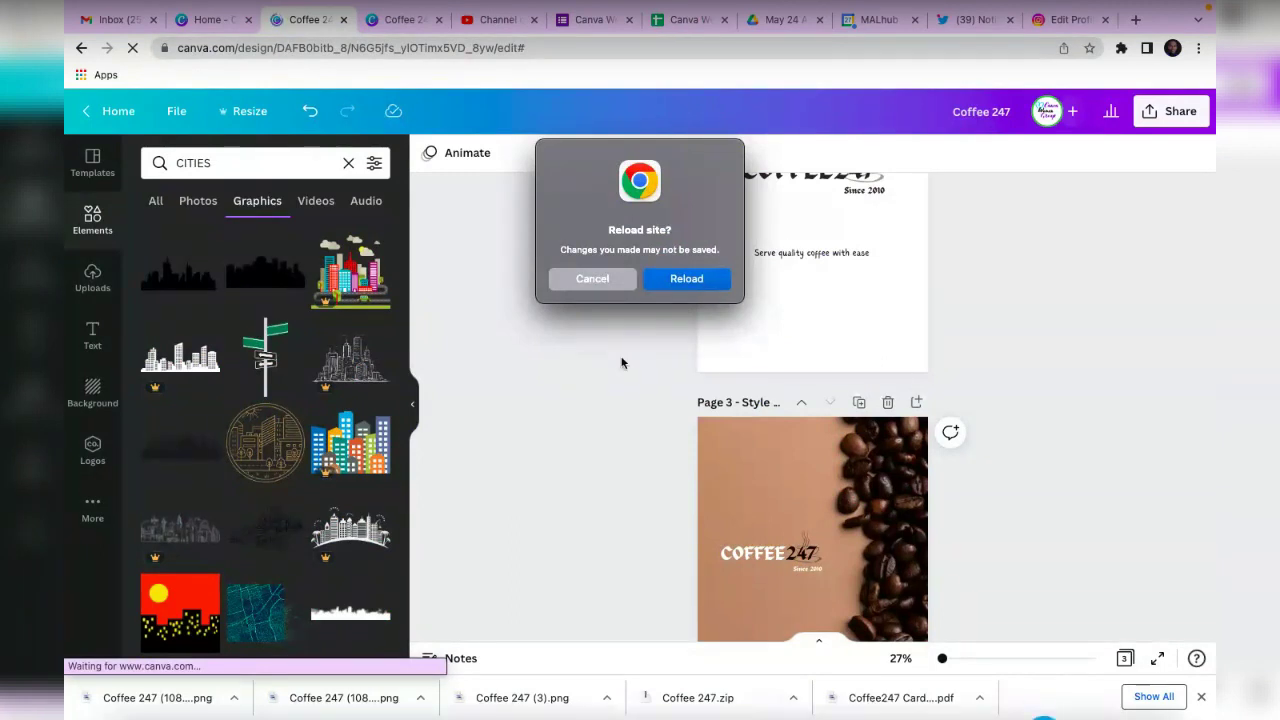
left_click(707, 284)
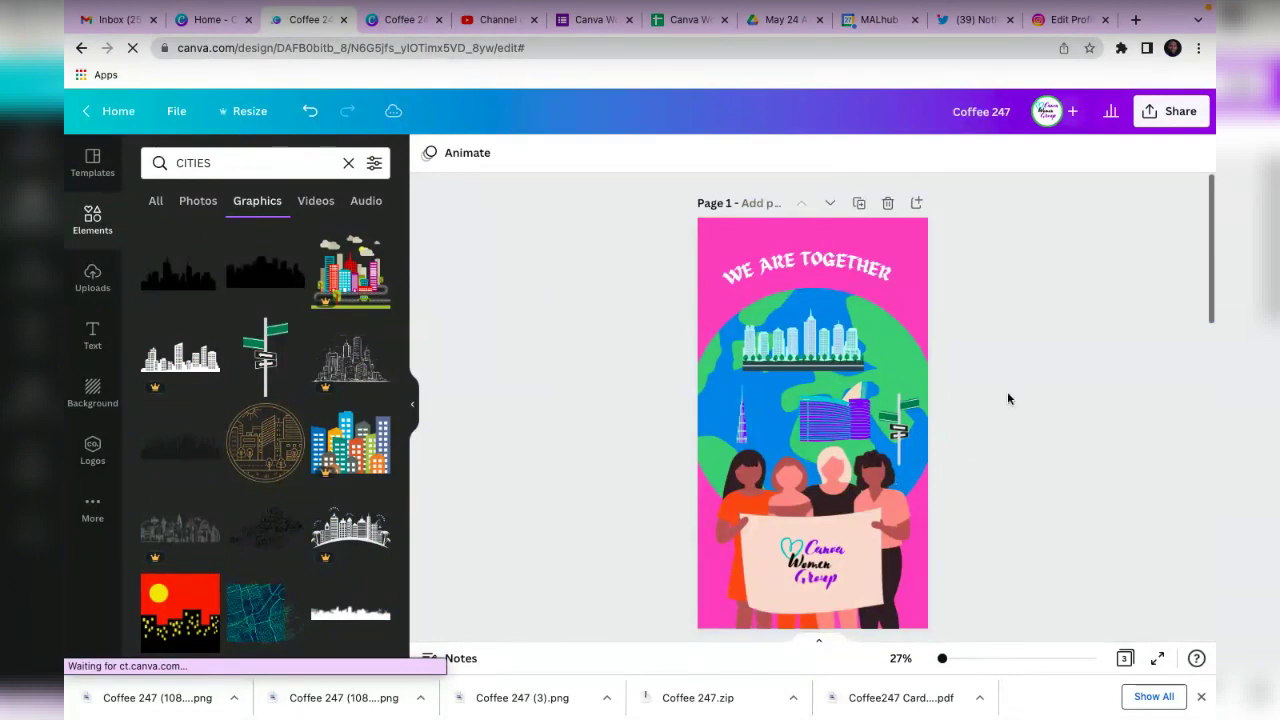
Switch to Telegram and read the unread replies in the Canva Women Group chat.
key("ctrl+Up")
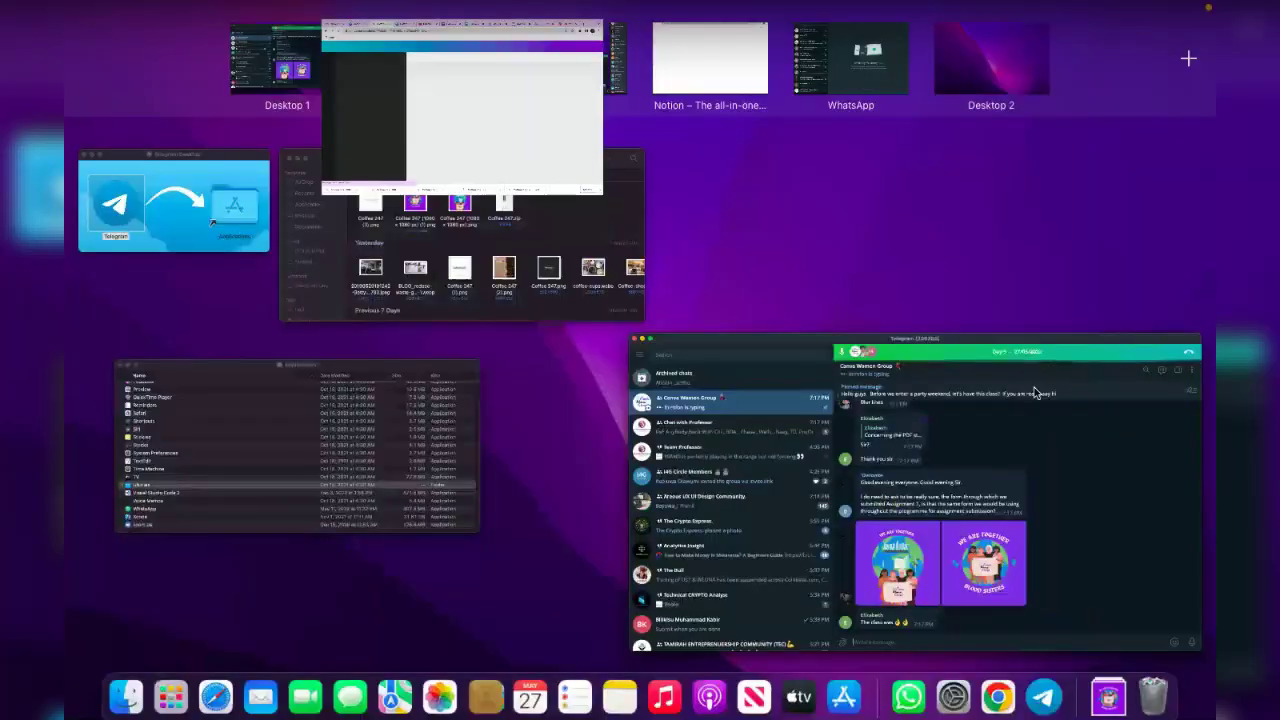
key("ctrl+Up")
key("ctrl+Up")
left_click(751, 378)
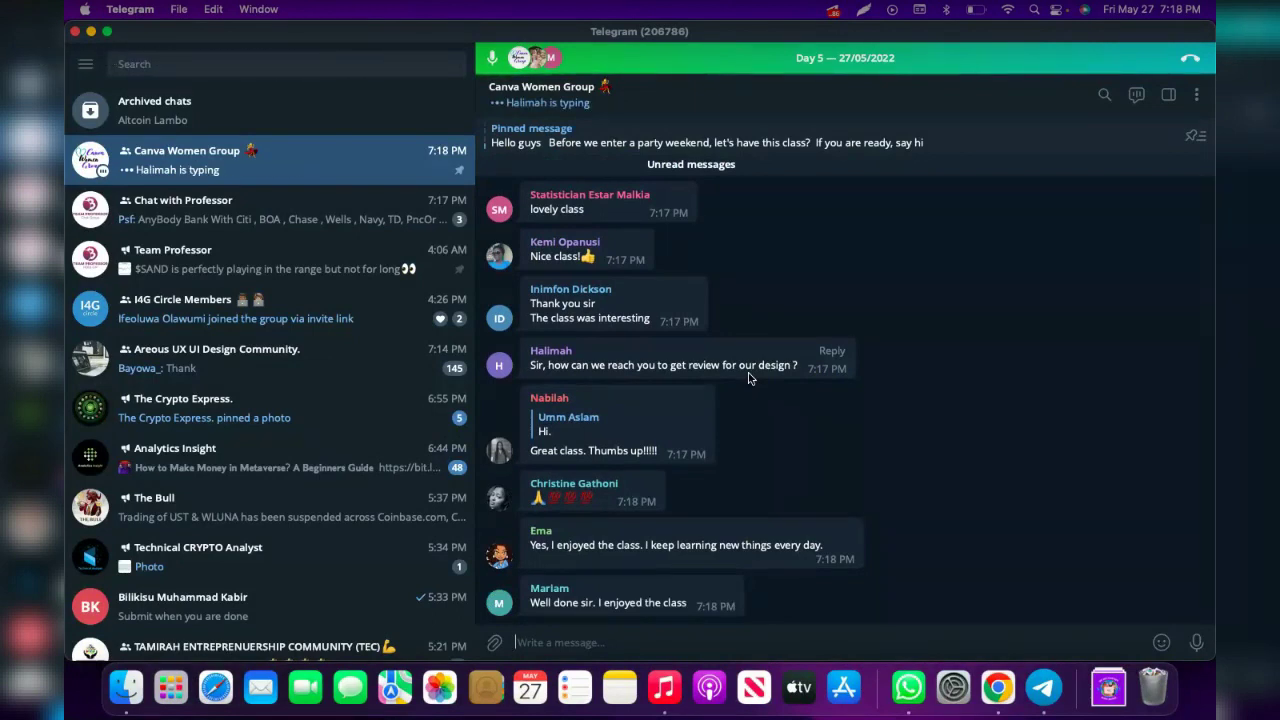
scroll(750, 378, "up", 2)
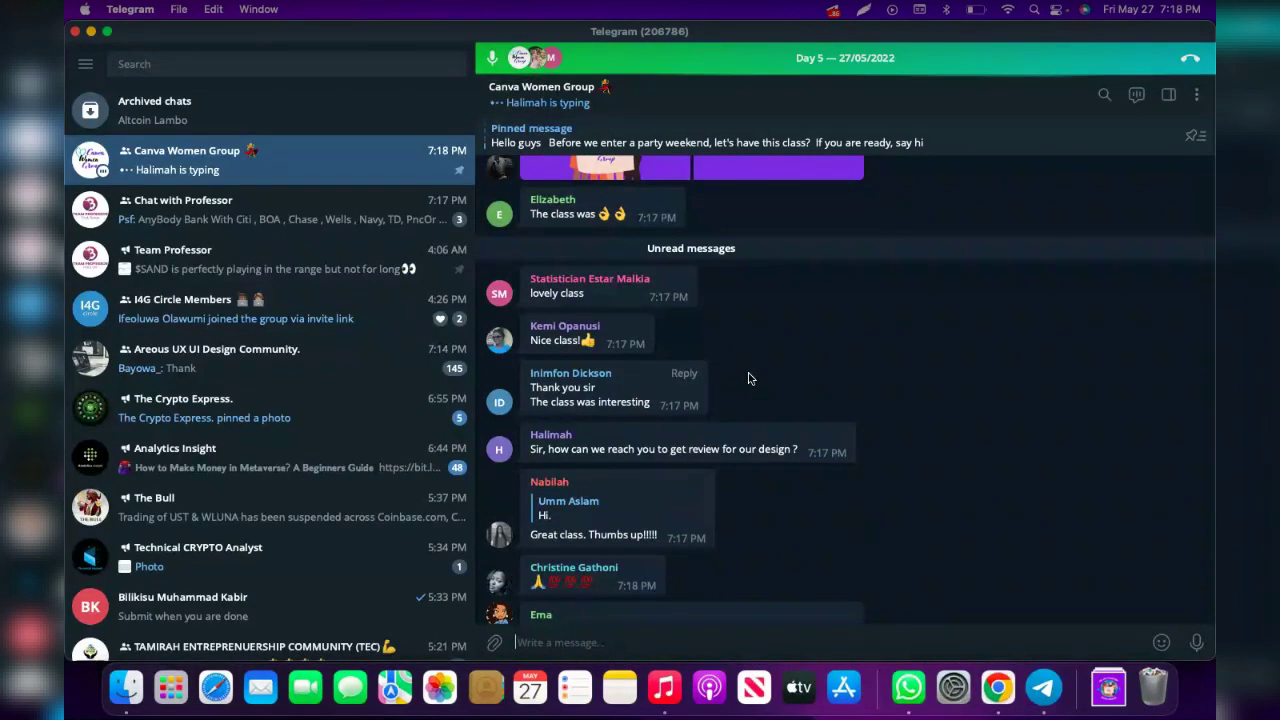
Read the remaining replies in the Canva Women Group chat and switch to the Coffee 247 story design in Chrome.
scroll(766, 466, "up", 1)
scroll(770, 467, "down", 4)
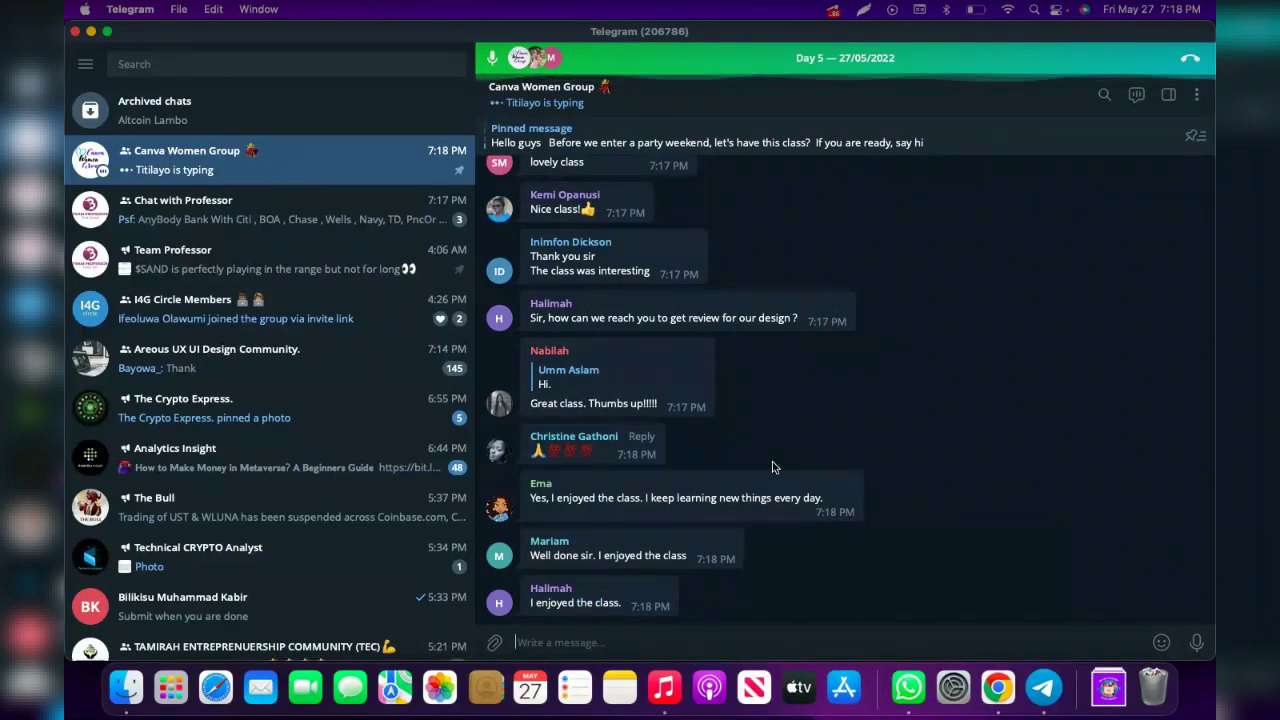
key("ctrl+Up")
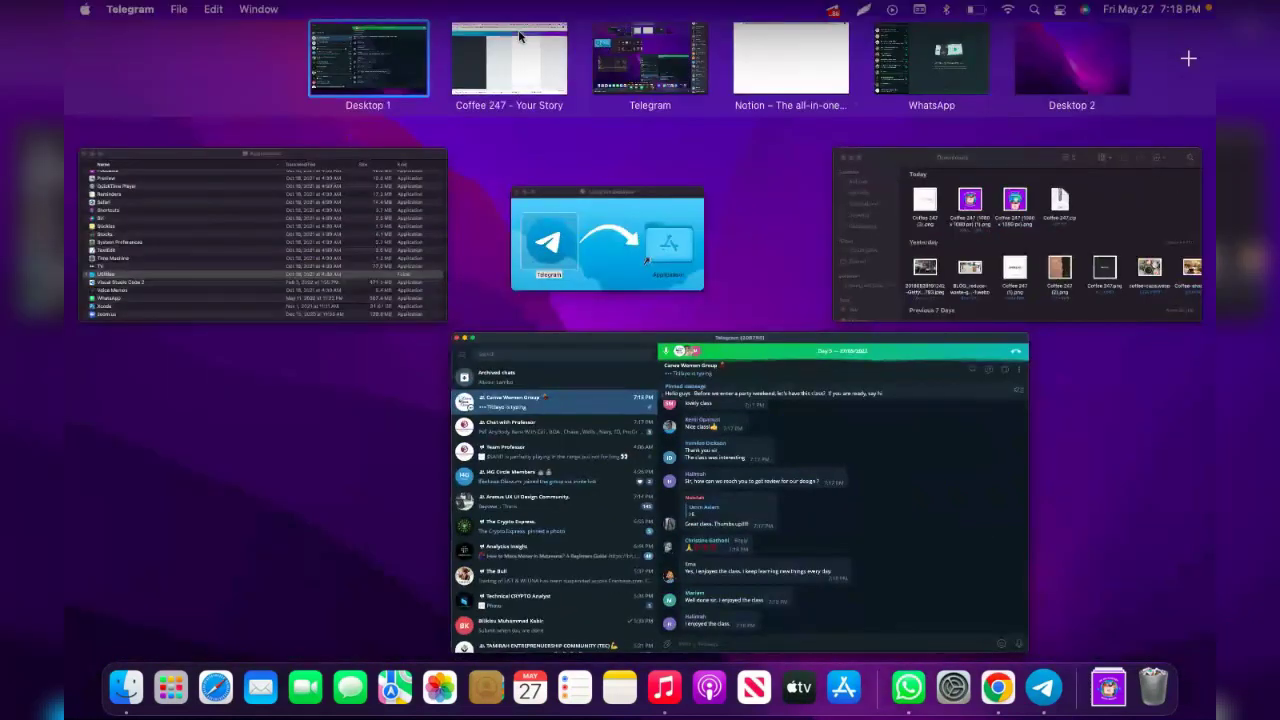
left_click(500, 57)
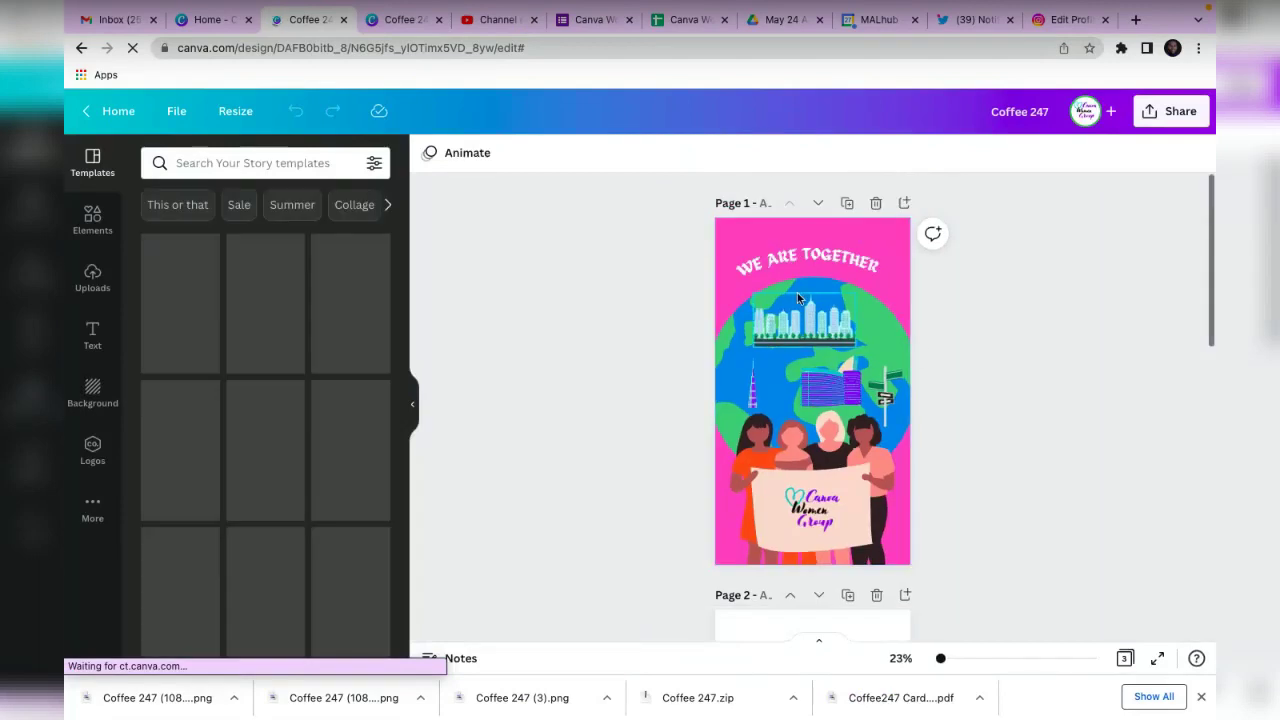
left_click(895, 287)
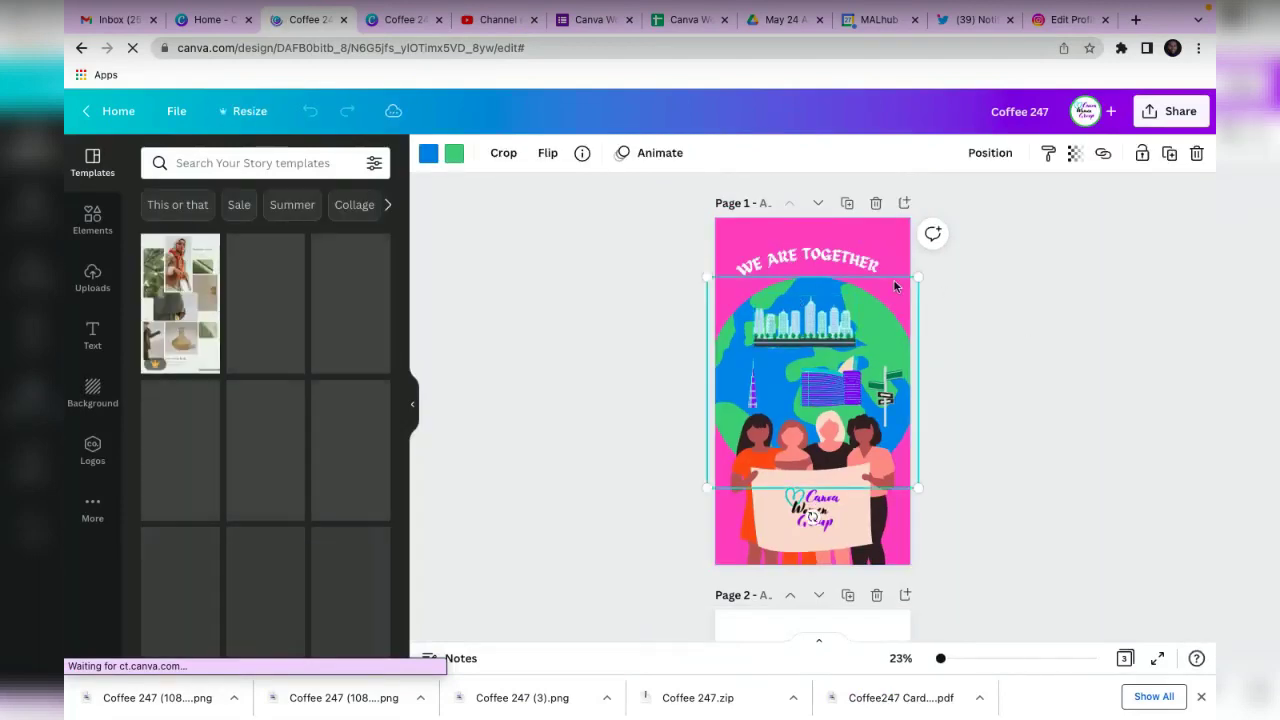
left_click(975, 322)
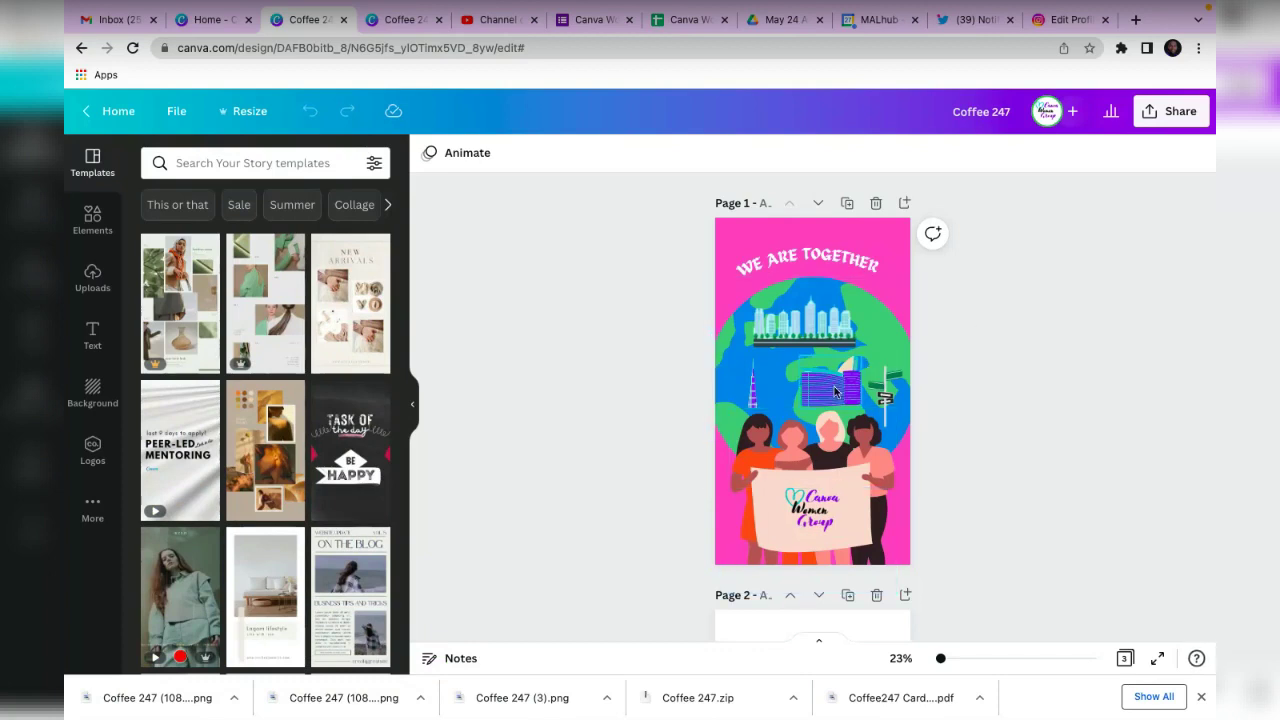
Recolour the curved building on page 1's globe, replacing its two purples with pale mint and mint green from the document colours.
scroll(870, 370, "up", 5)
scroll(836, 388, "up", 5)
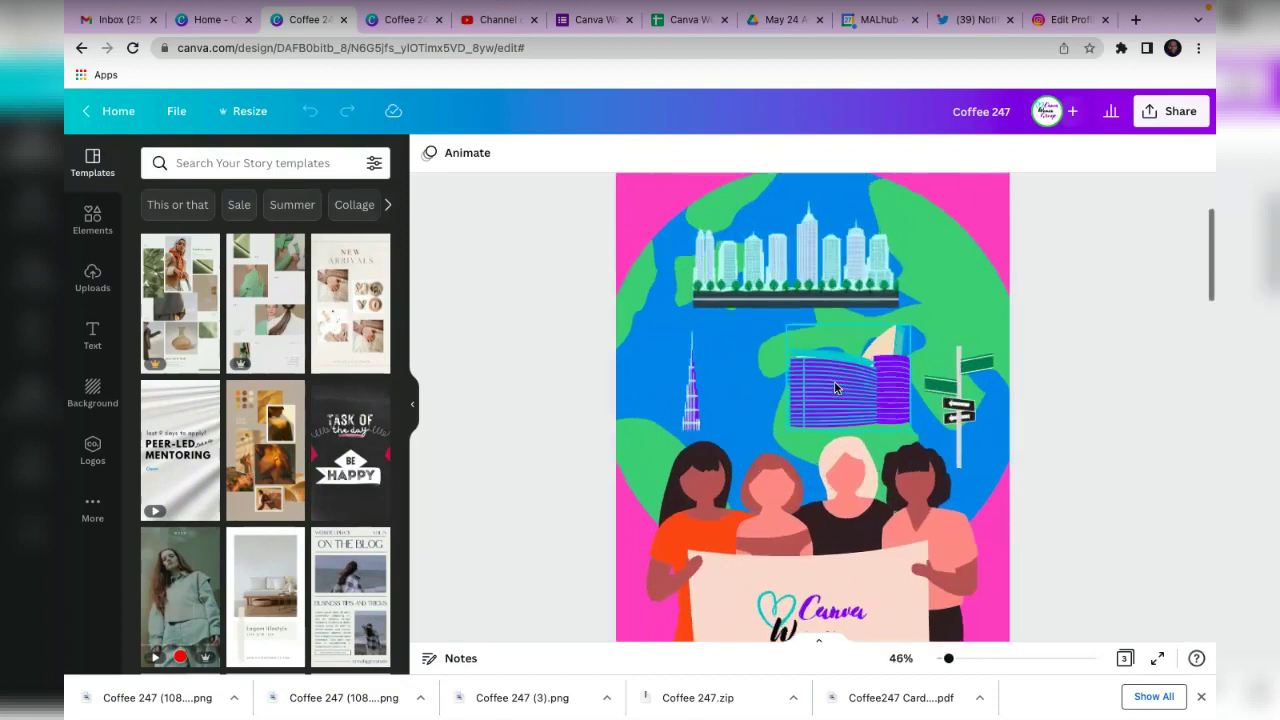
left_click(852, 407)
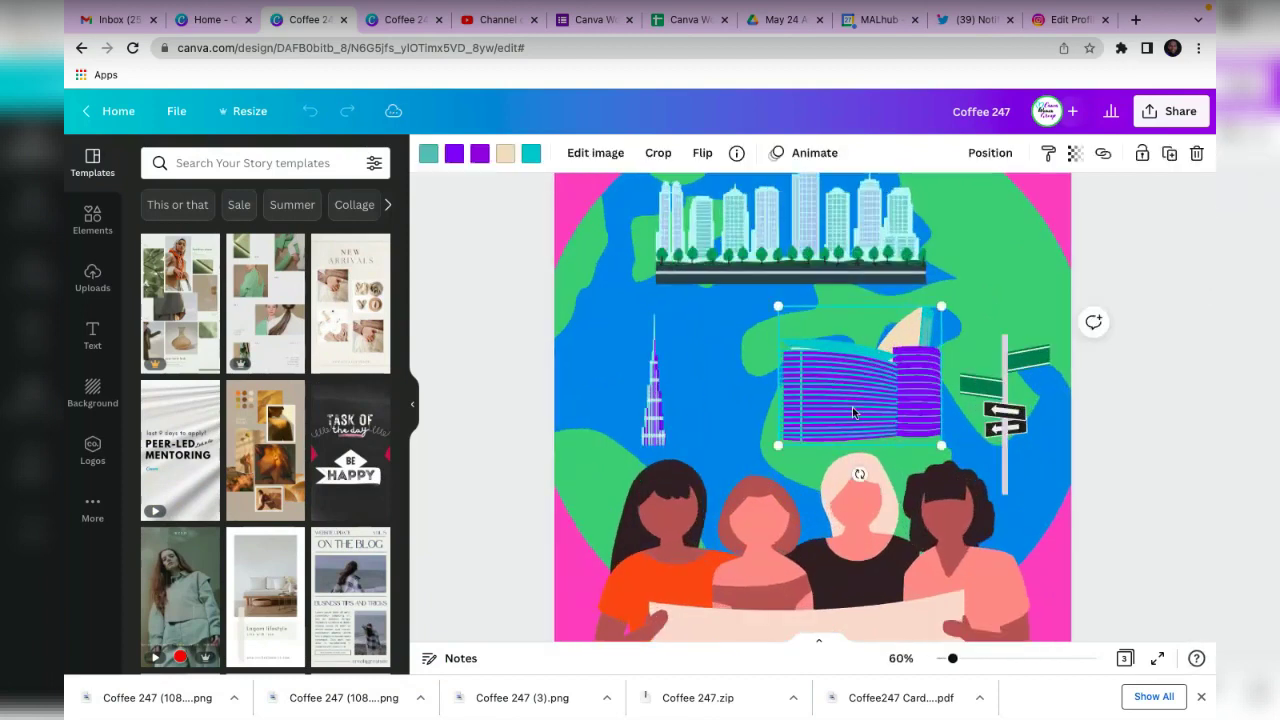
left_click(480, 153)
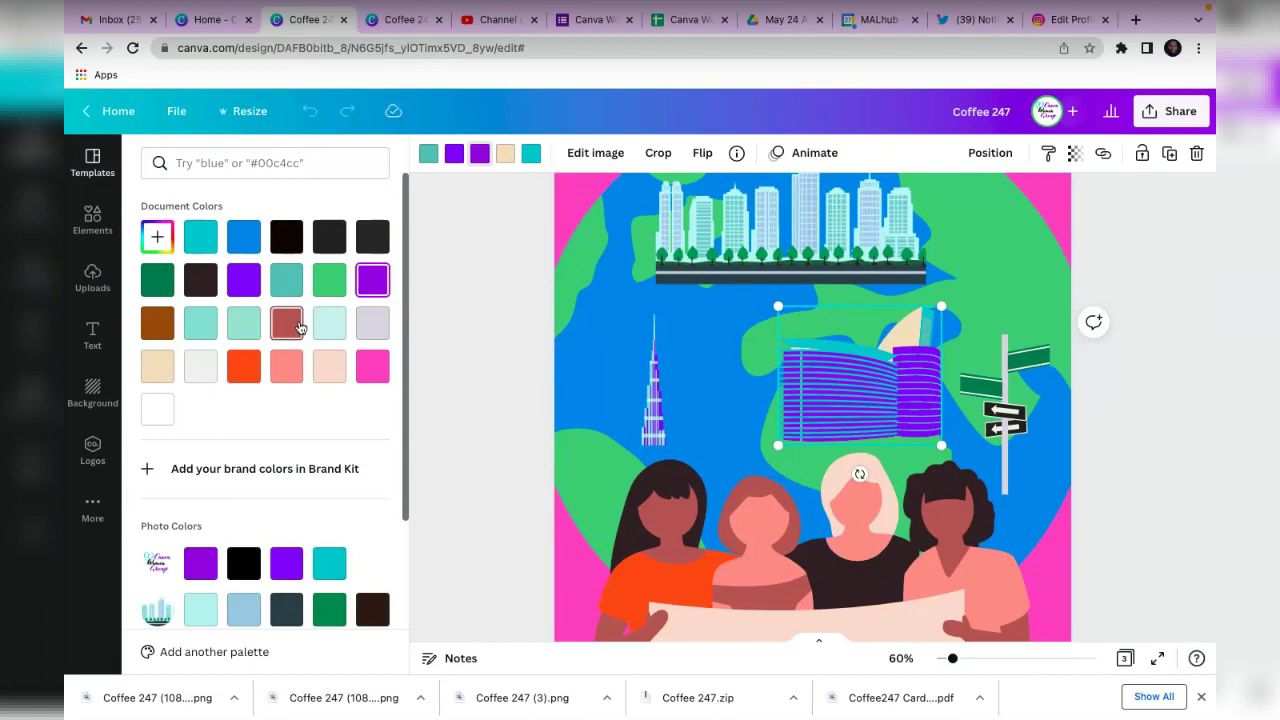
left_click(323, 321)
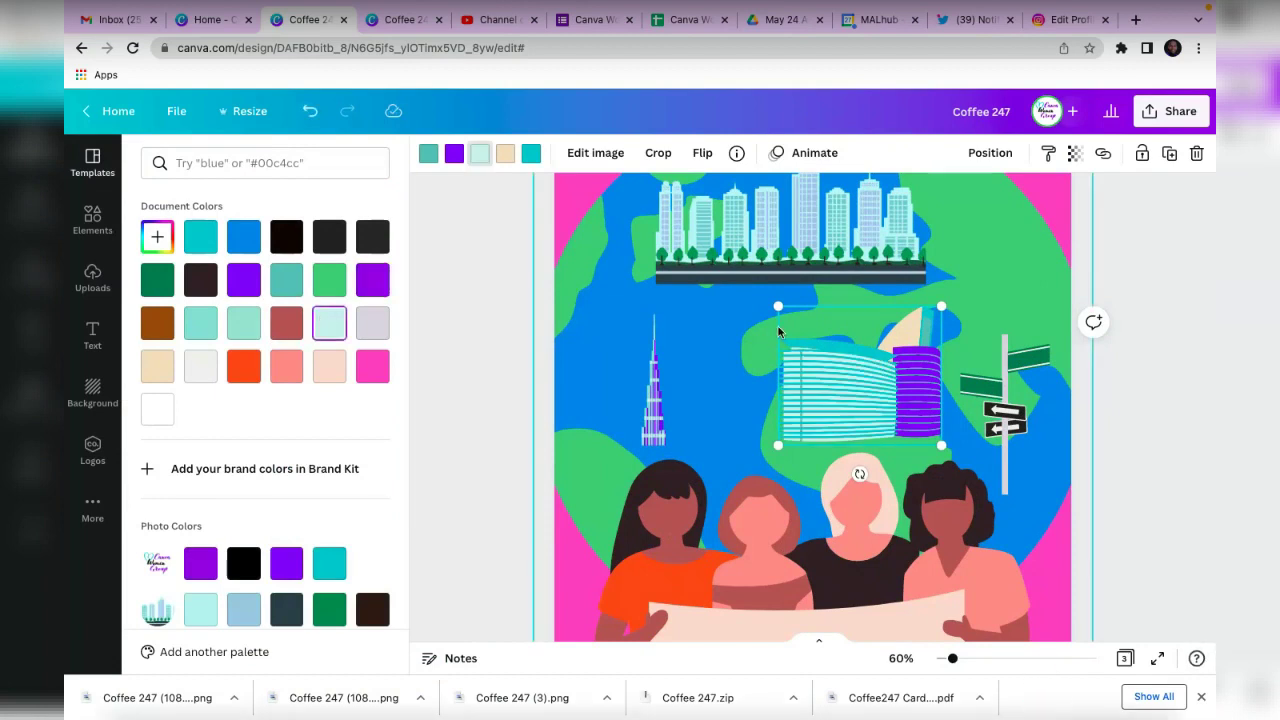
key("Escape")
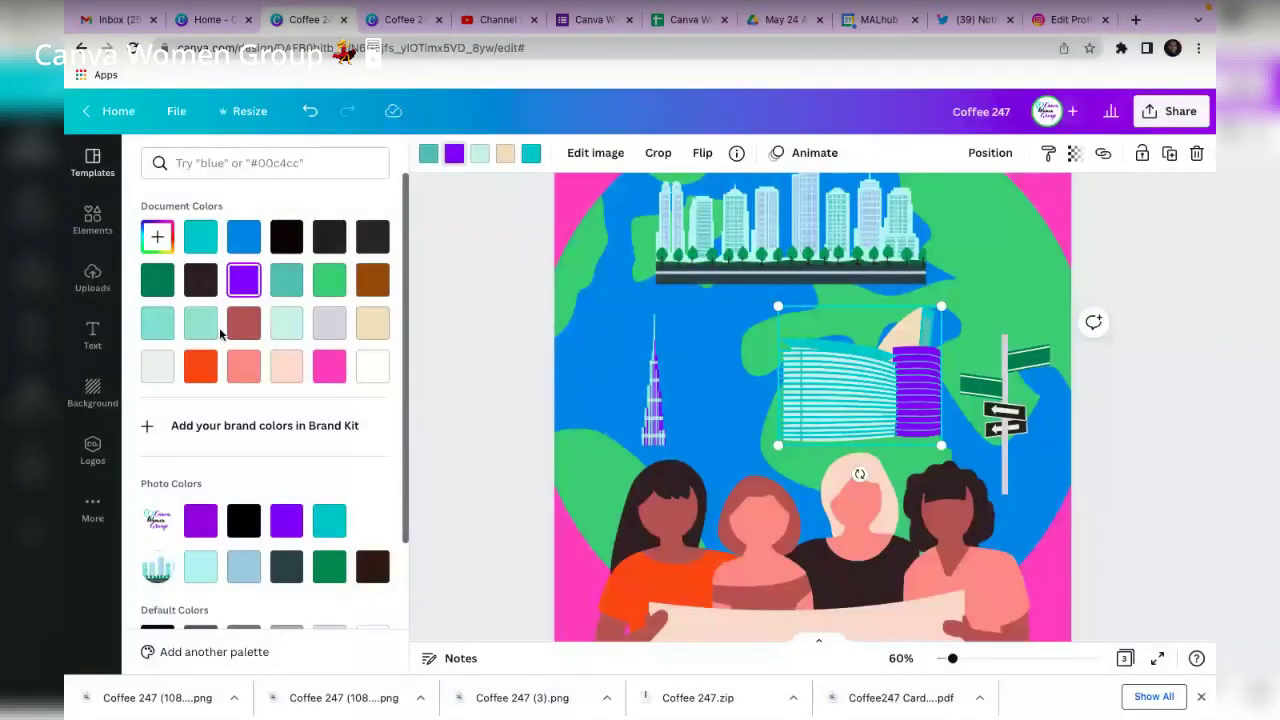
left_click(198, 332)
key("Escape")
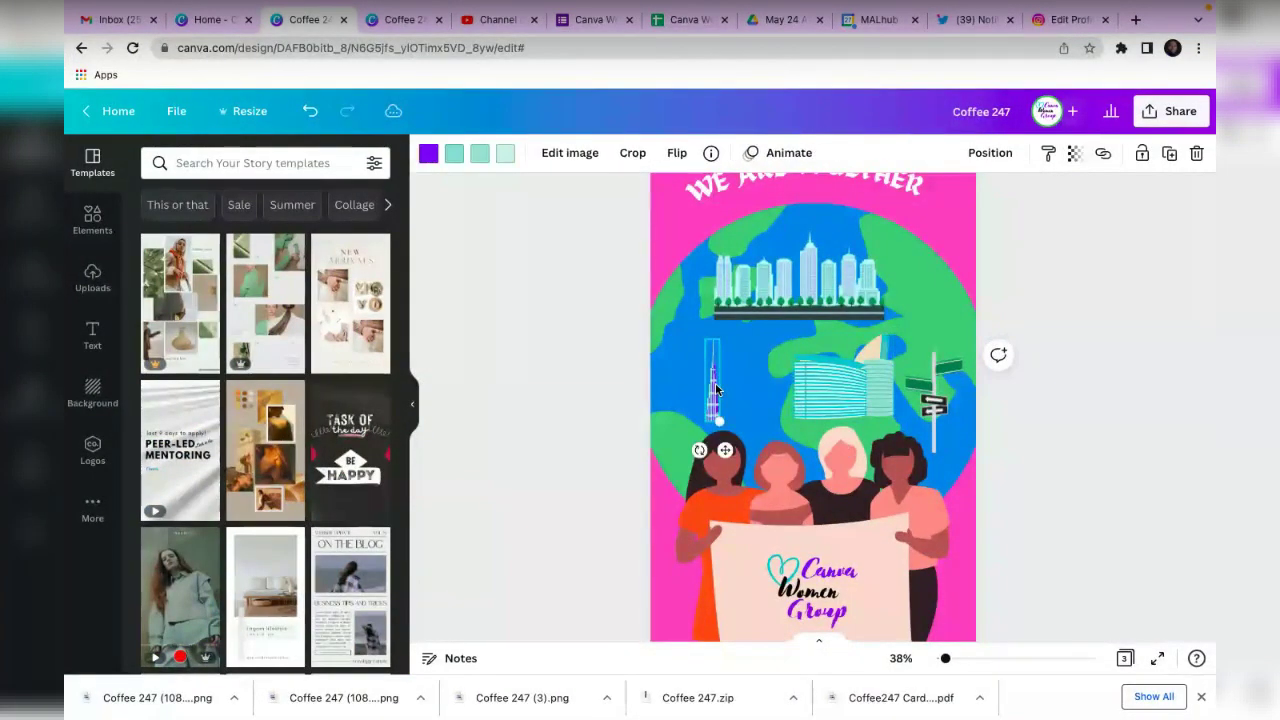
Recolour the purple part of the thin tower on the globe to the light grey document colour and deselect it.
left_click(429, 153)
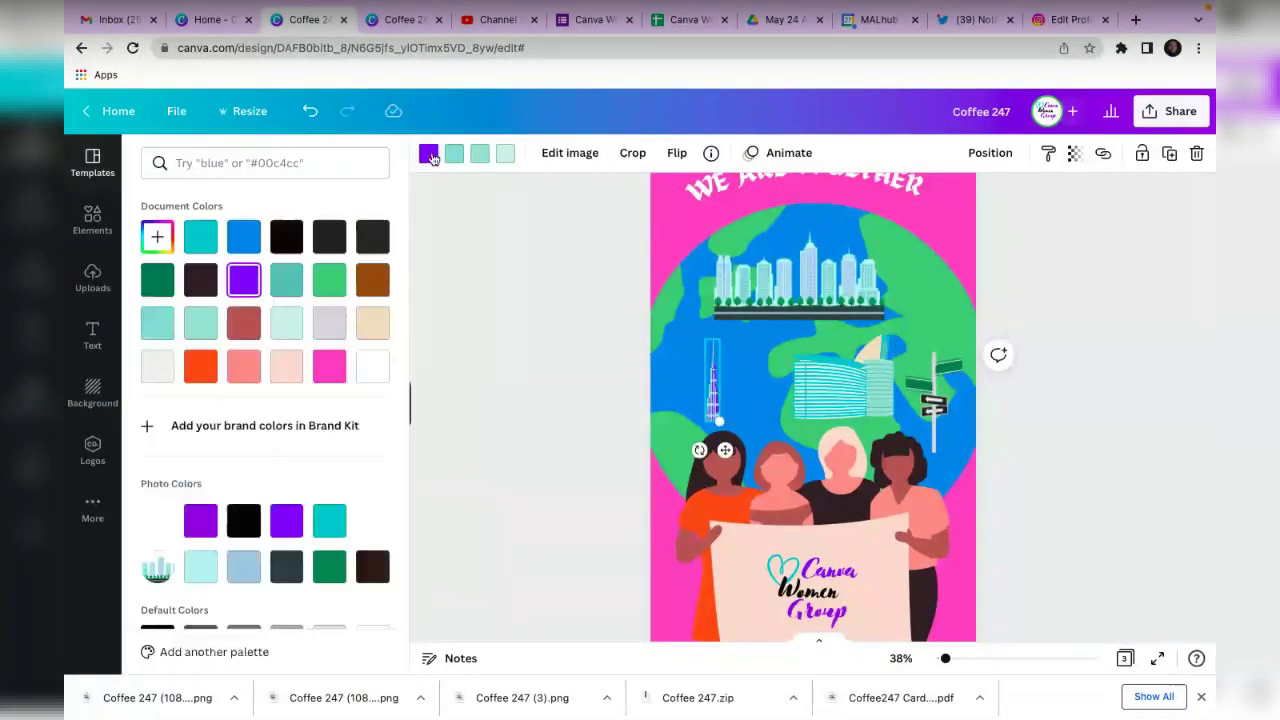
left_click(162, 362)
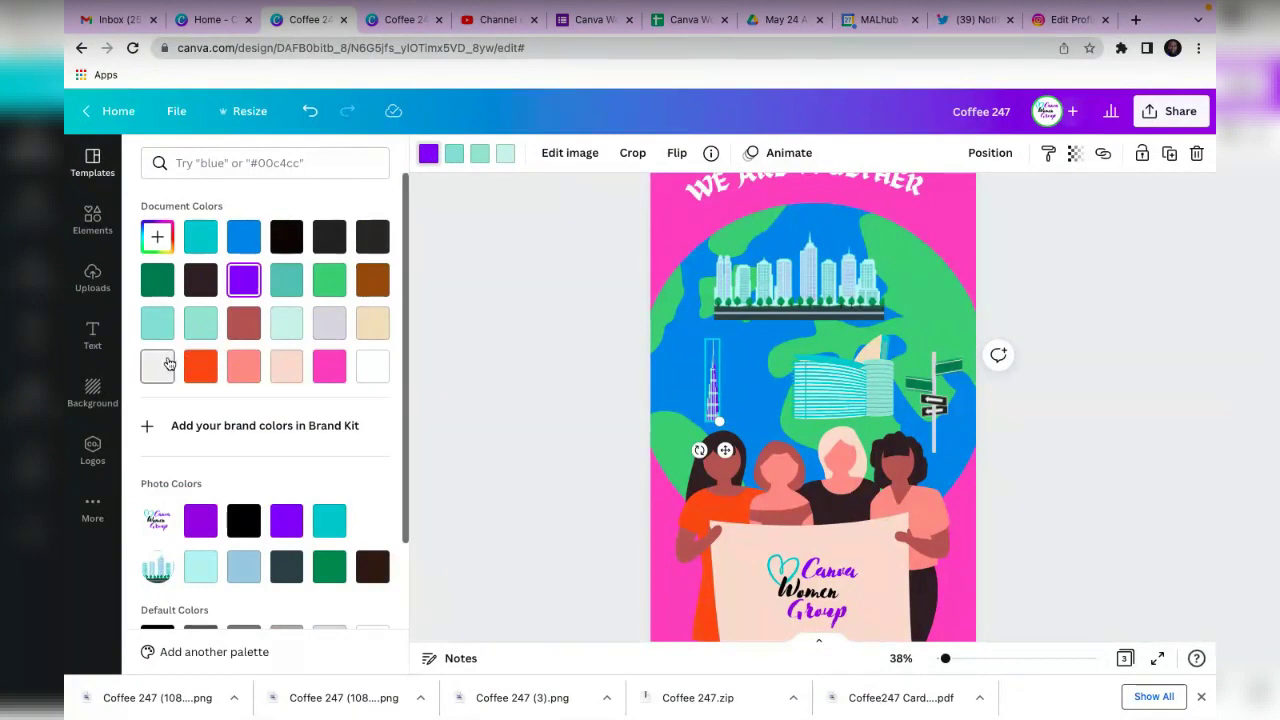
left_click(1152, 286)
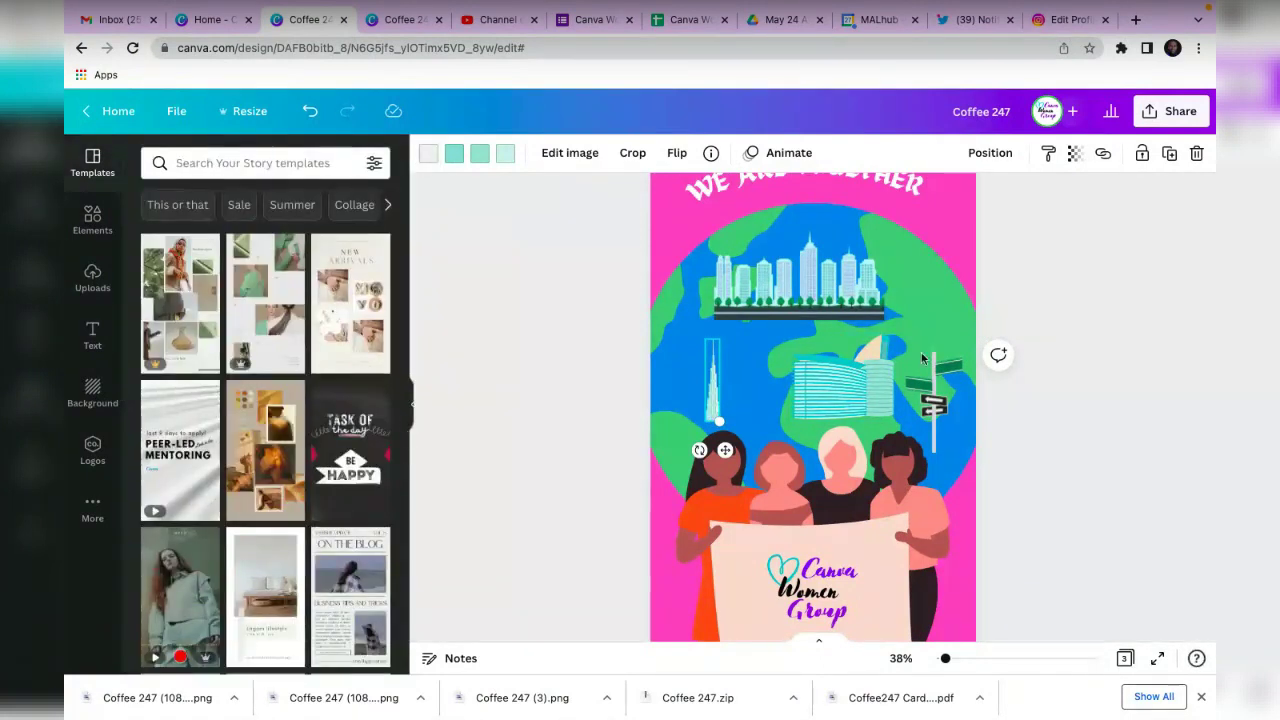
scroll(895, 370, "down", 3)
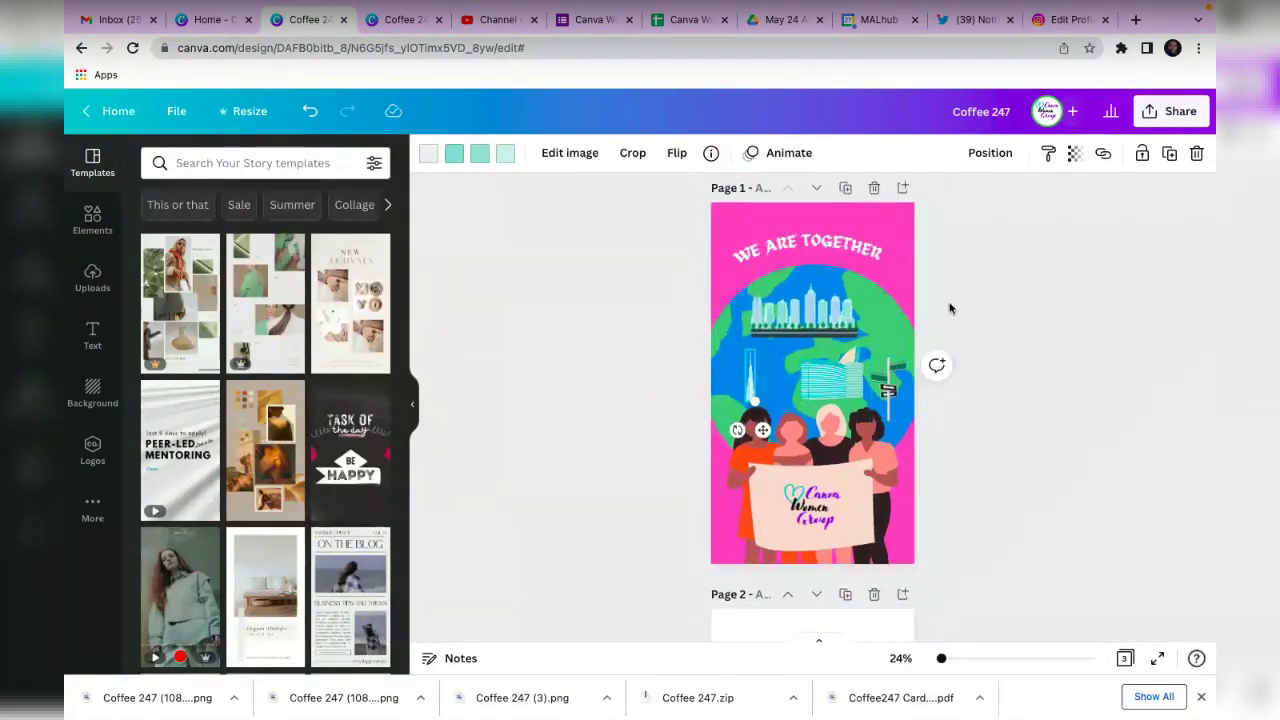
left_click(1023, 292)
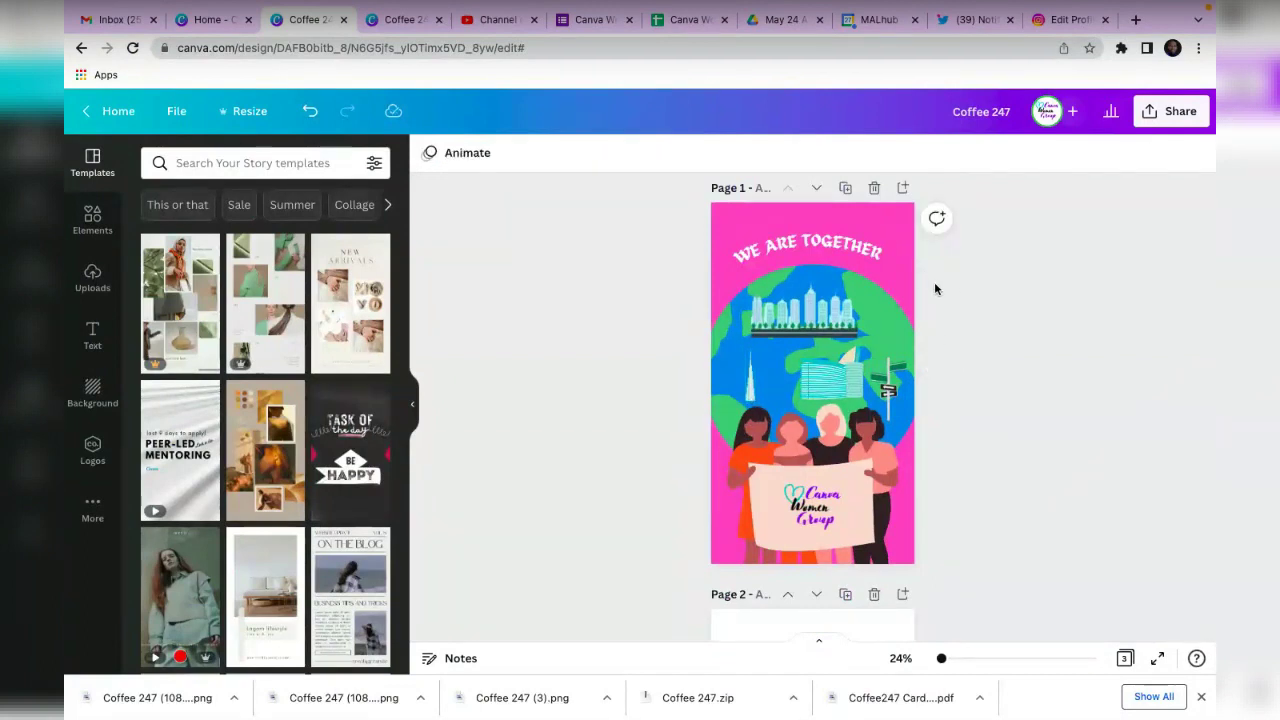
Download only page 1 of the Coffee 247 story design as a PNG.
left_click(1174, 124)
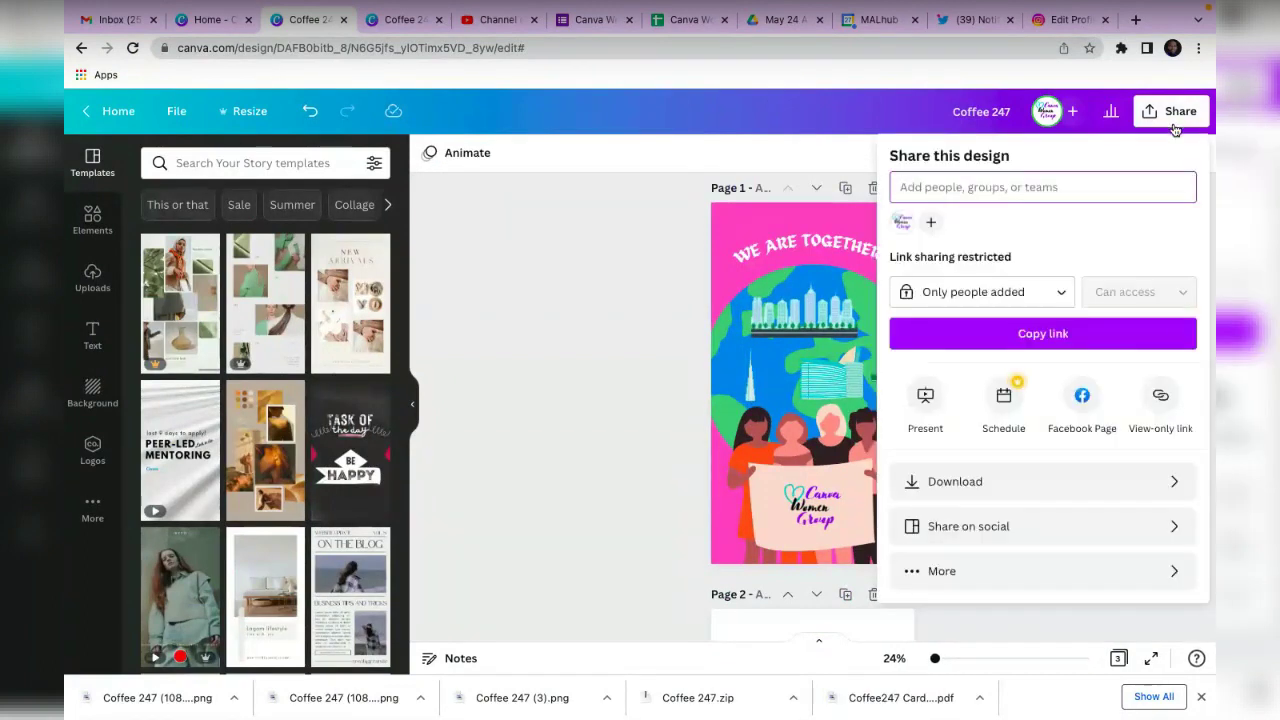
left_click(1066, 477)
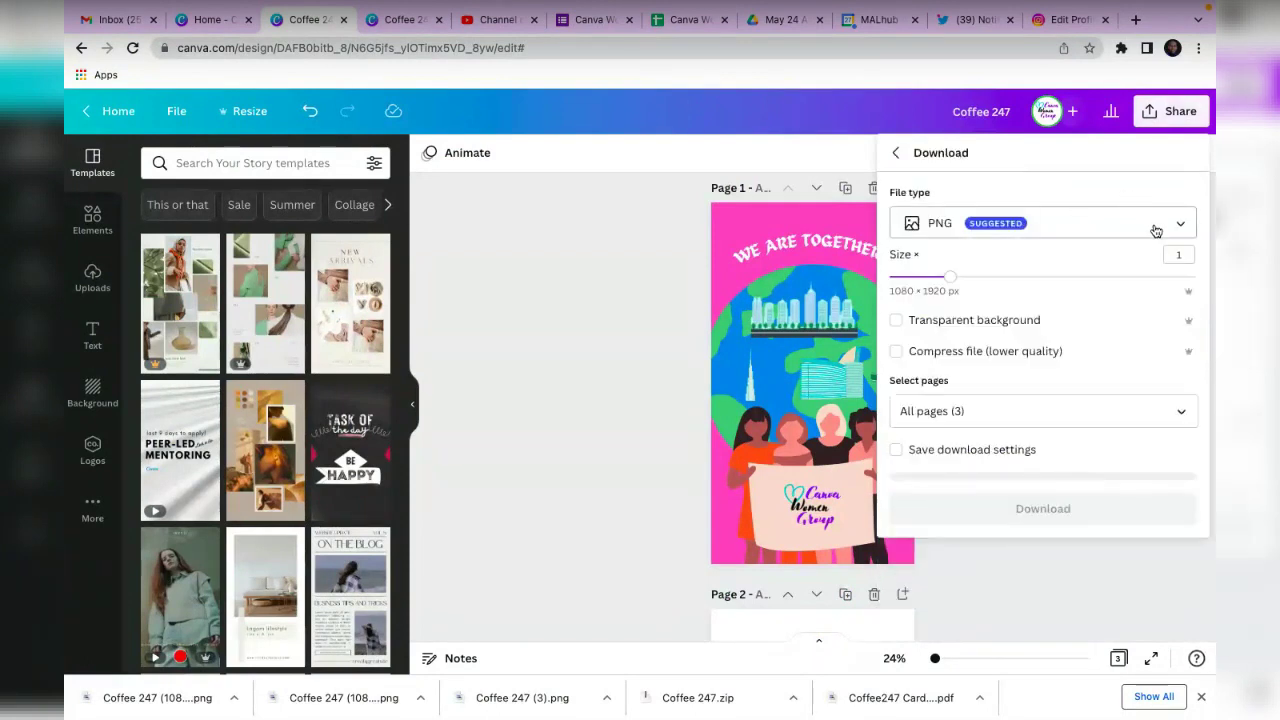
left_click(1060, 424)
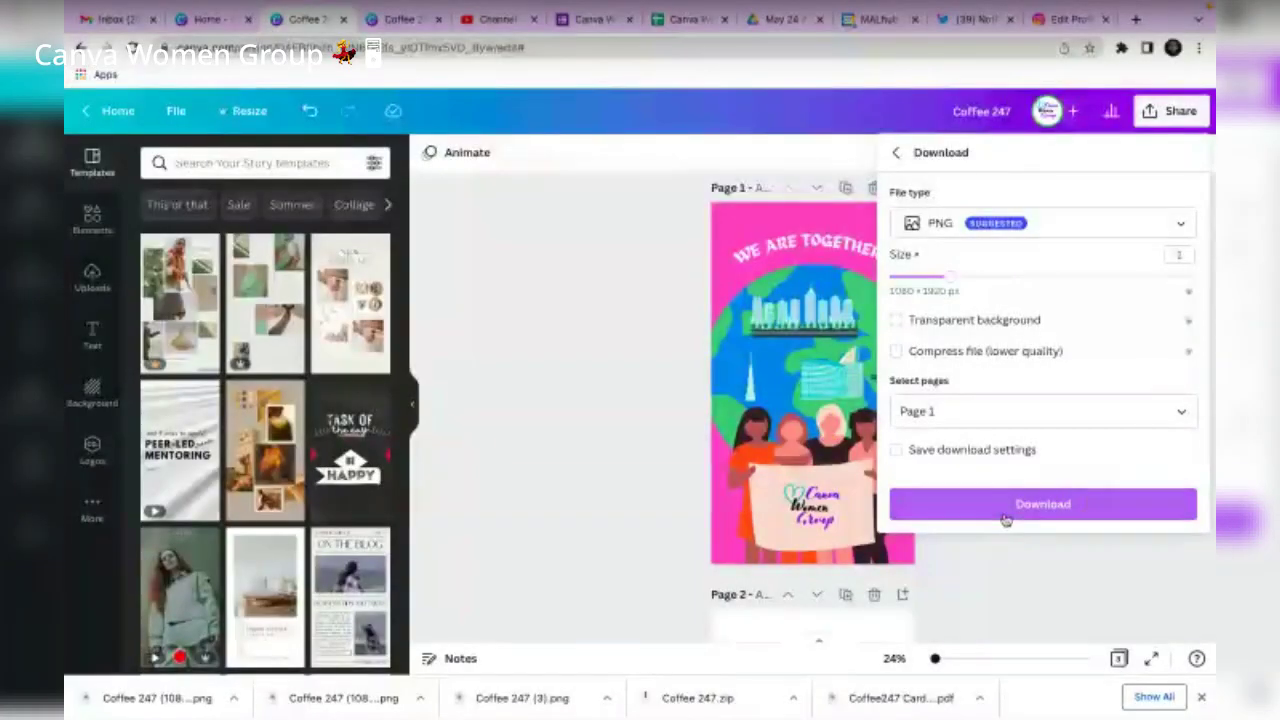
left_click(1005, 519)
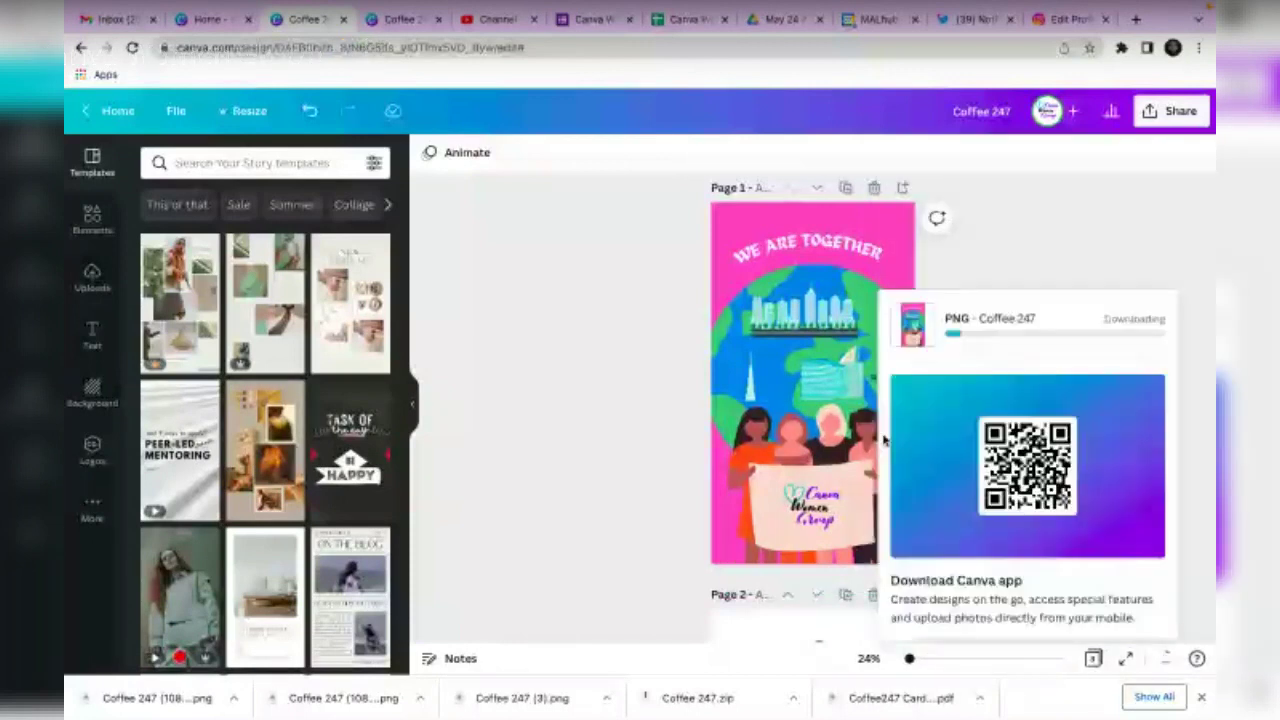
Switch to Telegram and send Coffee 247 (4).png from Downloads to the Canva Women Group as a compressed image.
key("ctrl+Up")
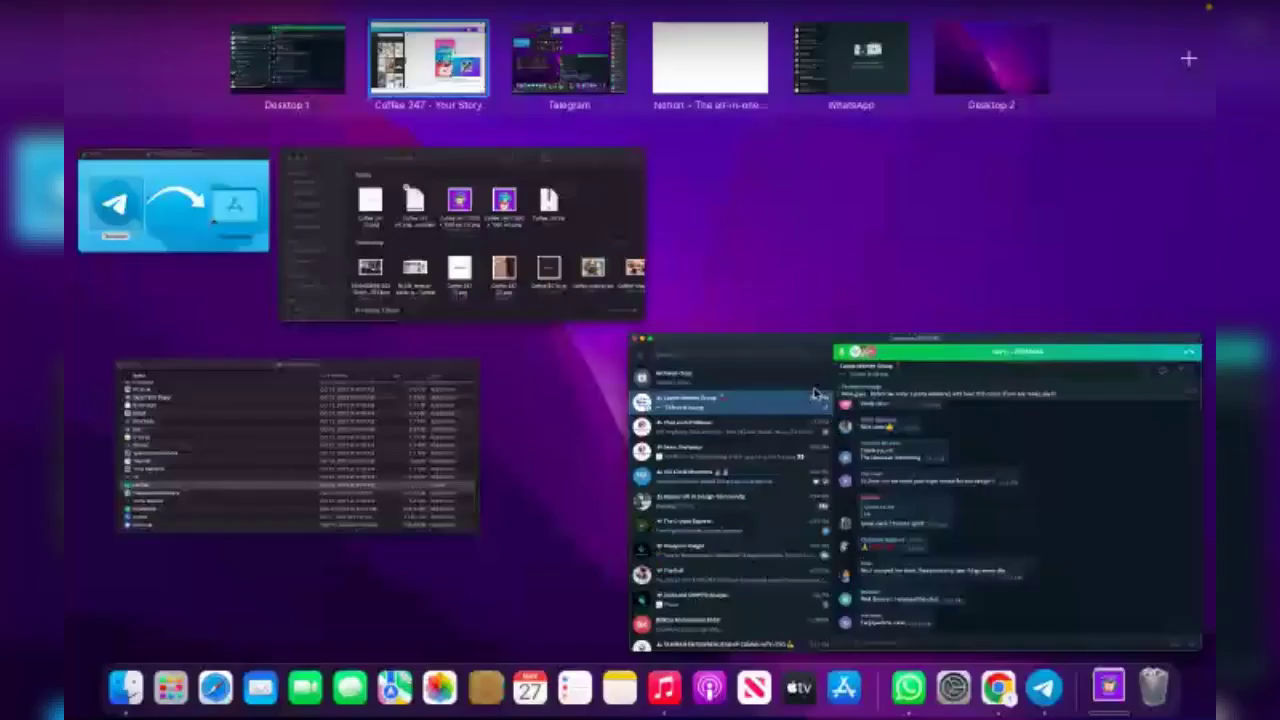
key("Escape")
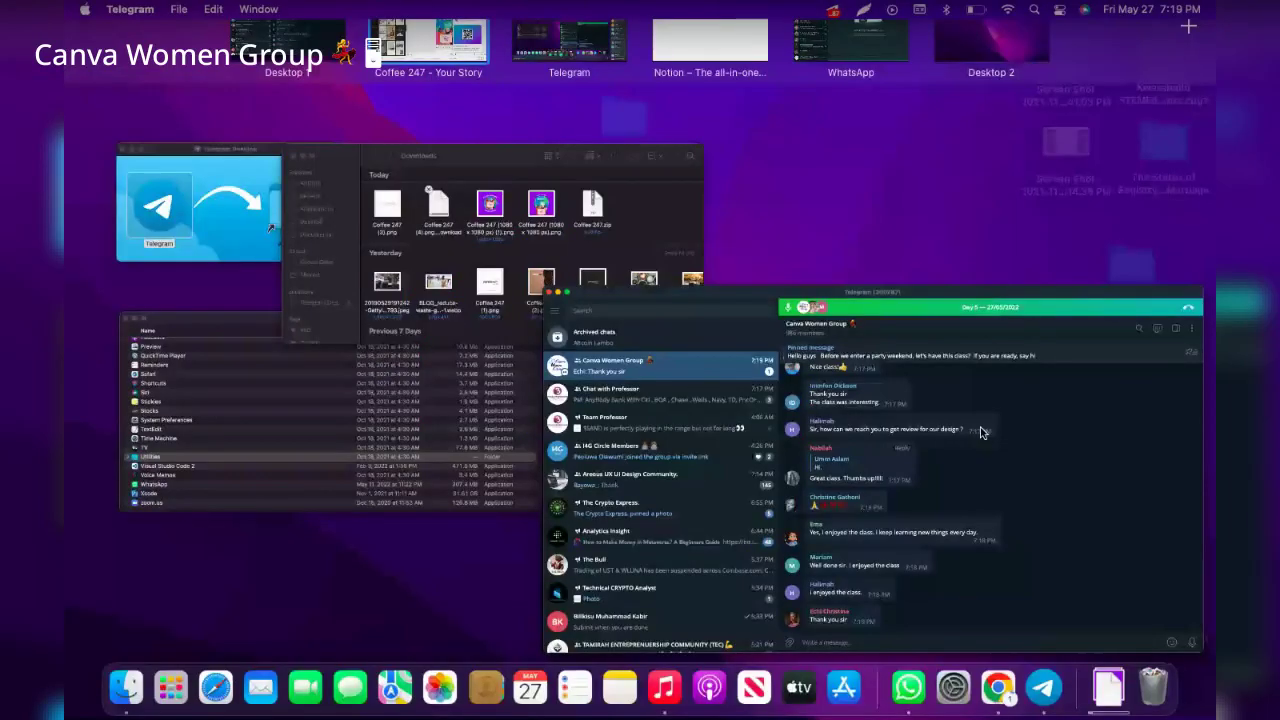
left_click(980, 432)
left_click(494, 642)
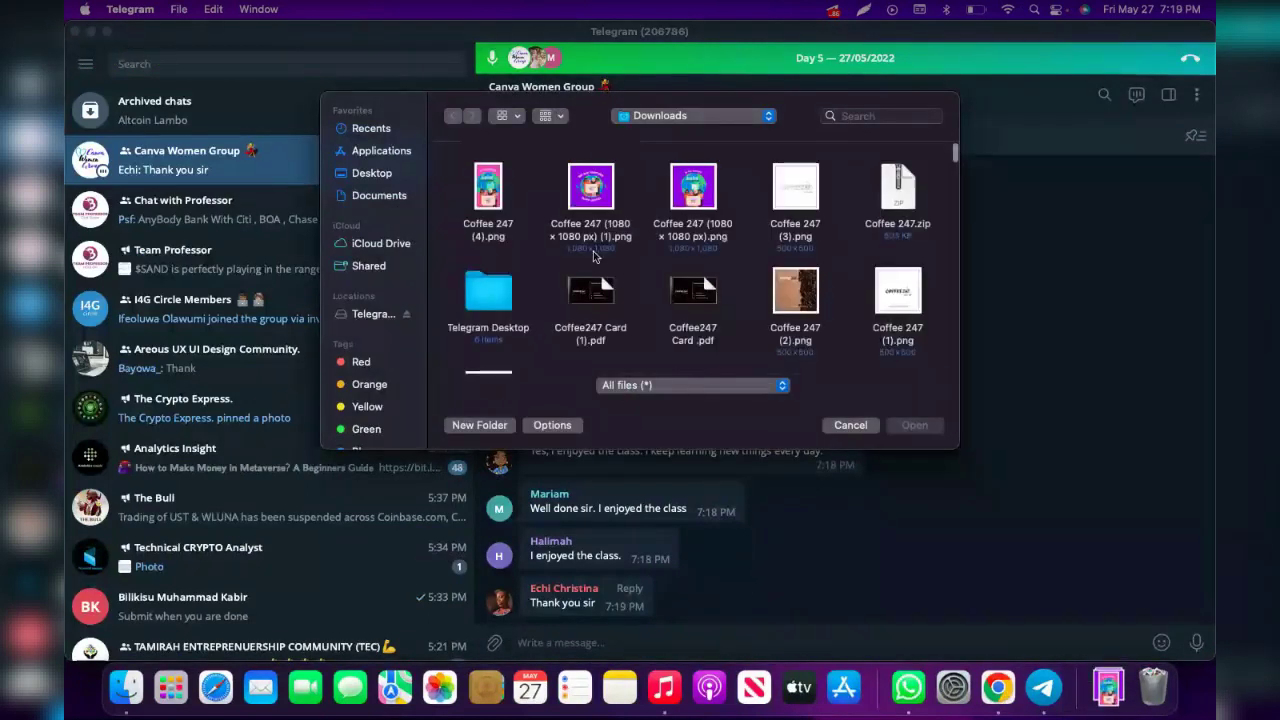
left_click(487, 183)
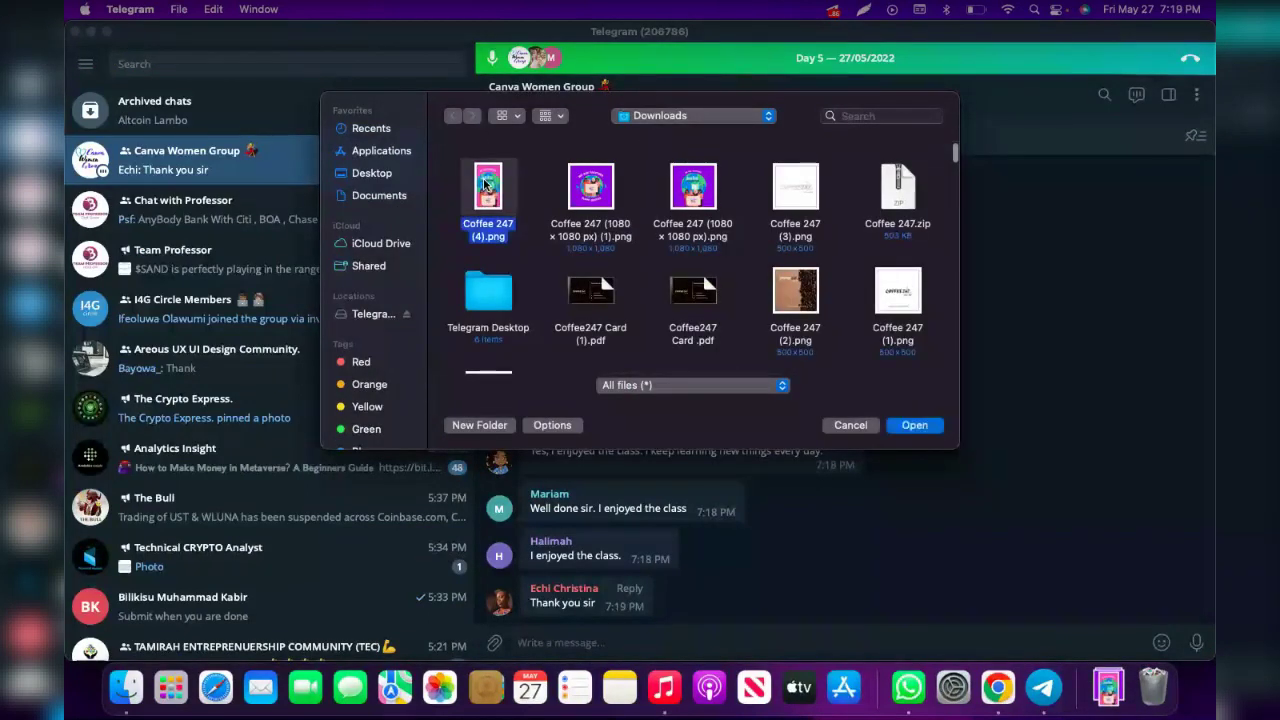
left_click(920, 425)
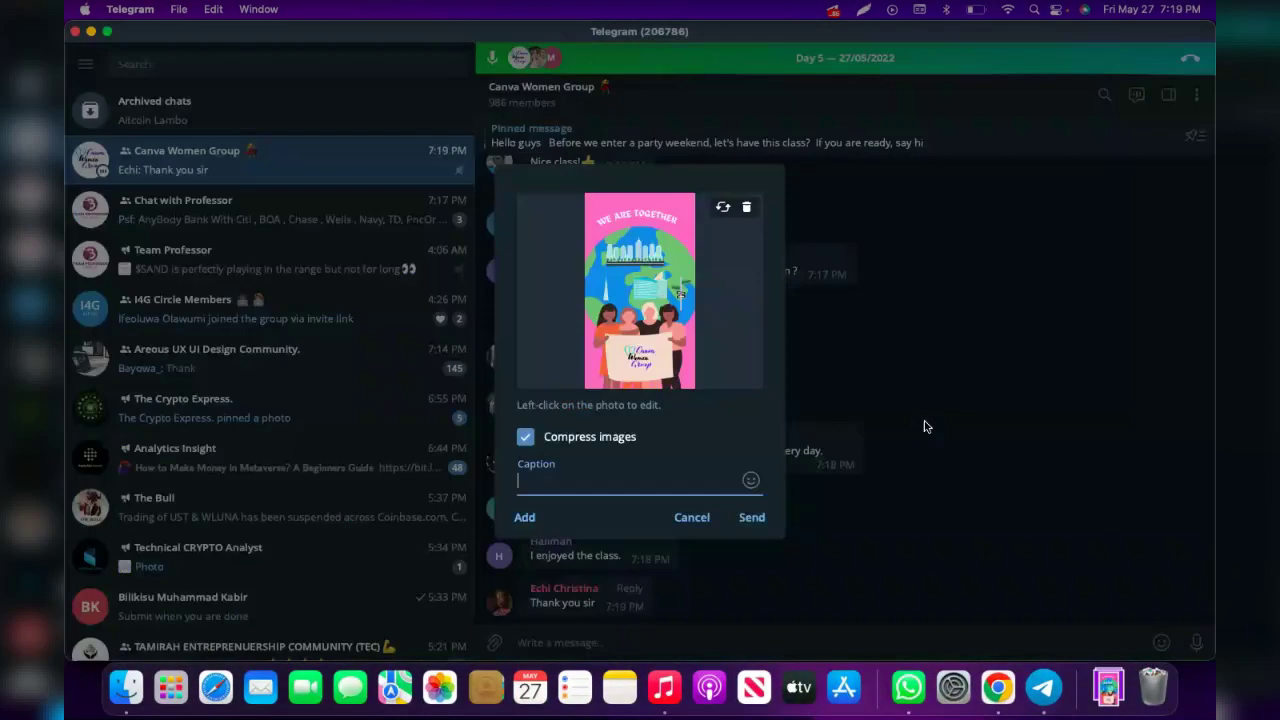
left_click(751, 518)
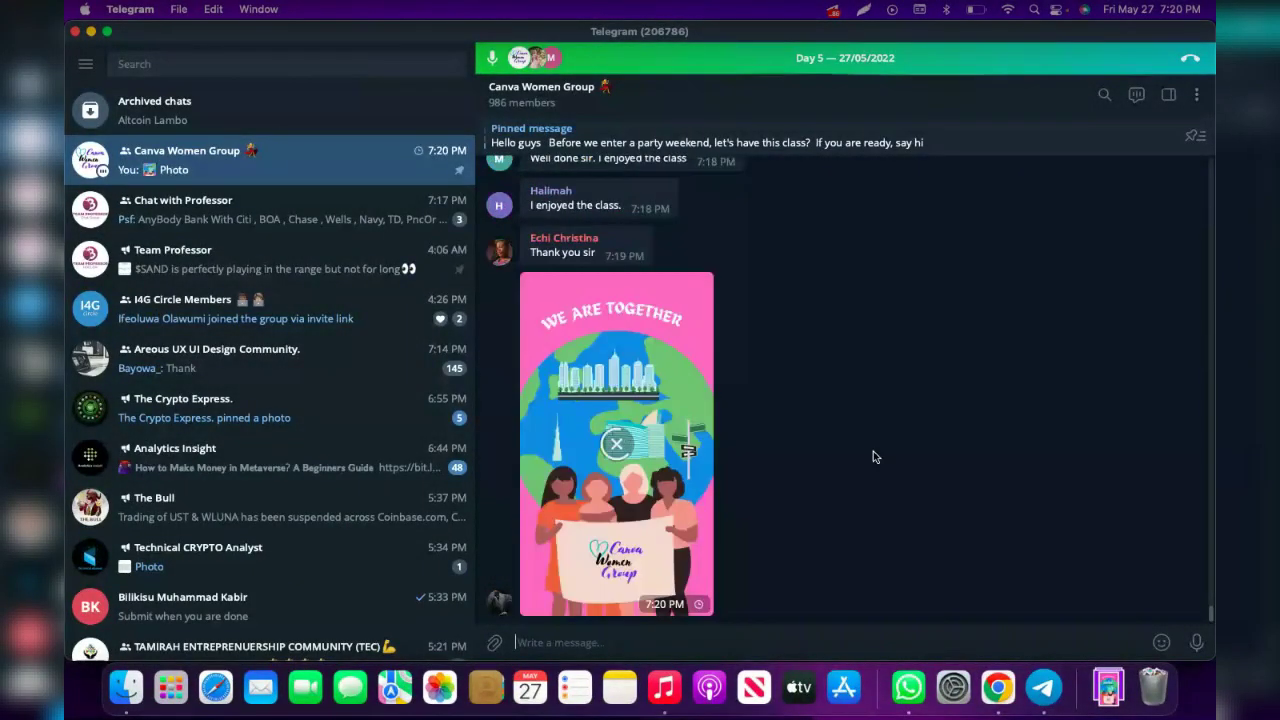
Switch back to Chrome, leave the story design for the Canva home page and close the Coffee 247 (1080 × 1080 px) design.
left_click(1000, 695)
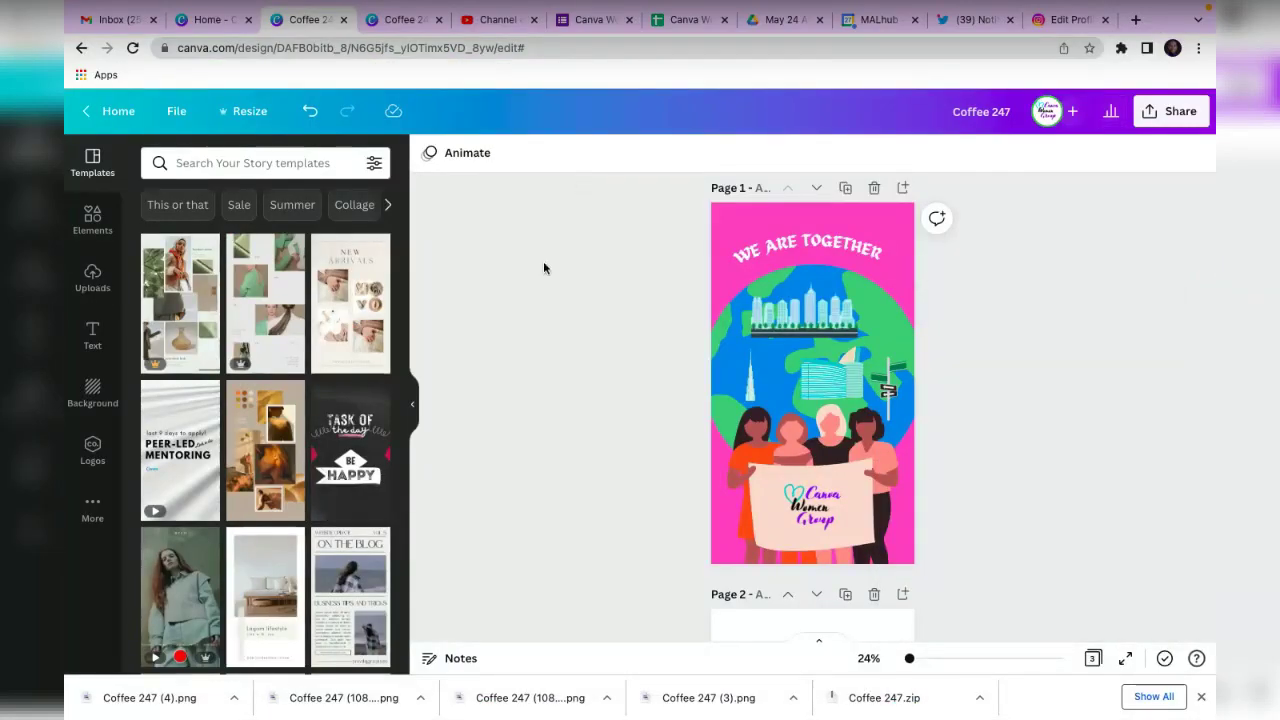
key("ctrl+Up")
key("Escape")
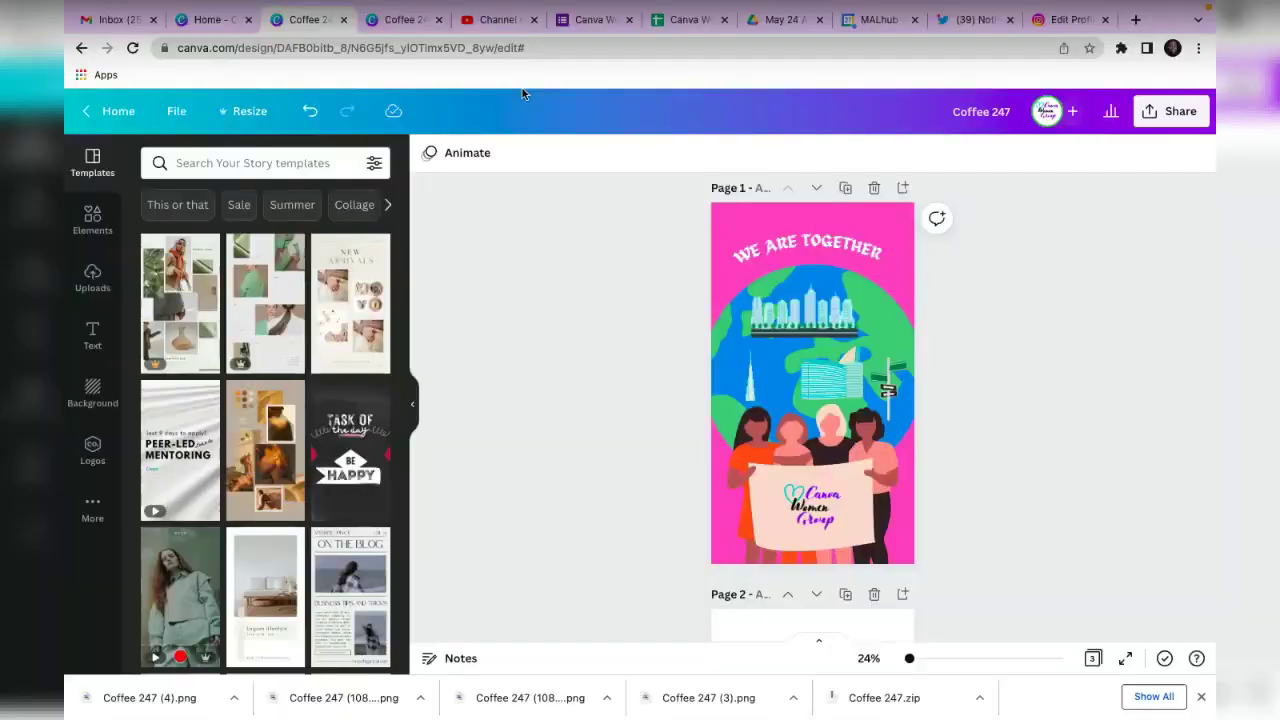
left_click(400, 20)
left_click(302, 20)
left_click(112, 115)
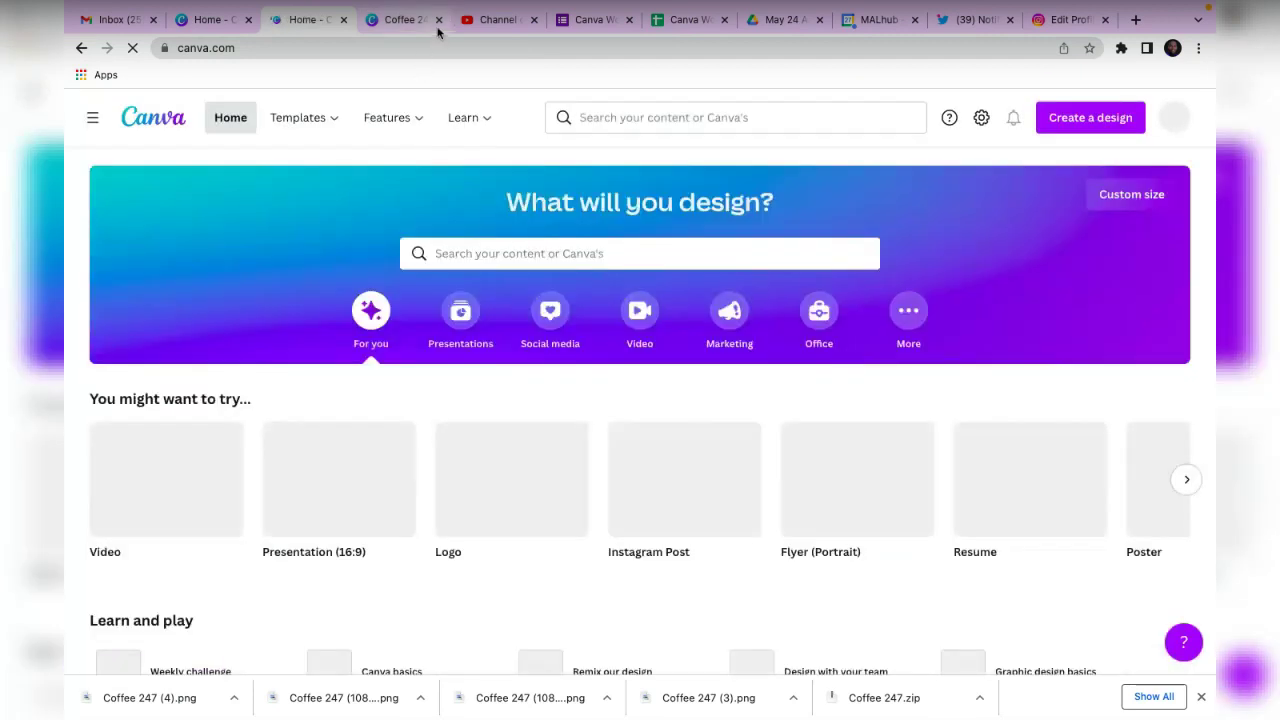
left_click(437, 32)
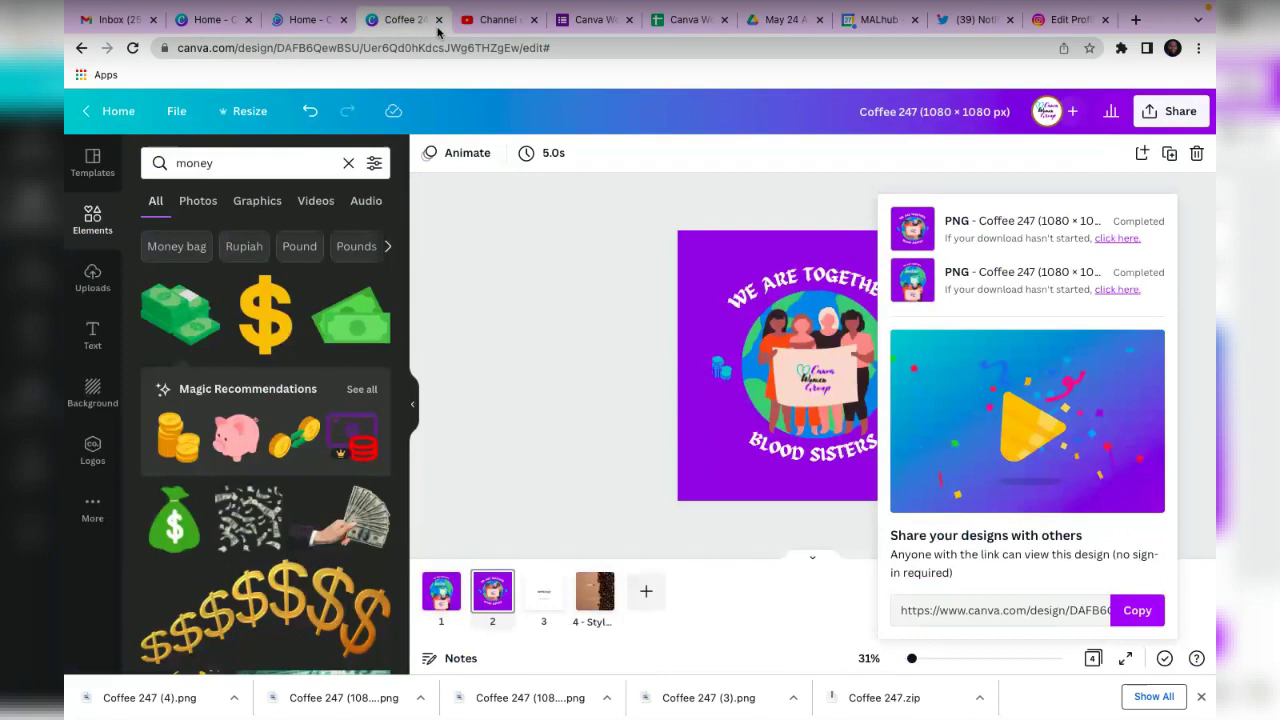
left_click(438, 20)
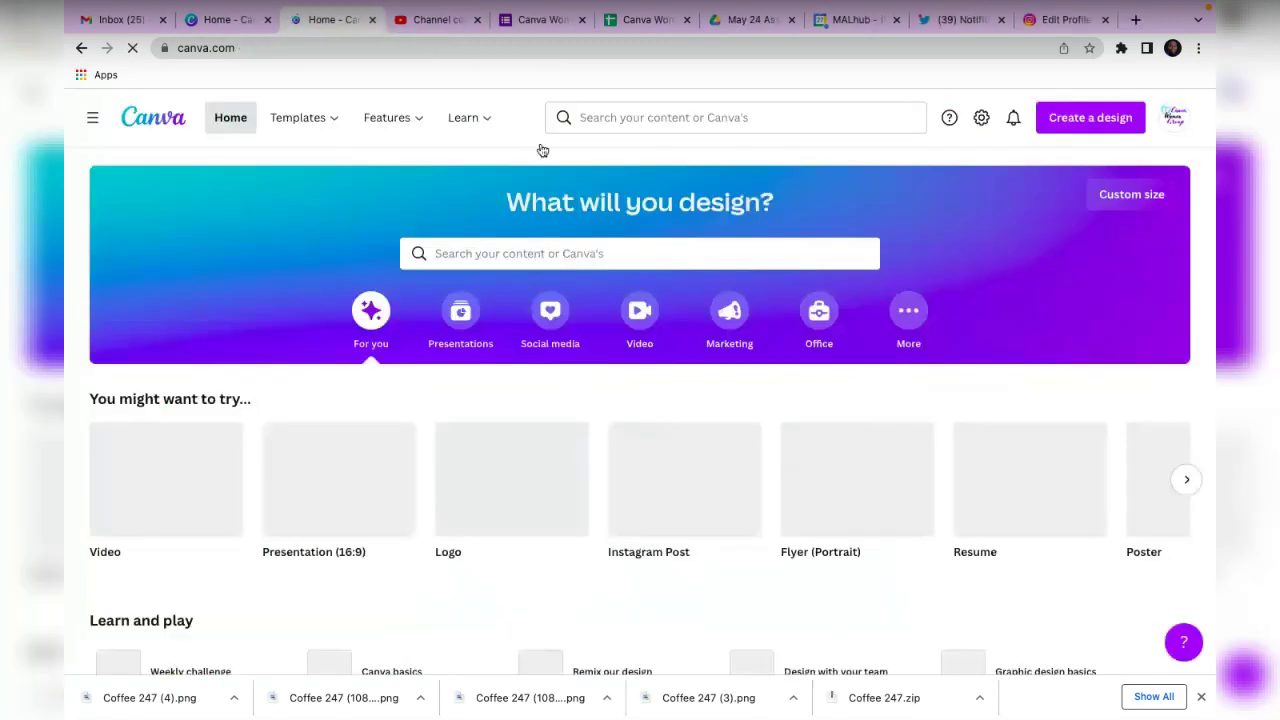
mouse_move(405, 118)
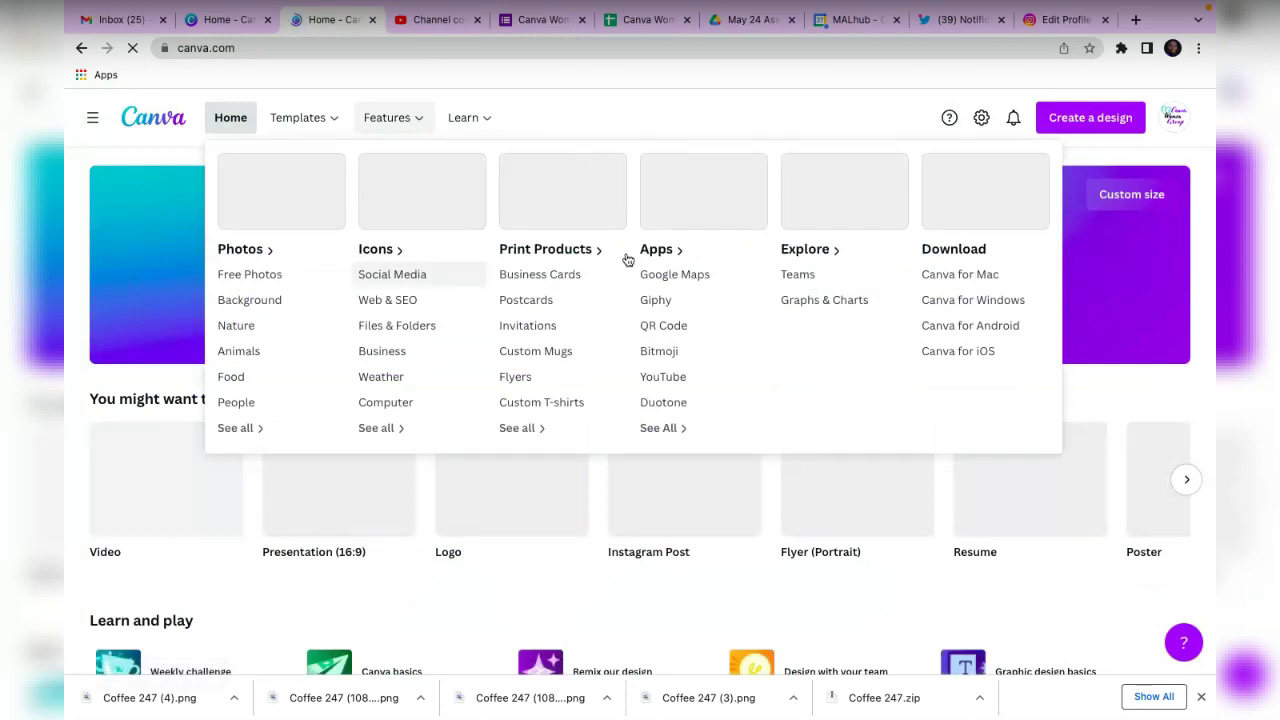
mouse_move(469, 117)
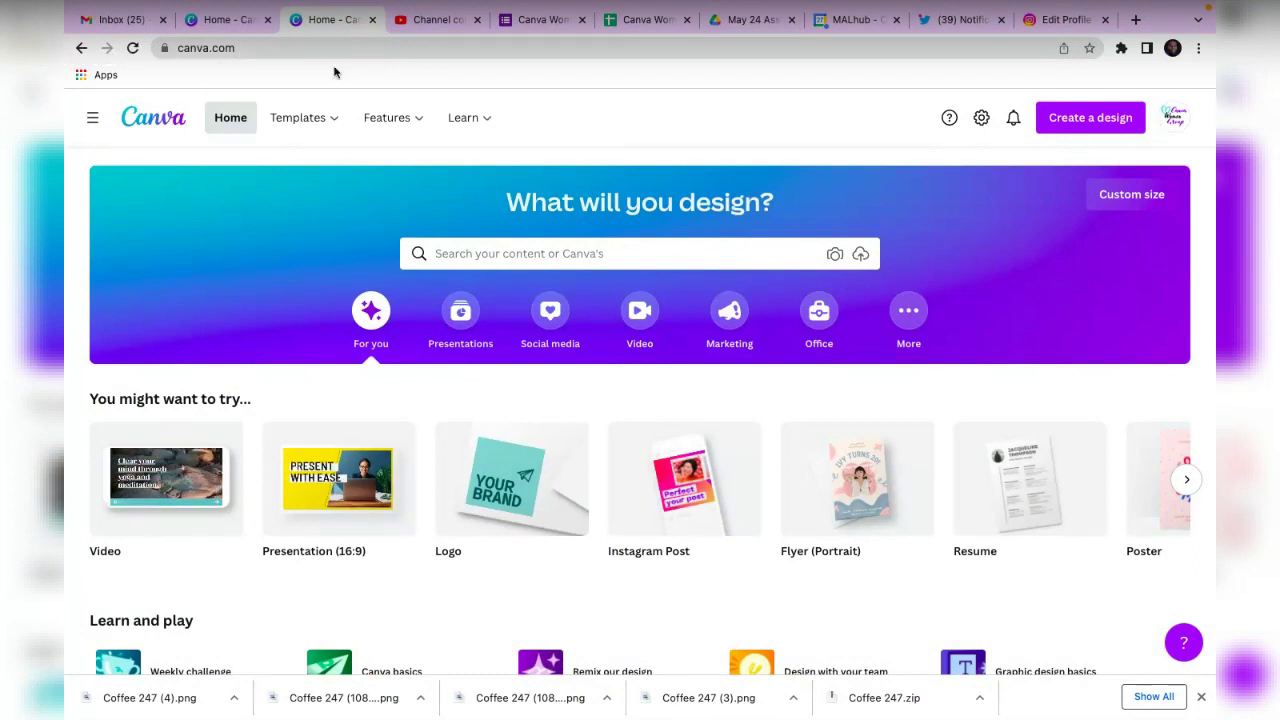
mouse_move(480, 120)
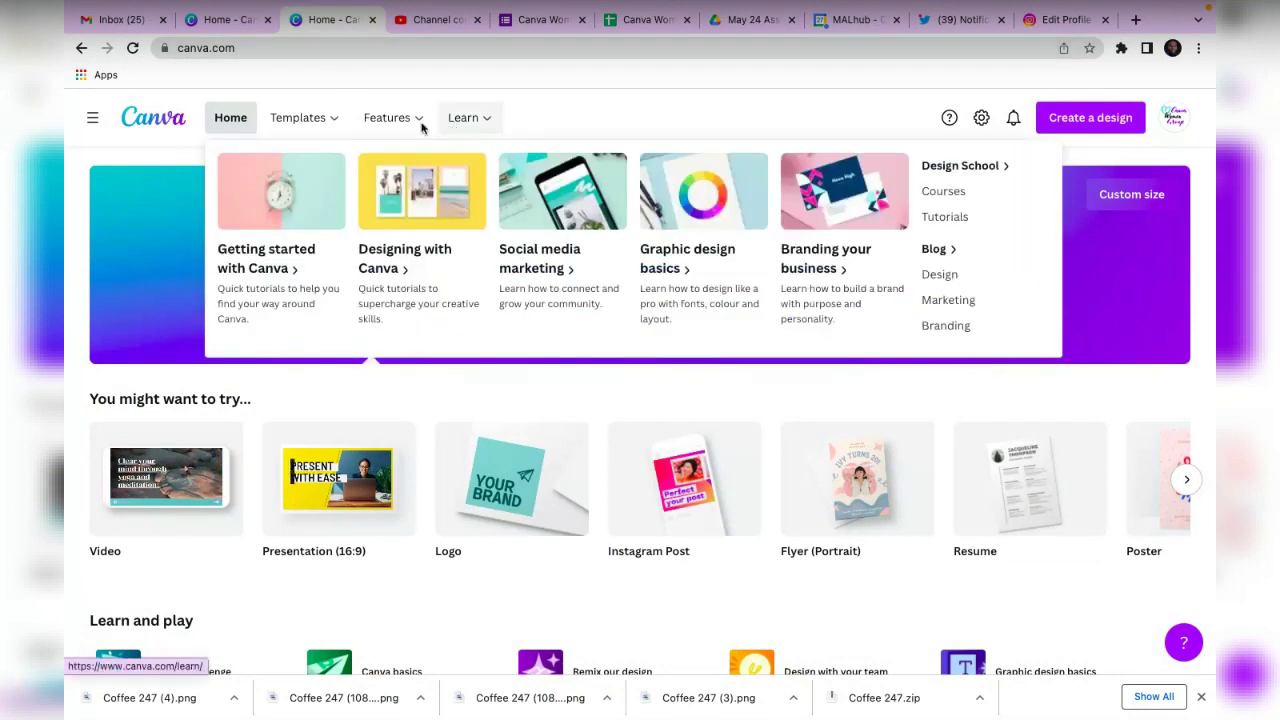
mouse_move(370, 125)
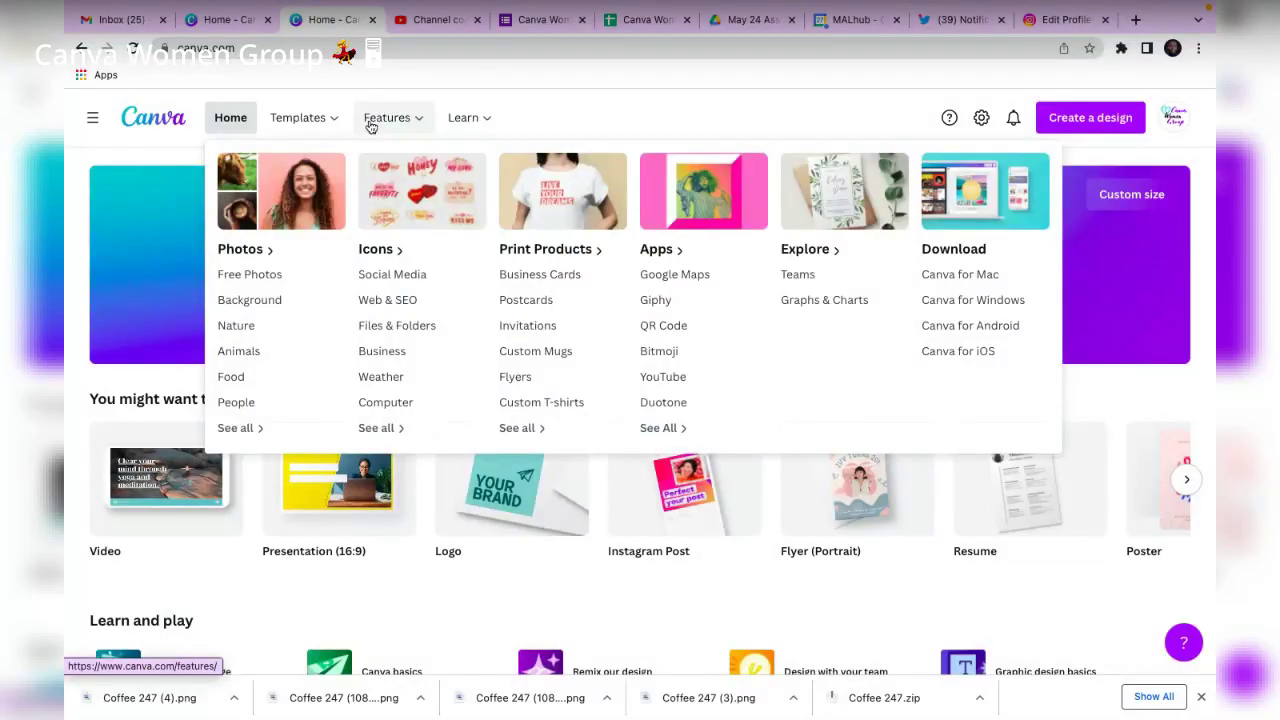
mouse_move(460, 125)
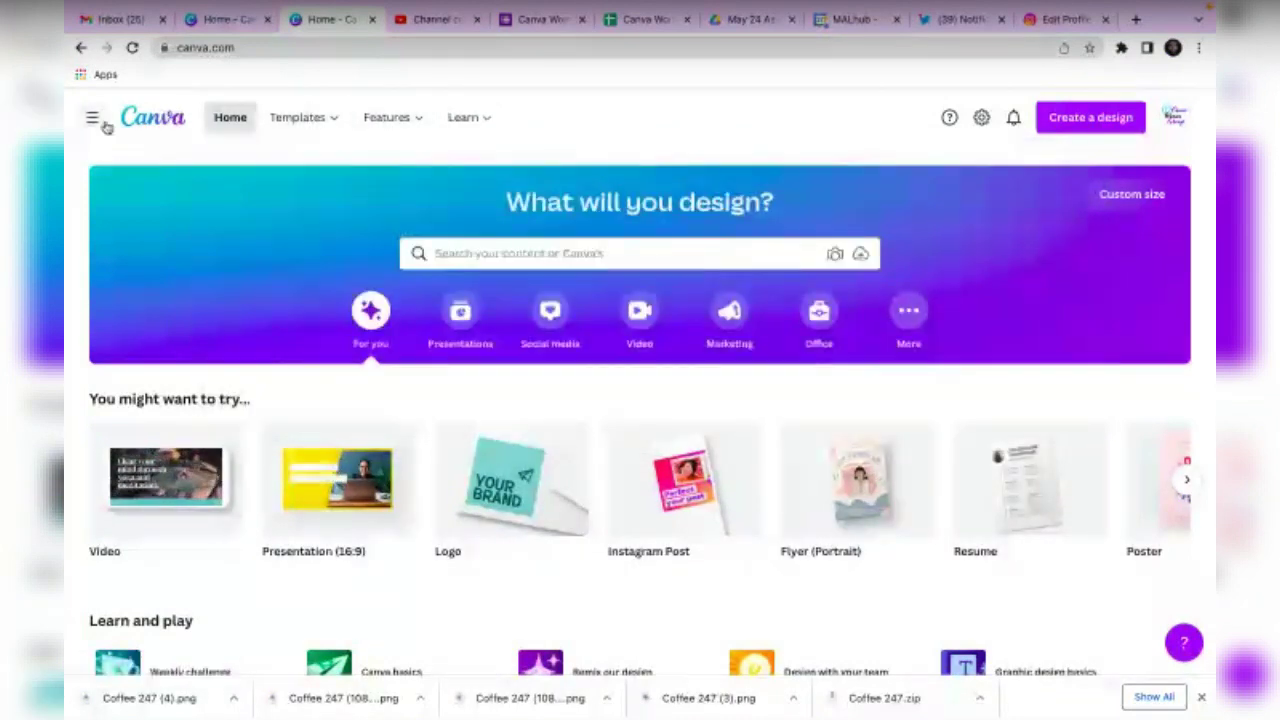
mouse_move(304, 118)
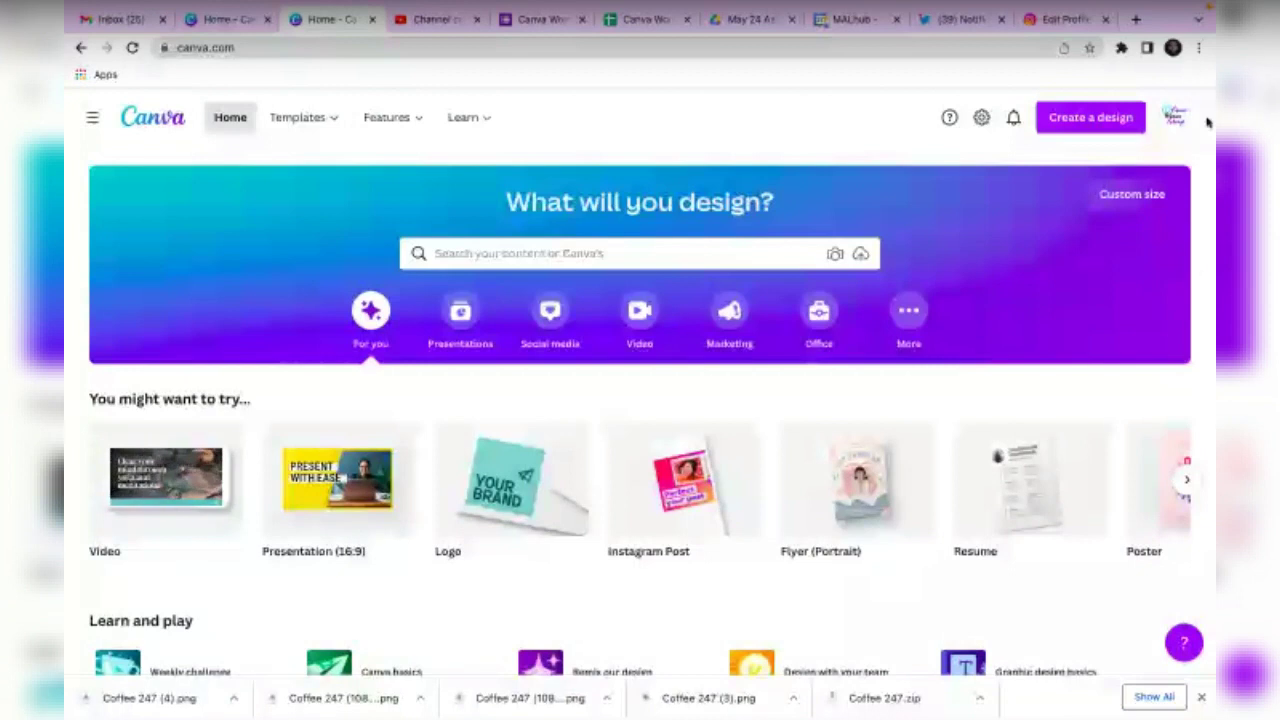
left_click(1184, 119)
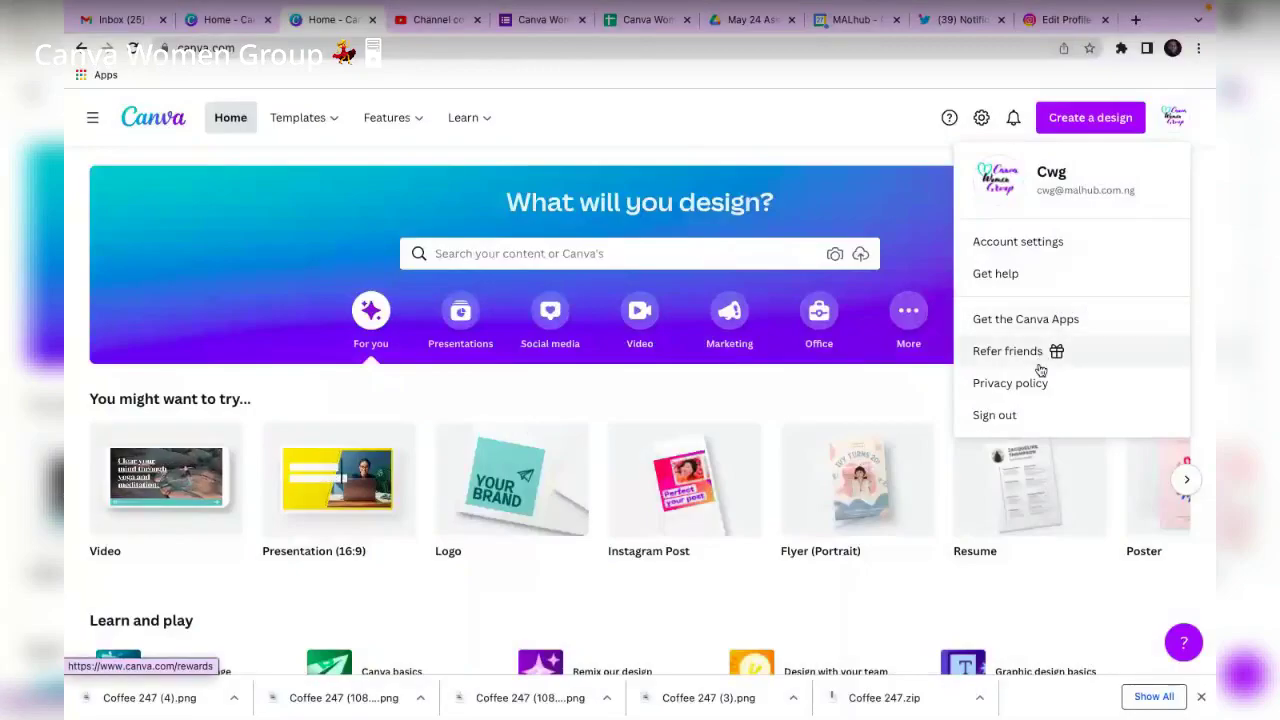
scroll(1041, 370, "down", 1)
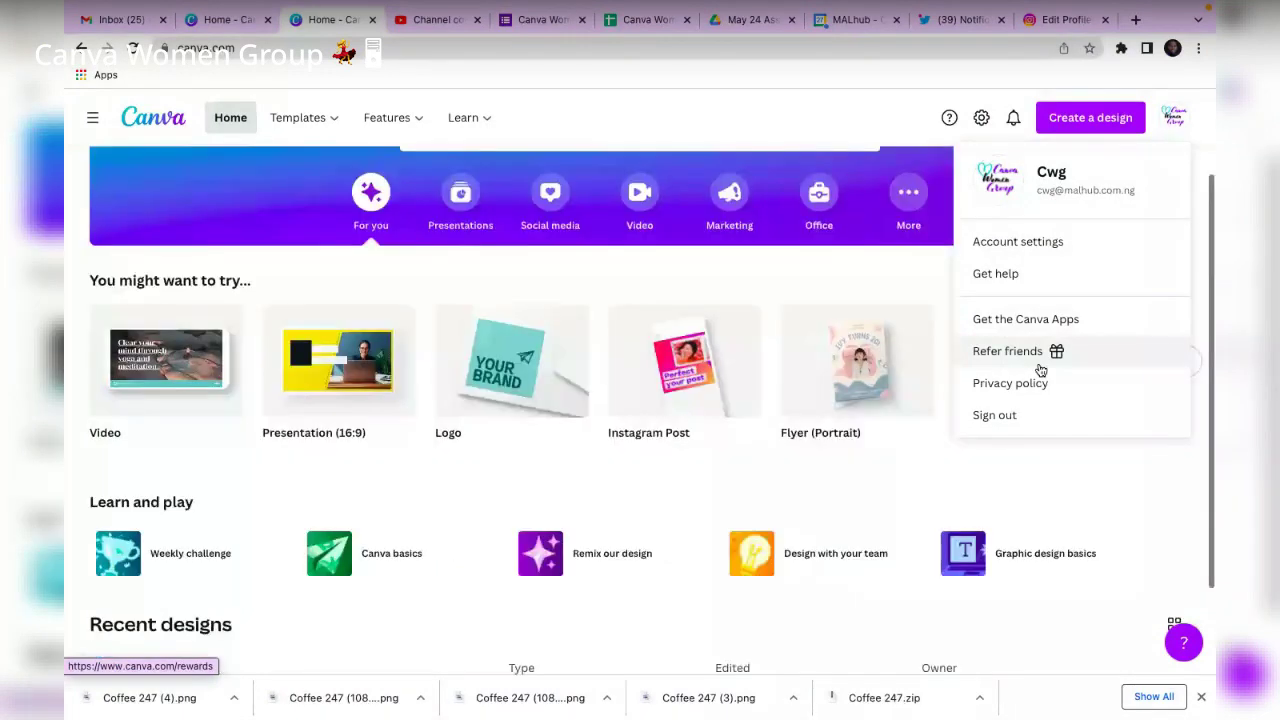
scroll(694, 263, "up", 1)
left_click(207, 60)
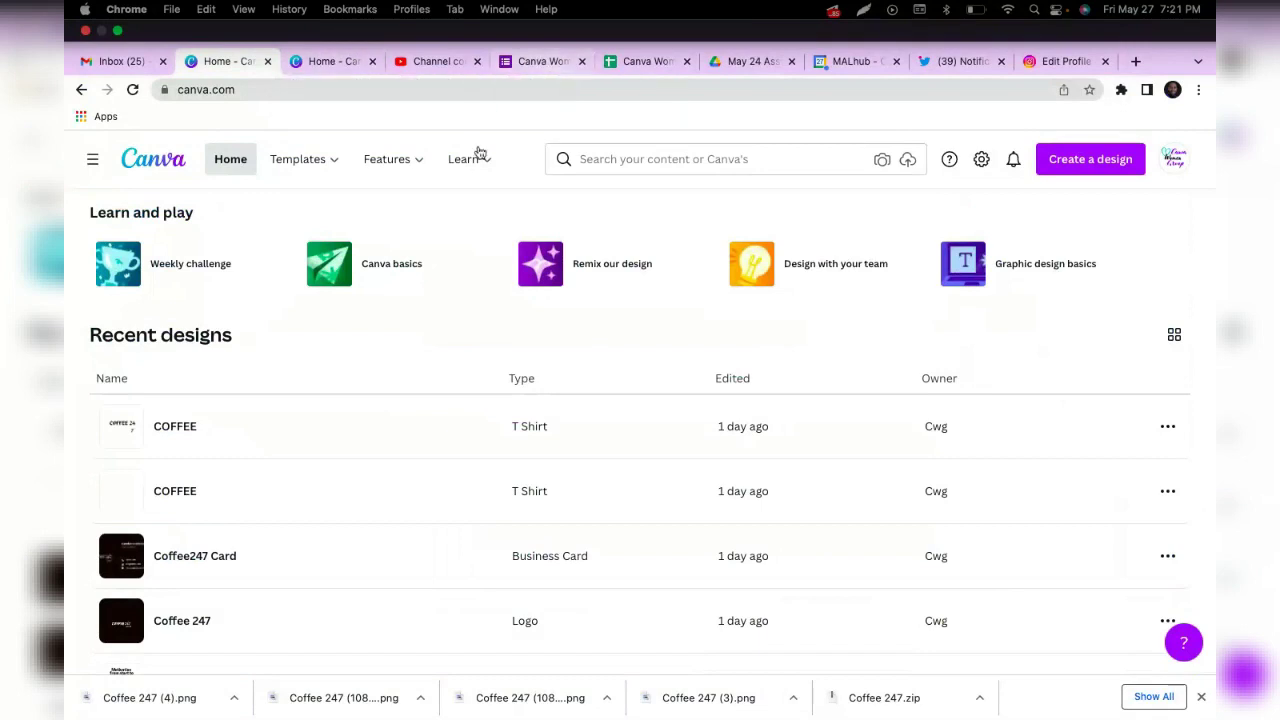
mouse_move(480, 153)
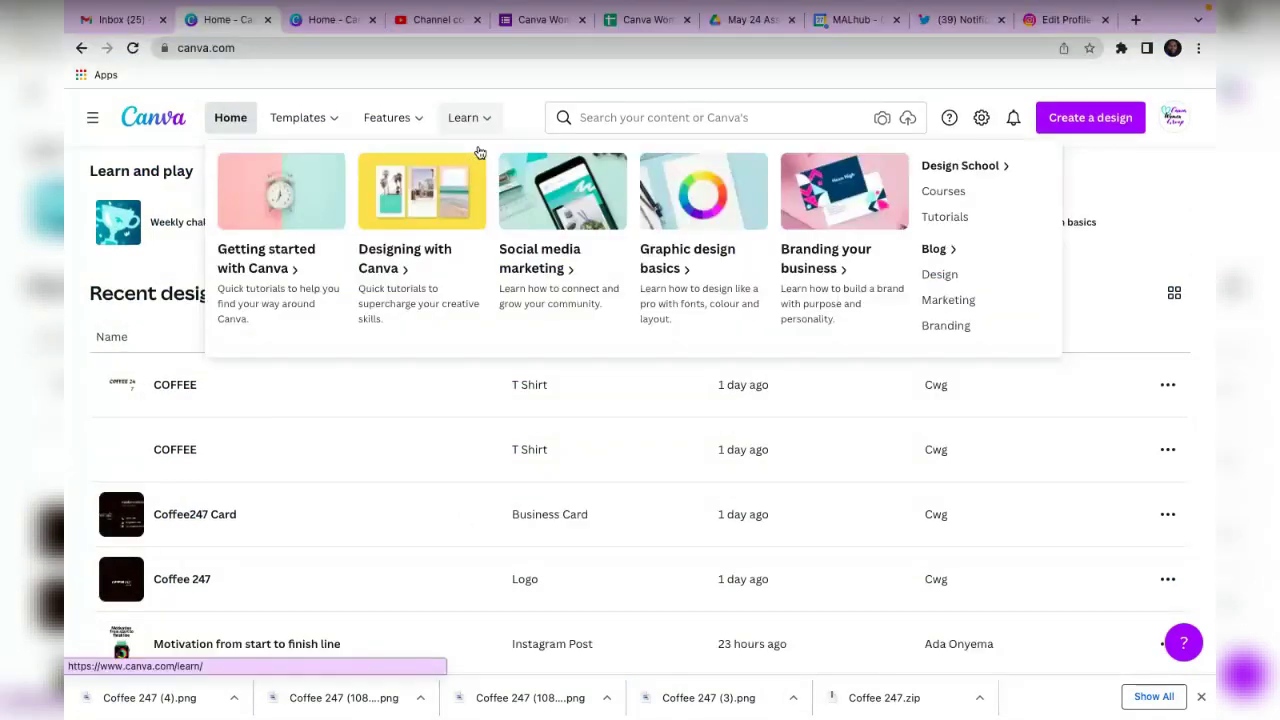
scroll(914, 477, "down", 5)
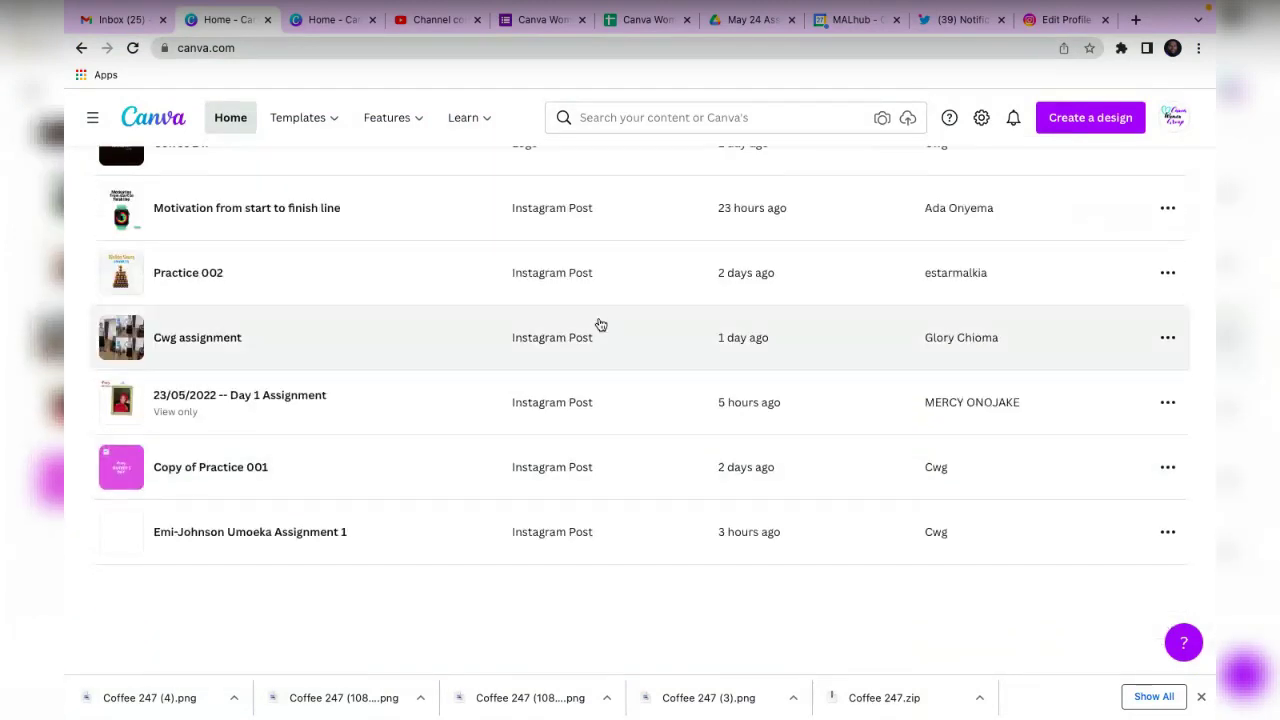
Switch to Telegram and review the Canva Women Group chat, from members' messages around the purple globe images to the newest pink story image.
key("ctrl+Up")
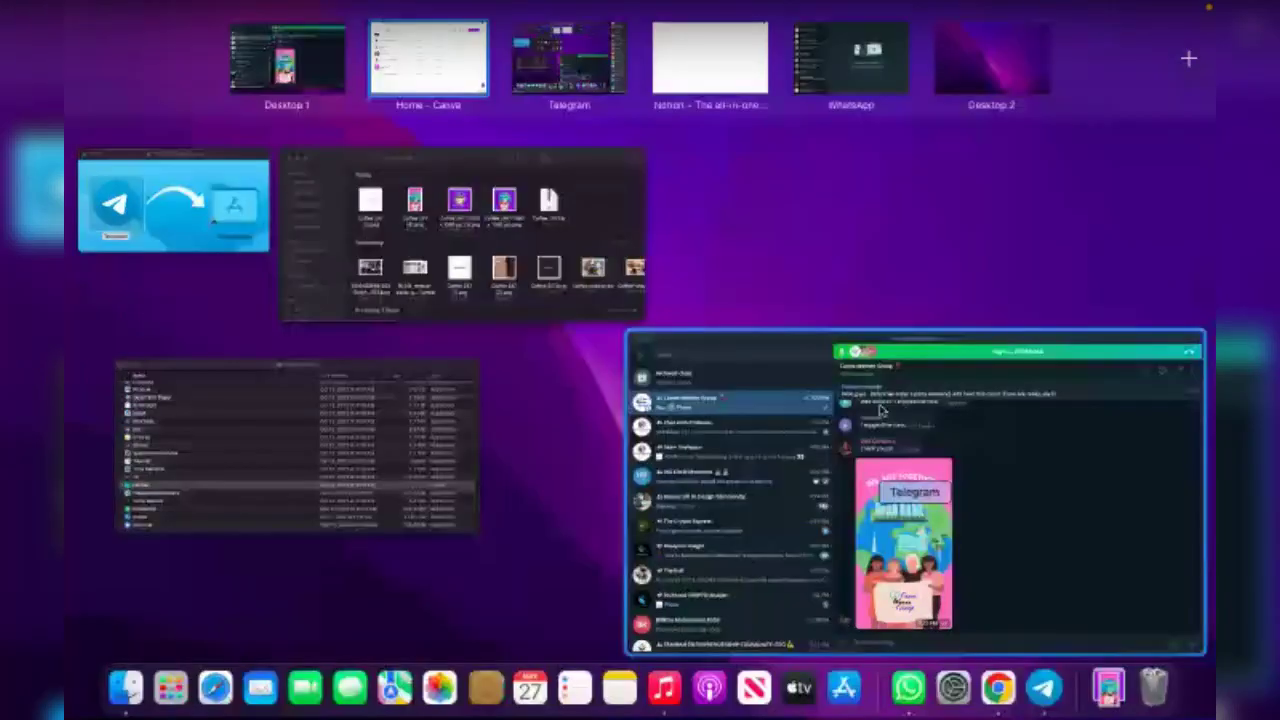
left_click(880, 408)
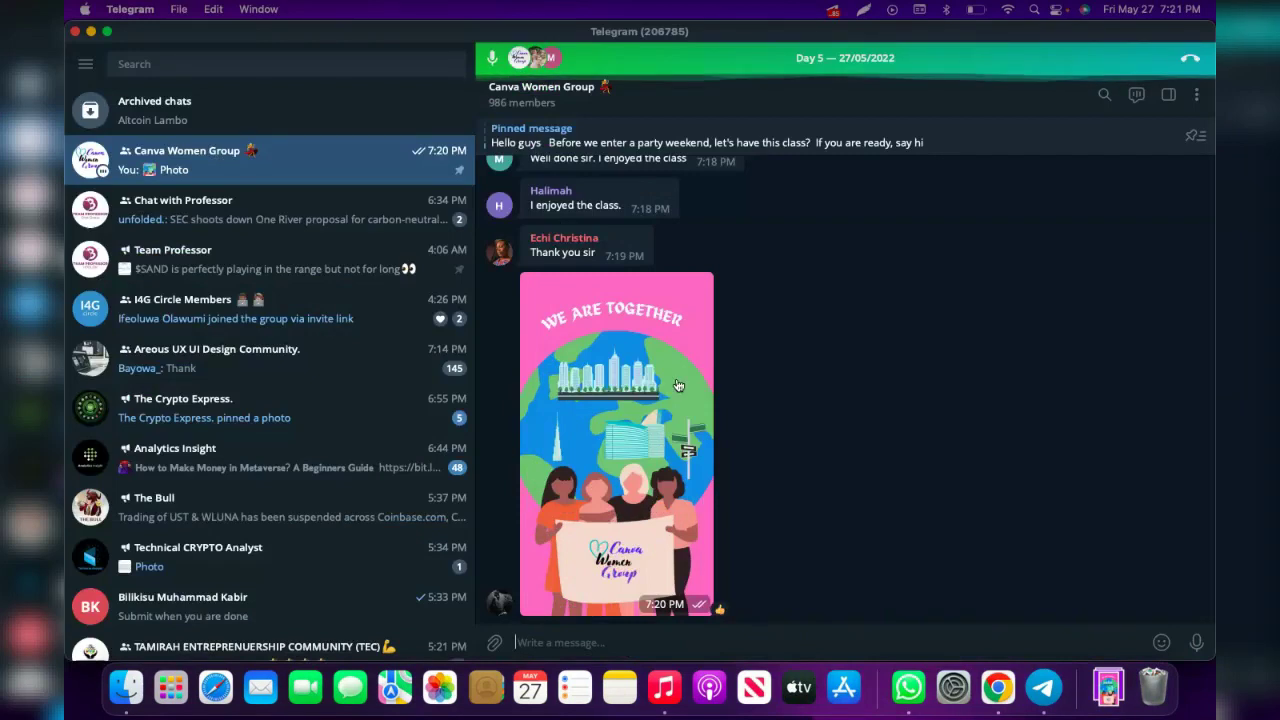
scroll(818, 290, "up", 10)
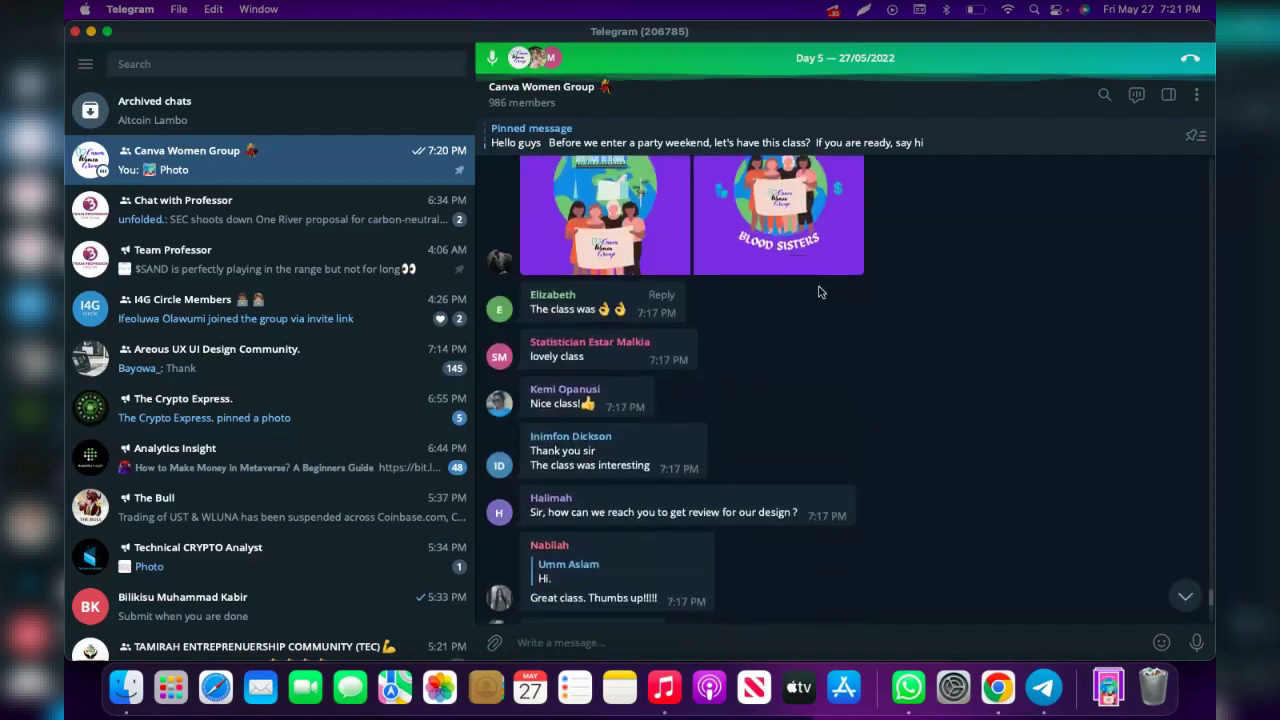
scroll(818, 293, "up", 5)
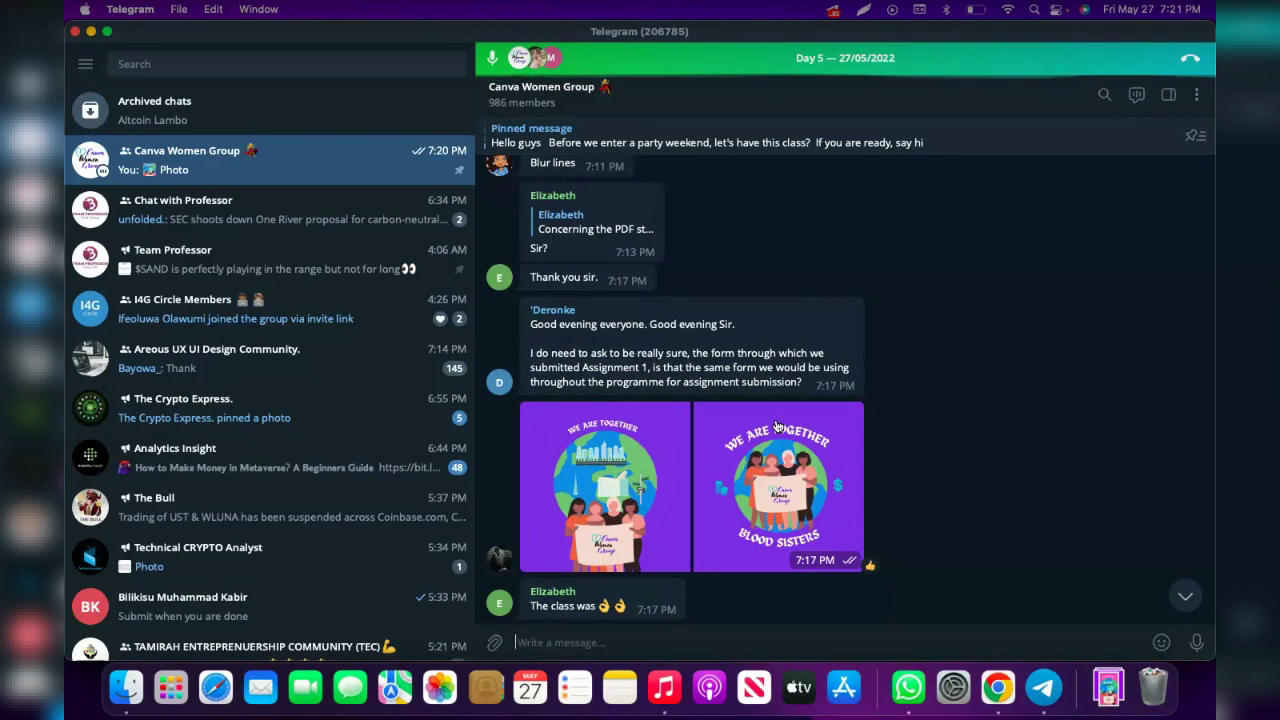
scroll(778, 425, "down", 8)
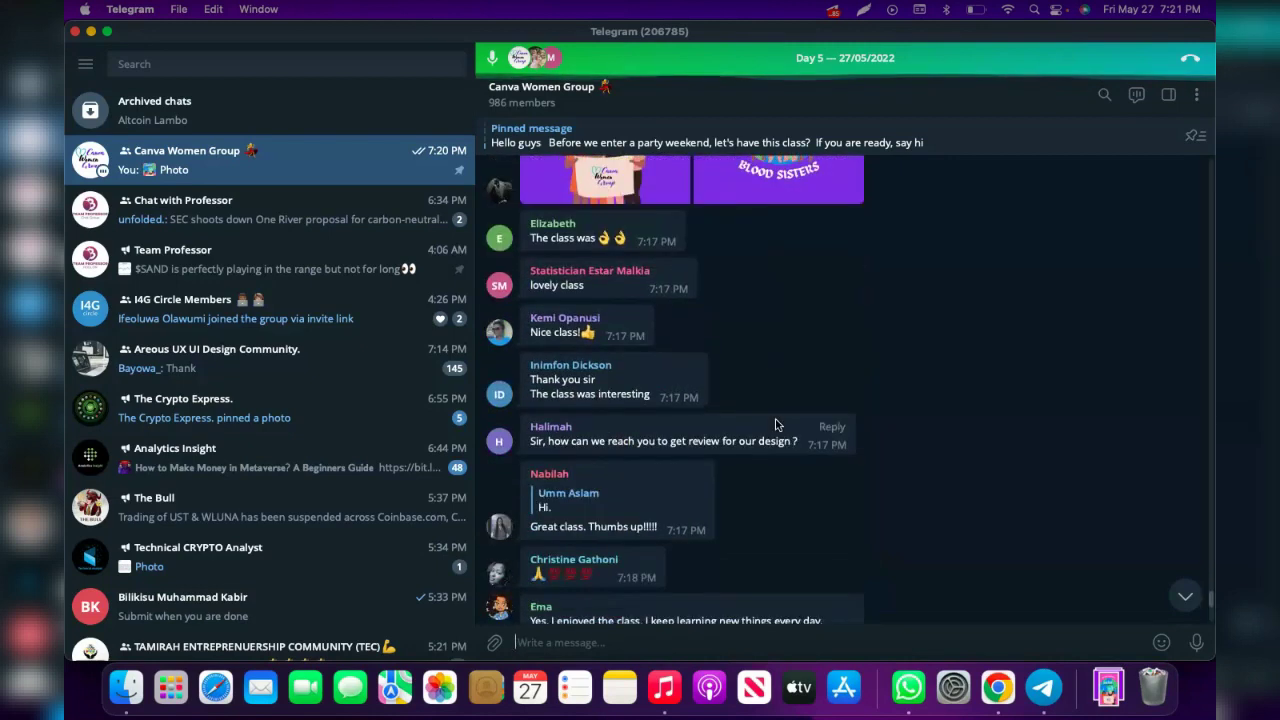
scroll(776, 425, "up", 3)
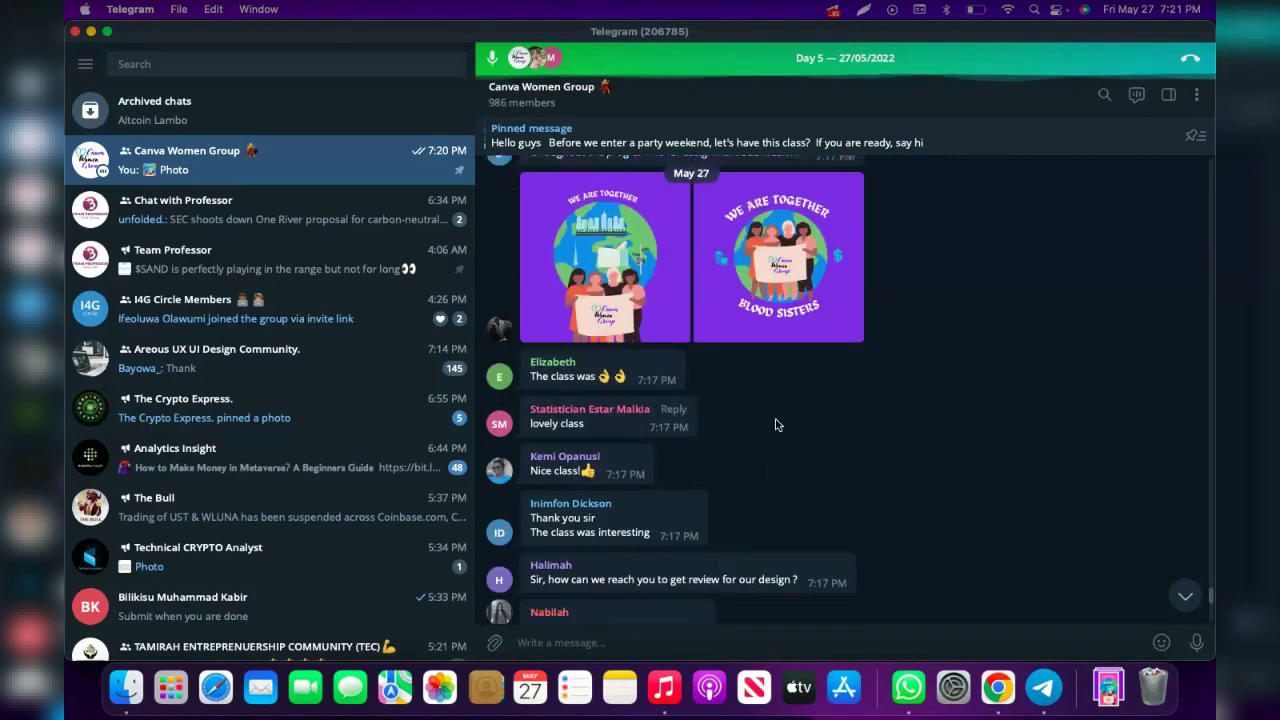
scroll(776, 425, "up", 5)
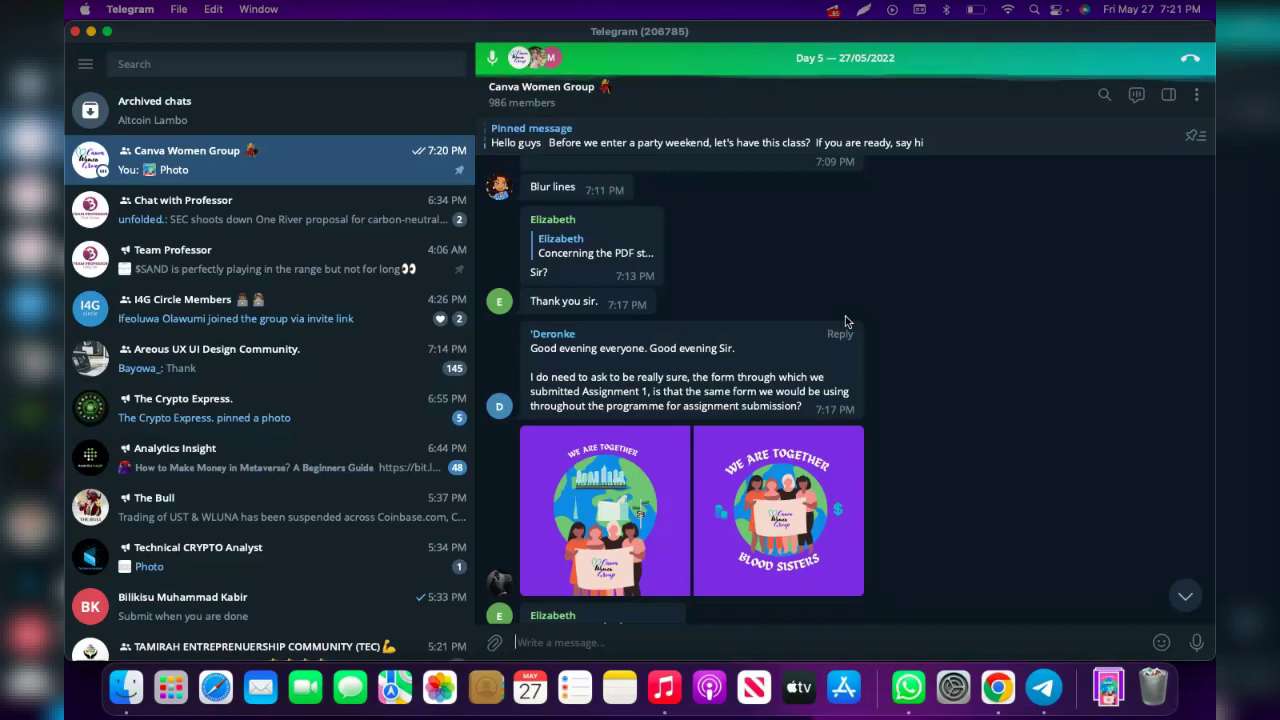
scroll(845, 321, "down", 5)
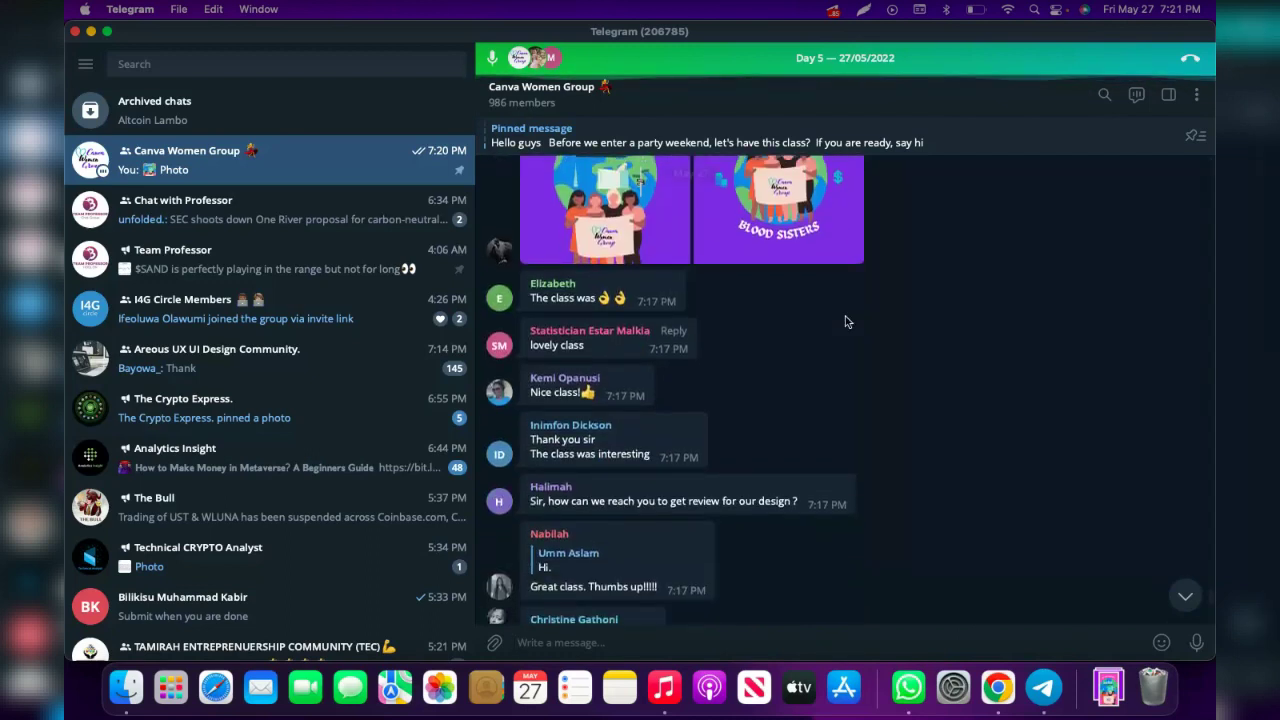
scroll(845, 321, "up", 1)
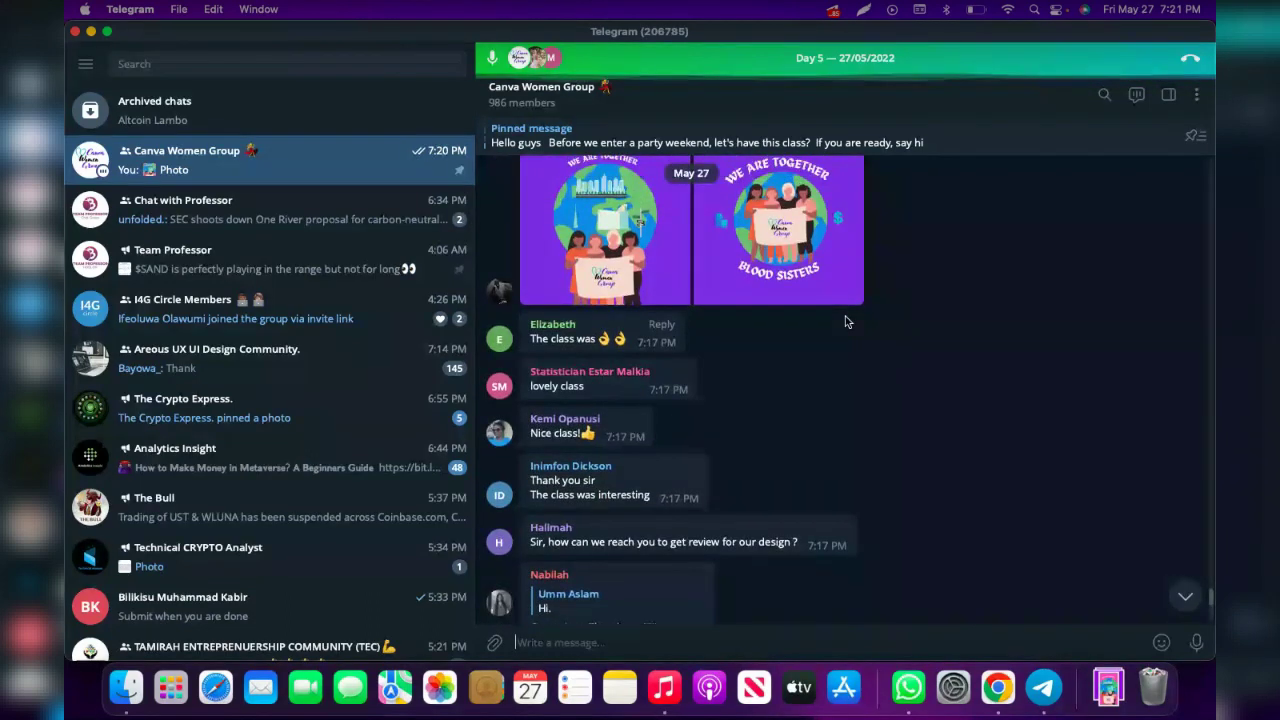
scroll(845, 316, "up", 1)
scroll(846, 320, "up", 1)
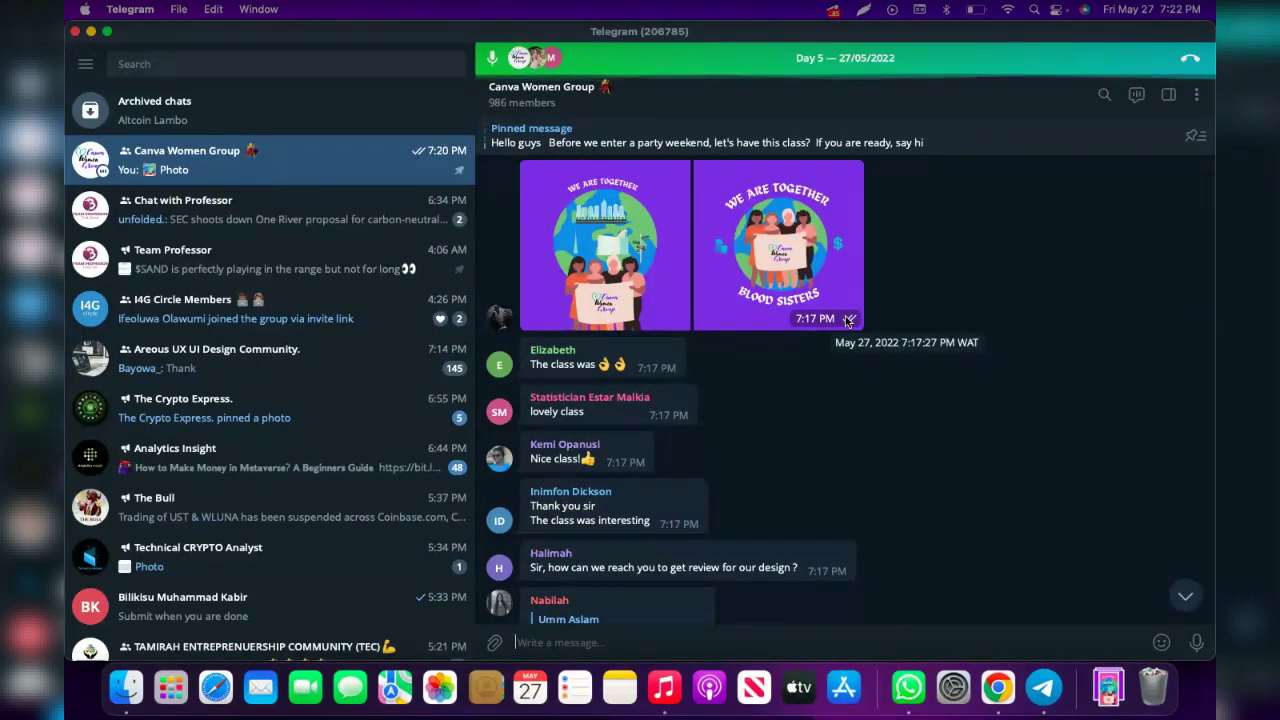
scroll(772, 414, "down", 10)
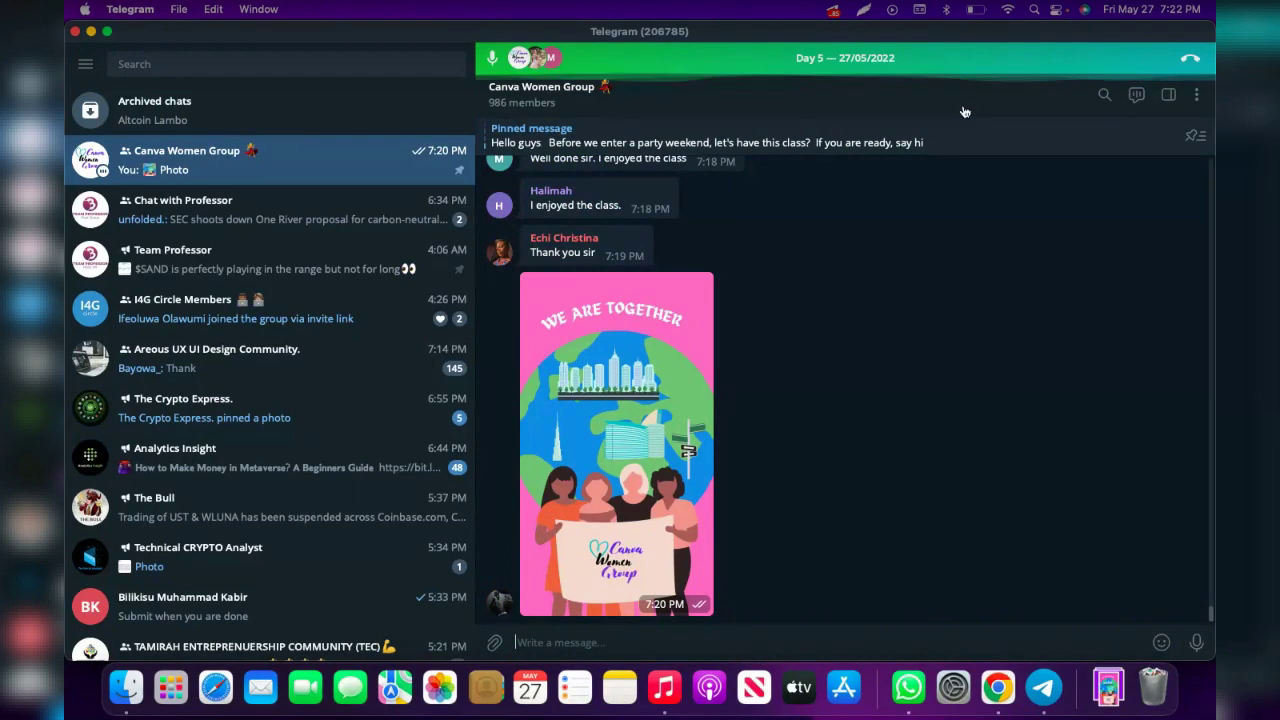
Open the group's Day 5 — 27/05/2022 voice chat and stop sharing Screen 1.
left_click(930, 57)
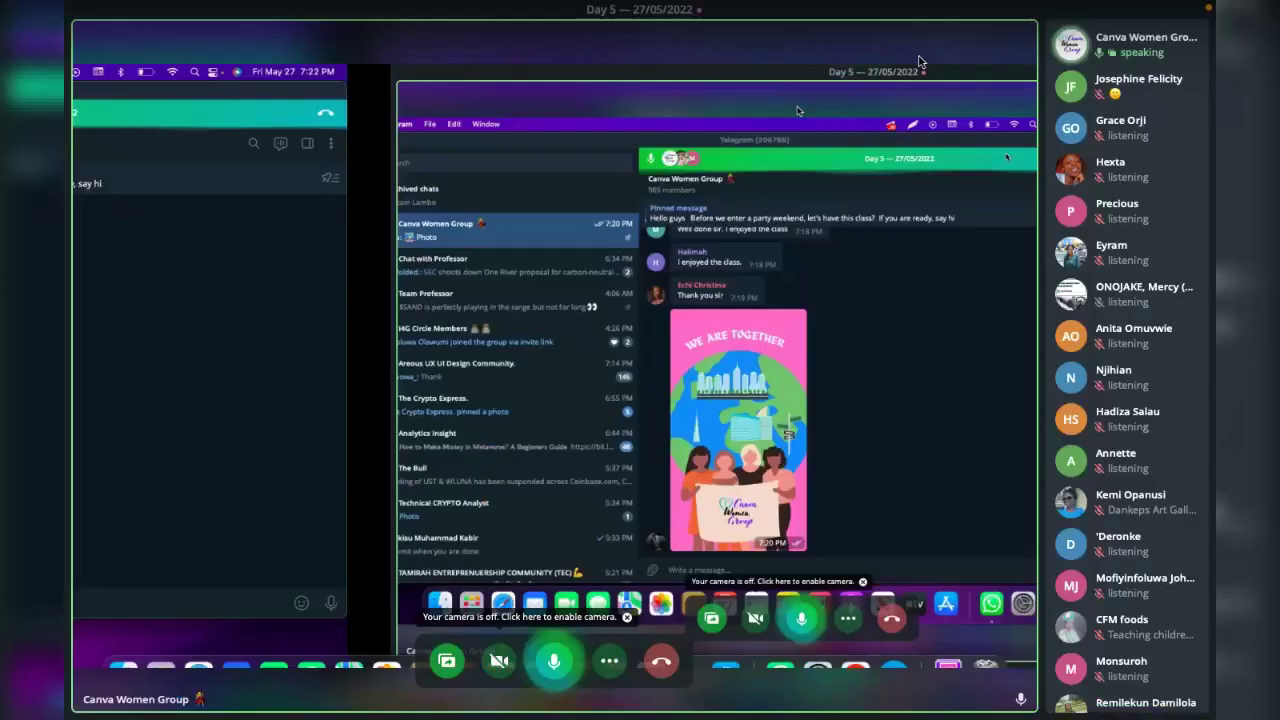
left_click(447, 660)
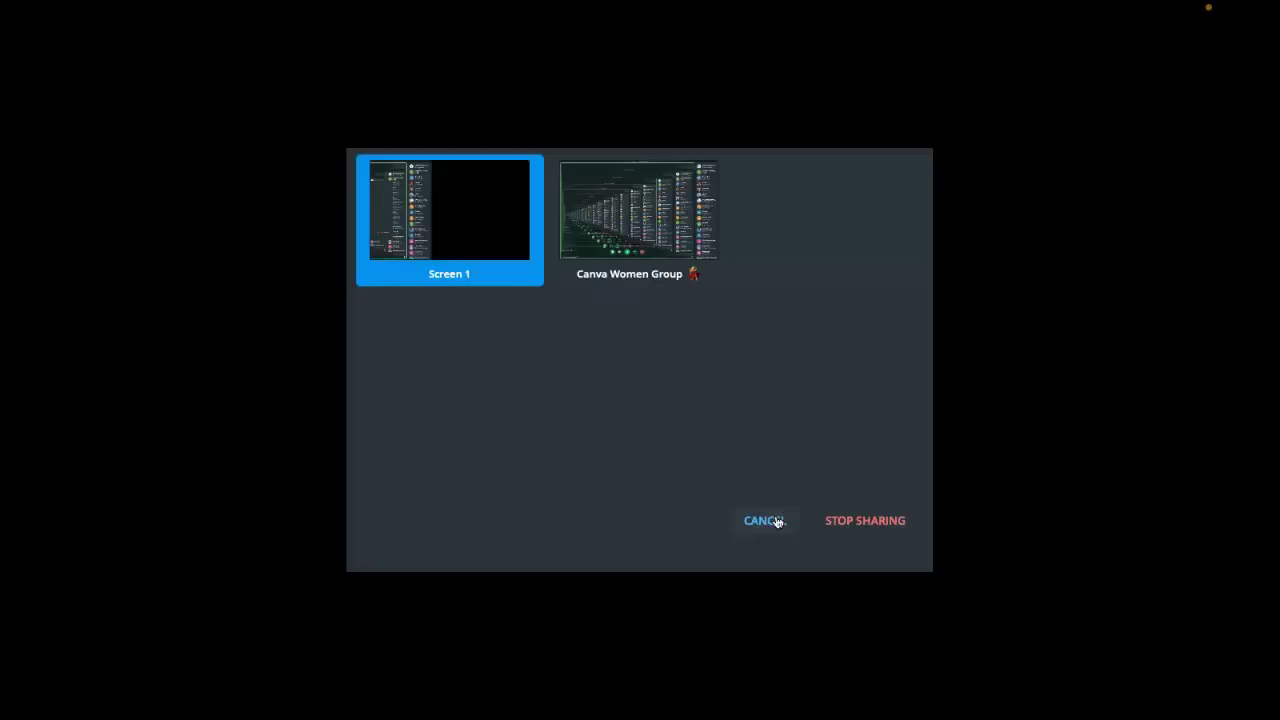
left_click(861, 520)
left_click(863, 521)
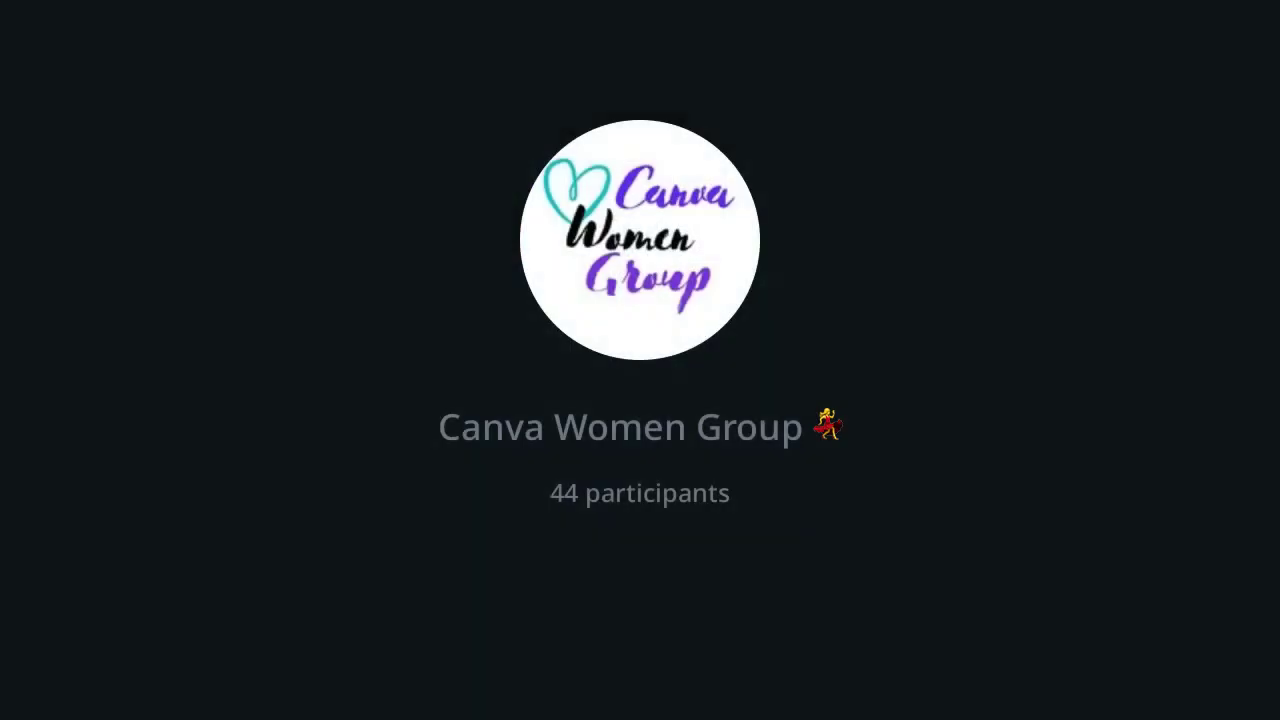